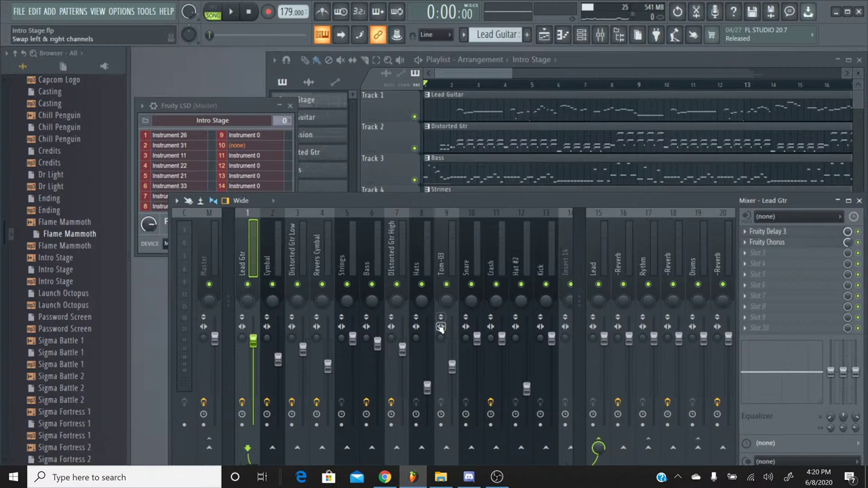
# Solo the Bass mixer track and play the song to audition it, then restore all tracks and keep listening
pyautogui.rightClick(372, 287)
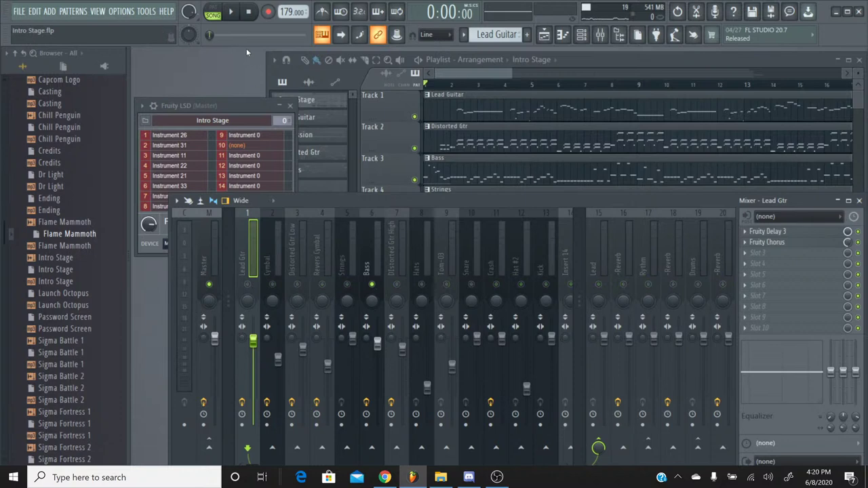
pyautogui.click(228, 14)
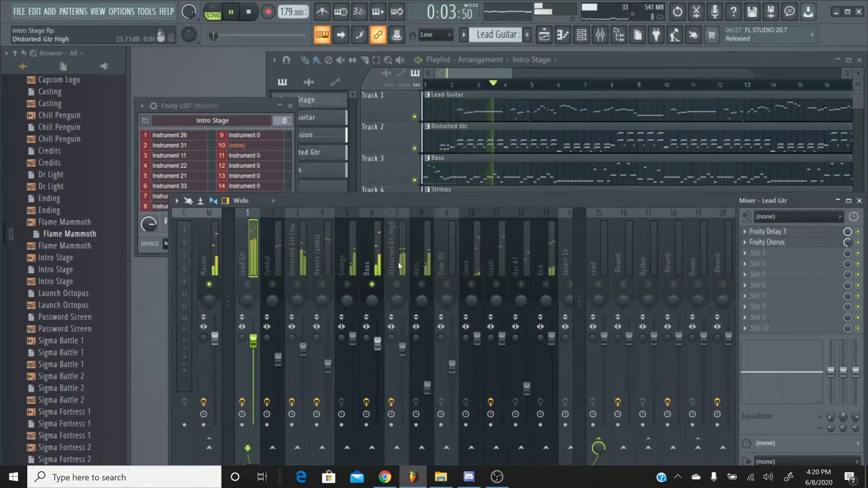
pyautogui.rightClick(372, 285)
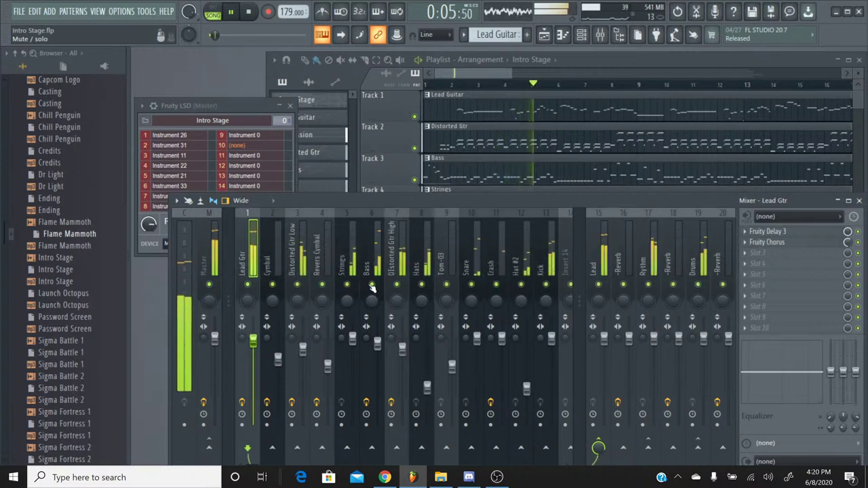
pyautogui.press('space')
pyautogui.press('space')
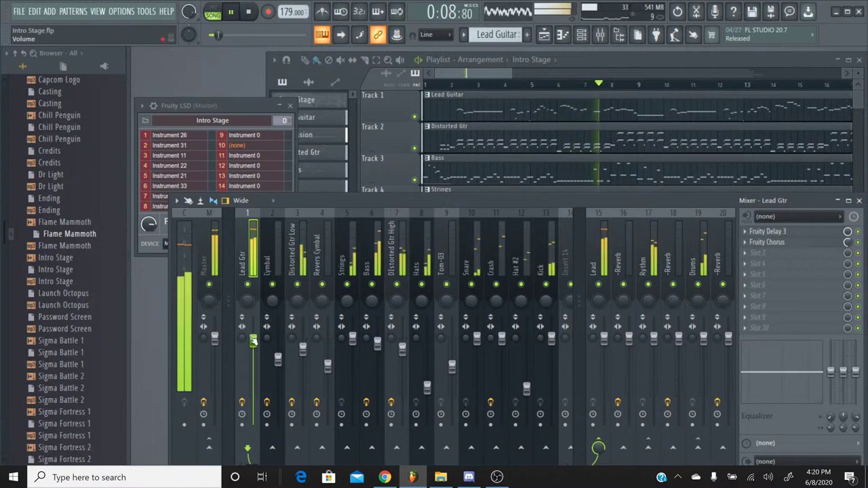
# Lower the Lead Gtr mixer volume slightly and load Fruity Parametric EQ 2 into its effect slot 4
pyautogui.moveTo(253, 341); pyautogui.dragTo(252, 351)
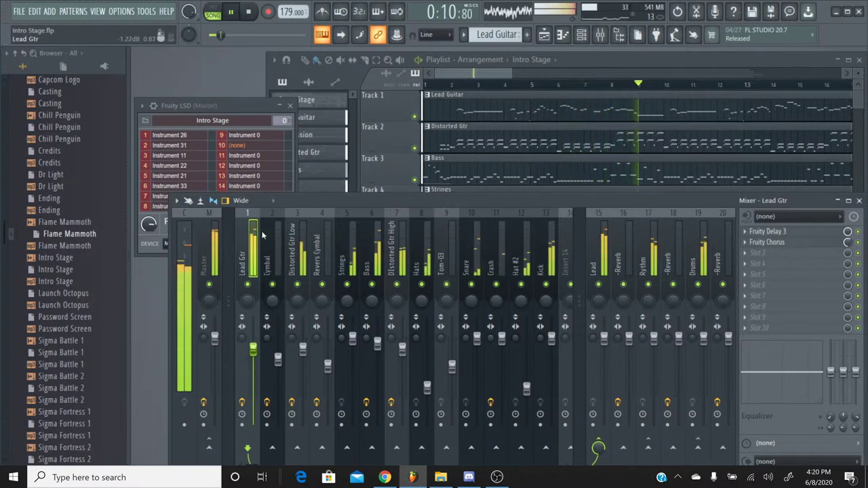
pyautogui.click(773, 263)
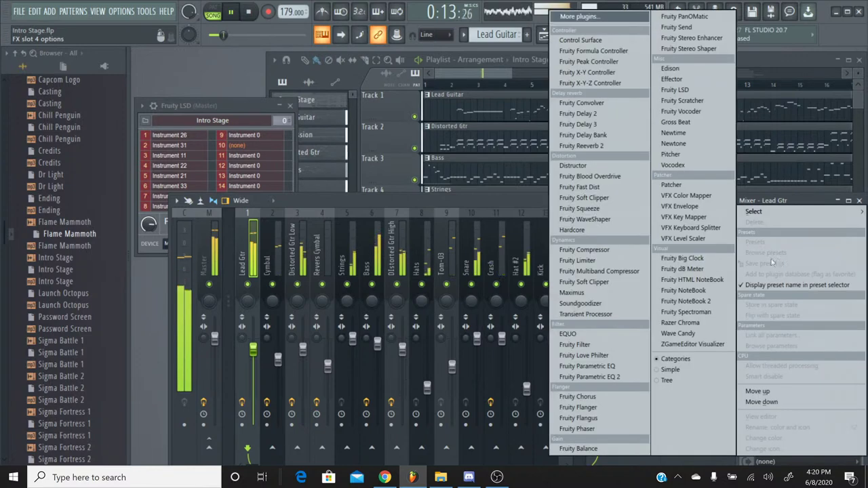
pyautogui.click(610, 377)
# Boost band 4 of the Lead Gtr equalizer slightly at about 640 Hz and lower that track's volume further
pyautogui.moveTo(442, 300)
pyautogui.mouseDown()
pyautogui.moveTo(425, 304)
pyautogui.moveTo(436, 301)
pyautogui.mouseUp()
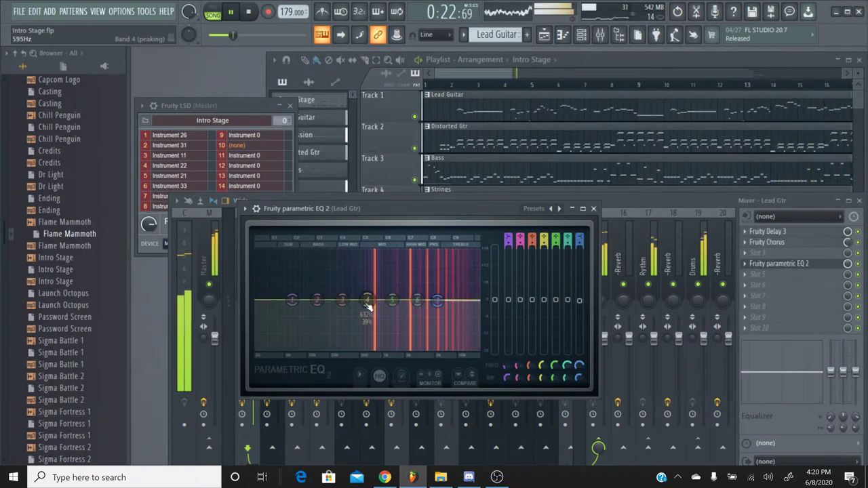
pyautogui.moveTo(367, 300)
pyautogui.mouseDown()
pyautogui.moveTo(370, 312)
pyautogui.moveTo(369, 291)
pyautogui.mouseUp()
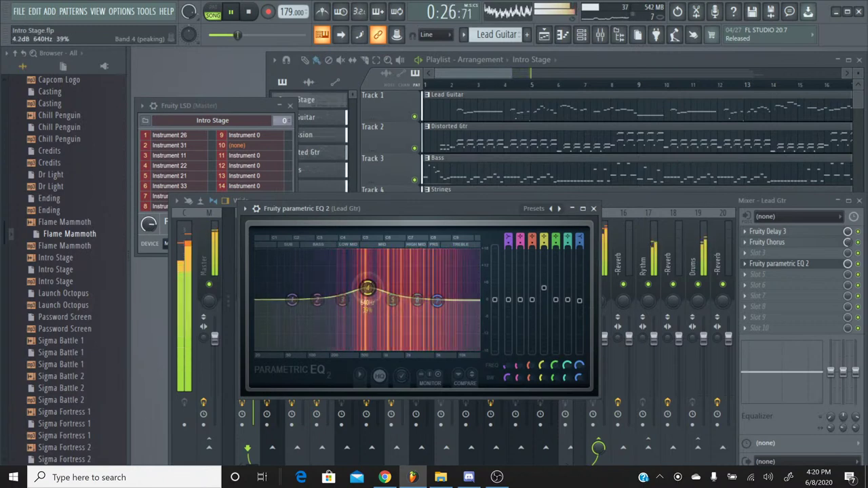
pyautogui.moveTo(370, 292); pyautogui.dragTo(367, 290)
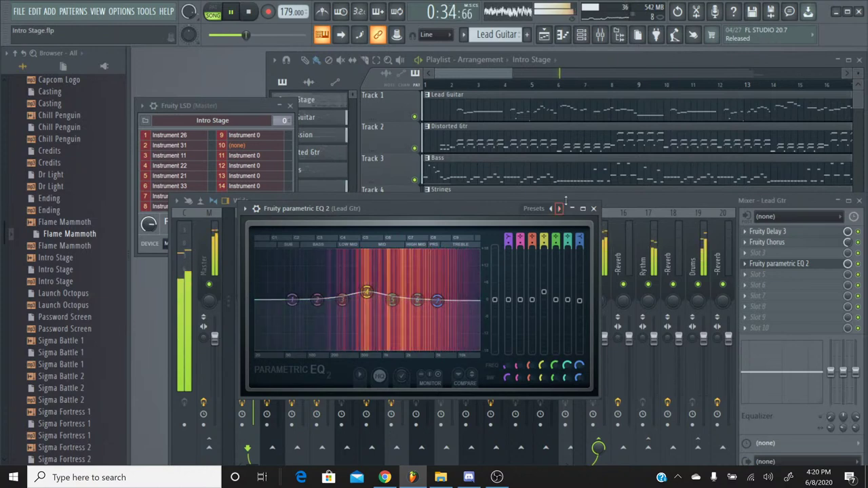
pyautogui.click(593, 209)
pyautogui.moveTo(254, 350); pyautogui.dragTo(253, 367)
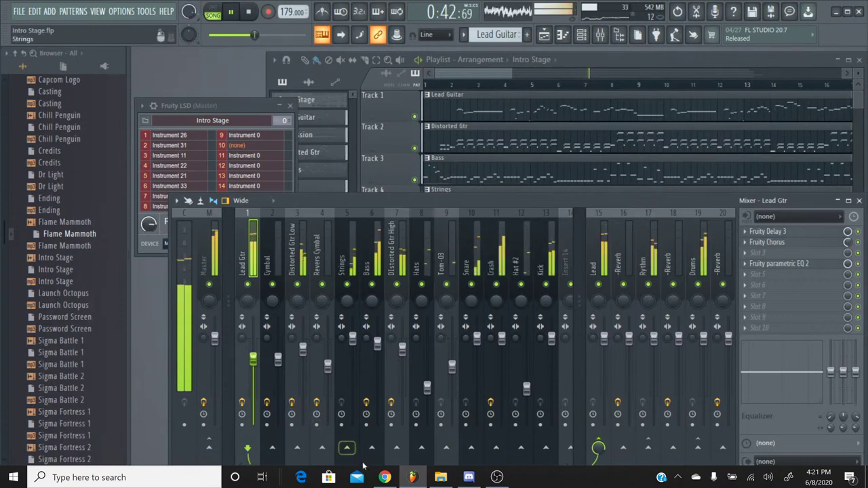
# Check the YouTube Studio live chat for viewer feedback between listens and stop the song playback in FL Studio
pyautogui.click(380, 479)
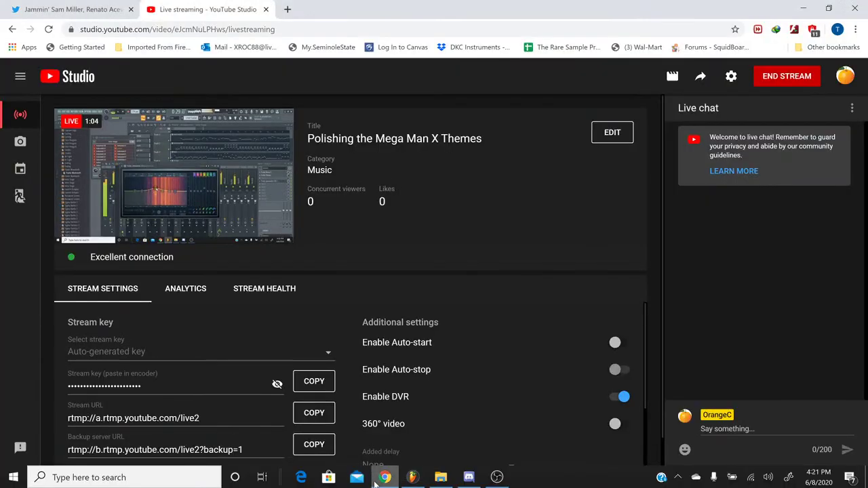
pyautogui.click(377, 481)
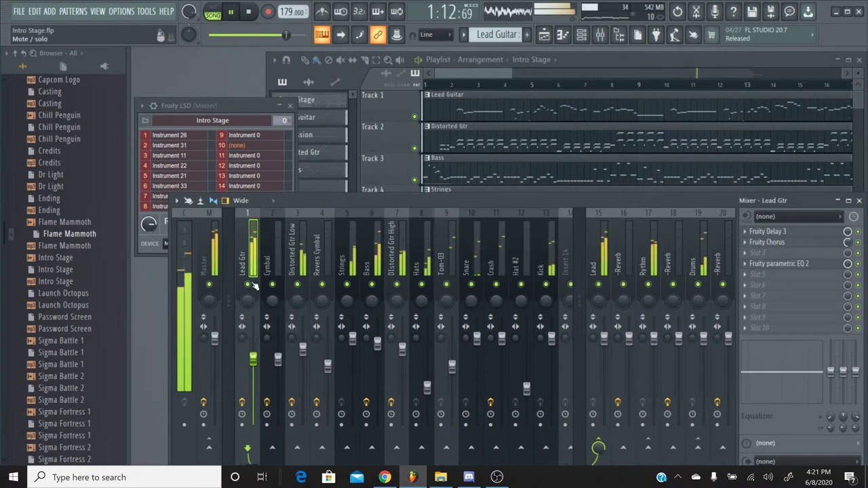
pyautogui.click(385, 478)
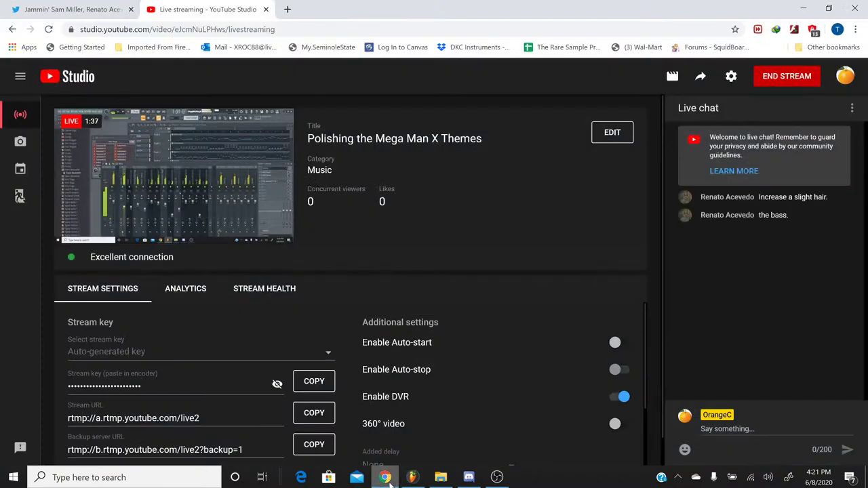
pyautogui.click(385, 477)
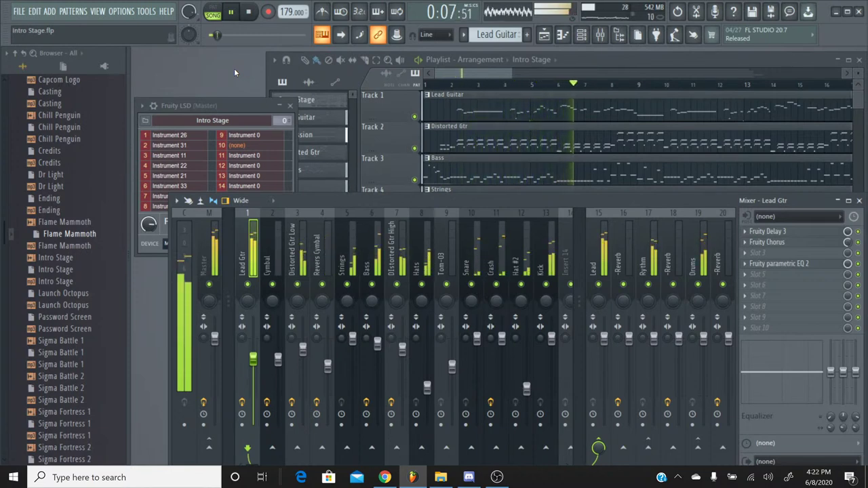
pyautogui.click(251, 13)
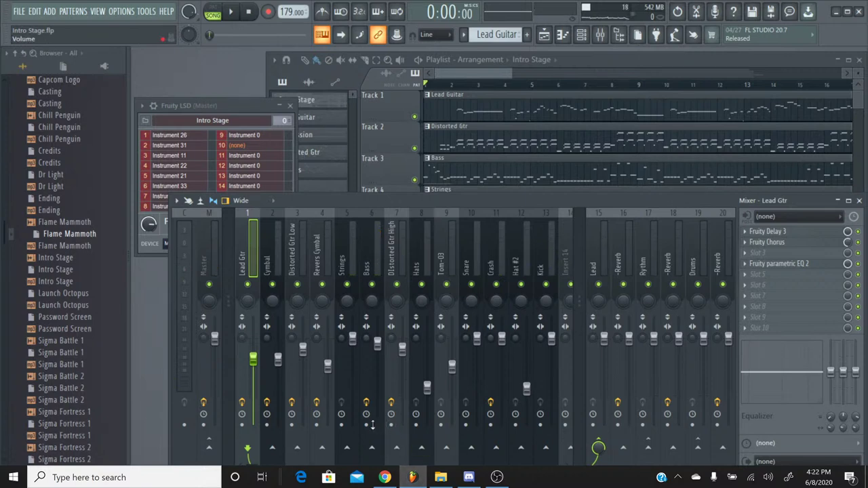
pyautogui.click(383, 478)
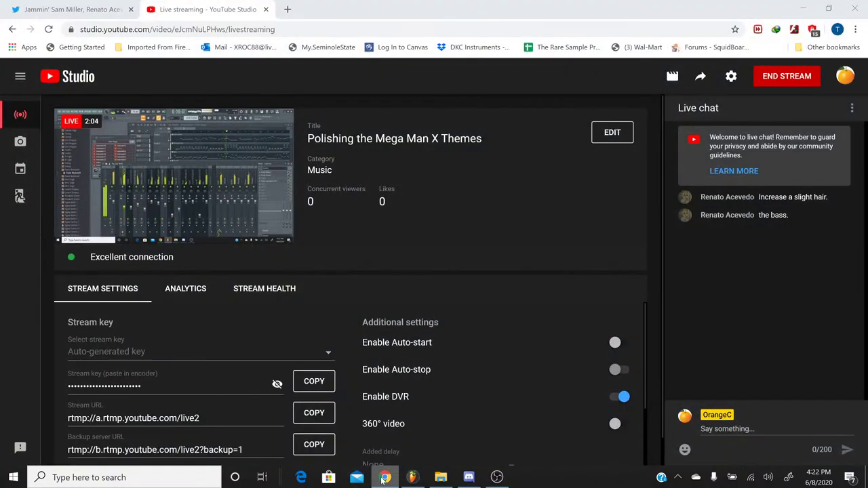
pyautogui.click(384, 478)
# Save the Intro Stage project
pyautogui.click(18, 12)
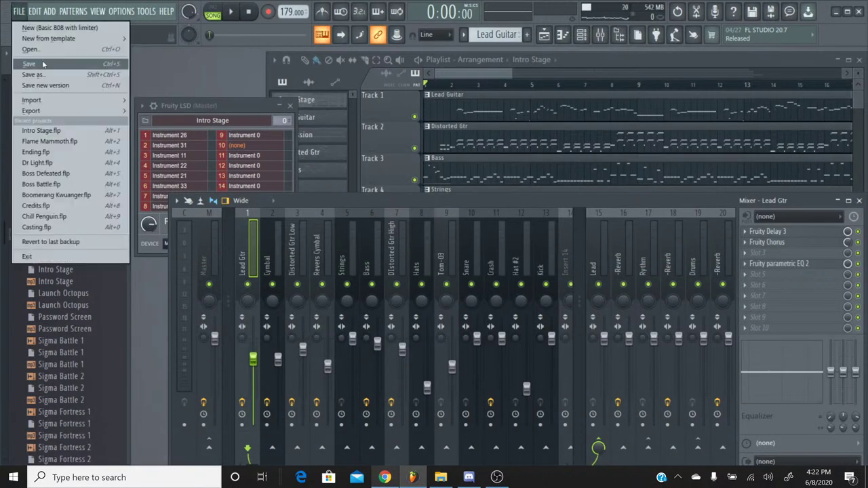
pyautogui.click(47, 64)
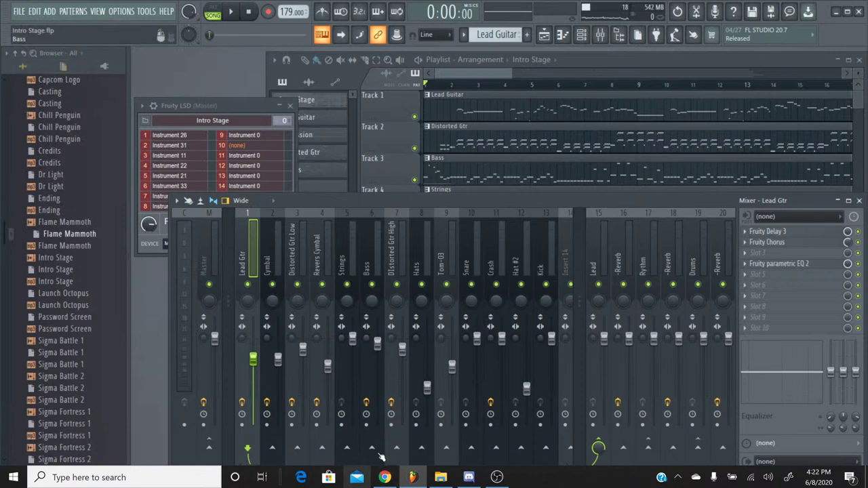
# In File Explorer, go to OrangeC Stuff > OrangeC backup > Remaster Projects > SPCTool_v07r52 > SPCTool on drive C and launch SPCTool.exe
pyautogui.click(440, 477)
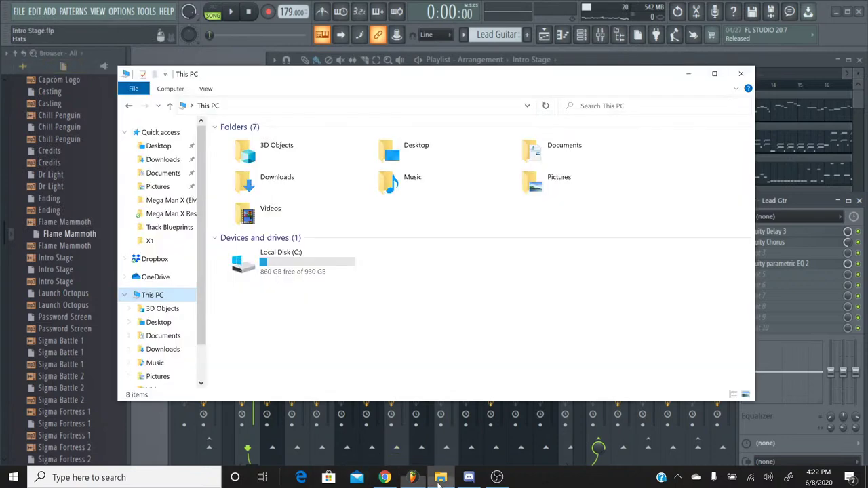
pyautogui.click(307, 262)
pyautogui.doubleClick(297, 166)
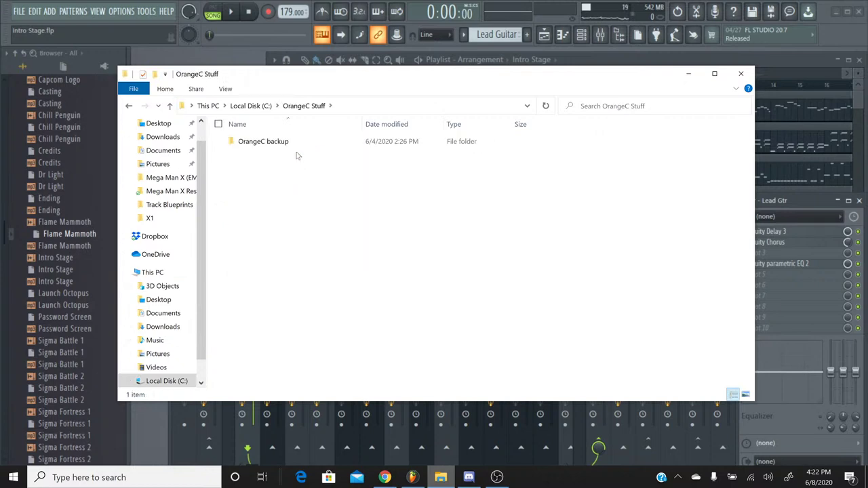
pyautogui.doubleClick(296, 143)
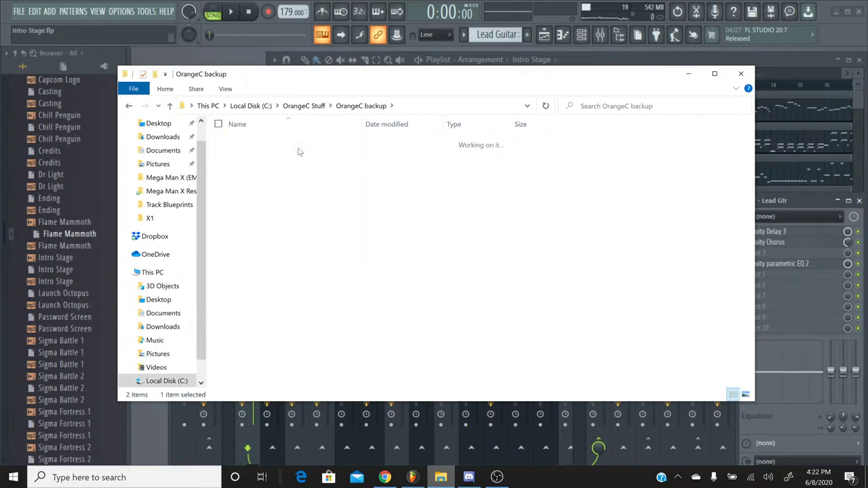
pyautogui.doubleClick(298, 153)
pyautogui.doubleClick(285, 188)
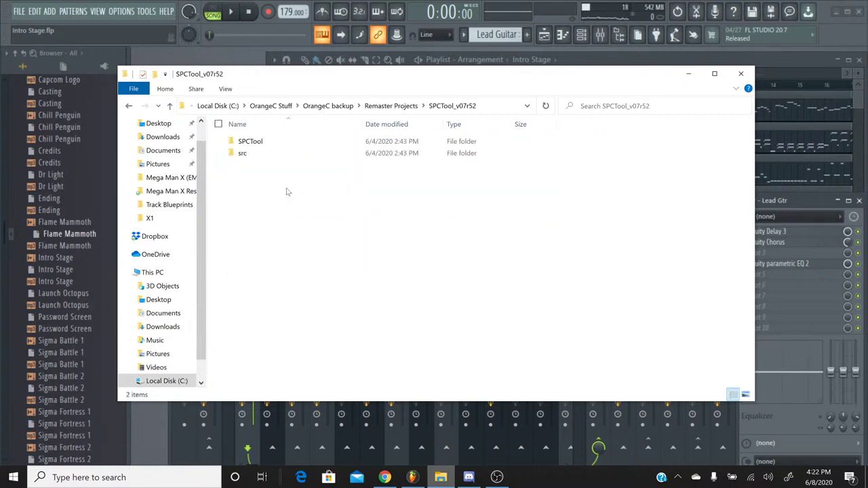
pyautogui.doubleClick(288, 143)
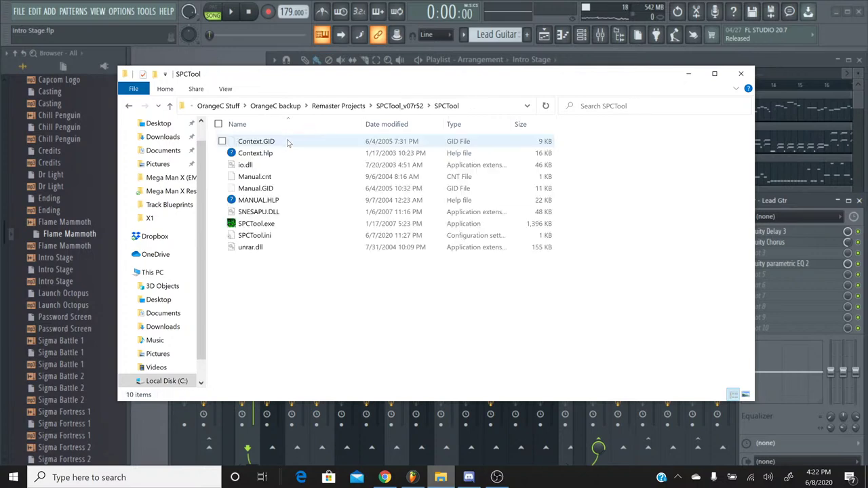
pyautogui.doubleClick(290, 225)
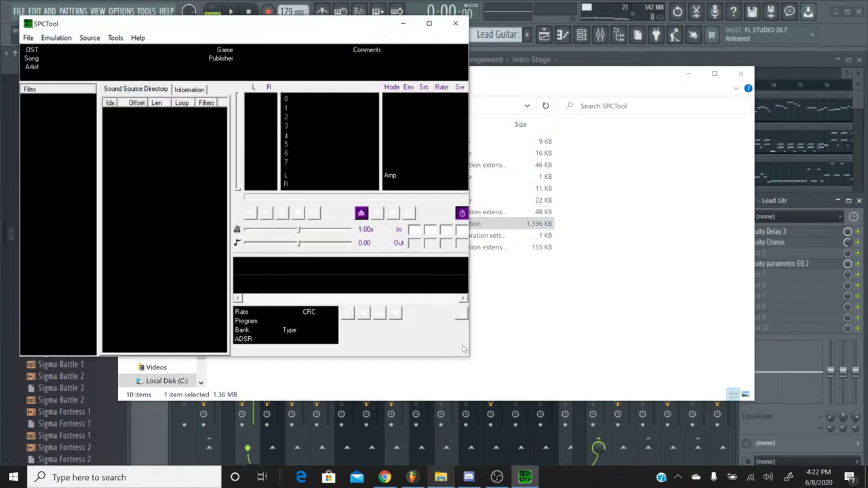
# Return to Remaster Projects in File Explorer, open Mega Man X Restoration Project and launch vgmtrans.exe
pyautogui.click(519, 346)
pyautogui.hotkey('alt', 'Left')
pyautogui.hotkey('alt', 'Up')
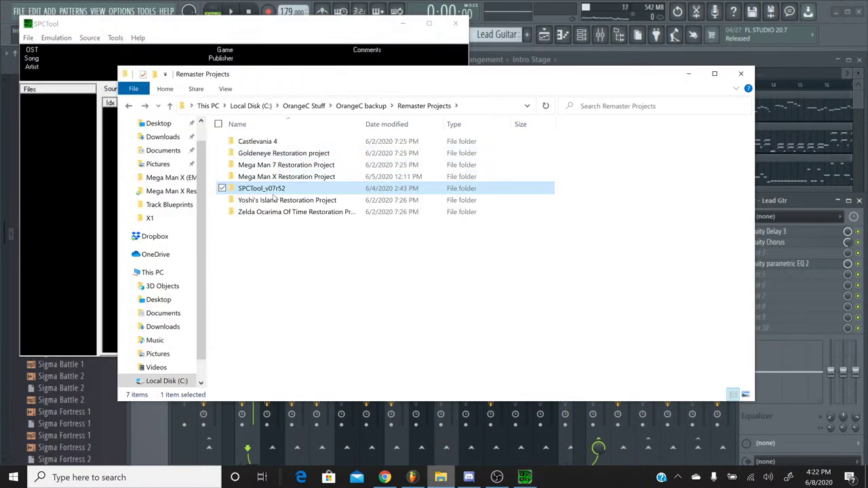
pyautogui.click(284, 168)
pyautogui.doubleClick(284, 176)
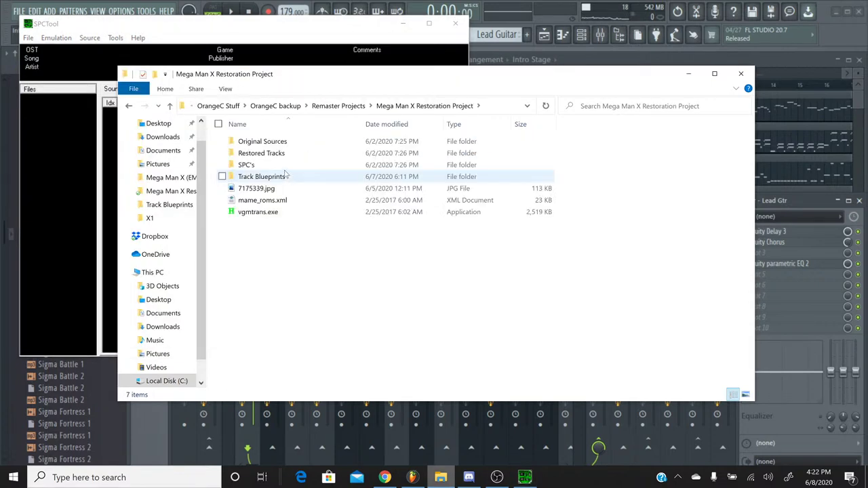
pyautogui.click(279, 216)
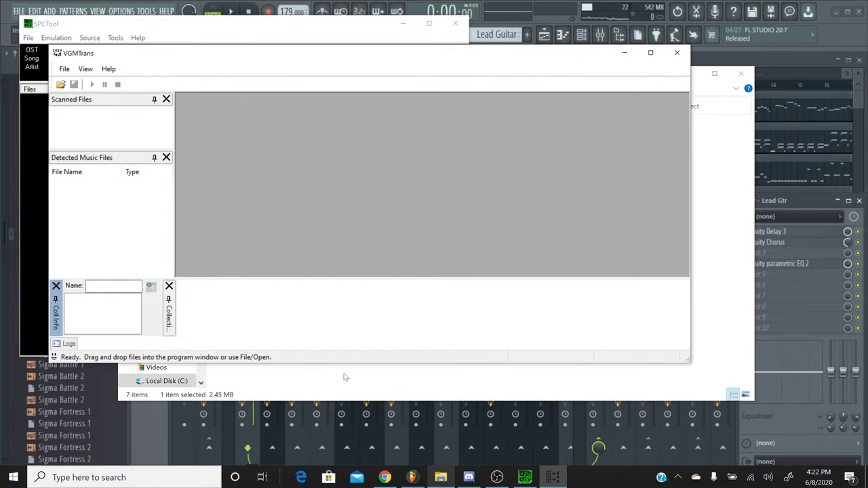
# Load 13 Launch Octopus.spc from the Mega Man X (EMU).zophar folder inside SPC's into VGMTrans
pyautogui.click(344, 367)
pyautogui.doubleClick(281, 168)
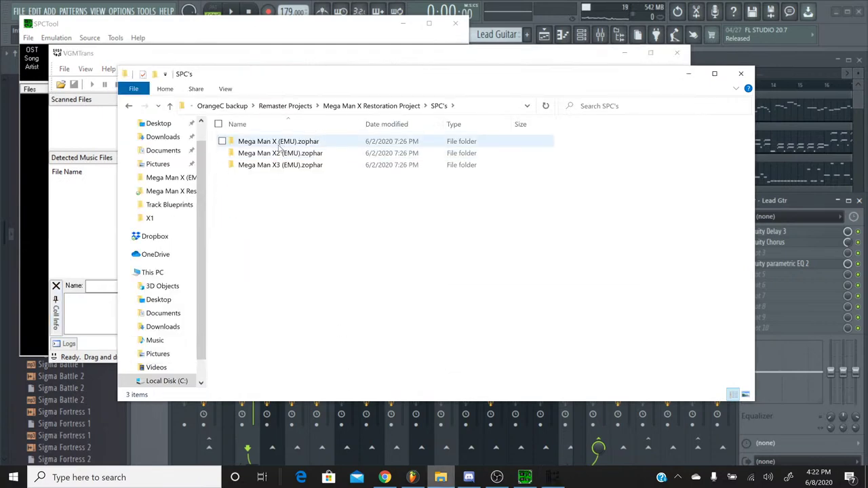
pyautogui.doubleClick(278, 144)
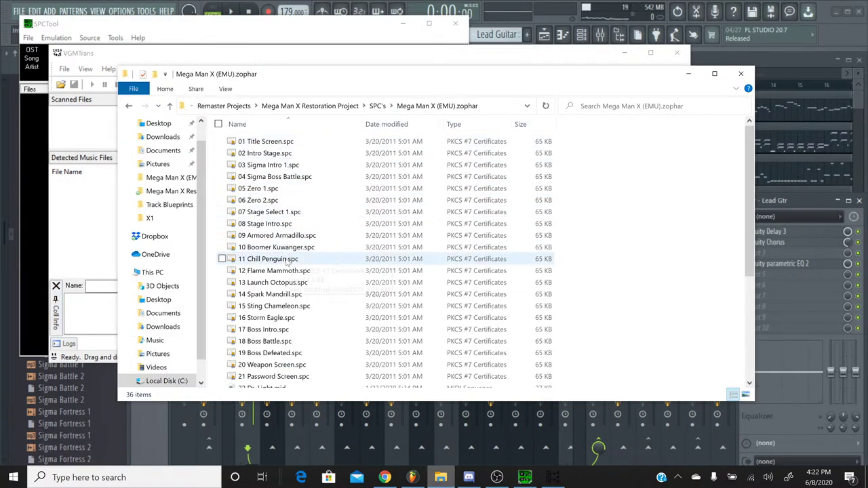
pyautogui.moveTo(281, 284); pyautogui.dragTo(83, 221)
# Save the detected Launch Octopus sequence as MIDI in Track Blueprints under the name Launch Octopus.mid
pyautogui.rightClick(95, 186)
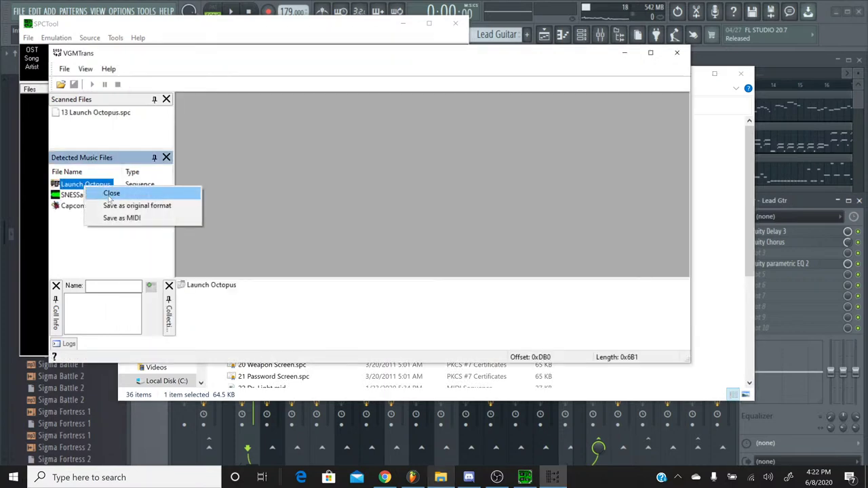
pyautogui.click(114, 219)
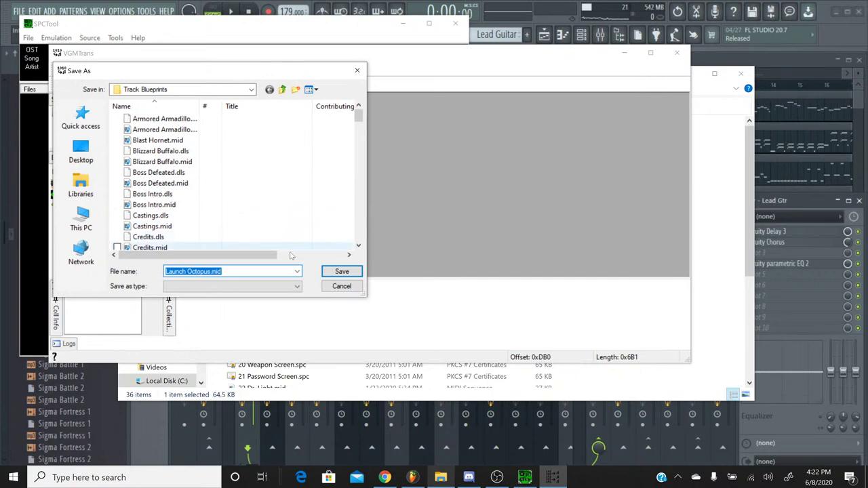
pyautogui.click(339, 271)
# Convert the detected Capcom instrument set to DLS, save it in Track Blueprints under the name Launch Octopus, and close VGMTrans
pyautogui.rightClick(91, 207)
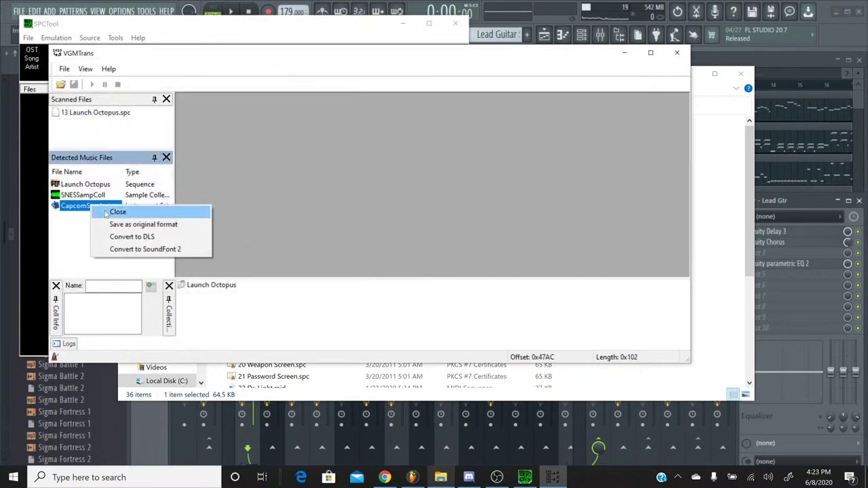
pyautogui.click(122, 236)
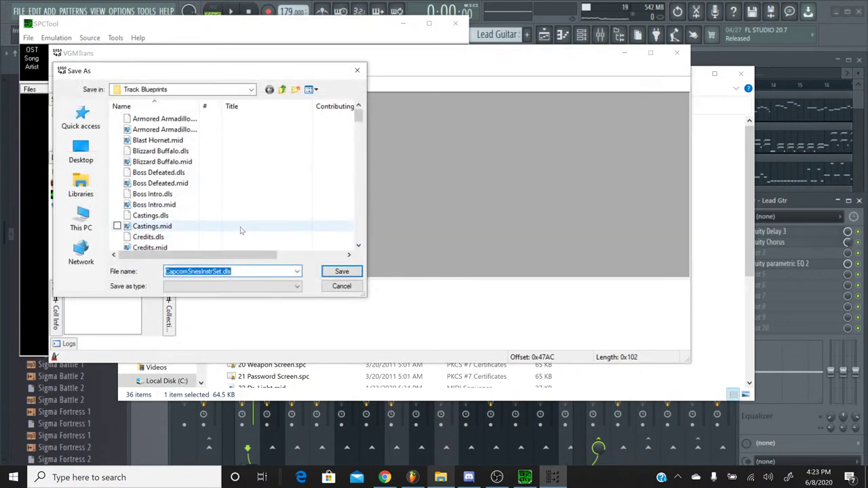
pyautogui.scroll(-3, 237, 207)
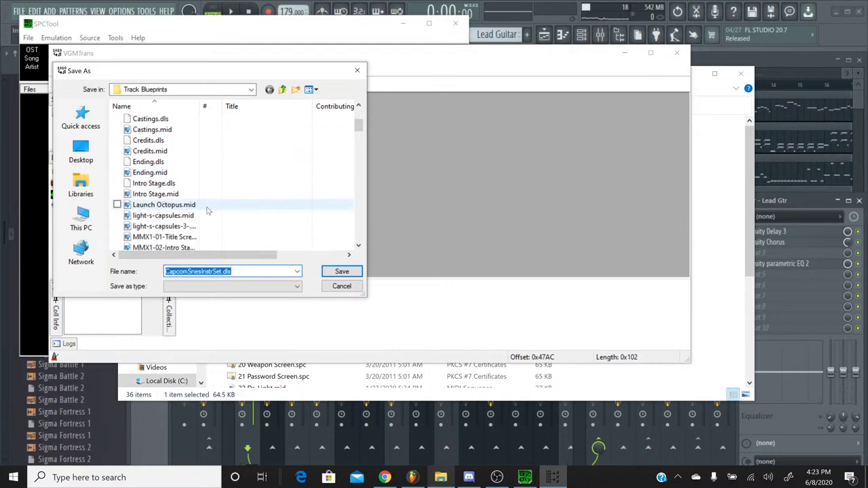
pyautogui.click(208, 207)
pyautogui.doubleClick(220, 272)
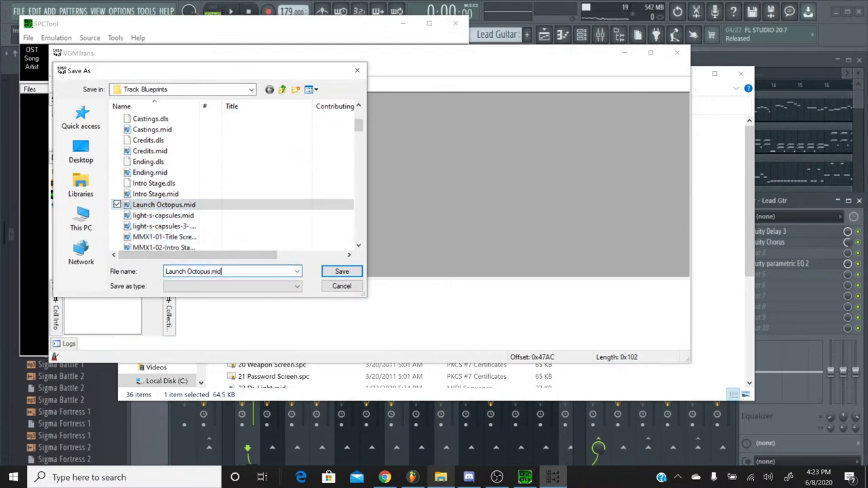
pyautogui.press('BackSpace')
pyautogui.press('BackSpace')
pyautogui.press('BackSpace')
pyautogui.press('BackSpace')
pyautogui.press('Return')
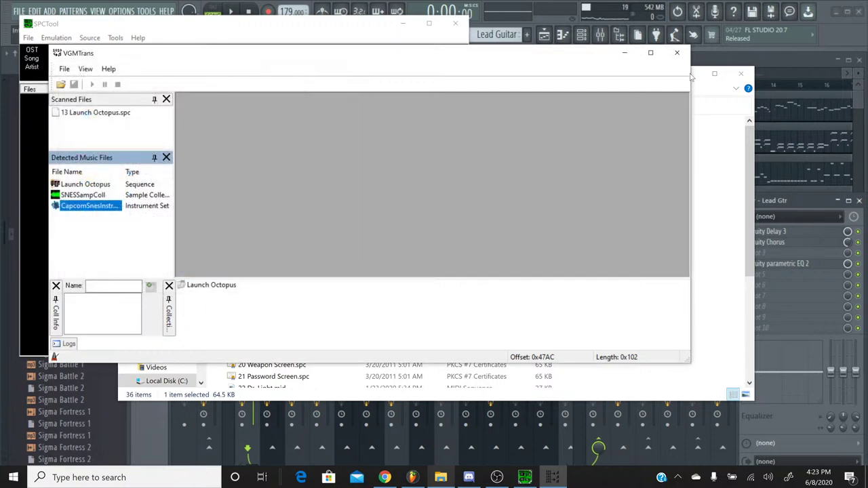
pyautogui.click(677, 53)
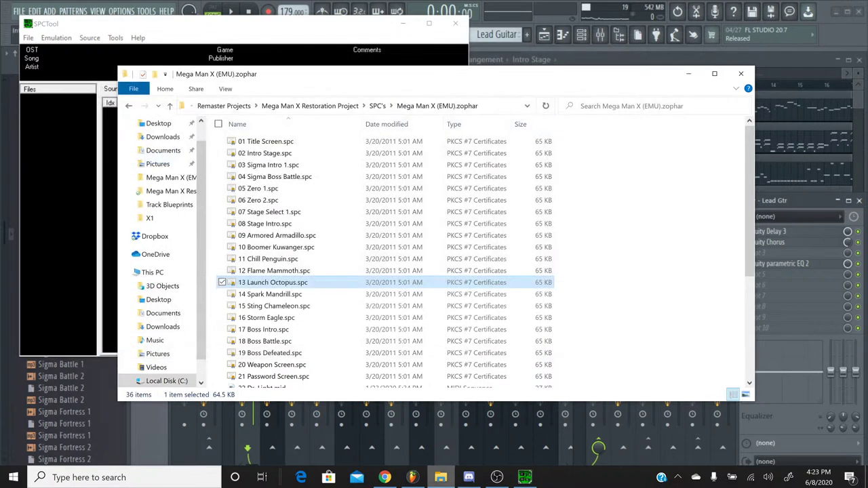
# Minimise File Explorer and load 13 Launch Octopus.spc into SPCTool
pyautogui.click(694, 78)
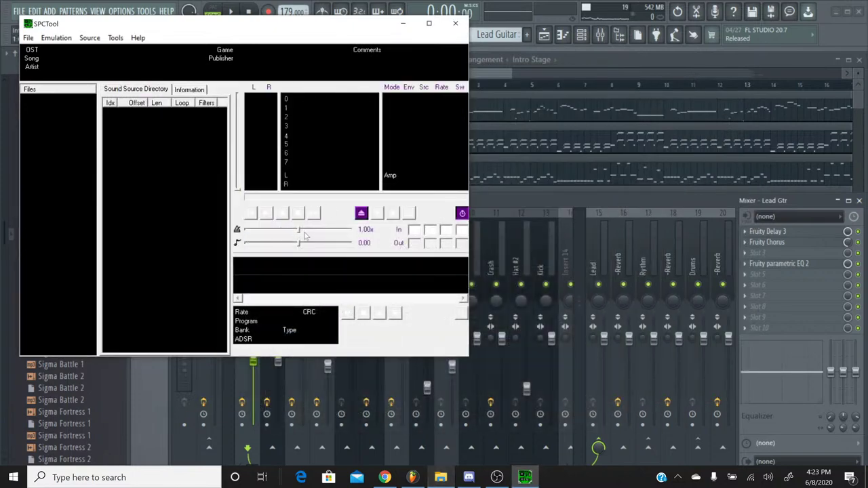
pyautogui.click(361, 213)
pyautogui.scroll(-2, 402, 187)
pyautogui.doubleClick(397, 197)
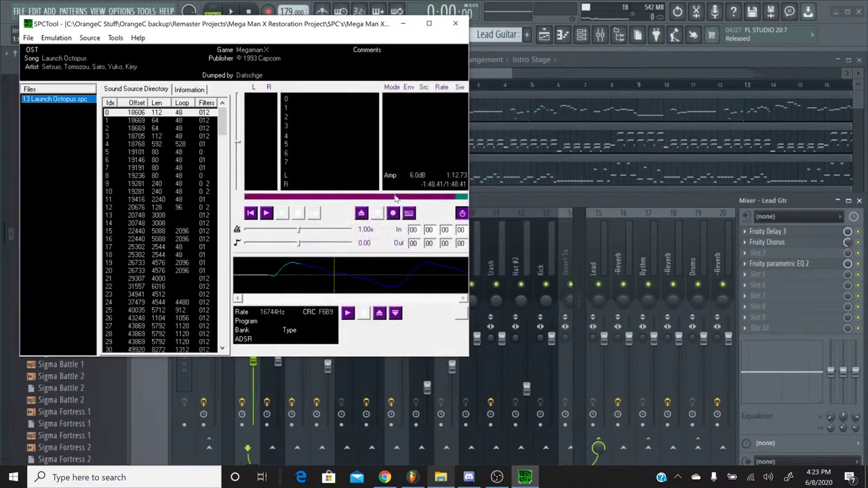
# Check the YouTube live chat, return to FL Studio, and play the Intro Stage song with the mixer in front
pyautogui.click(386, 479)
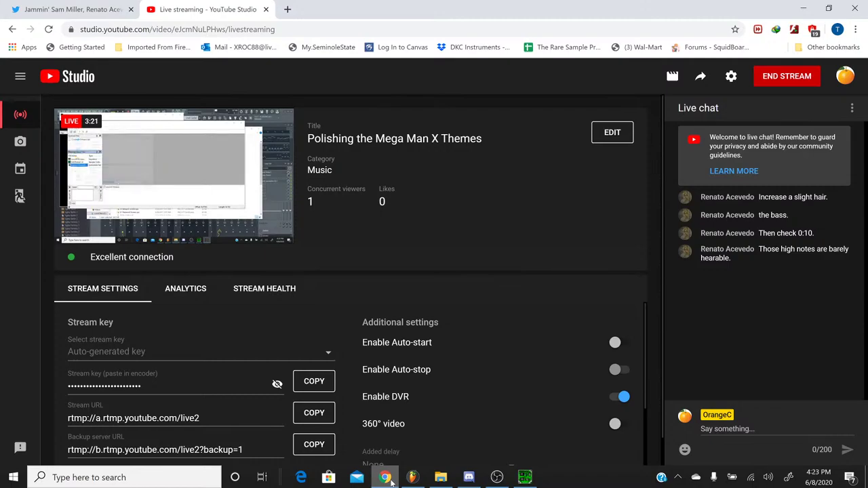
pyautogui.click(386, 479)
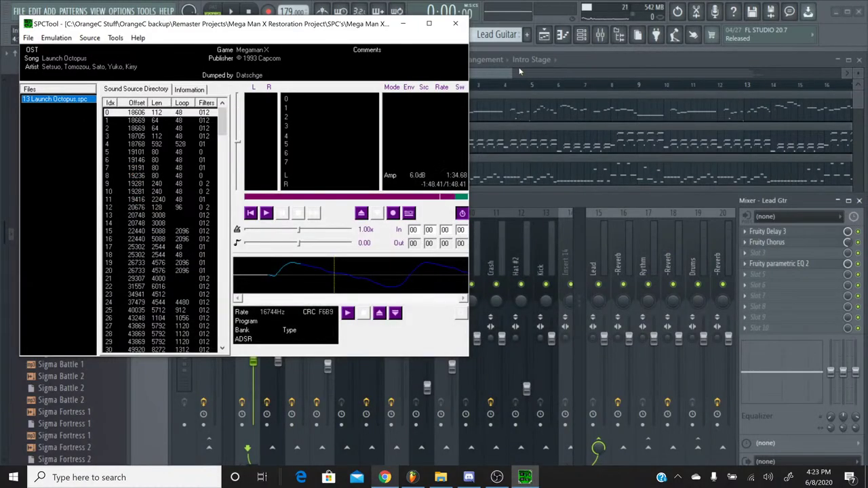
pyautogui.click(502, 79)
pyautogui.click(232, 14)
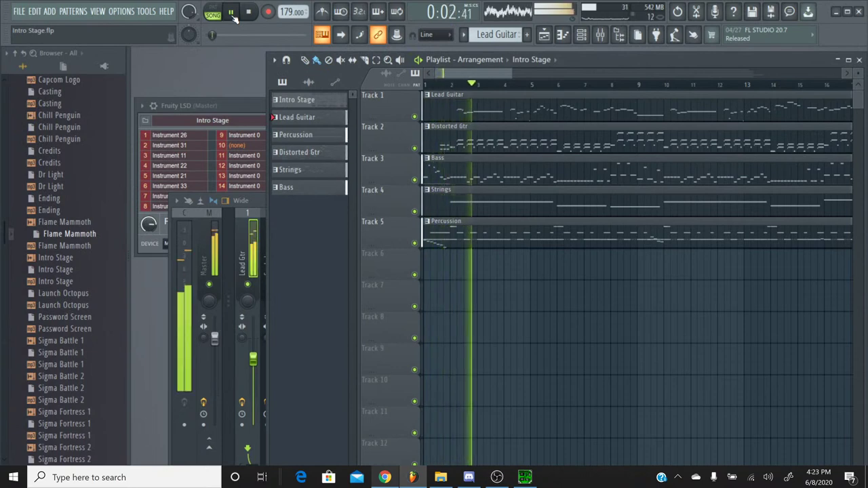
pyautogui.click(600, 45)
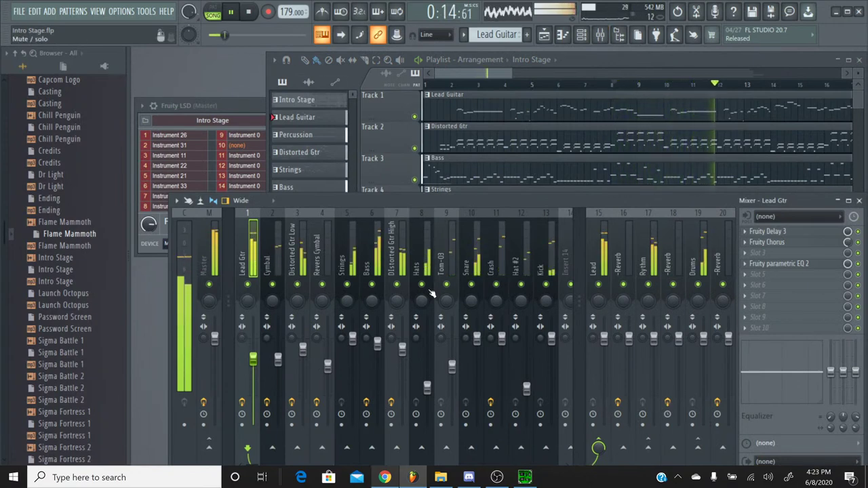
# Solo the Bass mixer track, replay the song from an earlier position, and check the Lead Gtr track's parametric EQ
pyautogui.rightClick(372, 284)
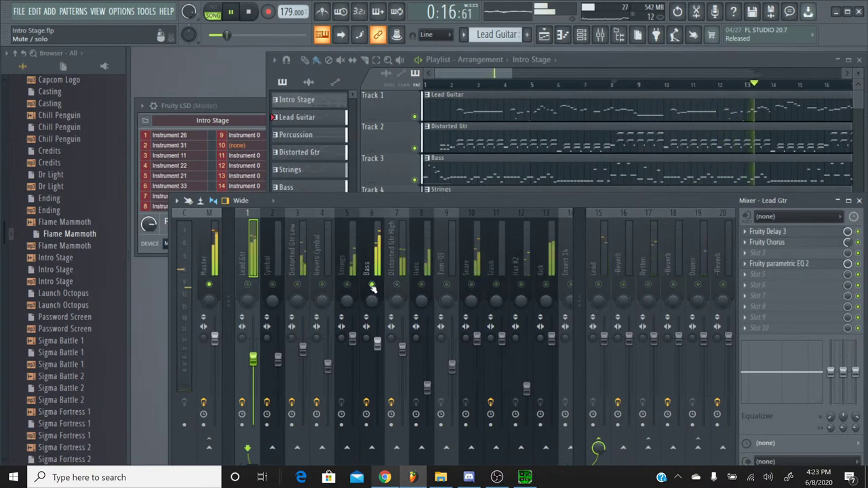
pyautogui.moveTo(228, 35); pyautogui.dragTo(219, 38)
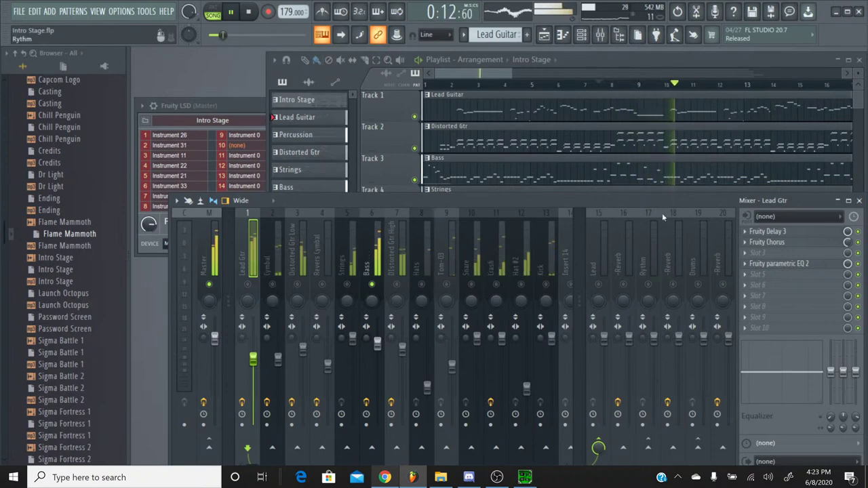
pyautogui.click(793, 264)
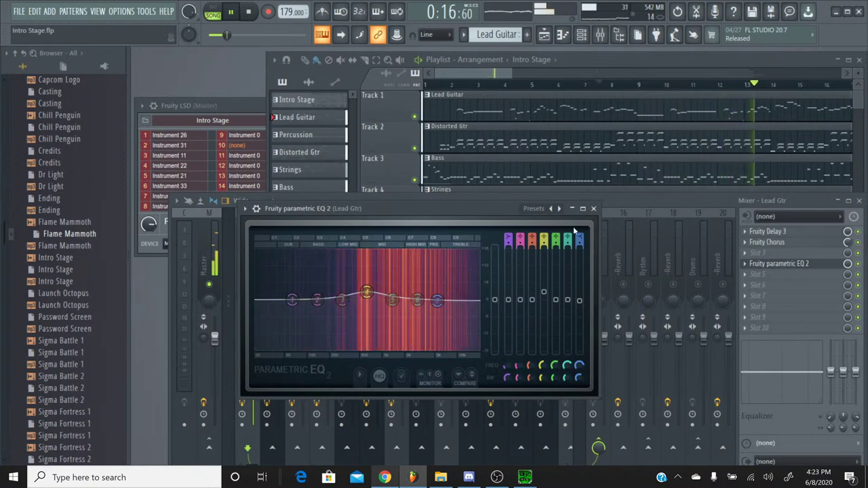
pyautogui.click(594, 208)
# In the Bass track's Fruity parametric EQ 2, flatten band 7, raise band 2 slightly, and boost band 6 about 2.6 dB around 2378 Hz
pyautogui.click(366, 215)
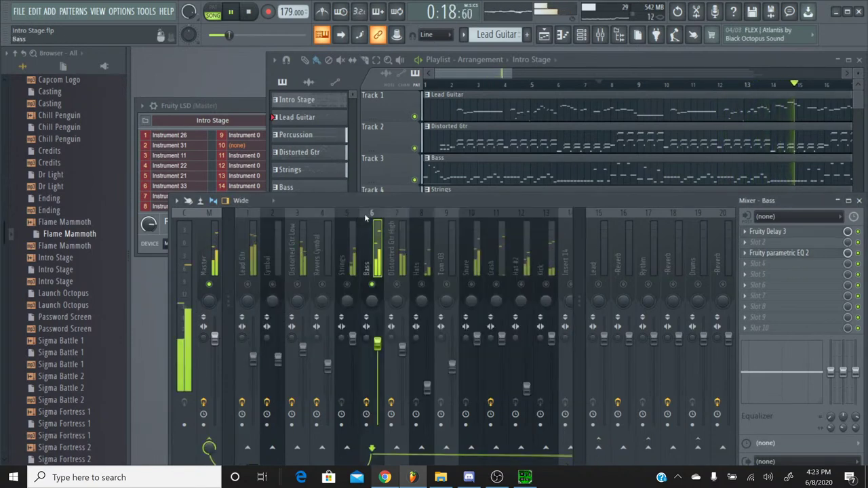
pyautogui.click(796, 256)
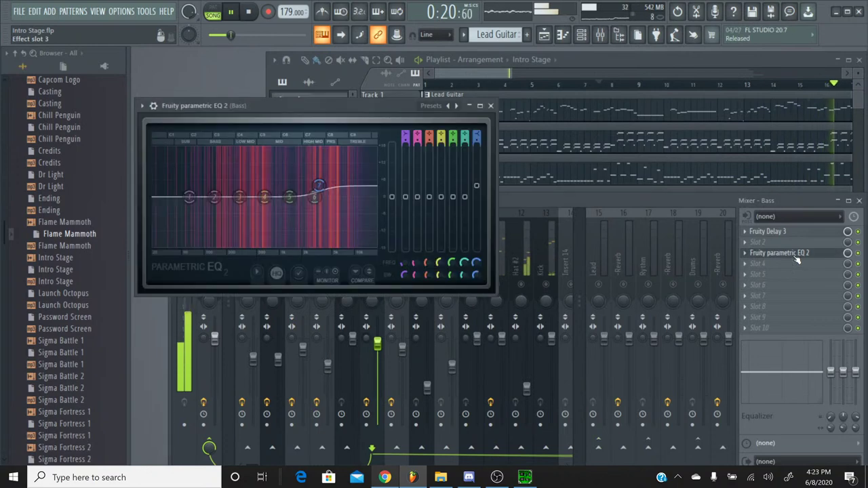
pyautogui.moveTo(321, 195); pyautogui.dragTo(325, 194)
pyautogui.moveTo(215, 202); pyautogui.dragTo(213, 195)
pyautogui.moveTo(324, 194)
pyautogui.mouseDown()
pyautogui.moveTo(329, 187)
pyautogui.moveTo(329, 197)
pyautogui.mouseUp()
pyautogui.moveTo(315, 197); pyautogui.dragTo(307, 189)
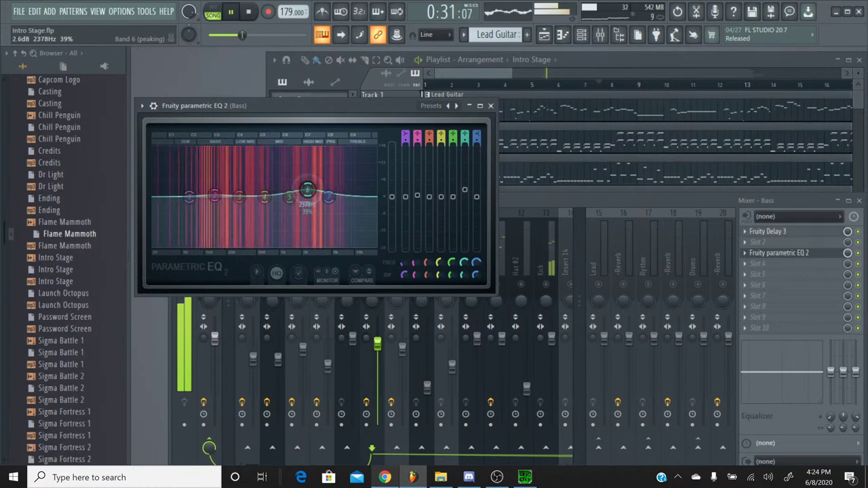
pyautogui.click(491, 106)
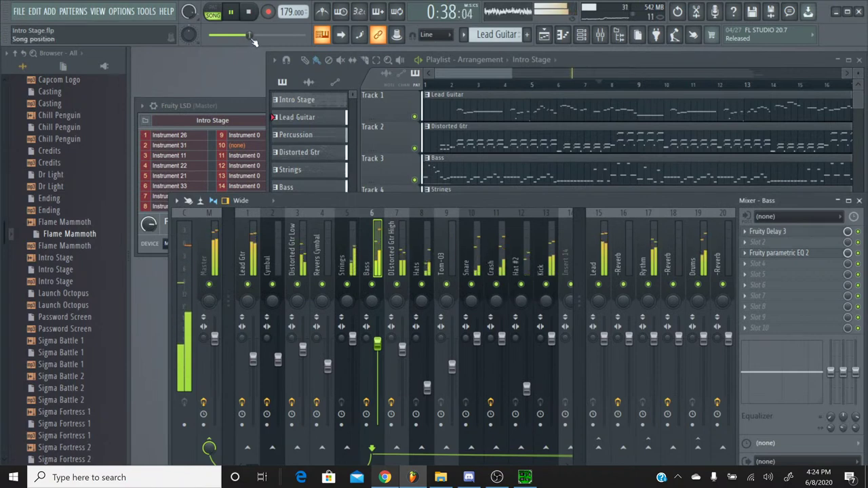
# Replay the full mix from an earlier position, read the live chat while it plays, and stop playback
pyautogui.moveTo(251, 38); pyautogui.dragTo(221, 35)
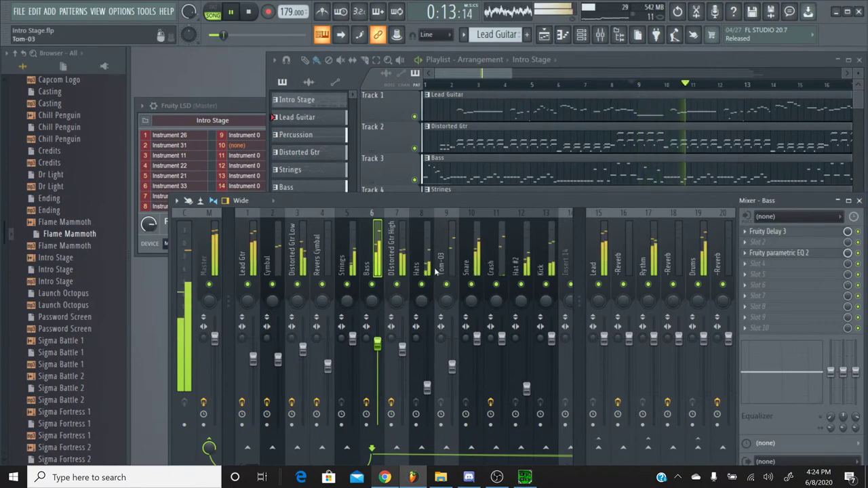
pyautogui.click(387, 478)
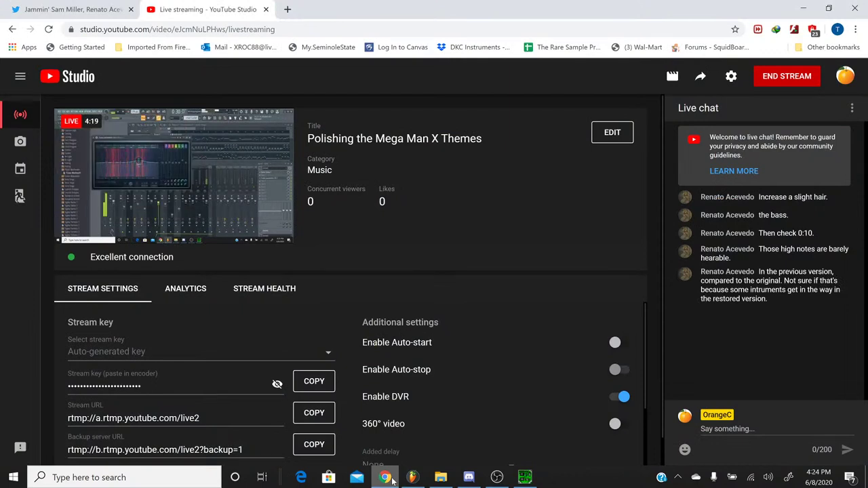
pyautogui.click(390, 478)
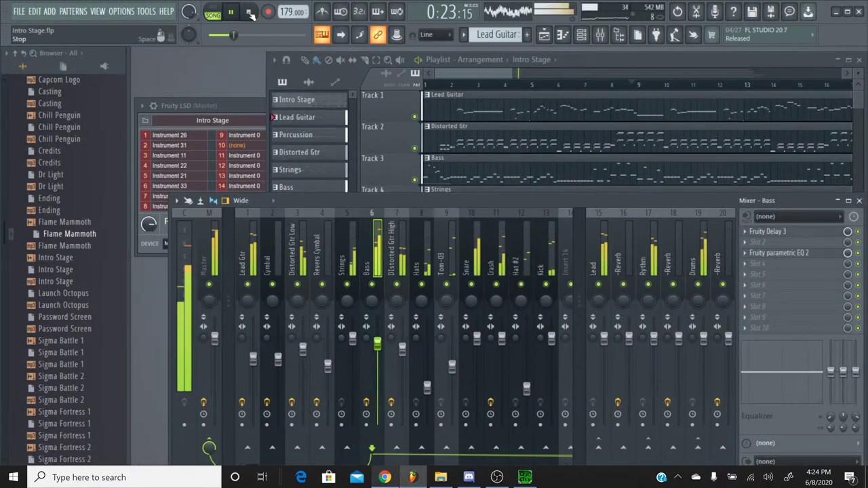
pyautogui.click(250, 13)
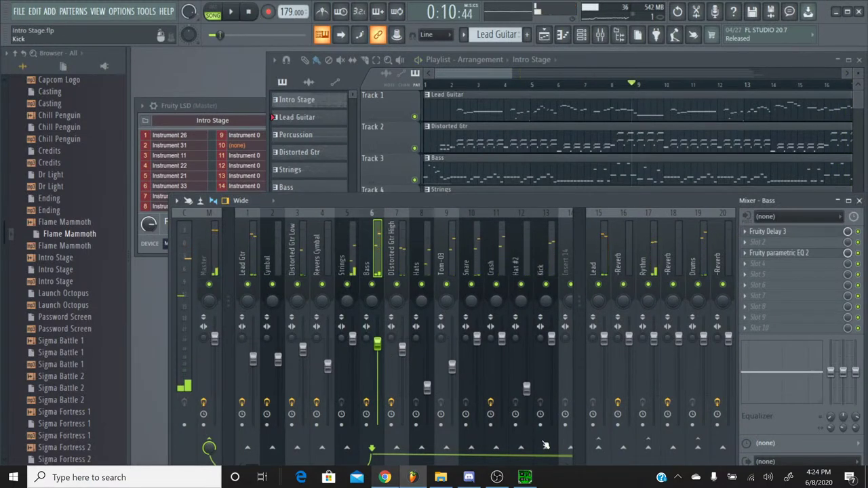
# Load 02 Intro Stage.spc into SPCTool, play the original track for comparison, and stop it
pyautogui.click(524, 477)
pyautogui.click(361, 214)
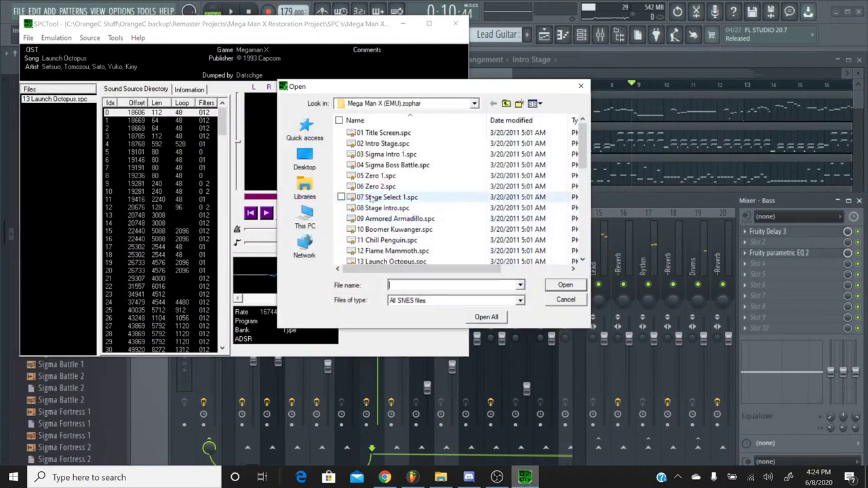
pyautogui.doubleClick(403, 145)
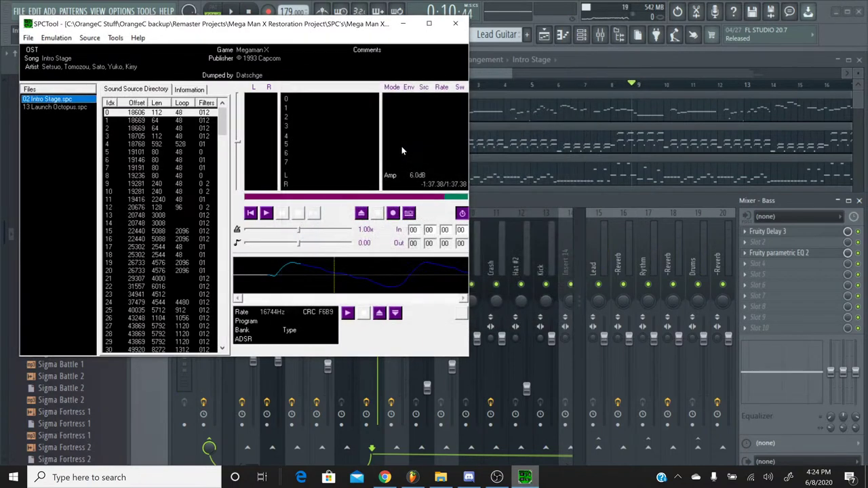
pyautogui.click(266, 213)
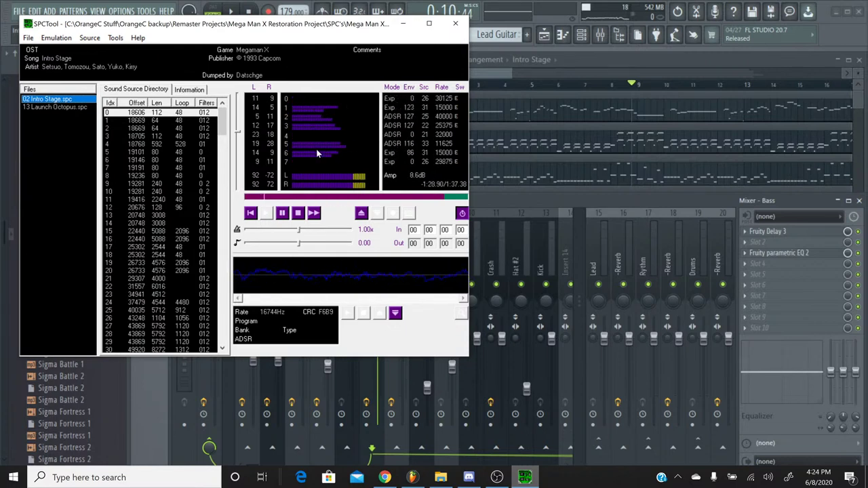
pyautogui.click(301, 213)
# Play the FL Studio mix again, briefly soloing the Lead Gtr track and the Bass track in turn
pyautogui.click(478, 210)
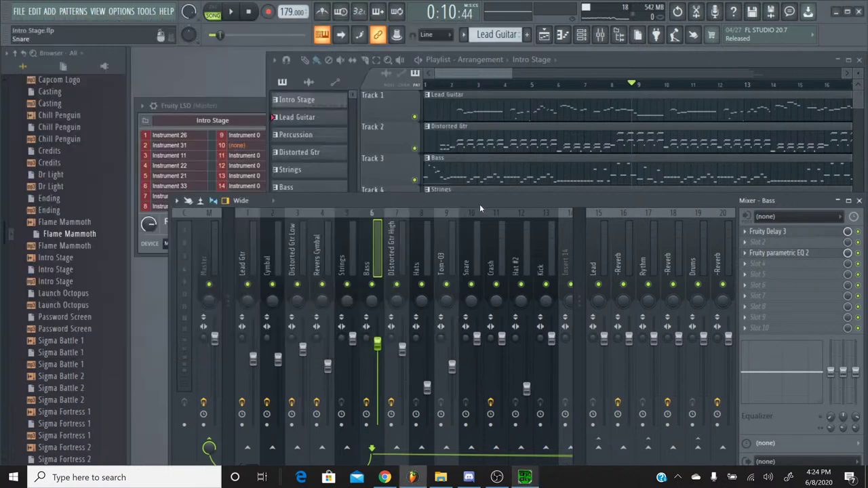
pyautogui.click(234, 19)
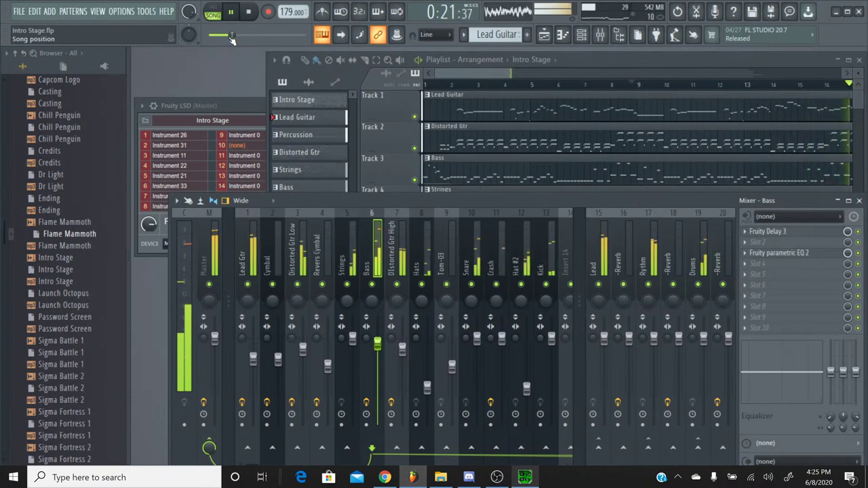
pyautogui.rightClick(248, 285)
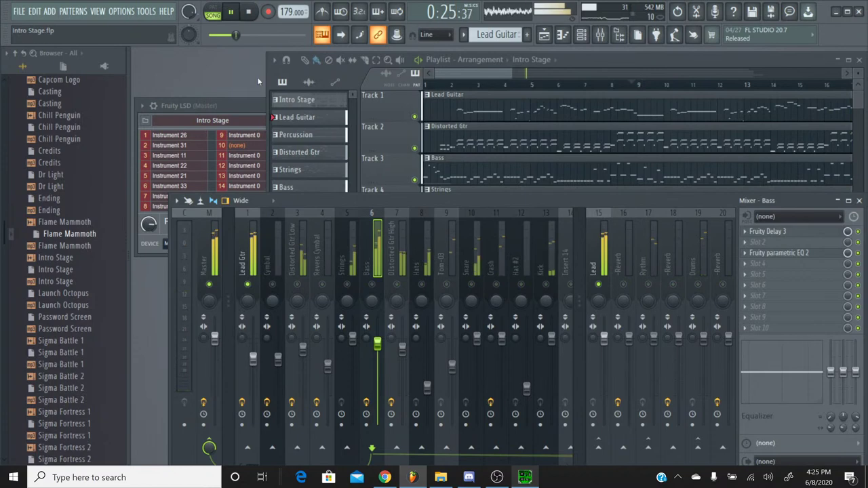
pyautogui.rightClick(248, 286)
pyautogui.rightClick(372, 285)
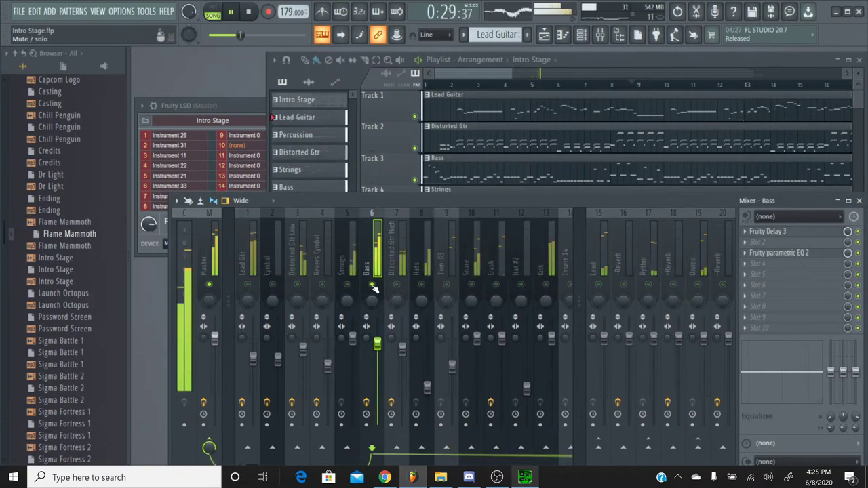
pyautogui.rightClick(372, 285)
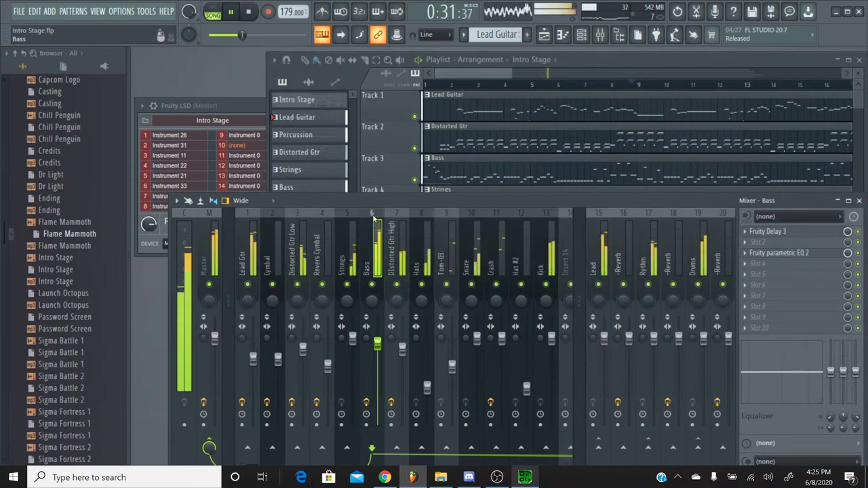
# Boost band 3 around 354 Hz in the Bass track's EQ, raise the Bass fader level with Strings while auditioning it, and stop playback
pyautogui.click(805, 254)
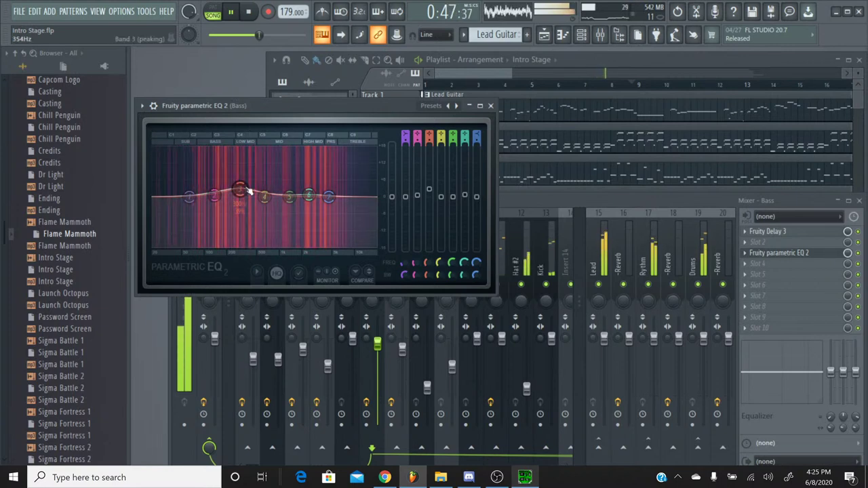
pyautogui.click(488, 106)
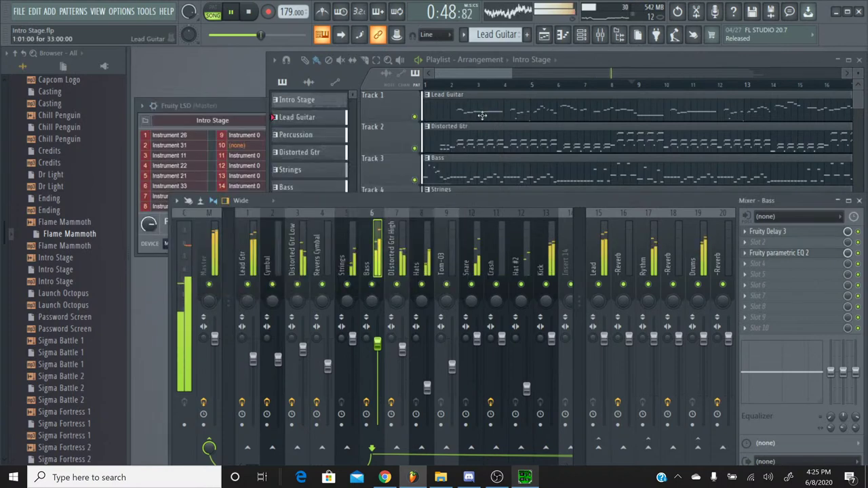
pyautogui.rightClick(373, 285)
pyautogui.moveTo(378, 344); pyautogui.dragTo(378, 338)
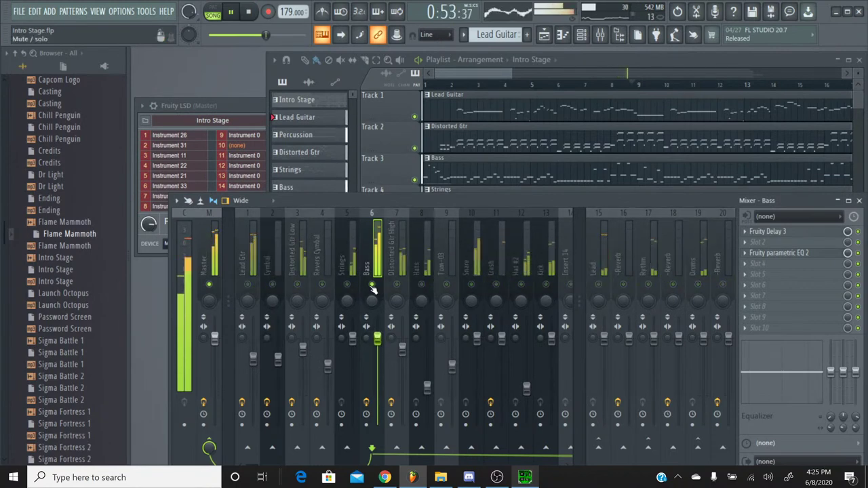
pyautogui.click(248, 12)
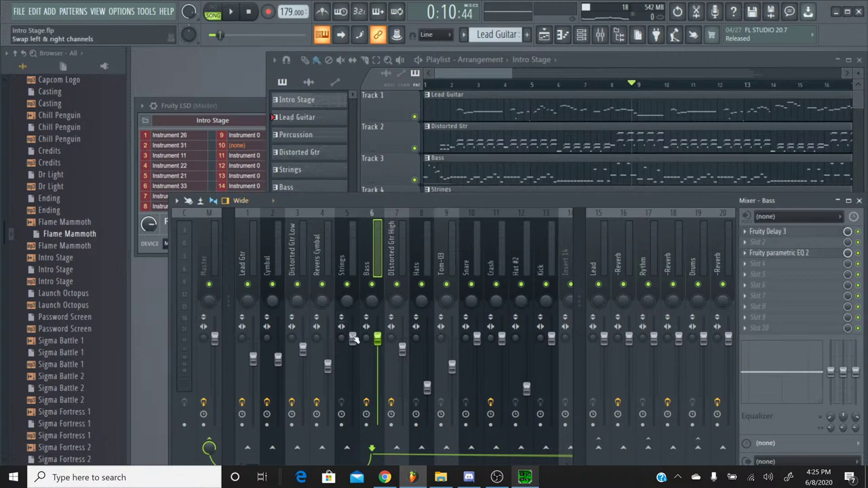
# Check the live chat in the browser, replay the FL Studio mix from around 0:10, stop it, and check the chat again
pyautogui.click(385, 477)
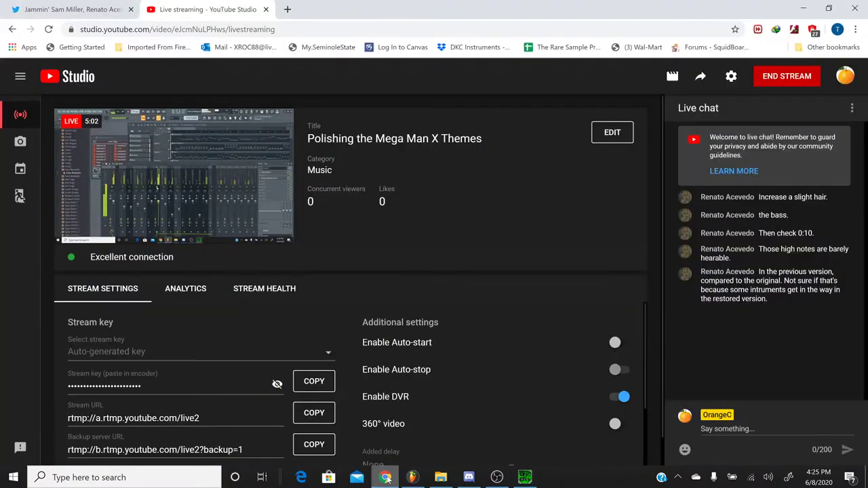
pyautogui.click(385, 477)
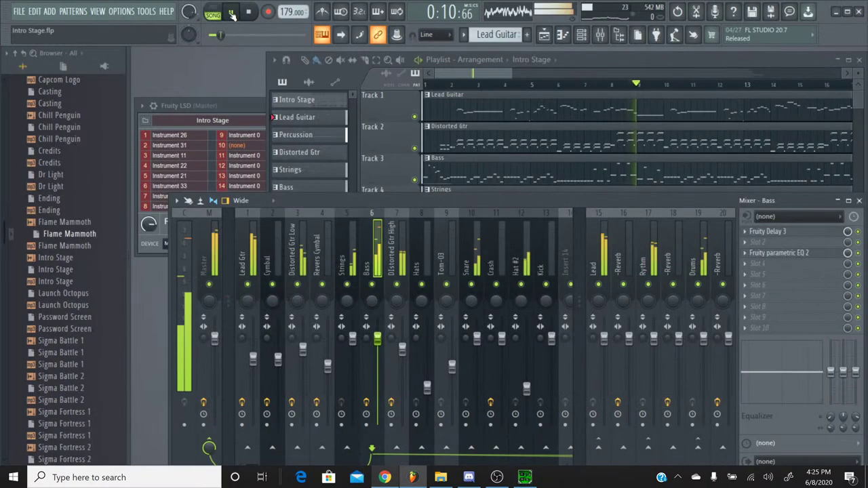
pyautogui.moveTo(229, 32); pyautogui.dragTo(211, 42)
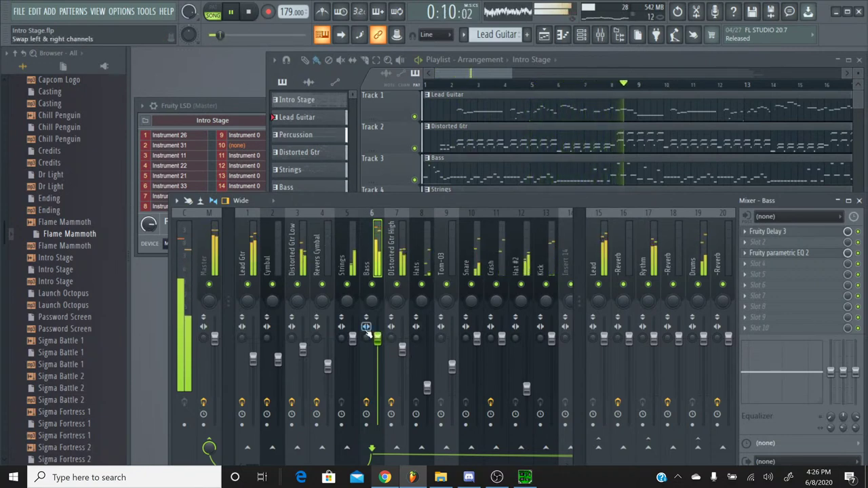
pyautogui.click(250, 13)
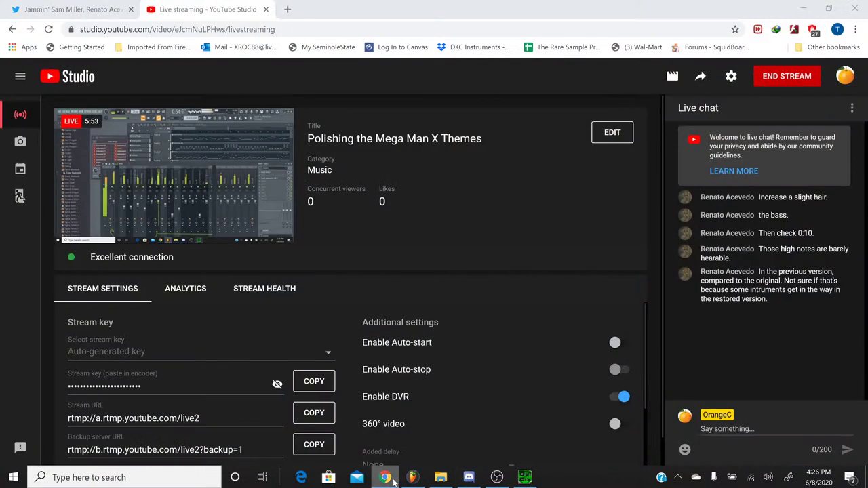
pyautogui.click(385, 478)
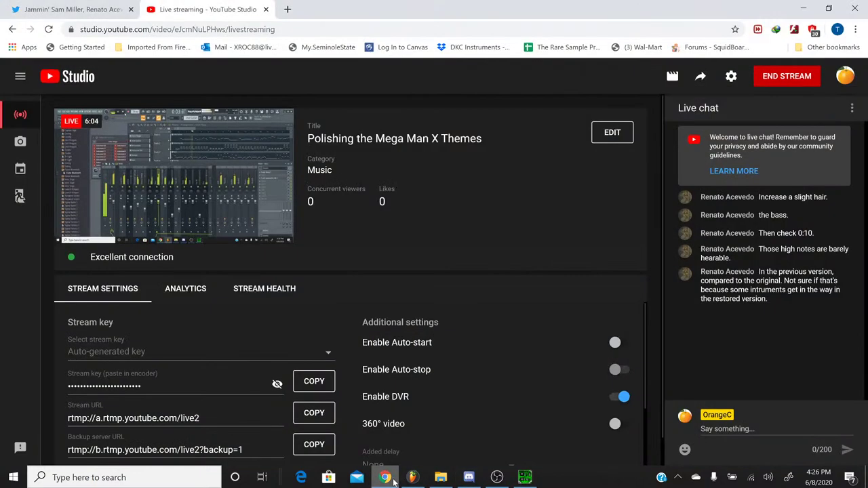
pyautogui.click(394, 480)
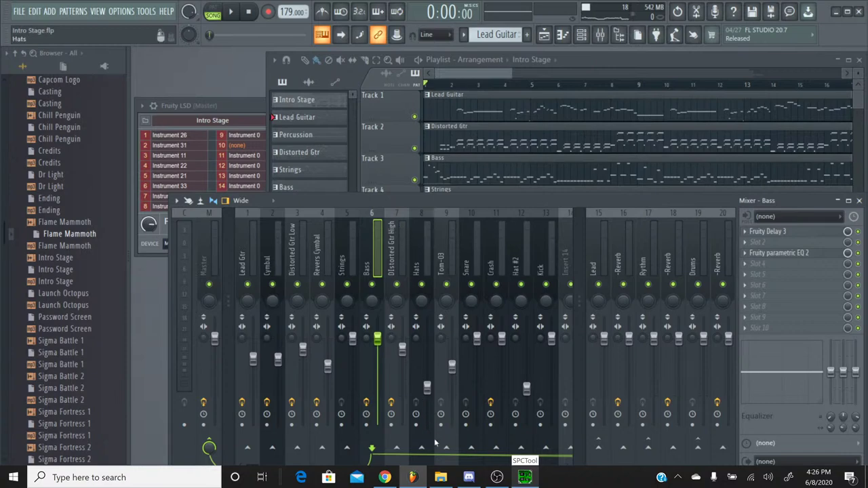
# Switch to SPCTool, load 13 Launch Octopus.spc from the Mega Man X folder, and minimize the tool
pyautogui.click(525, 477)
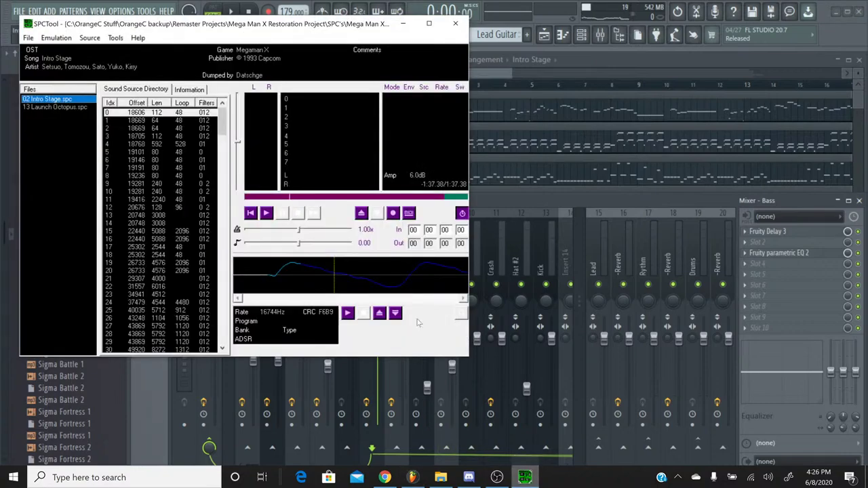
pyautogui.click(362, 213)
pyautogui.scroll(-1, 407, 190)
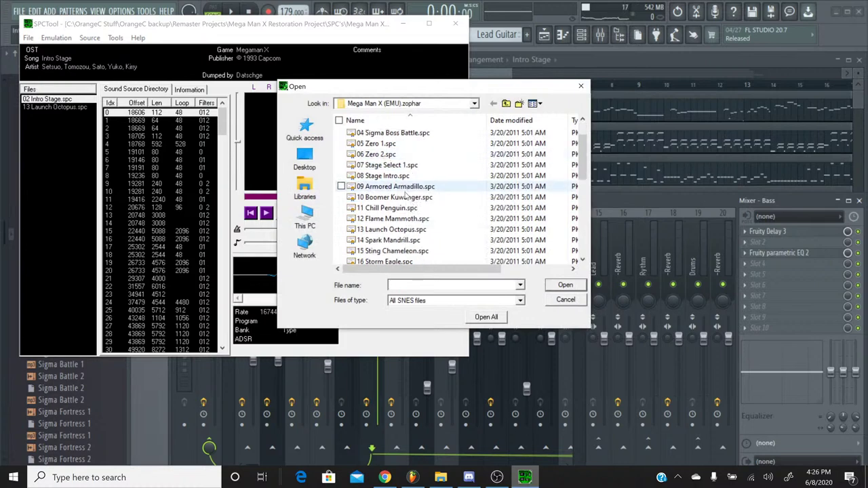
pyautogui.doubleClick(400, 230)
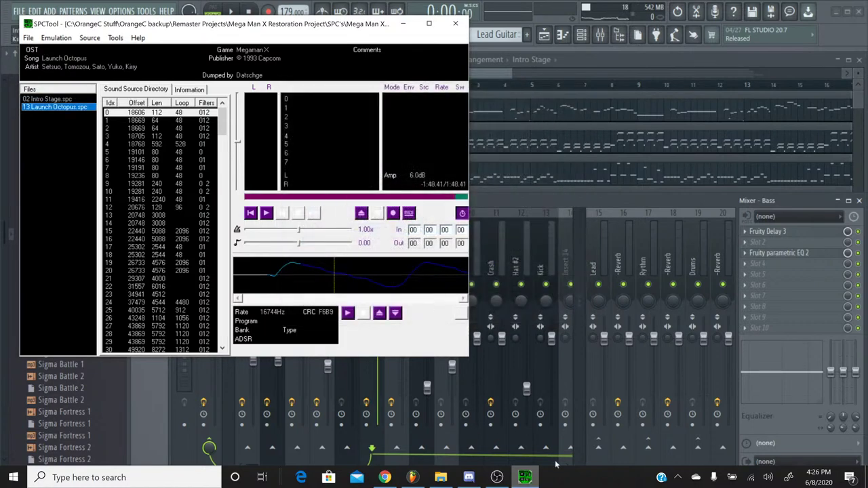
pyautogui.click(525, 477)
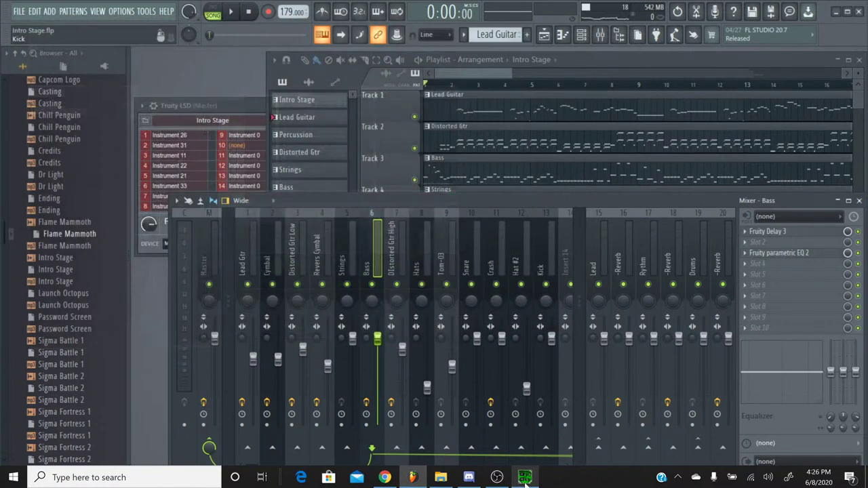
# Read the stream's live chat in the browser for feedback on the mix, returning to FL Studio between checks
pyautogui.click(384, 478)
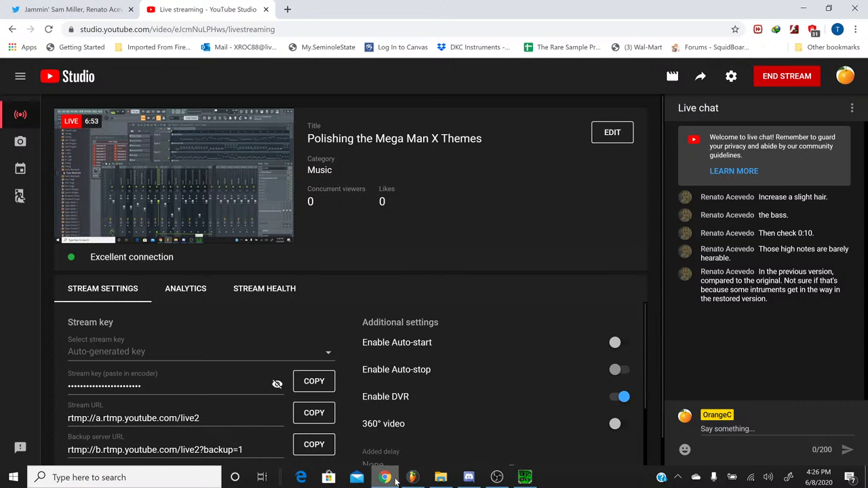
pyautogui.click(410, 477)
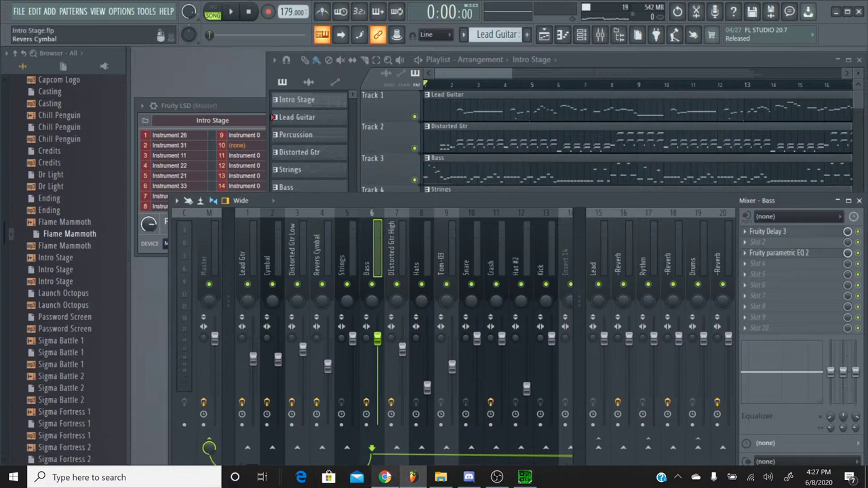
pyautogui.click(385, 477)
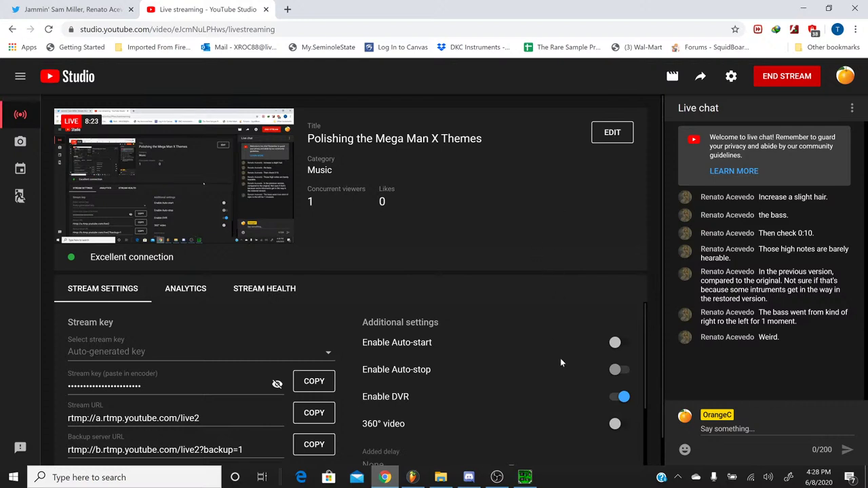
# Switch to SPCTool, play the original Launch Octopus track, skip further into it, and stop playback
pyautogui.click(525, 477)
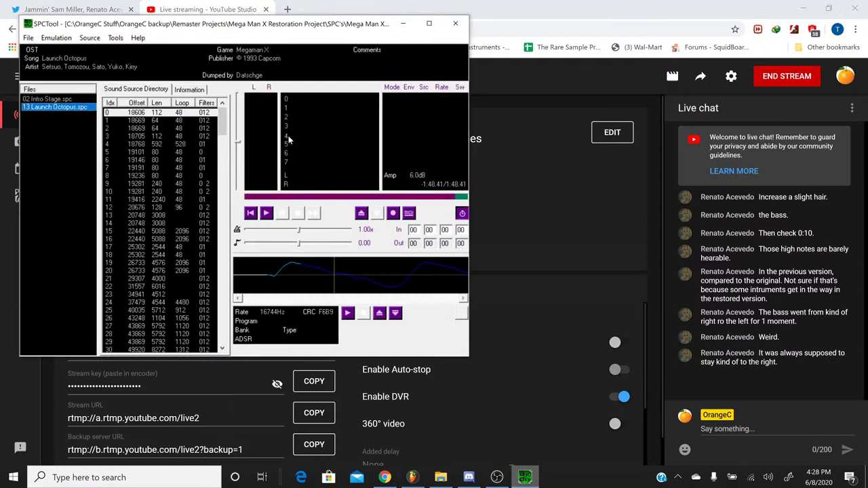
pyautogui.click(268, 214)
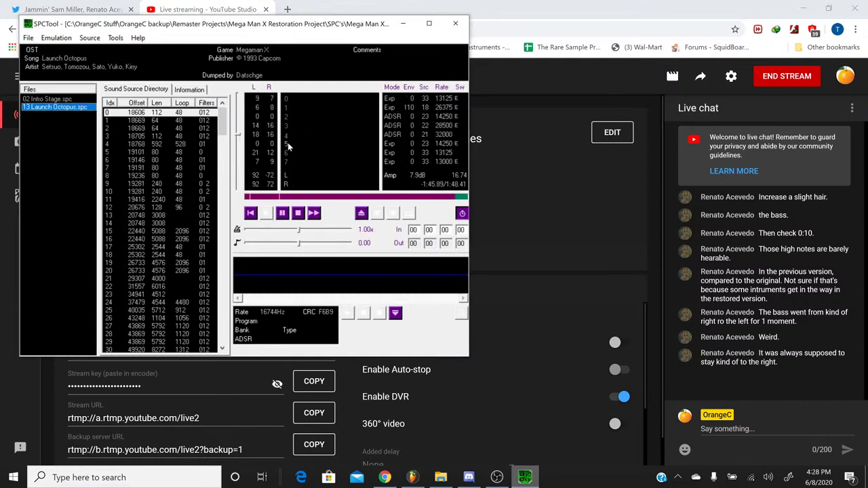
pyautogui.click(283, 197)
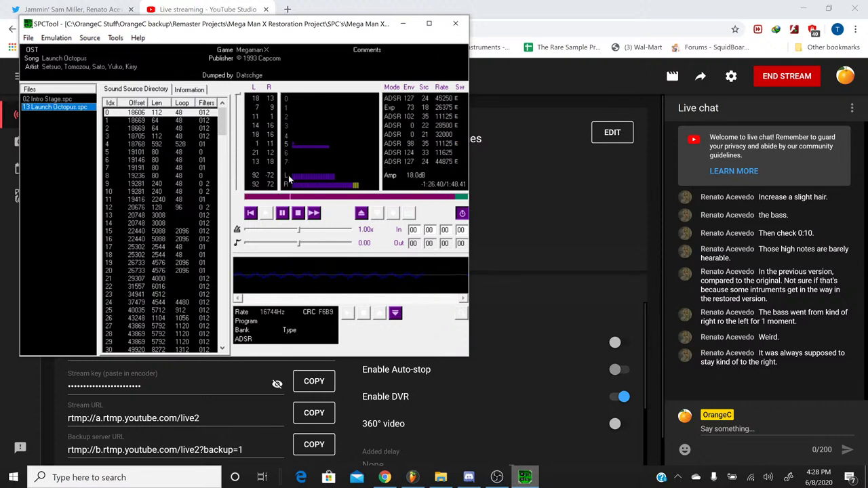
pyautogui.click(298, 213)
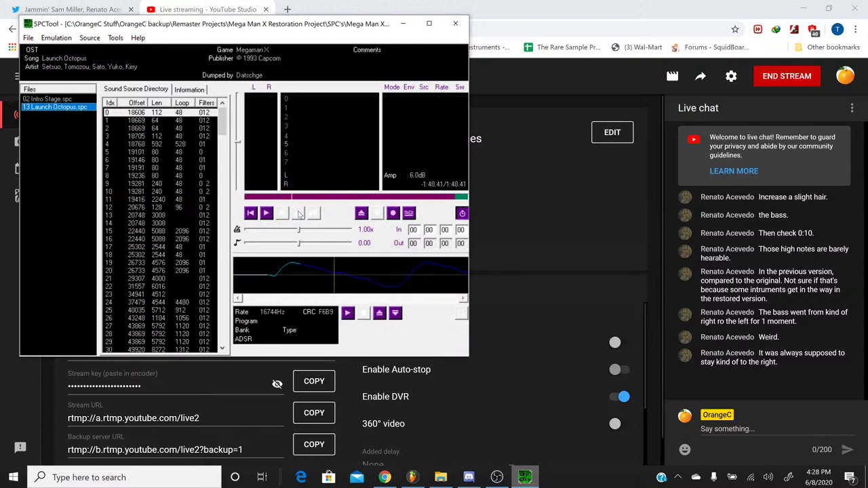
# Load 02 Intro Stage.spc into SPCTool, listen to the original track, and stop it
pyautogui.click(364, 215)
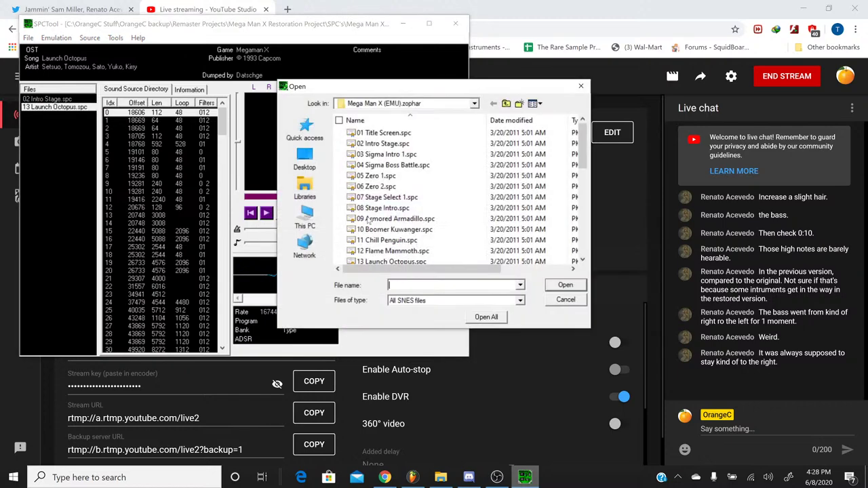
pyautogui.doubleClick(395, 143)
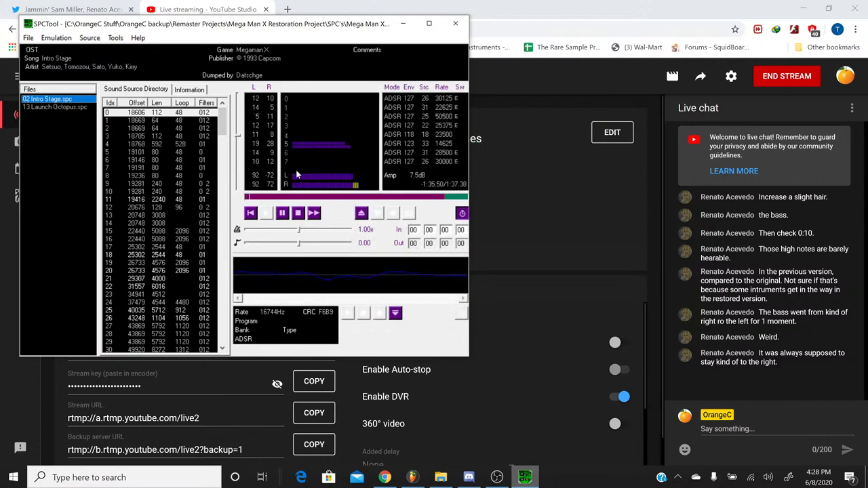
pyautogui.click(300, 214)
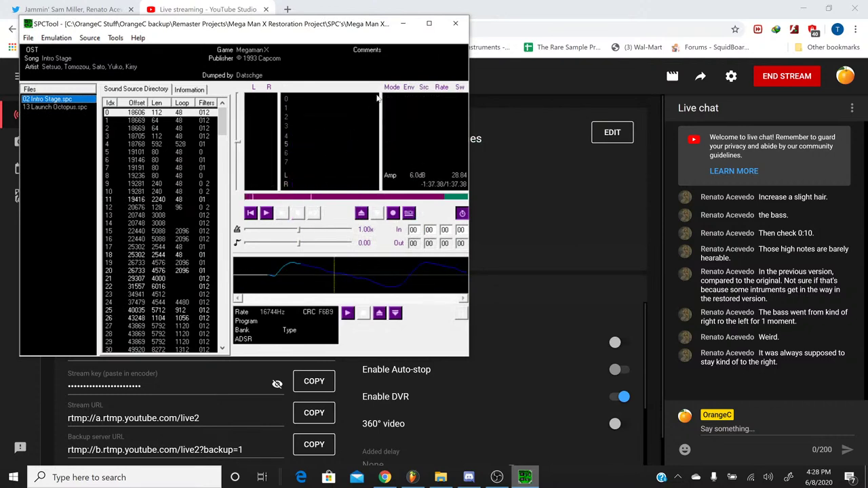
# Load 13 Launch Octopus.spc back into SPCTool and start its playback
pyautogui.click(361, 213)
pyautogui.scroll(-2, 406, 192)
pyautogui.doubleClick(406, 198)
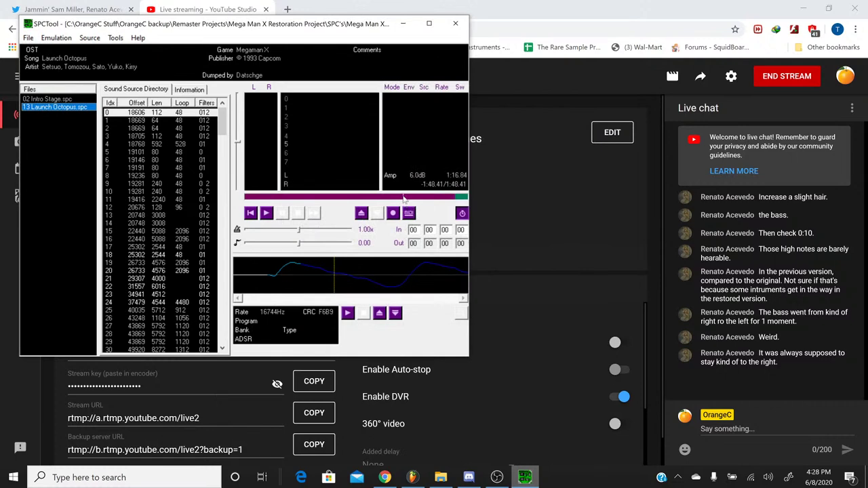
pyautogui.click(361, 214)
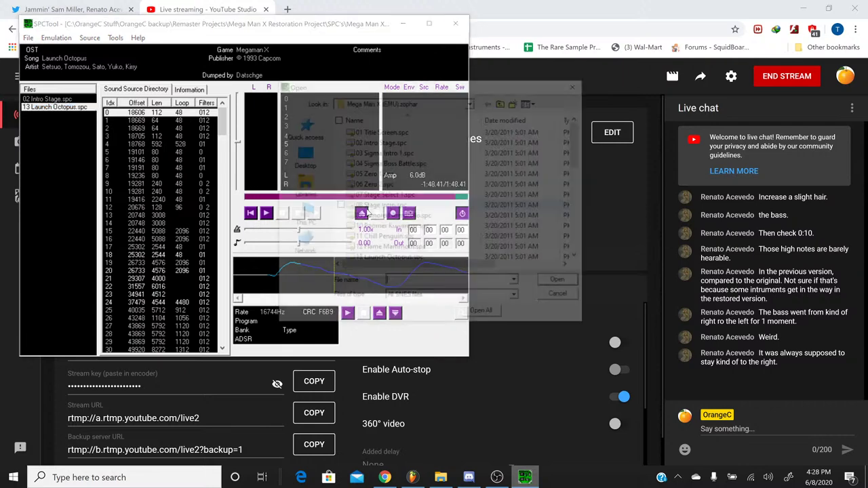
pyautogui.scroll(-2, 401, 186)
pyautogui.click(397, 197)
pyautogui.doubleClick(397, 201)
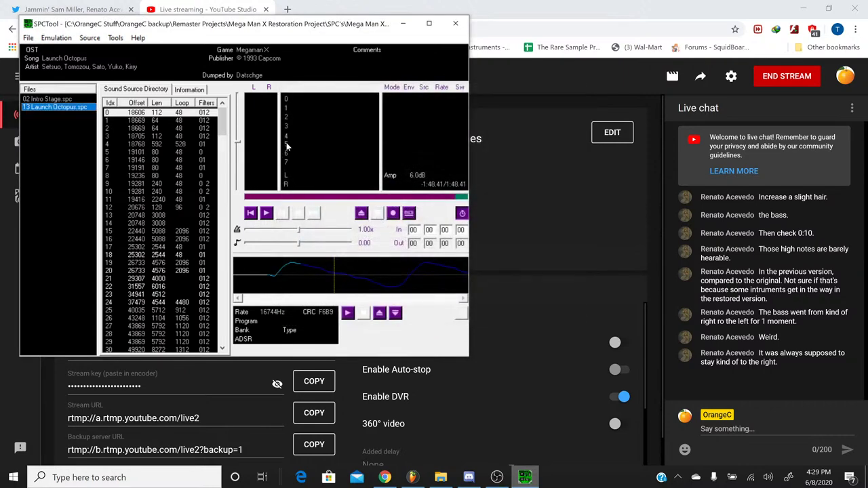
pyautogui.click(266, 213)
# Switch to FL Studio and save the Intro Stage project
pyautogui.click(413, 479)
pyautogui.click(19, 11)
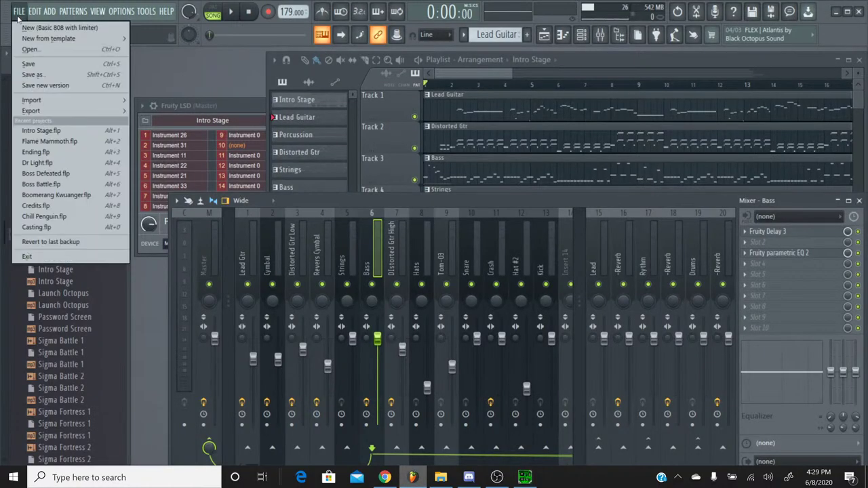
pyautogui.click(28, 64)
# Choose Launch Octopus.mid from the project's Track Blueprints folder for MIDI import
pyautogui.click(19, 11)
pyautogui.moveTo(73, 101)
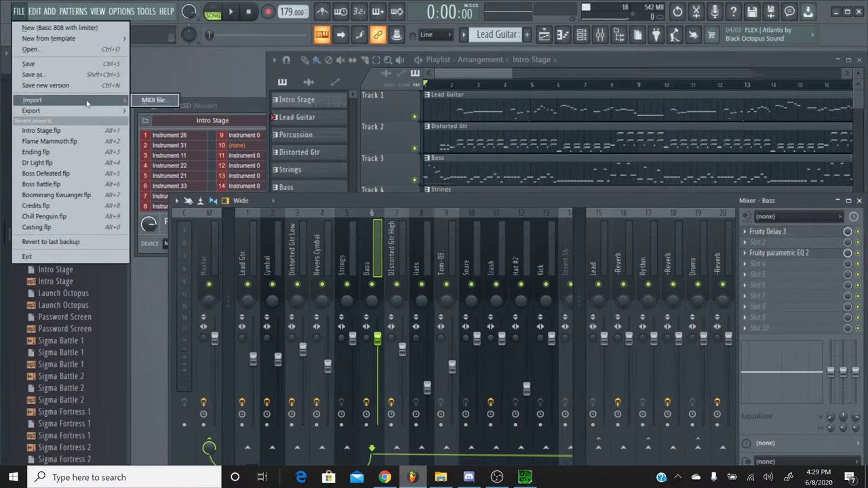
pyautogui.click(165, 104)
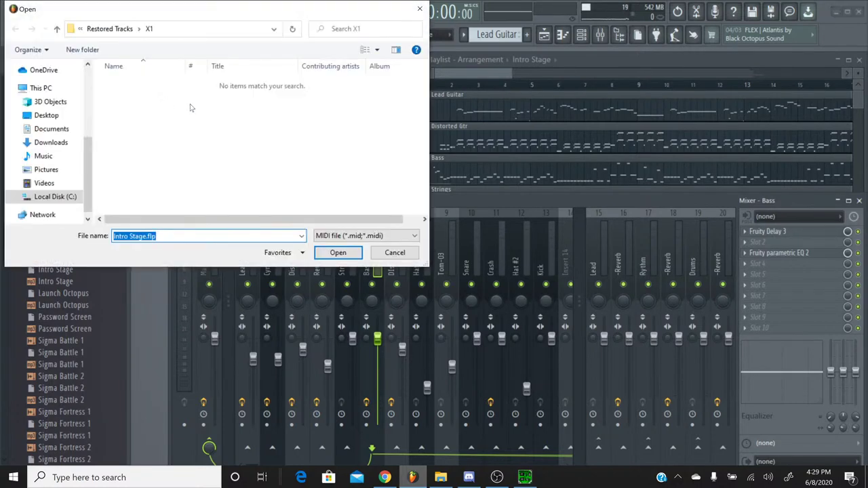
pyautogui.click(117, 29)
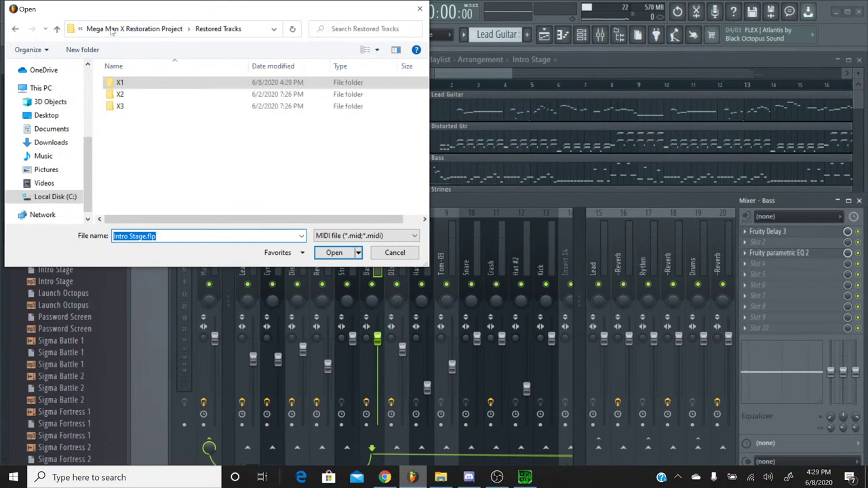
pyautogui.click(152, 29)
pyautogui.doubleClick(160, 118)
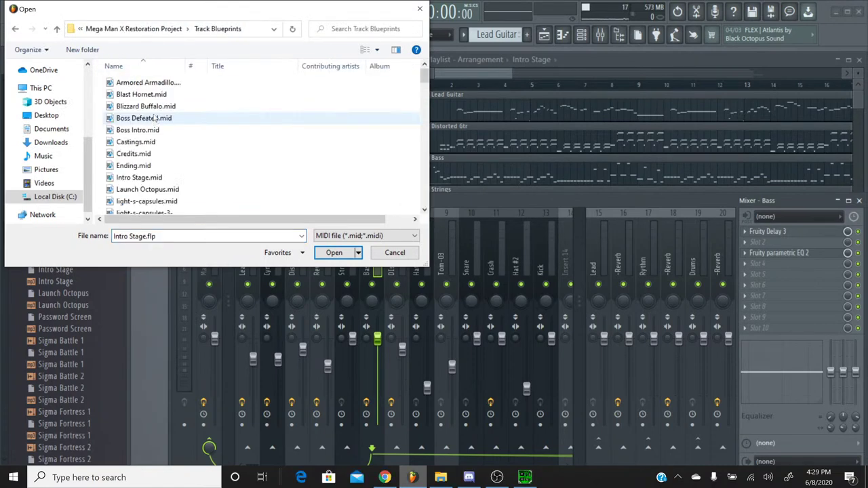
pyautogui.scroll(-1, 160, 118)
pyautogui.click(163, 164)
pyautogui.doubleClick(161, 167)
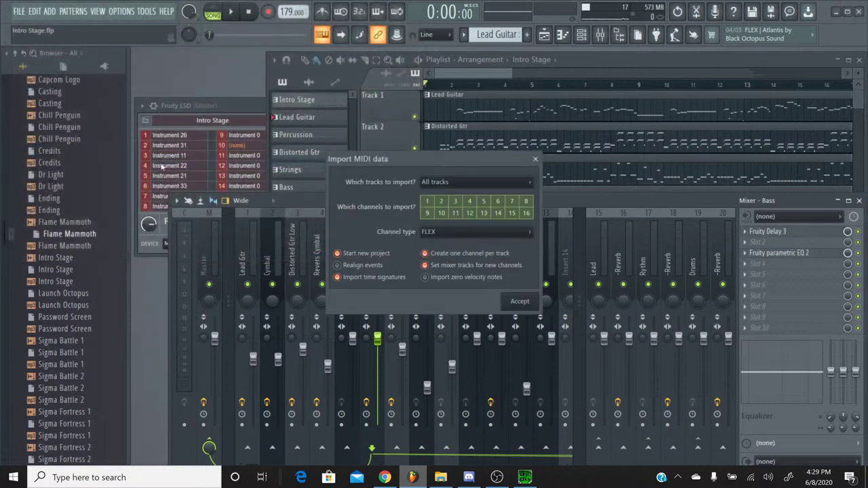
# Set the import channel type to MIDI Out and import all tracks into a new project
pyautogui.click(472, 232)
pyautogui.click(468, 255)
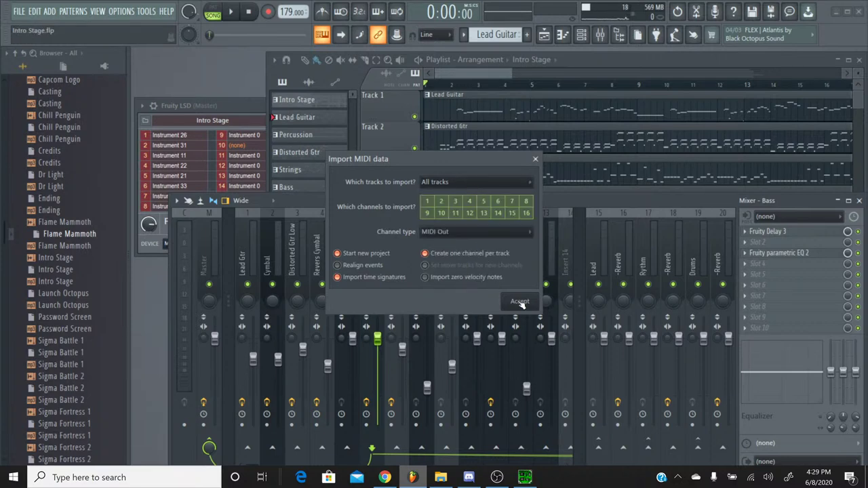
pyautogui.click(472, 231)
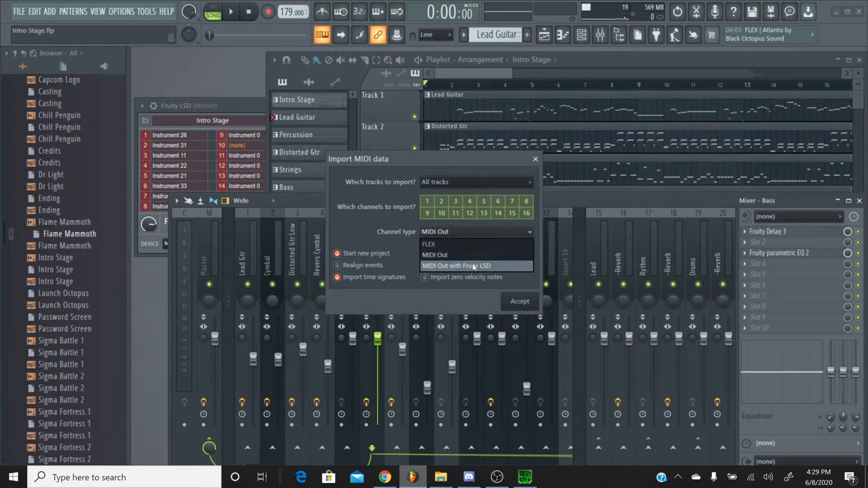
pyautogui.click(472, 255)
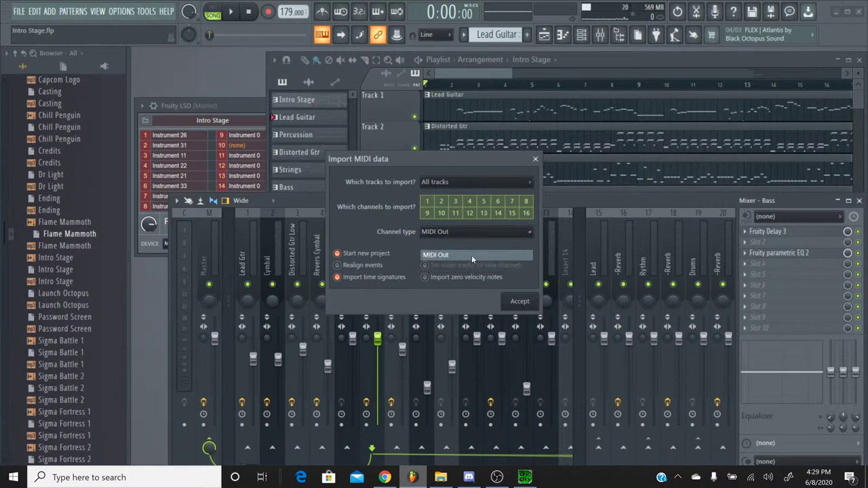
pyautogui.click(520, 302)
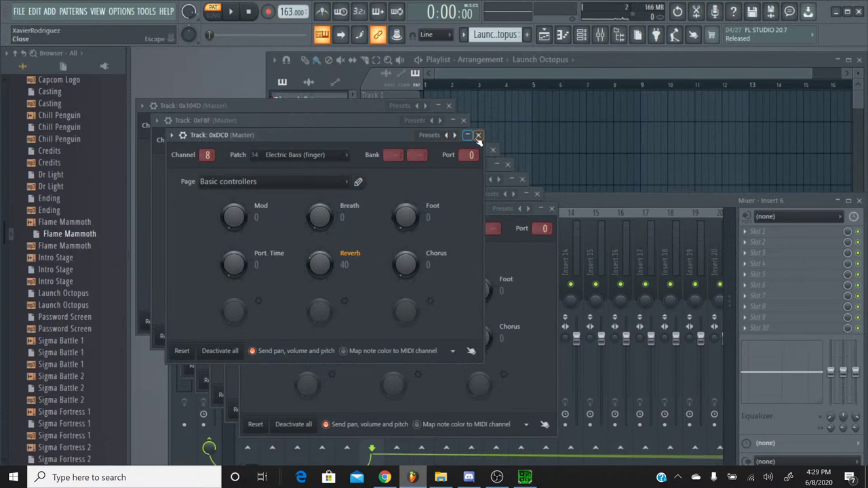
# Close the MIDI Out windows of all eight imported tracks
pyautogui.click(471, 135)
pyautogui.click(463, 120)
pyautogui.click(448, 105)
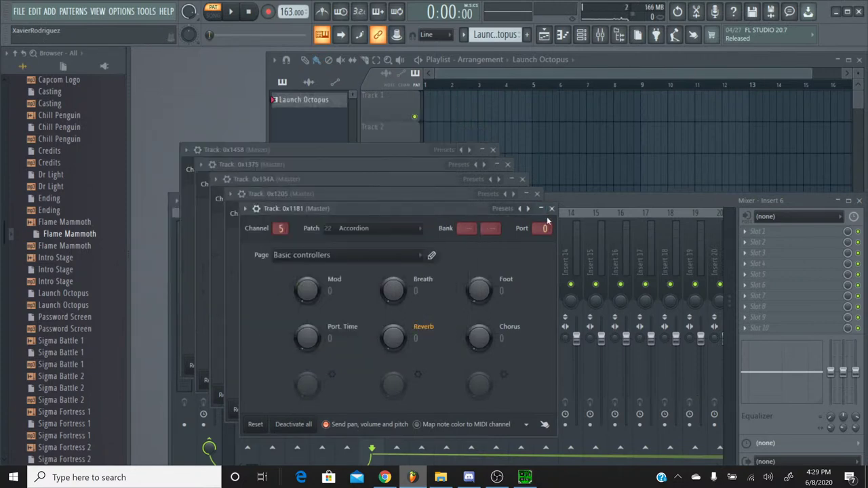
pyautogui.click(552, 209)
pyautogui.click(537, 194)
pyautogui.click(522, 180)
pyautogui.click(507, 164)
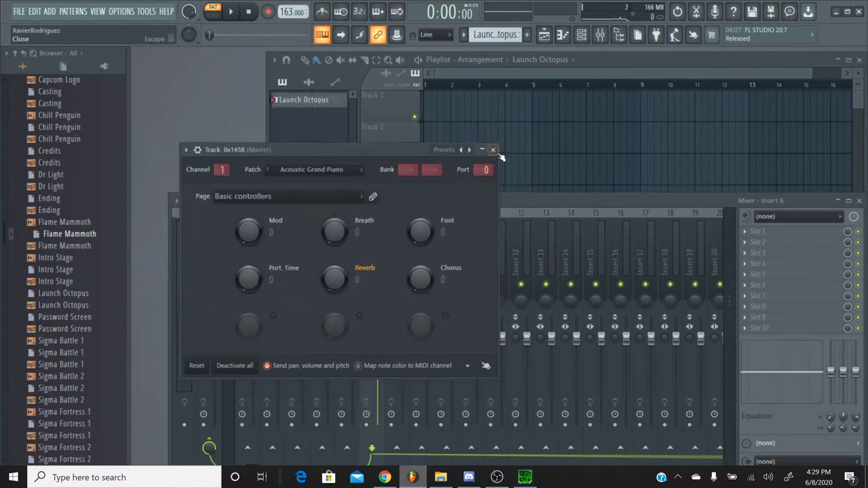
pyautogui.click(494, 149)
# Show the channel rack and load Fruity LSD into effect slot 3 of the Master mixer track
pyautogui.click(252, 247)
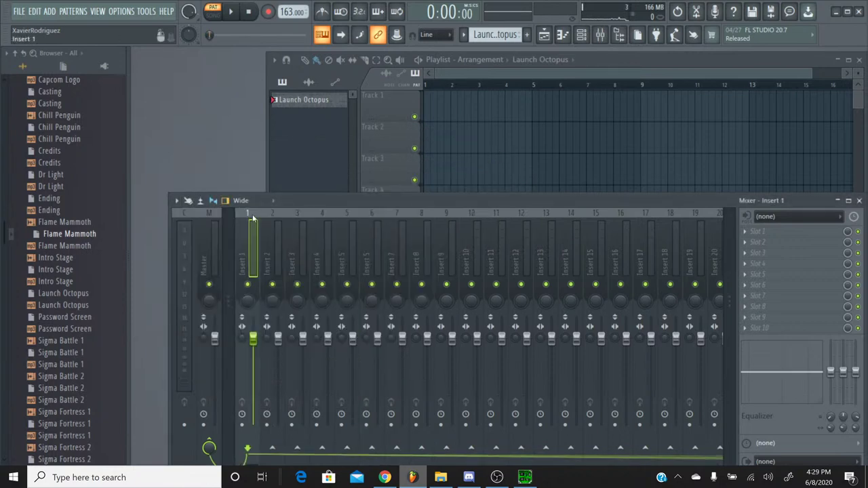
pyautogui.click(582, 36)
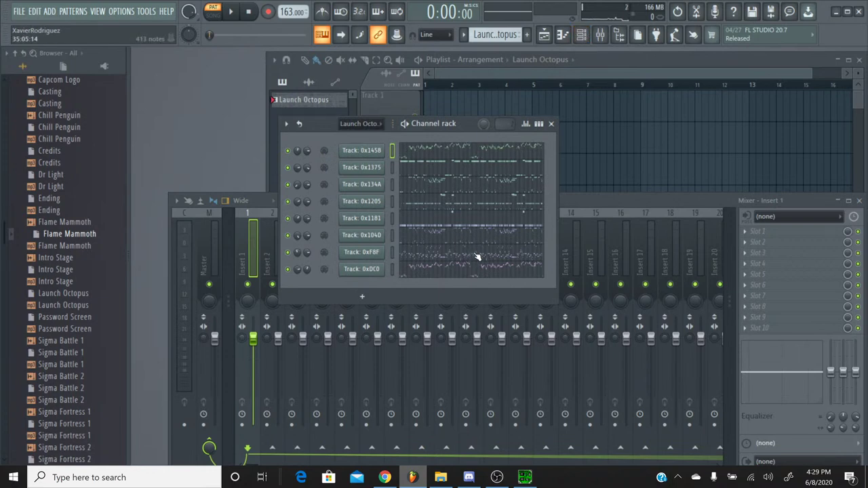
pyautogui.click(208, 219)
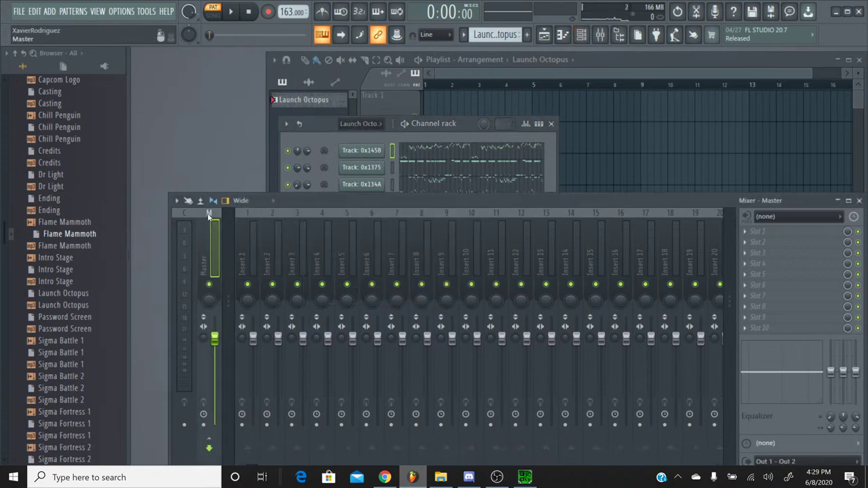
pyautogui.click(770, 253)
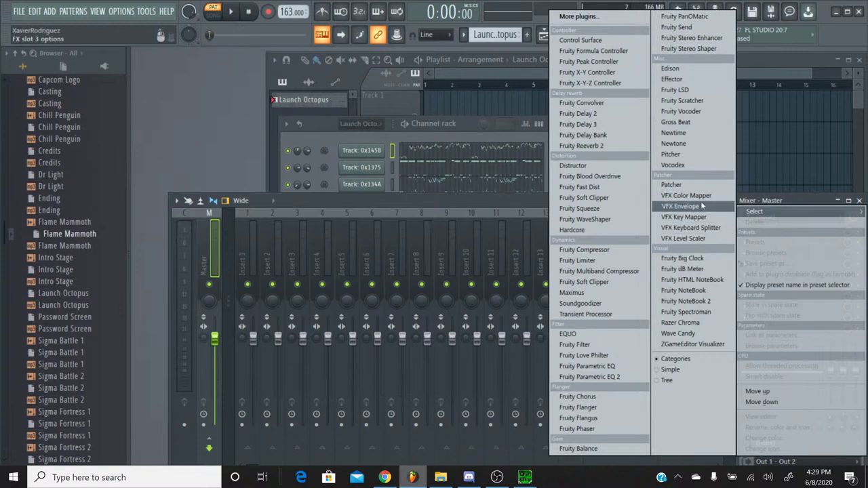
pyautogui.click(699, 90)
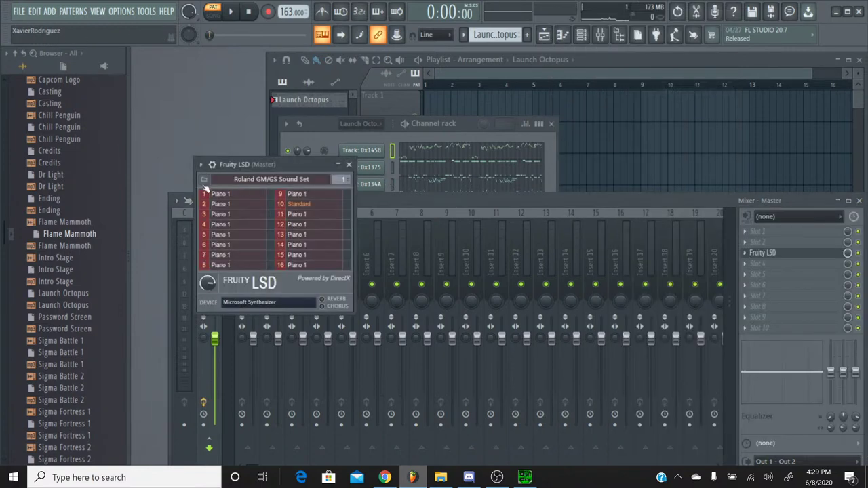
# Load Launch Octopus.dls from the Track Blueprints folder into Fruity LSD and close the plugin window
pyautogui.click(204, 182)
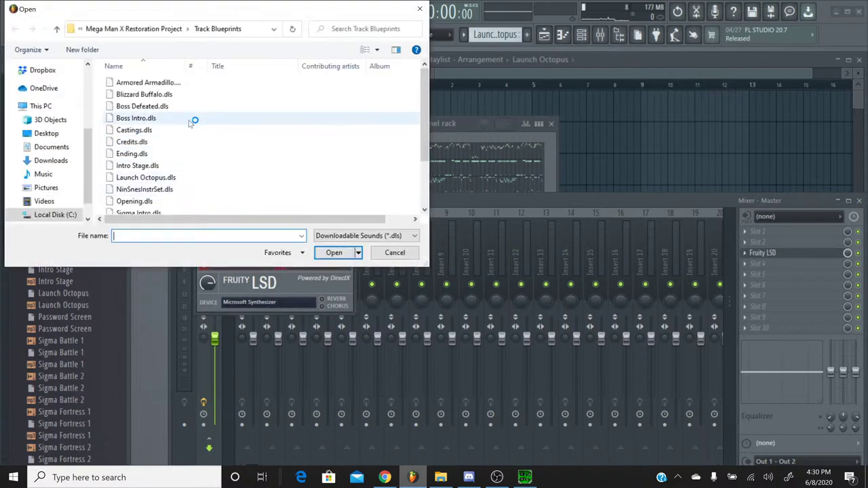
pyautogui.doubleClick(232, 177)
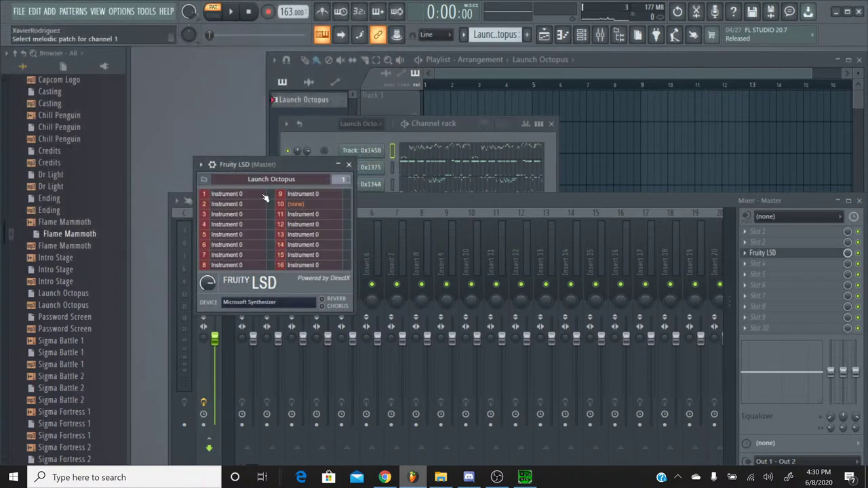
pyautogui.click(348, 164)
# Switch to SPCTool, stop the running playback, and listen to the opening of 13 Launch Octopus.spc twice
pyautogui.click(524, 473)
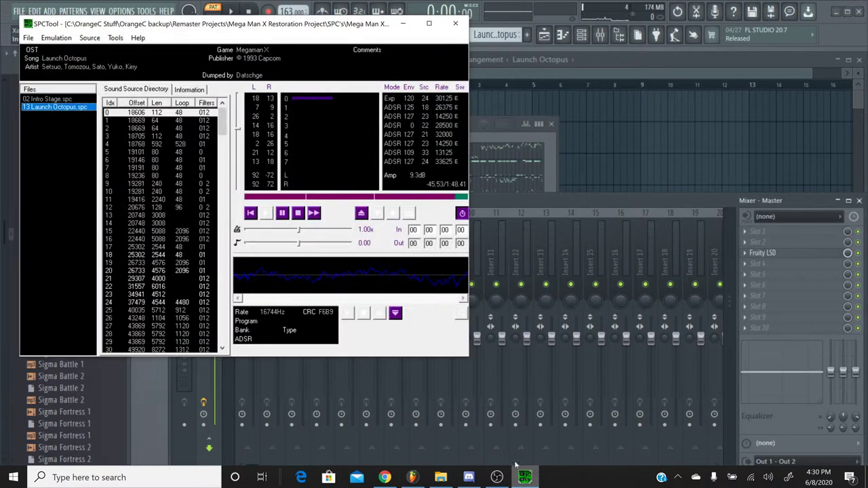
pyautogui.click(298, 213)
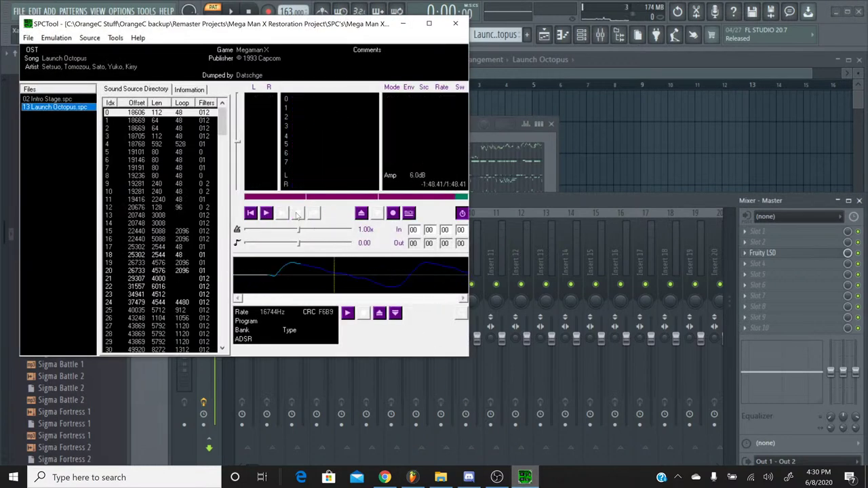
pyautogui.click(384, 478)
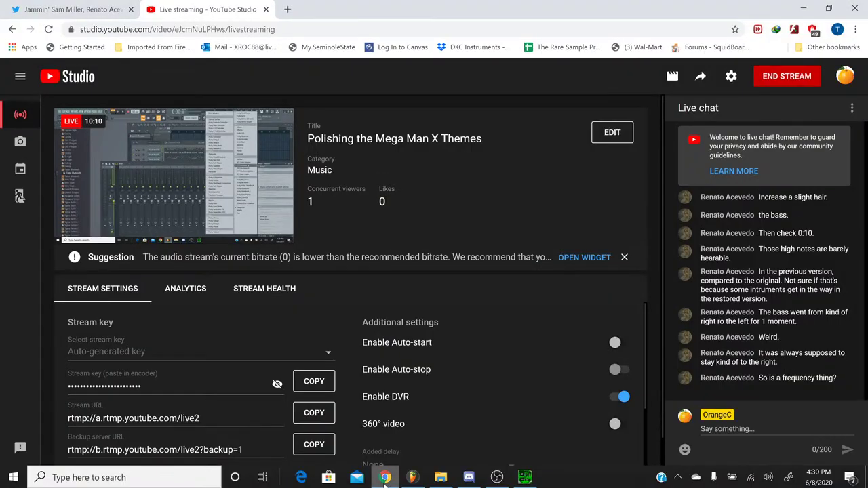
pyautogui.click(385, 478)
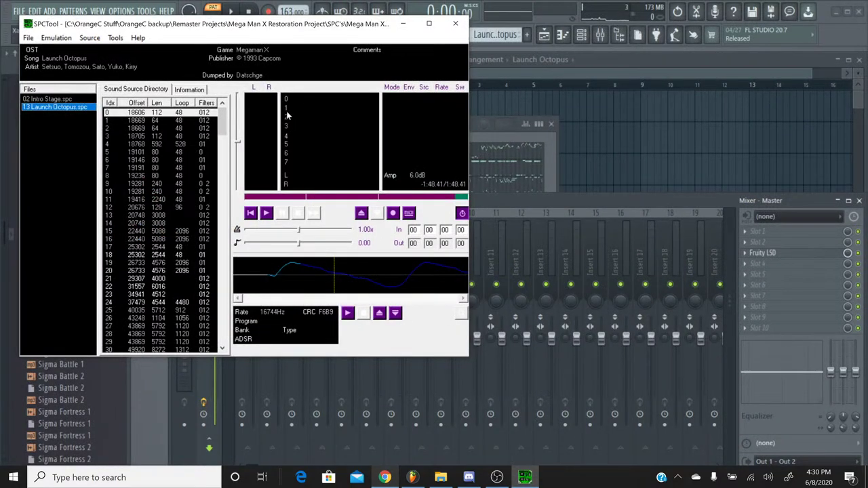
pyautogui.click(265, 214)
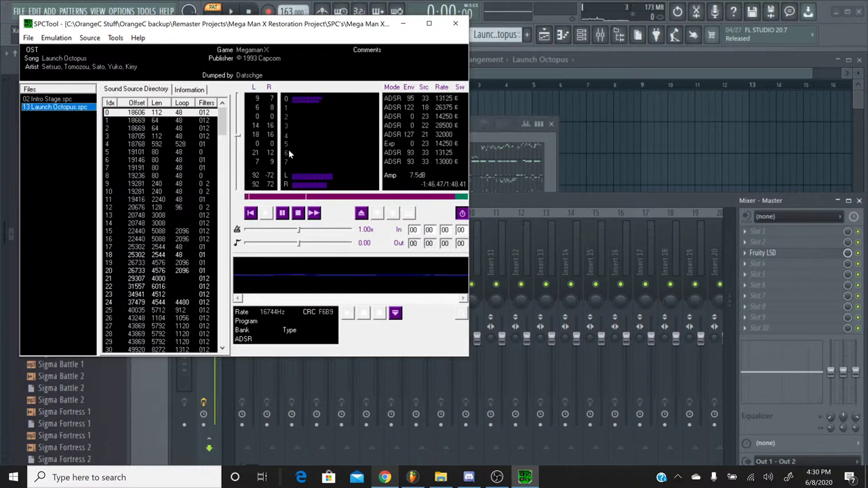
pyautogui.click(298, 214)
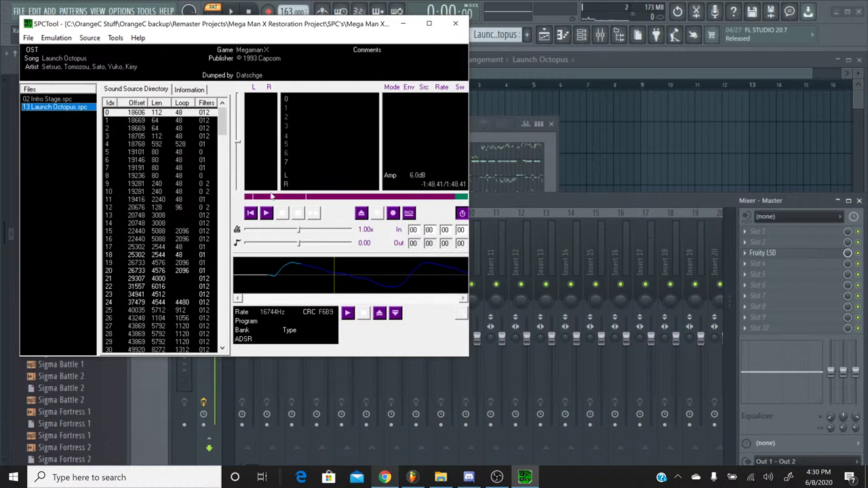
pyautogui.click(265, 213)
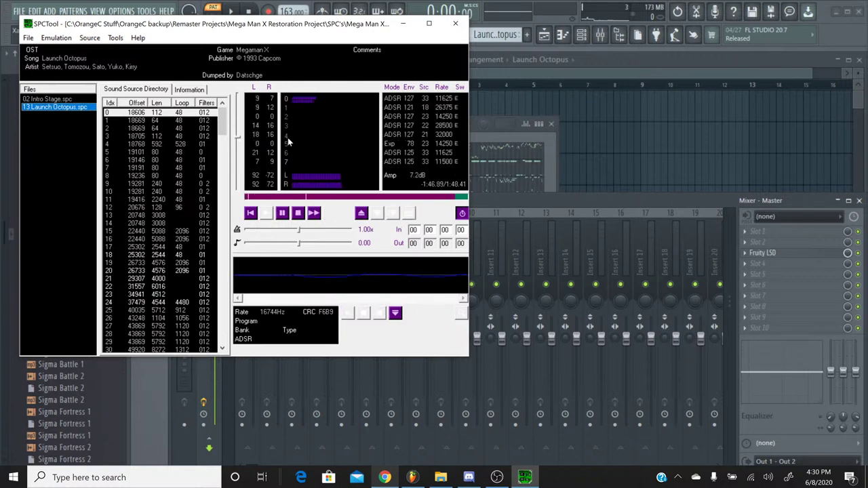
pyautogui.press('space')
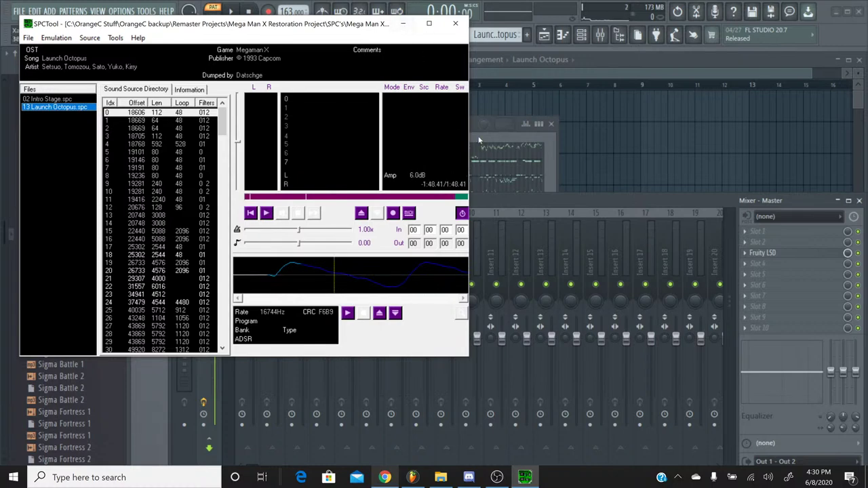
# Return to FL Studio, solo channel Track: 0xDC0 and create a new pattern named Bass
pyautogui.hotkey('alt', 'Tab')
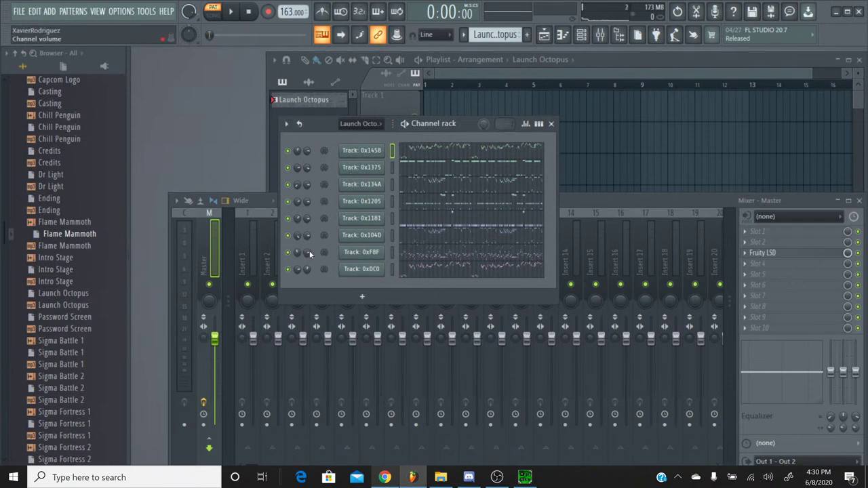
pyautogui.rightClick(289, 272)
pyautogui.click(301, 279)
pyautogui.click(527, 35)
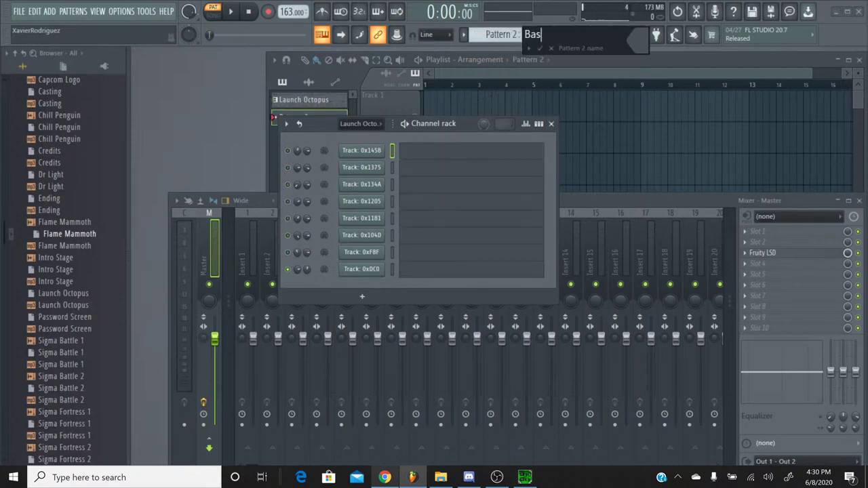
pyautogui.press('Return')
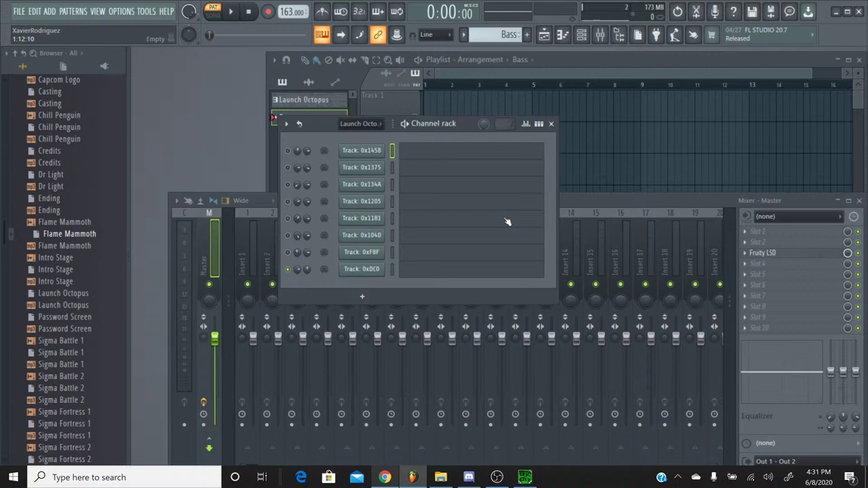
# Go back to the Launch Octopus pattern, play the soloed Track: 0xDC0 and inspect its notes in the piano roll
pyautogui.click(478, 34)
pyautogui.click(478, 59)
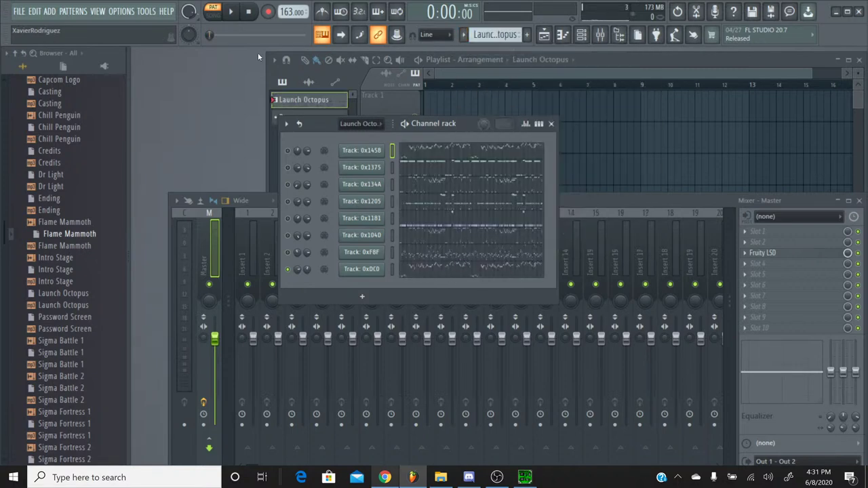
pyautogui.click(233, 15)
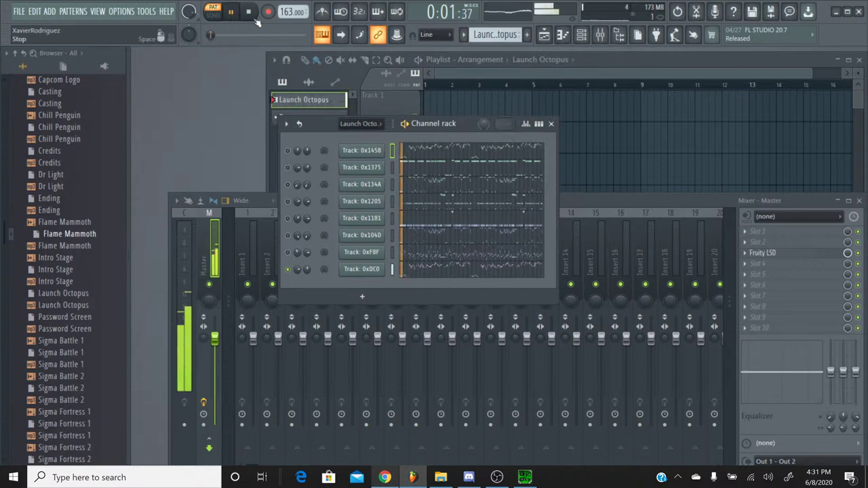
pyautogui.click(439, 271)
pyautogui.scroll(-3, 501, 245)
pyautogui.scroll(-2, 471, 134)
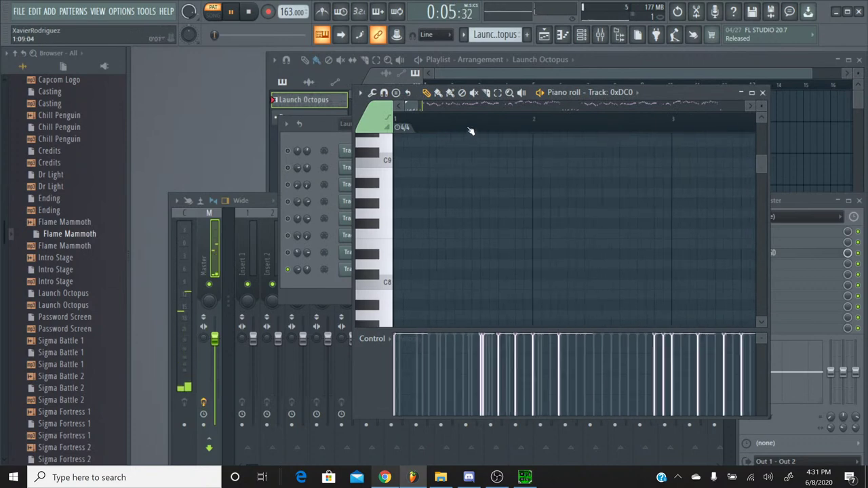
pyautogui.scroll(-2, 471, 135)
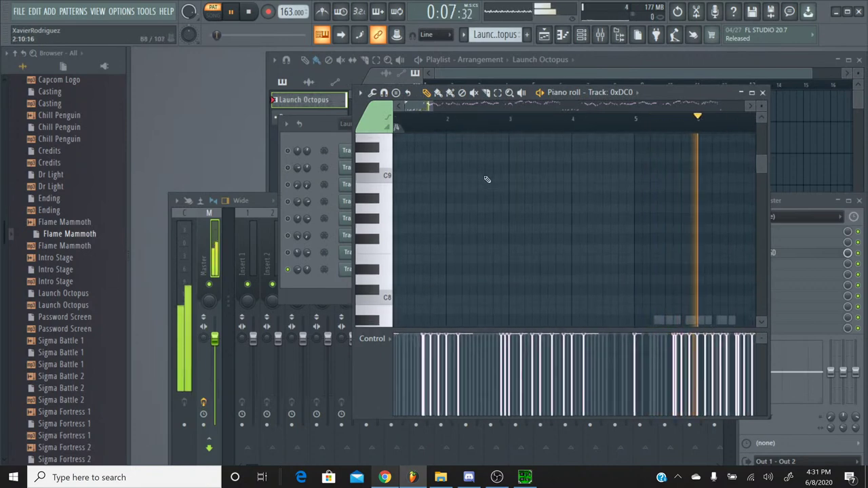
pyautogui.scroll(-3, 486, 179)
pyautogui.scroll(-2, 486, 179)
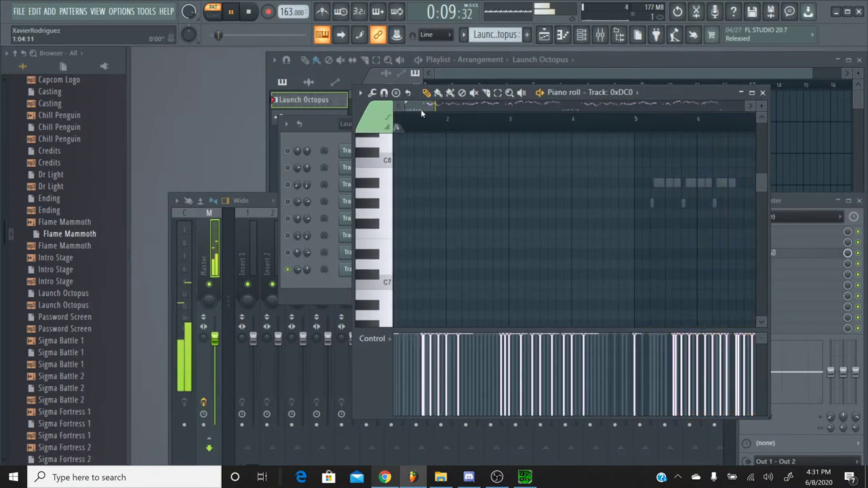
pyautogui.scroll(-9, 652, 175)
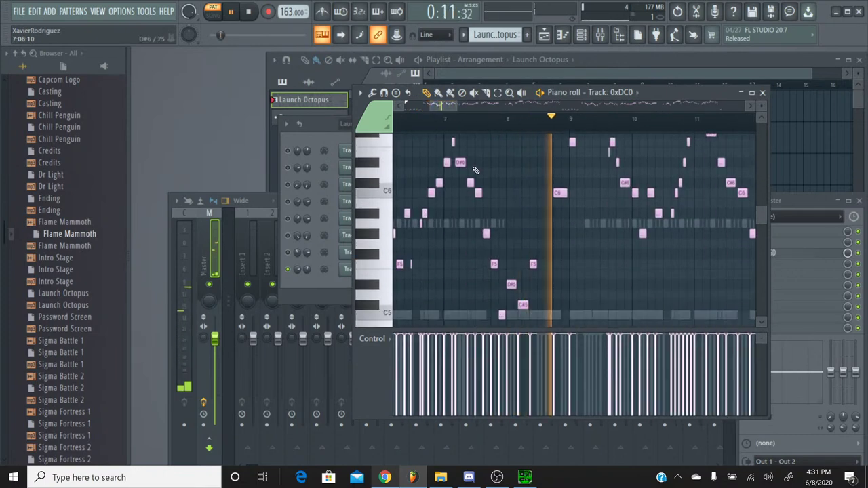
pyautogui.click(763, 92)
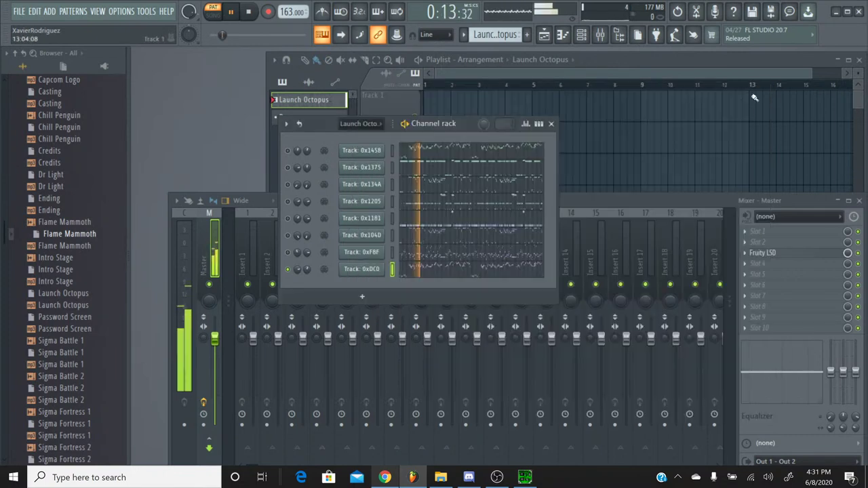
pyautogui.press('space')
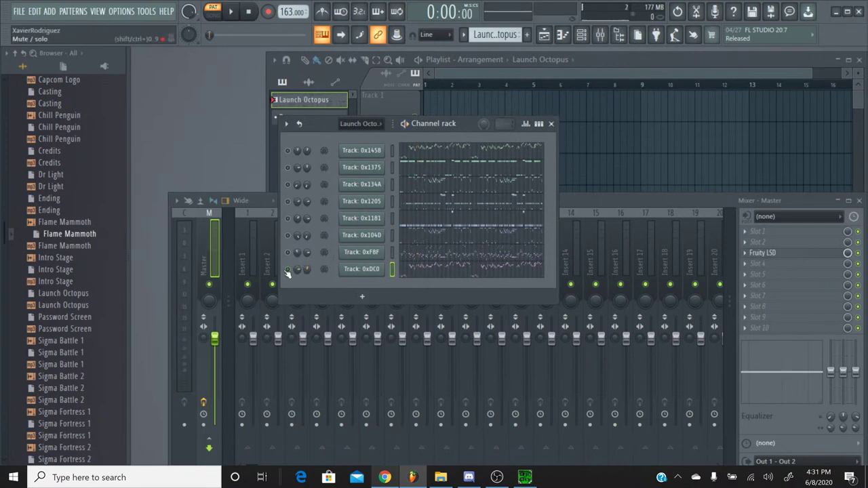
# Play the Launch Octopus pattern and audition individual channels, including Track: 0x104D and Track: 0xF8F, to identify their instruments
pyautogui.click(289, 235)
pyautogui.click(233, 14)
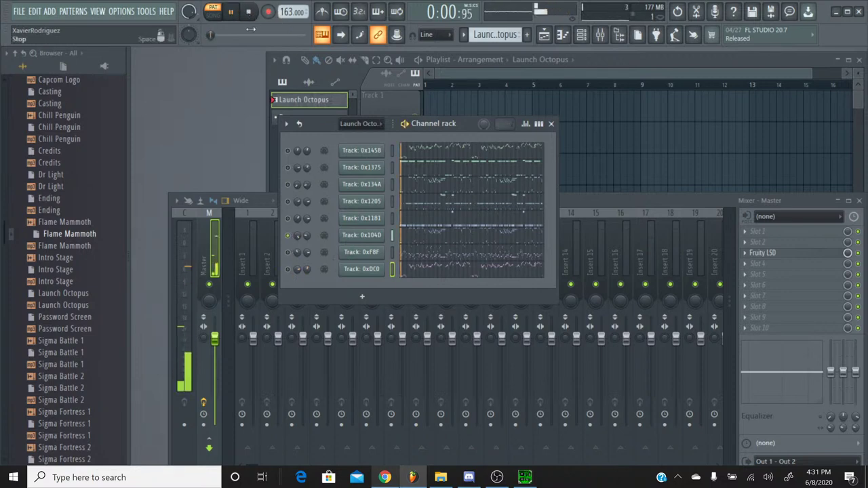
pyautogui.click(289, 252)
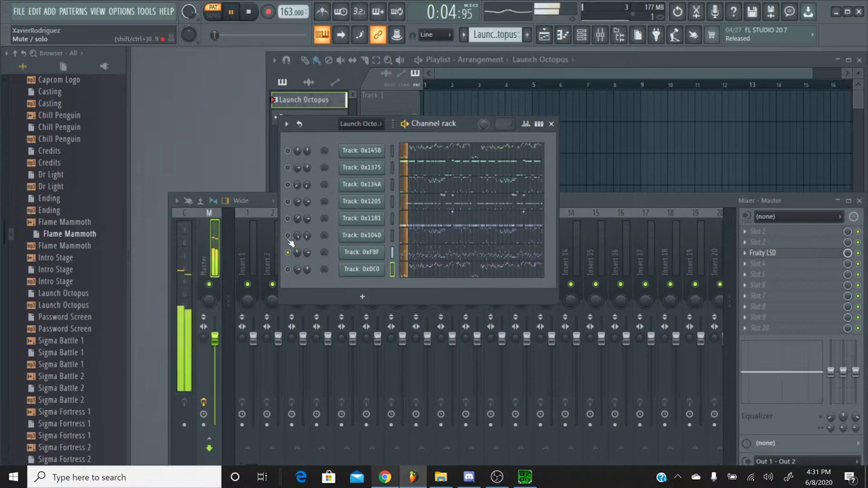
pyautogui.click(288, 168)
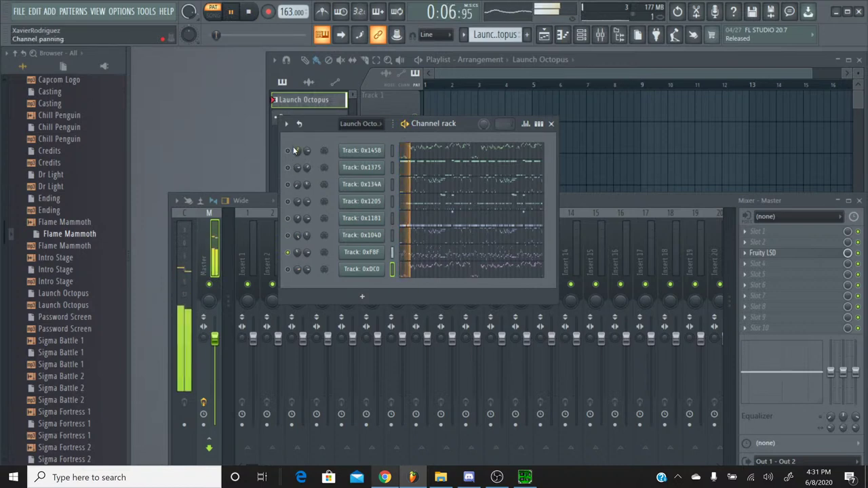
pyautogui.click(288, 168)
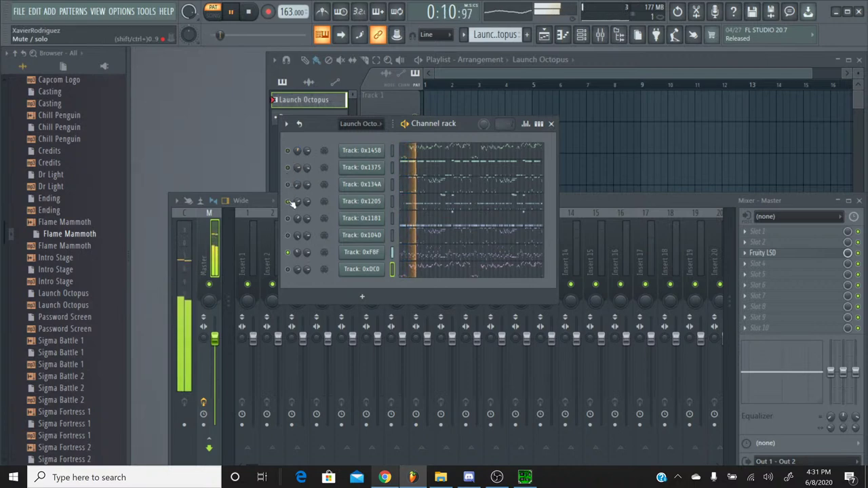
pyautogui.click(289, 236)
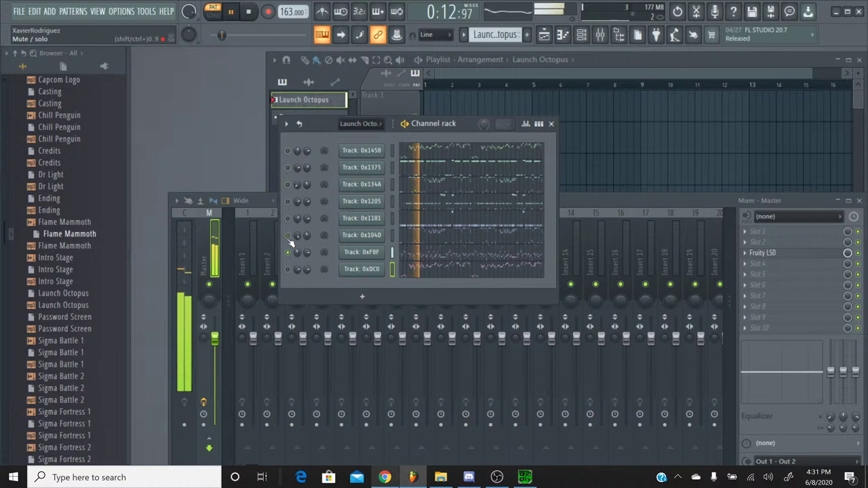
# Leave only Track: 0xF8F audible, stop playback and open that channel's piano roll
pyautogui.click(288, 253)
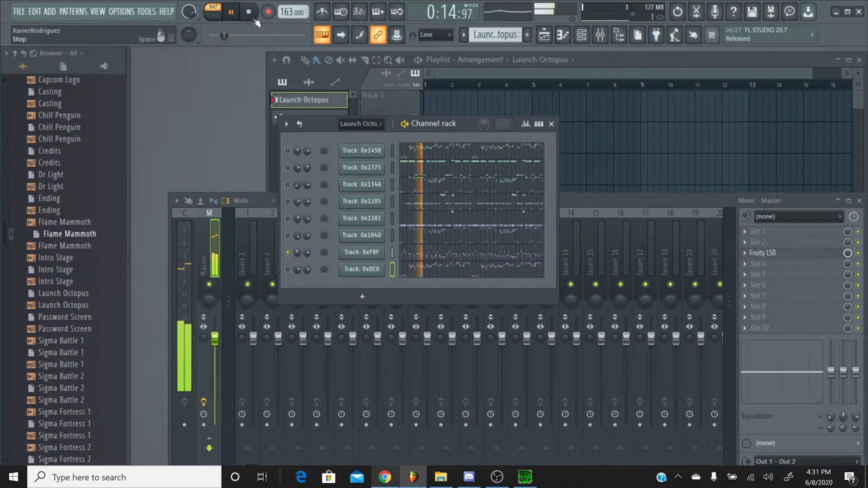
pyautogui.press('space')
pyautogui.click(459, 256)
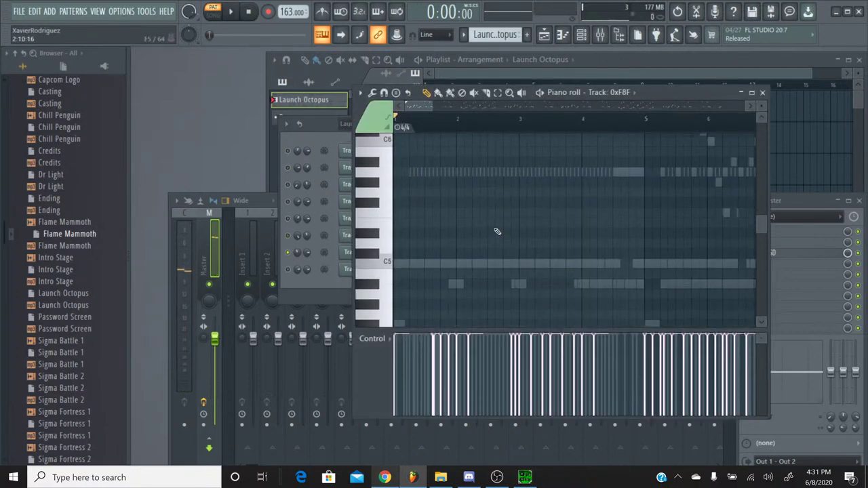
# Examine the low notes in the opening bars of Track: 0xF8F's piano roll and play them back
pyautogui.scroll(-3, 497, 231)
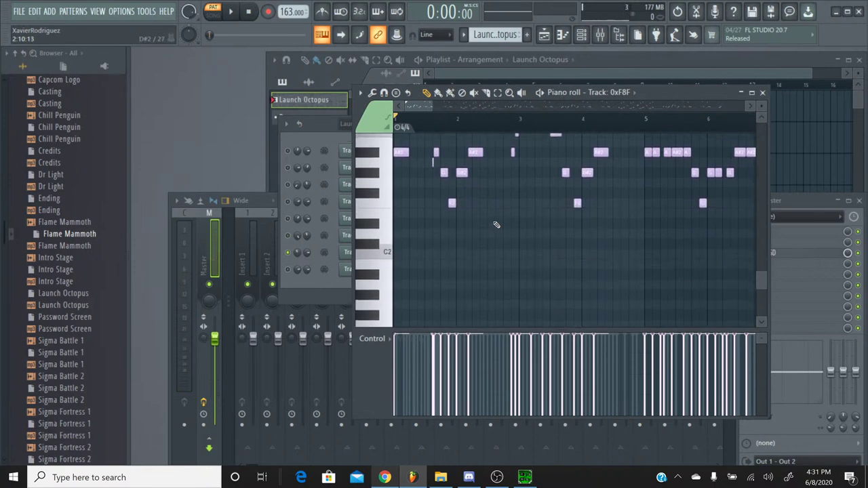
pyautogui.scroll(2, 485, 132)
pyautogui.scroll(4, 485, 132)
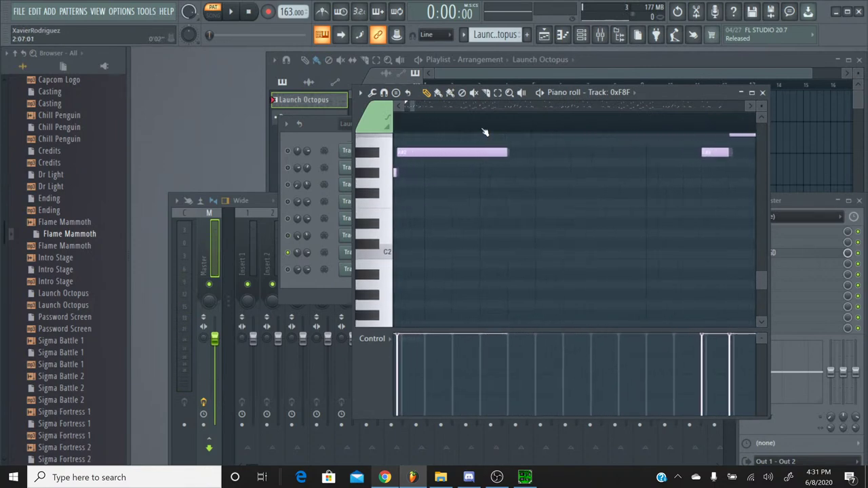
pyautogui.scroll(-5, 485, 132)
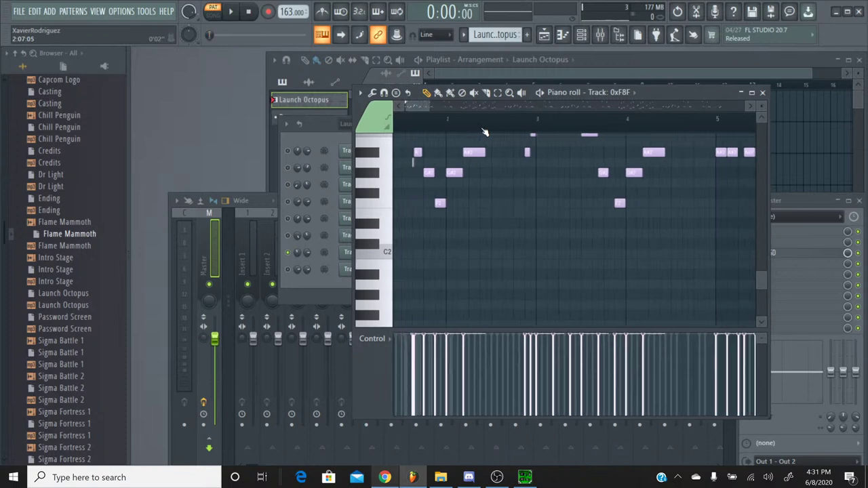
pyautogui.scroll(3, 492, 222)
pyautogui.scroll(-2, 492, 222)
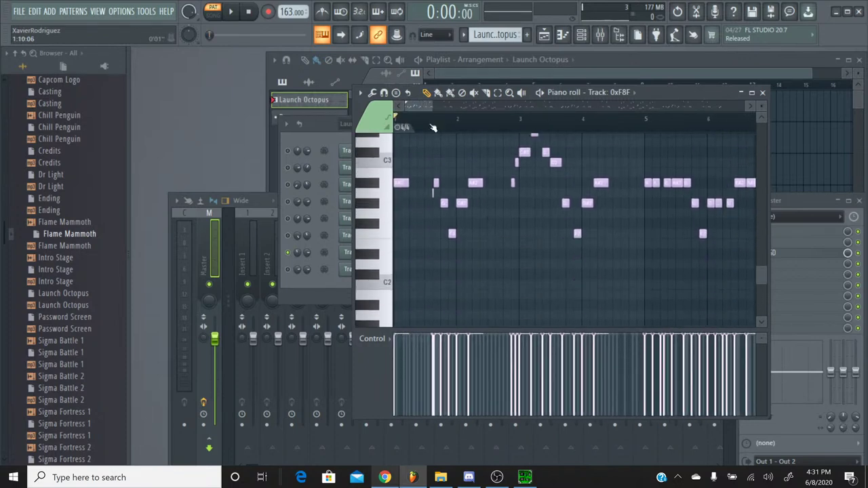
pyautogui.moveTo(428, 112); pyautogui.dragTo(403, 125)
pyautogui.scroll(3, 429, 116)
pyautogui.moveTo(416, 106)
pyautogui.mouseDown()
pyautogui.moveTo(436, 112)
pyautogui.moveTo(421, 112)
pyautogui.mouseUp()
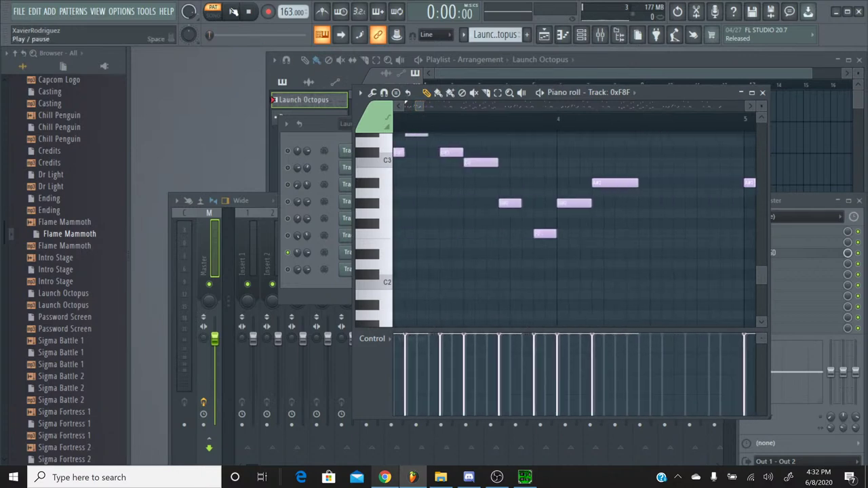
pyautogui.click(233, 12)
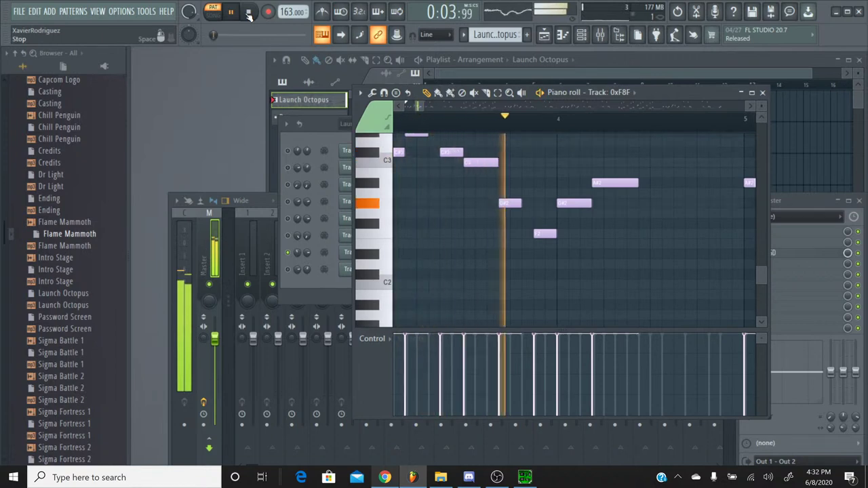
pyautogui.click(249, 12)
# Copy the low-note phrase around bars 3 and 4 of Track: 0xF8F and close its piano roll
pyautogui.scroll(3, 619, 128)
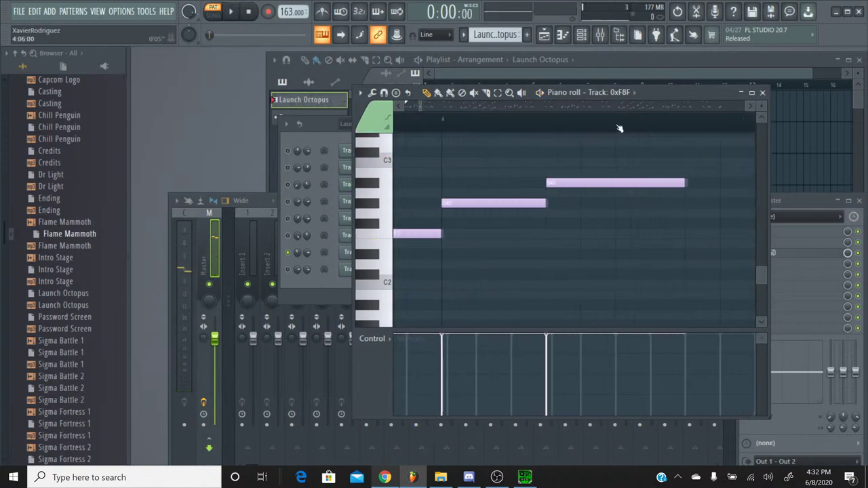
pyautogui.scroll(-5, 619, 130)
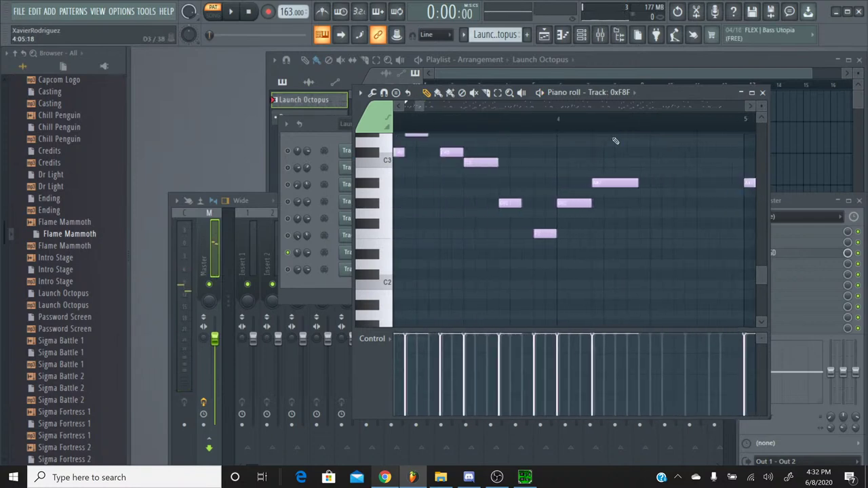
pyautogui.scroll(3, 614, 156)
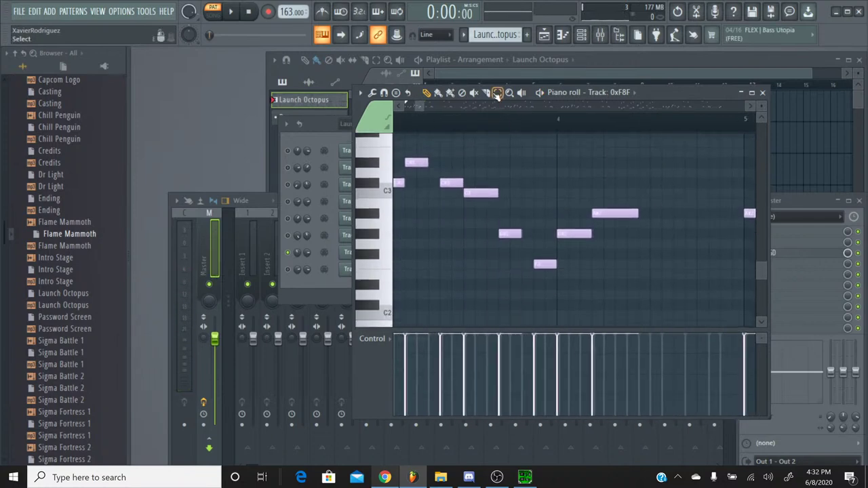
pyautogui.moveTo(608, 302); pyautogui.dragTo(400, 150)
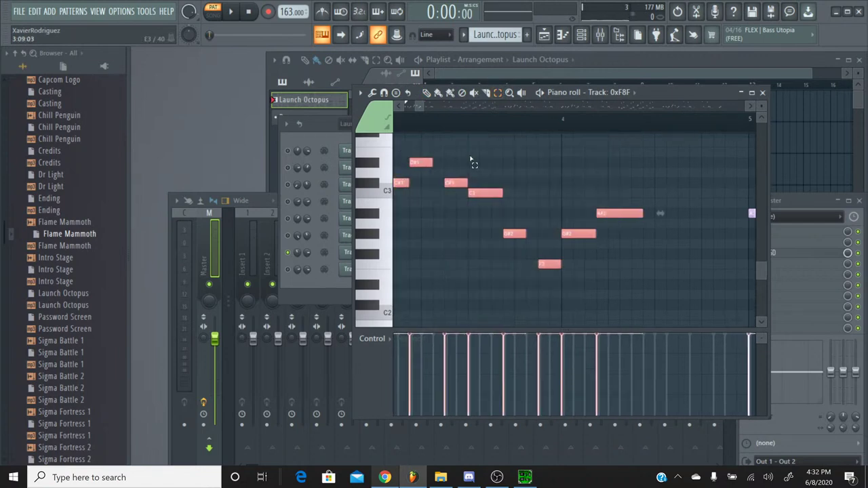
pyautogui.scroll(10, 468, 160)
pyautogui.scroll(-8, 473, 162)
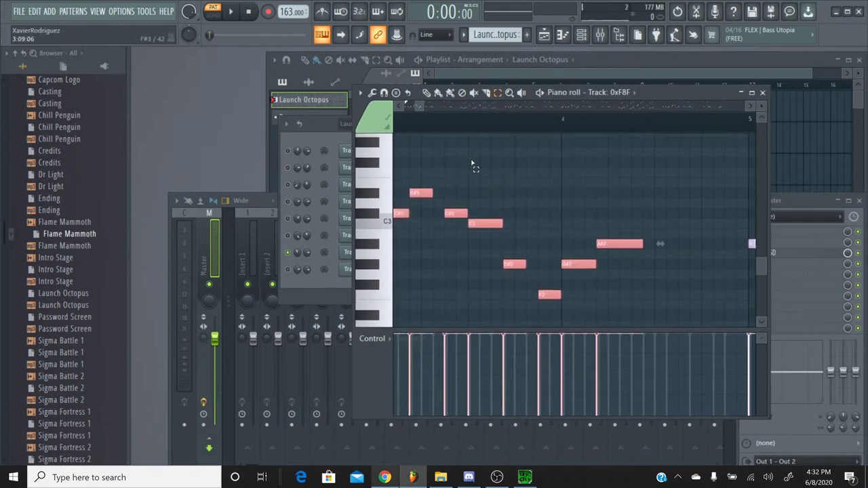
pyautogui.click(763, 93)
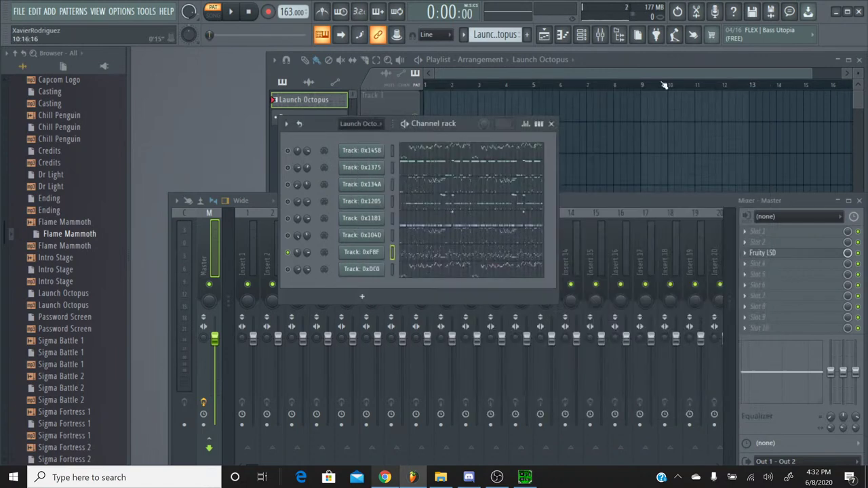
# Switch to the Bass pattern and expand the plugin database to the installed generators
pyautogui.click(464, 35)
pyautogui.click(476, 60)
pyautogui.scroll(5, 109, 217)
pyautogui.scroll(5, 102, 218)
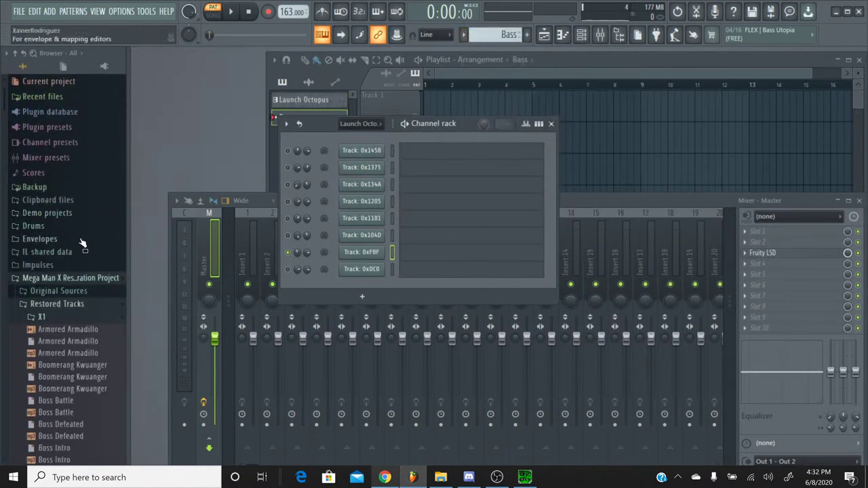
pyautogui.click(50, 113)
pyautogui.click(53, 152)
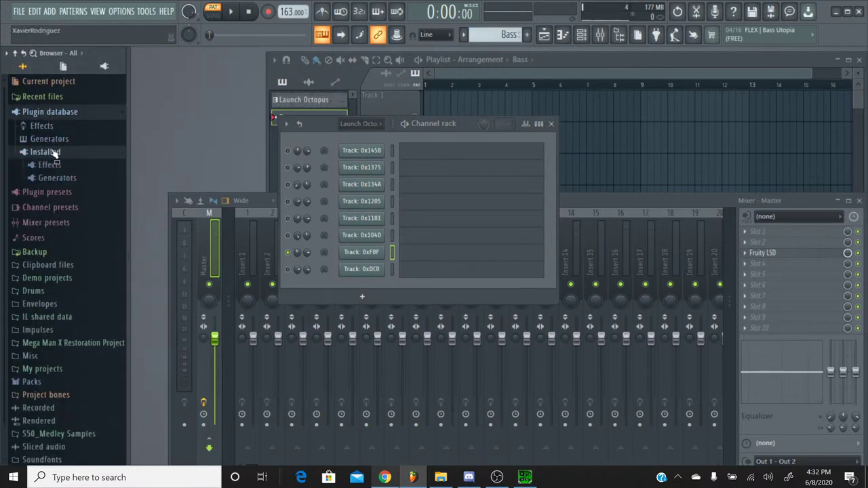
pyautogui.click(55, 177)
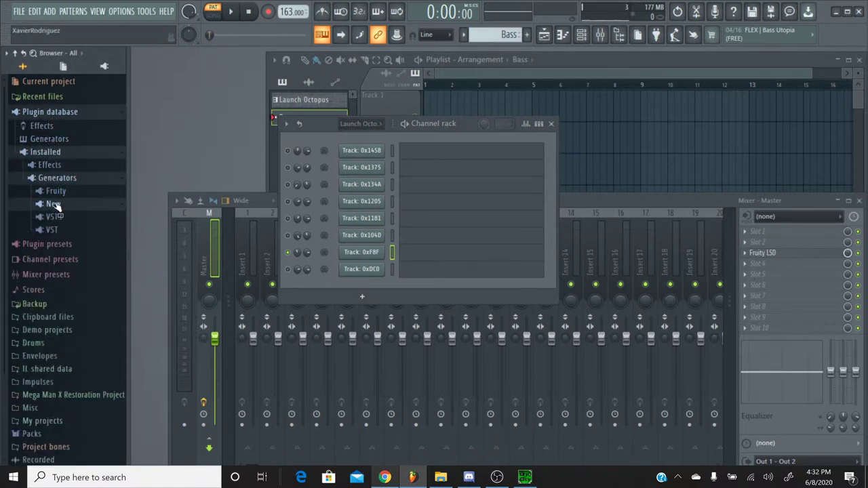
# Find M1 among the installed VST generators and add it to the channel rack as a new channel
pyautogui.click(54, 204)
pyautogui.click(54, 125)
pyautogui.click(56, 113)
pyautogui.click(58, 114)
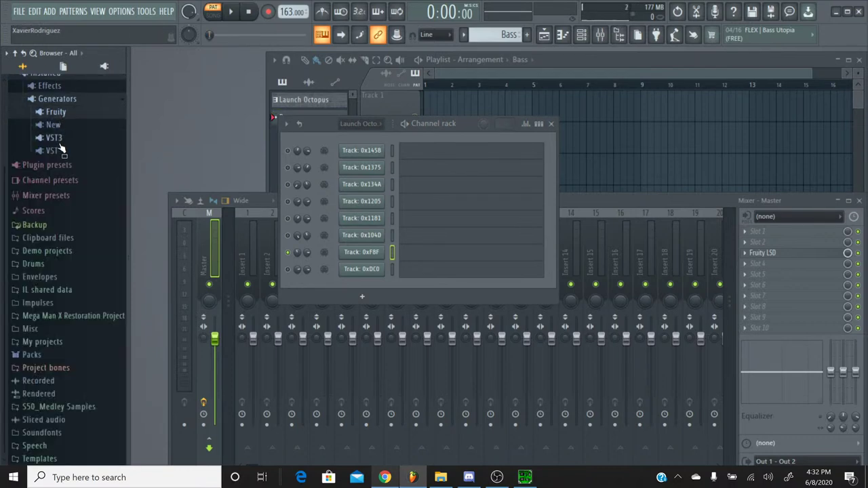
pyautogui.click(54, 139)
pyautogui.click(55, 139)
pyautogui.click(59, 150)
pyautogui.moveTo(65, 250); pyautogui.dragTo(367, 262)
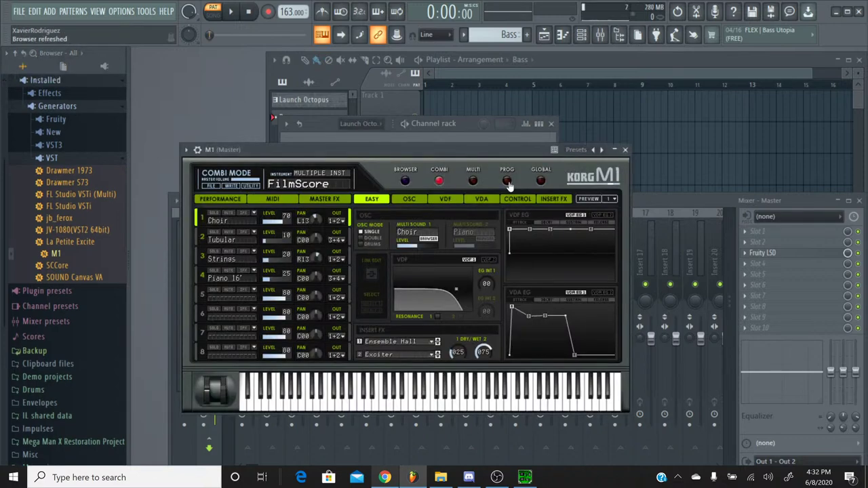
# Put M1 in program mode, load the Slap Bass program from its Bass instruments and close the plugin window
pyautogui.click(508, 182)
pyautogui.click(405, 181)
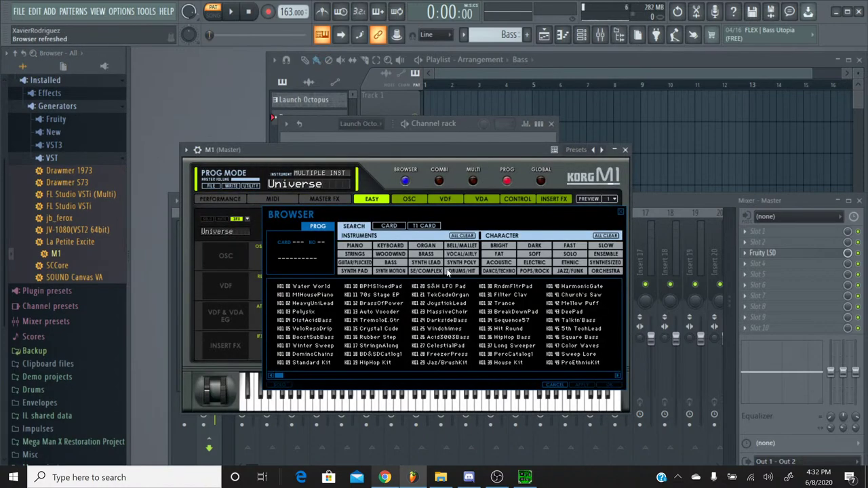
pyautogui.click(390, 262)
pyautogui.click(388, 356)
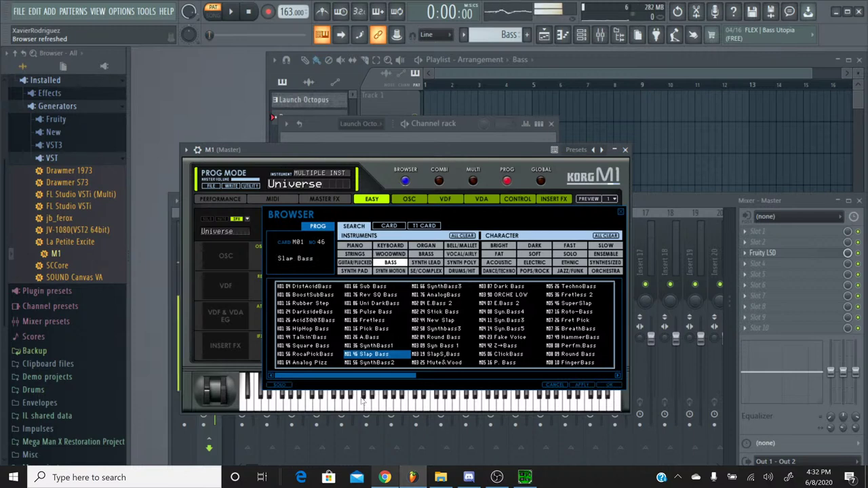
pyautogui.doubleClick(360, 355)
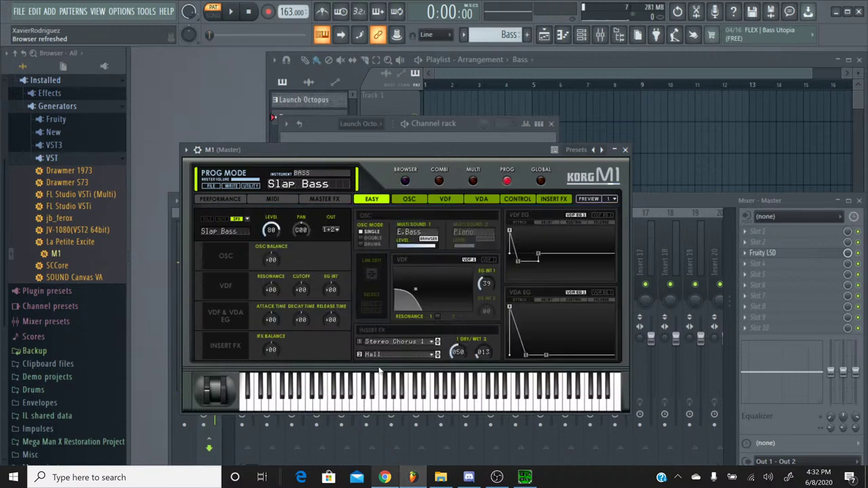
pyautogui.click(625, 150)
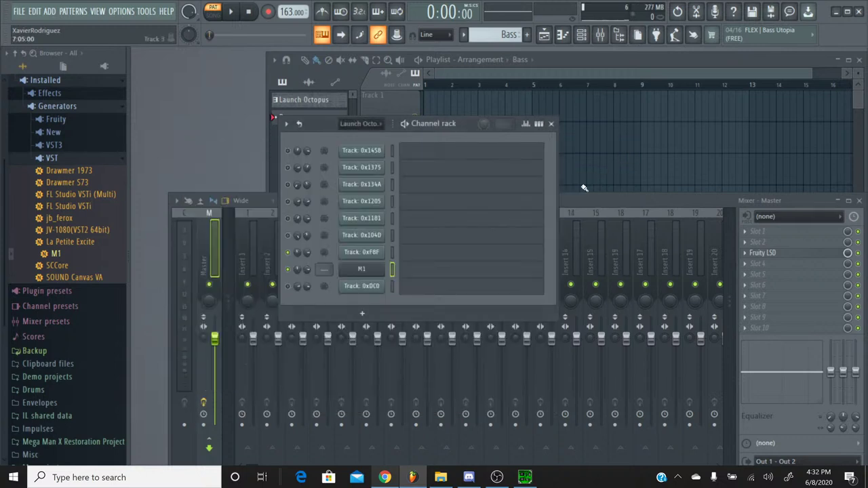
# Paste the copied phrase into M1's piano roll, transpose it up one octave and play it back
pyautogui.click(421, 278)
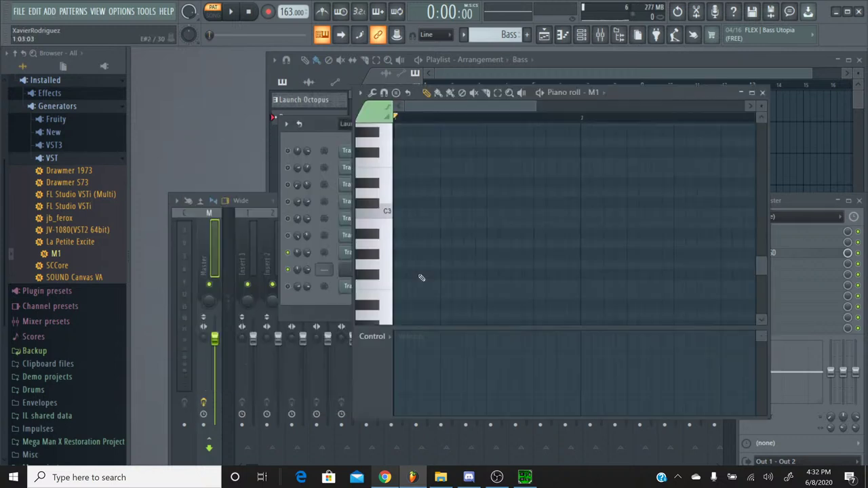
pyautogui.hotkey('ctrl', 'v')
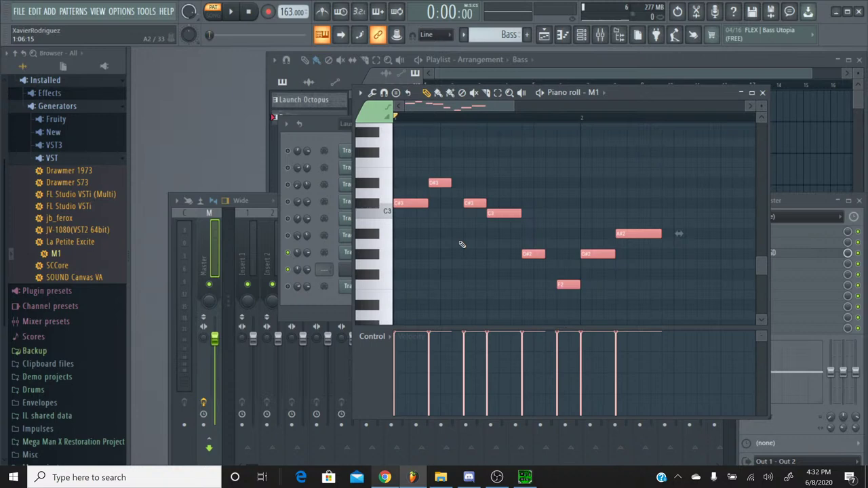
pyautogui.hotkey('ctrl', 'd')
pyautogui.hotkey('ctrl', 'Up')
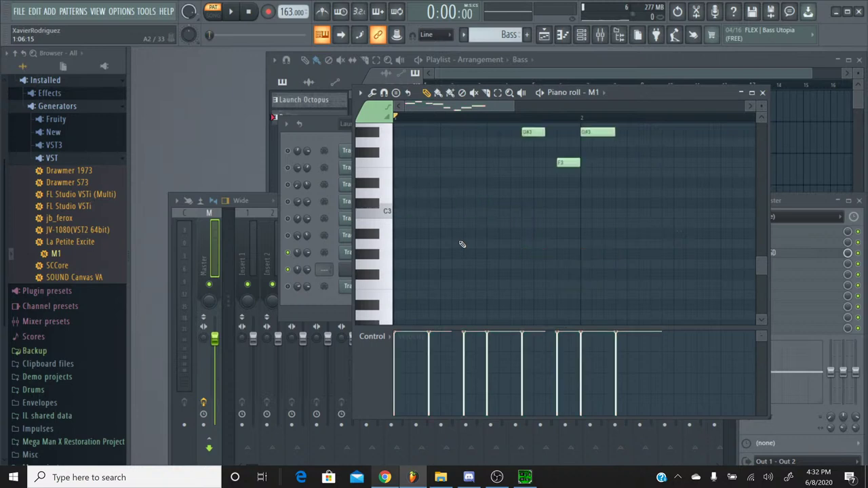
pyautogui.scroll(3, 513, 242)
pyautogui.click(240, 16)
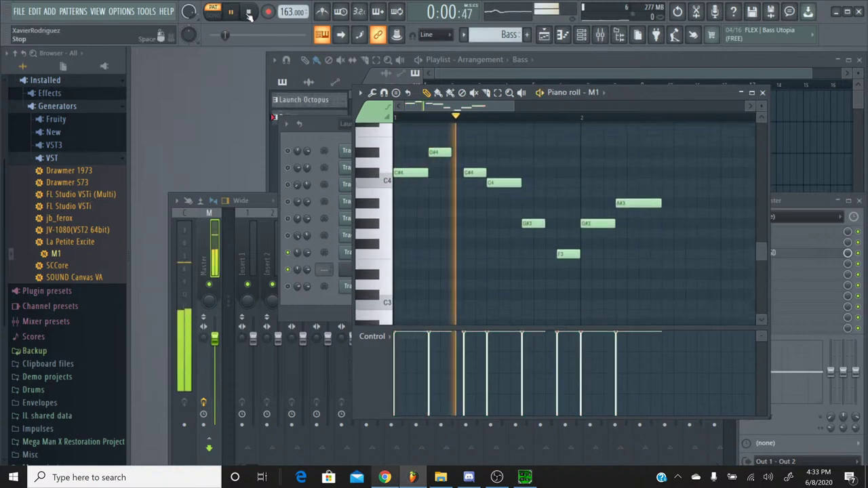
pyautogui.press('space')
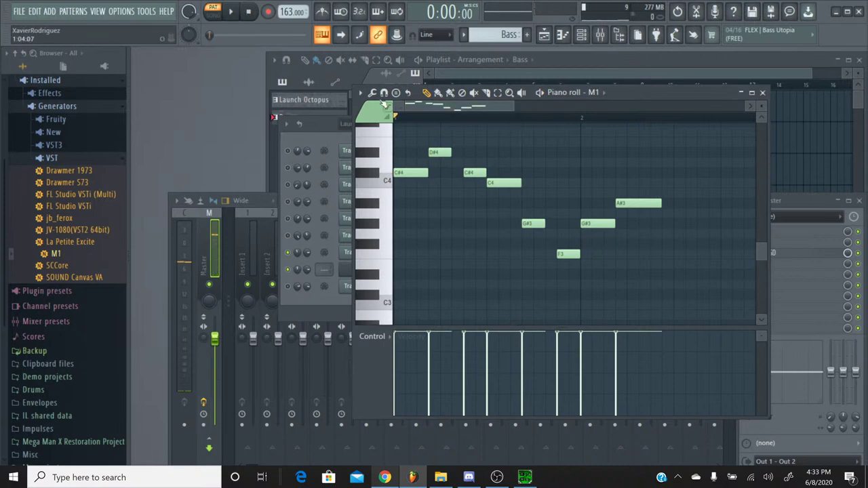
pyautogui.press('space')
pyautogui.press('space')
# Delete all notes from M1's piano roll in the Bass pattern and close it
pyautogui.hotkey('ctrl', 'a')
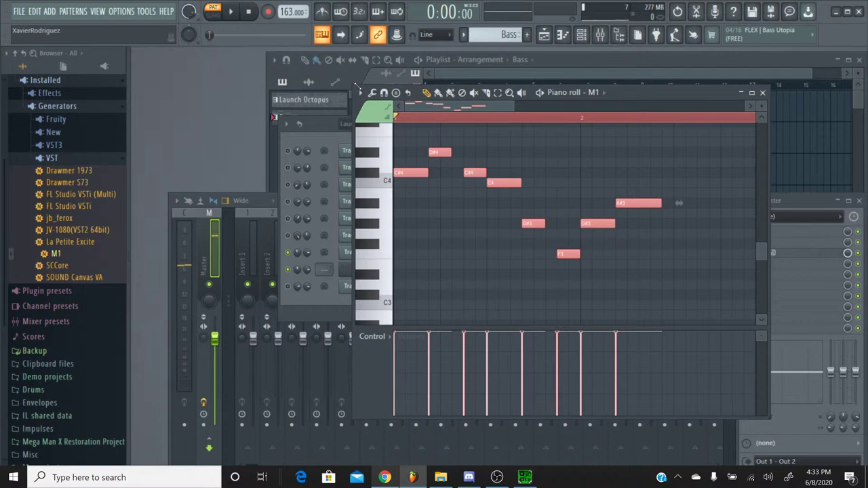
pyautogui.press('Delete')
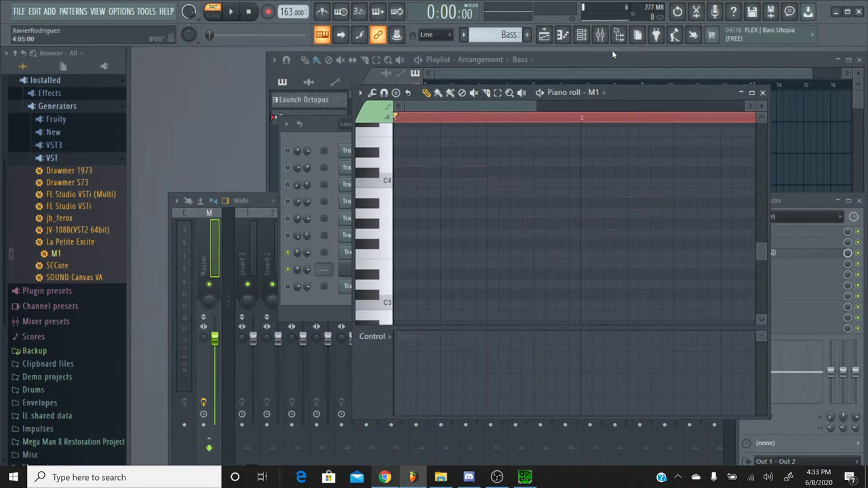
pyautogui.click(764, 93)
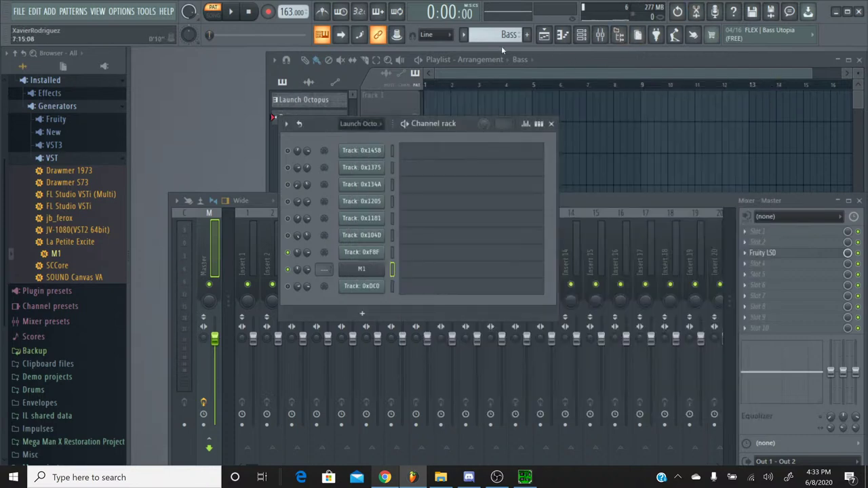
# Return to the Launch Octopus pattern and open the piano roll of Track: 0xF8F
pyautogui.click(464, 34)
pyautogui.click(488, 51)
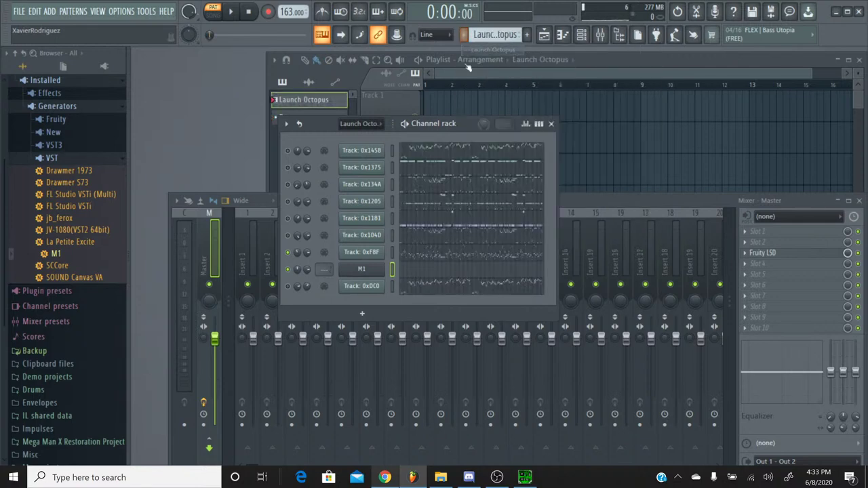
pyautogui.click(428, 253)
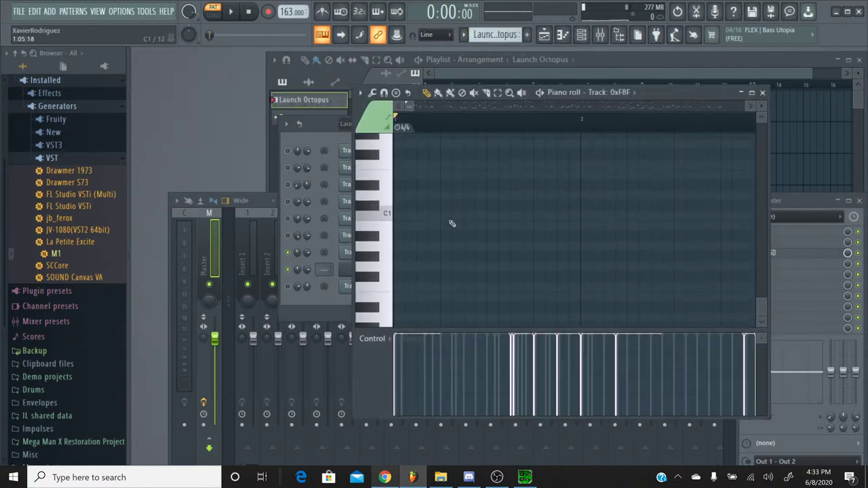
pyautogui.scroll(3, 452, 223)
# Play the opening of Track: 0xF8F, copy its low notes from bars 1 to 4 and close the piano roll
pyautogui.click(498, 92)
pyautogui.scroll(-3, 476, 132)
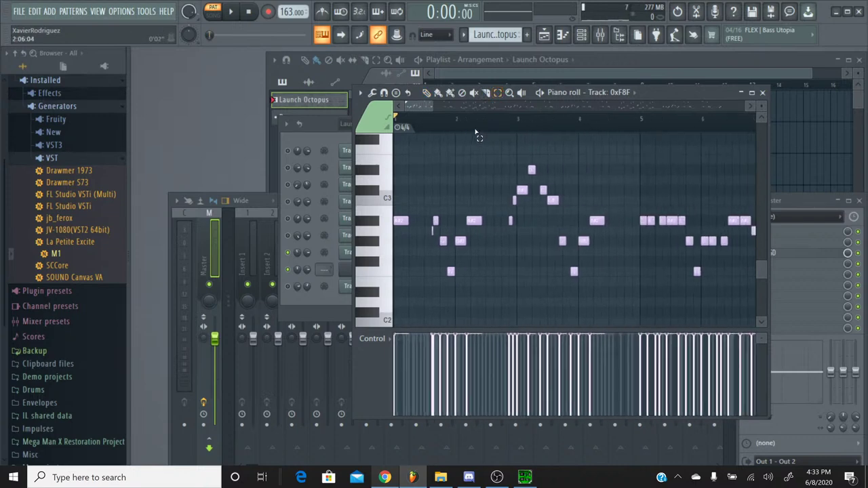
pyautogui.press('space')
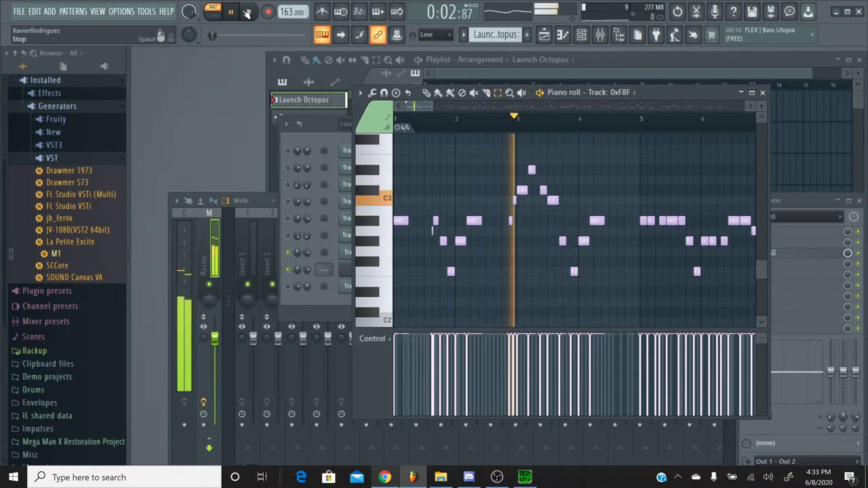
pyautogui.click(248, 13)
pyautogui.moveTo(602, 299); pyautogui.dragTo(391, 166)
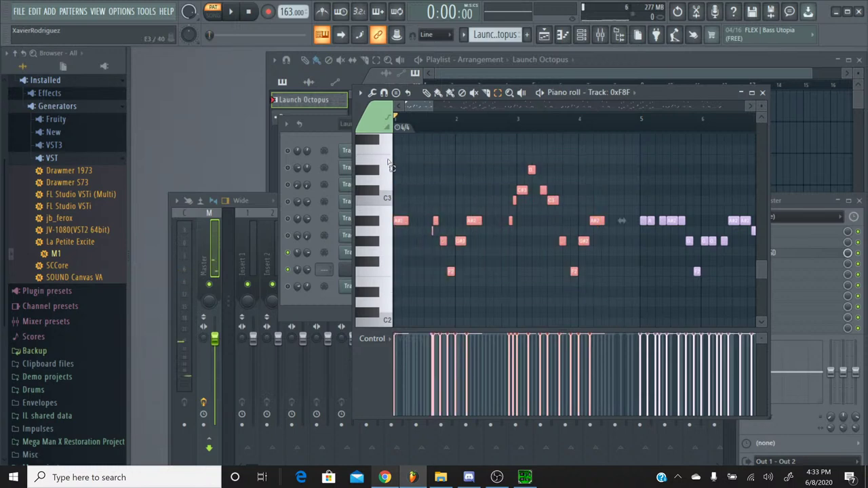
pyautogui.click(763, 93)
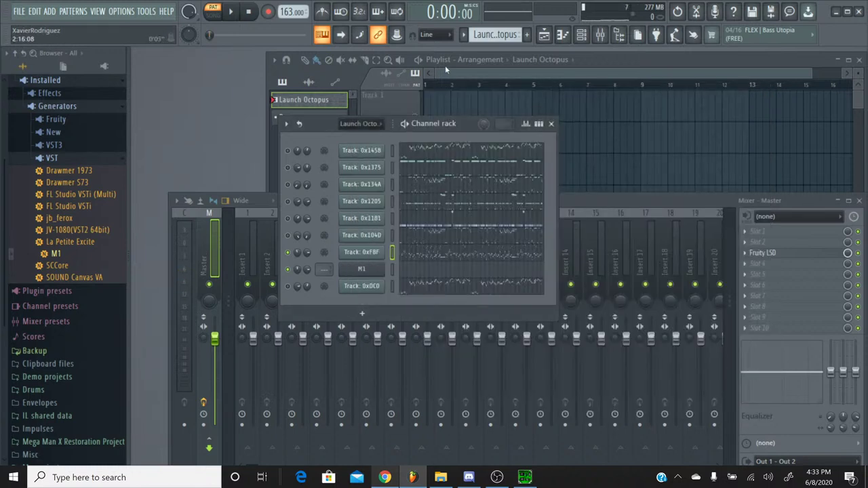
# Switch to the Bass pattern, paste the copied notes into M1's piano roll and transpose them up one octave
pyautogui.click(481, 35)
pyautogui.click(466, 61)
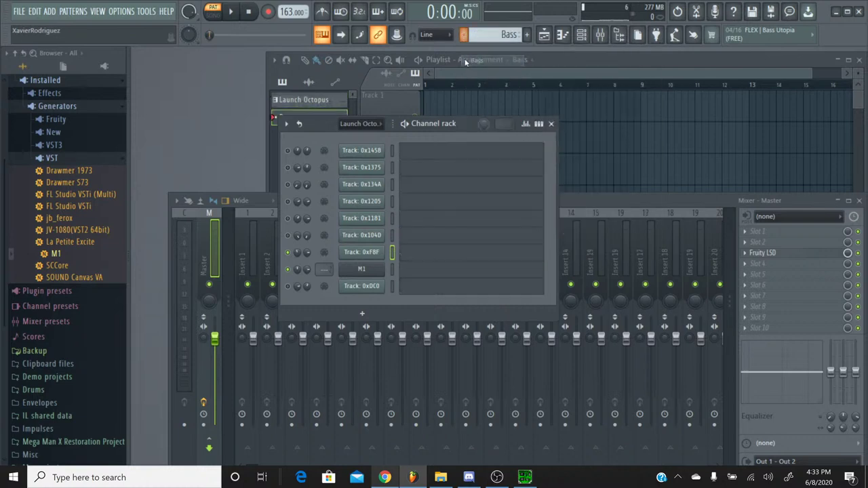
pyautogui.click(422, 272)
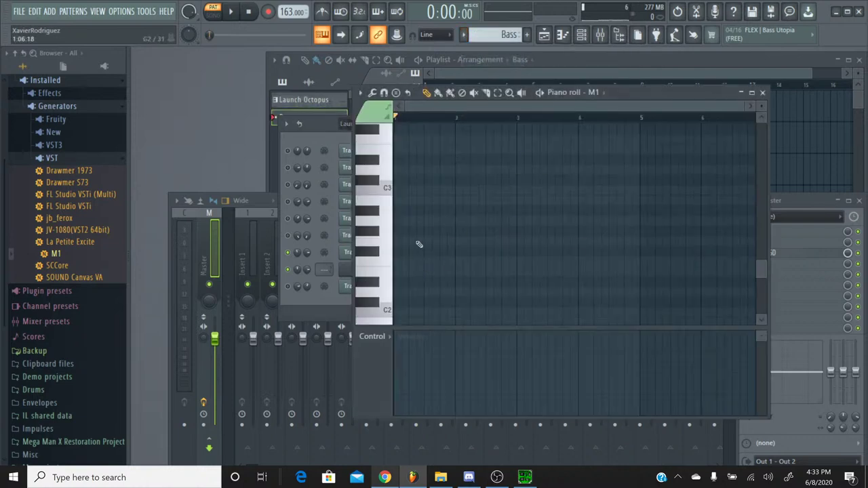
pyautogui.hotkey('ctrl', 'd')
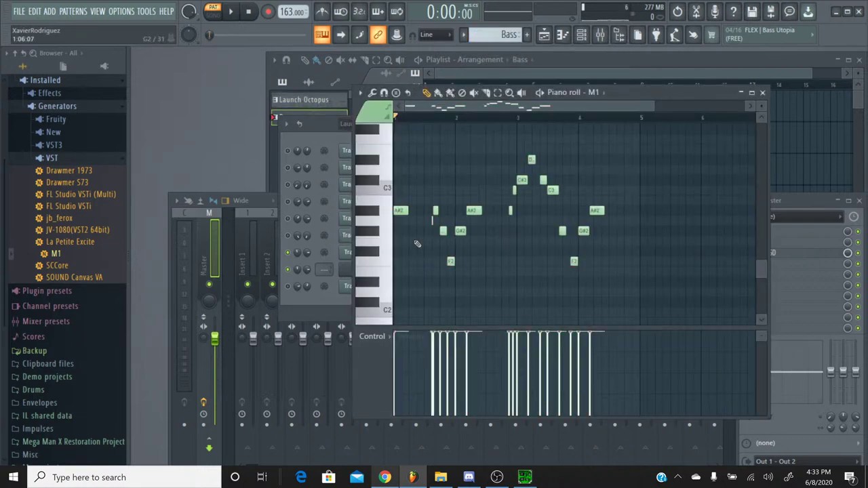
pyautogui.hotkey('ctrl', 'a')
pyautogui.hotkey('ctrl', 'Up')
pyautogui.scroll(3, 417, 244)
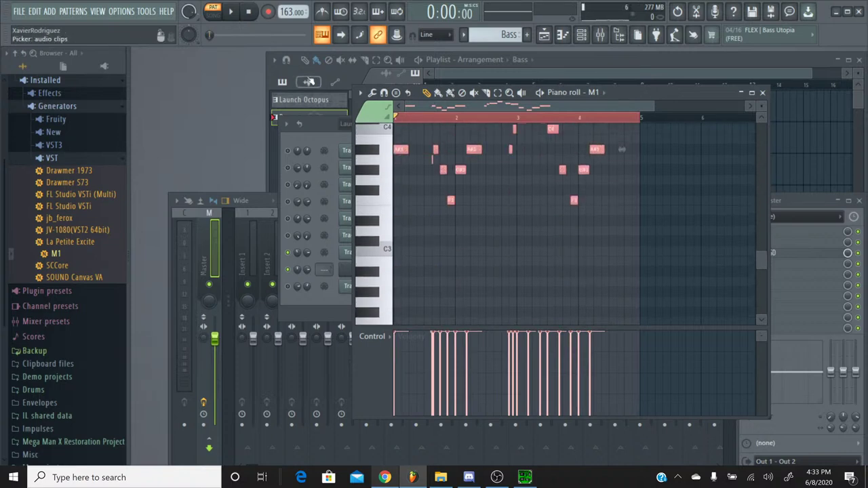
# Play back the transposed phrase in M1's piano roll, stop it and close the piano roll
pyautogui.click(230, 11)
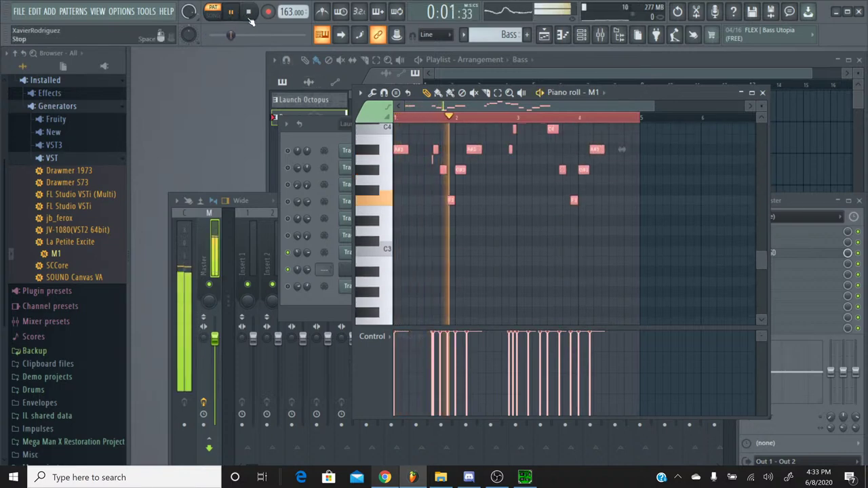
pyautogui.scroll(3, 586, 255)
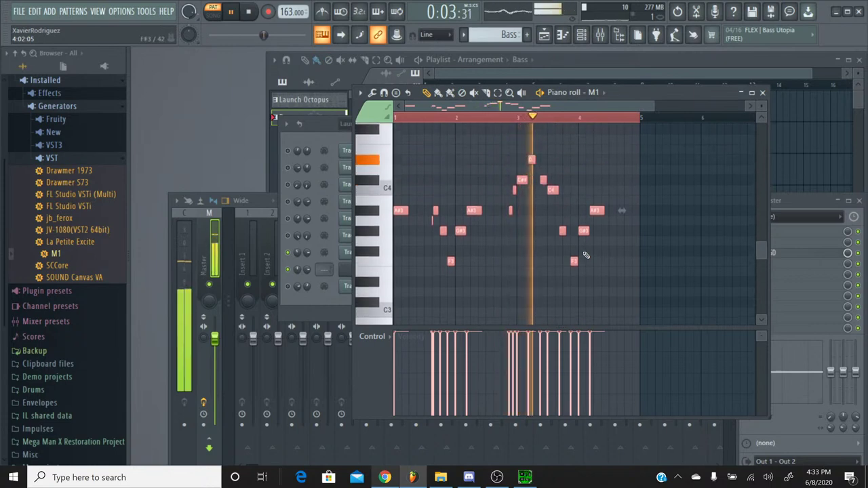
pyautogui.click(250, 13)
pyautogui.click(762, 92)
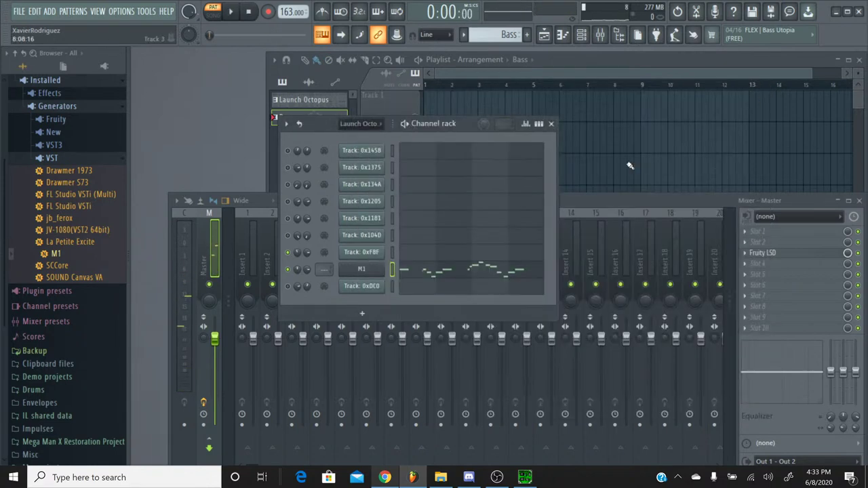
# Switch to SPCTool and play the opening of 13 Launch Octopus.spc several times with individual channels isolated, then minimize it
pyautogui.hotkey('alt', 'Tab')
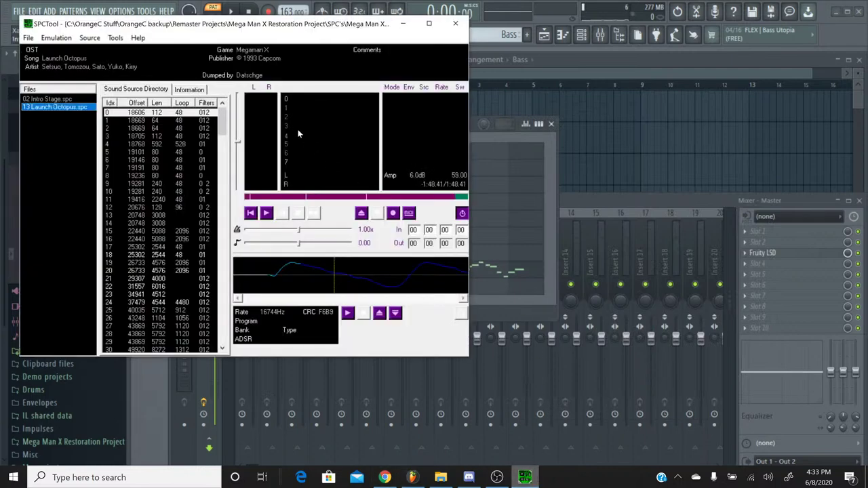
pyautogui.click(267, 213)
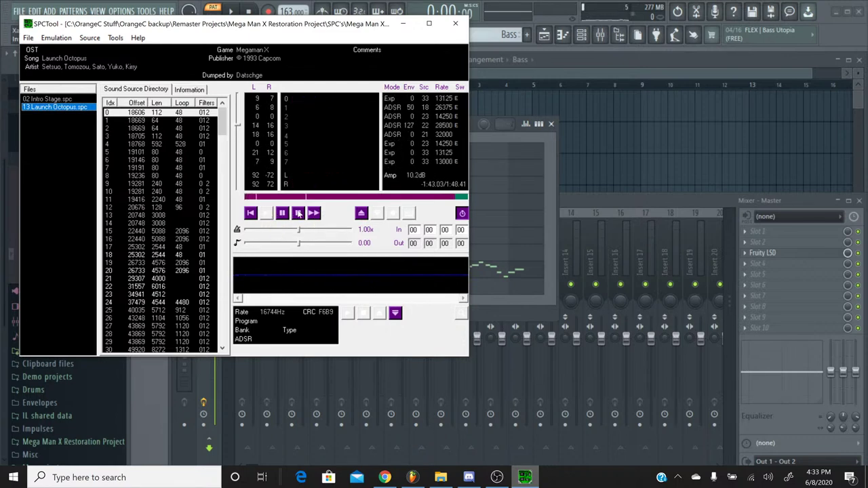
pyautogui.click(298, 213)
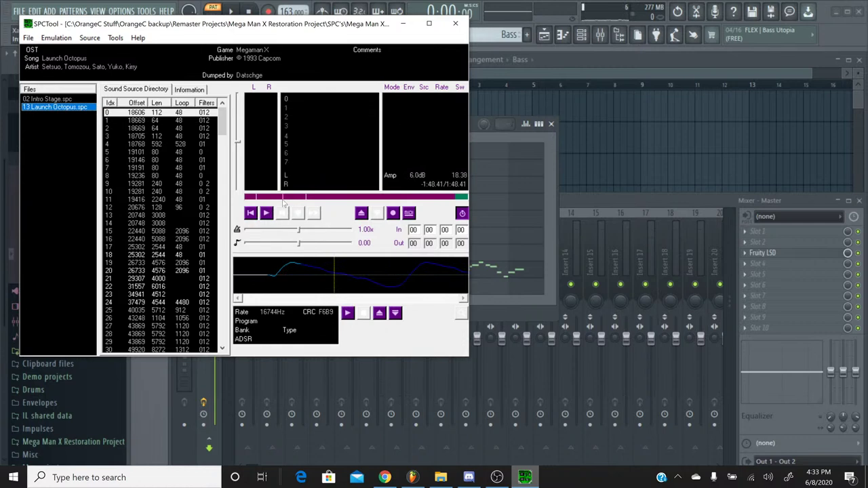
pyautogui.click(267, 213)
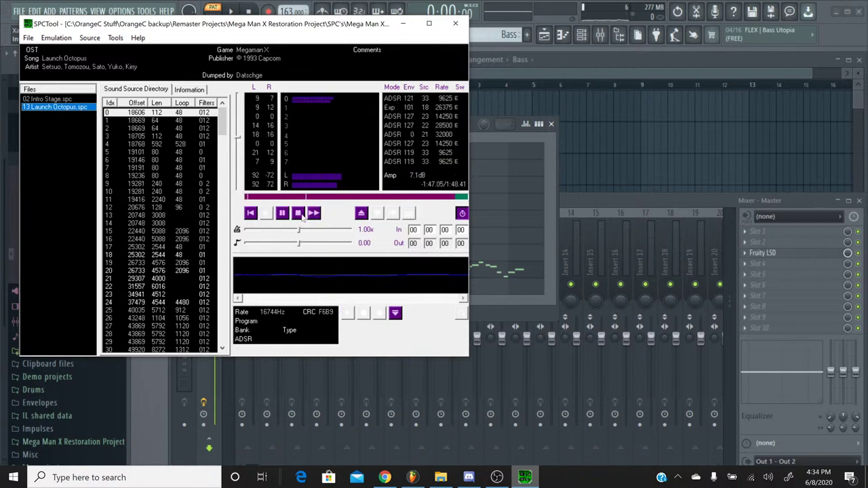
pyautogui.click(299, 214)
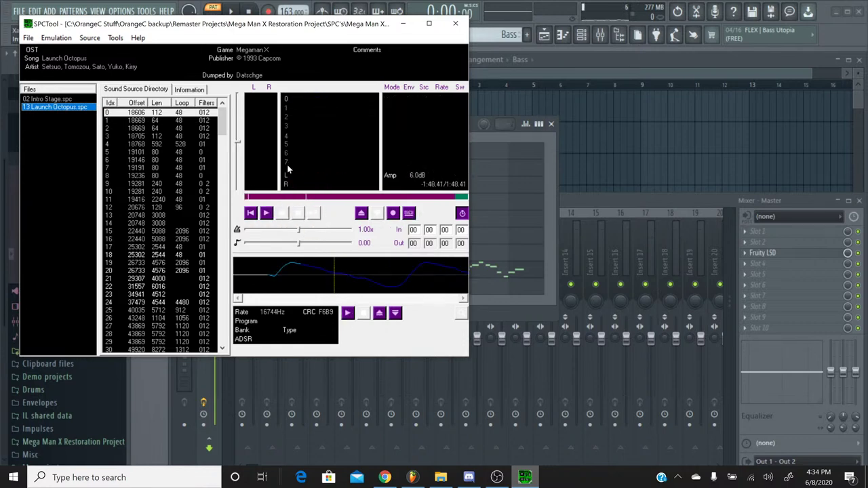
pyautogui.click(267, 214)
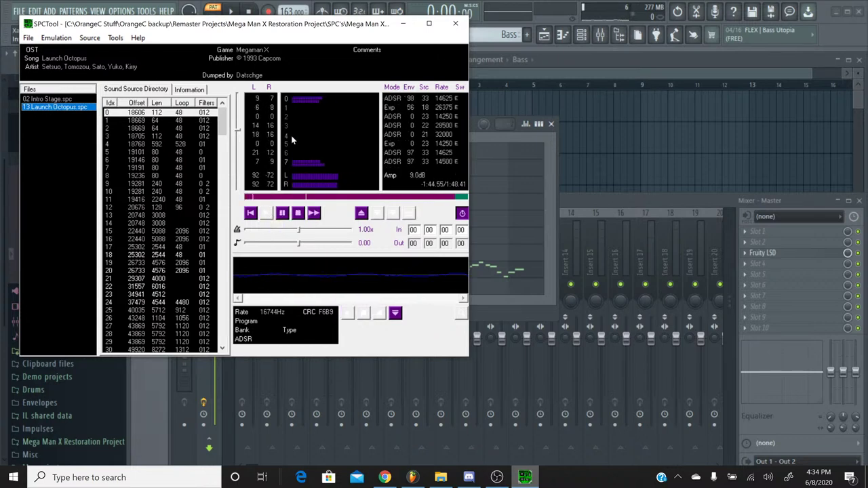
pyautogui.click(298, 214)
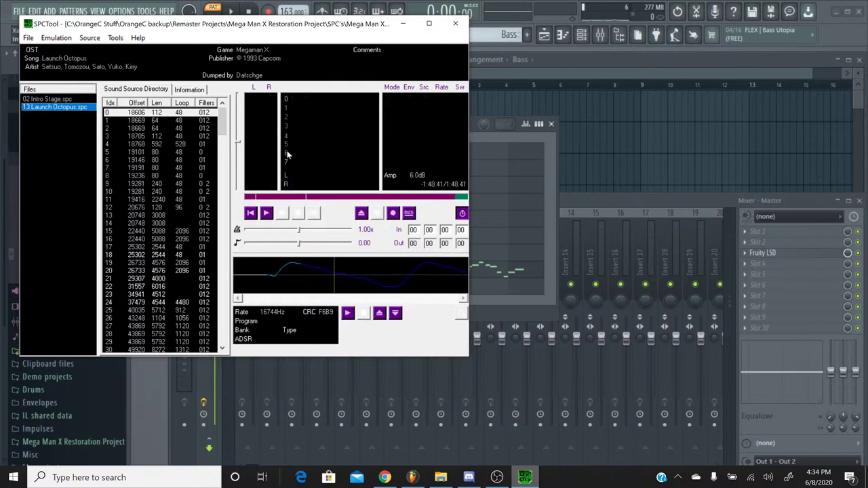
pyautogui.click(266, 213)
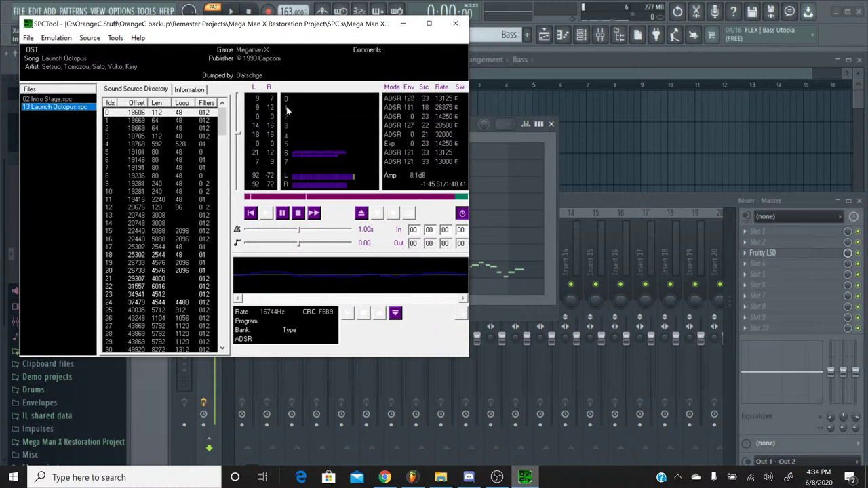
pyautogui.click(301, 213)
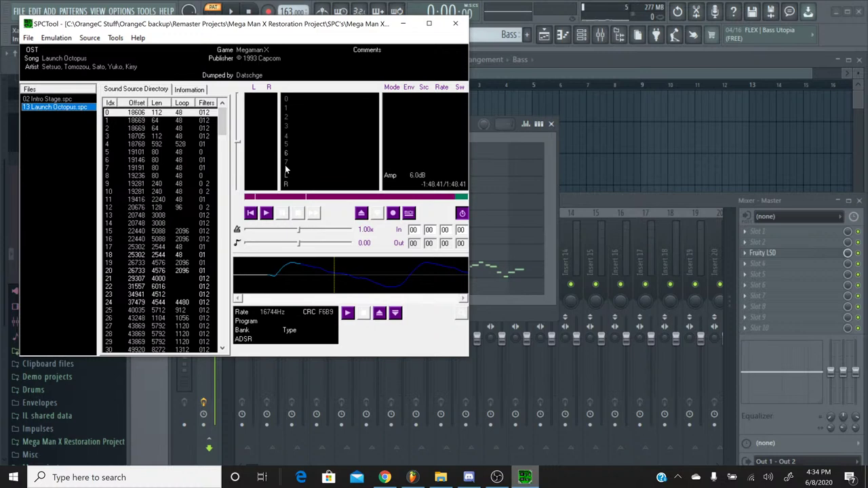
pyautogui.click(405, 25)
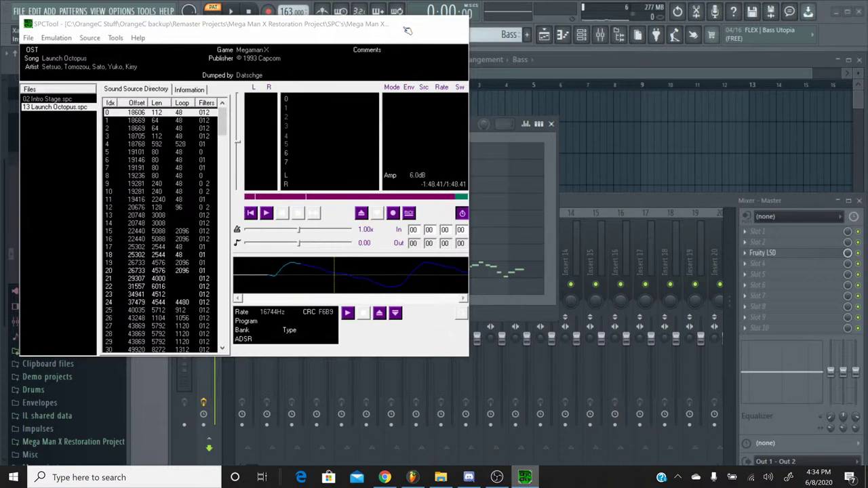
# Return to the Launch Octopus pattern and compare the opening notes of Track: 0xDC0 and Track: 0xF8F in the piano roll
pyautogui.click(408, 30)
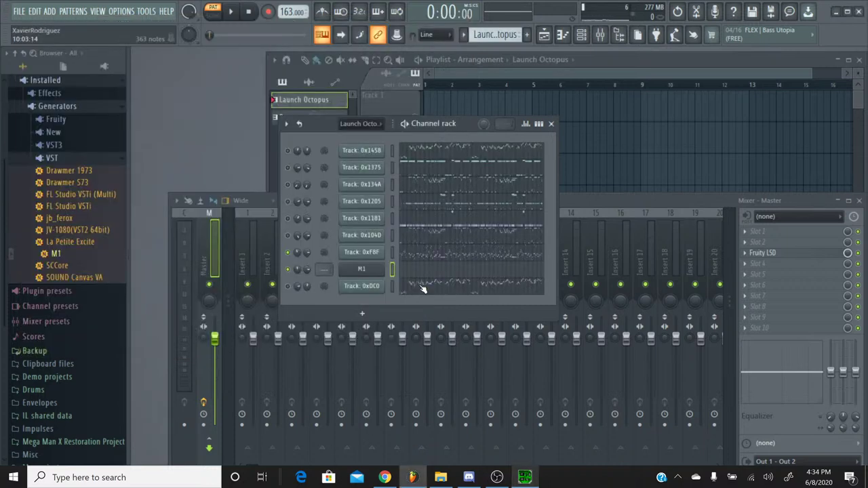
pyautogui.click(422, 290)
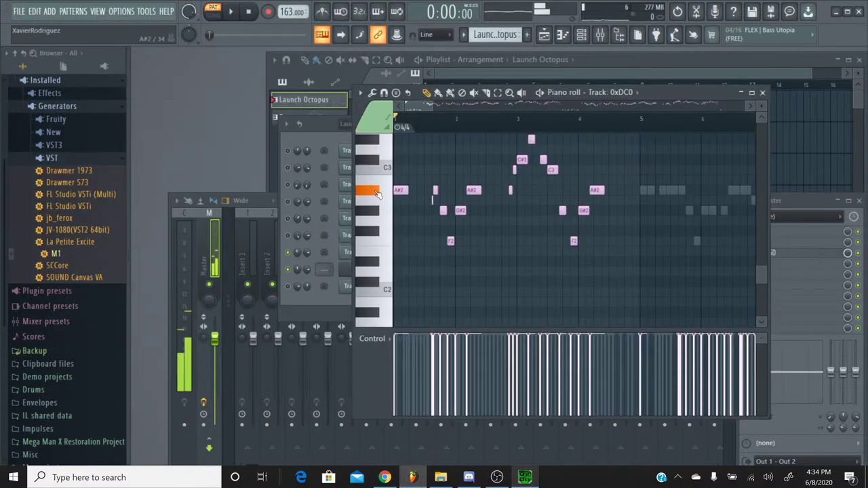
pyautogui.scroll(5, 436, 128)
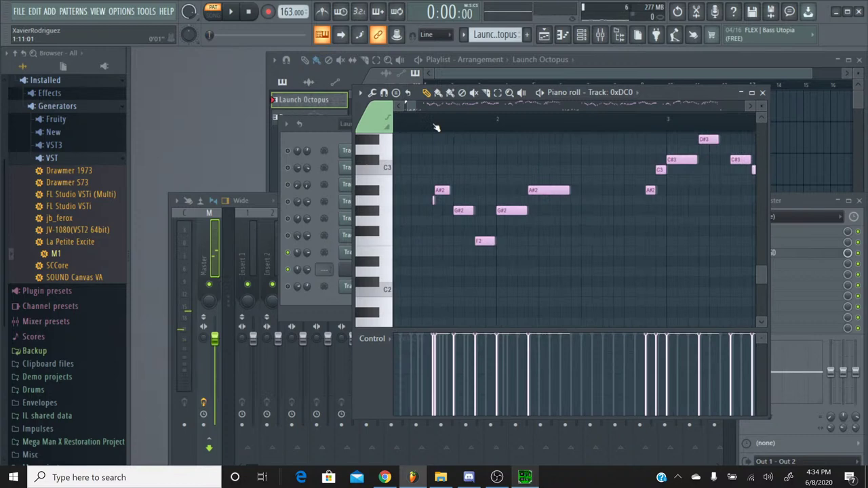
pyautogui.scroll(5, 436, 128)
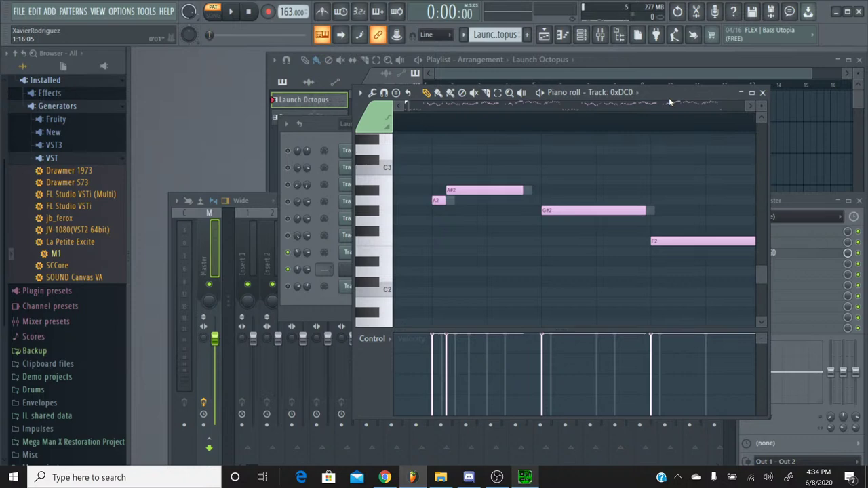
pyautogui.moveTo(669, 97); pyautogui.dragTo(841, 94)
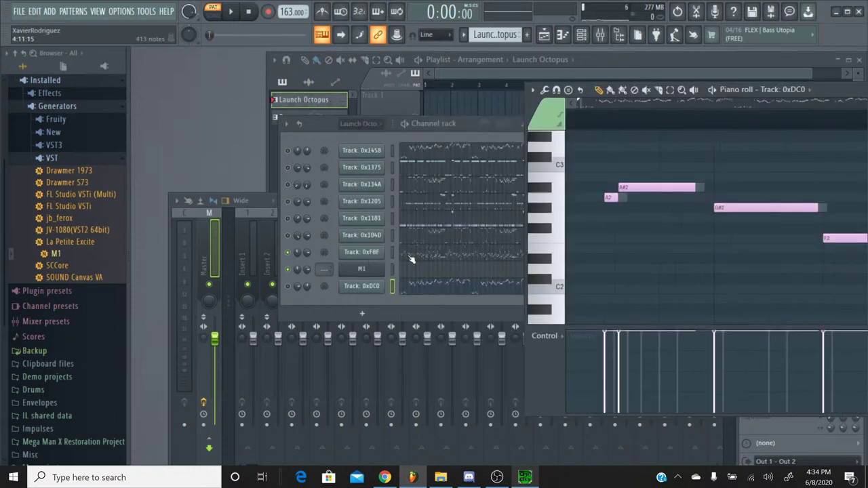
pyautogui.click(412, 258)
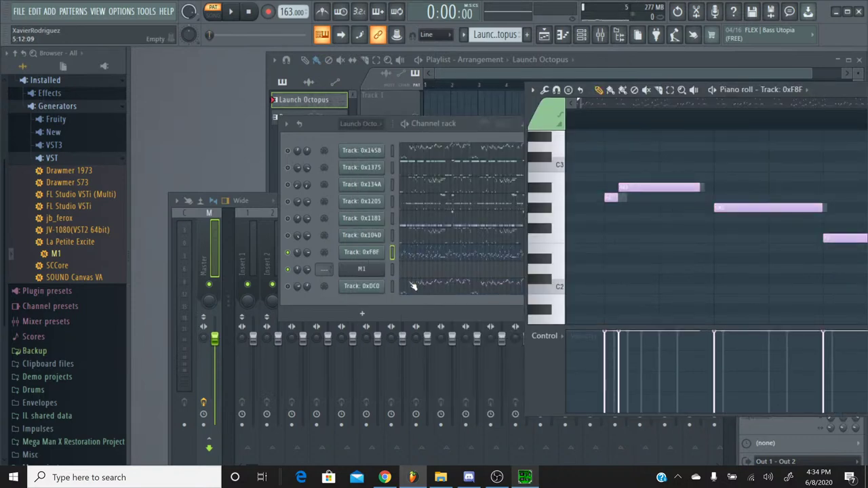
pyautogui.click(414, 288)
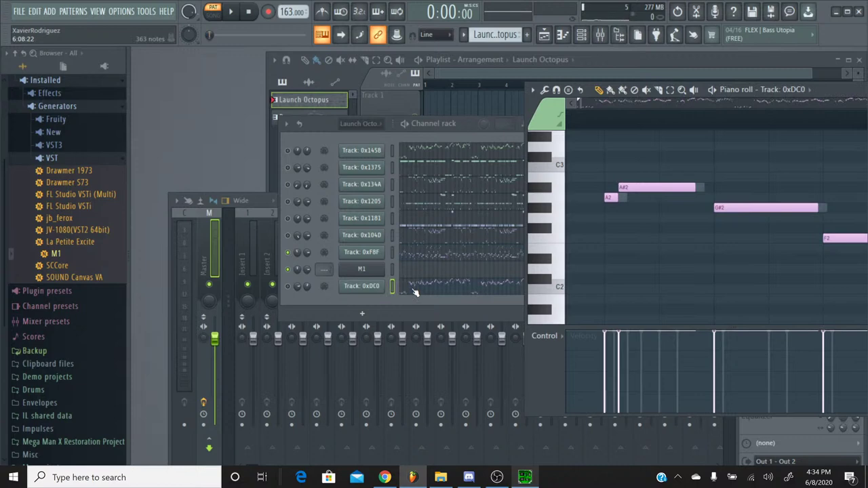
pyautogui.click(428, 256)
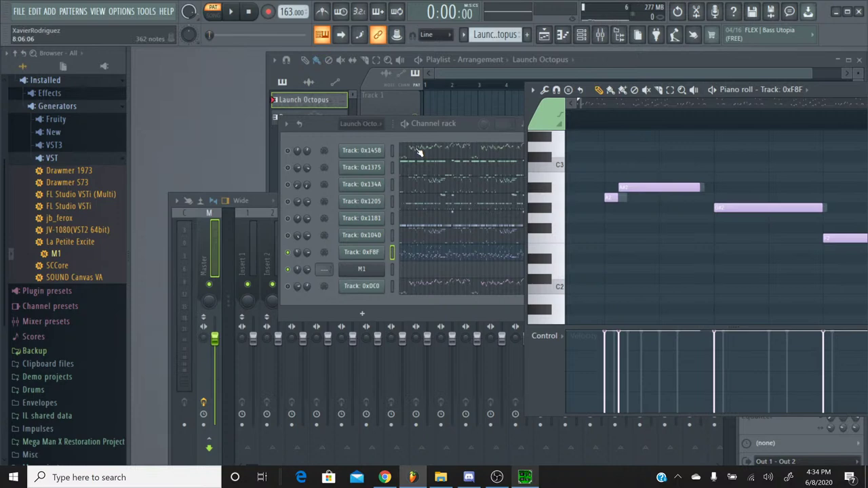
# Switch to OBS, mute the Mic/Aux audio source, and minimize FL Studio and OBS
pyautogui.hotkey('alt', 'Tab')
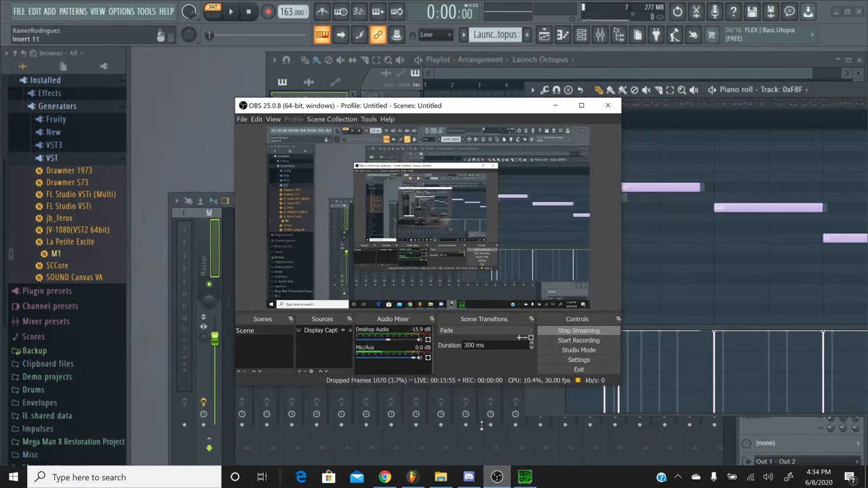
pyautogui.rightClick(433, 362)
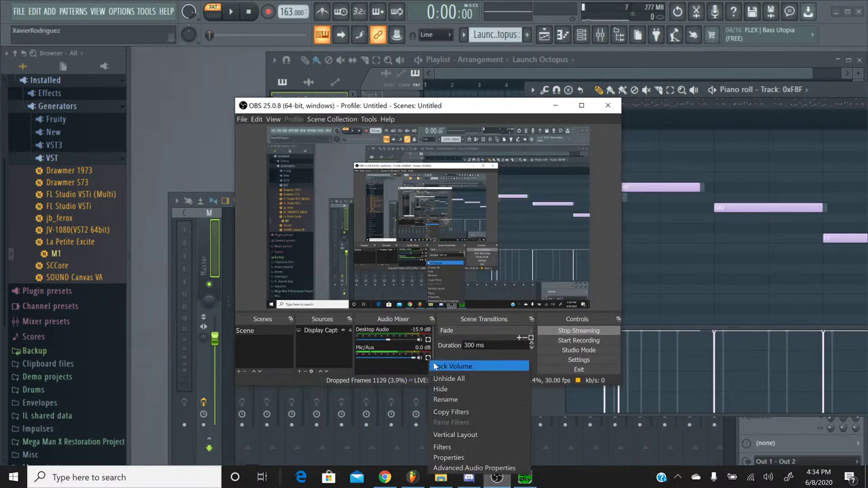
pyautogui.click(414, 478)
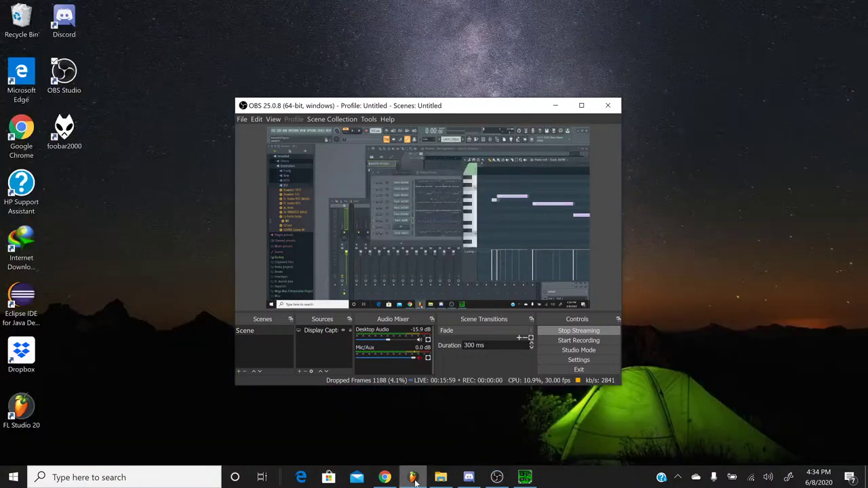
pyautogui.click(558, 106)
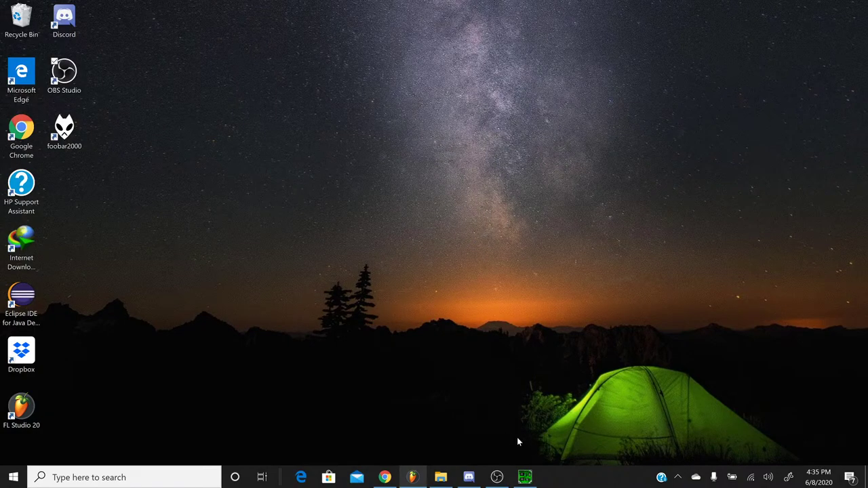
# Switch to YouTube Studio in Chrome, examine the live stream's health messages and minimize the browser
pyautogui.click(385, 477)
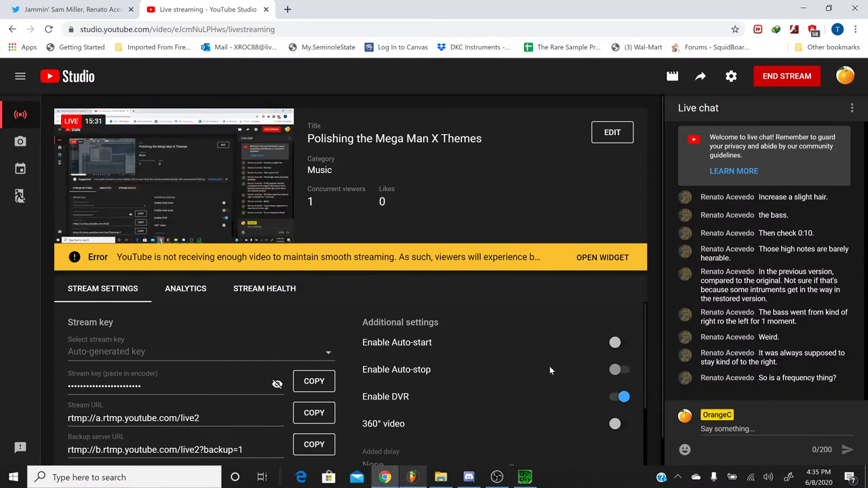
pyautogui.click(611, 257)
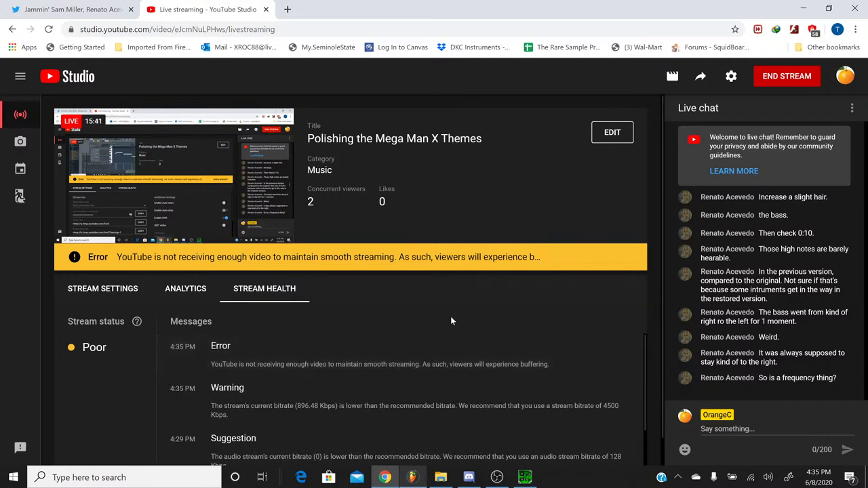
pyautogui.click(383, 478)
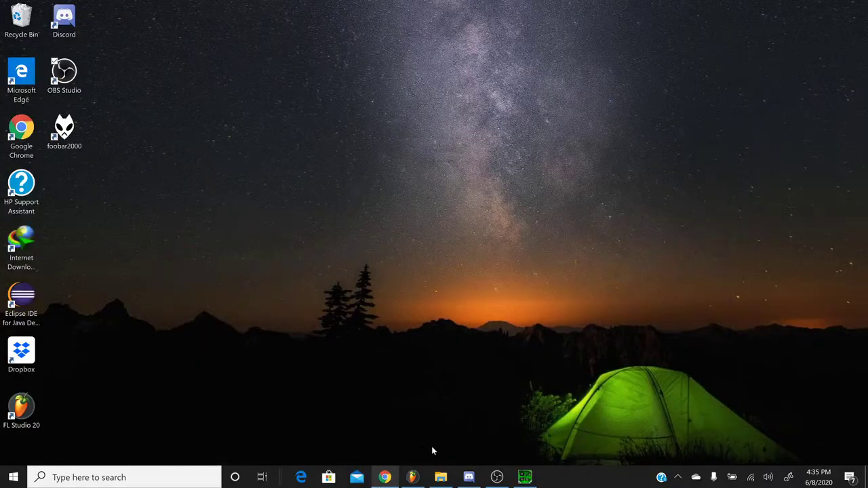
# Restore FL Studio, bring up OBS to unmute the Mic/Aux audio source and minimize OBS
pyautogui.click(409, 478)
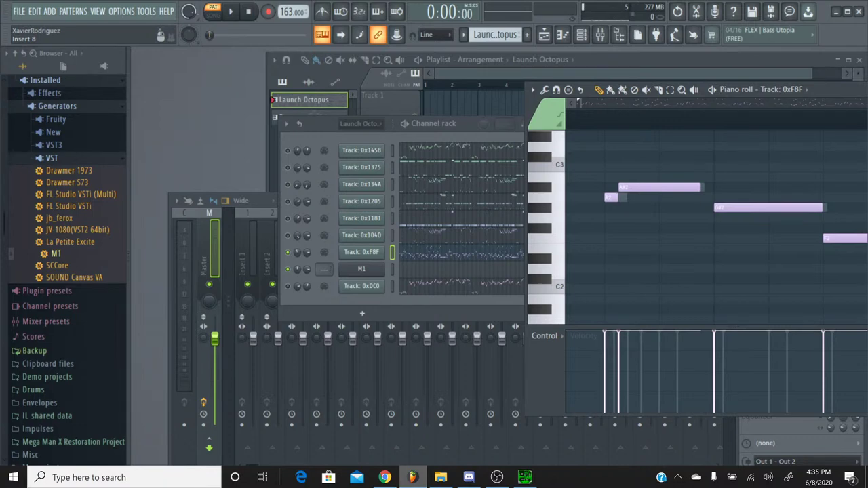
pyautogui.click(497, 478)
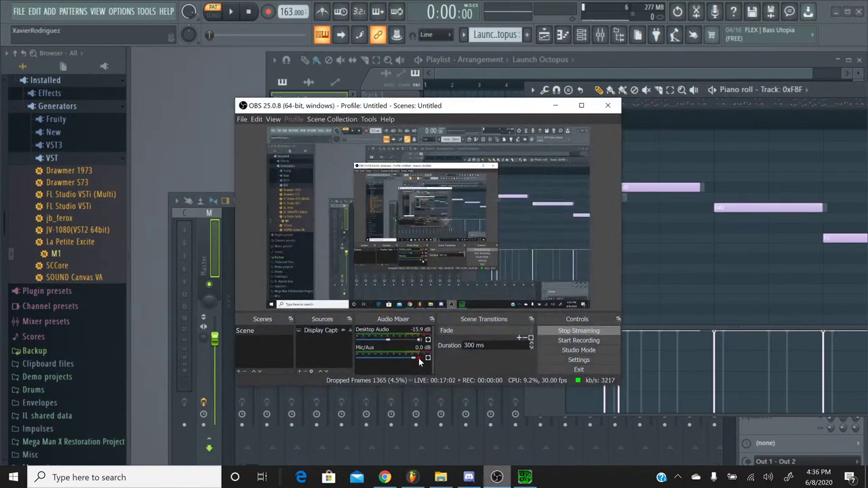
pyautogui.click(556, 106)
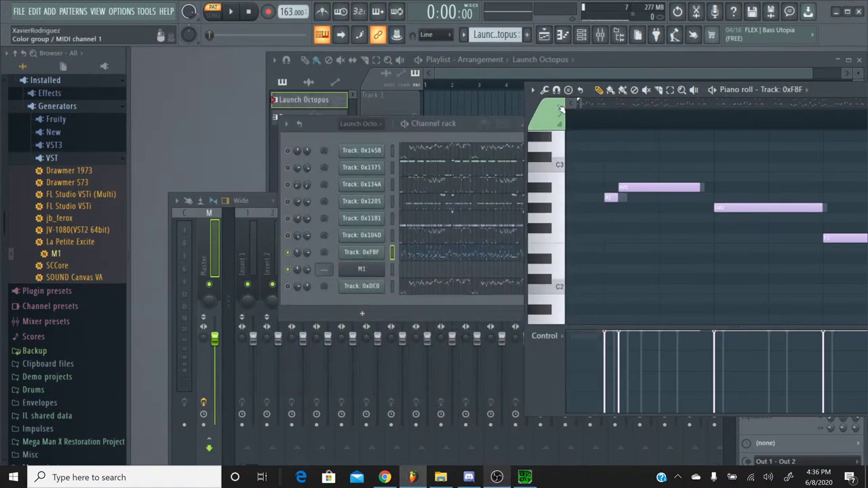
# Play the Launch Octopus pattern and examine the Track: 0xF8F and Track: 0xDC0 notes in the piano roll, then stop playback
pyautogui.scroll(-2, 608, 124)
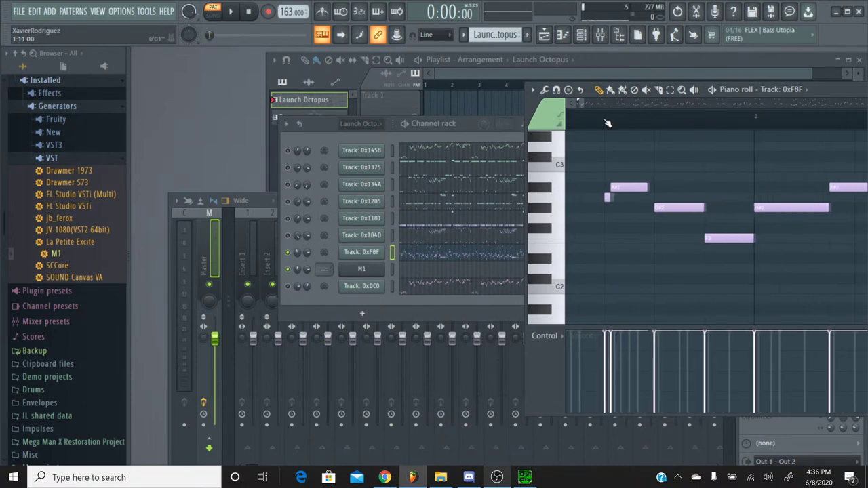
pyautogui.scroll(-2, 608, 123)
pyautogui.click(232, 13)
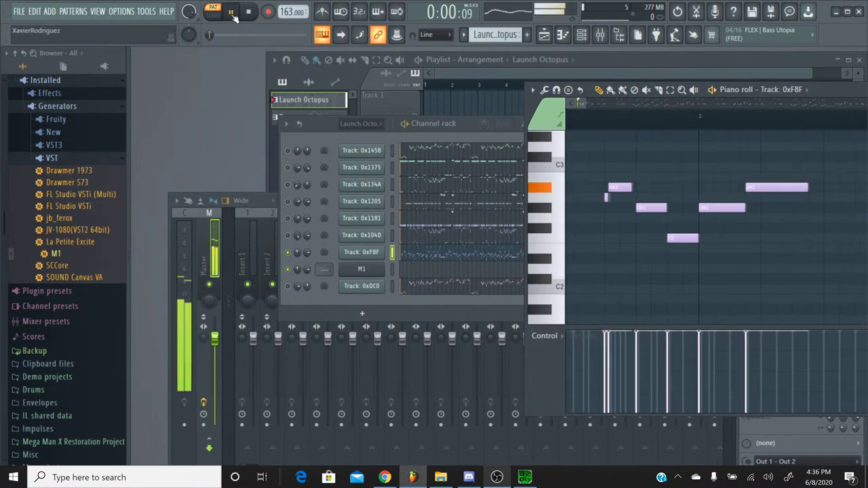
pyautogui.moveTo(808, 91)
pyautogui.mouseDown()
pyautogui.moveTo(745, 97)
pyautogui.moveTo(807, 77)
pyautogui.mouseUp()
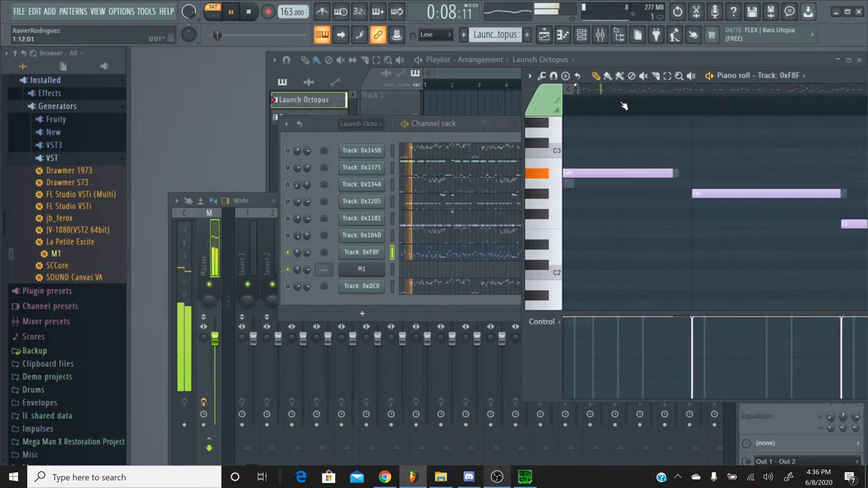
pyautogui.click(450, 258)
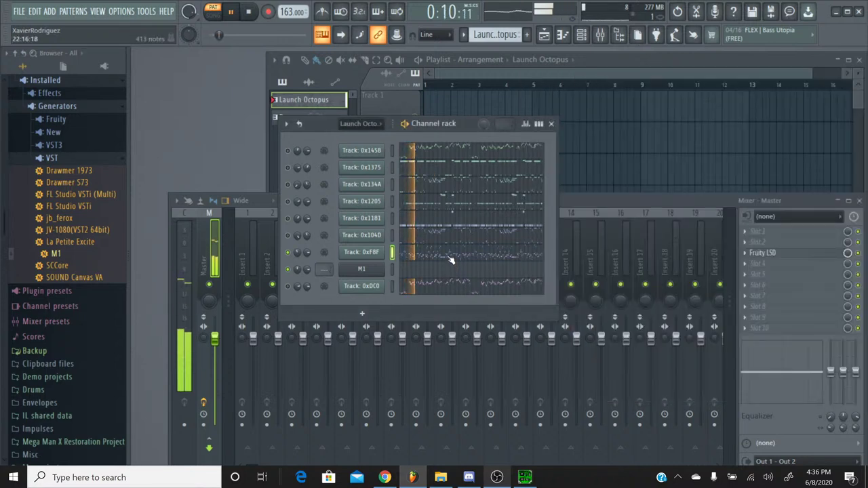
pyautogui.click(451, 259)
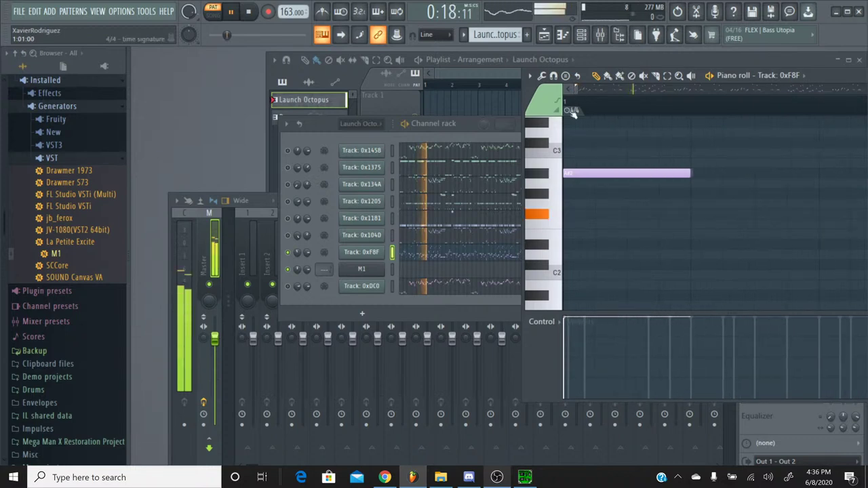
pyautogui.click(456, 296)
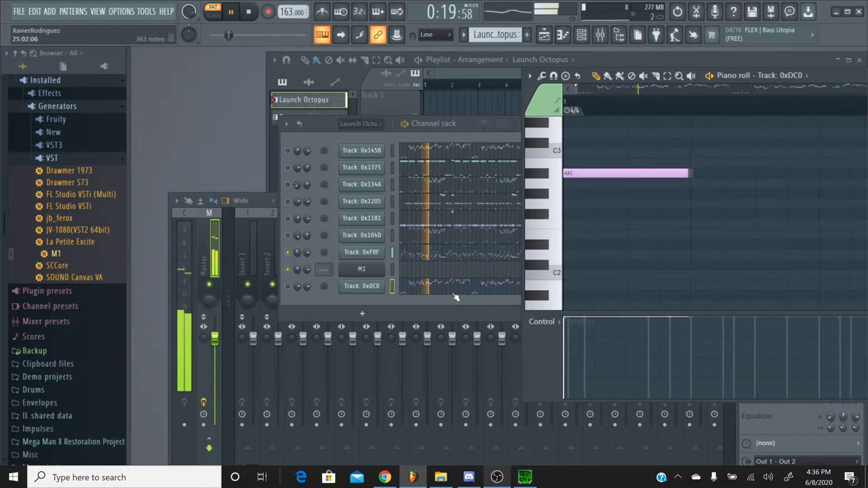
pyautogui.click(249, 17)
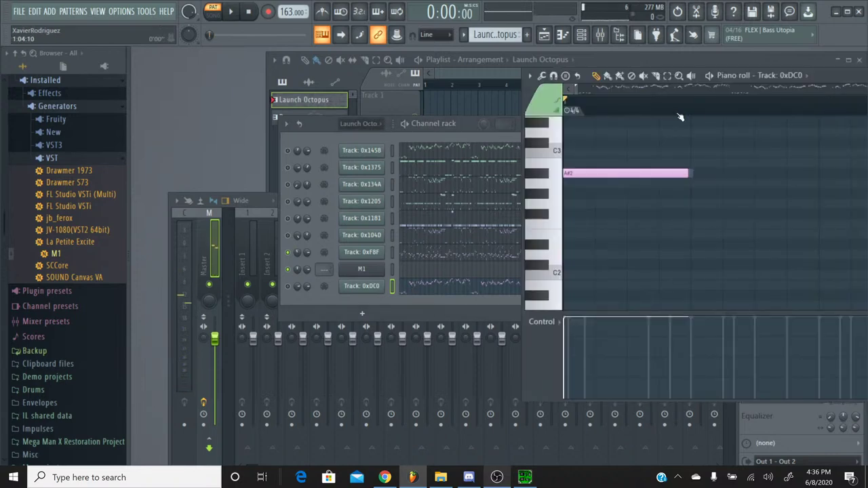
# Audition the opening phrase of Track: 0xDC0, select its notes in the first four bars, and close the piano roll
pyautogui.moveTo(827, 72); pyautogui.dragTo(620, 106)
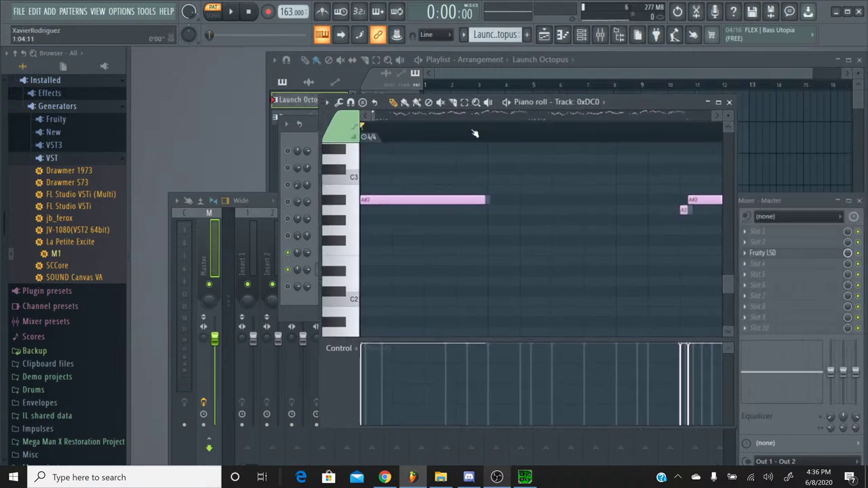
pyautogui.scroll(-5, 475, 134)
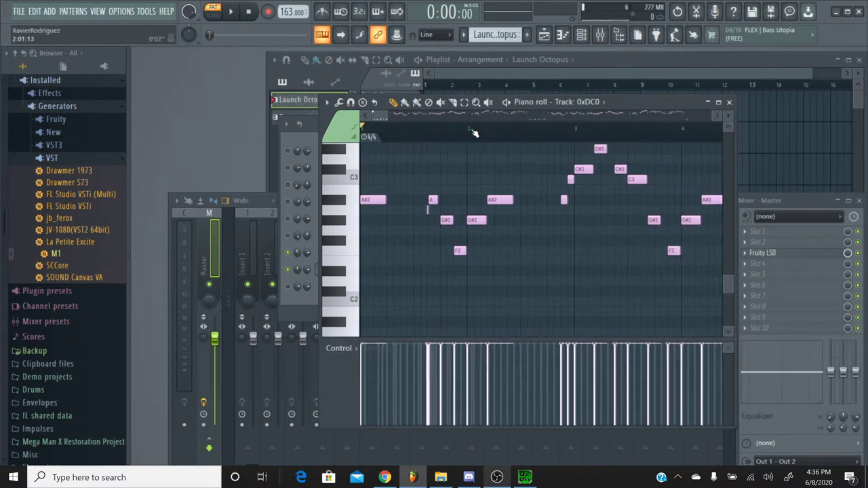
pyautogui.scroll(3, 475, 134)
pyautogui.click(231, 12)
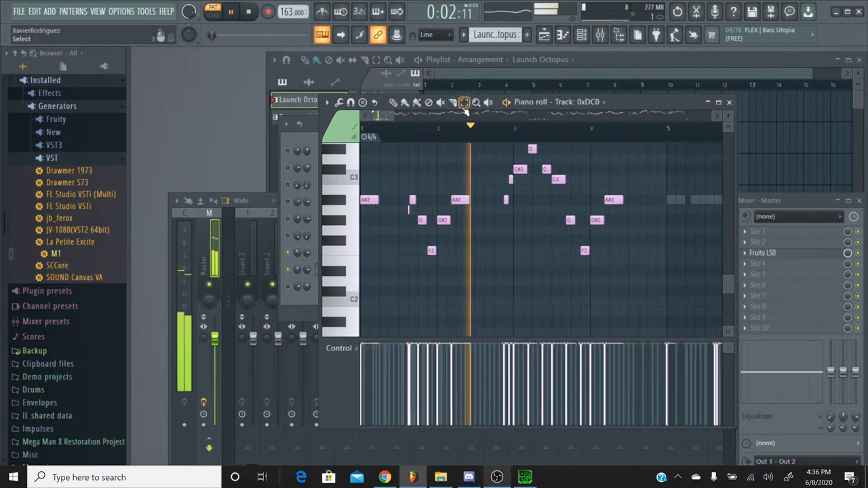
pyautogui.moveTo(385, 116); pyautogui.dragTo(384, 116)
pyautogui.moveTo(638, 301); pyautogui.dragTo(313, 179)
pyautogui.scroll(2, 321, 163)
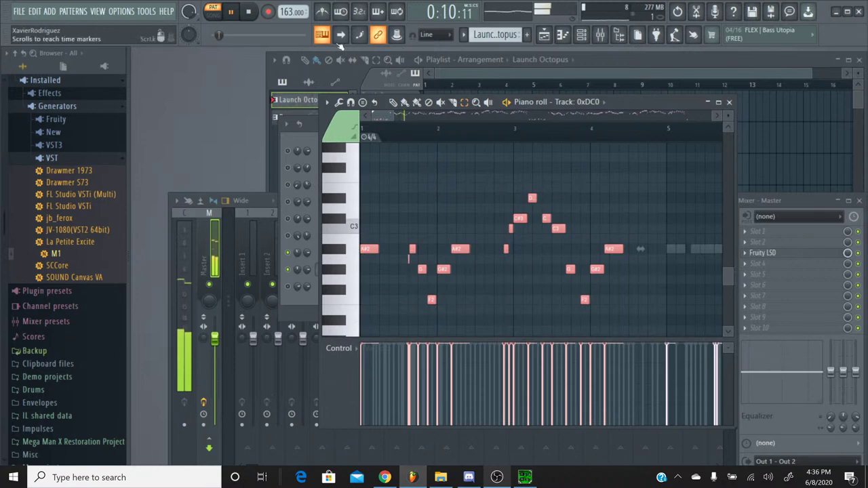
pyautogui.press('space')
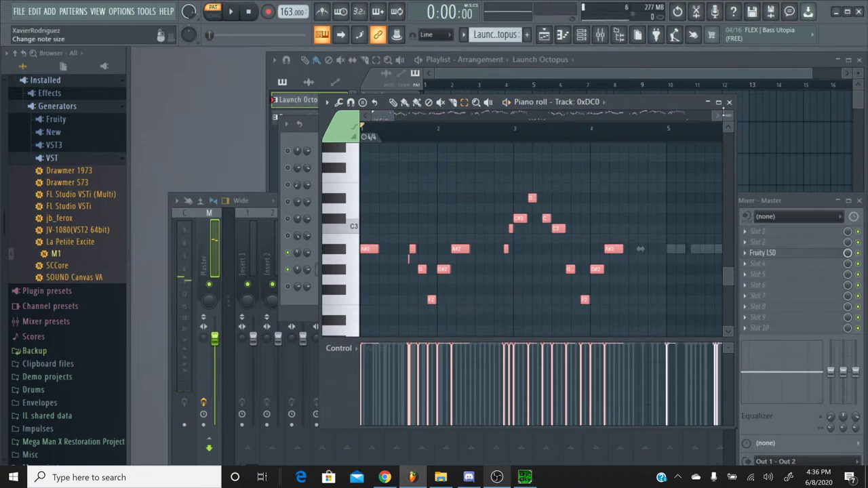
pyautogui.click(729, 101)
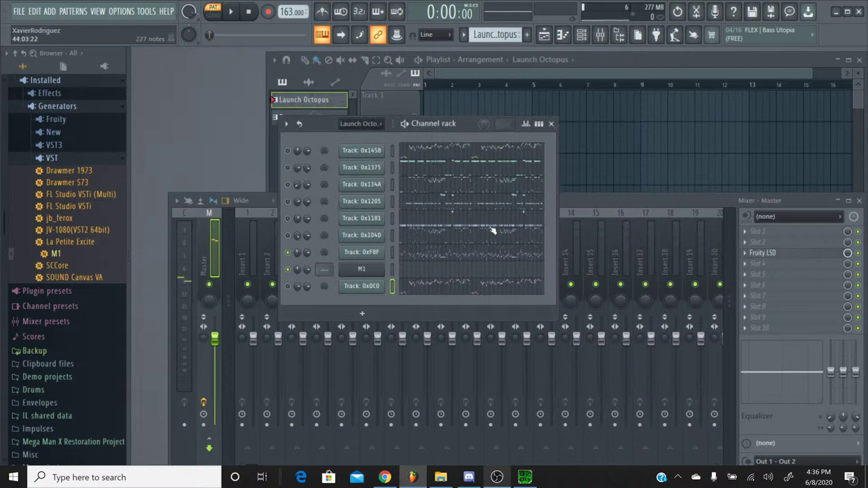
# Switch to the Bass pattern and open the M1 channel's notes in the piano roll
pyautogui.click(464, 35)
pyautogui.click(476, 61)
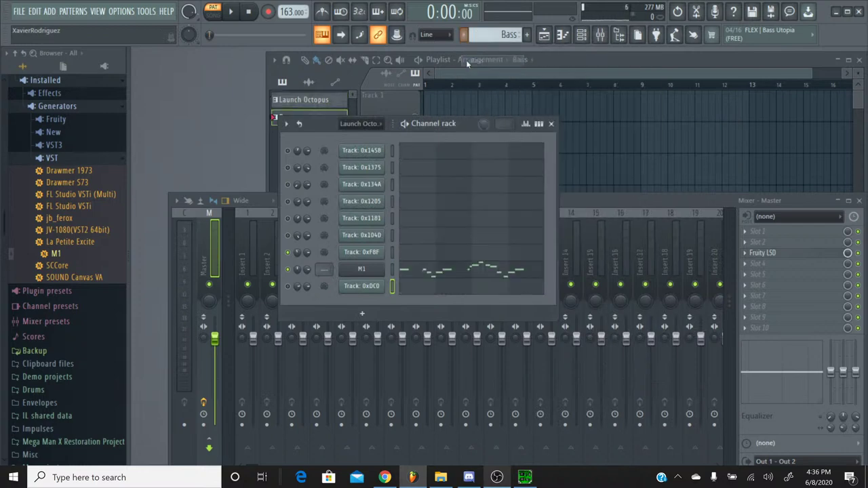
pyautogui.click(441, 270)
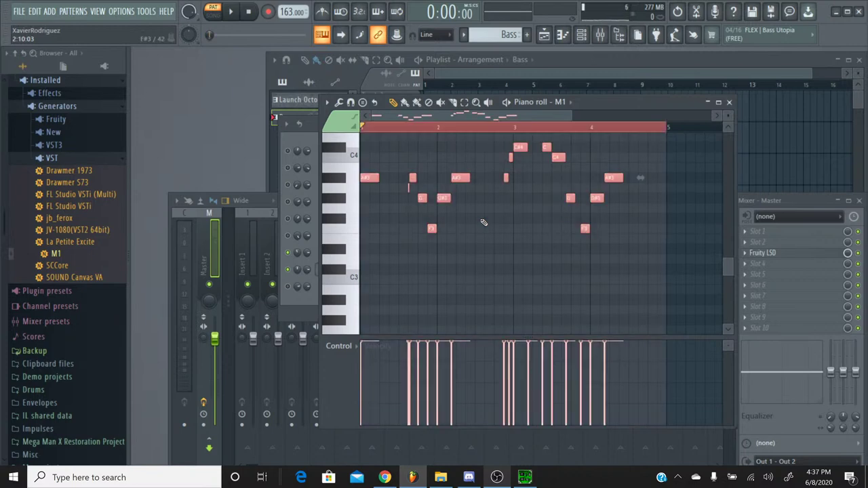
# Try the M1 notes one octave lower, deselect them and raise them back by one octave
pyautogui.hotkey('ctrl', 'Down')
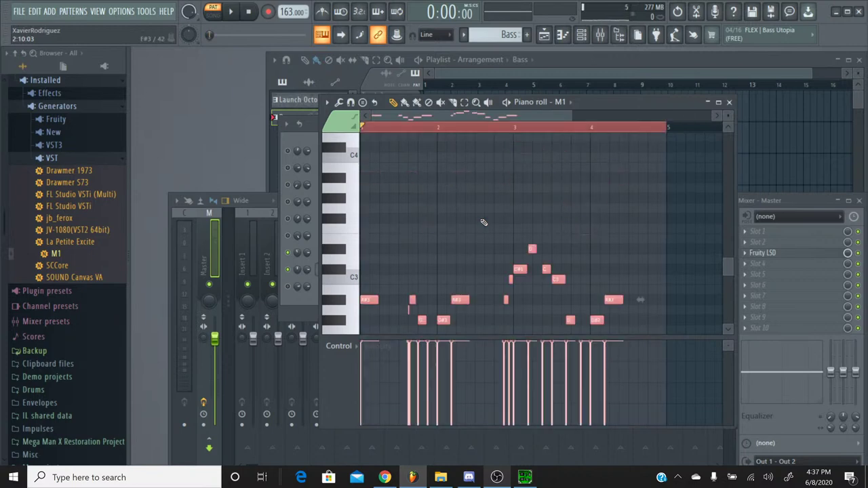
pyautogui.hotkey('ctrl', 'd')
pyautogui.hotkey('ctrl', 'Up')
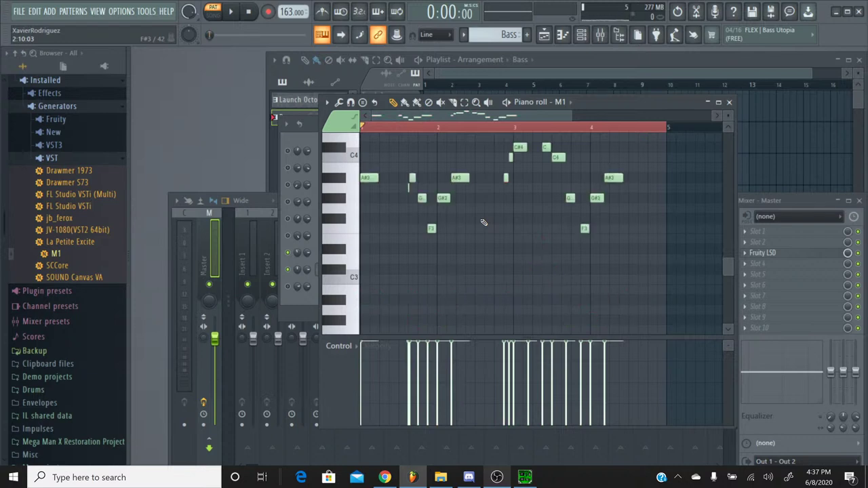
# Audition the M1 notes of the Bass pattern, stop playback and close the piano roll
pyautogui.click(231, 12)
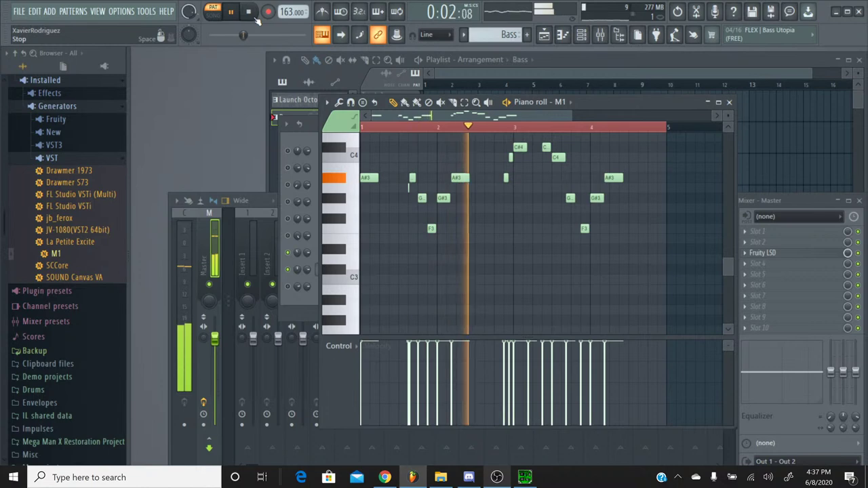
pyautogui.click(250, 13)
pyautogui.click(729, 103)
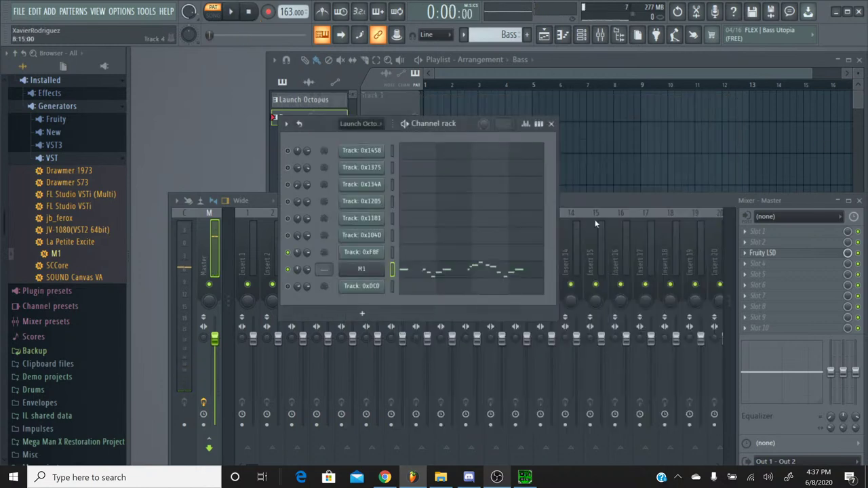
# Rename the M1 channel to Bass
pyautogui.rightClick(350, 271)
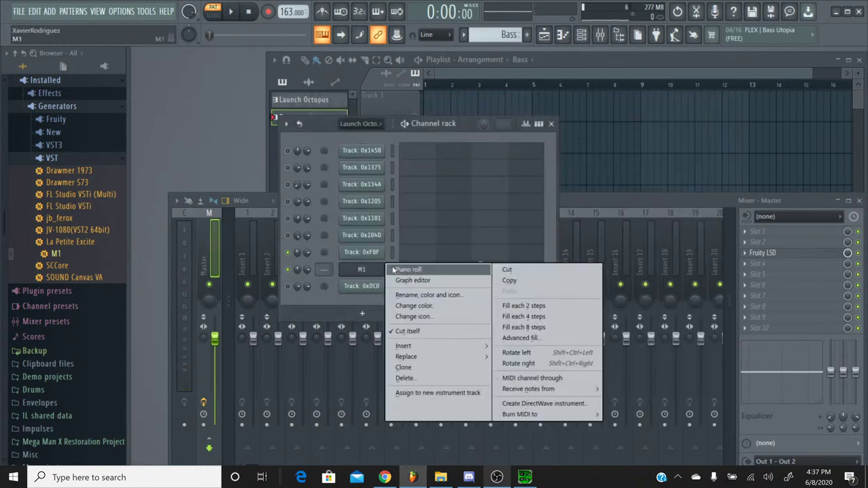
pyautogui.click(426, 296)
pyautogui.write('Bass')
pyautogui.press('Return')
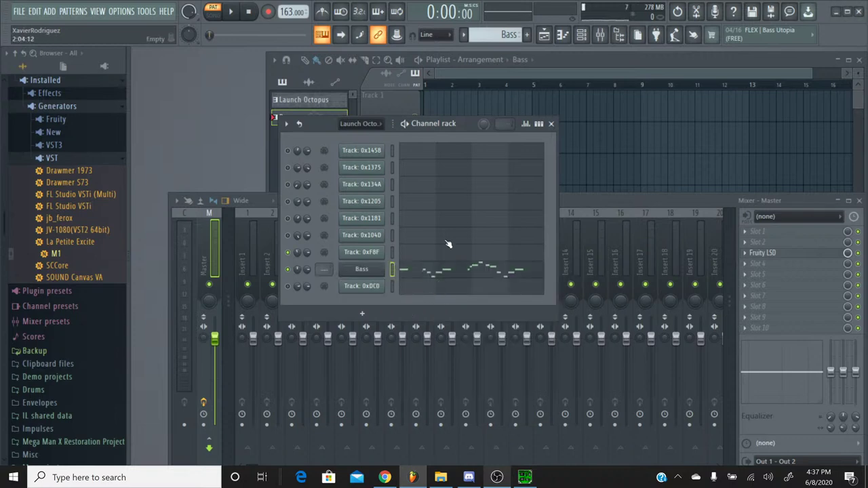
# Route the Bass channel to mixer insert 1 and load Fruity Delay 3 in the insert's second effect slot
pyautogui.click(564, 209)
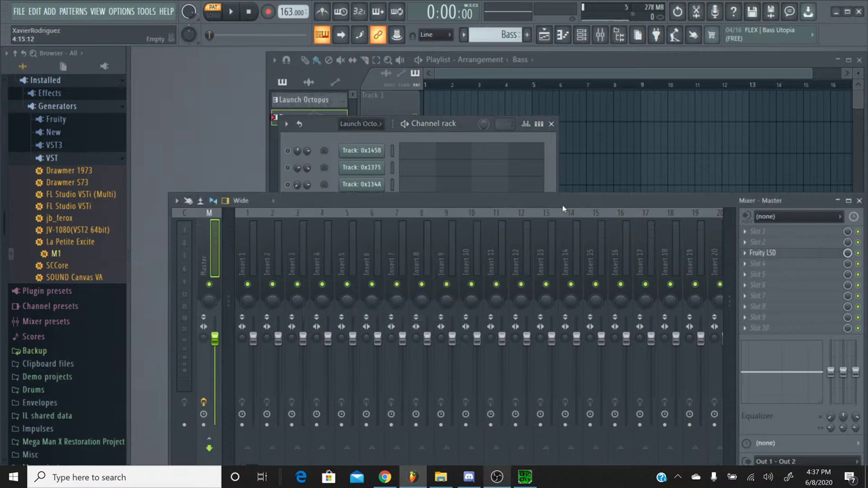
pyautogui.click(245, 220)
pyautogui.hotkey('ctrl', 'l')
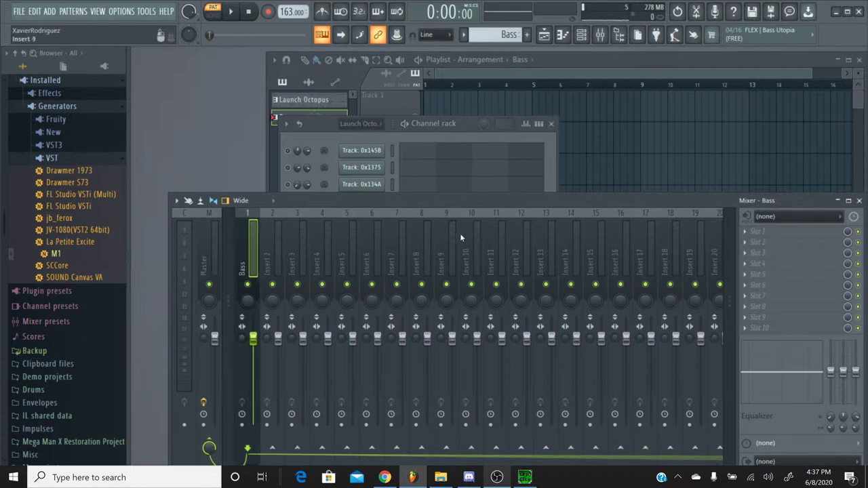
pyautogui.click(770, 243)
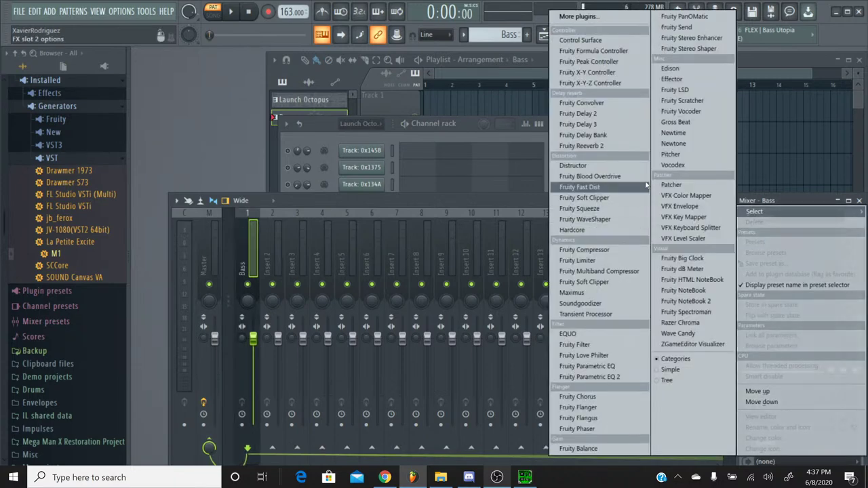
pyautogui.click(644, 134)
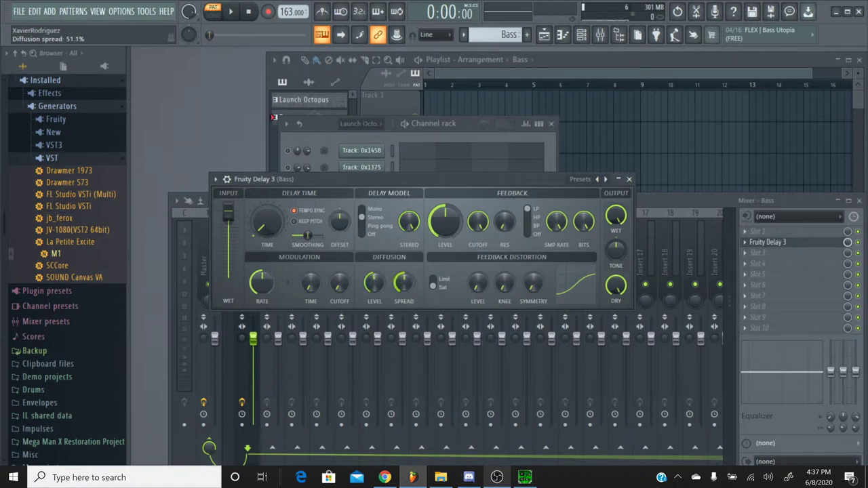
# Adjust the Fruity Delay 3 time on the Bass insert between repeated test plays of the Bass pattern
pyautogui.click(231, 12)
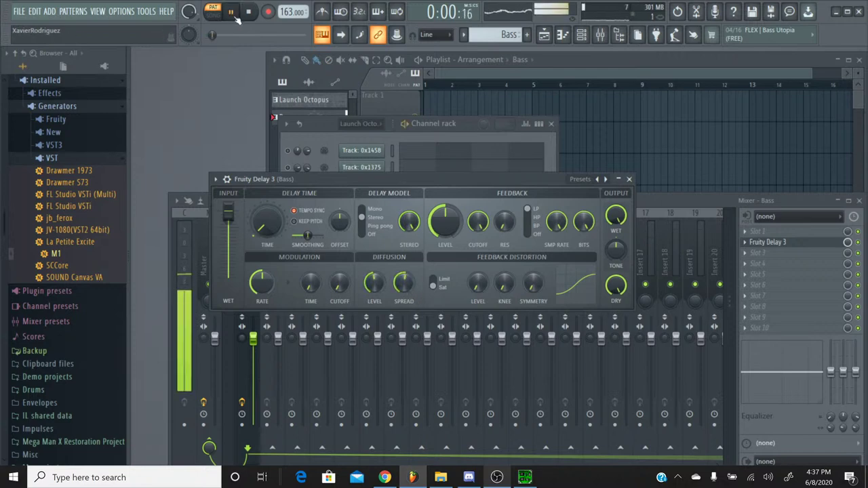
pyautogui.click(246, 13)
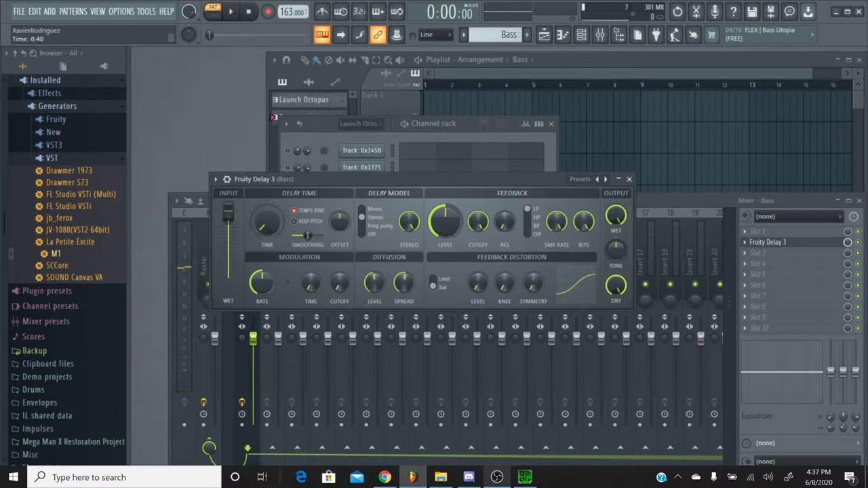
pyautogui.click(231, 11)
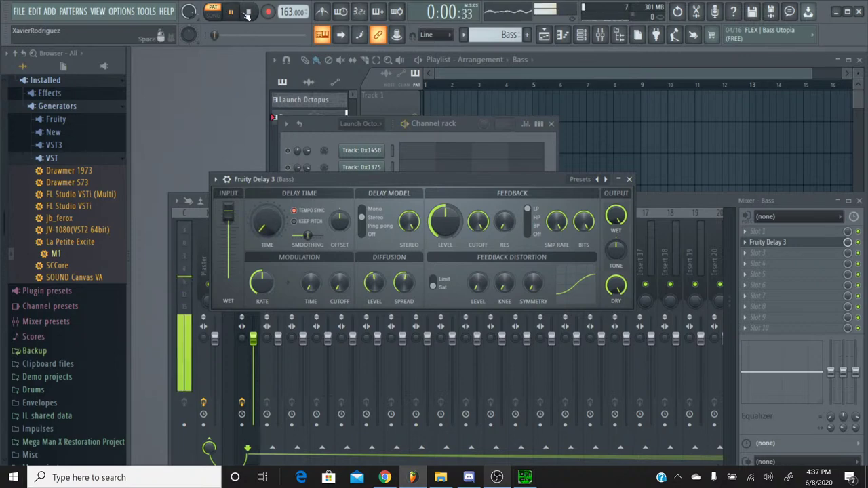
pyautogui.click(249, 12)
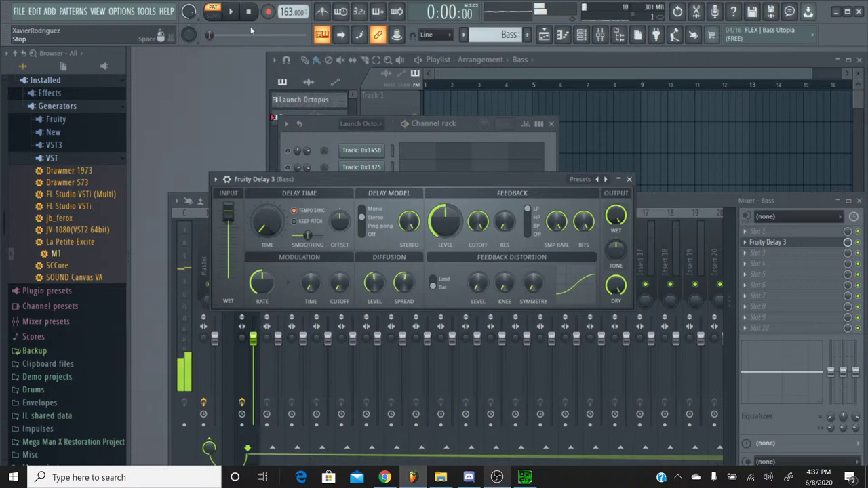
pyautogui.click(232, 12)
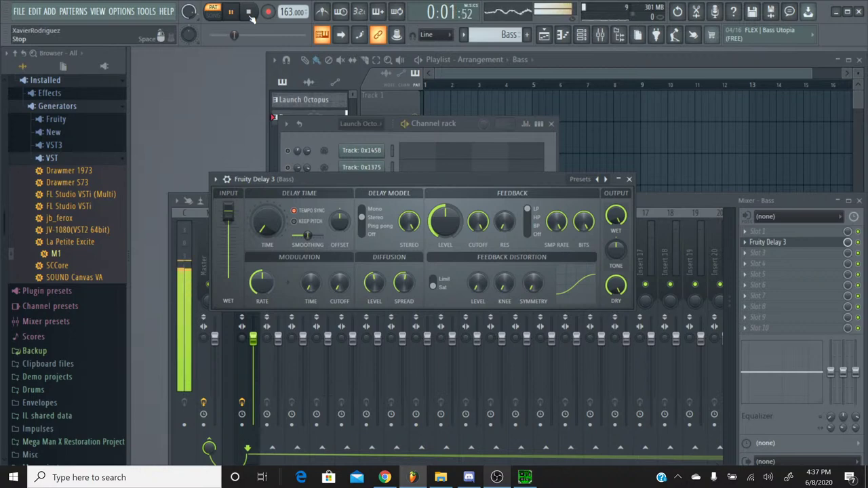
pyautogui.click(249, 12)
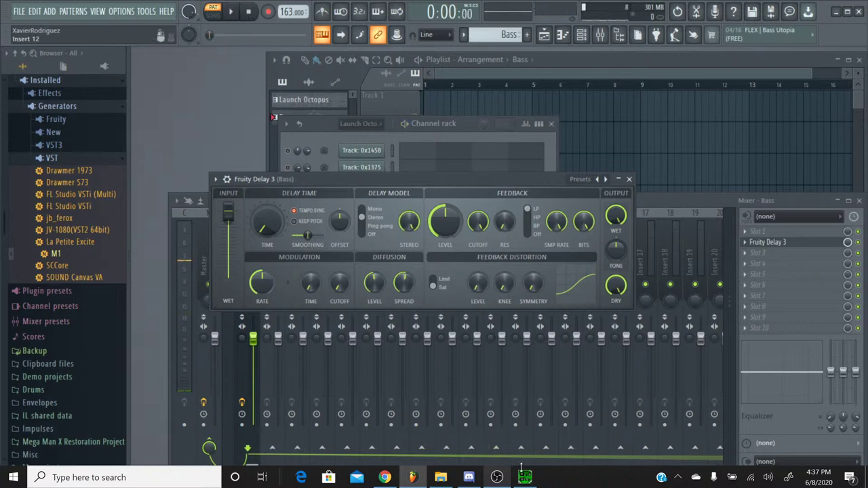
# Switch to SPCTool, play 13 Launch Octopus.spc to hear the original bass, and stop it
pyautogui.click(524, 477)
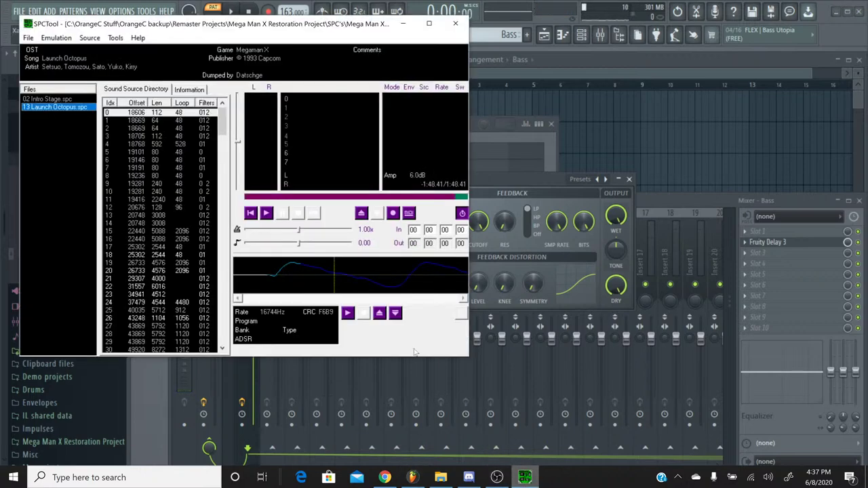
pyautogui.click(266, 213)
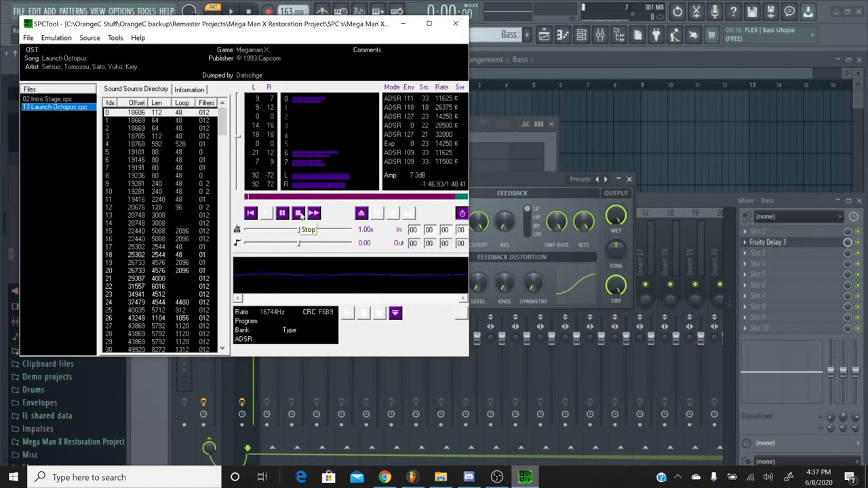
pyautogui.click(301, 213)
# Switch back to FL Studio and lower the Fruity Delay 3 feedback level on the Bass insert between test plays of the pattern
pyautogui.hotkey('alt', 'Tab')
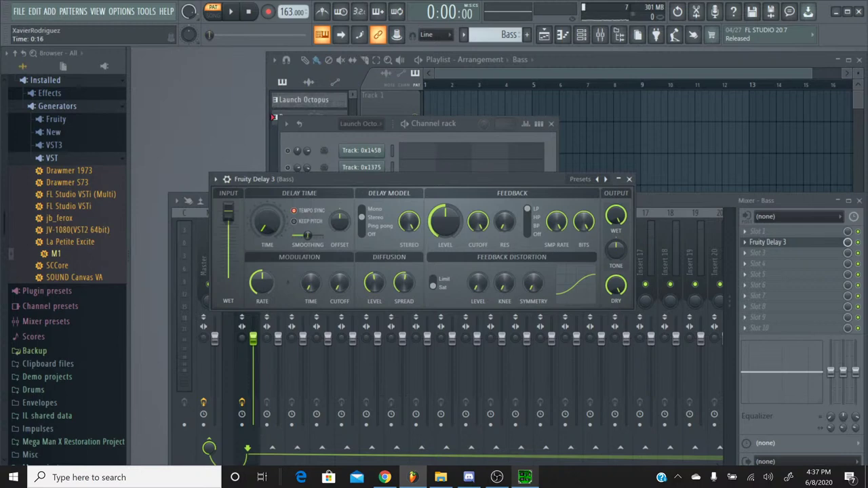
pyautogui.click(230, 12)
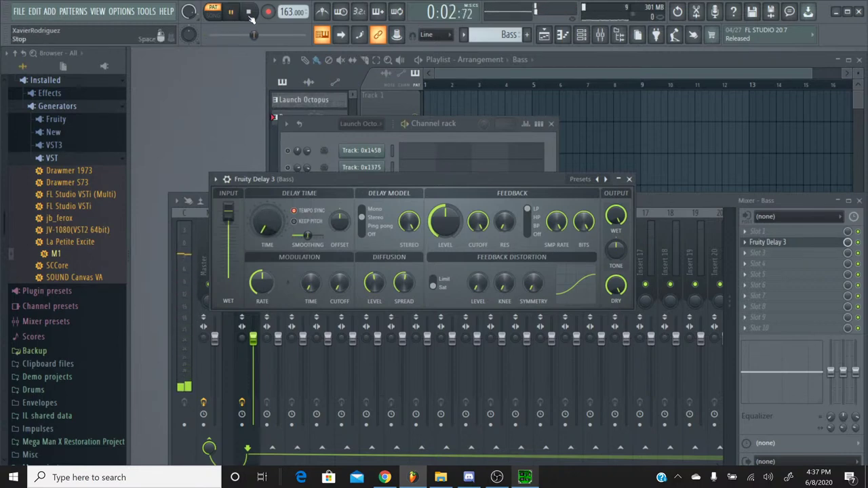
pyautogui.click(249, 12)
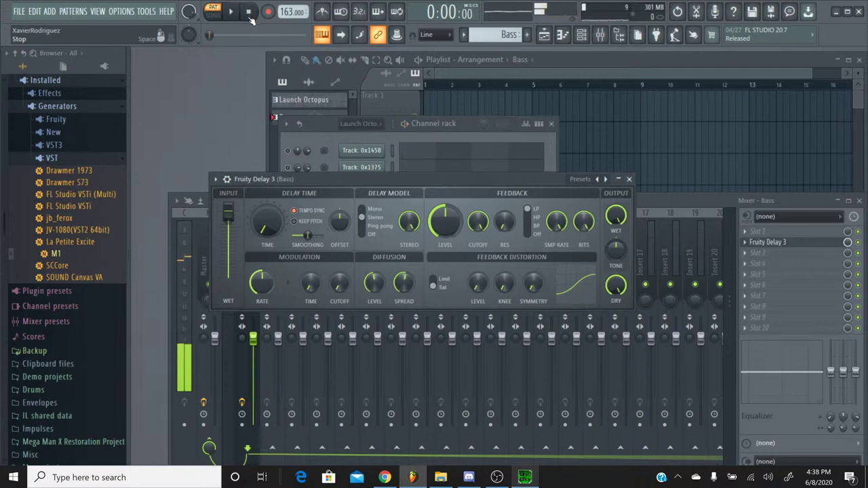
pyautogui.moveTo(259, 207); pyautogui.dragTo(259, 210)
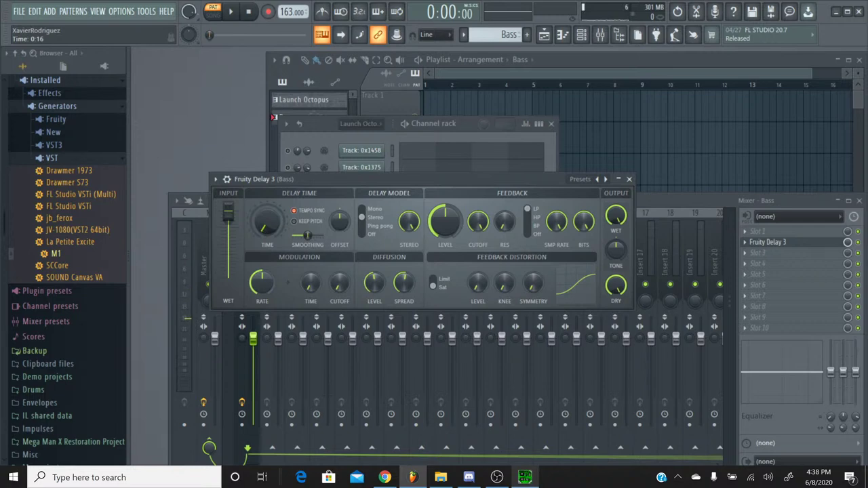
pyautogui.moveTo(445, 220); pyautogui.dragTo(446, 230)
pyautogui.click(231, 11)
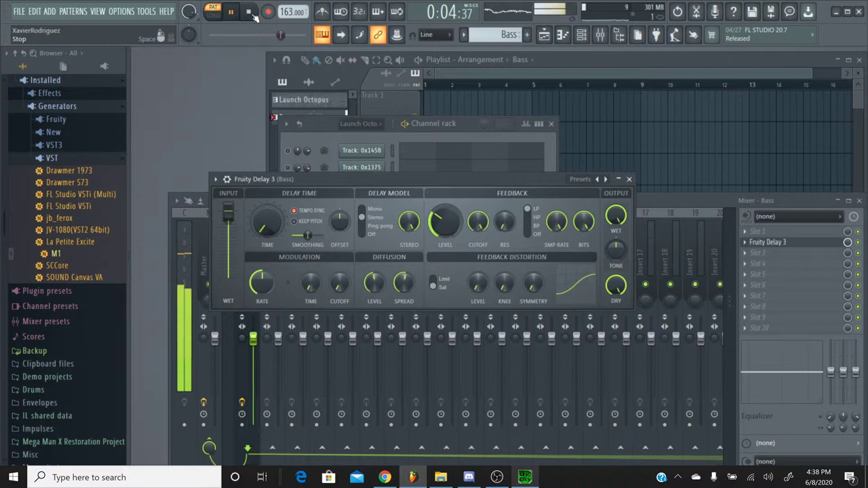
pyautogui.click(250, 13)
pyautogui.press('space')
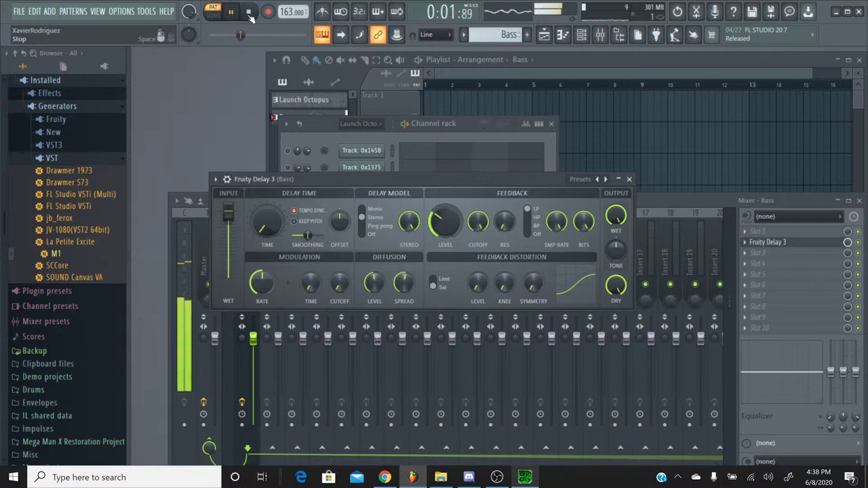
pyautogui.moveTo(445, 222); pyautogui.dragTo(445, 234)
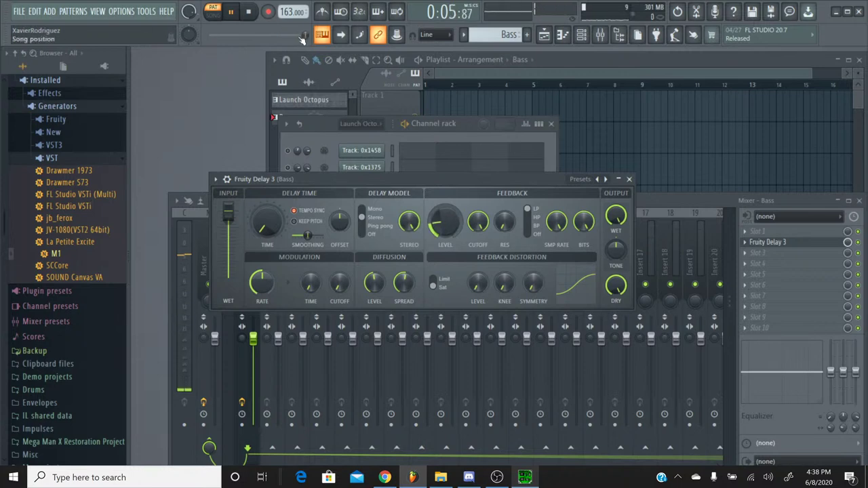
# Lower the delay's wet output and time offset, enable Keep Pitch, and test the settings with the Bass pattern
pyautogui.moveTo(616, 216); pyautogui.dragTo(616, 226)
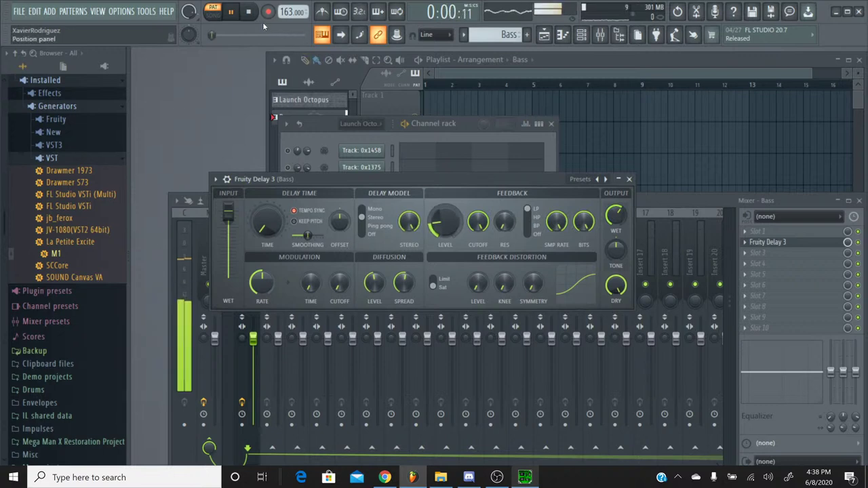
pyautogui.click(251, 14)
pyautogui.click(313, 133)
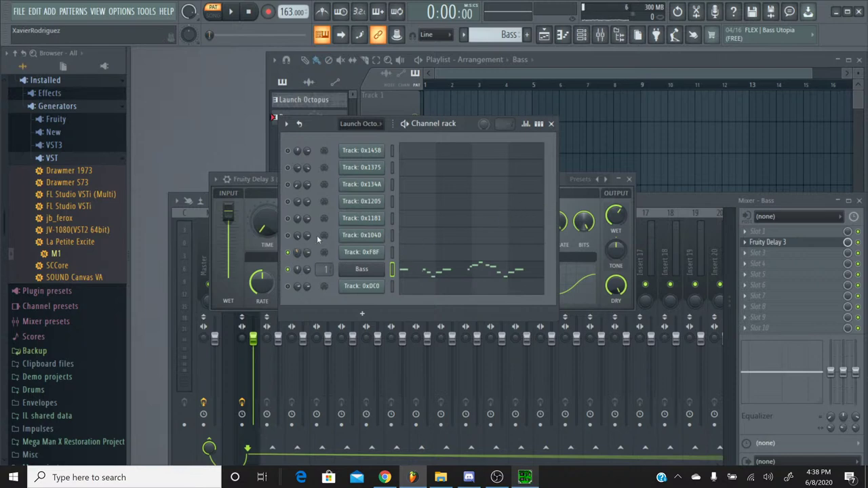
pyautogui.click(586, 202)
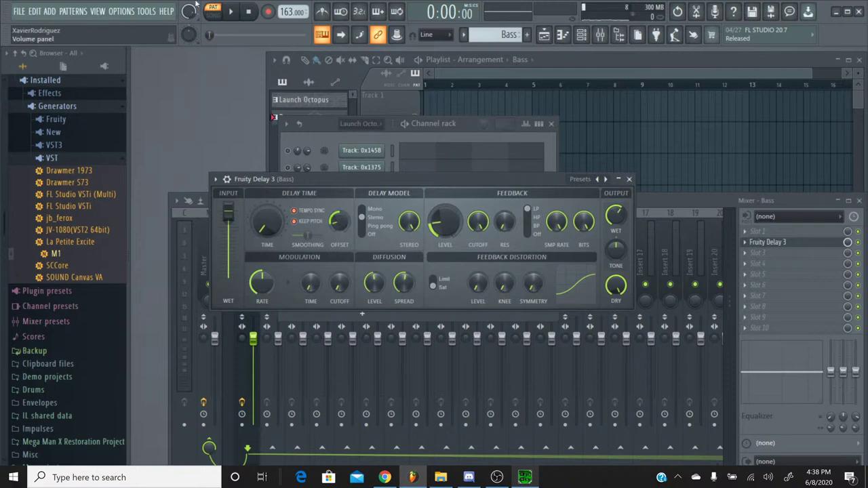
pyautogui.click(231, 13)
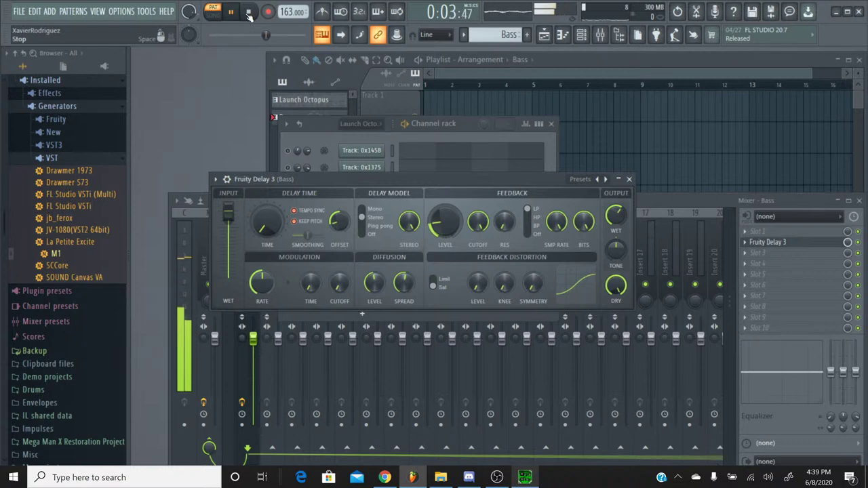
pyautogui.click(250, 14)
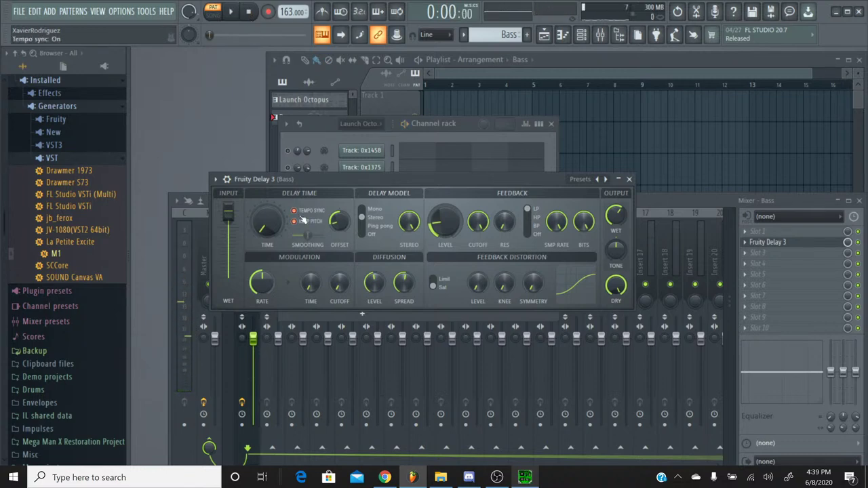
# Draw a constant low level across bars 1 to 4 in the delay Time events, test it, and close the event editor and plugin
pyautogui.rightClick(269, 228)
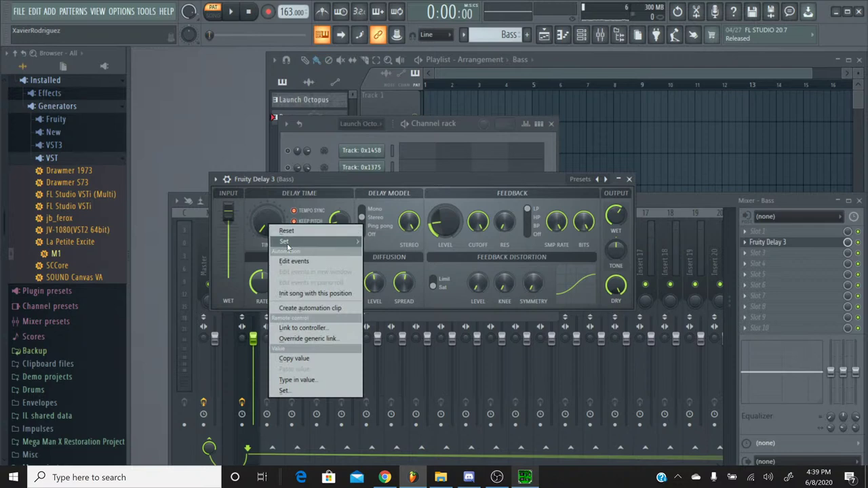
pyautogui.click(293, 262)
pyautogui.click(231, 12)
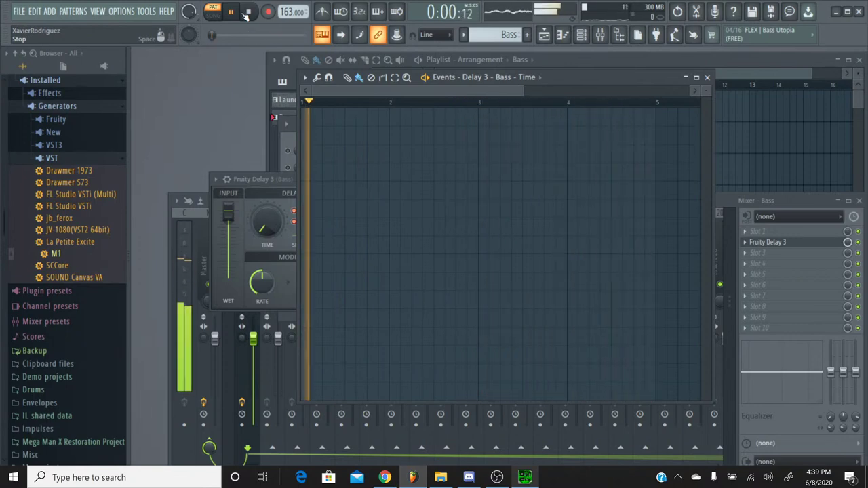
pyautogui.click(247, 14)
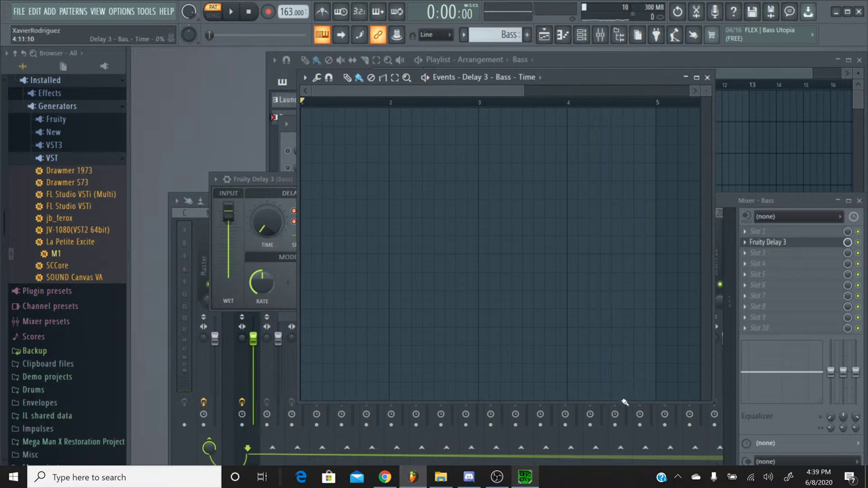
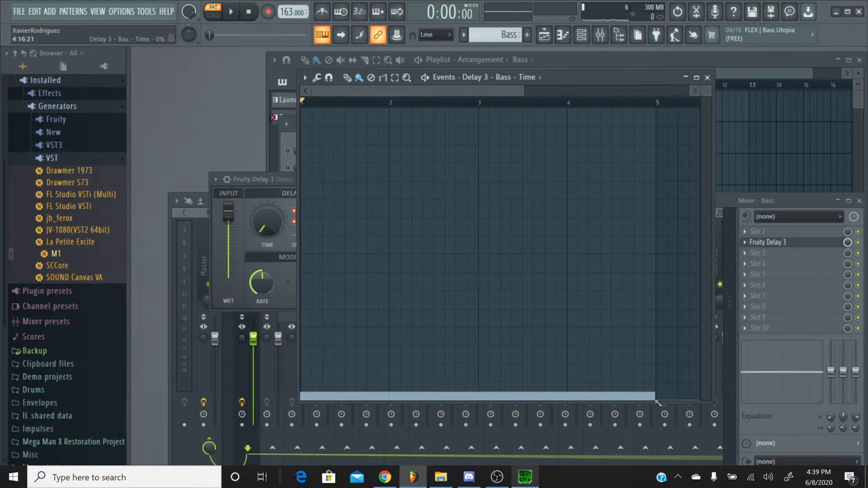
pyautogui.click(230, 11)
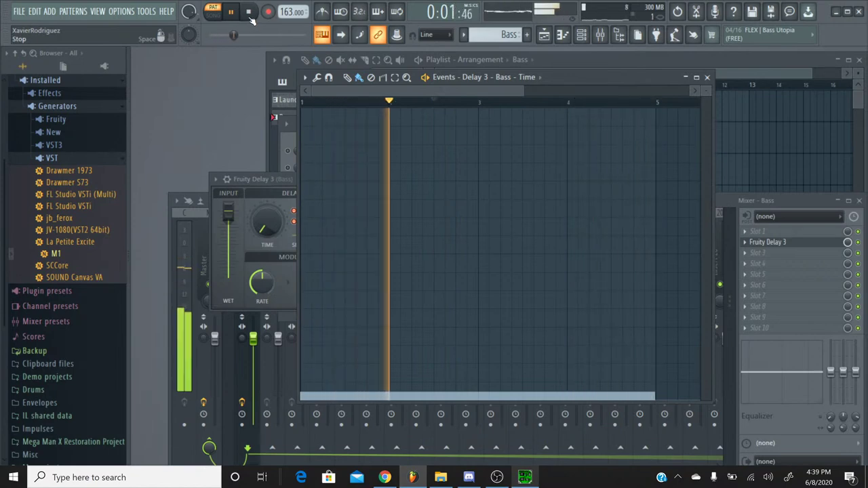
pyautogui.click(249, 12)
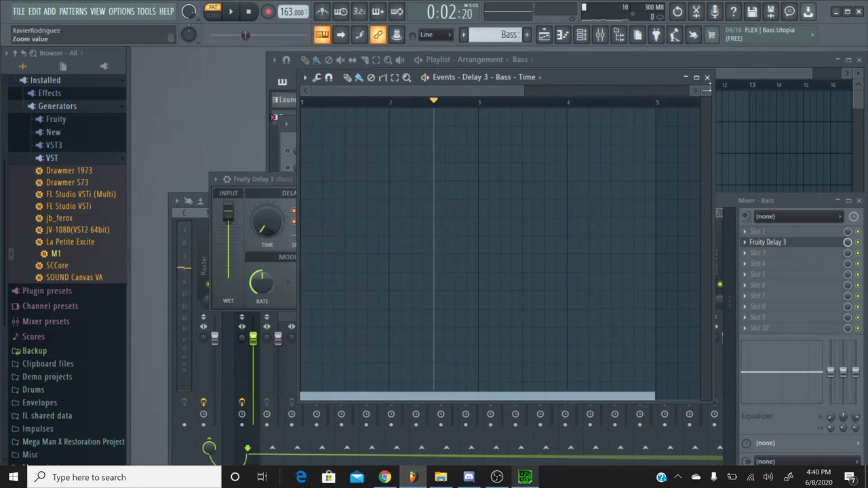
pyautogui.click(708, 78)
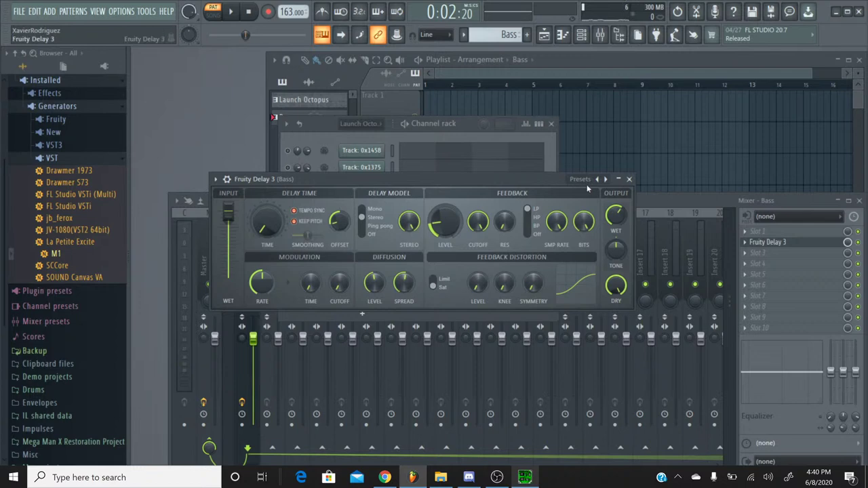
pyautogui.click(629, 179)
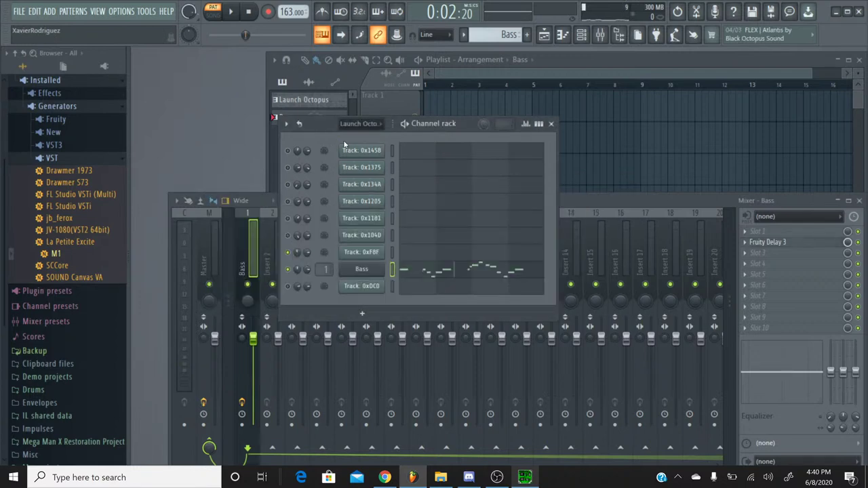
# Open the Track: 0xF8F piano roll in the Launch Octopus pattern and audition its bass notes
pyautogui.click(463, 35)
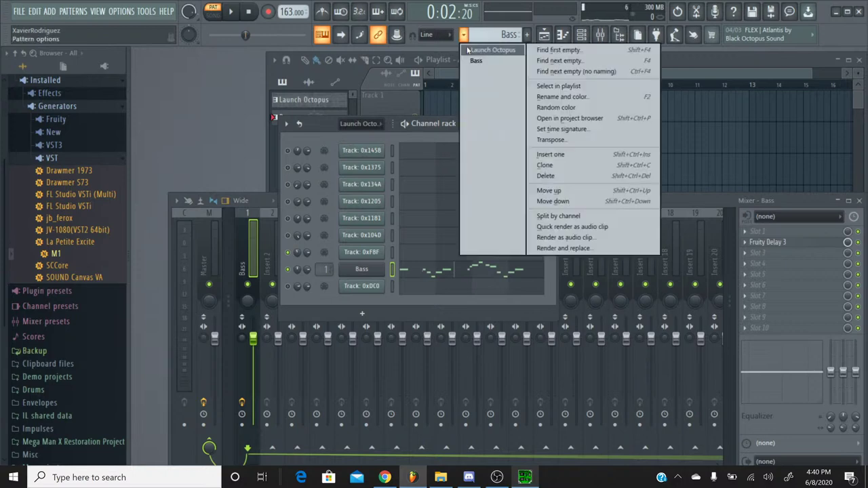
pyautogui.click(467, 51)
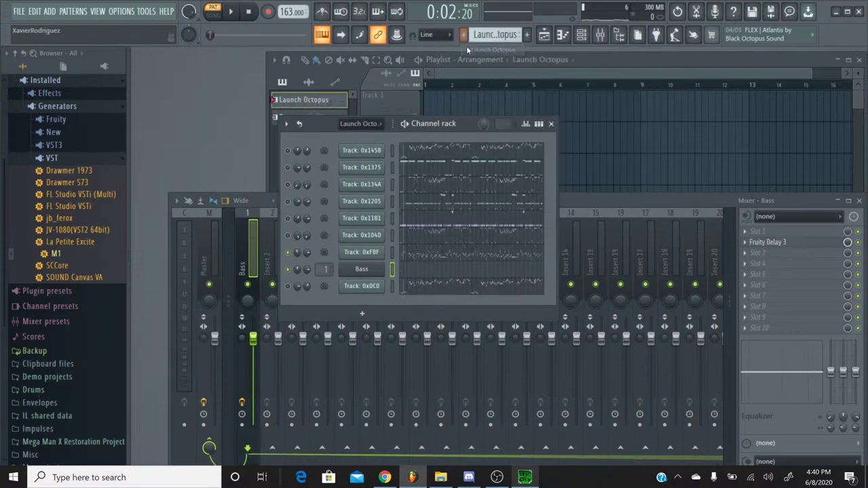
pyautogui.click(423, 257)
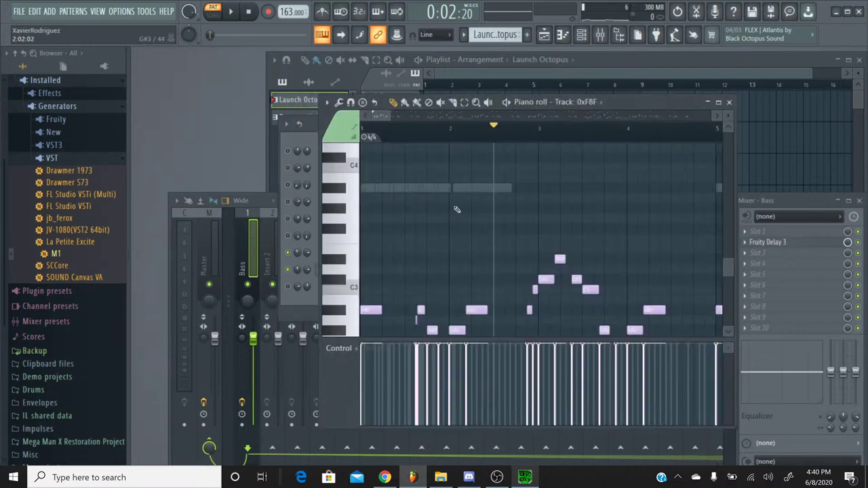
pyautogui.scroll(-5, 419, 136)
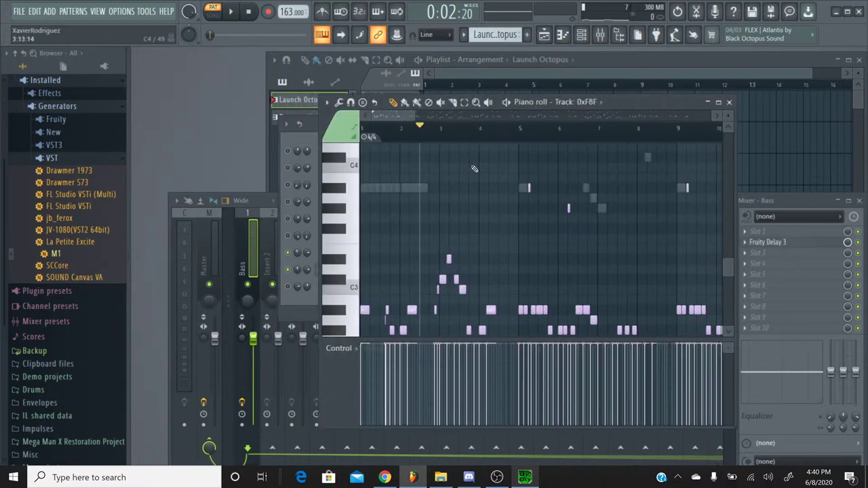
pyautogui.scroll(-2, 490, 176)
pyautogui.scroll(-2, 490, 175)
pyautogui.press('space')
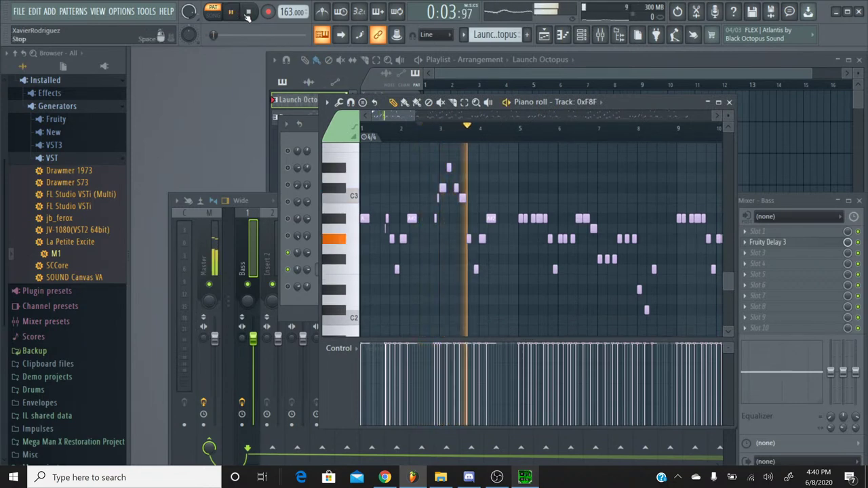
pyautogui.click(248, 13)
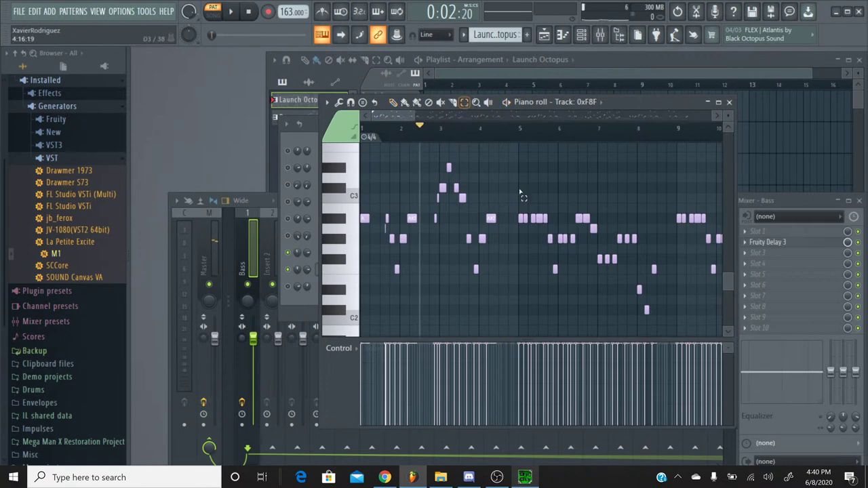
# Select and copy all Track: 0xF8F notes from bar 5 onward, and close its piano roll
pyautogui.scroll(-2, 515, 253)
pyautogui.moveTo(517, 311); pyautogui.dragTo(378, 130)
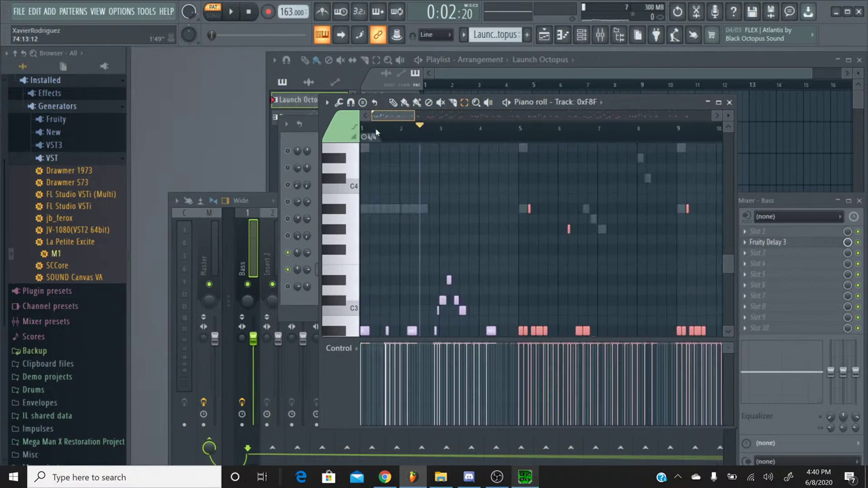
pyautogui.scroll(-5, 480, 197)
pyautogui.hscroll(6, 401, 119)
pyautogui.scroll(1, 465, 198)
pyautogui.scroll(3, 466, 198)
pyautogui.hscroll(-4, 422, 122)
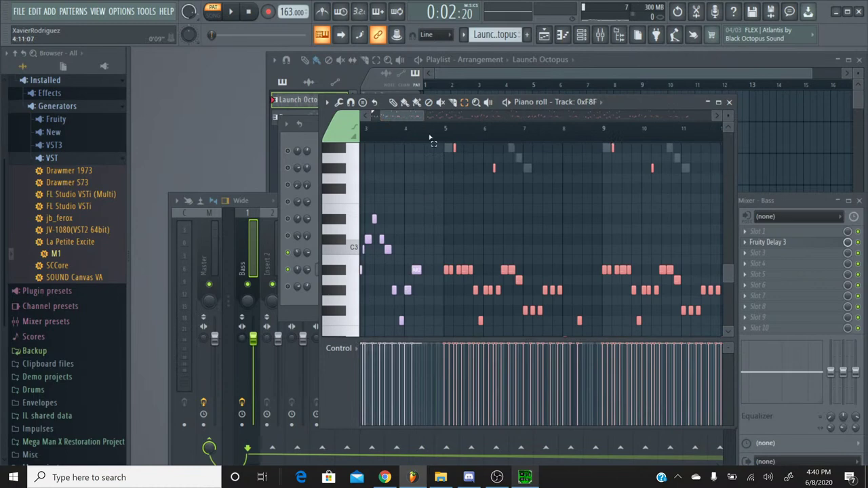
pyautogui.click(733, 102)
# Paste the copied notes at bar 5 in the Bass channel's piano roll of the Bass pattern
pyautogui.click(464, 35)
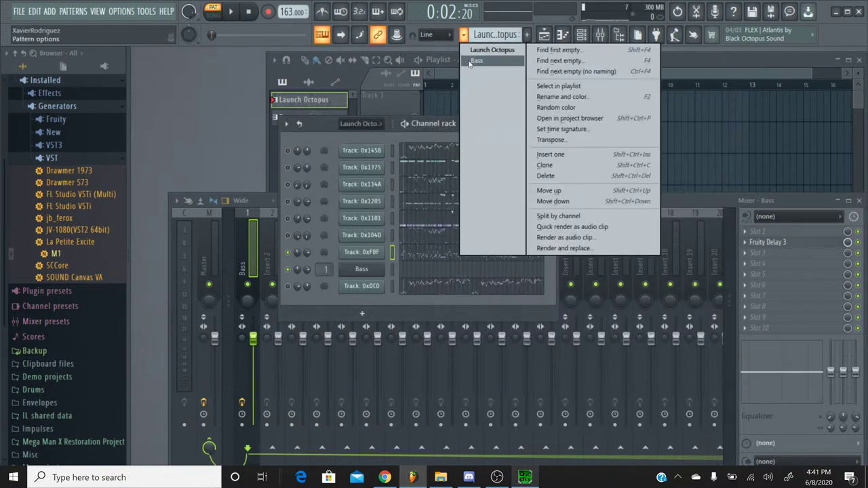
pyautogui.click(476, 61)
pyautogui.click(465, 272)
pyautogui.moveTo(408, 120); pyautogui.dragTo(432, 129)
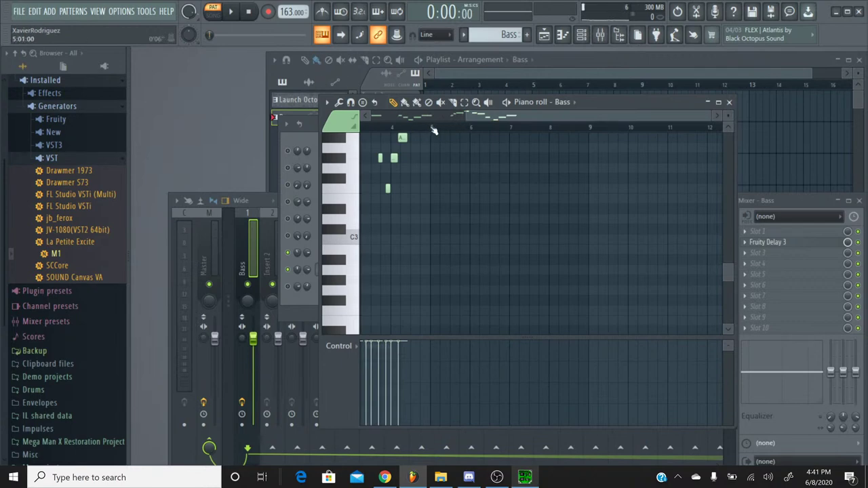
pyautogui.hotkey('ctrl', 'v')
# Transpose the pasted bass notes up one octave and deselect them
pyautogui.moveTo(389, 253); pyautogui.dragTo(448, 264)
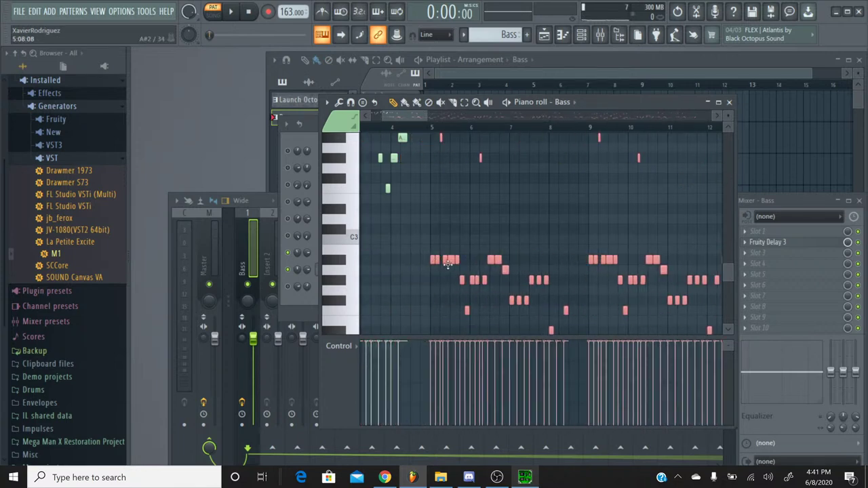
pyautogui.hotkey('ctrl', 'Up')
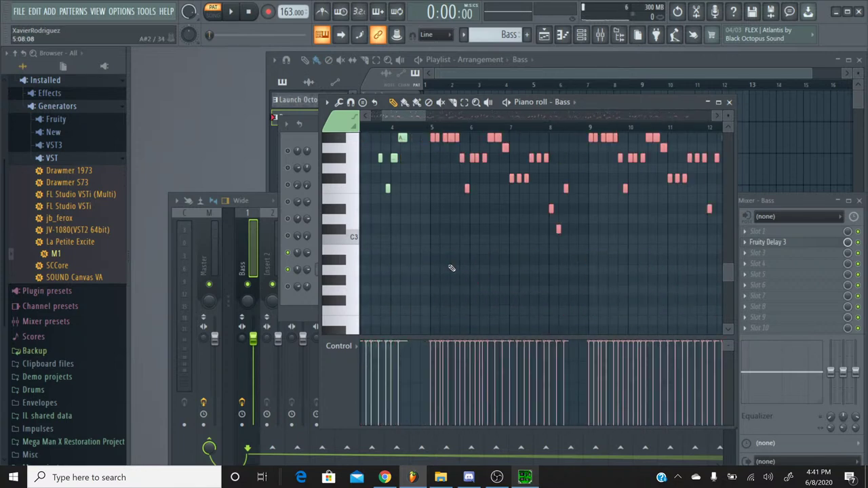
pyautogui.click(452, 268)
# Audition the pasted bass notes in the Bass piano roll, starting playback just before bar 4
pyautogui.click(380, 125)
pyautogui.click(231, 11)
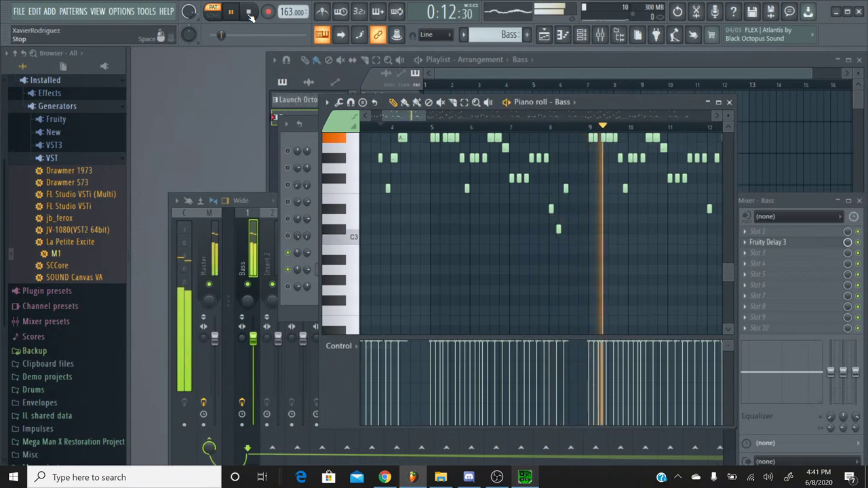
pyautogui.click(249, 12)
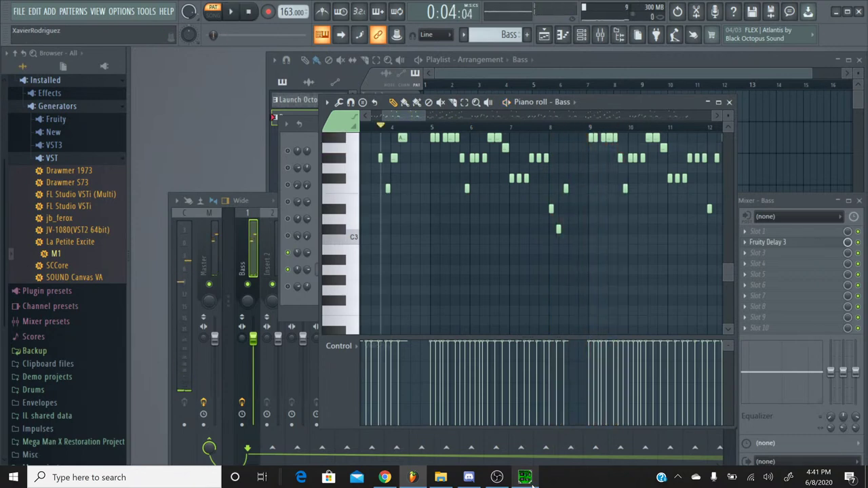
# Switch to SPCTool, play 13 Launch Octopus.spc as a reference for the bass, and return to FL Studio
pyautogui.hotkey('alt', 'Tab')
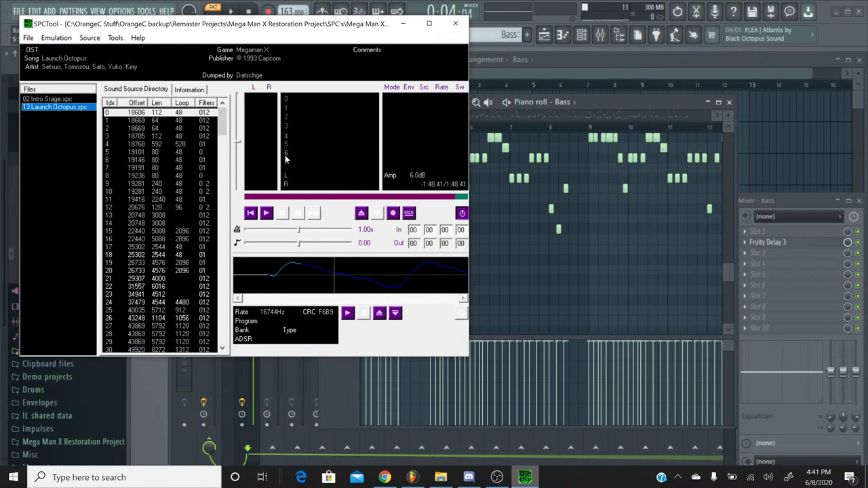
pyautogui.click(268, 212)
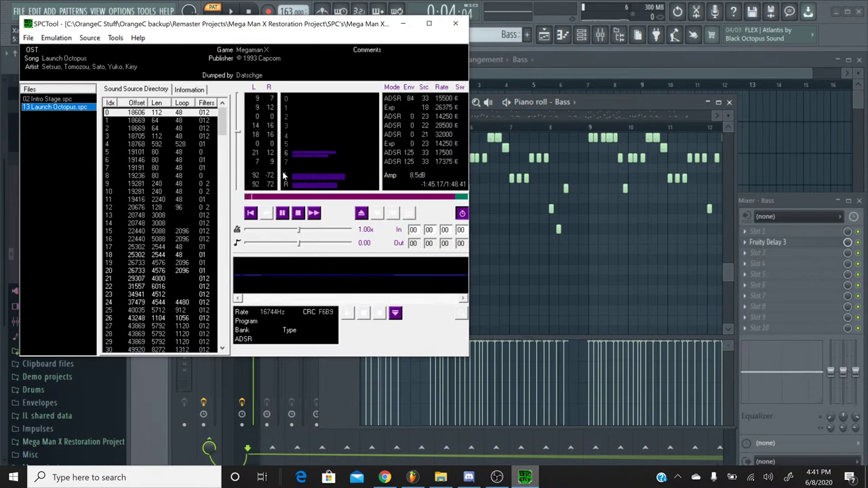
pyautogui.click(299, 214)
pyautogui.click(403, 24)
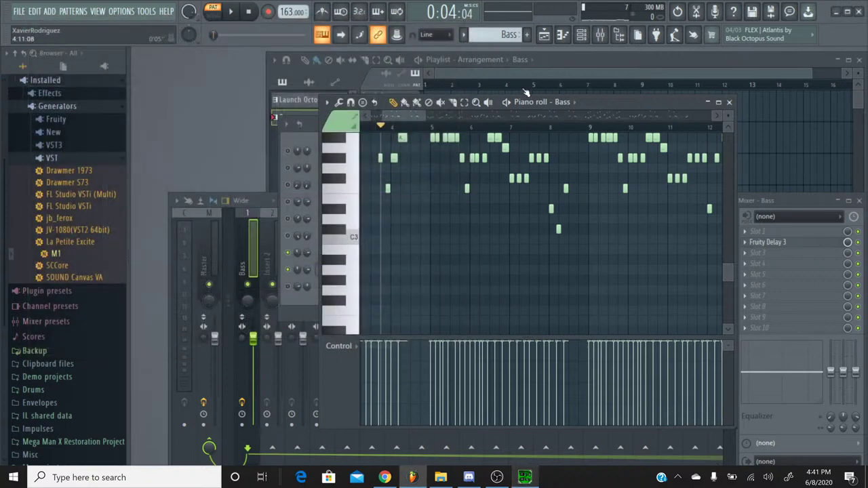
# Close the Bass piano roll and open the Bass channel's M1 instrument
pyautogui.click(730, 103)
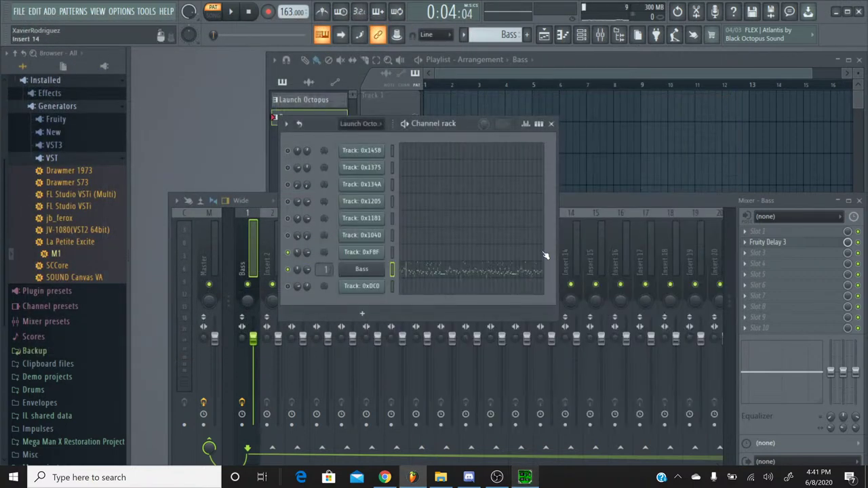
pyautogui.click(371, 274)
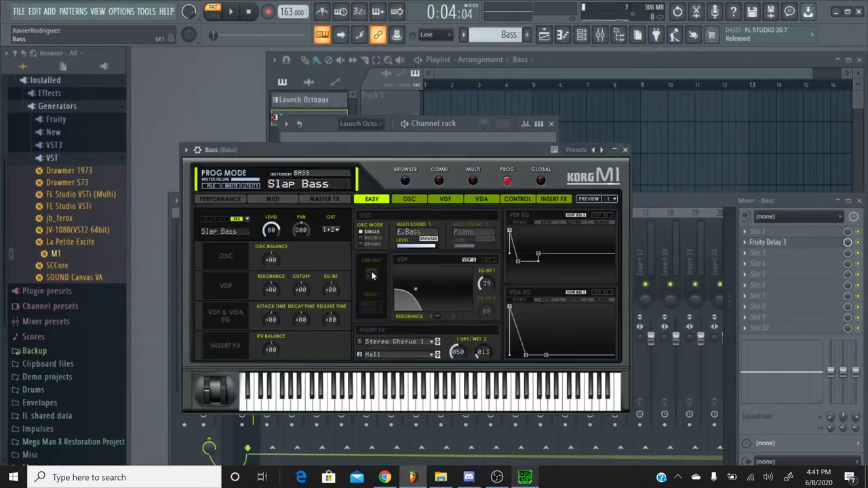
# Try Cross Flanger as the M1's first insert effect and raise the Hall effect's wet level to 26 during playback
pyautogui.click(415, 344)
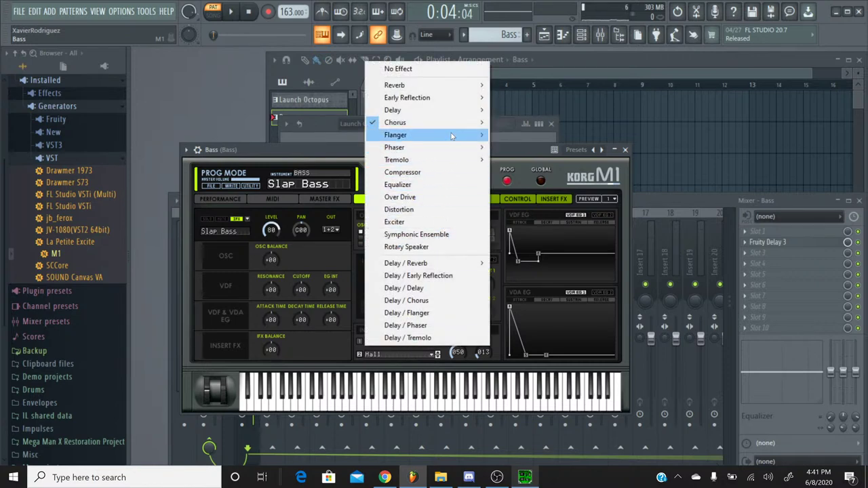
pyautogui.moveTo(453, 136)
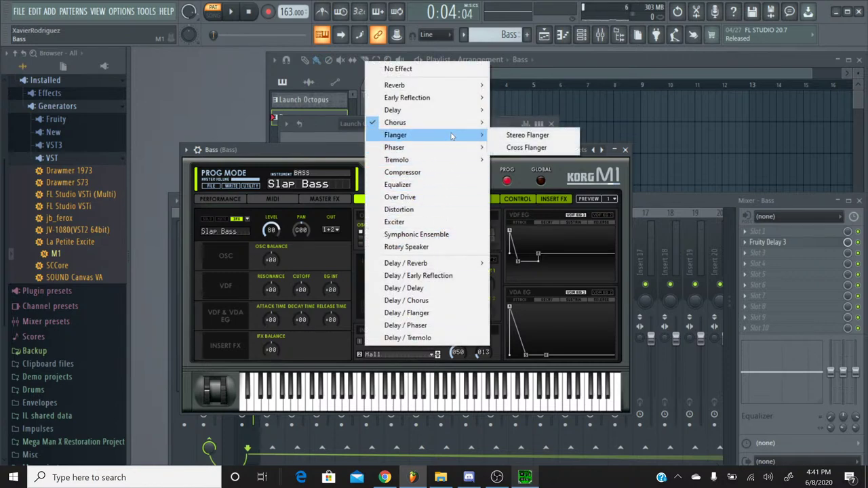
pyautogui.click(526, 148)
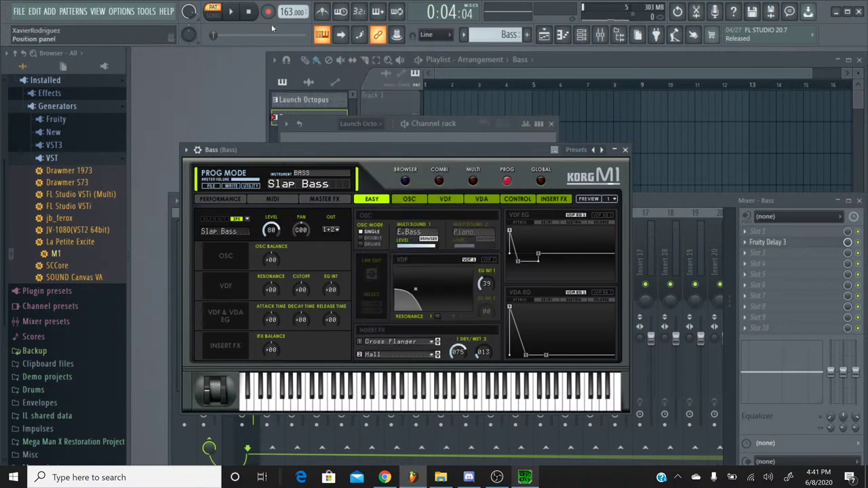
pyautogui.click(233, 12)
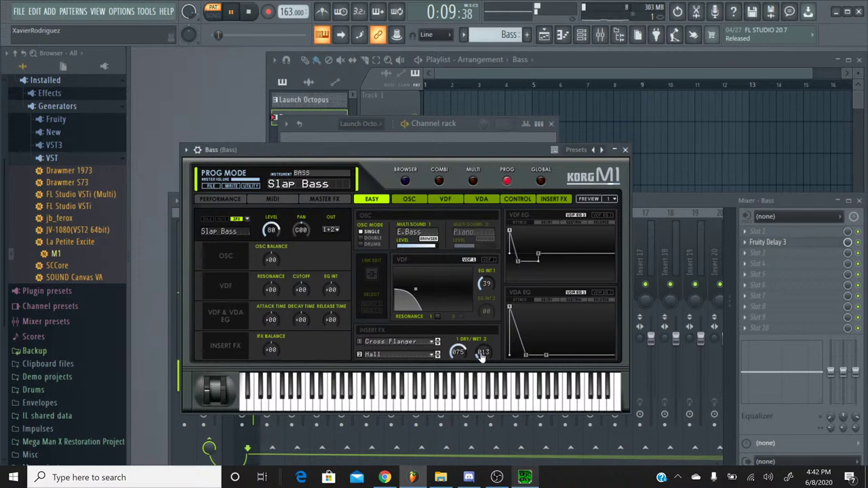
pyautogui.scroll(5, 481, 353)
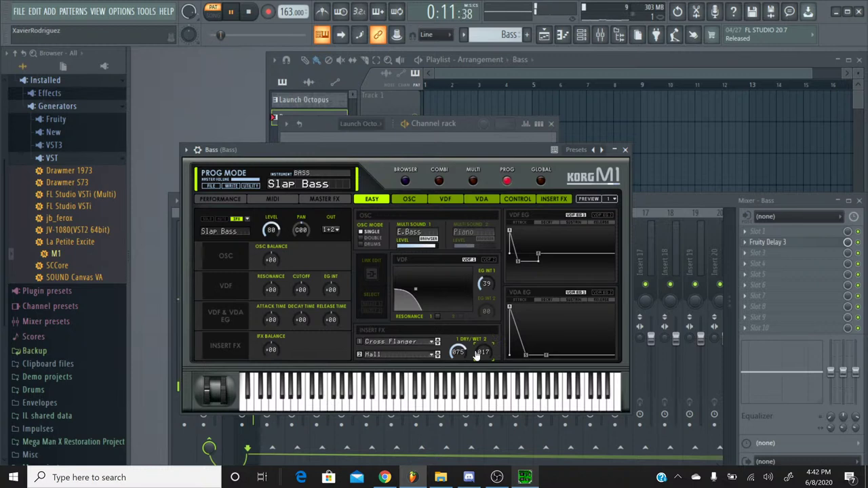
# Try Stereo Flanger as the M1's first insert effect with the second effect, Hall, set to DRY
pyautogui.click(420, 342)
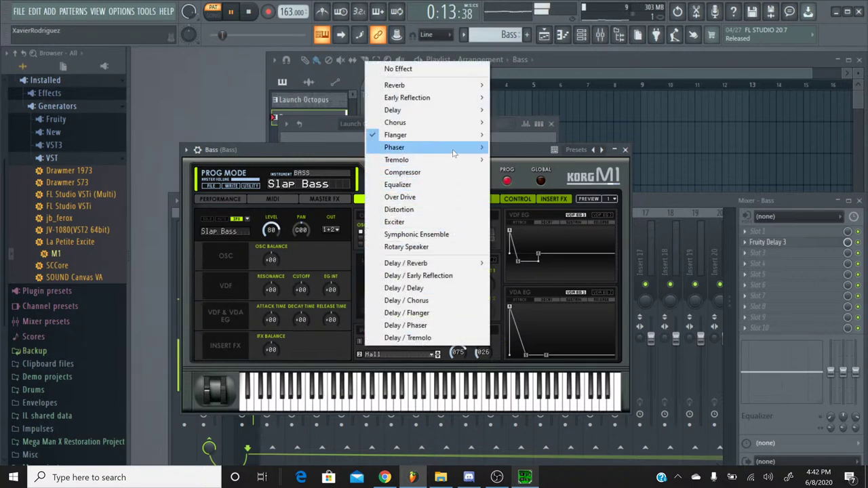
pyautogui.moveTo(454, 154)
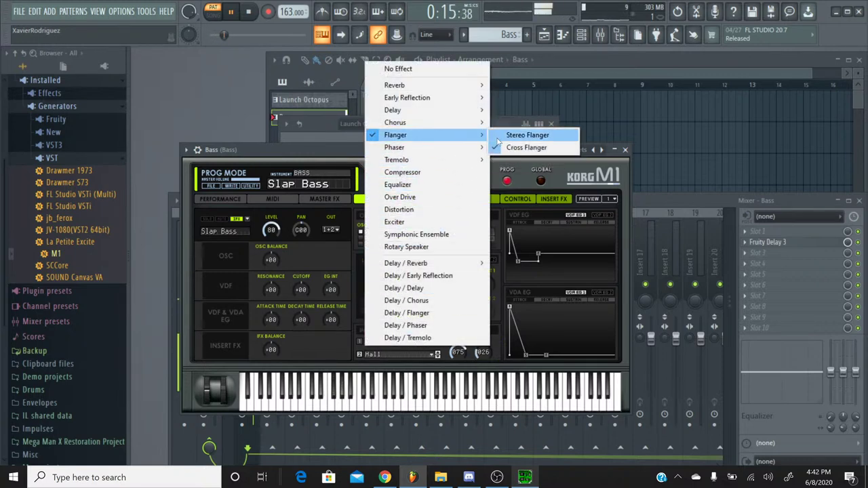
pyautogui.click(526, 135)
pyautogui.moveTo(482, 350)
pyautogui.mouseDown()
pyautogui.moveTo(482, 330)
pyautogui.moveTo(481, 358)
pyautogui.mouseUp()
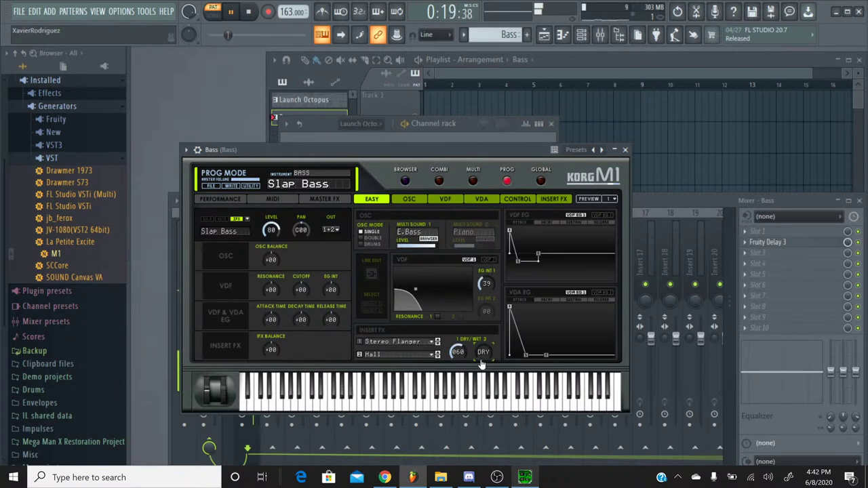
# Try Phaser 1 as the M1's first insert effect, set the Hall effect to DRY, and stop playback
pyautogui.click(422, 344)
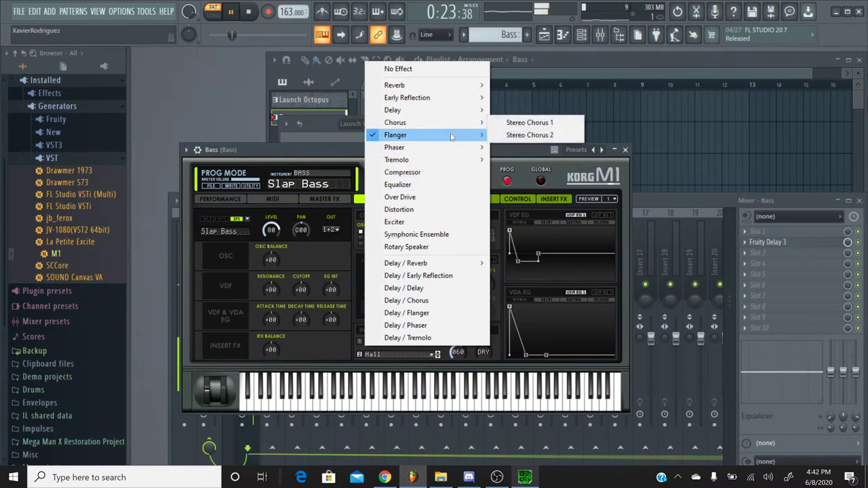
pyautogui.moveTo(452, 149)
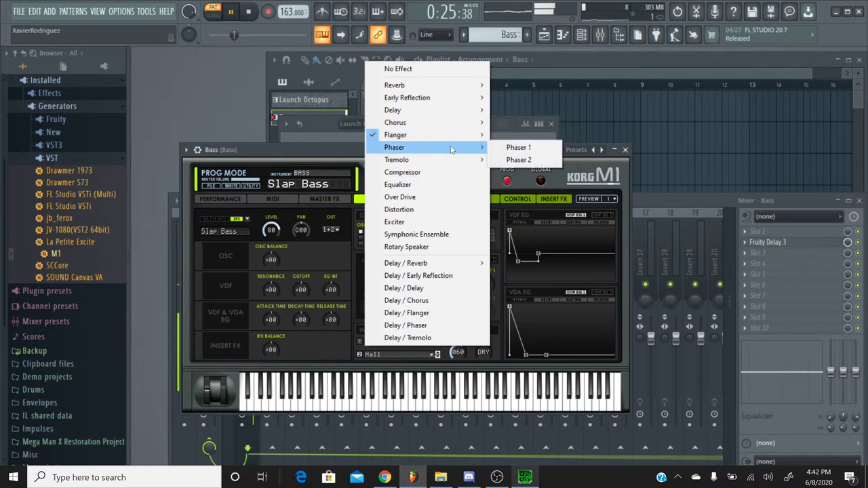
pyautogui.click(519, 147)
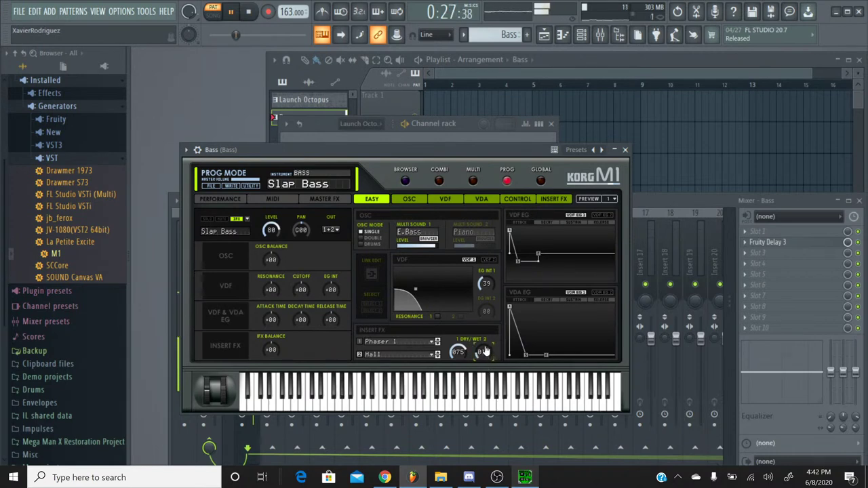
pyautogui.moveTo(484, 351); pyautogui.dragTo(486, 372)
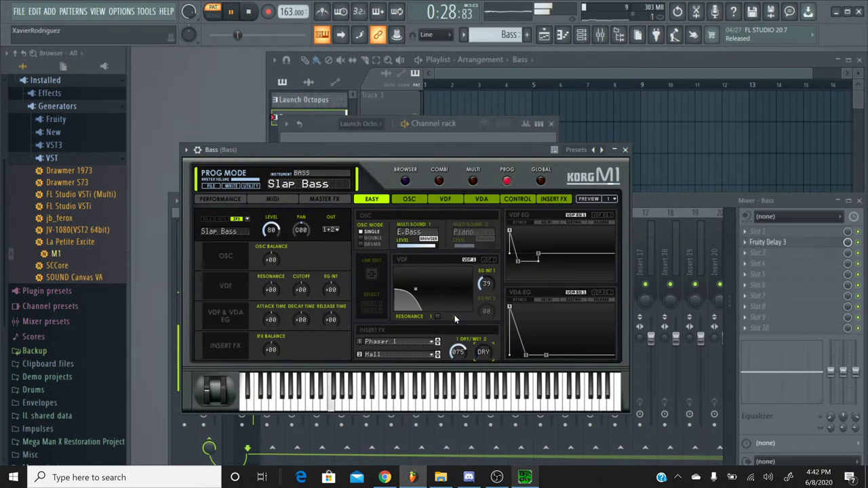
pyautogui.click(248, 11)
pyautogui.click(409, 344)
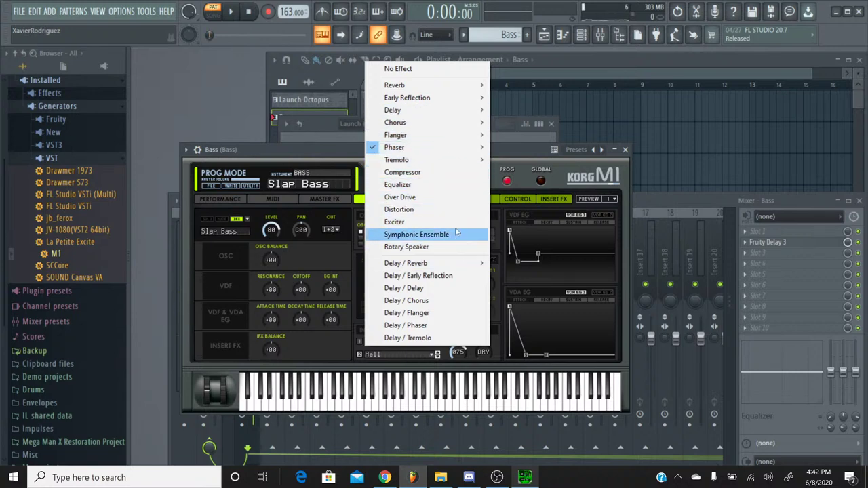
pyautogui.moveTo(450, 129)
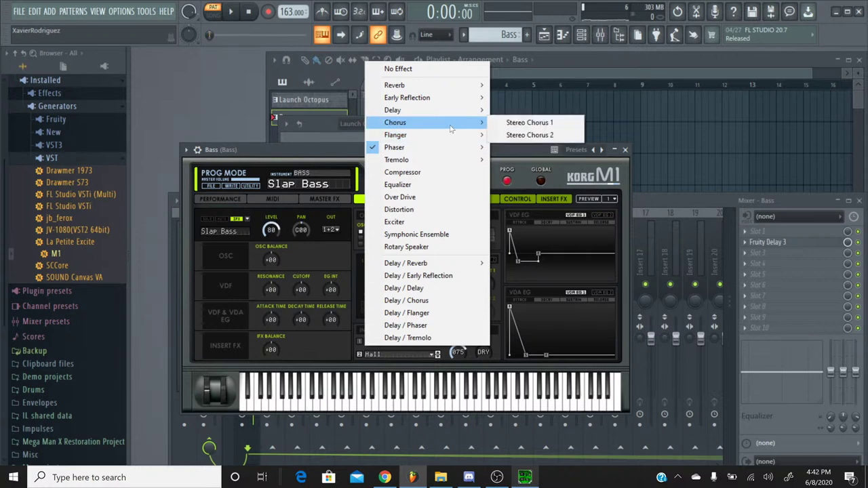
pyautogui.click(340, 156)
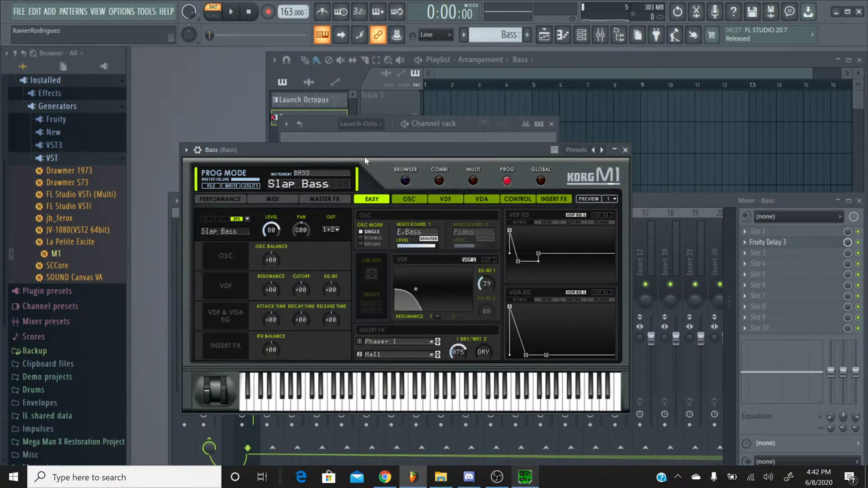
# Set the M1's first insert effect to No Effect, close the instrument, and audition the Bass pattern
pyautogui.click(407, 342)
pyautogui.click(397, 68)
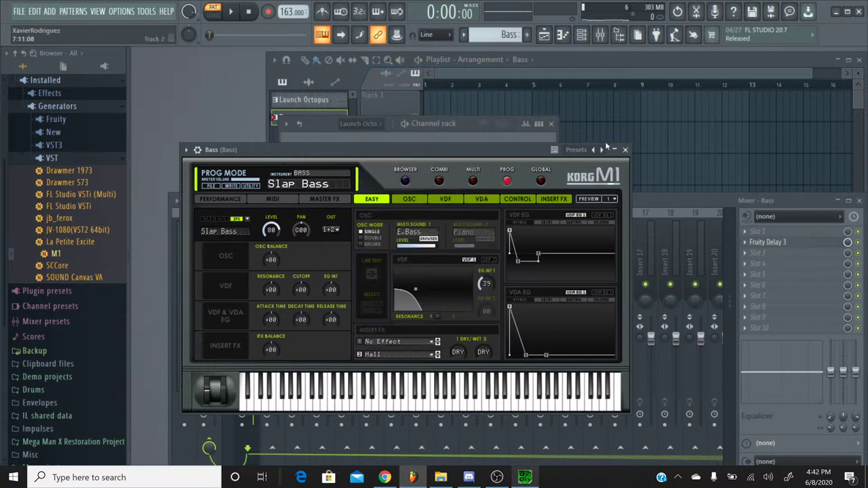
pyautogui.click(624, 149)
pyautogui.click(230, 12)
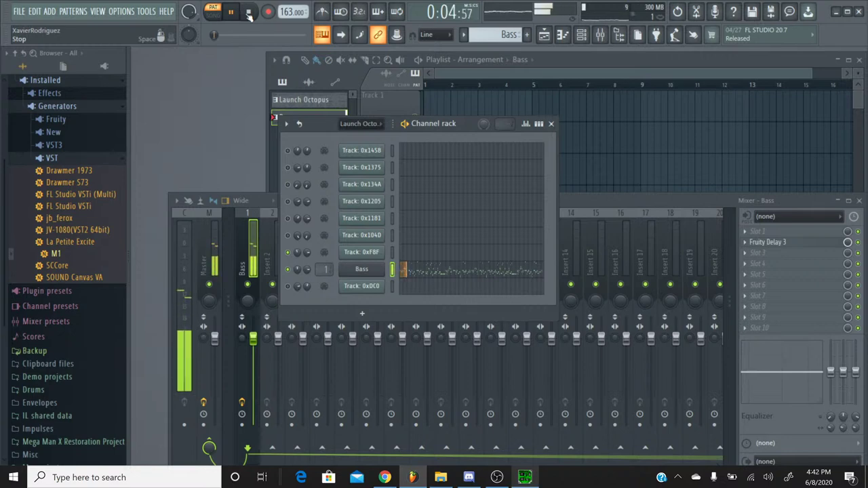
pyautogui.click(249, 12)
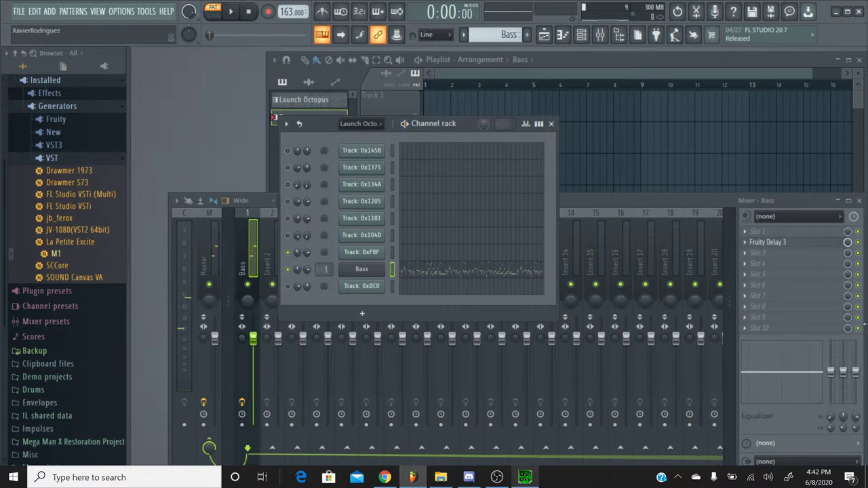
# Add Fruity Chorus to effect slot 3 of the Bass mixer track and audition the Bass pattern with it
pyautogui.click(762, 253)
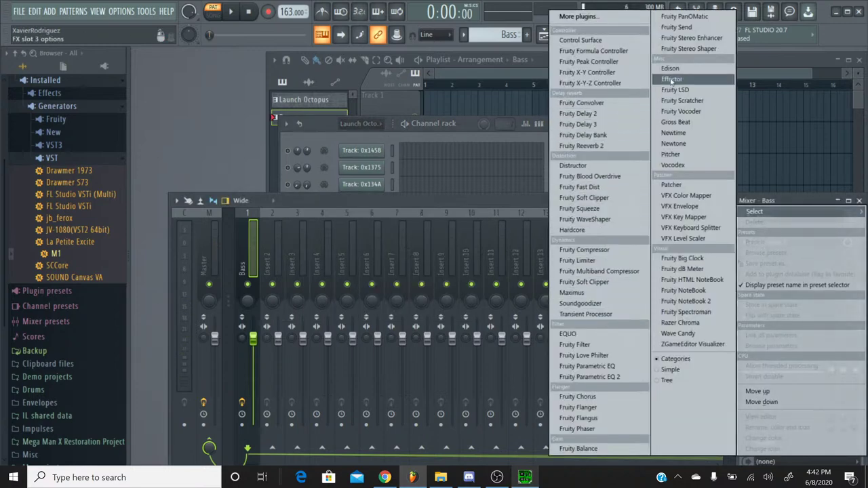
pyautogui.click(586, 400)
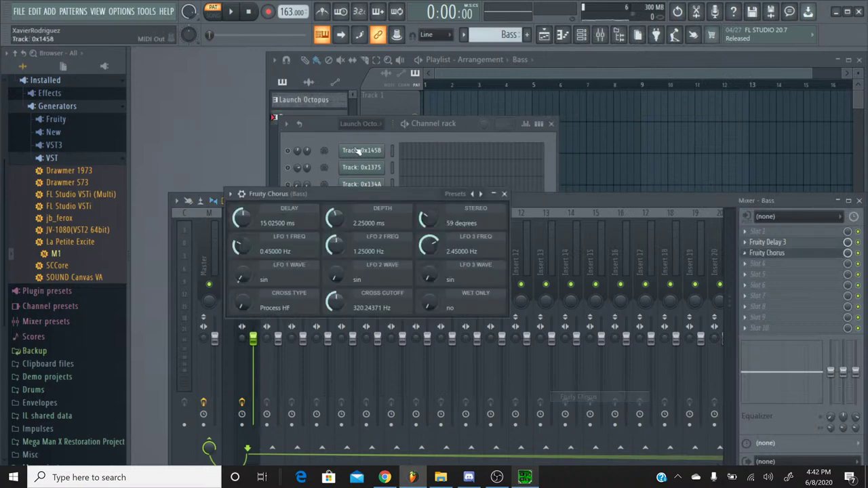
pyautogui.click(231, 11)
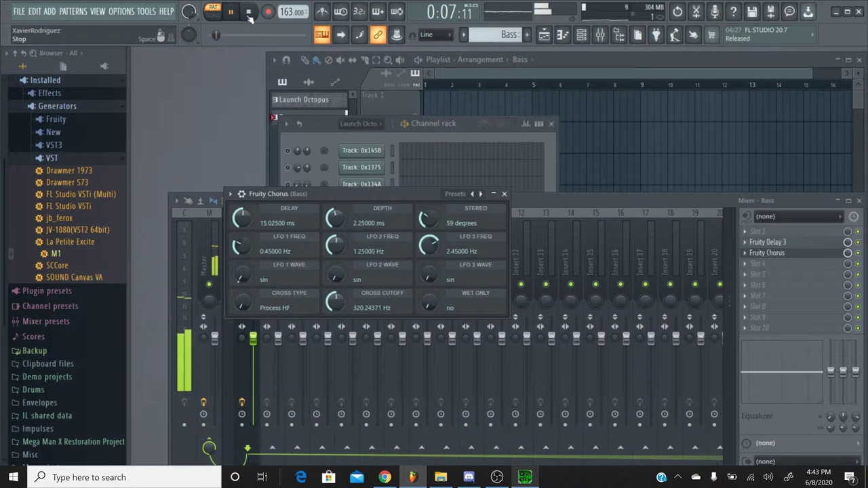
pyautogui.click(249, 13)
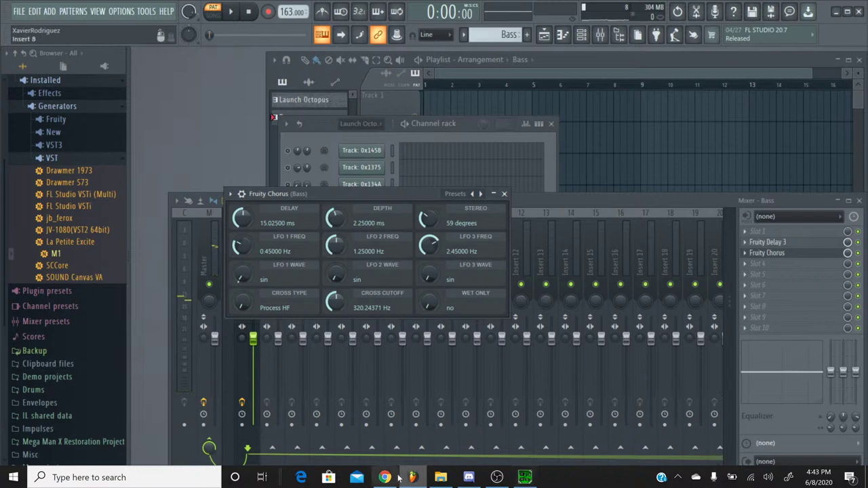
# Switch to Chrome to read the stream's live chat, and return to FL Studio
pyautogui.click(385, 477)
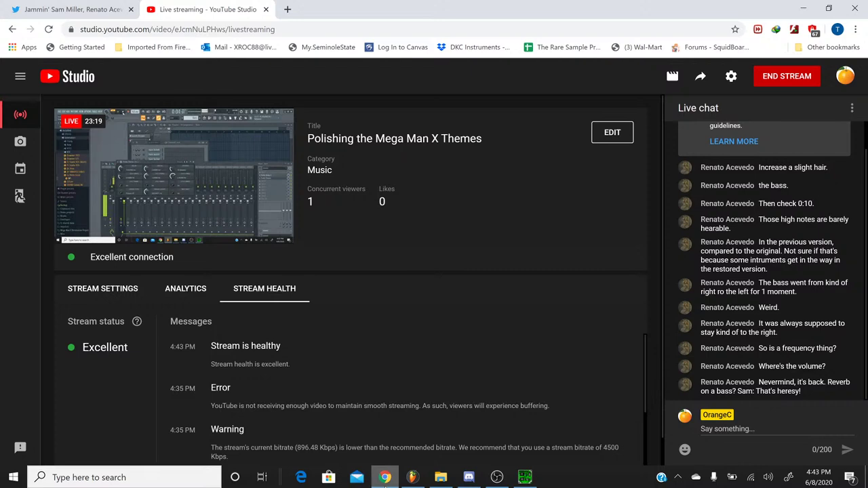
pyautogui.click(386, 477)
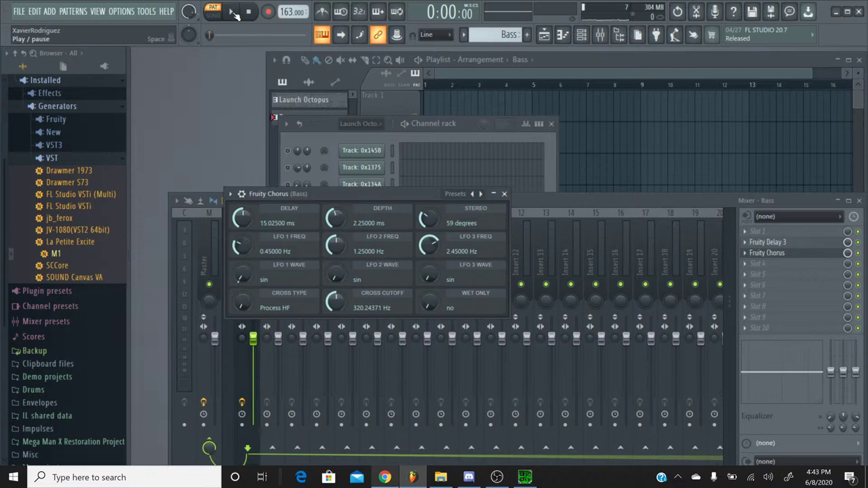
# Play the Bass pattern while auditioning the Fruity Chorus presets, choose 50 Detune, and close the effect window
pyautogui.click(233, 12)
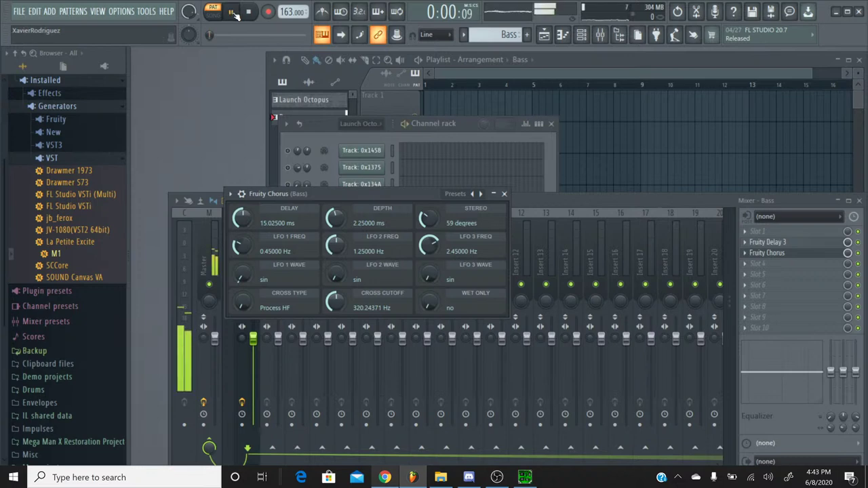
pyautogui.click(481, 194)
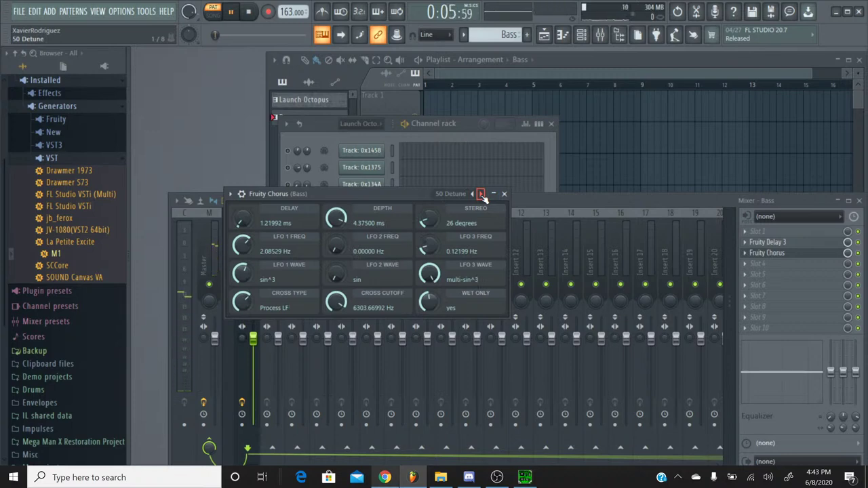
pyautogui.click(481, 194)
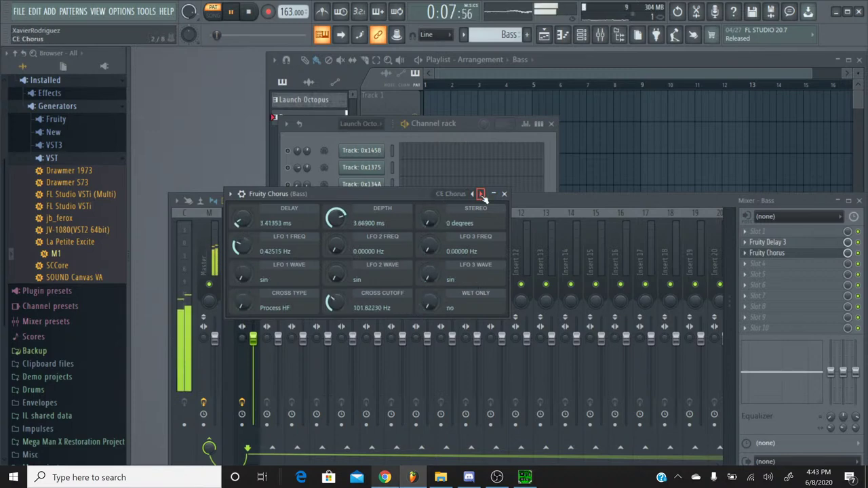
pyautogui.click(481, 194)
pyautogui.click(481, 194)
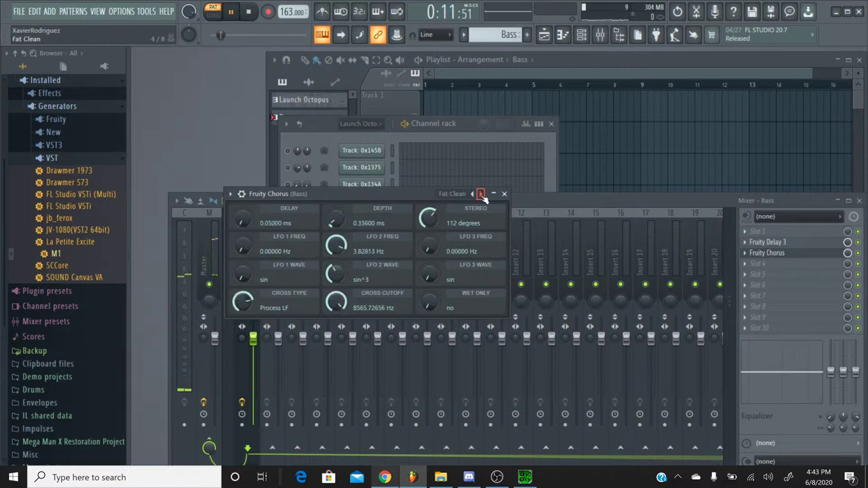
pyautogui.click(481, 194)
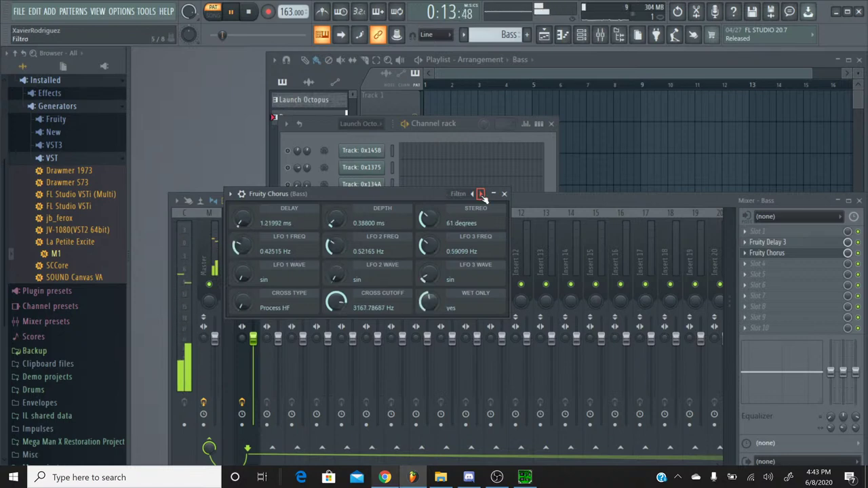
pyautogui.click(481, 194)
pyautogui.click(481, 194)
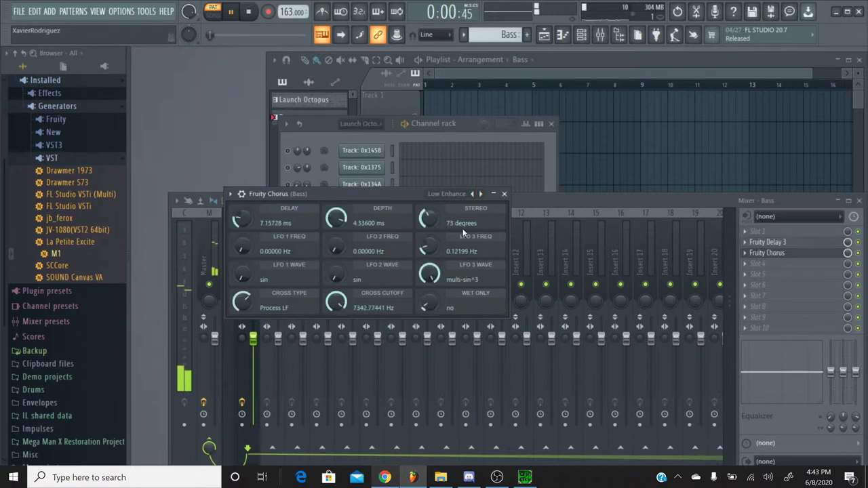
pyautogui.click(482, 194)
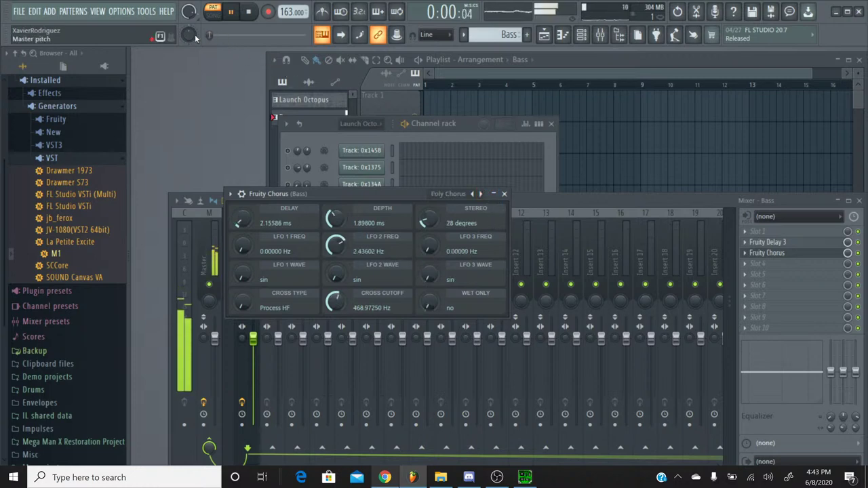
pyautogui.click(482, 196)
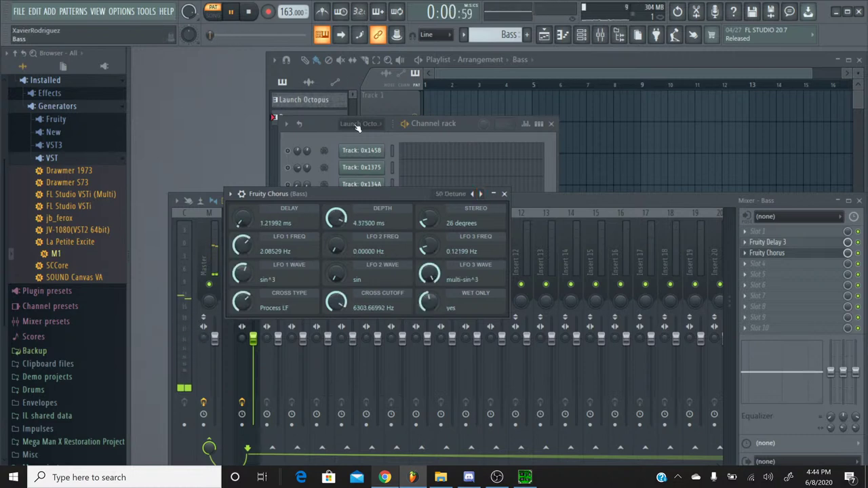
pyautogui.click(504, 194)
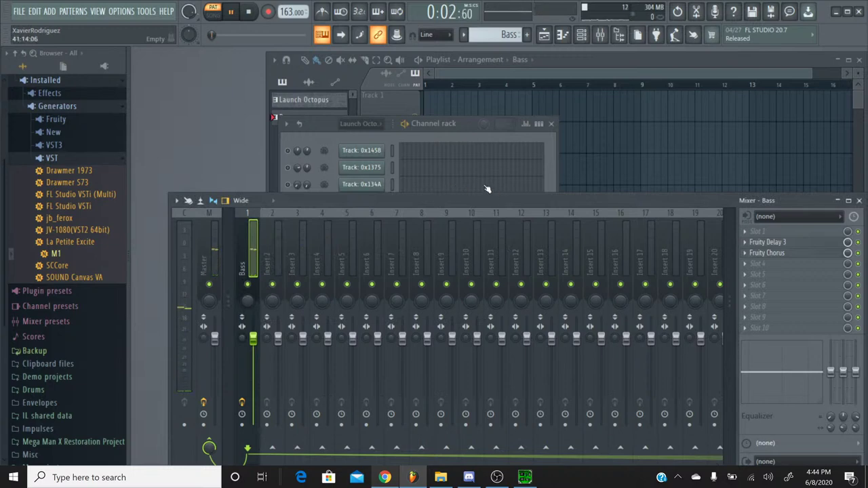
# Bring the Channel rack forward, stop the Bass pattern's playback, and close the rack
pyautogui.click(315, 139)
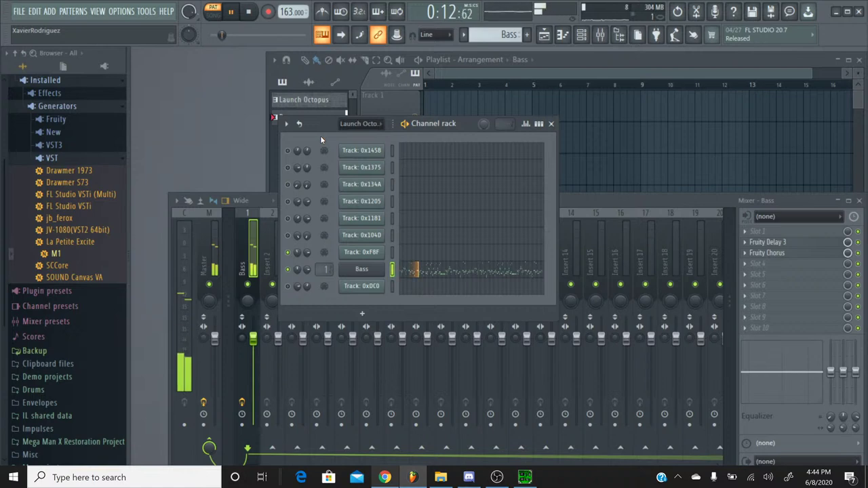
pyautogui.click(249, 12)
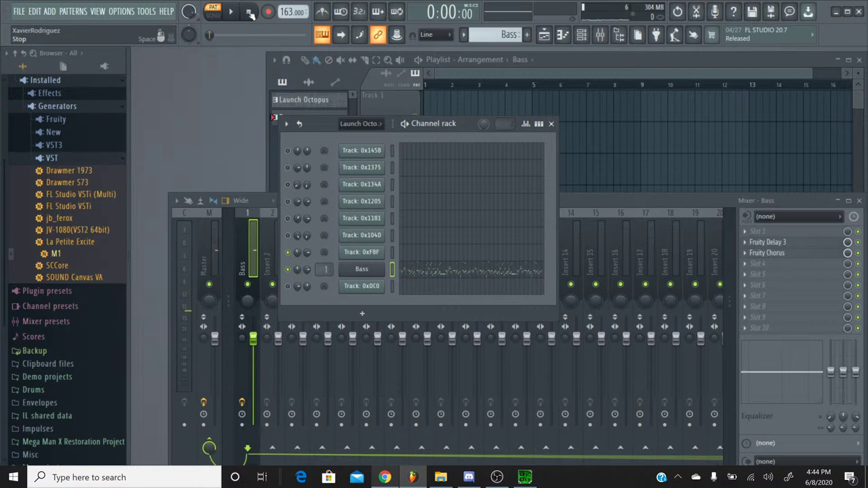
pyautogui.click(551, 124)
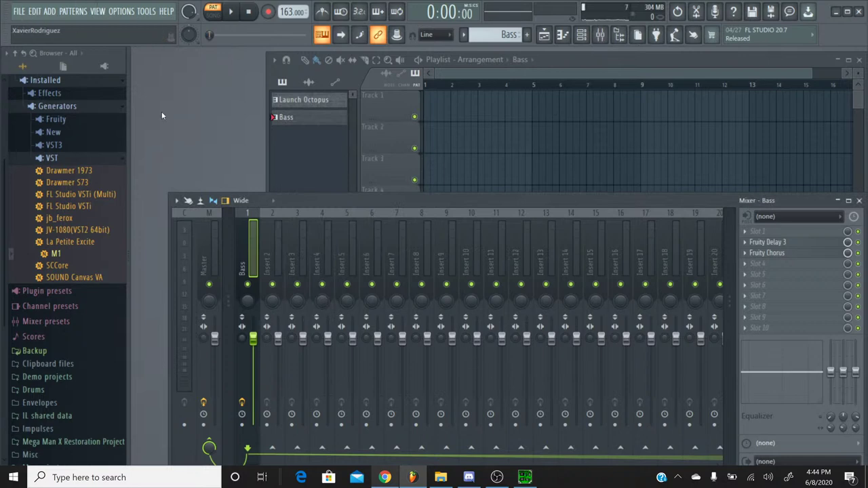
# Save the project over the existing Launch Octopus.flp in the Restored Tracks X1 folder
pyautogui.click(21, 12)
pyautogui.click(46, 63)
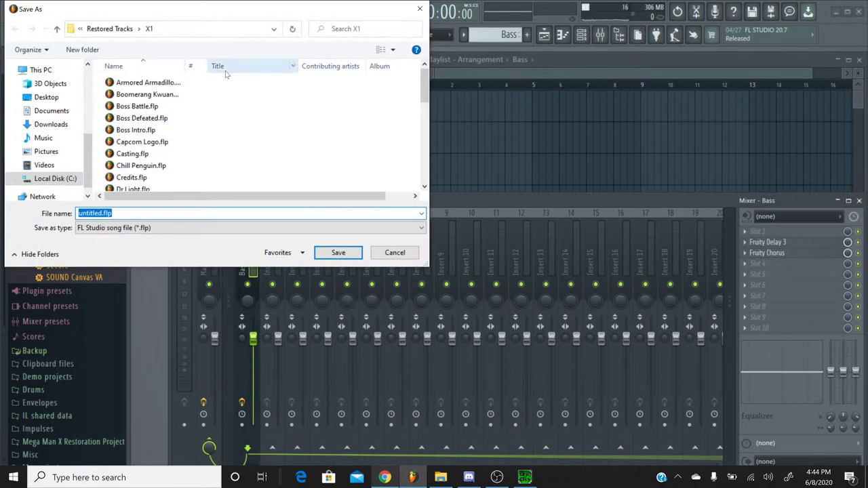
pyautogui.scroll(-3, 199, 131)
pyautogui.doubleClick(200, 137)
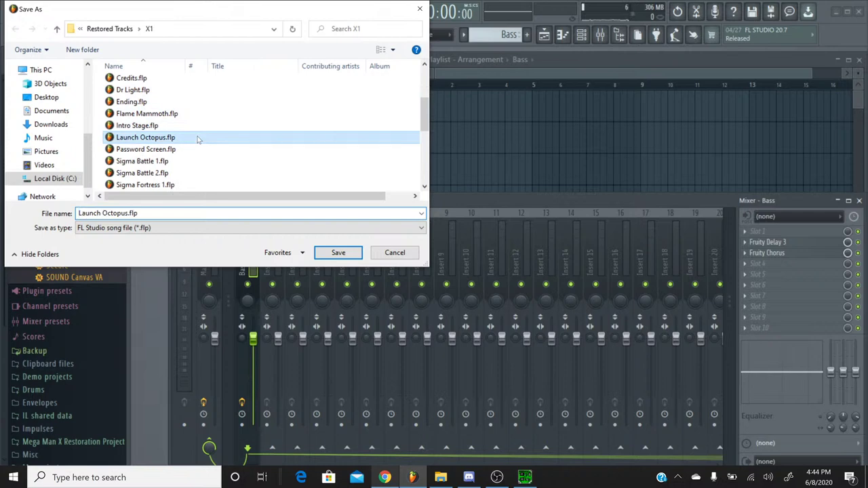
pyautogui.click(467, 242)
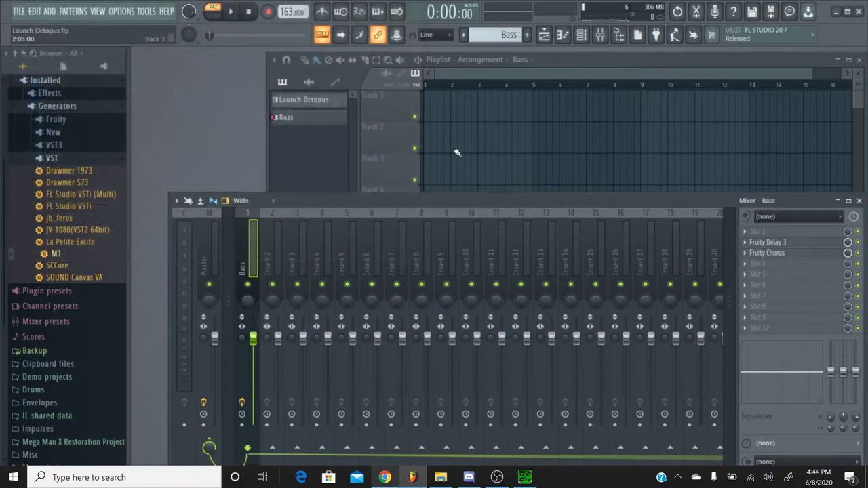
# Select the Launch Octopus pattern, show the Channel rack, and unmute Track: 0x145B
pyautogui.click(463, 35)
pyautogui.click(472, 60)
pyautogui.click(463, 35)
pyautogui.click(475, 50)
pyautogui.click(581, 34)
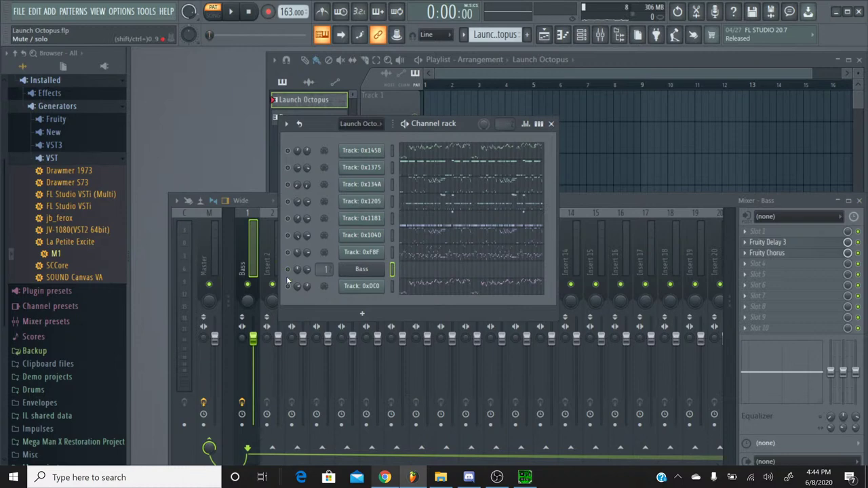
pyautogui.click(288, 151)
# Switch to SPCTool and play 13 Launch Octopus.spc to listen to the original track
pyautogui.click(526, 478)
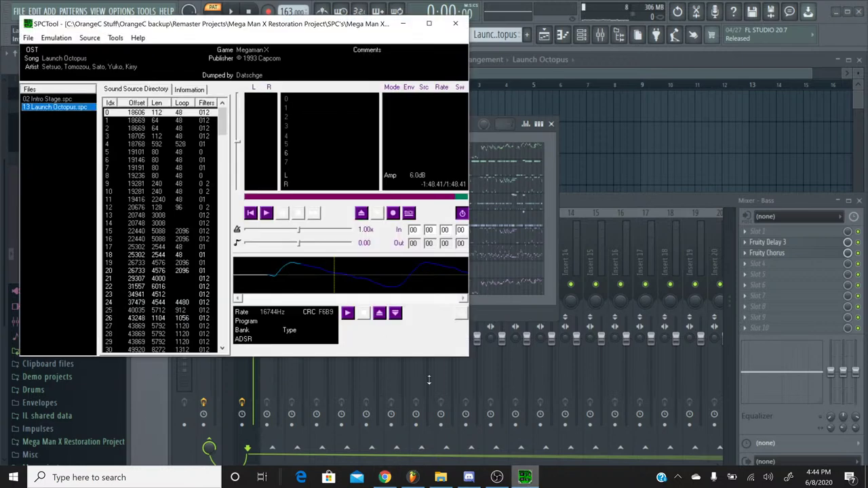
pyautogui.click(267, 213)
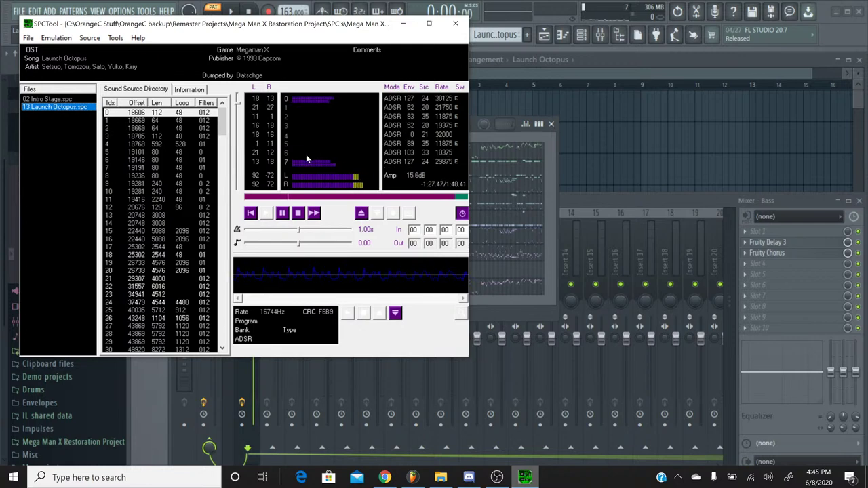
# Return to FL Studio and examine the Track: 0xDC0 notes in the piano roll, ending at the pattern's start
pyautogui.click(492, 296)
pyautogui.click(407, 291)
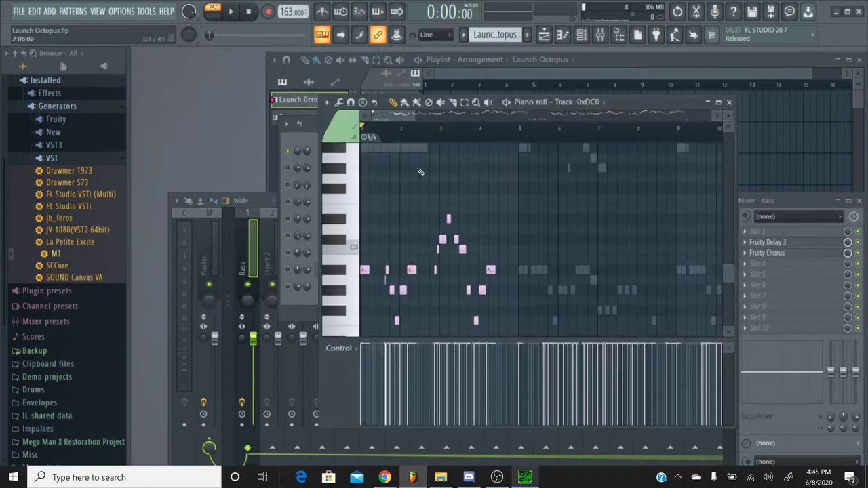
pyautogui.scroll(5, 408, 117)
pyautogui.hscroll(2, 421, 129)
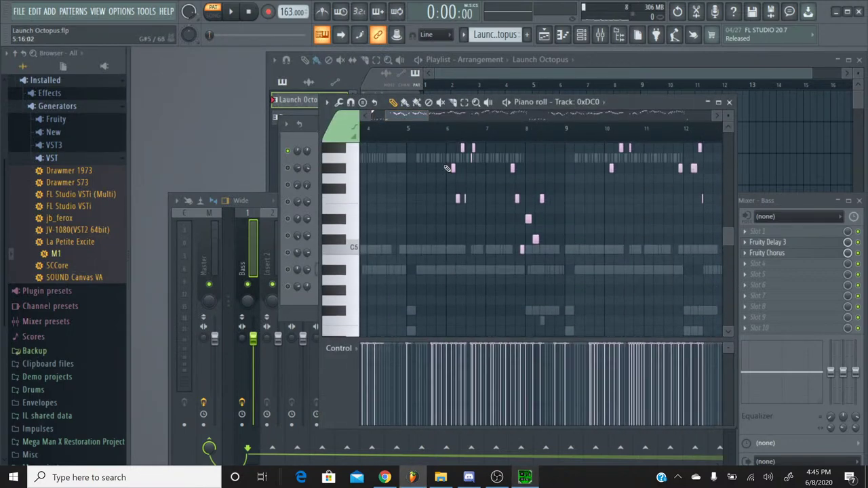
pyautogui.scroll(5, 441, 144)
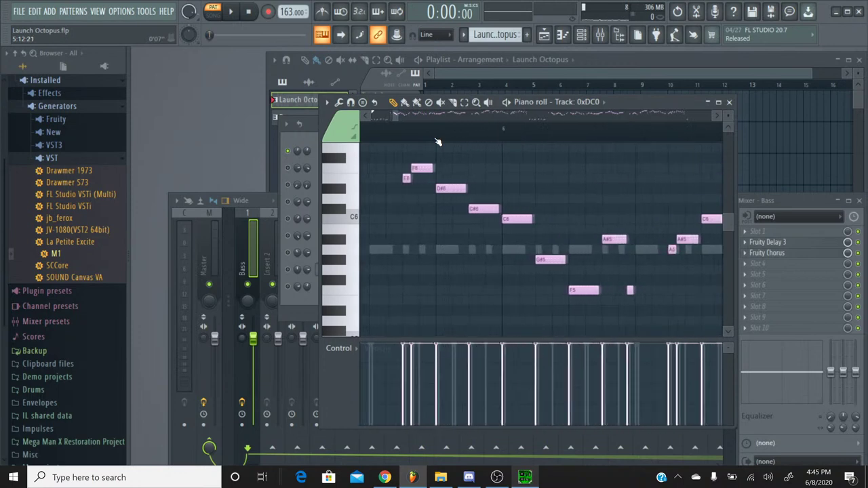
pyautogui.scroll(2, 437, 142)
pyautogui.scroll(-3, 438, 142)
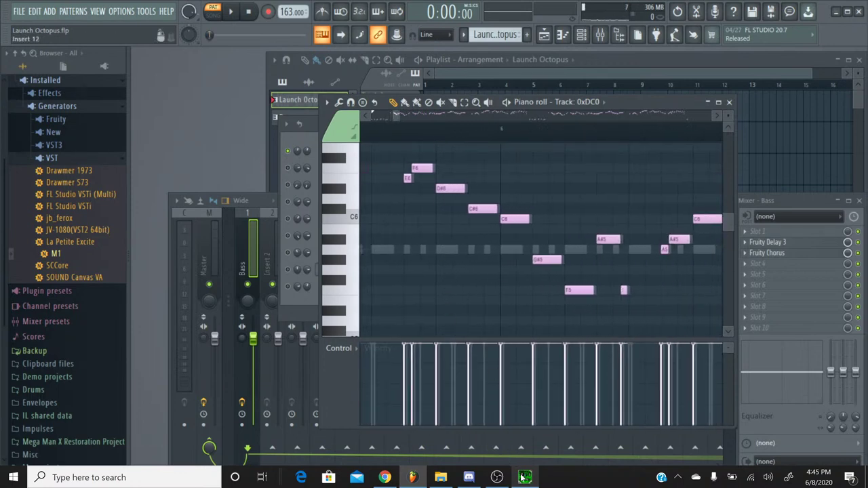
pyautogui.moveTo(396, 118); pyautogui.dragTo(370, 117)
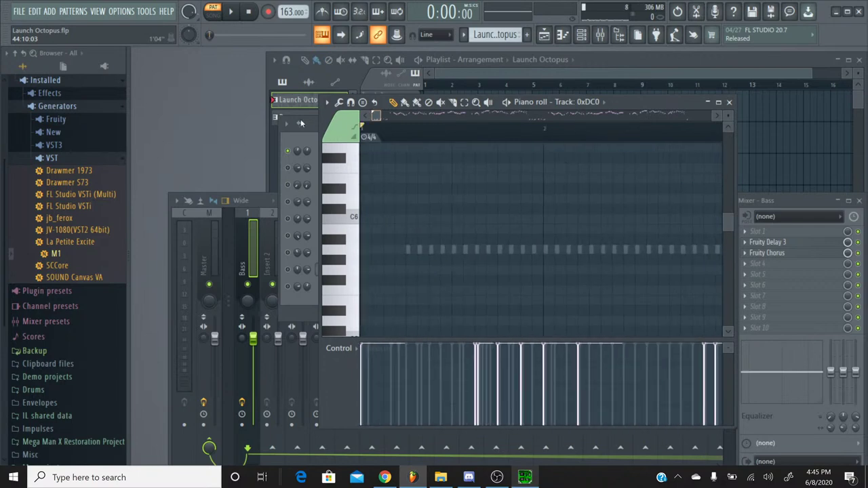
# Check the Launch Octopus playback in SPCTool again and close the program
pyautogui.click(524, 479)
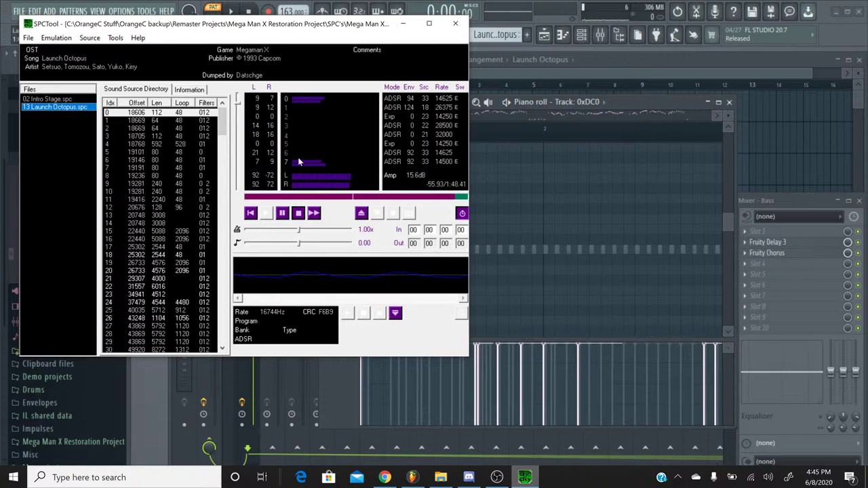
pyautogui.click(458, 25)
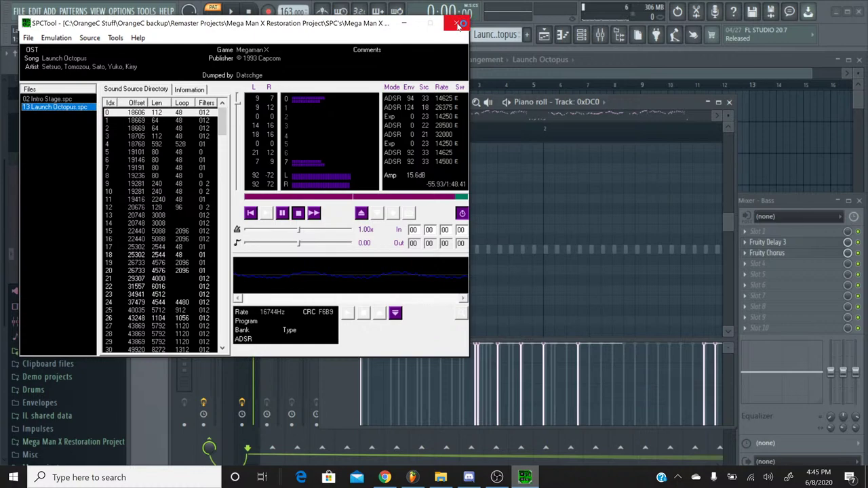
pyautogui.click(269, 212)
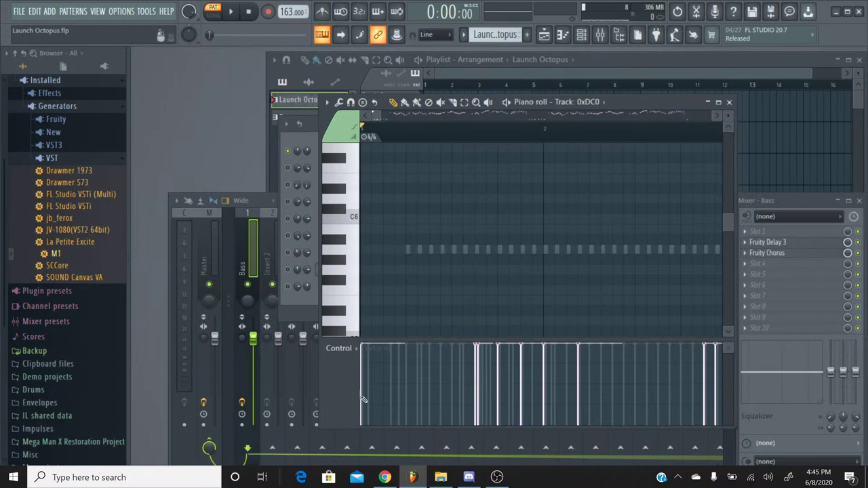
# Read the stream's live chat in Chrome, return to FL Studio, and close the Track: 0xDC0 piano roll
pyautogui.click(385, 477)
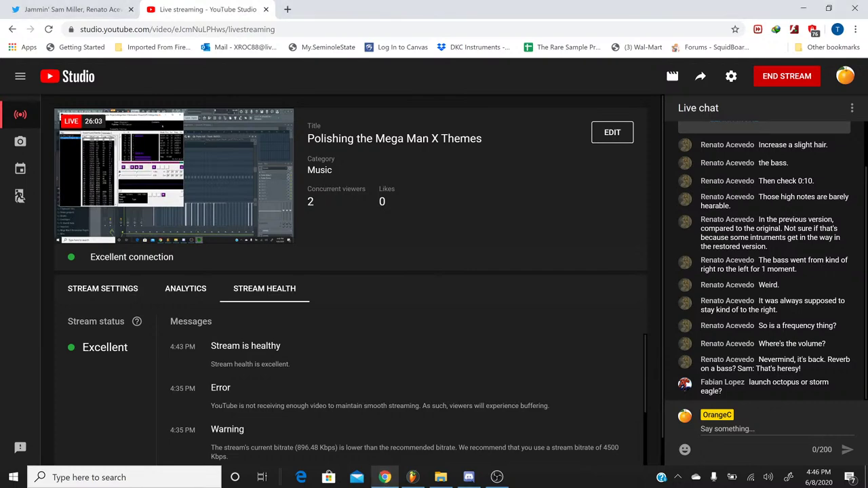
pyautogui.click(385, 477)
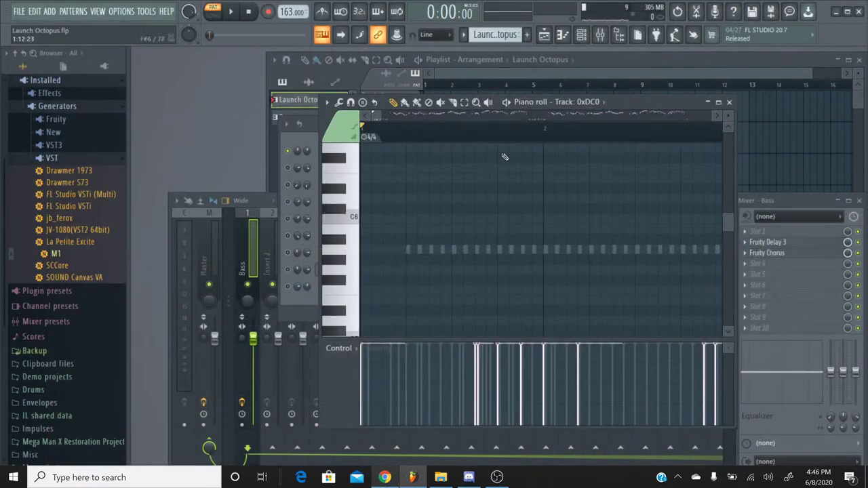
pyautogui.click(730, 102)
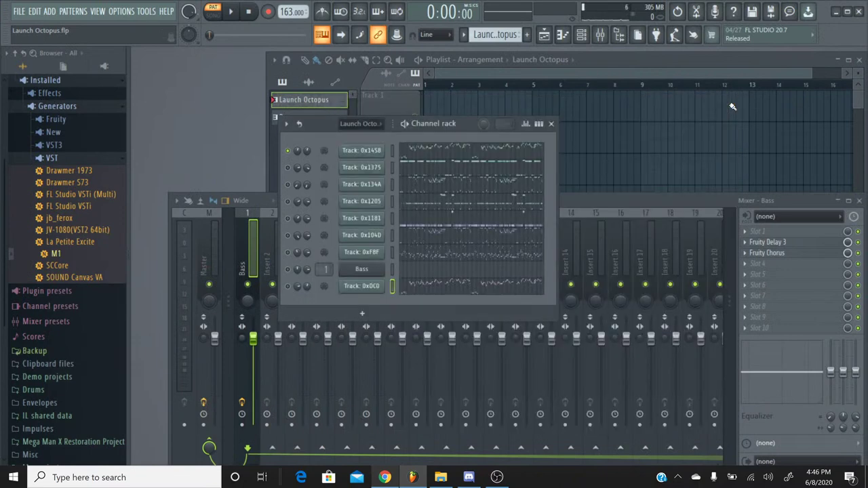
# Create two new patterns named Guitar and Synth
pyautogui.click(527, 35)
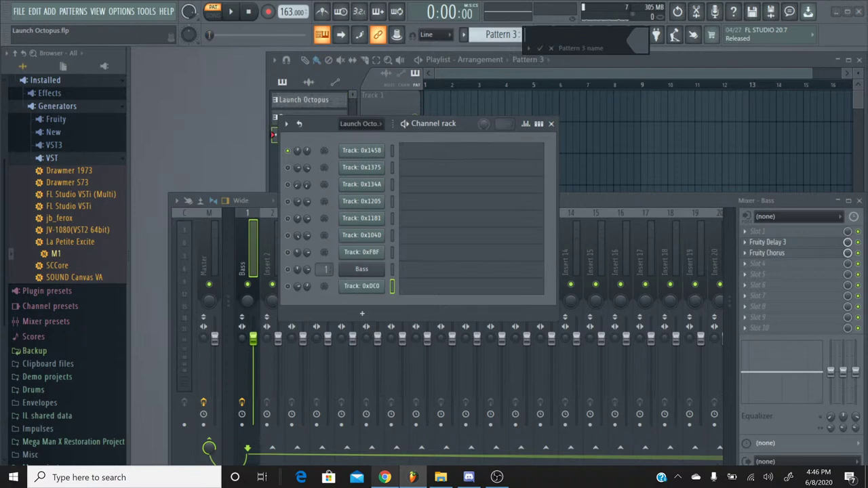
pyautogui.write('Guitar')
pyautogui.press('Return')
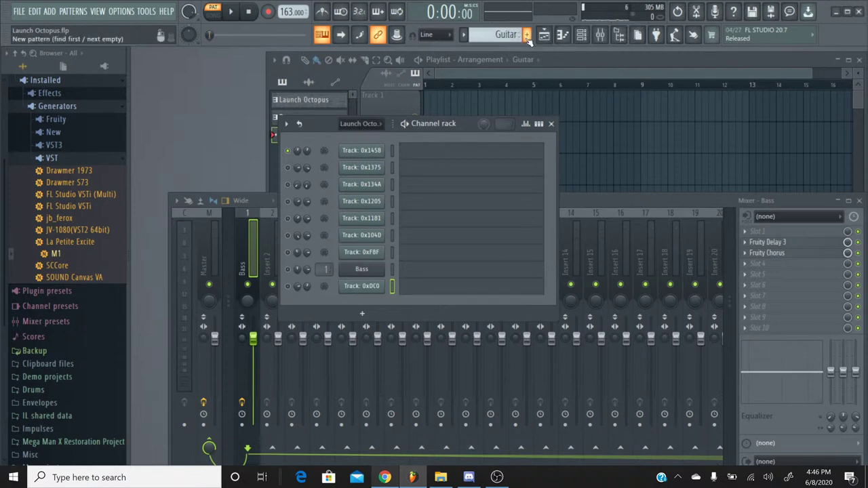
pyautogui.click(526, 35)
pyautogui.write('Synth')
pyautogui.press('Return')
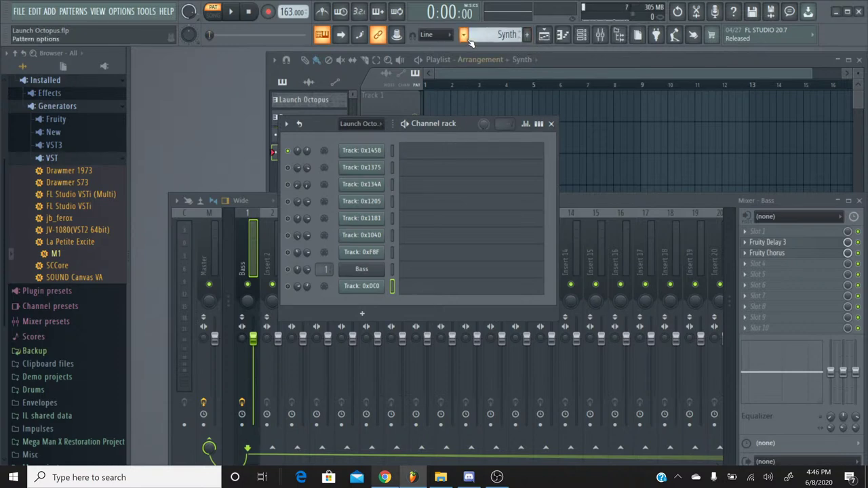
# Look through the Mega Man X Restoration Project folder and its Restored Tracks subfolder in the browser
pyautogui.scroll(-3, 53, 309)
pyautogui.scroll(-1, 54, 306)
pyautogui.scroll(2, 57, 302)
pyautogui.scroll(-2, 62, 295)
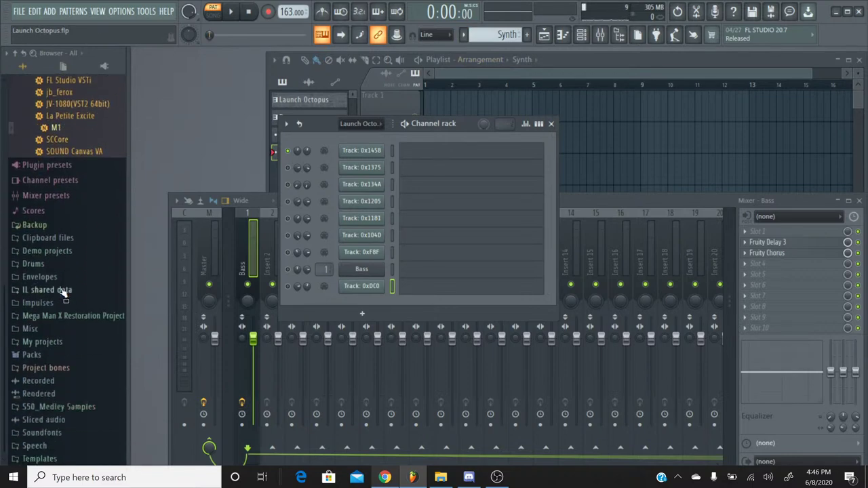
pyautogui.click(75, 318)
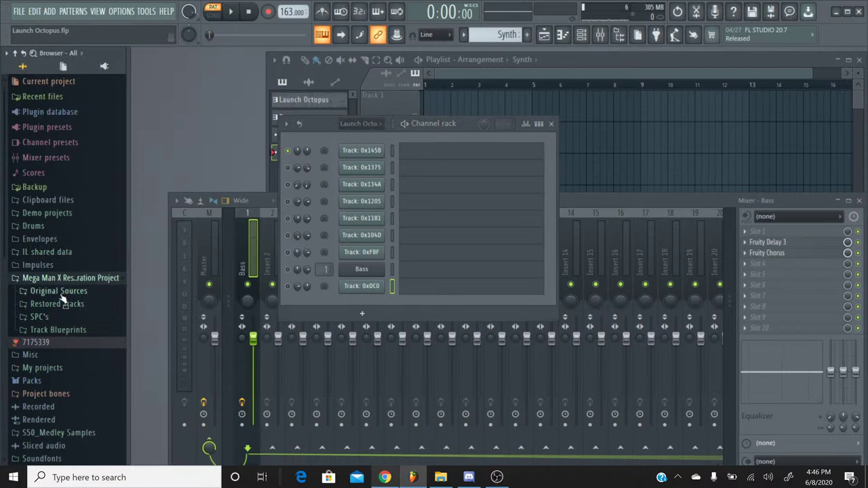
pyautogui.click(58, 304)
pyautogui.doubleClick(58, 305)
pyautogui.click(58, 305)
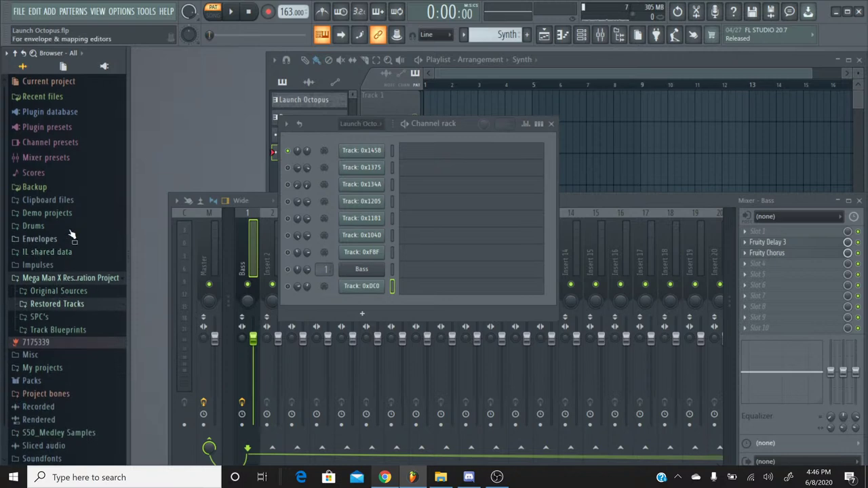
# Add the M1 VST from the plugin database to the channel rack as a new instrument after Bass
pyautogui.click(58, 113)
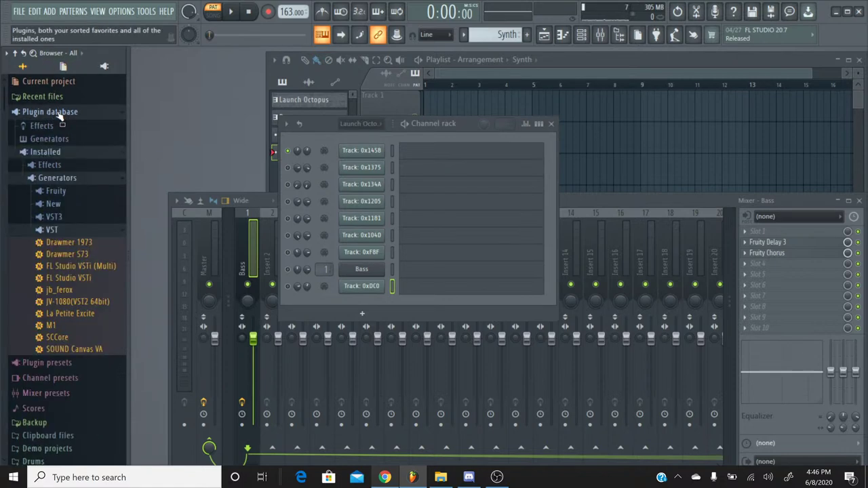
pyautogui.moveTo(51, 328); pyautogui.dragTo(369, 278)
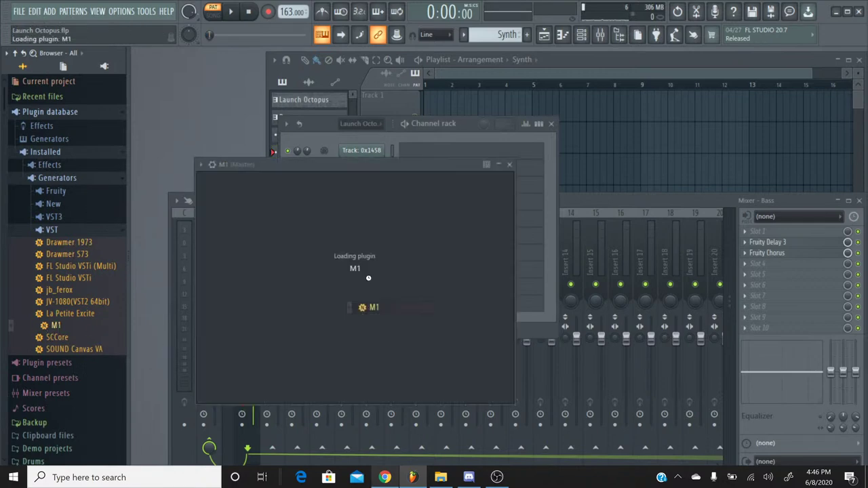
pyautogui.click(522, 196)
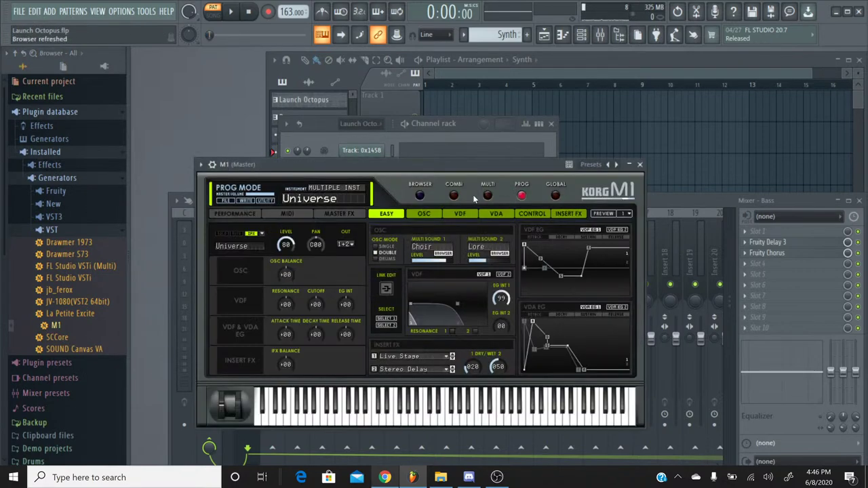
# Search the M1 program browser by instrument category and load Syn Brass from the Brass programs
pyautogui.click(420, 196)
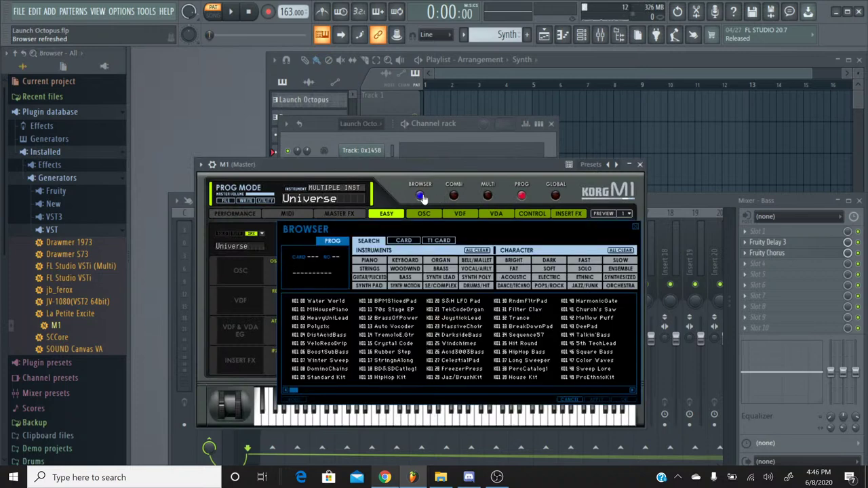
pyautogui.click(405, 278)
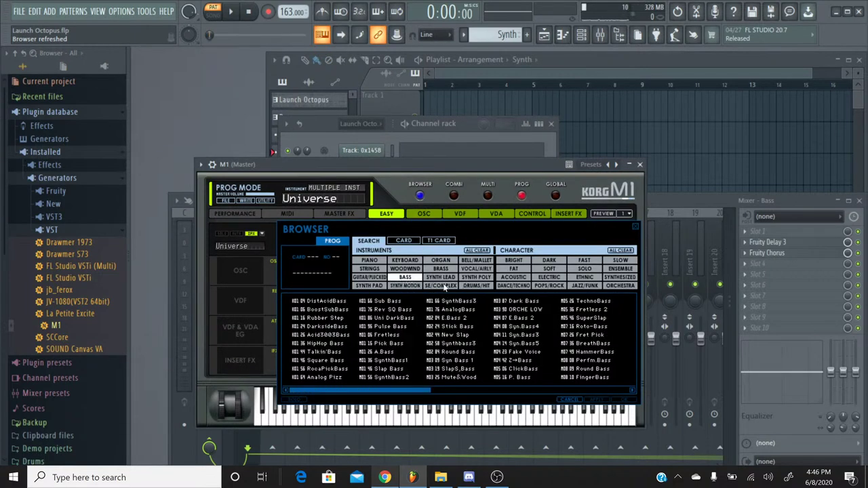
pyautogui.click(405, 285)
pyautogui.click(366, 286)
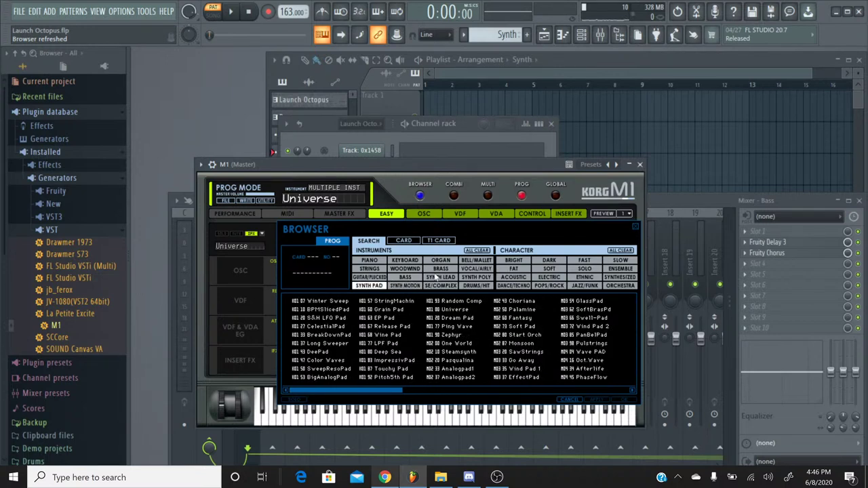
pyautogui.click(439, 278)
pyautogui.click(440, 269)
pyautogui.moveTo(407, 393); pyautogui.dragTo(672, 392)
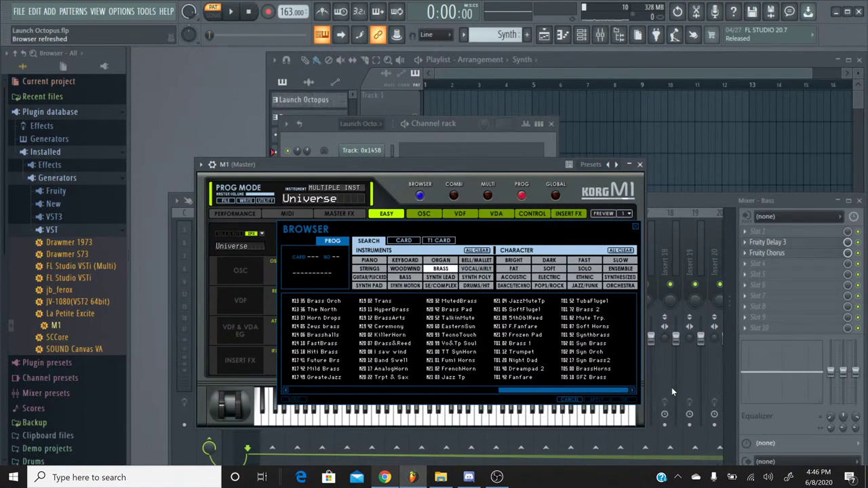
pyautogui.doubleClick(586, 346)
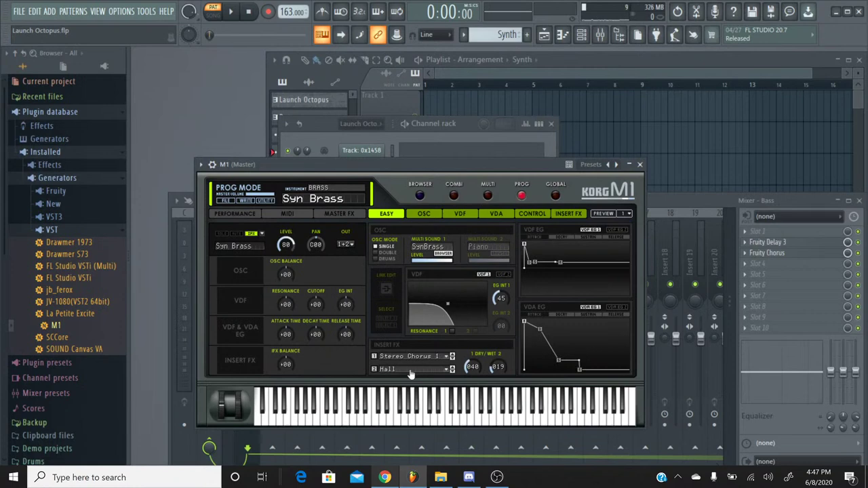
# Set both M1 insert effects to No Effect and close the plugin window
pyautogui.click(411, 369)
pyautogui.click(410, 96)
pyautogui.click(408, 357)
pyautogui.click(410, 84)
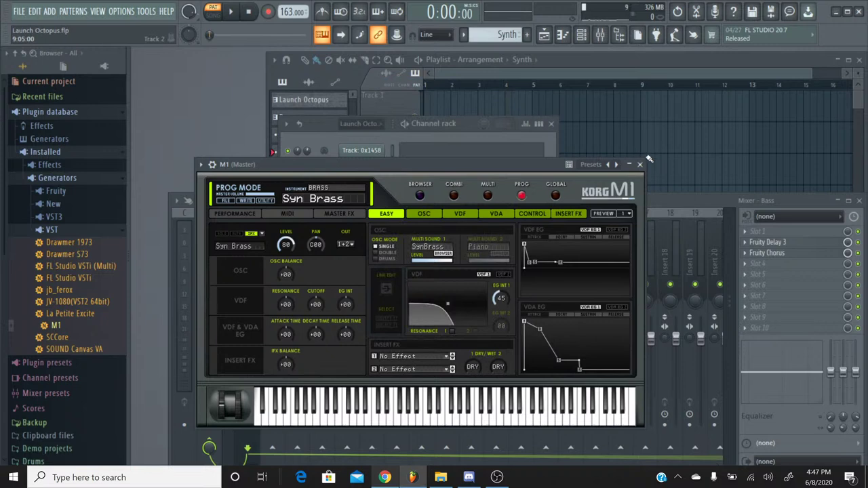
pyautogui.click(640, 164)
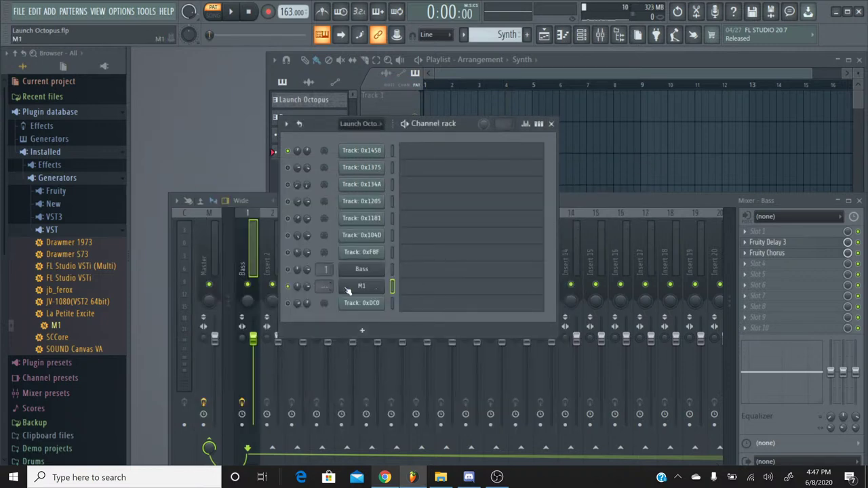
# Rename the M1 channel to Synth
pyautogui.rightClick(370, 286)
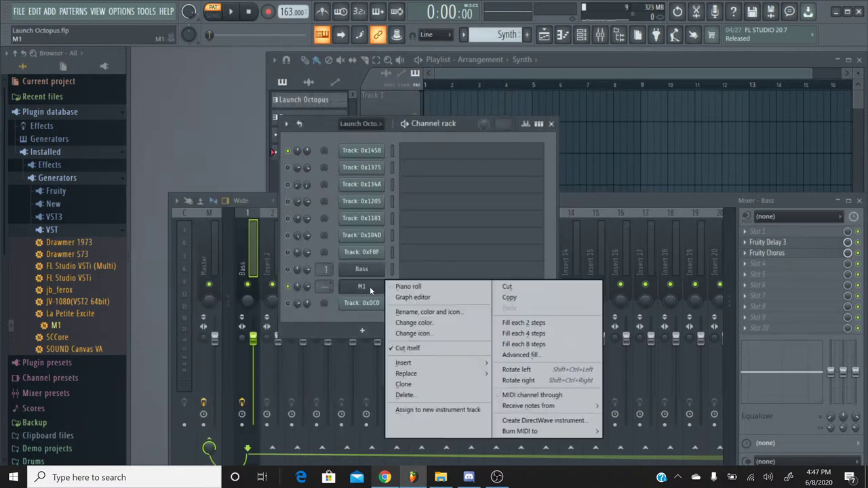
pyautogui.click(415, 316)
pyautogui.write('Synth')
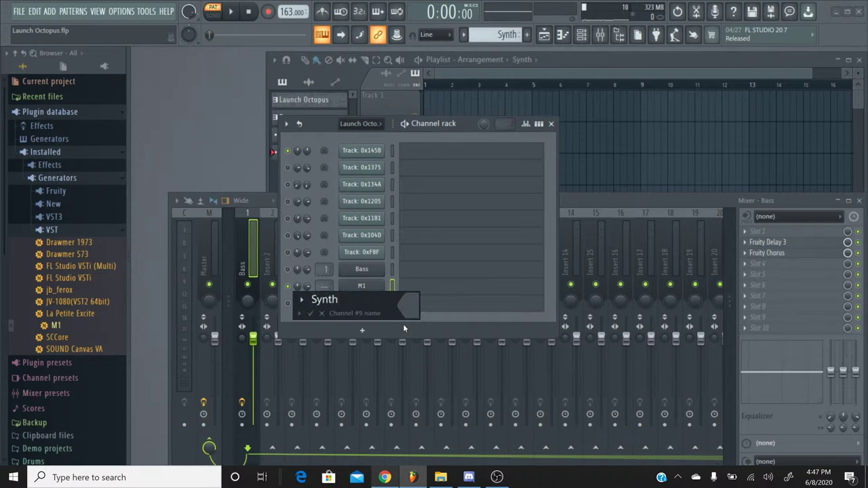
pyautogui.press('Return')
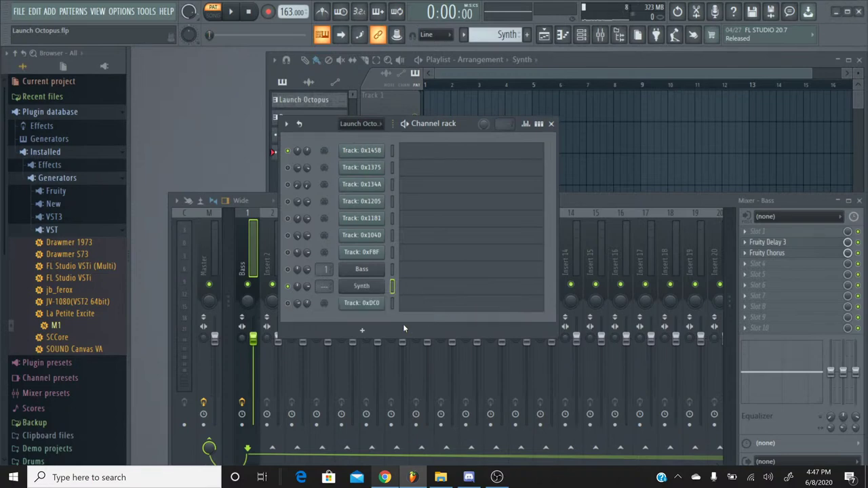
# Route the Synth channel to mixer insert 2 and bring the channel rack back to the front
pyautogui.click(572, 202)
pyautogui.click(274, 231)
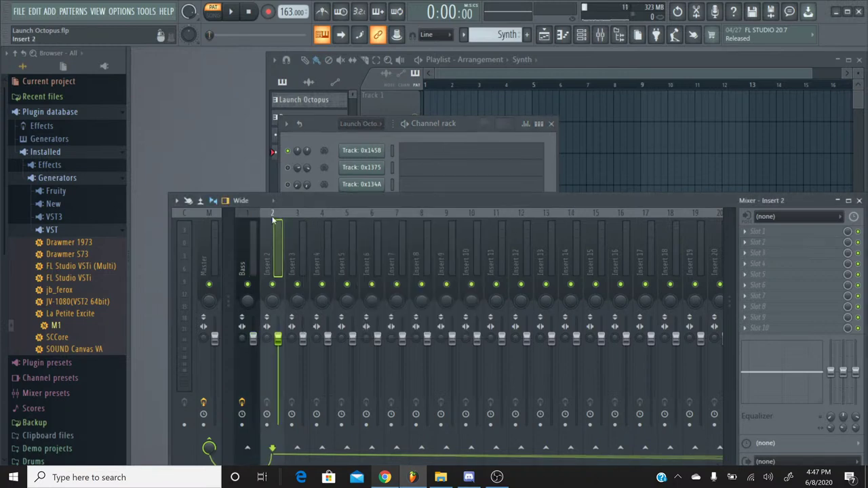
pyautogui.hotkey('ctrl', 'l')
pyautogui.click(314, 131)
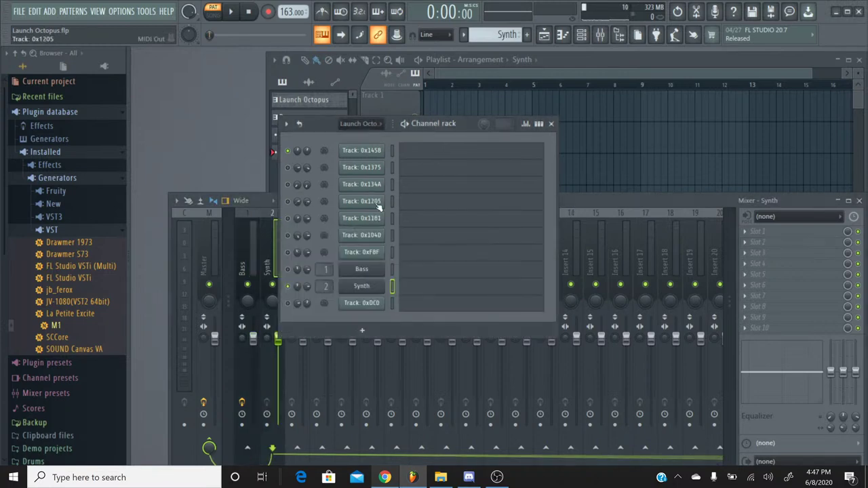
# Open the Launch Octopus pattern's Track: 0xDC0 piano roll and select its melody notes from bar 5 to bar 16
pyautogui.click(464, 35)
pyautogui.click(489, 32)
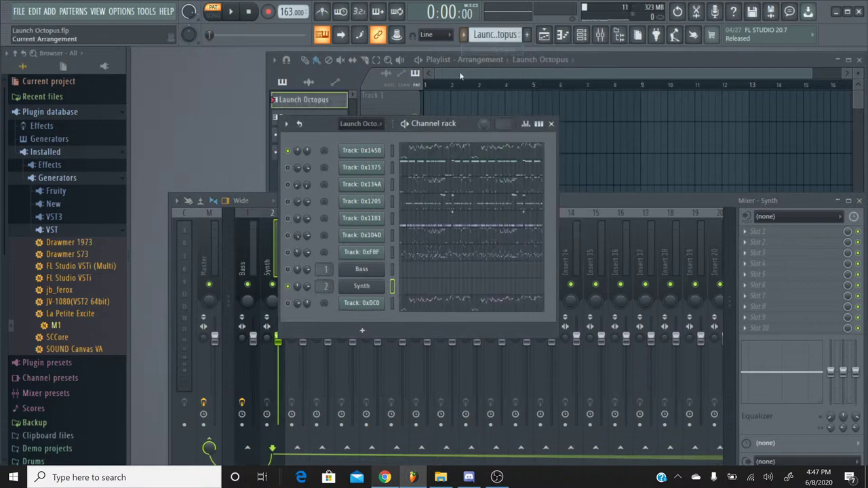
pyautogui.click(428, 309)
pyautogui.moveTo(379, 119); pyautogui.dragTo(404, 120)
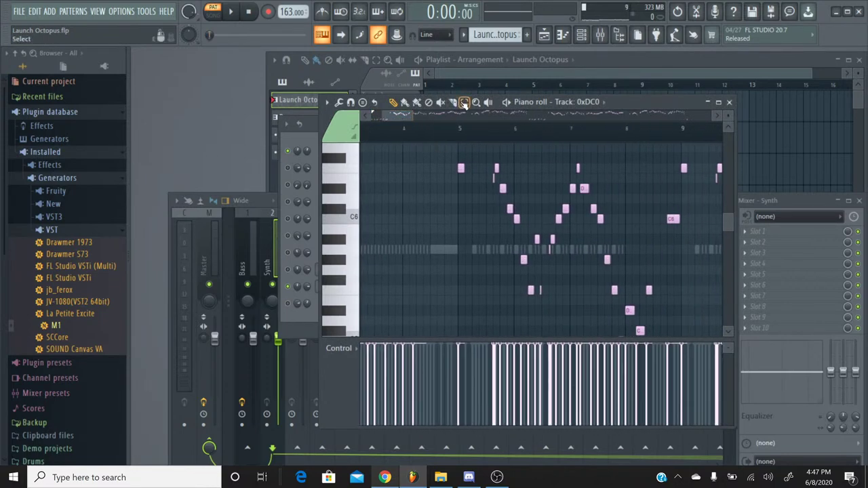
pyautogui.click(464, 102)
pyautogui.scroll(-4, 448, 228)
pyautogui.moveTo(442, 268); pyautogui.dragTo(417, 173)
# Play Track: 0xDC0 from about bar 16 to hear which notes follow the selected phrase
pyautogui.click(401, 138)
pyautogui.click(231, 12)
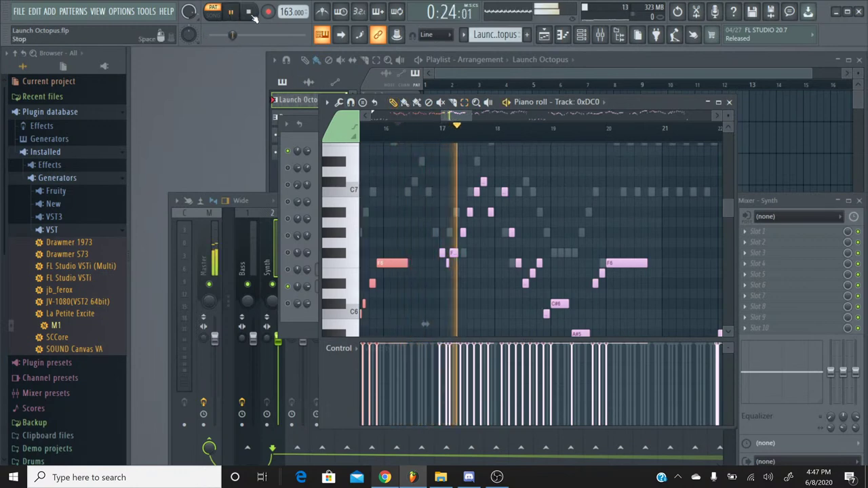
pyautogui.click(249, 13)
# Add the Track: 0xDC0 notes from bar 17 through bar 20 to the current note selection
pyautogui.scroll(-3, 393, 126)
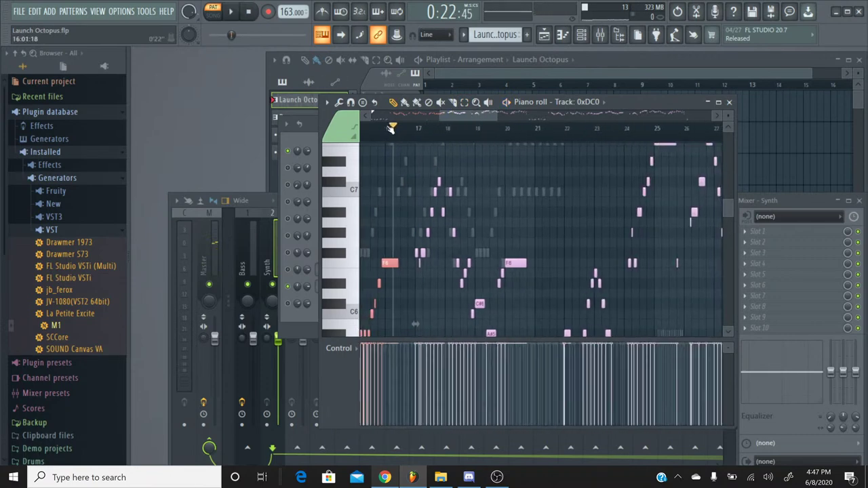
pyautogui.scroll(-3, 434, 258)
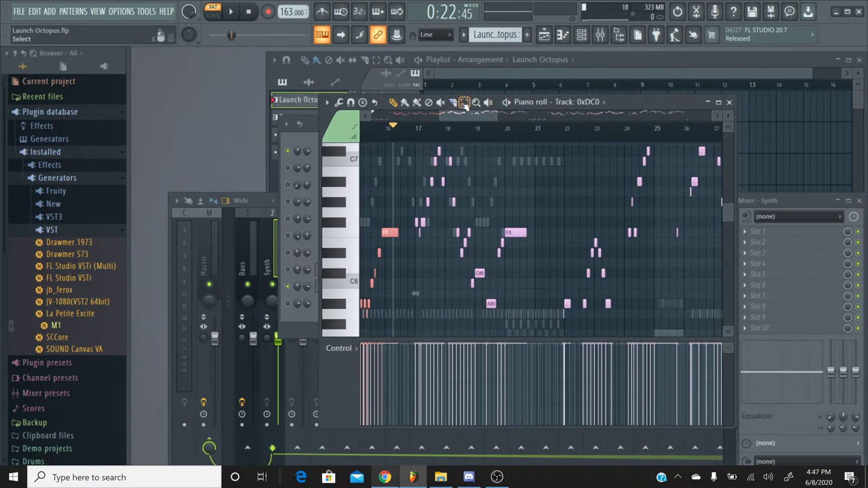
pyautogui.moveTo(416, 339); pyautogui.dragTo(540, 159)
pyautogui.scroll(-3, 523, 158)
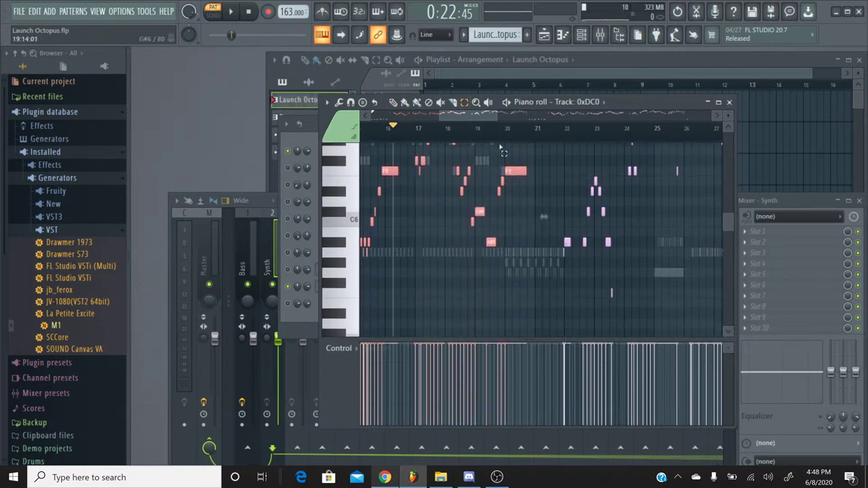
# Play Track: 0xDC0 from just before bar 22 to check the phrase after the selected notes
pyautogui.moveTo(476, 116); pyautogui.dragTo(497, 124)
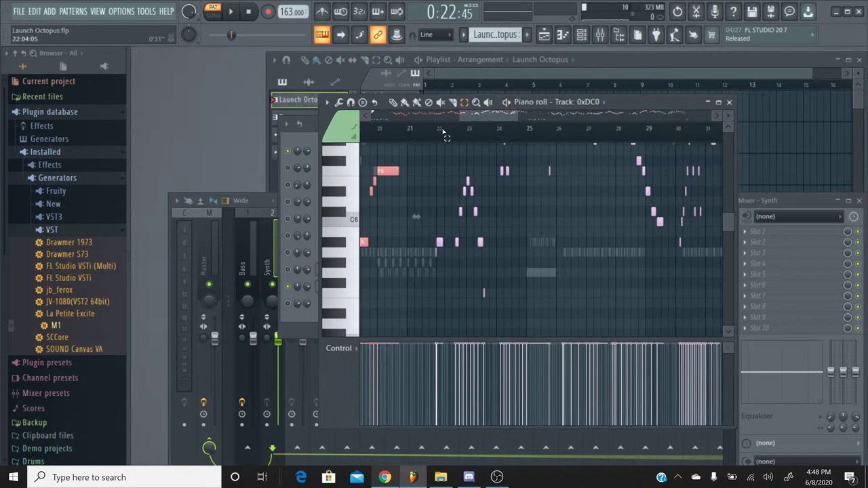
pyautogui.click(427, 129)
pyautogui.click(236, 19)
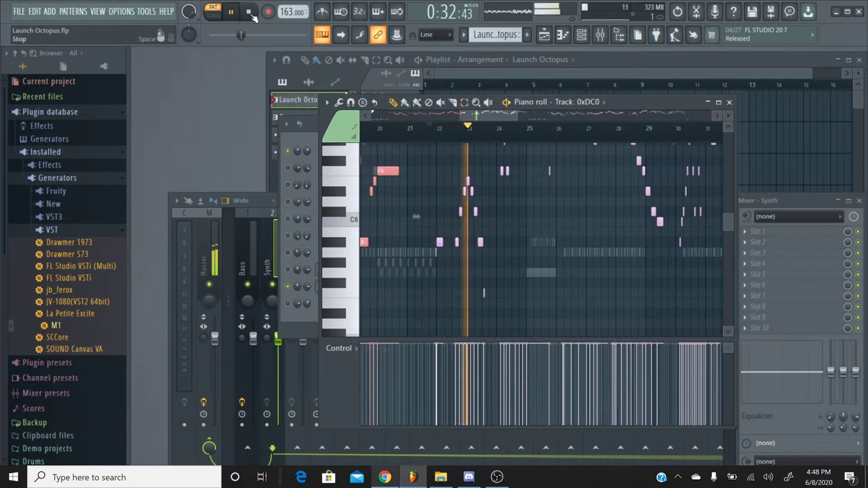
pyautogui.click(250, 13)
# Copy the selected Track: 0xDC0 notes, place the playhead at bar 5, and close the piano roll
pyautogui.moveTo(492, 116); pyautogui.dragTo(399, 116)
pyautogui.scroll(8, 530, 162)
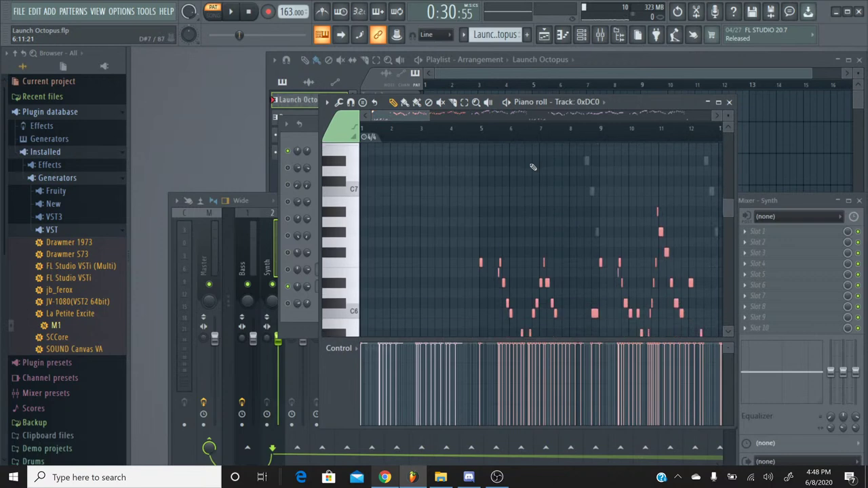
pyautogui.click(481, 129)
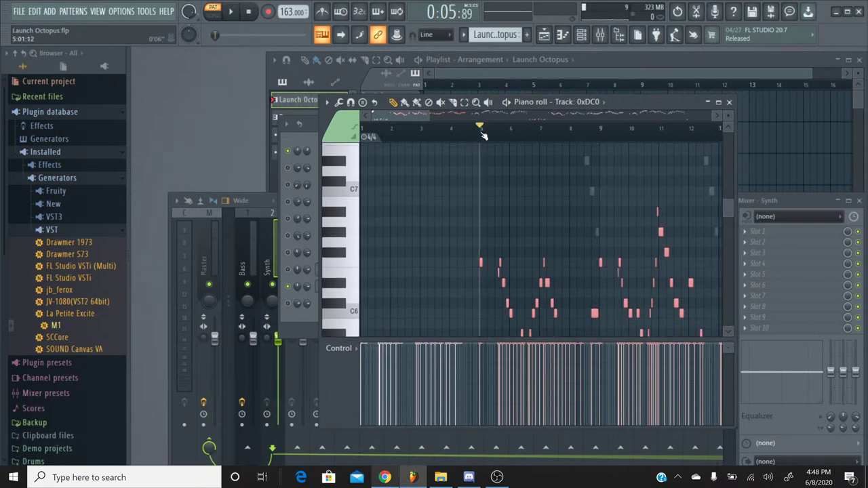
pyautogui.click(729, 103)
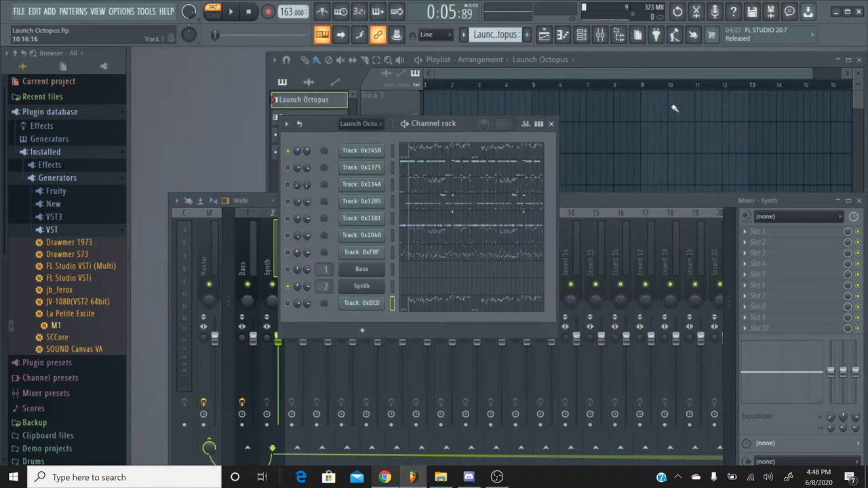
# Paste the copied notes into the Synth channel of the Synth pattern and shift them to start at bar 5
pyautogui.click(465, 36)
pyautogui.click(478, 82)
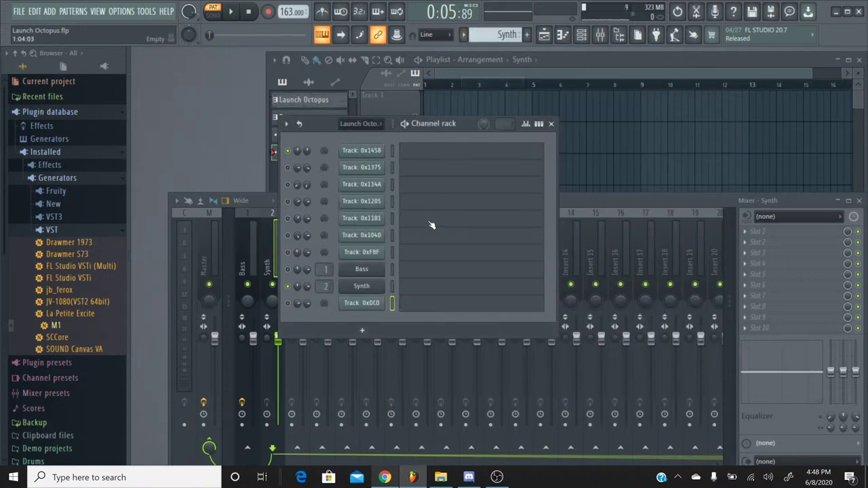
pyautogui.click(416, 292)
pyautogui.hscroll(2, 391, 117)
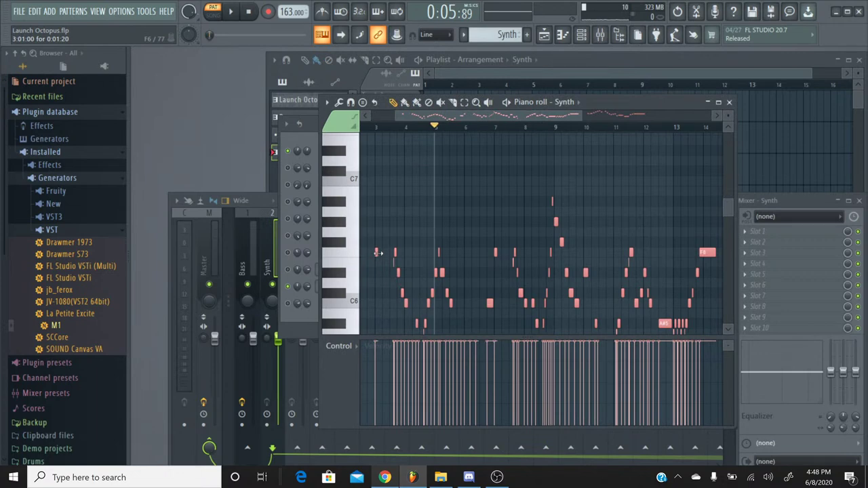
pyautogui.moveTo(377, 252); pyautogui.dragTo(437, 252)
pyautogui.scroll(-1, 443, 223)
pyautogui.click(442, 223)
# Play the Synth pattern from bar 5 to check the pasted notes through bar 20, and stop playback
pyautogui.press('space')
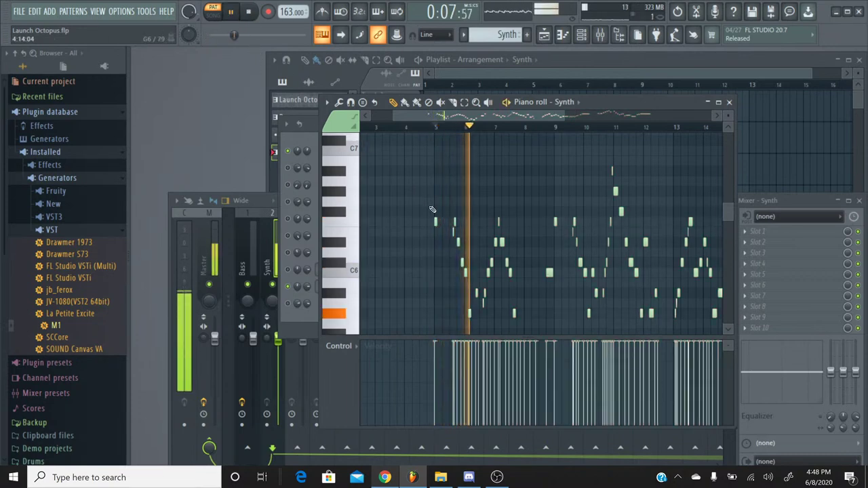
pyautogui.scroll(-3, 432, 209)
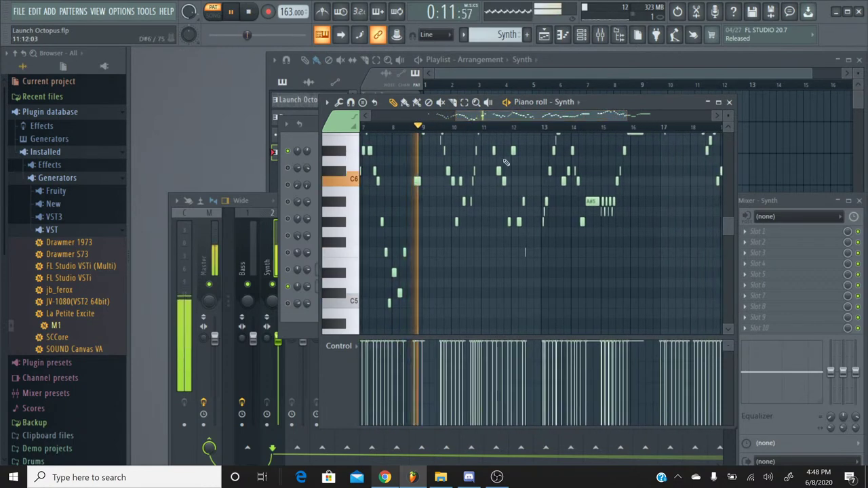
pyautogui.scroll(3, 504, 139)
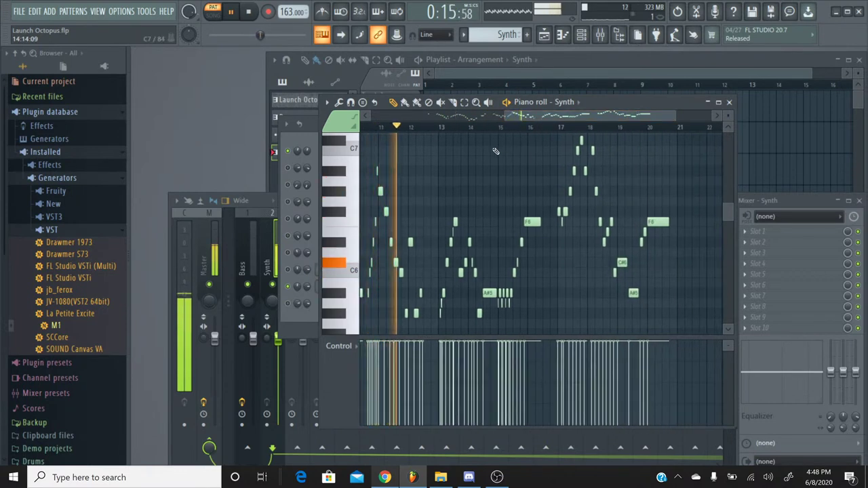
pyautogui.scroll(-1, 532, 229)
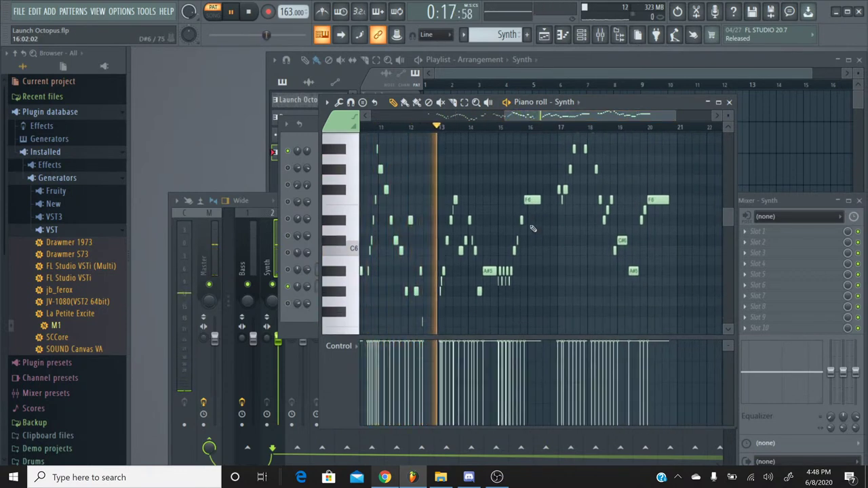
pyautogui.scroll(-4, 533, 229)
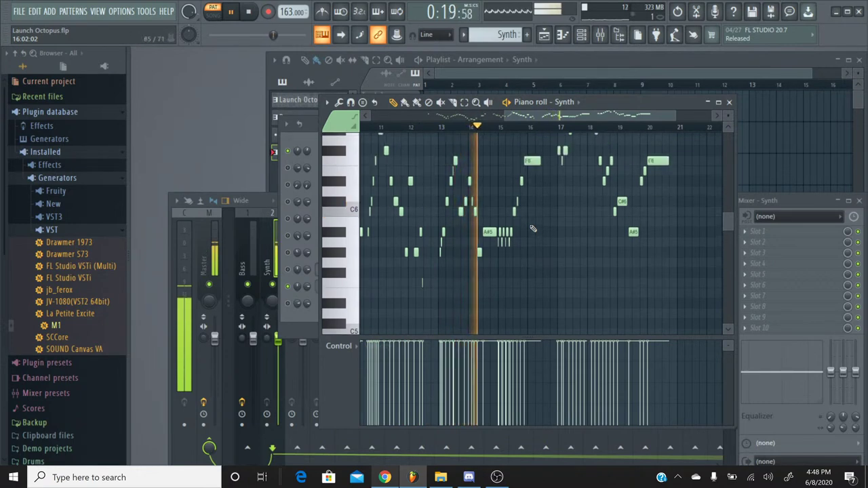
pyautogui.scroll(3, 532, 229)
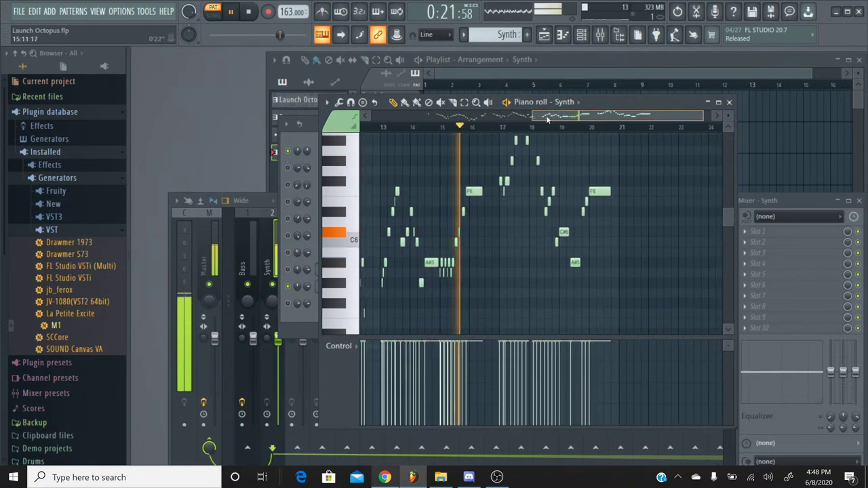
pyautogui.moveTo(548, 119); pyautogui.dragTo(572, 129)
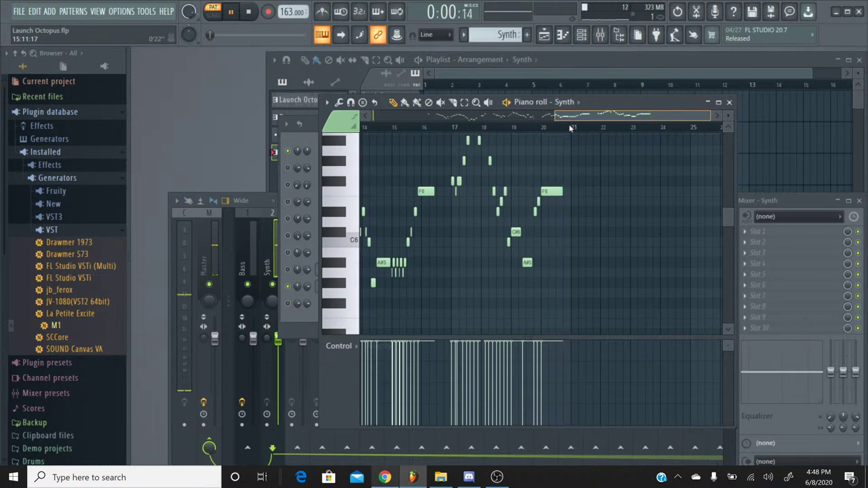
pyautogui.click(248, 18)
# Switch to File Explorer and go up from the SPC's subfolder to the Mega Man X Restoration Project folder
pyautogui.click(441, 478)
pyautogui.press('BackSpace')
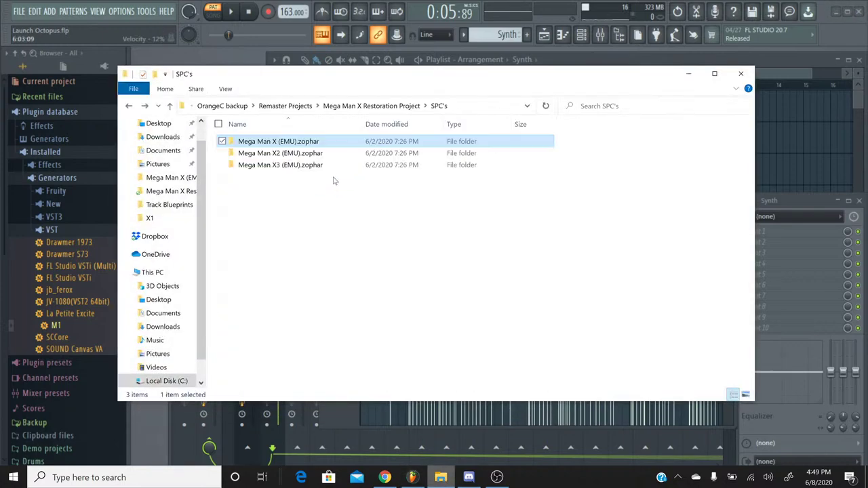
pyautogui.press('BackSpace')
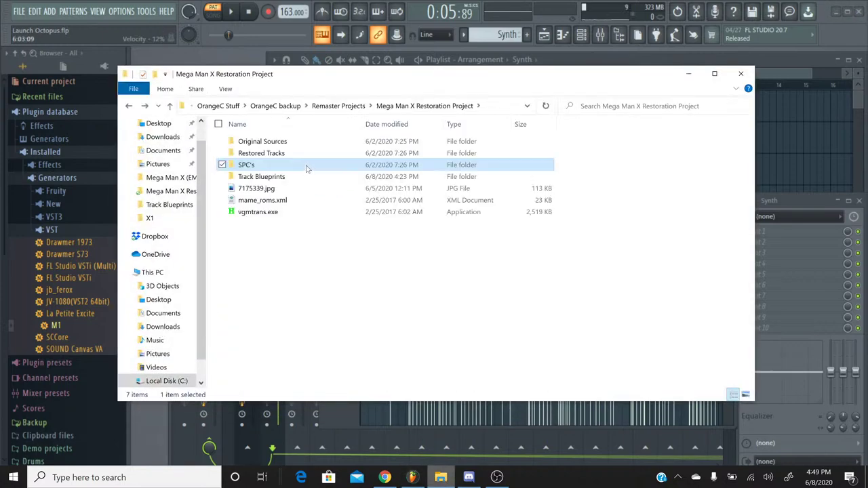
pyautogui.click(291, 214)
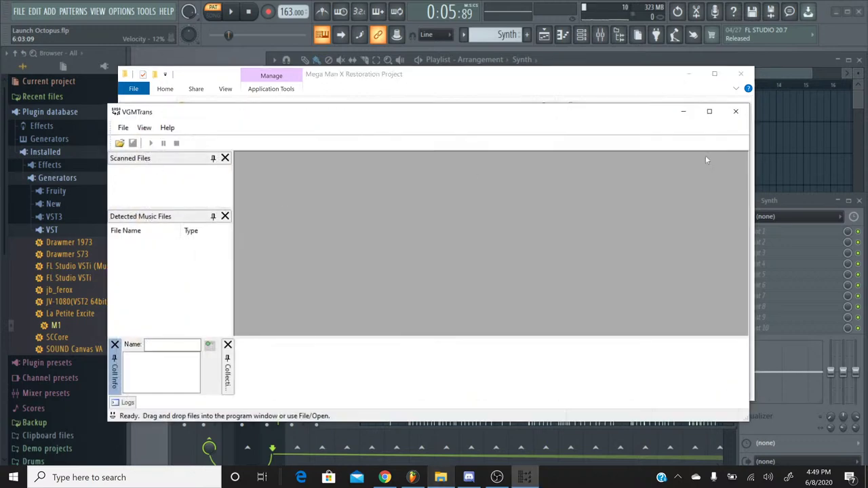
pyautogui.click(735, 111)
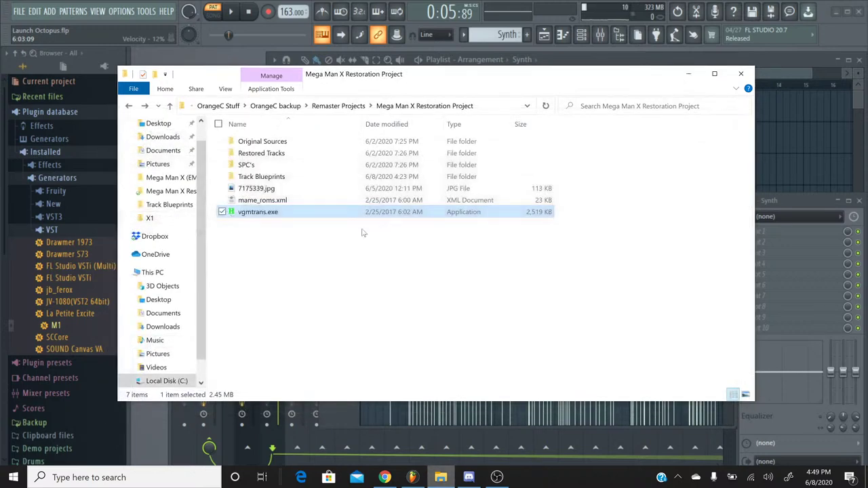
pyautogui.doubleClick(296, 165)
pyautogui.press('BackSpace')
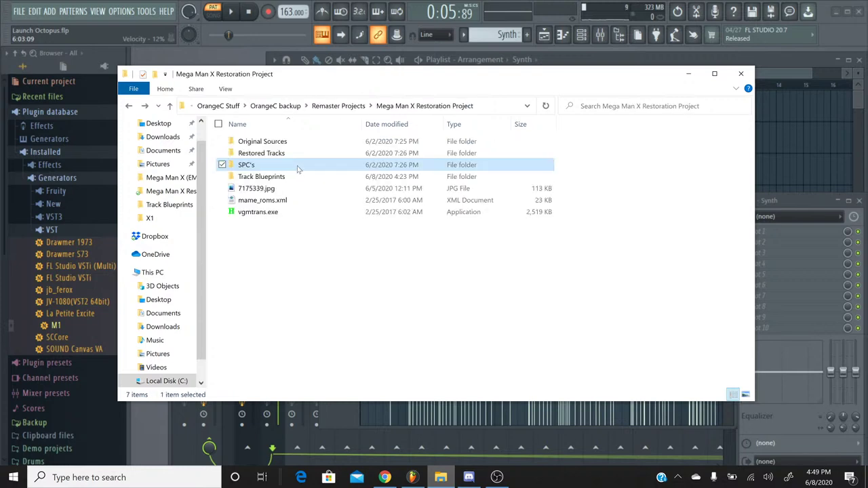
# Launch SPCTool.exe from the SPCTool folder inside SPCTool_v07r52 under Remaster Projects
pyautogui.press('BackSpace')
pyautogui.doubleClick(296, 176)
pyautogui.press('BackSpace')
pyautogui.doubleClick(298, 188)
pyautogui.doubleClick(299, 143)
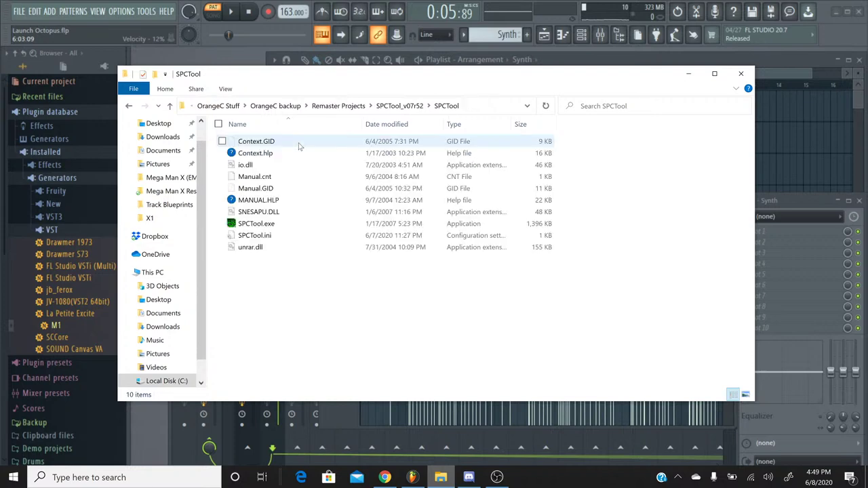
pyautogui.doubleClick(298, 224)
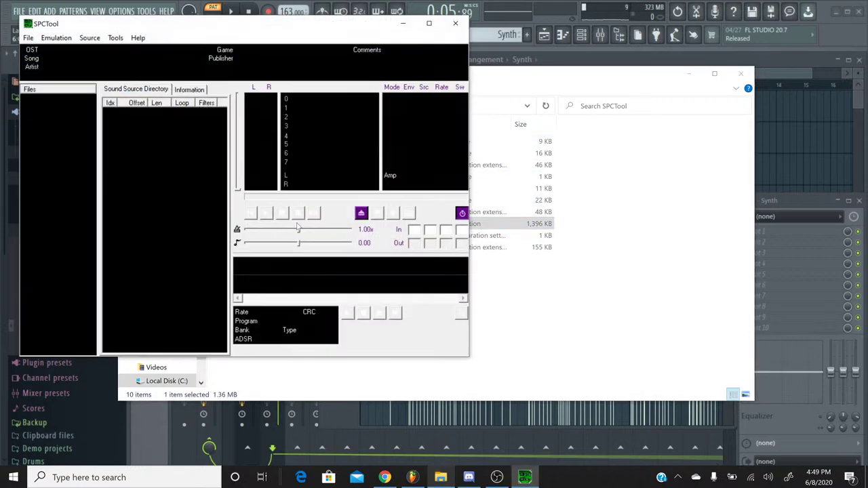
# Load 13 Launch Octopus.spc into SPCTool and start playing it
pyautogui.click(367, 216)
pyautogui.scroll(-2, 418, 190)
pyautogui.doubleClick(414, 197)
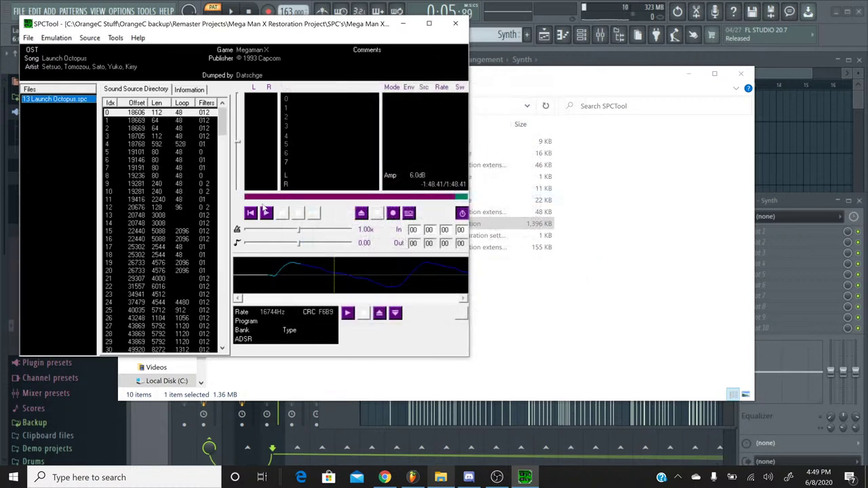
pyautogui.click(266, 213)
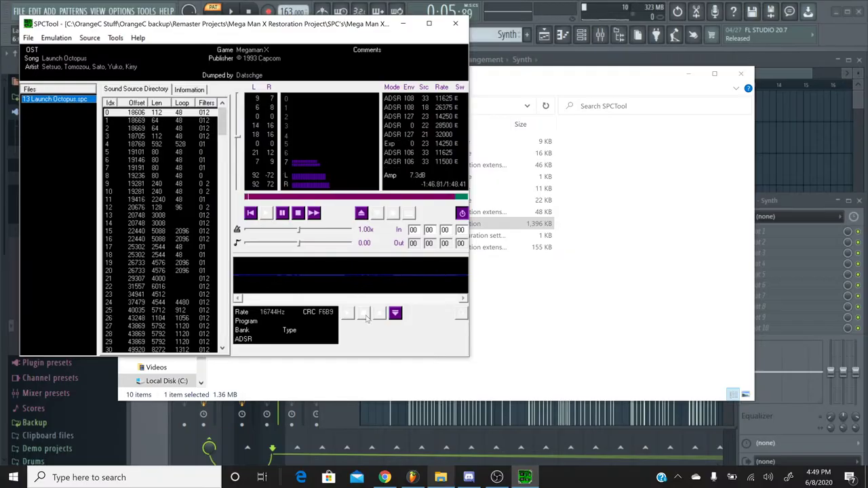
# Check the live stream's health and chat in the YouTube Studio browser window, and return to SPCTool
pyautogui.click(385, 478)
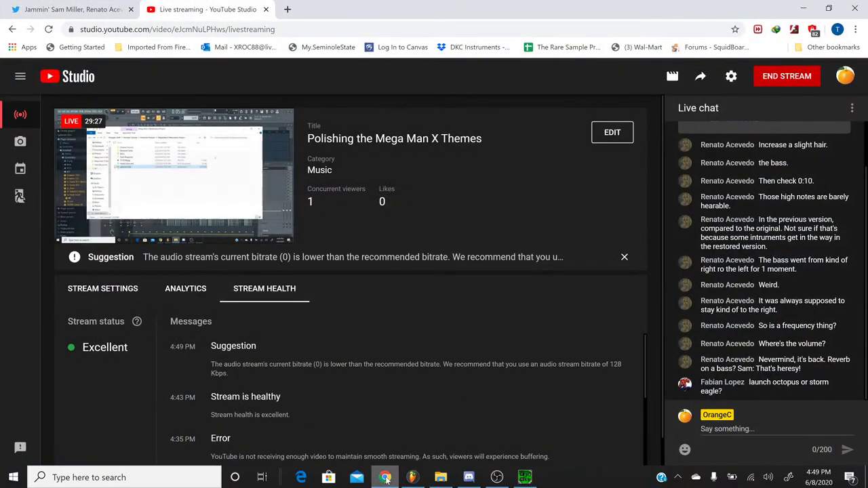
pyautogui.click(384, 477)
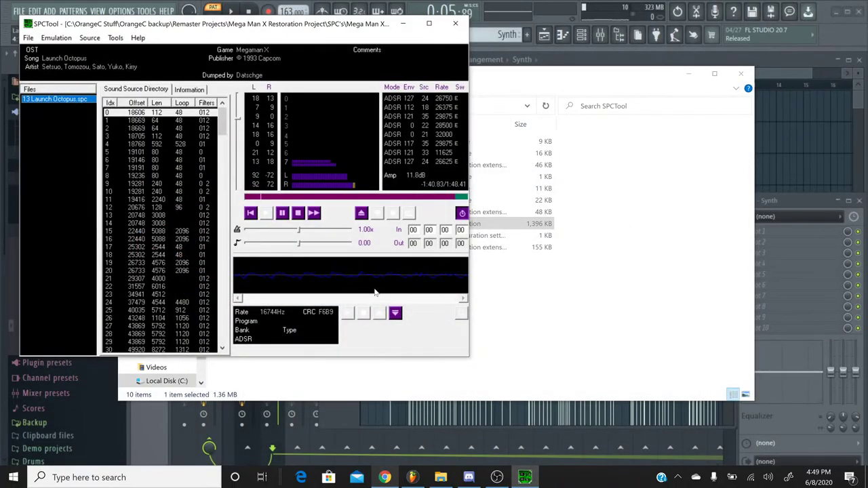
pyautogui.click(394, 479)
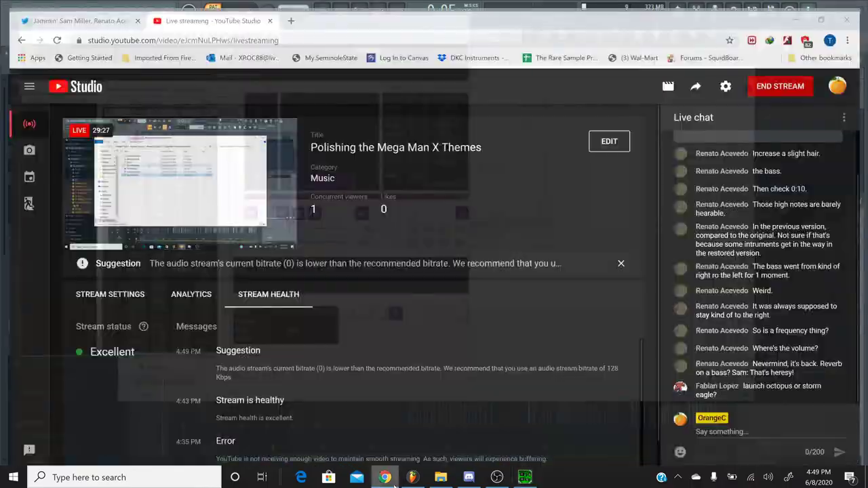
pyautogui.click(393, 479)
# Switch back to FL Studio and examine the Synth pattern's notes closely from bar 8 to bar 15
pyautogui.click(417, 479)
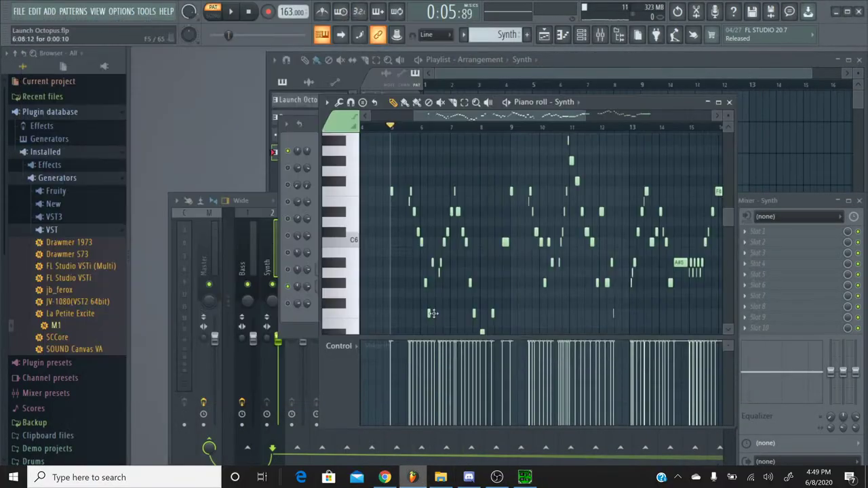
pyautogui.scroll(-5, 450, 159)
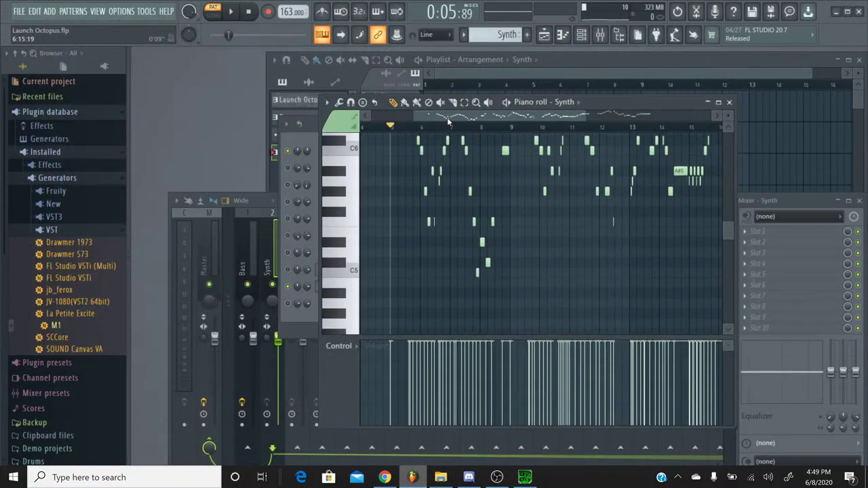
pyautogui.moveTo(450, 123); pyautogui.dragTo(475, 125)
pyautogui.scroll(3, 443, 150)
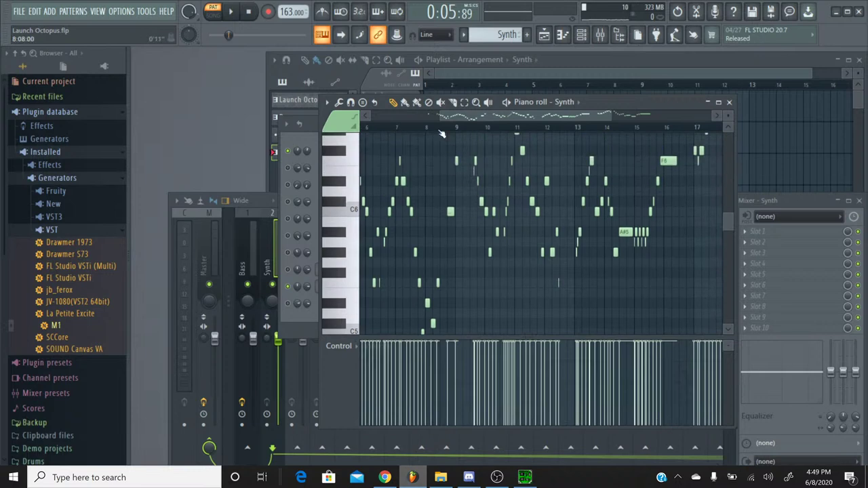
pyautogui.scroll(3, 441, 133)
pyautogui.scroll(3, 443, 138)
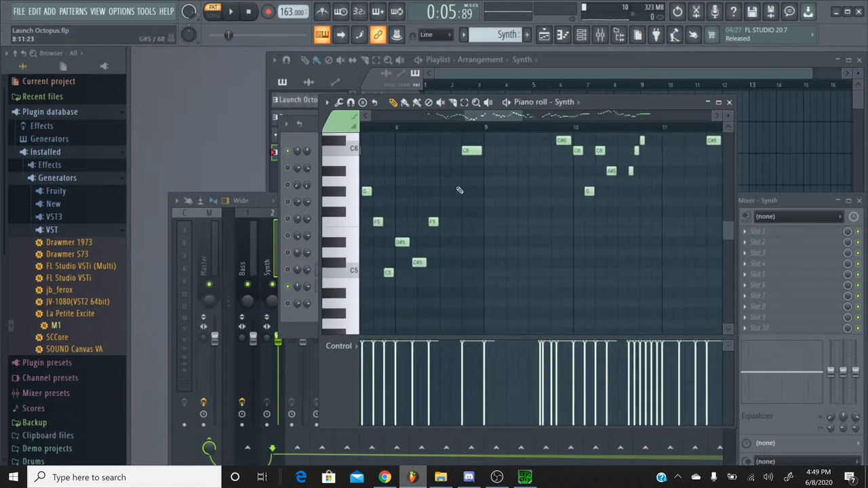
pyautogui.moveTo(484, 119); pyautogui.dragTo(541, 126)
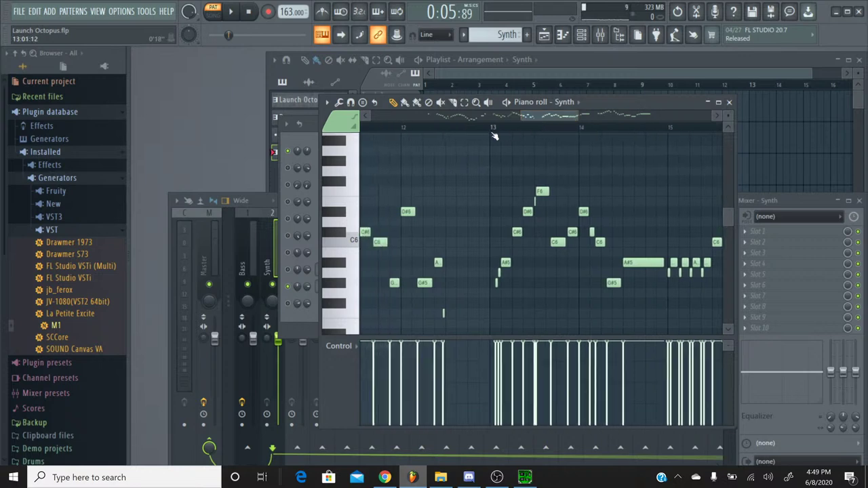
pyautogui.hscroll(-3, 519, 136)
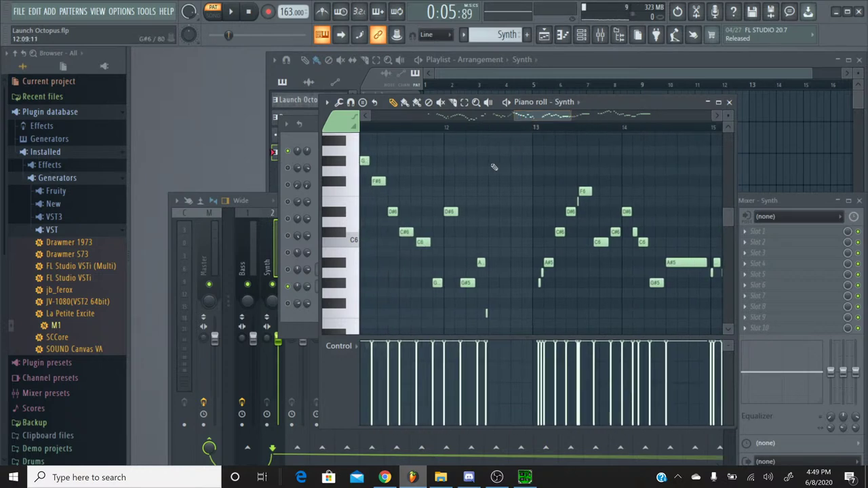
# Switch to SPCTool and replay the early section of the Launch Octopus song as a reference
pyautogui.scroll(-3, 475, 183)
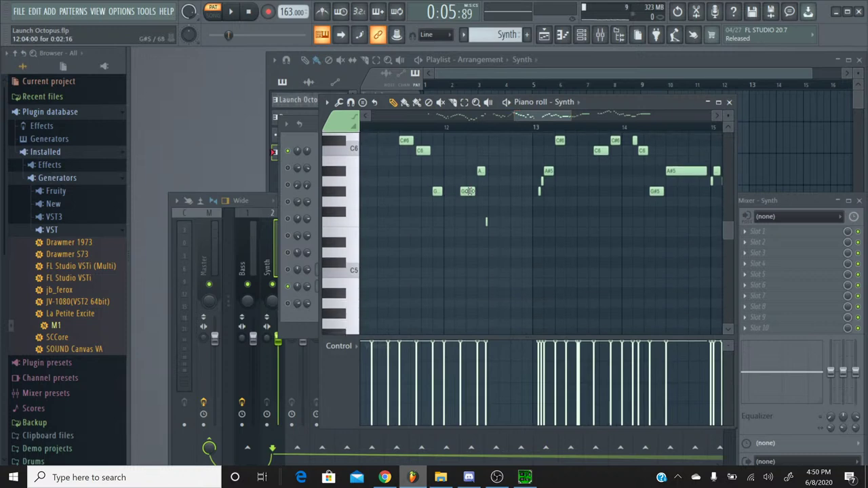
pyautogui.click(525, 478)
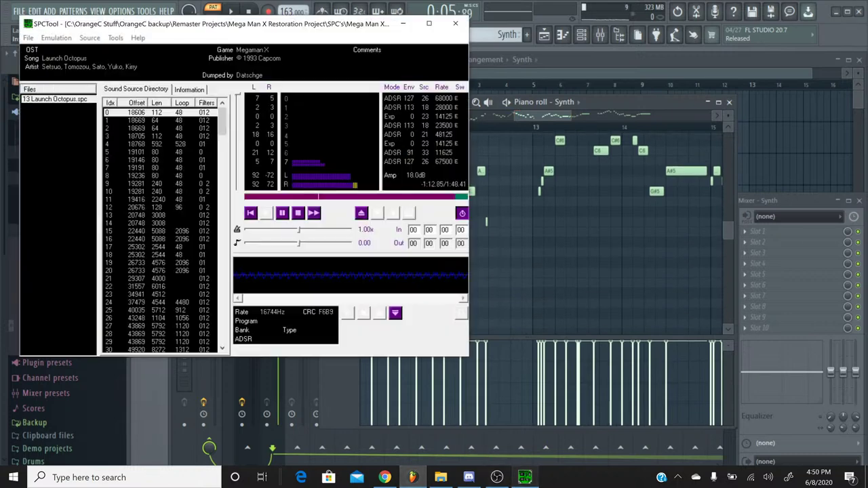
pyautogui.click(293, 197)
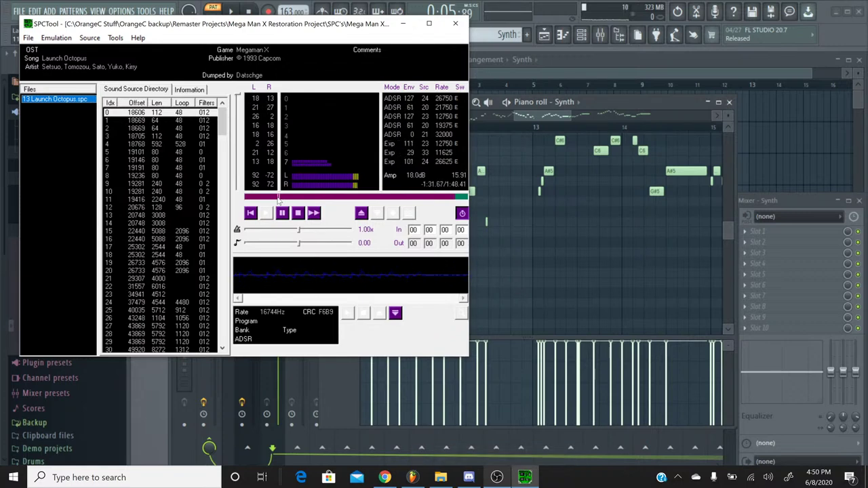
pyautogui.click(277, 197)
pyautogui.click(276, 198)
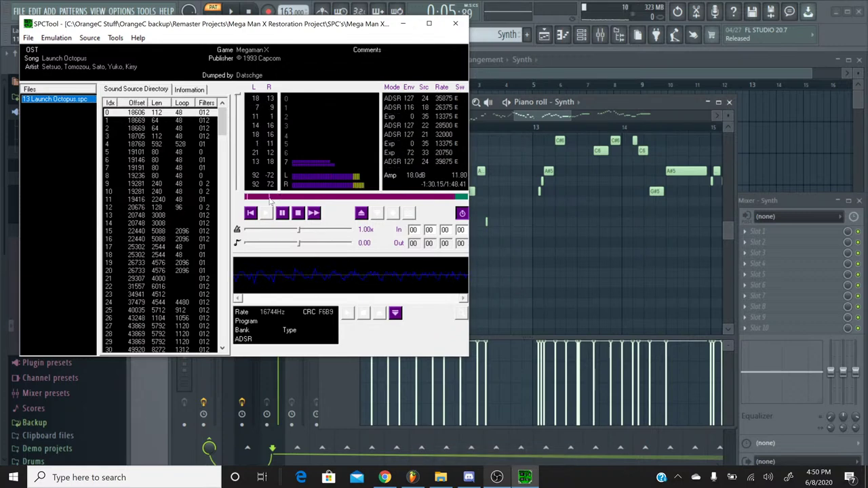
# Compare the Synth notes in bars 11 and 12 of the piano roll with the SPCTool reference playback
pyautogui.click(530, 114)
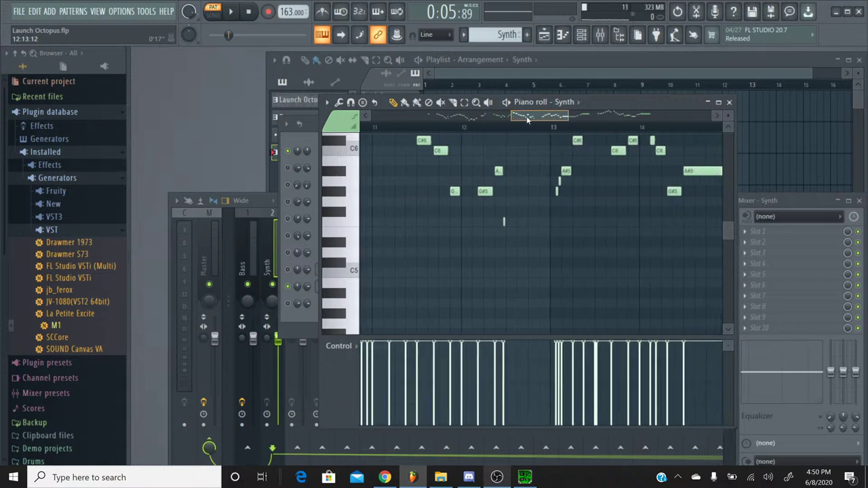
pyautogui.scroll(3, 509, 165)
pyautogui.scroll(4, 500, 130)
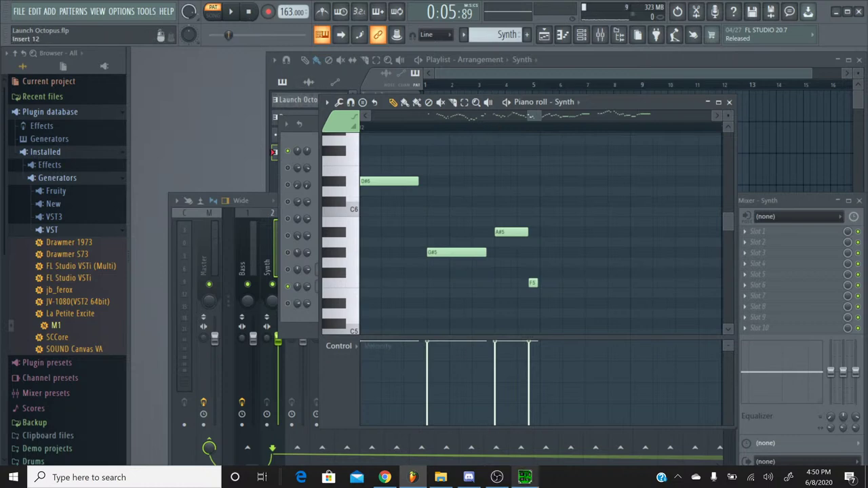
pyautogui.click(525, 478)
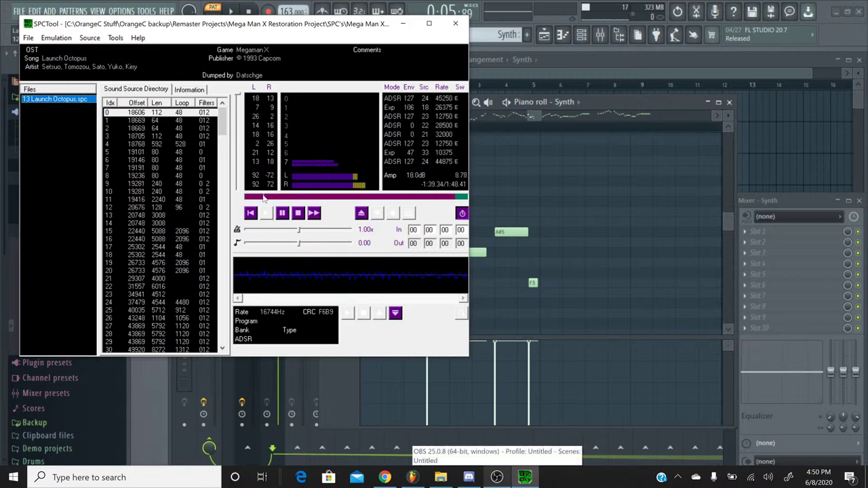
pyautogui.click(533, 116)
pyautogui.moveTo(533, 116); pyautogui.dragTo(516, 122)
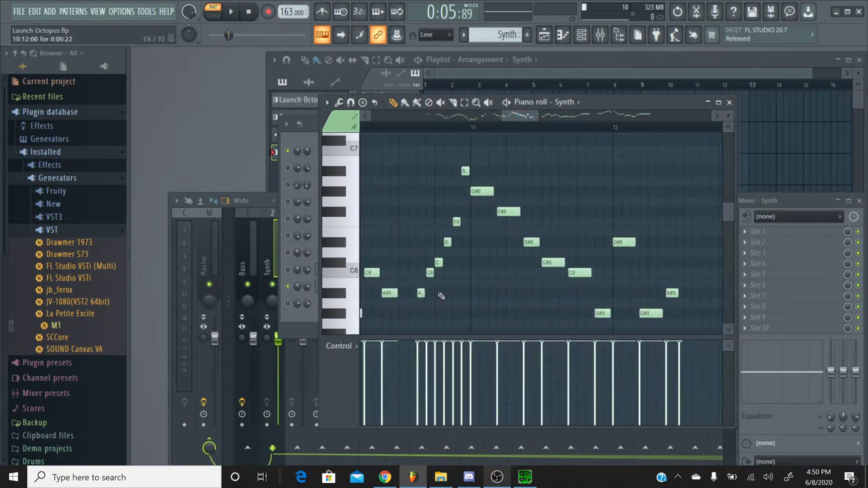
# Stop the SPCTool playback and return to the Synth notes in bar 12 of the FL Studio piano roll
pyautogui.click(525, 477)
pyautogui.click(298, 213)
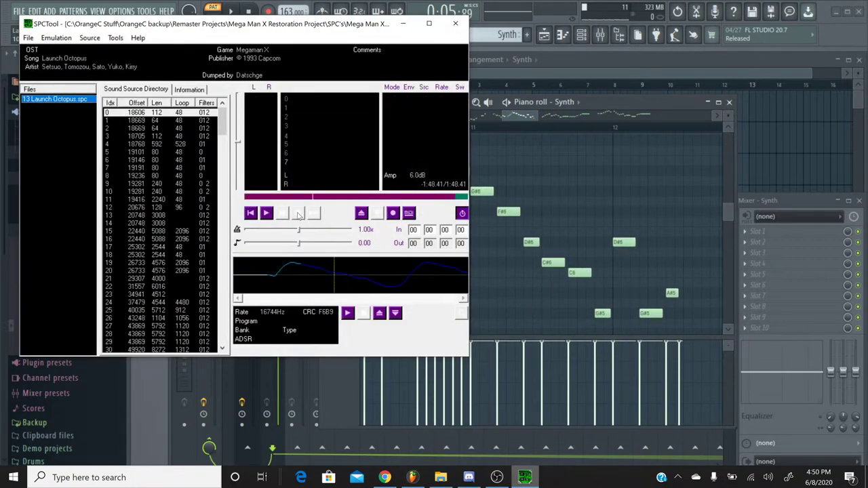
pyautogui.click(525, 478)
pyautogui.scroll(-3, 491, 161)
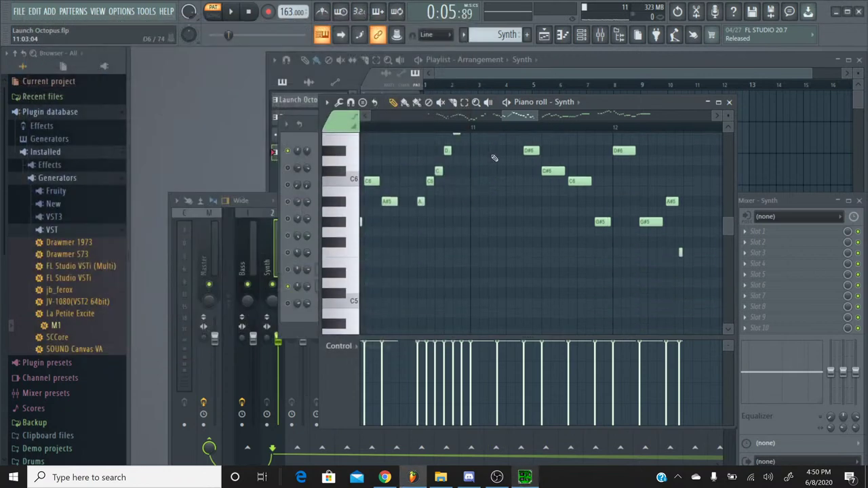
pyautogui.moveTo(524, 119)
pyautogui.mouseDown()
pyautogui.moveTo(501, 123)
pyautogui.moveTo(593, 122)
pyautogui.moveTo(547, 133)
pyautogui.moveTo(515, 117)
pyautogui.mouseUp()
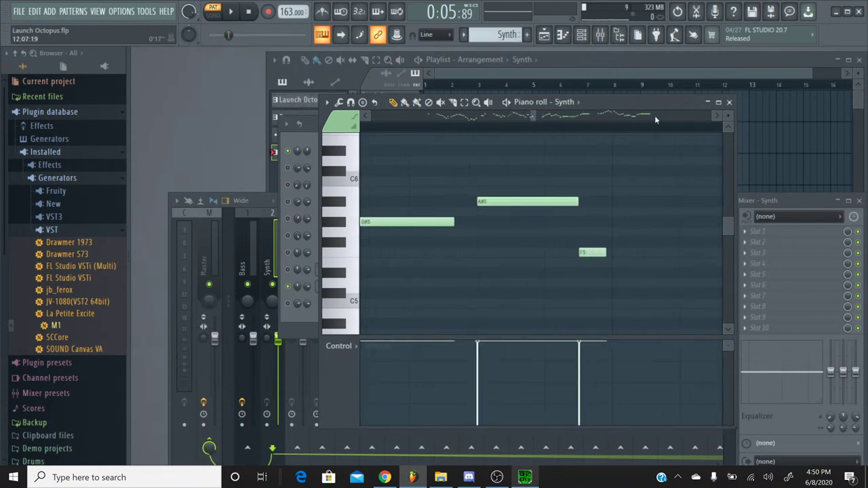
# Check the pitch bend range in the Synth channel's M1 controller settings, closing the piano roll first and the plugin when done
pyautogui.click(729, 102)
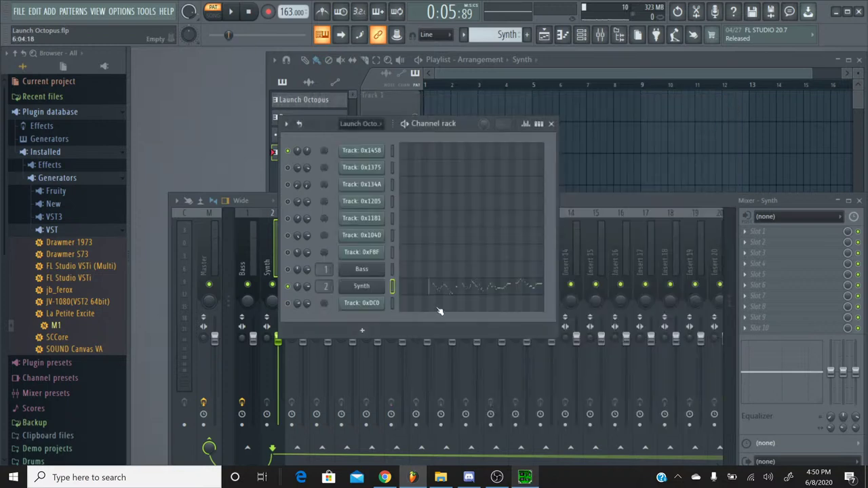
pyautogui.click(364, 286)
pyautogui.click(532, 214)
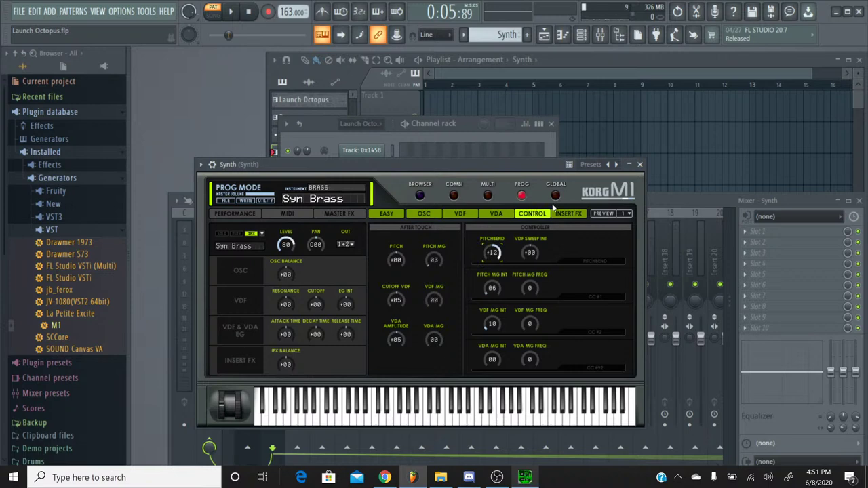
pyautogui.click(640, 164)
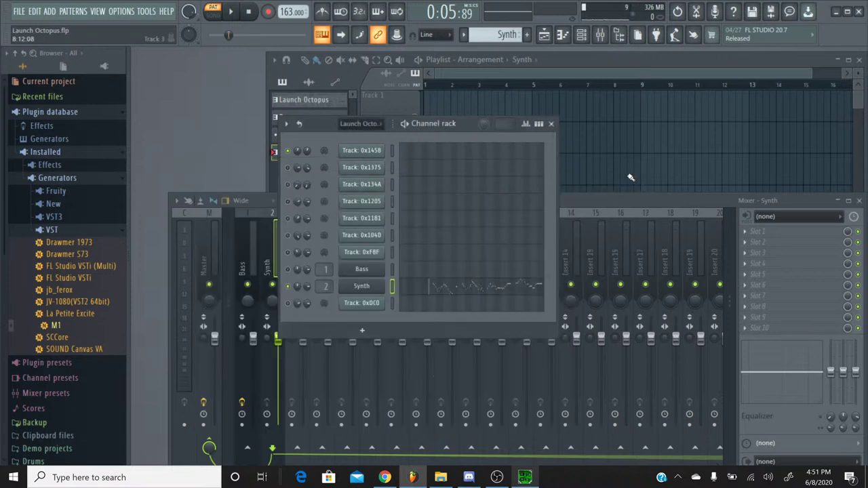
# Reopen the Synth piano roll and examine the melody up to the end of the phrase in bar 12
pyautogui.click(421, 294)
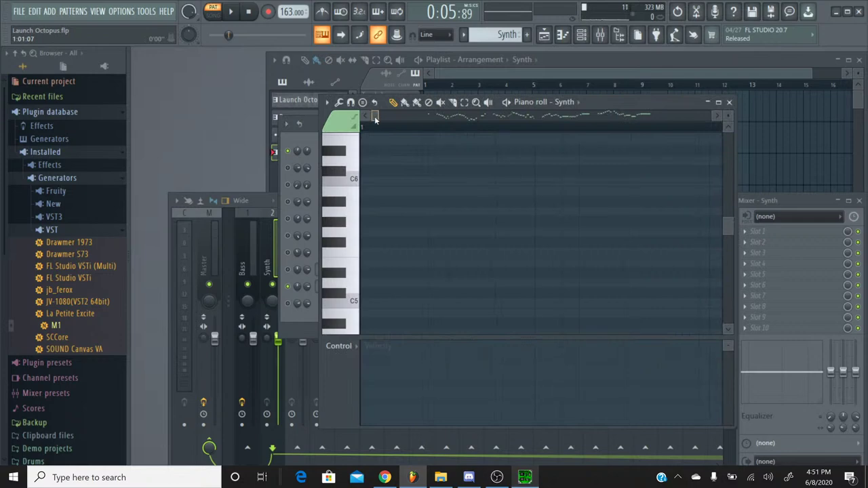
pyautogui.moveTo(390, 116); pyautogui.dragTo(475, 122)
pyautogui.scroll(3, 483, 143)
pyautogui.scroll(-4, 479, 188)
pyautogui.scroll(6, 479, 189)
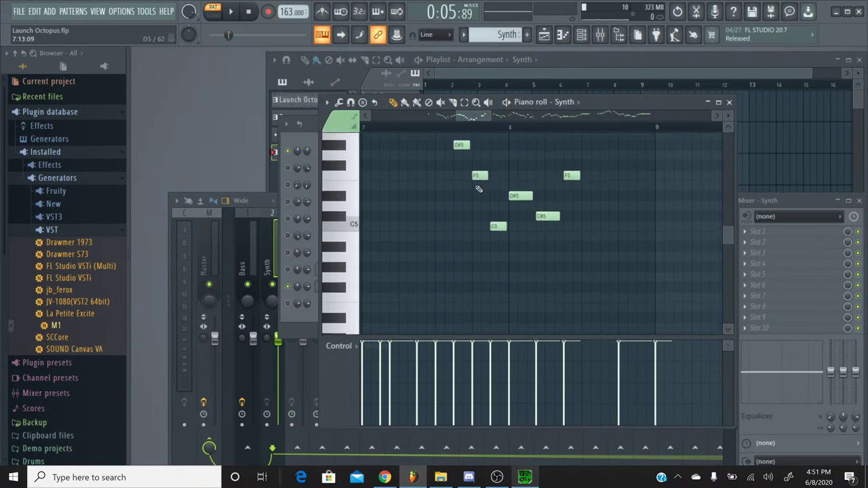
pyautogui.moveTo(472, 119); pyautogui.dragTo(530, 141)
pyautogui.scroll(5, 478, 132)
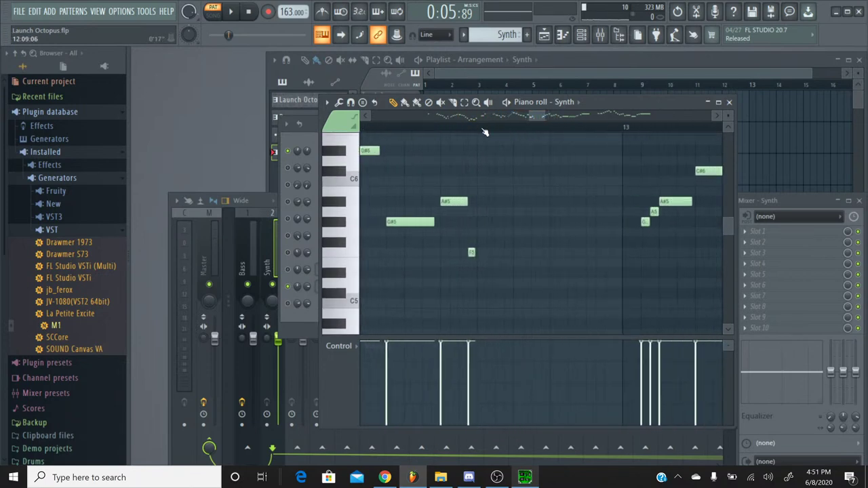
# Play the end of the bar 12 phrase briefly and inspect its A#5 and F5 notes up close
pyautogui.click(411, 131)
pyautogui.press('space')
pyautogui.press('space')
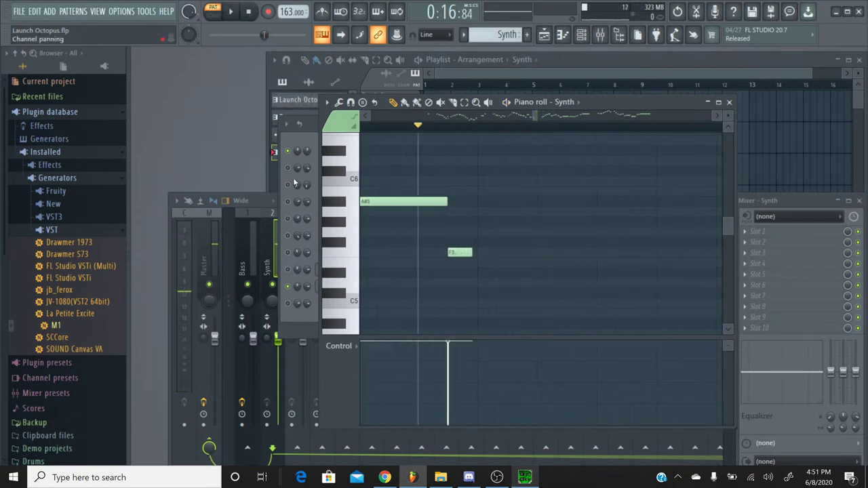
pyautogui.scroll(-3, 439, 131)
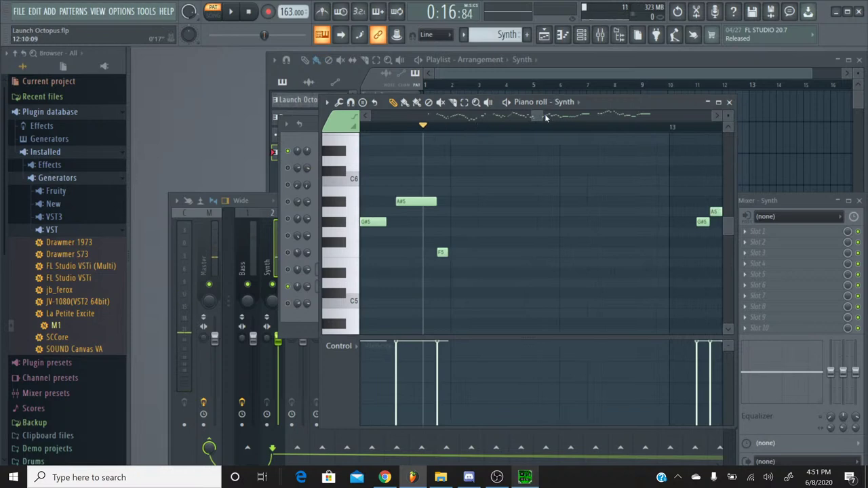
pyautogui.scroll(2, 538, 117)
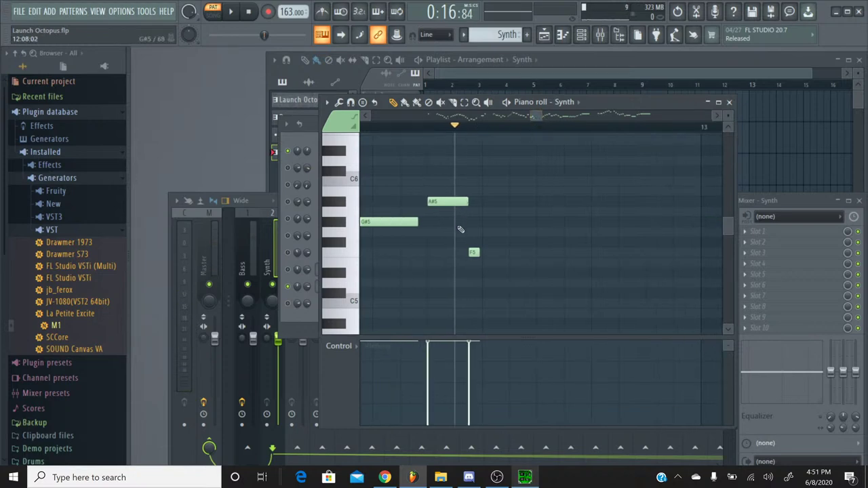
# Draw a downward channel pitch slide over the end of bar 12's A#5 note, returning to about 0 cents after the phrase
pyautogui.click(339, 347)
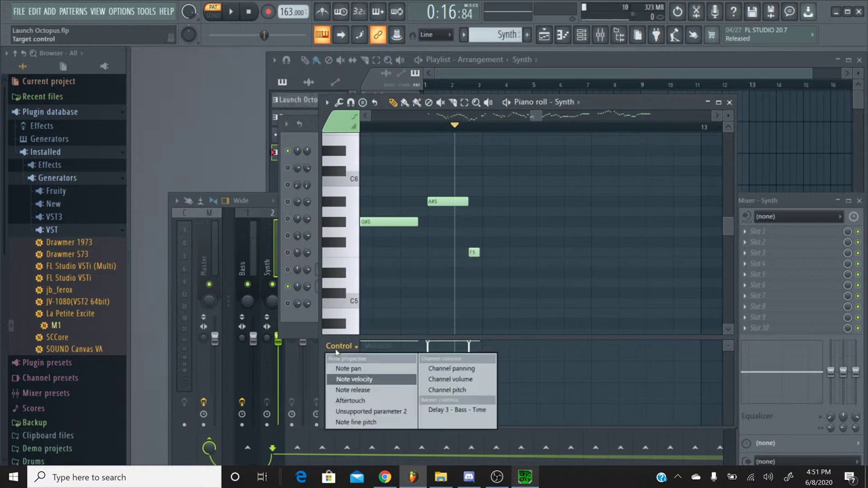
pyautogui.click(443, 390)
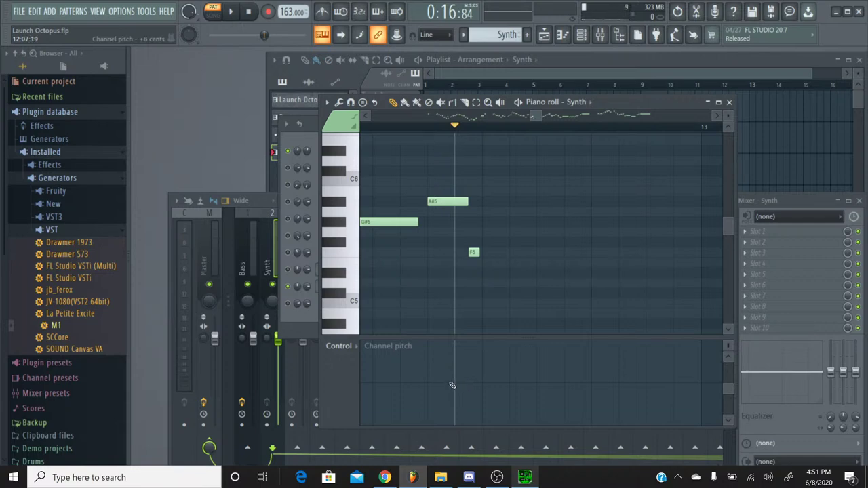
pyautogui.moveTo(452, 385)
pyautogui.mouseDown()
pyautogui.moveTo(461, 412)
pyautogui.moveTo(484, 430)
pyautogui.moveTo(465, 427)
pyautogui.mouseUp()
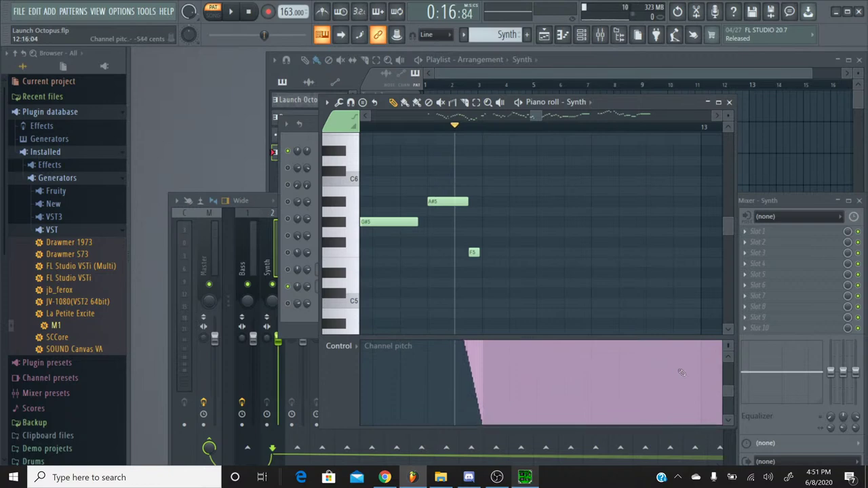
pyautogui.click(729, 362)
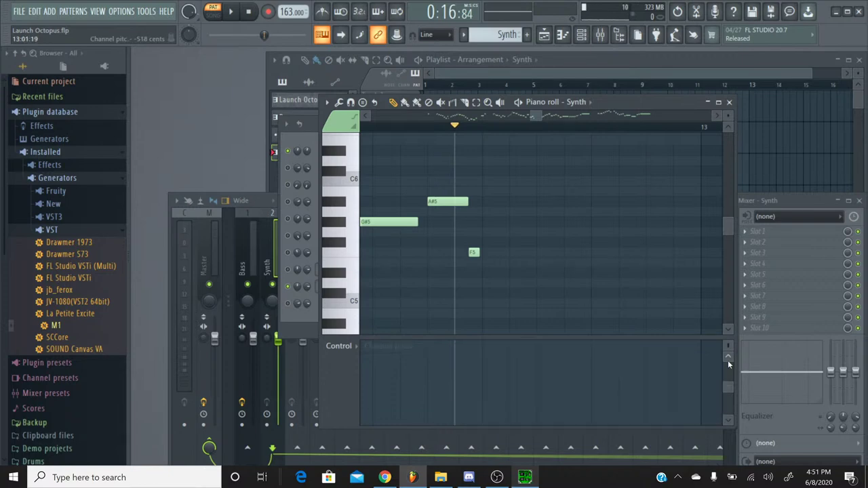
pyautogui.click(729, 416)
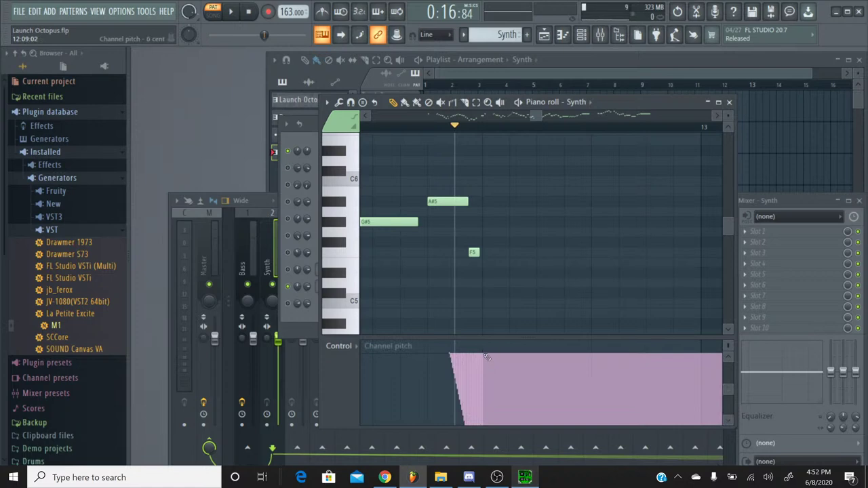
pyautogui.rightClick(486, 356)
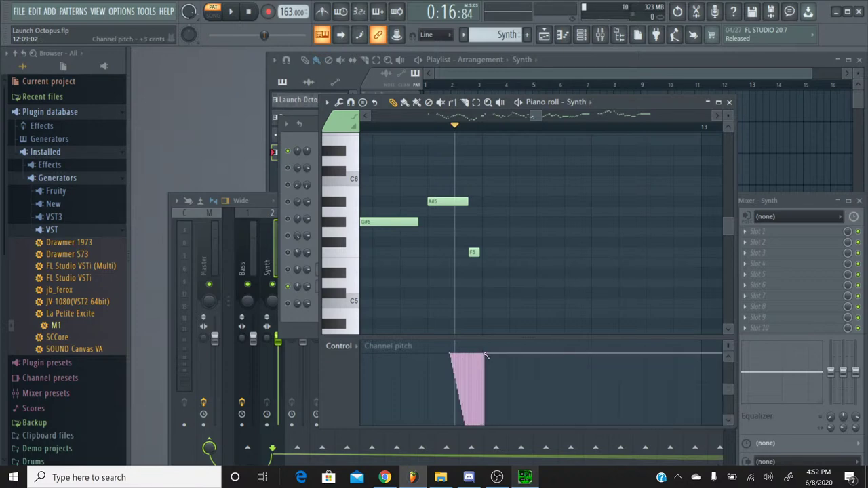
# Delete the short F5 note after the A#5 in bar 12 and play the passage with the pitch slide
pyautogui.click(389, 129)
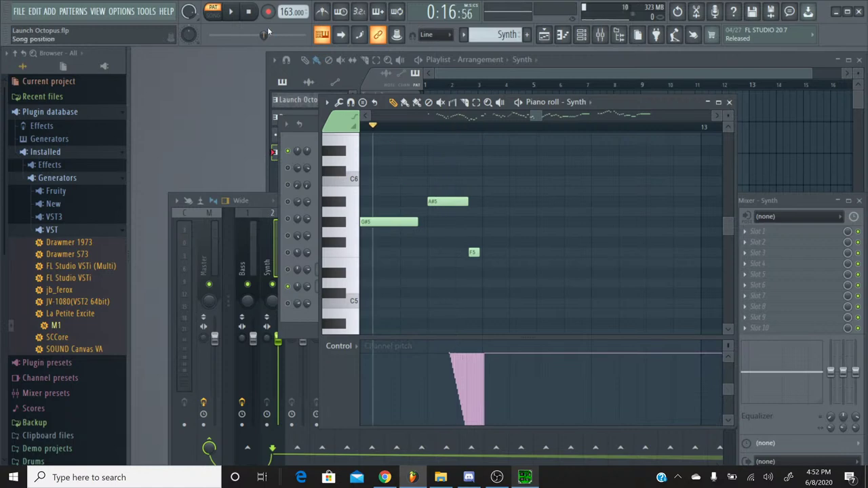
pyautogui.rightClick(474, 252)
pyautogui.press('space')
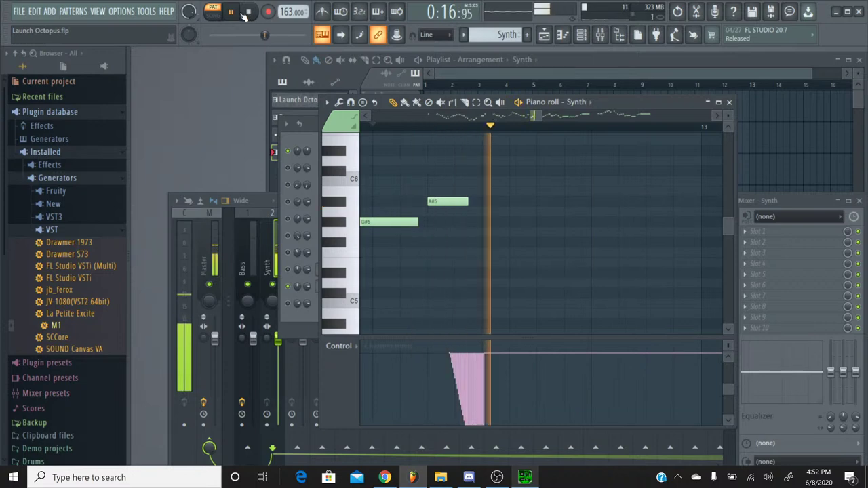
pyautogui.click(249, 13)
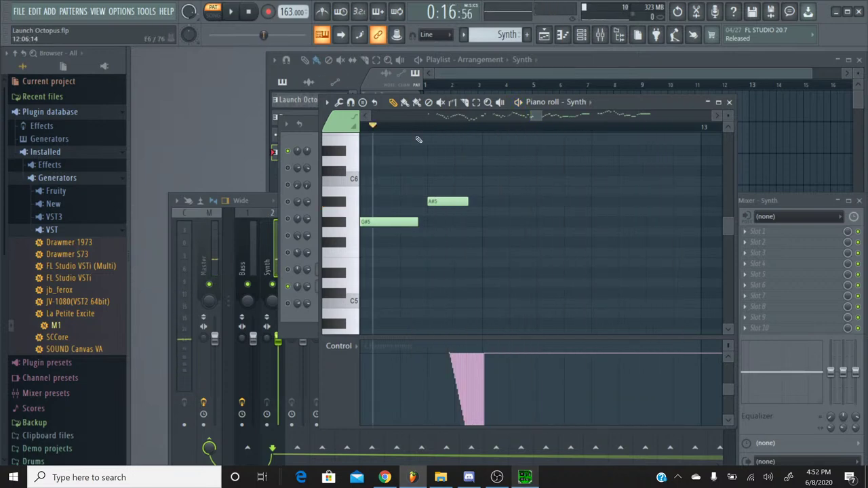
# Play the Synth melody from bar 11 to review the lead-in to the pitch slide, then stop
pyautogui.click(538, 119)
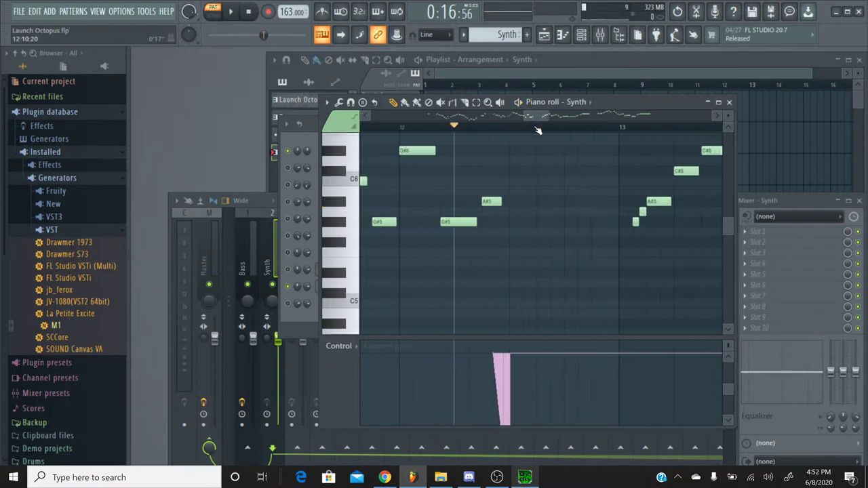
pyautogui.click(412, 128)
pyautogui.click(231, 12)
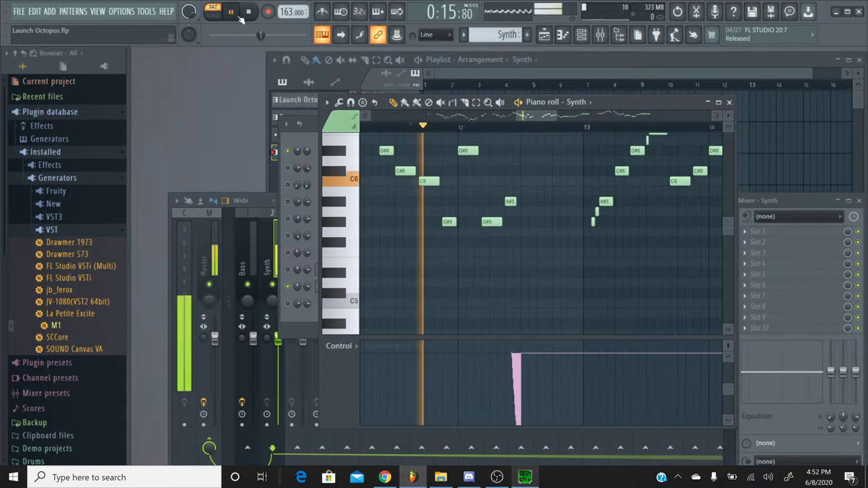
pyautogui.click(249, 13)
# Close the Synth piano roll and load Fruity Delay 3 into effect slot 2 of the Synth mixer track
pyautogui.moveTo(512, 117); pyautogui.dragTo(428, 129)
pyautogui.scroll(4, 557, 178)
pyautogui.click(19, 11)
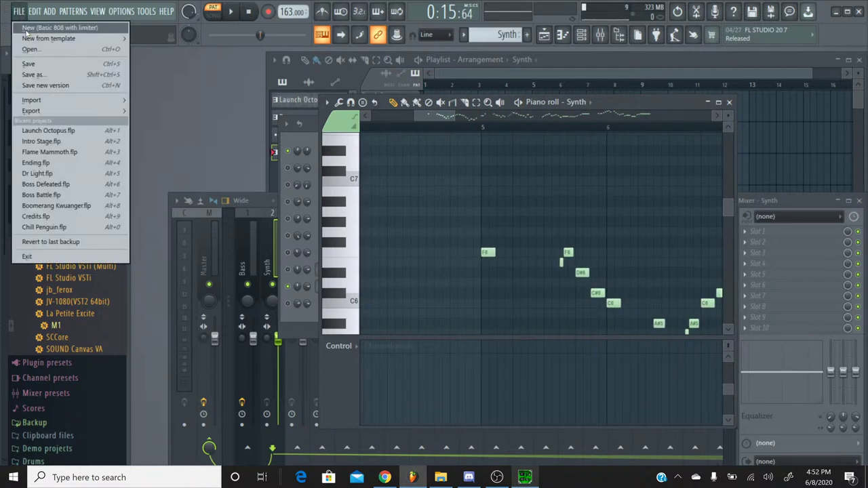
pyautogui.click(729, 101)
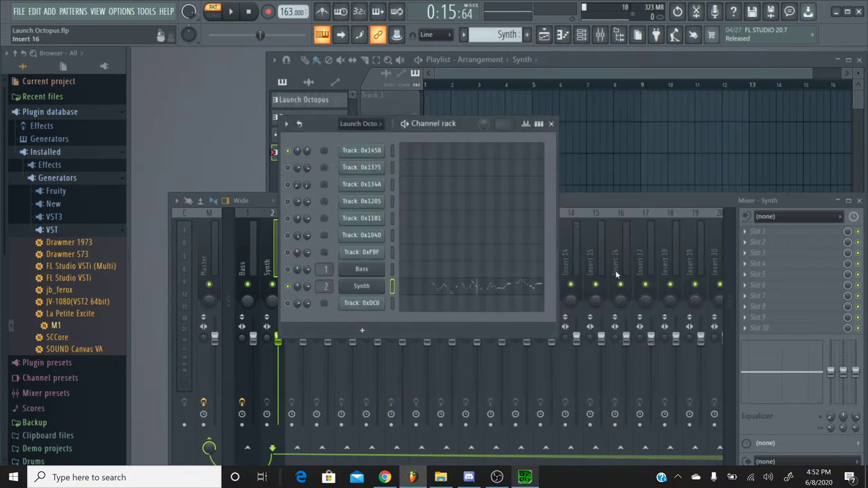
pyautogui.click(771, 242)
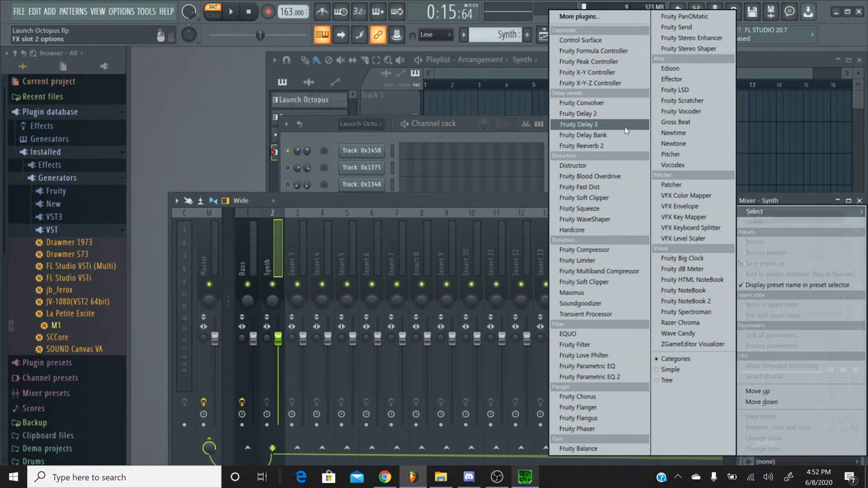
pyautogui.click(626, 130)
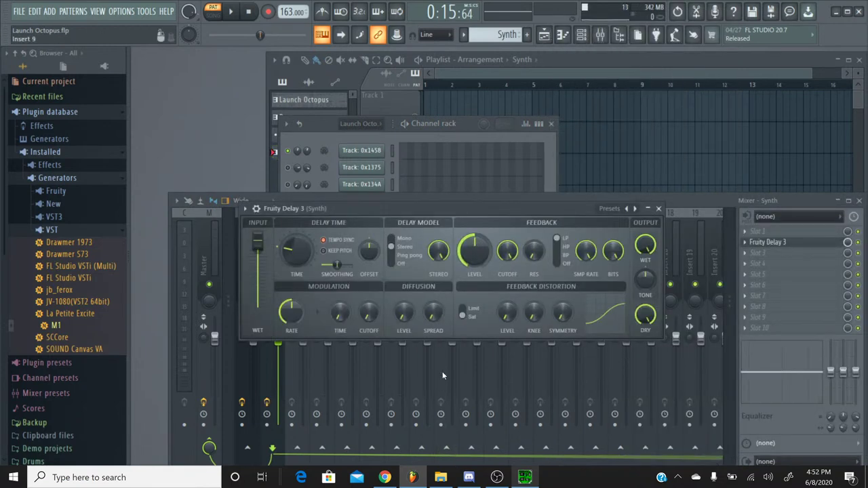
# Switch to the Launch Octopus pattern and inspect the melody notes of Track: 0x1458 in its piano roll, then close it
pyautogui.click(506, 34)
pyautogui.click(489, 57)
pyautogui.click(374, 150)
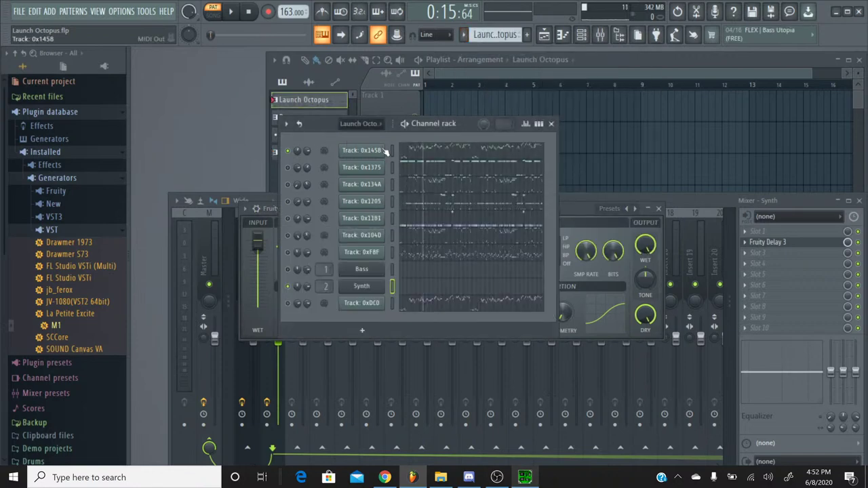
pyautogui.click(419, 156)
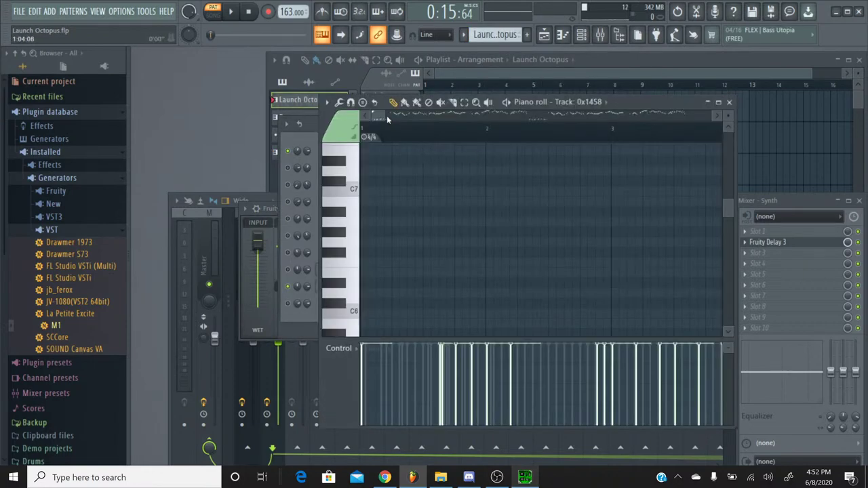
pyautogui.scroll(5, 473, 138)
pyautogui.moveTo(386, 114); pyautogui.dragTo(400, 118)
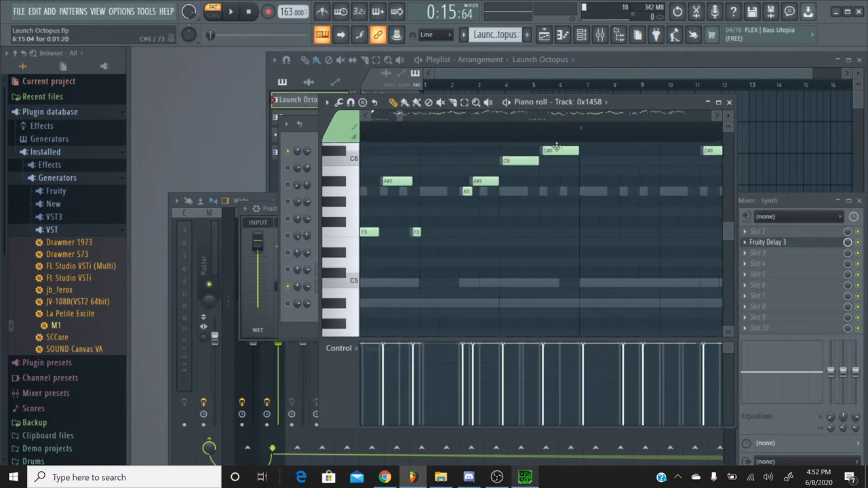
pyautogui.click(729, 102)
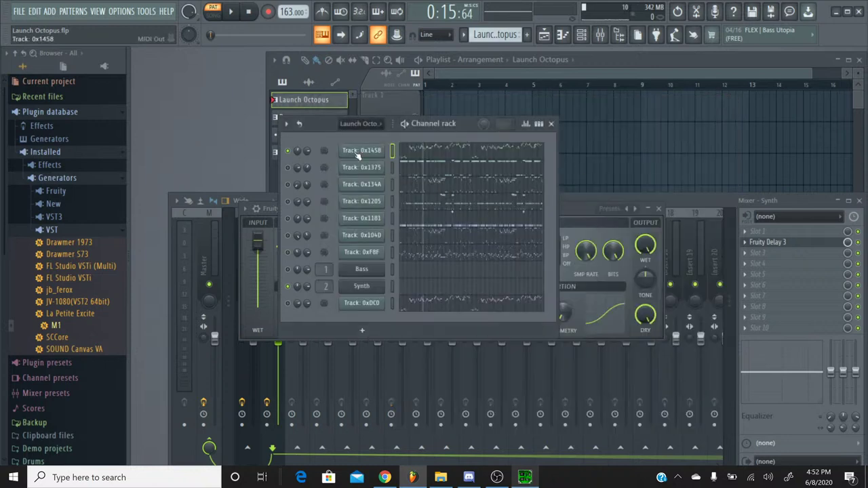
# Inspect the channel panning events of Track: 0x1458, then close the event editor
pyautogui.rightClick(301, 156)
pyautogui.click(319, 179)
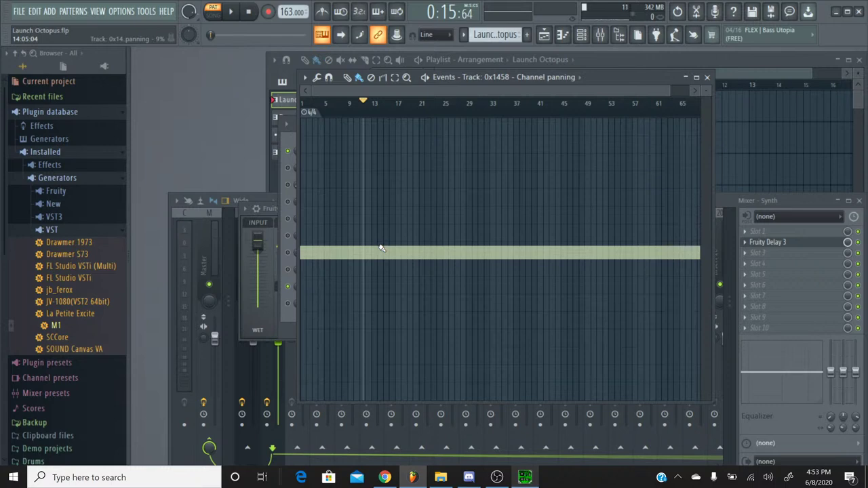
pyautogui.click(707, 77)
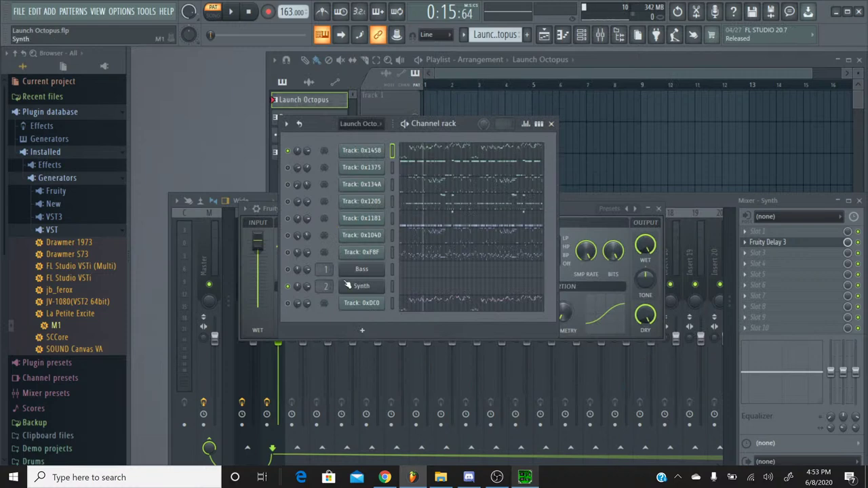
# Set Fruity Delay 3 to minimum delay time and 60.4% R/L offset, lower the feedback level, and raise the diffusion level and spread
pyautogui.click(581, 228)
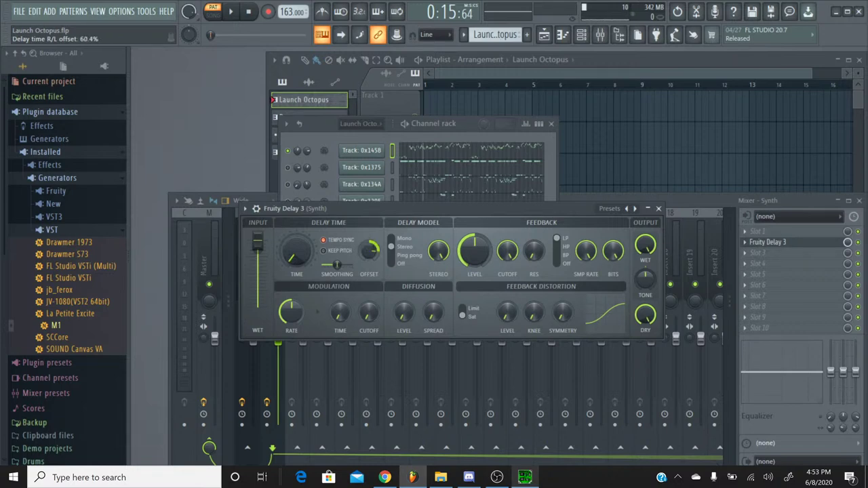
pyautogui.moveTo(474, 251); pyautogui.dragTo(474, 259)
pyautogui.moveTo(403, 312); pyautogui.dragTo(403, 320)
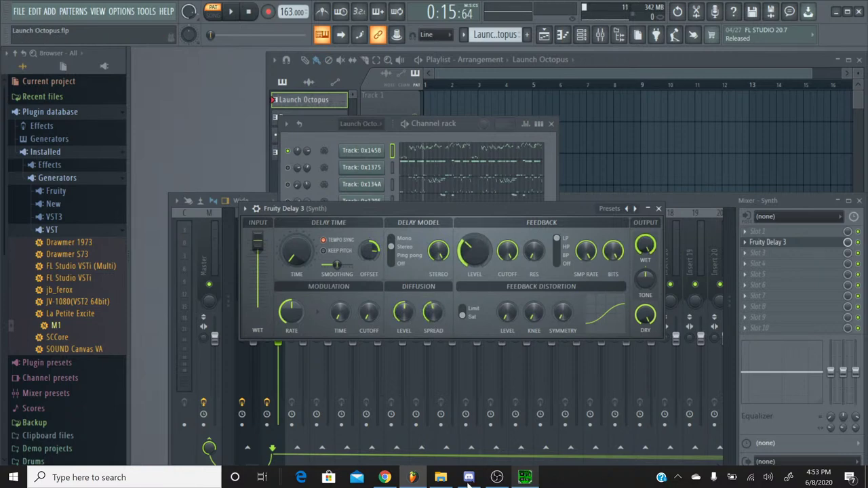
# Listen to channels 0 and 7 of the original Launch Octopus SPC in SPCTool, stop playback and return to FL Studio
pyautogui.click(525, 478)
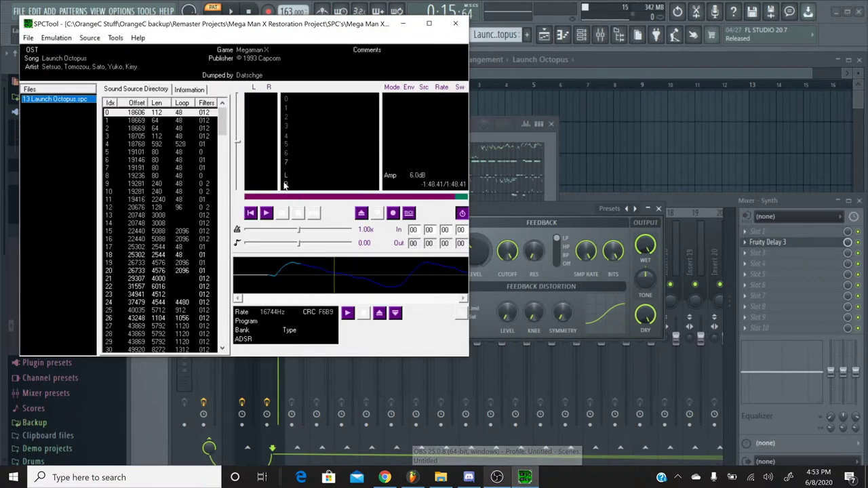
pyautogui.click(268, 214)
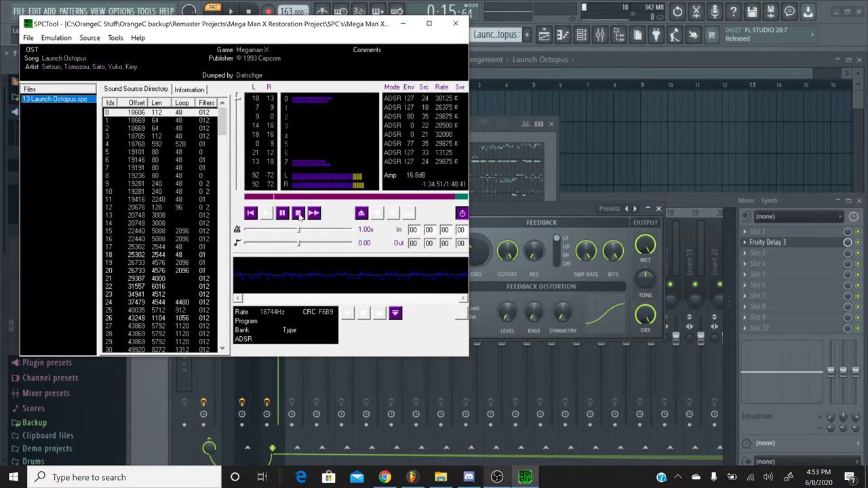
pyautogui.click(299, 213)
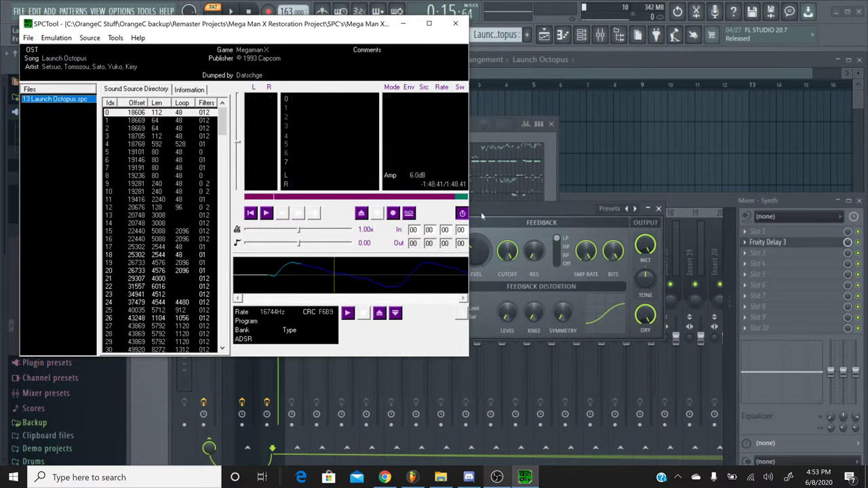
pyautogui.click(481, 212)
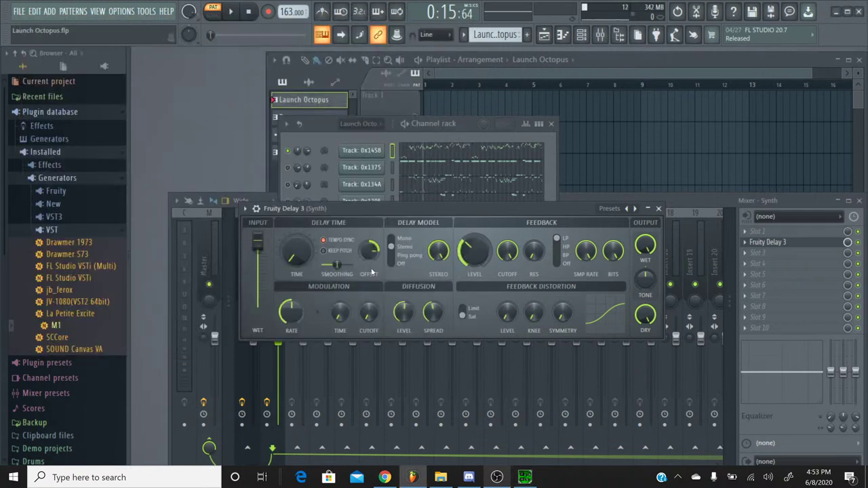
# Play the Launch Octopus pattern, bring the channel rack forward and switch playback to the Synth pattern
pyautogui.press('space')
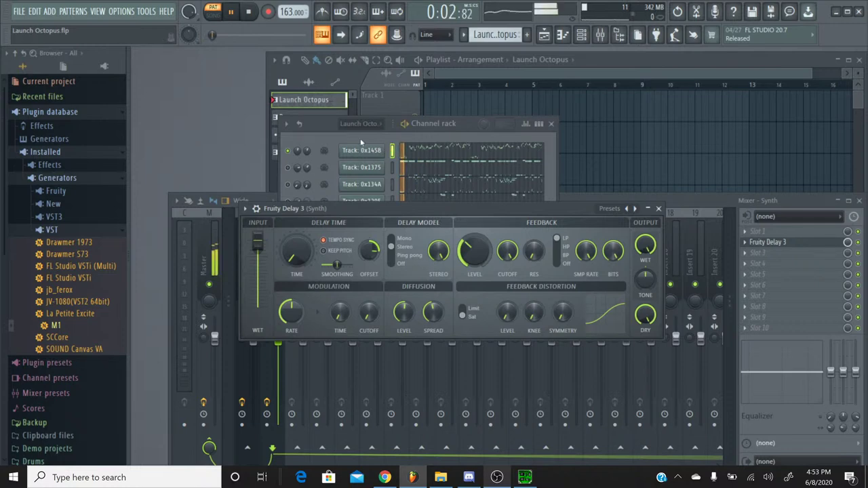
pyautogui.click(336, 139)
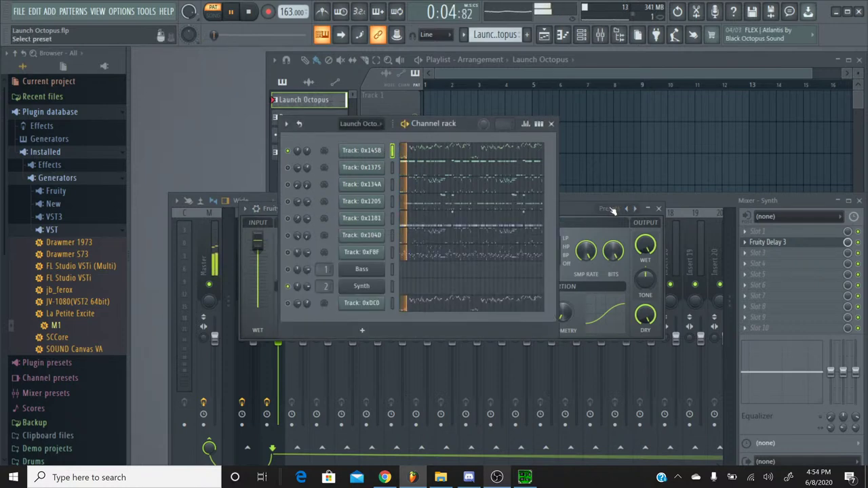
pyautogui.click(708, 207)
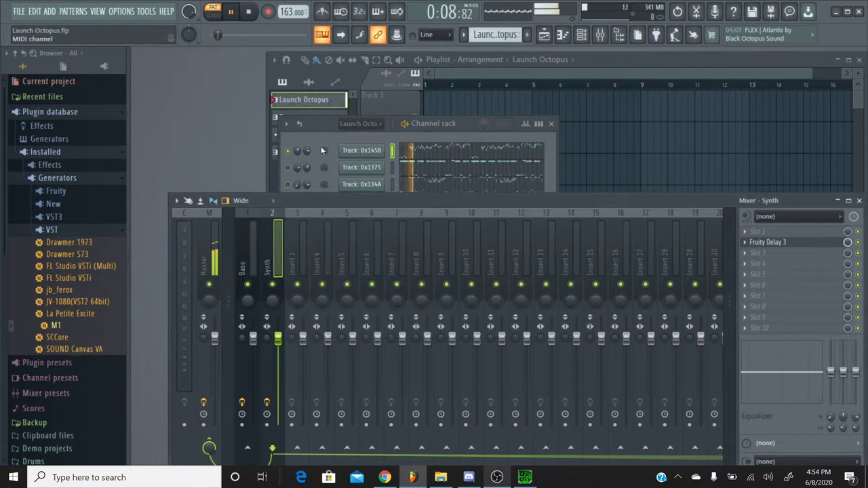
pyautogui.press('F6')
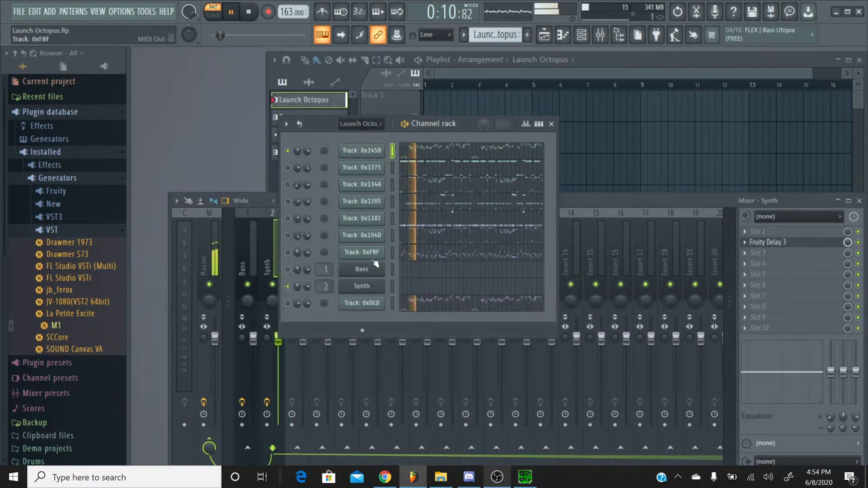
pyautogui.click(464, 34)
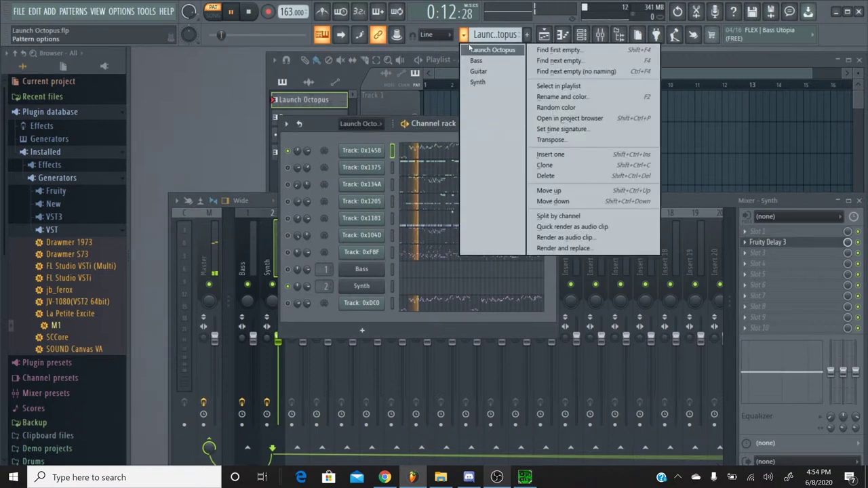
pyautogui.click(475, 81)
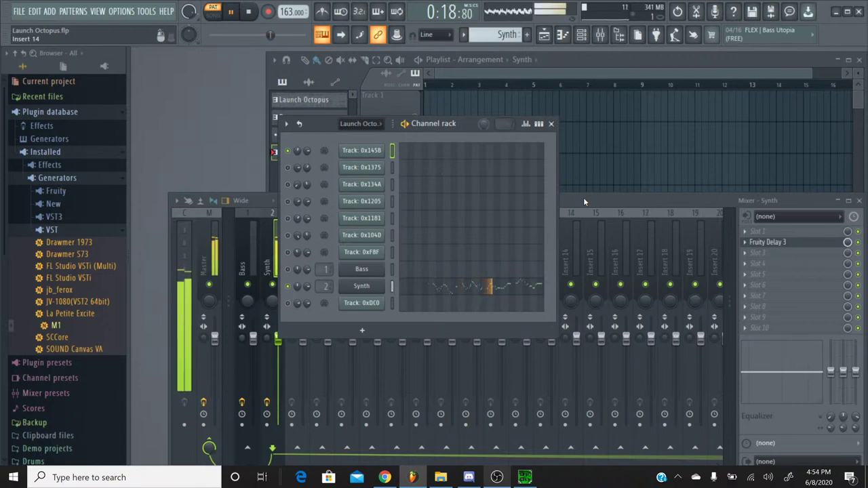
# Reopen Fruity Delay 3 on the Synth mixer track while the pattern plays, then stop playback
pyautogui.click(777, 252)
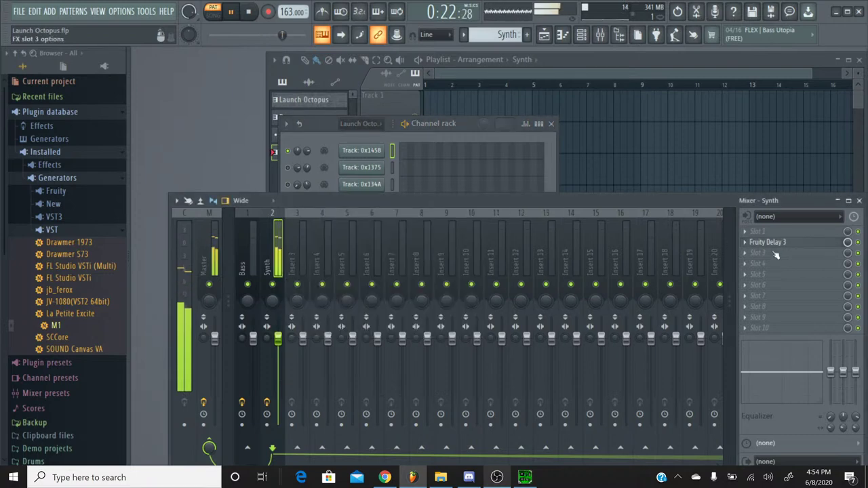
pyautogui.click(808, 243)
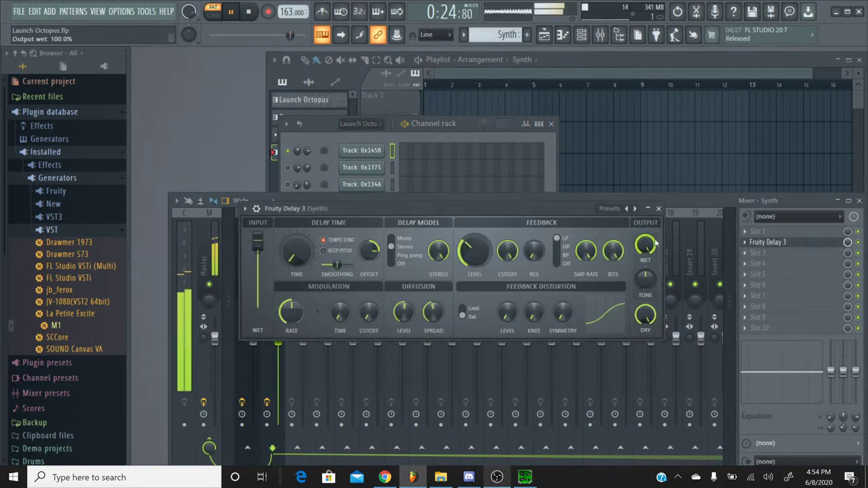
pyautogui.click(251, 19)
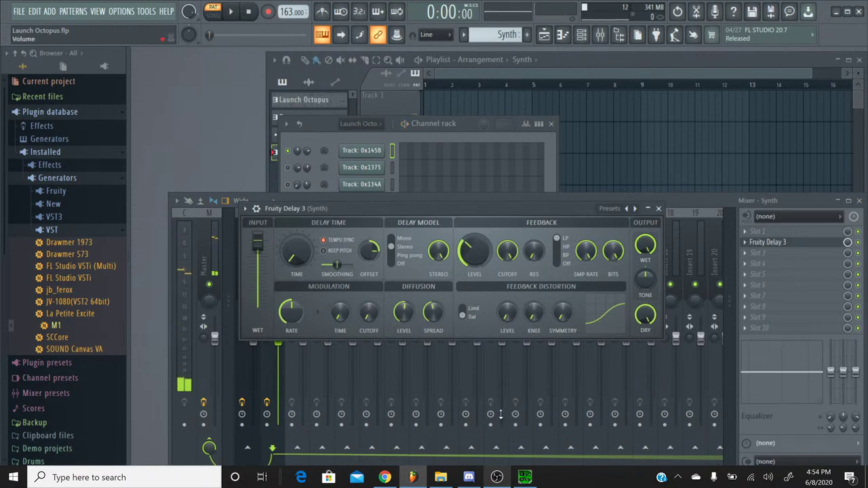
# Play the original SPC in SPCTool, check the YouTube live chat meanwhile, then stop the track and minimize SPCTool
pyautogui.hotkey('alt', 'Tab')
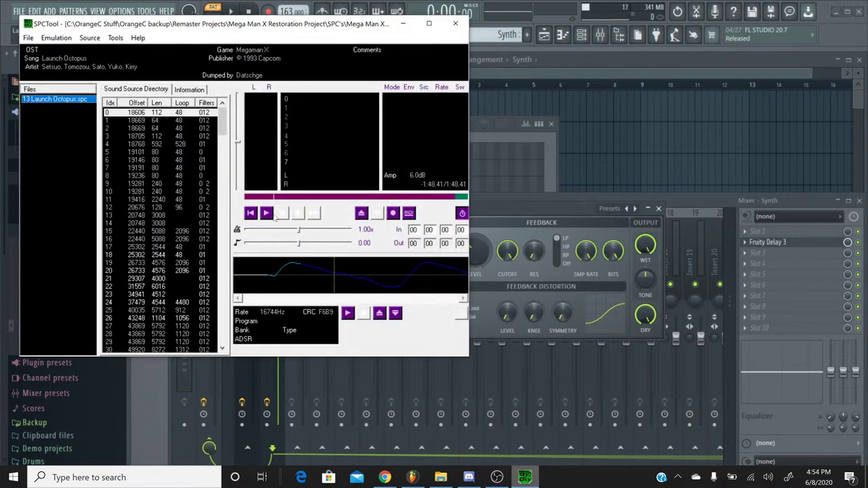
pyautogui.click(269, 214)
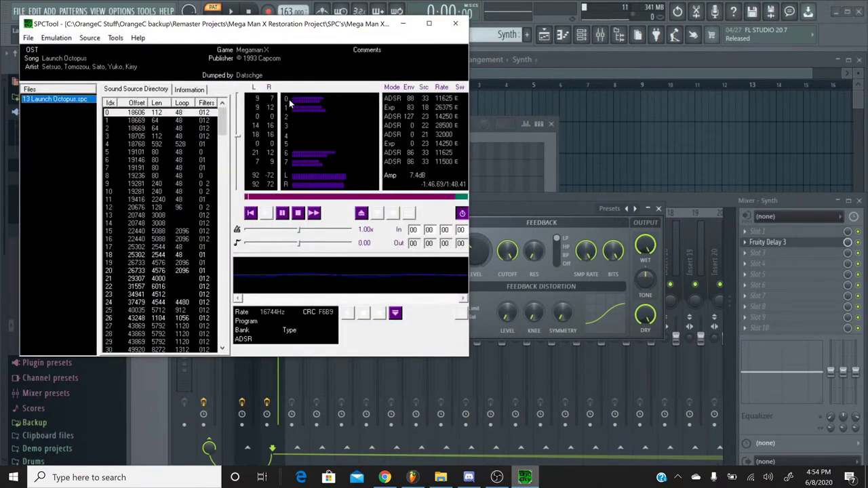
pyautogui.click(385, 478)
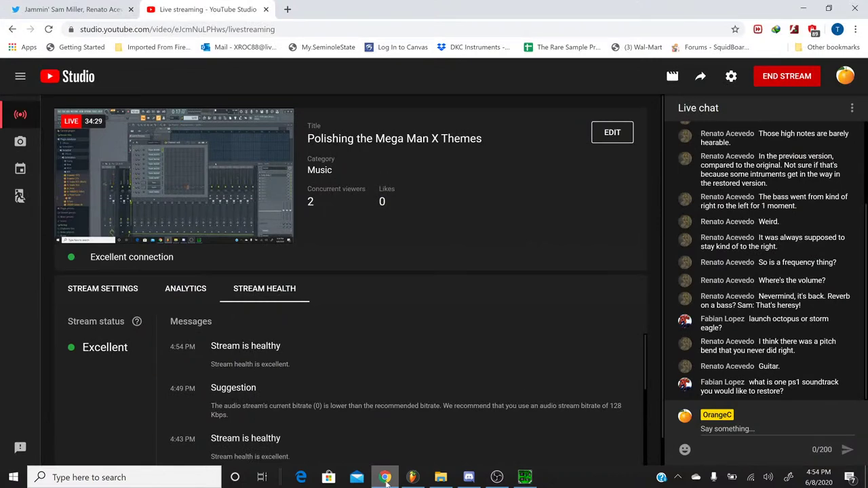
pyautogui.click(385, 477)
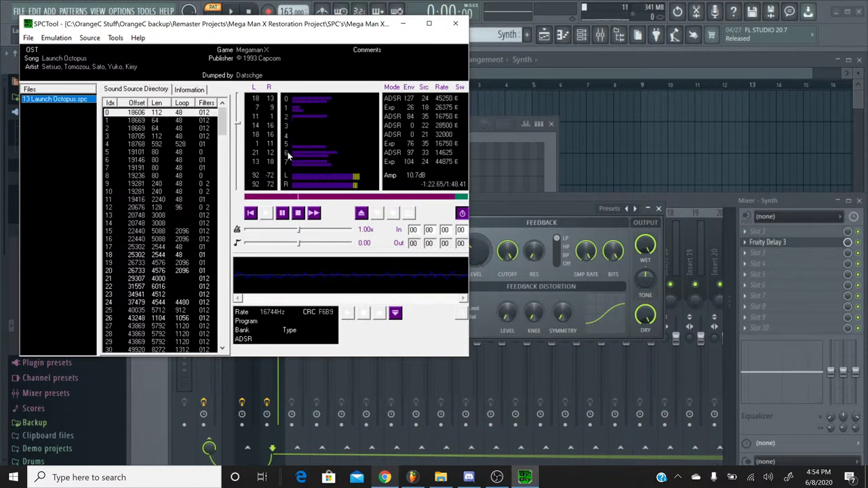
pyautogui.click(298, 213)
pyautogui.click(403, 23)
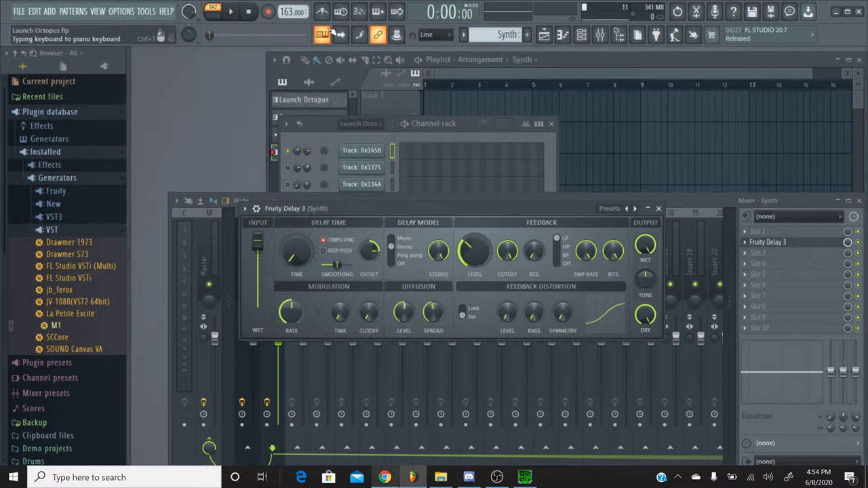
# Play the Synth pattern from the start with the channel rack in front, then stop it
pyautogui.click(231, 11)
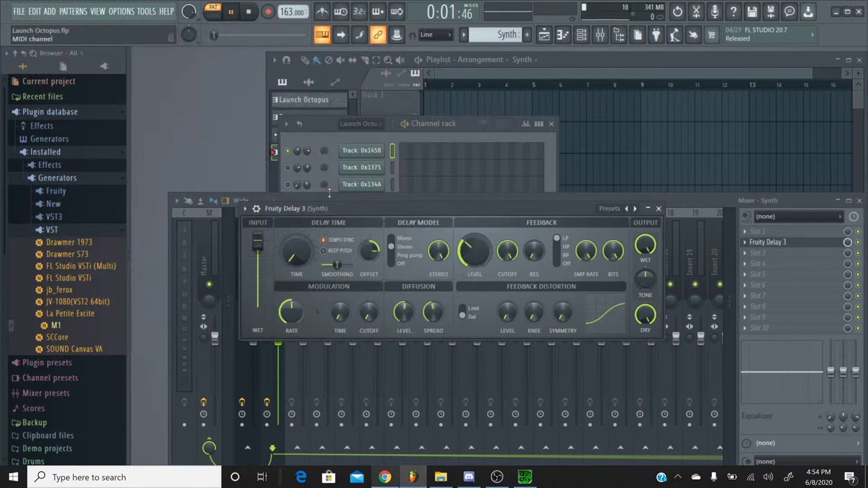
pyautogui.click(326, 135)
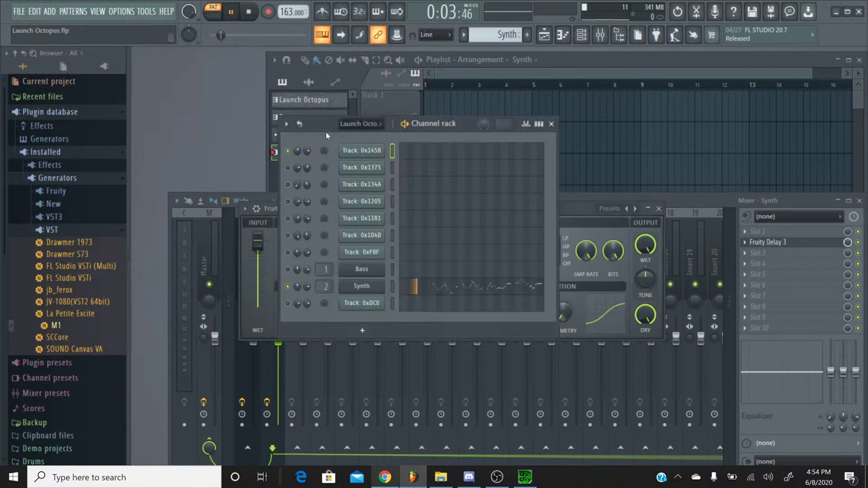
pyautogui.click(234, 35)
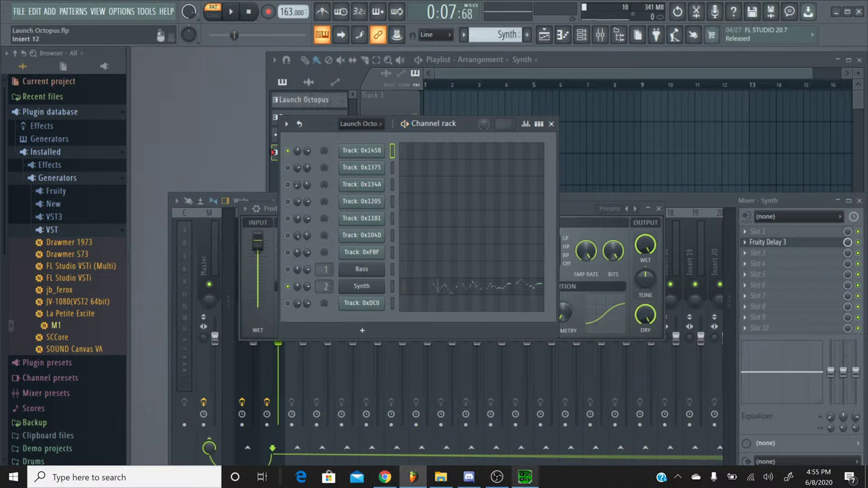
# Replay channels 0 and 7 of the original in SPCTool for comparison, skip further into the song, then stop and minimize it
pyautogui.click(526, 478)
pyautogui.click(267, 213)
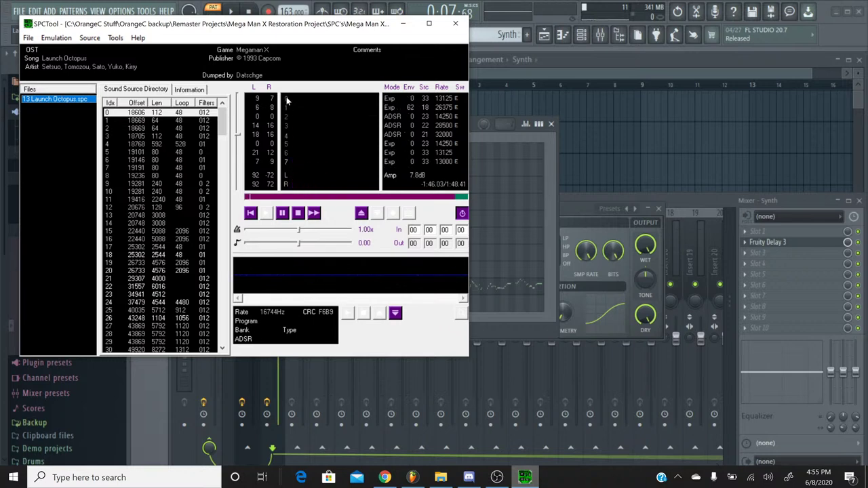
pyautogui.click(299, 197)
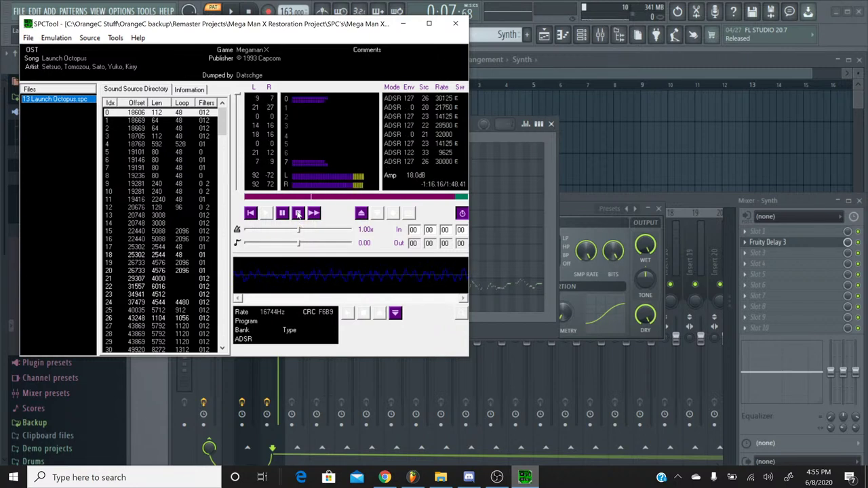
pyautogui.click(299, 215)
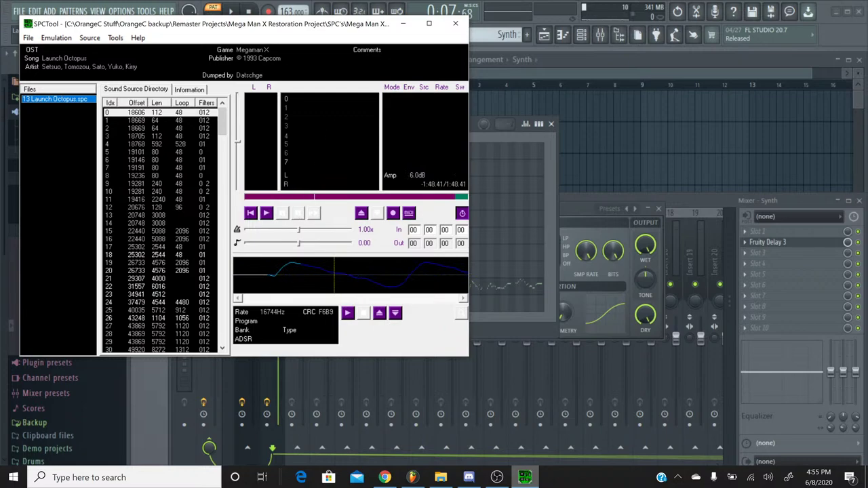
pyautogui.click(403, 23)
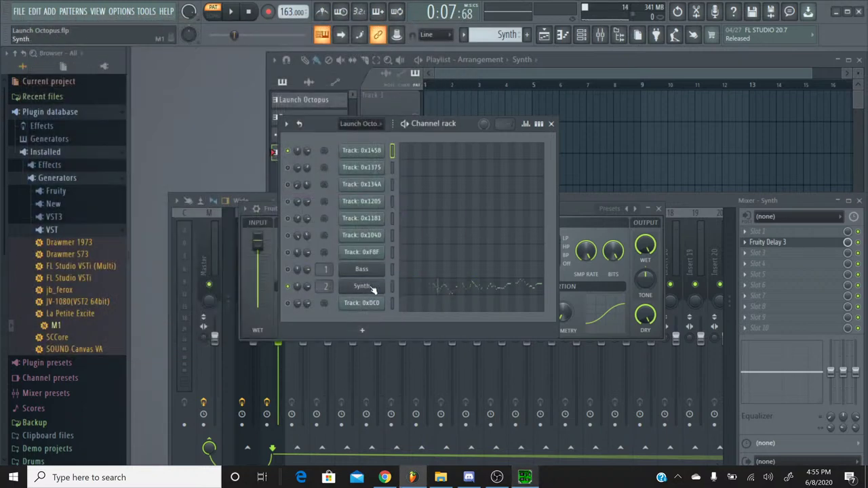
# Open the Synth channel's M1 plugin, glance at its brass program browser, and show the easy edit page
pyautogui.click(373, 287)
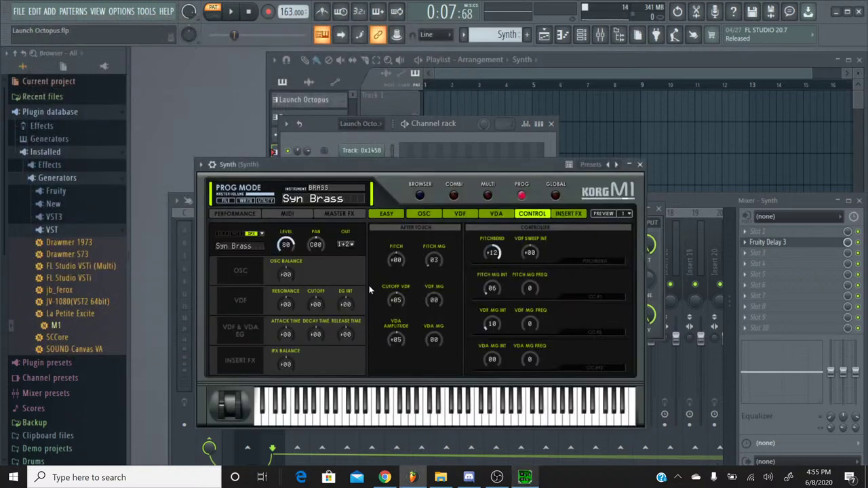
pyautogui.click(420, 196)
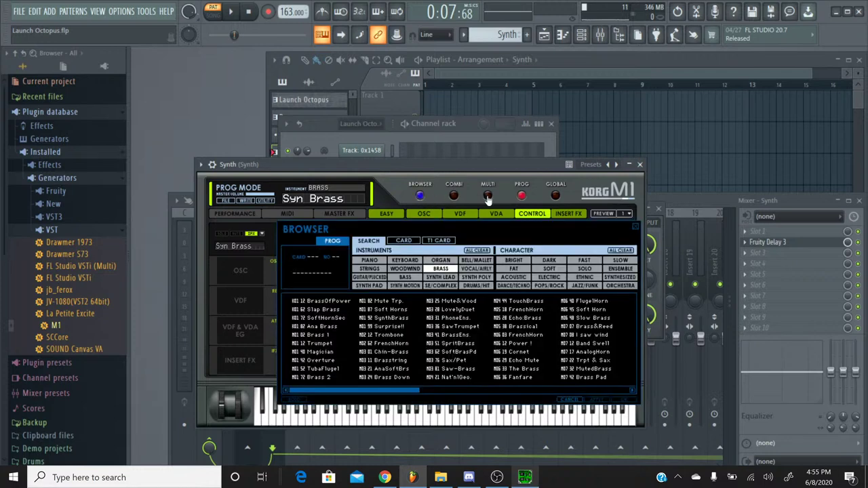
pyautogui.click(421, 196)
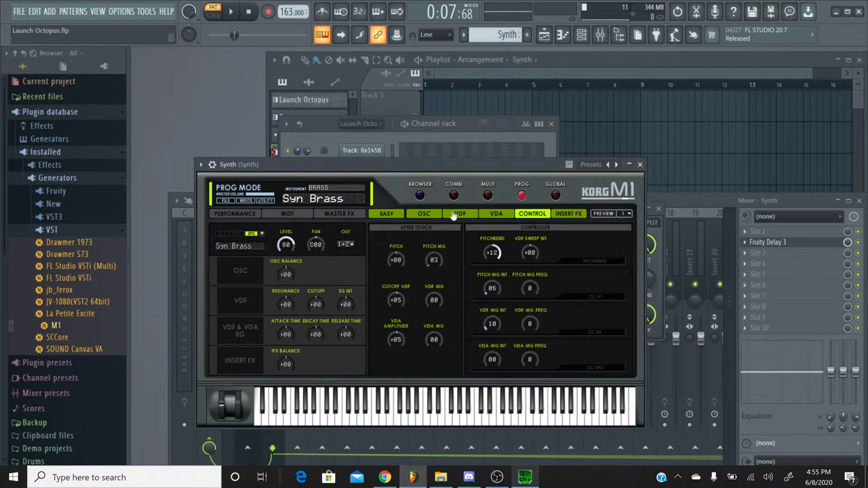
pyautogui.click(388, 215)
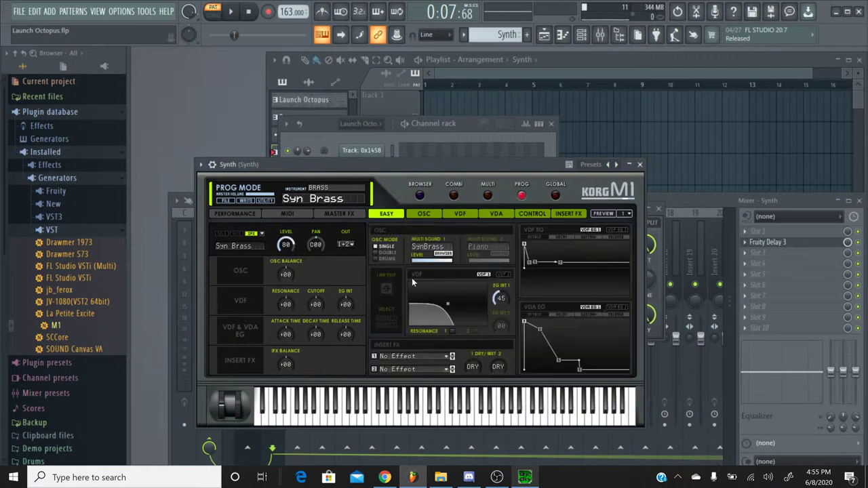
# Try Over Drive and Stereo Tremolo 1 as the M1's second insert effect, auditioning each one
pyautogui.click(430, 371)
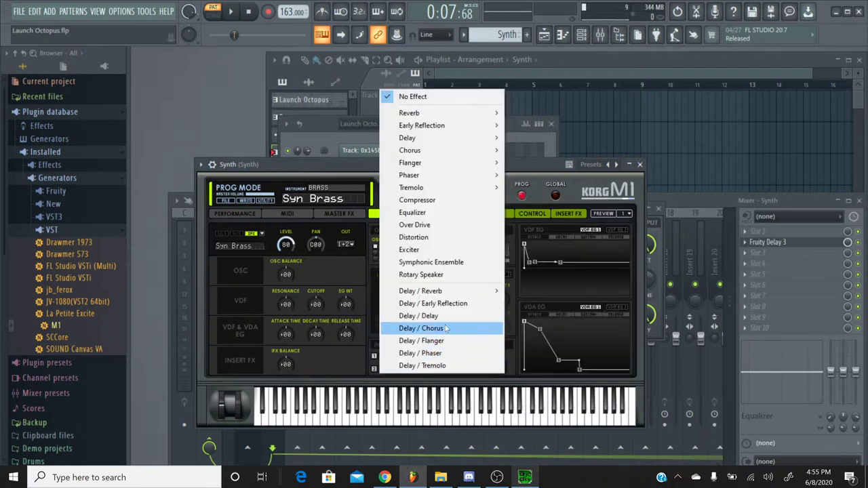
pyautogui.click(455, 233)
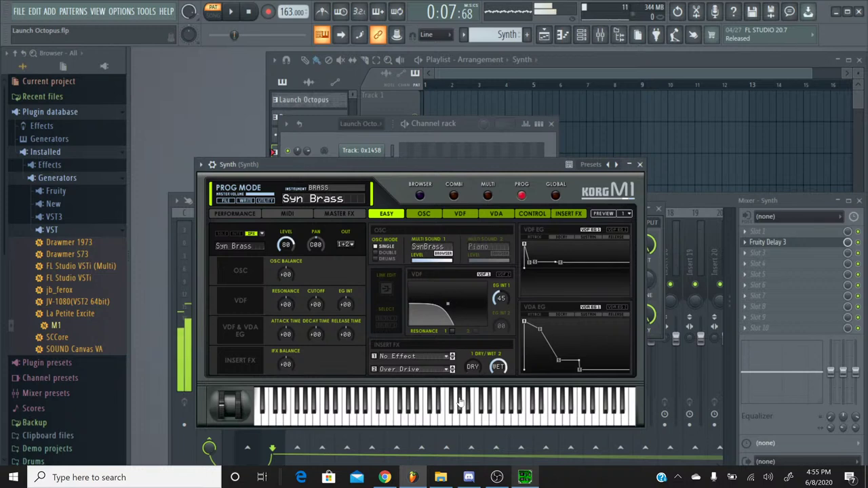
pyautogui.click(425, 371)
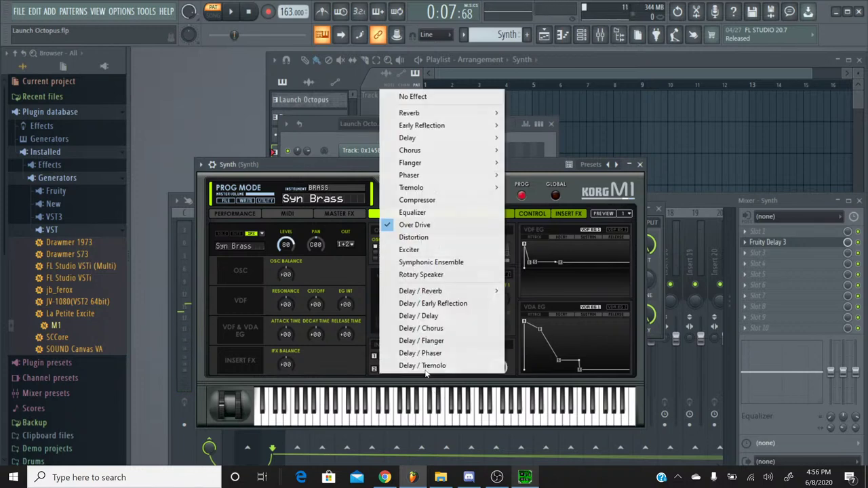
pyautogui.moveTo(451, 191)
pyautogui.click(543, 187)
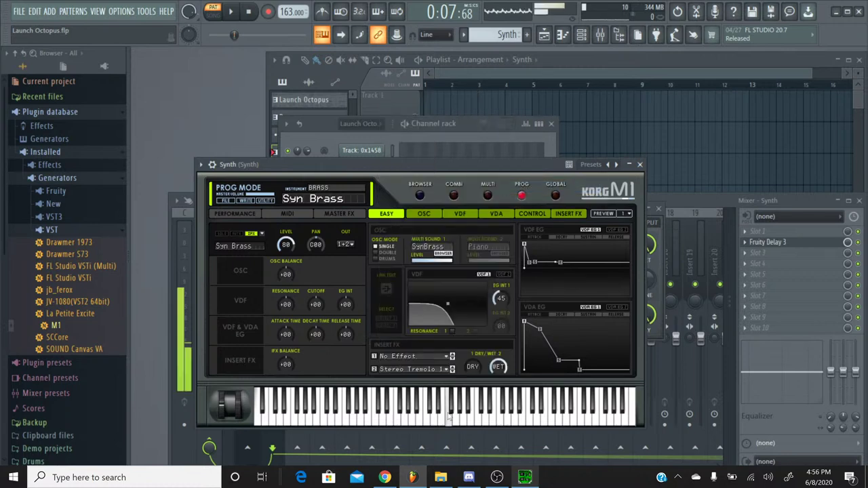
# Set the M1's second insert effect to Phaser 1 and audition it with a few notes
pyautogui.click(422, 372)
pyautogui.moveTo(504, 177)
pyautogui.click(533, 175)
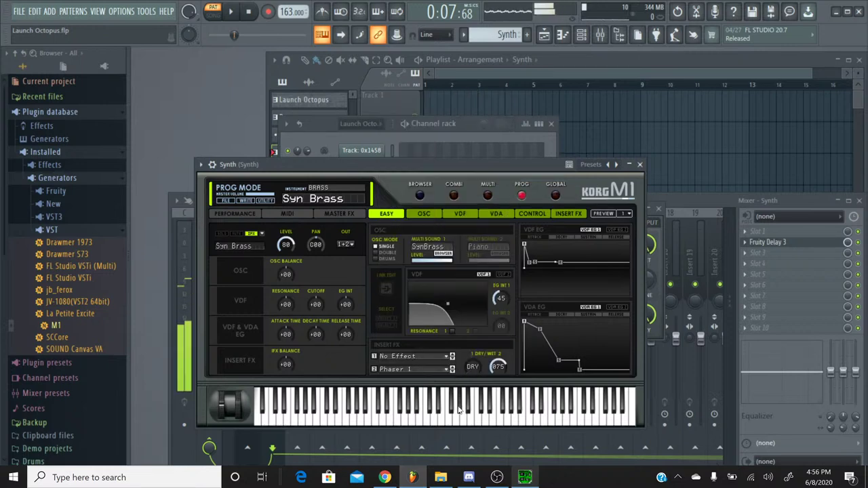
pyautogui.click(405, 411)
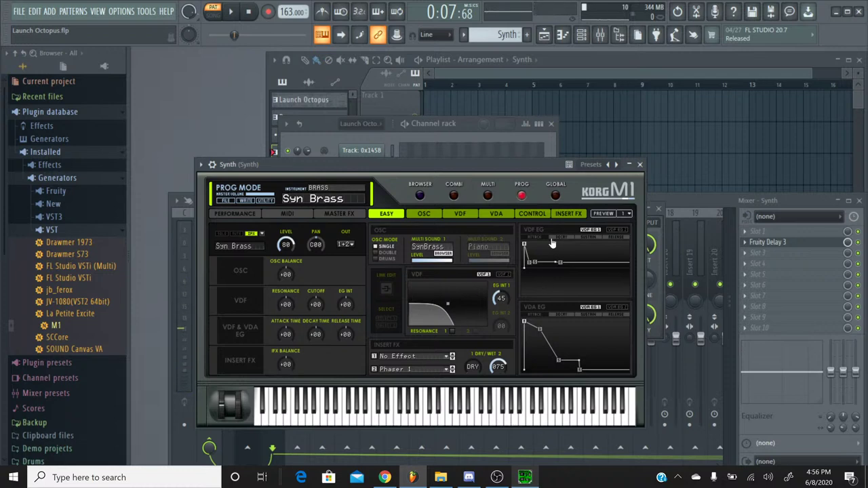
# Raise the FX 2 Phaser 1 mod speed to 5.50 Hz while auditioning notes
pyautogui.click(568, 214)
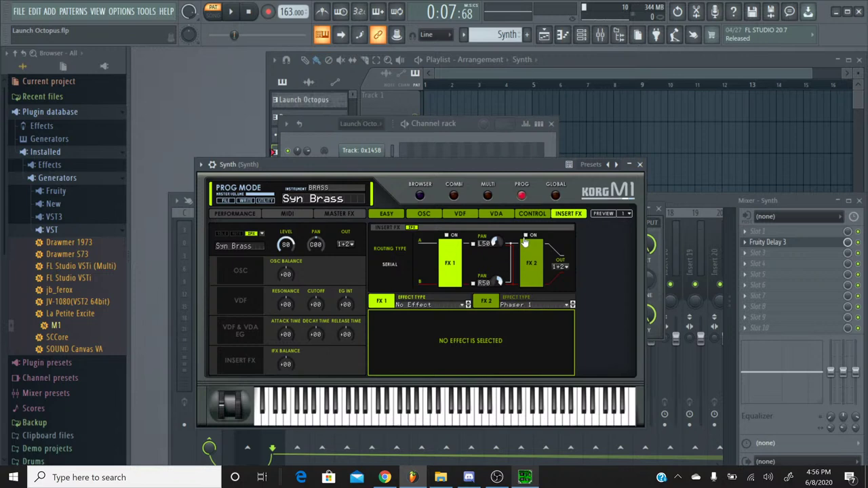
pyautogui.click(526, 259)
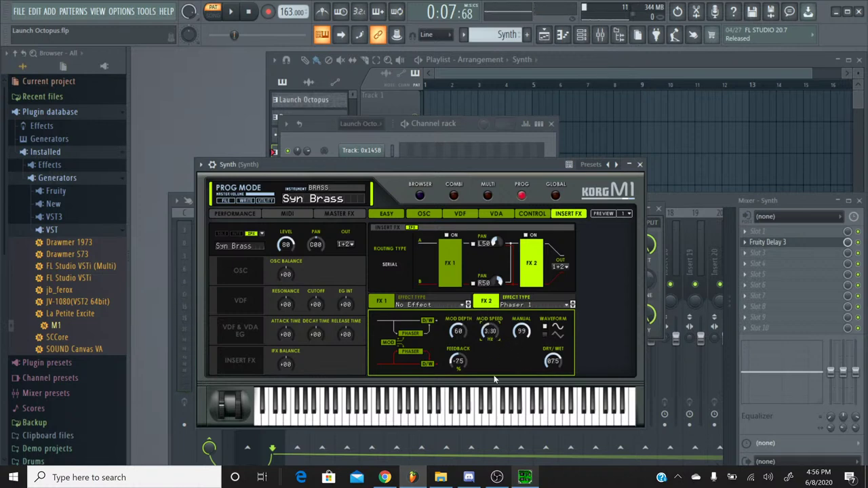
pyautogui.click(498, 410)
pyautogui.click(493, 406)
# Close the M1 window, play the Synth pattern with the phaser applied, and stop playback
pyautogui.click(639, 164)
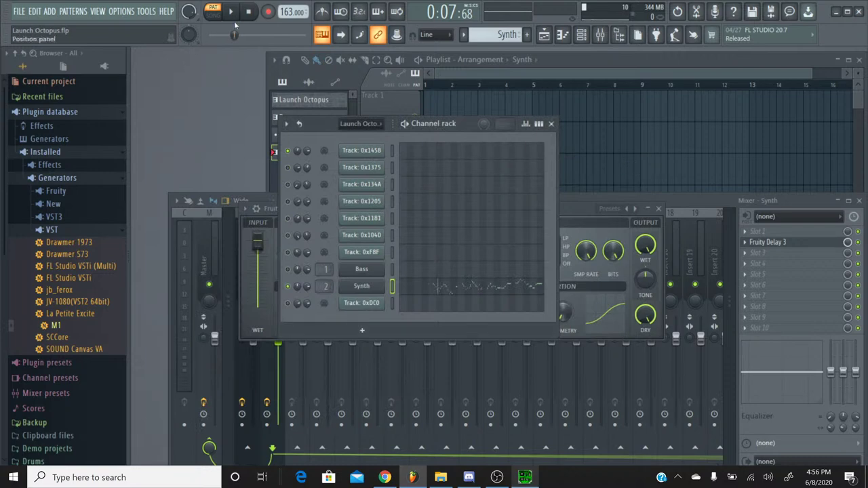
pyautogui.click(239, 14)
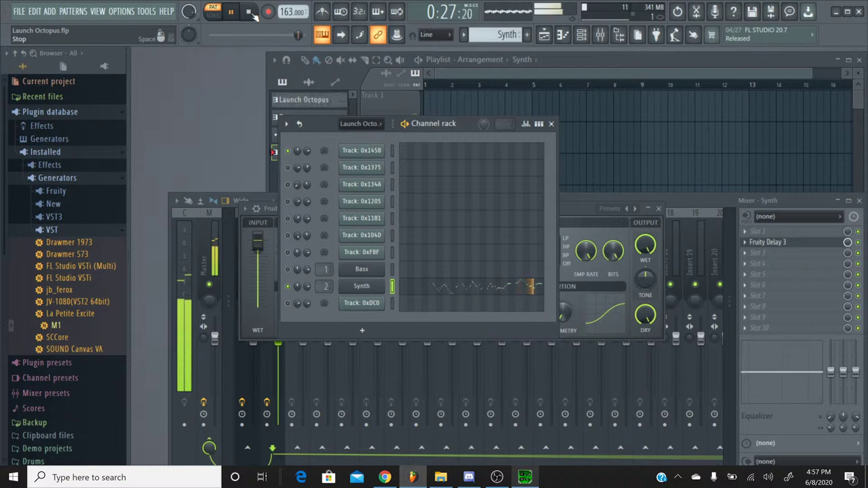
pyautogui.click(250, 12)
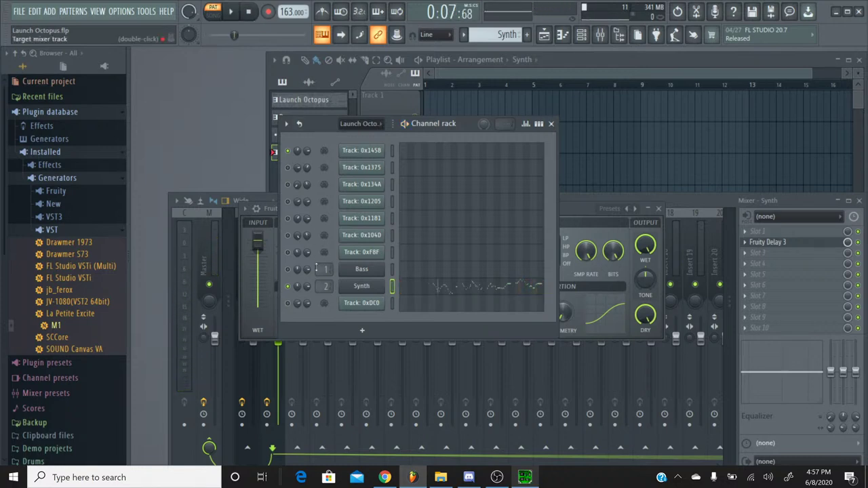
# Set the M1's envelope release time to +09 while listening to the Synth pattern
pyautogui.click(362, 289)
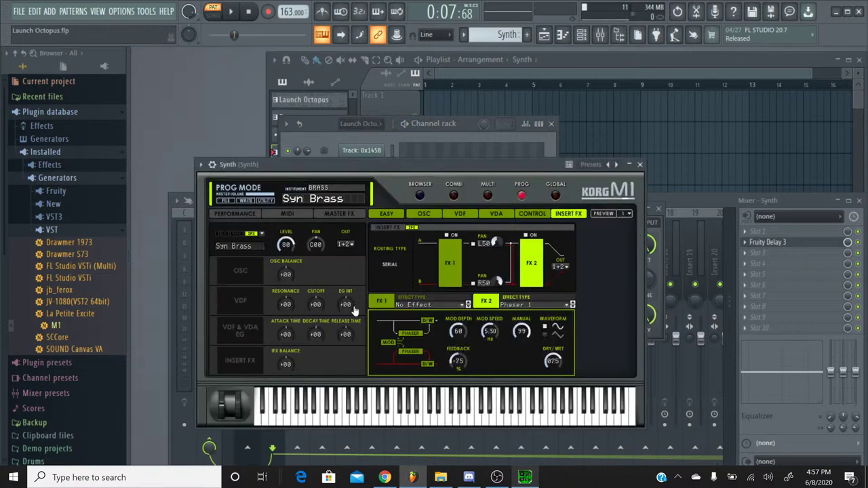
pyautogui.click(402, 216)
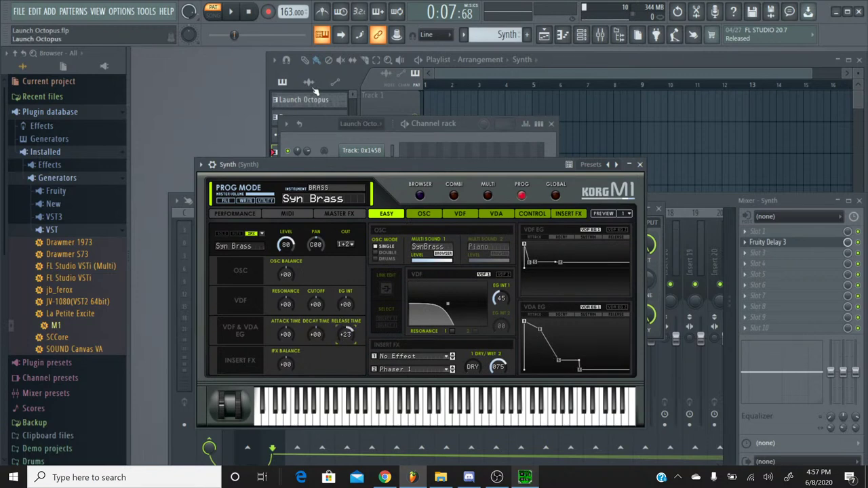
pyautogui.click(236, 13)
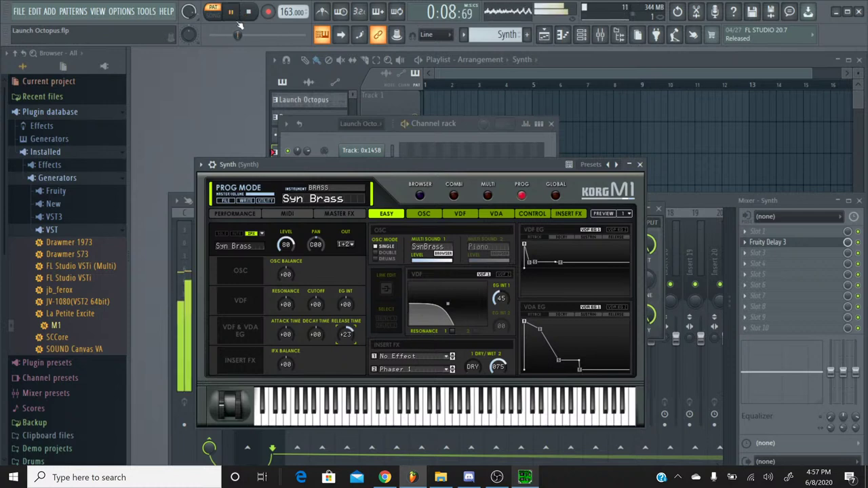
pyautogui.scroll(-5, 347, 332)
pyautogui.scroll(-9, 348, 333)
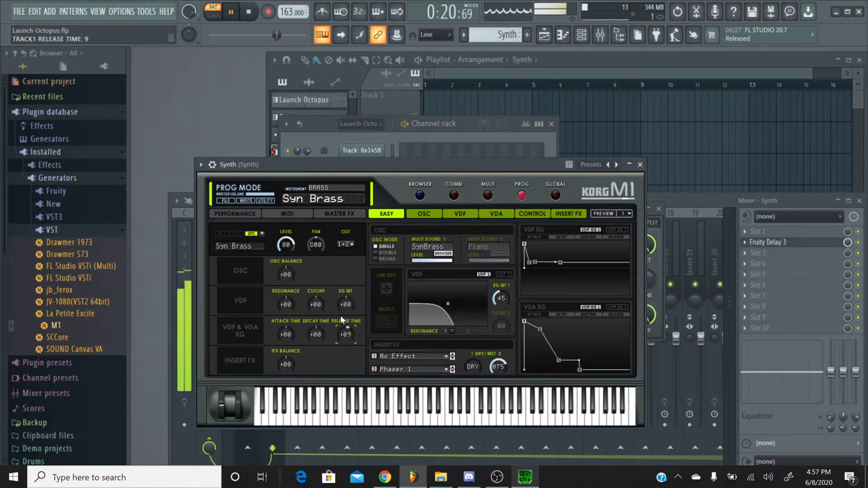
pyautogui.click(250, 14)
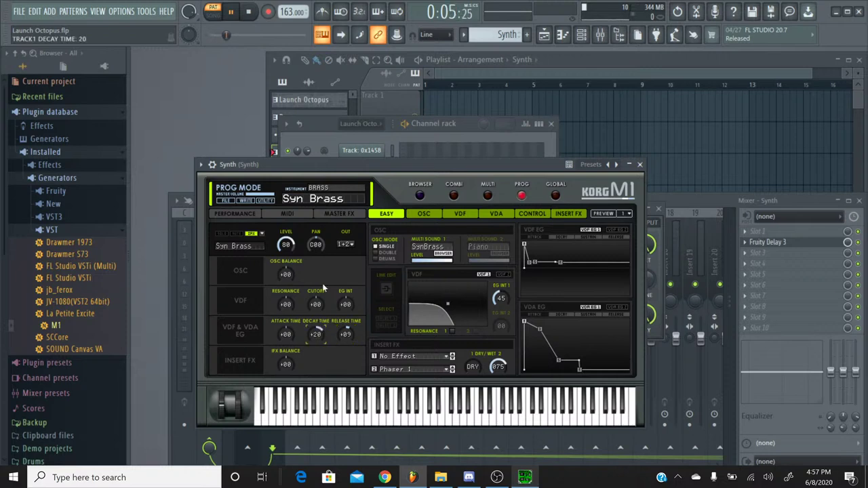
# Raise the M1's envelope decay time to +33 while replaying the last part of the pattern
pyautogui.moveTo(239, 38); pyautogui.dragTo(282, 39)
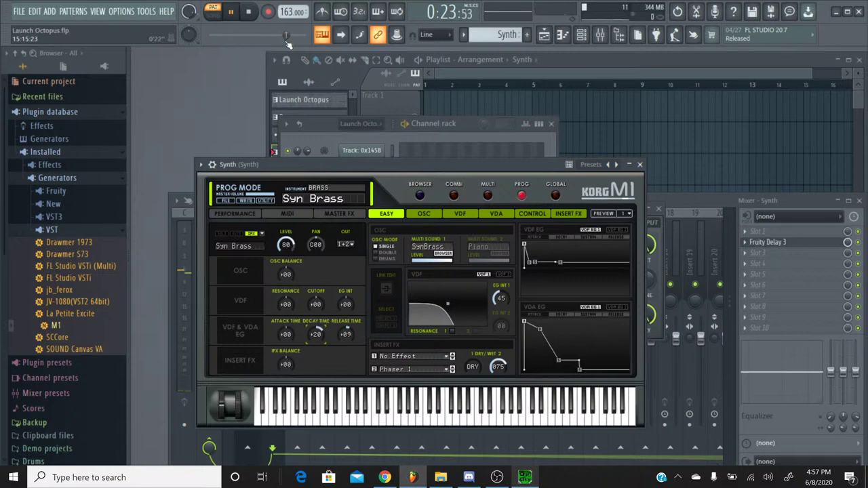
pyautogui.scroll(6, 309, 334)
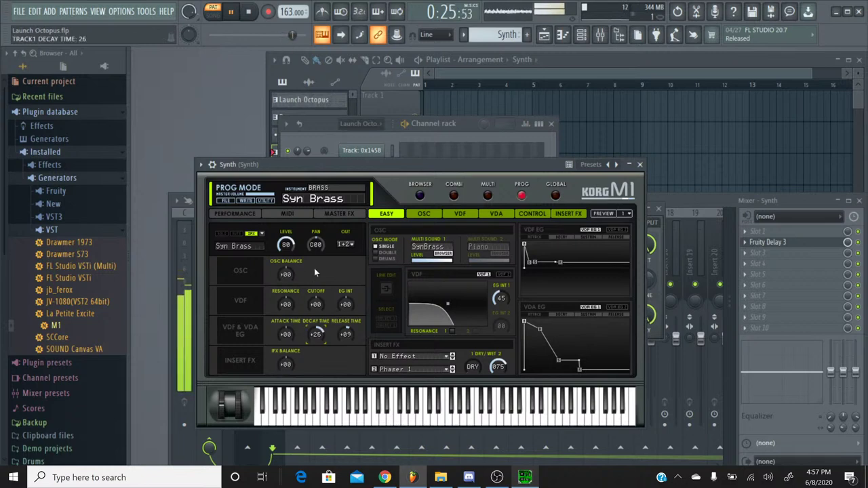
pyautogui.moveTo(296, 35); pyautogui.dragTo(291, 35)
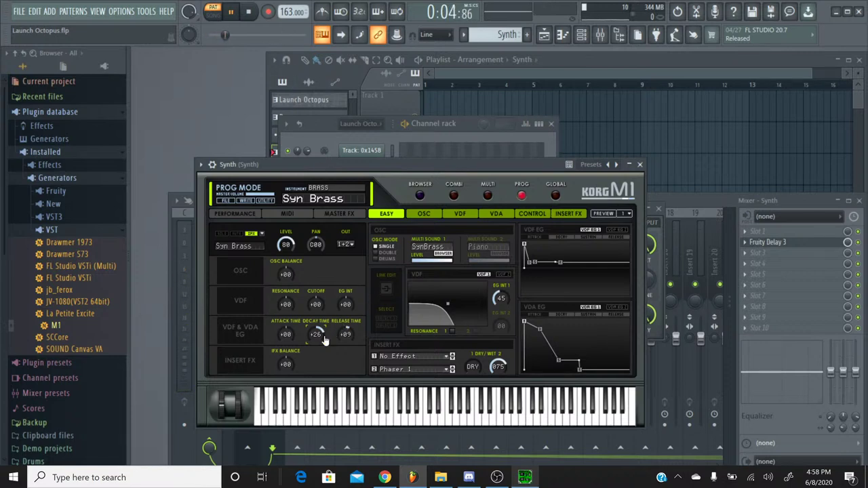
pyautogui.scroll(5, 324, 339)
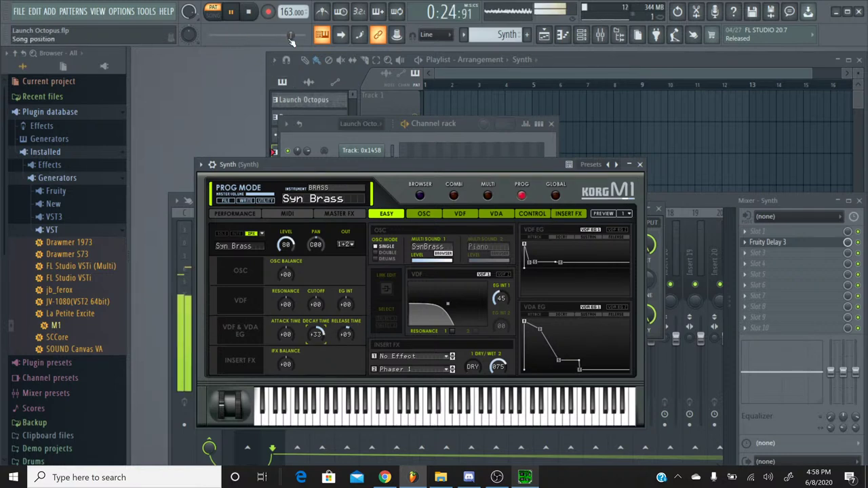
# Lengthen the VDA EG 1 release slightly by moving its last envelope point, stop playback, and close the M1
pyautogui.moveTo(581, 370); pyautogui.dragTo(582, 372)
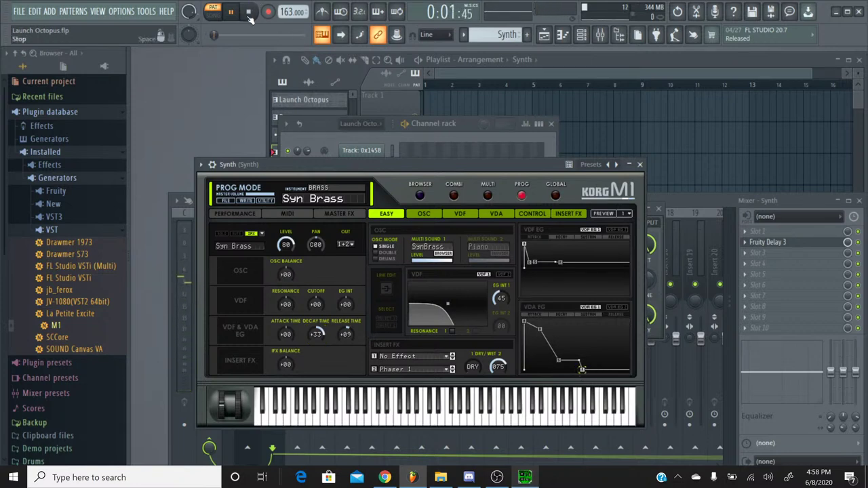
pyautogui.click(249, 14)
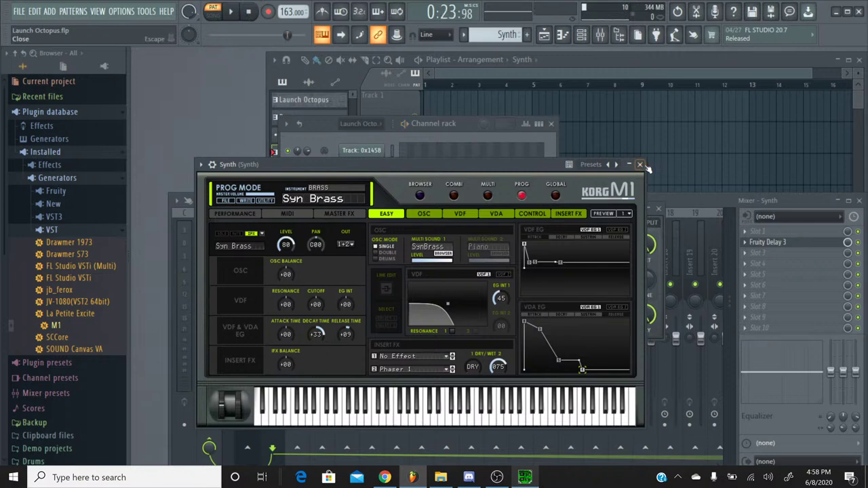
pyautogui.click(641, 164)
# Play the Synth pattern's ending, jump back to the start and further in, then stop playback
pyautogui.press('space')
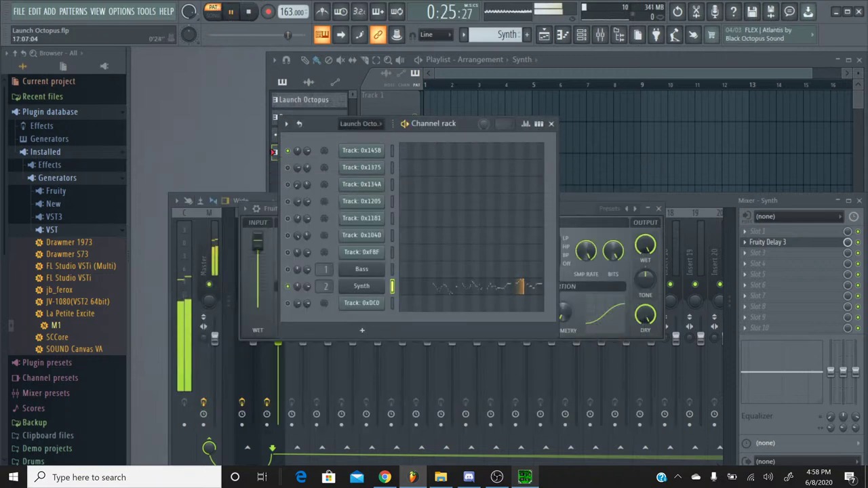
pyautogui.moveTo(289, 33); pyautogui.dragTo(211, 35)
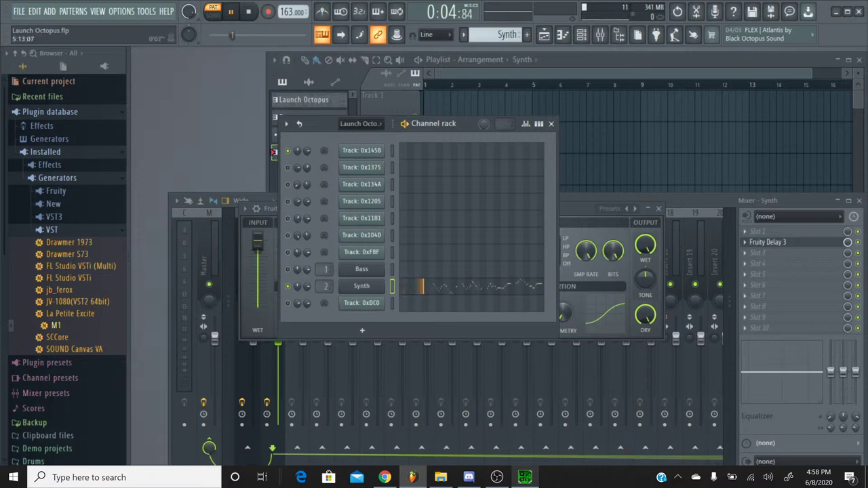
pyautogui.moveTo(220, 35); pyautogui.dragTo(252, 39)
pyautogui.click(251, 13)
# Check the Synth notes and the options menu in the piano roll, then close it
pyautogui.click(487, 292)
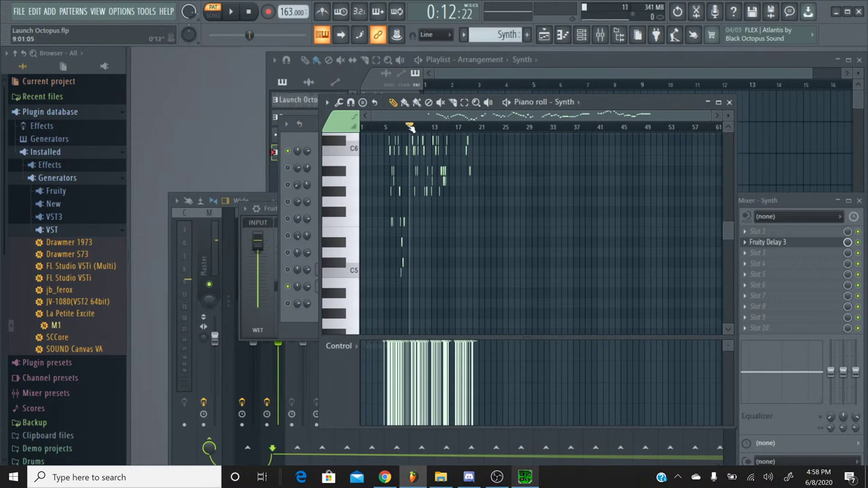
pyautogui.click(327, 102)
pyautogui.click(327, 105)
pyautogui.click(730, 102)
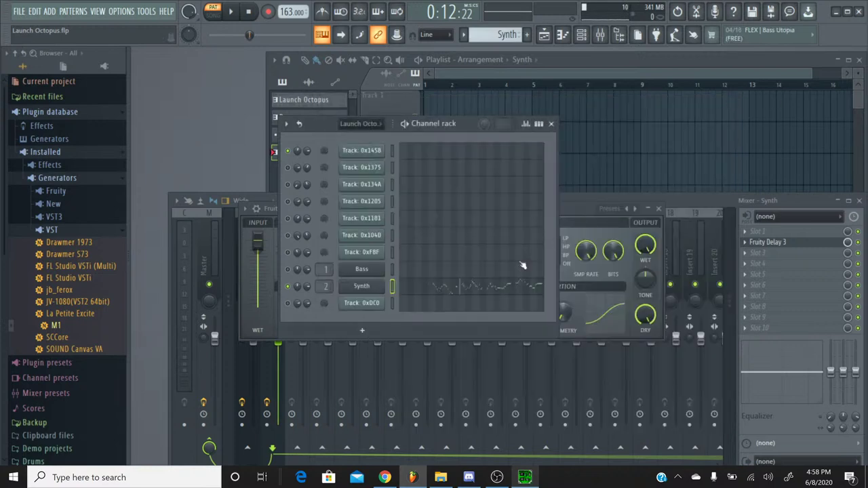
# Show the channel settings above the Synth's M1 plugin and reset the channel pitch to its default
pyautogui.click(367, 288)
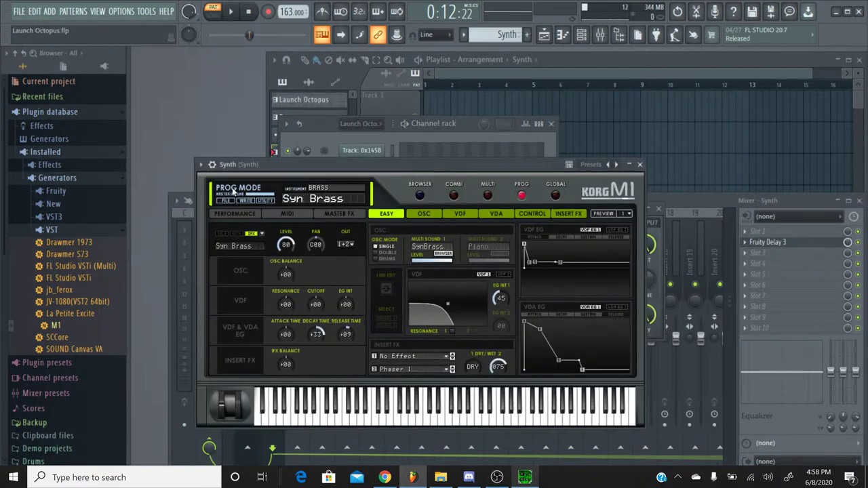
pyautogui.click(212, 164)
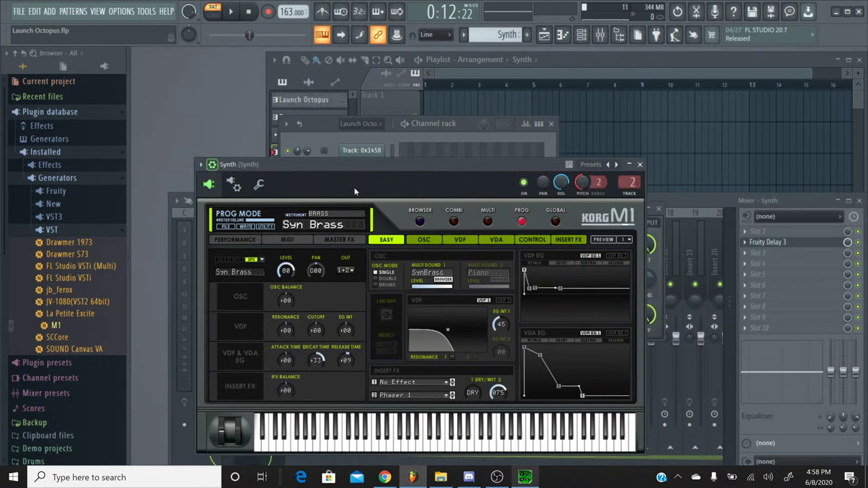
pyautogui.rightClick(584, 188)
pyautogui.click(655, 194)
# Play the Synth pattern to check the reset pitch, closing and reopening the M1 window meanwhile
pyautogui.press('space')
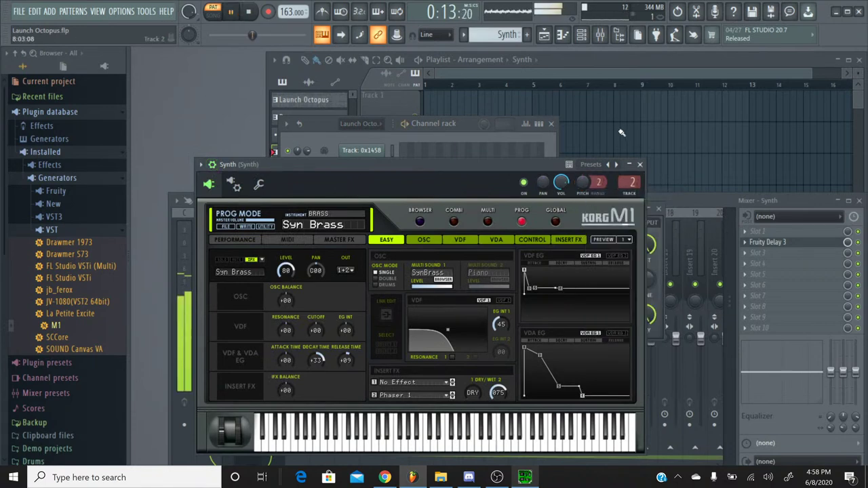
pyautogui.click(640, 164)
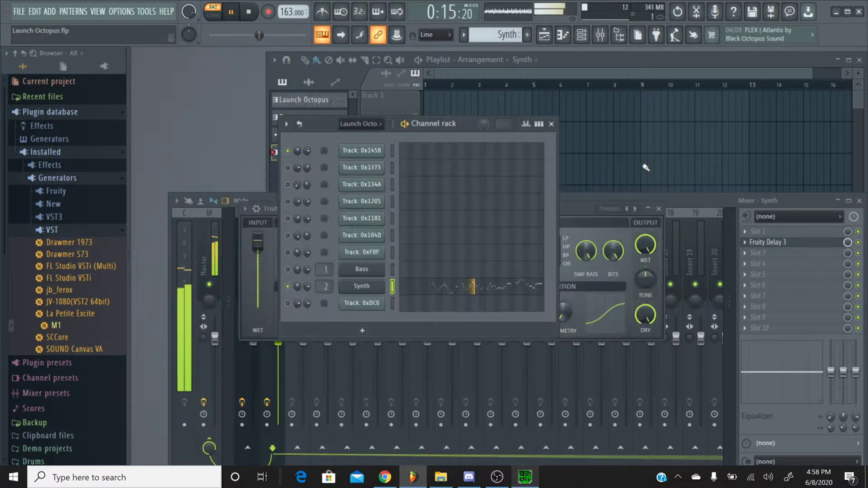
pyautogui.click(362, 285)
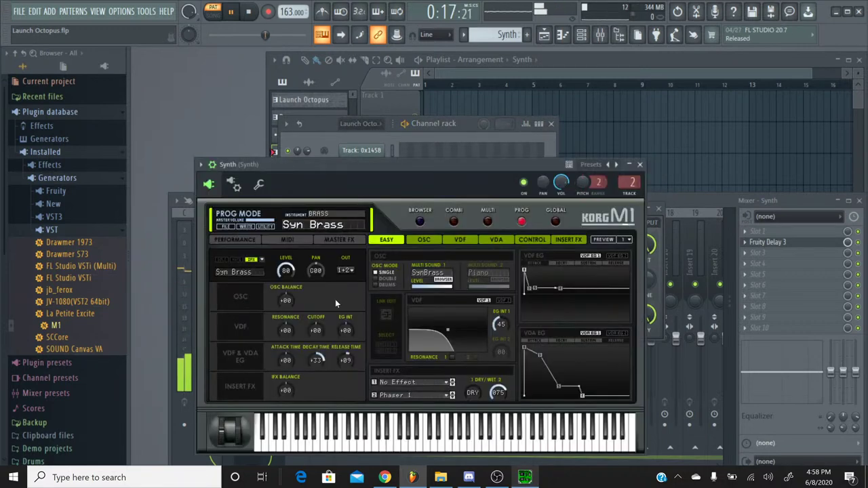
# Set the M1's decay time to 08 and release time to 03, close its window and stop playback
pyautogui.moveTo(329, 354); pyautogui.dragTo(341, 374)
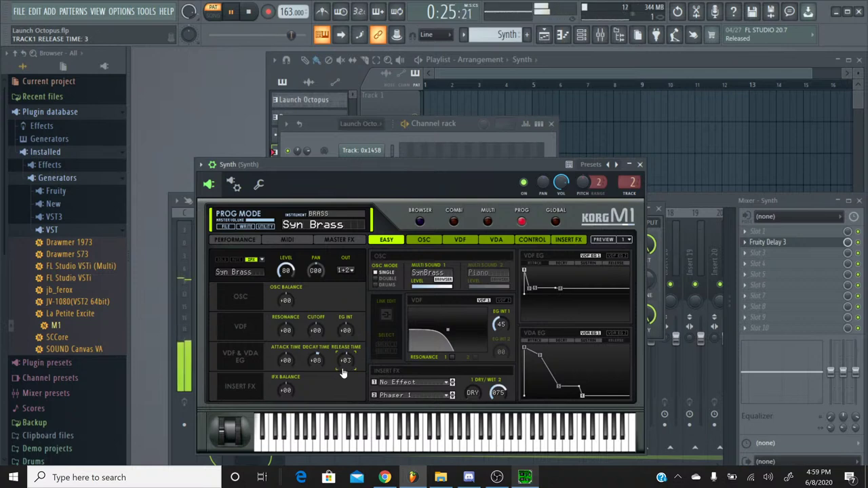
pyautogui.click(640, 164)
pyautogui.click(251, 16)
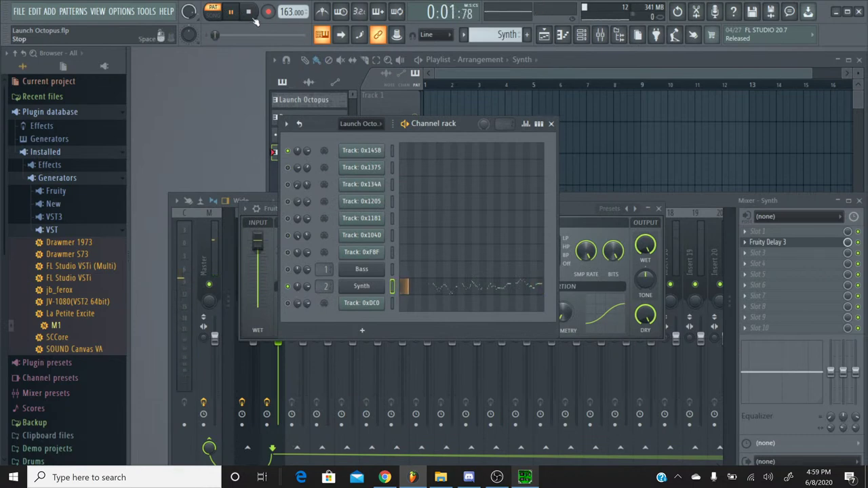
pyautogui.click(254, 18)
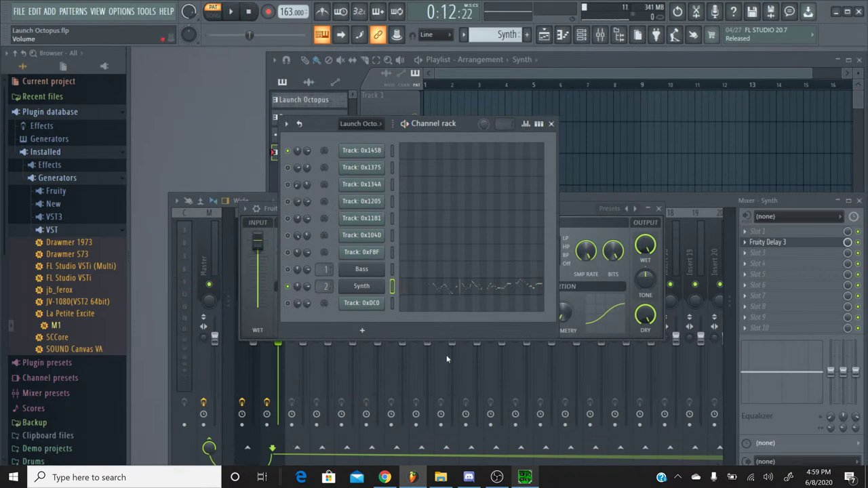
# Save the Launch Octopus project, checking the stream's live chat in Chrome before and after saving
pyautogui.click(385, 477)
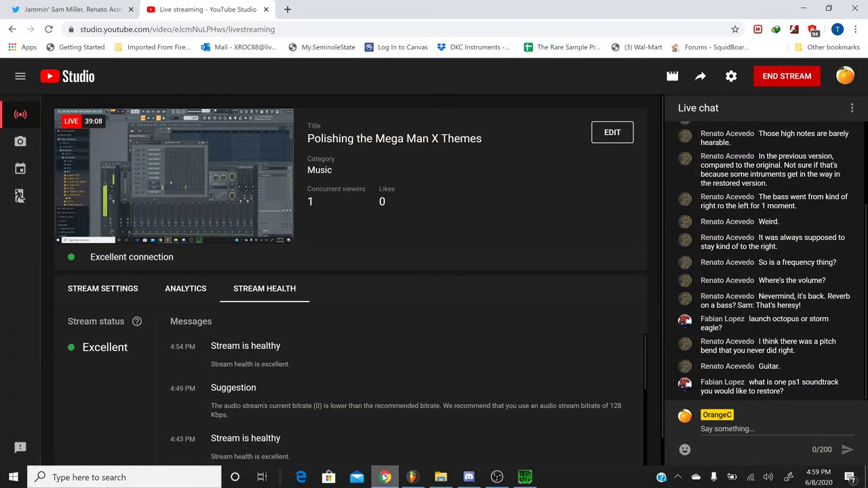
pyautogui.click(385, 478)
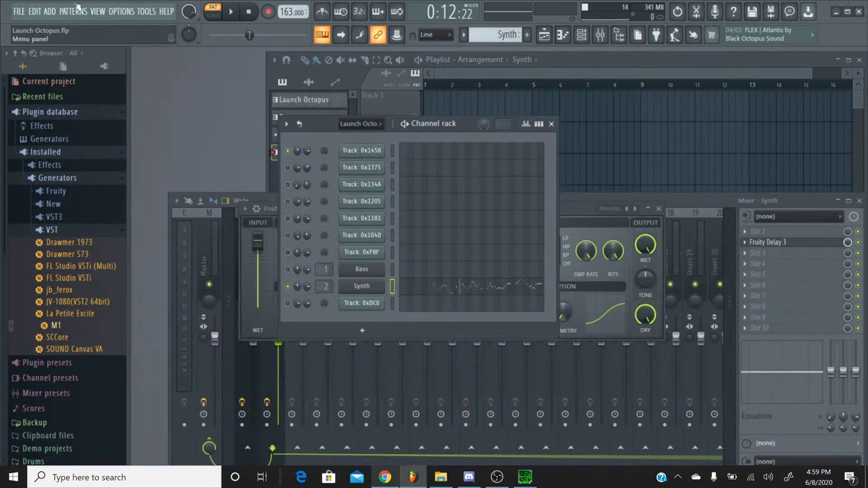
pyautogui.click(19, 11)
pyautogui.click(27, 59)
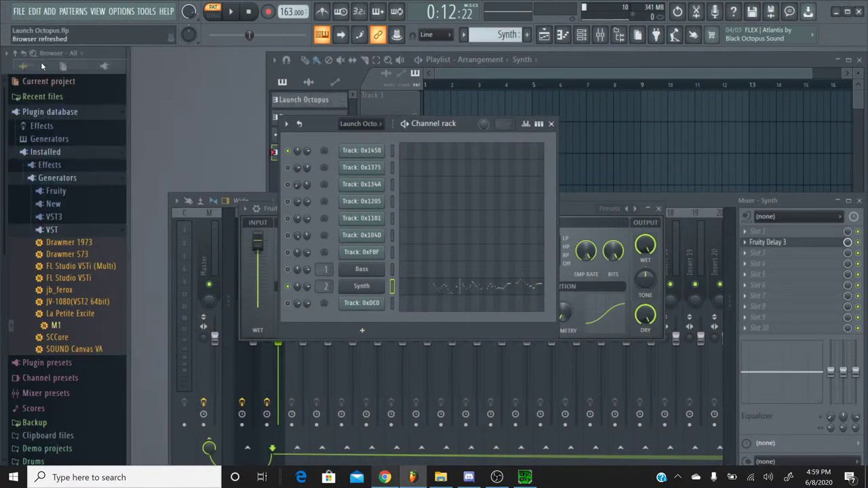
pyautogui.click(385, 477)
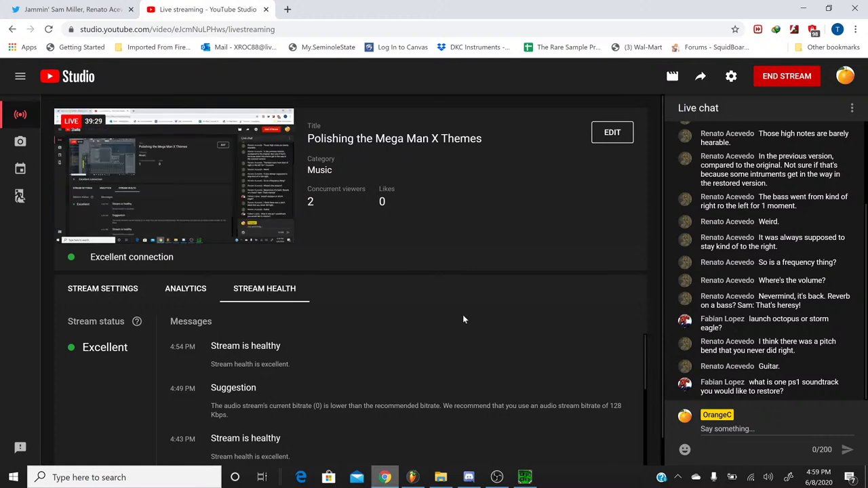
pyautogui.click(413, 477)
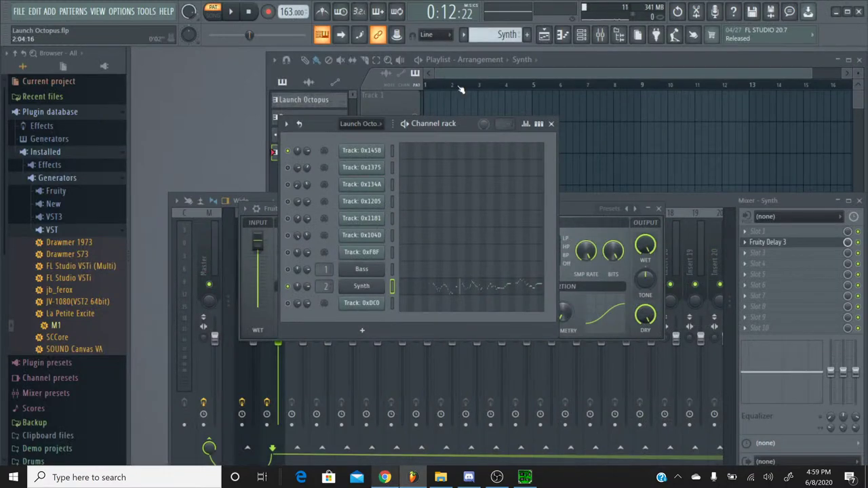
# Switch to the Launch Octopus pattern and play the original song briefly in SPCTool for comparison
pyautogui.click(464, 34)
pyautogui.click(468, 50)
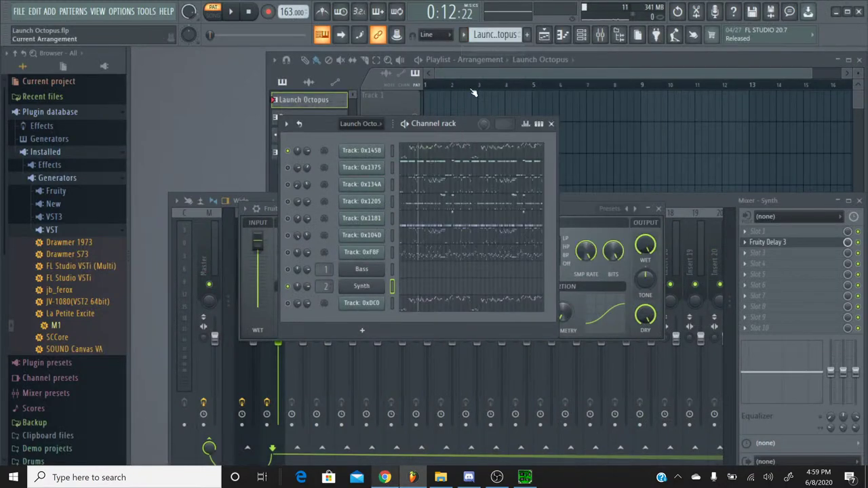
pyautogui.click(525, 477)
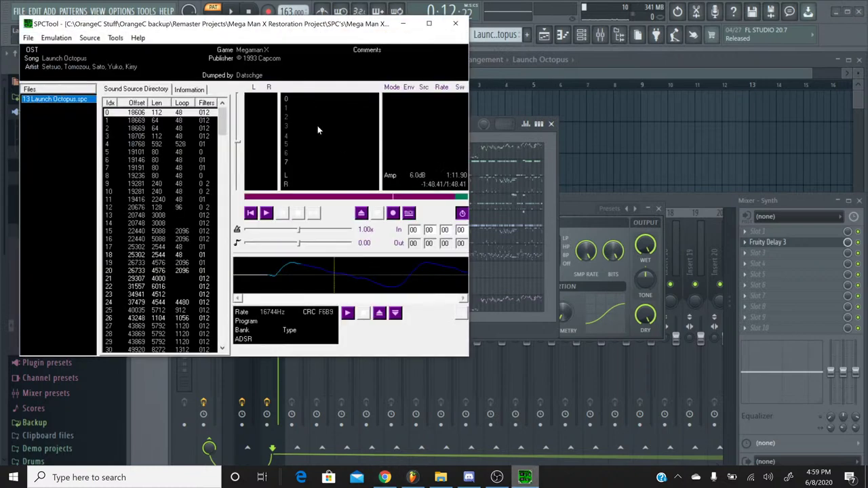
pyautogui.press('space')
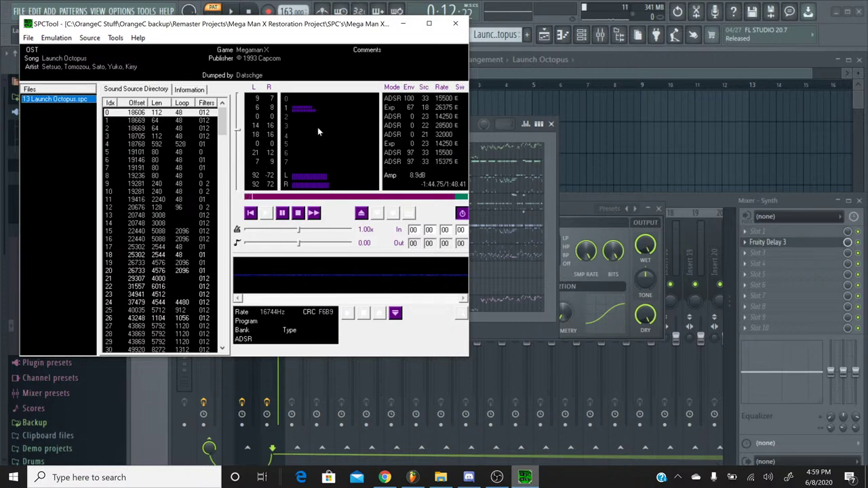
pyautogui.click(298, 213)
pyautogui.click(506, 129)
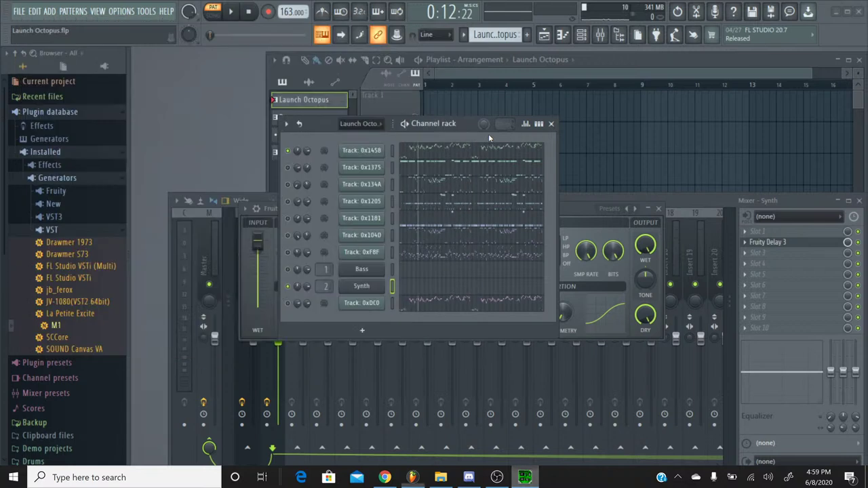
# Mute every channel in the channel rack except Track: 0xDC0 and return the playback position to the start
pyautogui.rightClick(288, 168)
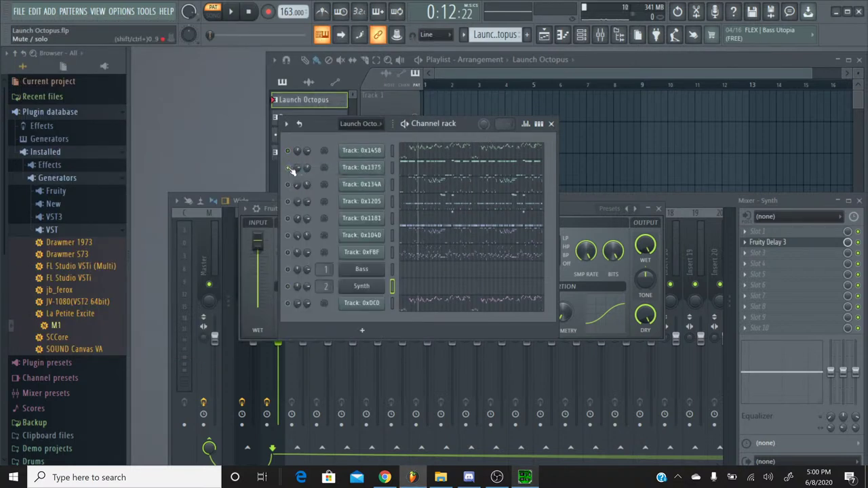
pyautogui.click(248, 14)
pyautogui.click(288, 167)
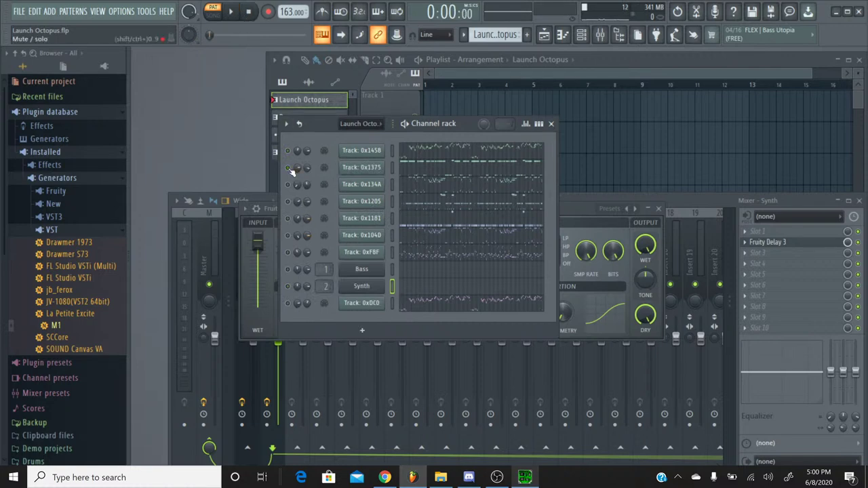
pyautogui.click(288, 304)
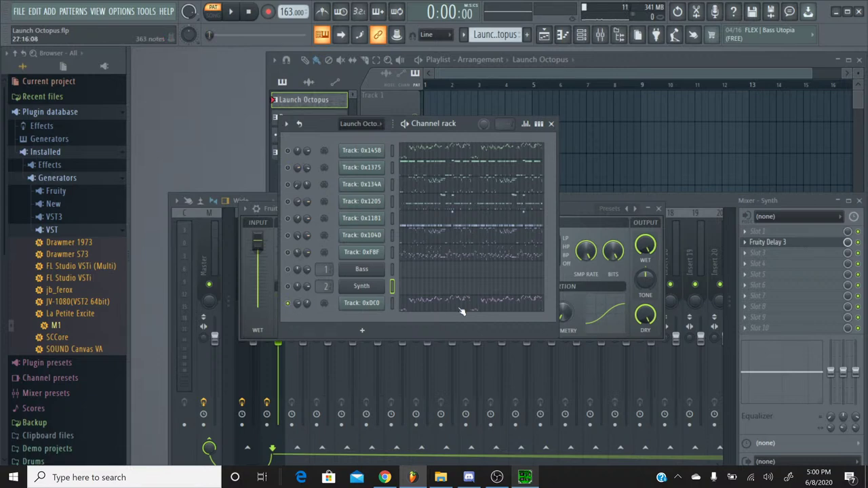
# Open Track: 0xDC0's notes in the piano roll and play them from bar 34
pyautogui.scroll(4, 412, 116)
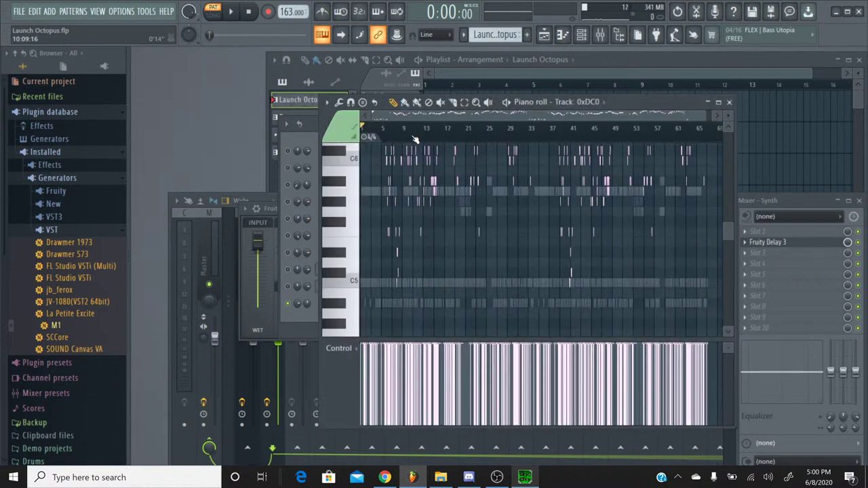
pyautogui.moveTo(413, 117); pyautogui.dragTo(539, 125)
pyautogui.scroll(5, 495, 185)
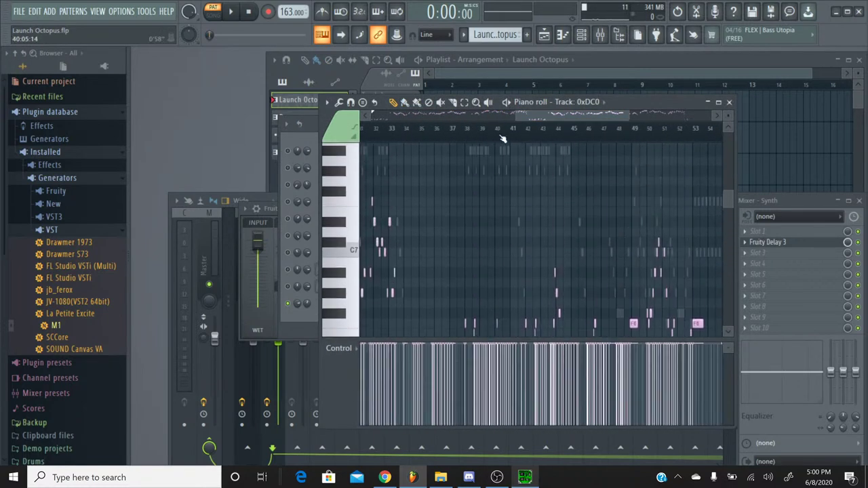
pyautogui.scroll(3, 503, 139)
pyautogui.scroll(-5, 548, 204)
pyautogui.scroll(-6, 548, 204)
pyautogui.scroll(3, 548, 204)
pyautogui.click(436, 128)
pyautogui.press('space')
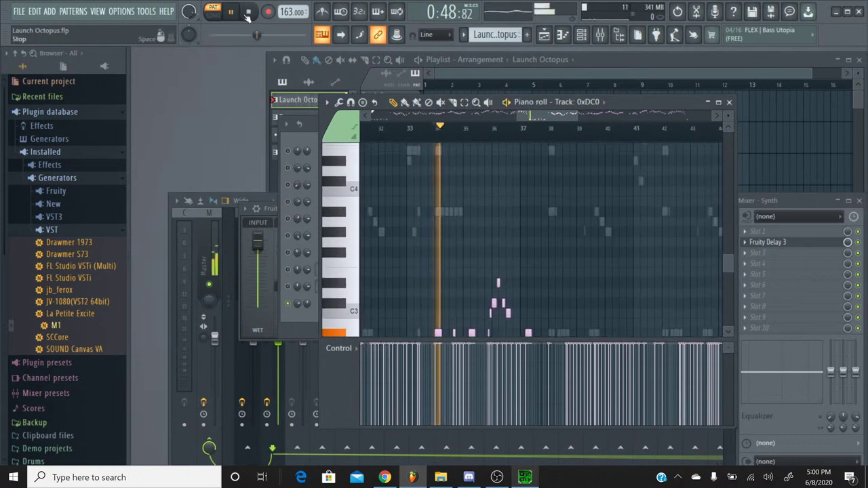
# Browse the earlier bars and play Track: 0xDC0 from the middle of bar 31, stopping after the phrase
pyautogui.moveTo(508, 120); pyautogui.dragTo(402, 119)
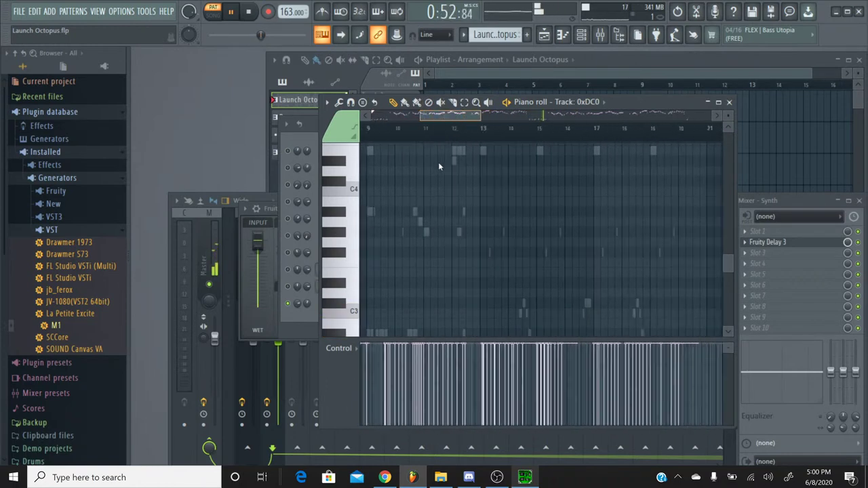
pyautogui.scroll(2, 548, 224)
pyautogui.scroll(12, 548, 225)
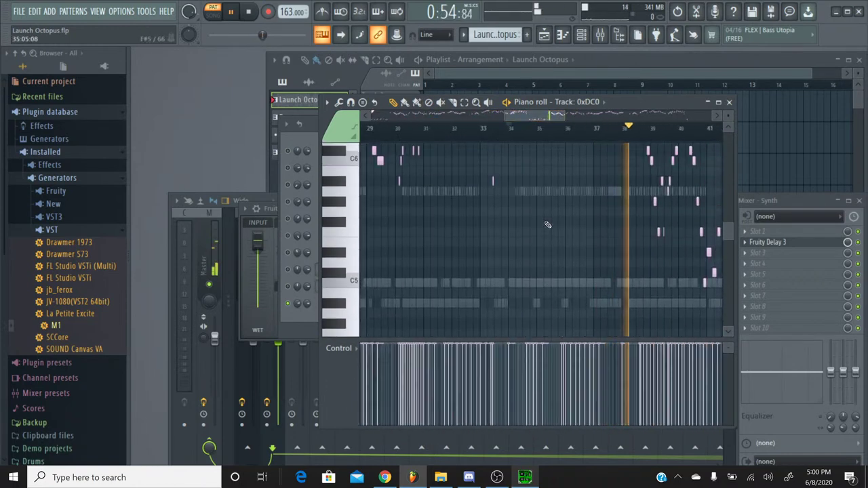
pyautogui.moveTo(531, 120); pyautogui.dragTo(522, 121)
pyautogui.click(492, 129)
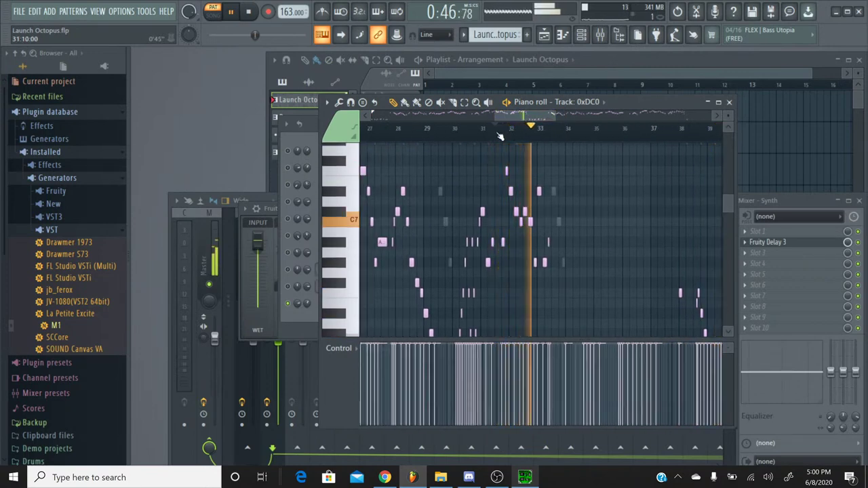
pyautogui.moveTo(520, 116); pyautogui.dragTo(509, 117)
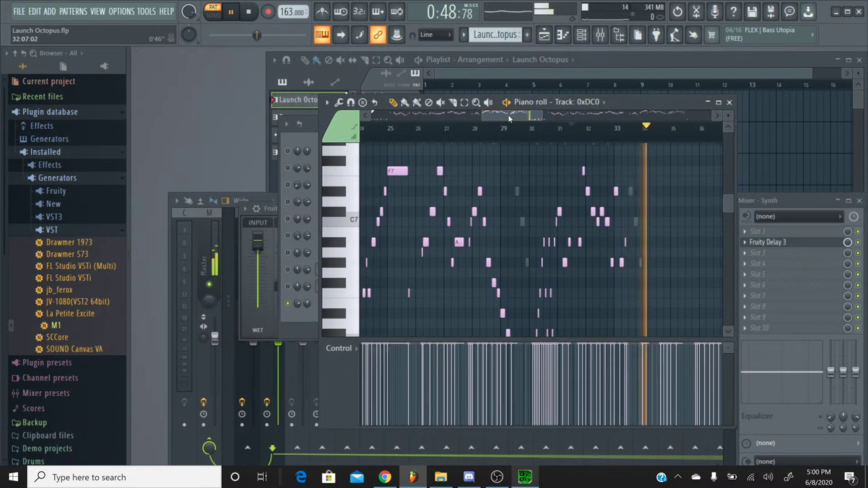
pyautogui.press('space')
# Examine the lower notes around bar 31 and replay the passage to find where the part ends
pyautogui.scroll(-2, 553, 173)
pyautogui.scroll(-2, 553, 173)
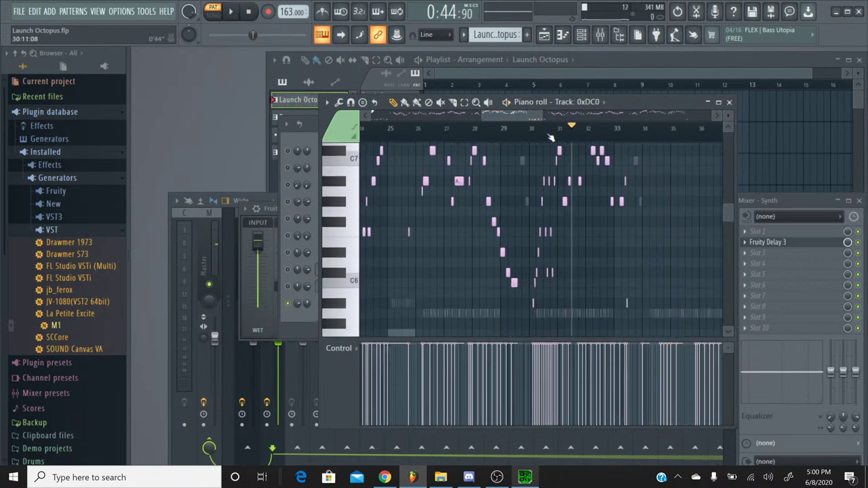
pyautogui.keyDown('ctrl'); pyautogui.scroll(-3, 558, 180); pyautogui.keyUp('ctrl')
pyautogui.scroll(-2, 563, 190)
pyautogui.scroll(-4, 564, 190)
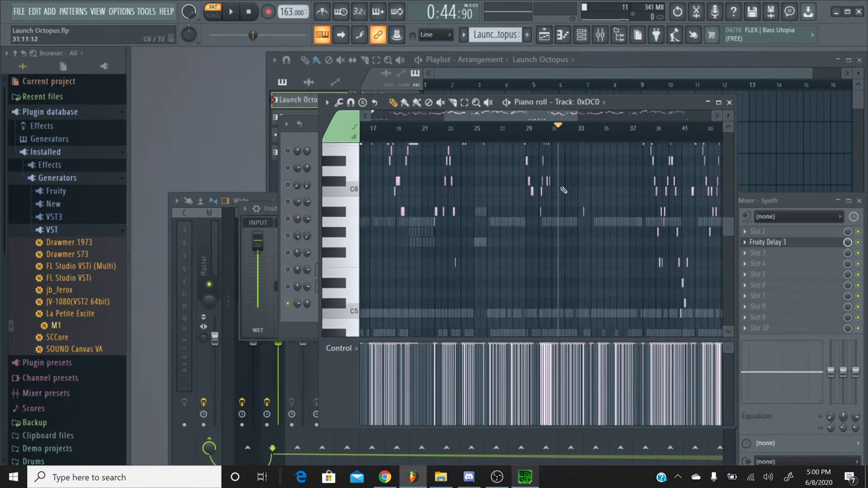
pyautogui.keyDown('ctrl'); pyautogui.scroll(3, 580, 138); pyautogui.keyUp('ctrl')
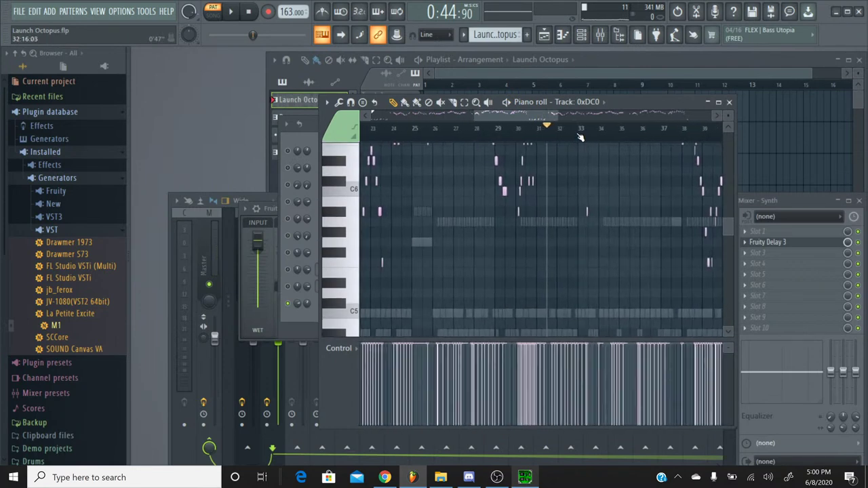
pyautogui.click(231, 11)
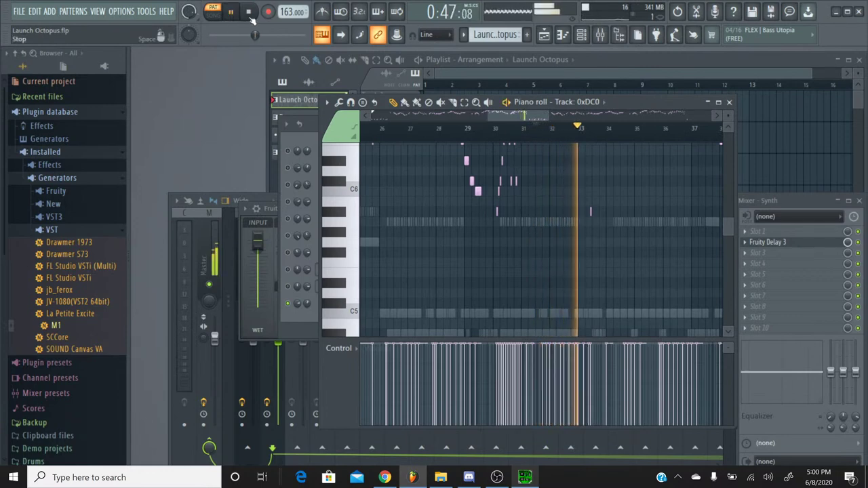
pyautogui.click(249, 15)
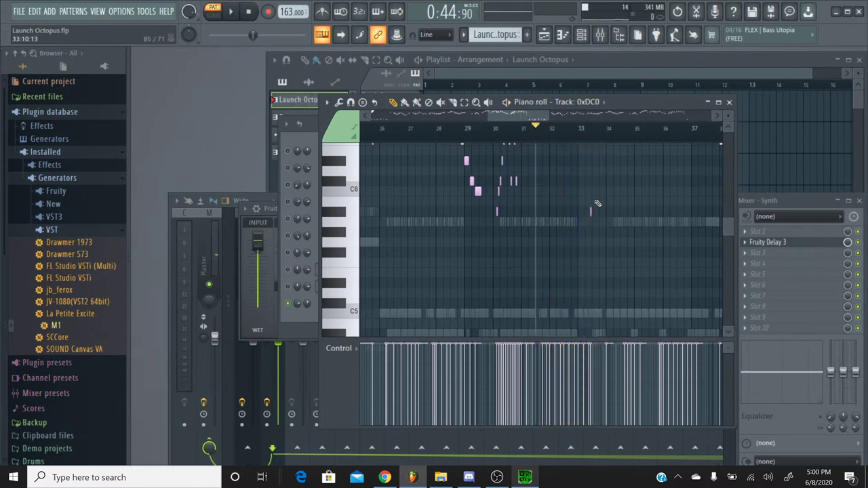
# Select Track: 0xDC0's notes from bar 23 to bar 33, between F#5 and A#7
pyautogui.scroll(3, 598, 203)
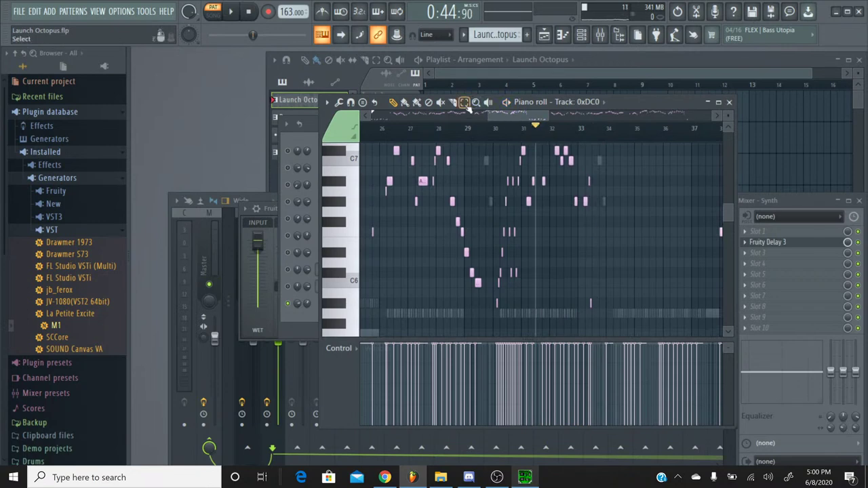
pyautogui.moveTo(600, 221); pyautogui.dragTo(431, 169)
pyautogui.scroll(-3, 483, 203)
pyautogui.scroll(3, 482, 203)
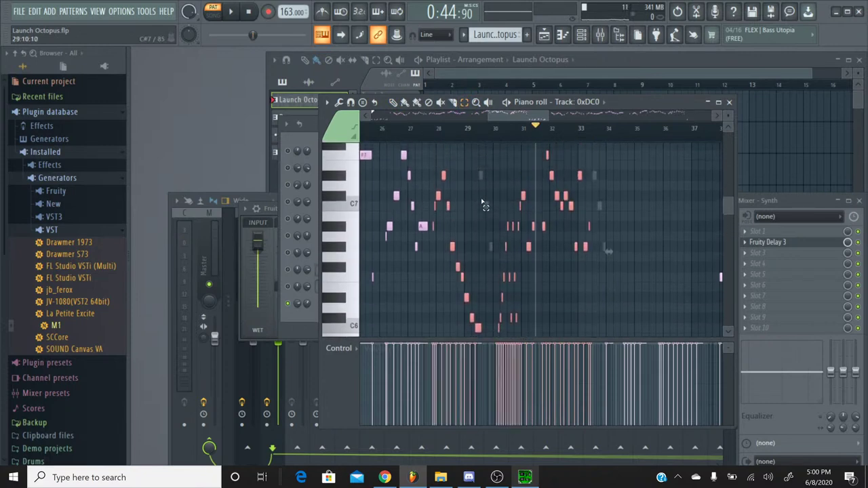
pyautogui.scroll(-3, 539, 258)
pyautogui.moveTo(599, 334); pyautogui.dragTo(523, 186)
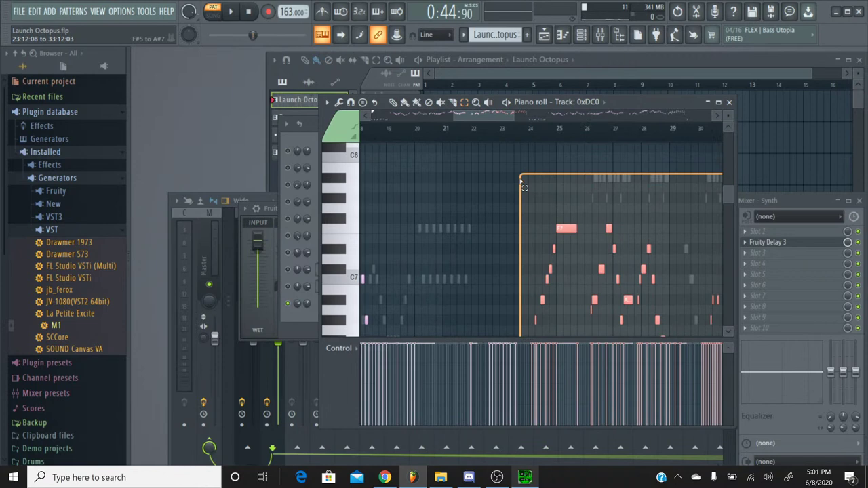
pyautogui.moveTo(523, 187); pyautogui.dragTo(520, 188)
pyautogui.scroll(-6, 520, 190)
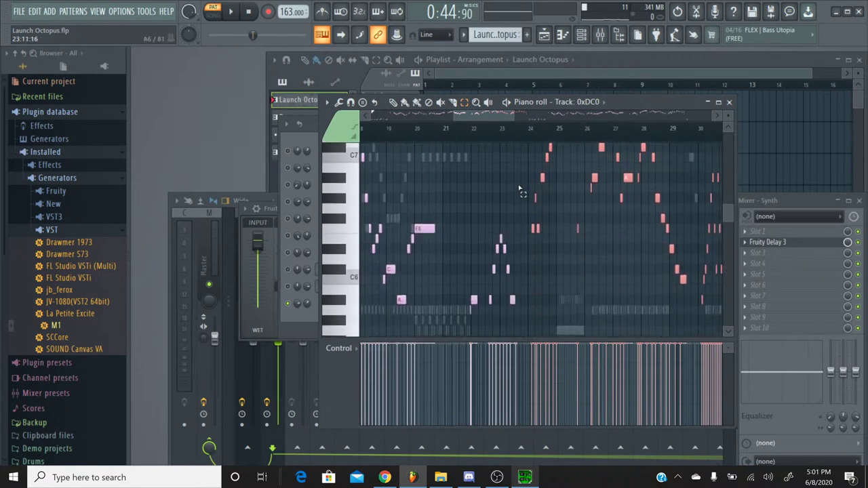
# Extend Track: 0xDC0's note selection back to bar 22 and start playing the part from bar 16
pyautogui.moveTo(503, 120); pyautogui.dragTo(479, 119)
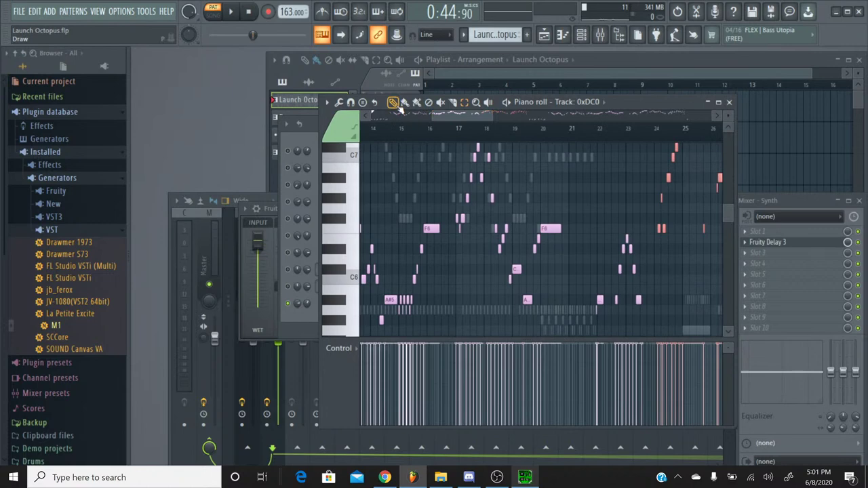
pyautogui.click(437, 134)
pyautogui.click(230, 12)
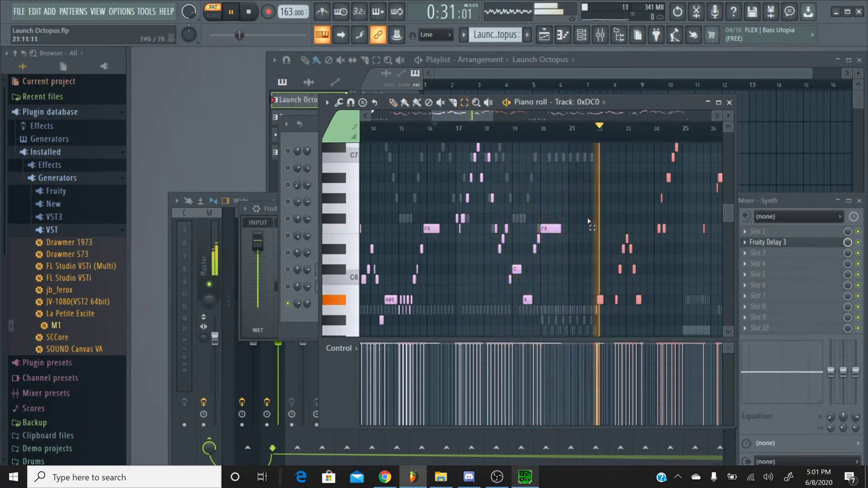
# Follow Track: 0xDC0's playback through the selected notes past bar 33, inspect the selection's start around bar 22, and stop playback
pyautogui.scroll(-1, 615, 246)
pyautogui.scroll(-5, 615, 245)
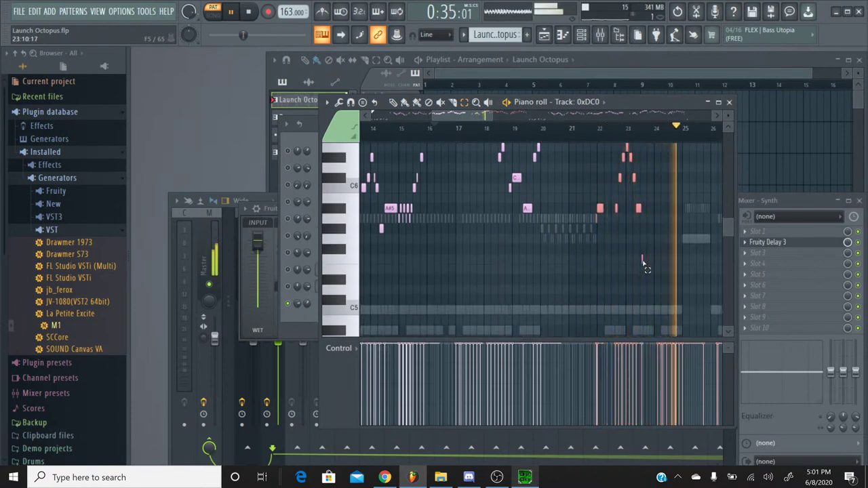
pyautogui.scroll(4, 640, 252)
pyautogui.moveTo(477, 114); pyautogui.dragTo(518, 130)
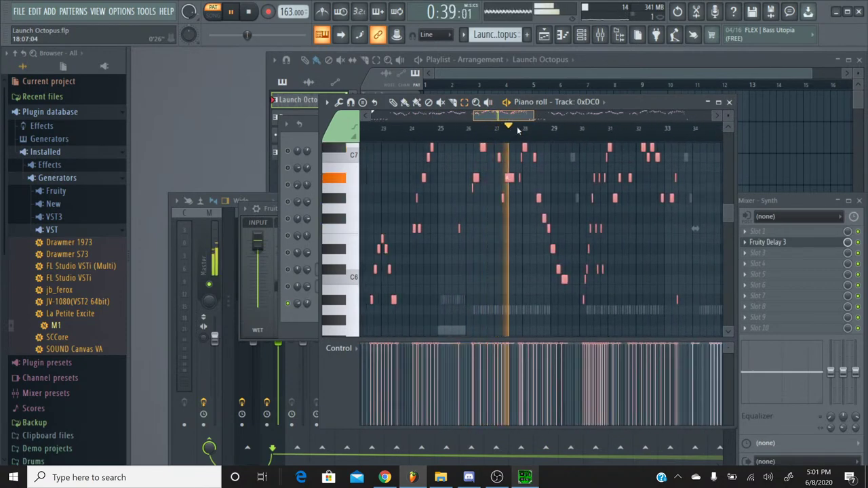
pyautogui.moveTo(518, 130); pyautogui.dragTo(538, 132)
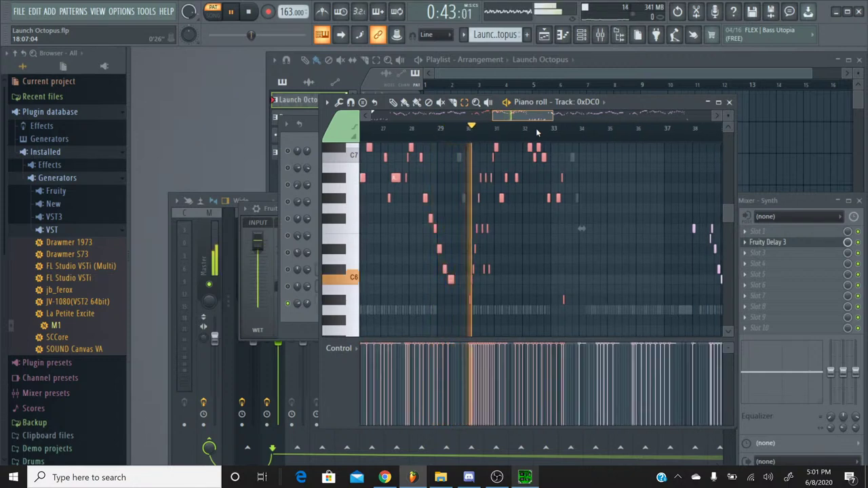
pyautogui.scroll(2, 549, 179)
pyautogui.scroll(-3, 548, 182)
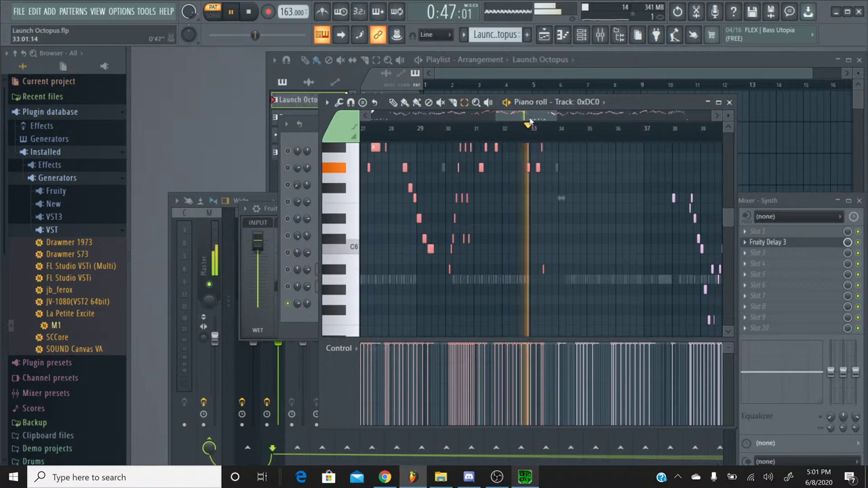
pyautogui.moveTo(527, 123); pyautogui.dragTo(541, 124)
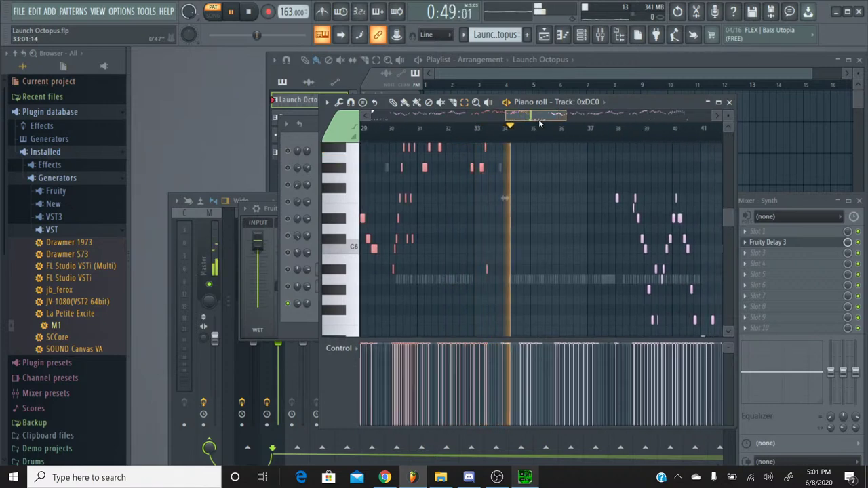
pyautogui.scroll(1, 539, 176)
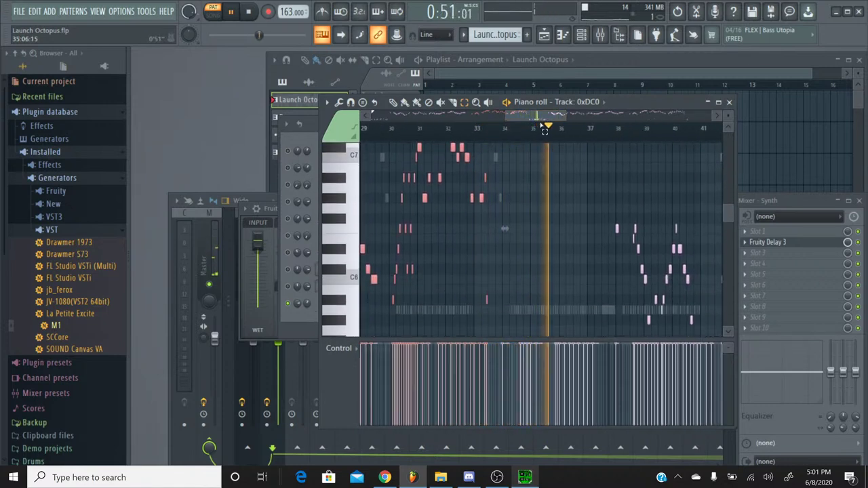
pyautogui.moveTo(536, 125); pyautogui.dragTo(469, 137)
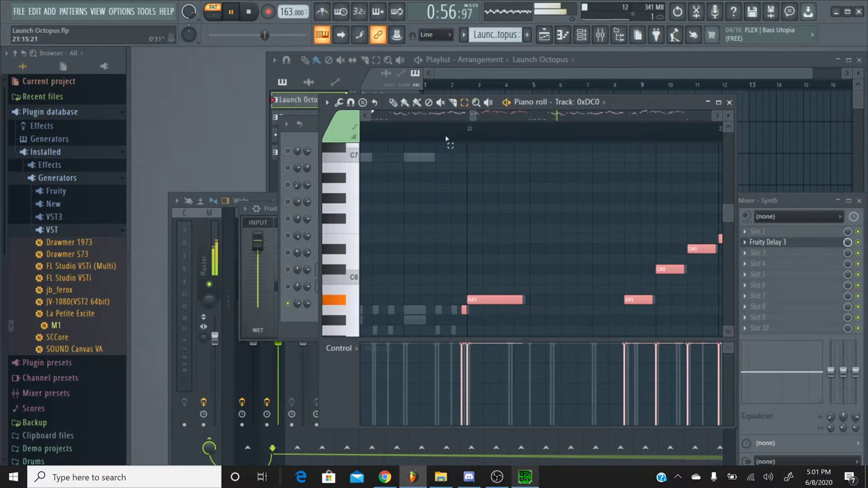
pyautogui.press('space')
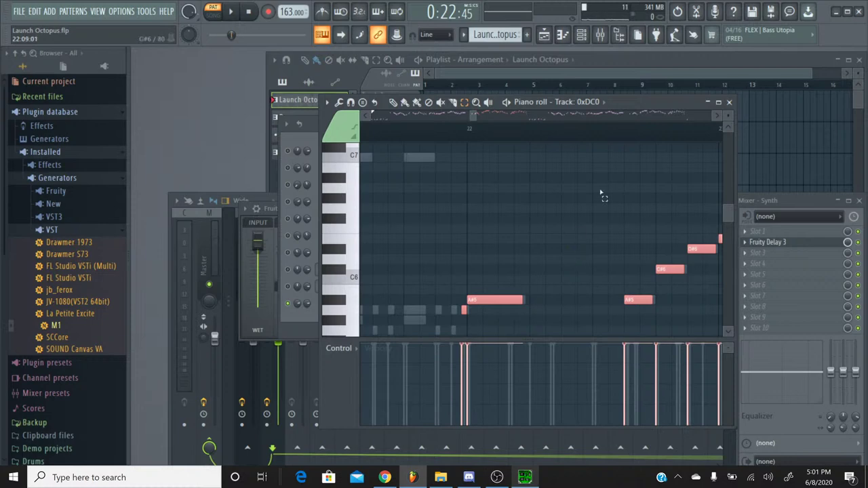
# Close Track: 0xDC0's piano roll and switch to the Guitar pattern
pyautogui.click(730, 103)
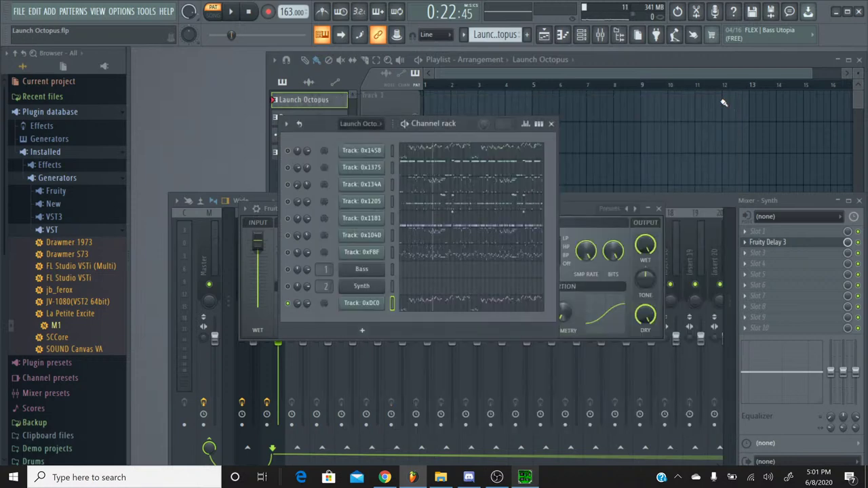
pyautogui.click(464, 34)
pyautogui.click(478, 71)
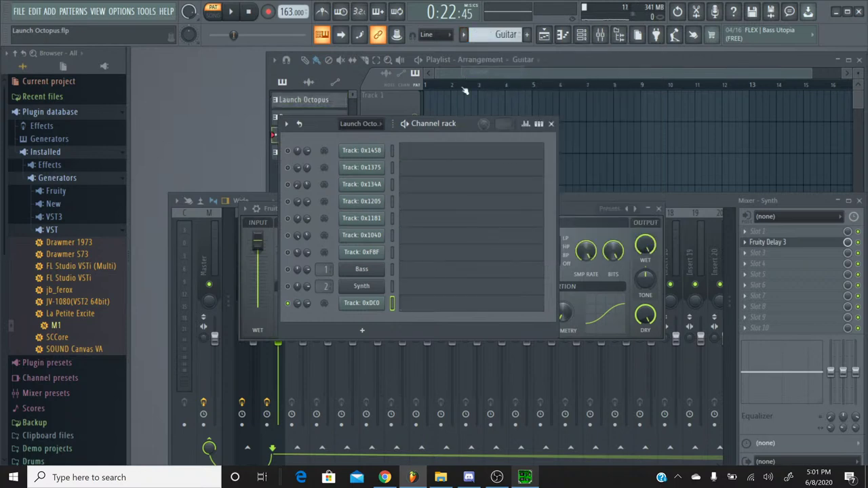
# Add S50_RG LeadD_4loopedwav from the Mega Man X Restoration Project's S50_Rock Lead1 Samples as a new channel below Track: 0xDC0
pyautogui.scroll(-5, 107, 316)
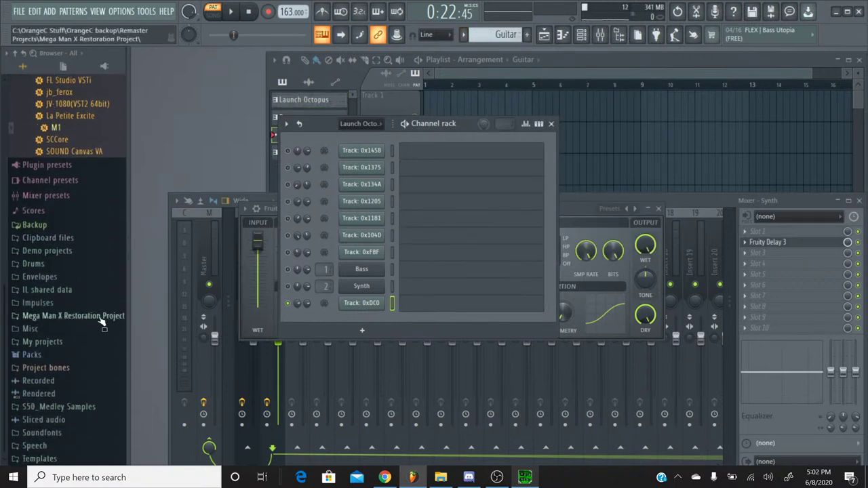
pyautogui.click(99, 317)
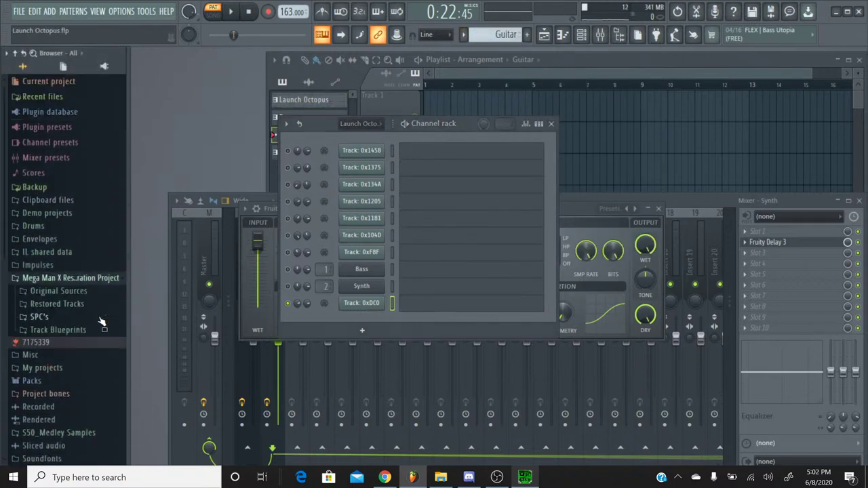
pyautogui.click(71, 291)
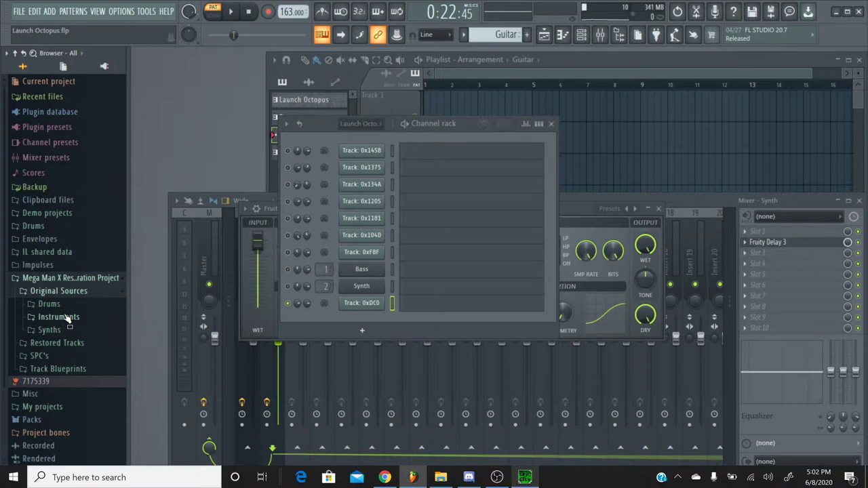
pyautogui.click(66, 316)
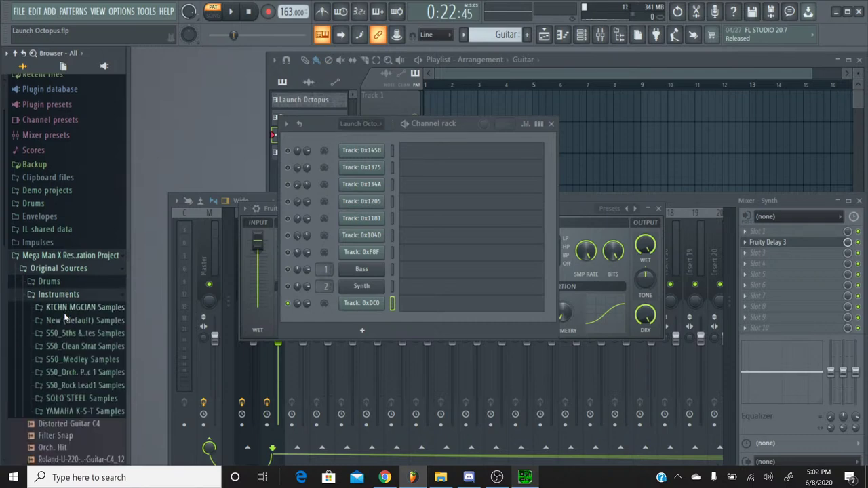
pyautogui.click(70, 385)
pyautogui.scroll(-2, 86, 351)
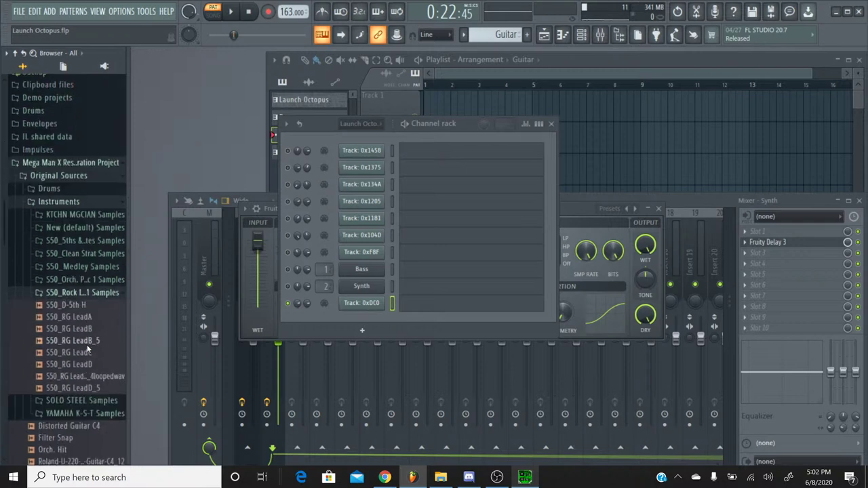
pyautogui.moveTo(80, 375); pyautogui.dragTo(368, 319)
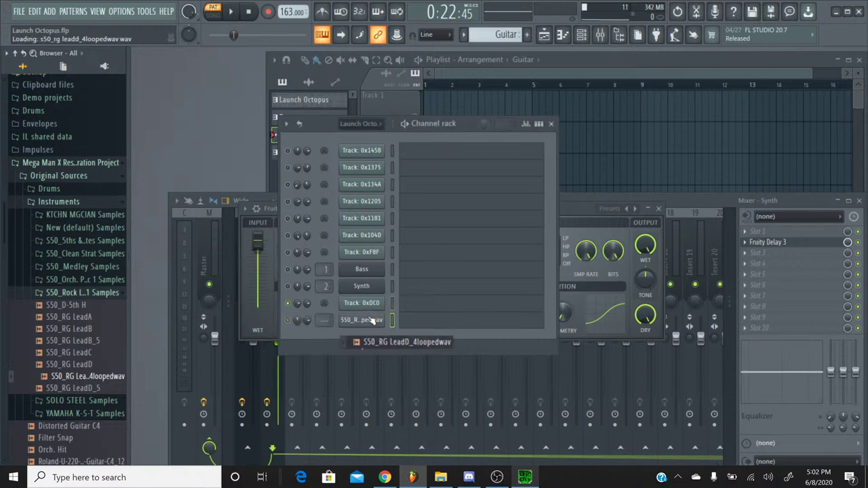
# Open the S50_RG LeadD_4loopedwav piano roll in the Guitar pattern, look along its timeline, and close it
pyautogui.click(414, 327)
pyautogui.moveTo(427, 117); pyautogui.dragTo(554, 126)
pyautogui.scroll(5, 547, 133)
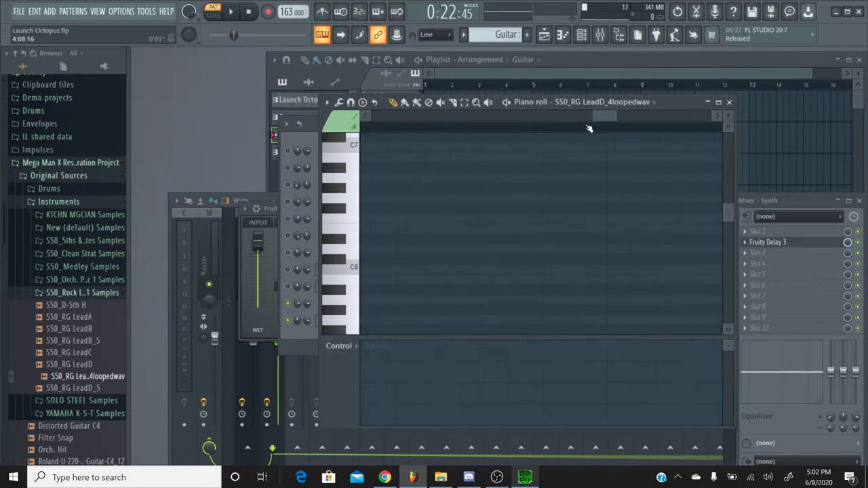
pyautogui.moveTo(598, 122); pyautogui.dragTo(784, 122)
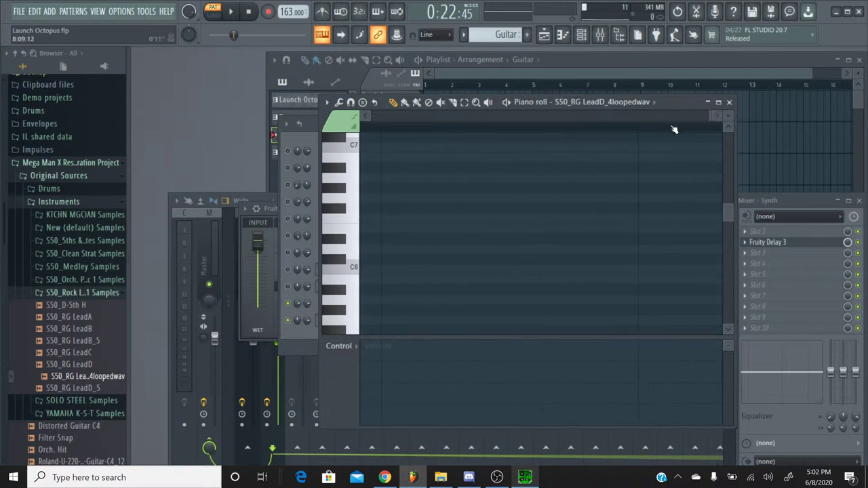
pyautogui.scroll(8, 675, 129)
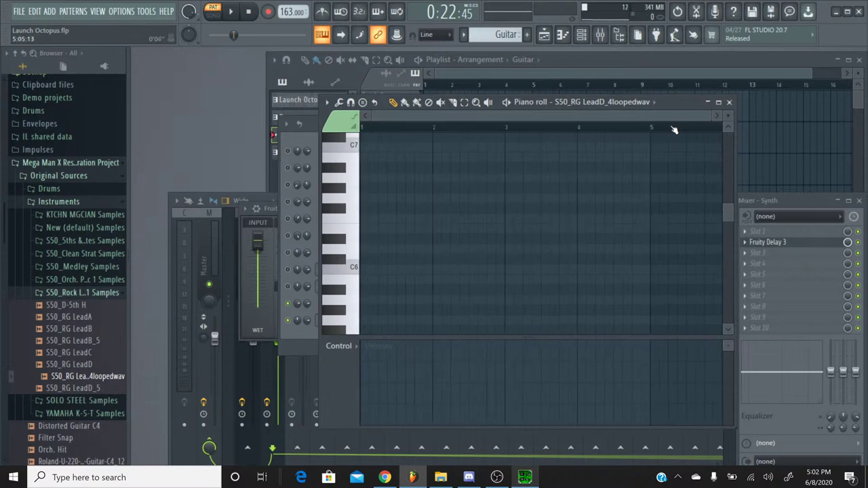
pyautogui.moveTo(600, 123); pyautogui.dragTo(762, 120)
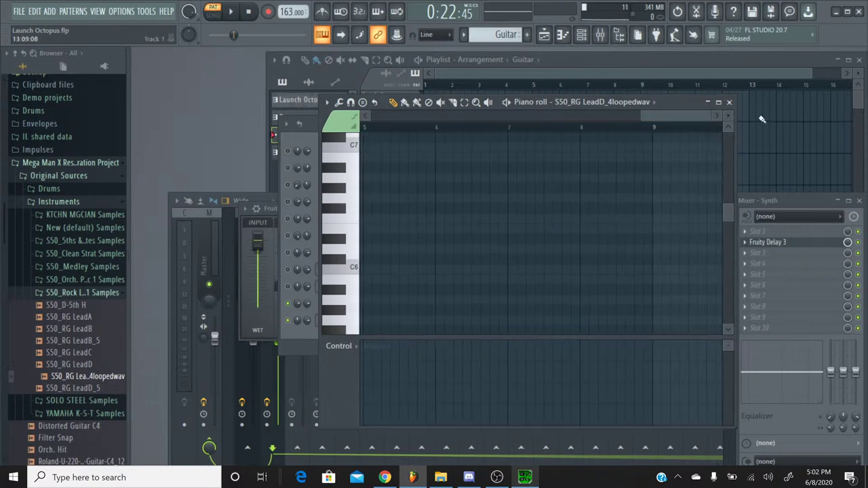
pyautogui.click(730, 102)
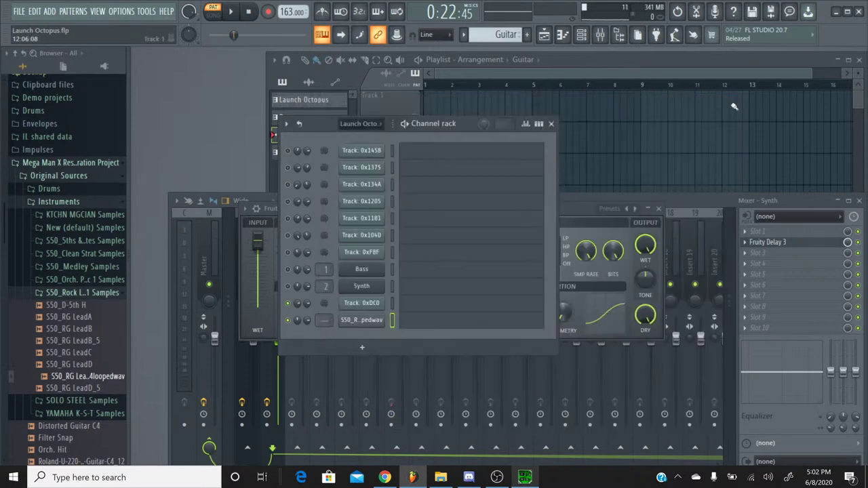
# Check the S50_RG LeadD_4loopedwav piano roll in the Launch Octopus pattern and return to the Guitar pattern
pyautogui.click(467, 37)
pyautogui.click(478, 49)
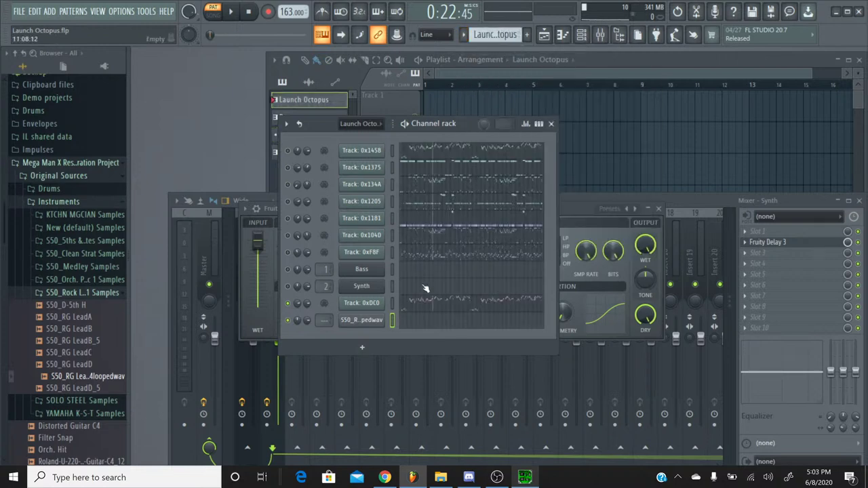
pyautogui.click(439, 327)
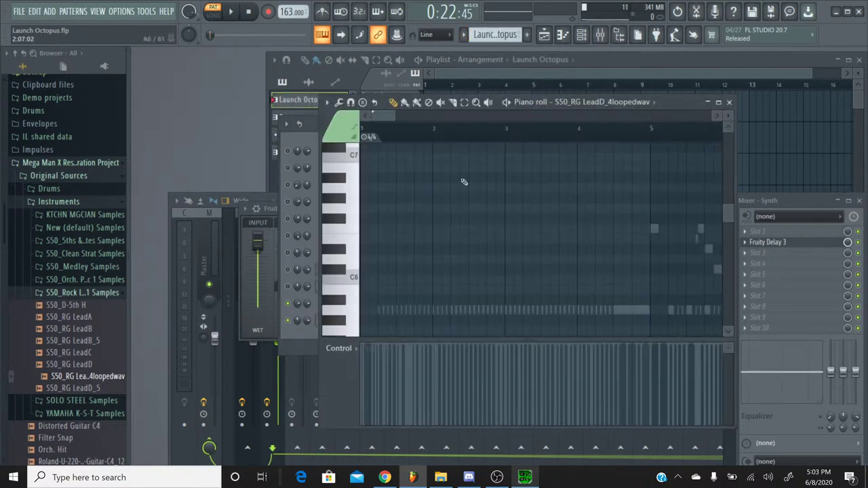
pyautogui.click(730, 103)
pyautogui.click(467, 38)
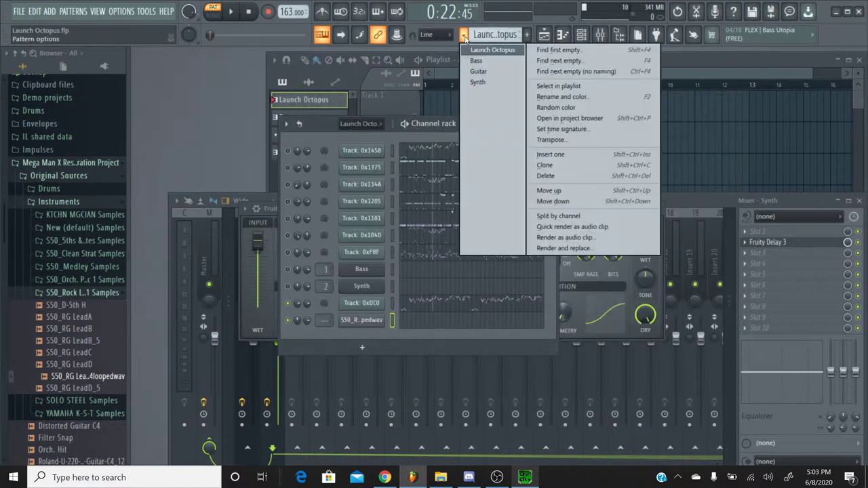
pyautogui.click(478, 73)
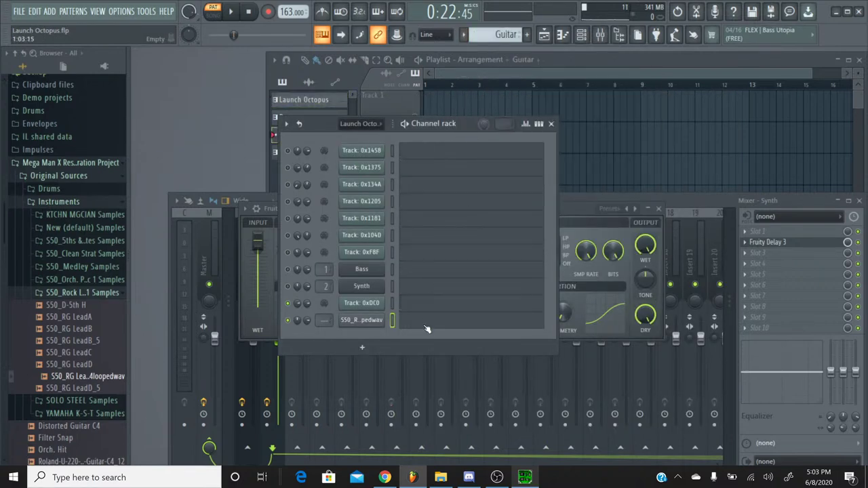
# Reopen the guitar sample's piano roll in the Guitar pattern and examine its timeline toward bar 17 and back
pyautogui.click(426, 329)
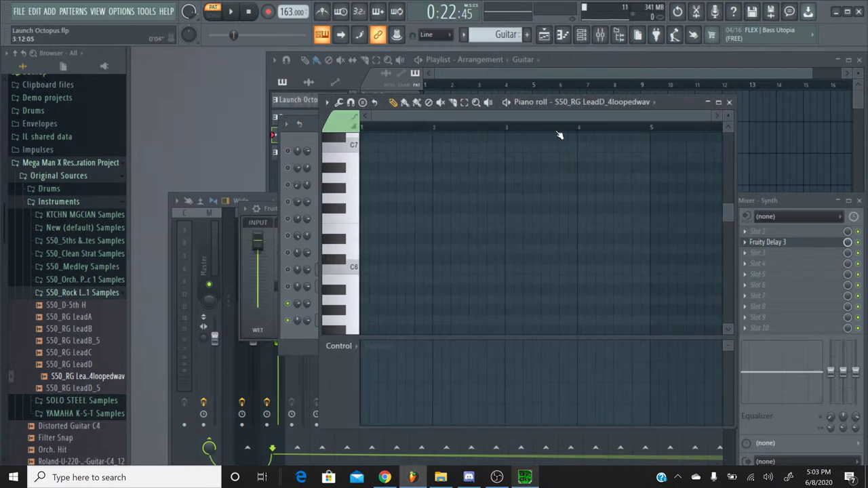
pyautogui.scroll(3, 560, 136)
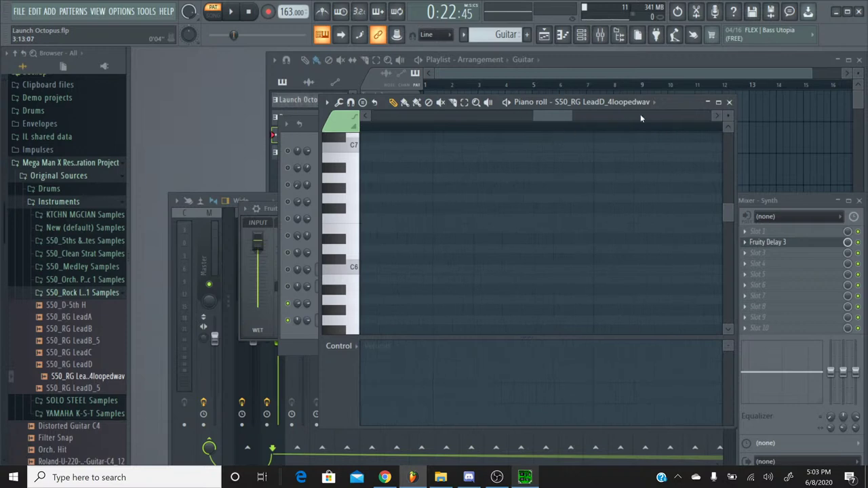
pyautogui.click(714, 118)
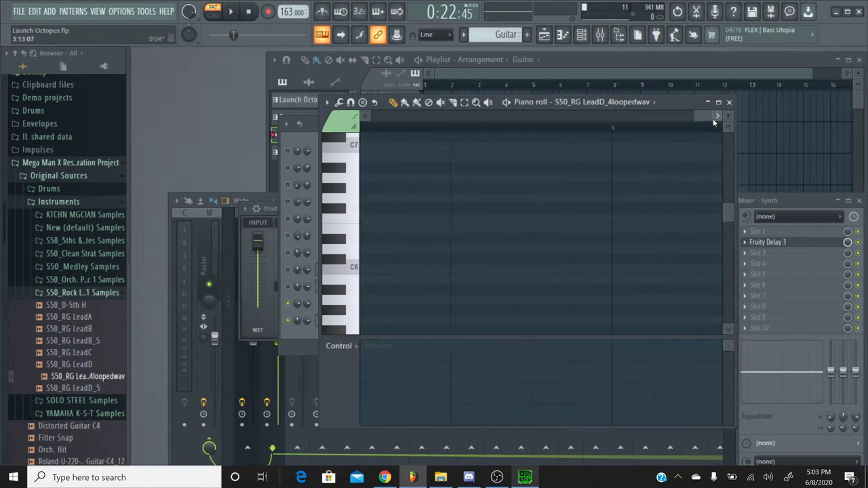
pyautogui.click(714, 122)
pyautogui.click(714, 123)
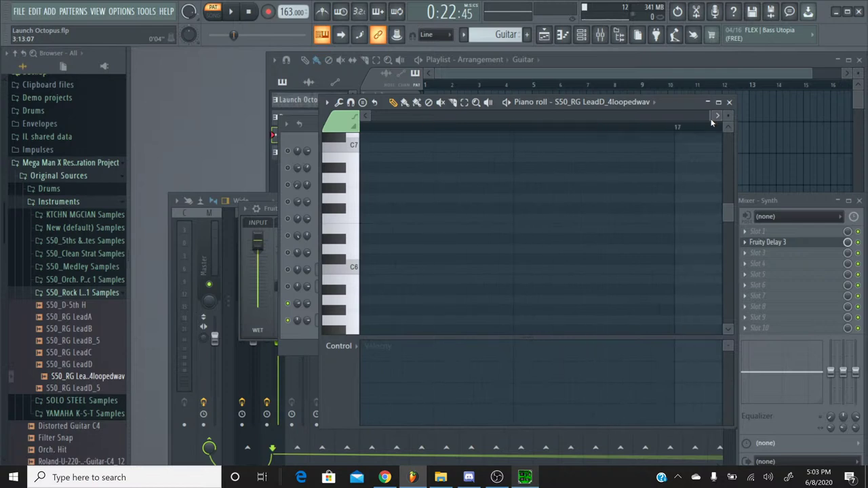
pyautogui.click(365, 116)
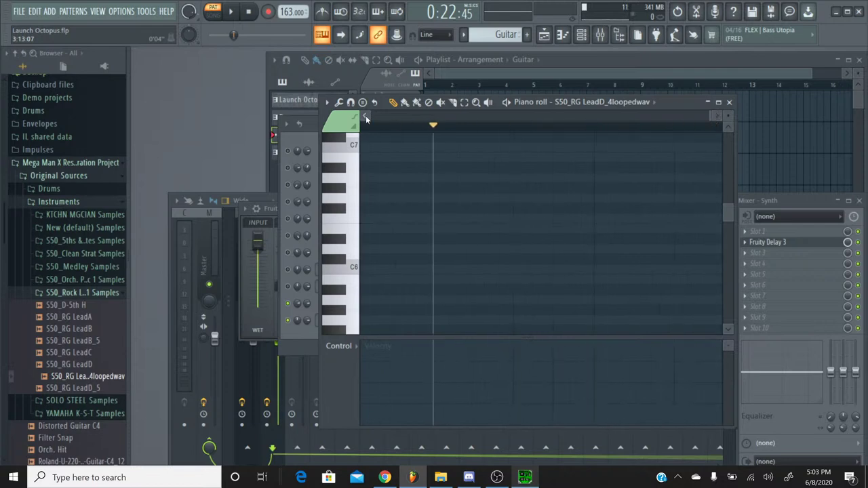
pyautogui.click(444, 131)
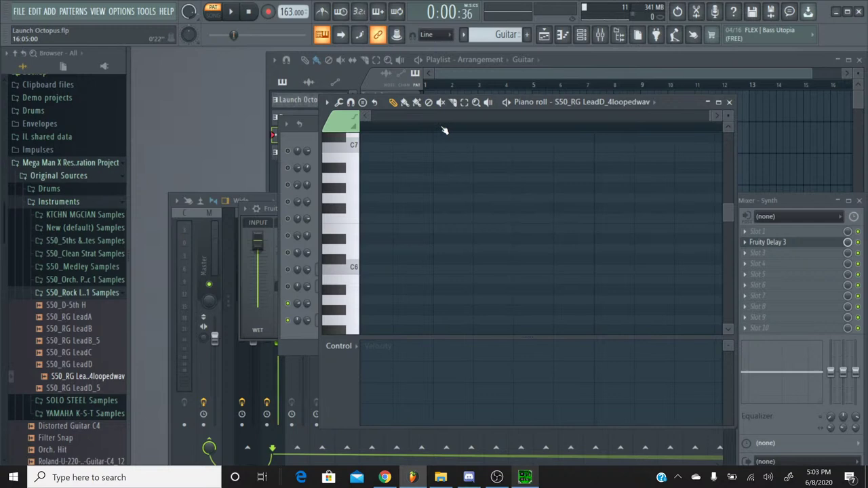
pyautogui.moveTo(555, 124); pyautogui.dragTo(678, 116)
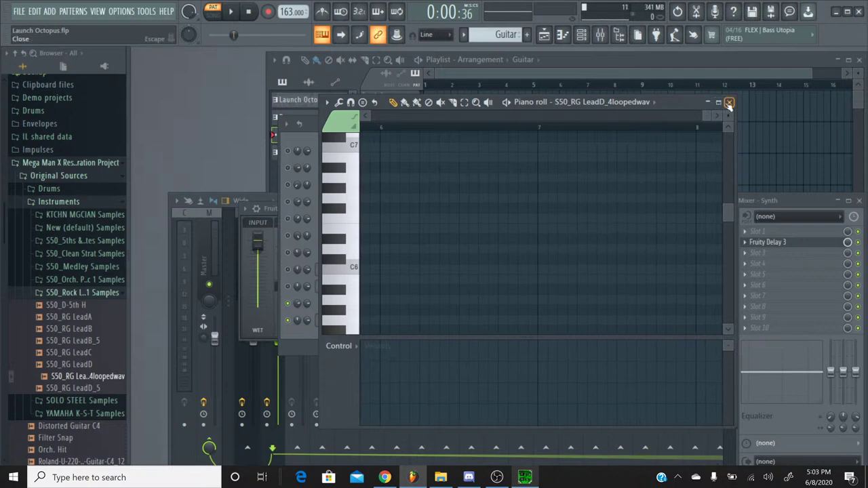
# Close the guitar sample's piano roll and switch to the Launch Octopus pattern
pyautogui.click(729, 102)
pyautogui.click(502, 35)
pyautogui.click(482, 52)
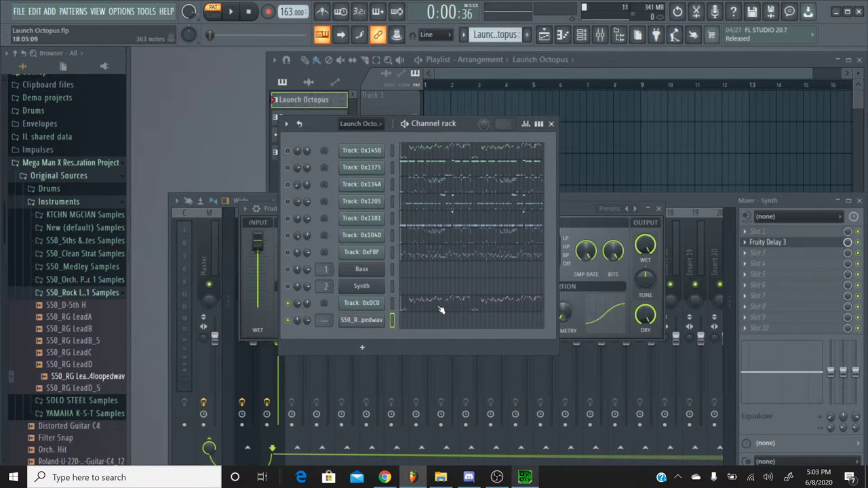
# Set the playback position to the start of bar 22 in Track: 0xDC0's piano roll, and close it
pyautogui.click(441, 310)
pyautogui.moveTo(390, 121); pyautogui.dragTo(481, 118)
pyautogui.scroll(-2, 482, 118)
pyautogui.scroll(-1, 474, 198)
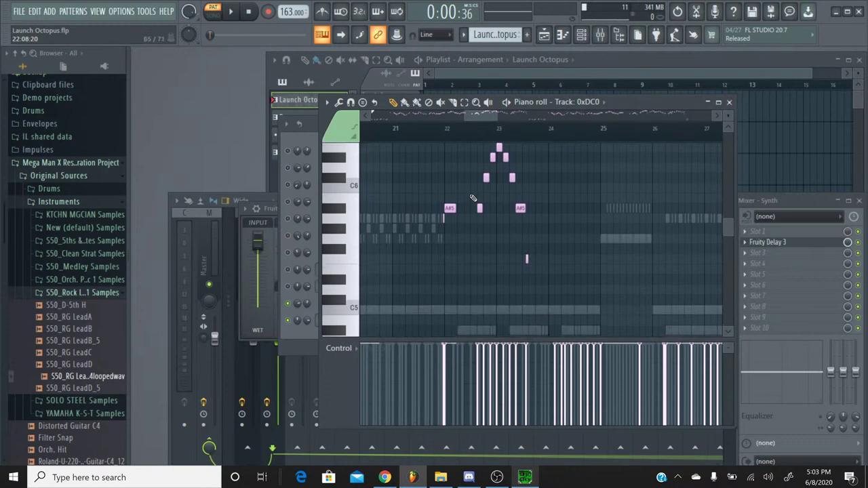
pyautogui.click(444, 129)
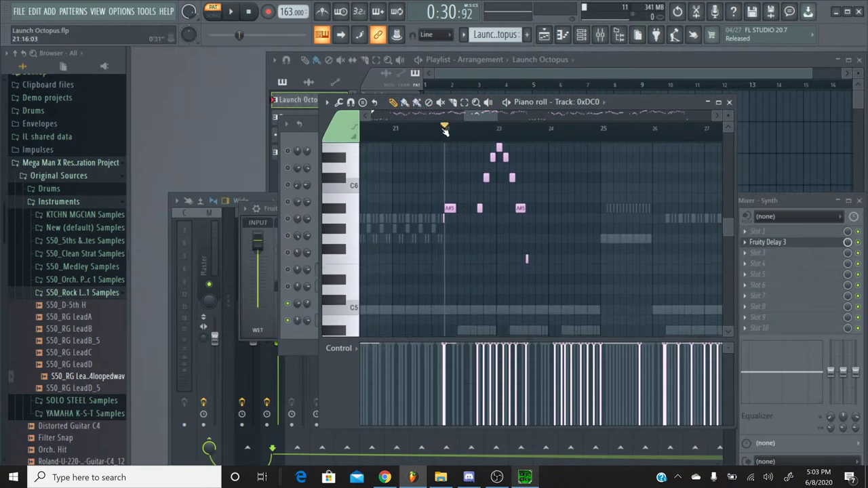
pyautogui.click(730, 102)
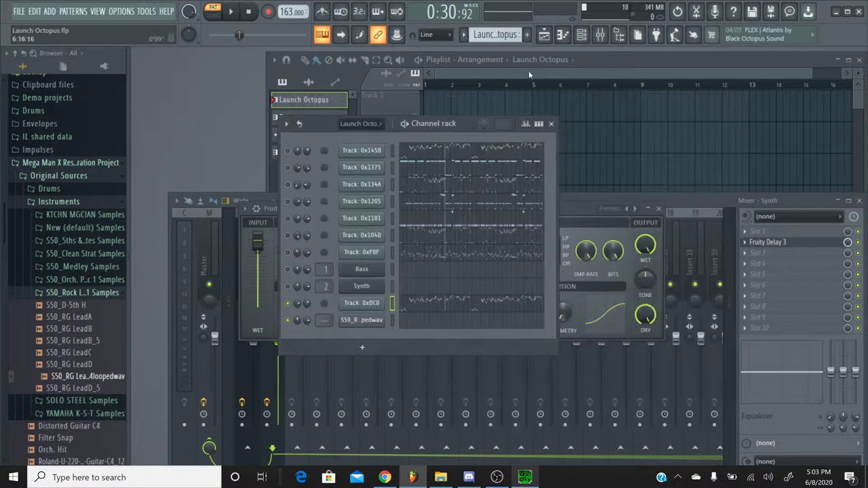
# In the Guitar pattern, move the S50_RG LeadD_4loopedwav phrase to start at bar 22 and lower it one octave
pyautogui.click(466, 40)
pyautogui.click(475, 74)
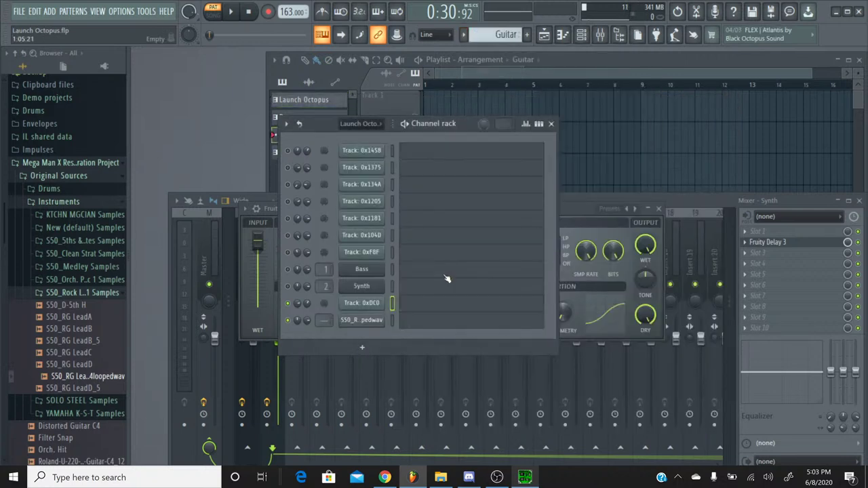
pyautogui.click(428, 326)
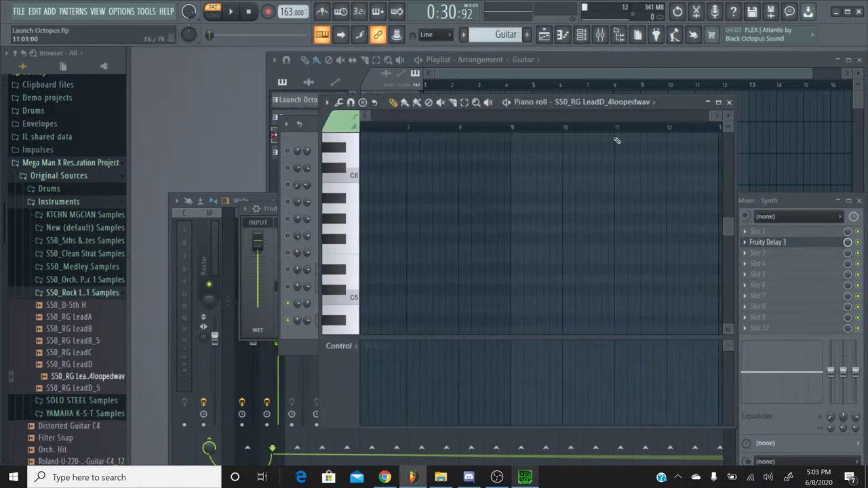
pyautogui.click(715, 116)
pyautogui.click(718, 118)
pyautogui.click(717, 118)
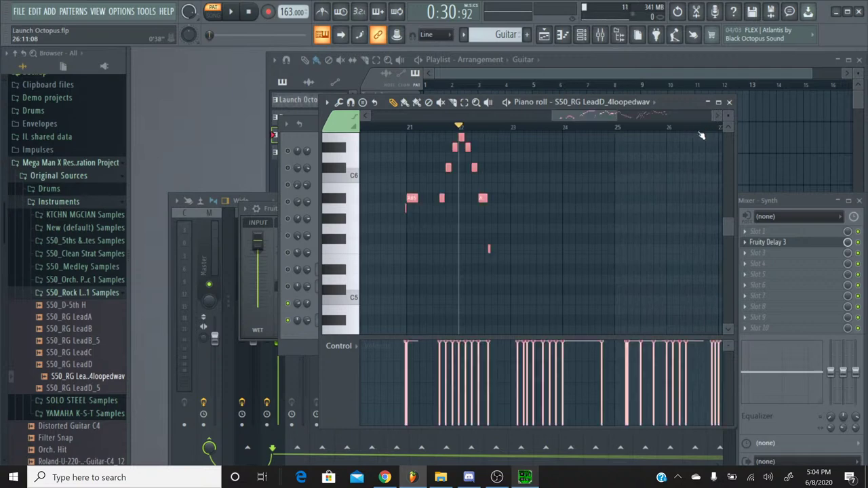
pyautogui.moveTo(413, 198); pyautogui.dragTo(464, 198)
pyautogui.hotkey('ctrl', 'Down')
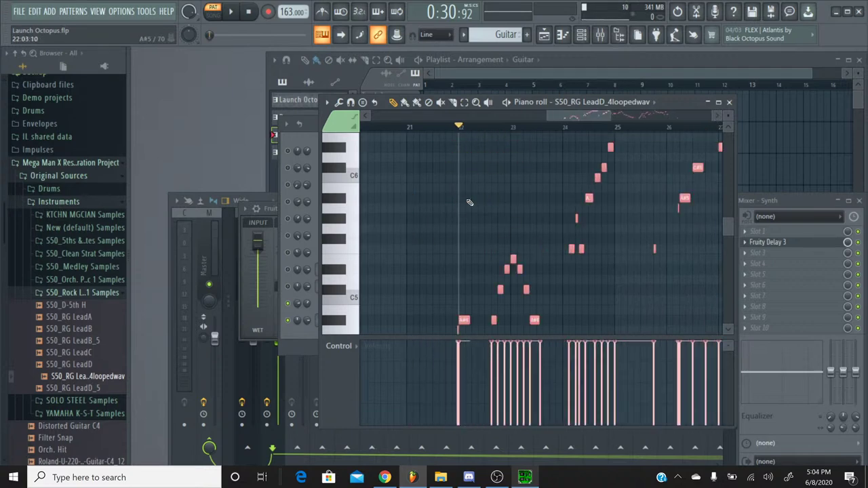
# Audition the A#4 key on the guitar sample and close its piano roll
pyautogui.scroll(-4, 465, 203)
pyautogui.click(346, 170)
pyautogui.click(346, 170)
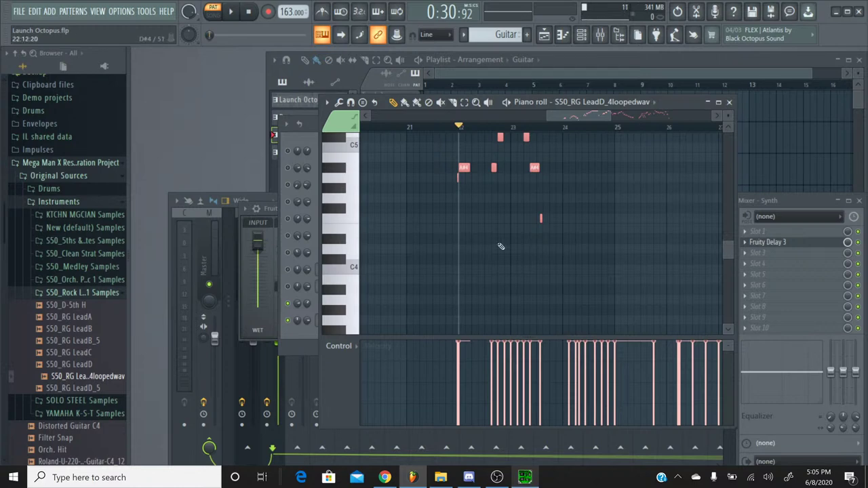
pyautogui.click(729, 102)
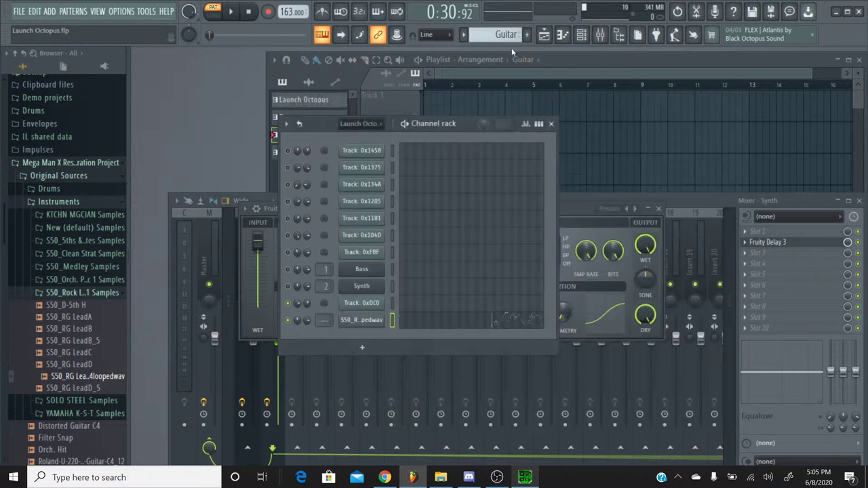
# Audition the A#5 key in Track: 0xDC0's piano roll in the Launch Octopus pattern, and close the piano roll
pyautogui.click(463, 34)
pyautogui.click(468, 50)
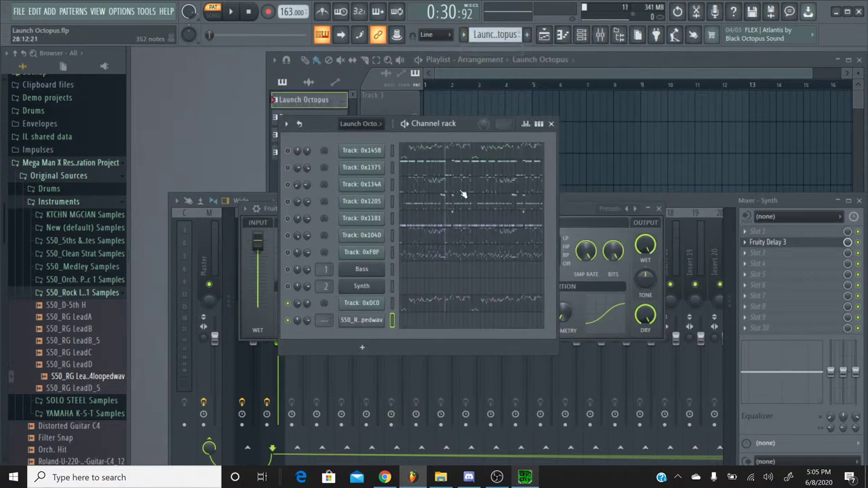
pyautogui.click(450, 306)
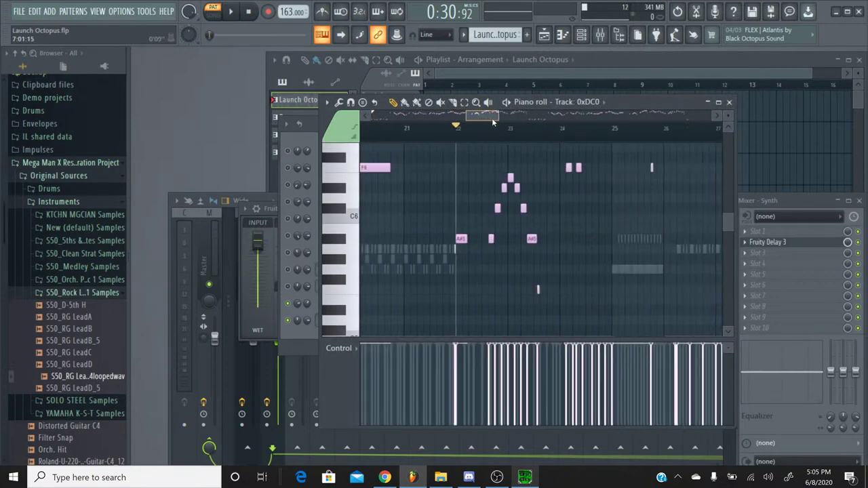
pyautogui.click(343, 239)
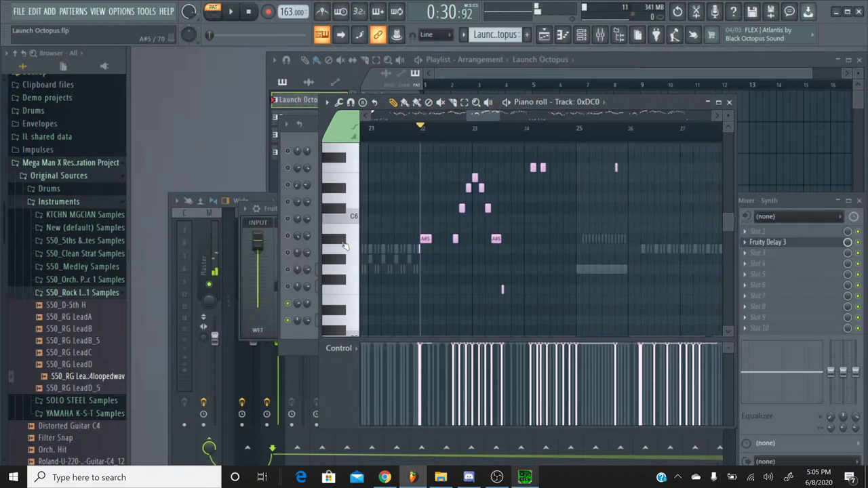
pyautogui.click(730, 102)
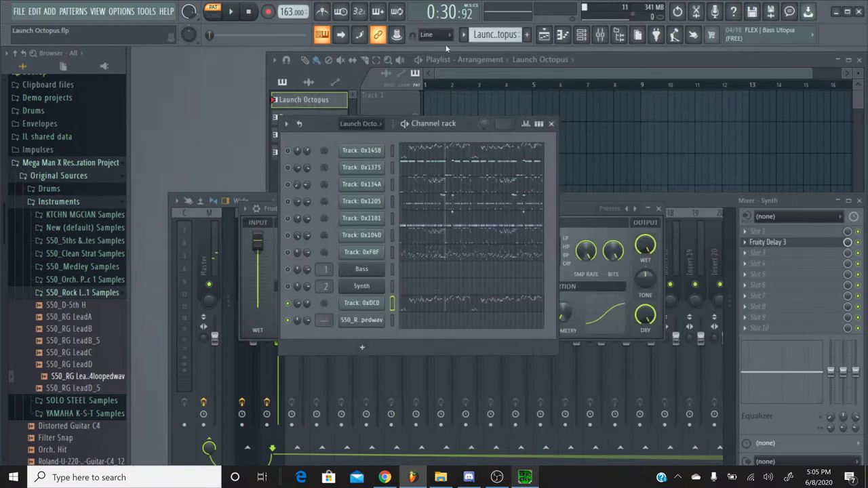
# Return to the Guitar pattern and reopen the guitar sample's piano roll at the bar 22 phrase
pyautogui.click(464, 34)
pyautogui.click(478, 71)
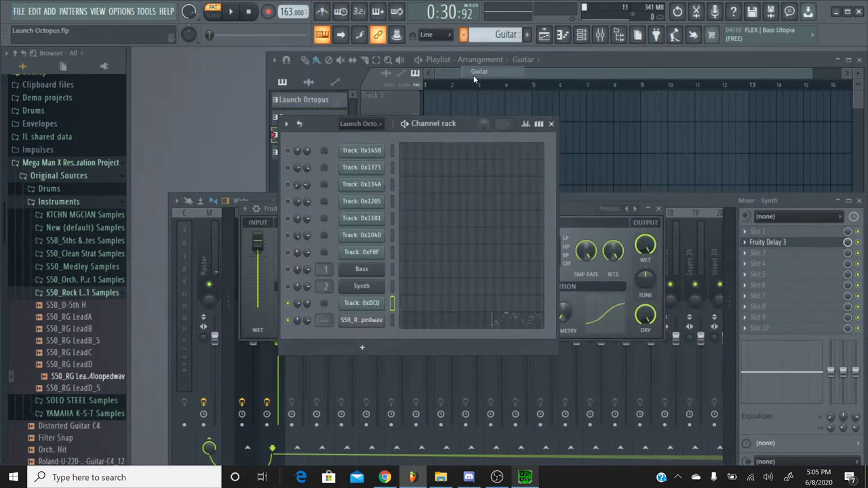
pyautogui.click(493, 320)
pyautogui.moveTo(399, 114); pyautogui.dragTo(574, 116)
pyautogui.scroll(-4, 527, 204)
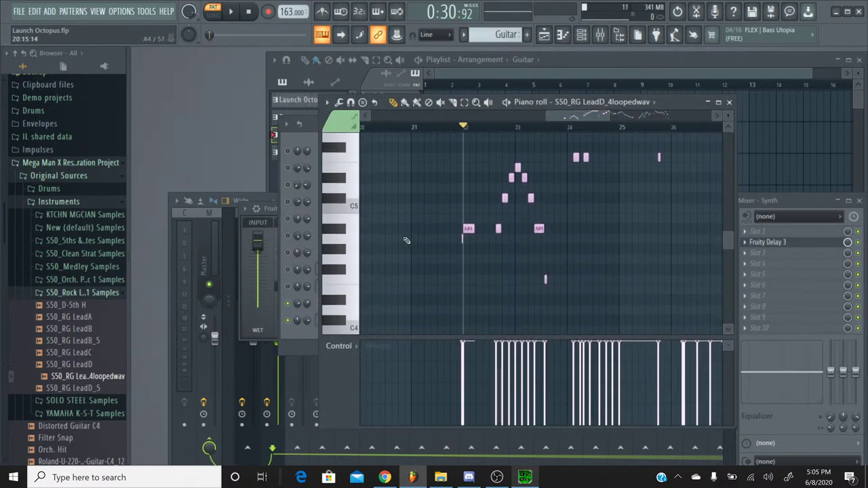
# Audition the guitar sample's keys one after another upward from around A#4, finishing on D#5, to find the matching pitch
pyautogui.click(341, 233)
pyautogui.click(341, 221)
pyautogui.click(341, 207)
pyautogui.click(342, 193)
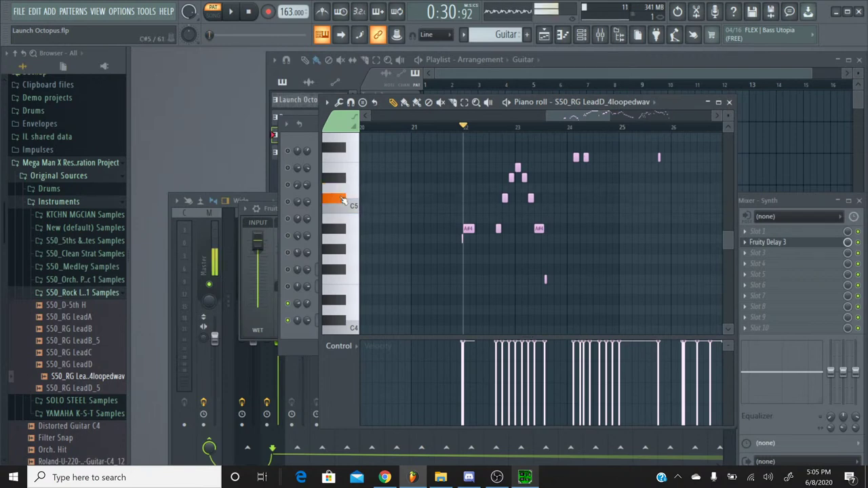
pyautogui.click(342, 185)
pyautogui.click(342, 170)
pyautogui.click(342, 159)
pyautogui.click(341, 153)
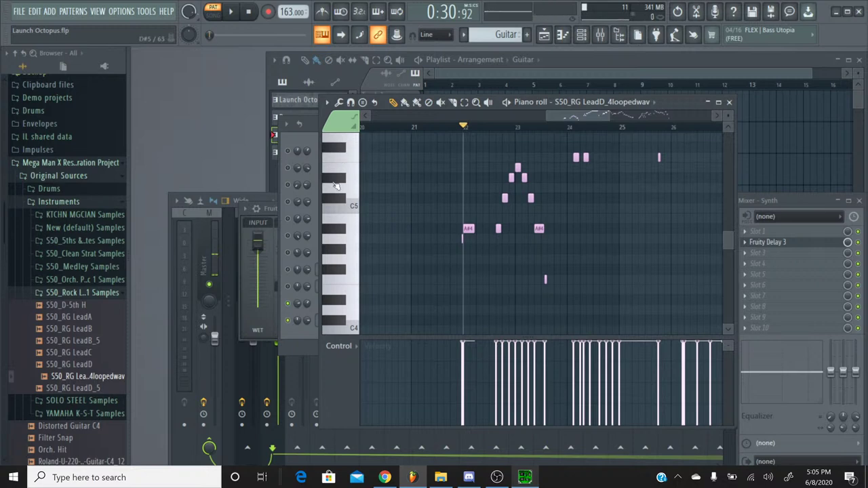
pyautogui.click(335, 181)
pyautogui.click(335, 182)
# Select all notes of the guitar phrase and transpose them up three semitones, so the first long note is C#5
pyautogui.hotkey('ctrl', 'a')
pyautogui.hotkey('shift', 'Up')
pyautogui.hotkey('shift', 'Up')
pyautogui.hotkey('shift', 'Up')
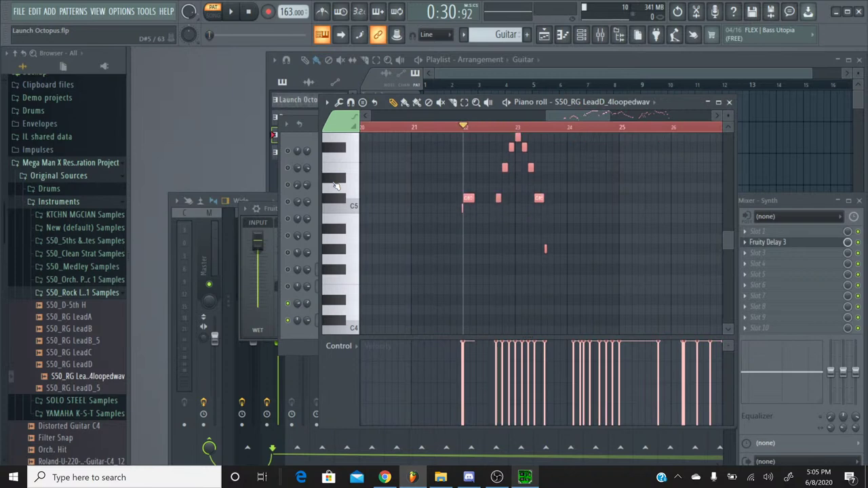
# Audition the keys from C#5 upward and raise the selected guitar notes two more semitones to D#5
pyautogui.click(339, 193)
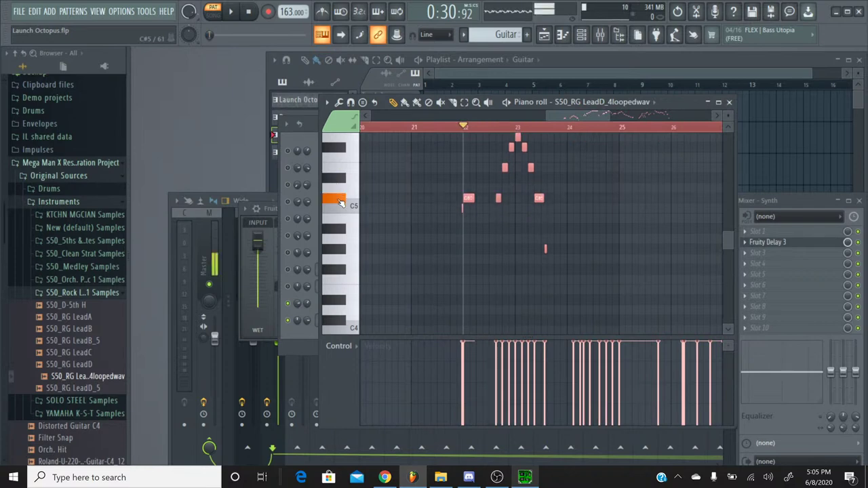
pyautogui.click(340, 193)
pyautogui.click(341, 184)
pyautogui.hotkey('shift', 'Up')
pyautogui.hotkey('shift', 'Up')
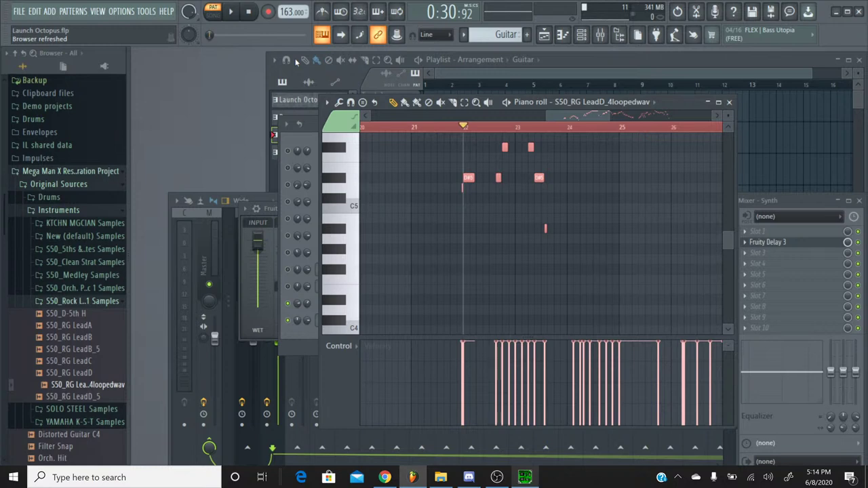
# Play the transposed guitar phrase from bar 22, stop playback, and close the piano roll
pyautogui.click(230, 11)
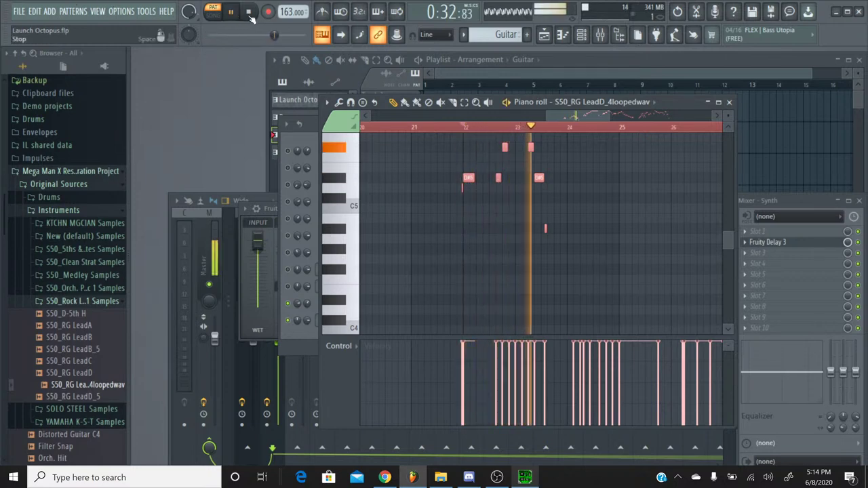
pyautogui.click(250, 13)
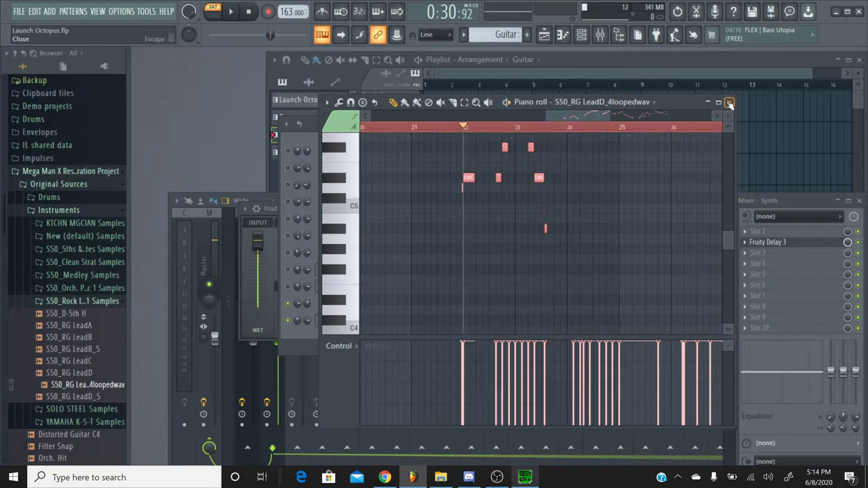
pyautogui.click(730, 102)
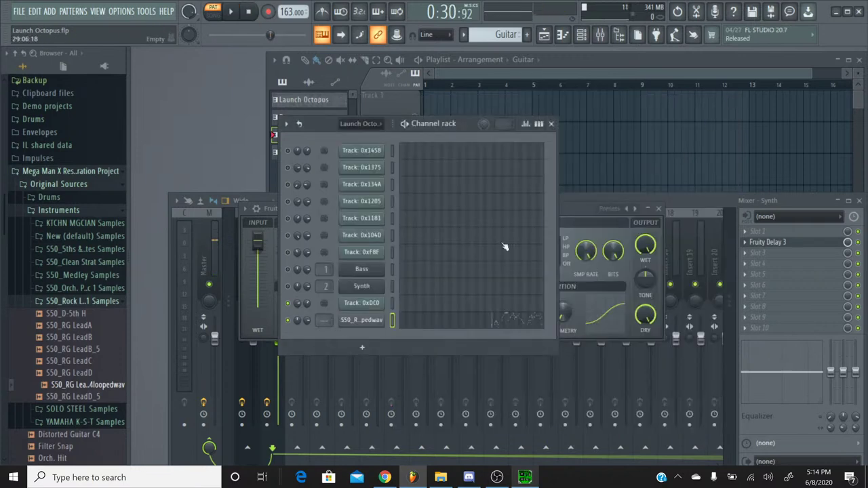
# Rename the S50_RG LeadD_4loopedwav channel to Guitar
pyautogui.rightClick(354, 324)
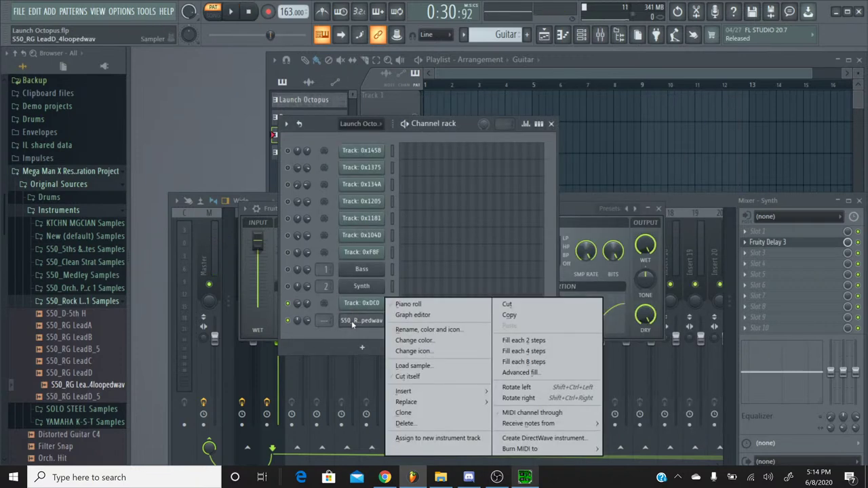
pyautogui.click(432, 331)
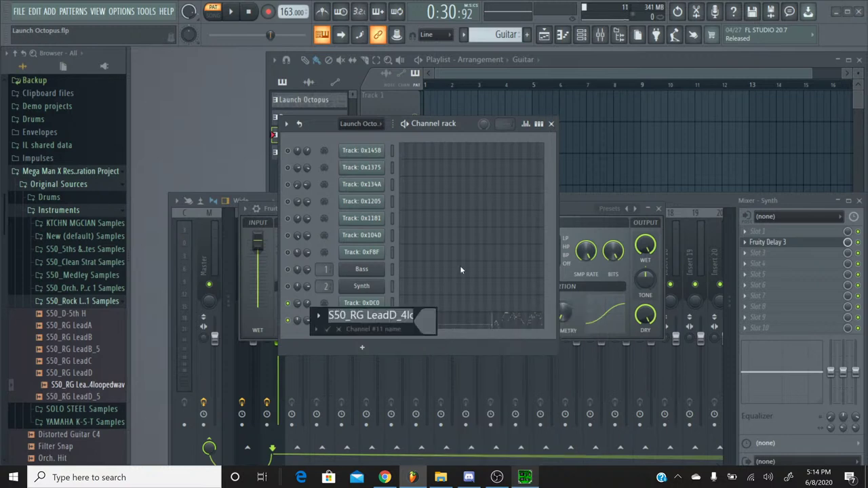
pyautogui.write('Guitar')
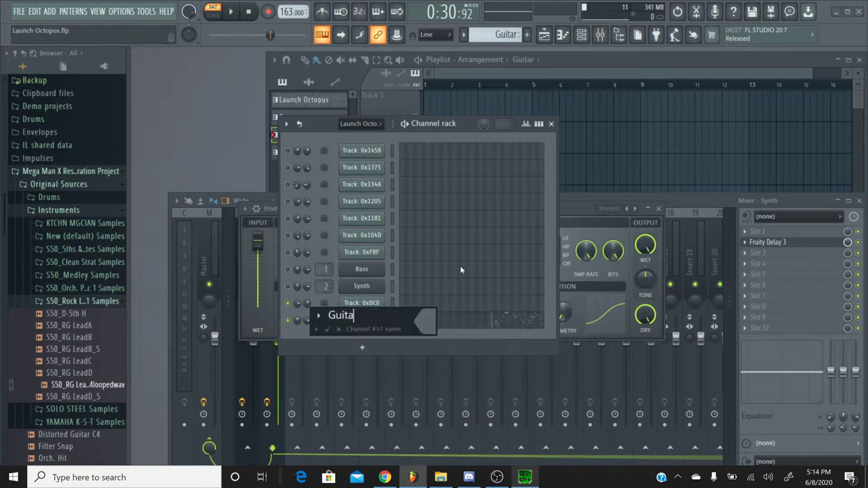
pyautogui.press('Return')
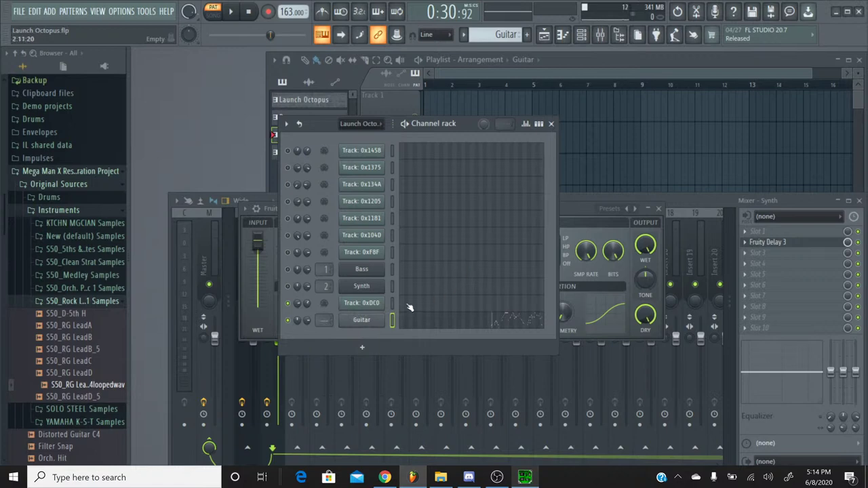
# Route the Guitar channel to mixer insert 3
pyautogui.click(685, 203)
pyautogui.click(301, 212)
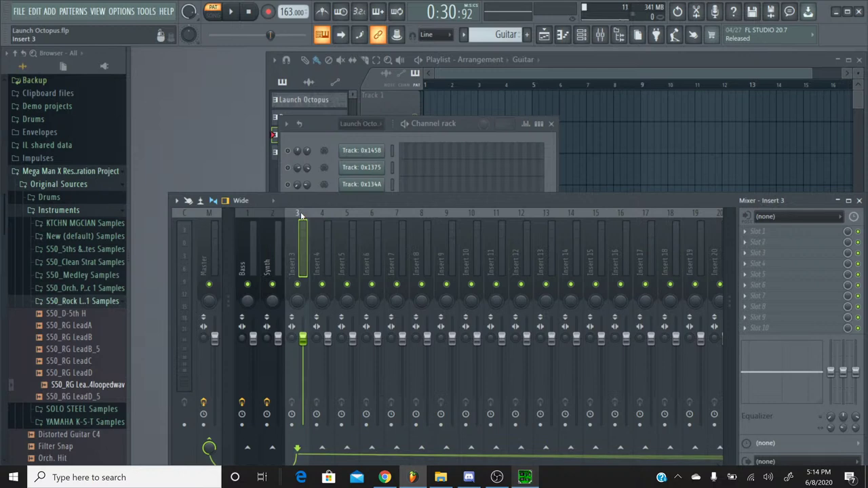
pyautogui.hotkey('ctrl', 'l')
pyautogui.click(299, 150)
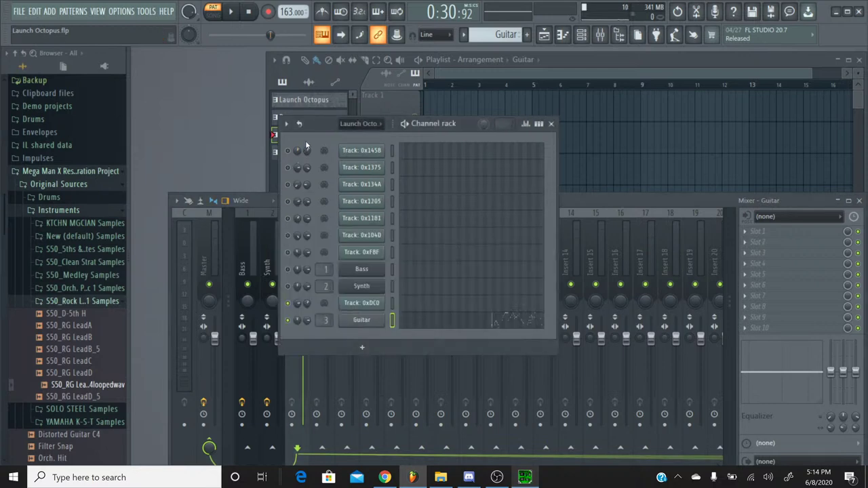
# Enable the Guitar channel's volume envelope with zero delay, attack, hold and decay and full sustain
pyautogui.click(359, 320)
pyautogui.click(248, 199)
pyautogui.moveTo(241, 312); pyautogui.dragTo(305, 315)
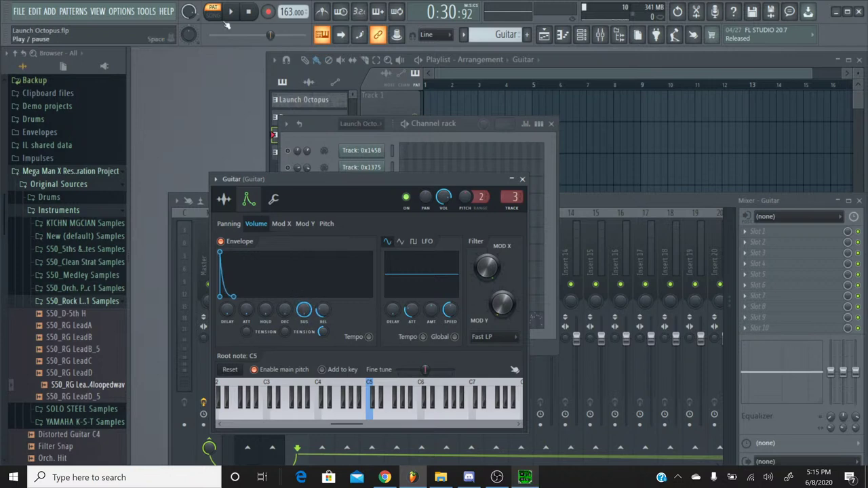
# Play the Guitar pattern, close the channel settings, and stop playback with its piano roll open at bar 22
pyautogui.click(230, 17)
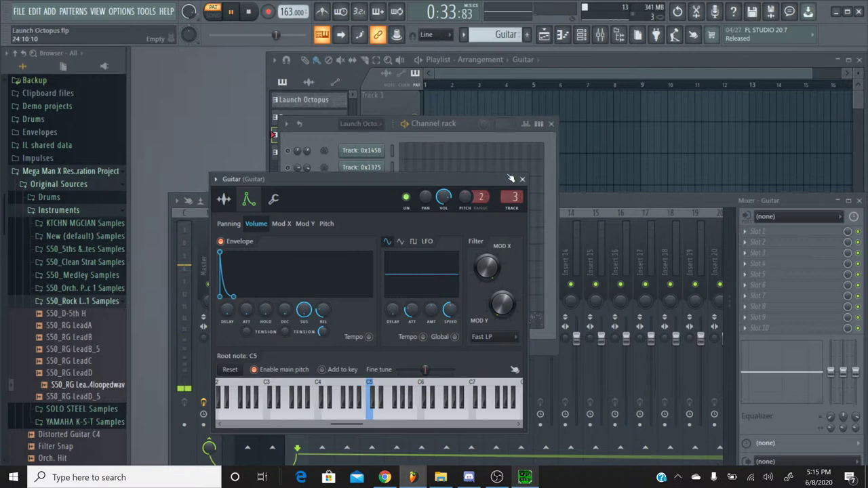
pyautogui.click(522, 179)
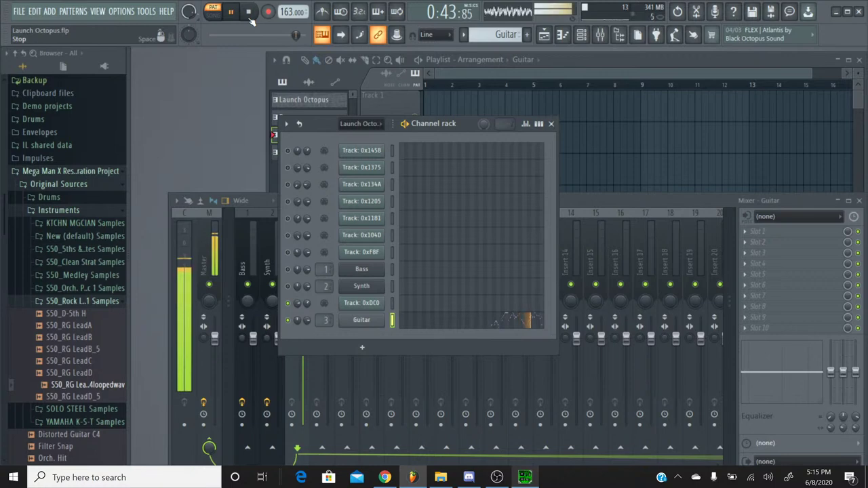
pyautogui.click(495, 325)
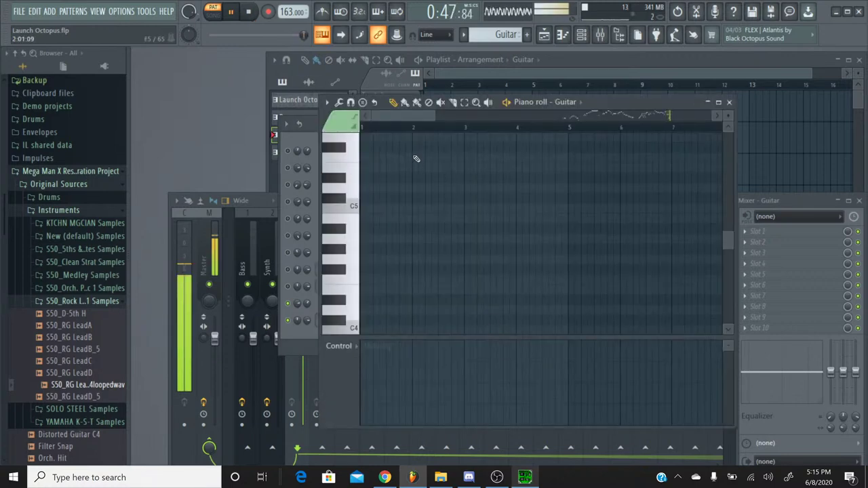
pyautogui.moveTo(404, 122); pyautogui.dragTo(507, 117)
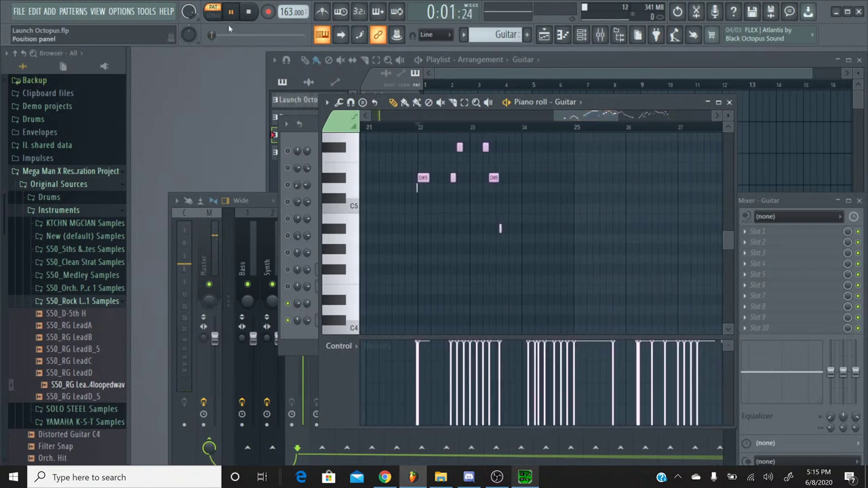
pyautogui.click(255, 13)
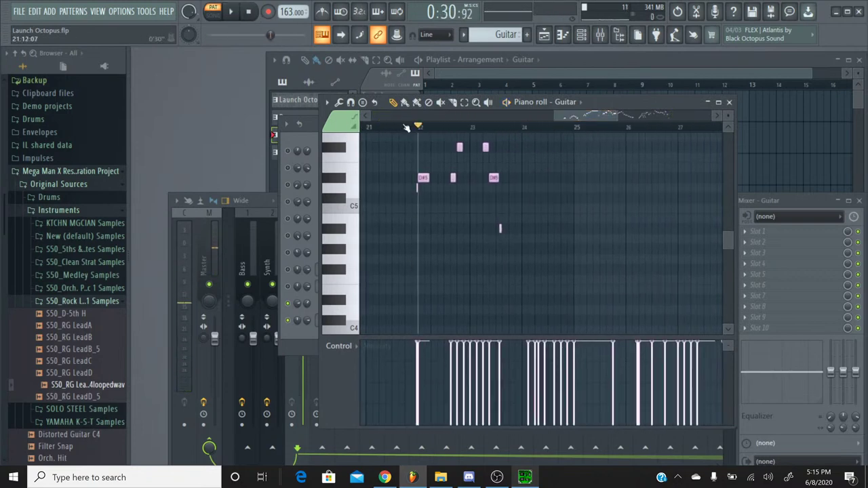
# Examine the guitar phrase's closing notes in bar 23, check the livestream chat in the browser, and return to FL Studio
pyautogui.scroll(4, 418, 129)
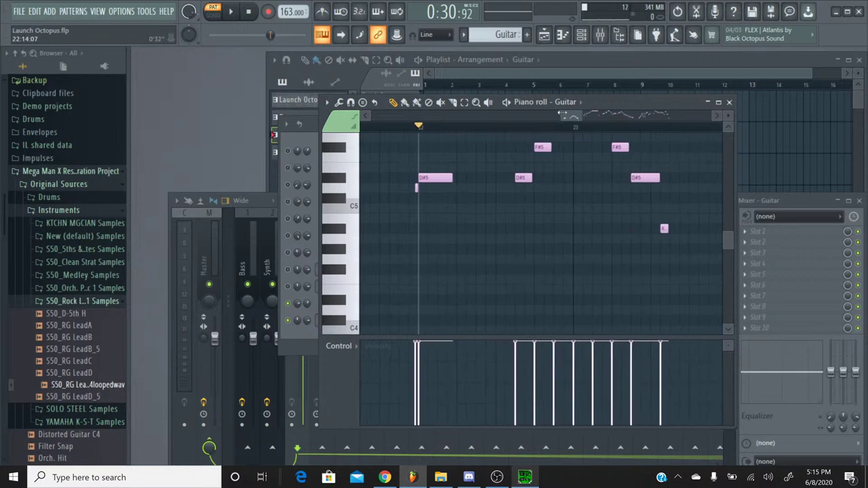
pyautogui.moveTo(574, 117); pyautogui.dragTo(578, 129)
pyautogui.scroll(2, 527, 163)
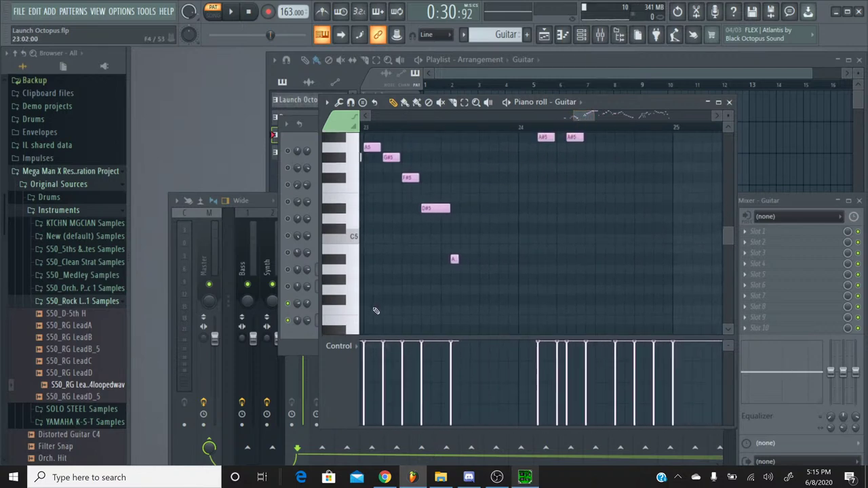
pyautogui.scroll(3, 449, 129)
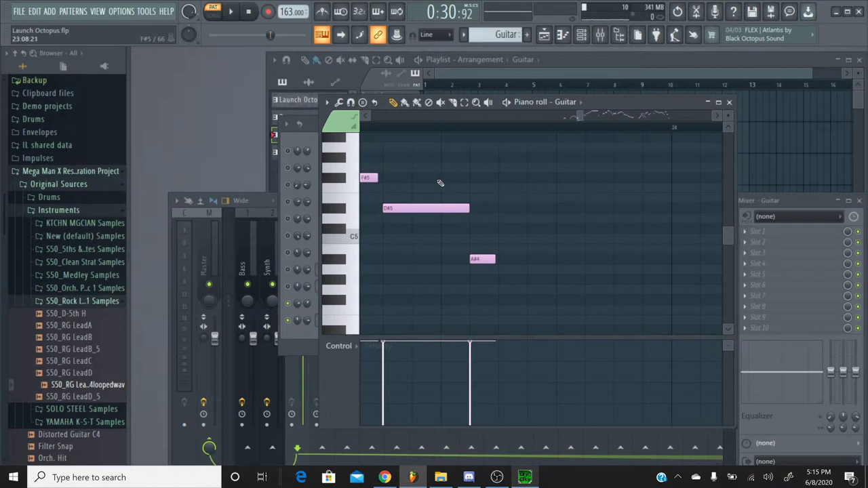
pyautogui.click(346, 348)
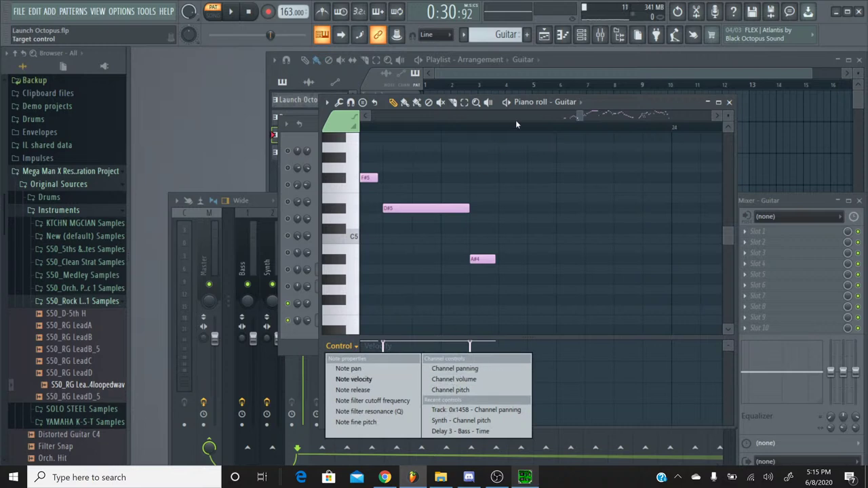
pyautogui.click(637, 109)
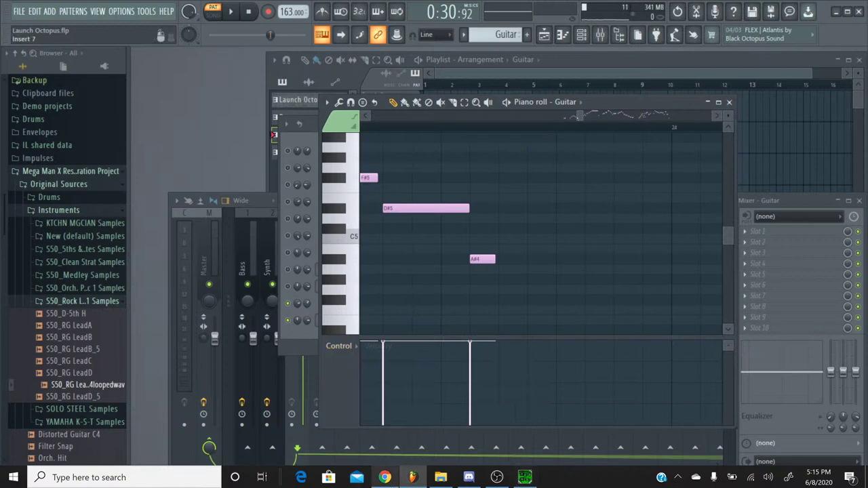
pyautogui.click(385, 480)
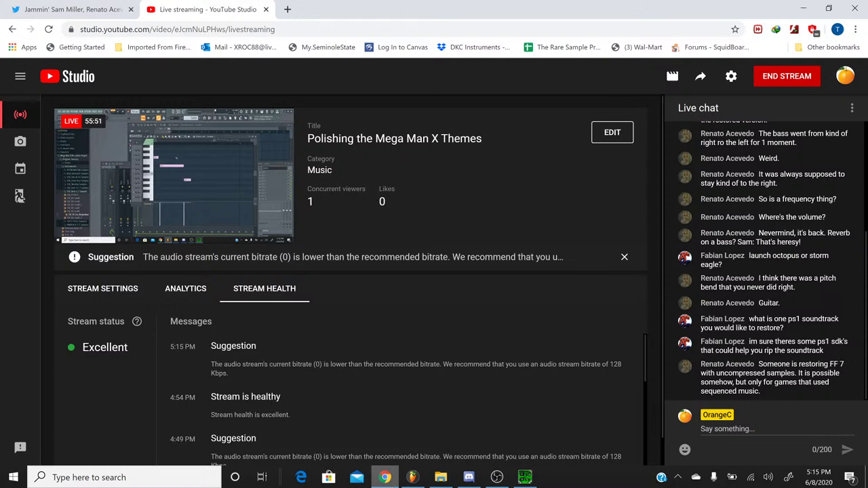
pyautogui.click(413, 477)
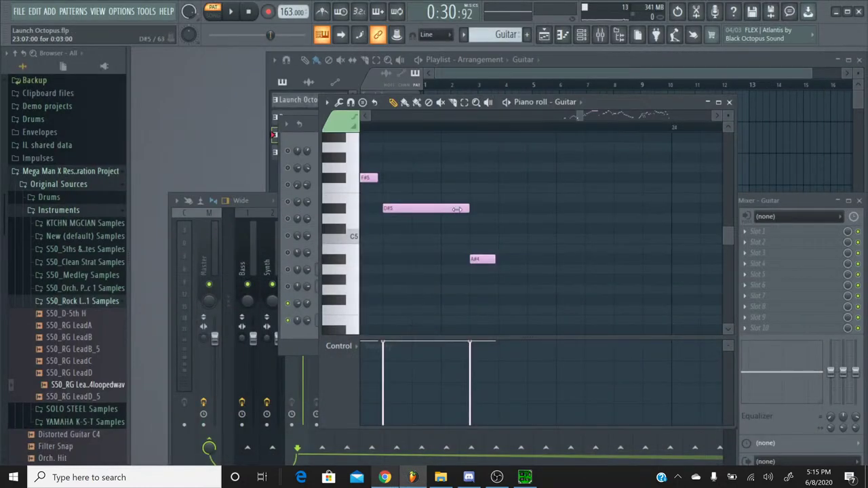
# Replace the A#4 note in bar 23 with a one-step B4 slide note under the end of D#5, and select the whole pattern
pyautogui.rightClick(477, 260)
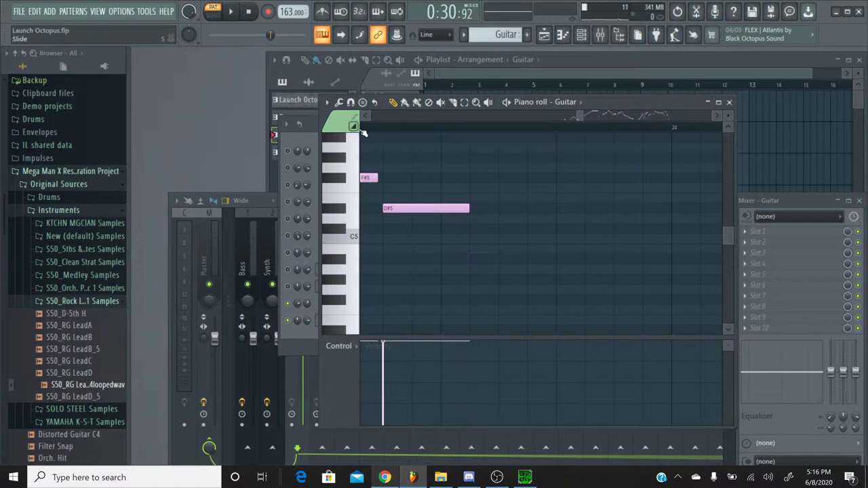
pyautogui.click(471, 251)
pyautogui.moveTo(480, 249)
pyautogui.mouseDown()
pyautogui.moveTo(451, 249)
pyautogui.moveTo(487, 250)
pyautogui.moveTo(479, 250)
pyautogui.mouseUp()
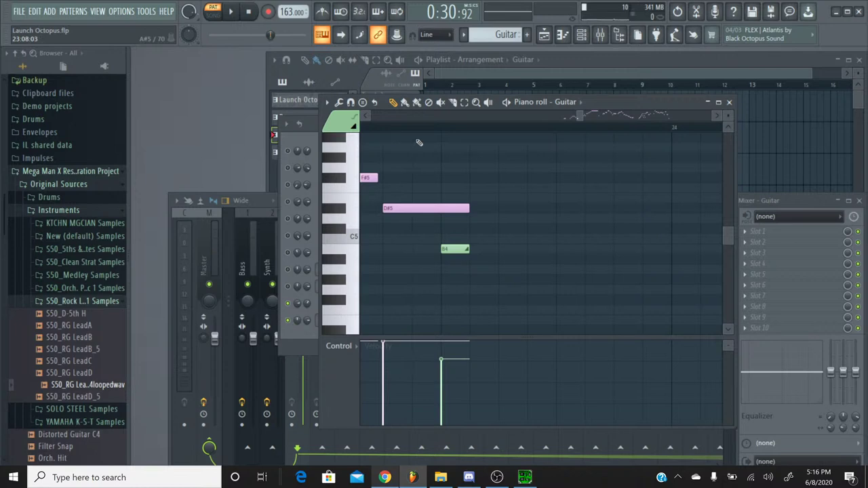
pyautogui.press('e')
pyautogui.click(451, 251)
pyautogui.click(452, 251)
pyautogui.hotkey('ctrl', 'a')
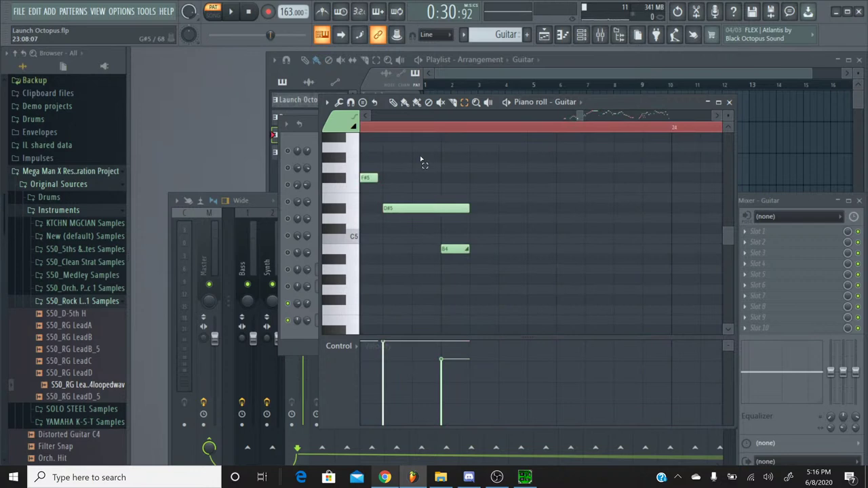
# Play the Guitar pattern from the start of bar 23 to hear the slide, and stop playback
pyautogui.click(232, 12)
pyautogui.click(232, 12)
pyautogui.scroll(-5, 421, 119)
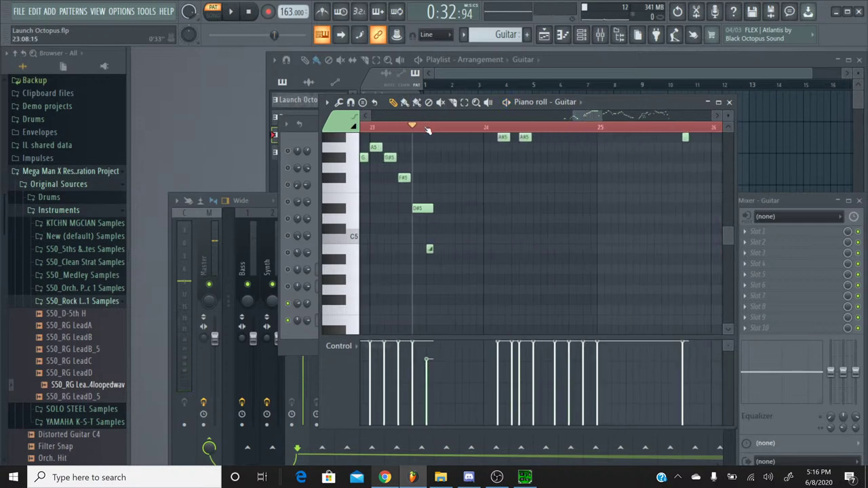
pyautogui.click(378, 127)
pyautogui.click(248, 11)
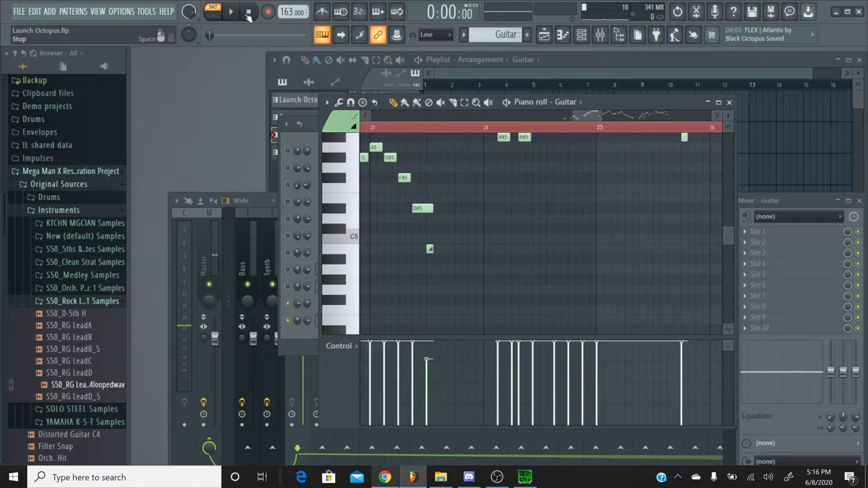
pyautogui.click(231, 12)
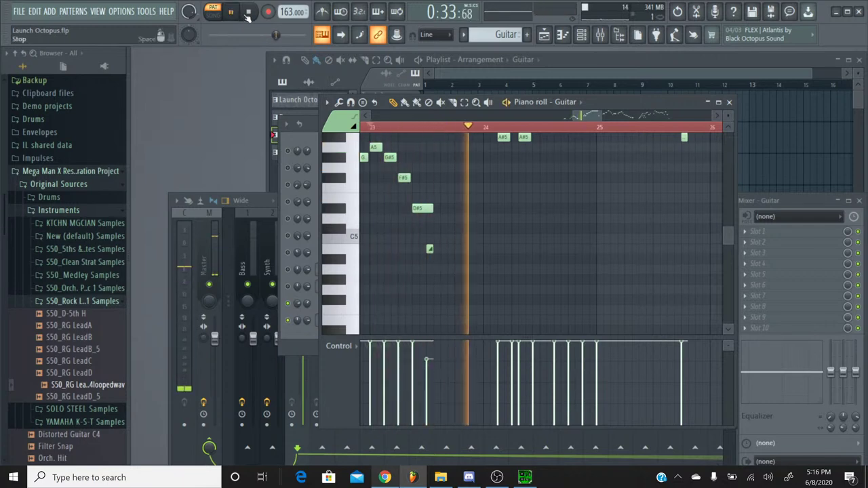
pyautogui.click(248, 12)
# Play the guitar phrase from just before bar 22 through the slide, and stop playback
pyautogui.scroll(-3, 387, 127)
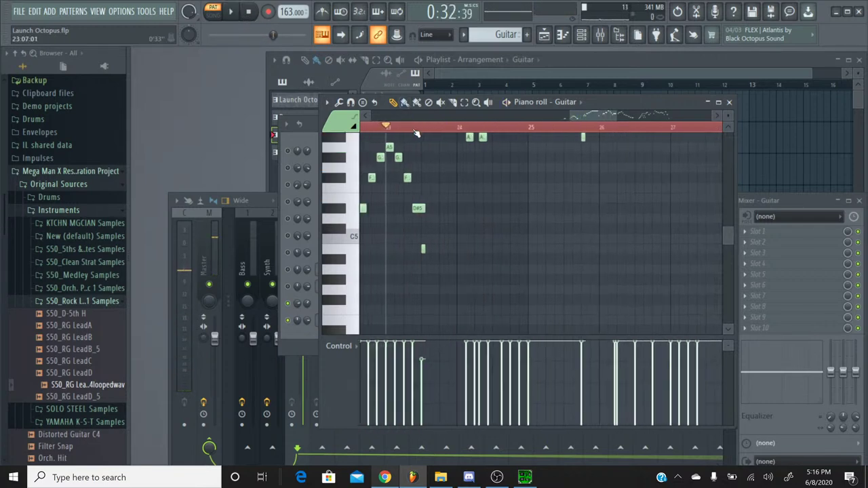
pyautogui.click(367, 117)
pyautogui.click(378, 127)
pyautogui.click(232, 11)
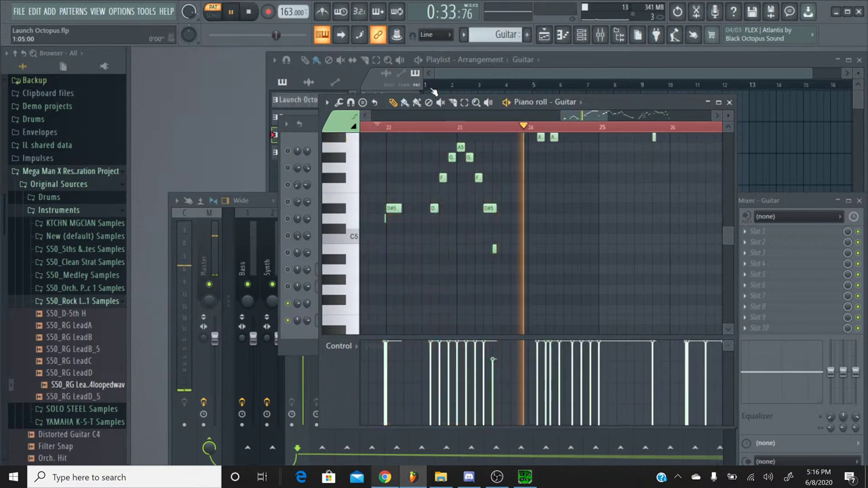
pyautogui.click(258, 10)
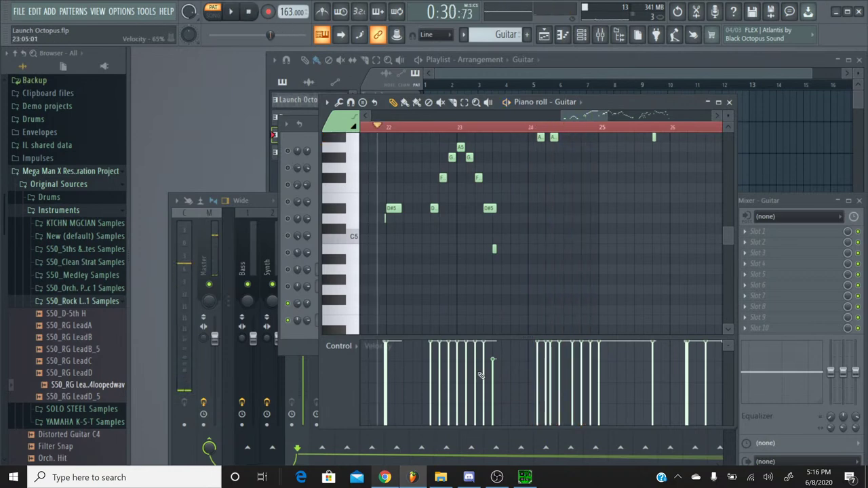
# Listen to the original 13 Launch Octopus.spc in SPCTool, skipping ahead in the song, and return to the piano roll
pyautogui.click(525, 477)
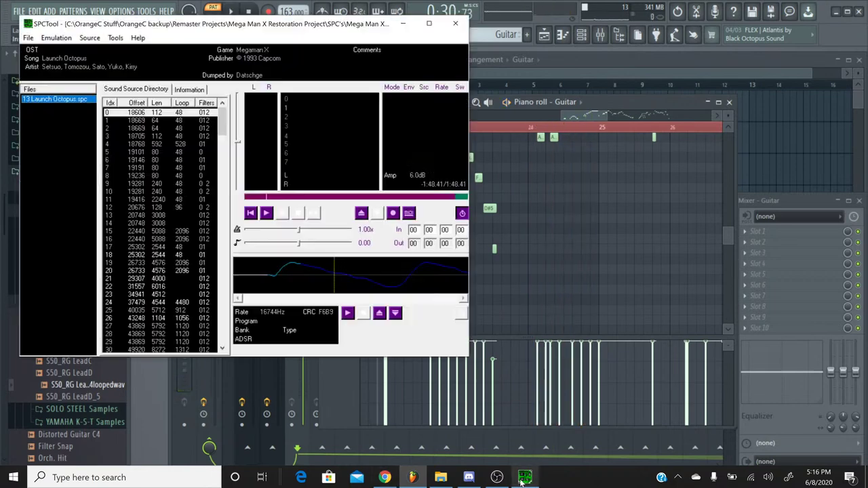
pyautogui.click(266, 213)
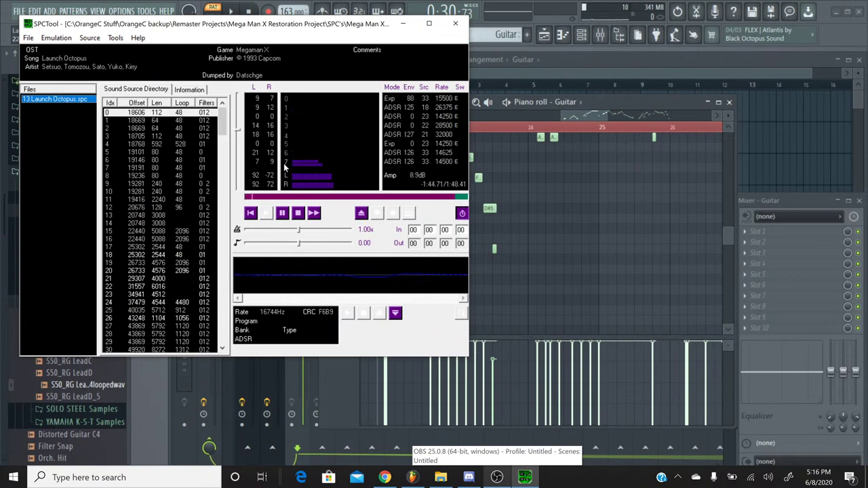
pyautogui.click(309, 198)
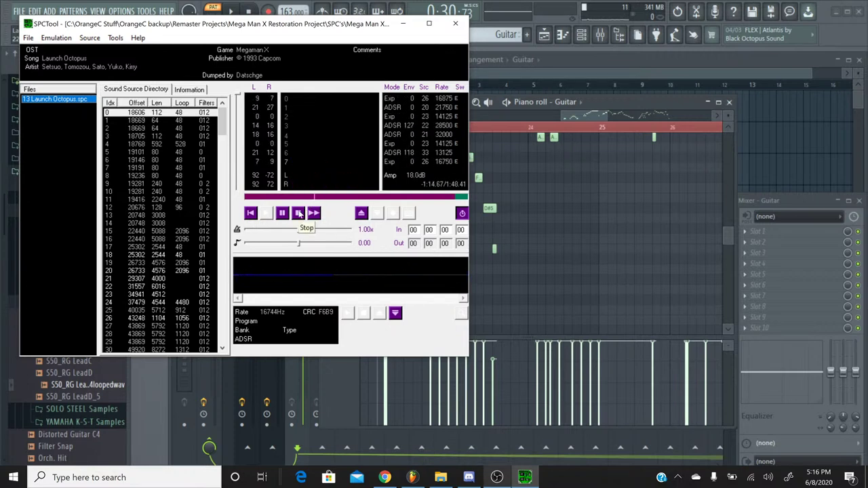
pyautogui.click(299, 214)
pyautogui.click(403, 23)
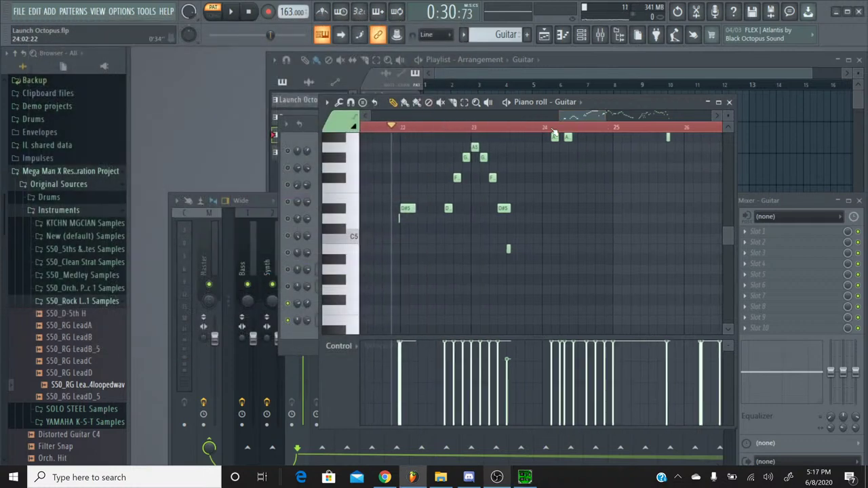
# Try the B4 slide note one step earlier at 23:08, lengthened to two steps, and play the phrase
pyautogui.scroll(4, 552, 131)
pyautogui.scroll(-1, 554, 128)
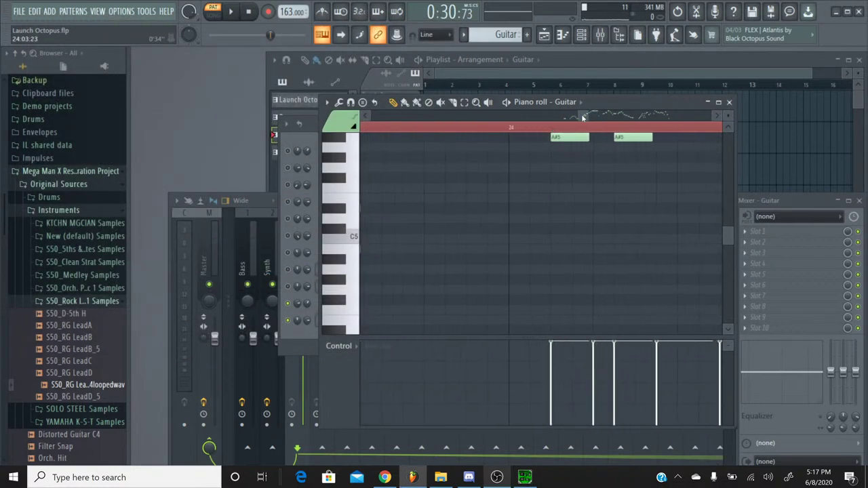
pyautogui.hscroll(-3, 582, 118)
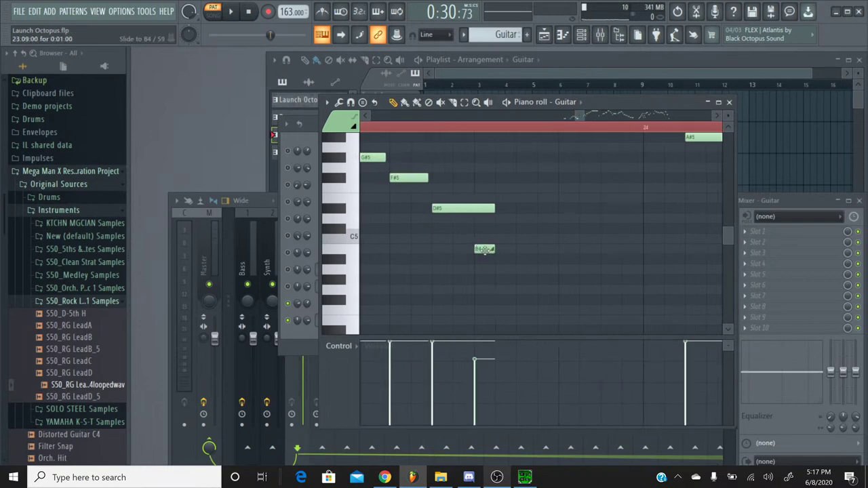
pyautogui.click(484, 249)
pyautogui.moveTo(480, 250); pyautogui.dragTo(458, 250)
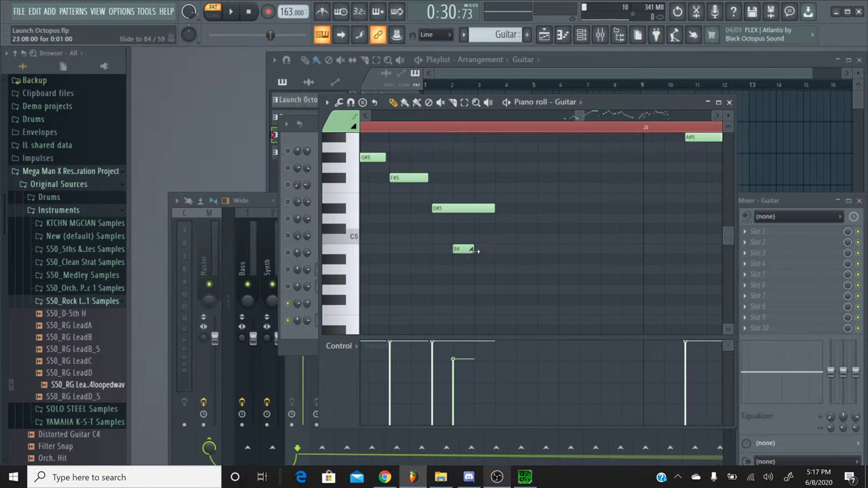
pyautogui.click(233, 12)
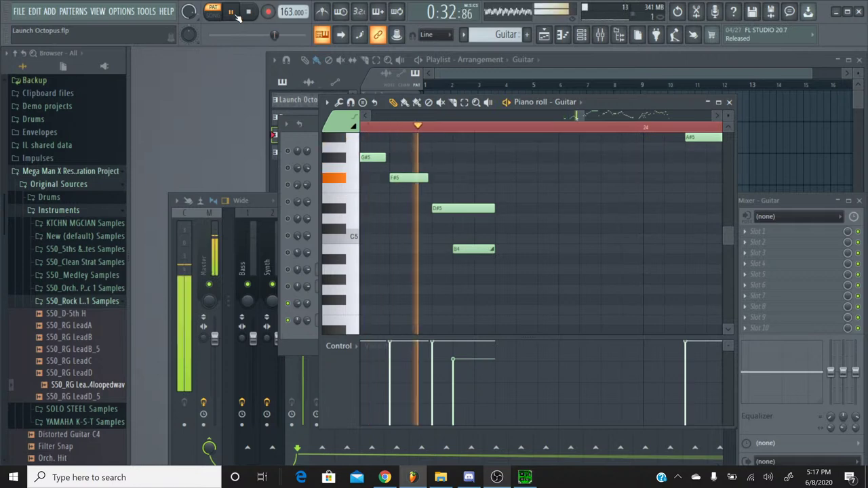
pyautogui.click(249, 13)
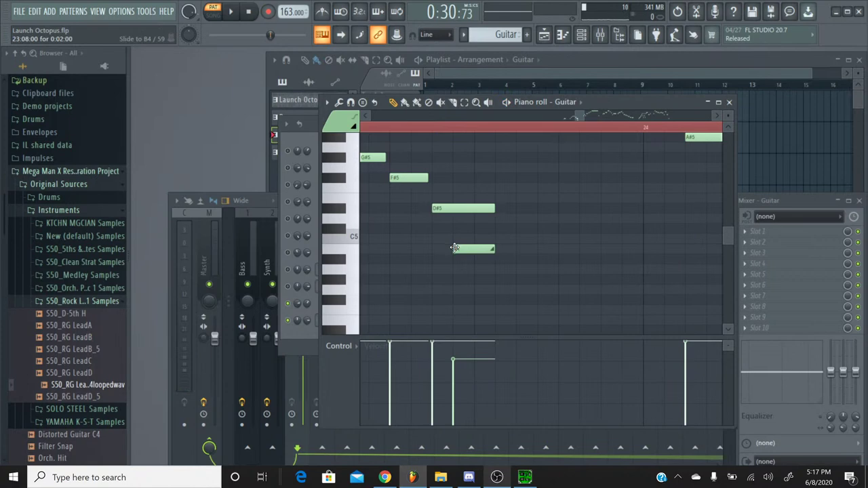
# Try the two-step B4 slide note at 23:09, running past the end of D#5, and play the phrase
pyautogui.click(454, 248)
pyautogui.moveTo(486, 250); pyautogui.dragTo(507, 250)
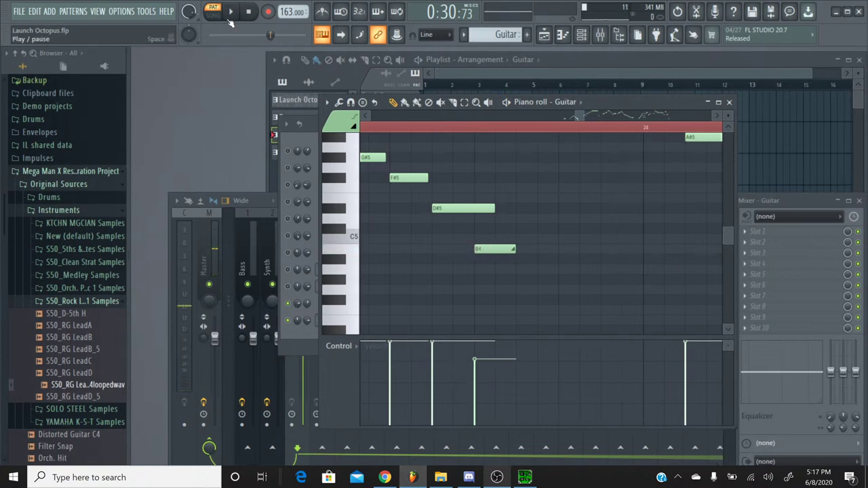
pyautogui.click(229, 19)
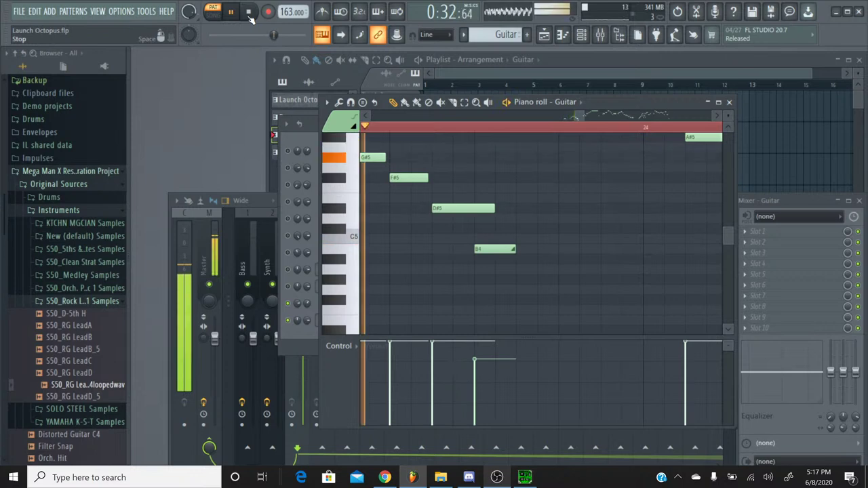
pyautogui.click(250, 15)
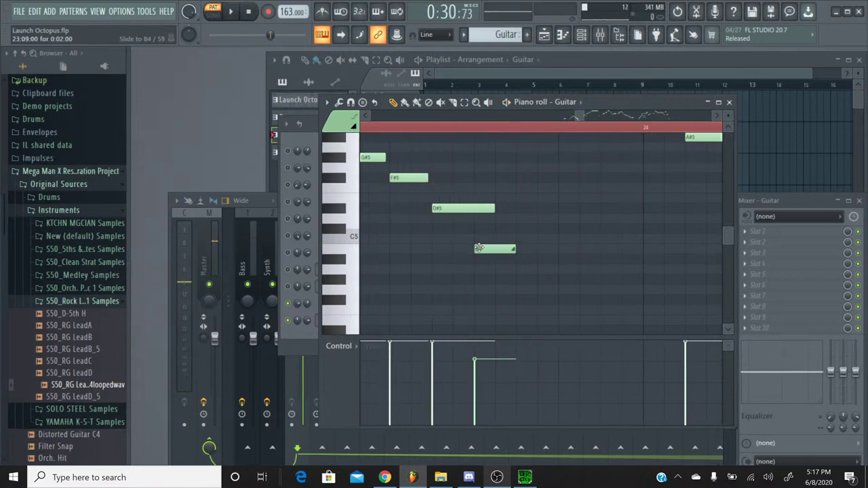
# Try the slide note at A4 with a one-step length at 23:09, and play the phrase
pyautogui.moveTo(480, 248); pyautogui.dragTo(476, 270)
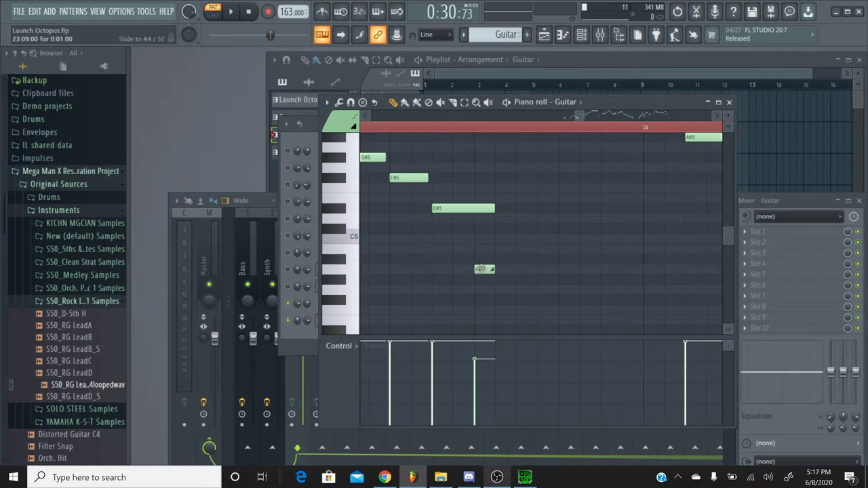
pyautogui.moveTo(481, 269); pyautogui.dragTo(480, 269)
pyautogui.click(232, 16)
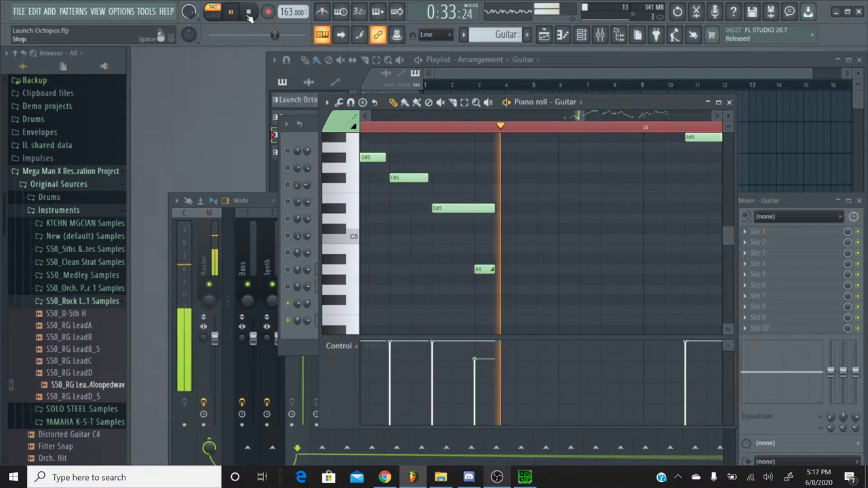
pyautogui.click(249, 13)
# Move the slide note to 23:08, lengthen it to two steps so it ends with D#5, and play the phrase
pyautogui.moveTo(482, 269); pyautogui.dragTo(458, 269)
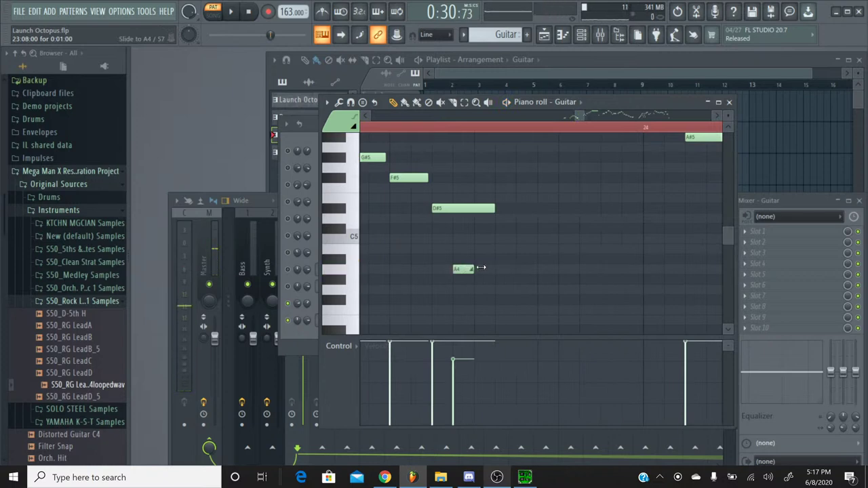
pyautogui.click(234, 13)
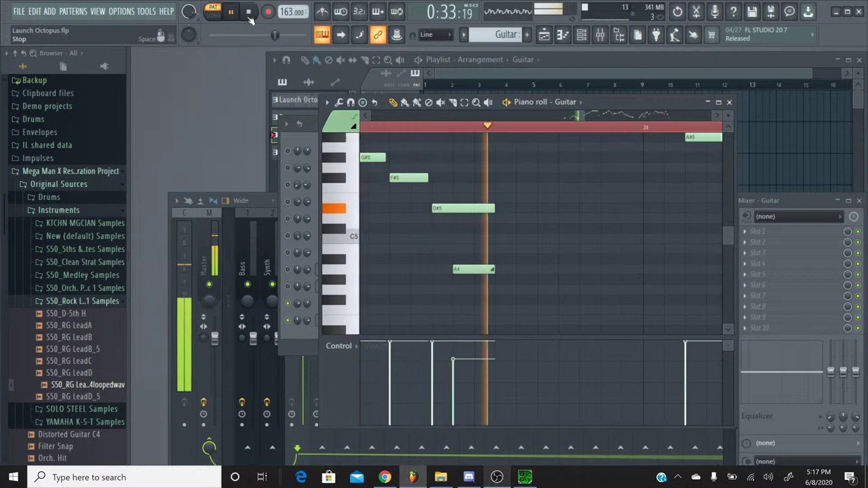
pyautogui.click(250, 15)
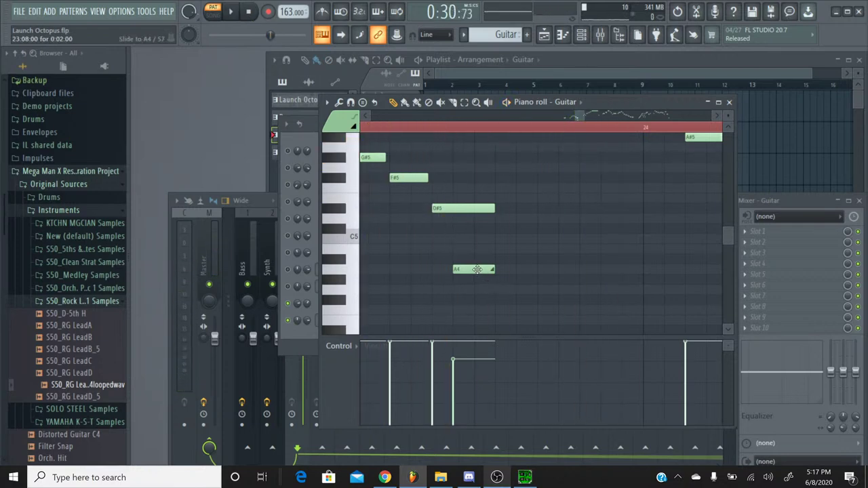
# Lower the two-step slide note at 23:08 to D#4, and play the phrase
pyautogui.moveTo(477, 270); pyautogui.dragTo(474, 329)
pyautogui.click(230, 11)
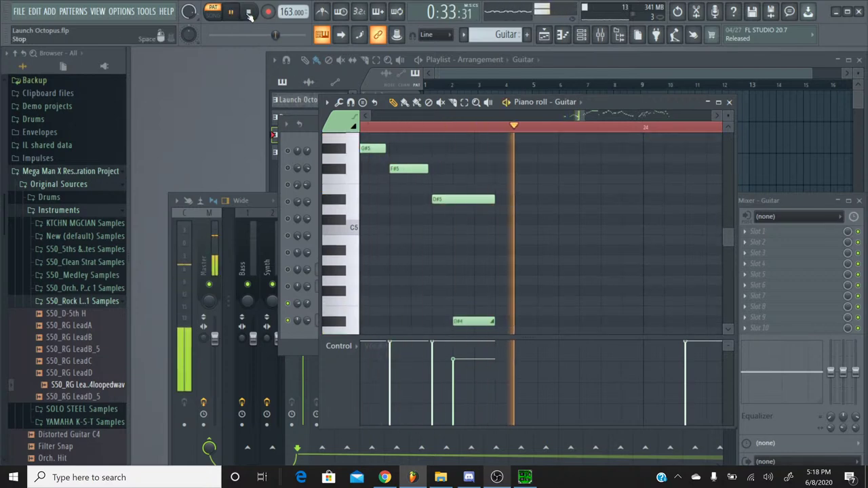
pyautogui.press('space')
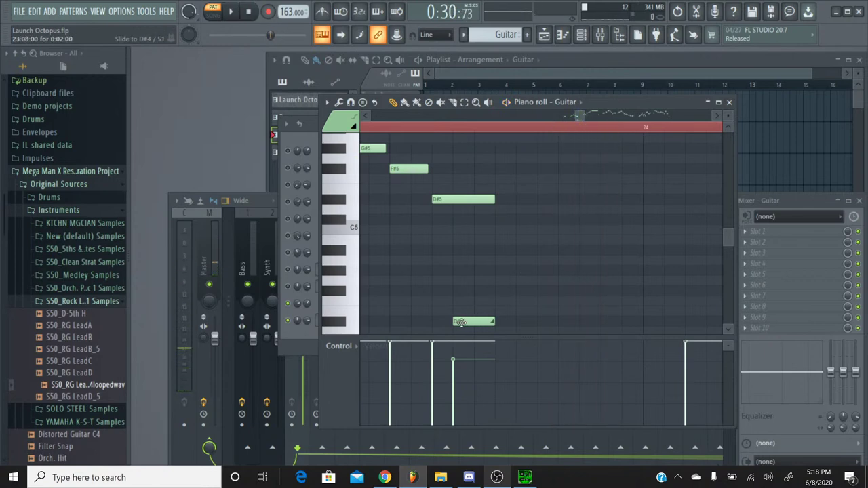
# Try the two-step D#4 slide note at 23:09 and at 23:10, playing the phrase each time
pyautogui.moveTo(455, 322); pyautogui.dragTo(463, 322)
pyautogui.click(230, 11)
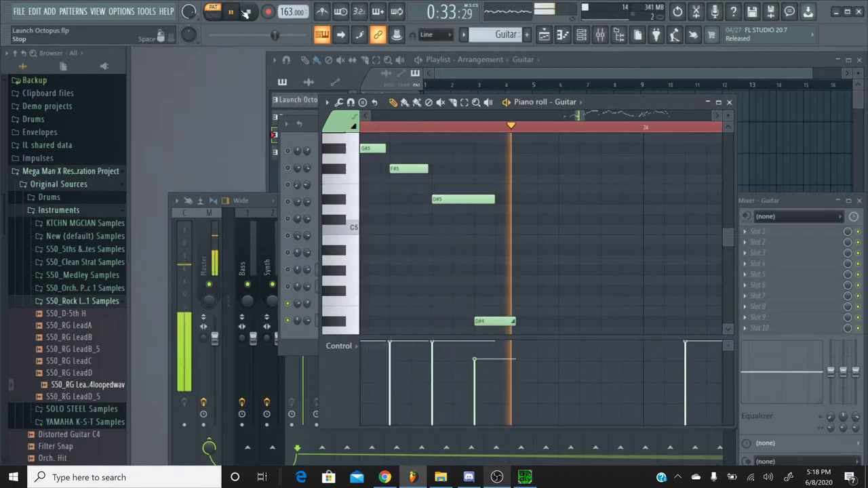
pyautogui.click(247, 12)
pyautogui.moveTo(500, 321); pyautogui.dragTo(522, 321)
pyautogui.click(231, 12)
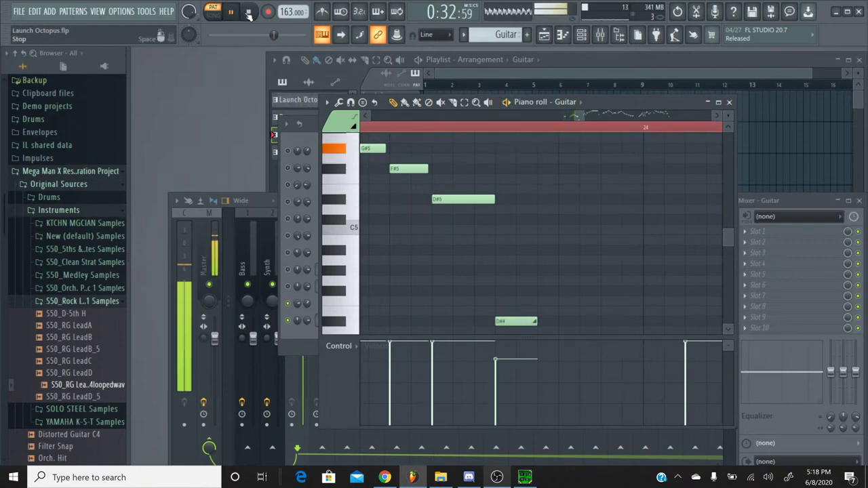
pyautogui.click(249, 14)
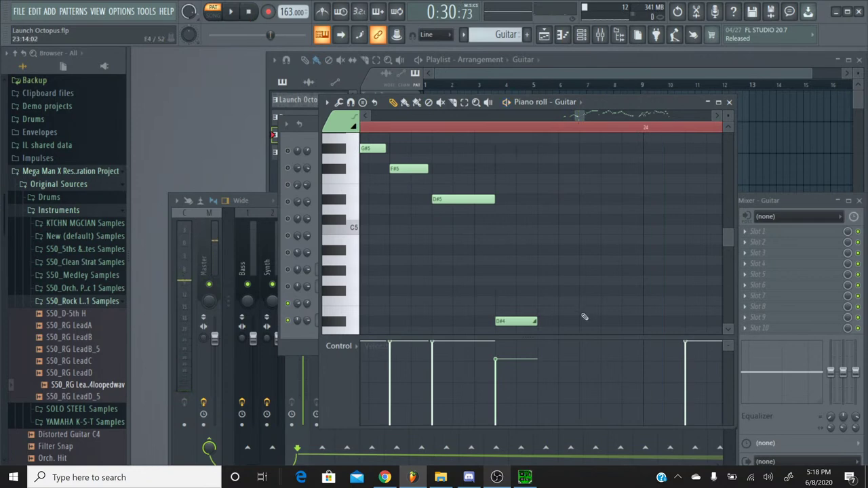
# Move the D#4 slide note back to 23:09, shorten it to one step, and play the phrase
pyautogui.moveTo(520, 323); pyautogui.dragTo(517, 323)
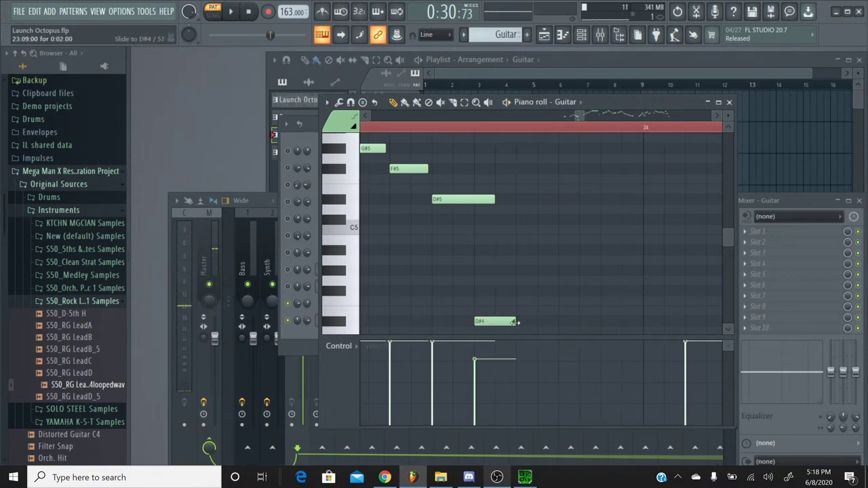
pyautogui.click(231, 9)
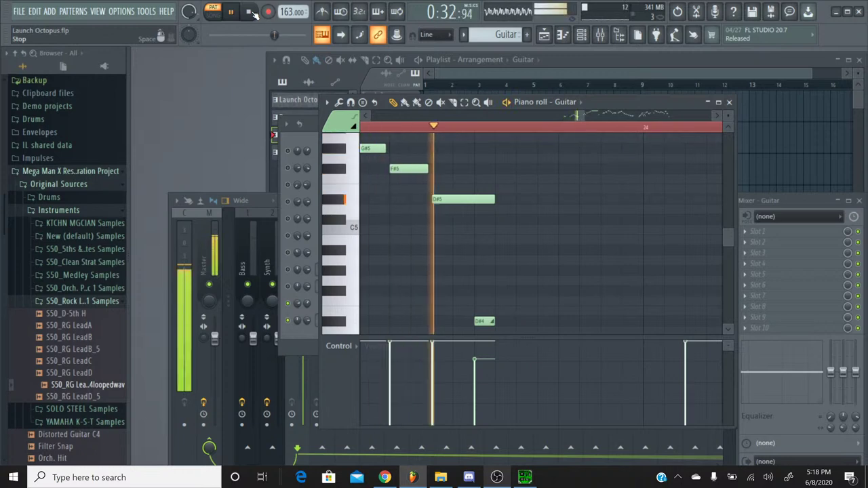
pyautogui.click(250, 13)
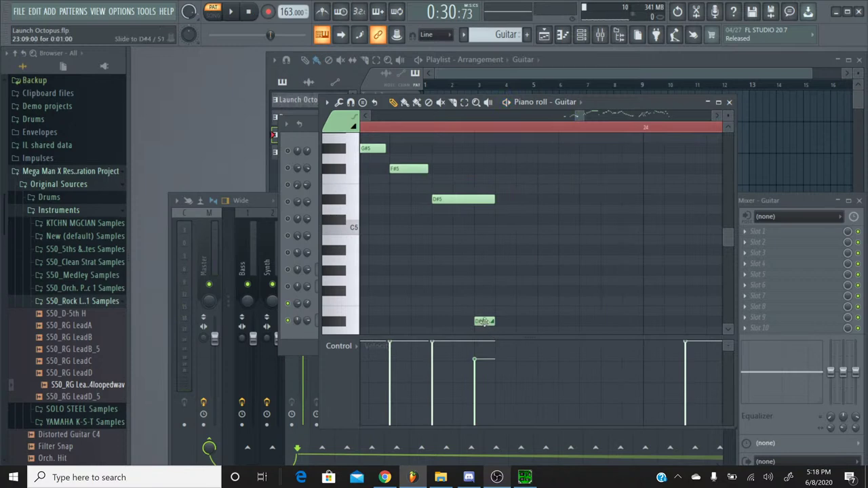
# Try the one-step slide note at F4 on 23:09, and play the phrase twice
pyautogui.moveTo(484, 321); pyautogui.dragTo(484, 300)
pyautogui.press('space')
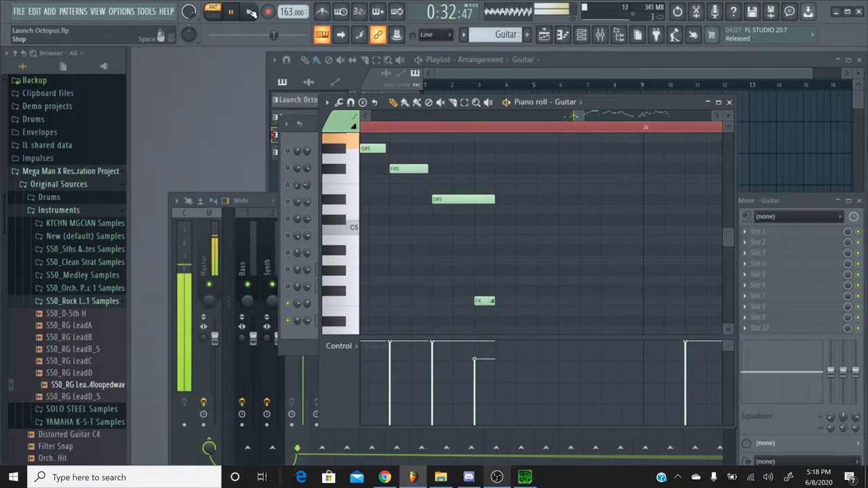
pyautogui.click(251, 12)
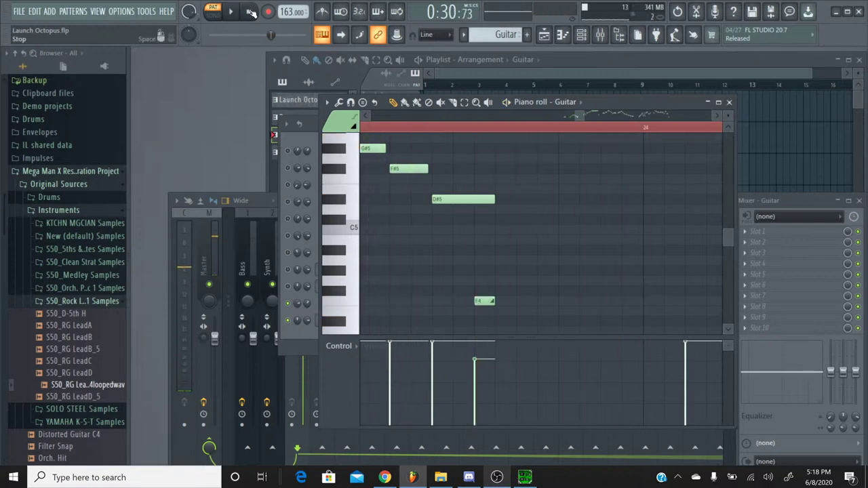
pyautogui.click(480, 301)
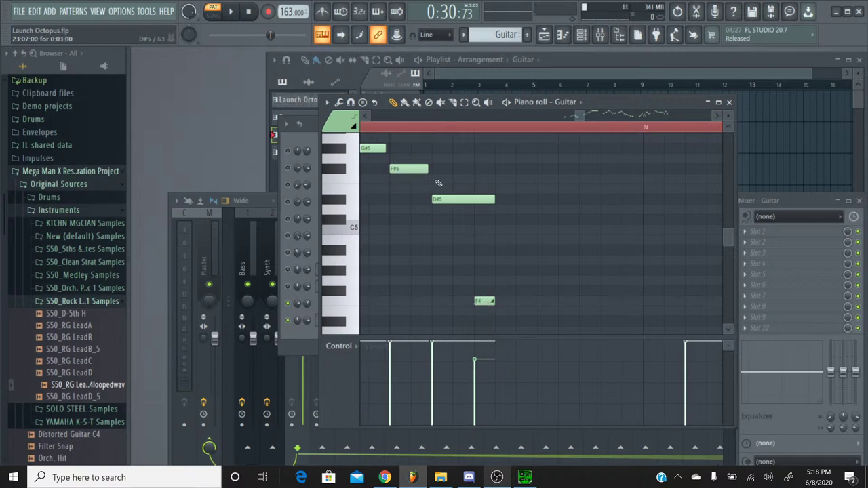
pyautogui.press('space')
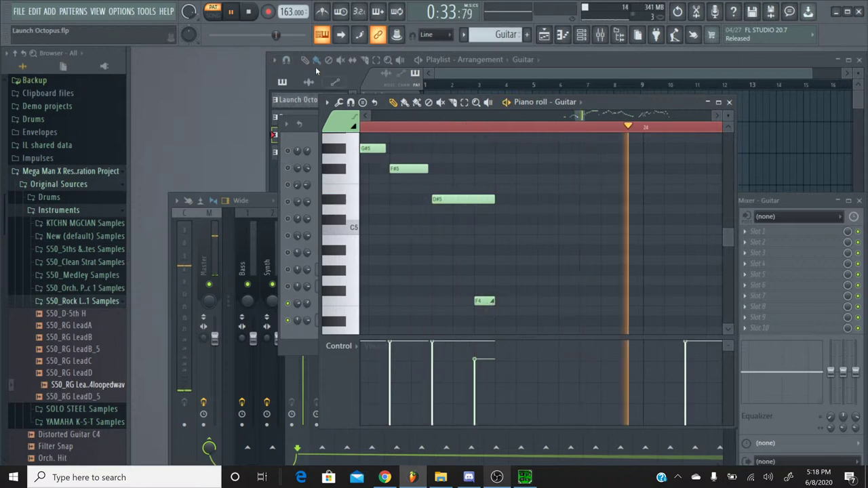
pyautogui.click(251, 13)
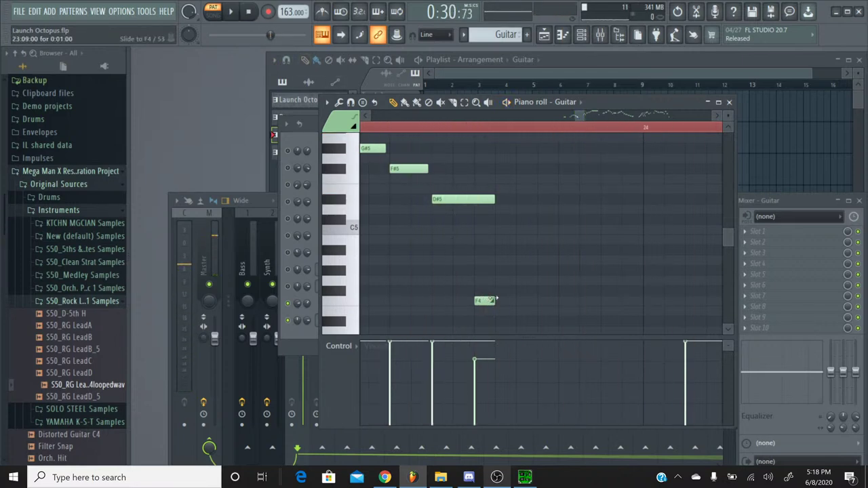
# Extend the F4 slide note to two steps starting at 23:08, and play the phrase
pyautogui.moveTo(481, 300)
pyautogui.mouseDown()
pyautogui.moveTo(510, 299)
pyautogui.moveTo(474, 302)
pyautogui.mouseUp()
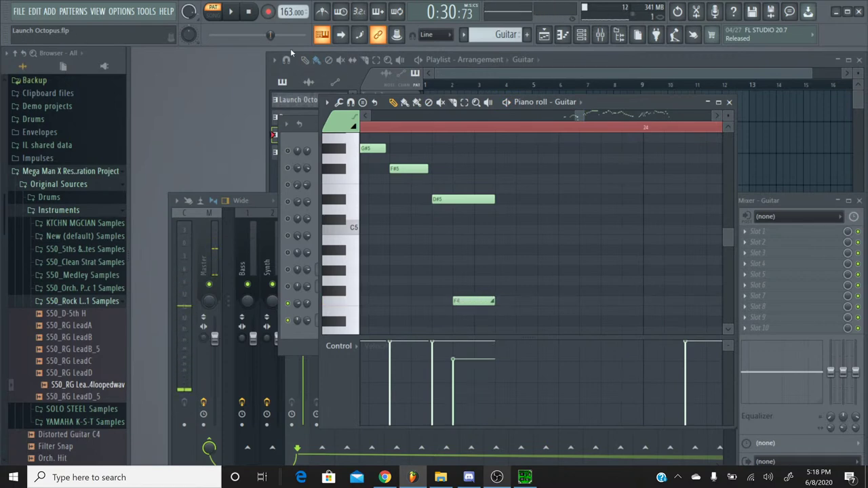
pyautogui.click(233, 13)
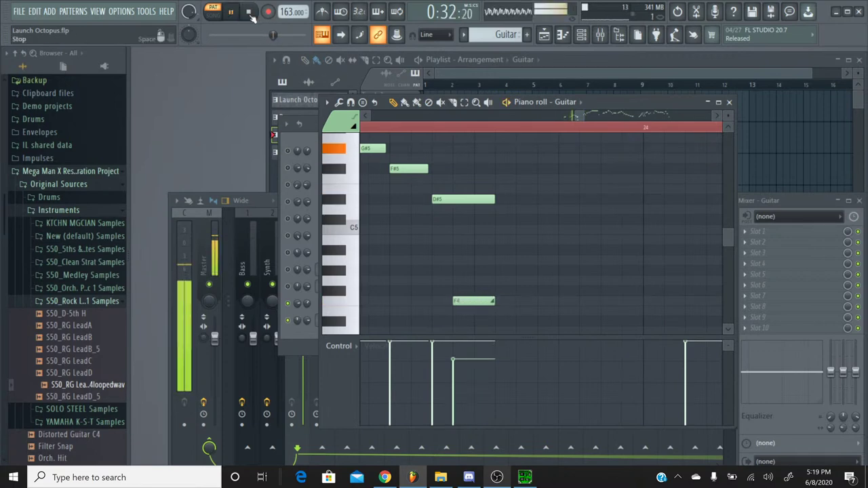
pyautogui.click(250, 14)
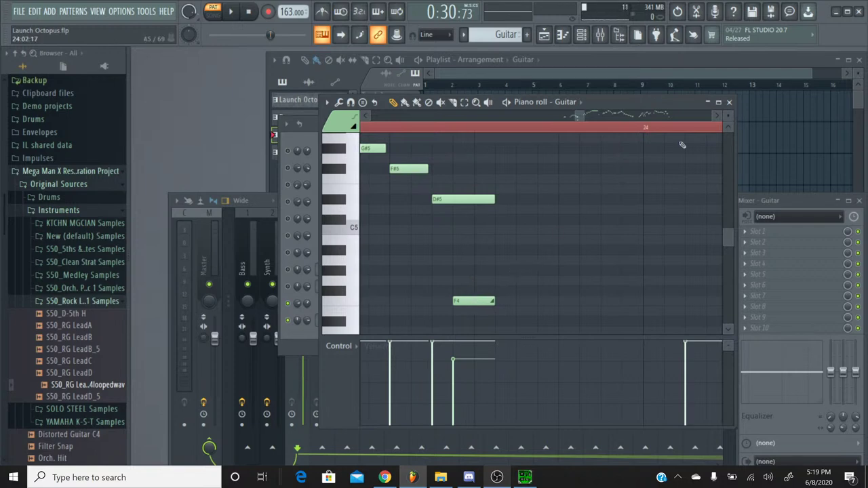
# Close the piano roll, check the pitch range in the Guitar channel's settings, and close them
pyautogui.click(729, 102)
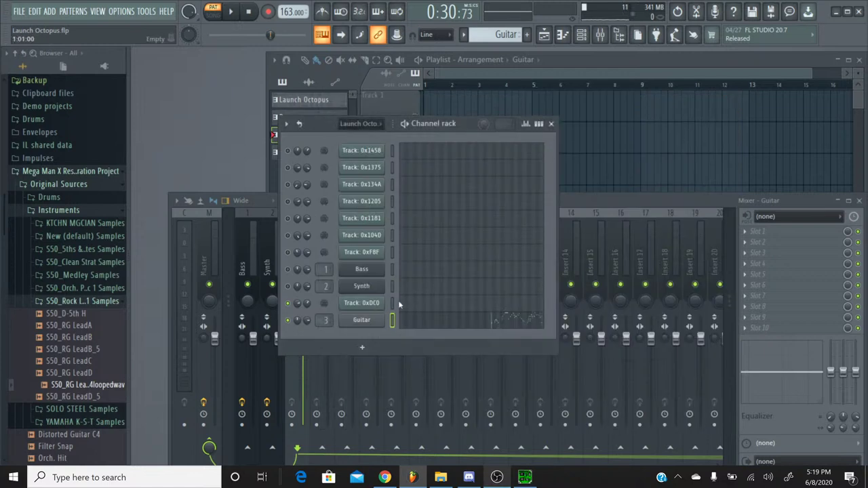
pyautogui.click(369, 324)
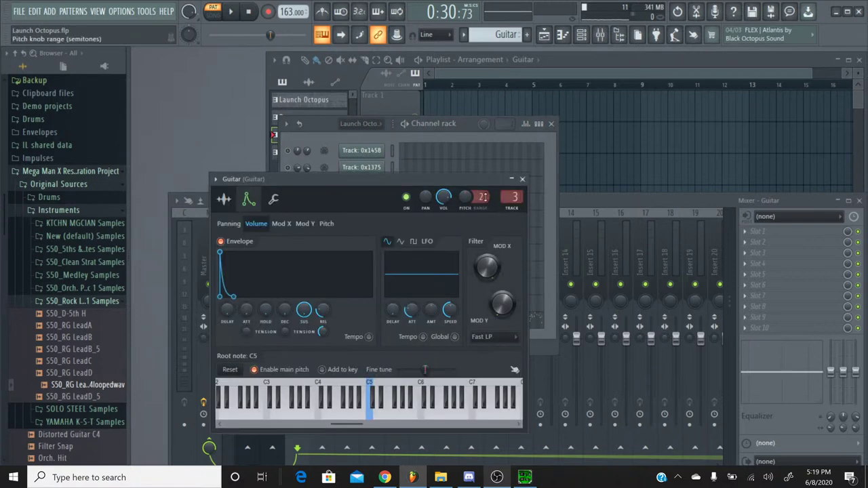
pyautogui.click(522, 179)
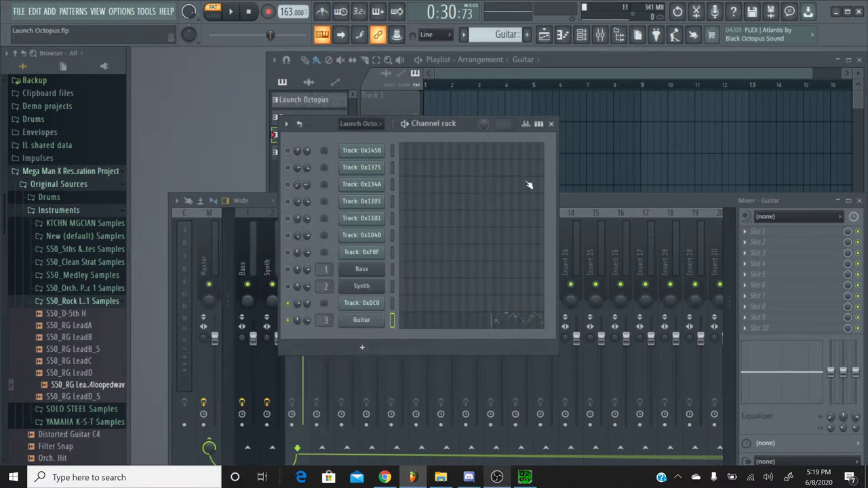
# Reopen the Guitar notes, set the slide note to G4 at 23:09 with a one-step length, and play the phrase
pyautogui.click(479, 324)
pyautogui.moveTo(384, 118); pyautogui.dragTo(580, 135)
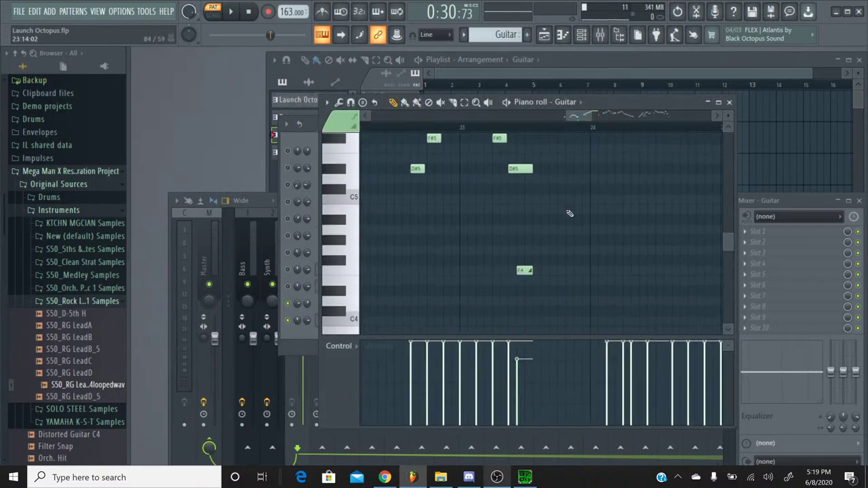
pyautogui.scroll(3, 551, 136)
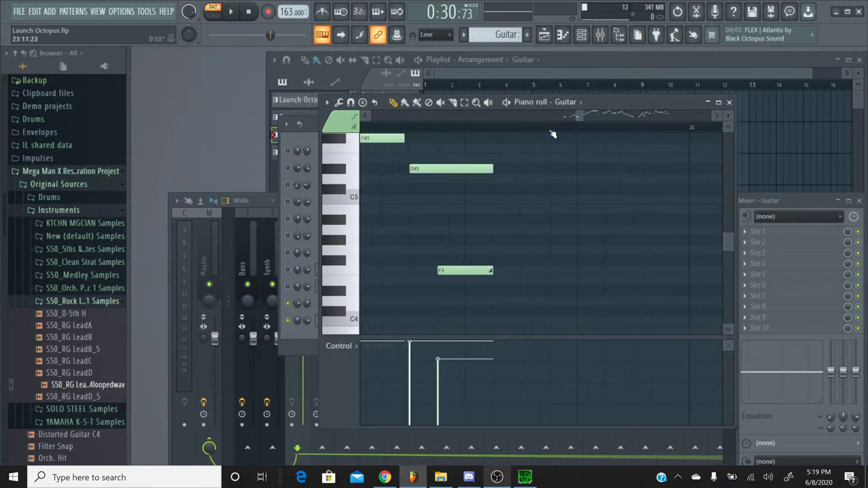
pyautogui.moveTo(460, 269); pyautogui.dragTo(481, 251)
pyautogui.click(234, 12)
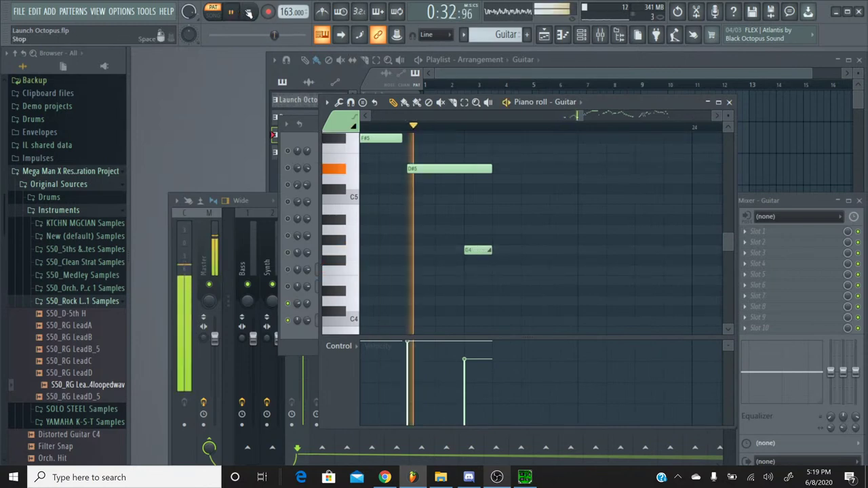
pyautogui.click(249, 13)
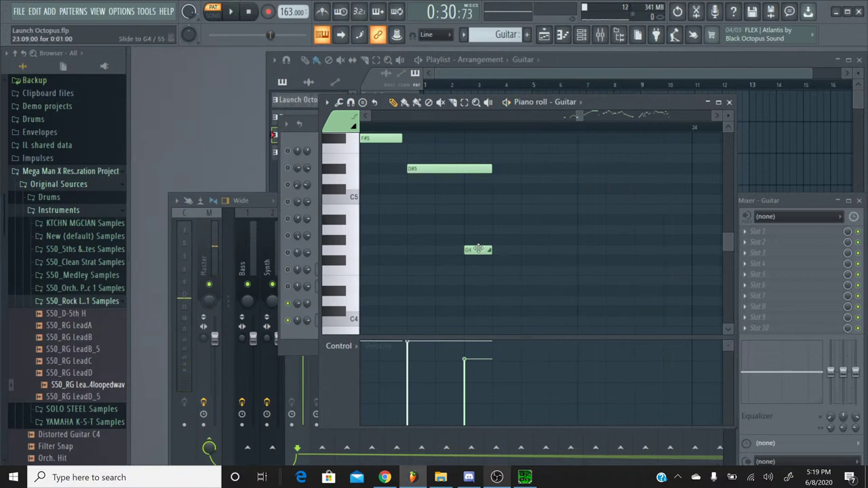
# Try the G4 slide note at 23:07, aligned with the start of D#5, and play the phrase
pyautogui.moveTo(471, 250); pyautogui.dragTo(419, 254)
pyautogui.click(236, 19)
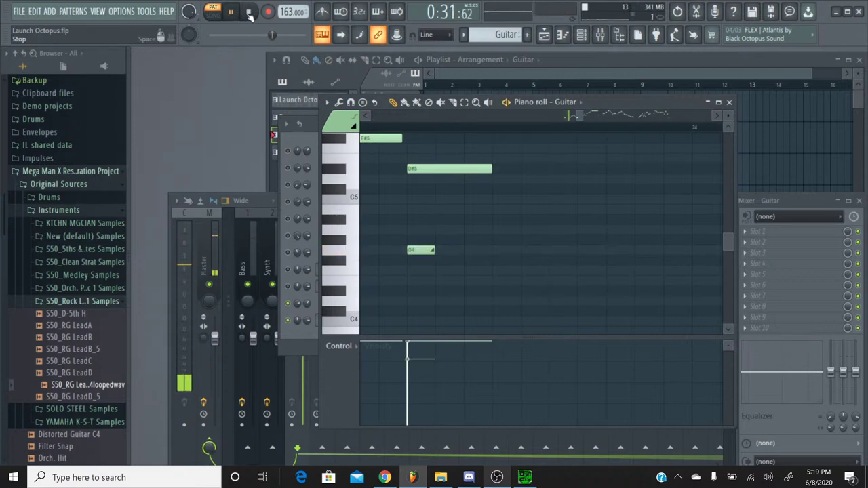
pyautogui.click(249, 15)
# Return the slide note to 23:09, try it at B4, settle it on A4, and play the phrase
pyautogui.moveTo(426, 251); pyautogui.dragTo(487, 251)
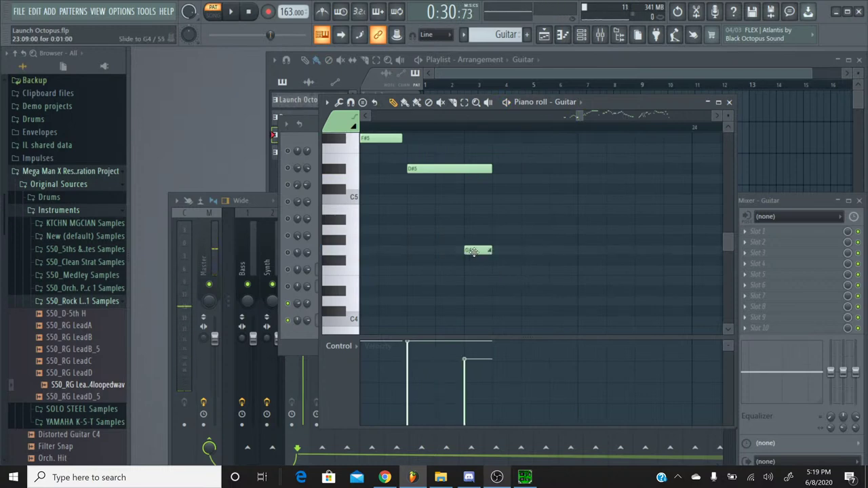
pyautogui.moveTo(478, 251); pyautogui.dragTo(478, 208)
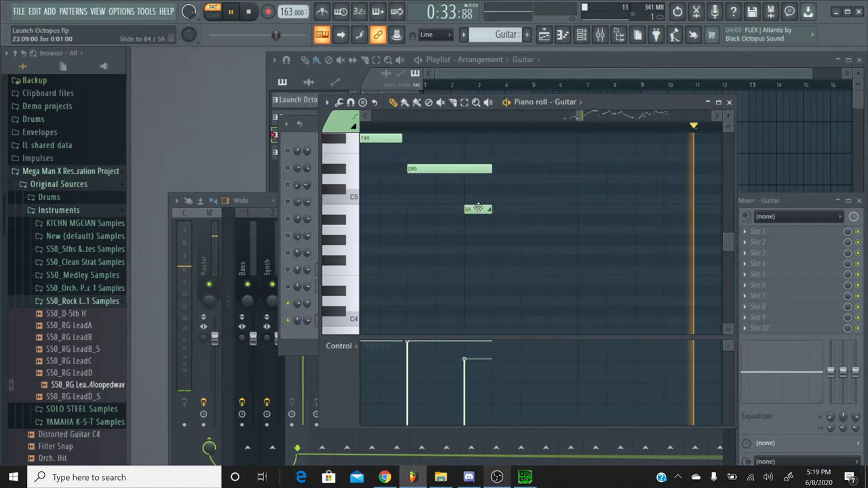
pyautogui.moveTo(479, 211); pyautogui.dragTo(481, 231)
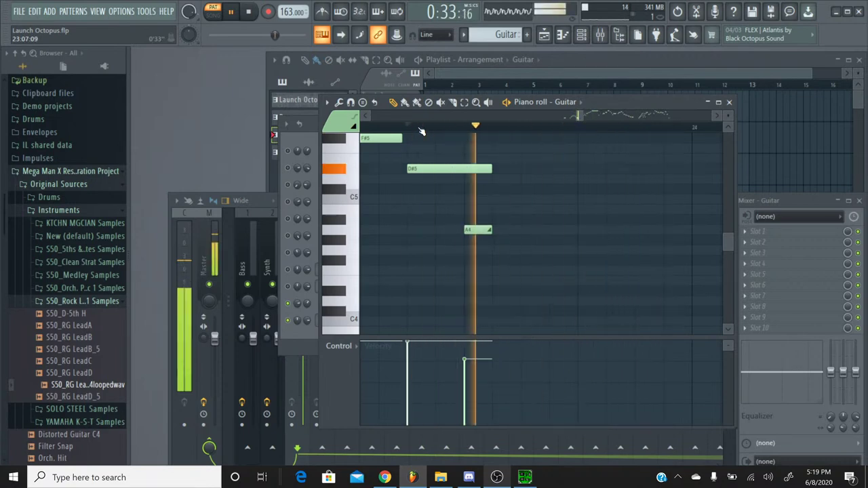
pyautogui.click(249, 12)
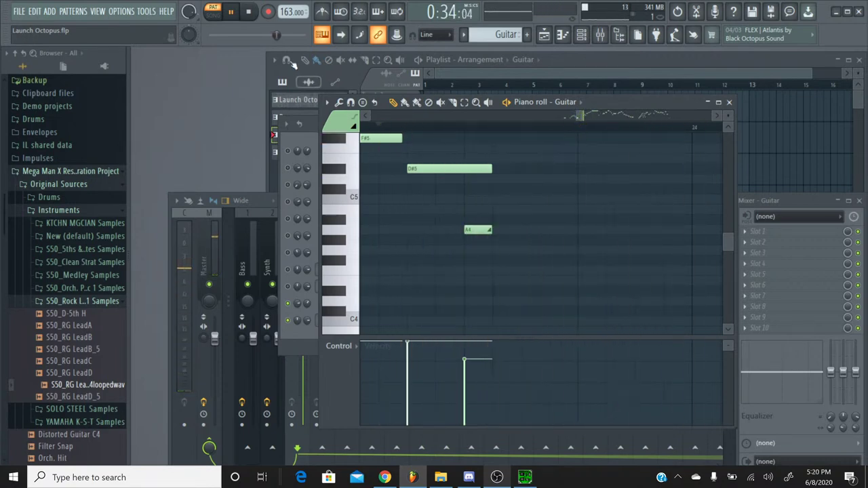
pyautogui.click(250, 14)
# Play the phrase with the A4 slide from several starting points in bars 22 and 23
pyautogui.scroll(-3, 461, 138)
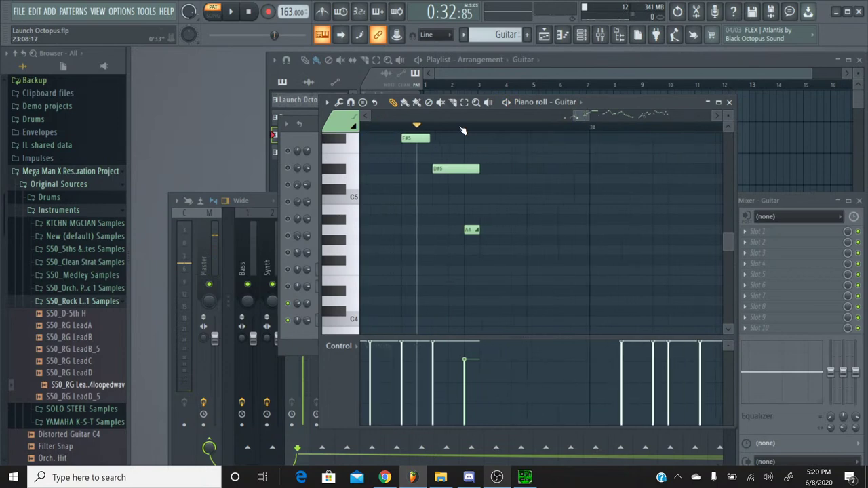
pyautogui.click(407, 127)
pyautogui.click(231, 11)
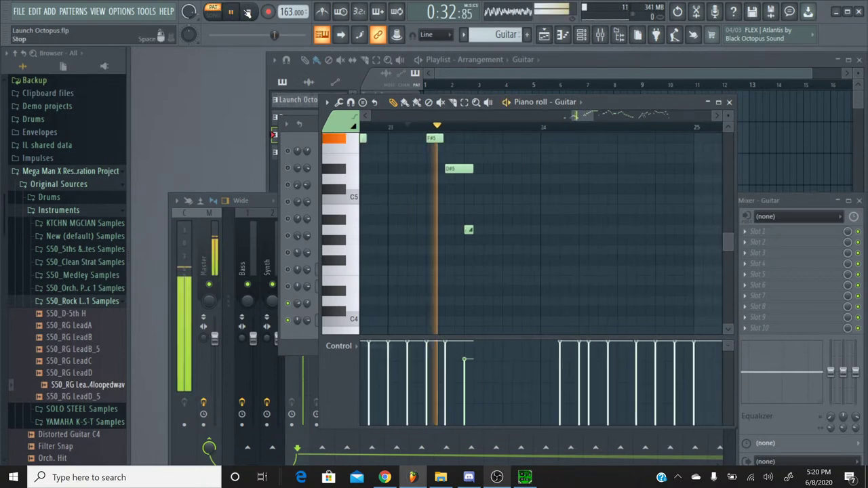
pyautogui.click(250, 12)
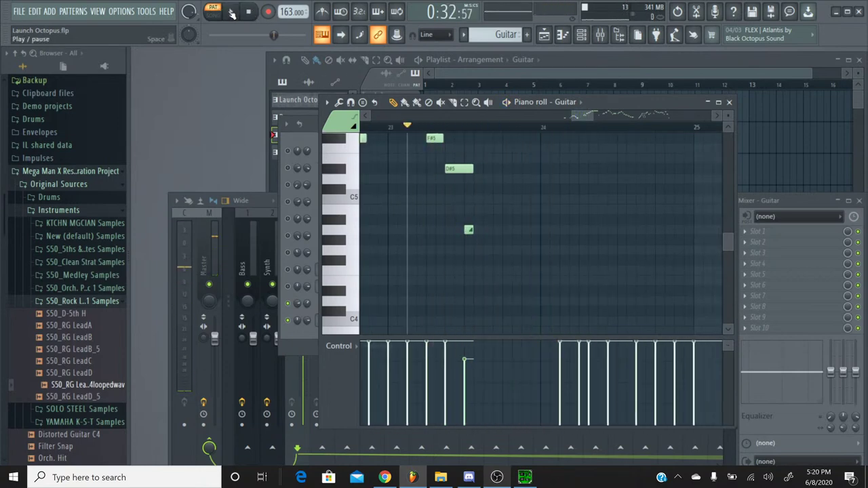
pyautogui.click(231, 12)
pyautogui.press('space')
pyautogui.click(398, 128)
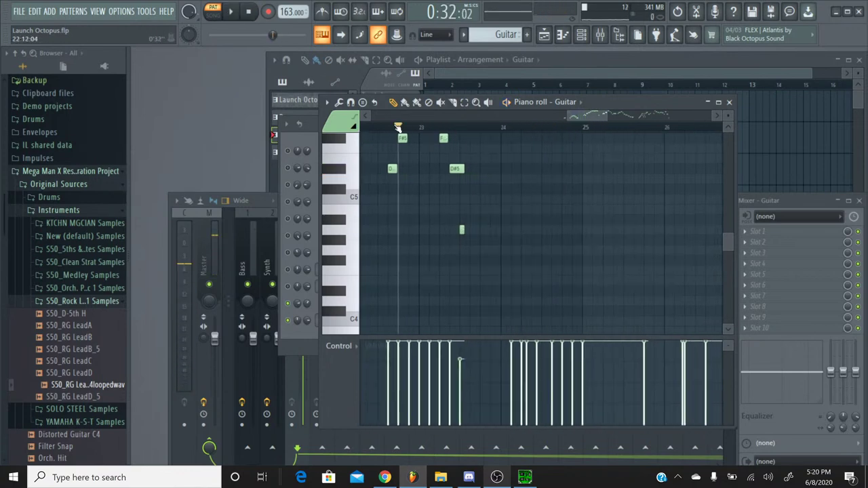
pyautogui.press('space')
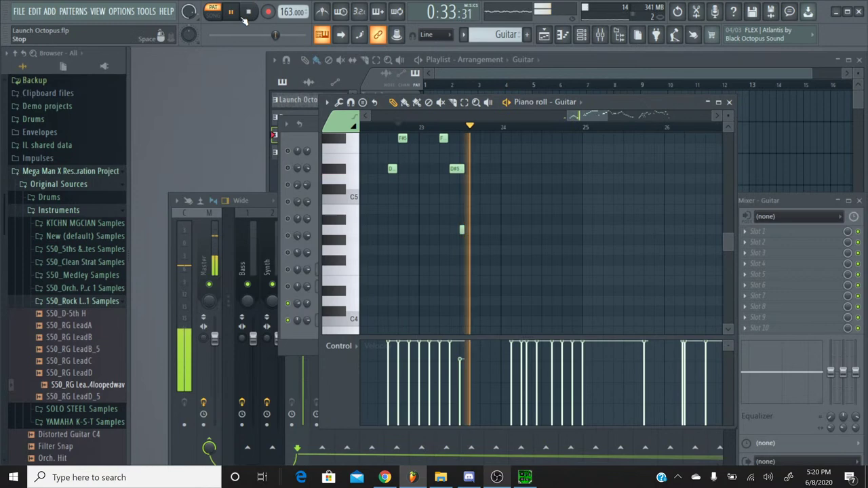
pyautogui.press('space')
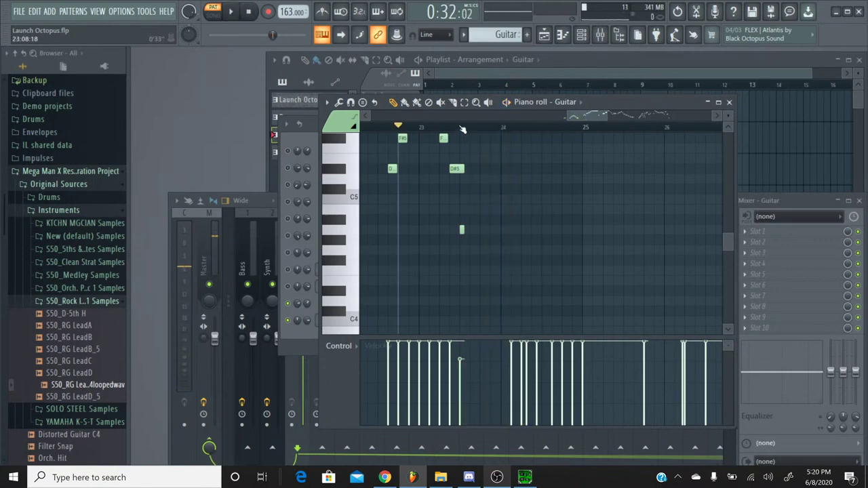
pyautogui.hotkey('ctrl', 'z')
pyautogui.hotkey('ctrl', 'z')
pyautogui.hotkey('ctrl', 'z')
pyautogui.hotkey('ctrl', 'z')
pyautogui.hotkey('ctrl', 'z')
pyautogui.hotkey('ctrl', 'z')
pyautogui.hotkey('ctrl', 'z')
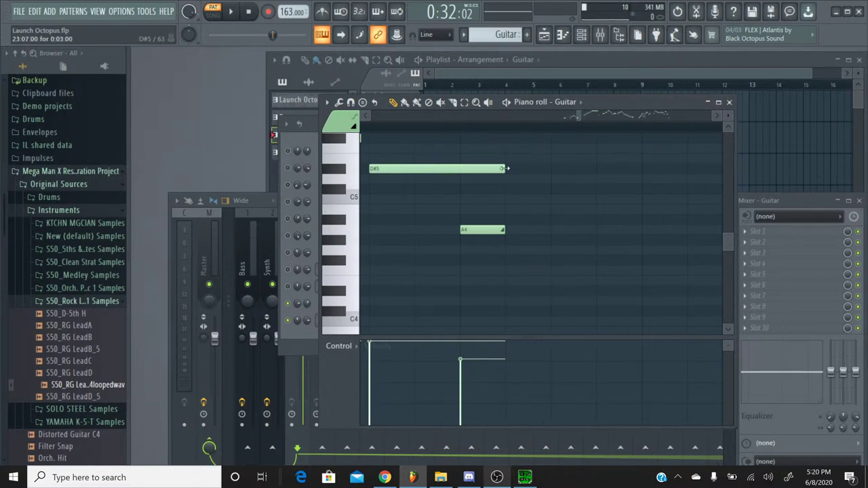
# Lengthen the D#5 note at 23:07 to four steps and move the A4 slide note to 23:10
pyautogui.moveTo(505, 168); pyautogui.dragTo(551, 168)
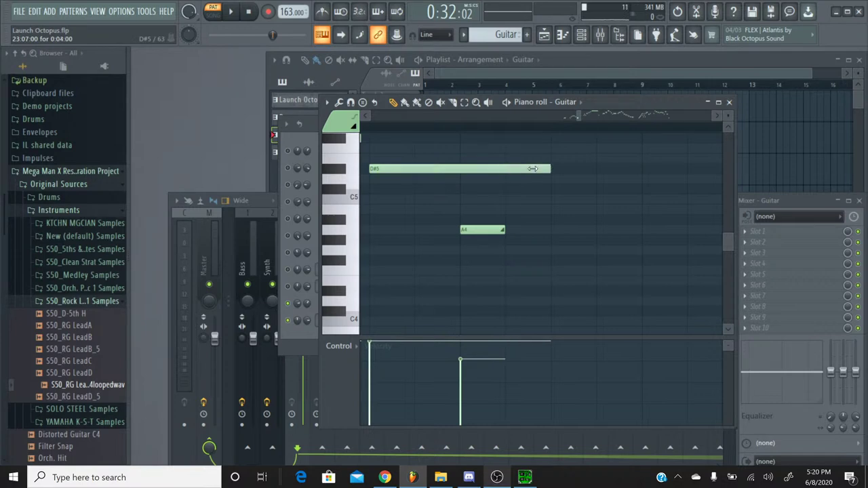
pyautogui.moveTo(474, 230); pyautogui.dragTo(518, 230)
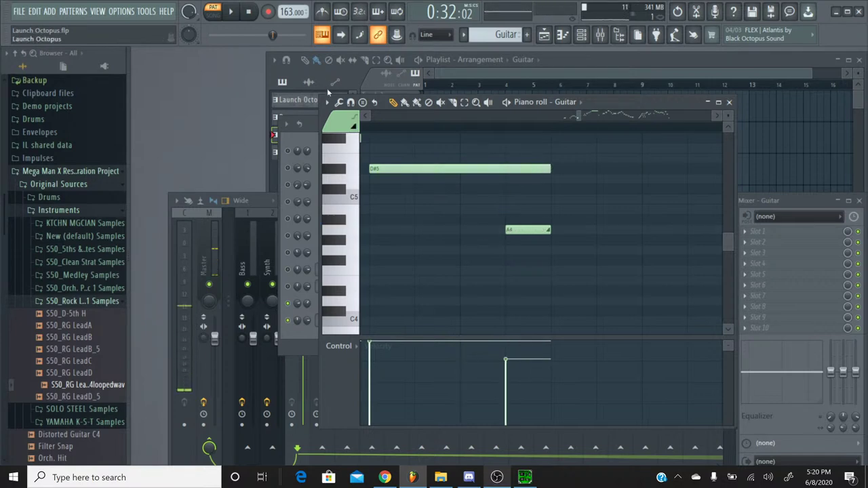
# Play the bar 23 phrase with the four-step D#5 note and the A4 slide
pyautogui.click(230, 12)
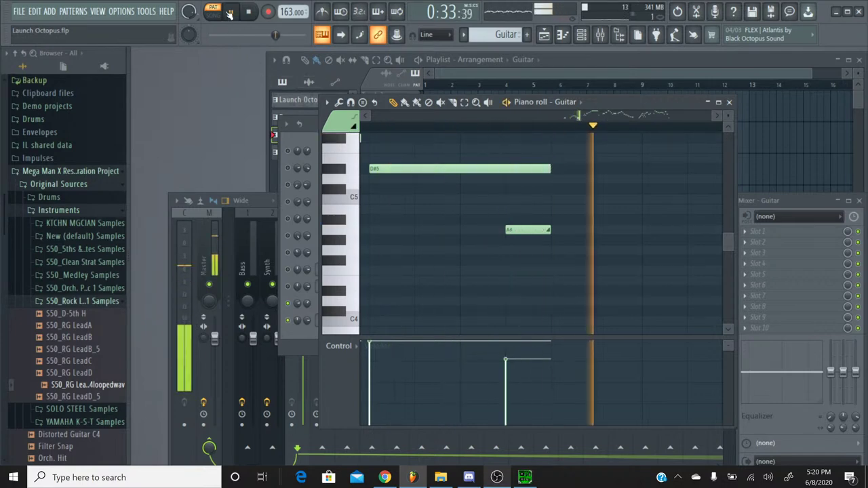
pyautogui.click(231, 13)
pyautogui.click(231, 13)
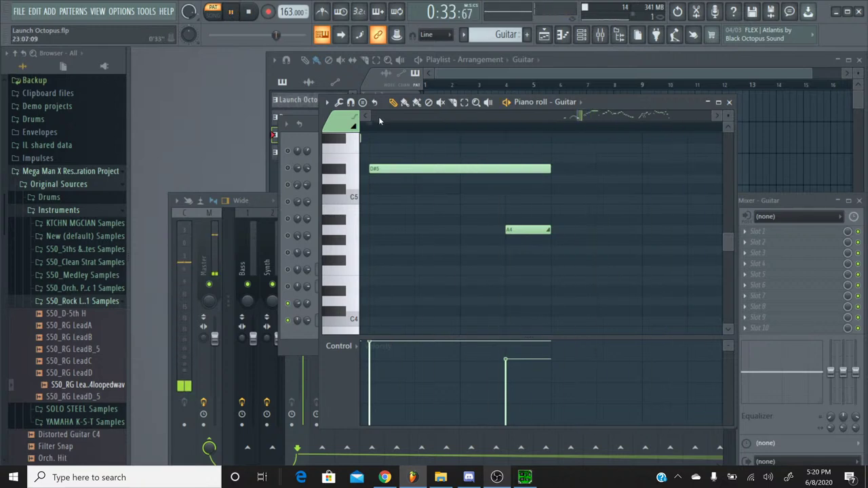
pyautogui.press('space')
# Play the Guitar part from bar 25 to hear its long A#6 note
pyautogui.scroll(-10, 478, 137)
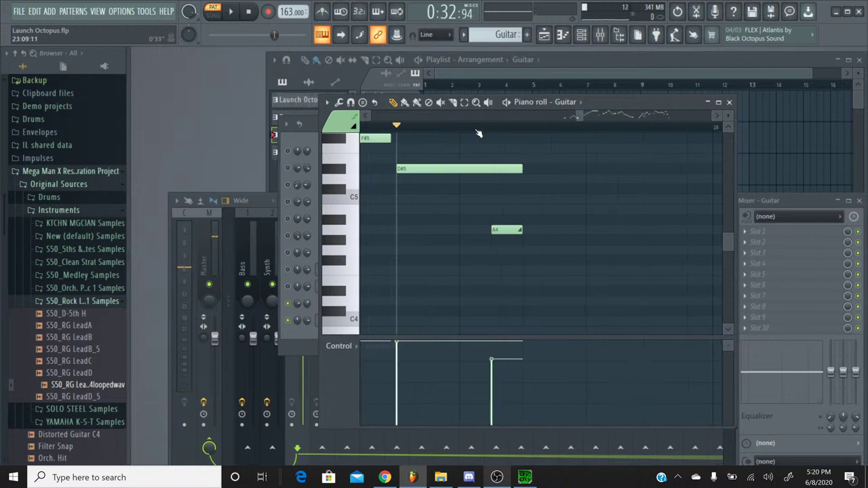
pyautogui.scroll(-2, 478, 134)
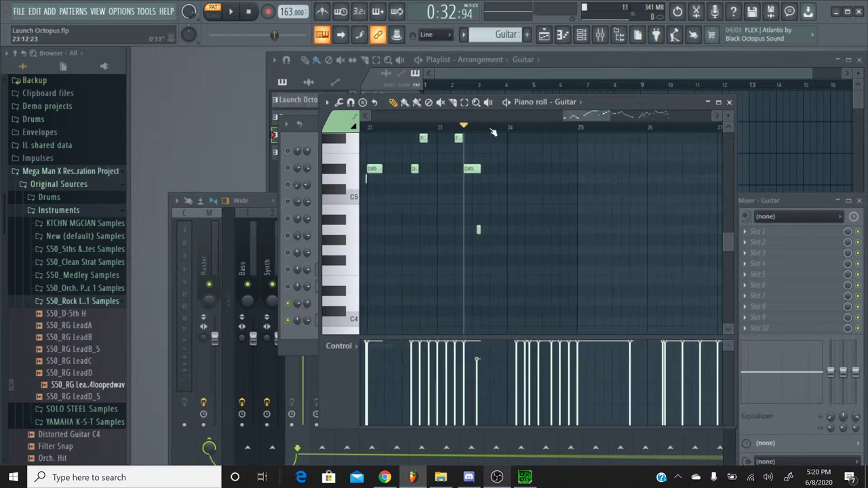
pyautogui.scroll(-3, 573, 118)
pyautogui.scroll(5, 582, 183)
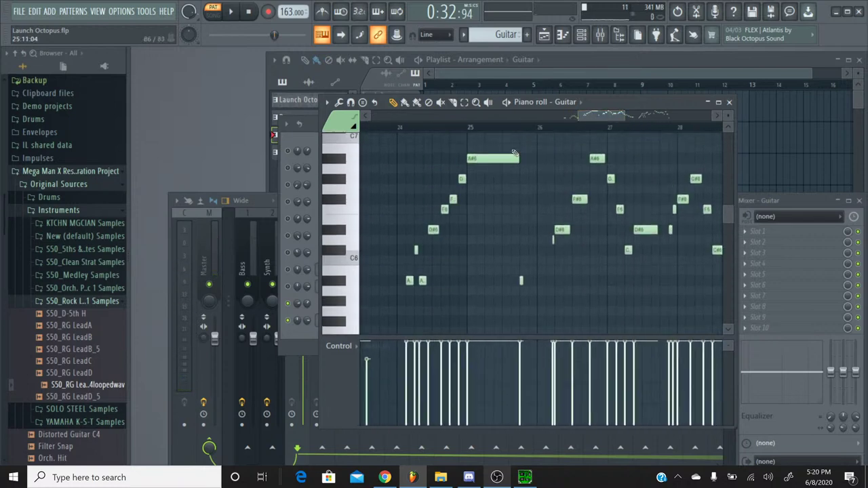
pyautogui.click(470, 136)
pyautogui.click(230, 11)
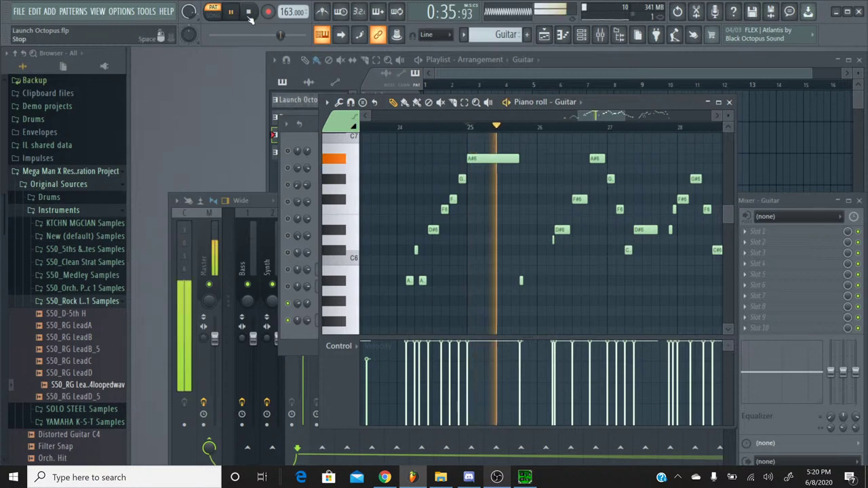
pyautogui.click(249, 12)
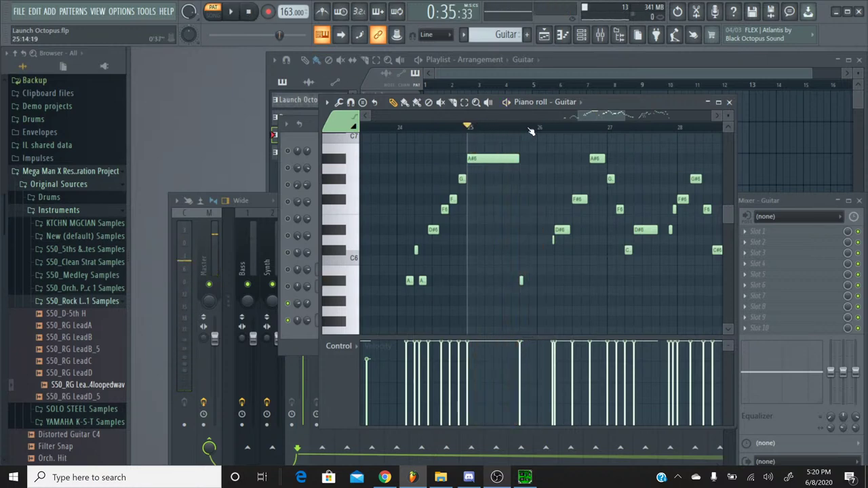
# Lengthen the A#6 note at 25:01 to 13 steps and delete the A#5 note at 25:13
pyautogui.scroll(5, 531, 131)
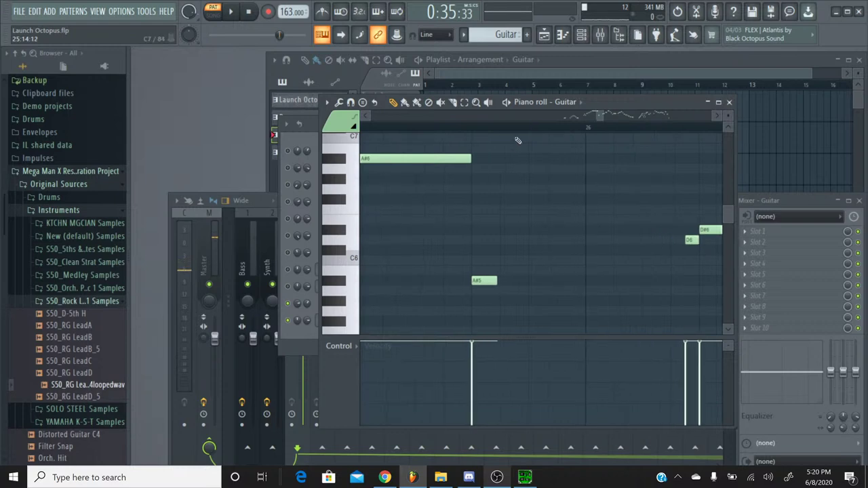
pyautogui.moveTo(473, 159); pyautogui.dragTo(500, 158)
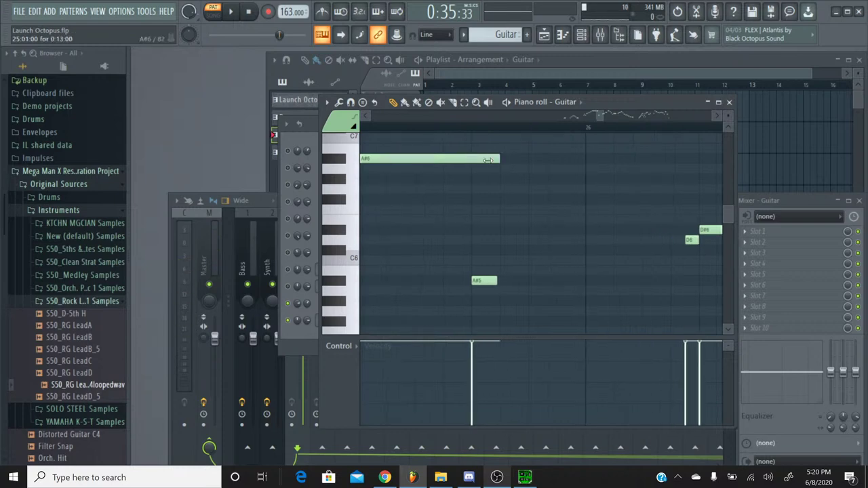
pyautogui.rightClick(486, 281)
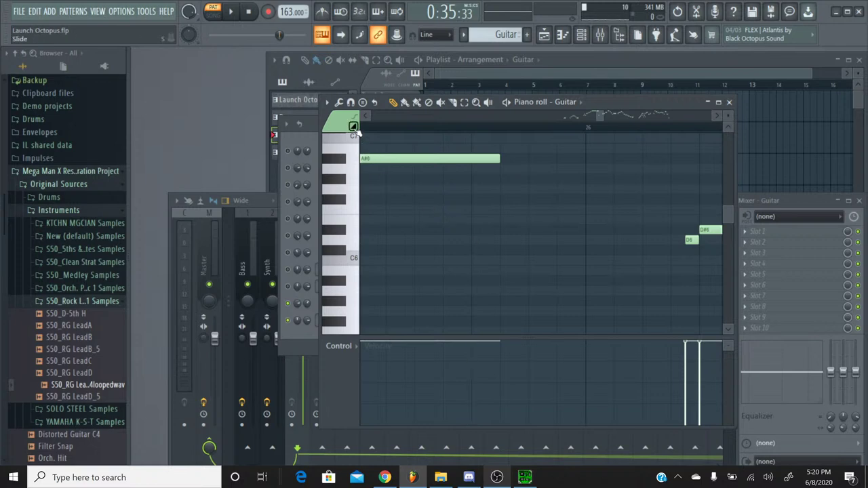
# Add a C6 slide note at 25:13, one step long, ending together with the A#6 note
pyautogui.click(502, 262)
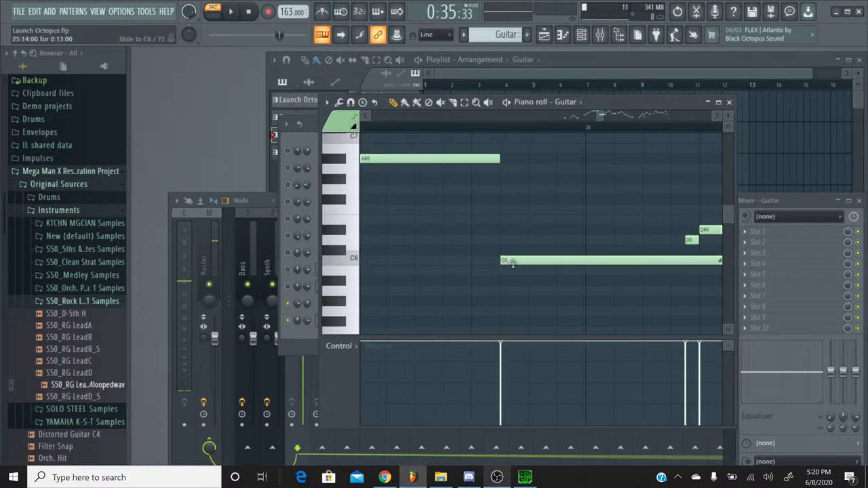
pyautogui.moveTo(512, 263); pyautogui.dragTo(489, 263)
pyautogui.rightClick(486, 263)
pyautogui.click(485, 263)
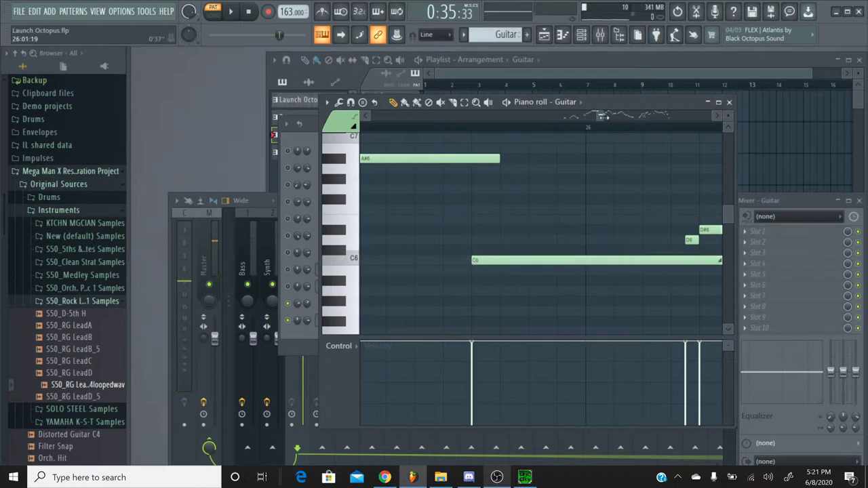
pyautogui.scroll(-2, 604, 117)
pyautogui.moveTo(688, 262); pyautogui.dragTo(458, 270)
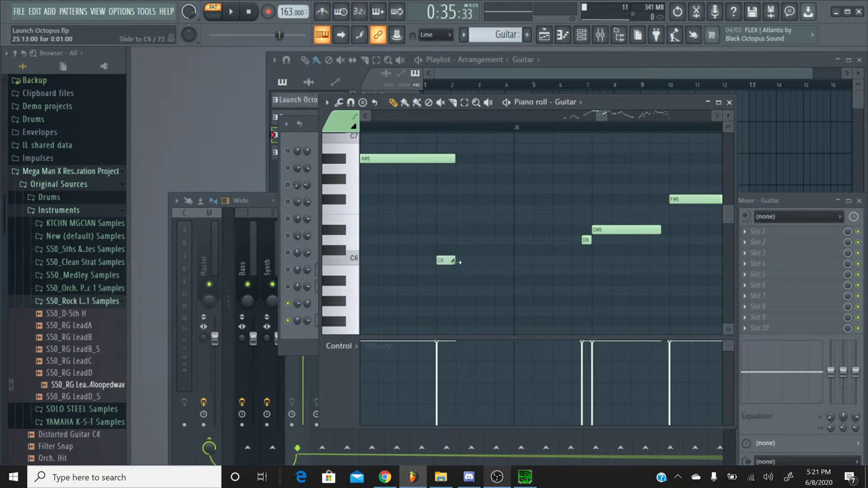
# Play the A#6 note in bar 25 with the one-step C6 slide
pyautogui.hotkey('ctrl', 'alt', 'z')
pyautogui.hotkey('ctrl', 'alt', 'z')
pyautogui.hotkey('ctrl', 'alt', 'z')
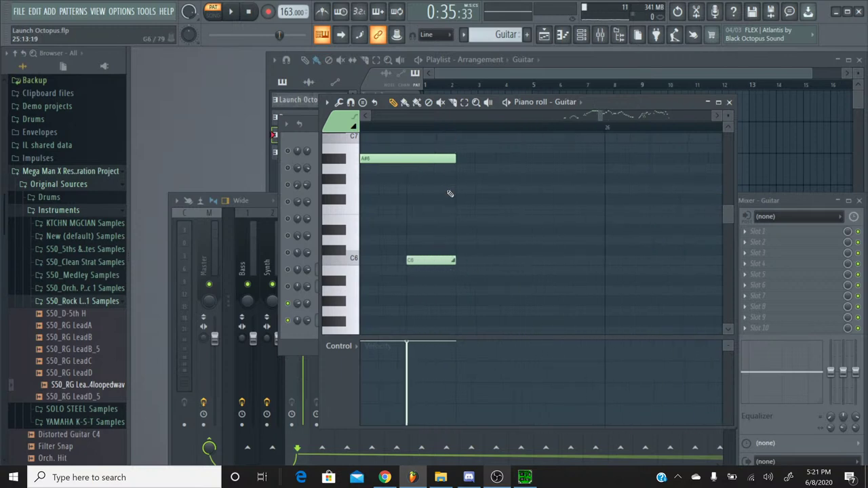
pyautogui.scroll(-3, 604, 122)
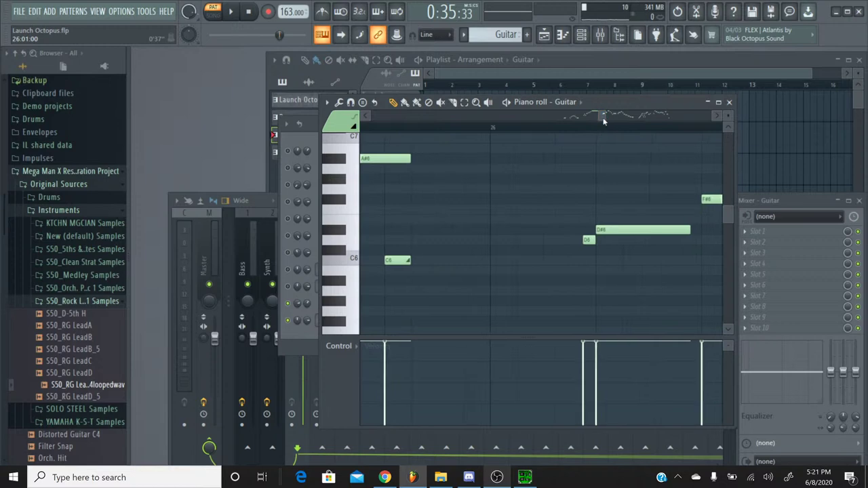
pyautogui.click(249, 13)
pyautogui.press('space')
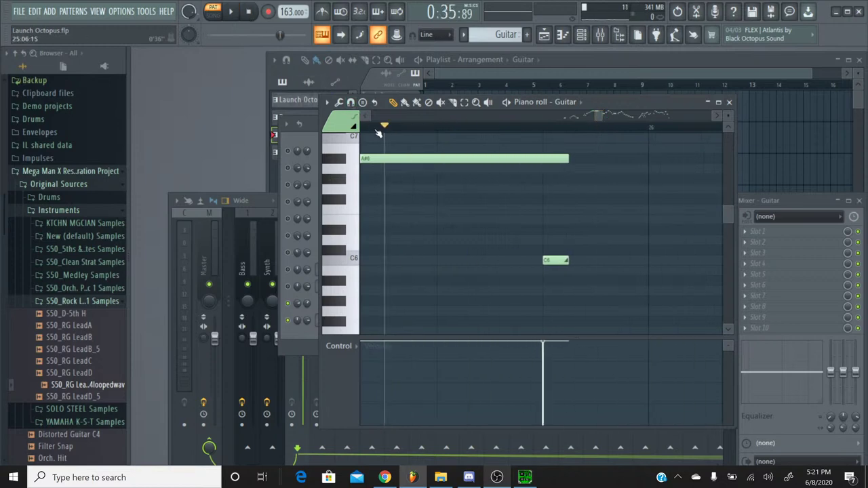
pyautogui.click(248, 13)
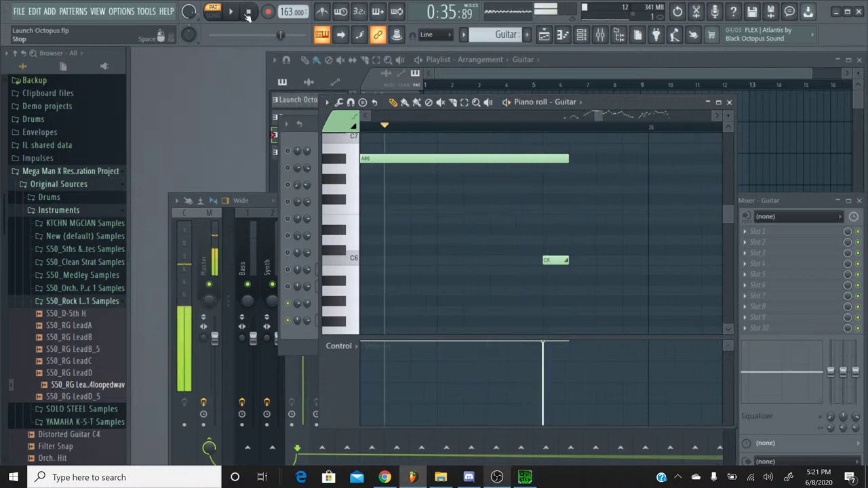
pyautogui.scroll(-4, 557, 261)
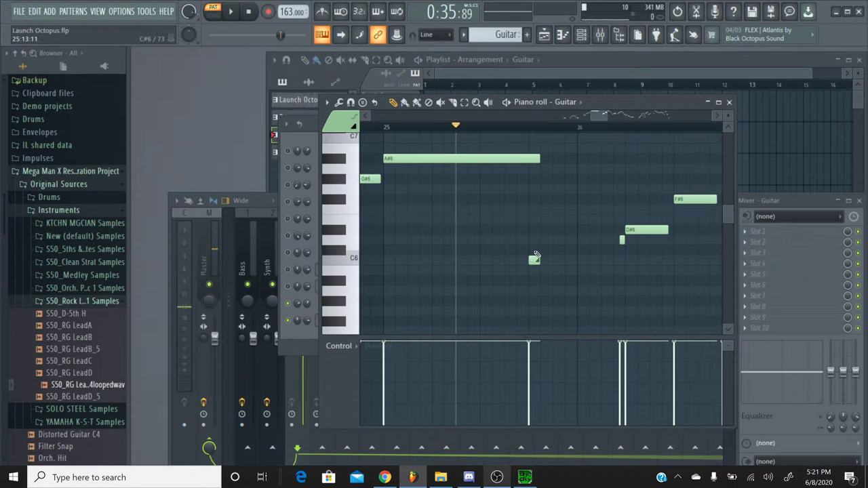
# Start the C6 slide note earlier at 25:12, making it two steps long, and play the phrase
pyautogui.moveTo(533, 261); pyautogui.dragTo(521, 261)
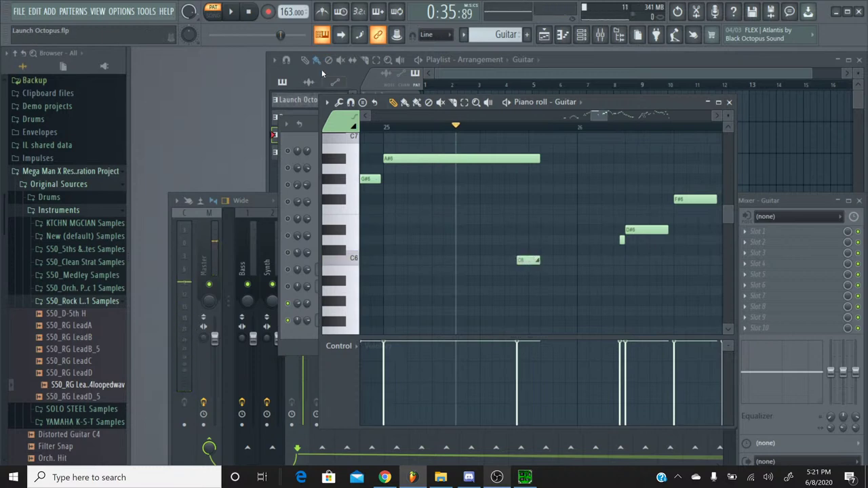
pyautogui.click(231, 11)
pyautogui.click(247, 13)
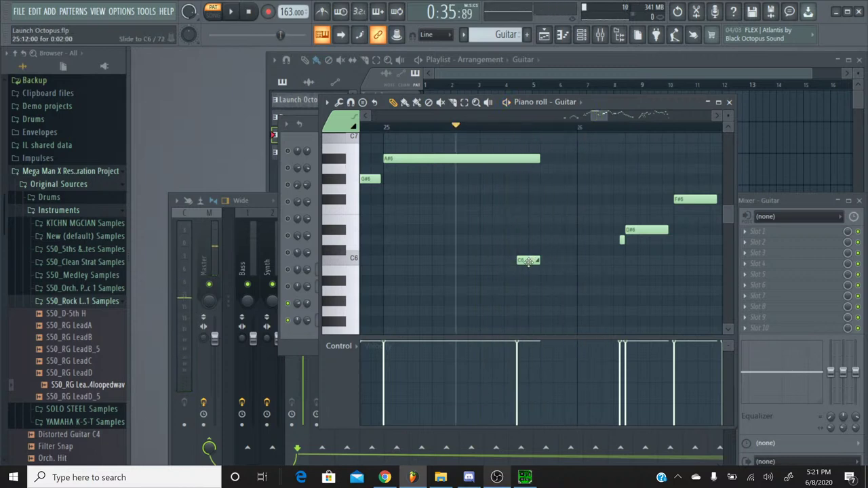
pyautogui.click(230, 13)
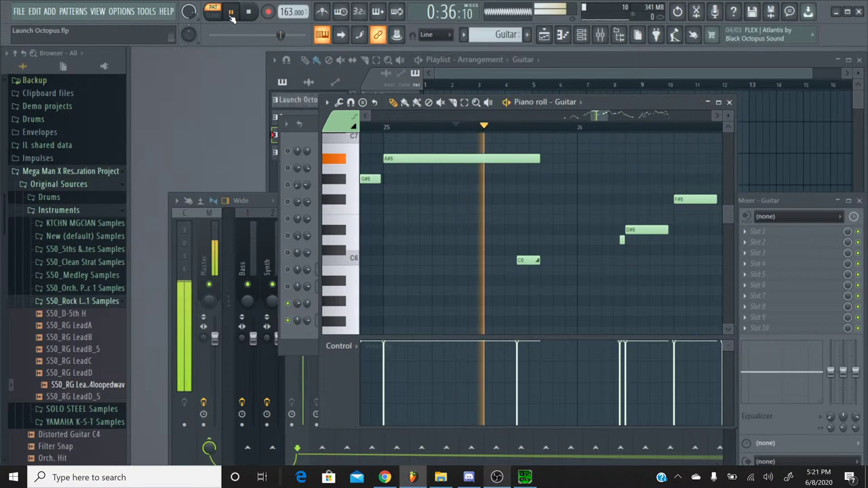
pyautogui.click(247, 13)
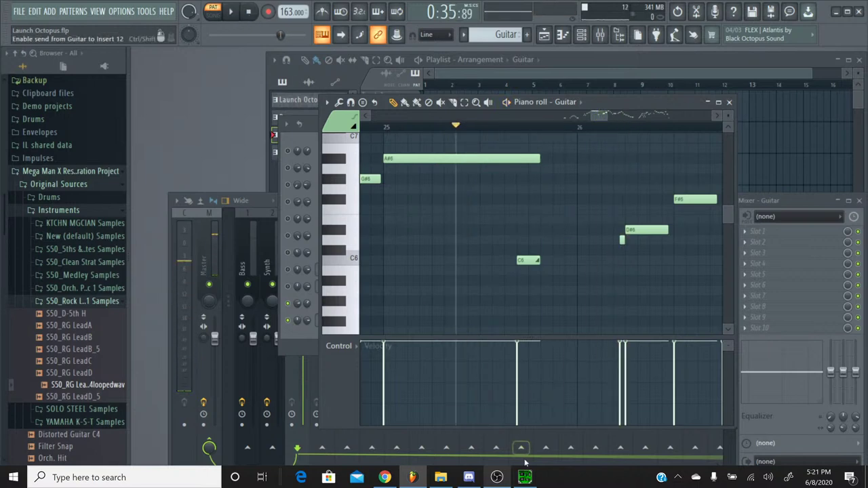
# Switch to SPCTool and play the matching passage of the original Launch Octopus track from several points
pyautogui.click(525, 478)
pyautogui.click(266, 213)
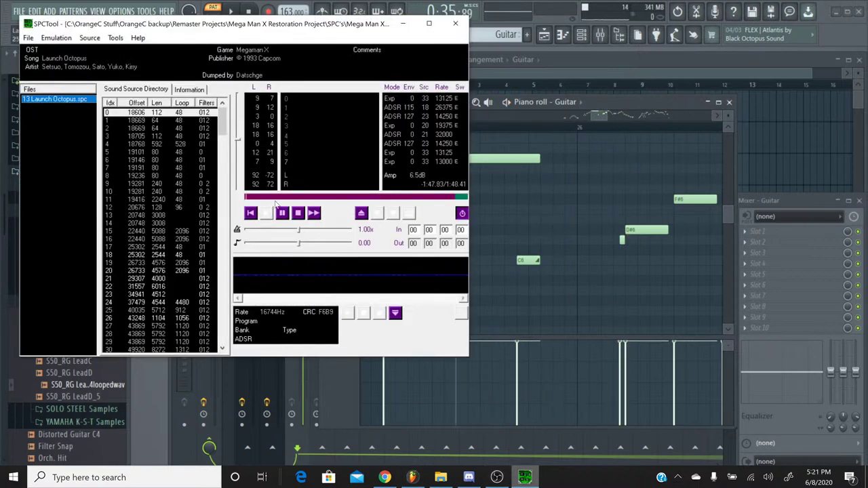
pyautogui.click(331, 197)
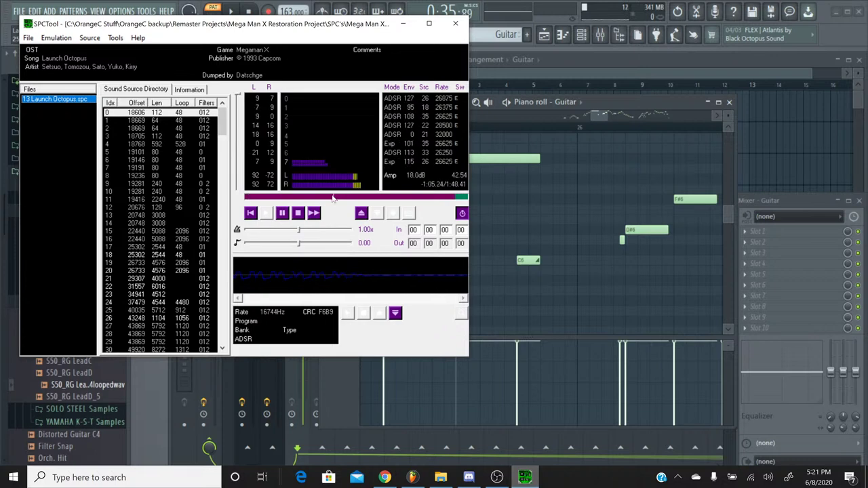
pyautogui.click(323, 198)
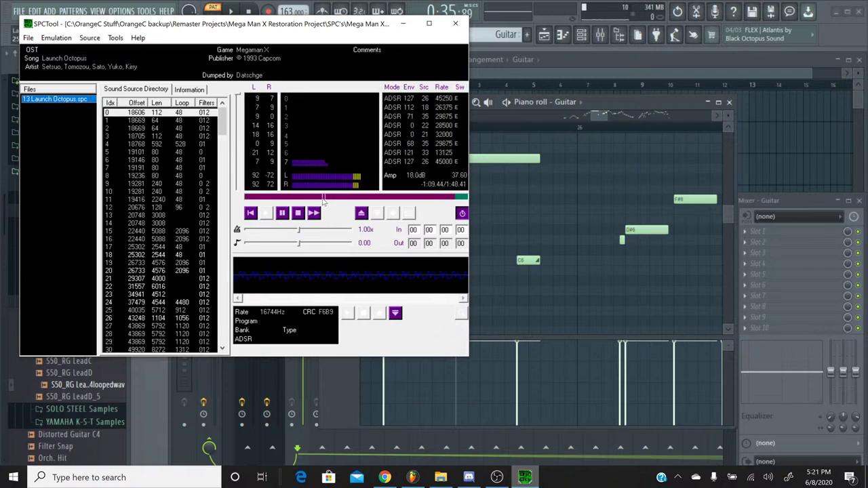
pyautogui.click(314, 196)
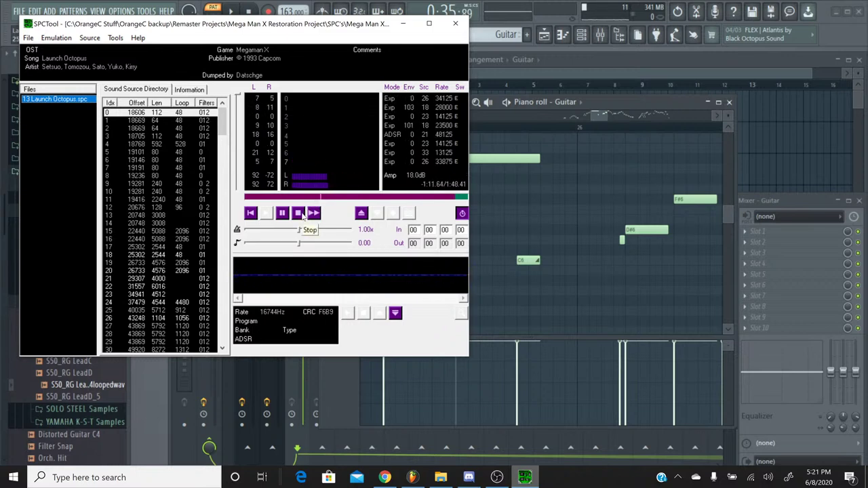
pyautogui.click(301, 213)
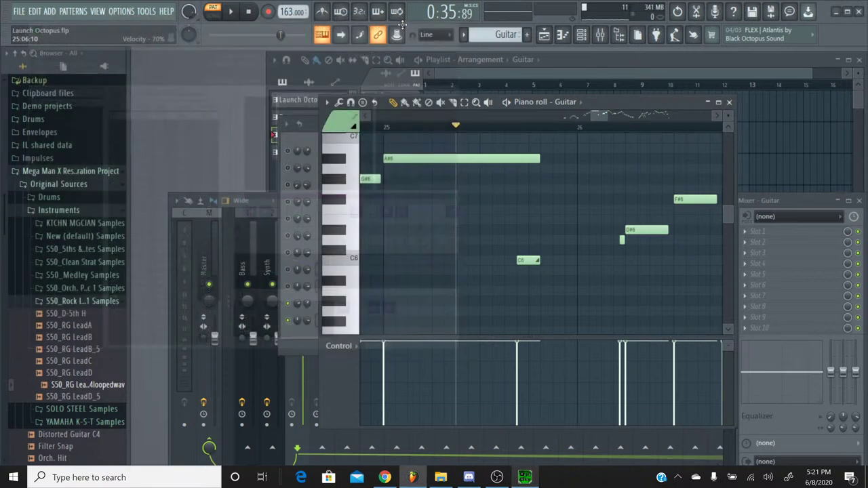
# Return to FL Studio and play the Guitar part from bar 25 through its ending in bar 33
pyautogui.click(403, 23)
pyautogui.click(230, 11)
pyautogui.click(250, 12)
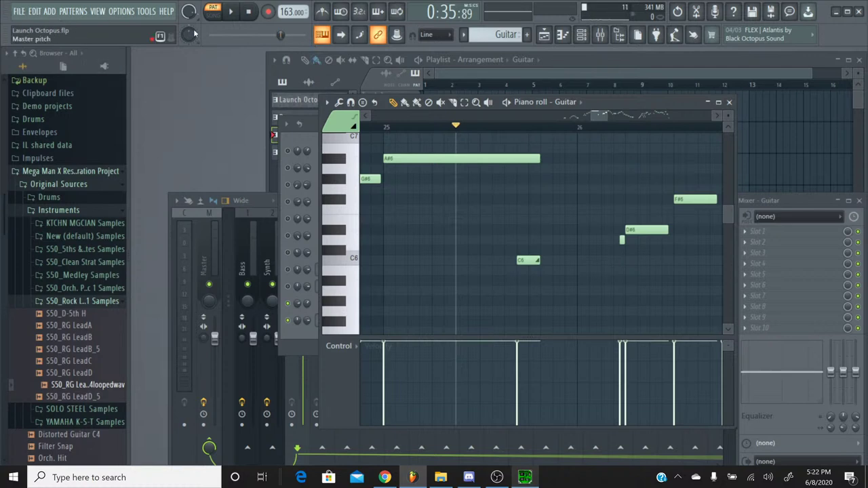
pyautogui.press('space')
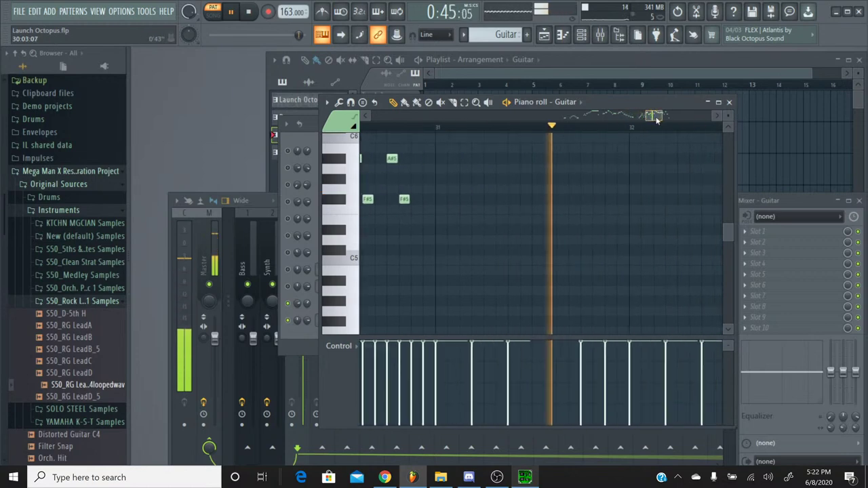
pyautogui.scroll(3, 656, 140)
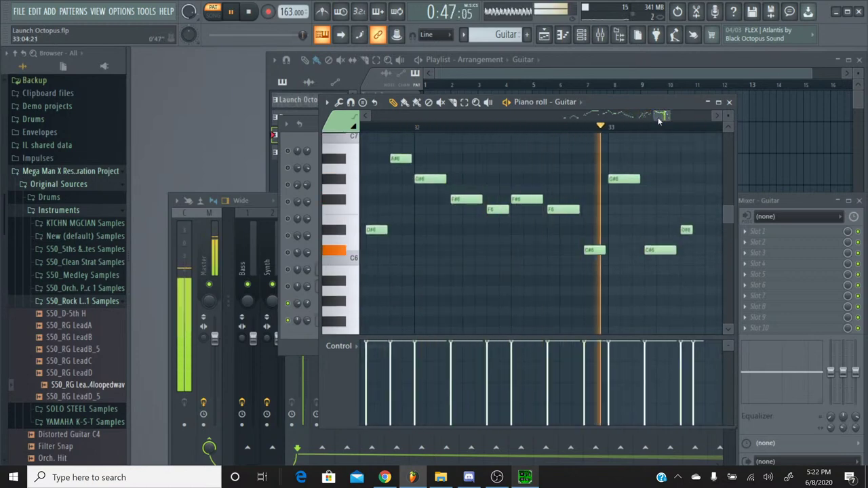
pyautogui.scroll(-3, 668, 119)
pyautogui.click(248, 18)
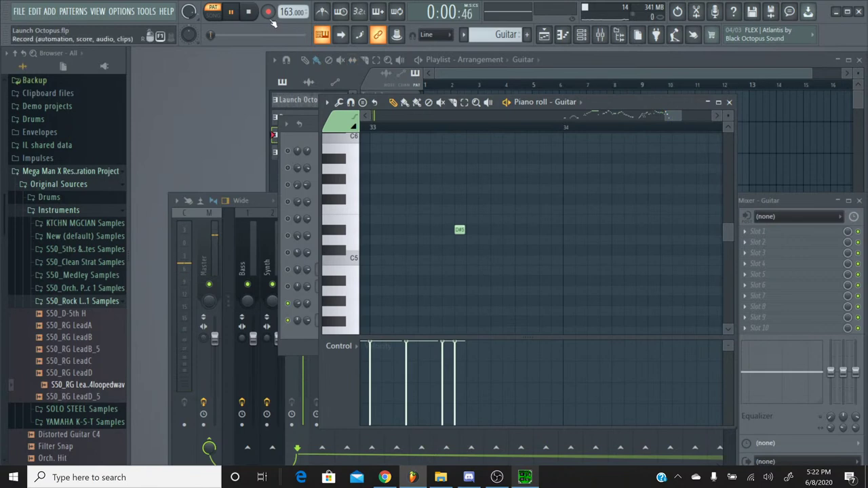
# Lengthen the D#6 note at 33:07 to two steps and replace the D#5 note at 33:08 with a one-step D#5 slide note
pyautogui.scroll(2, 461, 224)
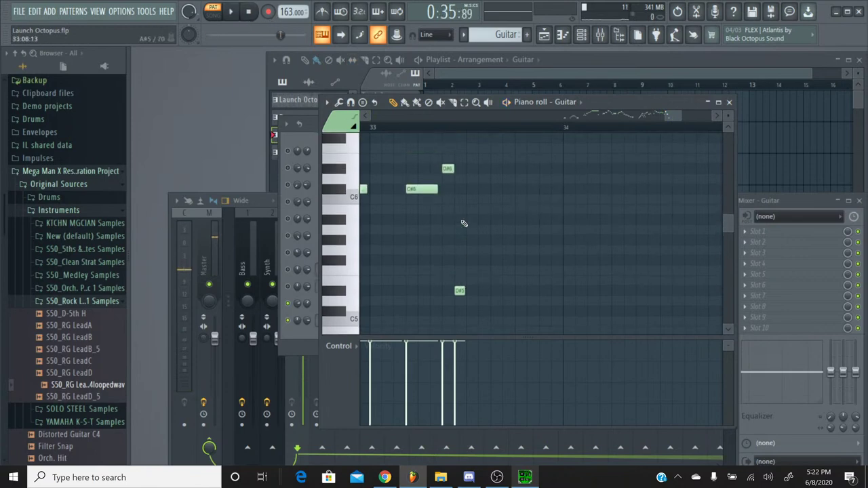
pyautogui.scroll(3, 464, 139)
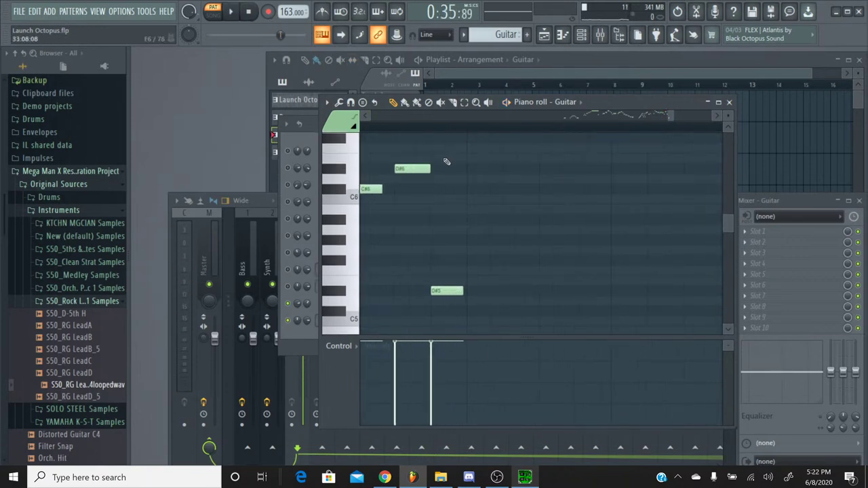
pyautogui.moveTo(430, 168); pyautogui.dragTo(451, 168)
pyautogui.rightClick(448, 292)
pyautogui.click(447, 295)
pyautogui.moveTo(500, 291); pyautogui.dragTo(466, 291)
# Play the Guitar part's phrase ending in bar 33 from several start points to check the D#5 slide
pyautogui.click(232, 12)
pyautogui.click(248, 12)
pyautogui.scroll(-1, 465, 134)
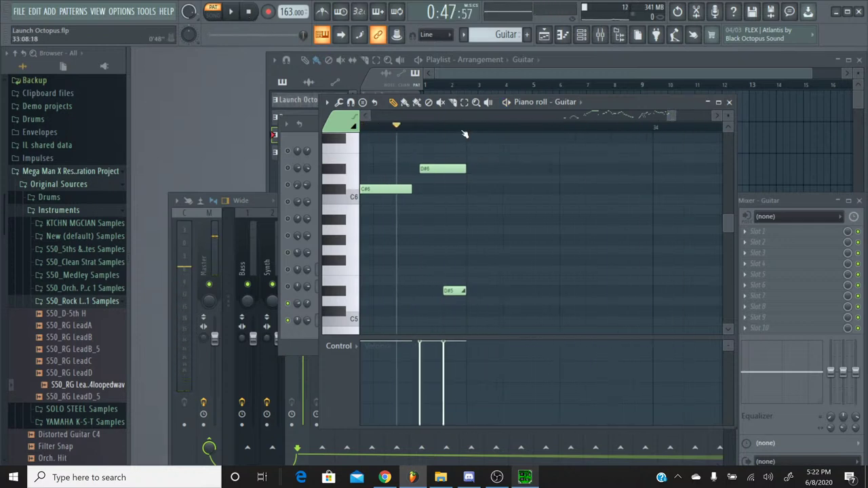
pyautogui.scroll(-1, 465, 134)
pyautogui.click(383, 128)
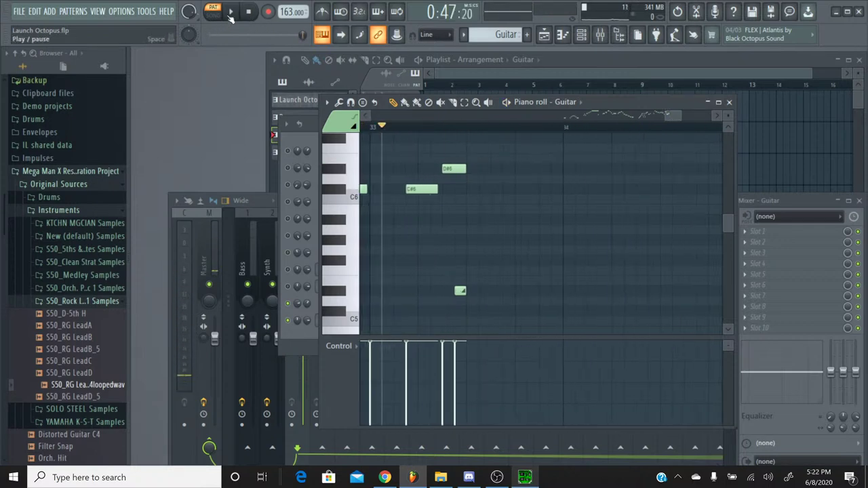
pyautogui.click(231, 14)
pyautogui.press('space')
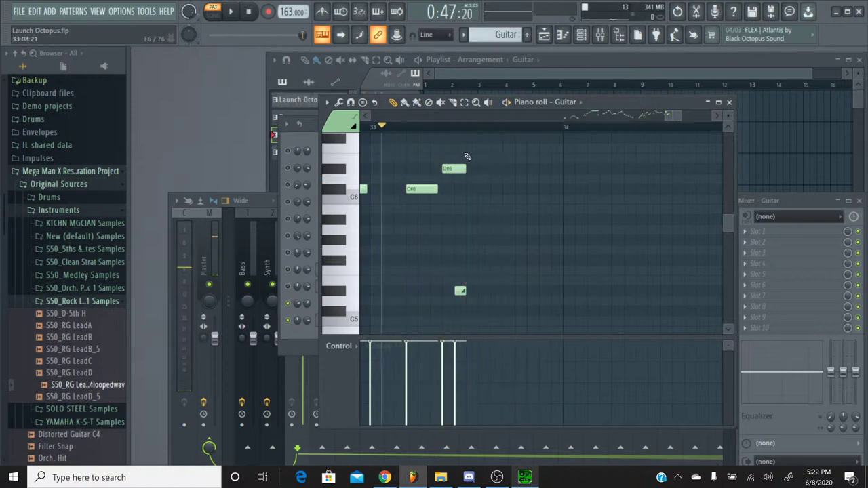
pyautogui.scroll(-2, 455, 130)
pyautogui.click(374, 129)
pyautogui.click(231, 11)
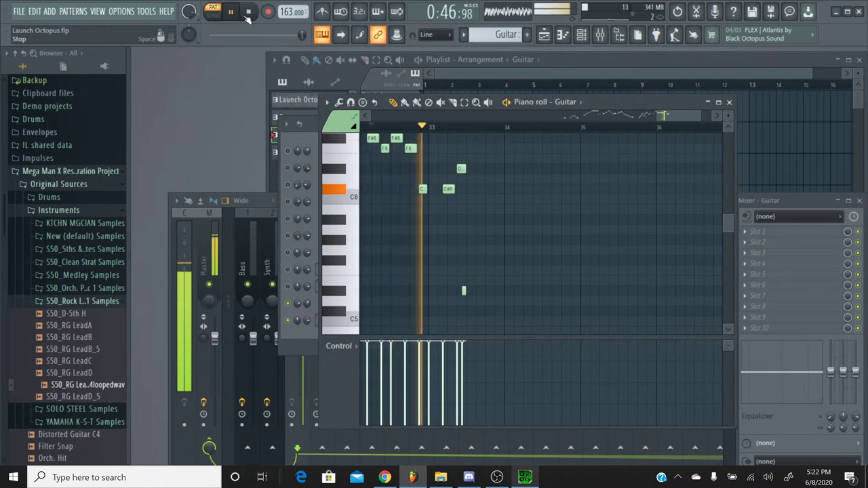
pyautogui.click(248, 17)
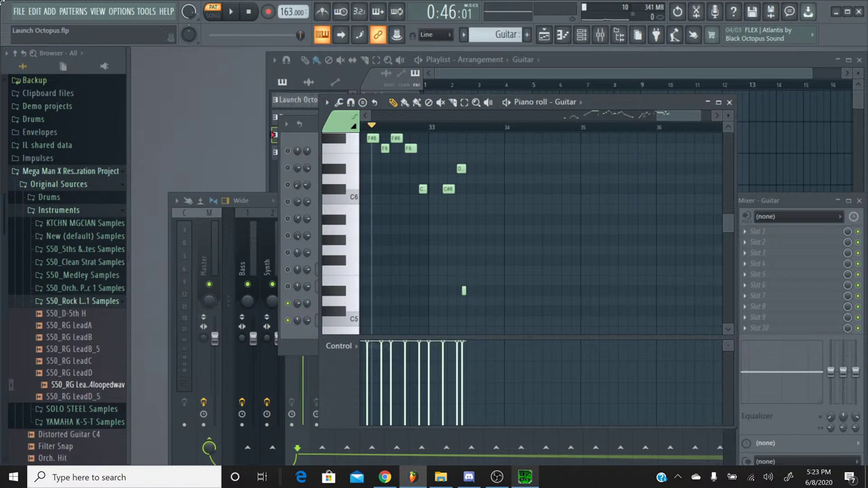
# Save the project and close the Guitar piano roll
pyautogui.click(14, 13)
pyautogui.click(30, 67)
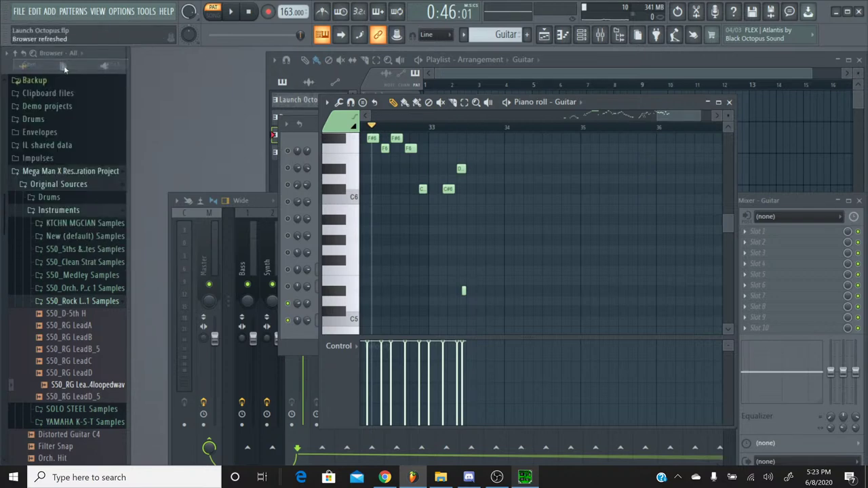
pyautogui.click(729, 102)
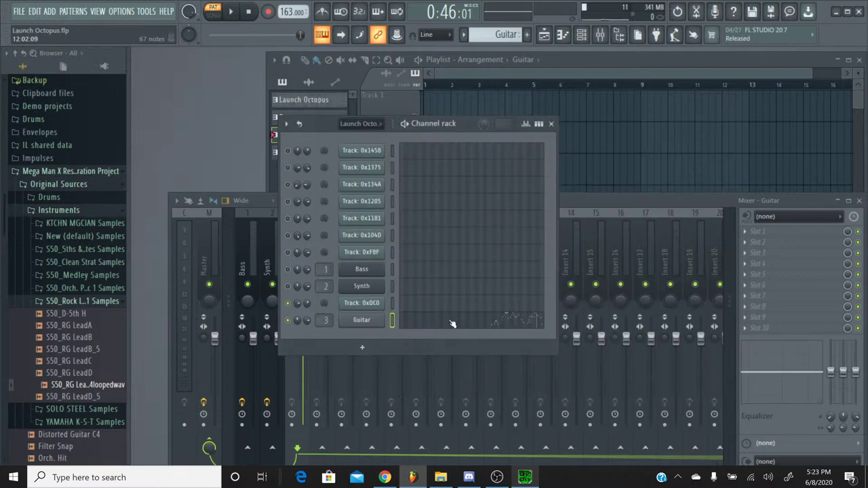
# Add Fruity Delay 3 to effect slot 2 of the Guitar mixer track and lower its wet output to about 59%
pyautogui.click(577, 205)
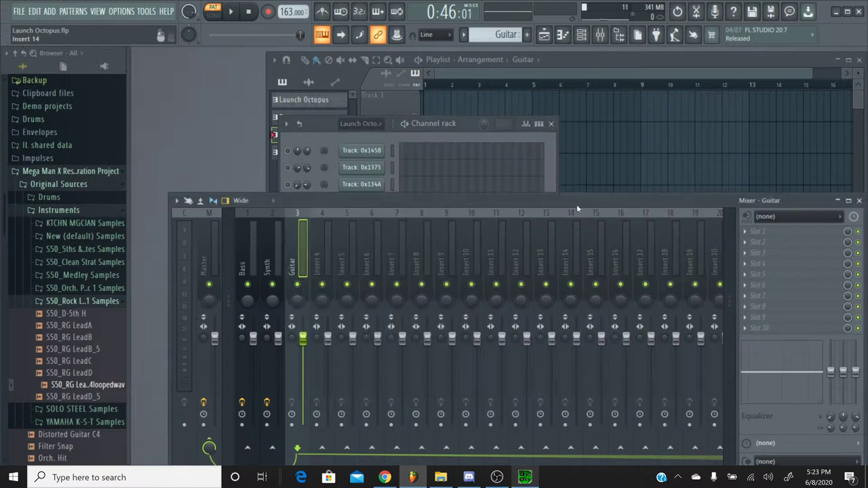
pyautogui.click(756, 243)
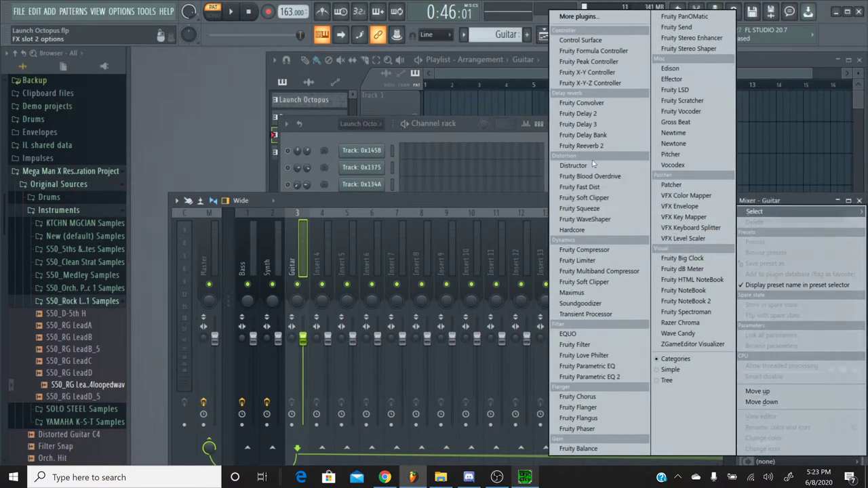
pyautogui.click(578, 125)
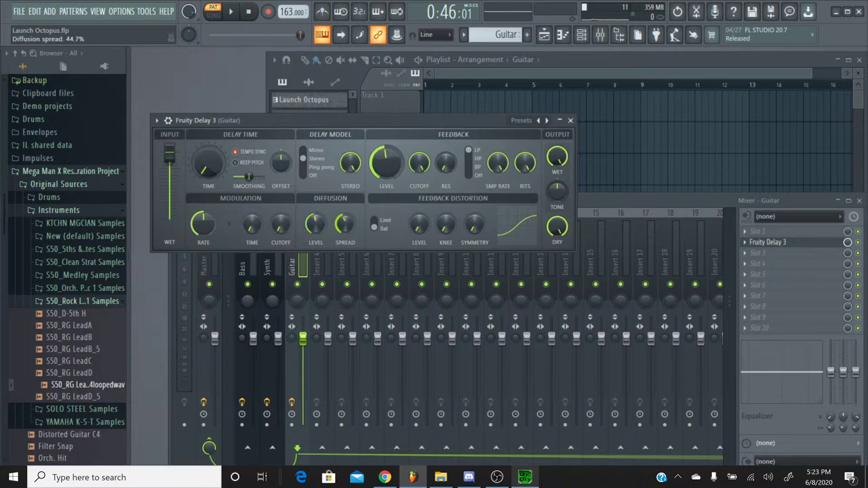
pyautogui.moveTo(557, 158); pyautogui.dragTo(557, 150)
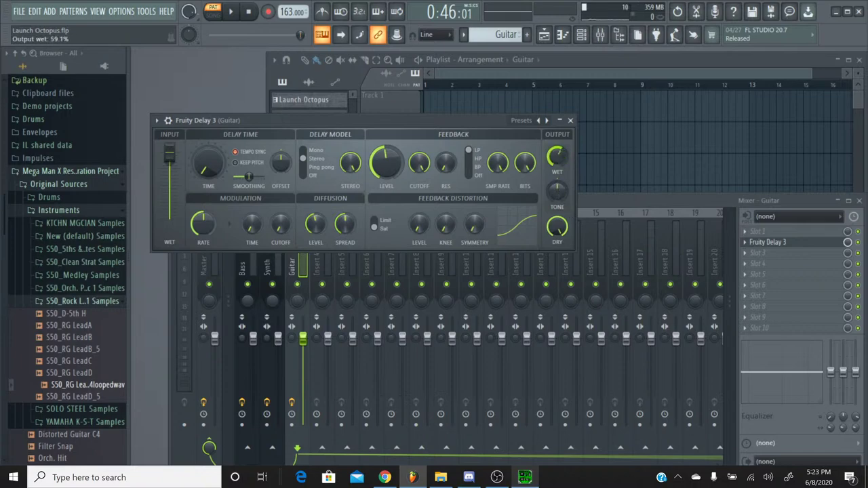
# Check the live stream page in Chrome and return to FL Studio
pyautogui.click(387, 479)
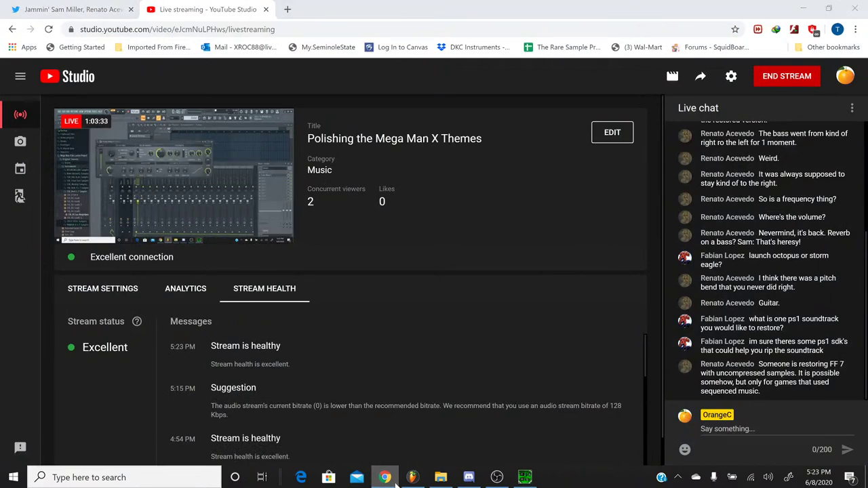
pyautogui.click(412, 478)
# Play the Guitar part from about 0:27 onward while adjusting the delay time in Fruity Delay 3
pyautogui.click(231, 15)
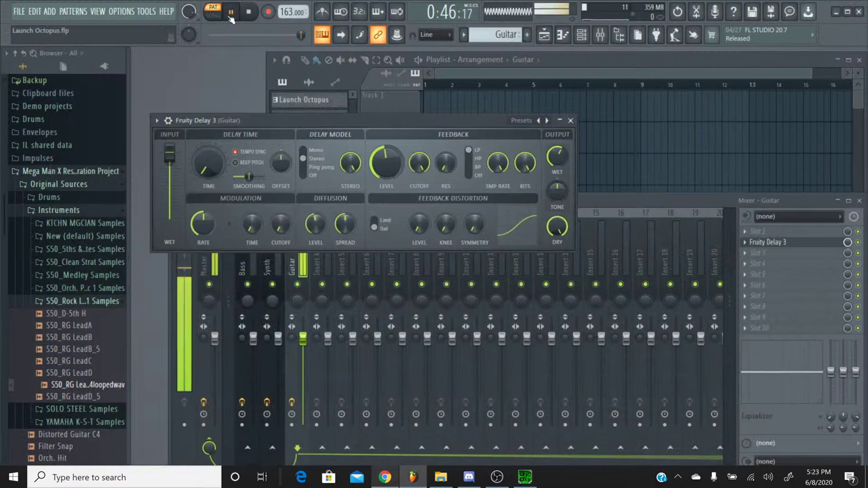
pyautogui.click(242, 35)
pyautogui.click(245, 35)
pyautogui.click(260, 36)
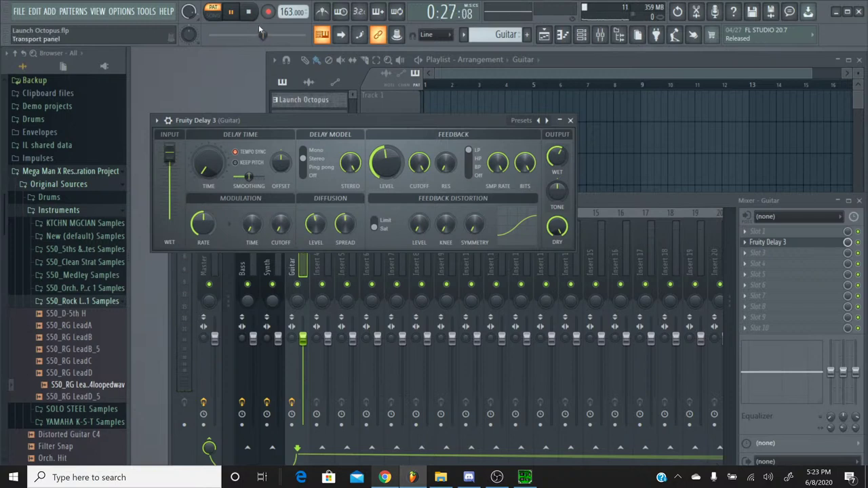
pyautogui.click(269, 35)
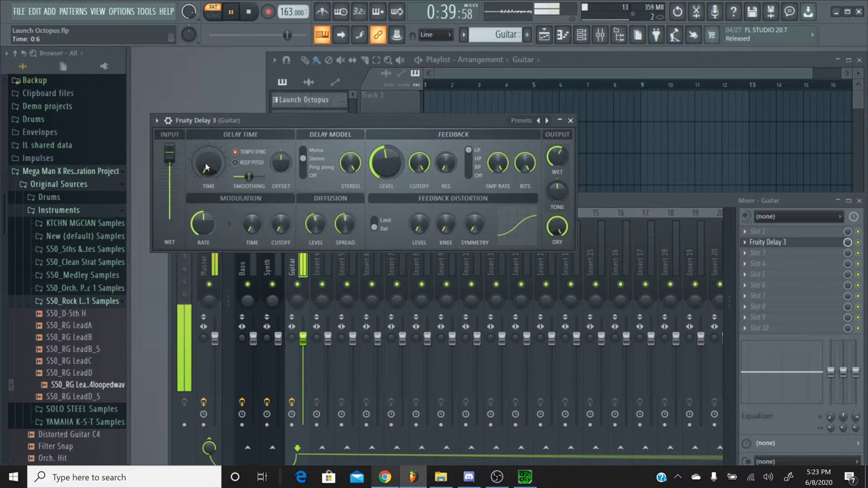
pyautogui.scroll(-2, 206, 168)
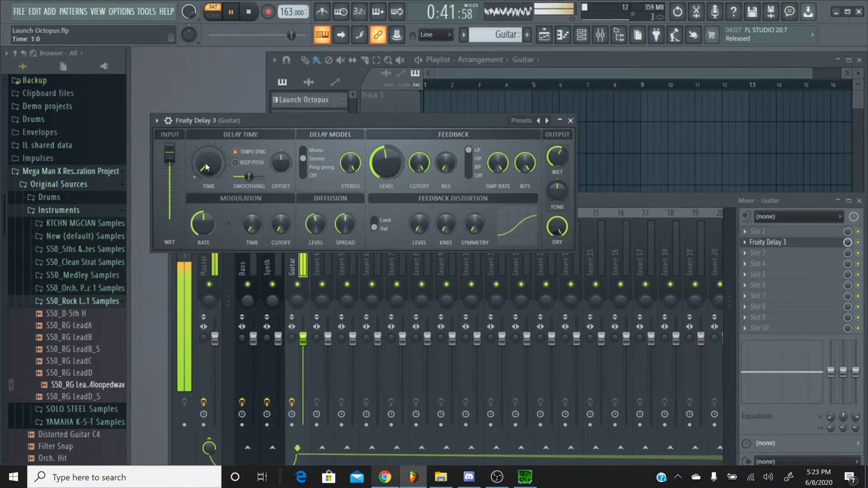
pyautogui.moveTo(206, 168); pyautogui.dragTo(206, 181)
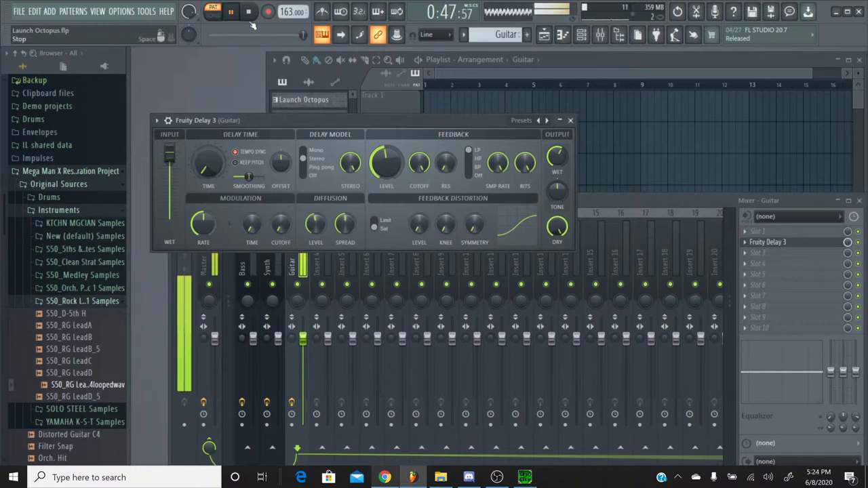
pyautogui.click(250, 12)
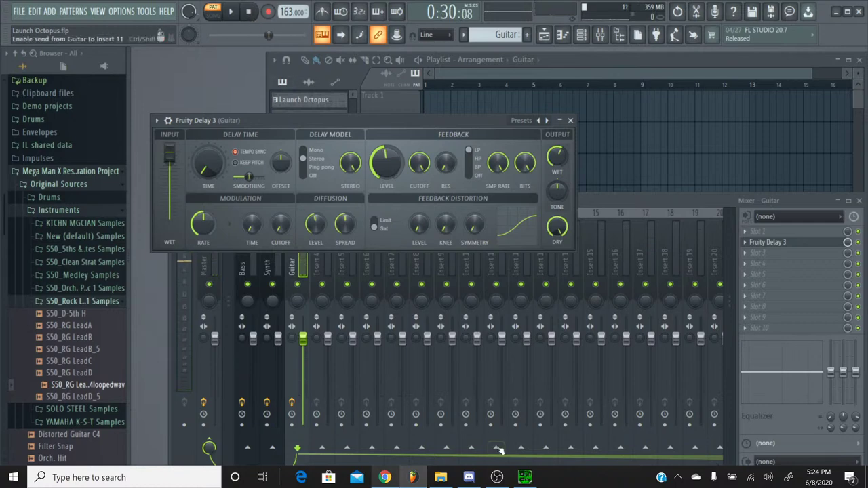
# Switch to SPCTool and play the guitar passage of the original Launch Octopus track from several points
pyautogui.click(525, 478)
pyautogui.click(266, 214)
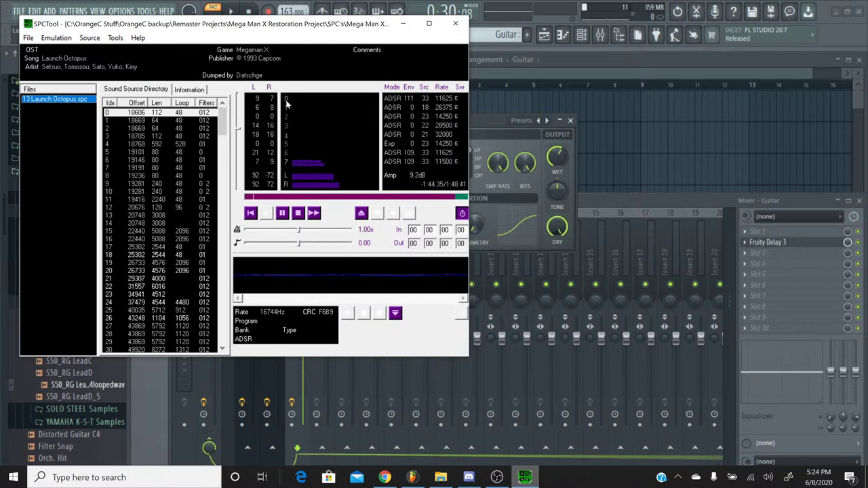
pyautogui.click(293, 198)
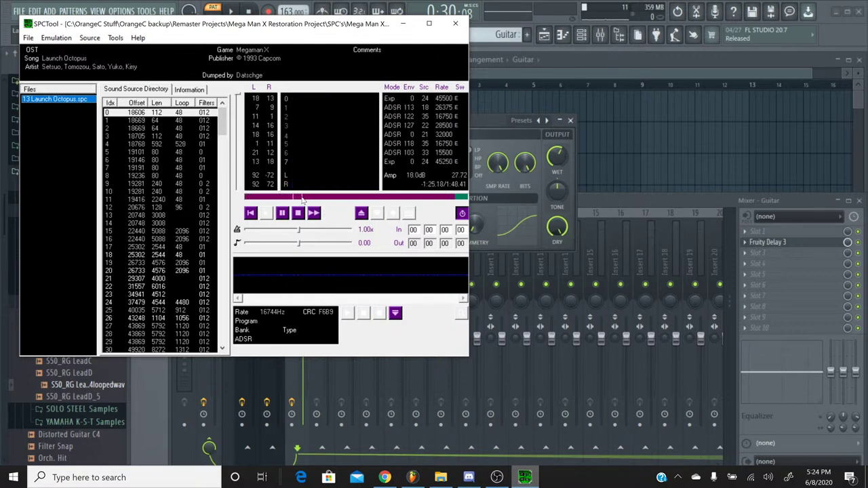
pyautogui.click(308, 197)
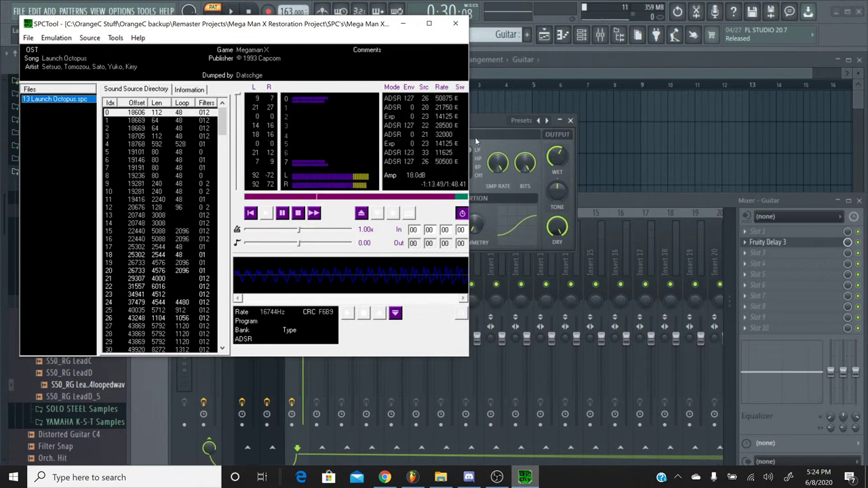
pyautogui.click(298, 213)
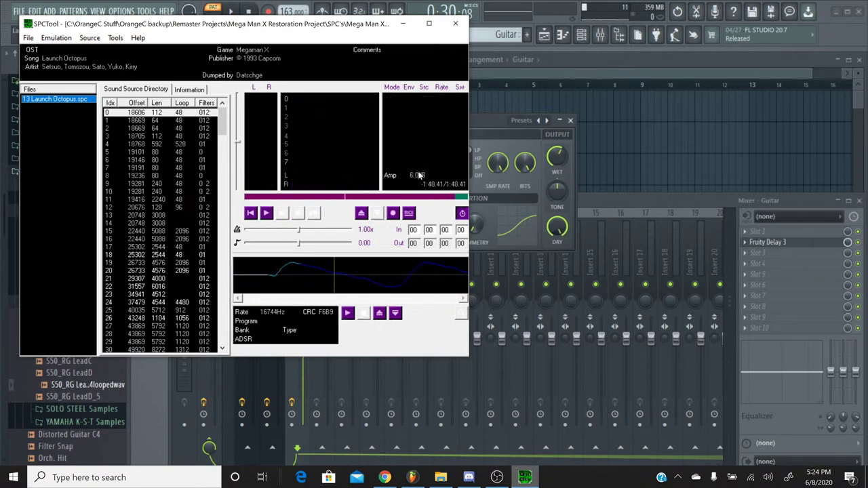
# Return to FL Studio and lower Fruity Delay 3's time offset and feedback level while playing the Guitar part
pyautogui.click(484, 127)
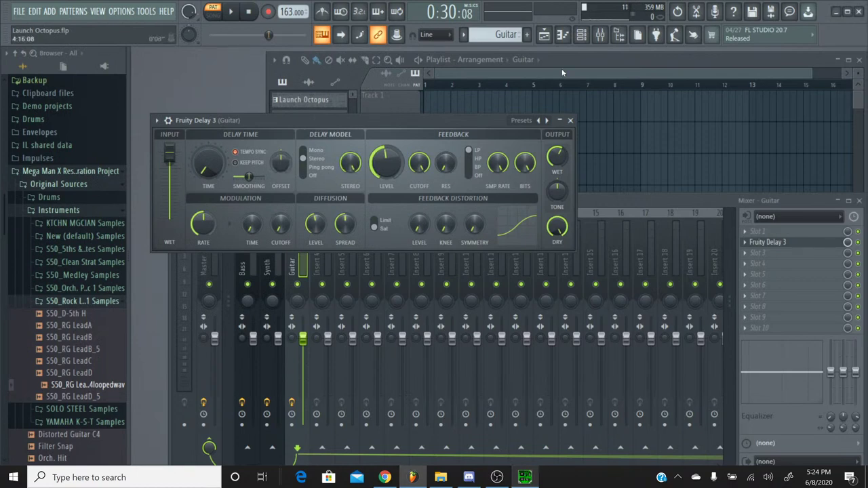
pyautogui.click(584, 40)
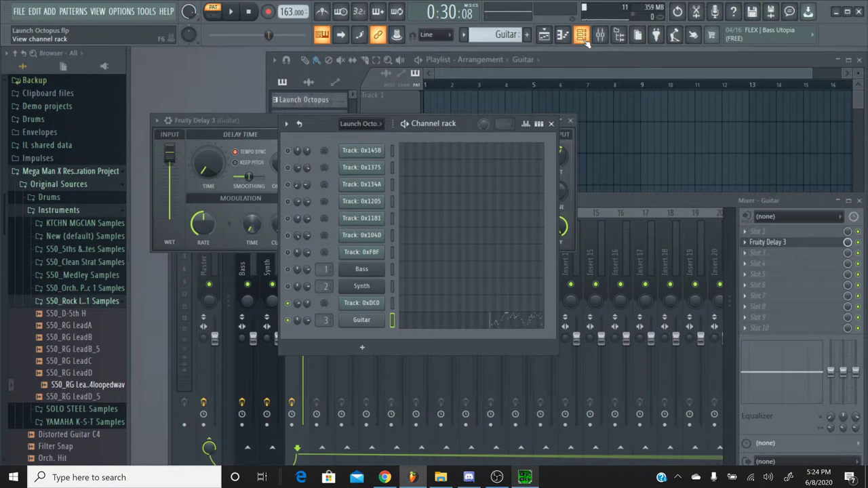
pyautogui.click(250, 129)
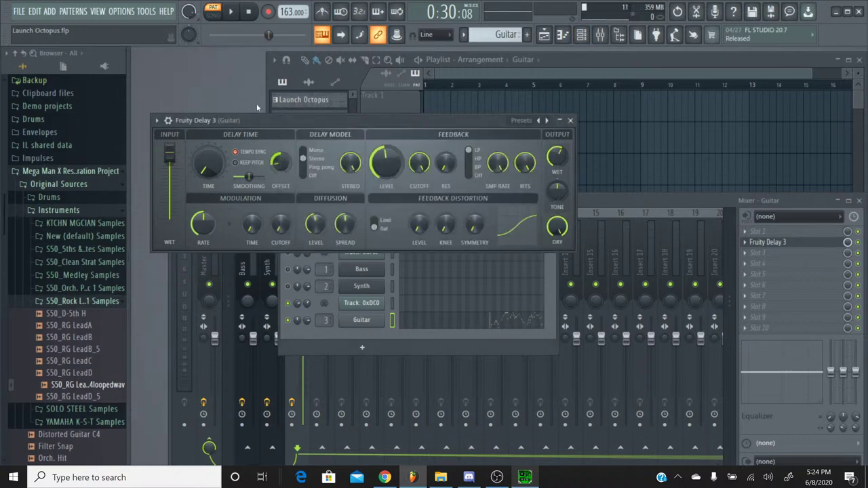
pyautogui.press('space')
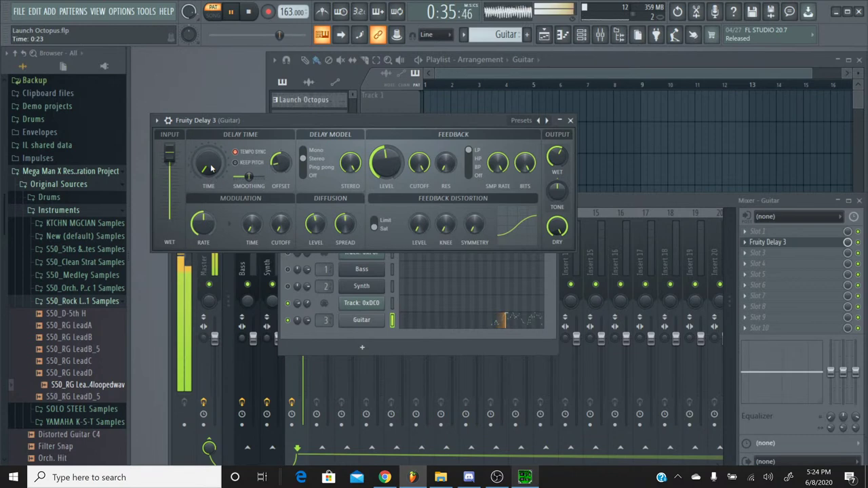
pyautogui.moveTo(382, 160); pyautogui.dragTo(374, 164)
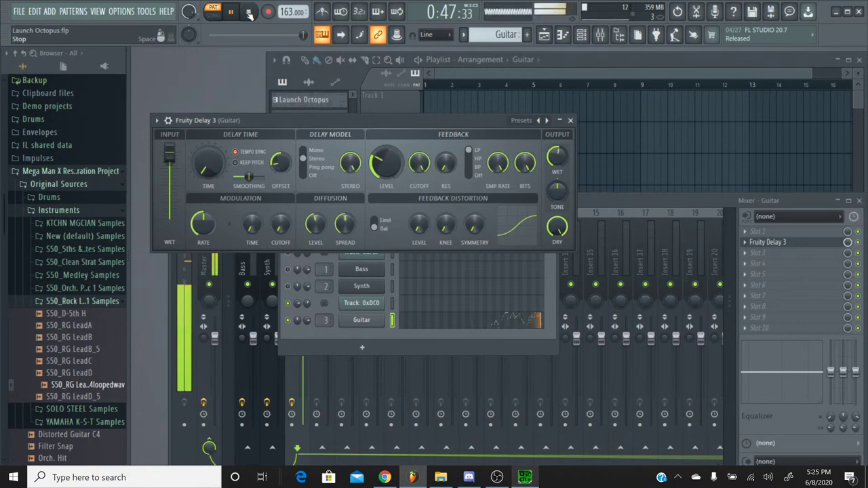
pyautogui.click(249, 14)
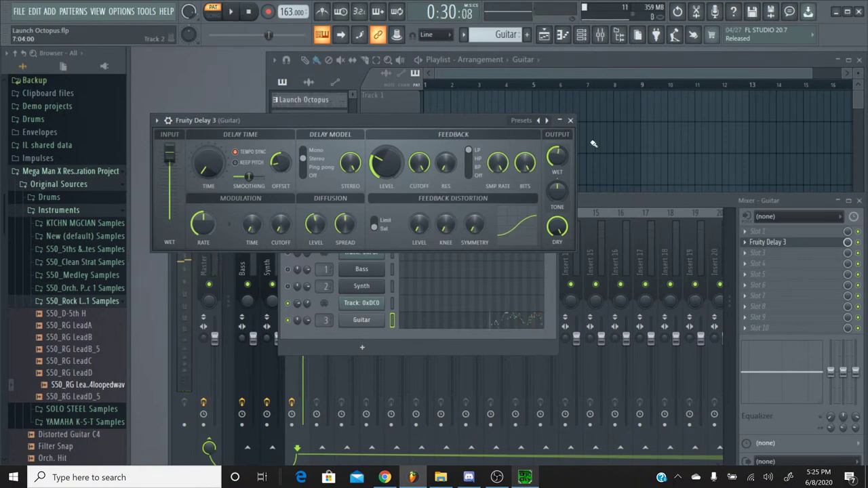
# Close the Fruity Delay 3 window and add Fruity Chorus to effect slot 3 of the Guitar mixer track
pyautogui.click(570, 120)
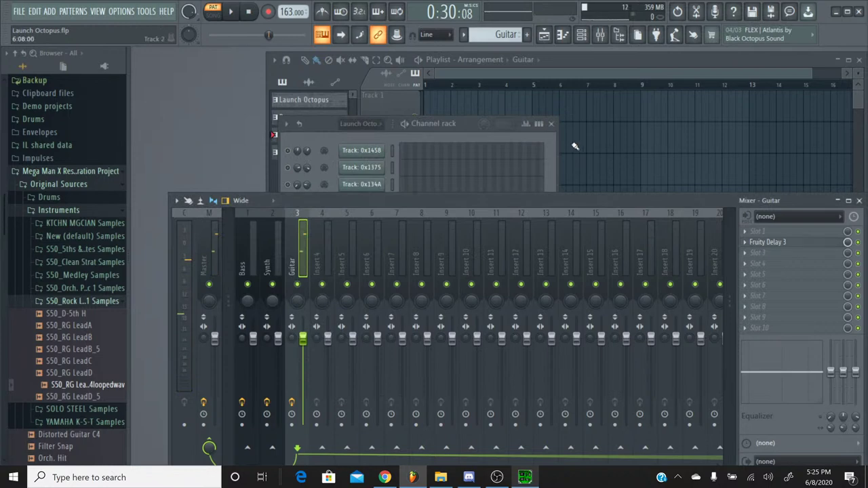
pyautogui.click(805, 262)
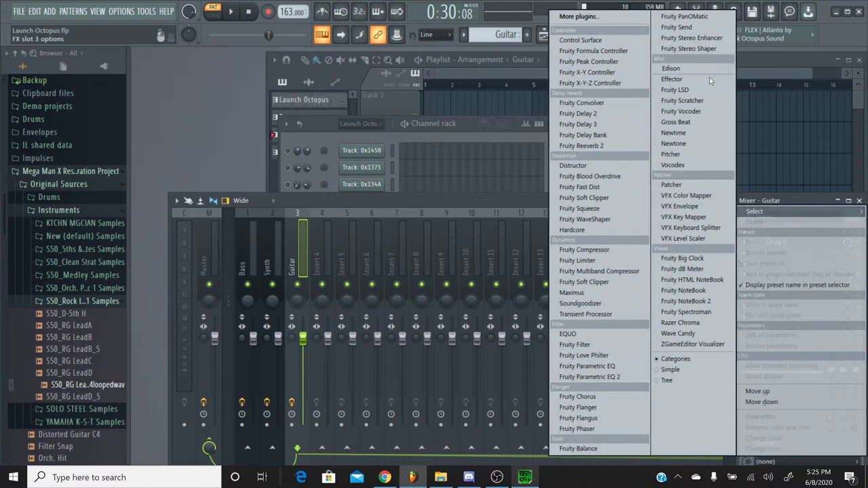
pyautogui.click(577, 396)
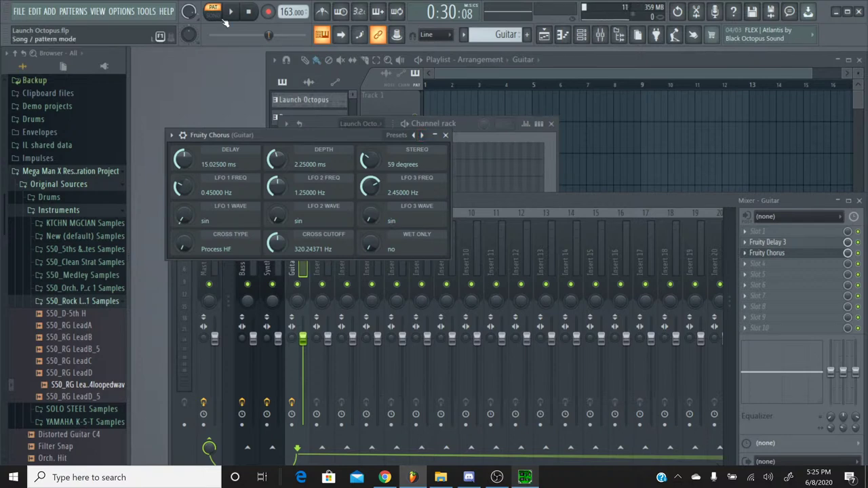
# Try Fruity Chorus presets including Poly Chorus and CE Chorus, go back to Default, and play the Guitar part
pyautogui.click(416, 135)
pyautogui.click(416, 135)
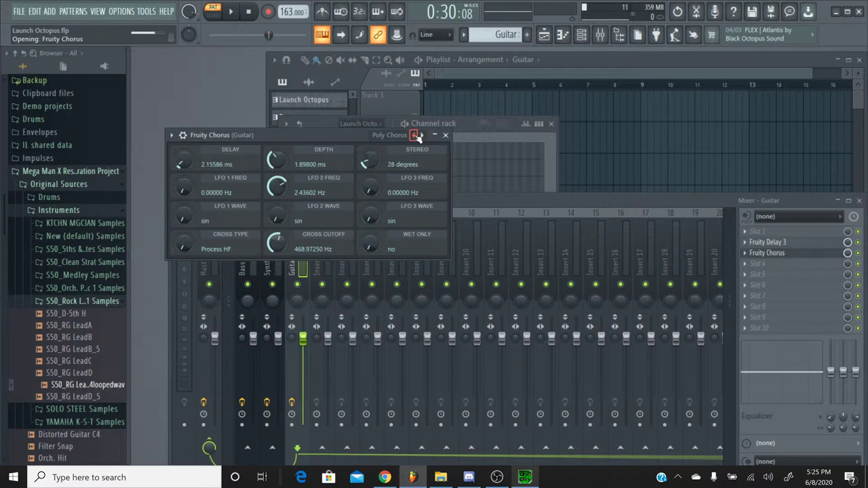
pyautogui.click(413, 135)
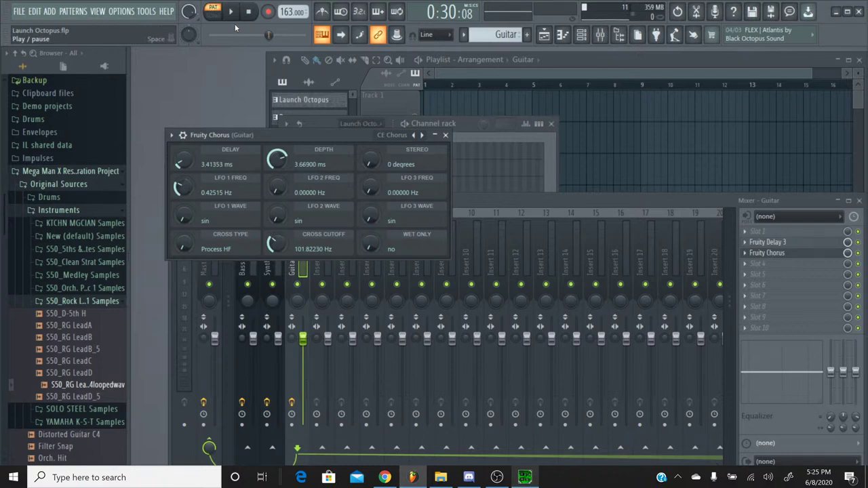
pyautogui.press('space')
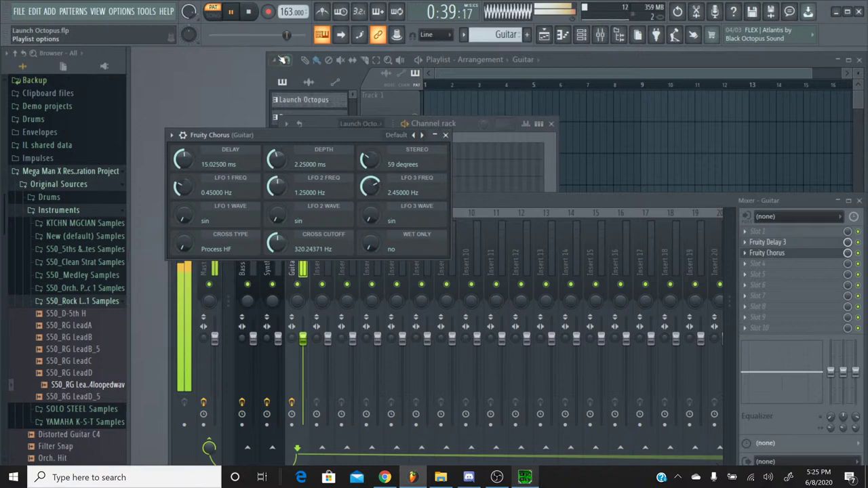
pyautogui.moveTo(286, 34); pyautogui.dragTo(274, 43)
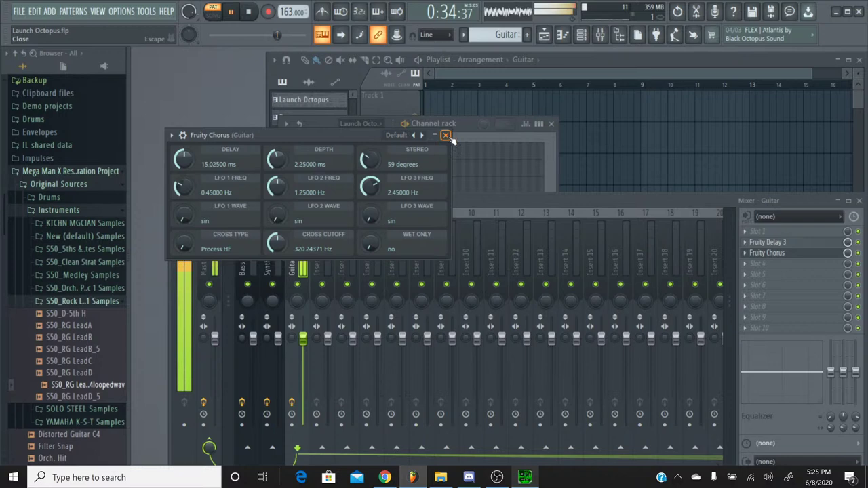
# Audition the Fruity Chorus presets CE Chorus, 50 Detune and Filtro on the Guitar, return to Default and replay an earlier passage
pyautogui.click(414, 135)
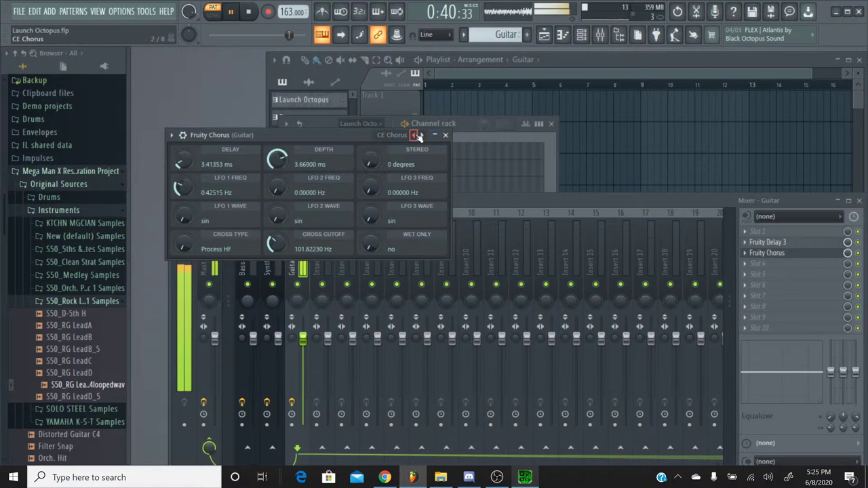
pyautogui.click(417, 135)
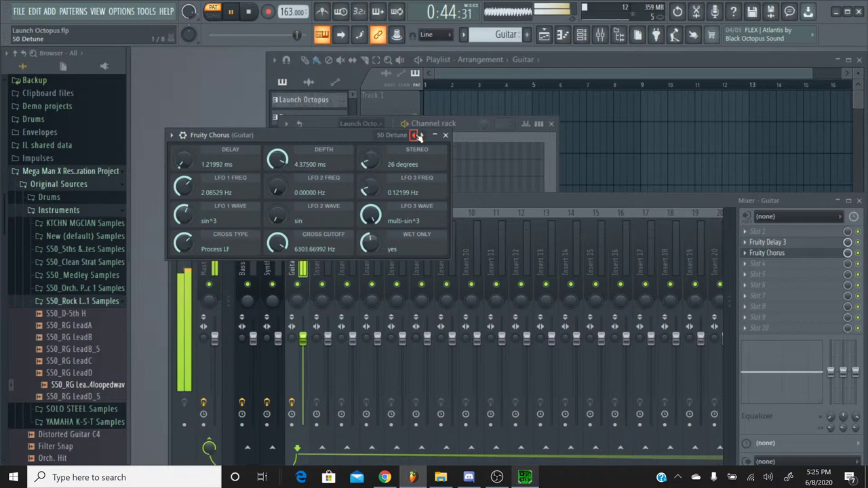
pyautogui.click(418, 135)
pyautogui.click(418, 135)
pyautogui.click(417, 135)
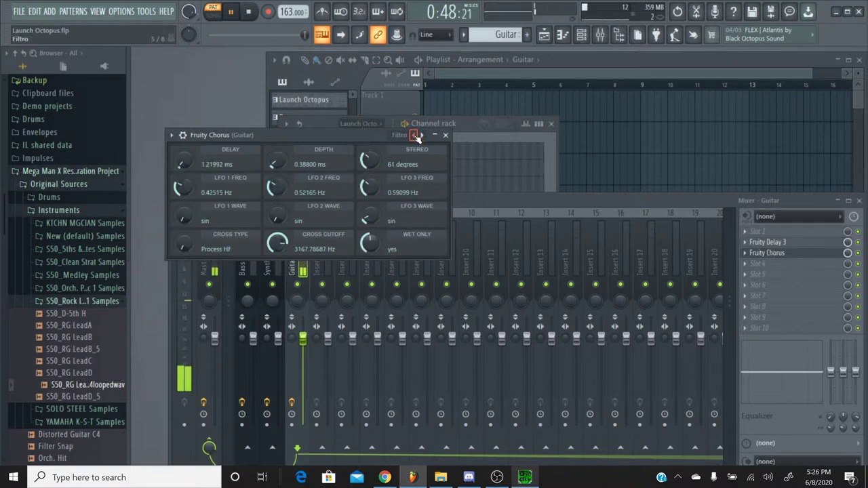
pyautogui.click(417, 135)
pyautogui.moveTo(213, 35); pyautogui.dragTo(284, 39)
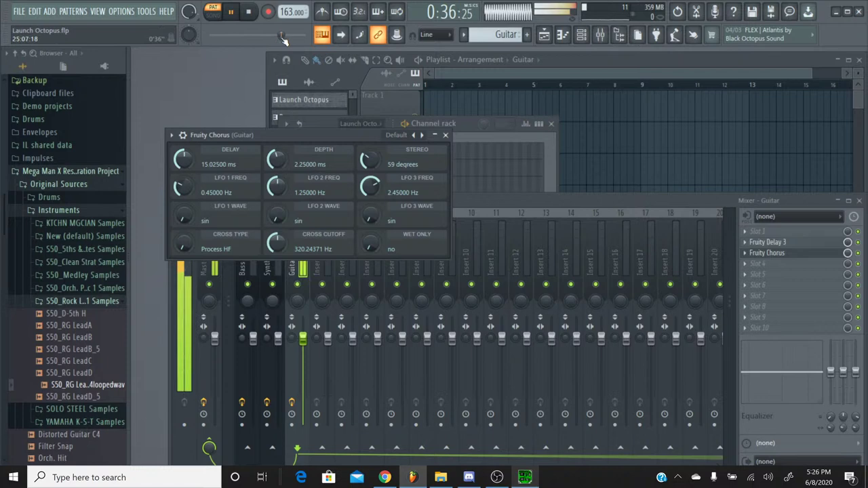
# Close the Fruity Chorus window, stop the Guitar playback and save the project
pyautogui.click(446, 135)
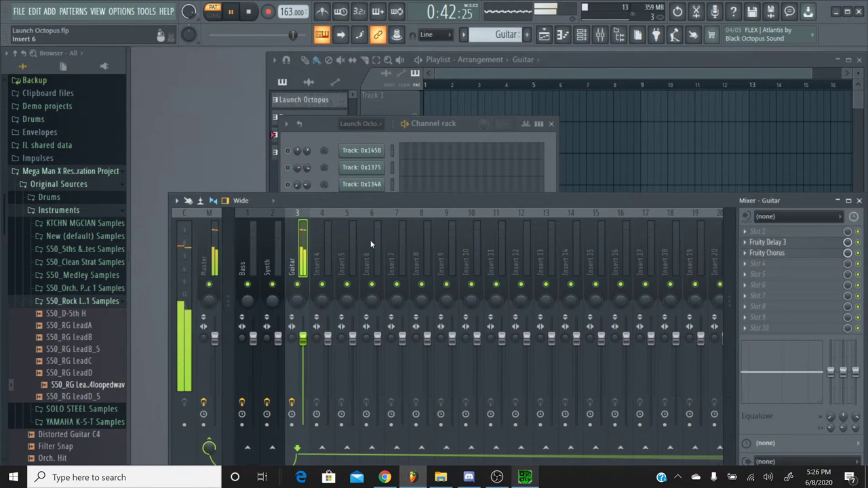
pyautogui.click(249, 13)
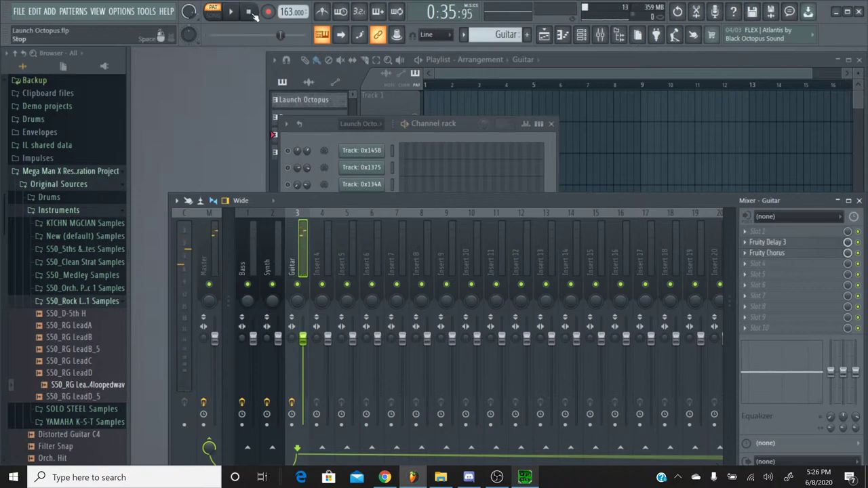
pyautogui.click(18, 12)
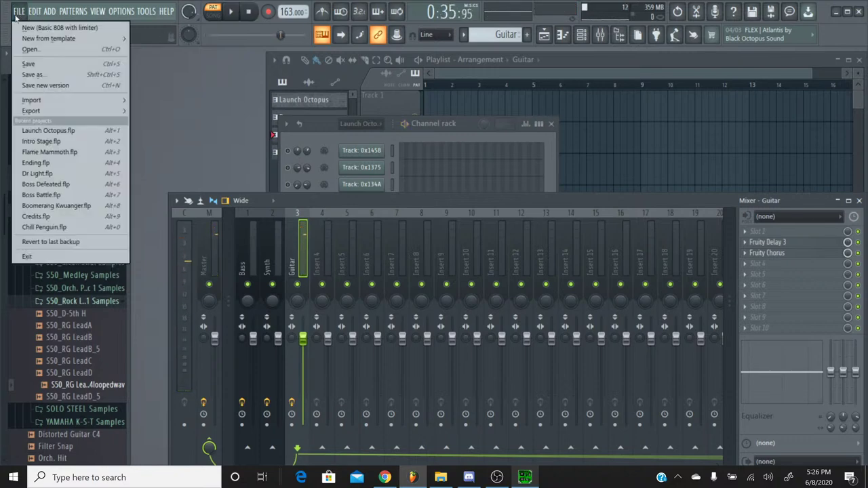
pyautogui.click(39, 63)
# Solo Track: 0x1375 in the Launch Octopus pattern and play it briefly from the start
pyautogui.click(331, 139)
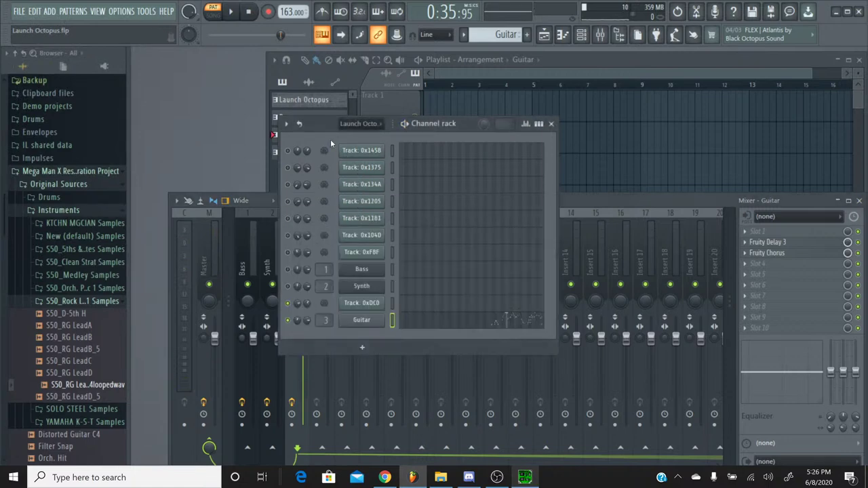
pyautogui.click(464, 35)
pyautogui.click(464, 57)
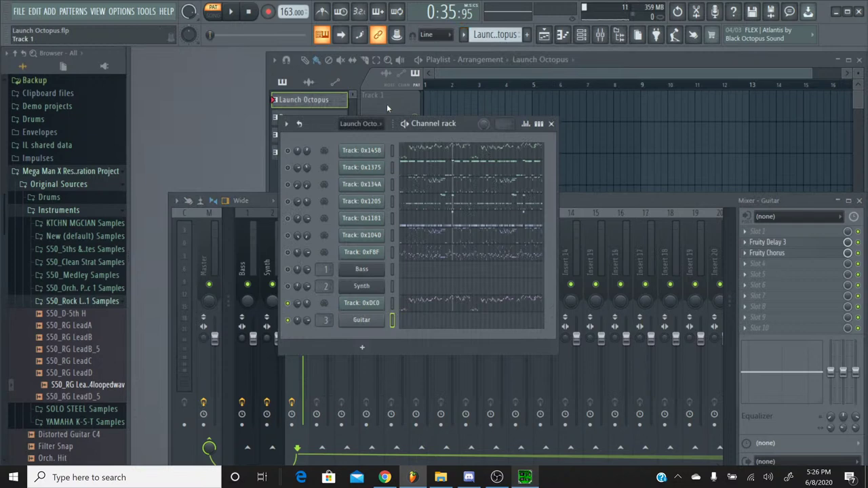
pyautogui.rightClick(297, 286)
pyautogui.press('Escape')
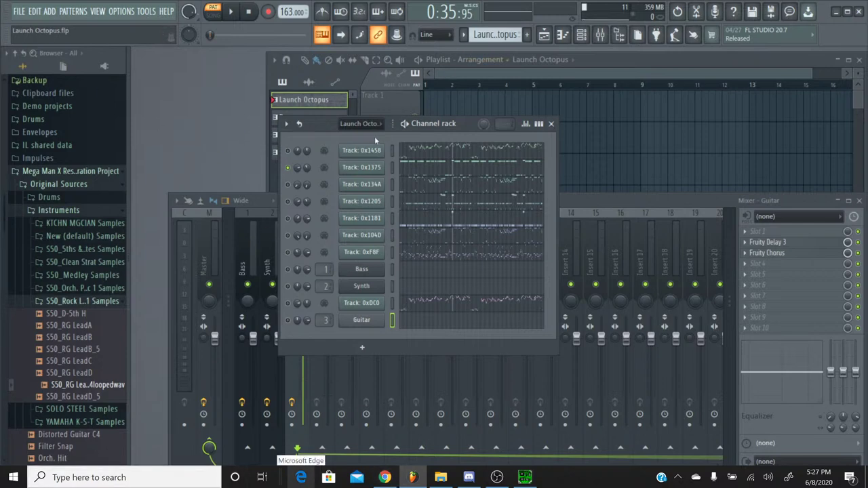
pyautogui.moveTo(214, 37); pyautogui.dragTo(208, 36)
pyautogui.click(234, 15)
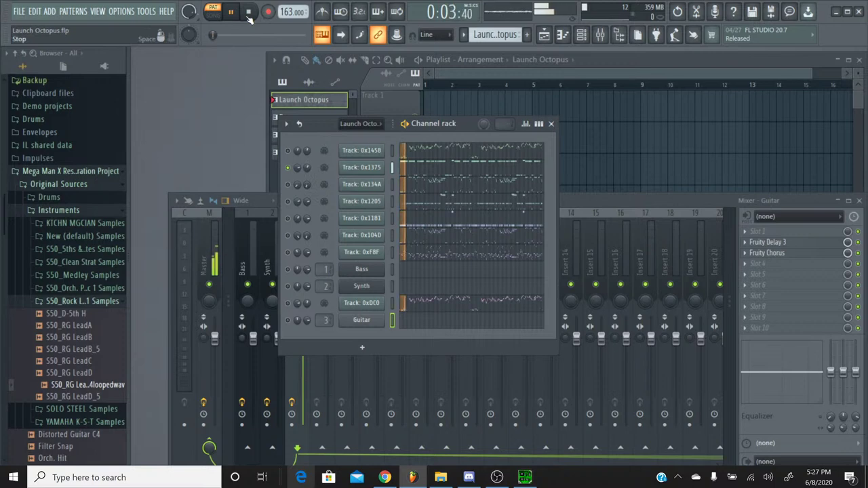
pyautogui.click(248, 16)
# Play the original Launch Octopus track in SPCTool while examining the notes of Track: 0x1375 in FL Studio's piano roll, then stop it
pyautogui.click(525, 478)
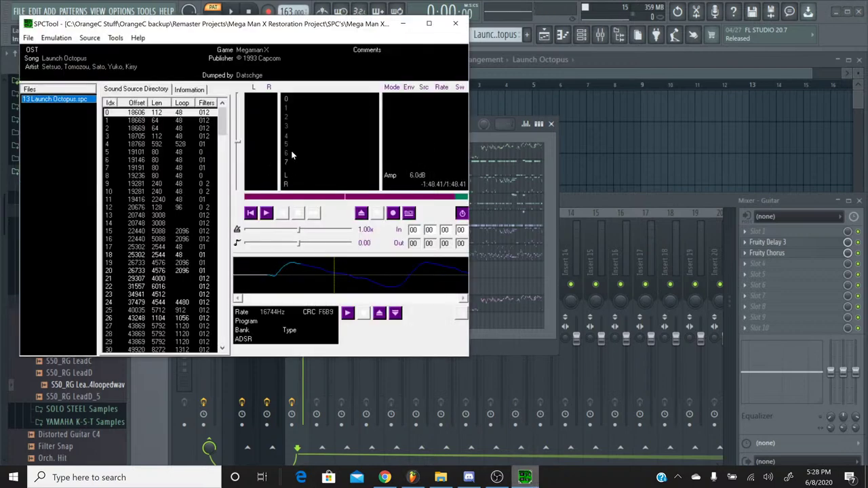
pyautogui.click(267, 213)
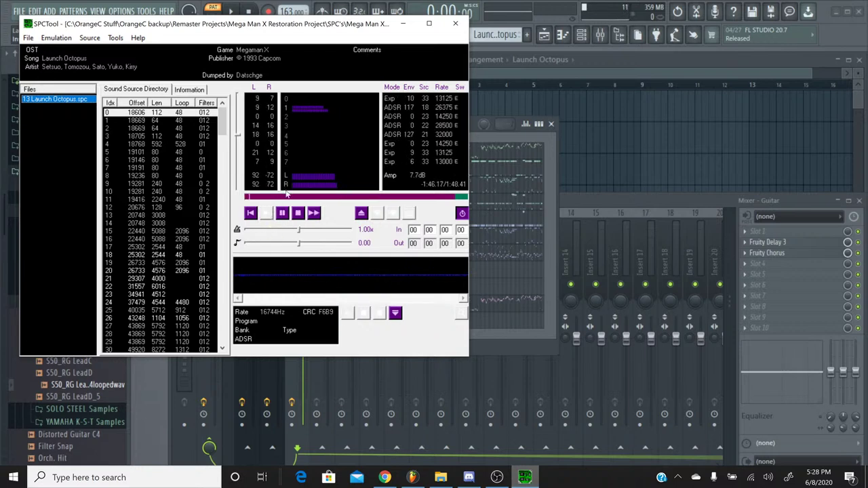
pyautogui.click(535, 182)
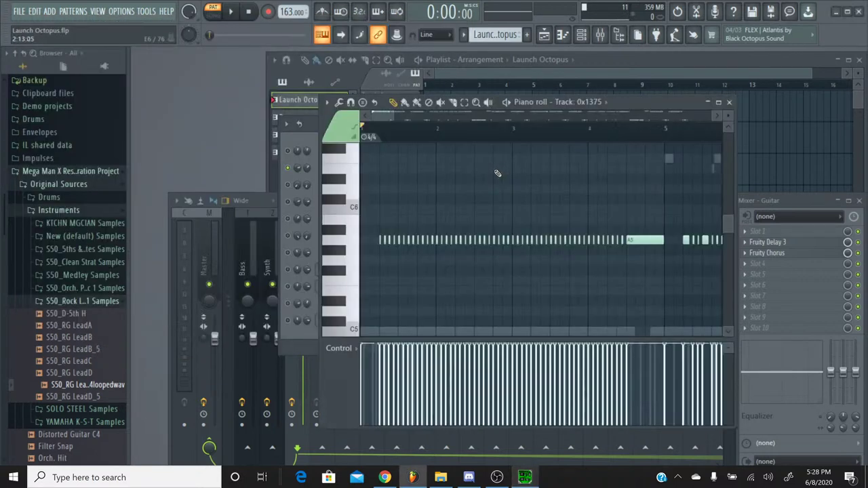
pyautogui.scroll(-3, 465, 199)
pyautogui.keyDown('ctrl'); pyautogui.scroll(-4, 455, 145); pyautogui.keyUp('ctrl')
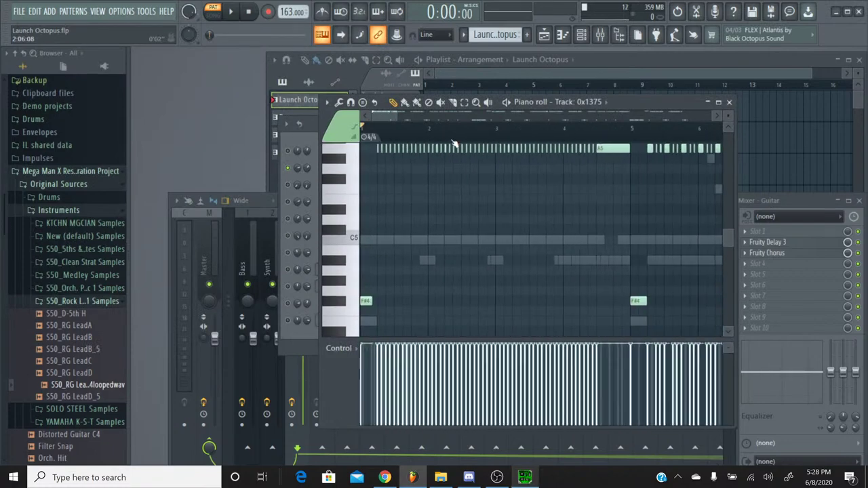
pyautogui.scroll(1, 388, 135)
pyautogui.moveTo(388, 116); pyautogui.dragTo(643, 145)
pyautogui.scroll(-3, 644, 145)
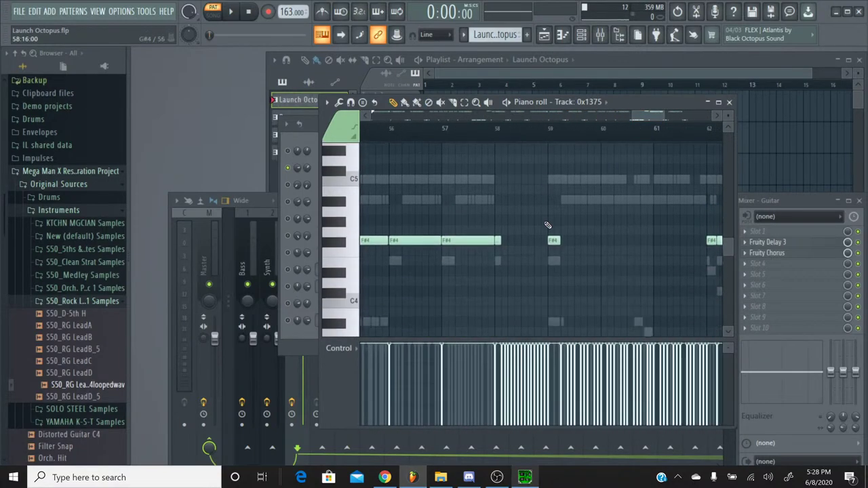
pyautogui.click(526, 478)
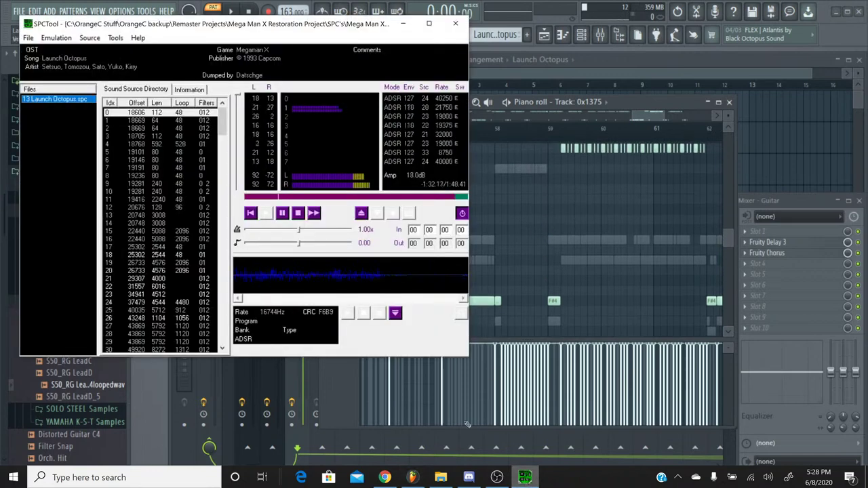
pyautogui.click(297, 215)
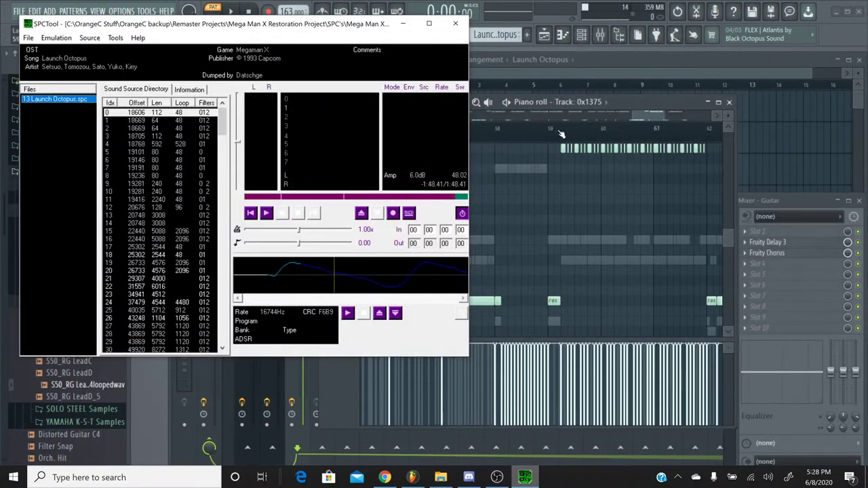
# Audition the F4 and F#4 keys for Track: 0x1375 and play its notes from around bar 58
pyautogui.moveTo(641, 122); pyautogui.dragTo(641, 148)
pyautogui.scroll(6, 641, 148)
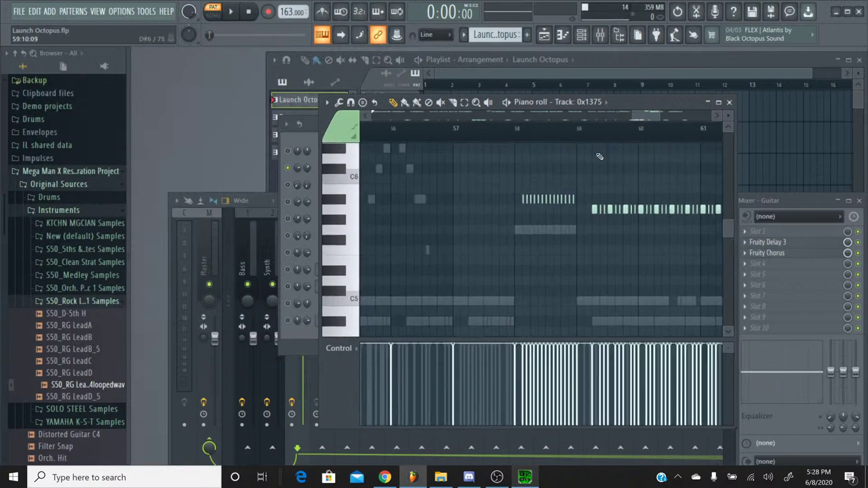
pyautogui.scroll(-5, 344, 217)
pyautogui.click(344, 224)
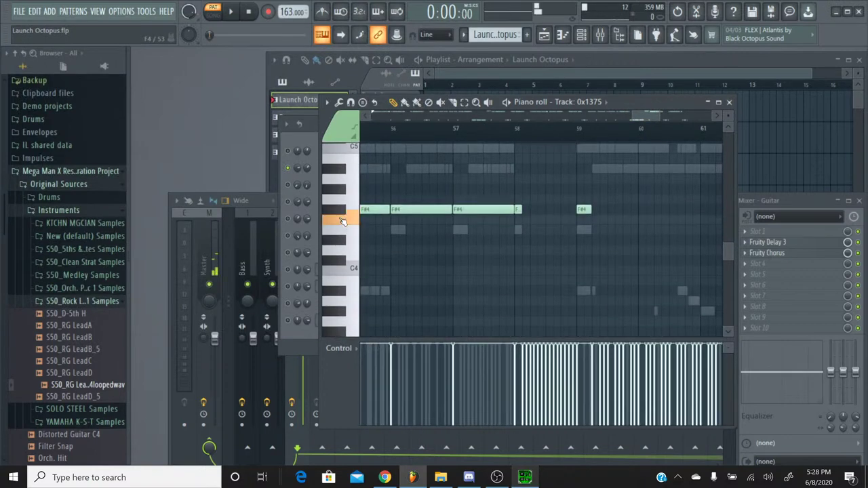
pyautogui.click(344, 223)
pyautogui.click(343, 212)
pyautogui.click(343, 213)
pyautogui.scroll(6, 342, 219)
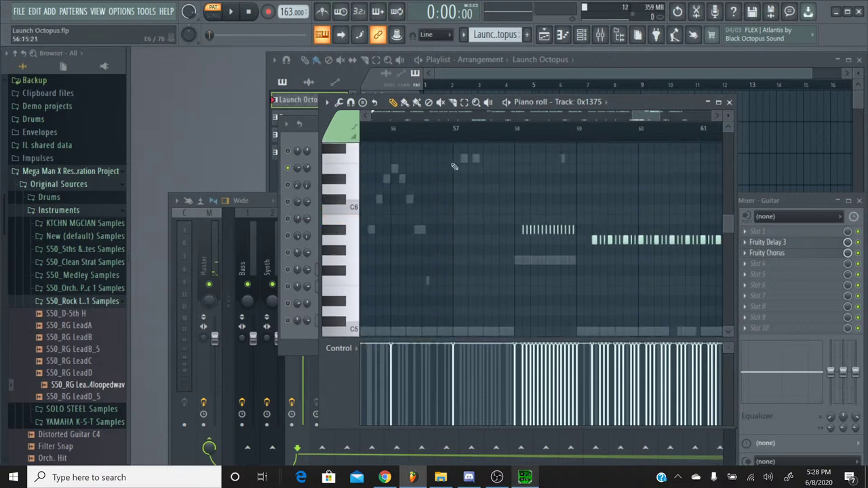
pyautogui.click(234, 12)
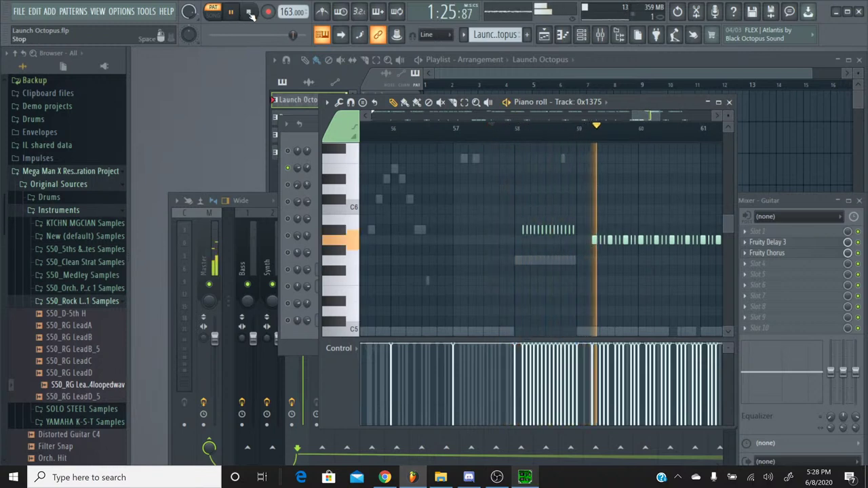
pyautogui.click(249, 13)
# Select the row of A5 notes across the whole song in Track: 0x1375 and close its piano roll
pyautogui.moveTo(651, 115); pyautogui.dragTo(384, 117)
pyautogui.hscroll(2, 481, 148)
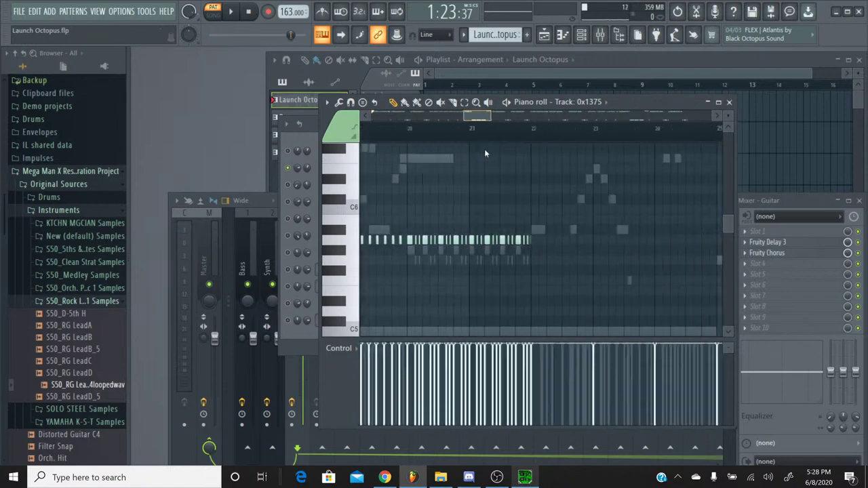
pyautogui.hscroll(-2, 391, 162)
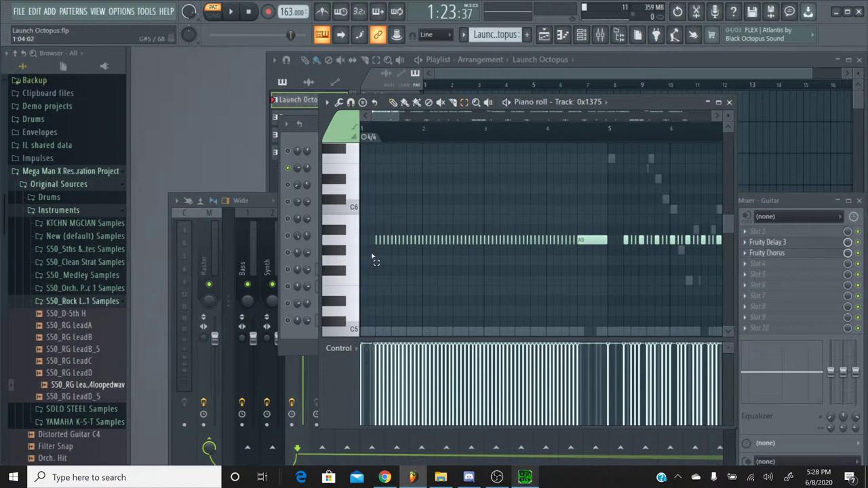
pyautogui.moveTo(373, 258); pyautogui.dragTo(458, 218)
pyautogui.moveTo(696, 119); pyautogui.dragTo(383, 119)
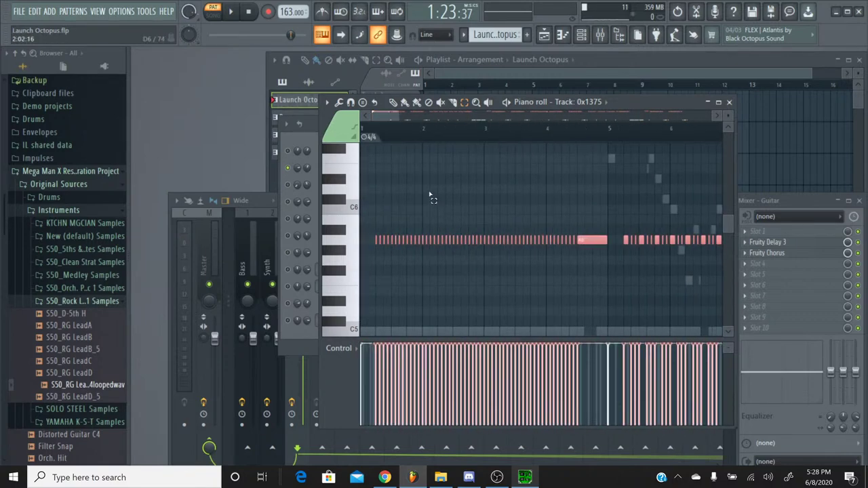
pyautogui.click(729, 102)
# Create a new pattern named Percussion
pyautogui.click(527, 35)
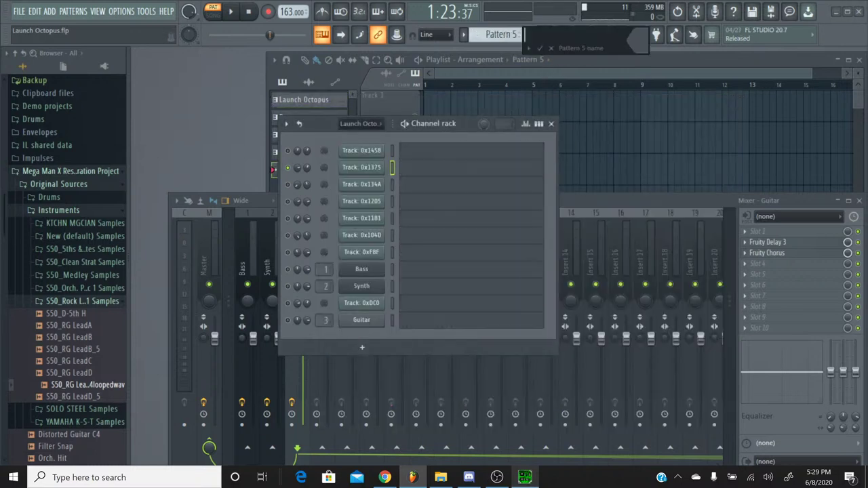
pyautogui.write('Percussion')
pyautogui.press('Return')
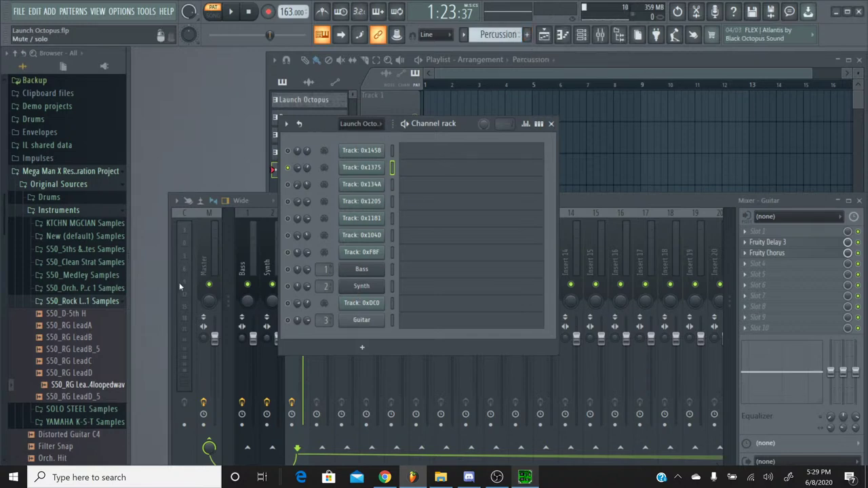
# Add the M1 plugin from the installed VST generators to the channel rack, below Track: 0x1375
pyautogui.scroll(3, 102, 244)
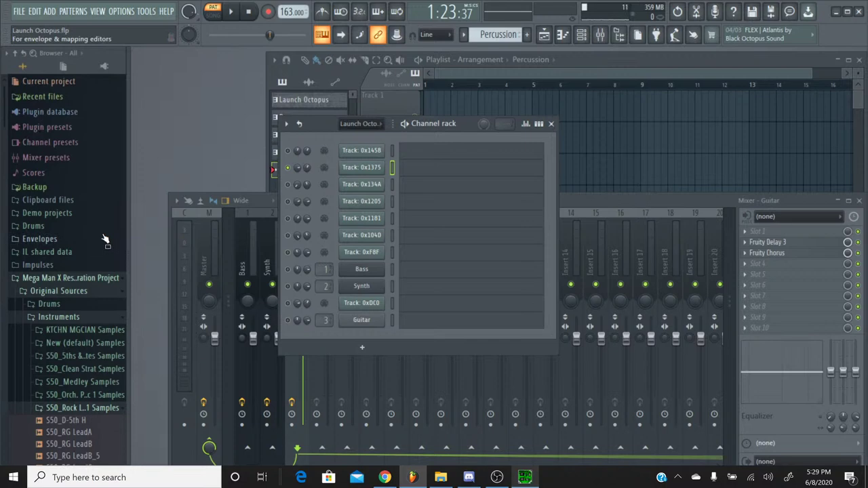
pyautogui.click(61, 113)
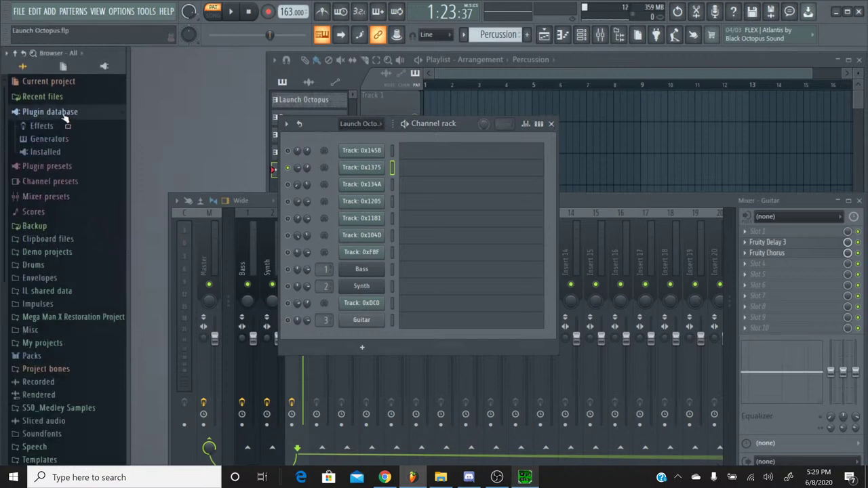
pyautogui.click(44, 152)
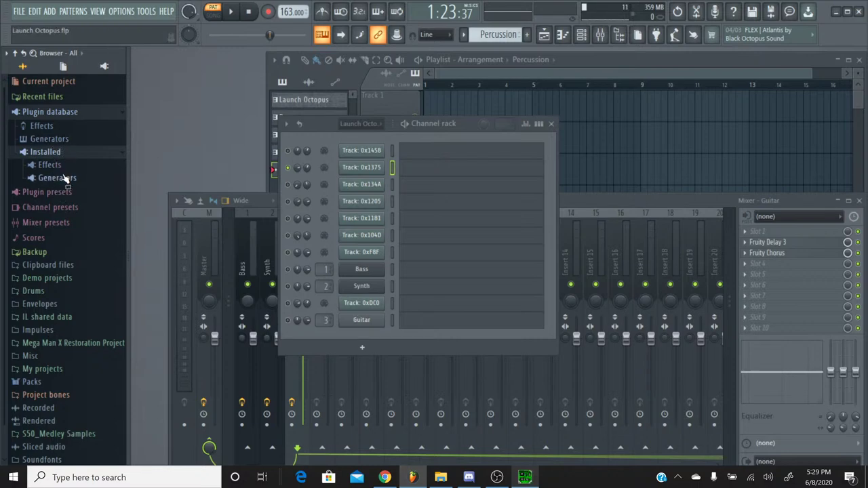
pyautogui.click(61, 178)
pyautogui.click(52, 229)
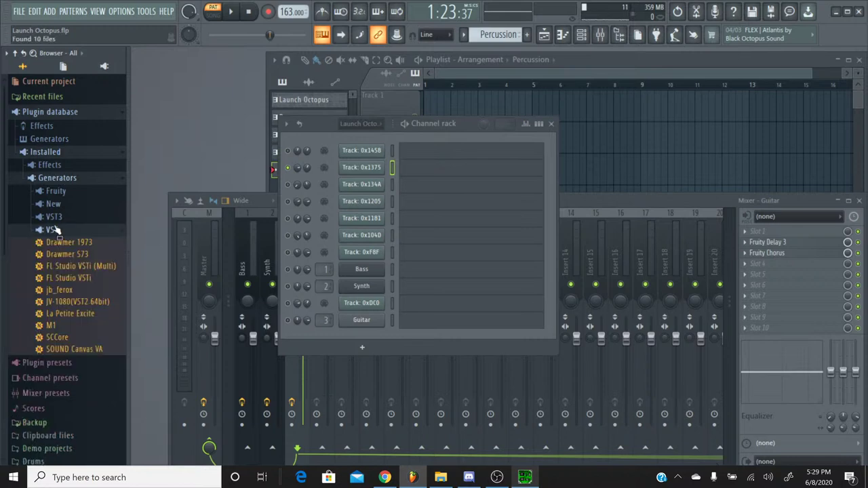
pyautogui.moveTo(51, 326); pyautogui.dragTo(371, 184)
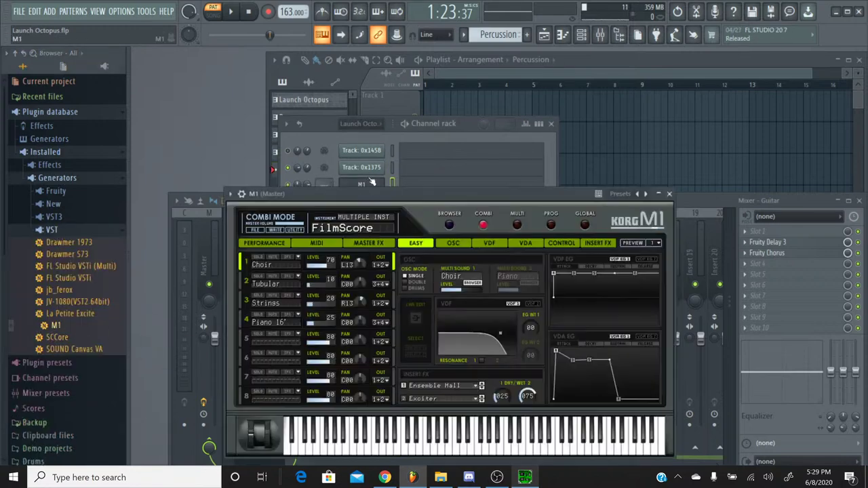
# Switch M1 to Prog mode and load the Cym Catalog program from the Drums/Hit category
pyautogui.click(552, 226)
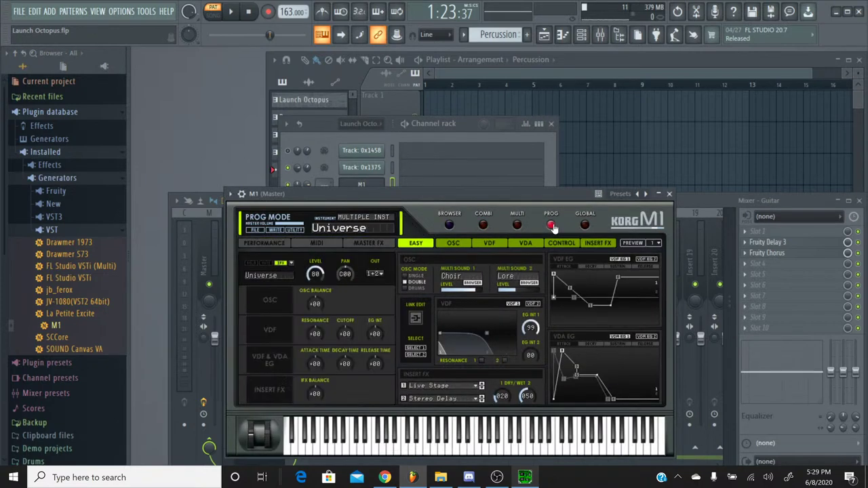
pyautogui.click(449, 227)
pyautogui.click(497, 317)
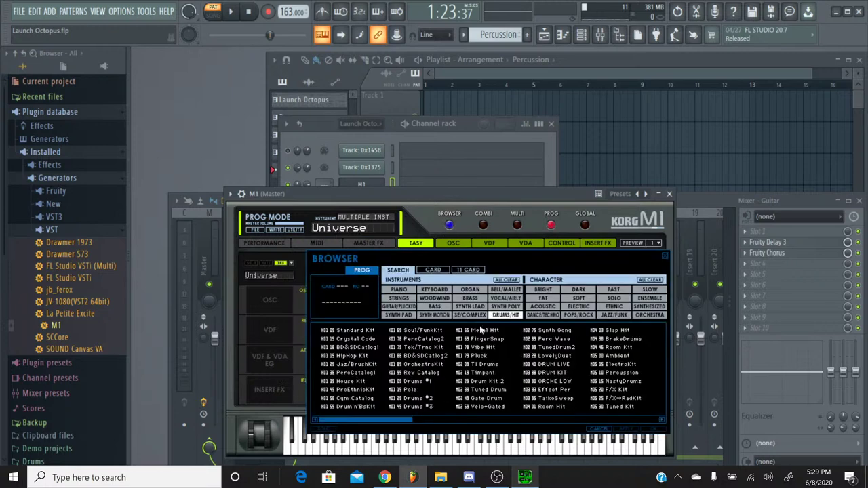
pyautogui.click(356, 399)
# Set the second insert effect of the Cym Catalog program to No Effect and close the M1 window
pyautogui.click(440, 397)
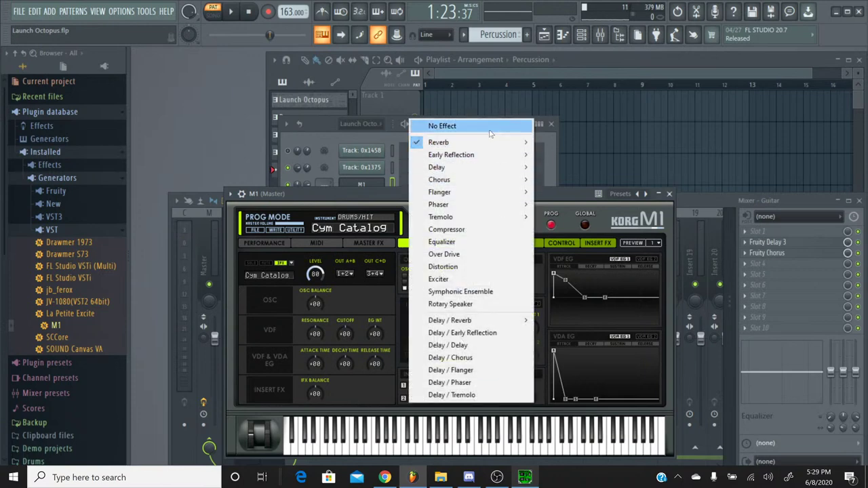
pyautogui.click(438, 279)
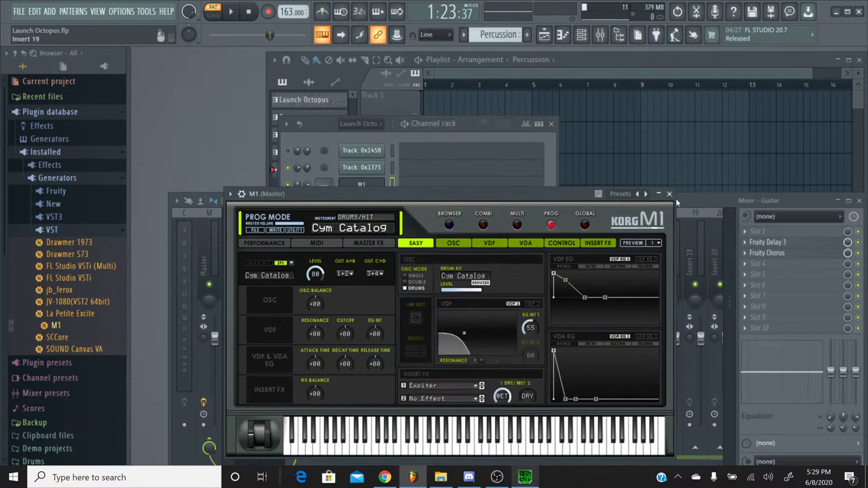
pyautogui.click(670, 194)
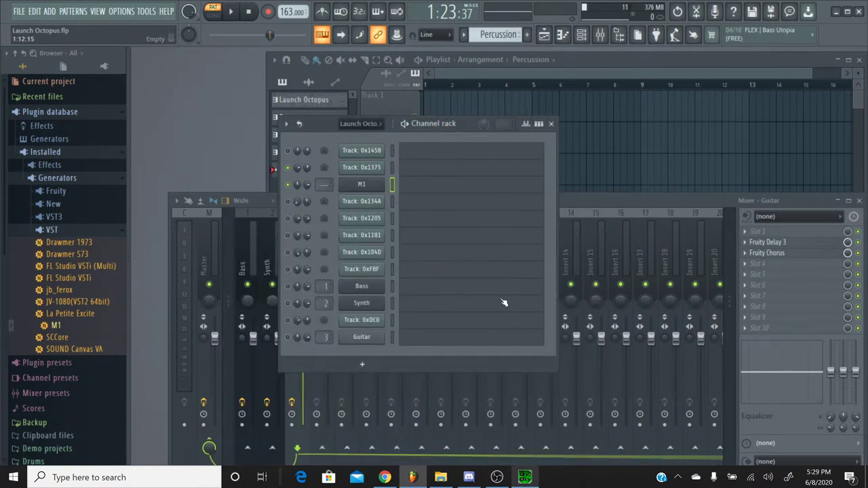
# Rename the M1 channel as Hat
pyautogui.rightClick(367, 188)
pyautogui.click(399, 211)
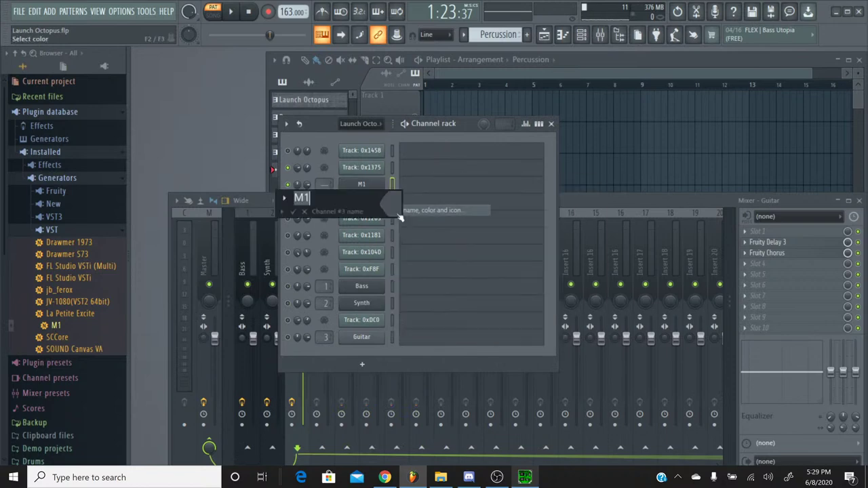
pyautogui.write('Hat')
pyautogui.press('Return')
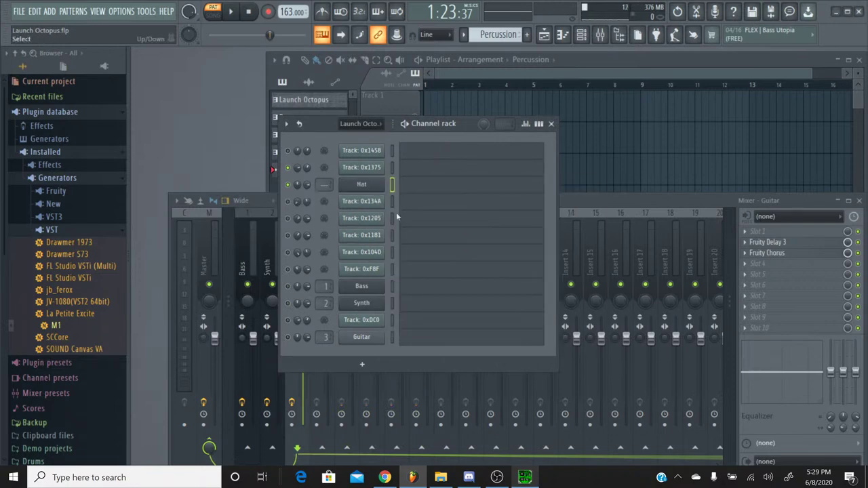
# Paste the copied row of A5 notes into the Hat channel's piano roll and deselect them
pyautogui.click(427, 193)
pyautogui.hotkey('ctrl', 'v')
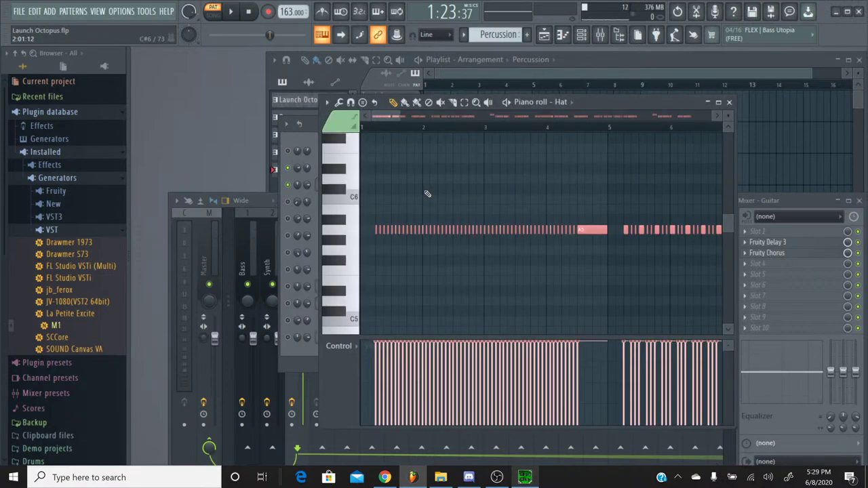
pyautogui.click(427, 194)
# Audition the Hat channel's keys from A5 down to the notes below C5 to find a hi-hat sound
pyautogui.click(339, 231)
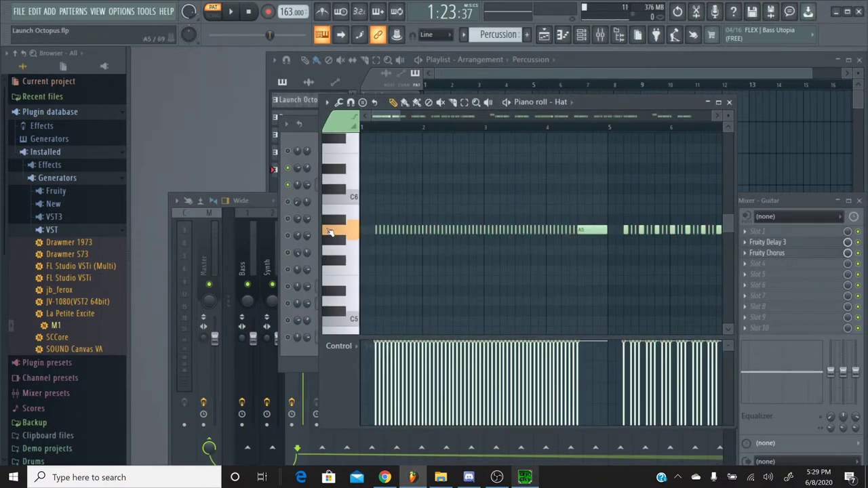
pyautogui.scroll(-2, 345, 231)
pyautogui.moveTo(344, 232); pyautogui.dragTo(340, 280)
pyautogui.click(344, 274)
pyautogui.click(344, 285)
pyautogui.click(344, 285)
pyautogui.click(340, 309)
pyautogui.click(340, 309)
pyautogui.click(340, 280)
# Select all the Hat notes and transpose them down ten semitones to B4
pyautogui.hotkey('ctrl', 'a')
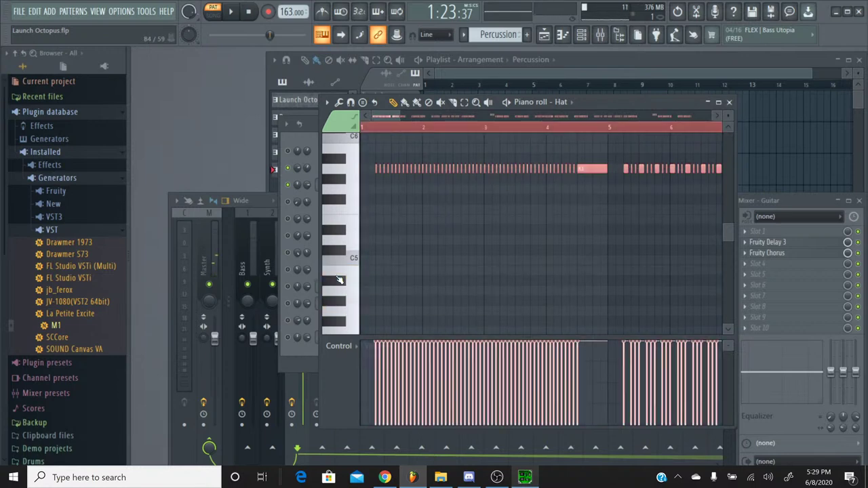
pyautogui.hotkey('shift', 'Down')
pyautogui.hotkey('shift', 'Down')
pyautogui.hotkey('shift', 'Down')
pyautogui.hotkey('shift', 'Down')
pyautogui.hotkey('shift', 'Down')
pyautogui.hotkey('shift', 'Down')
pyautogui.hotkey('shift', 'Down')
pyautogui.hotkey('shift', 'Down')
pyautogui.hotkey('shift', 'Down')
pyautogui.hotkey('shift', 'Down')
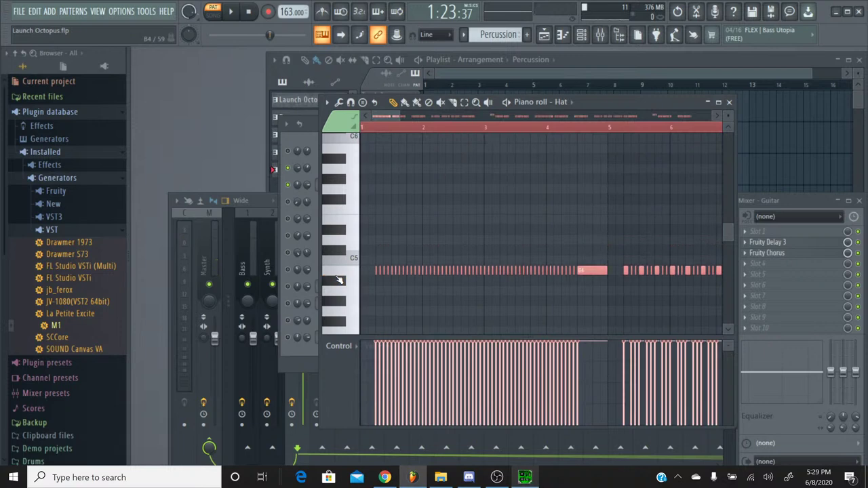
# Play the Percussion pattern from the beginning to check the hat, and open the pattern options
pyautogui.click(231, 12)
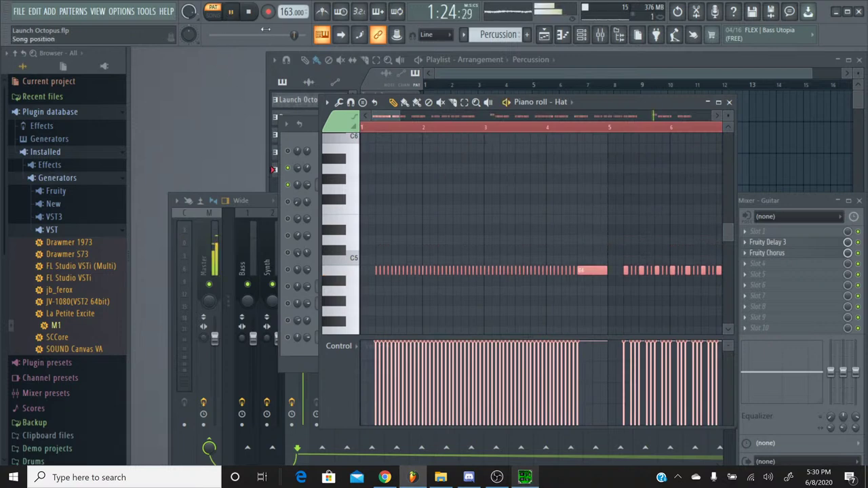
pyautogui.moveTo(293, 39); pyautogui.dragTo(211, 42)
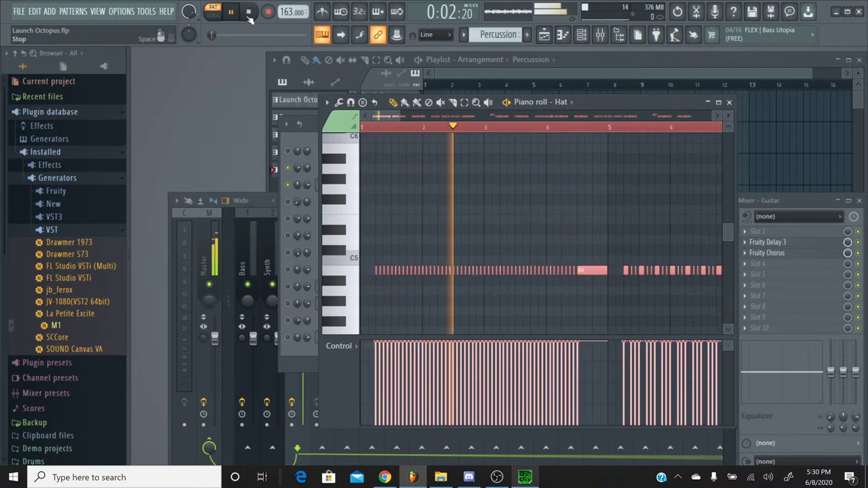
pyautogui.click(465, 37)
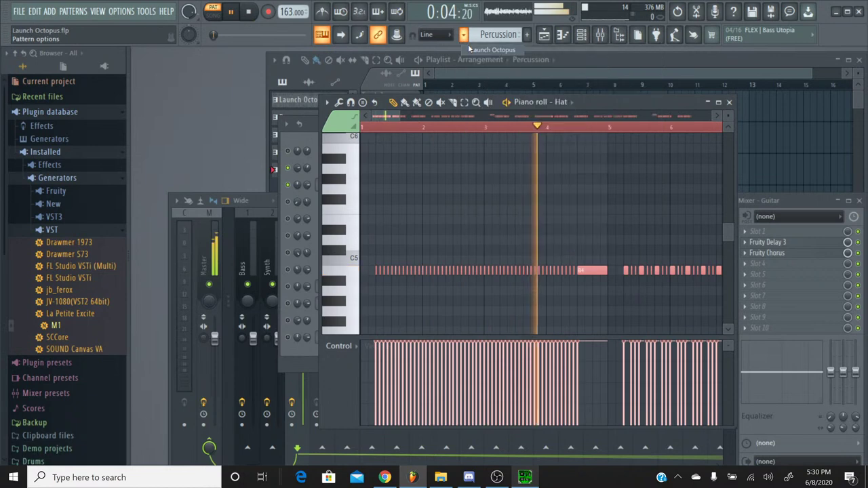
# Play back the Launch Octopus and Percussion patterns to compare the hat part, and close the Hat piano roll
pyautogui.click(475, 50)
pyautogui.click(465, 36)
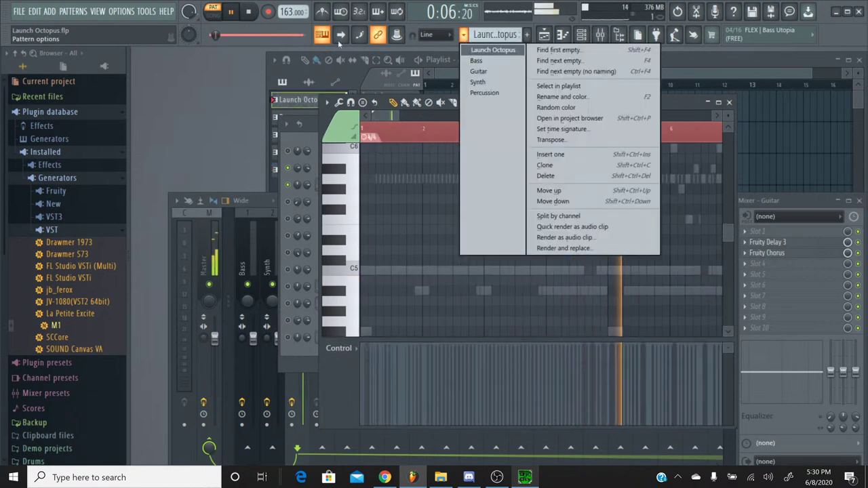
pyautogui.click(250, 15)
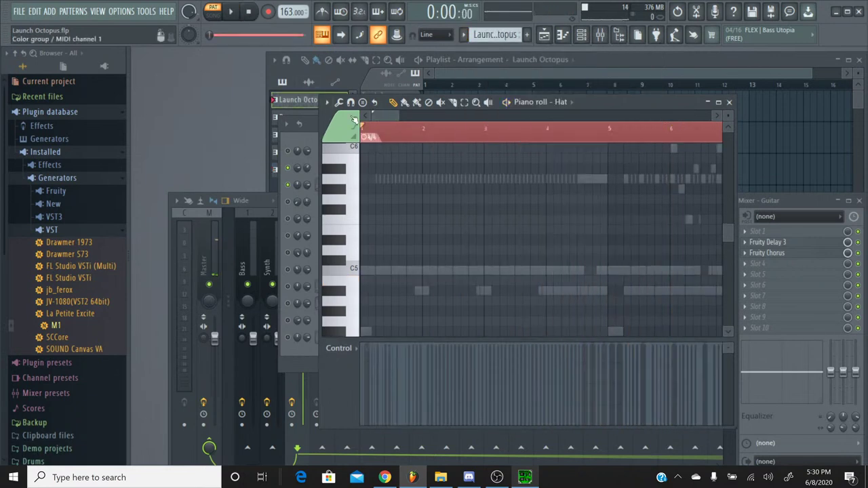
pyautogui.click(464, 35)
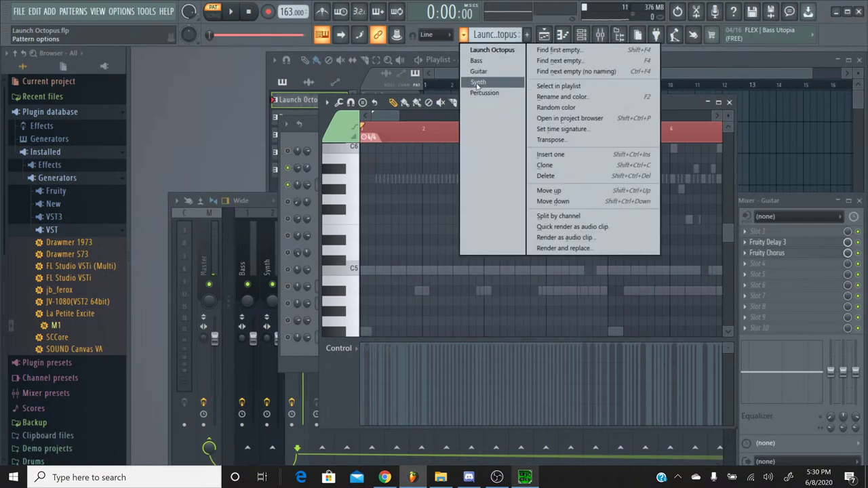
pyautogui.click(479, 93)
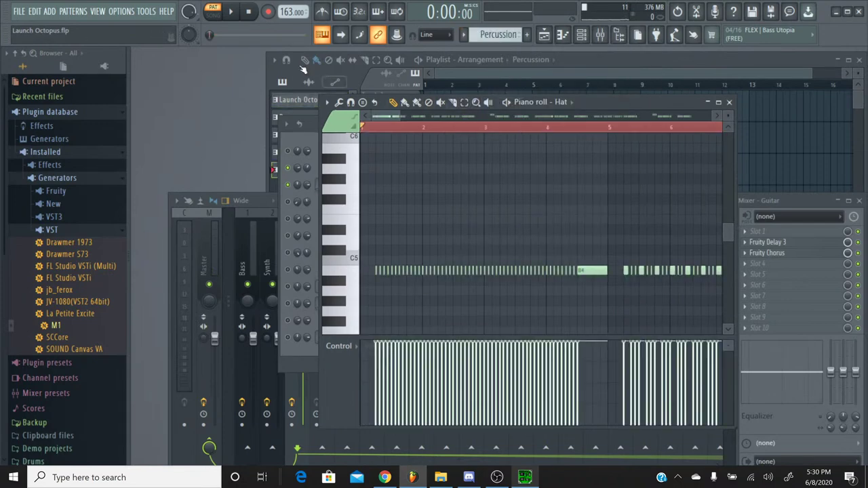
pyautogui.click(238, 14)
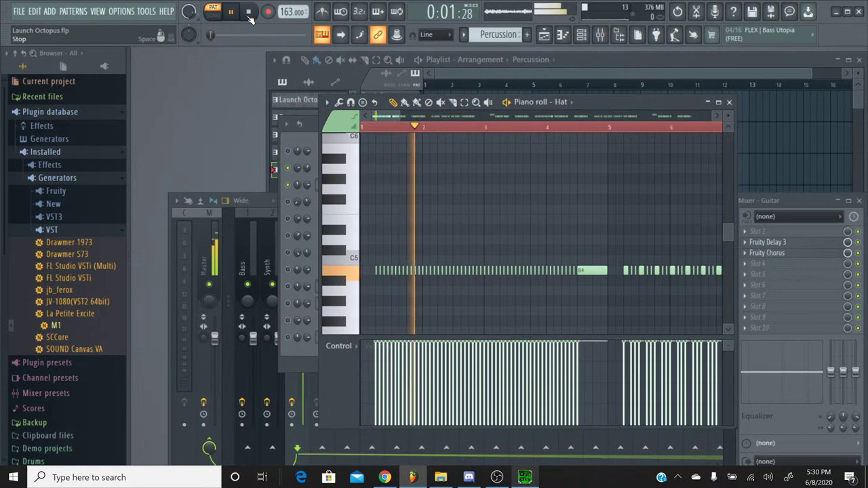
pyautogui.press('space')
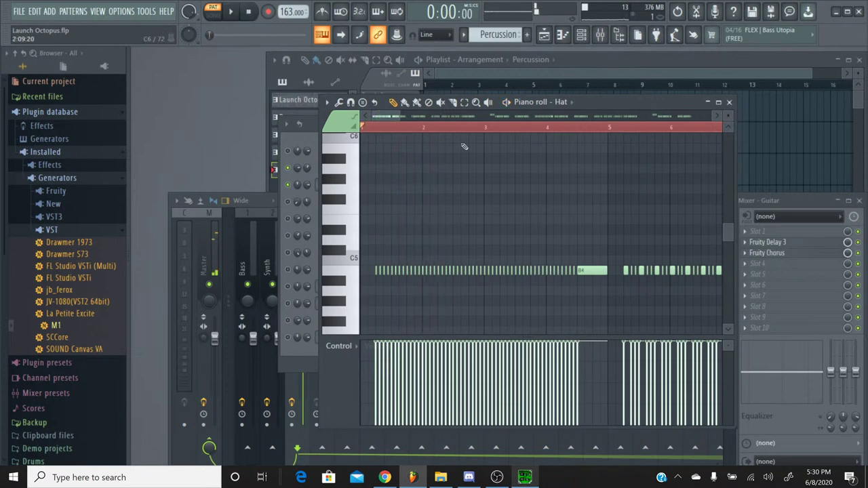
pyautogui.click(729, 102)
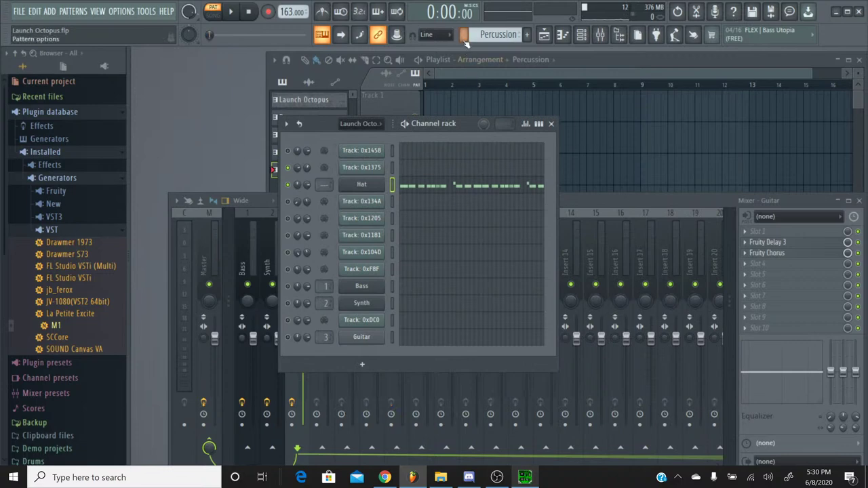
# In the Hat piano roll, move the group of C5 notes in bar 25 down one semitone to B4
pyautogui.click(450, 186)
pyautogui.moveTo(407, 120); pyautogui.dragTo(492, 129)
pyautogui.click(464, 101)
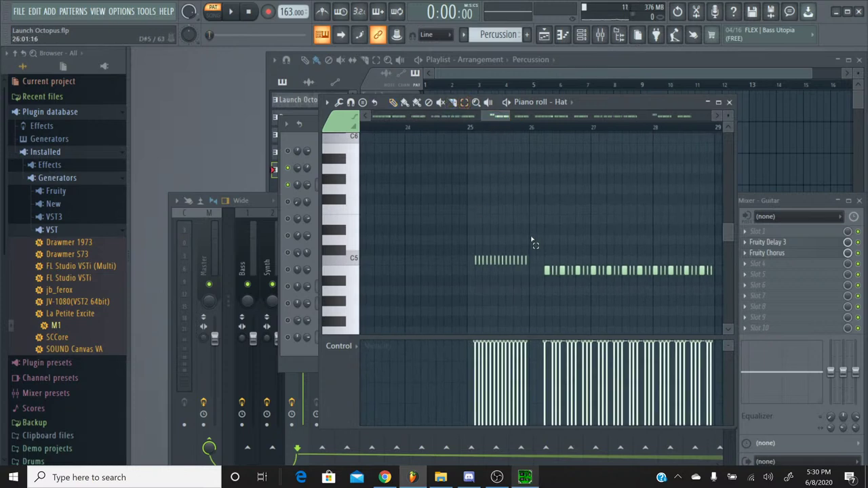
pyautogui.moveTo(544, 247); pyautogui.dragTo(466, 259)
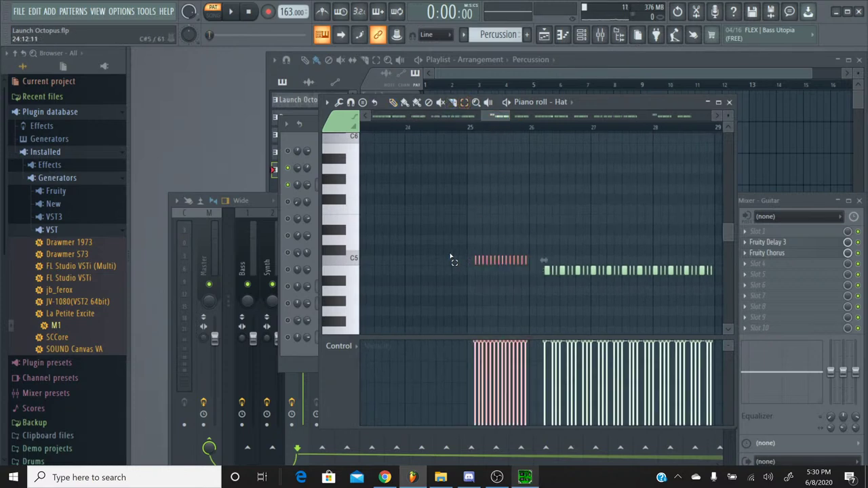
pyautogui.press('Down')
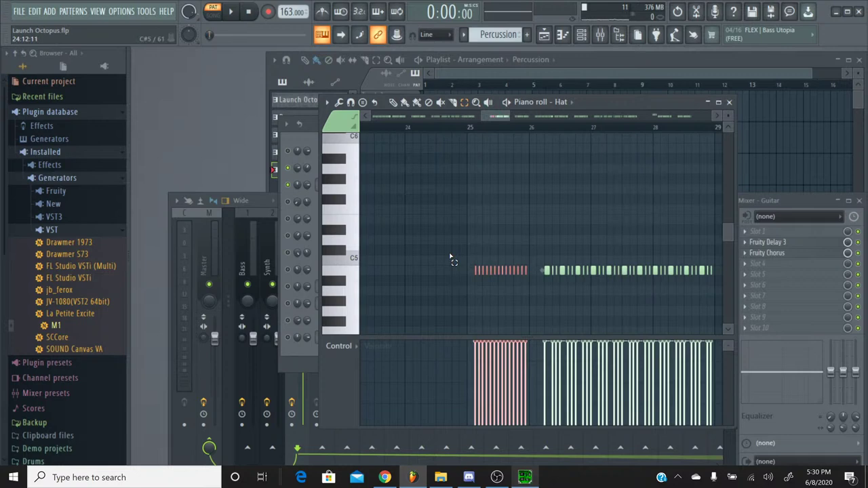
# Move the C5 hat notes in bar 58 down one semitone to B4 and close the piano roll
pyautogui.moveTo(499, 117); pyautogui.dragTo(664, 121)
pyautogui.moveTo(470, 260); pyautogui.dragTo(385, 257)
pyautogui.press('Down')
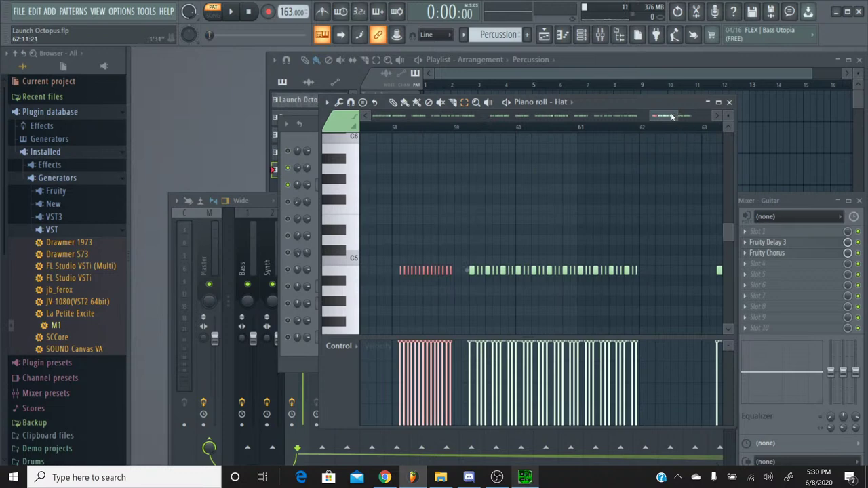
pyautogui.hscroll(-15, 672, 117)
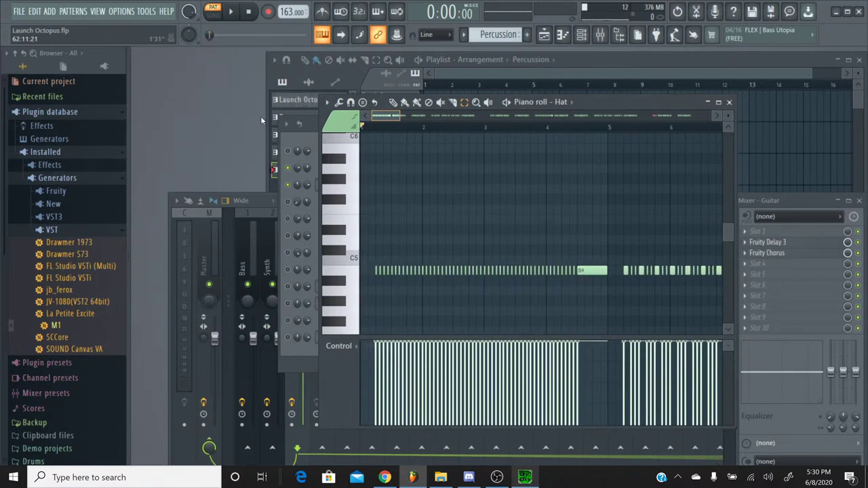
pyautogui.click(730, 102)
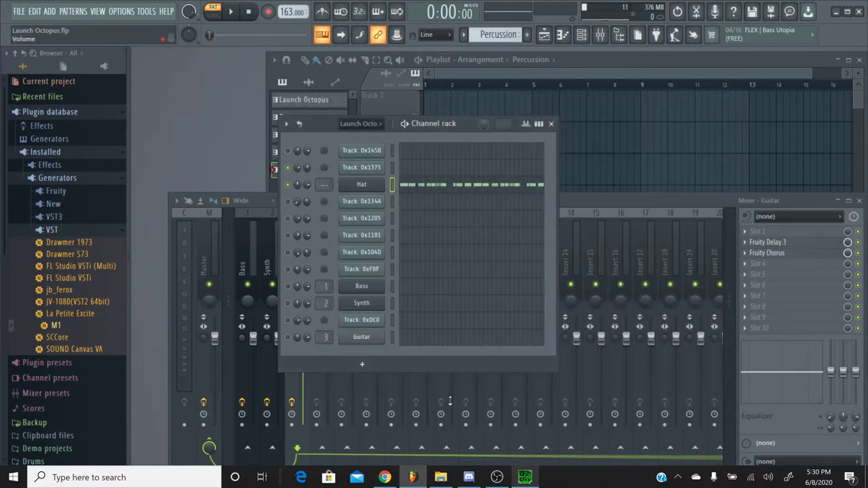
# Switch to Chrome to check the live stream's chat, and return to FL Studio
pyautogui.click(385, 478)
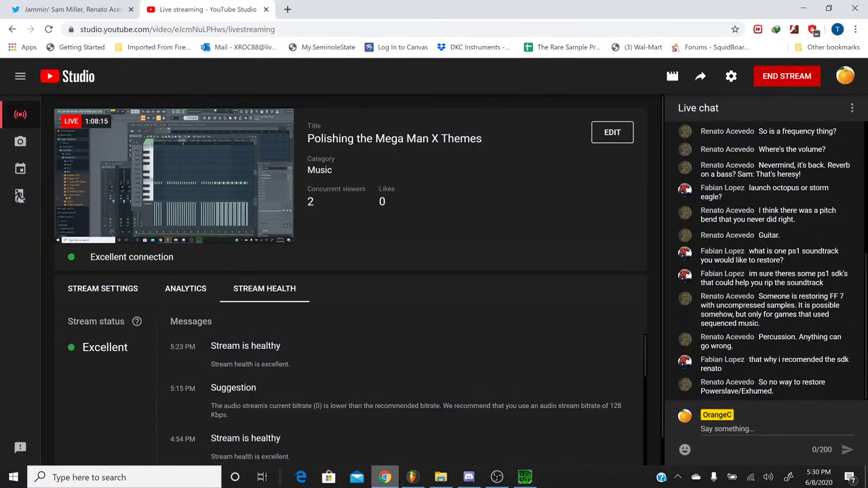
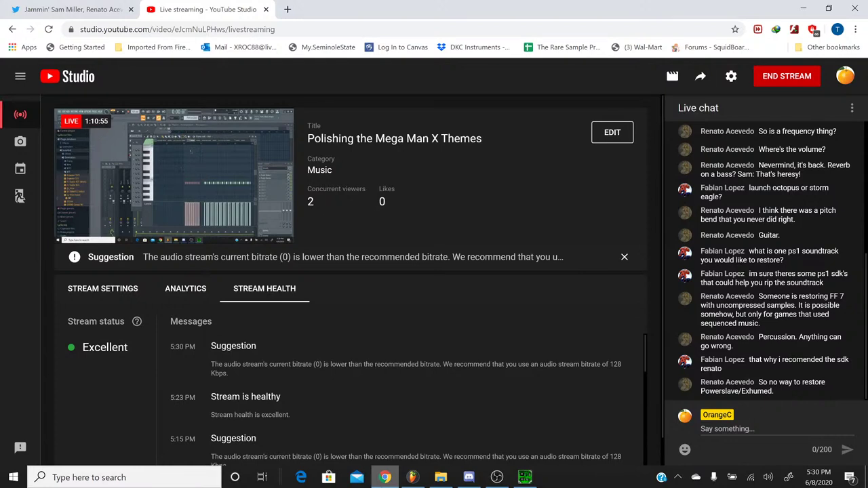
pyautogui.hotkey('alt', 'Tab')
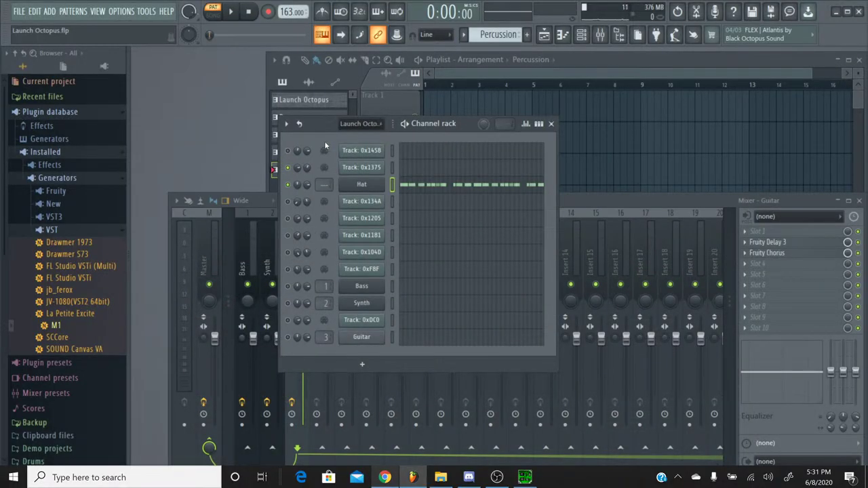
# Copy all channel volume events of Track: 0x1375 in the Launch Octopus pattern
pyautogui.click(465, 35)
pyautogui.click(471, 51)
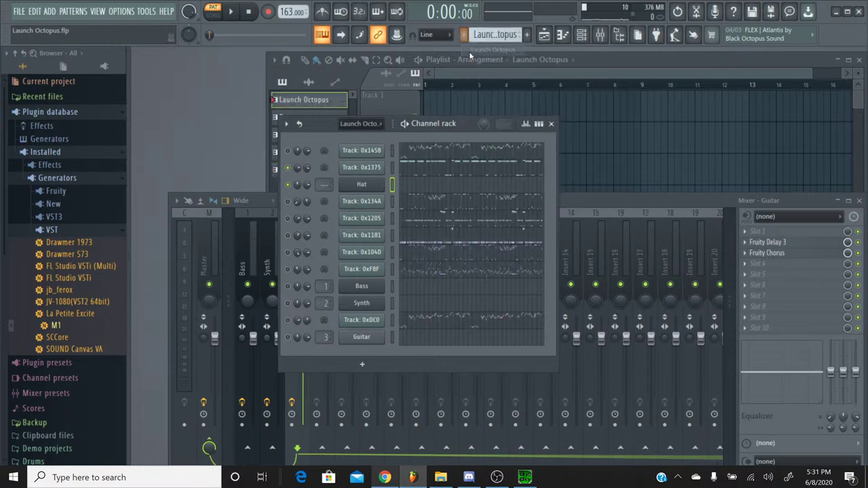
pyautogui.rightClick(308, 173)
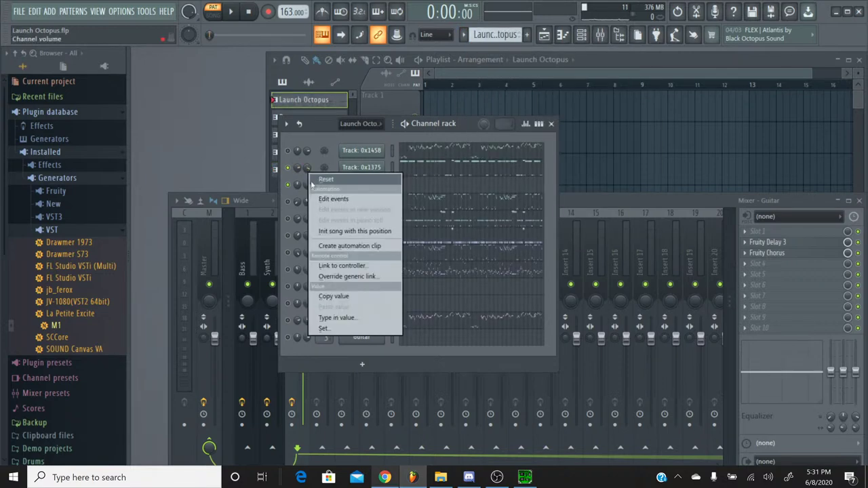
pyautogui.click(317, 199)
pyautogui.hotkey('ctrl', 'a')
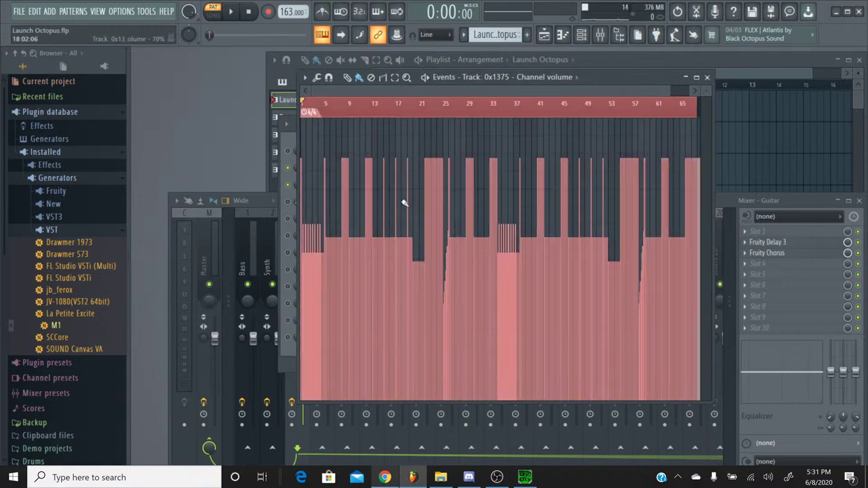
pyautogui.click(707, 76)
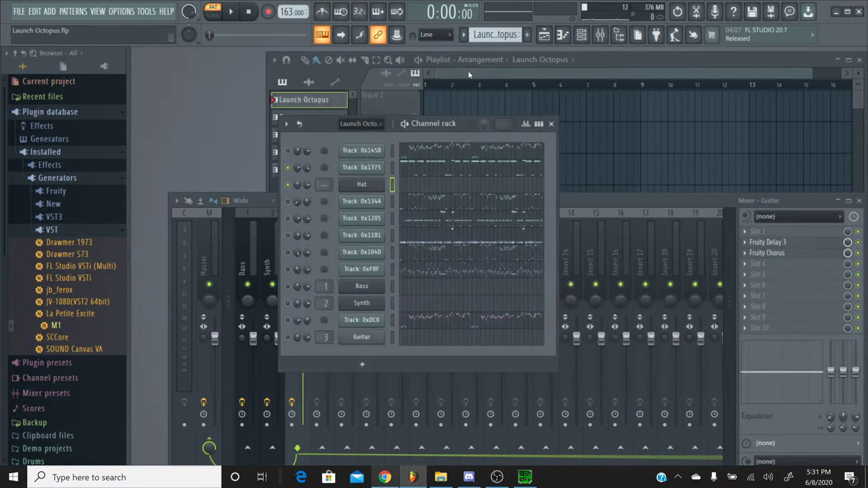
# Paste the copied volume events into the Hat channel's volume automation in the Percussion pattern
pyautogui.click(464, 35)
pyautogui.click(484, 92)
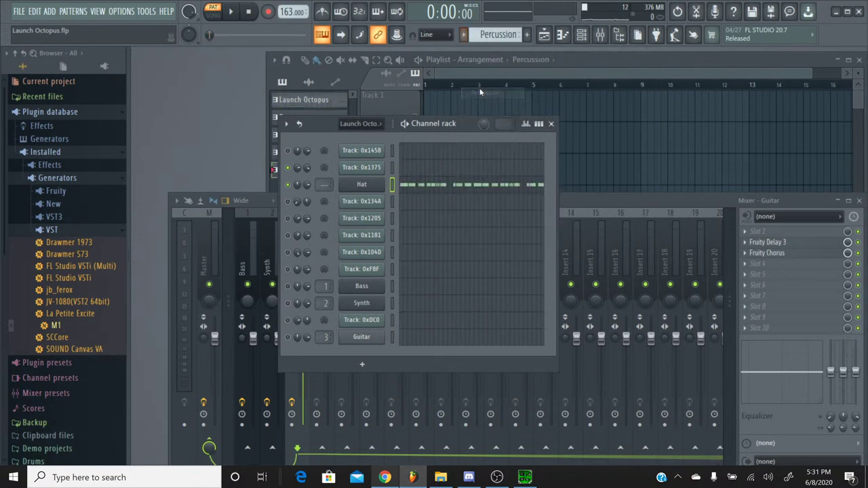
pyautogui.rightClick(309, 186)
pyautogui.click(328, 211)
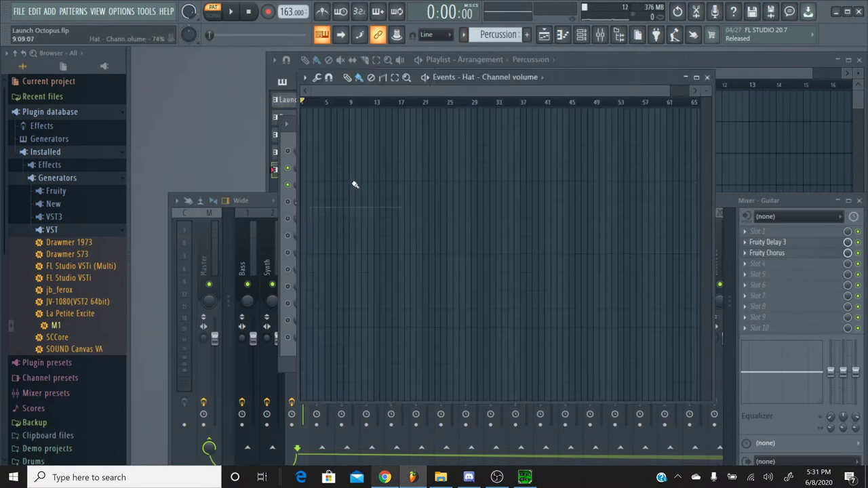
pyautogui.hotkey('ctrl', 'v')
pyautogui.click(708, 77)
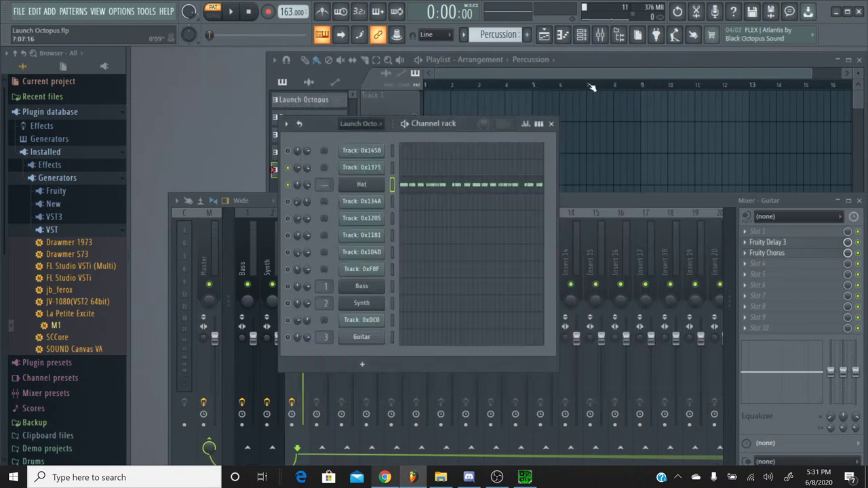
# Play the Percussion pattern, switching to Launch Octopus and back during playback, to check the hat's volume against the original track
pyautogui.click(231, 12)
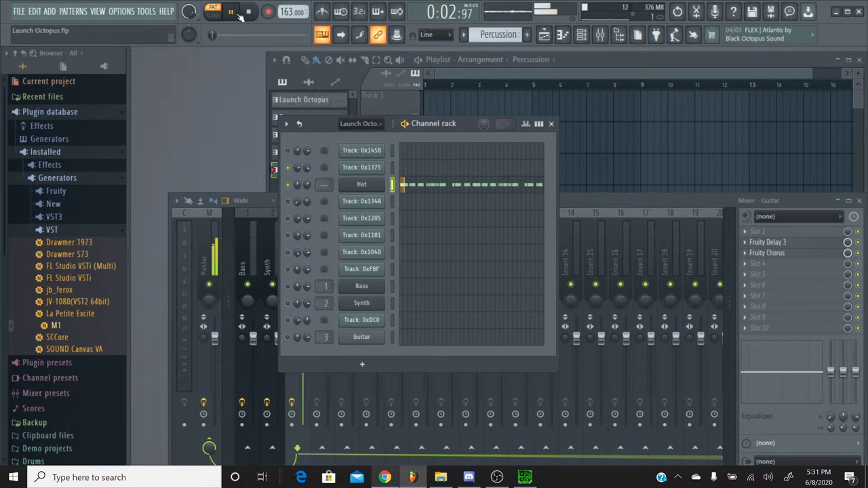
pyautogui.click(250, 14)
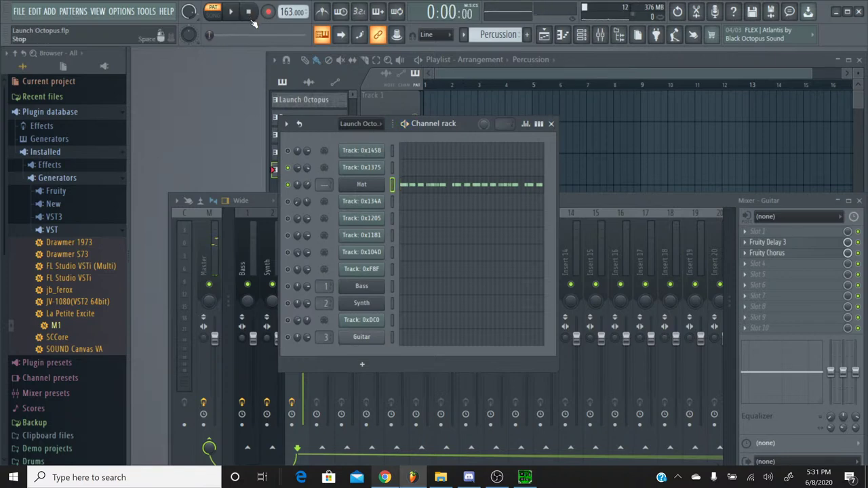
pyautogui.click(234, 12)
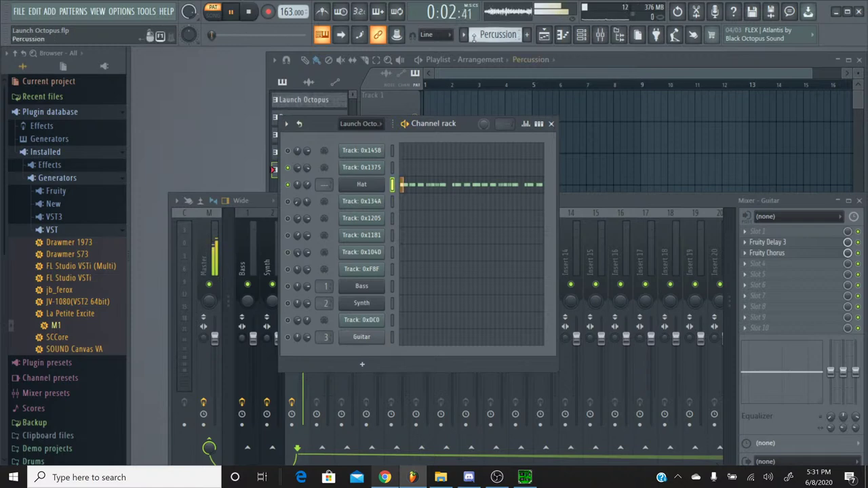
pyautogui.click(465, 34)
pyautogui.click(478, 50)
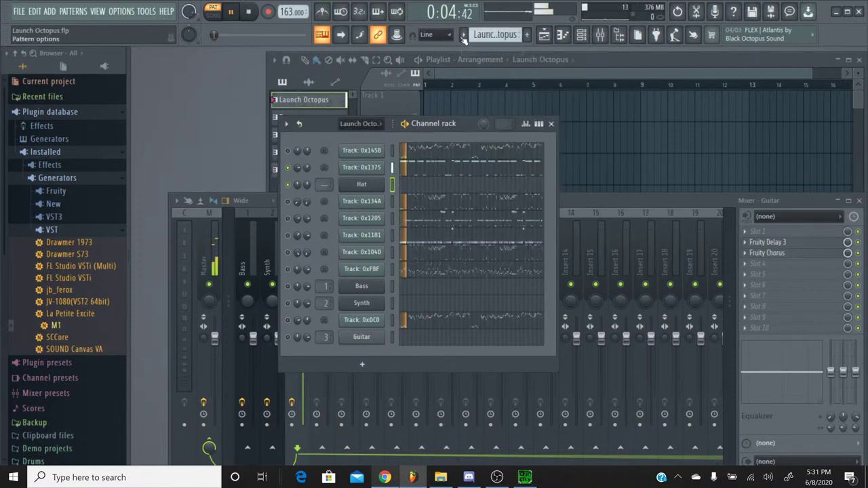
pyautogui.click(464, 35)
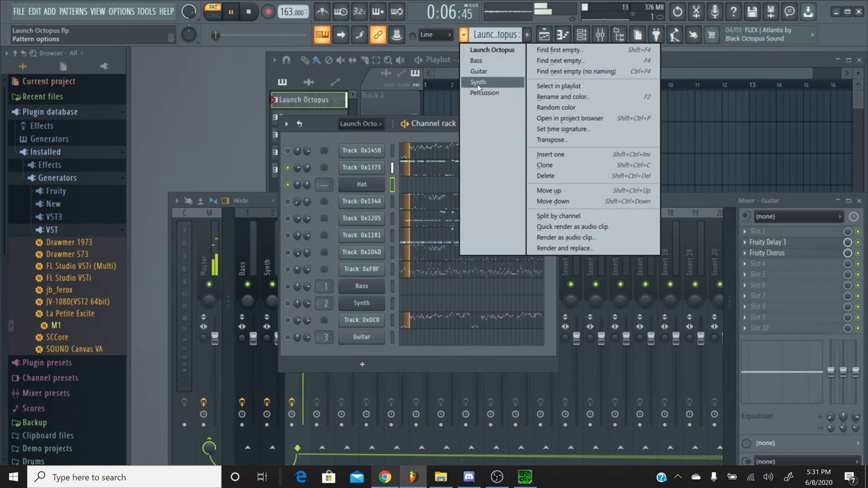
pyautogui.click(482, 94)
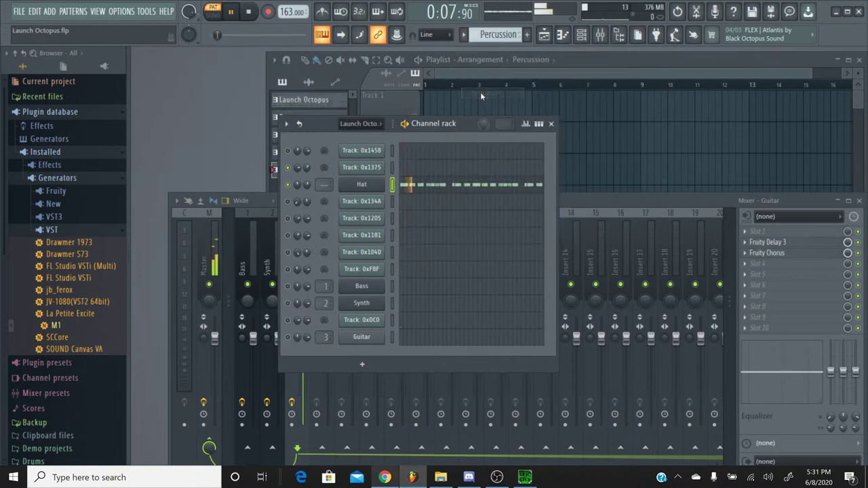
pyautogui.click(248, 11)
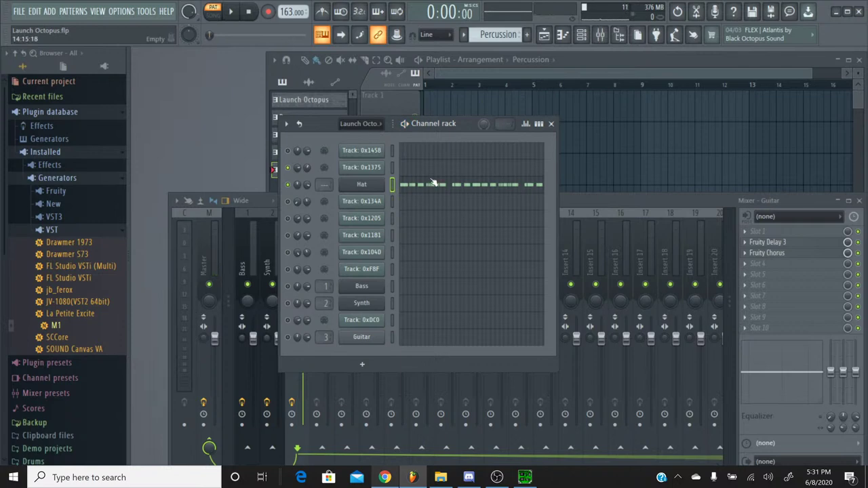
# Listen to the Hat notes around bar 42 of the Percussion pattern in the piano roll, and close it
pyautogui.click(435, 185)
pyautogui.scroll(5, 471, 129)
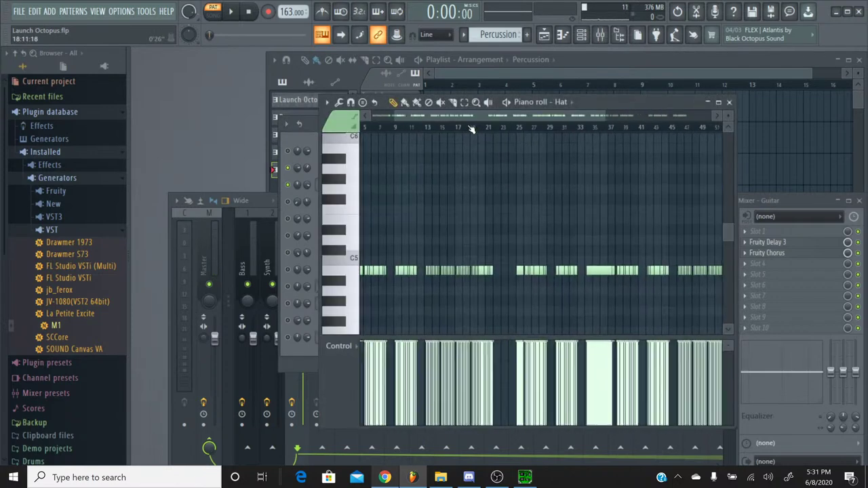
pyautogui.moveTo(468, 117); pyautogui.dragTo(587, 116)
pyautogui.click(231, 11)
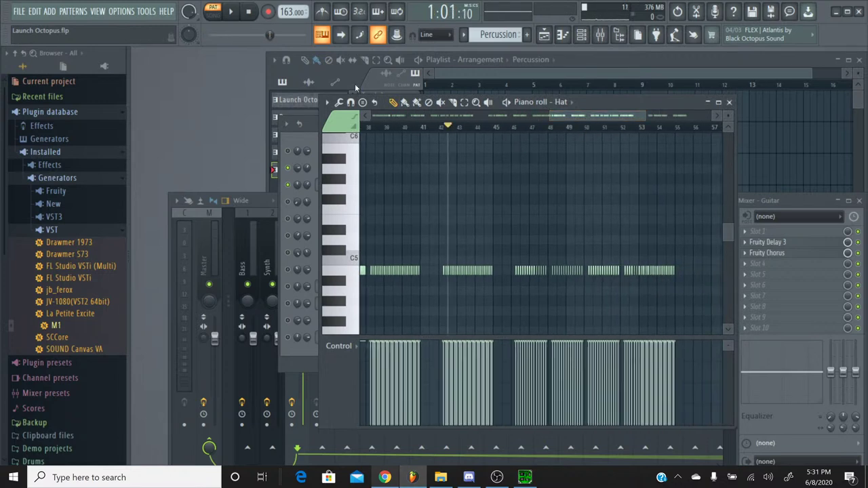
pyautogui.click(249, 16)
pyautogui.click(730, 103)
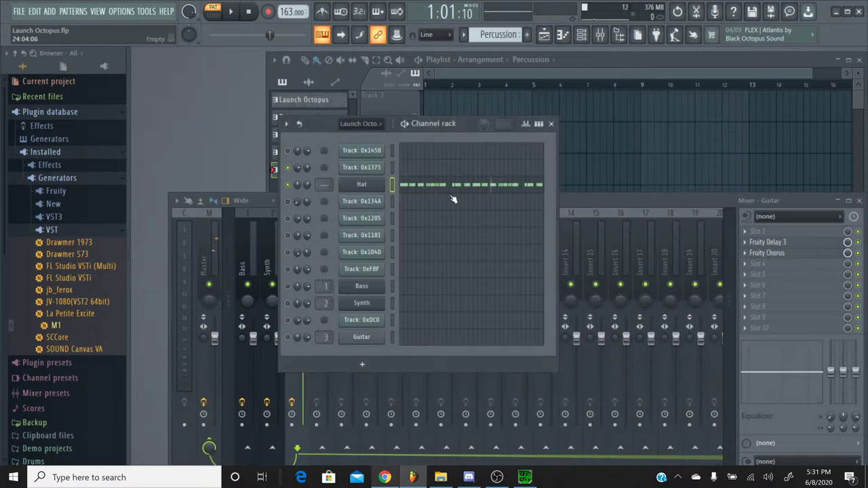
# Route the Hat channel to mixer insert 4
pyautogui.click(574, 195)
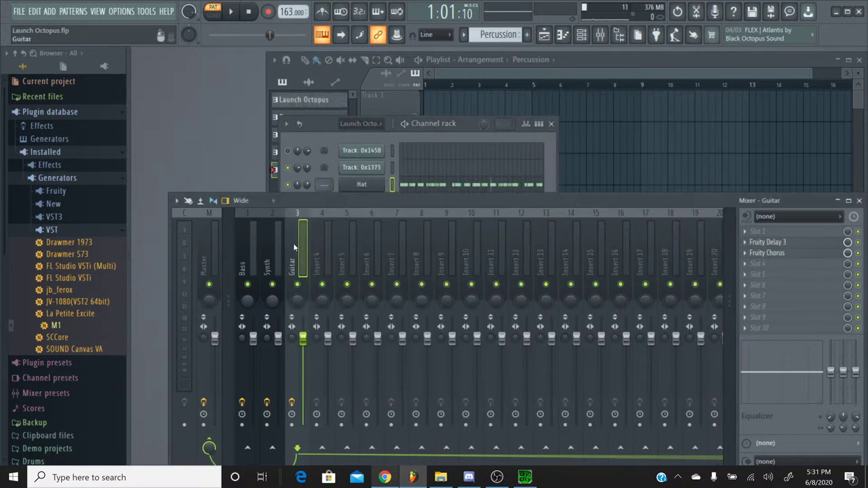
pyautogui.click(323, 216)
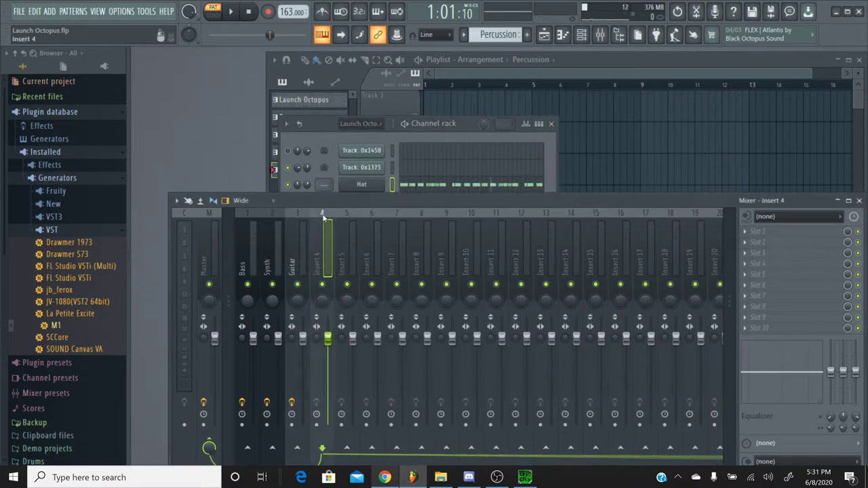
pyautogui.hotkey('ctrl', 'l')
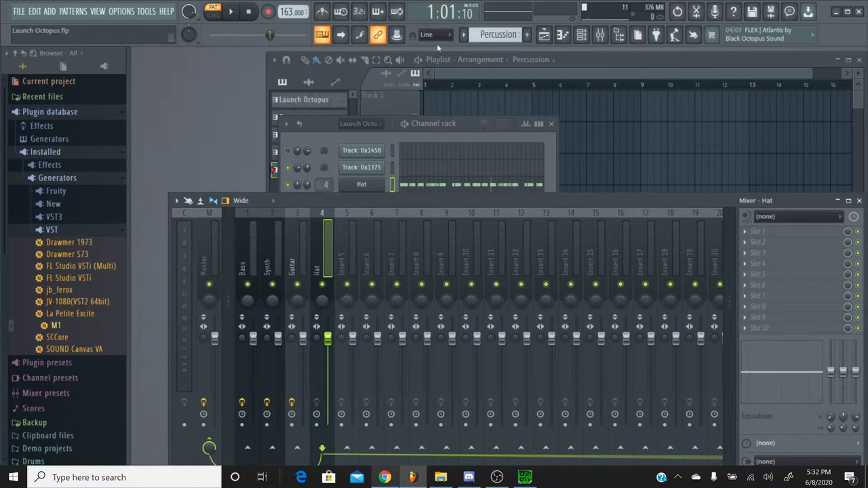
# Copy all F#4 notes of Track: 0x1375 in the Launch Octopus pattern, and close its piano roll
pyautogui.click(466, 39)
pyautogui.click(468, 53)
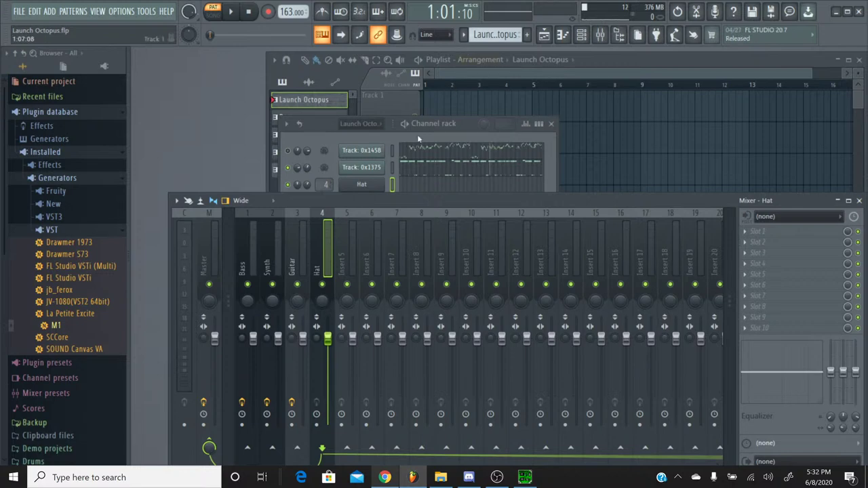
pyautogui.click(318, 127)
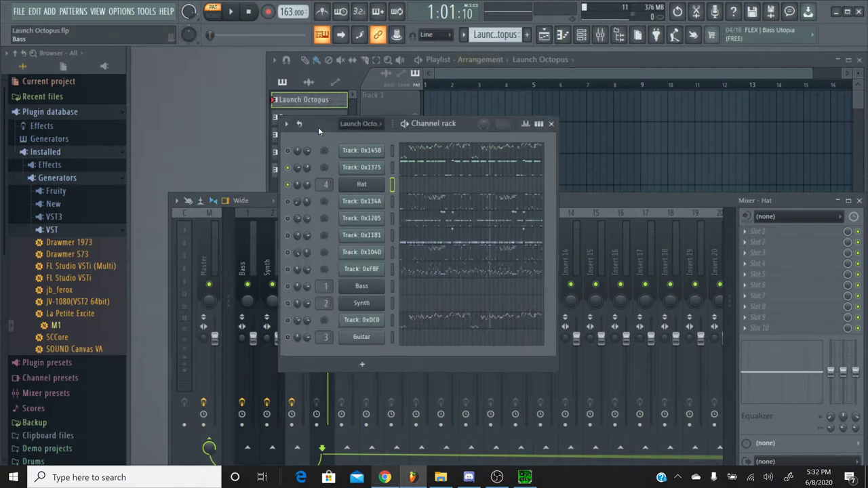
pyautogui.click(463, 34)
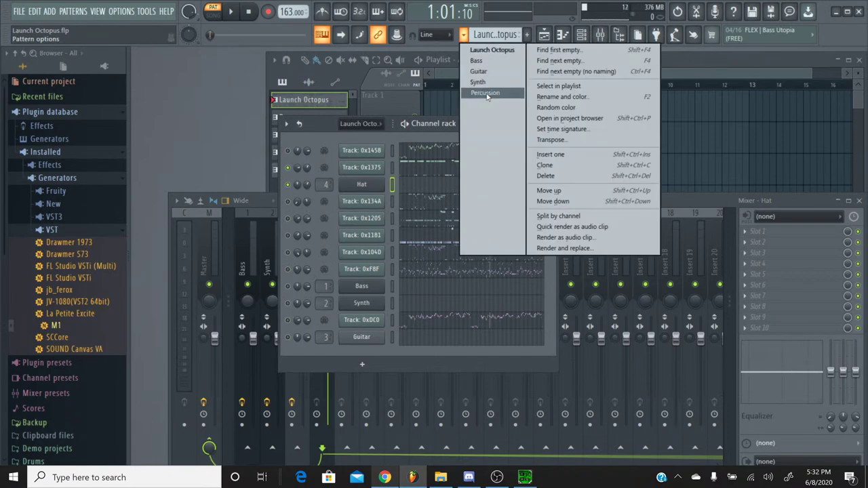
pyautogui.click(496, 61)
pyautogui.click(464, 34)
pyautogui.click(471, 53)
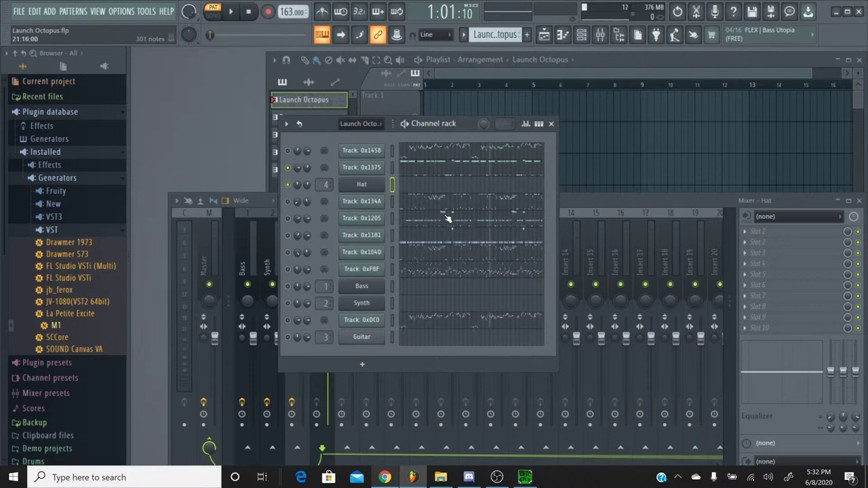
pyautogui.click(442, 169)
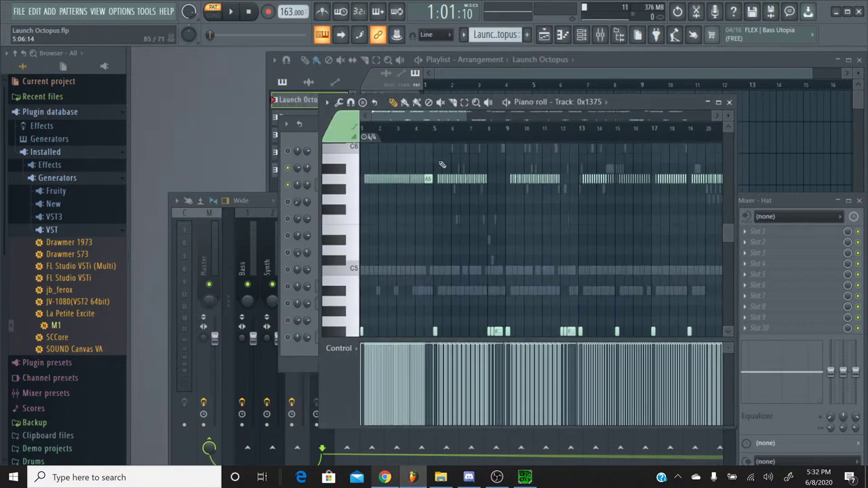
pyautogui.moveTo(441, 116); pyautogui.dragTo(407, 118)
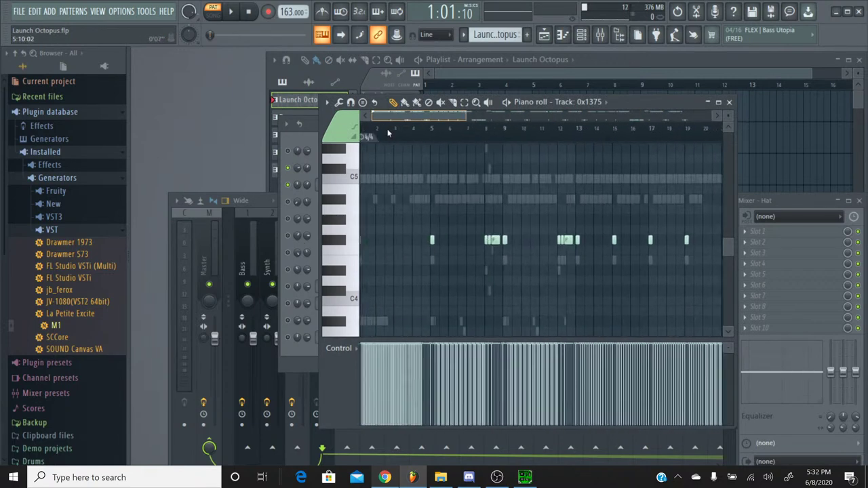
pyautogui.click(344, 243)
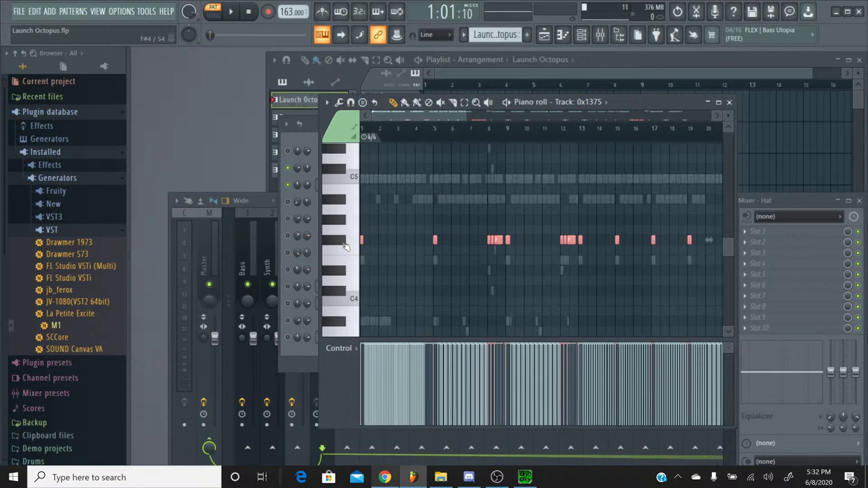
pyautogui.click(729, 102)
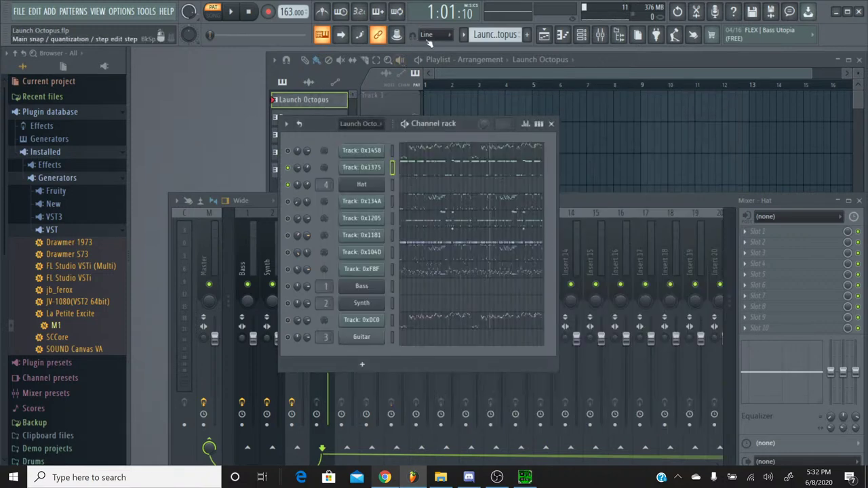
# Switch to the Percussion pattern, add an M1 instrument channel directly below Hat, and set it to Prog mode
pyautogui.click(464, 33)
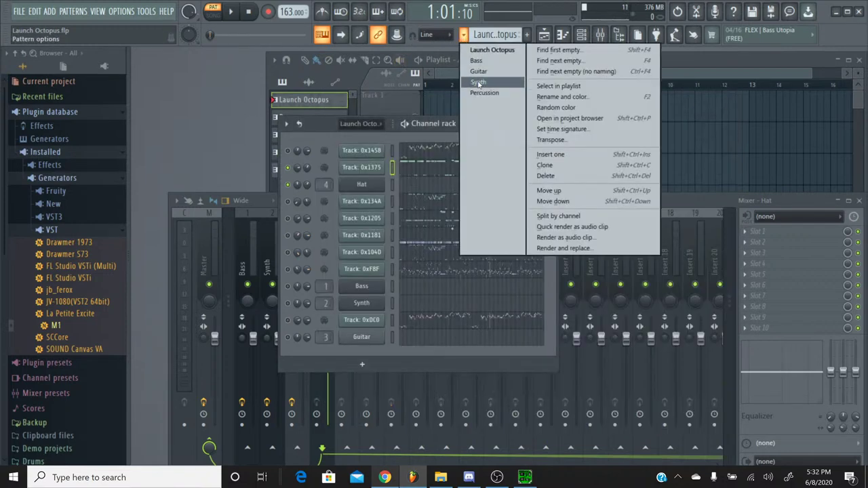
pyautogui.click(483, 93)
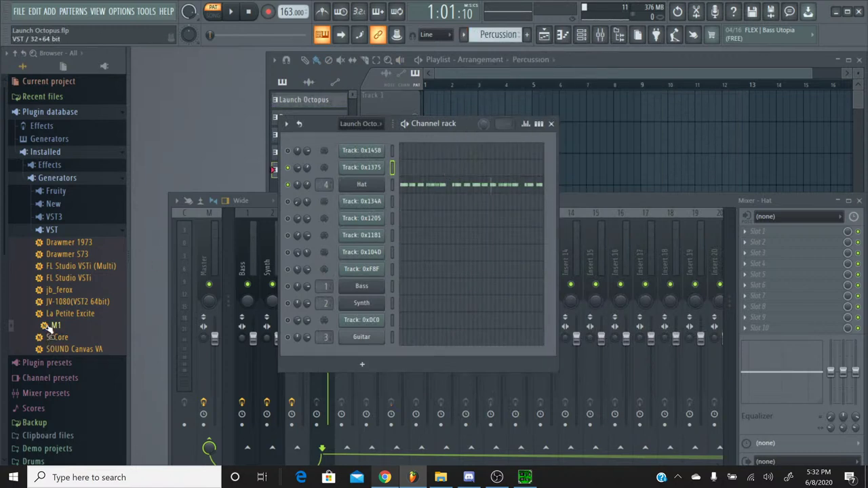
pyautogui.moveTo(51, 327); pyautogui.dragTo(349, 220)
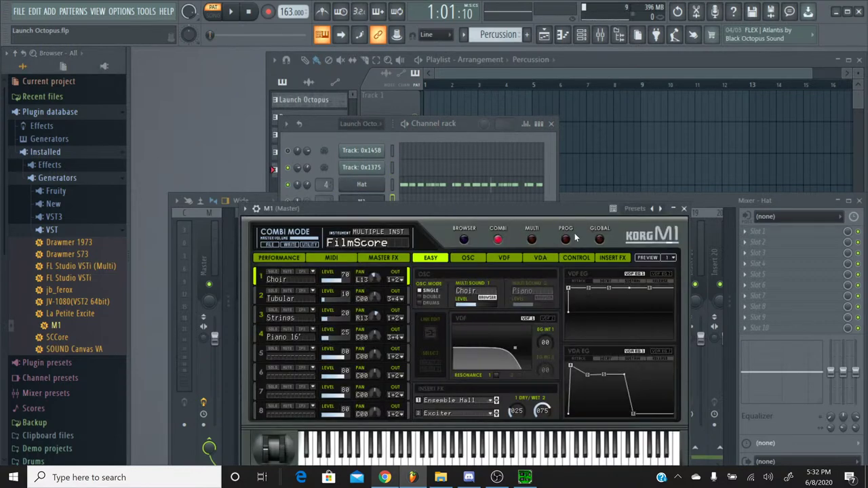
pyautogui.click(566, 239)
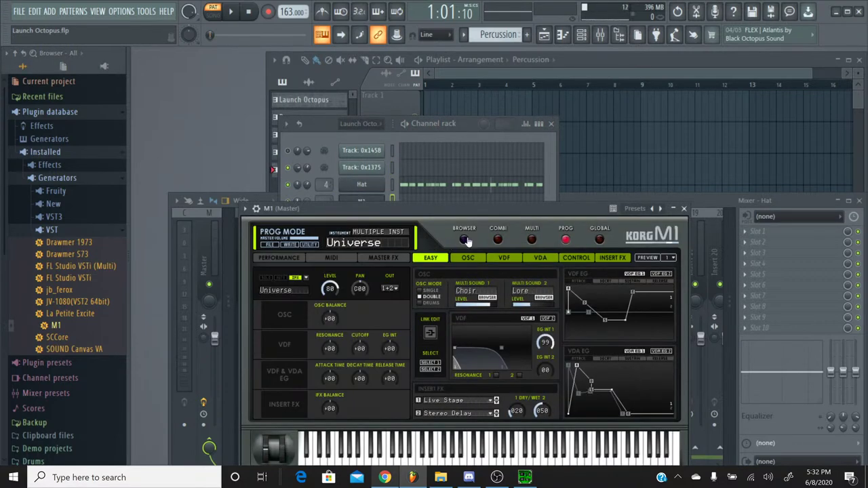
# Load the Cym Catalog program from M1's Drums/Hit category and set its Reverb insert effect to No Effect
pyautogui.click(465, 239)
pyautogui.moveTo(465, 213); pyautogui.dragTo(437, 114)
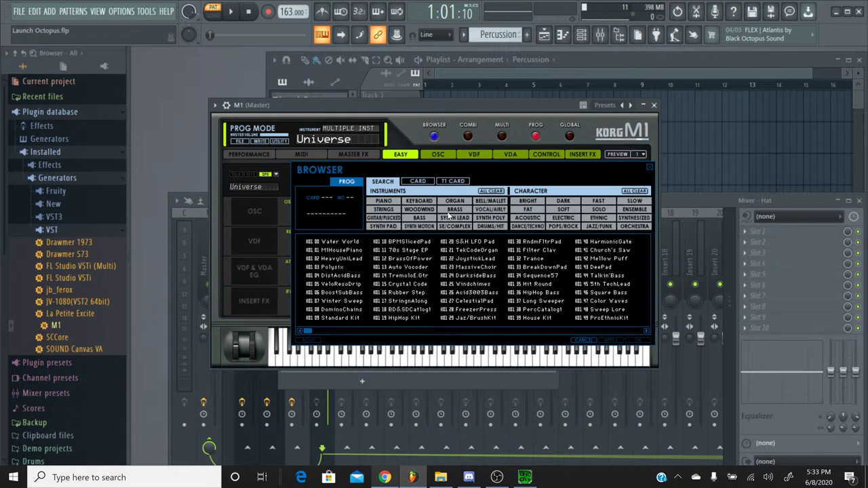
pyautogui.click(486, 227)
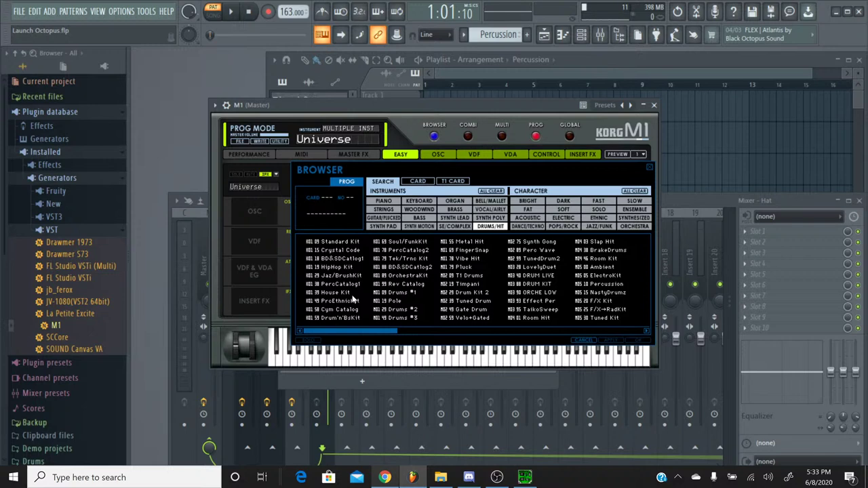
pyautogui.doubleClick(351, 309)
pyautogui.click(424, 311)
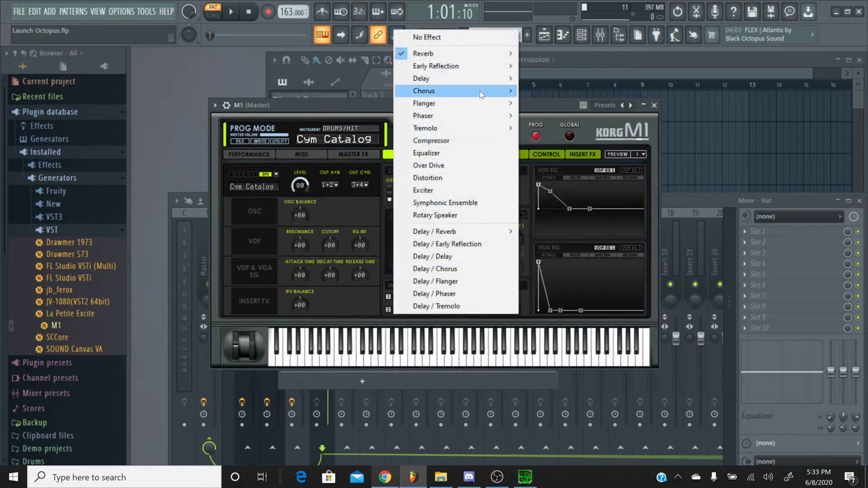
pyautogui.click(444, 35)
pyautogui.click(653, 105)
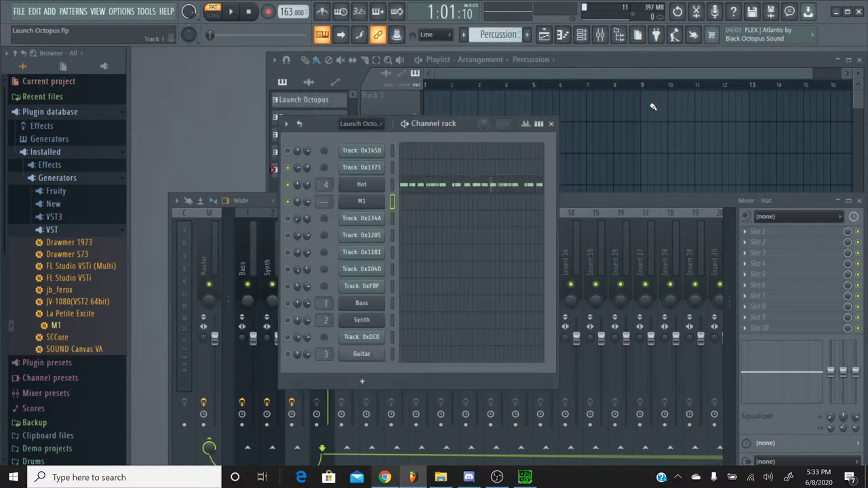
# Rename the M1 channel as Cymbal
pyautogui.rightClick(364, 205)
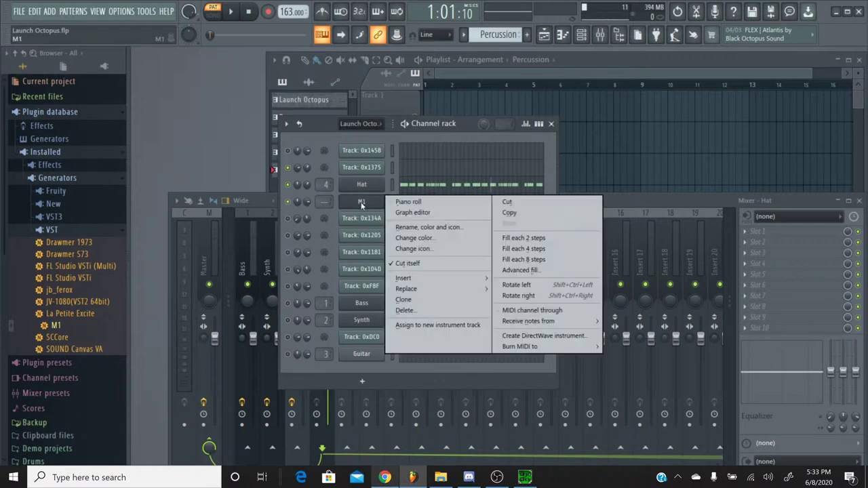
pyautogui.click(400, 227)
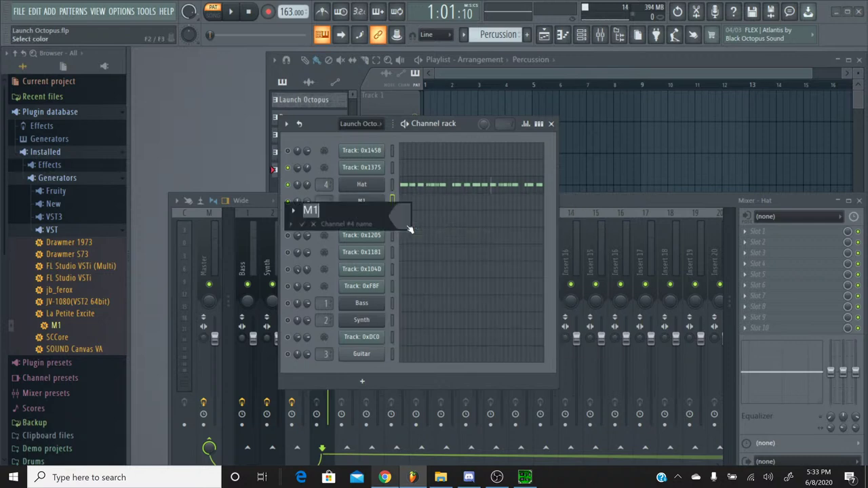
pyautogui.write('Cymbal')
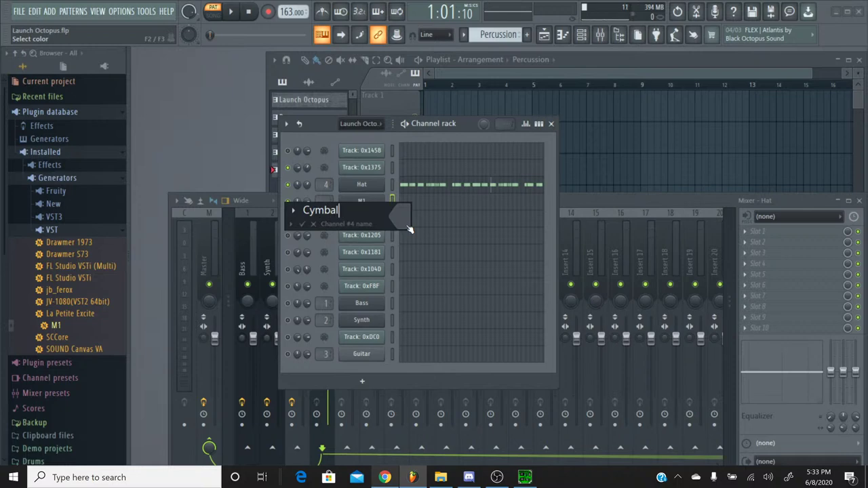
pyautogui.press('Return')
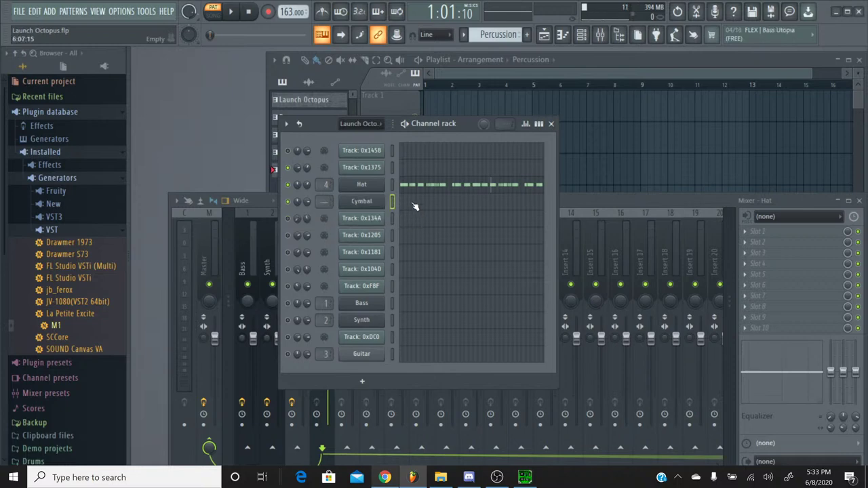
# Paste the copied notes into the Cymbal channel's piano roll in the Percussion pattern, and audition the cymbal sounds up to C#6
pyautogui.click(415, 206)
pyautogui.hotkey('ctrl', 'd')
pyautogui.click(345, 231)
pyautogui.moveTo(345, 231); pyautogui.dragTo(340, 157)
pyautogui.click(340, 158)
pyautogui.click(341, 165)
pyautogui.click(342, 165)
pyautogui.click(342, 165)
pyautogui.click(341, 165)
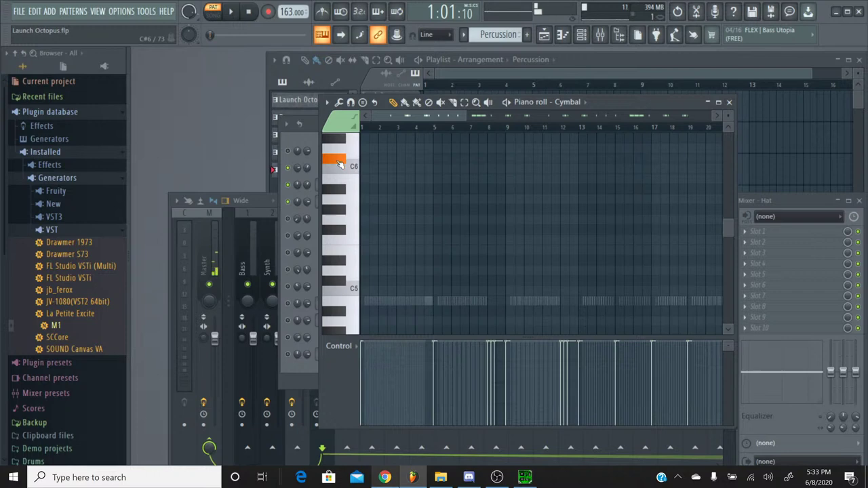
# Transpose all the Cymbal notes up to C#6
pyautogui.hotkey('ctrl', 'a')
pyautogui.hotkey('shift', 'Up')
pyautogui.hotkey('shift', 'Up')
pyautogui.hotkey('shift', 'Up')
pyautogui.hotkey('shift', 'Up')
pyautogui.hotkey('shift', 'Up')
pyautogui.hotkey('shift', 'Up')
pyautogui.hotkey('shift', 'Up')
pyautogui.hotkey('shift', 'Up')
pyautogui.hotkey('shift', 'Up')
pyautogui.hotkey('shift', 'Up')
pyautogui.hotkey('shift', 'Up')
pyautogui.hotkey('shift', 'Up')
pyautogui.hotkey('shift', 'Up')
pyautogui.hotkey('shift', 'Up')
pyautogui.hotkey('shift', 'Up')
pyautogui.hotkey('shift', 'Up')
pyautogui.hotkey('shift', 'Up')
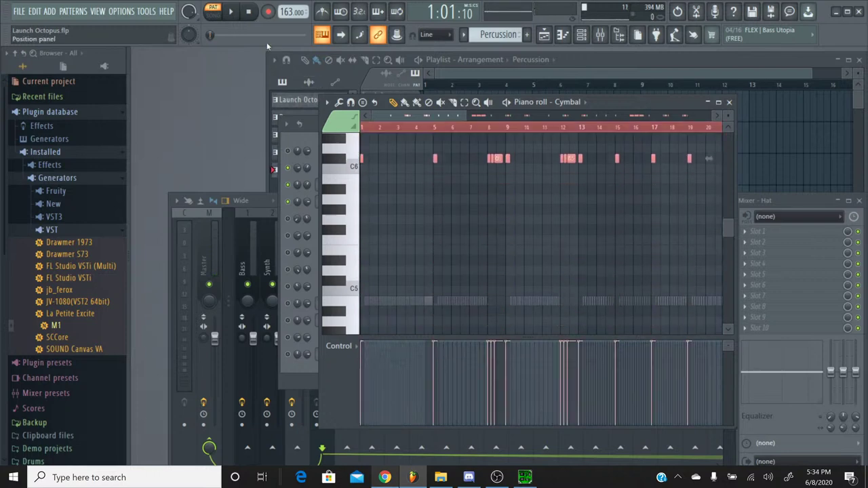
# Deselect the Cymbal notes and play the Percussion pattern from around bars 2 and 5 to check the cymbal sound
pyautogui.press('space')
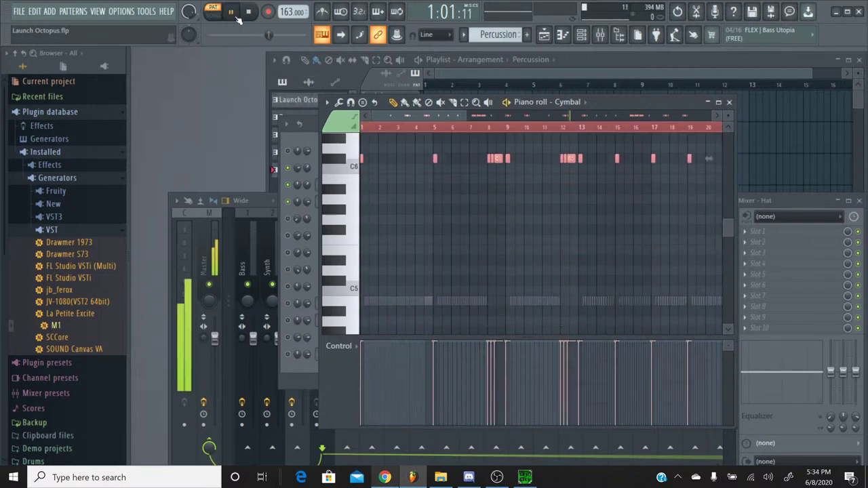
pyautogui.hotkey('ctrl', 'd')
pyautogui.click(378, 129)
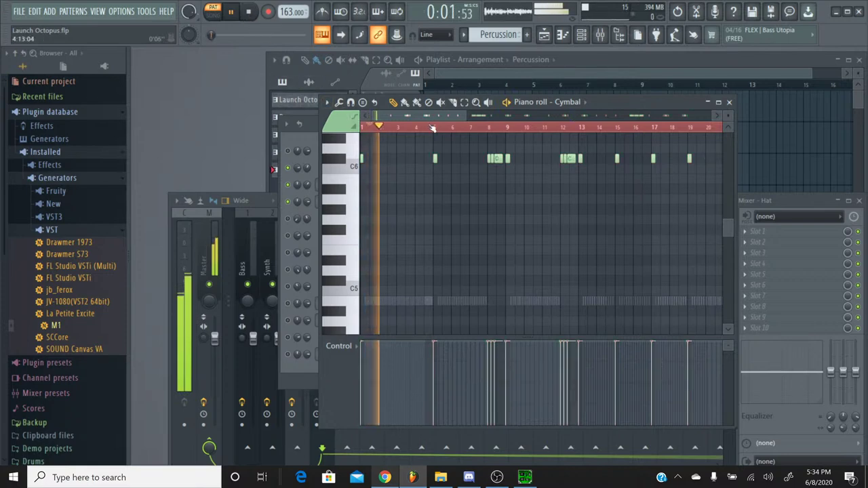
pyautogui.click(433, 128)
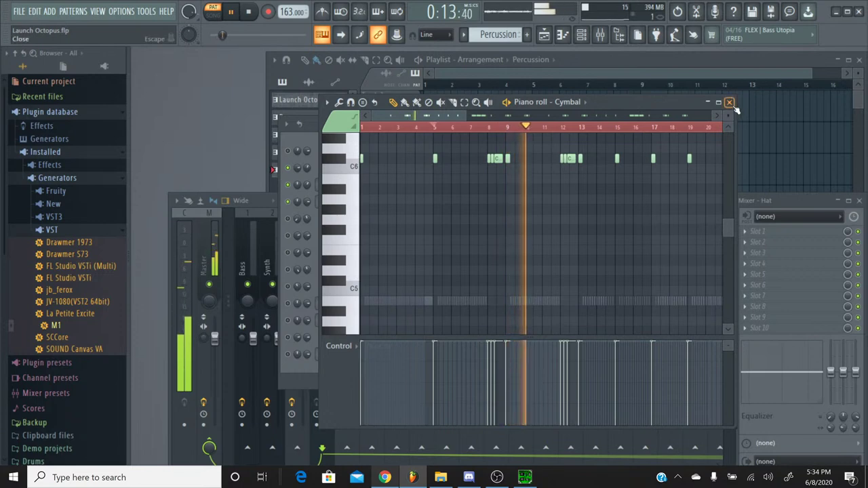
pyautogui.scroll(4, 379, 247)
pyautogui.scroll(3, 379, 247)
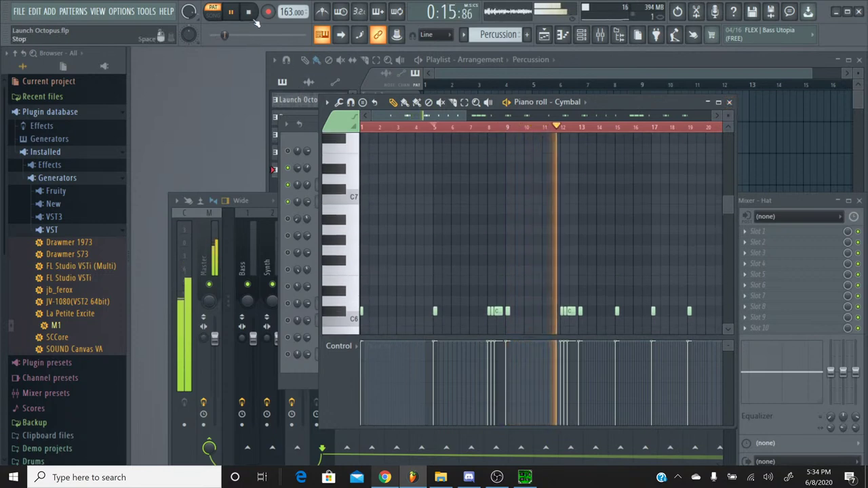
pyautogui.press('space')
# Audition the cymbal sounds above C6 and transpose all the Cymbal notes up to G#6
pyautogui.moveTo(329, 200); pyautogui.dragTo(342, 245)
pyautogui.hotkey('ctrl', 'a')
pyautogui.press('Up')
pyautogui.press('Up')
pyautogui.press('Up')
pyautogui.press('Up')
pyautogui.press('Up')
pyautogui.press('Up')
pyautogui.press('Up')
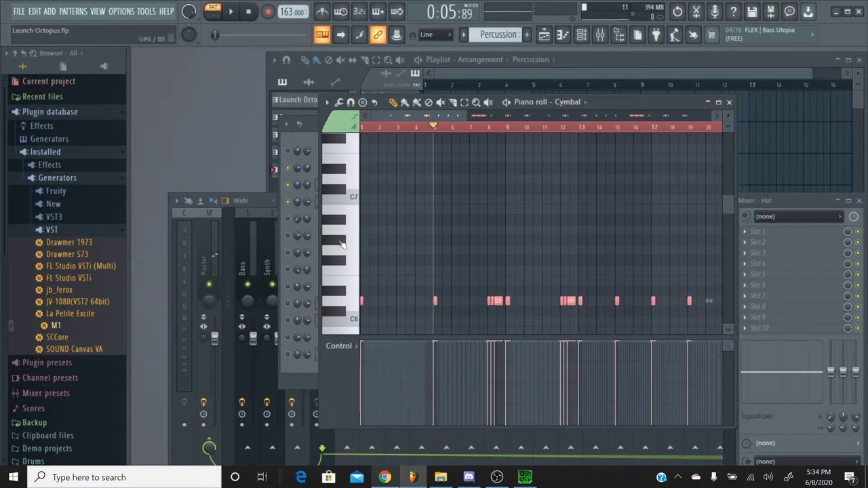
# Play the Percussion pattern from bar 5 to check the cymbal on G#6, and close the piano roll
pyautogui.press('space')
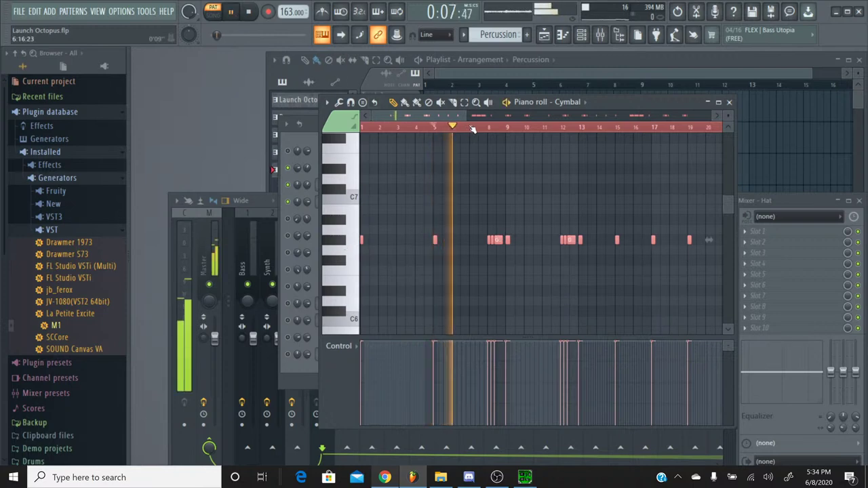
pyautogui.click(729, 102)
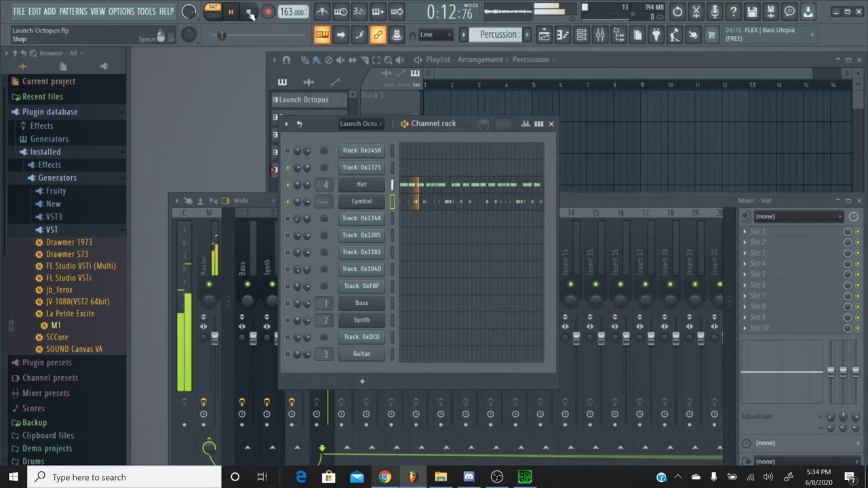
pyautogui.press('space')
# Route the Cymbal channel to mixer insert 5 and bring the channel rack back to the front
pyautogui.click(561, 206)
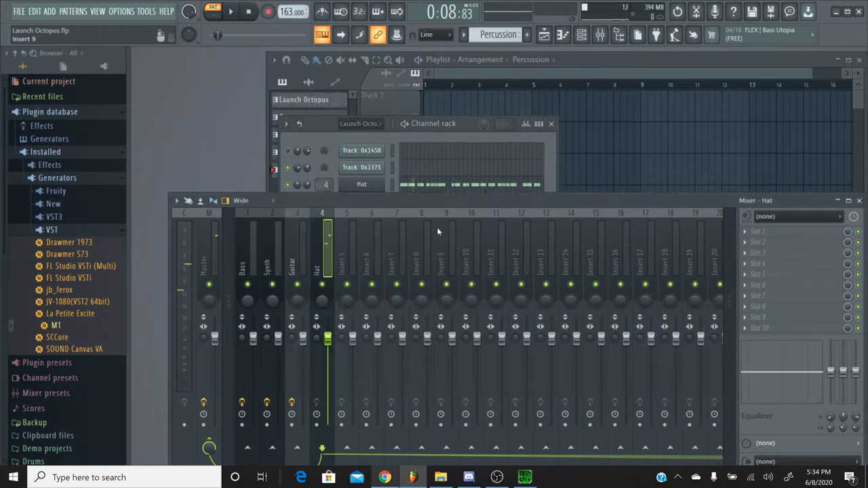
pyautogui.click(352, 223)
pyautogui.hotkey('ctrl', 'l')
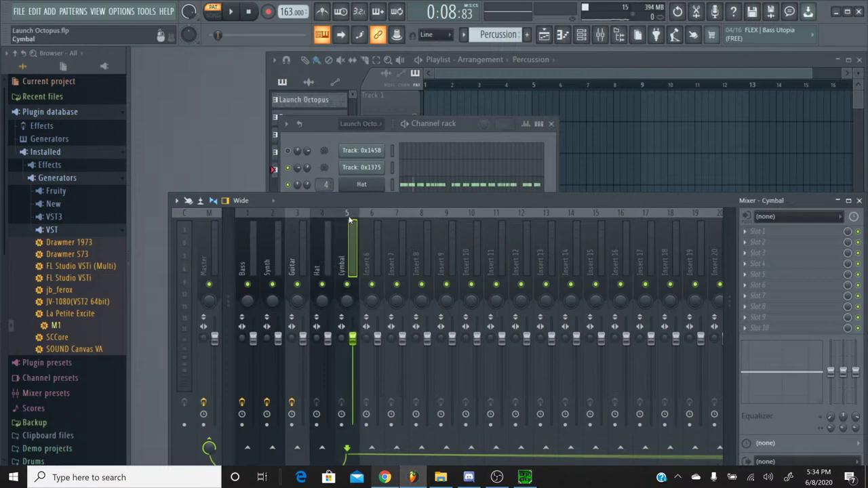
pyautogui.click(327, 142)
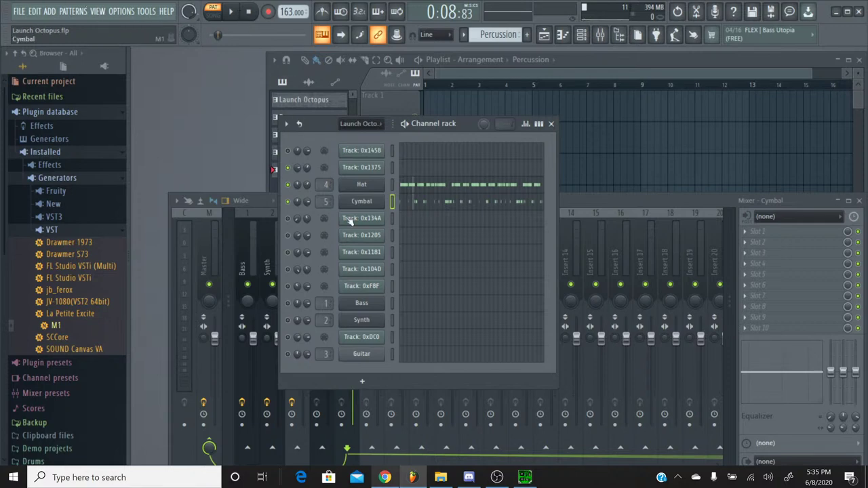
# Look at the stream's live chat in Chrome, return to FL Studio and play the Percussion pattern briefly
pyautogui.click(385, 478)
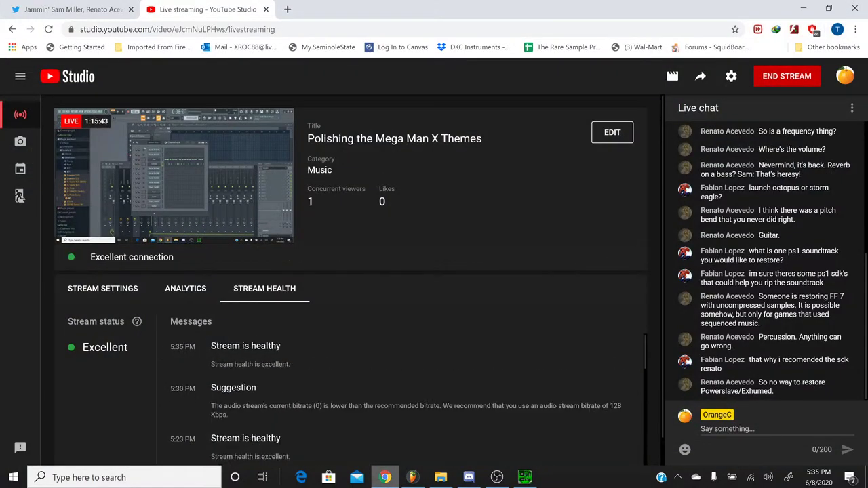
pyautogui.click(412, 477)
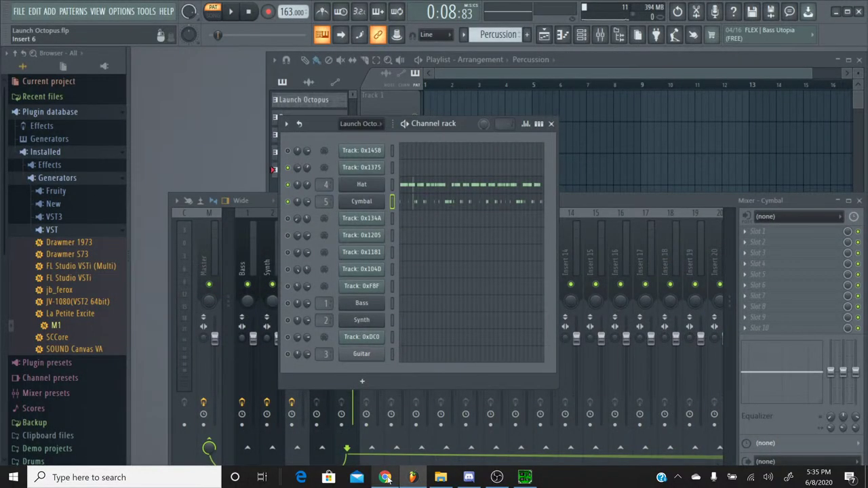
pyautogui.click(231, 12)
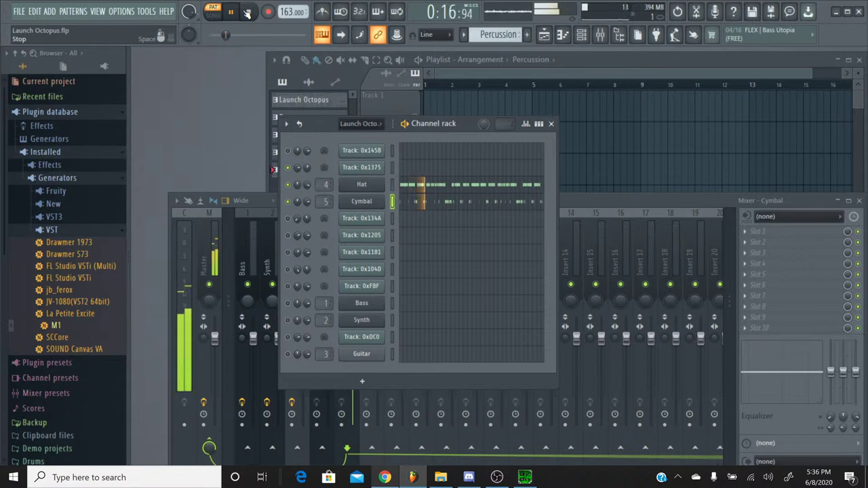
pyautogui.click(248, 13)
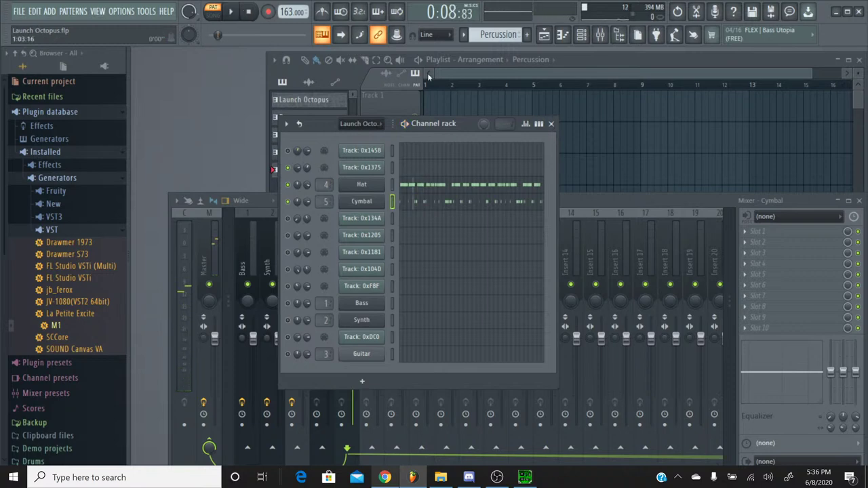
# In the Launch Octopus pattern, copy the panning of Track: 0x1375 and paste the 75% value onto the Hat and Cymbal channels
pyautogui.click(497, 35)
pyautogui.click(490, 49)
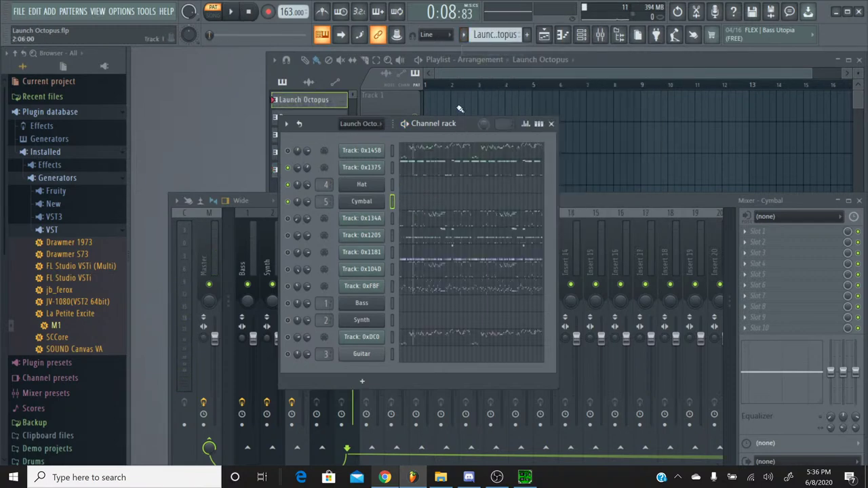
pyautogui.rightClick(299, 169)
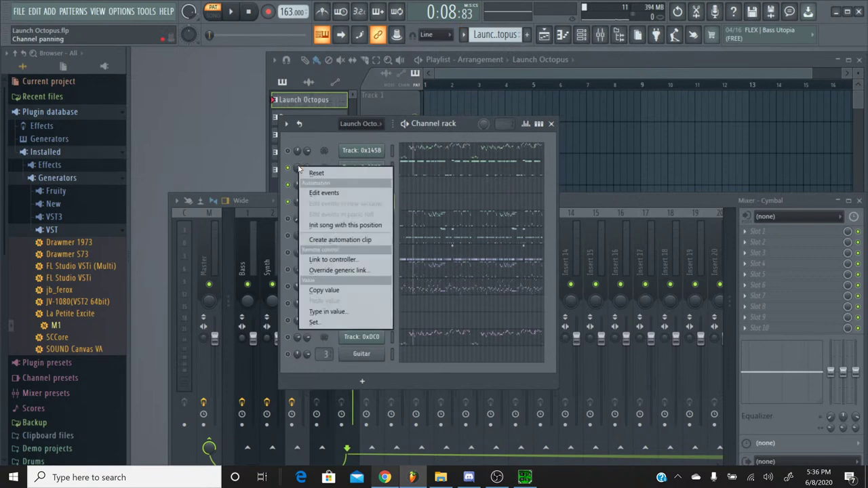
pyautogui.click(299, 169)
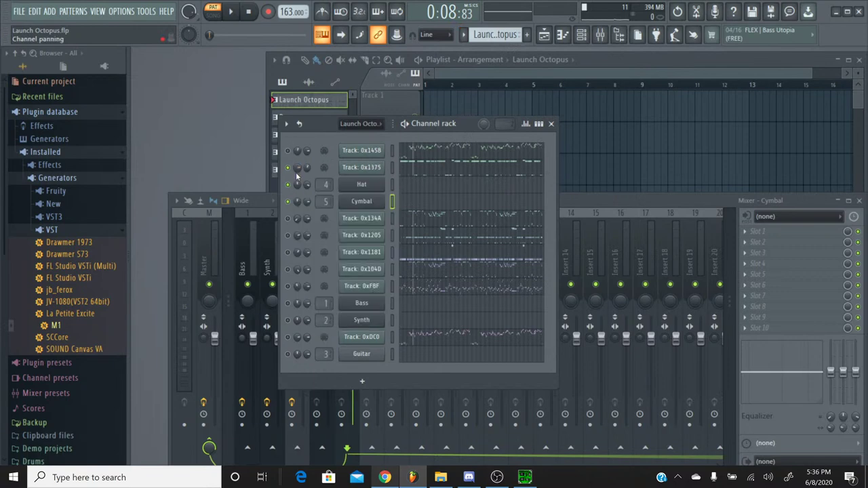
pyautogui.rightClick(297, 166)
pyautogui.click(322, 290)
pyautogui.rightClick(299, 189)
pyautogui.click(332, 318)
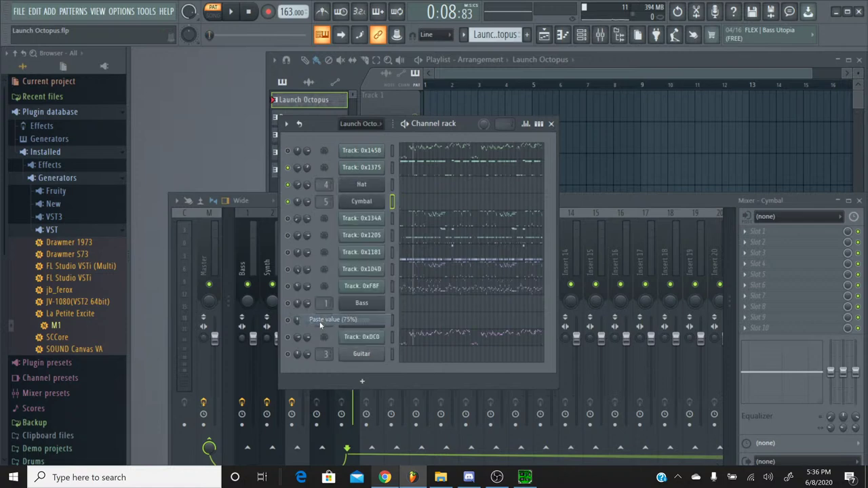
pyautogui.rightClick(297, 203)
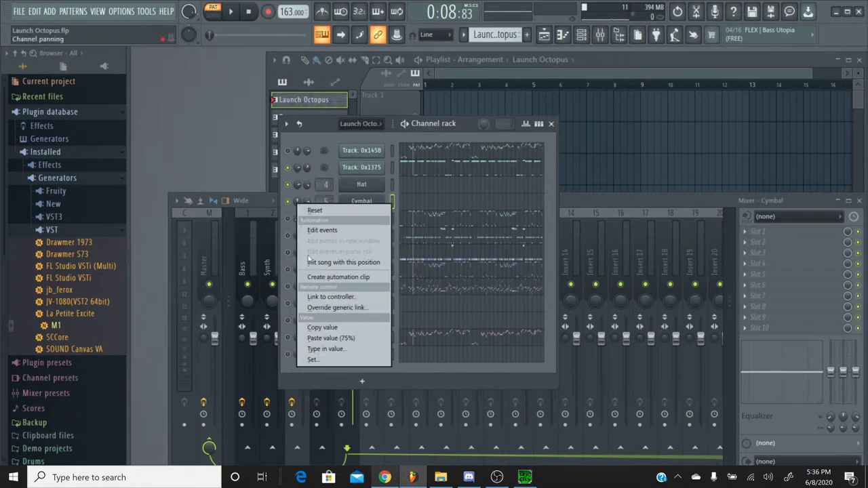
pyautogui.click(322, 333)
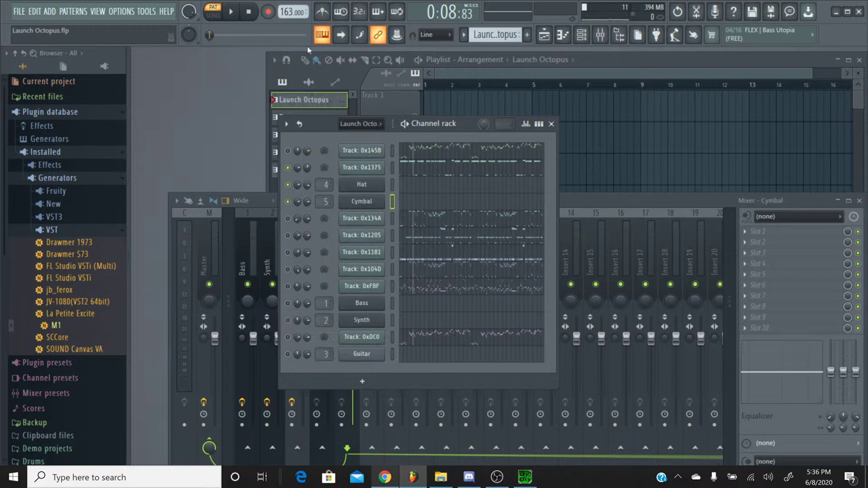
# Play the Percussion pattern against the original Launch Octopus pattern to compare the hat and cymbal, and stop playback
pyautogui.click(463, 34)
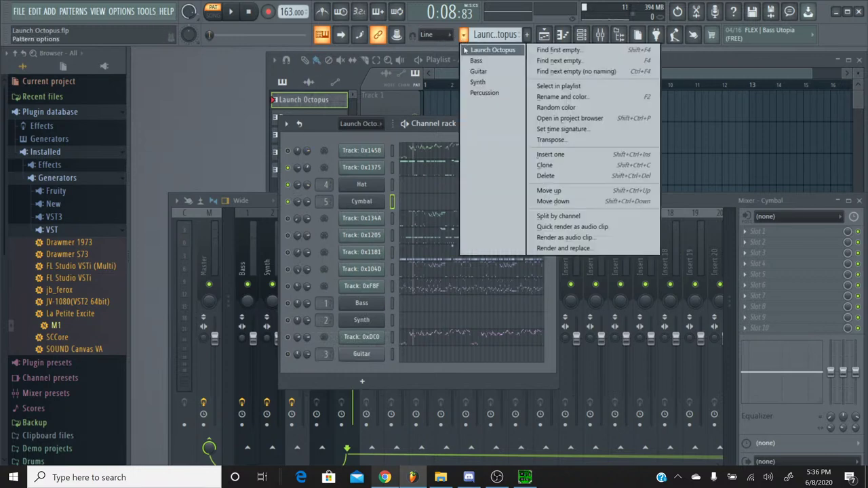
pyautogui.click(466, 91)
pyautogui.click(231, 11)
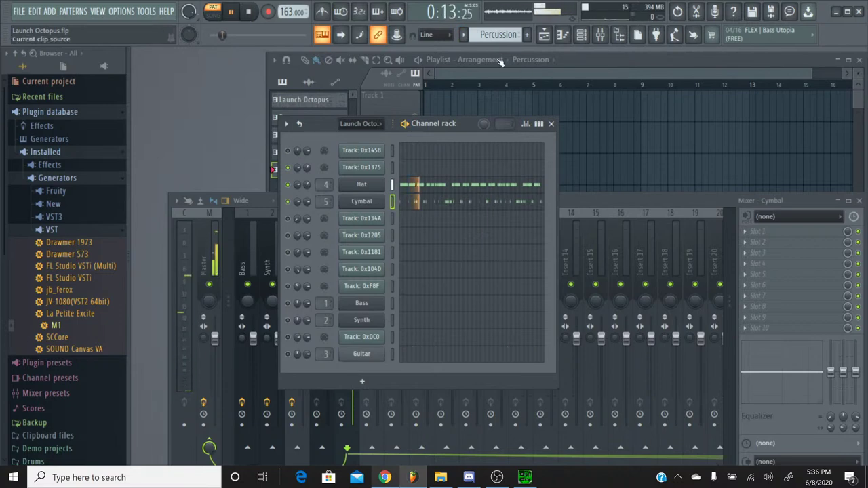
pyautogui.click(463, 34)
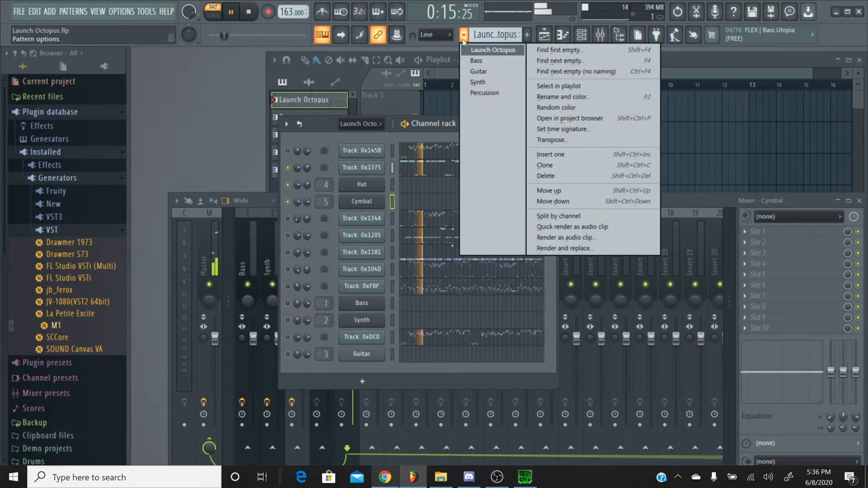
pyautogui.click(468, 93)
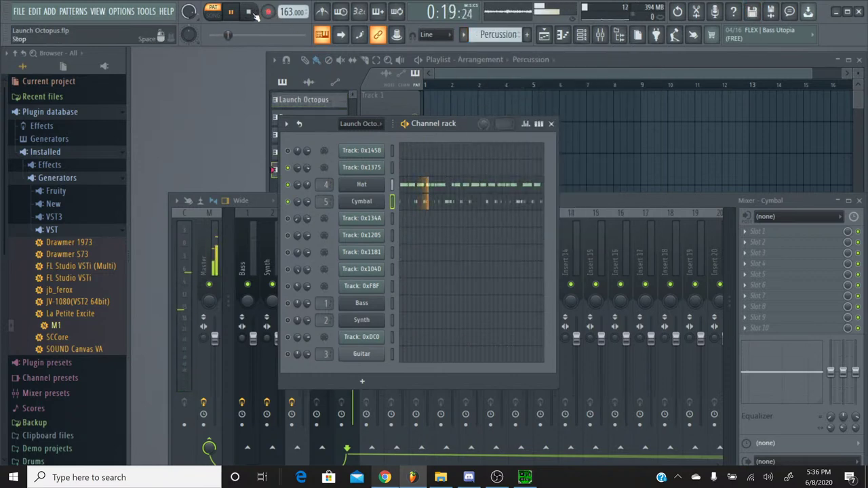
pyautogui.click(251, 13)
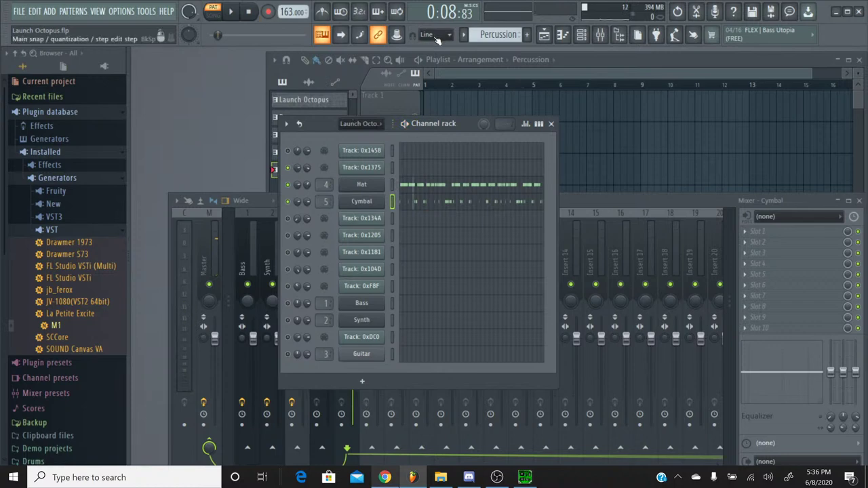
# Open the original Track: 0x1375 notes from the Launch Octopus pattern, audition A5 and close the piano roll
pyautogui.click(463, 36)
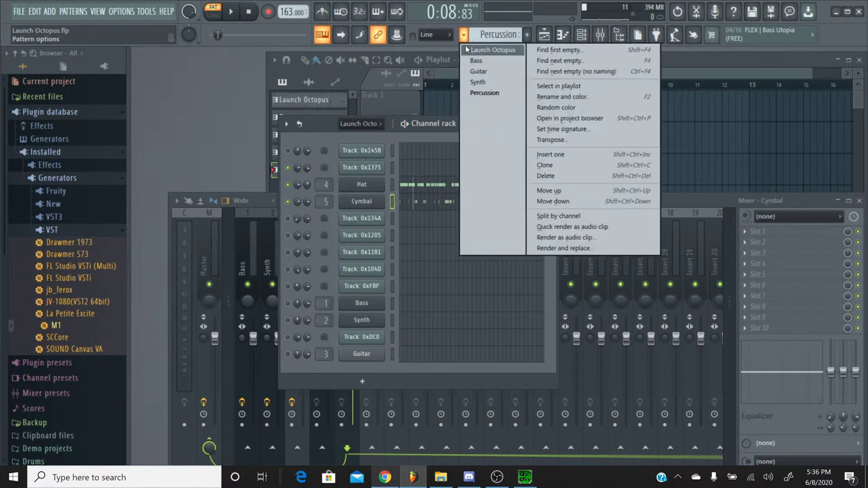
pyautogui.click(466, 45)
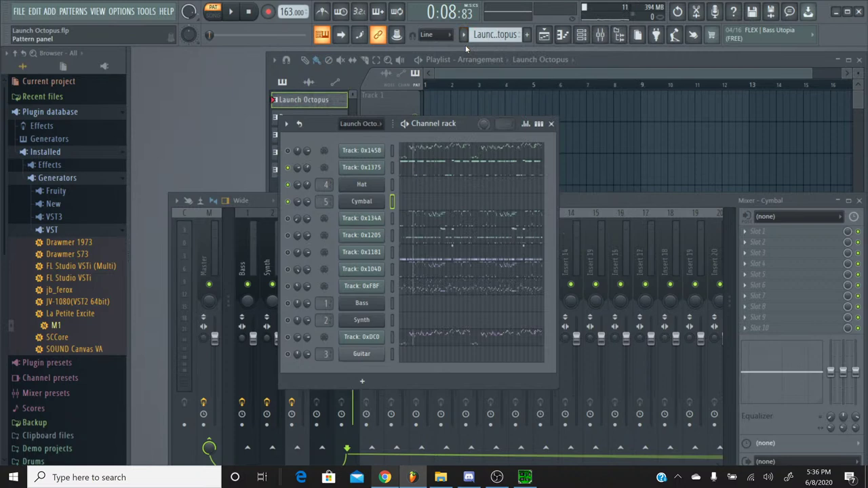
pyautogui.click(426, 167)
pyautogui.scroll(-5, 360, 192)
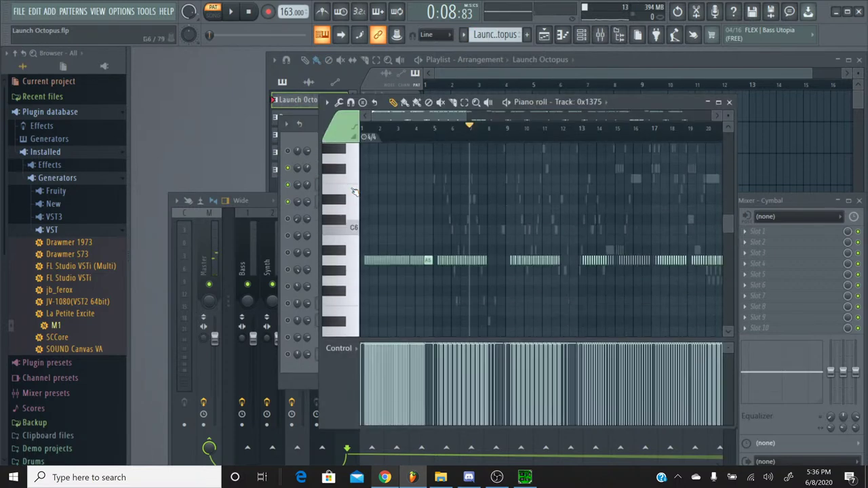
pyautogui.click(341, 212)
pyautogui.click(341, 211)
pyautogui.click(341, 212)
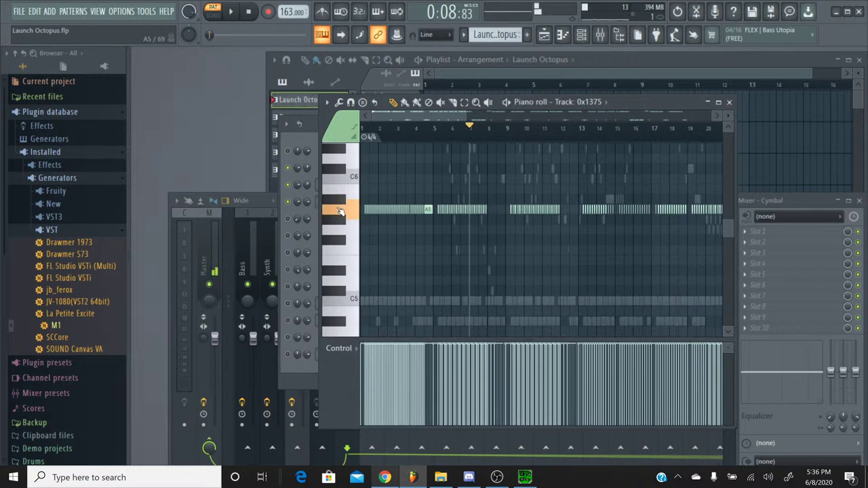
pyautogui.click(729, 102)
# Solo Track: 0x134A in the Launch Octopus pattern and play it from the start
pyautogui.click(464, 36)
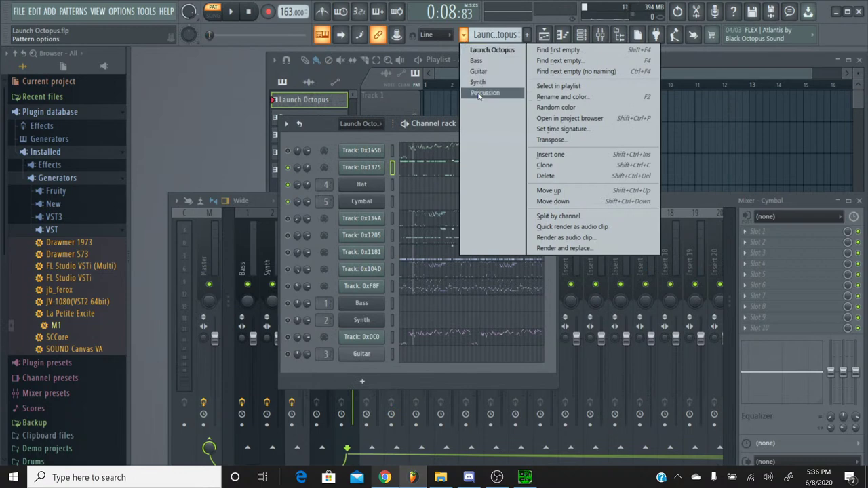
pyautogui.click(479, 93)
pyautogui.click(464, 35)
pyautogui.click(468, 49)
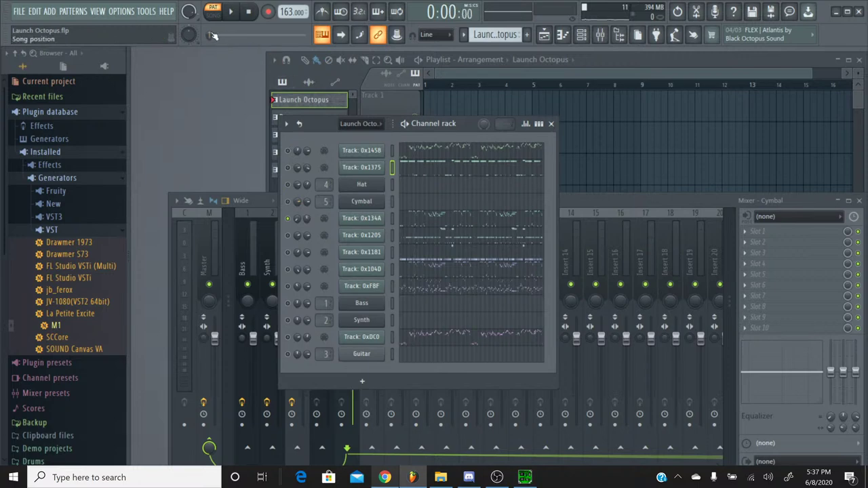
pyautogui.click(230, 13)
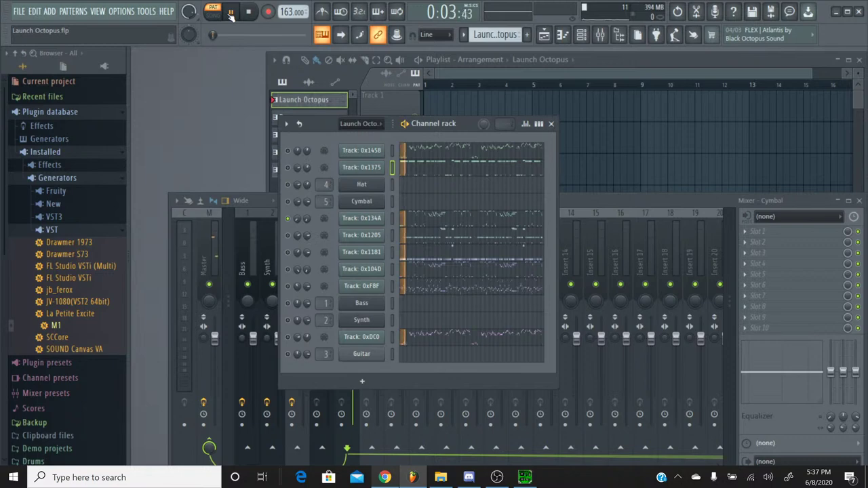
# Open Track: 0x134A in the piano roll, examine its high and low notes, and replay the opening A#3 hits from bars 2 and 1
pyautogui.click(428, 221)
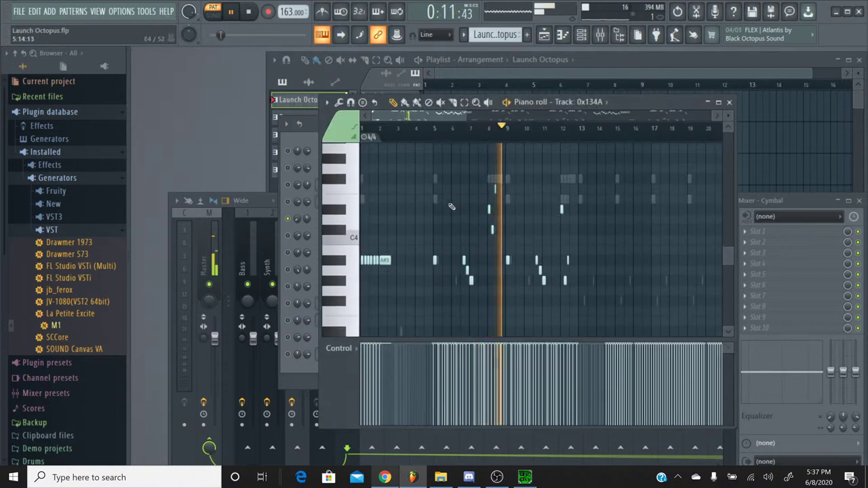
pyautogui.scroll(6, 451, 206)
pyautogui.scroll(5, 452, 206)
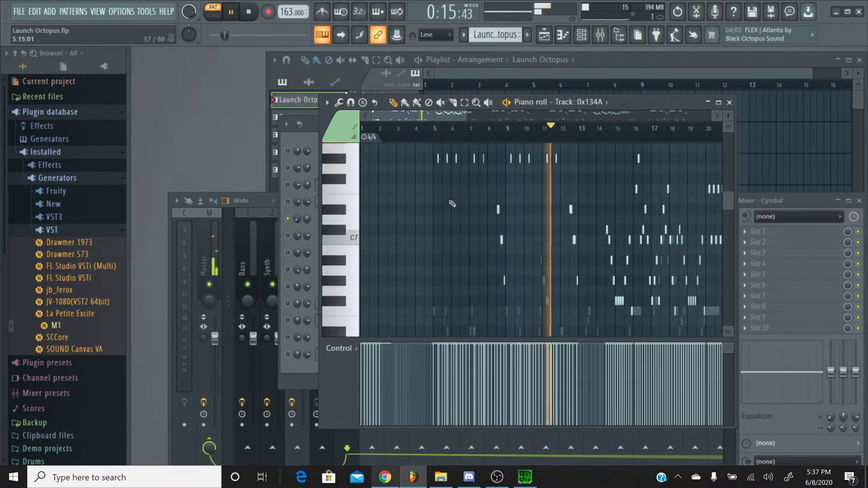
pyautogui.scroll(-10, 452, 204)
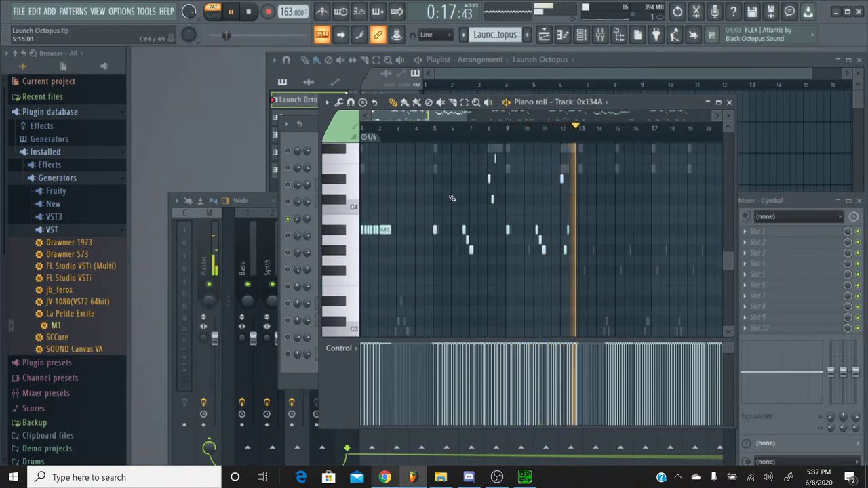
pyautogui.click(377, 129)
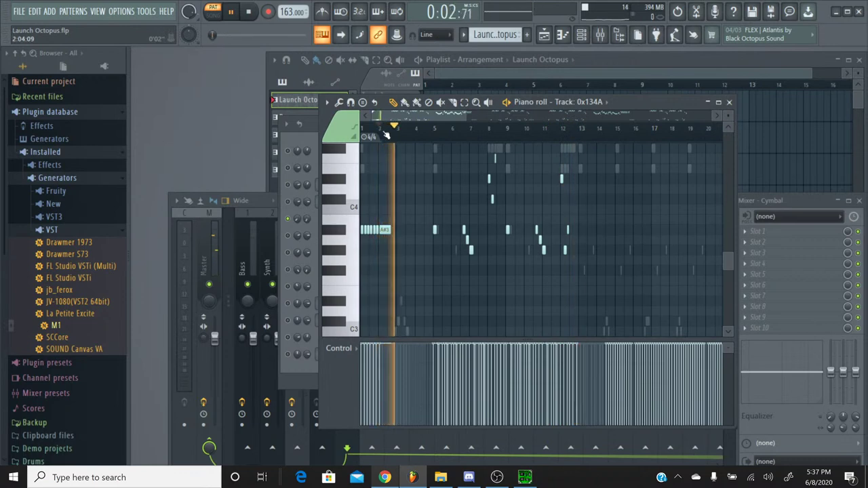
pyautogui.click(364, 129)
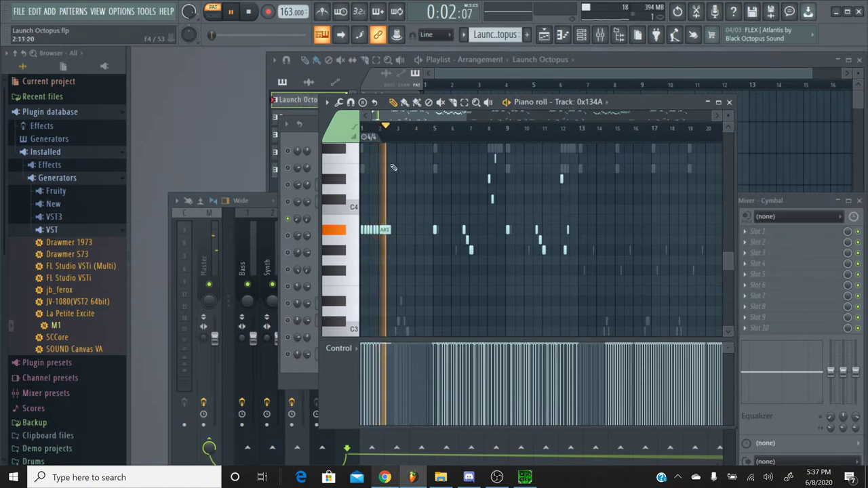
# Examine the Track: 0x134A notes from bar 1 through the 30s, jumping playback to bars 21 and 26
pyautogui.scroll(6, 414, 169)
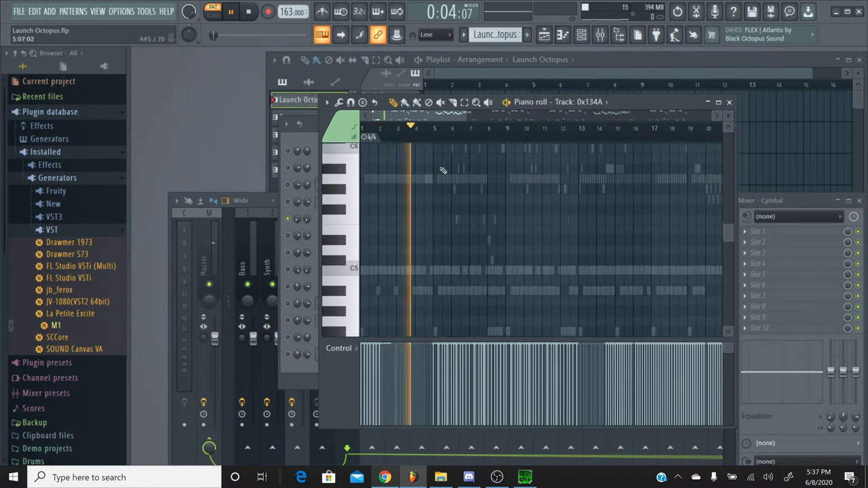
pyautogui.scroll(-5, 442, 169)
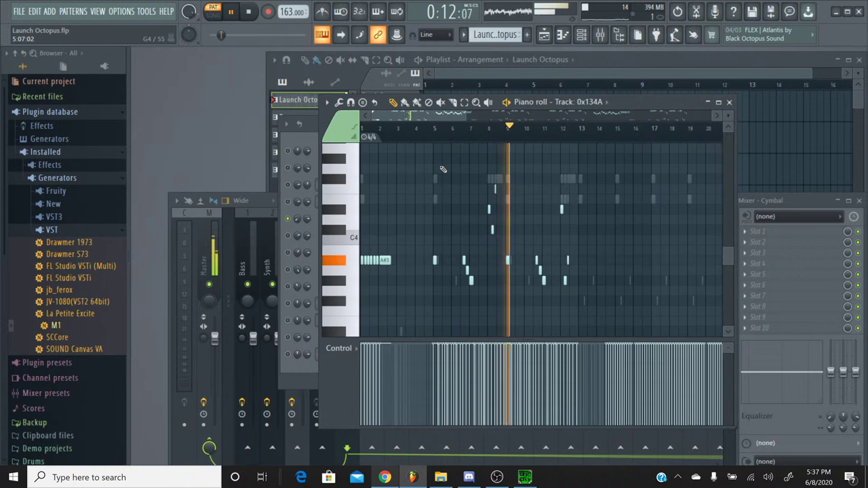
pyautogui.moveTo(450, 114); pyautogui.dragTo(477, 115)
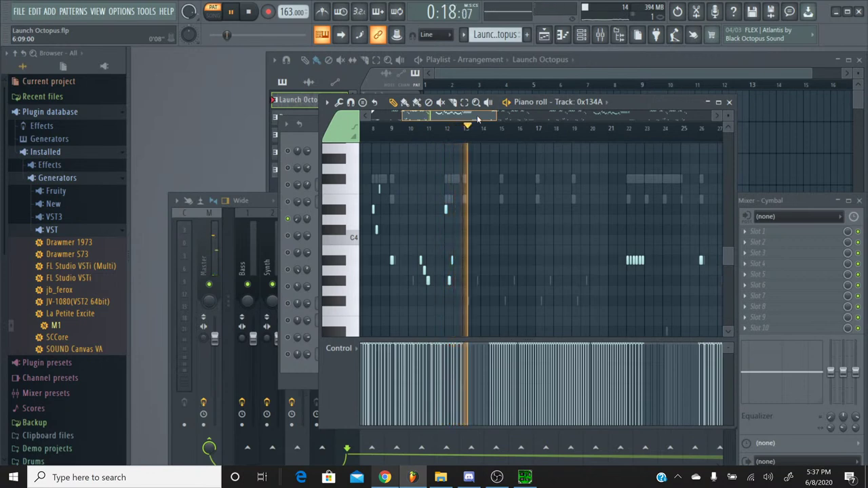
pyautogui.moveTo(477, 115); pyautogui.dragTo(506, 121)
pyautogui.click(518, 130)
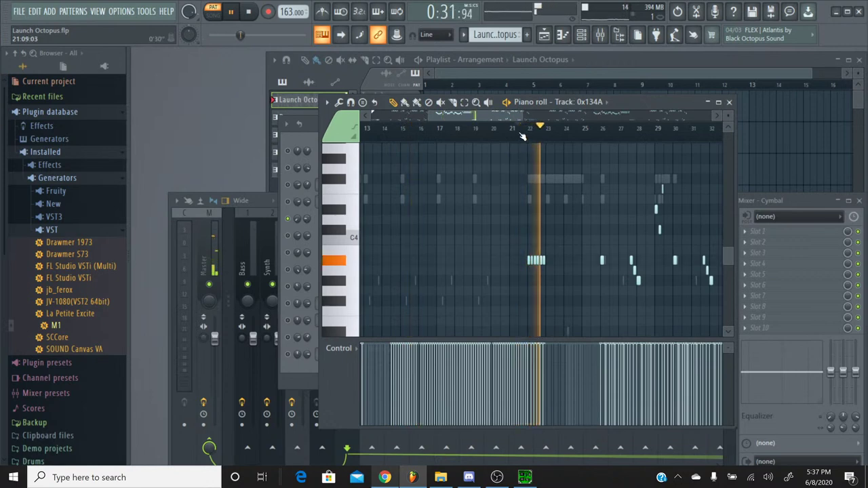
pyautogui.moveTo(511, 115); pyautogui.dragTo(546, 117)
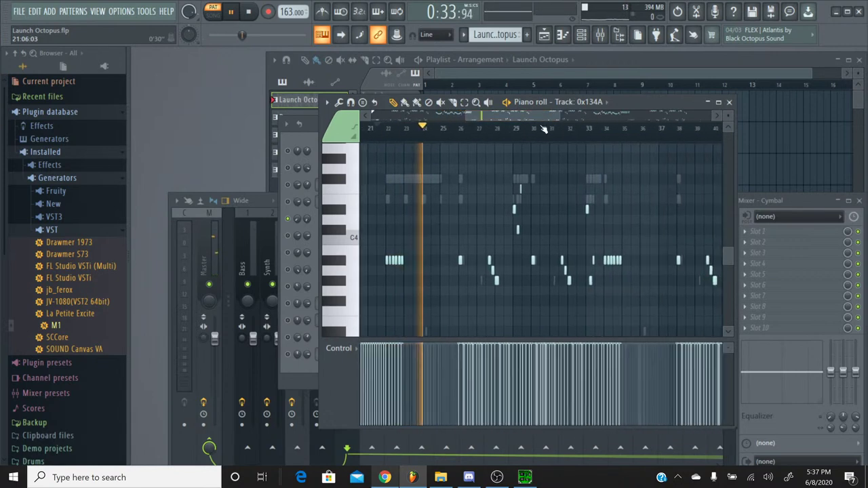
pyautogui.click(461, 129)
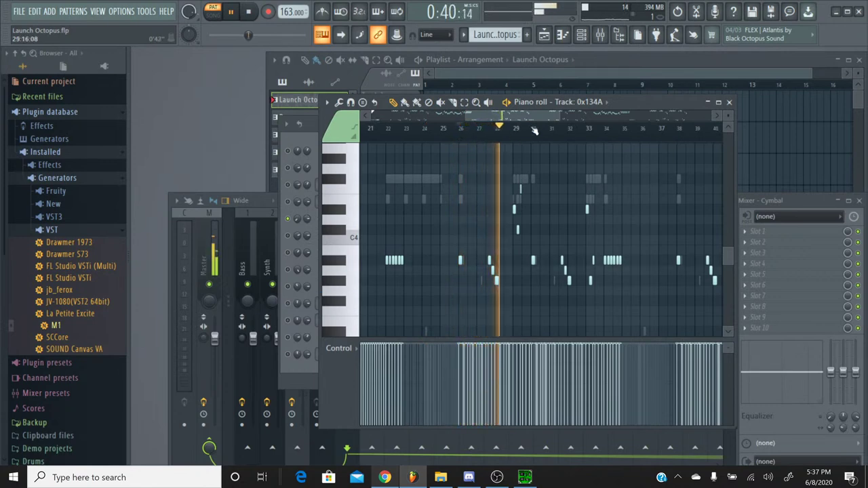
# Examine the rest of the Track: 0x134A notes up to bar 68 and jump playback to about bar 54
pyautogui.moveTo(537, 118); pyautogui.dragTo(569, 120)
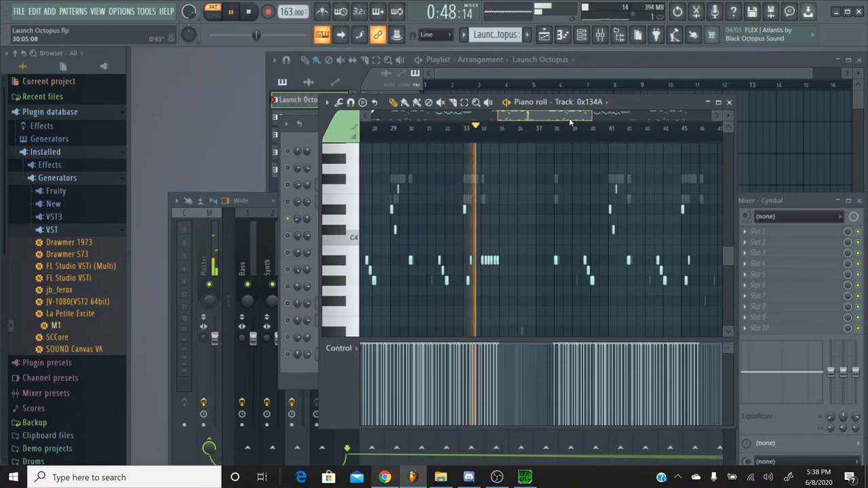
pyautogui.moveTo(570, 122); pyautogui.dragTo(619, 134)
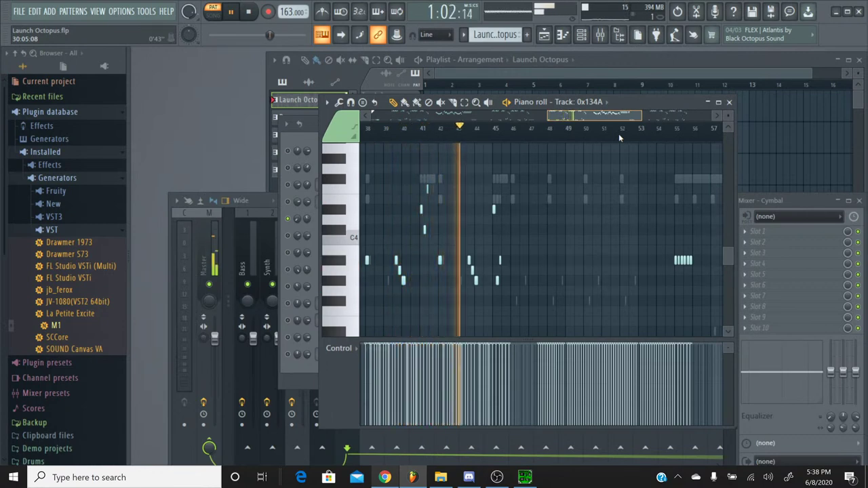
pyautogui.scroll(-5, 663, 131)
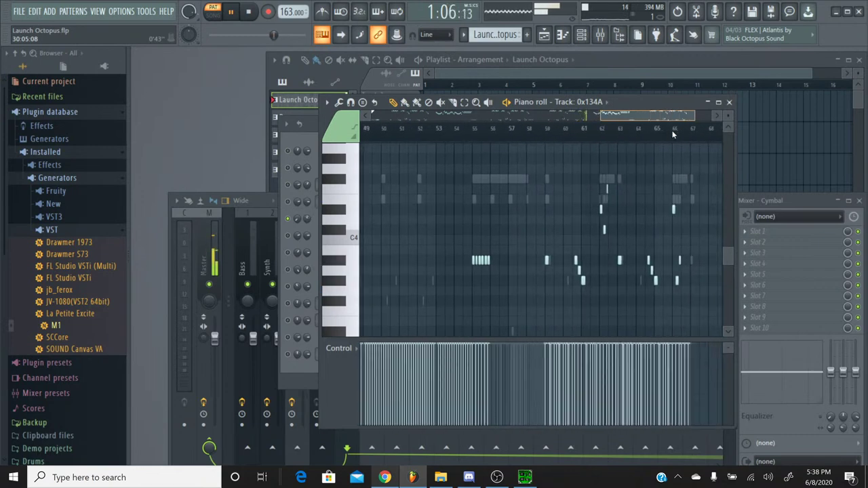
pyautogui.scroll(3, 662, 134)
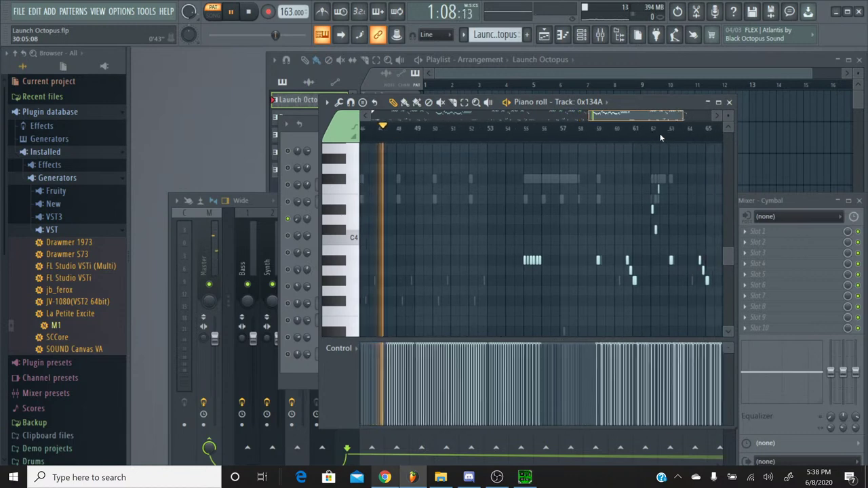
pyautogui.click(517, 128)
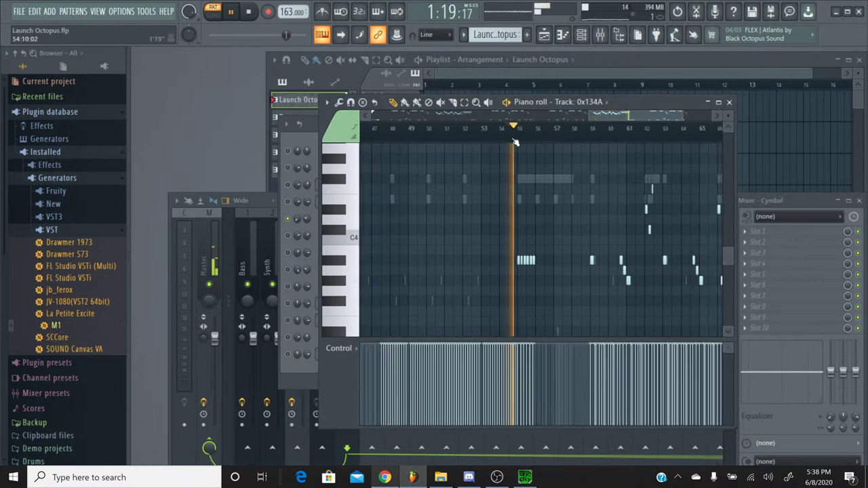
# Return to the middle of Track: 0x134A, replay it from bar 33 and stop playback
pyautogui.moveTo(601, 118); pyautogui.dragTo(490, 128)
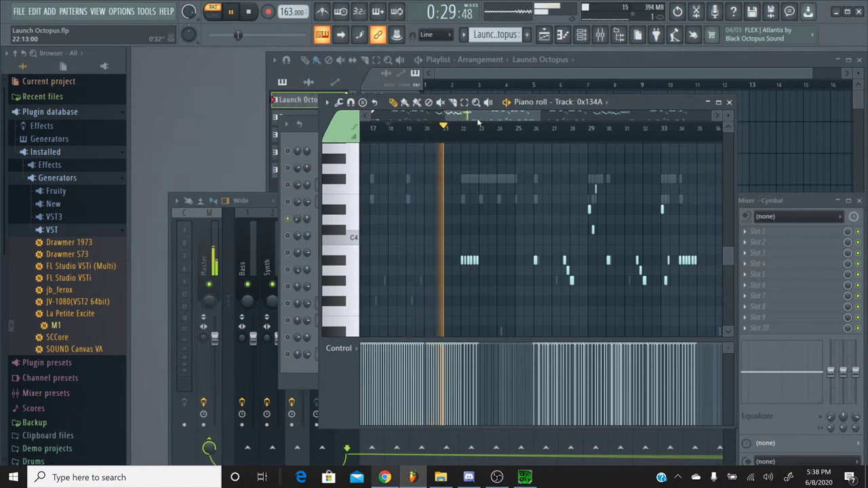
pyautogui.moveTo(477, 118); pyautogui.dragTo(516, 122)
pyautogui.click(477, 132)
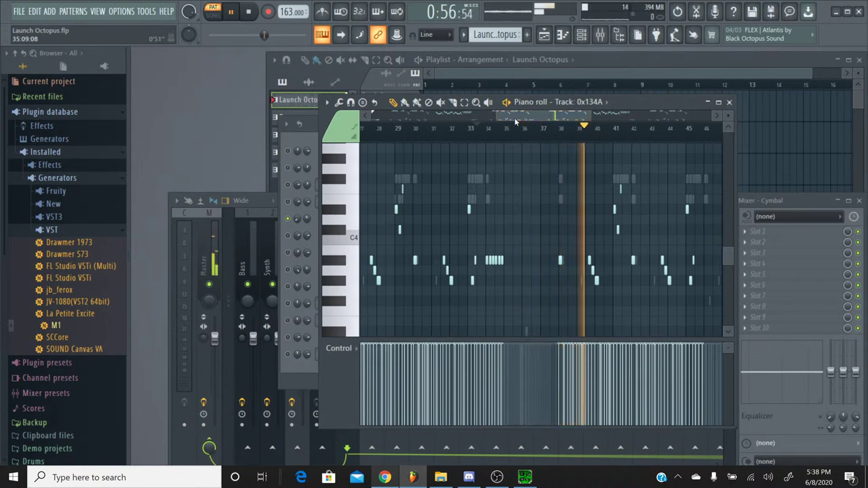
pyautogui.click(250, 16)
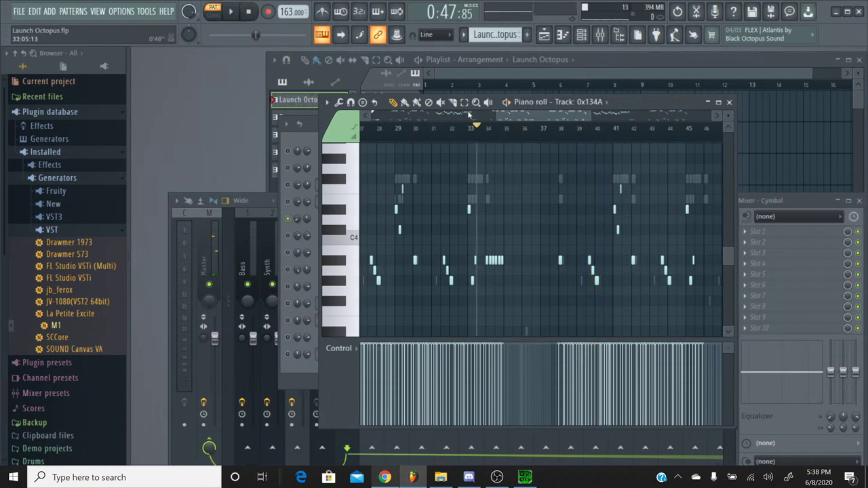
# Copy the Track: 0x134A notes in bars 1 to 12, close the piano roll and switch to the Percussion pattern
pyautogui.moveTo(476, 304); pyautogui.dragTo(277, 168)
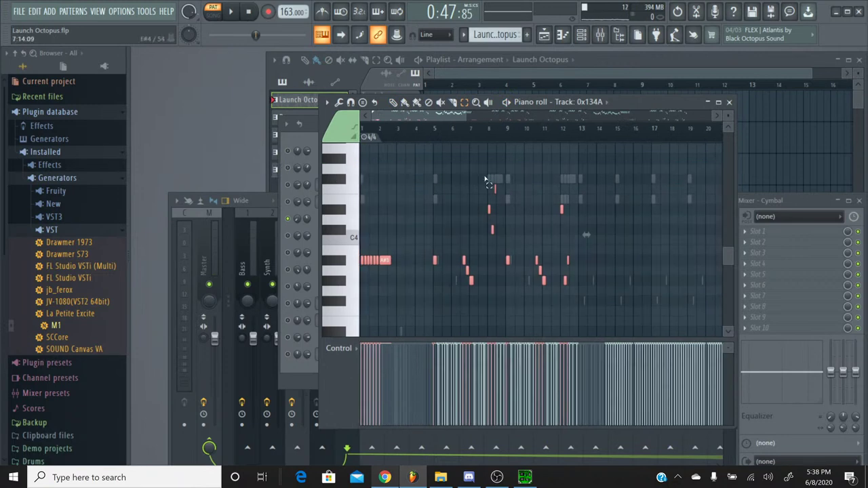
pyautogui.click(730, 103)
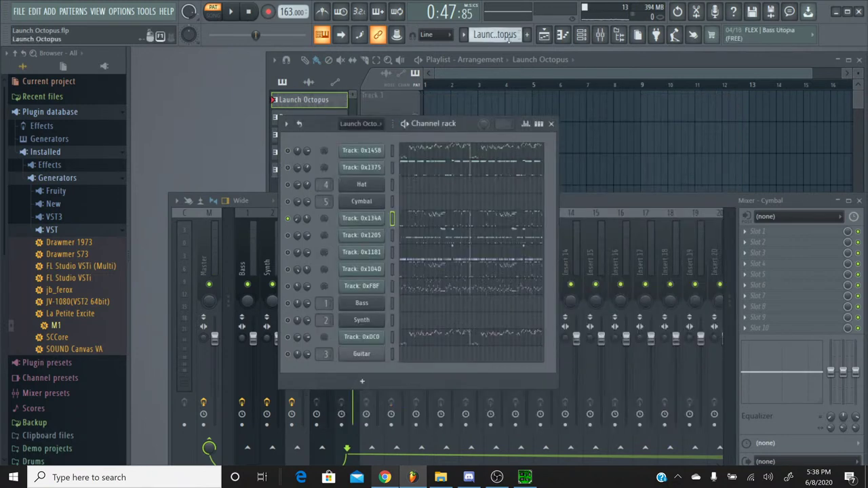
pyautogui.click(475, 39)
pyautogui.click(479, 93)
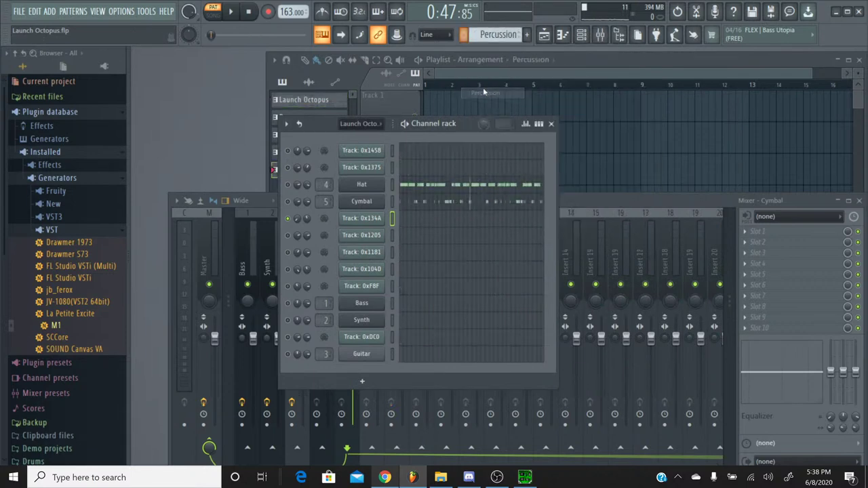
# Add the S50_Orch-Hit sample from the S50_Medley Samples folder as a new channel directly below Track: 0x134A
pyautogui.click(441, 478)
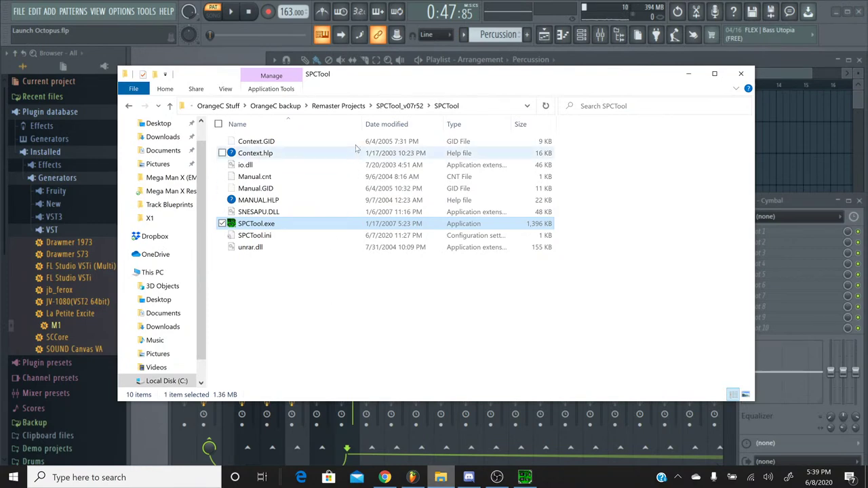
pyautogui.click(441, 478)
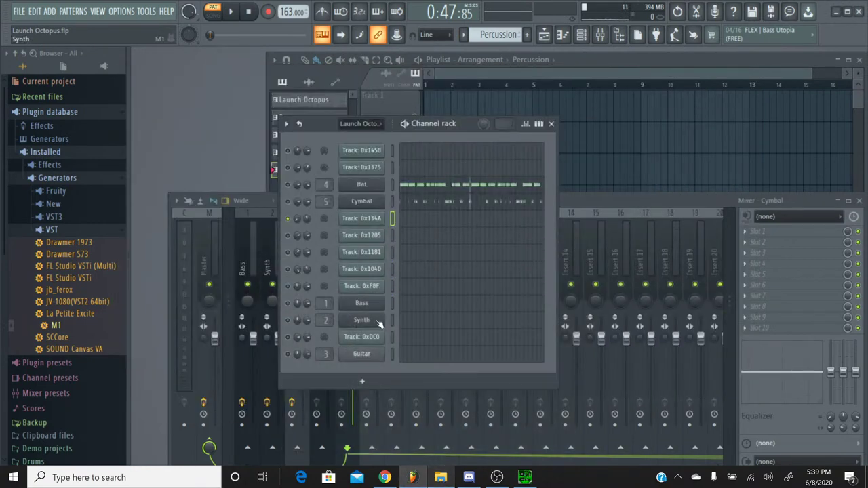
pyautogui.moveTo(54, 325); pyautogui.dragTo(57, 326)
pyautogui.scroll(-5, 91, 271)
pyautogui.moveTo(92, 268); pyautogui.dragTo(373, 232)
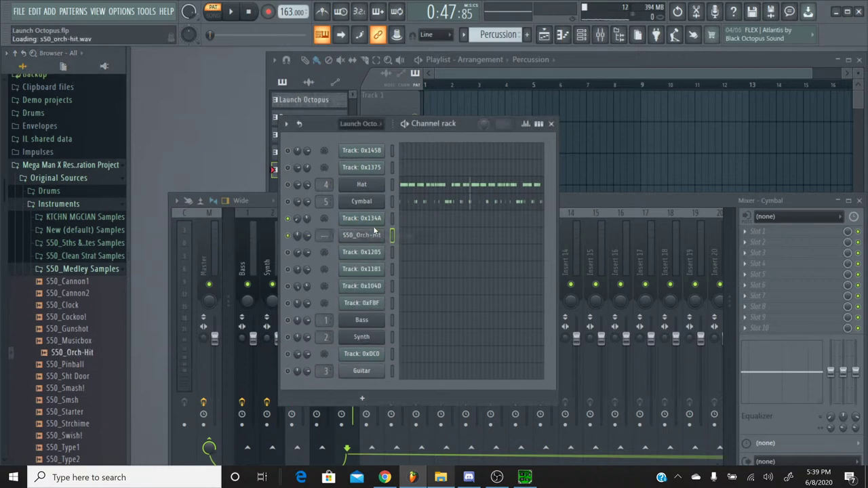
# Rename the S50_Orch-Hit channel as "Orch Hit"
pyautogui.rightClick(377, 234)
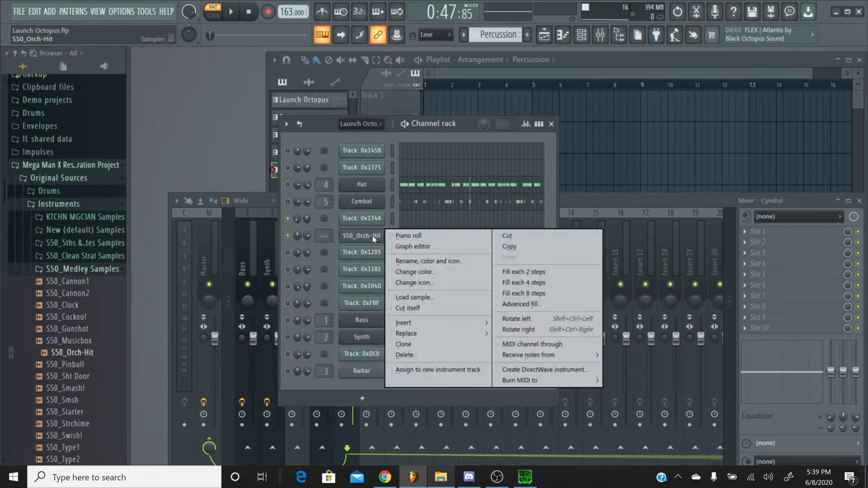
pyautogui.click(422, 261)
pyautogui.write('Orh Hit')
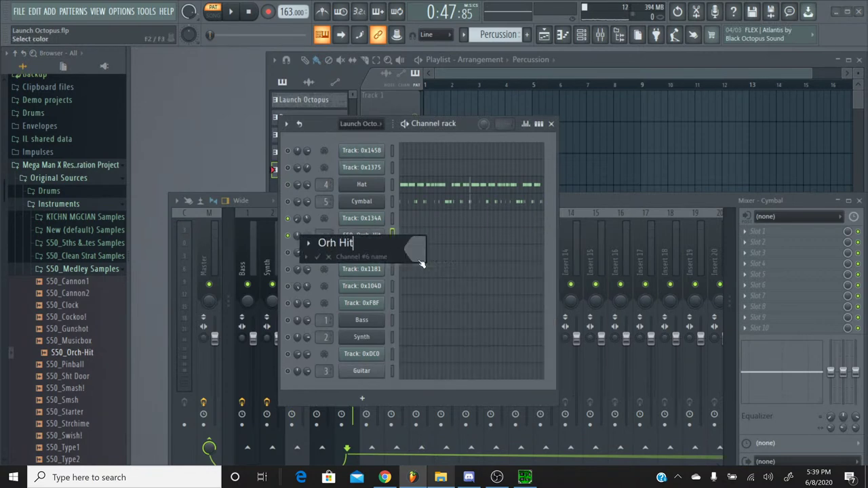
pyautogui.press('Return')
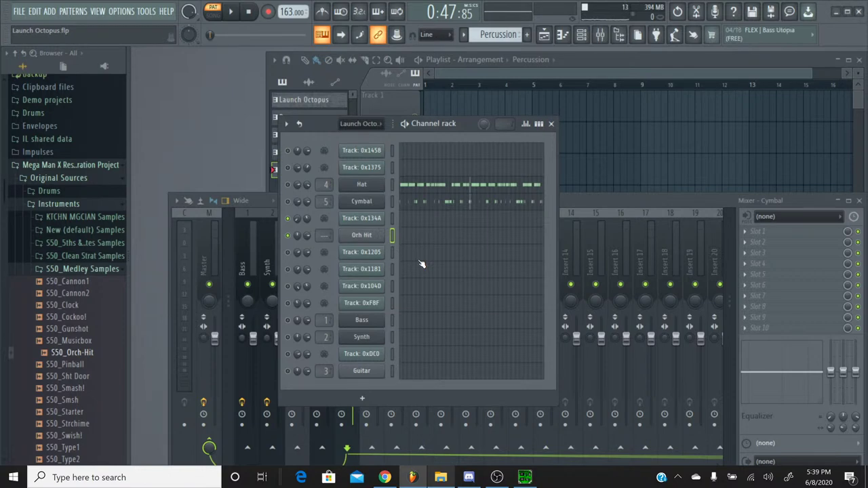
pyautogui.rightClick(372, 236)
pyautogui.click(393, 262)
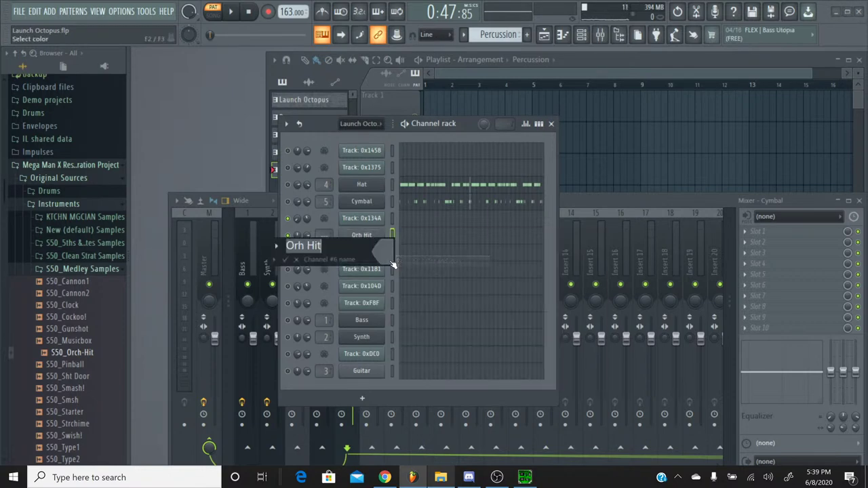
pyautogui.write('Orch H')
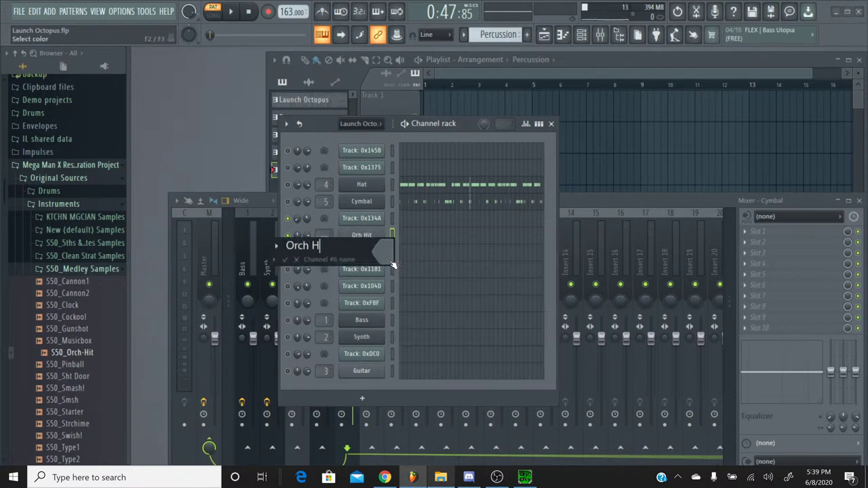
pyautogui.write('it')
pyautogui.press('Return')
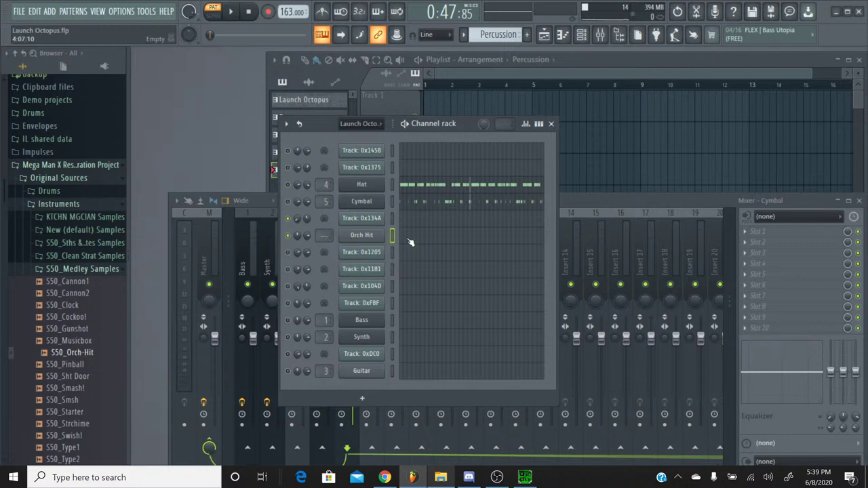
# Paste the copied notes into the Orch Hit piano roll in the Percussion pattern and deselect them
pyautogui.click(410, 239)
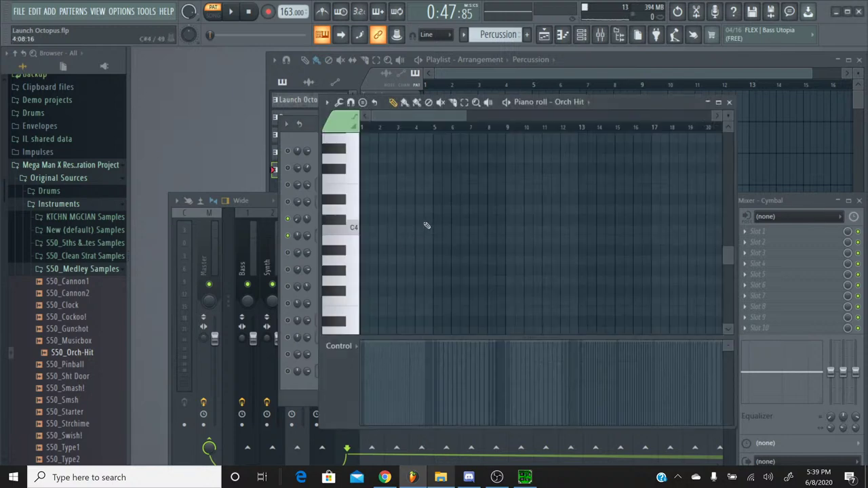
pyautogui.hotkey('ctrl', 'v')
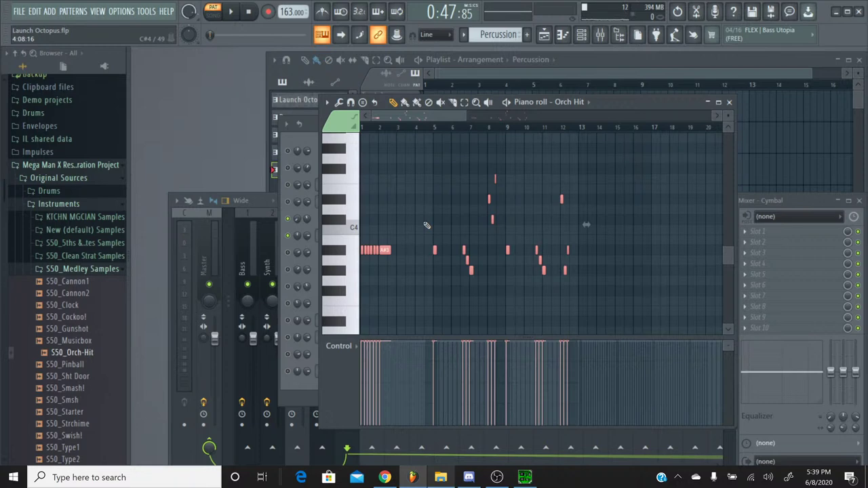
pyautogui.hotkey('ctrl', 'd')
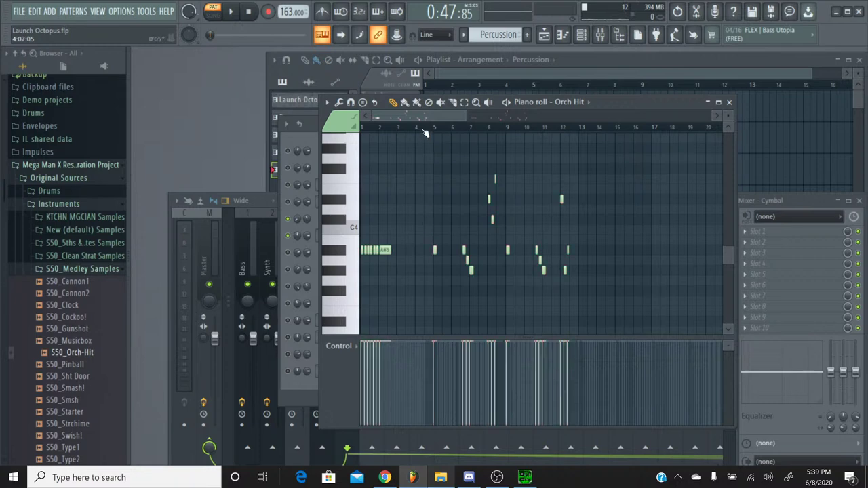
# Play the opening Orch Hit notes from the start, stop playback and audition the D#4 and C#4 keys
pyautogui.scroll(5, 426, 132)
pyautogui.moveTo(410, 123); pyautogui.dragTo(382, 126)
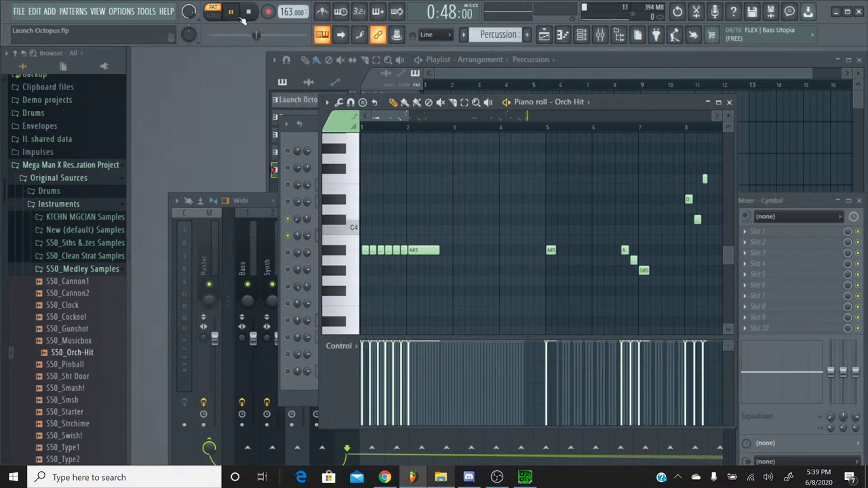
pyautogui.press('space')
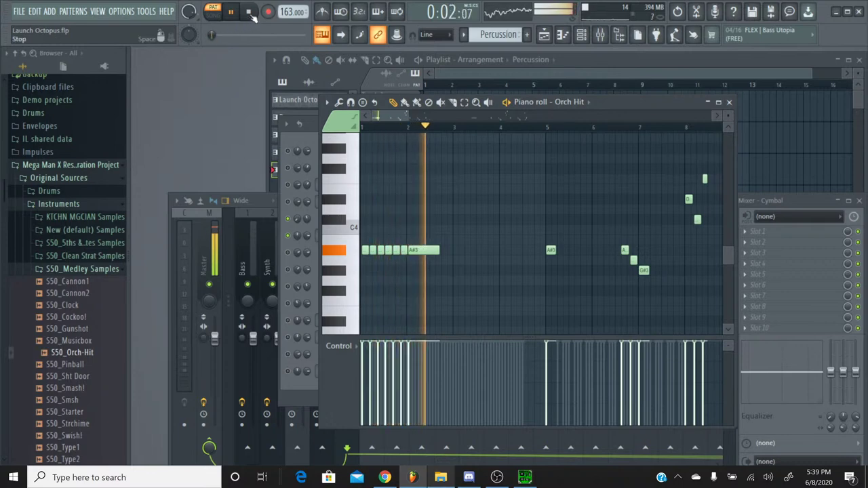
pyautogui.click(250, 13)
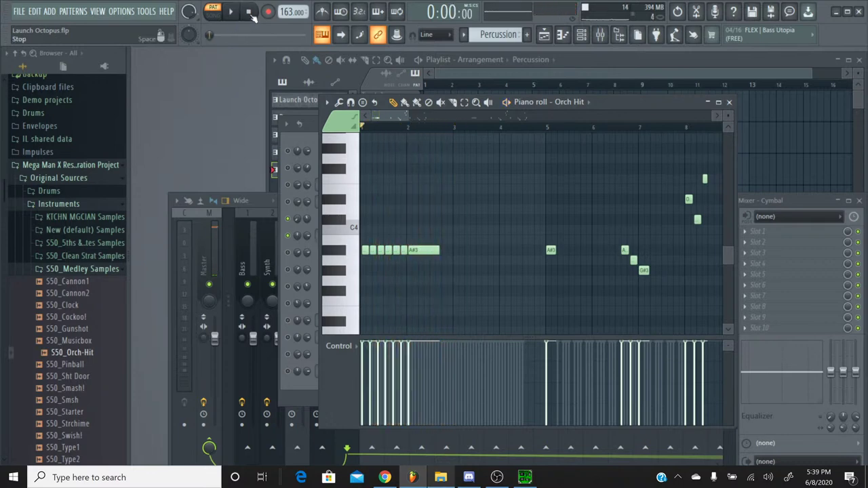
pyautogui.click(341, 203)
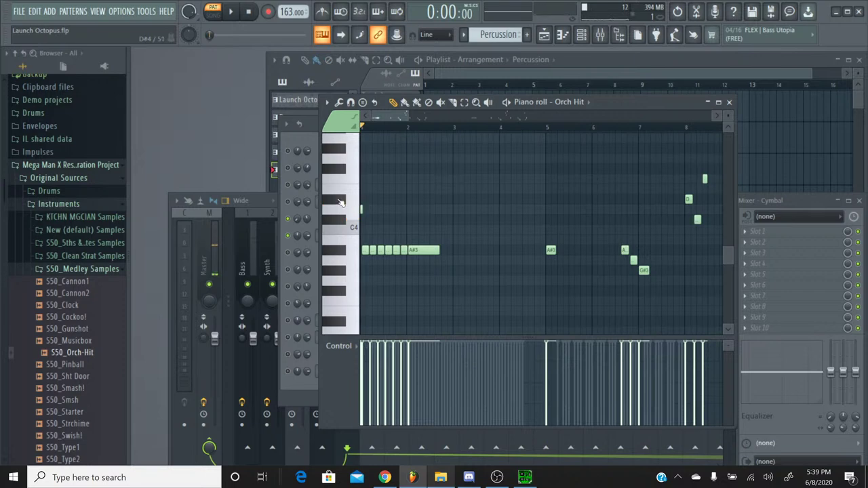
pyautogui.click(343, 220)
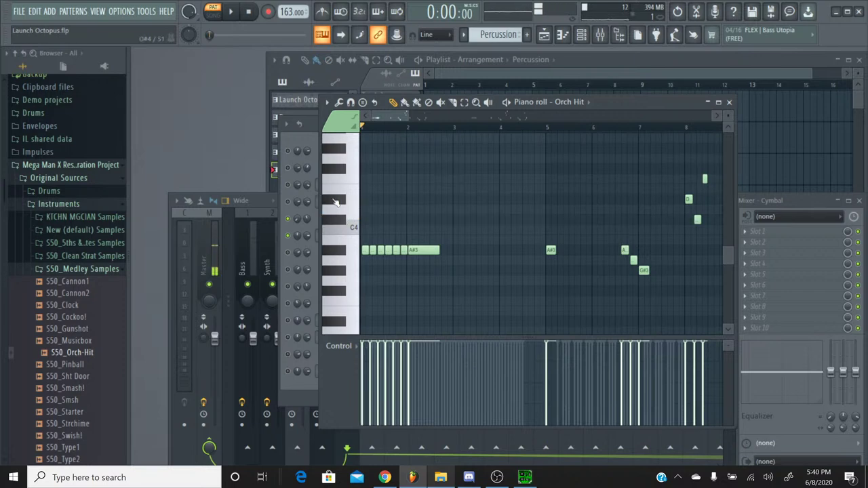
# Close the Orch Hit piano roll and open Track: 0x134A from the Launch Octopus pattern in the piano roll
pyautogui.click(730, 103)
pyautogui.click(462, 38)
pyautogui.click(478, 48)
pyautogui.click(429, 227)
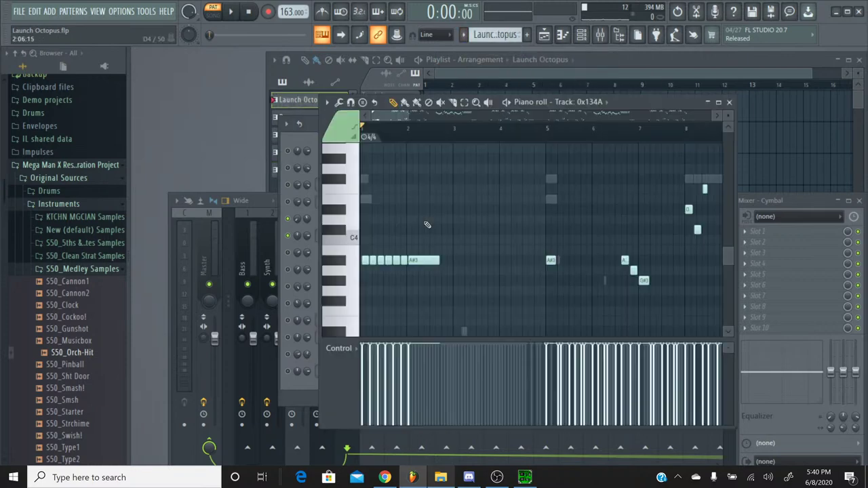
# Audition the A#3 key of Track: 0x134A repeatedly to hear the original pitch
pyautogui.click(336, 262)
pyautogui.click(338, 263)
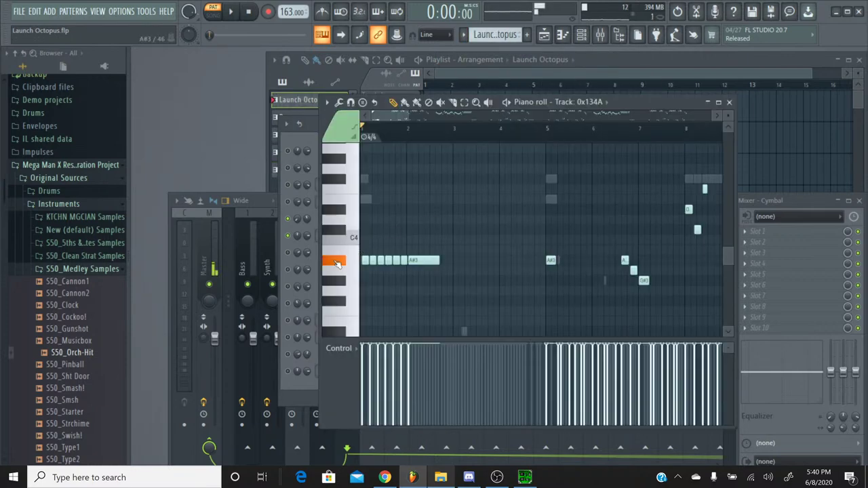
pyautogui.click(337, 264)
pyautogui.click(337, 263)
pyautogui.click(337, 264)
pyautogui.click(337, 264)
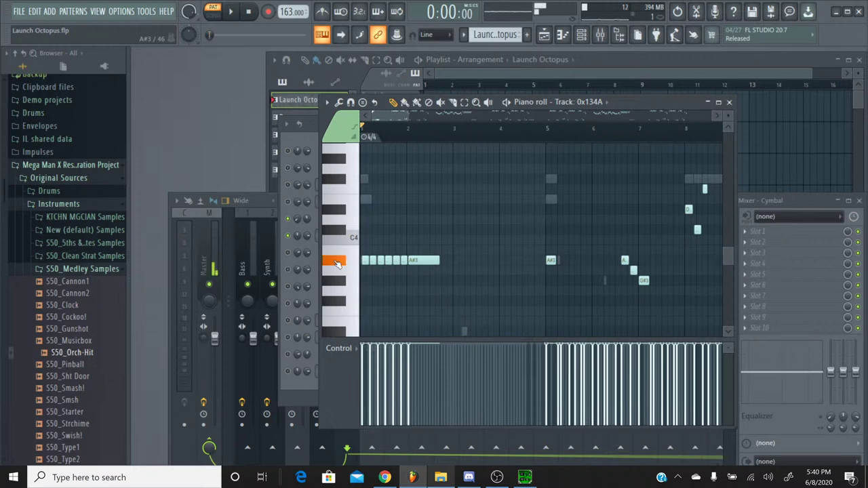
# Close the Track: 0x134A piano roll and open the Orch Hit piano roll in the Percussion pattern
pyautogui.click(737, 102)
pyautogui.click(463, 35)
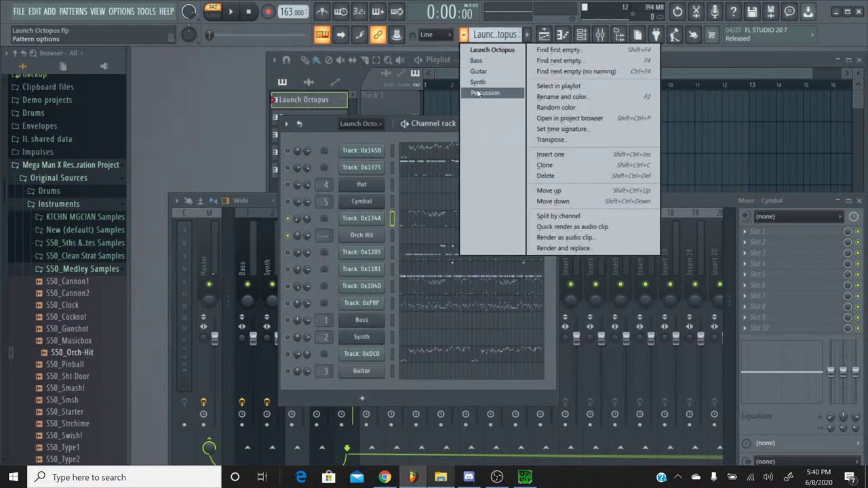
pyautogui.click(478, 93)
pyautogui.click(407, 237)
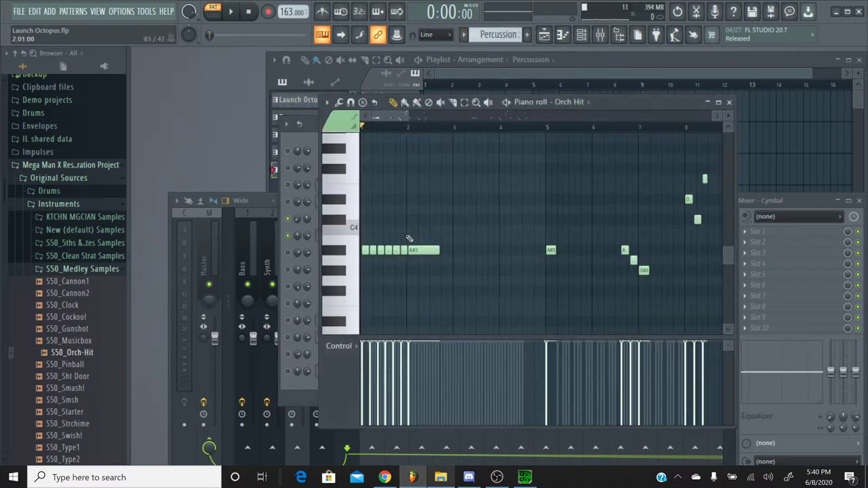
# Audition the Orch Hit keys between A#3 and D#4, returning repeatedly to B3 to match the original pitch
pyautogui.click(350, 253)
pyautogui.click(334, 243)
pyautogui.click(341, 234)
pyautogui.click(334, 244)
pyautogui.click(334, 244)
pyautogui.click(334, 225)
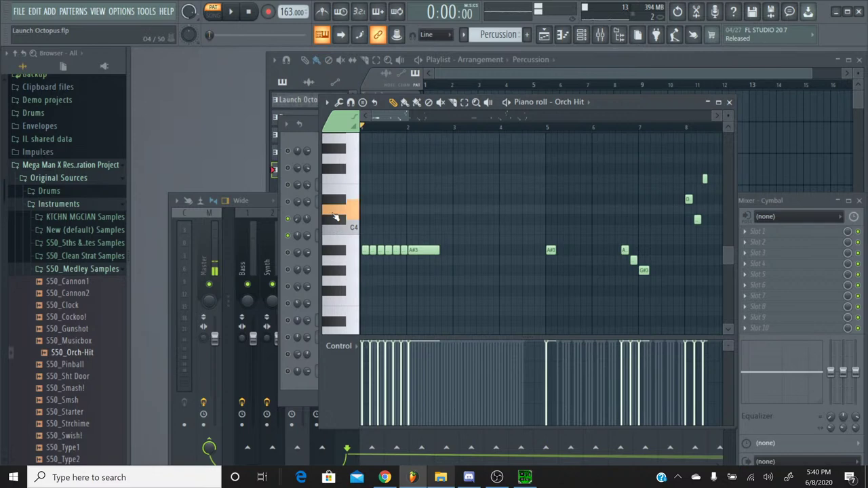
pyautogui.click(334, 201)
pyautogui.click(336, 247)
pyautogui.click(335, 245)
pyautogui.click(334, 244)
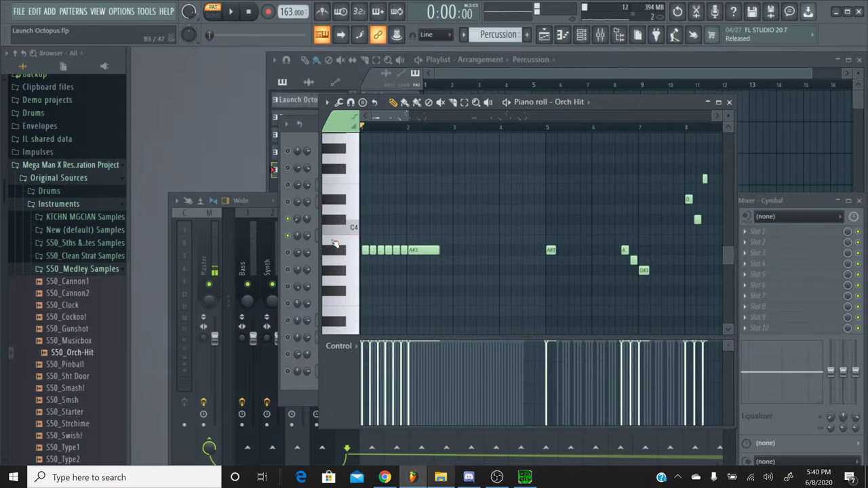
pyautogui.click(335, 244)
pyautogui.click(334, 244)
pyautogui.click(326, 251)
pyautogui.click(334, 246)
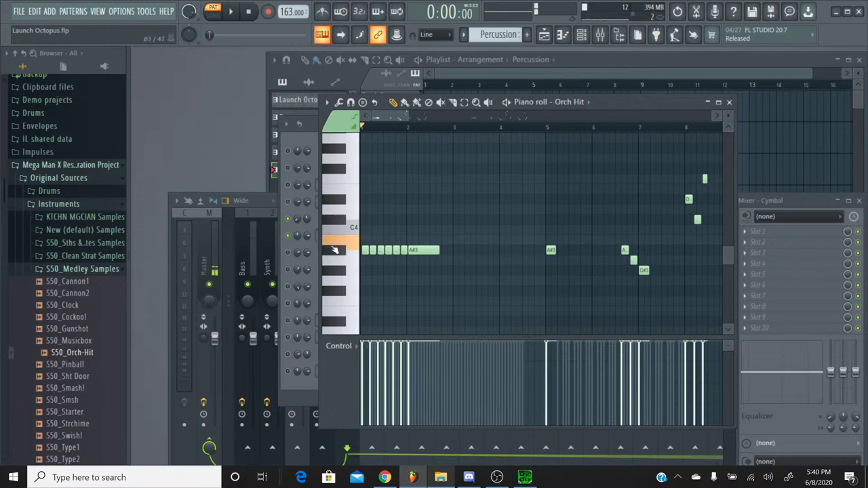
# Transpose all Orch Hit notes up one semitone and audition the B3 key
pyautogui.hotkey('ctrl', 'a')
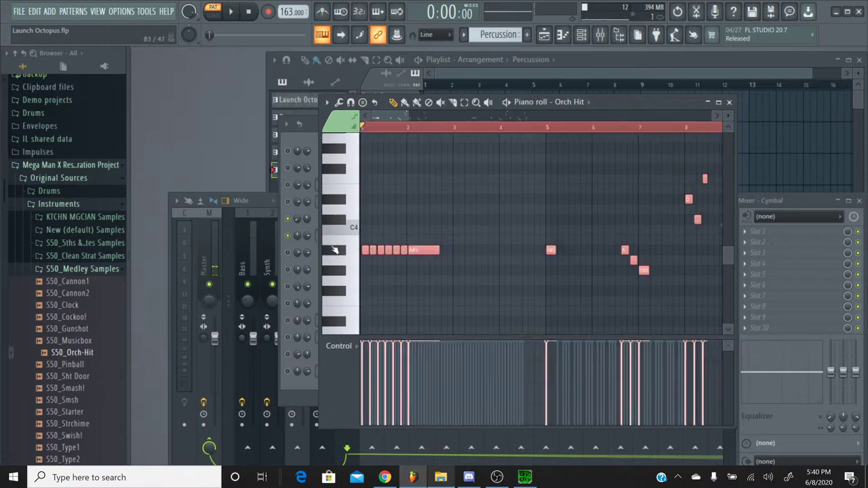
pyautogui.hotkey('shift', 'Up')
pyautogui.click(334, 250)
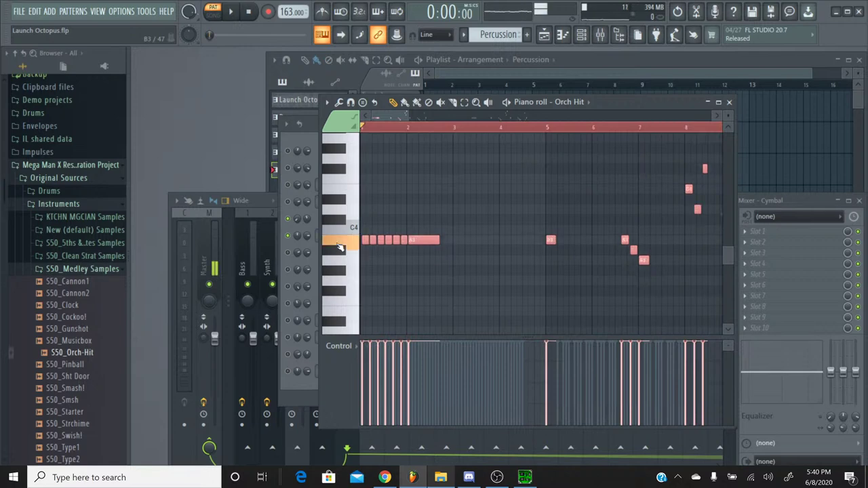
# Enable the Orch Hit volume envelope with no attack, hold or decay, full sustain and a short release, and briefly play the pattern
pyautogui.click(730, 103)
pyautogui.click(371, 240)
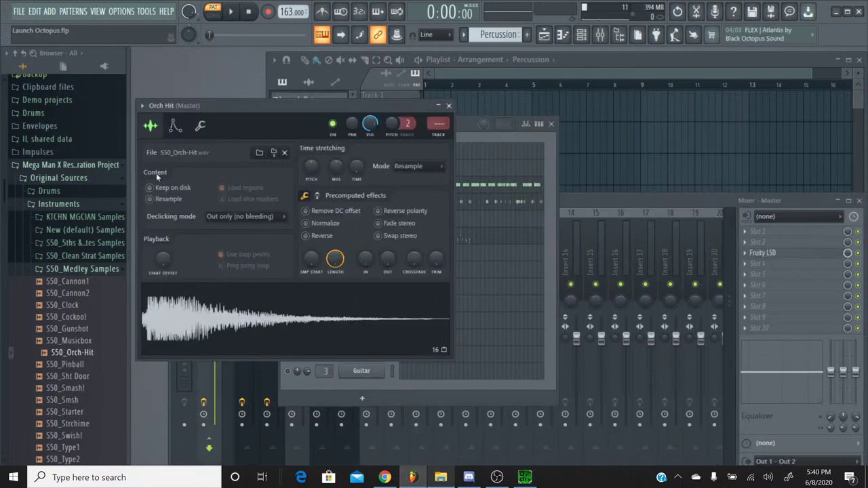
pyautogui.click(175, 126)
pyautogui.moveTo(173, 243); pyautogui.dragTo(249, 255)
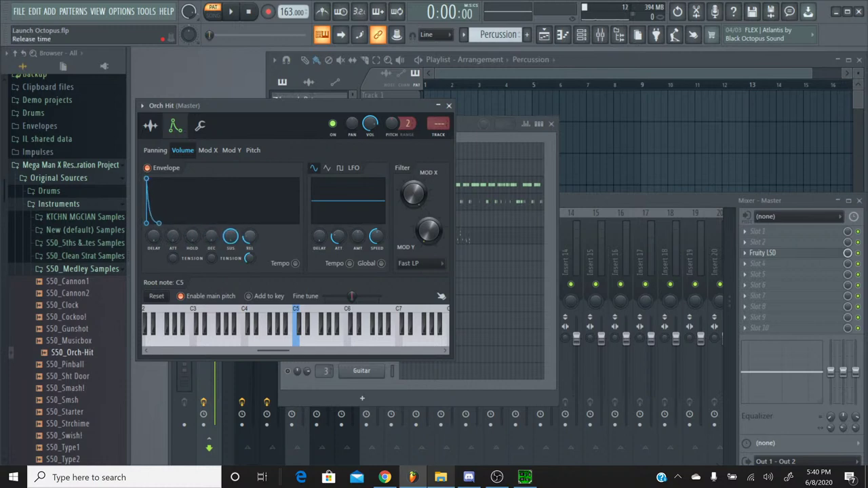
pyautogui.click(231, 12)
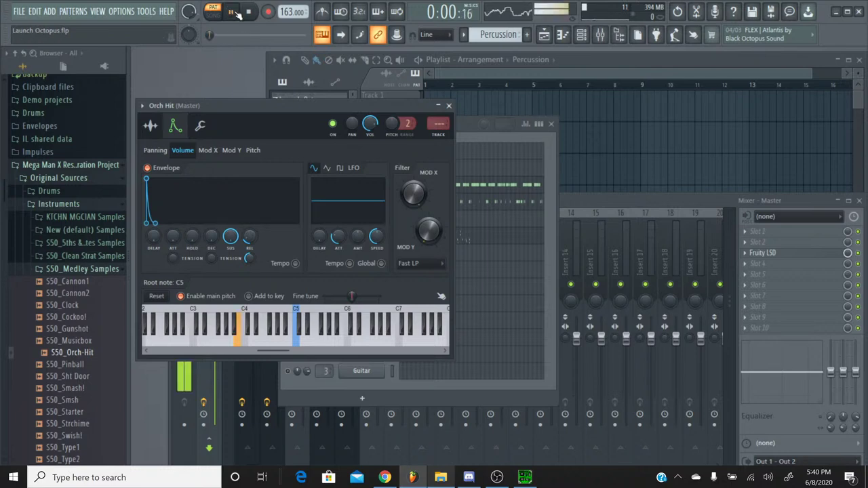
pyautogui.click(249, 12)
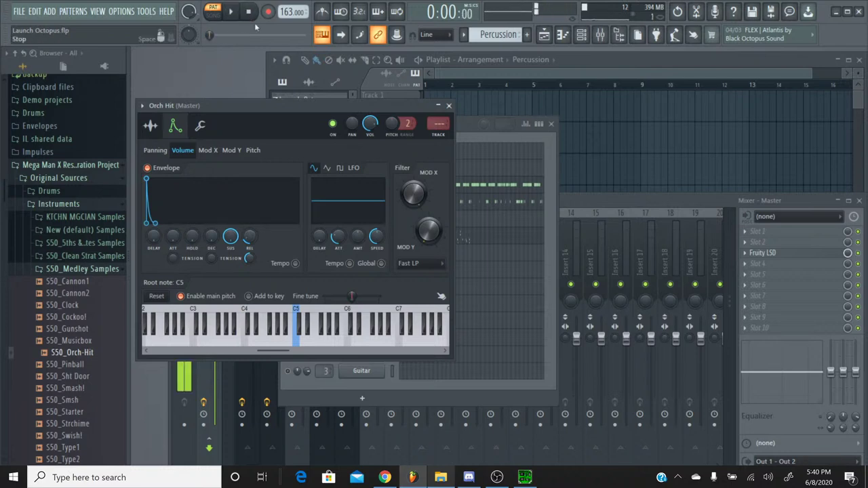
pyautogui.click(449, 106)
# Delete the repeated opening B3 notes in the Orch Hit piano roll, keeping only the first one
pyautogui.click(435, 241)
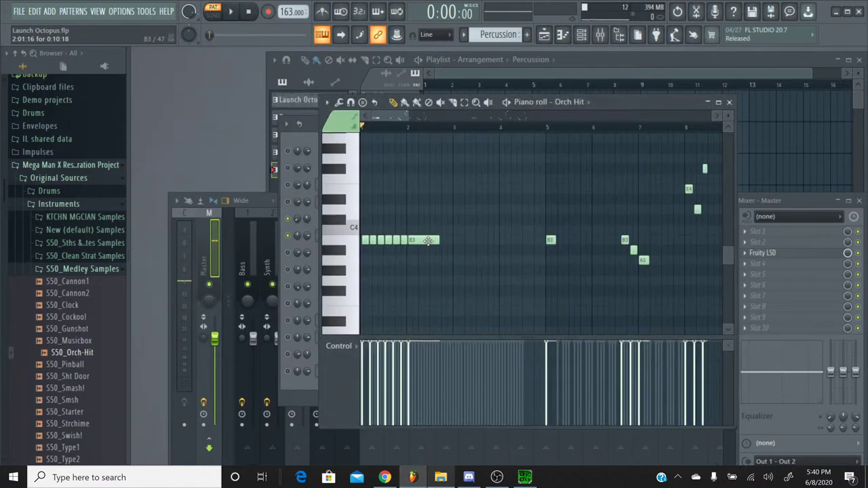
pyautogui.click(467, 103)
pyautogui.moveTo(432, 273); pyautogui.dragTo(377, 203)
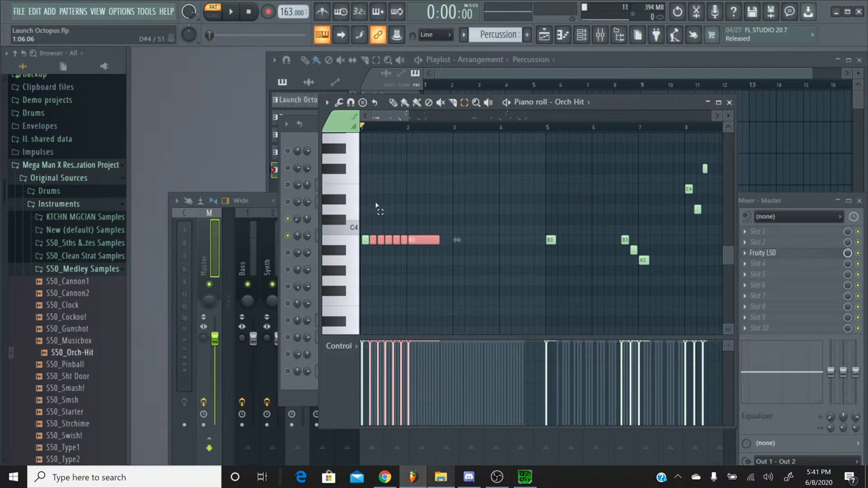
pyautogui.press('Delete')
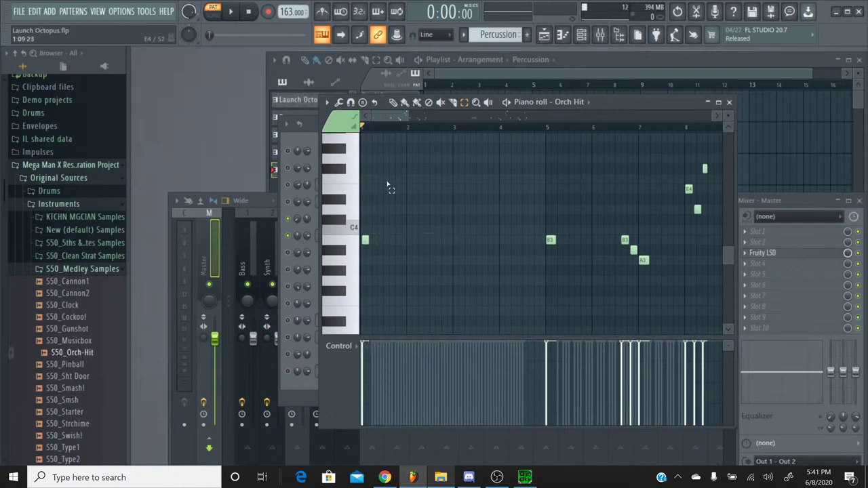
# Play the thinned-out Orch Hit opening, audition a key, move the playhead into bar 2 and close the piano roll
pyautogui.click(231, 12)
pyautogui.click(247, 13)
pyautogui.press('space')
pyautogui.press('space')
pyautogui.click(353, 234)
pyautogui.click(436, 128)
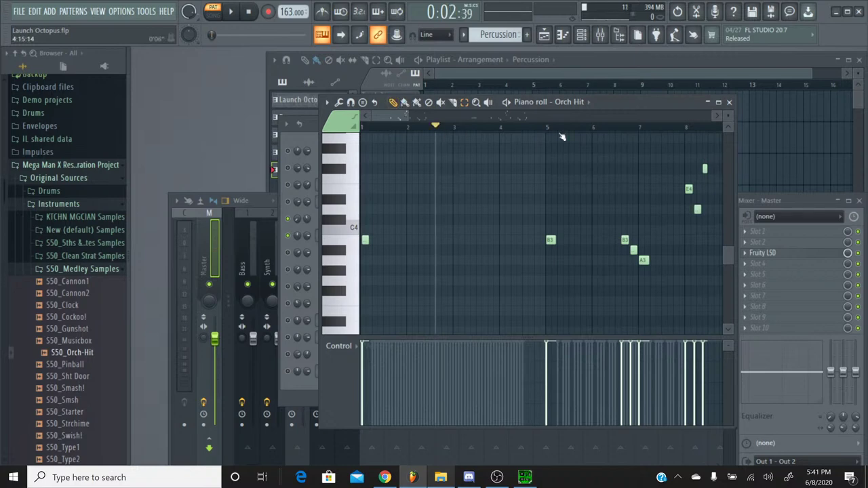
pyautogui.click(730, 102)
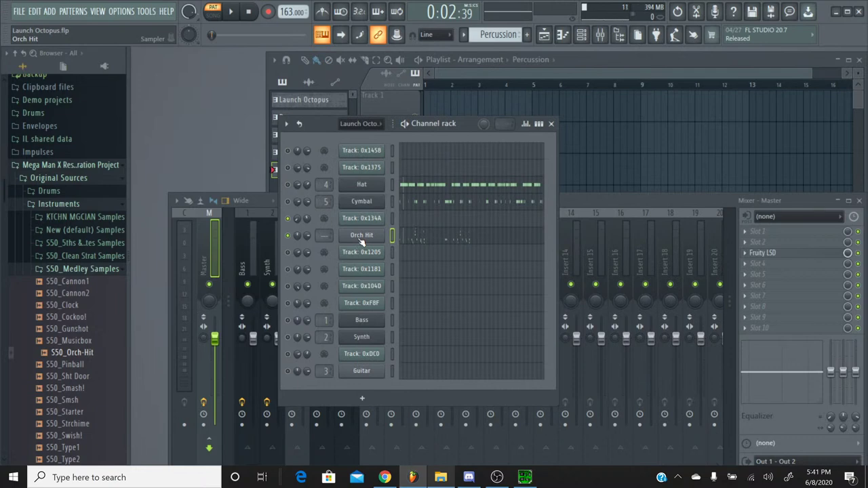
# Route the Orch Hit channel to mixer track 6 and load Fruity Delay 3 in its third effect slot
pyautogui.click(570, 204)
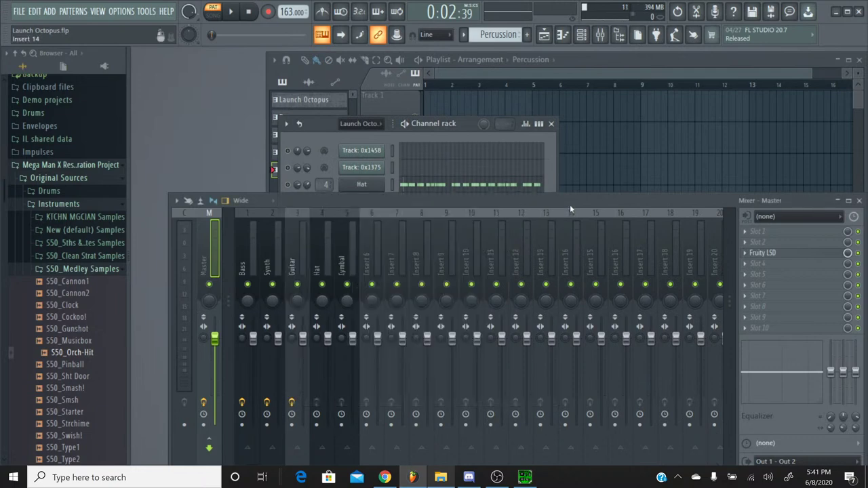
pyautogui.click(370, 216)
pyautogui.hotkey('ctrl', 'l')
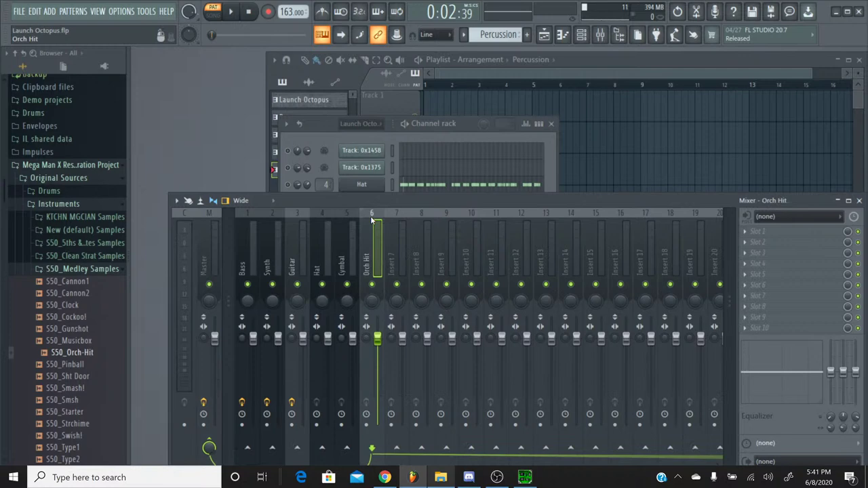
pyautogui.click(753, 253)
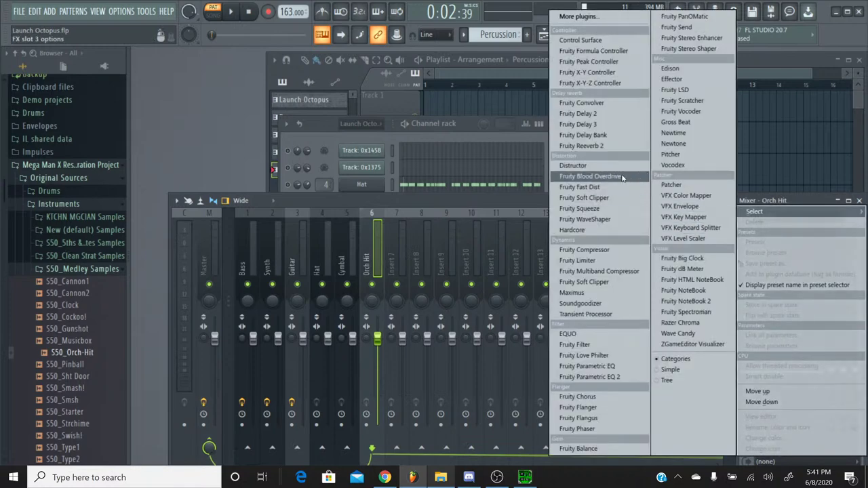
pyautogui.click(583, 125)
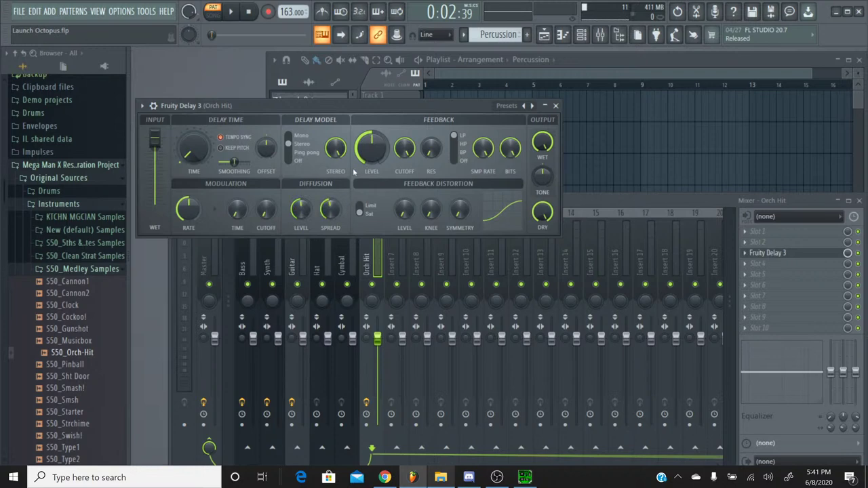
# Play the Percussion pattern with the delay, rewind it towards the start, stop playback and close Fruity Delay 3
pyautogui.click(234, 13)
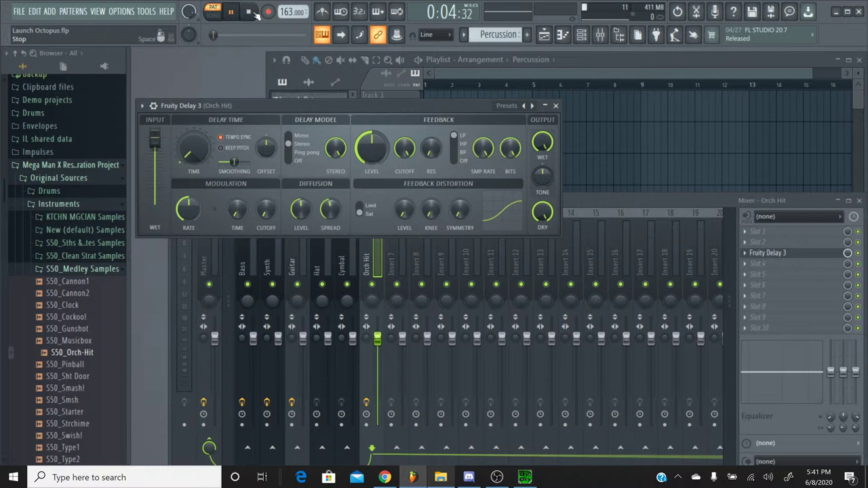
pyautogui.moveTo(218, 38); pyautogui.dragTo(210, 38)
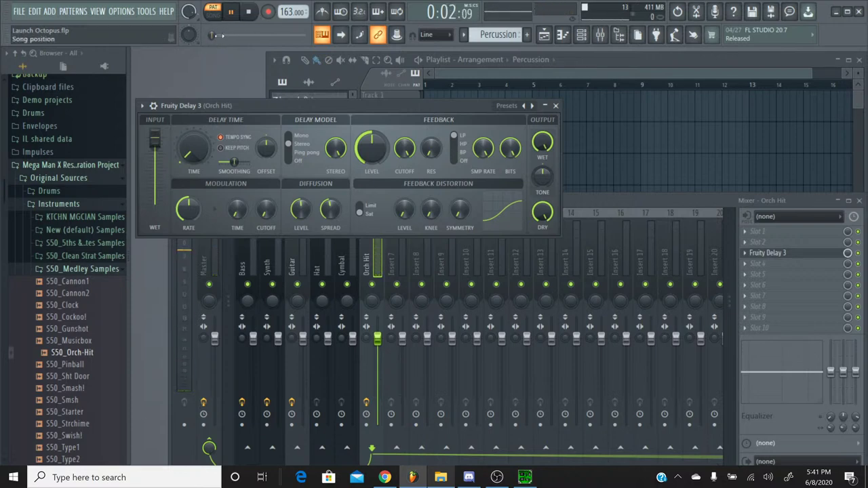
pyautogui.moveTo(216, 36); pyautogui.dragTo(209, 36)
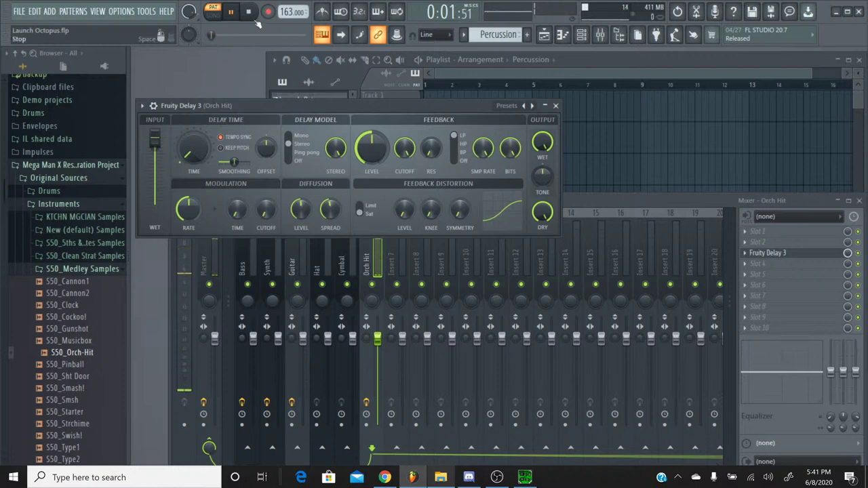
pyautogui.press('space')
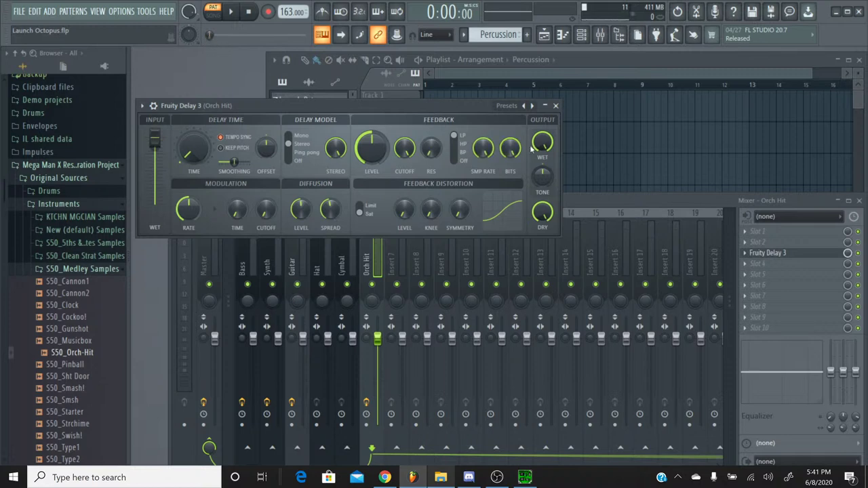
pyautogui.click(556, 106)
# Reopen the Orch Hit piano roll, play the delayed opening hit from the start and audition the keys around D4
pyautogui.click(390, 144)
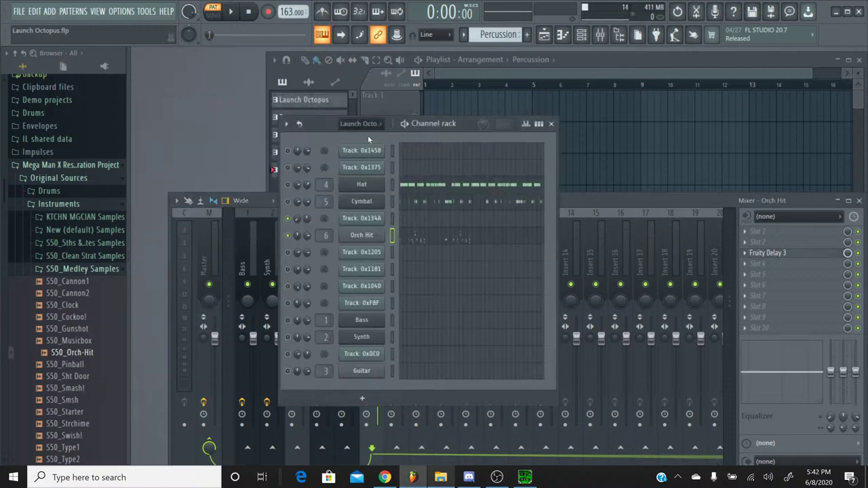
pyautogui.click(415, 239)
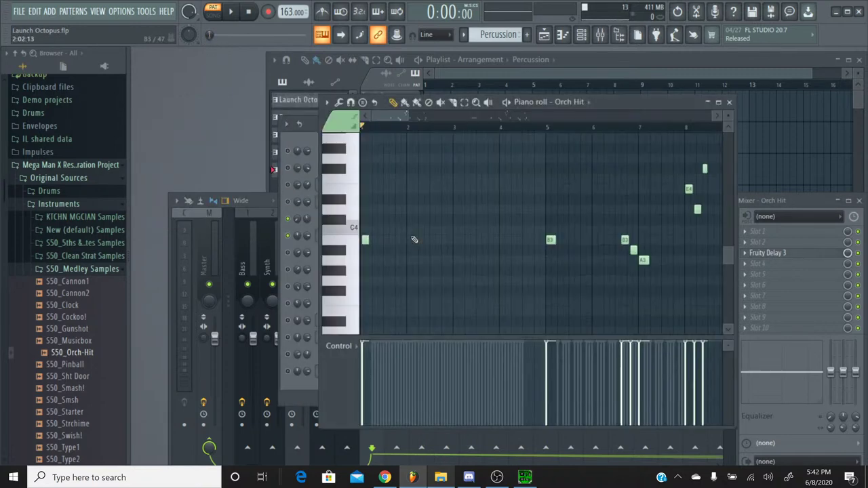
pyautogui.click(379, 127)
pyautogui.click(230, 12)
pyautogui.click(249, 12)
pyautogui.click(331, 214)
pyautogui.click(332, 209)
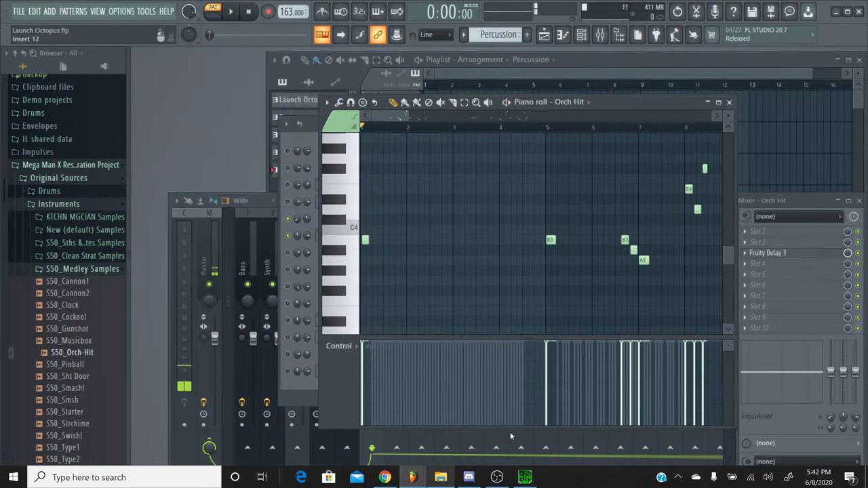
# Switch to SPCTool, play the original Launch Octopus song for comparison, stop it and return to FL Studio
pyautogui.click(525, 478)
pyautogui.click(267, 213)
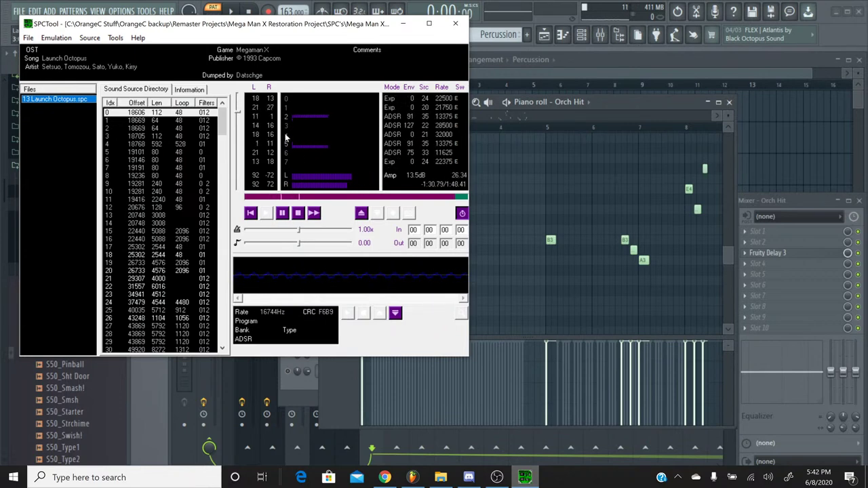
pyautogui.click(298, 213)
pyautogui.click(405, 25)
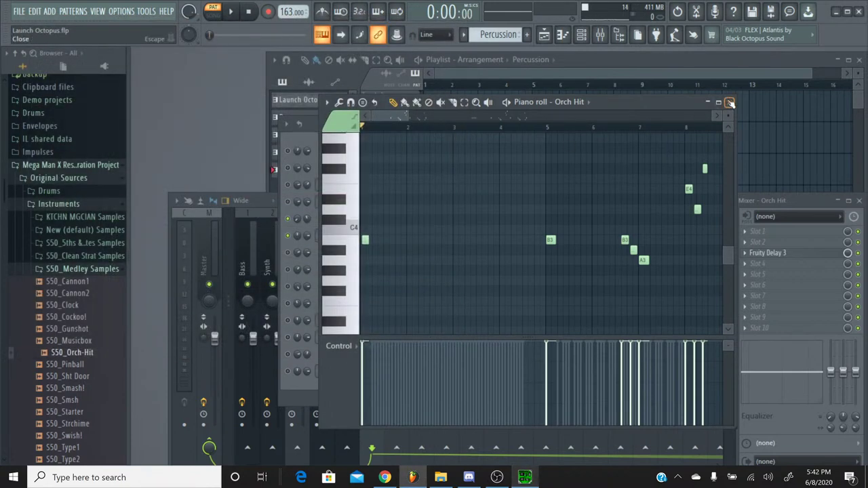
# Clear all notes from the Orch Hit piano roll, close it and switch to the Launch Octopus pattern
pyautogui.hotkey('ctrl', 'a')
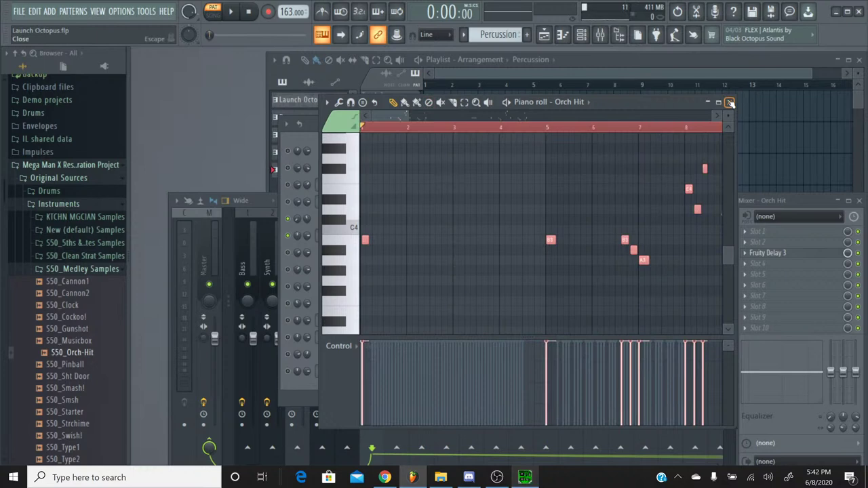
pyautogui.click(730, 102)
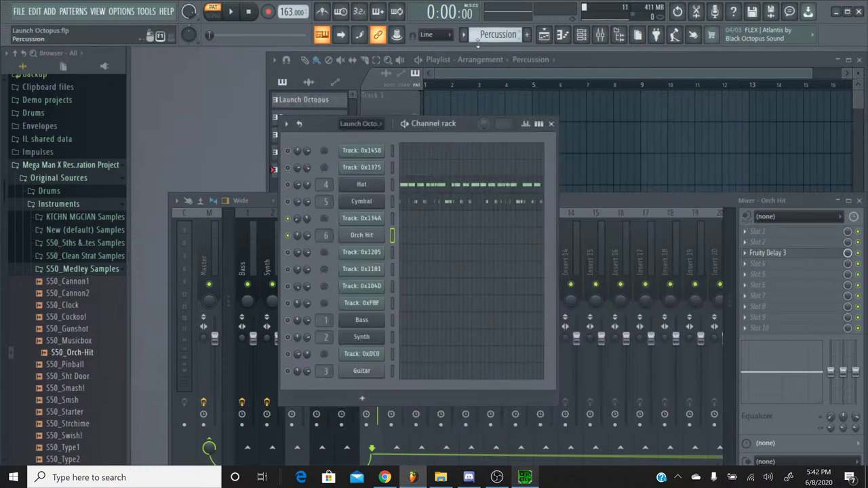
pyautogui.click(465, 34)
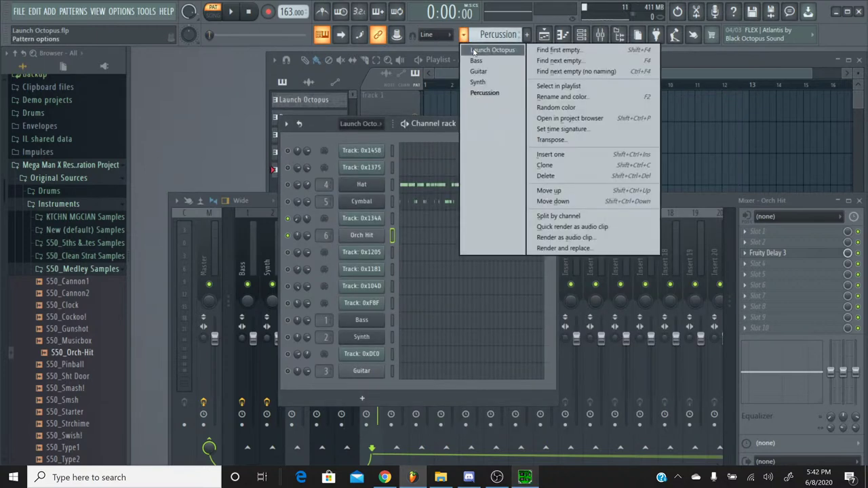
pyautogui.click(473, 50)
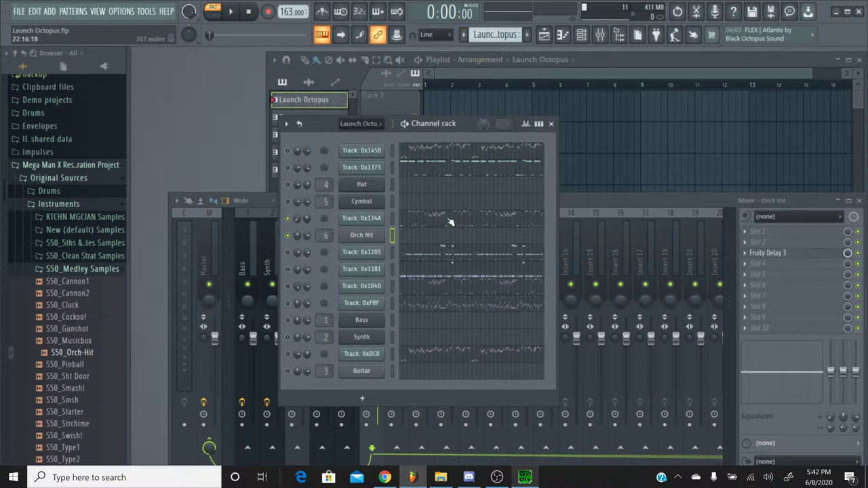
# Copy all notes from the Track: 0x104D piano roll of the Launch Octopus pattern and close it
pyautogui.click(424, 291)
pyautogui.scroll(3, 424, 138)
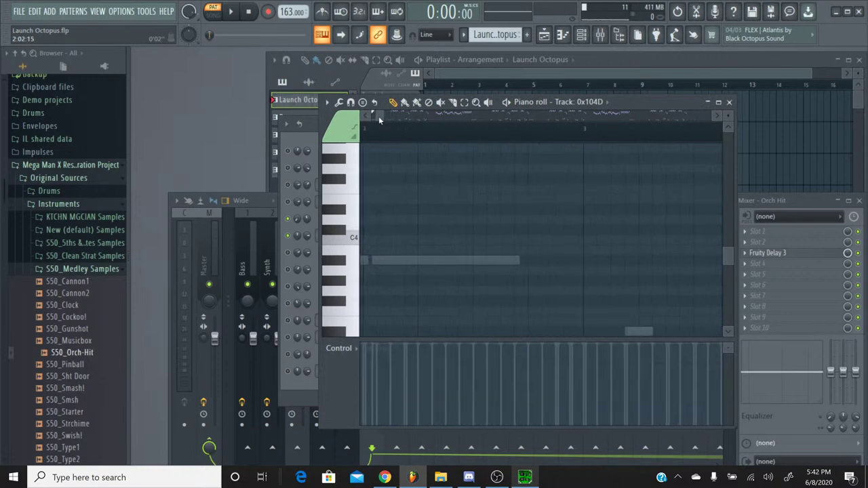
pyautogui.scroll(2, 370, 118)
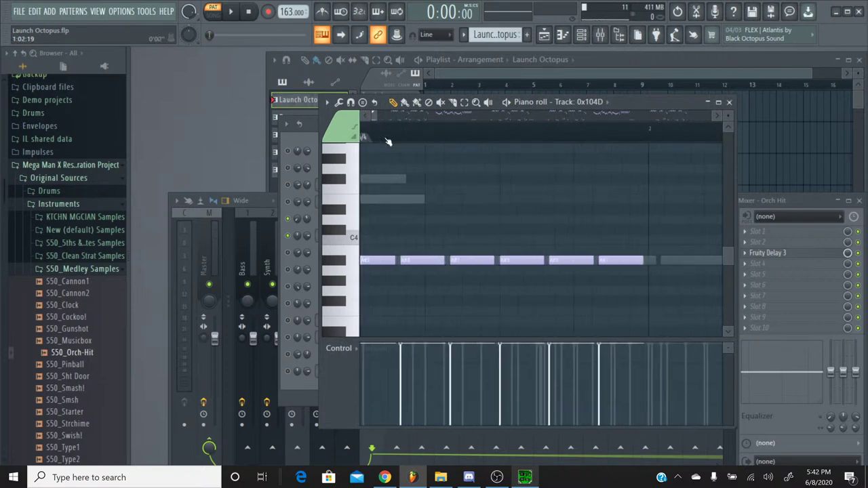
pyautogui.scroll(1, 389, 142)
pyautogui.scroll(-6, 390, 141)
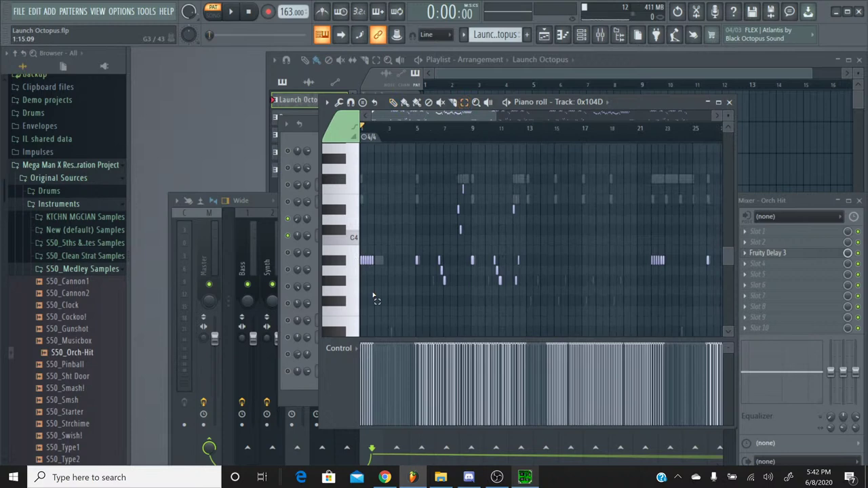
pyautogui.moveTo(364, 303); pyautogui.dragTo(221, 170)
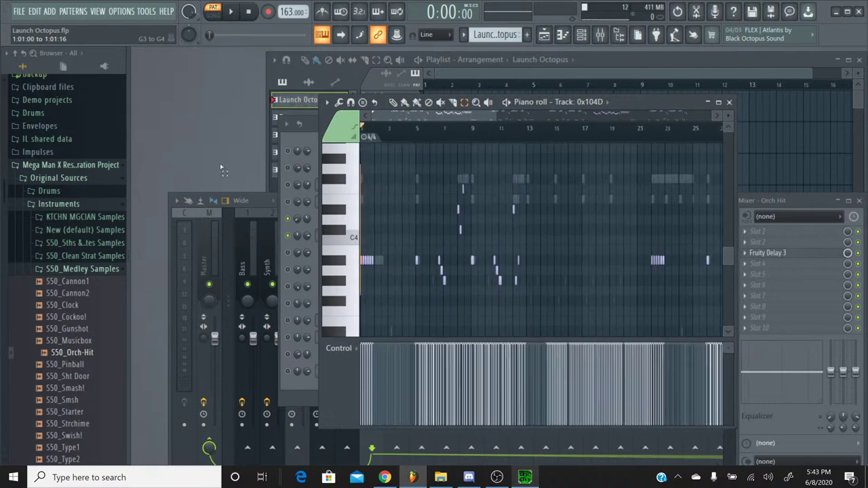
pyautogui.moveTo(385, 168); pyautogui.dragTo(501, 166)
pyautogui.moveTo(517, 129); pyautogui.dragTo(390, 123)
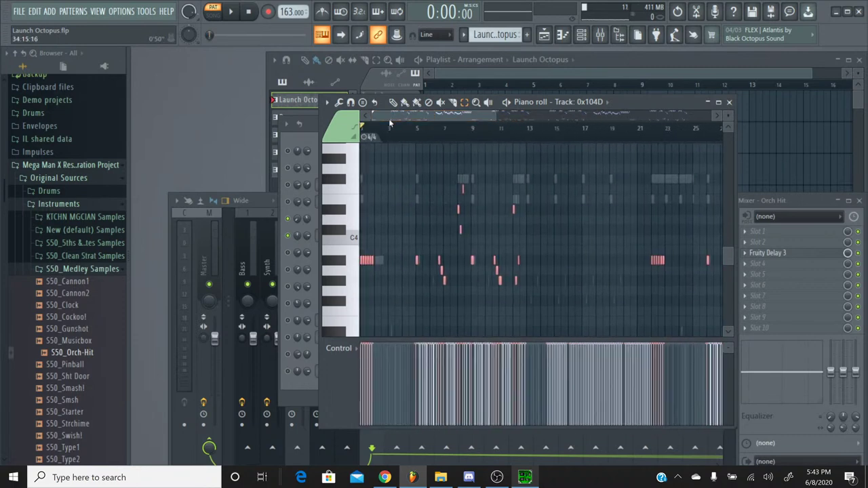
pyautogui.click(729, 102)
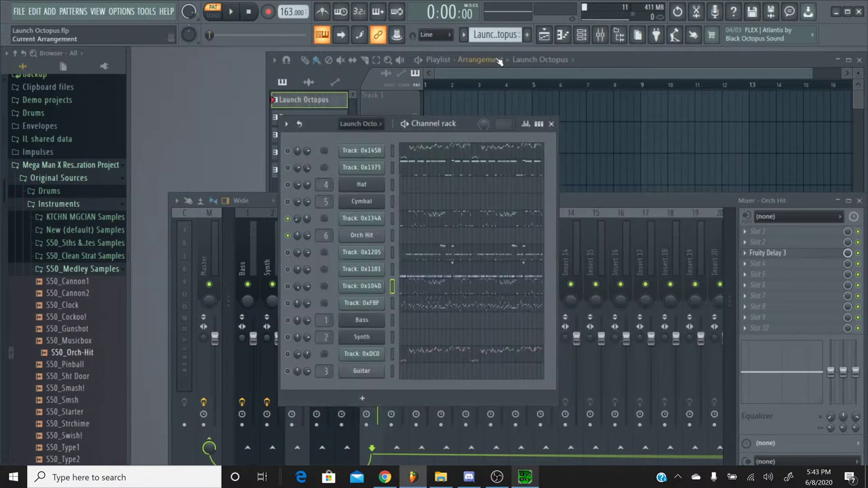
# Switch to the Percussion pattern, paste the copied notes into the Orch Hit piano roll and audition the keys around C4
pyautogui.click(463, 34)
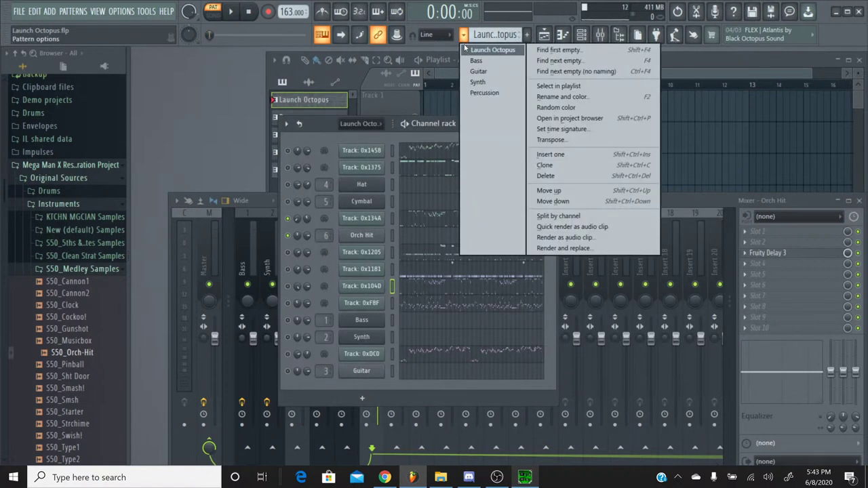
pyautogui.click(481, 92)
pyautogui.click(408, 241)
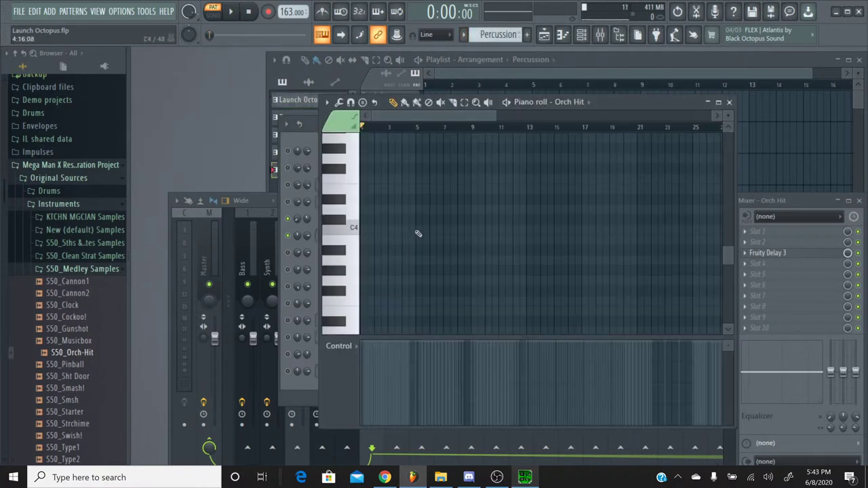
pyautogui.click(336, 251)
pyautogui.click(336, 251)
pyautogui.click(340, 242)
pyautogui.click(341, 232)
pyautogui.click(341, 234)
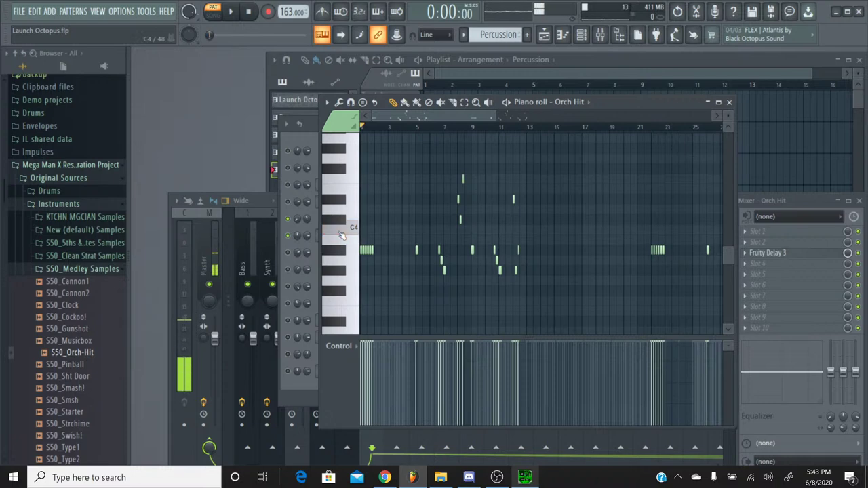
# Transpose all Orch Hit notes up two semitones and audition C4
pyautogui.hotkey('ctrl', 'a')
pyautogui.press('Up')
pyautogui.press('Up')
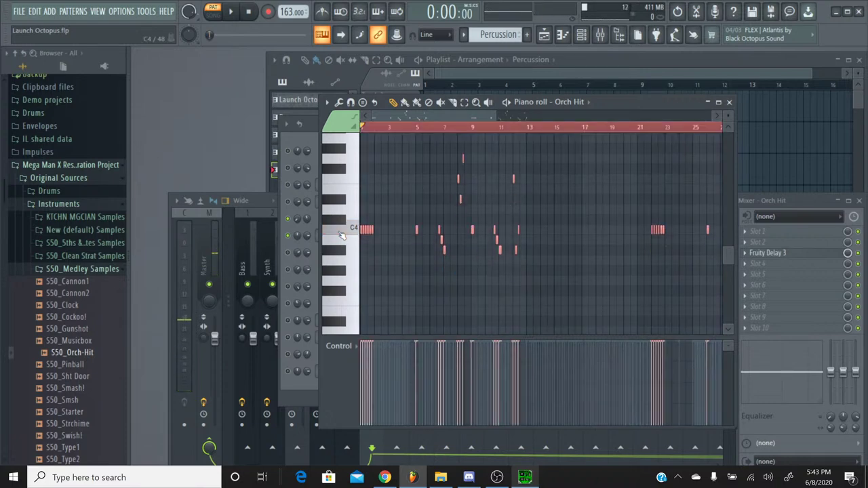
pyautogui.click(342, 234)
# Play the transposed Orch Hit part from the start, skip ahead to around bar 5 and stop playback
pyautogui.press('space')
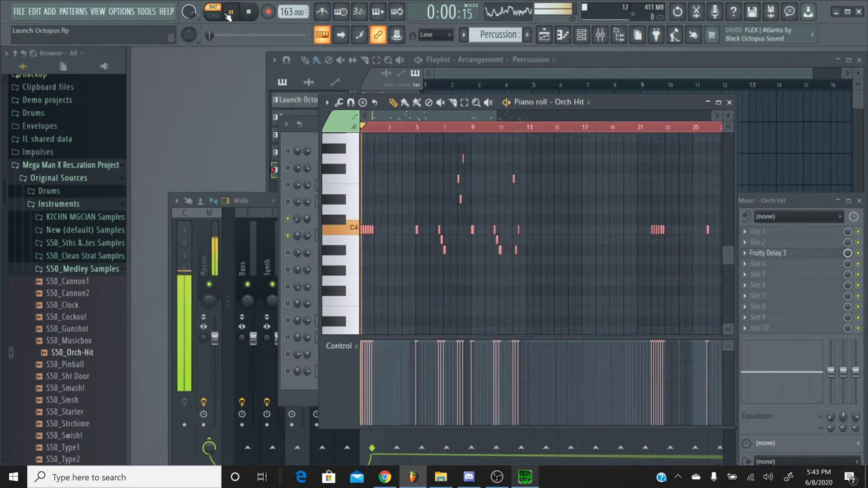
pyautogui.click(415, 127)
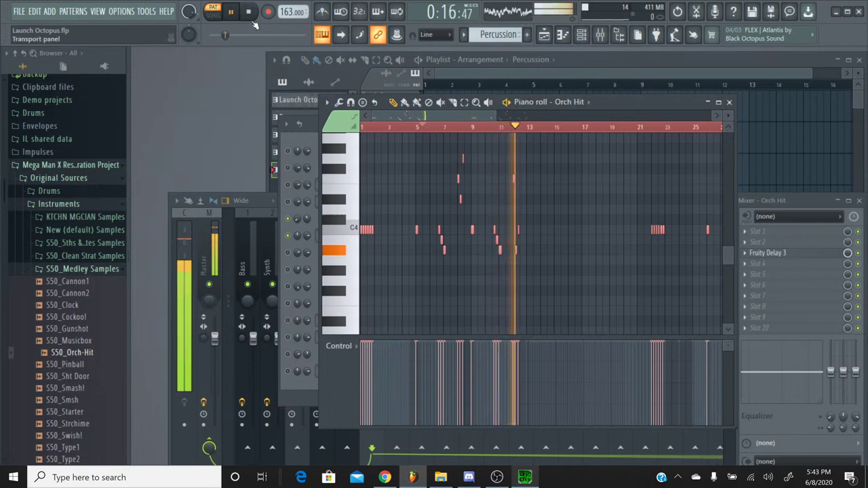
pyautogui.press('space')
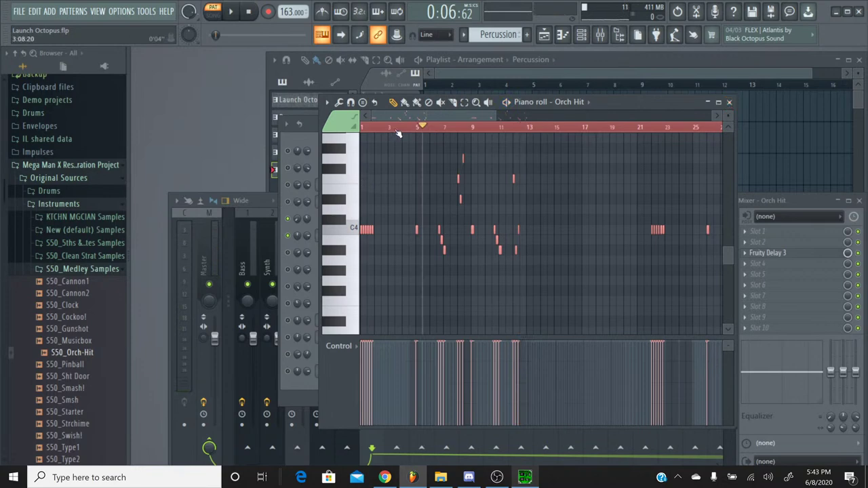
# Delete the repeated Orch Hit notes in bar 1, keeping only the first C4 hit
pyautogui.scroll(5, 399, 133)
pyautogui.click(464, 102)
pyautogui.moveTo(416, 245); pyautogui.dragTo(361, 226)
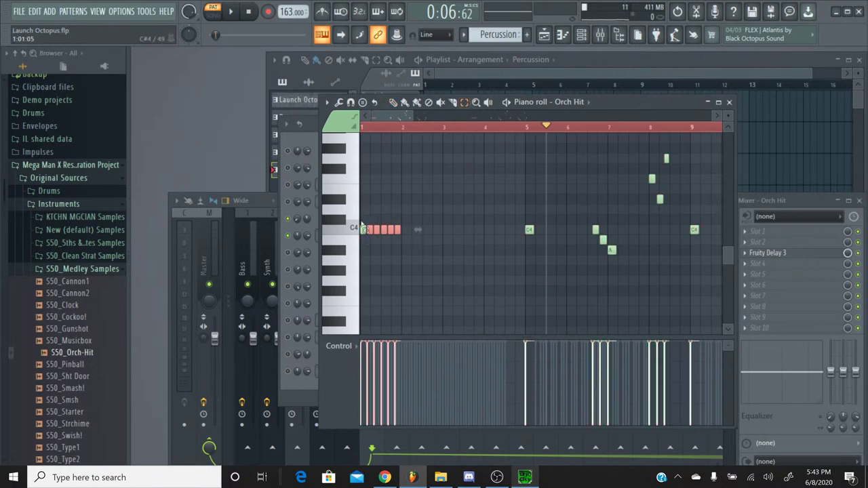
pyautogui.press('Delete')
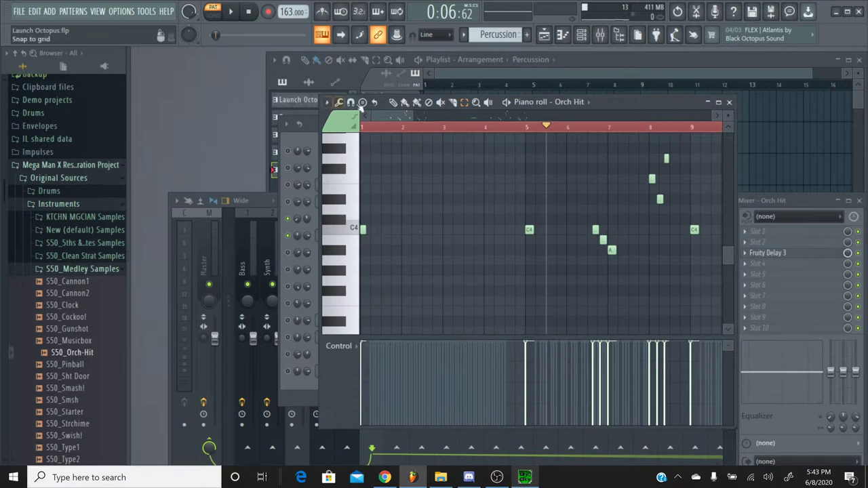
# Return playback to the start, play the single opening hit and audition the keys just above C4
pyautogui.moveTo(555, 130); pyautogui.dragTo(549, 129)
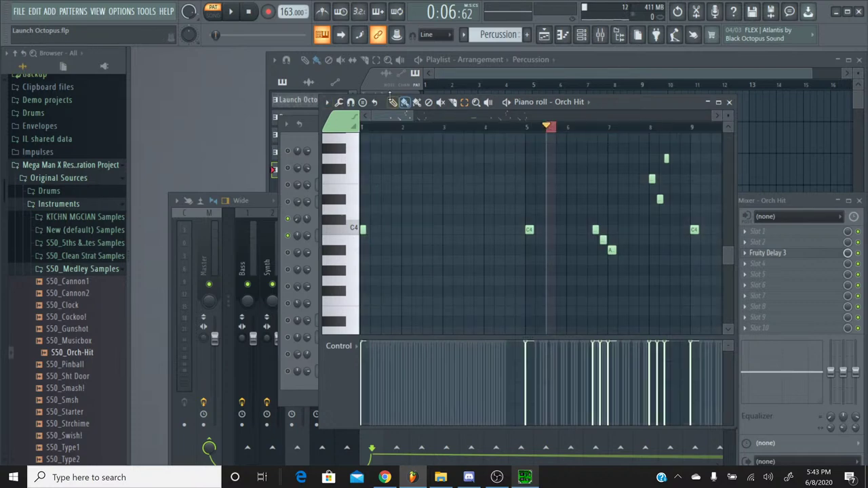
pyautogui.click(249, 12)
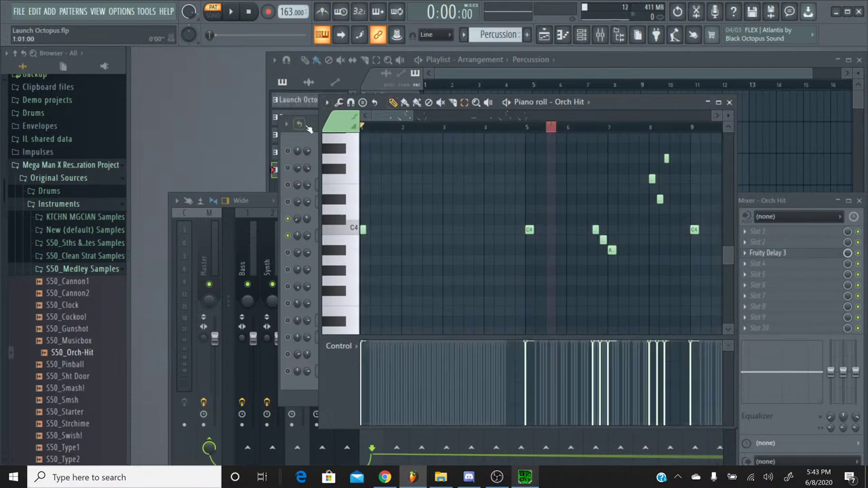
pyautogui.press('space')
pyautogui.press('space')
pyautogui.click(341, 219)
pyautogui.click(337, 204)
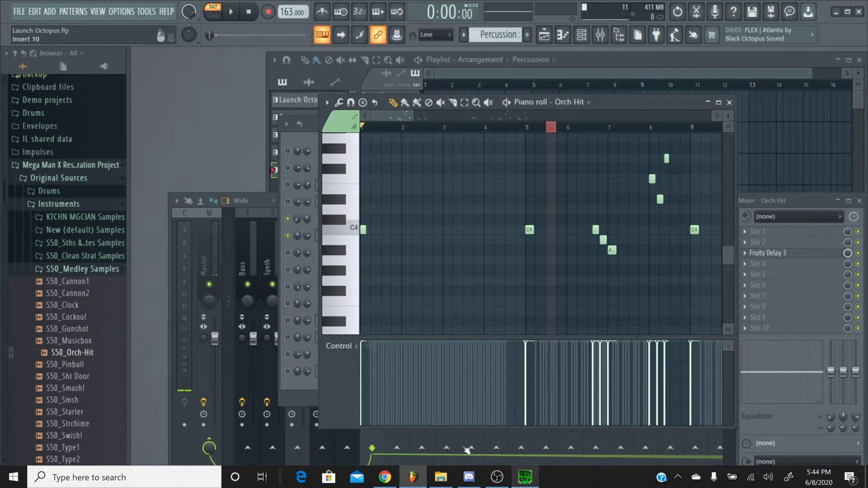
# Switch to SPCTool, play the original Launch Octopus song briefly and close the program
pyautogui.click(525, 478)
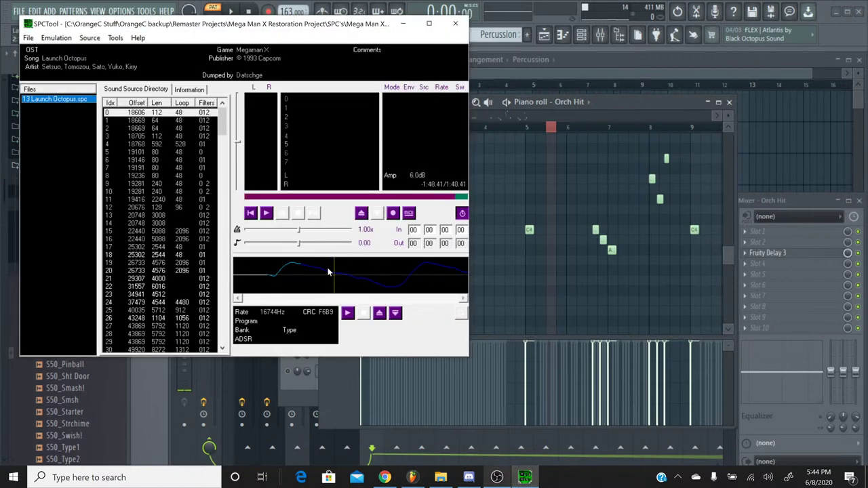
pyautogui.click(267, 213)
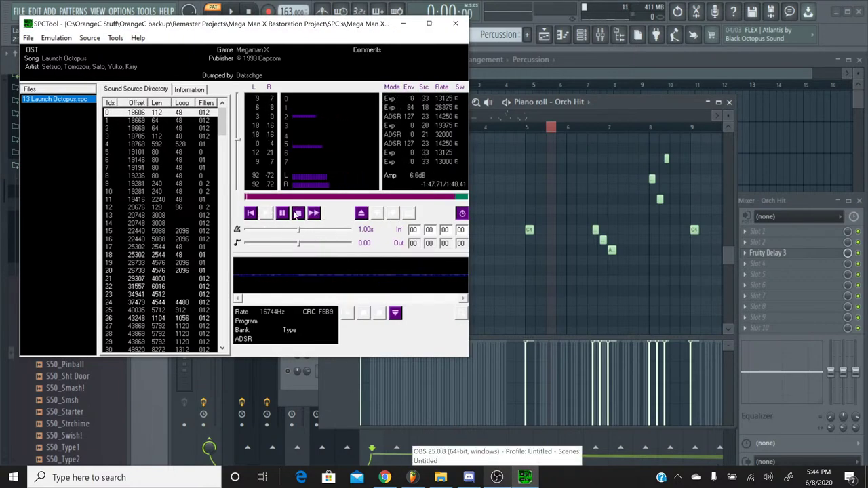
pyautogui.click(454, 26)
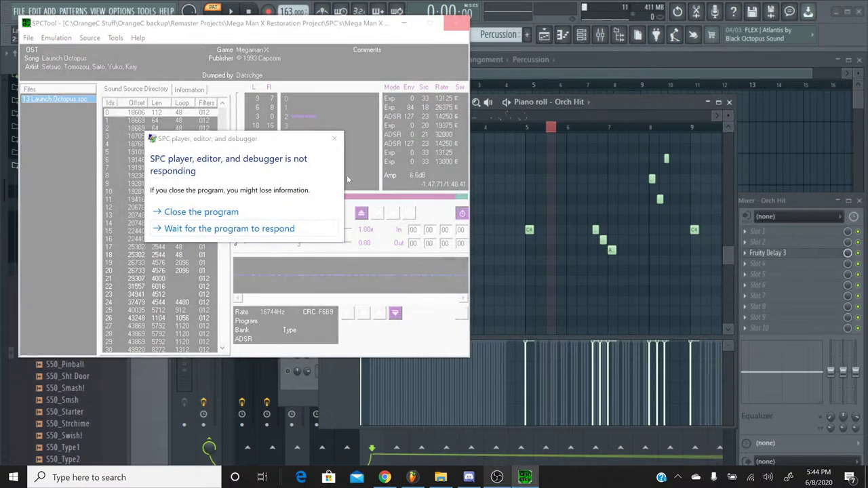
pyautogui.click(256, 213)
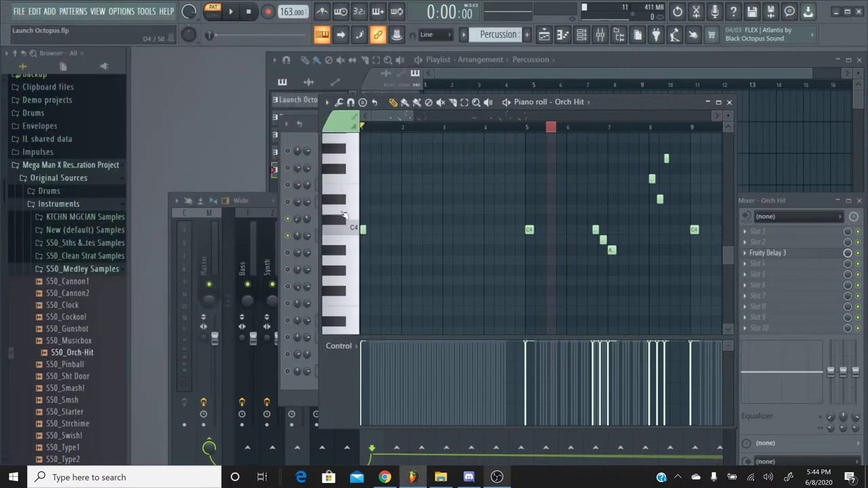
# Relaunch SPCTool.exe from its folder and open 13 Launch Octopus.spc
pyautogui.click(441, 478)
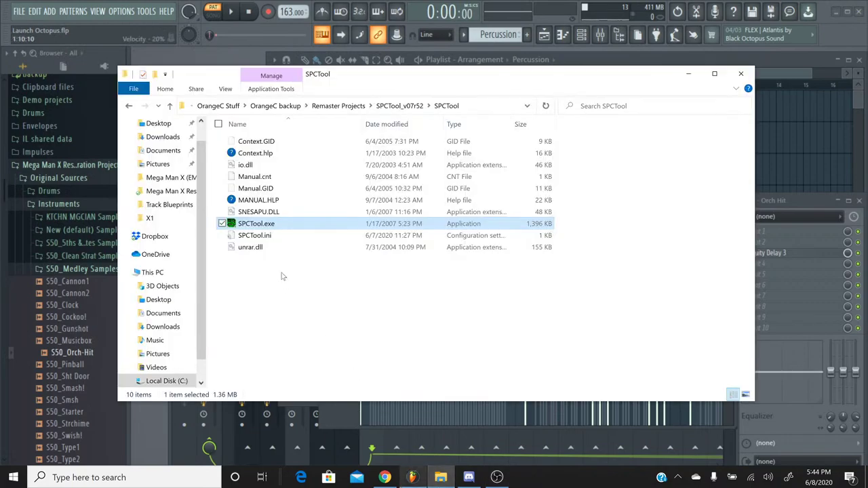
pyautogui.doubleClick(320, 224)
pyautogui.click(422, 274)
pyautogui.scroll(-4, 426, 203)
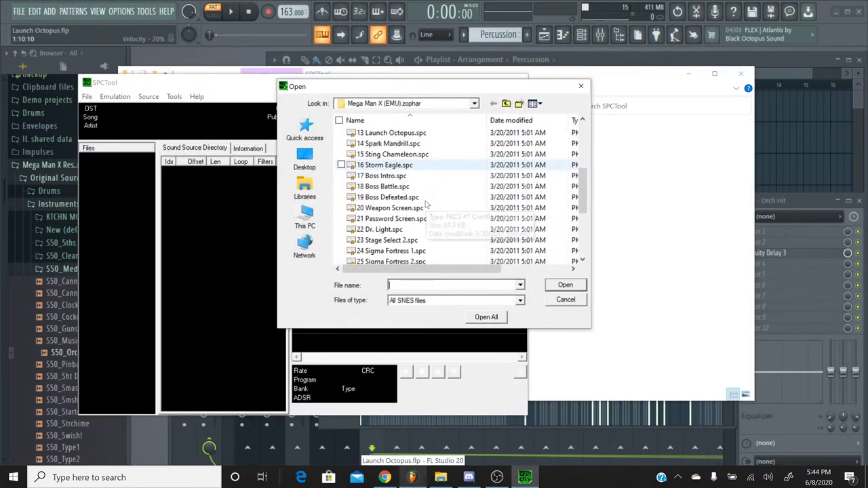
pyautogui.scroll(2, 426, 203)
pyautogui.click(426, 197)
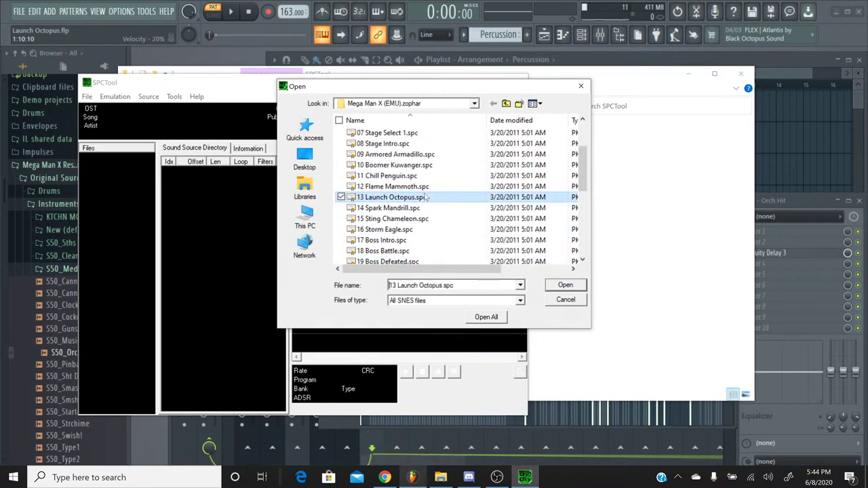
pyautogui.doubleClick(426, 197)
# Play the original song in SPCTool, stop it, return to FL Studio and audition C4 on the Orch Hit
pyautogui.click(325, 272)
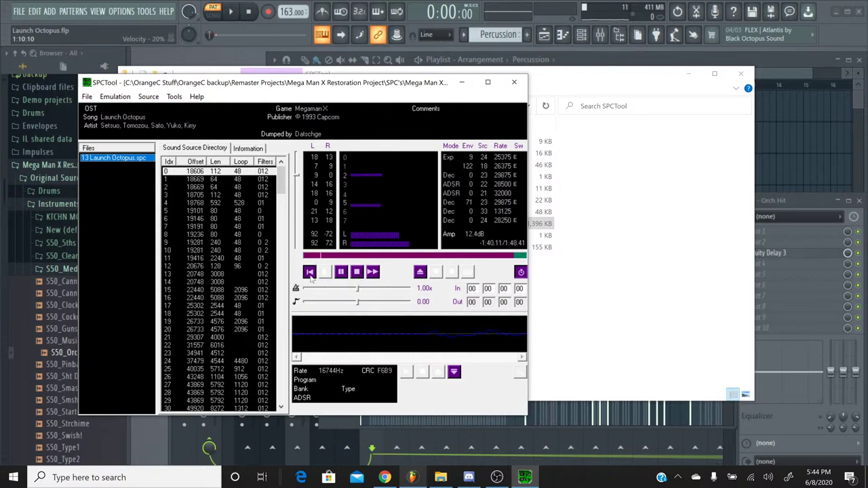
pyautogui.click(357, 271)
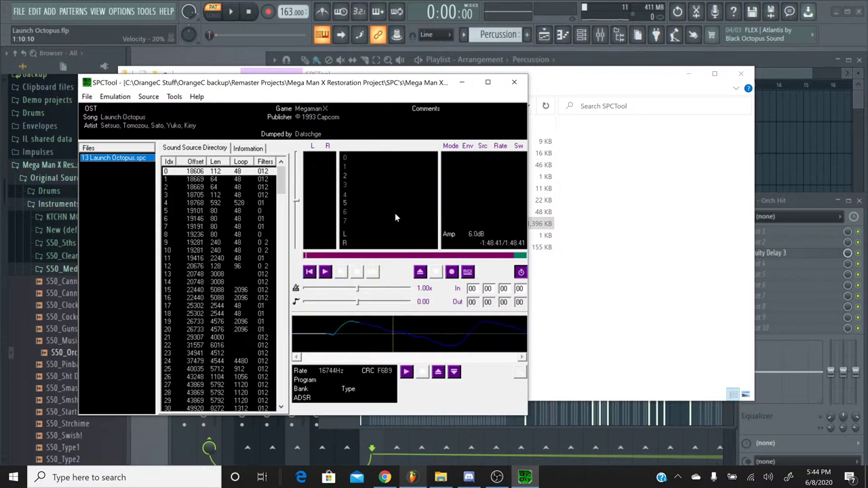
pyautogui.click(462, 83)
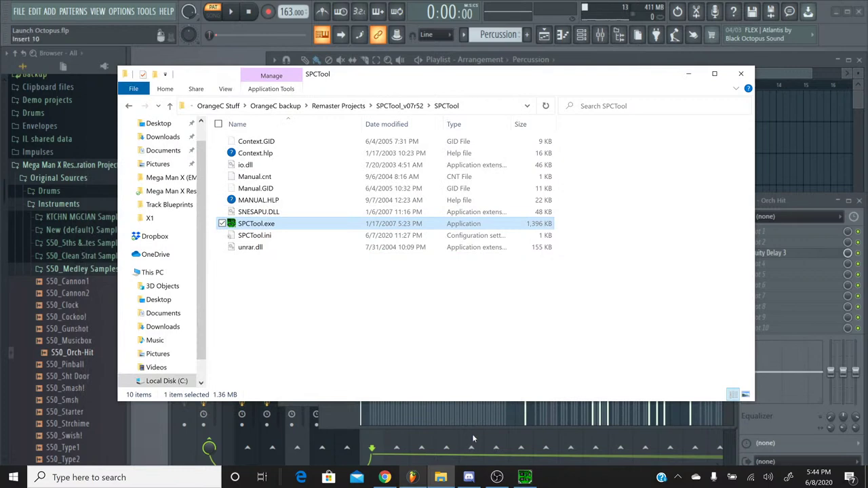
pyautogui.click(412, 477)
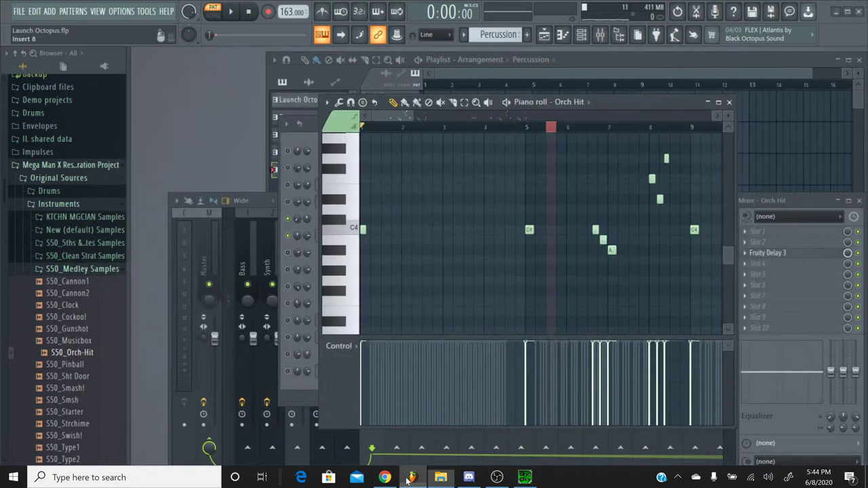
pyautogui.click(349, 224)
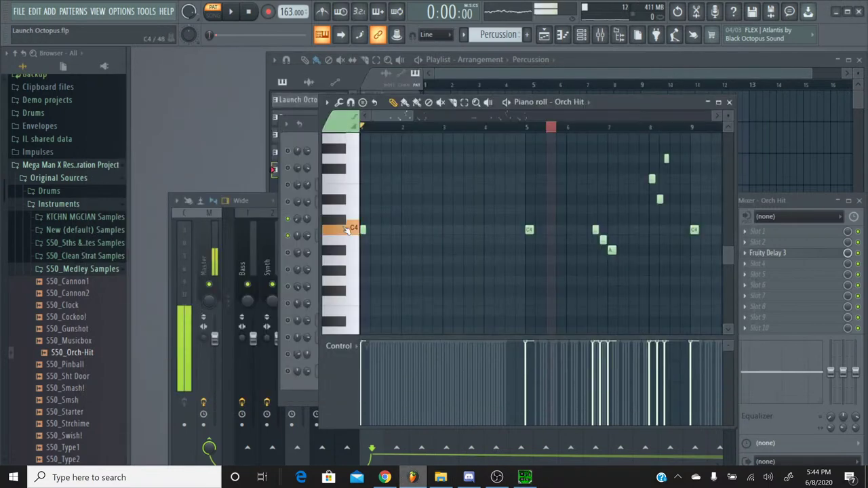
# Close the Orch Hit piano roll, open Fruity Delay 3 and set its delay model to Ping pong
pyautogui.click(730, 102)
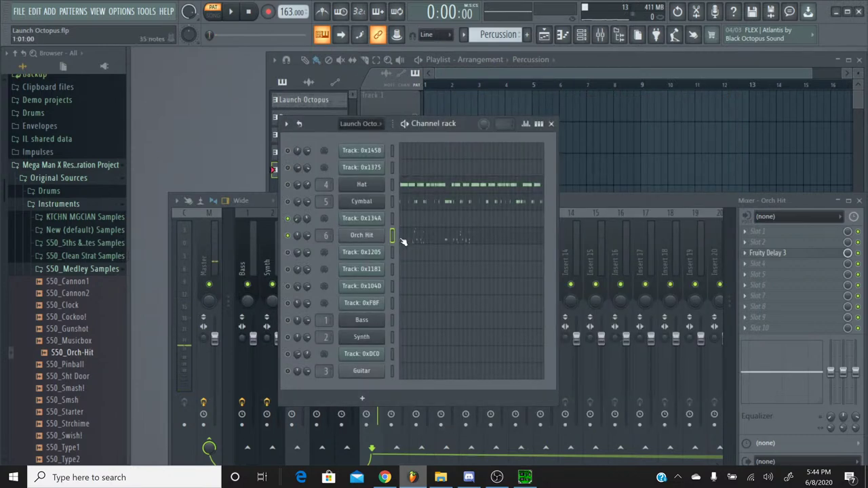
pyautogui.click(768, 252)
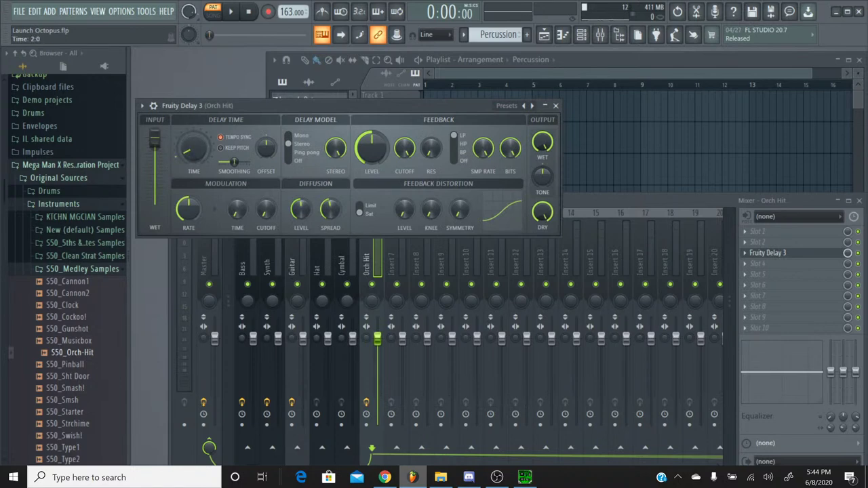
pyautogui.click(251, 12)
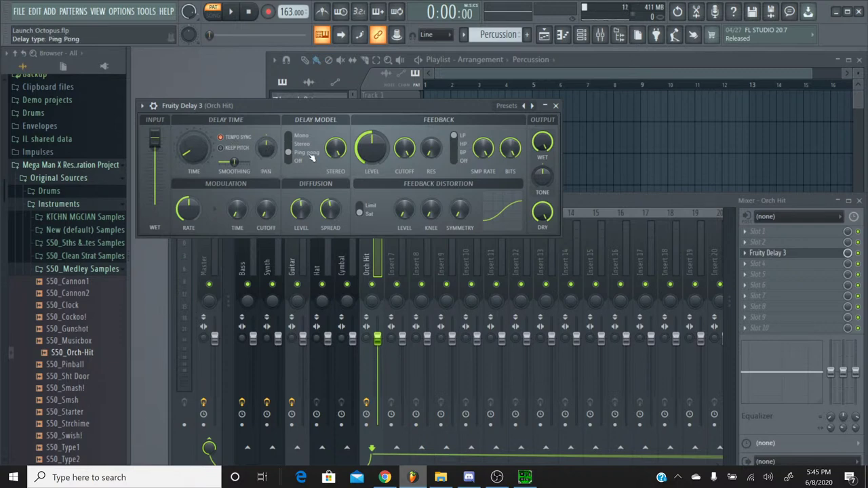
# Preview the Percussion pattern with the ping-pong delay, then raise the delay smoothing to maximum and turn the pan to the positive side
pyautogui.click(230, 12)
pyautogui.click(249, 12)
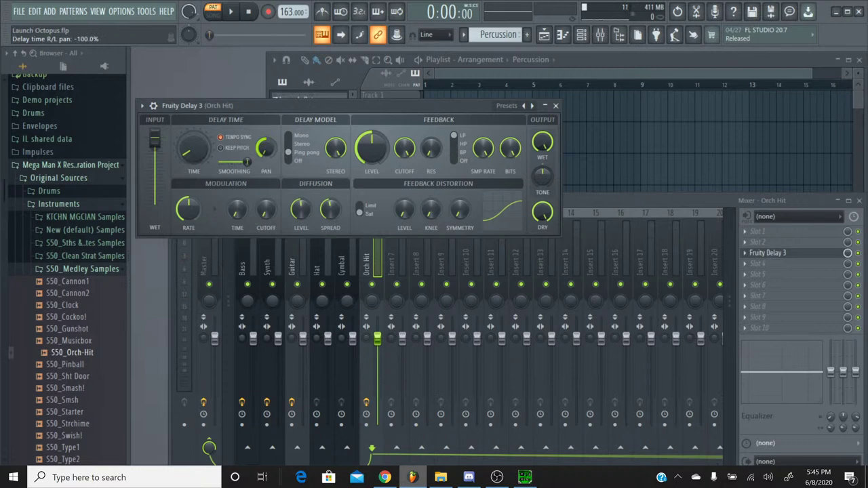
pyautogui.moveTo(266, 148)
pyautogui.mouseDown()
pyautogui.moveTo(266, 129)
pyautogui.moveTo(266, 145)
pyautogui.mouseUp()
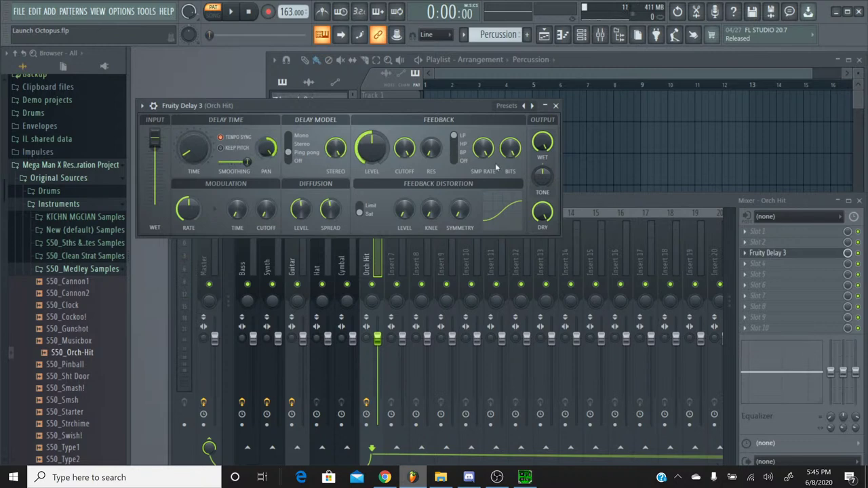
# Close the delay window, switch to the Launch Octopus pattern and inspect its tracks in the channel rack
pyautogui.click(557, 106)
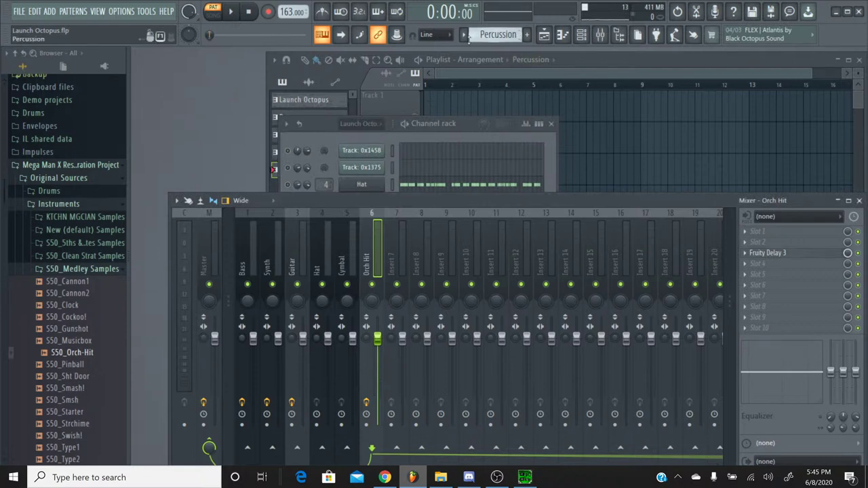
pyautogui.click(471, 39)
pyautogui.click(475, 51)
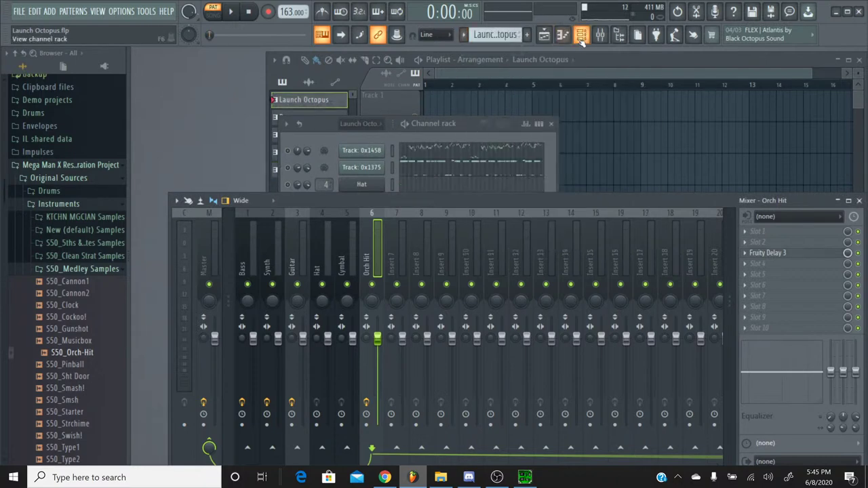
pyautogui.click(581, 38)
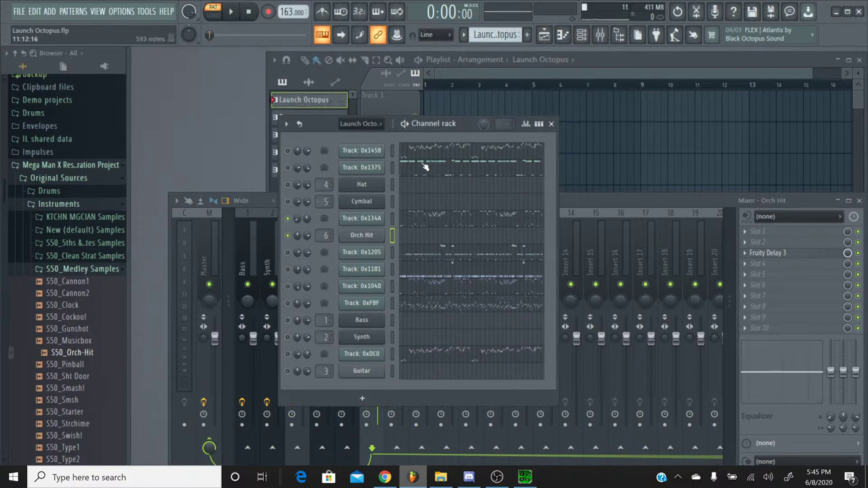
pyautogui.click(580, 36)
pyautogui.click(581, 37)
# Reopen the Orch Hit's Fruity Delay 3, return to the Percussion pattern and preview its opening
pyautogui.click(770, 253)
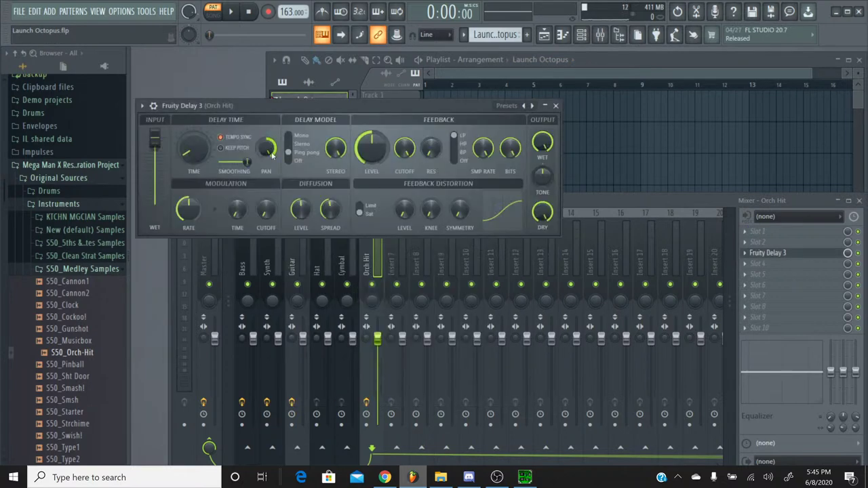
pyautogui.click(231, 11)
pyautogui.click(251, 14)
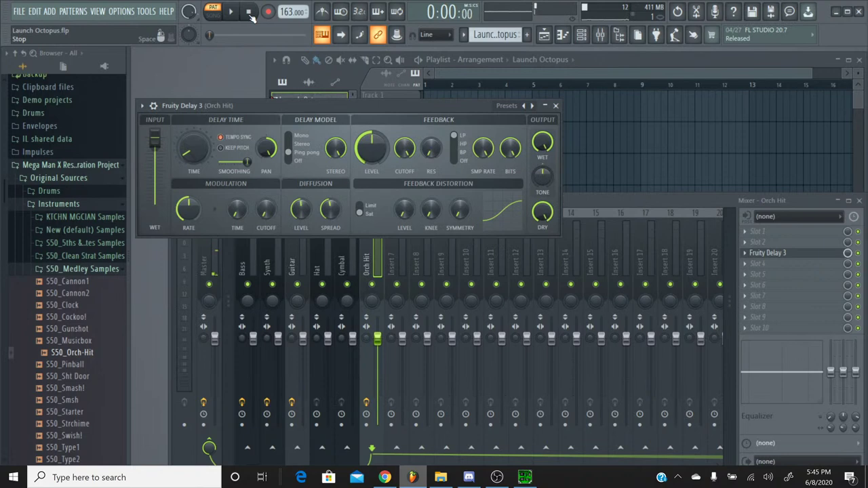
pyautogui.click(463, 35)
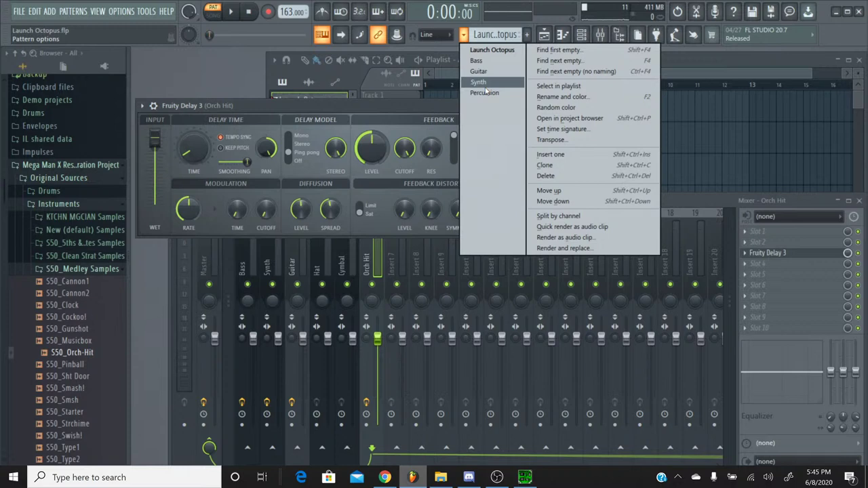
pyautogui.click(484, 92)
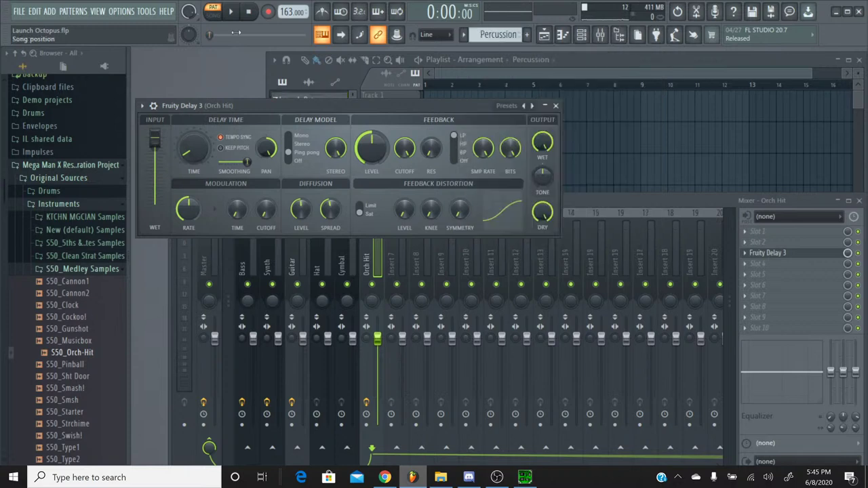
pyautogui.press('space')
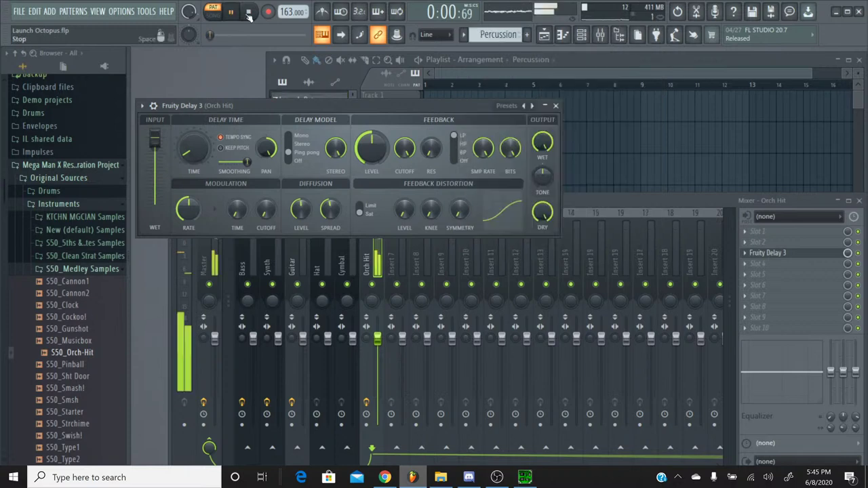
pyautogui.click(249, 13)
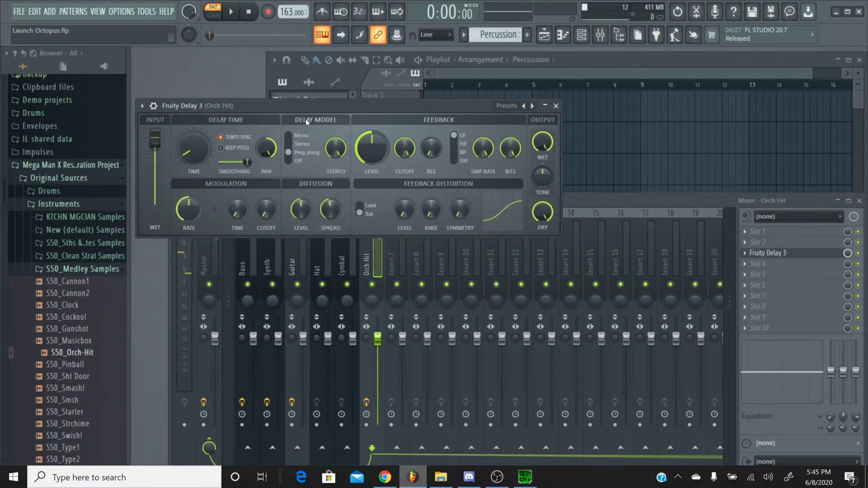
# Switch the delay model to Stereo and set the delay time to 1:0, previewing the Percussion pattern
pyautogui.click(233, 13)
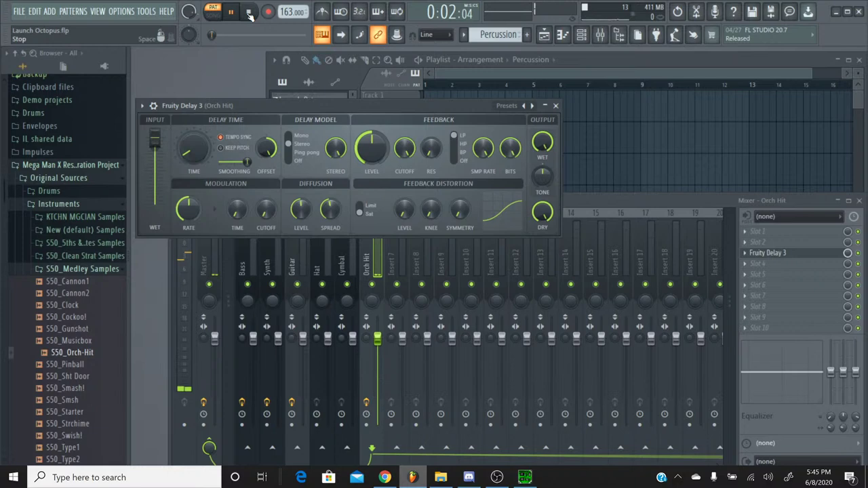
pyautogui.click(250, 14)
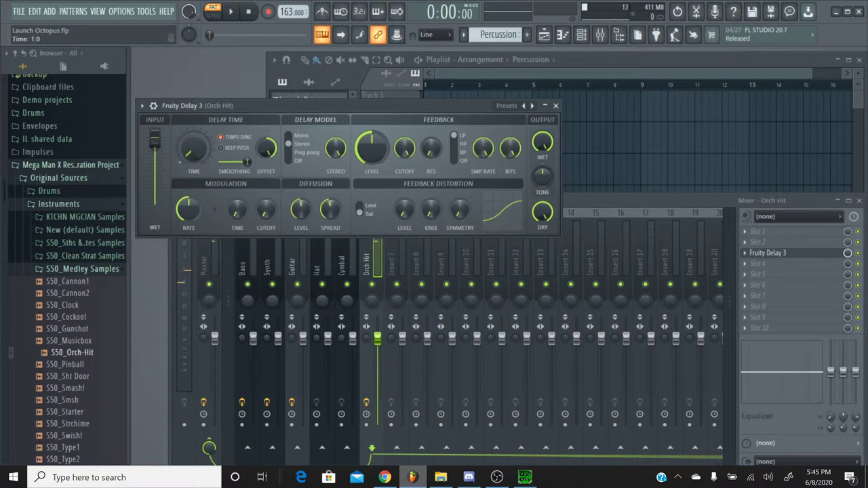
pyautogui.click(231, 12)
pyautogui.click(249, 15)
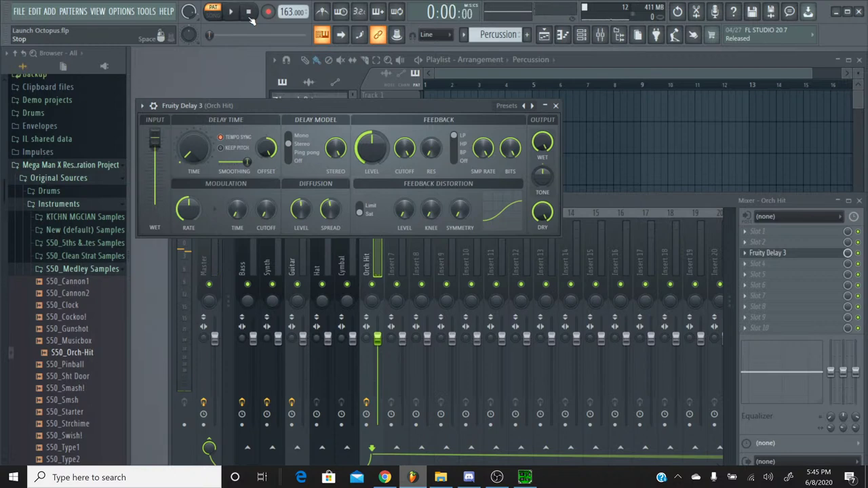
pyautogui.press('space')
pyautogui.click(249, 14)
# Compare the start of the original song in SPCTool with the Percussion pattern in FL Studio
pyautogui.click(526, 478)
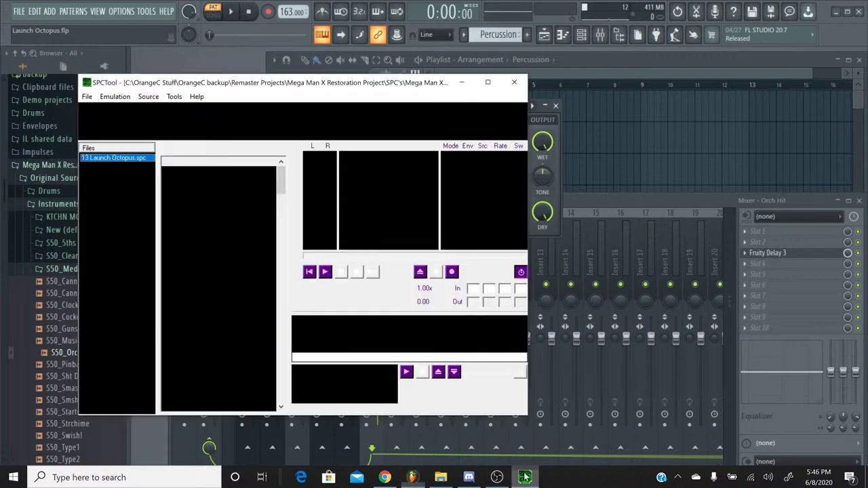
pyautogui.click(325, 272)
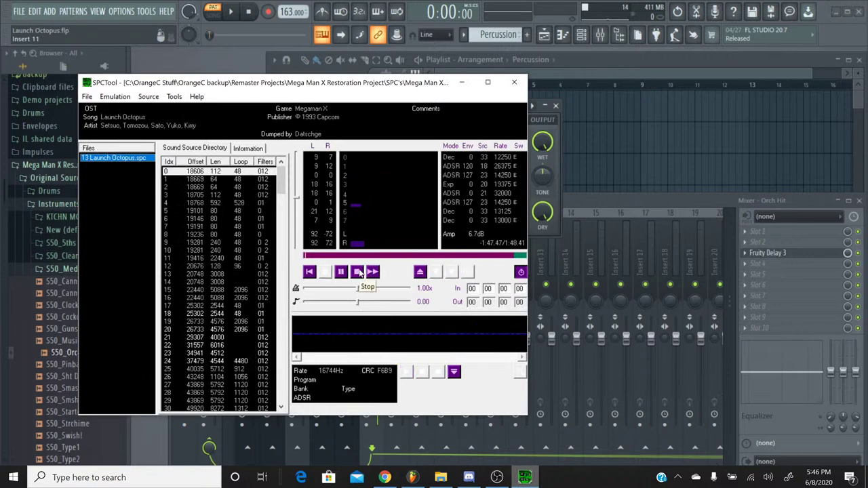
pyautogui.click(358, 272)
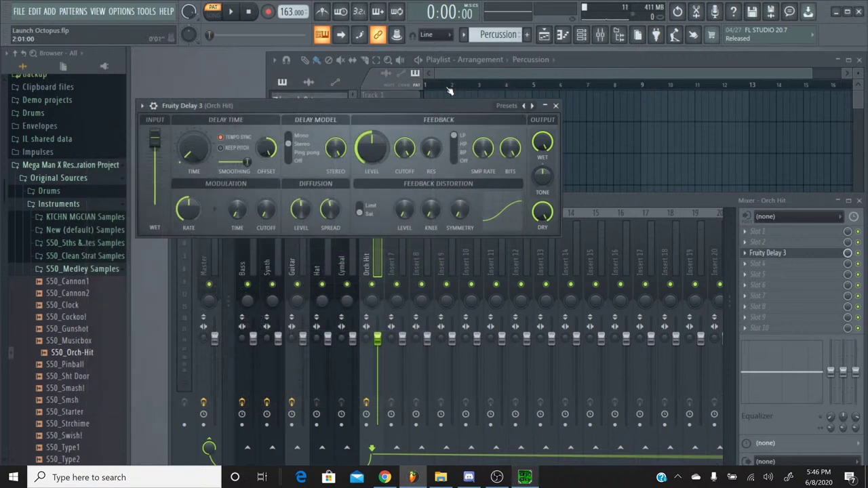
pyautogui.click(462, 82)
pyautogui.click(231, 12)
pyautogui.click(248, 12)
# Replay the opening of the original song twice in SPCTool and return to FL Studio
pyautogui.click(525, 477)
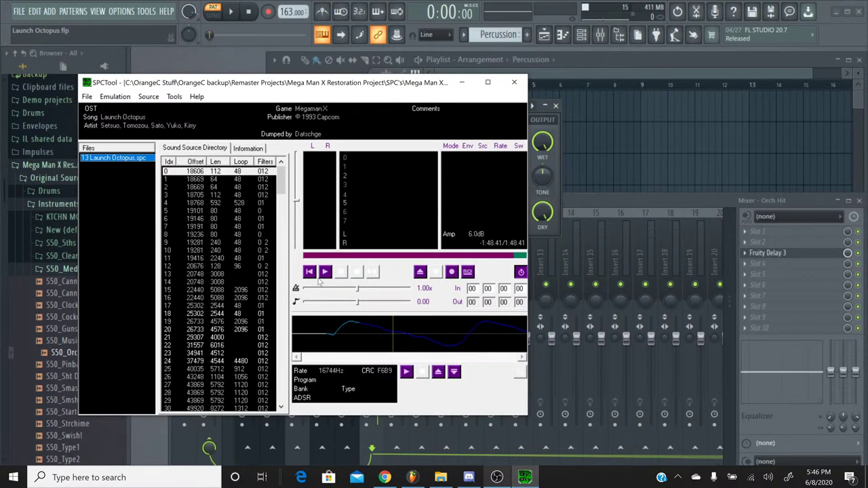
pyautogui.click(324, 272)
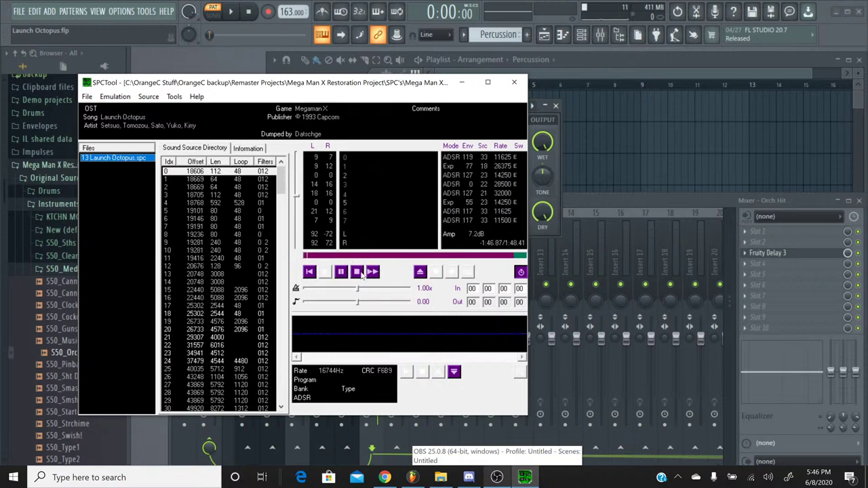
pyautogui.click(360, 272)
pyautogui.click(324, 272)
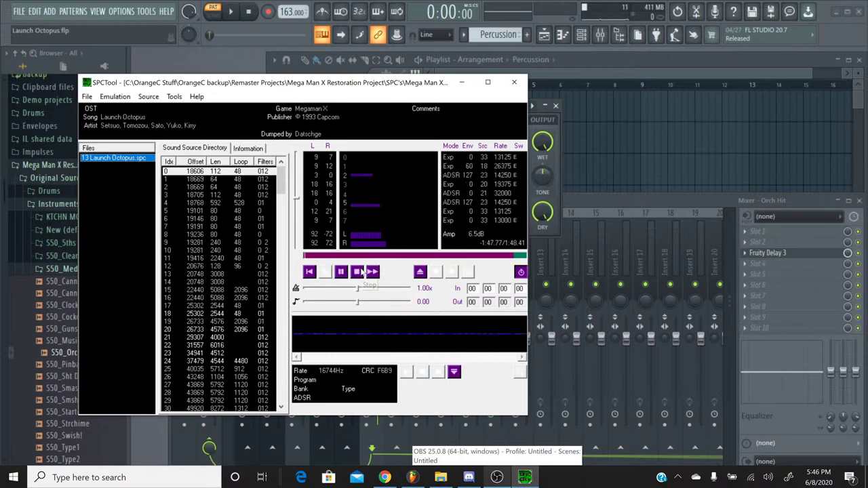
pyautogui.click(362, 273)
pyautogui.click(462, 82)
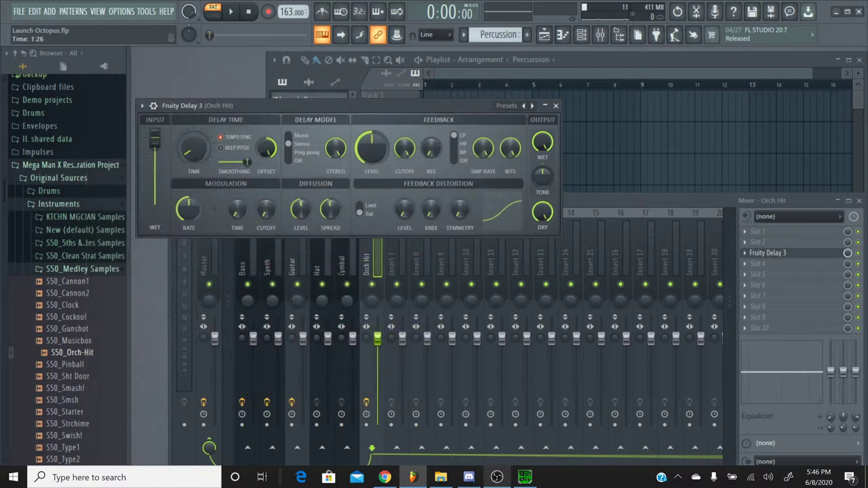
# Try delay times of 1:26 and 2:0 and lower the feedback level, previewing the Percussion pattern
pyautogui.click(231, 11)
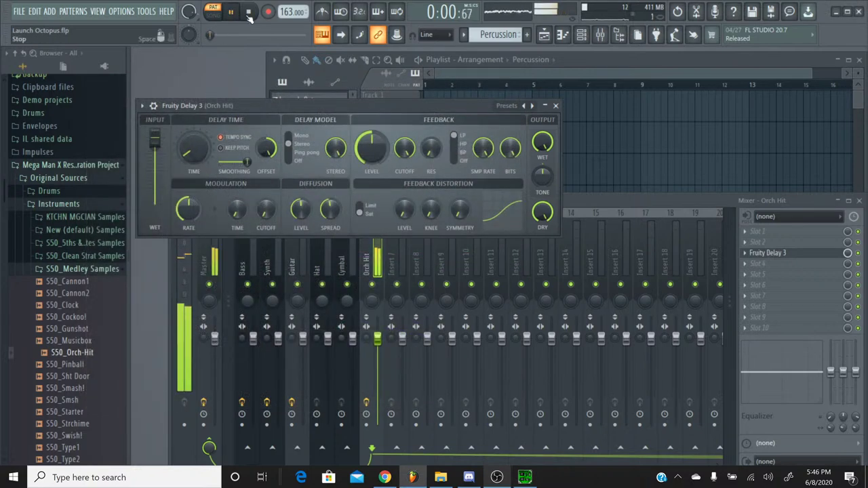
pyautogui.click(249, 13)
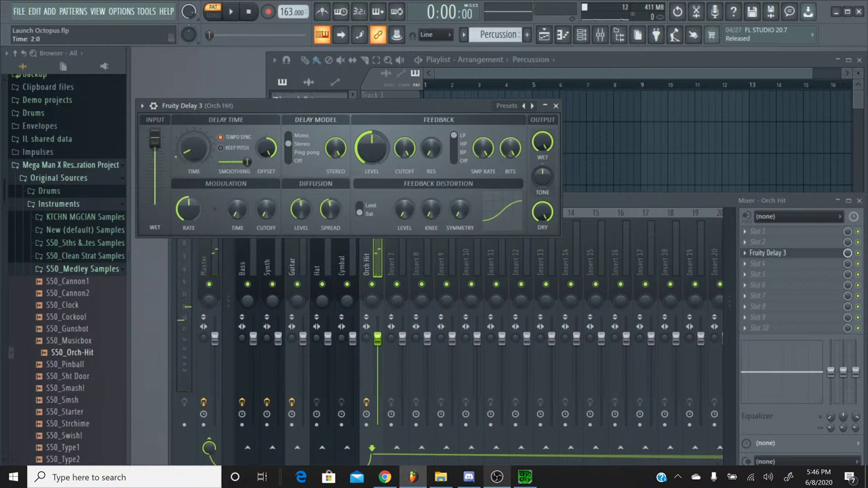
pyautogui.moveTo(372, 146); pyautogui.dragTo(372, 164)
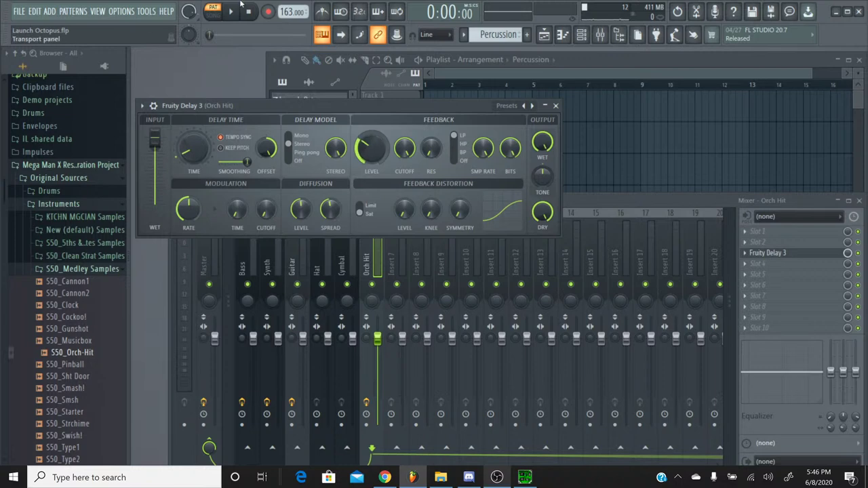
pyautogui.click(230, 12)
pyautogui.click(250, 12)
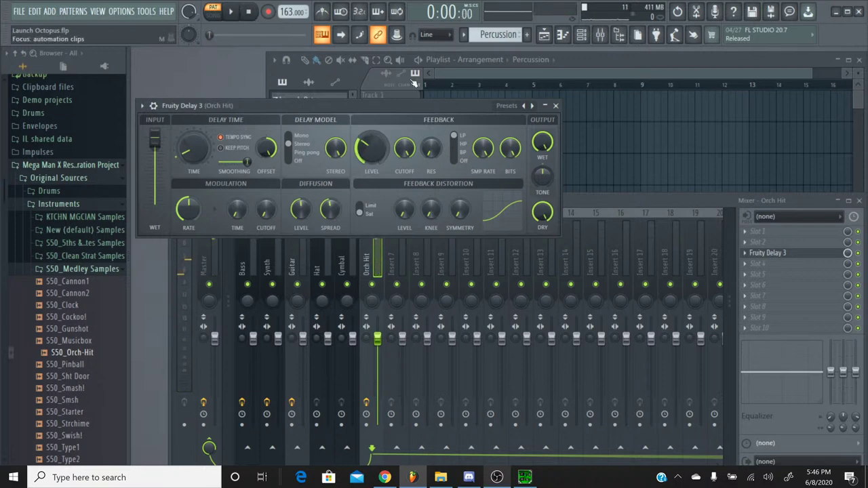
# Set the delay time to 1:40 and replay the Percussion pattern to compare the echo spacing
pyautogui.click(231, 13)
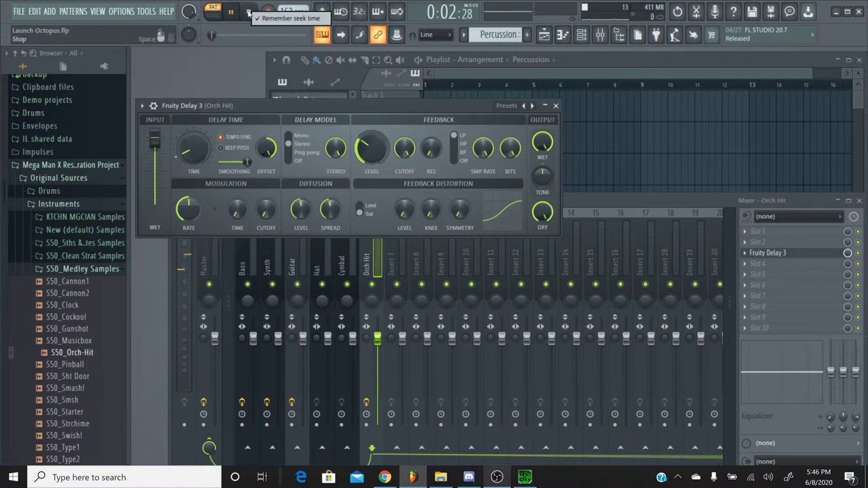
pyautogui.click(250, 13)
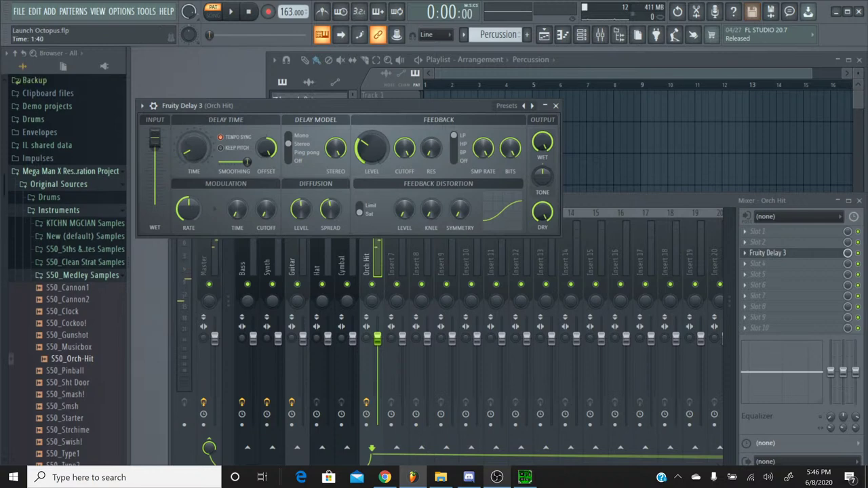
pyautogui.press('space')
pyautogui.click(251, 13)
# Lengthen the delay time, turn on Keep pitch and reduce the feedback level further, previewing the Percussion pattern
pyautogui.click(231, 148)
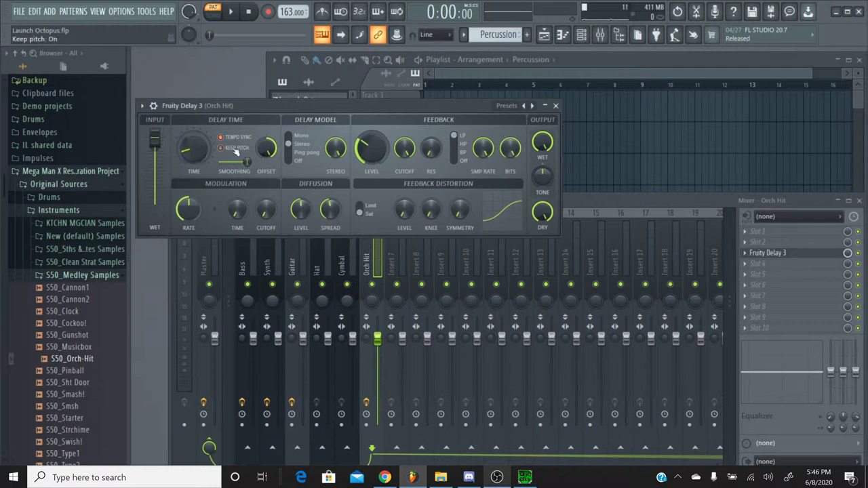
pyautogui.press('space')
pyautogui.click(248, 14)
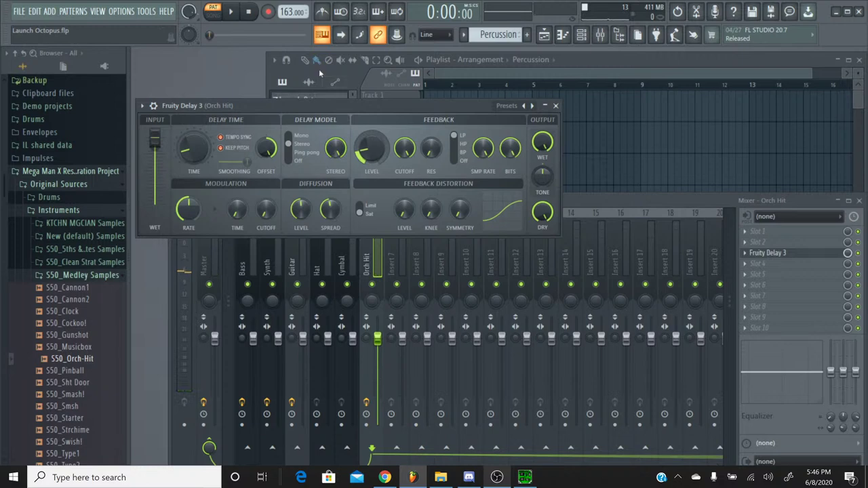
pyautogui.press('space')
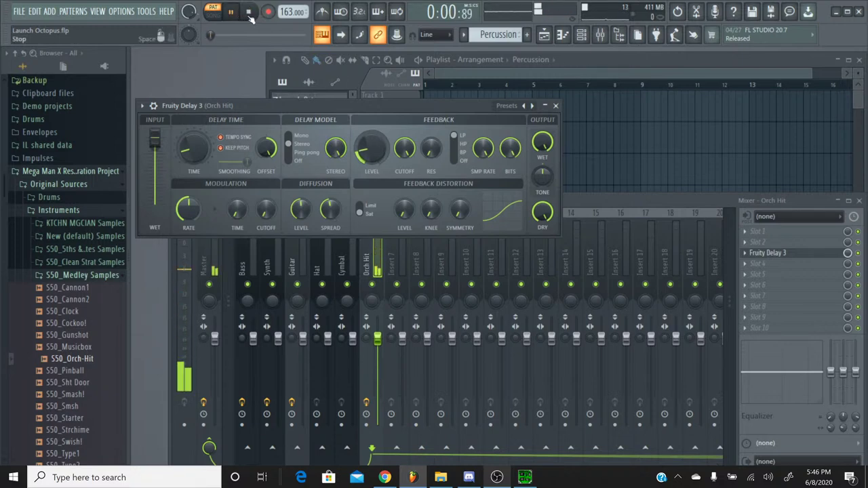
pyautogui.click(249, 15)
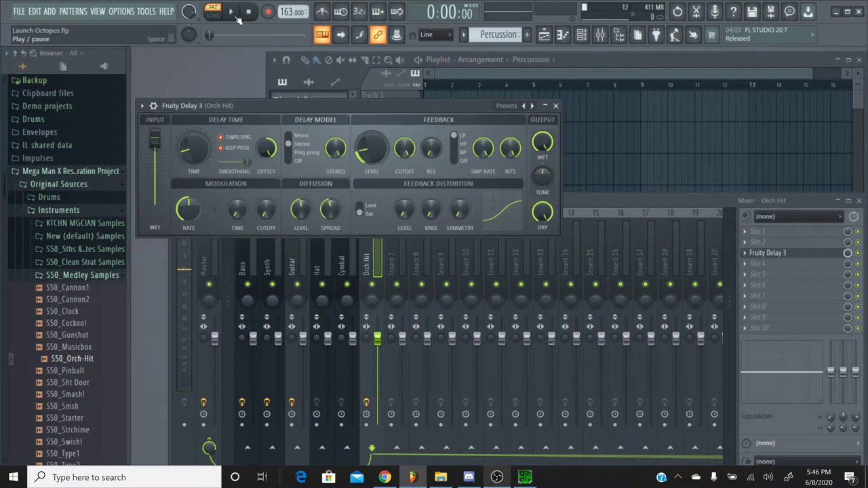
pyautogui.press('space')
pyautogui.click(249, 15)
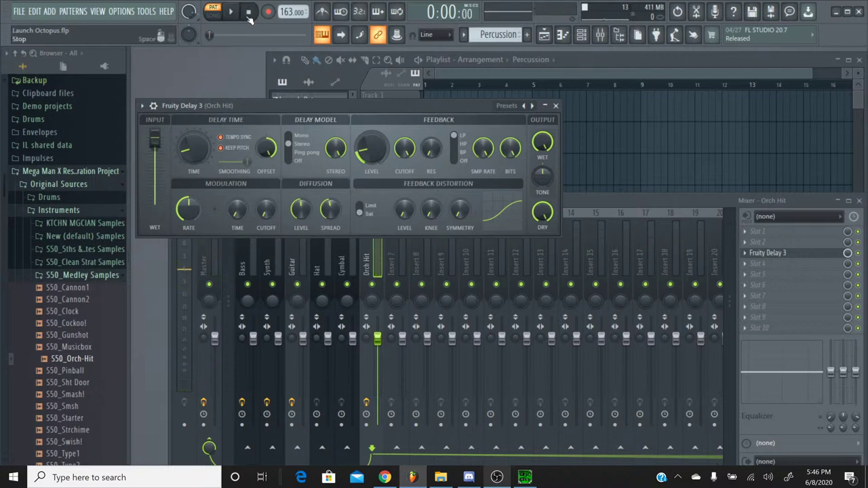
# Close Fruity Delay 3, open the Orch Hit's piano roll and audition the keys from C4 up to D#4
pyautogui.click(556, 106)
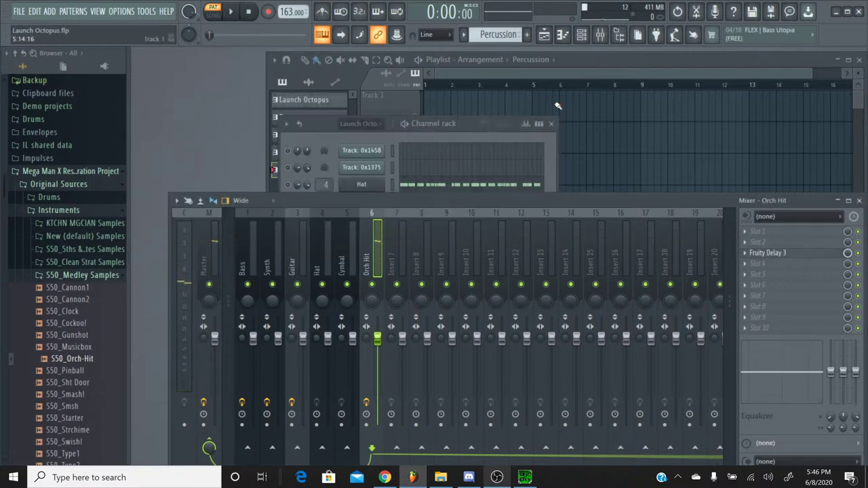
pyautogui.press('F6')
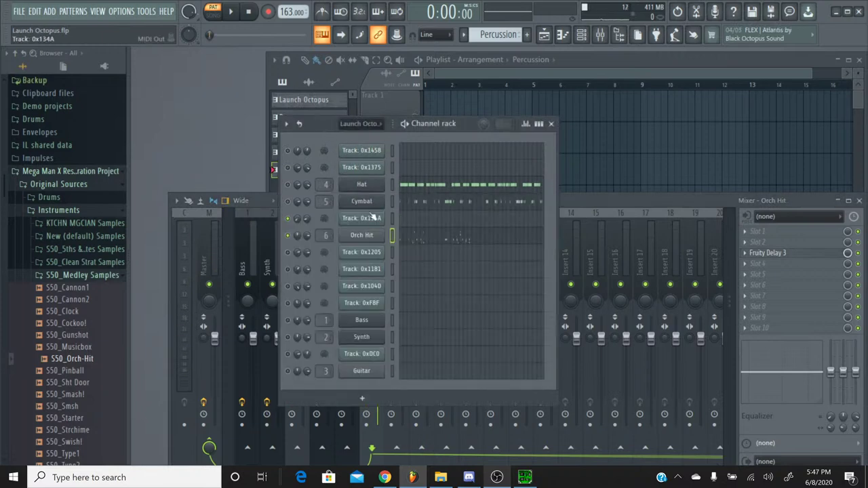
pyautogui.click(407, 241)
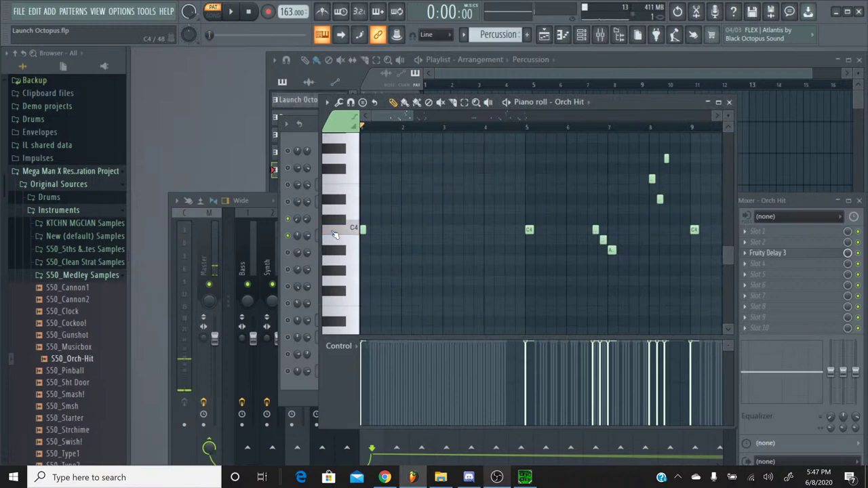
pyautogui.click(334, 234)
pyautogui.click(334, 221)
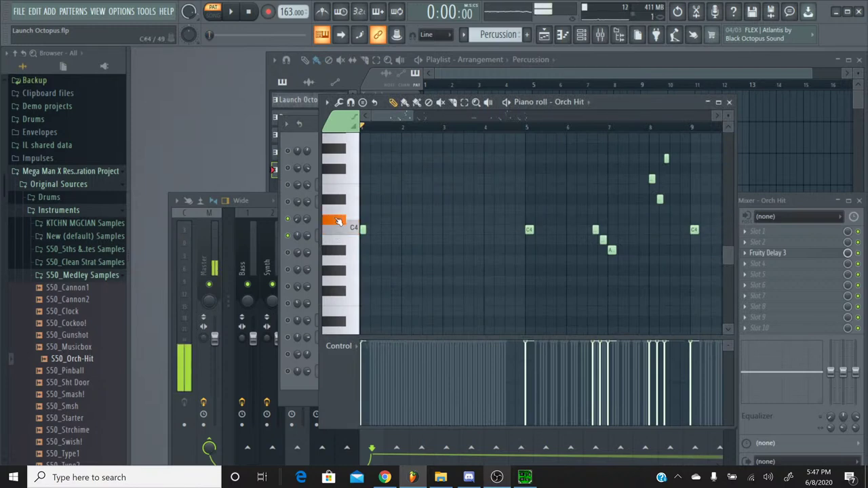
pyautogui.click(339, 212)
pyautogui.click(339, 201)
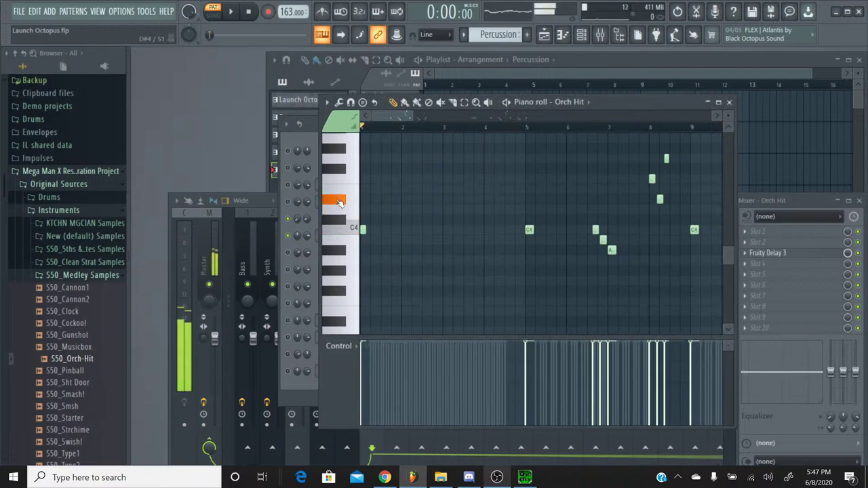
# Audition D#4, transpose all Orch Hit notes up three semitones so the first note sits on D#4, and preview the Percussion pattern
pyautogui.click(339, 202)
pyautogui.click(339, 202)
pyautogui.click(339, 202)
pyautogui.hotkey('ctrl', 'a')
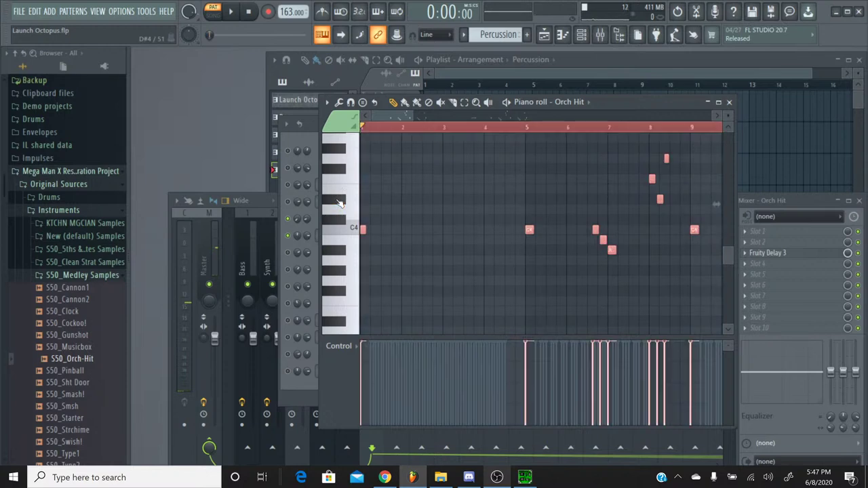
pyautogui.press('Up')
pyautogui.press('Up')
pyautogui.press('Up')
pyautogui.press('Up')
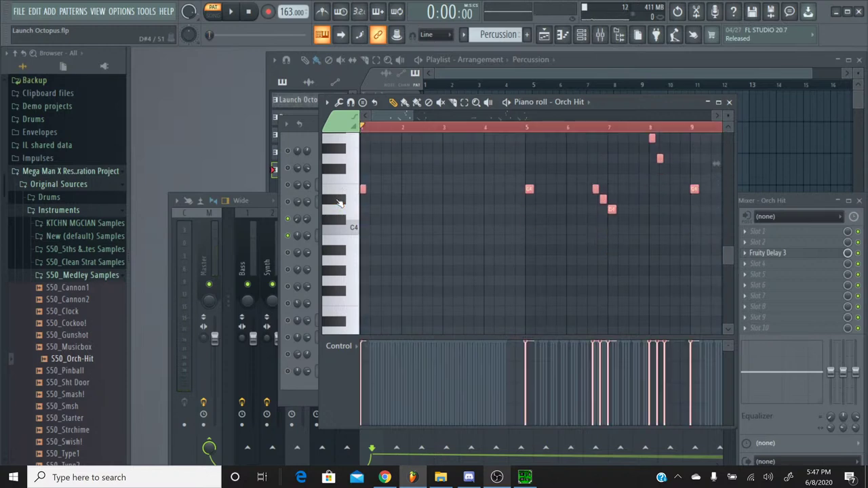
pyautogui.press('Down')
pyautogui.press('space')
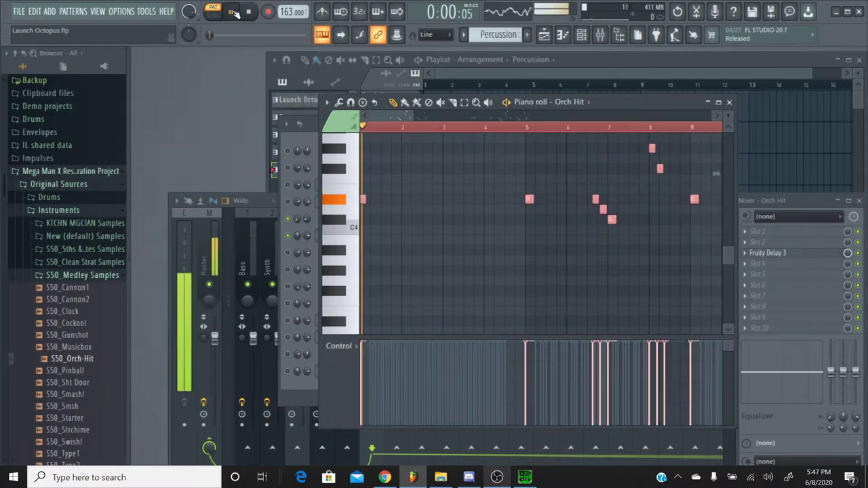
pyautogui.click(250, 14)
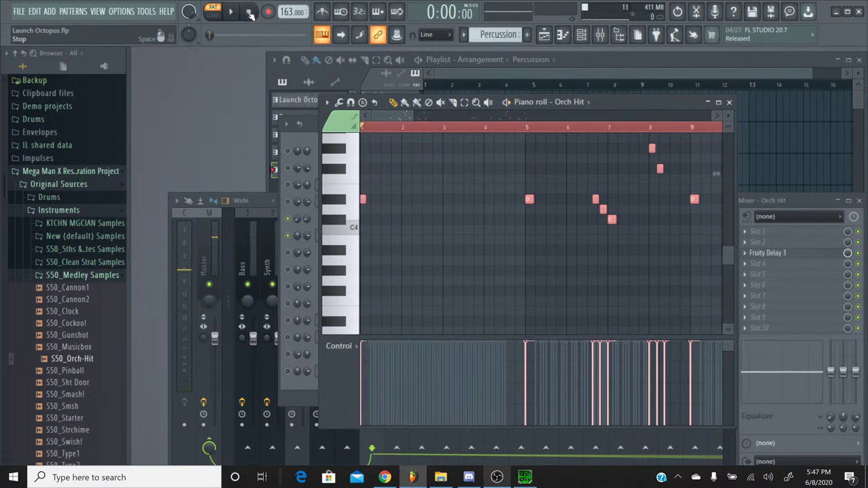
# Transpose all Orch Hit notes down two semitones so the first note sits on C#4, and preview the pattern twice
pyautogui.press('Down')
pyautogui.press('Down')
pyautogui.press('space')
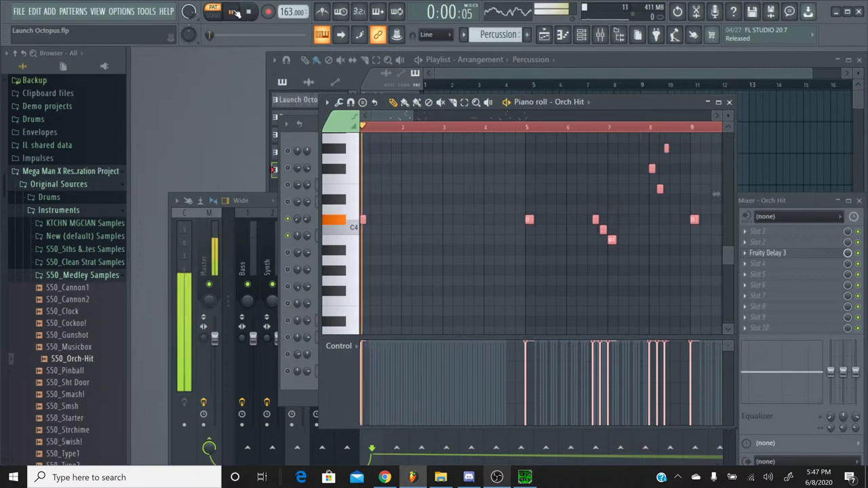
pyautogui.click(252, 14)
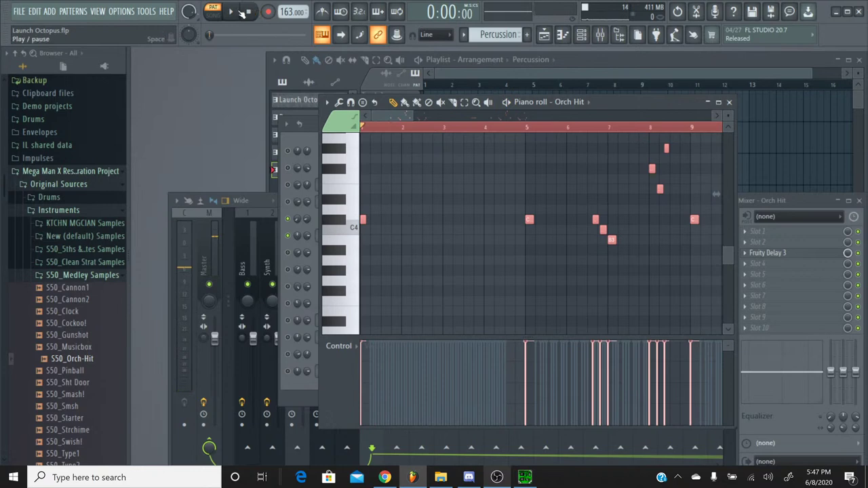
pyautogui.press('space')
pyautogui.click(245, 14)
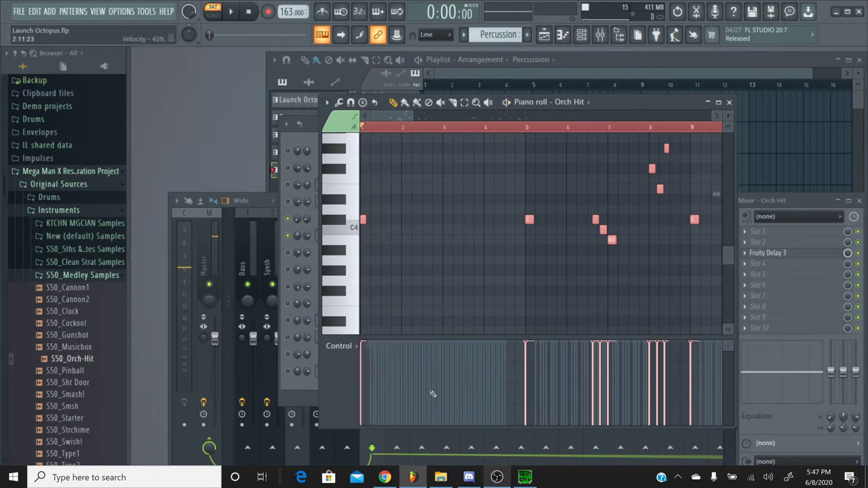
# Check the live stream chat in Chrome, return to the Orch Hit piano roll and replay the opening of the Percussion pattern several times
pyautogui.click(390, 483)
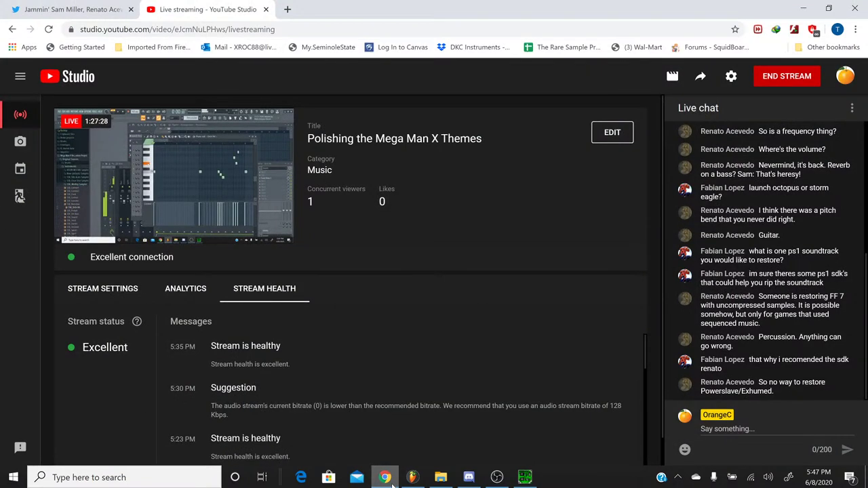
pyautogui.click(392, 485)
pyautogui.press('space')
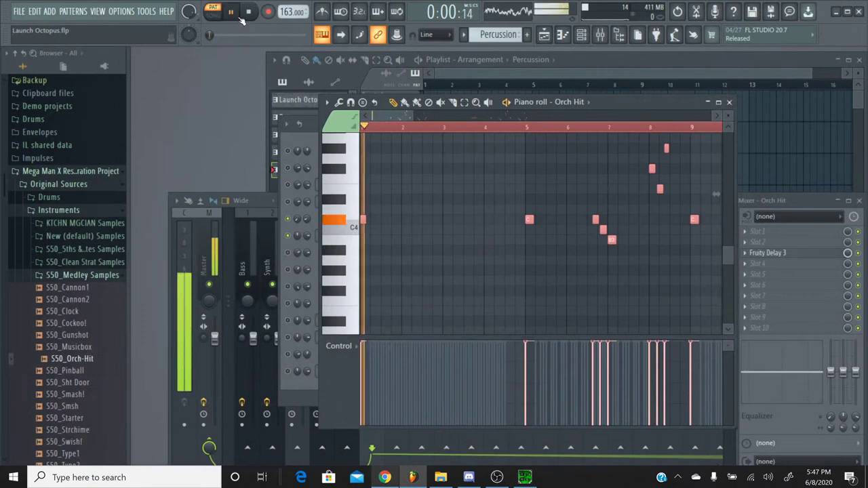
pyautogui.click(249, 18)
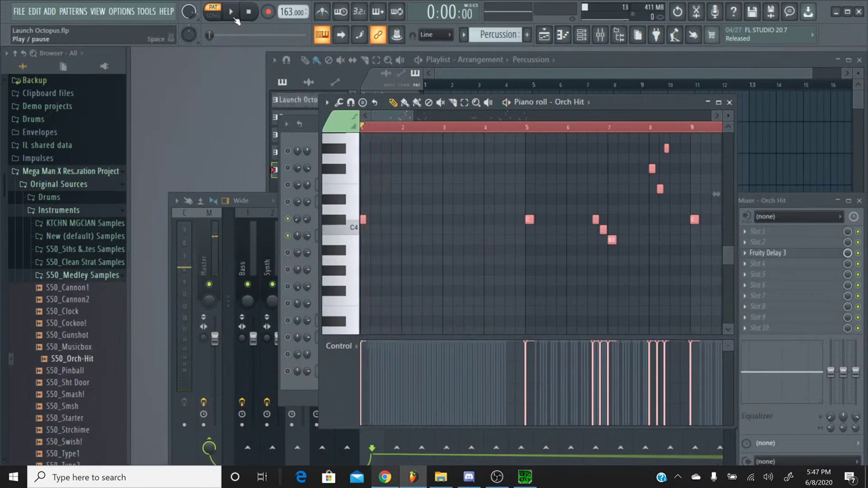
pyautogui.press('space')
pyautogui.click(249, 17)
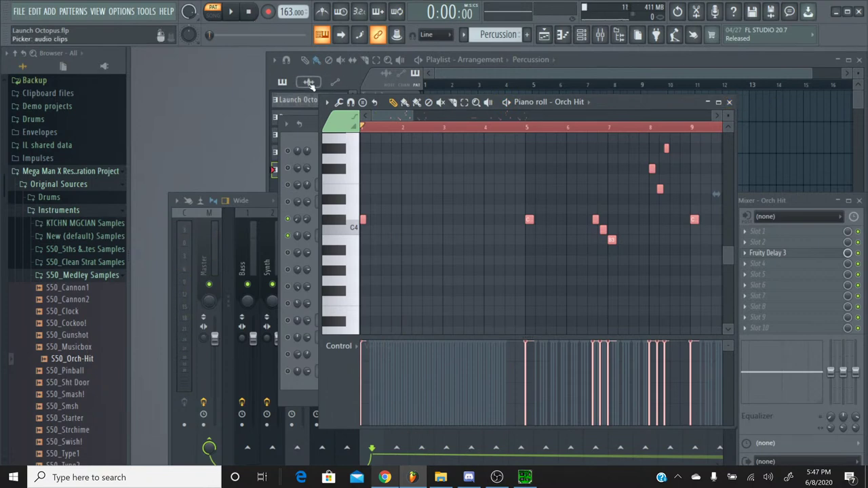
pyautogui.press('space')
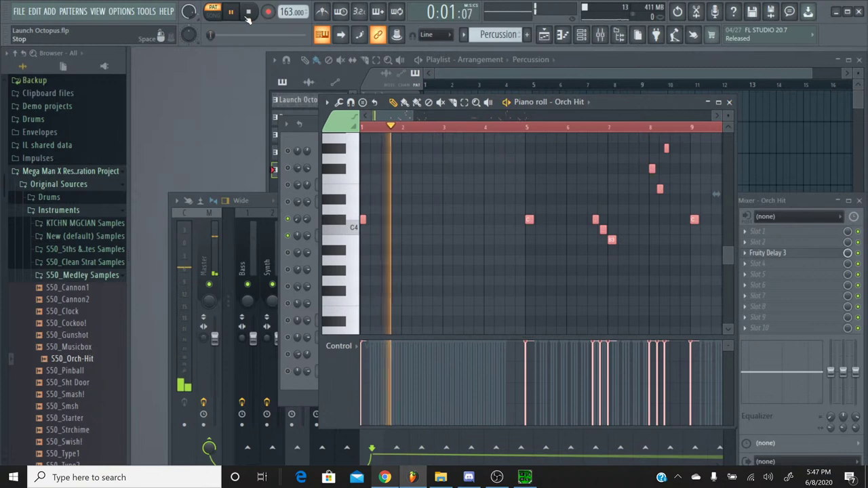
pyautogui.click(249, 17)
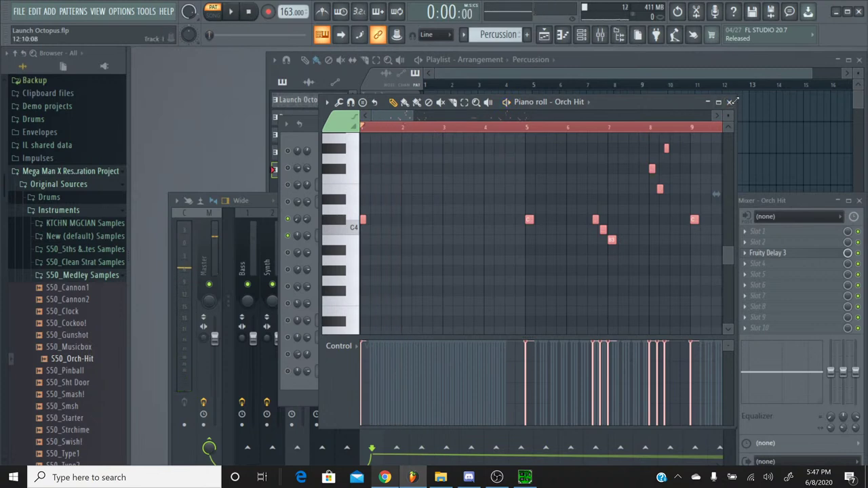
# Close the Orch Hit piano roll and play the opening of the Percussion pattern from the channel rack view
pyautogui.click(729, 102)
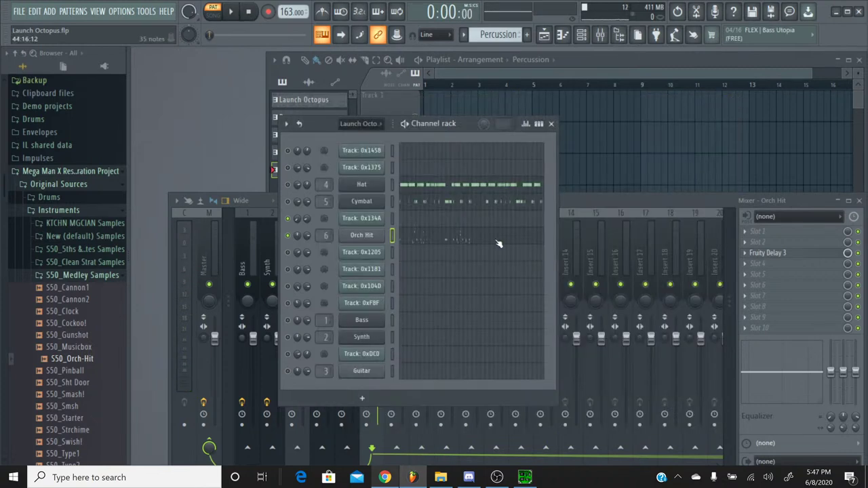
pyautogui.click(232, 13)
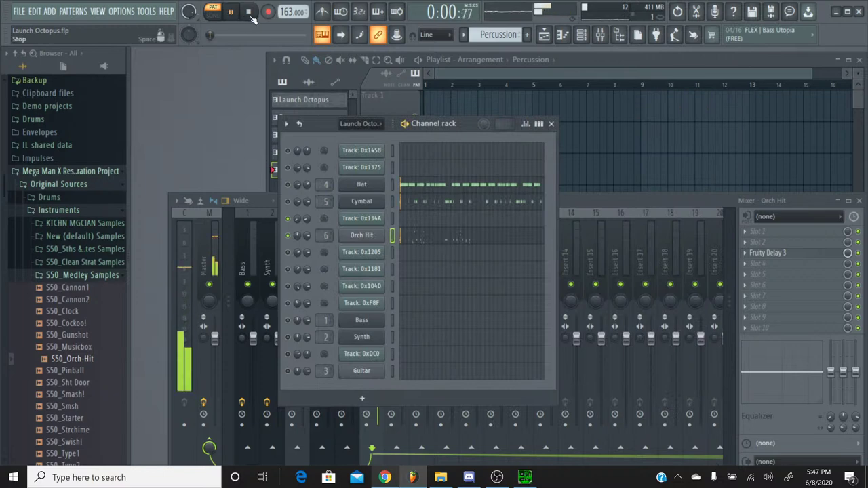
pyautogui.click(249, 13)
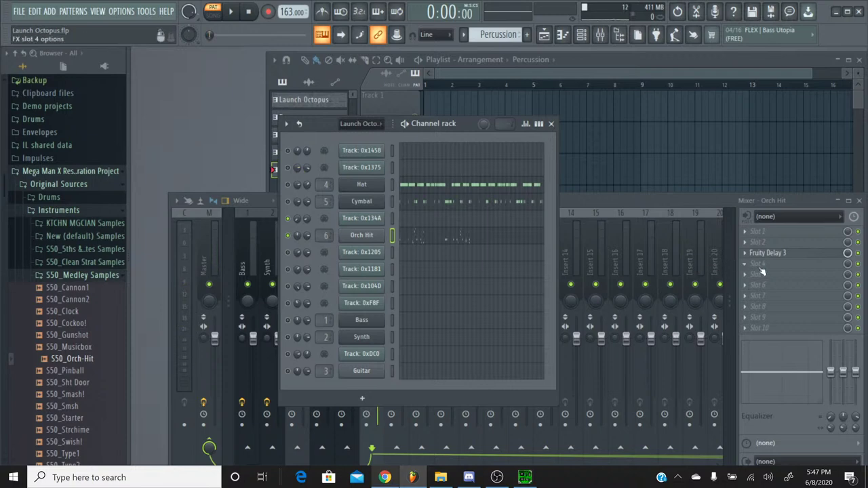
# Play the opening of the original Launch Octopus song in SPCTool, minimize it and replay the Percussion pattern to compare the Orch Hit
pyautogui.click(525, 478)
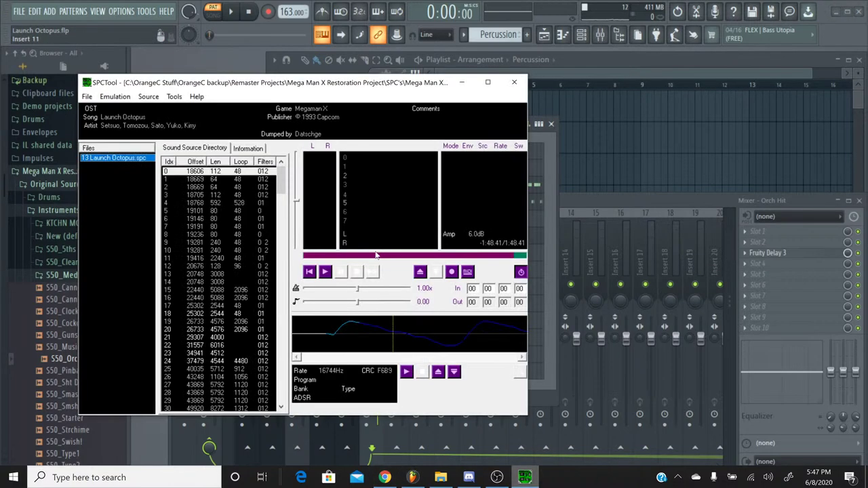
pyautogui.click(342, 272)
pyautogui.click(363, 273)
pyautogui.click(340, 274)
pyautogui.click(337, 275)
pyautogui.click(336, 276)
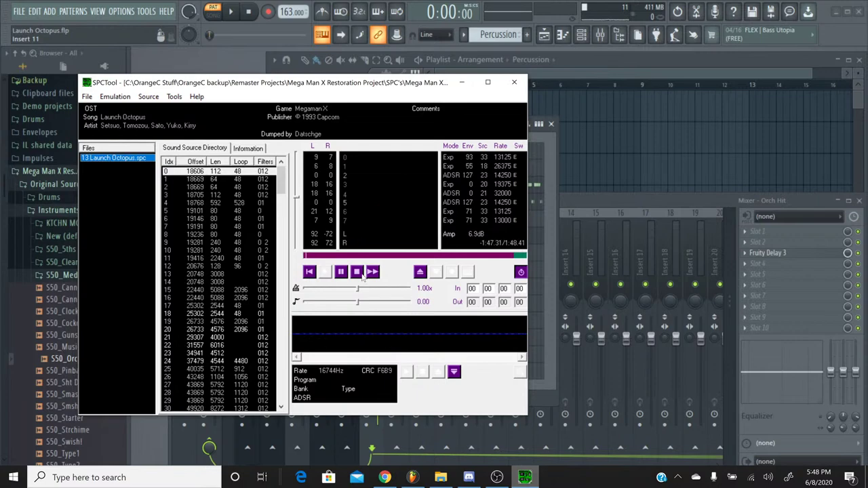
pyautogui.click(341, 273)
pyautogui.click(462, 82)
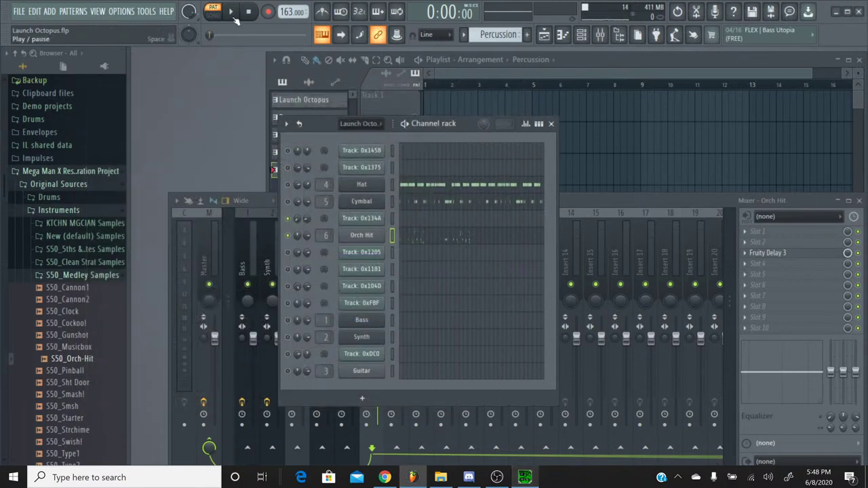
pyautogui.click(230, 11)
pyautogui.click(248, 13)
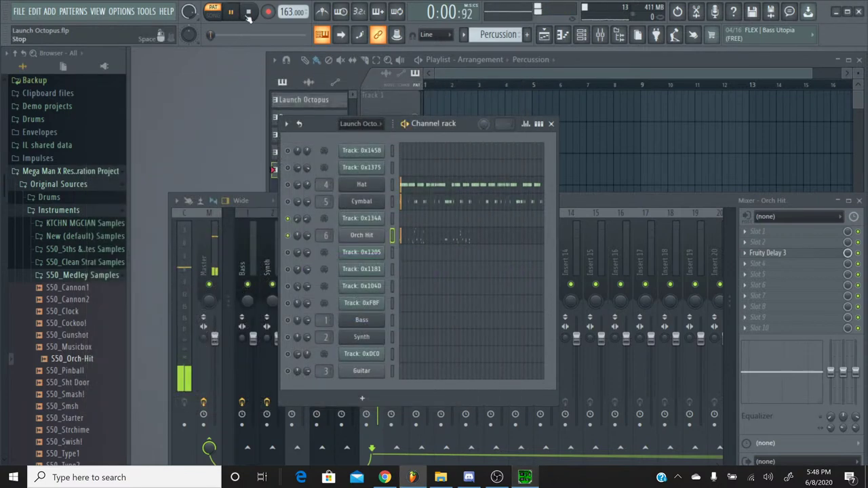
pyautogui.click(364, 238)
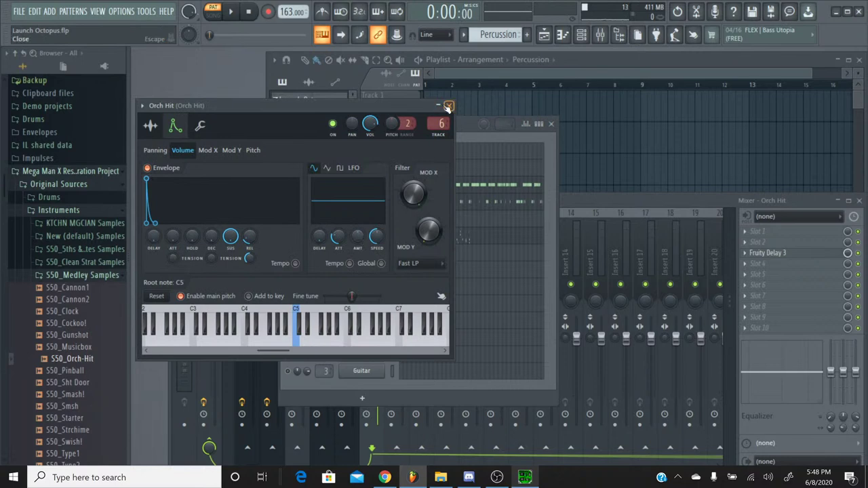
pyautogui.click(449, 106)
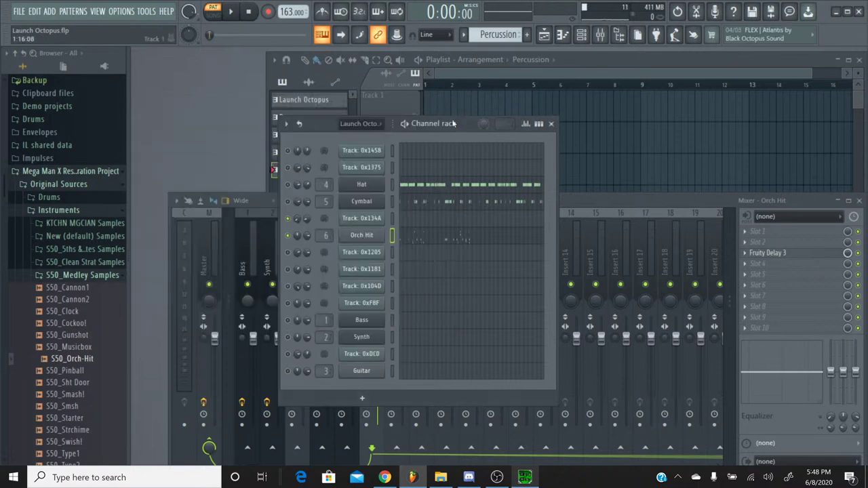
pyautogui.click(780, 253)
pyautogui.moveTo(369, 149); pyautogui.dragTo(370, 167)
pyautogui.click(230, 11)
pyautogui.click(250, 14)
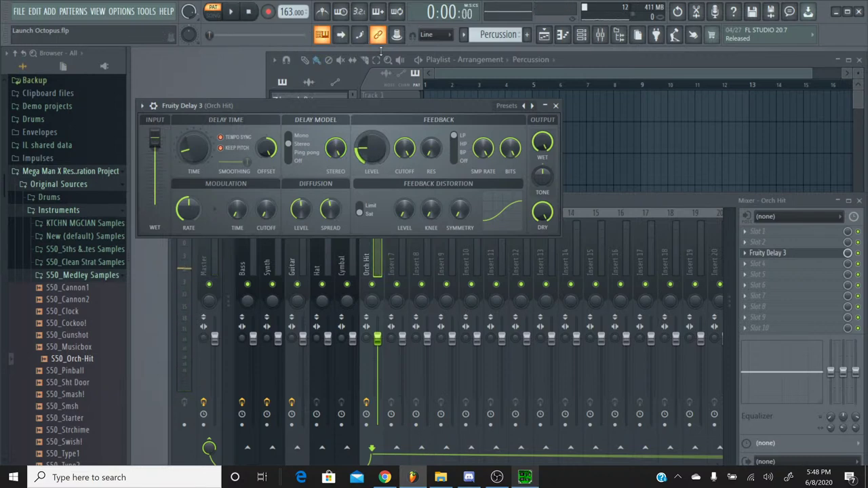
pyautogui.click(555, 106)
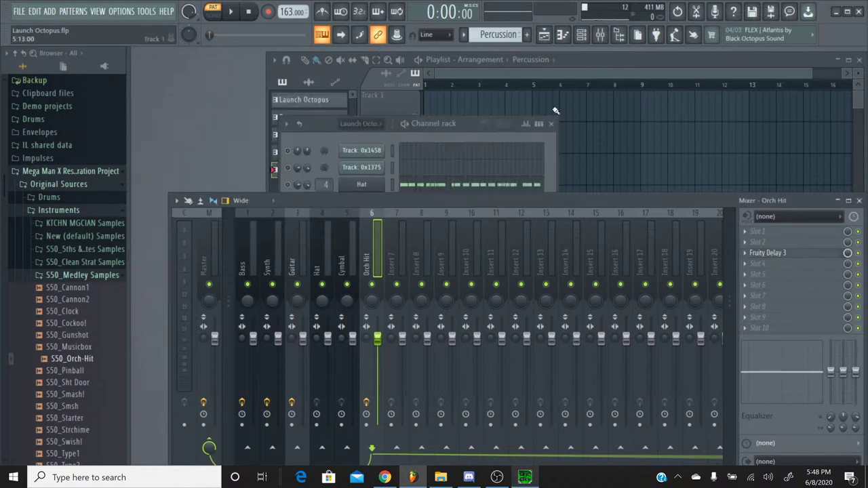
# Add Fruity Parametric EQ 2 to slot 4 of the Orch Hit mixer track, boost the treble with band 7 and preview the pattern
pyautogui.click(760, 264)
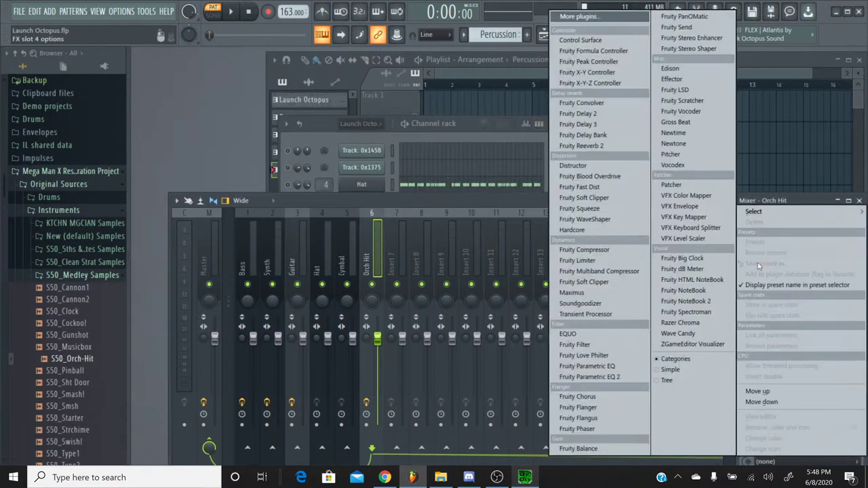
pyautogui.click(606, 380)
pyautogui.click(231, 12)
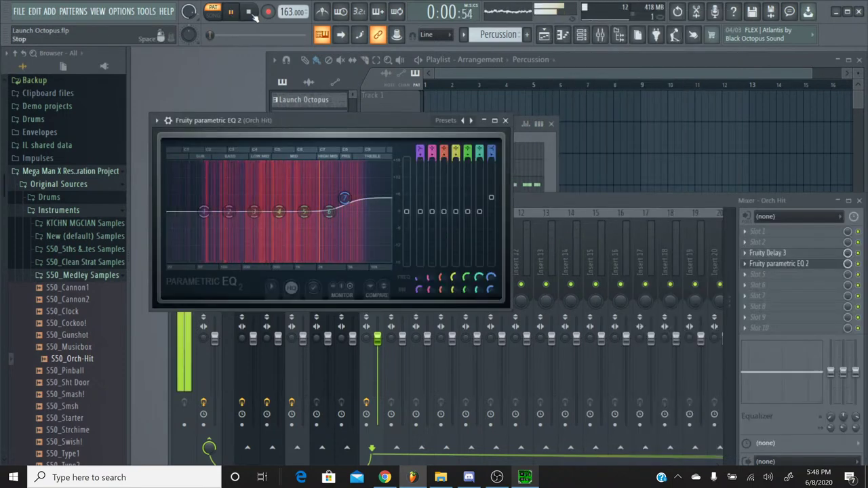
pyautogui.click(250, 12)
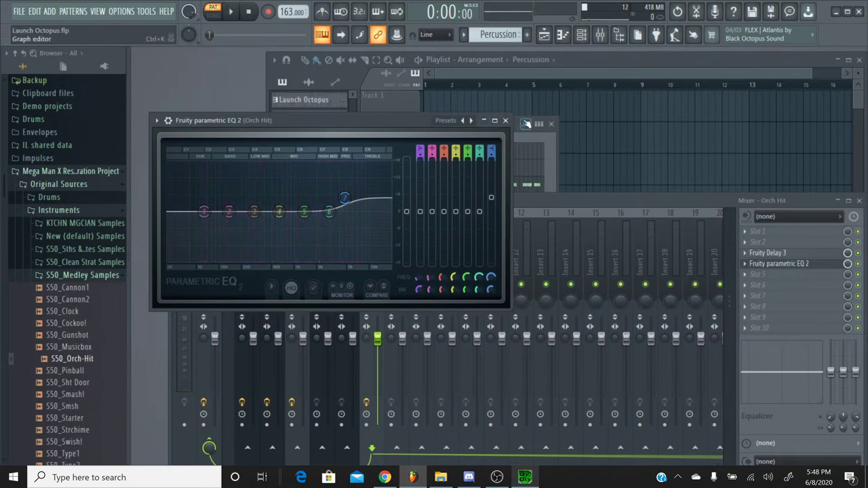
pyautogui.click(506, 120)
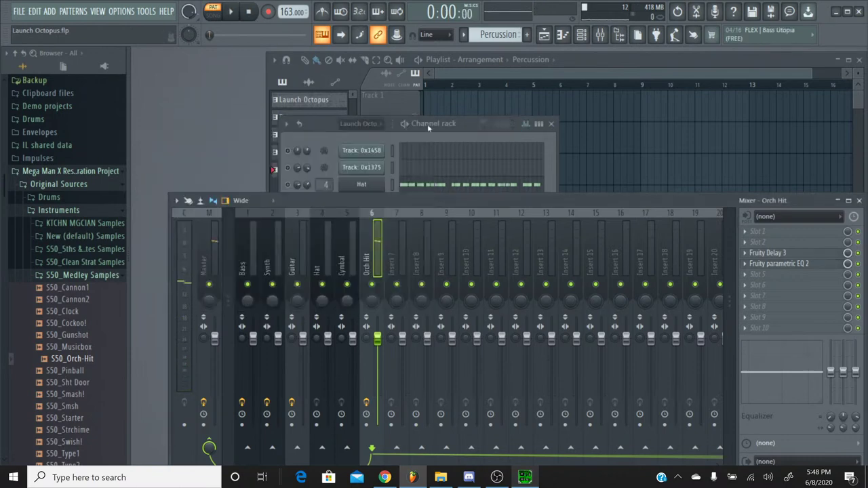
# Shorten the release of the Orch Hit's volume envelope slightly, preview the Percussion pattern and close the channel settings
pyautogui.click(306, 141)
pyautogui.click(362, 268)
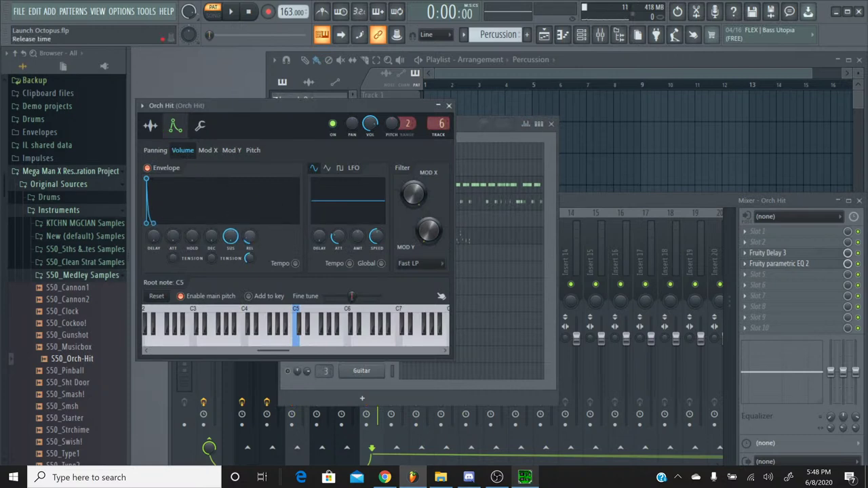
pyautogui.click(231, 12)
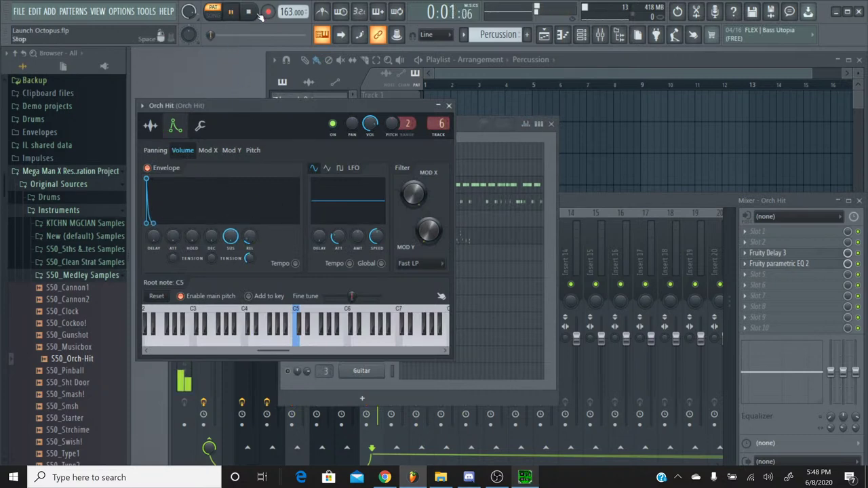
pyautogui.click(258, 13)
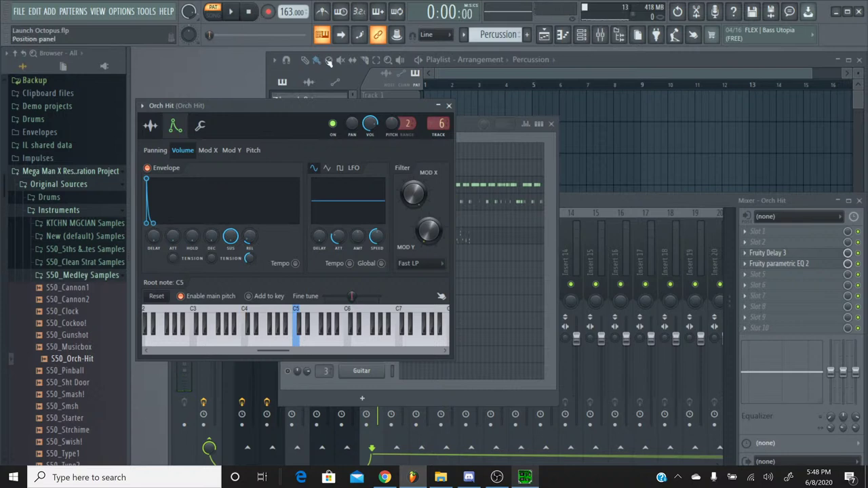
pyautogui.click(449, 107)
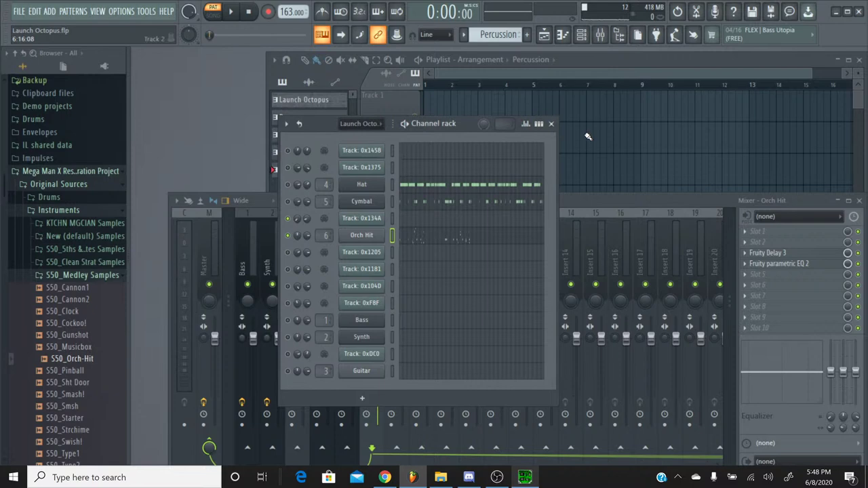
# Close the channel rack, reopen the Orch Hit's Fruity Delay 3 and bring the Playlist to the front
pyautogui.click(551, 124)
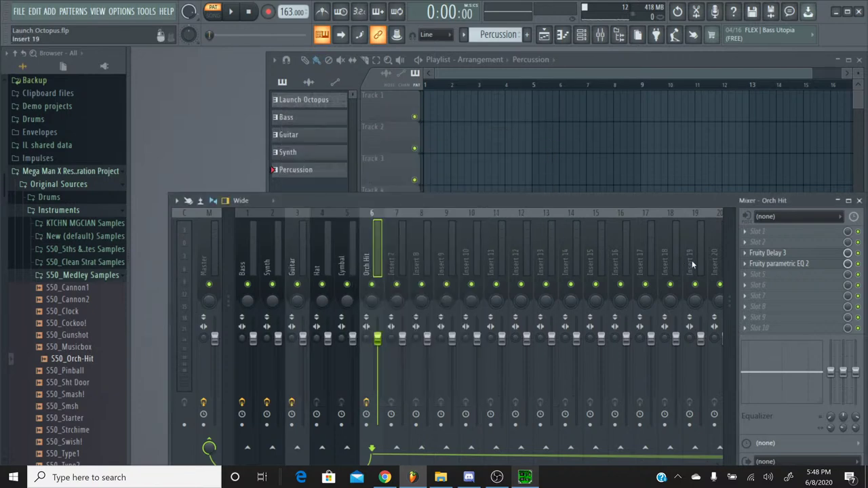
pyautogui.click(780, 253)
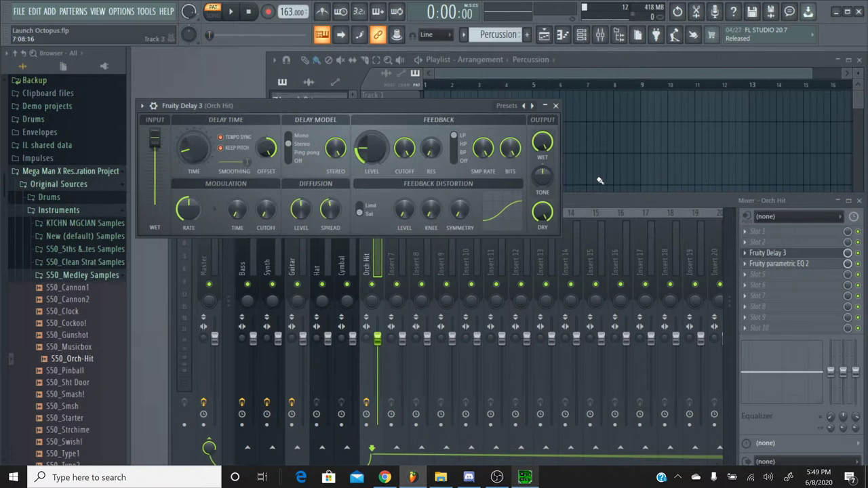
pyautogui.click(576, 62)
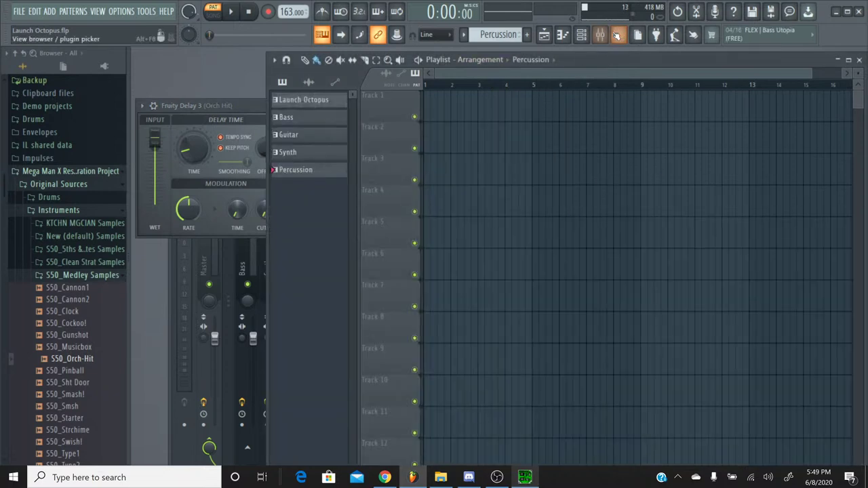
# Open the Orch Hit's piano roll from the channel rack and look over its notes up to bar 11
pyautogui.click(581, 35)
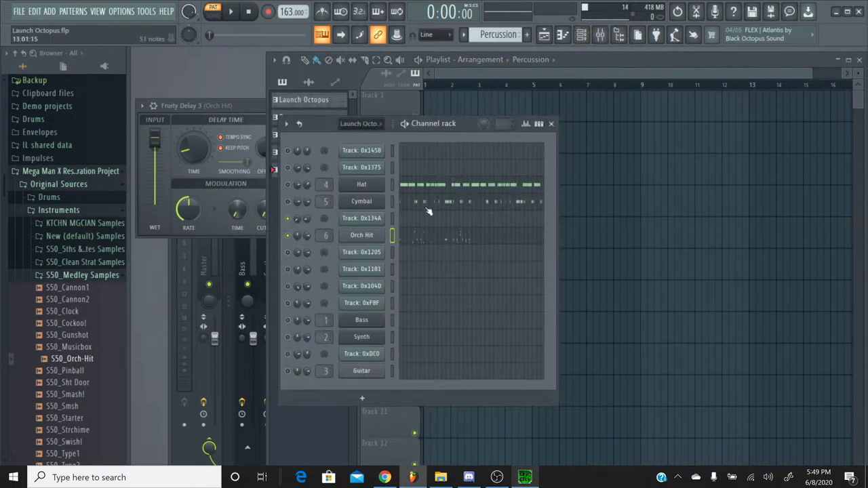
pyautogui.click(410, 241)
pyautogui.hscroll(3, 403, 118)
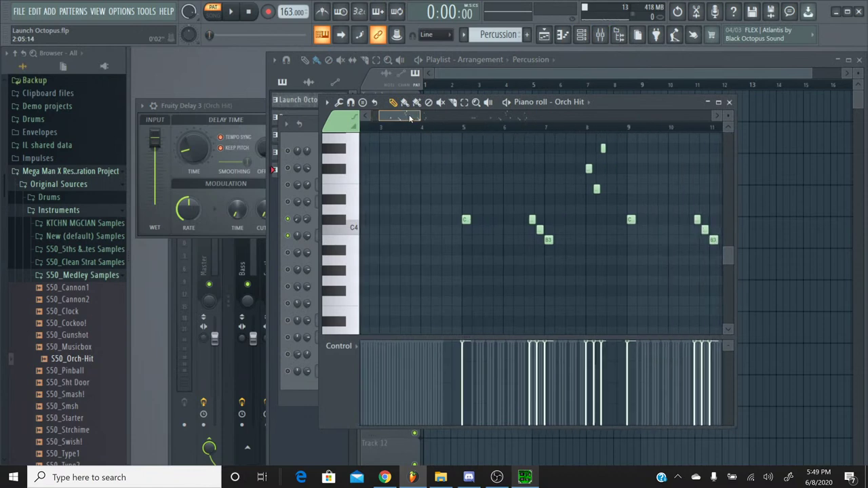
# Open the events of the Fruity Delay 3 delay time and draw a constant level of about 9% from bar 1 to bar 5
pyautogui.rightClick(202, 154)
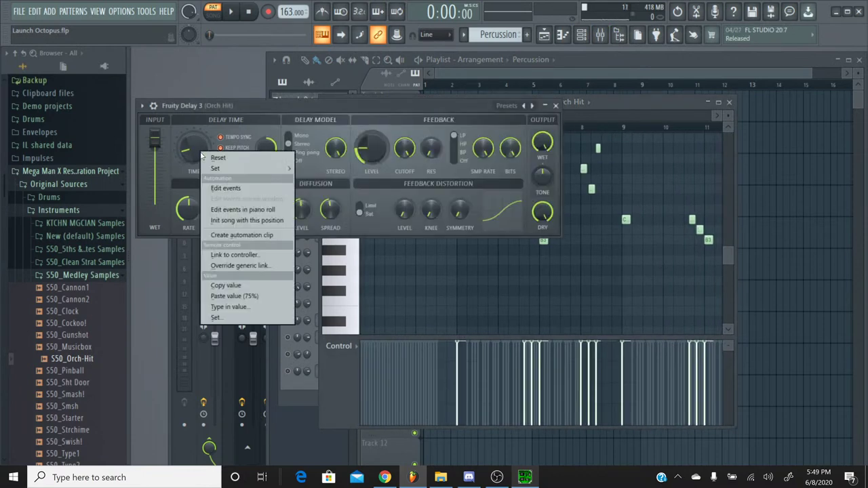
pyautogui.click(237, 190)
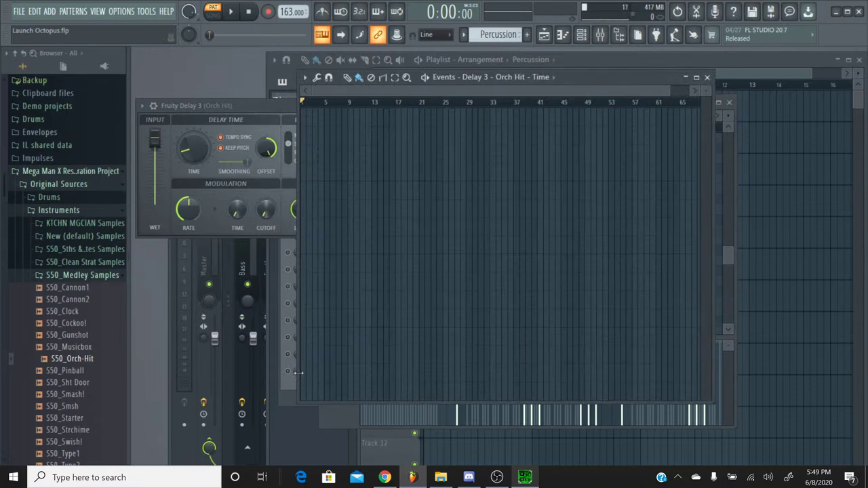
pyautogui.scroll(4, 374, 93)
pyautogui.moveTo(374, 92); pyautogui.dragTo(332, 94)
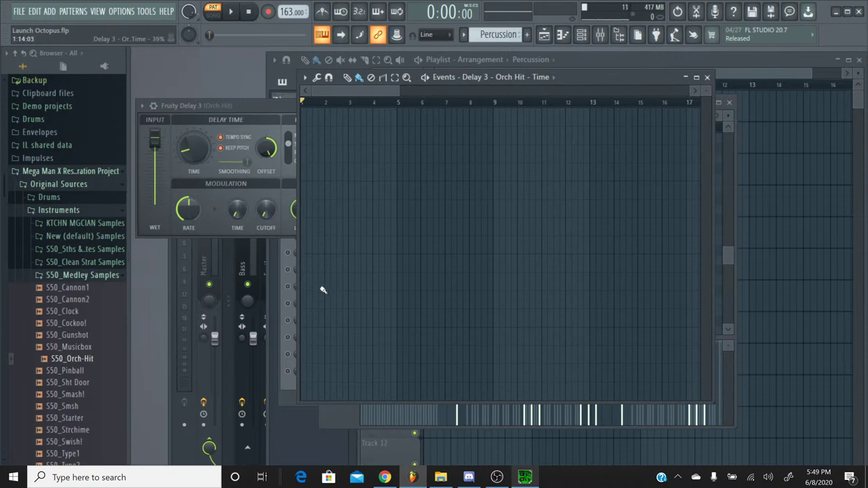
pyautogui.click(304, 376)
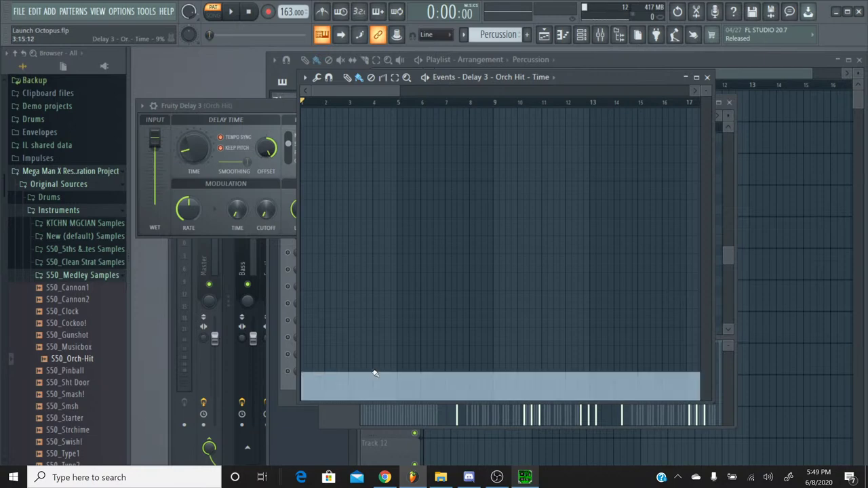
pyautogui.click(400, 403)
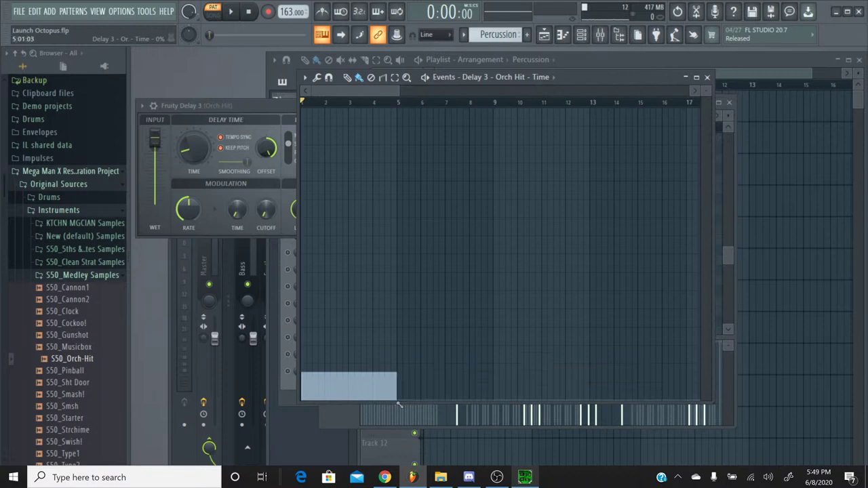
# Preview the start of the Percussion pattern twice to hear the new delay time events
pyautogui.click(231, 12)
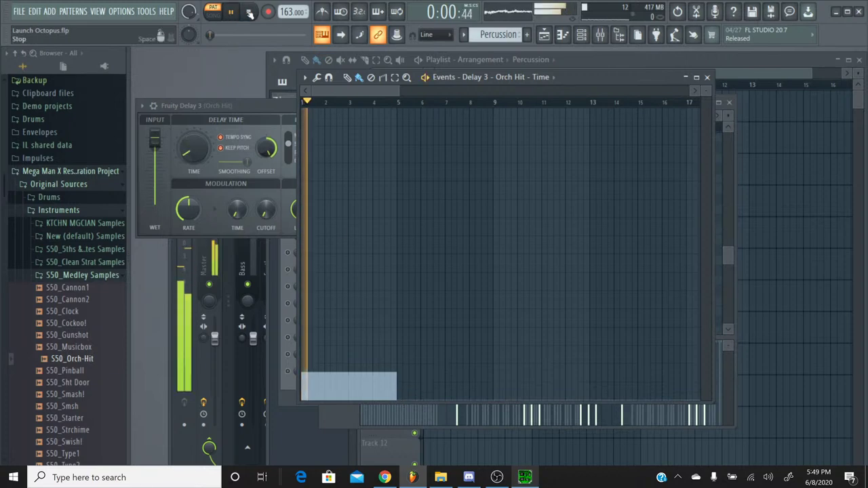
pyautogui.click(250, 13)
pyautogui.click(230, 12)
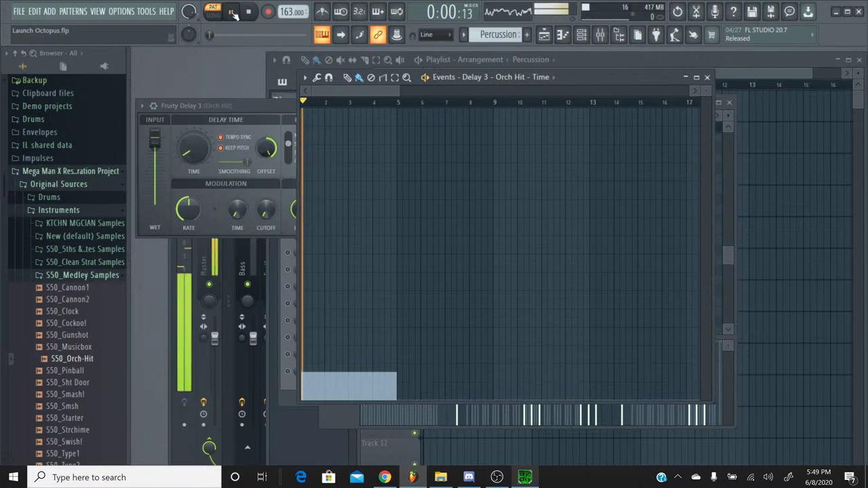
pyautogui.click(250, 13)
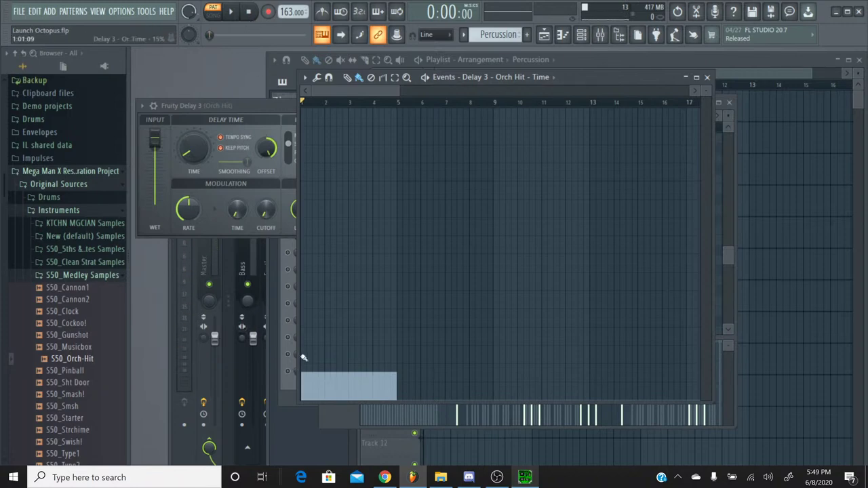
# Try a delay time level of about 15% from bar 1 to bar 5 and preview the pattern
pyautogui.moveTo(303, 357); pyautogui.dragTo(304, 354)
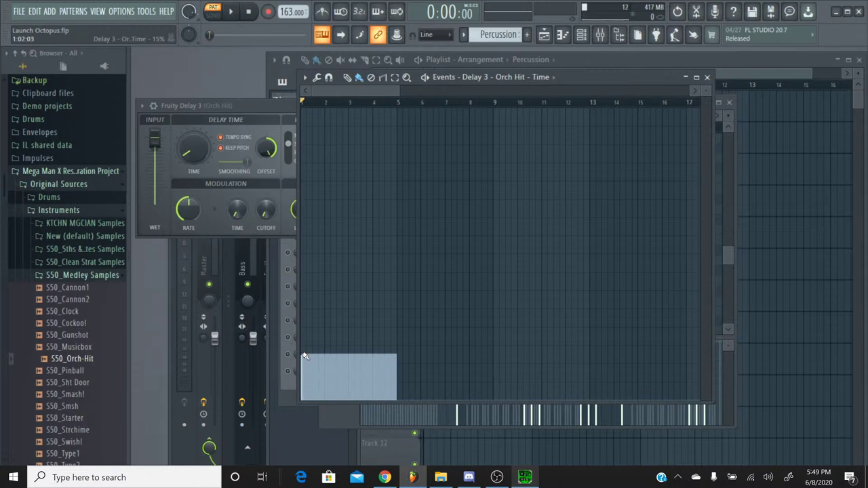
pyautogui.click(230, 11)
pyautogui.click(251, 14)
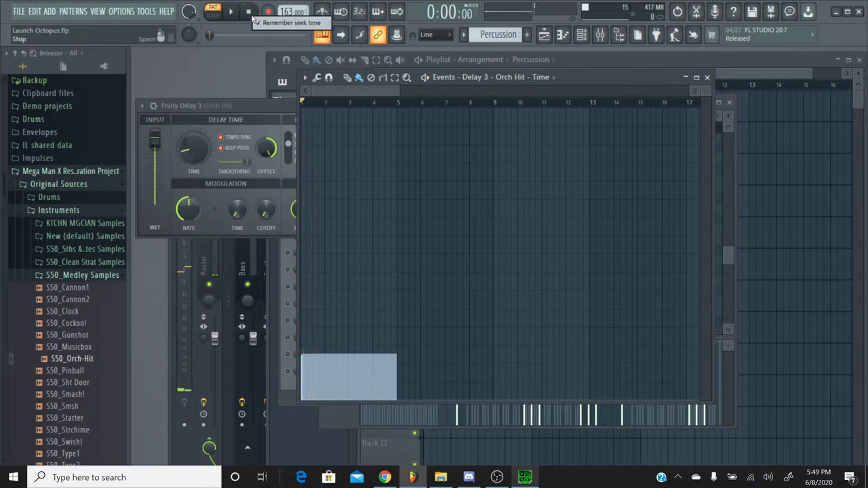
# Set the delay time level from bar 1 to bar 5 to about 12% and preview the Percussion pattern
pyautogui.click(303, 366)
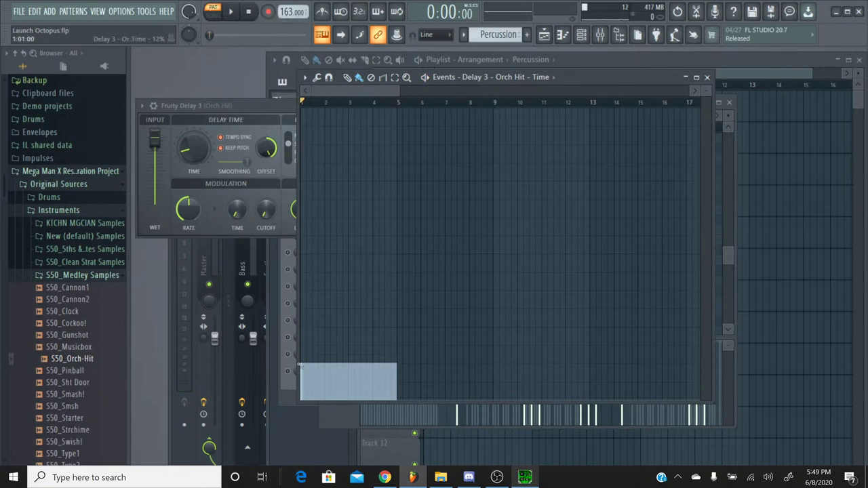
pyautogui.click(231, 11)
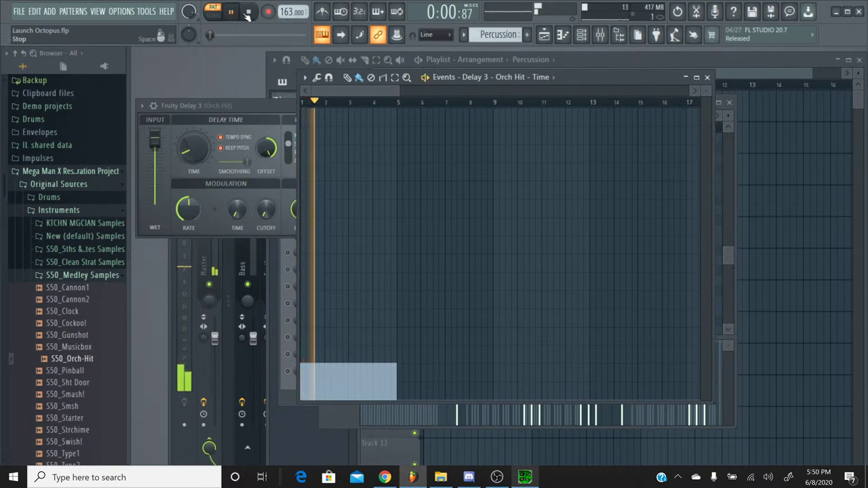
pyautogui.click(248, 15)
pyautogui.press('space')
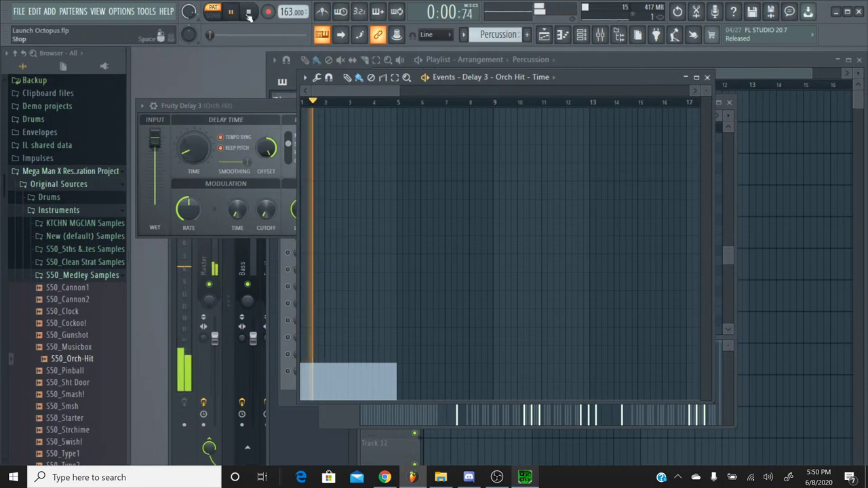
pyautogui.click(249, 15)
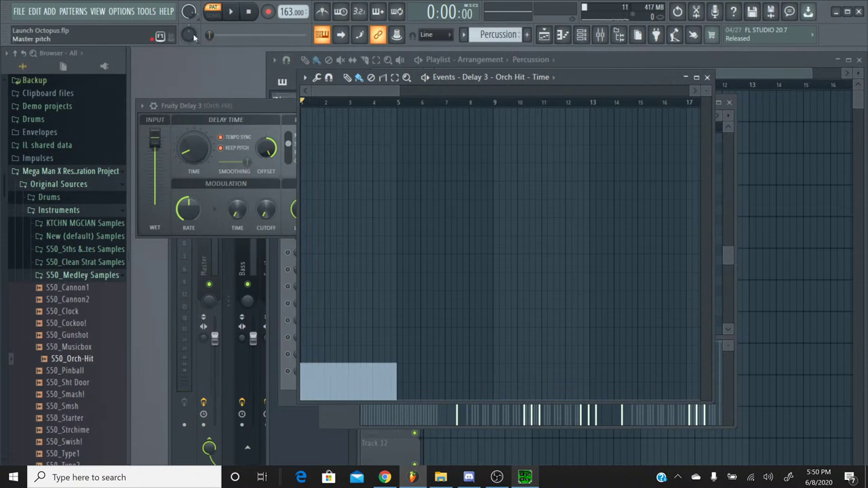
pyautogui.click(230, 12)
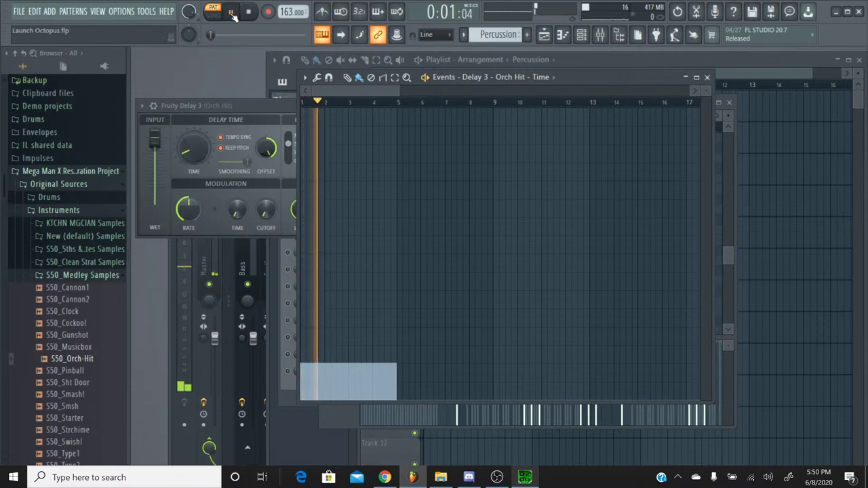
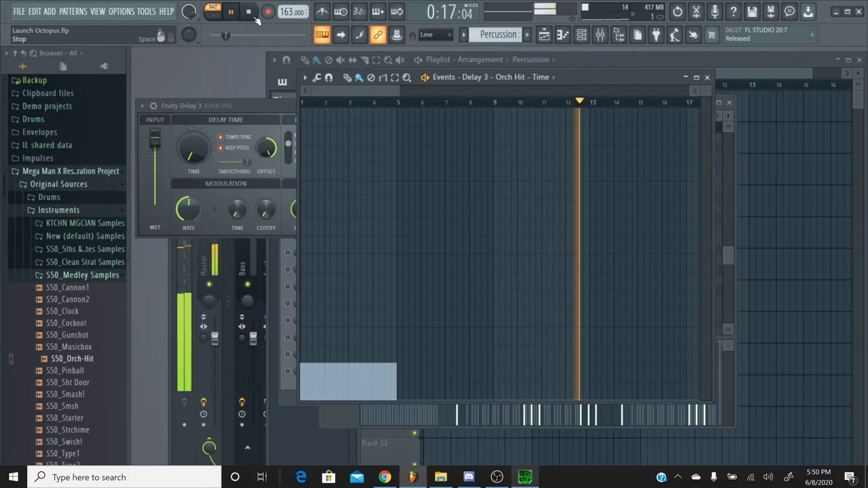
pyautogui.click(256, 18)
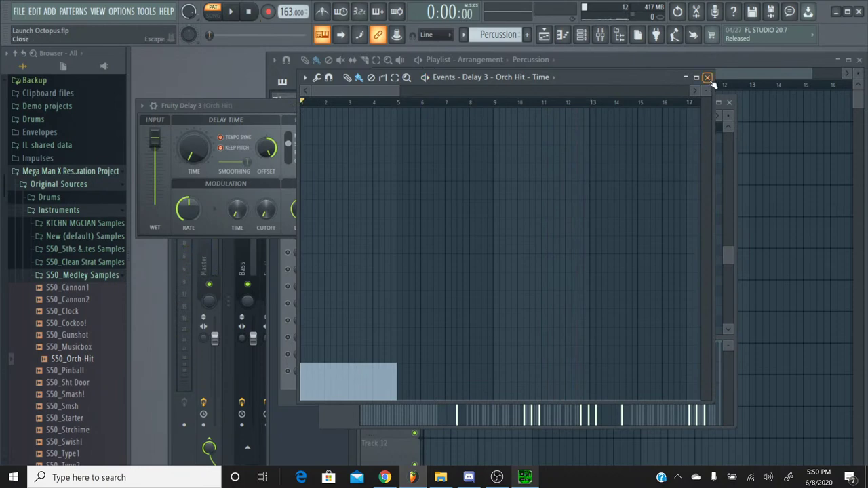
# Close the delay time events, look over the rest of the Orch Hit's notes and close its piano roll
pyautogui.click(710, 79)
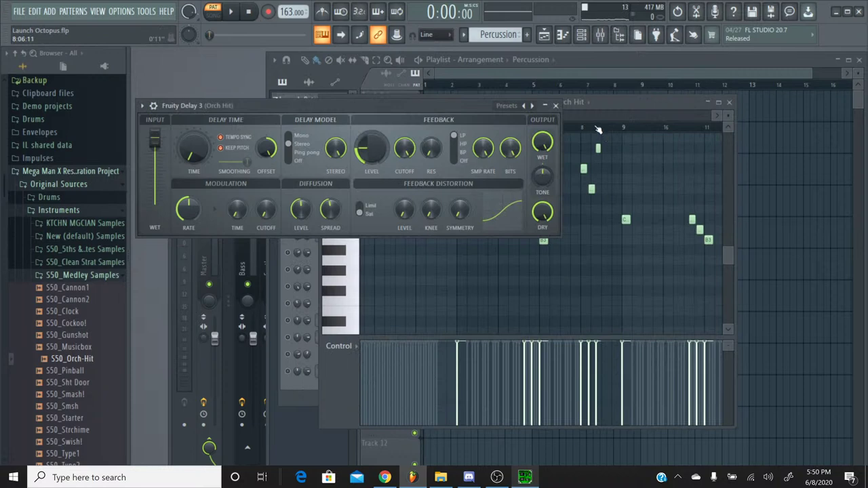
pyautogui.click(600, 108)
pyautogui.moveTo(418, 119); pyautogui.dragTo(493, 124)
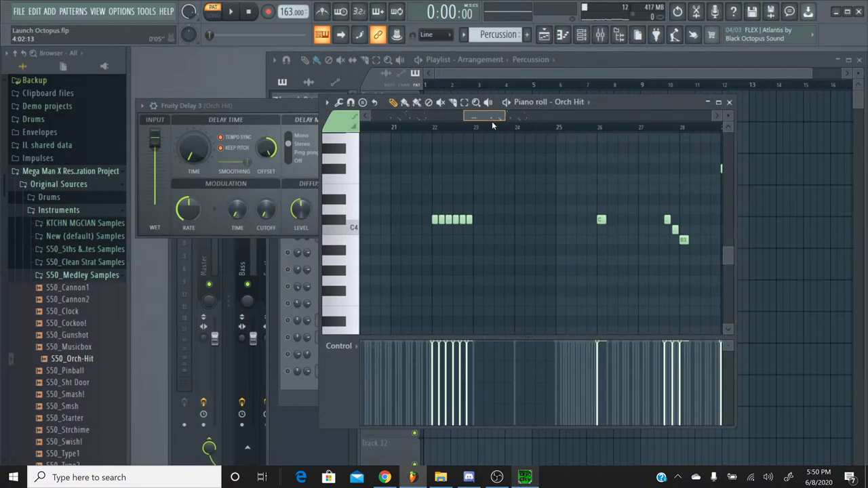
pyautogui.moveTo(492, 121); pyautogui.dragTo(592, 134)
pyautogui.click(729, 103)
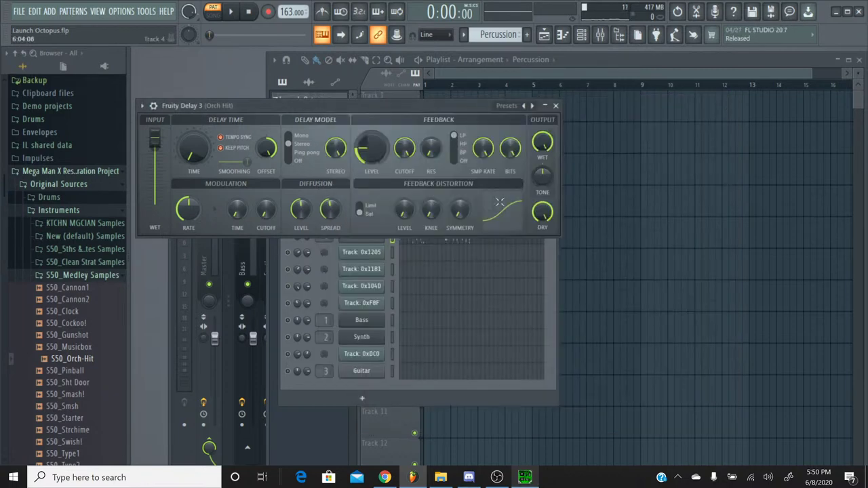
# Reopen the delay time events and reuse the level drawn from bar 1 to bar 5 over bar 22 only
pyautogui.rightClick(196, 154)
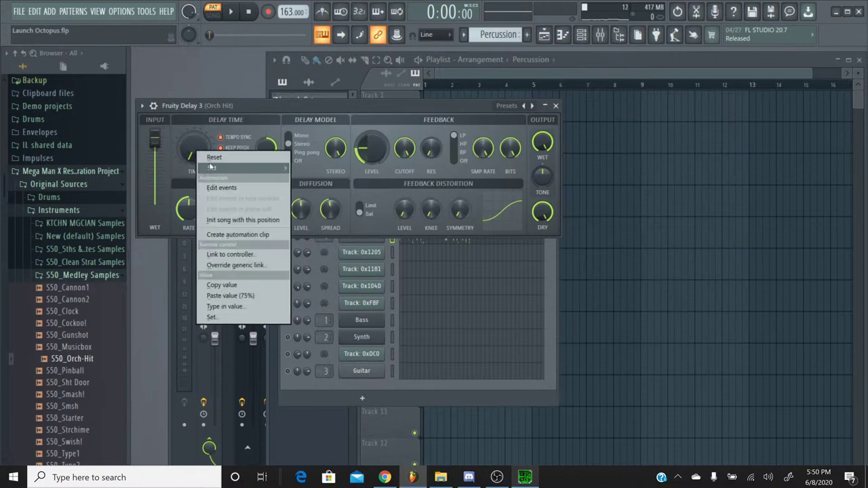
pyautogui.click(217, 187)
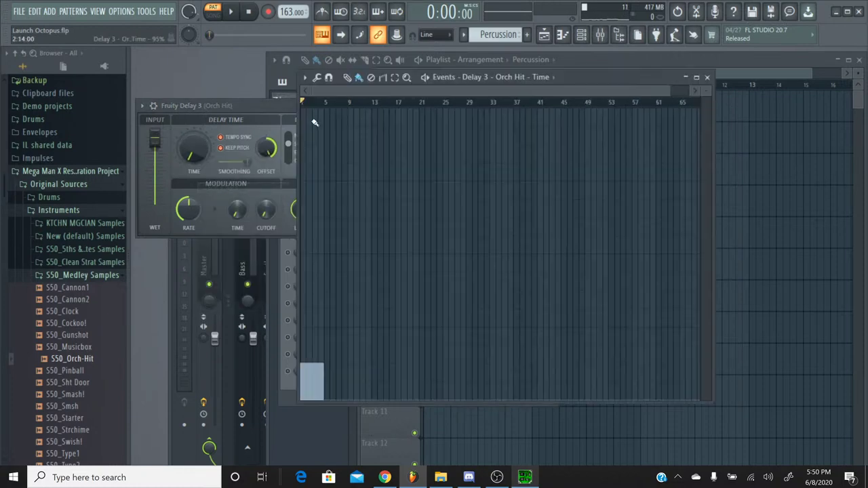
pyautogui.scroll(5, 326, 107)
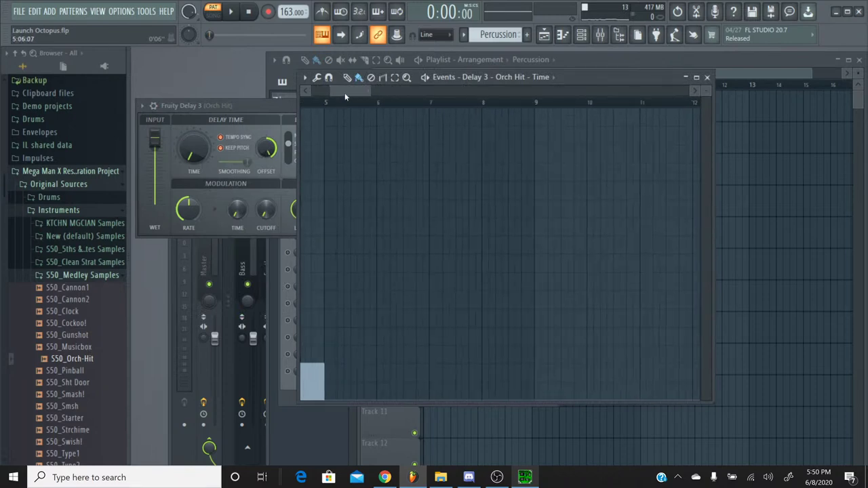
pyautogui.moveTo(515, 103); pyautogui.dragTo(258, 110)
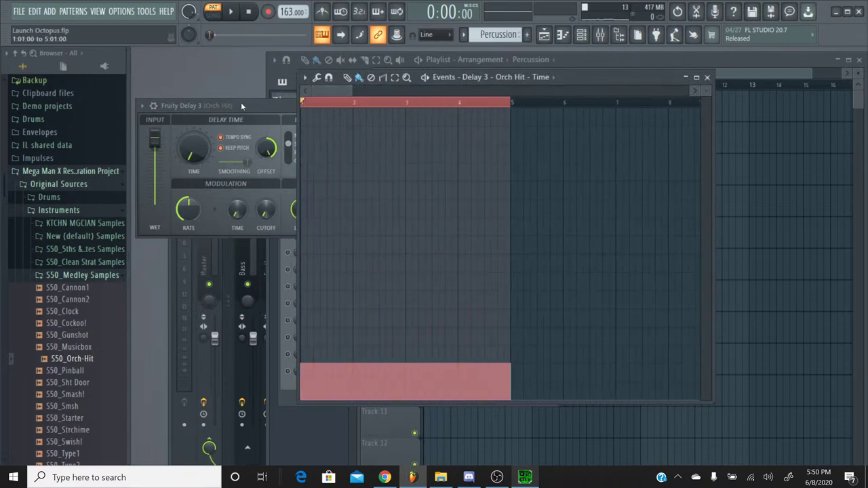
pyautogui.moveTo(337, 90); pyautogui.dragTo(456, 103)
pyautogui.press('space')
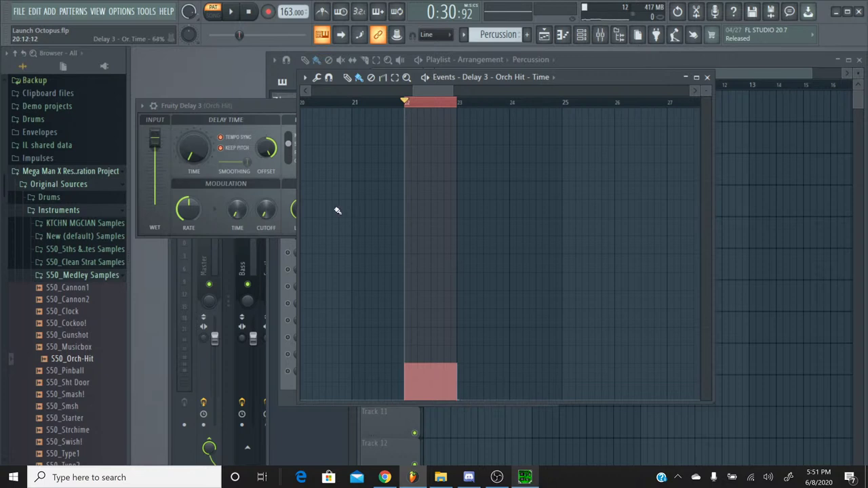
# Preview the pattern from just before bar 21 and close the delay time events
pyautogui.click(340, 103)
pyautogui.click(231, 12)
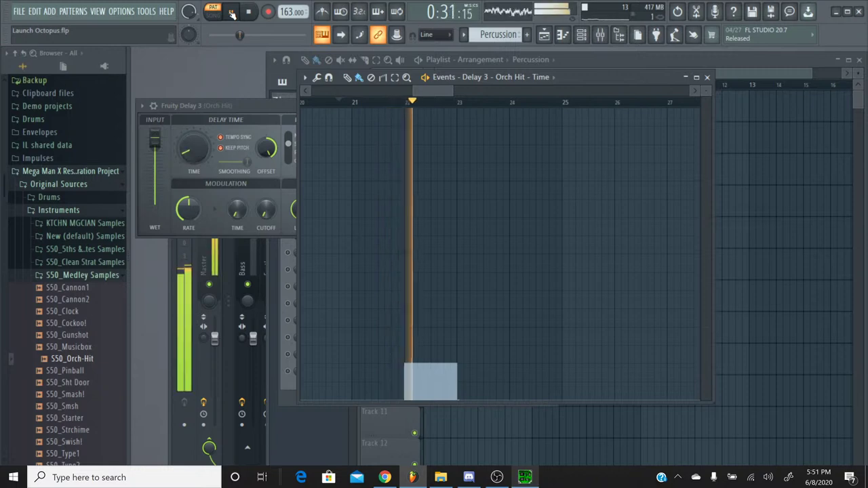
pyautogui.click(249, 12)
pyautogui.click(708, 78)
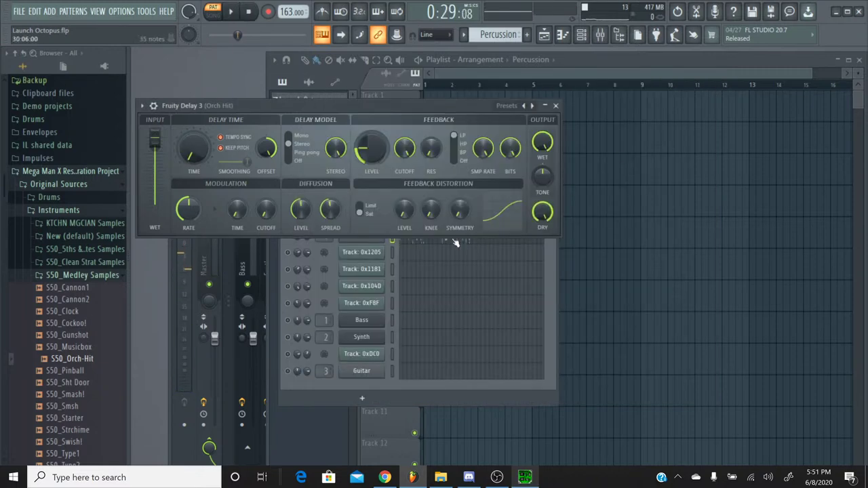
# Move Fruity Delay 3 aside and delete the repeated notes in bar 22 of the Orch Hit's piano roll, keeping only the first
pyautogui.moveTo(388, 106); pyautogui.dragTo(823, 109)
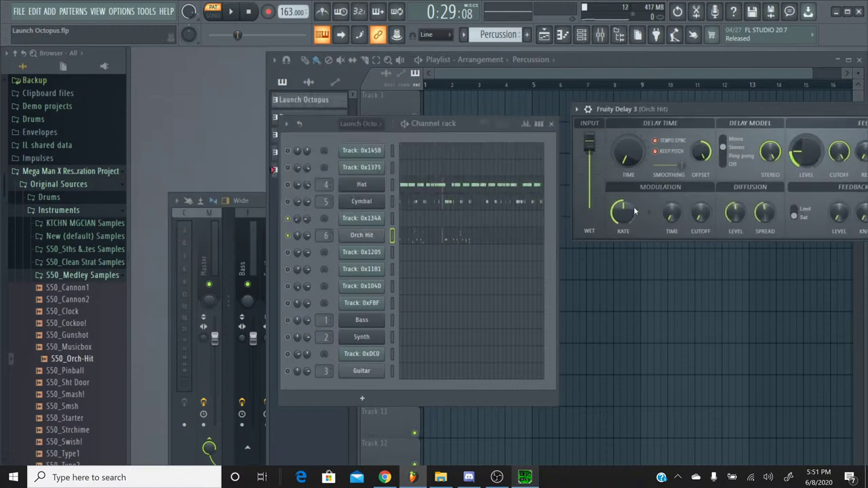
pyautogui.click(461, 237)
pyautogui.moveTo(404, 116); pyautogui.dragTo(486, 119)
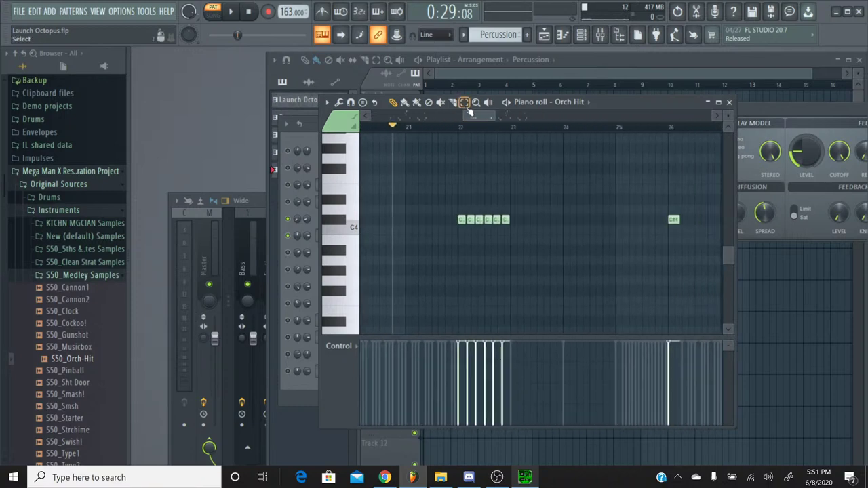
pyautogui.moveTo(522, 231); pyautogui.dragTo(470, 204)
pyautogui.press('Delete')
# Preview the pattern from just before bar 21 and check the Orch Hit's notes from bar 20 to bar 31
pyautogui.press('space')
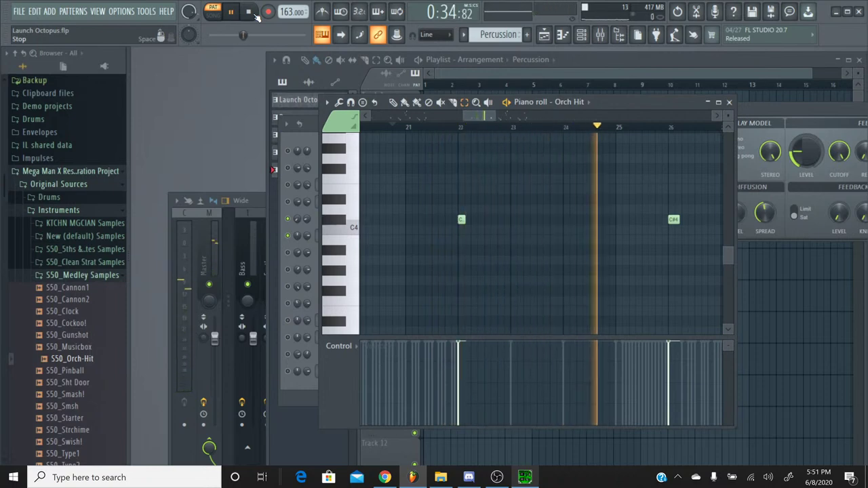
pyautogui.moveTo(488, 117); pyautogui.dragTo(502, 119)
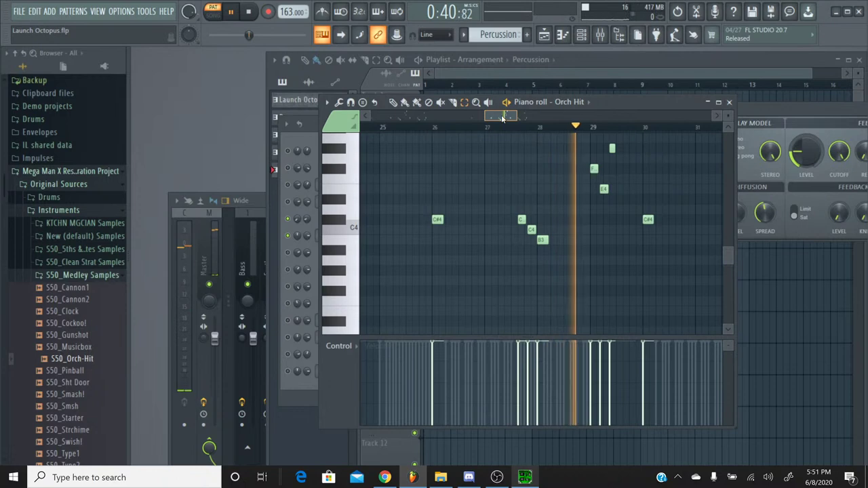
pyautogui.moveTo(503, 118); pyautogui.dragTo(473, 116)
pyautogui.click(250, 14)
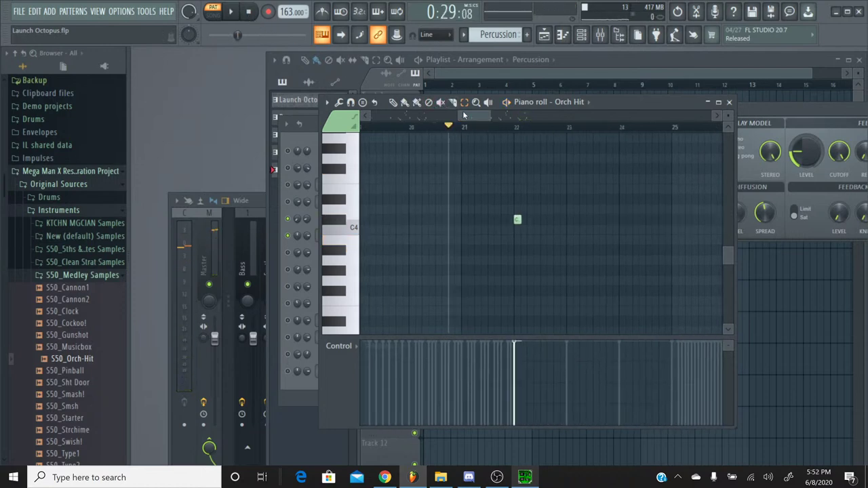
pyautogui.moveTo(465, 115)
pyautogui.mouseDown()
pyautogui.moveTo(452, 116)
pyautogui.moveTo(479, 118)
pyautogui.mouseUp()
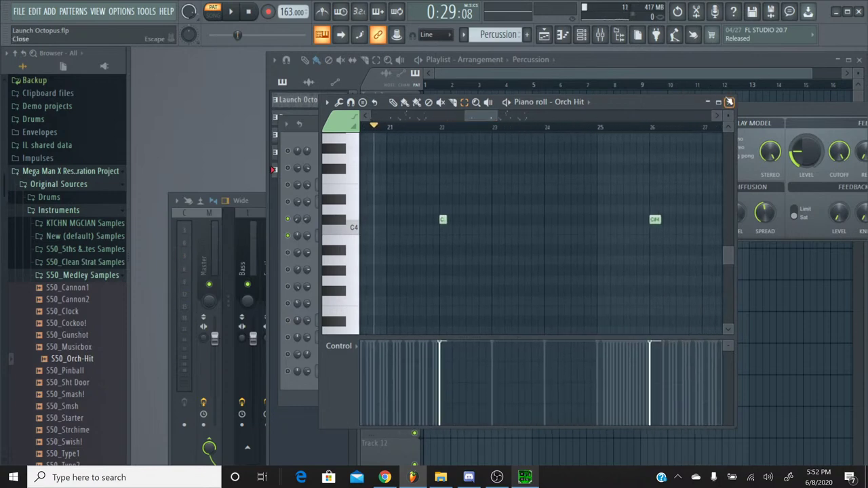
# Review the Orch Hit's notes from bar 1 to bar 31, preview the Percussion pattern, and close the piano roll
pyautogui.scroll(-6, 521, 132)
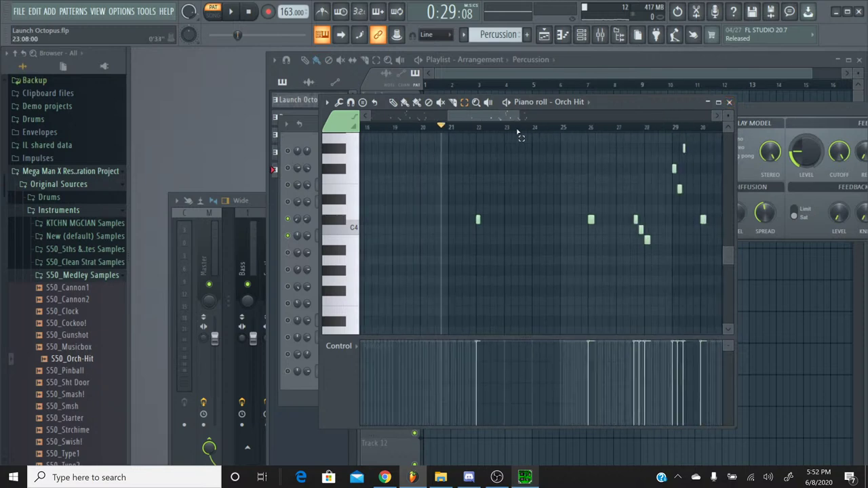
pyautogui.scroll(-2, 521, 138)
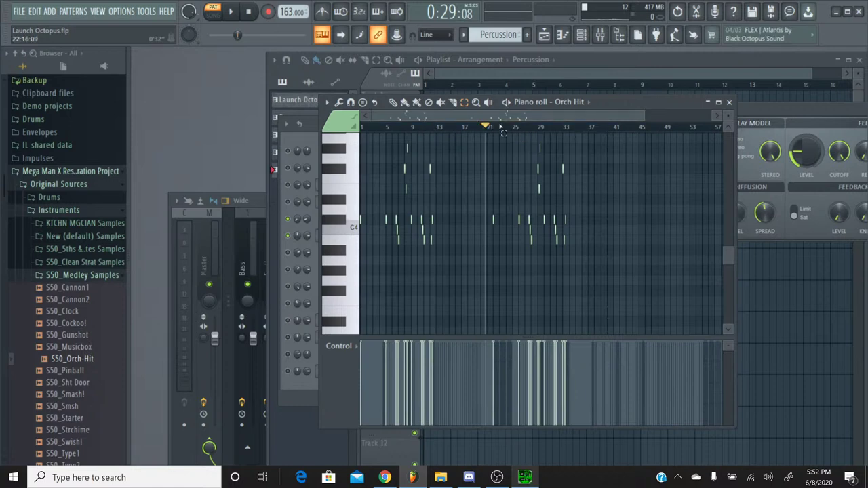
pyautogui.scroll(7, 503, 130)
pyautogui.scroll(-3, 504, 117)
pyautogui.scroll(3, 447, 130)
pyautogui.moveTo(448, 130); pyautogui.dragTo(350, 145)
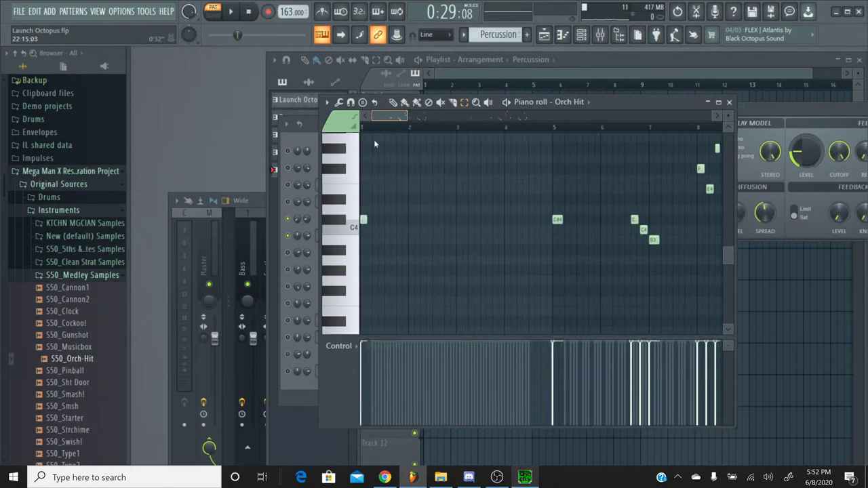
pyautogui.moveTo(390, 117); pyautogui.dragTo(504, 134)
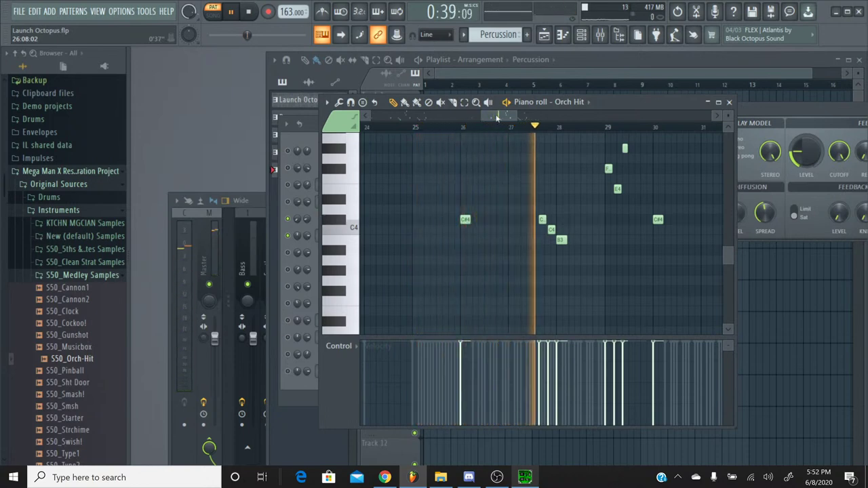
pyautogui.click(730, 103)
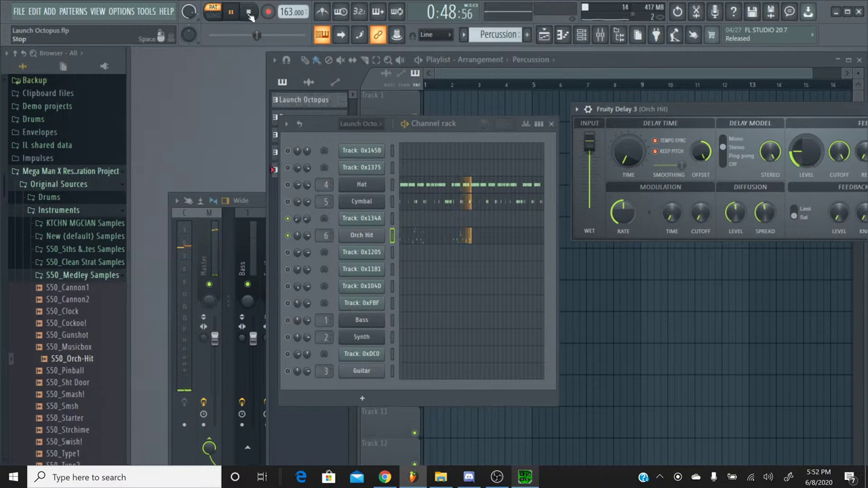
pyautogui.press('space')
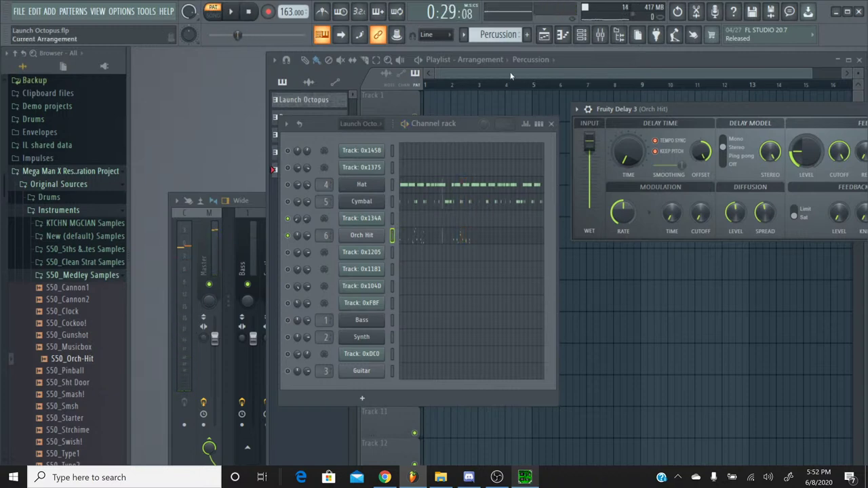
pyautogui.moveTo(714, 109); pyautogui.dragTo(470, 126)
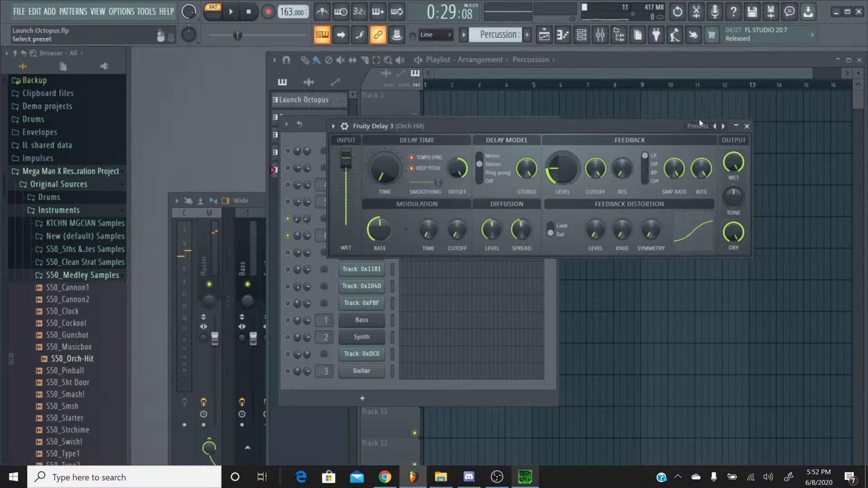
pyautogui.click(746, 126)
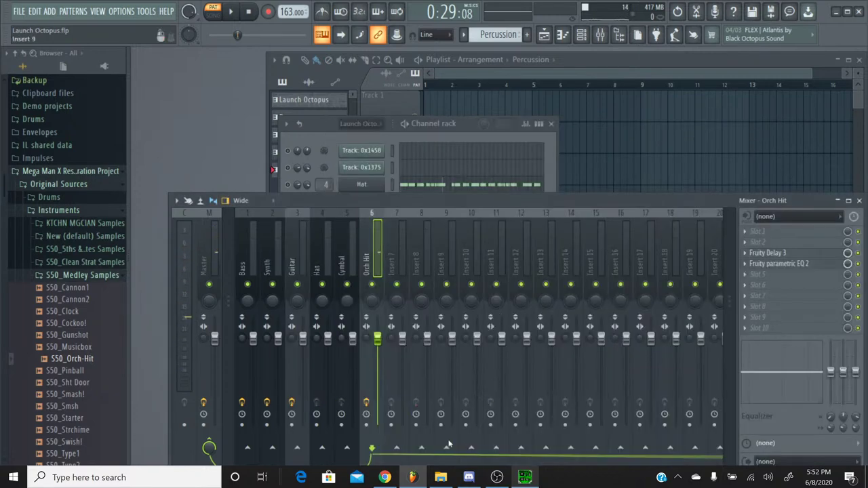
pyautogui.click(385, 479)
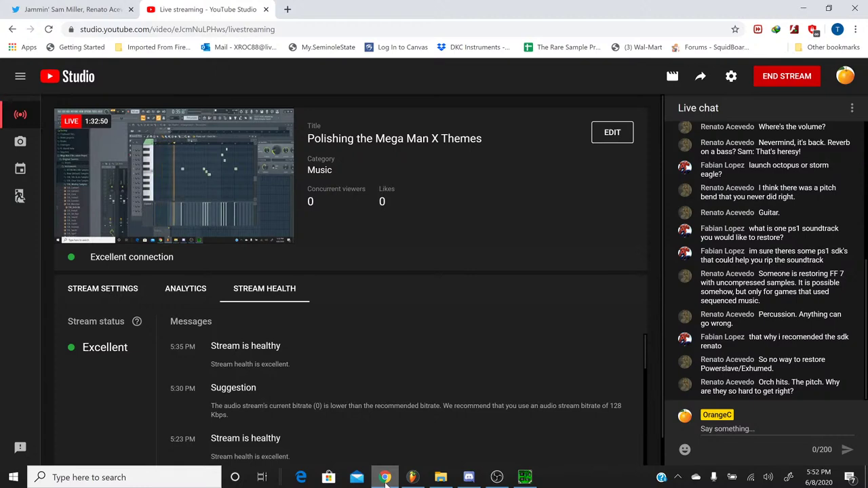
pyautogui.click(386, 478)
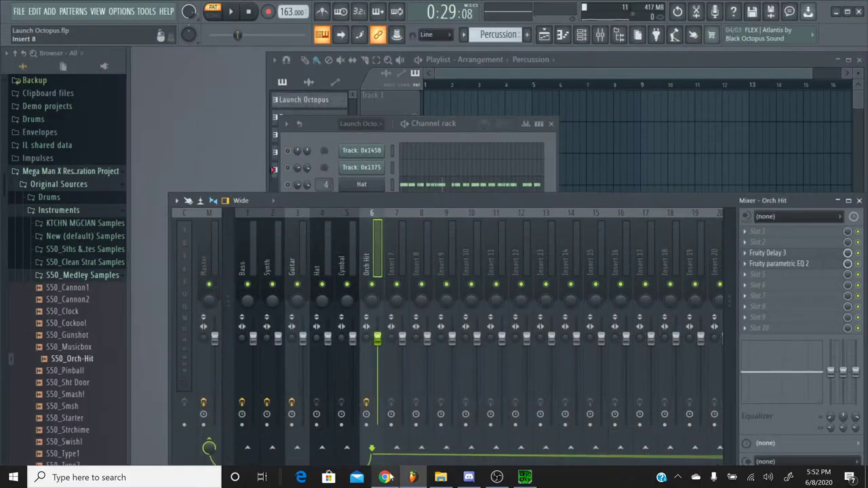
pyautogui.click(327, 139)
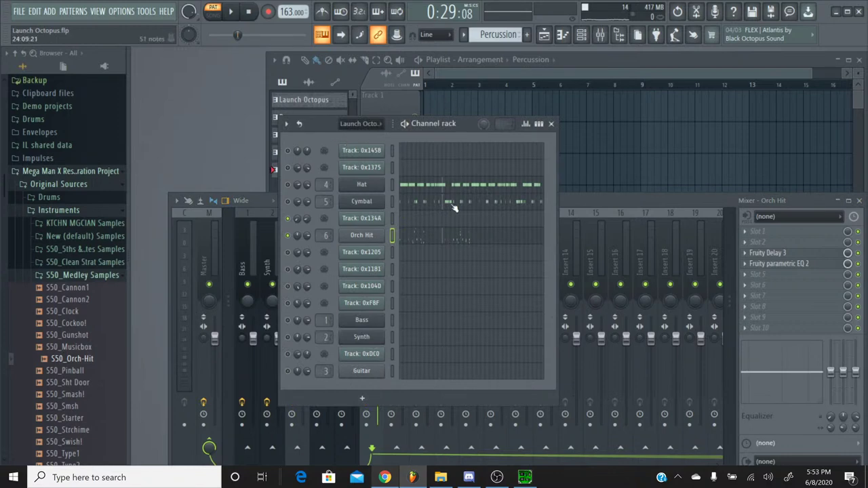
# Switch to the Launch Octopus pattern, open the piano roll of Track: 0x134A and audition its A#3 key
pyautogui.click(462, 36)
pyautogui.click(465, 47)
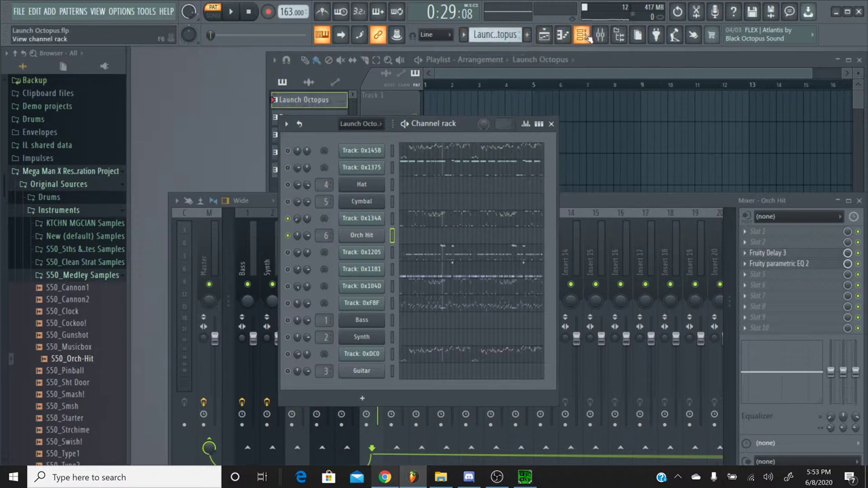
pyautogui.click(408, 223)
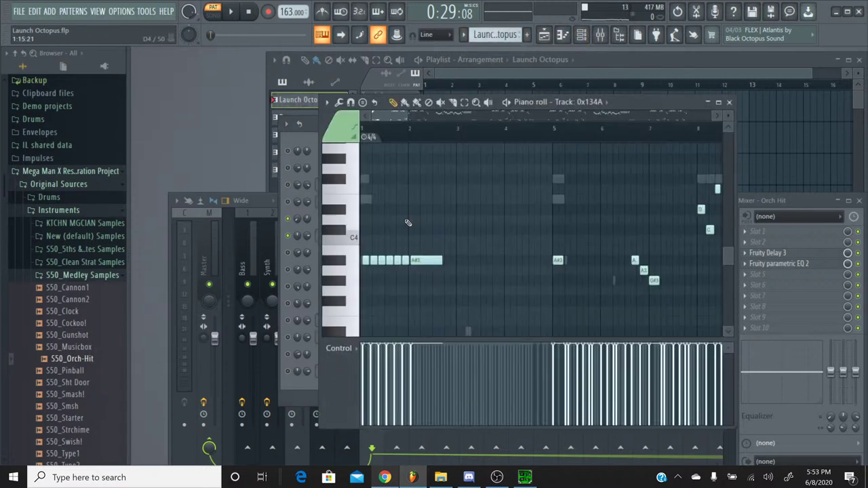
pyautogui.click(346, 262)
# Preview the original Track: 0x134A part from the start of bar 1 and close its piano roll
pyautogui.click(383, 138)
pyautogui.press('space')
pyautogui.press('space')
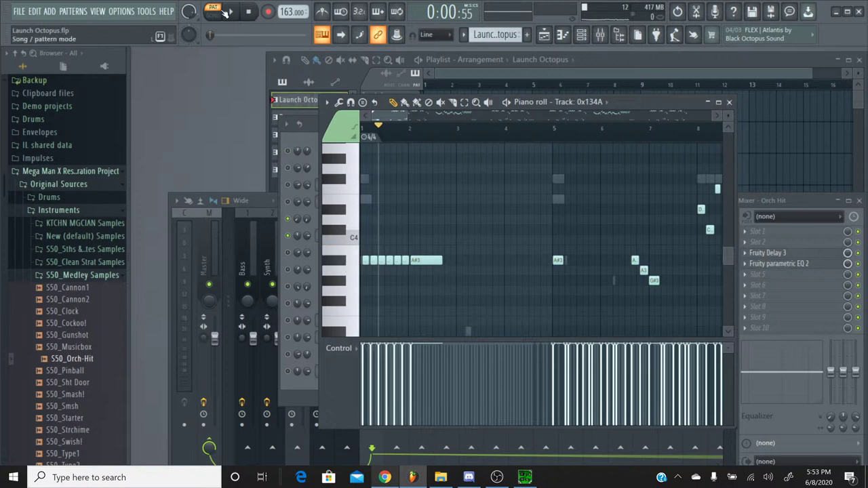
pyautogui.press('l')
pyautogui.press('l')
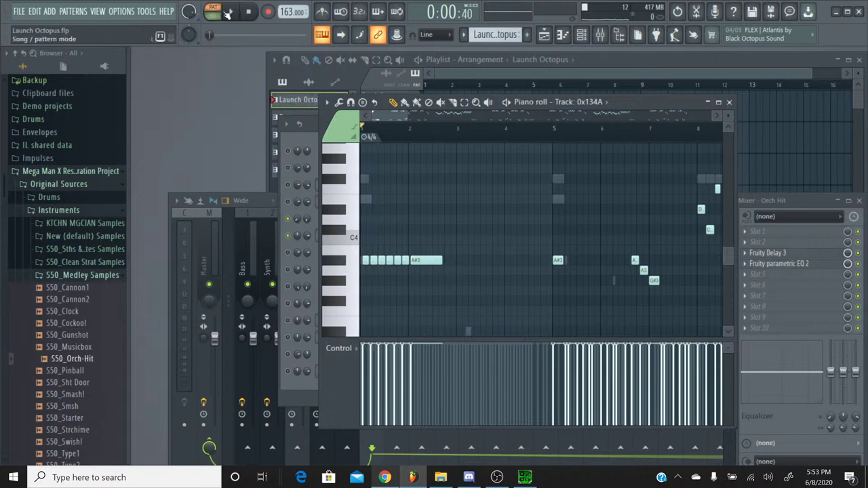
pyautogui.click(232, 14)
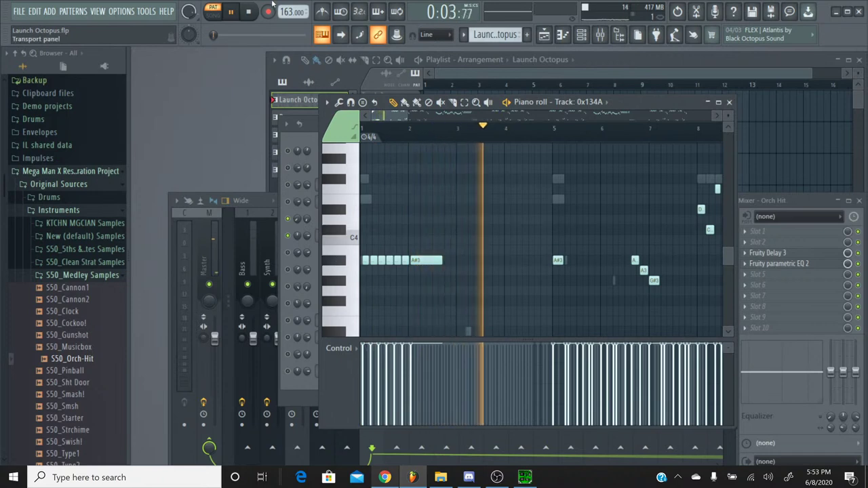
pyautogui.press('space')
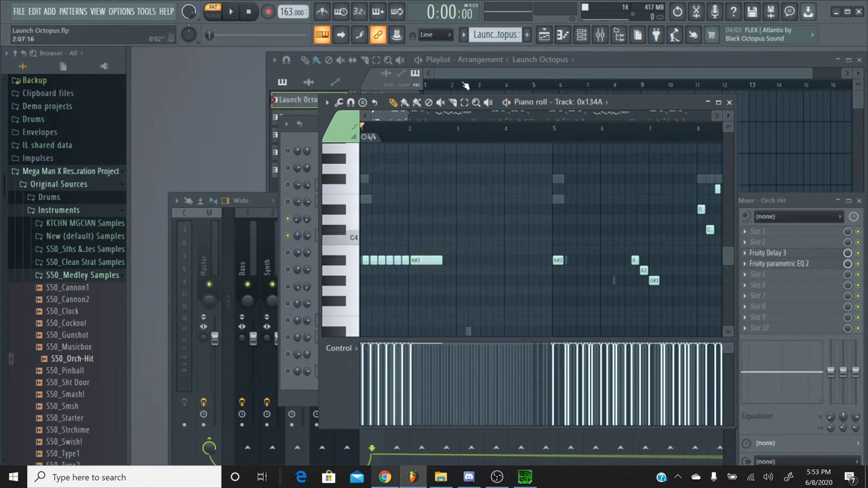
pyautogui.click(730, 103)
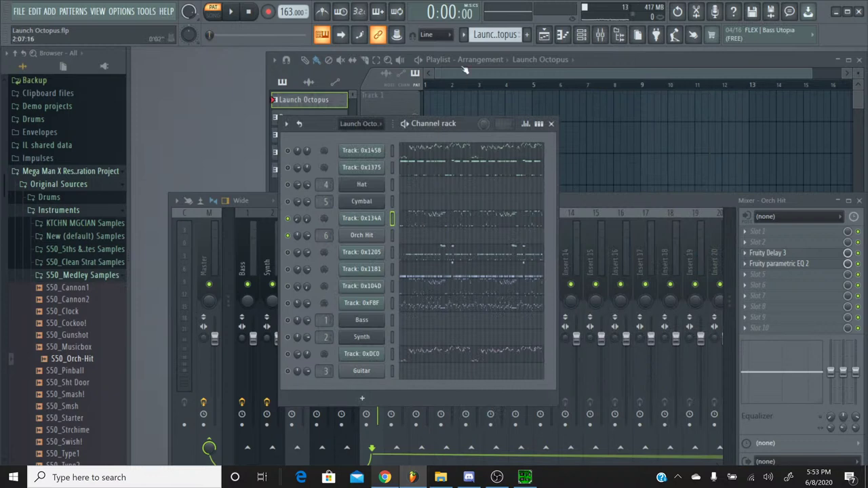
# Switch to the Percussion pattern, audition C#4 repeatedly in the Orch Hit's piano roll, and close it
pyautogui.click(464, 39)
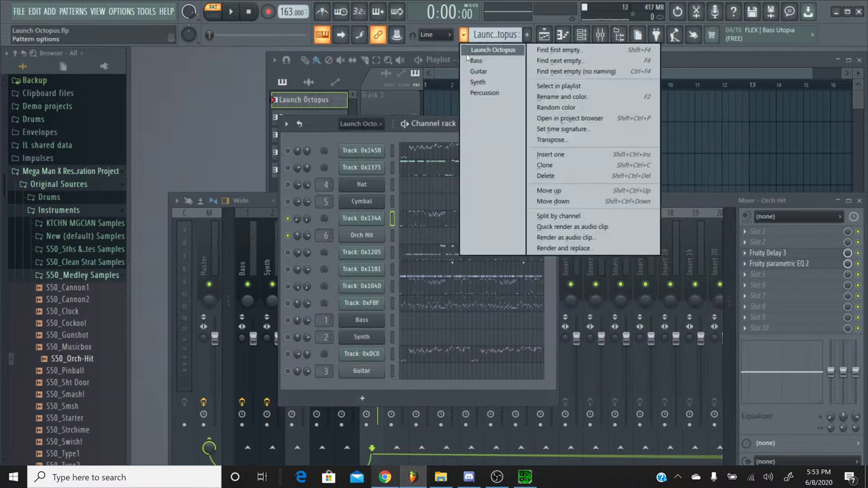
pyautogui.click(478, 93)
pyautogui.click(413, 239)
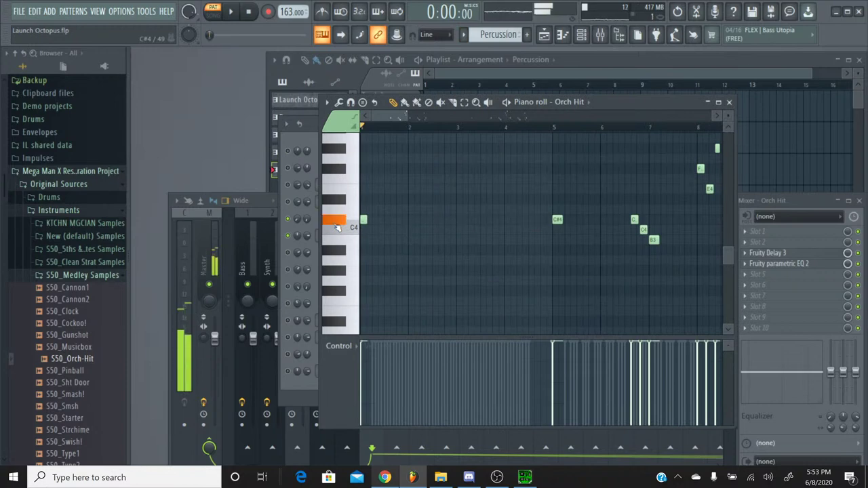
pyautogui.click(337, 228)
pyautogui.click(337, 228)
pyautogui.click(337, 228)
pyautogui.click(337, 227)
pyautogui.click(730, 103)
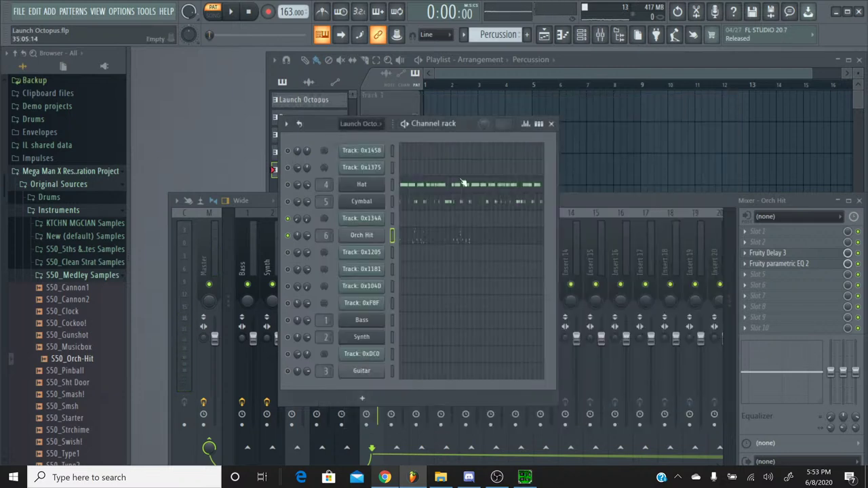
# Check the Orch Hit's Fruity Delay 3 settings while previewing the Percussion pattern from the start, and close the effect
pyautogui.click(464, 35)
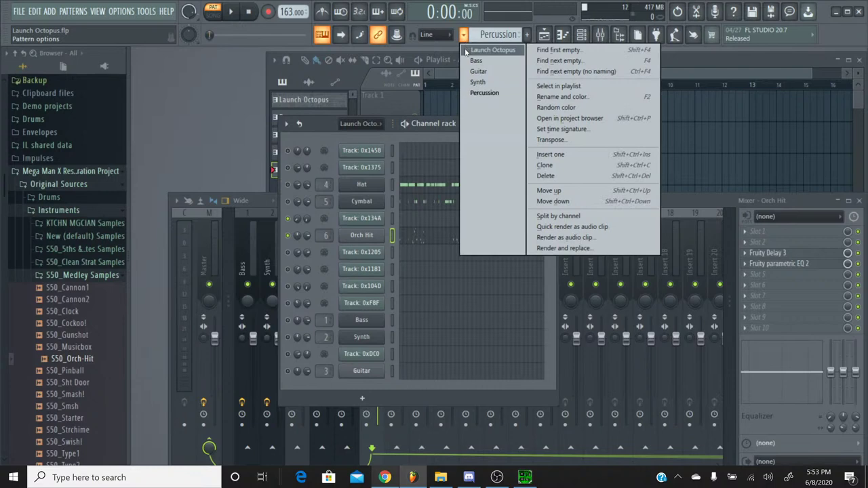
pyautogui.click(793, 253)
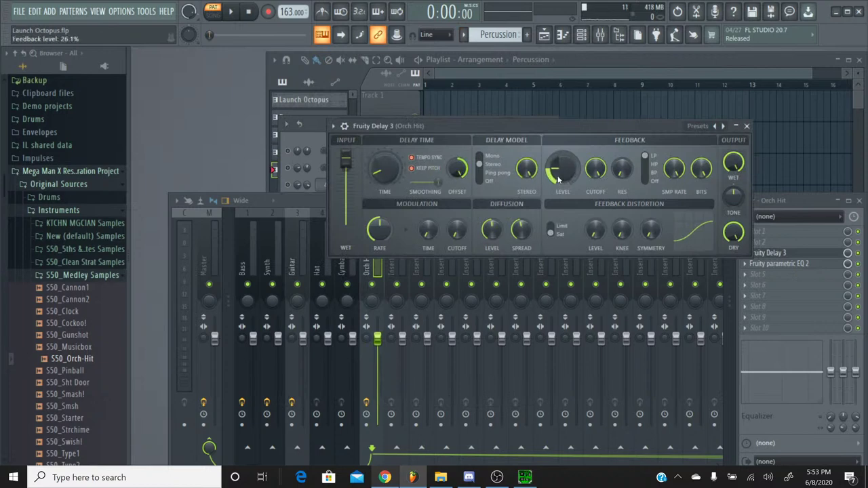
pyautogui.press('space')
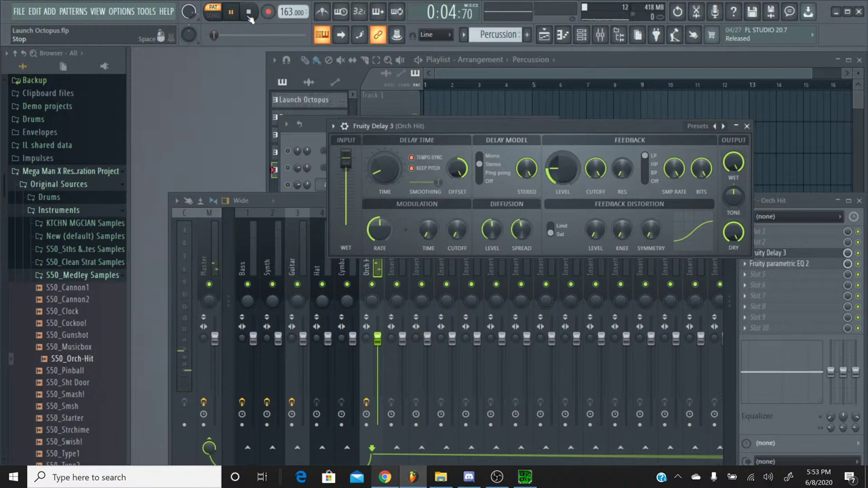
pyautogui.click(747, 126)
pyautogui.click(315, 136)
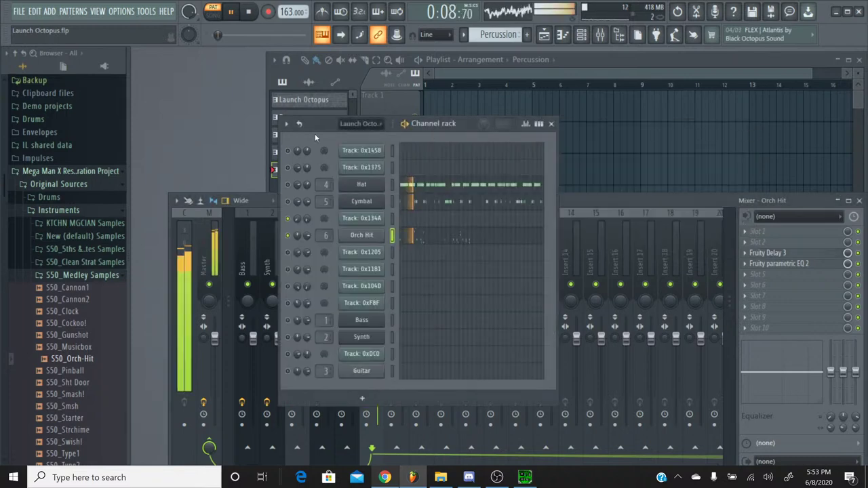
pyautogui.click(249, 13)
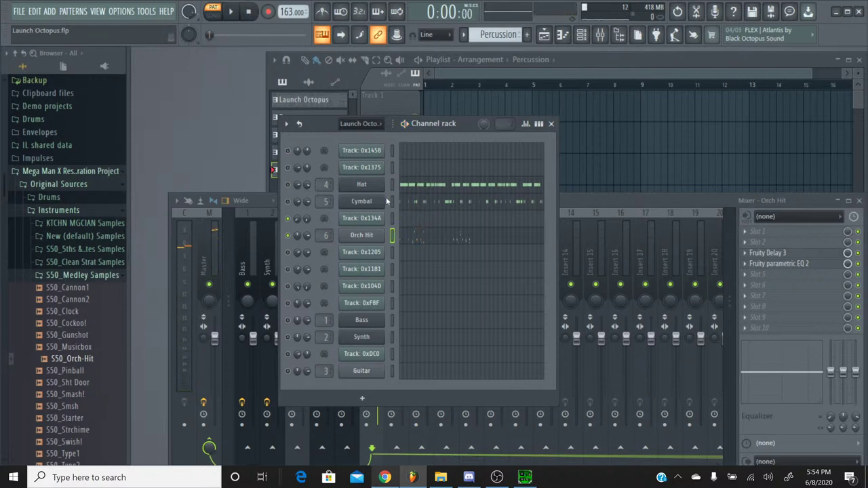
# Switch to the Launch Octopus pattern and examine the note layout across the octaves in the piano roll of Track: 0x104D
pyautogui.click(498, 34)
pyautogui.click(483, 60)
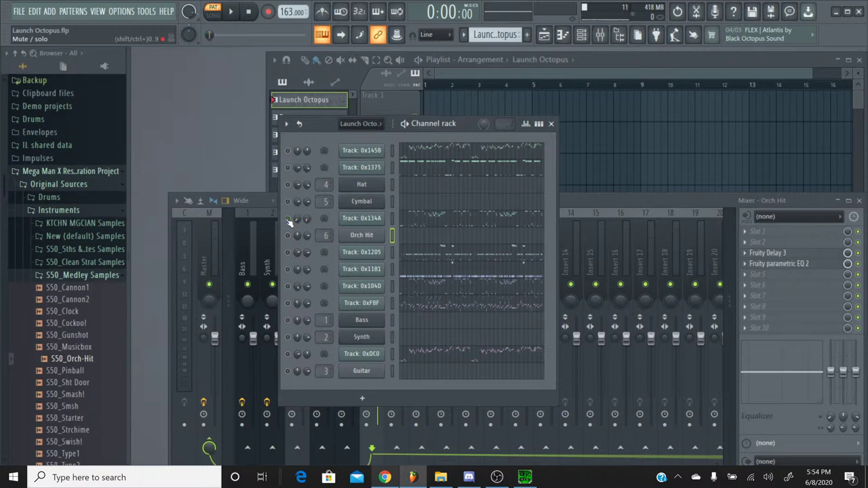
pyautogui.click(422, 293)
pyautogui.scroll(4, 419, 258)
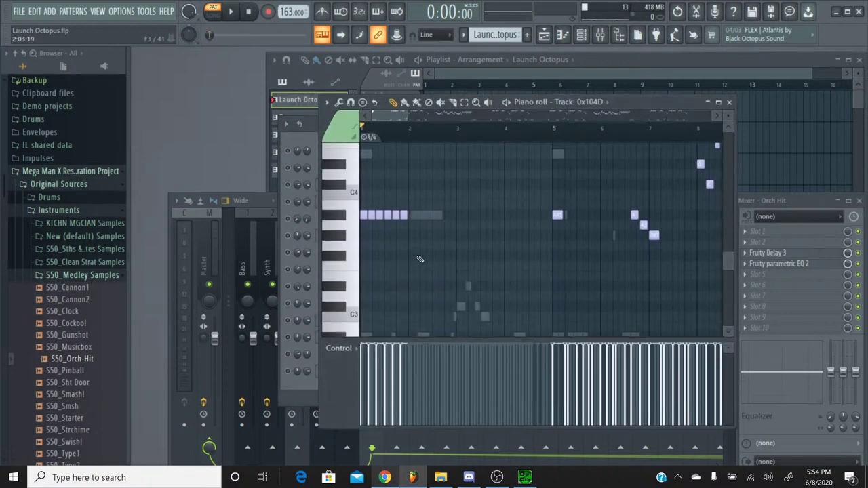
pyautogui.scroll(5, 420, 257)
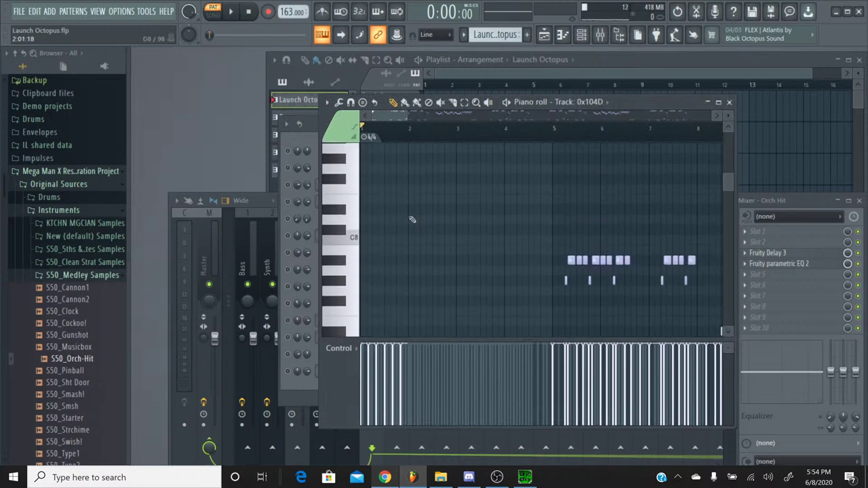
pyautogui.scroll(5, 405, 135)
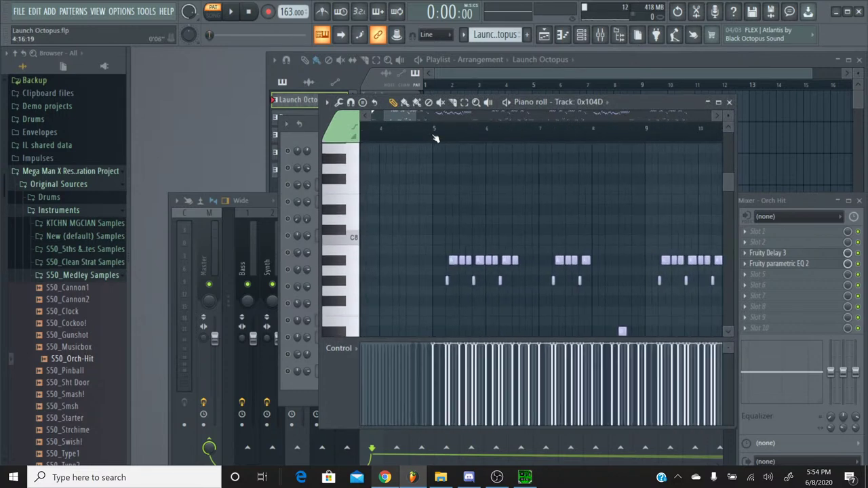
pyautogui.scroll(-3, 435, 138)
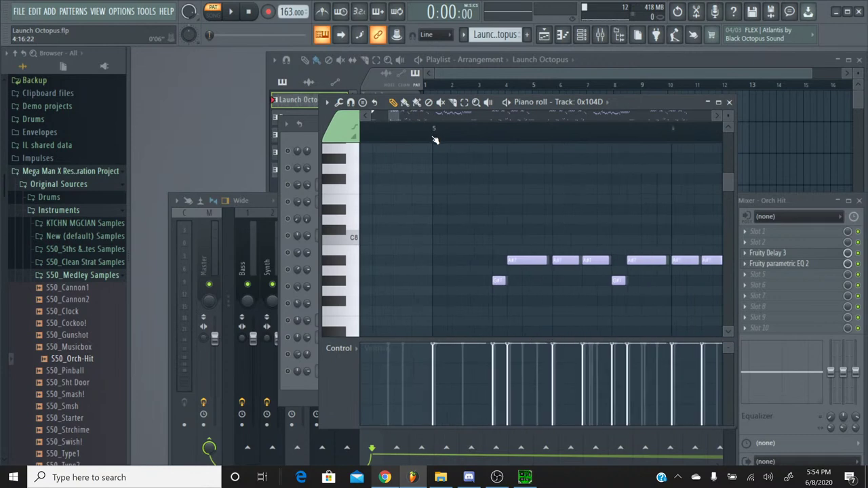
pyautogui.scroll(-3, 436, 139)
pyautogui.scroll(-6, 489, 213)
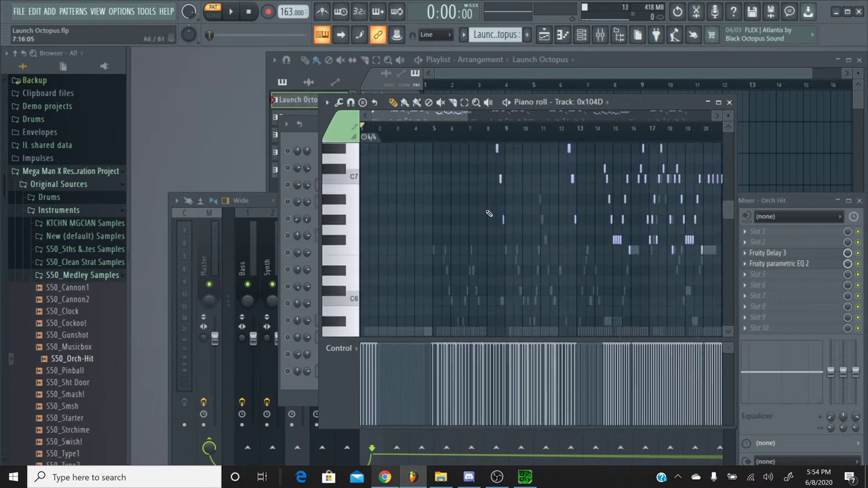
pyautogui.scroll(1, 461, 120)
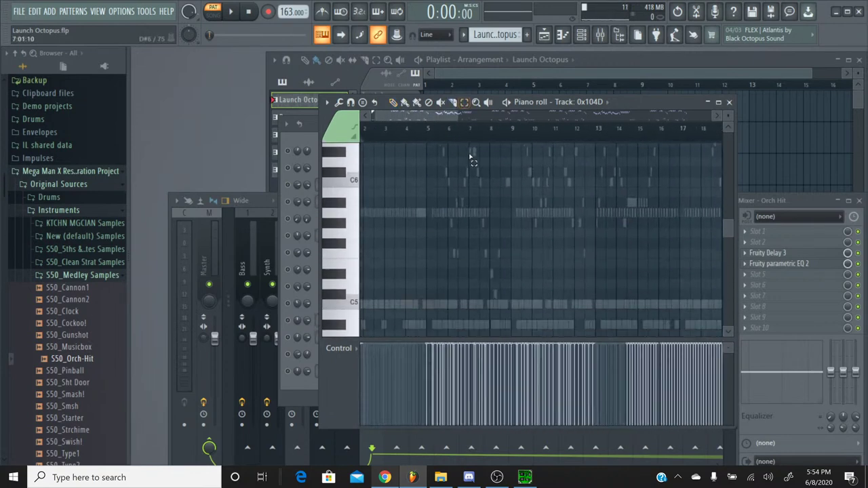
pyautogui.scroll(-5, 461, 121)
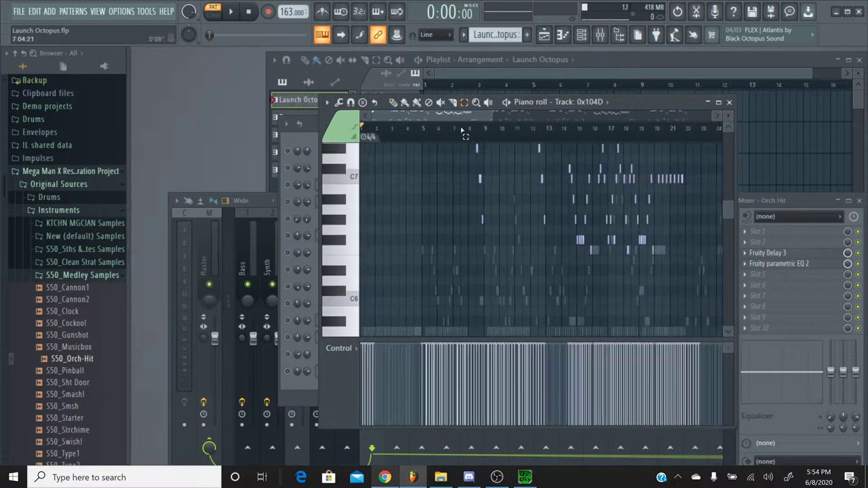
pyautogui.scroll(-5, 495, 207)
pyautogui.scroll(10, 496, 207)
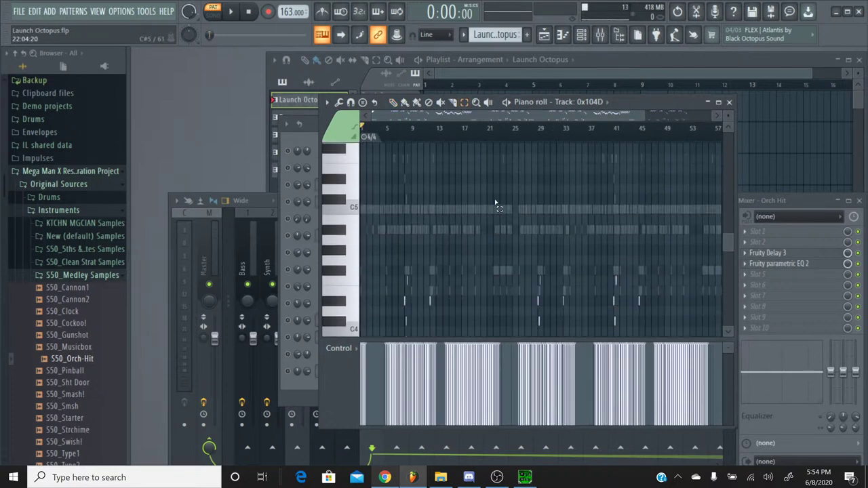
pyautogui.scroll(-6, 497, 206)
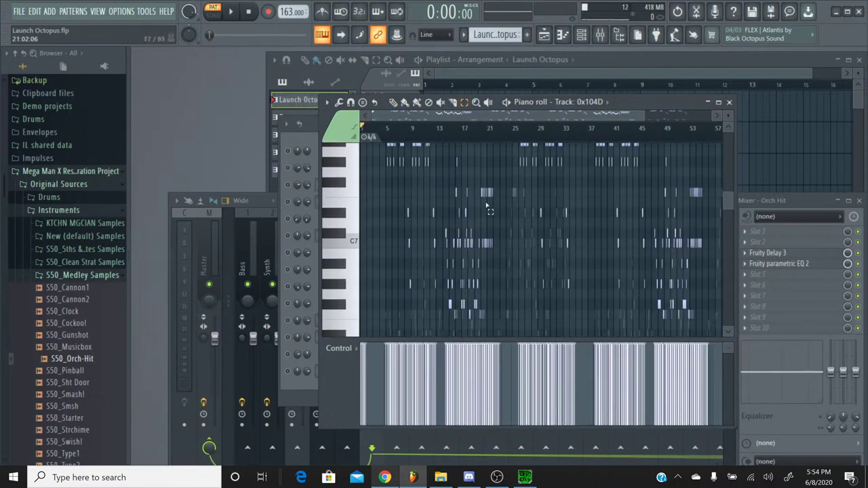
# Select the high-register notes of Track: 0x104D through to the end of the pattern
pyautogui.moveTo(373, 318); pyautogui.dragTo(581, 195)
pyautogui.scroll(-3, 580, 201)
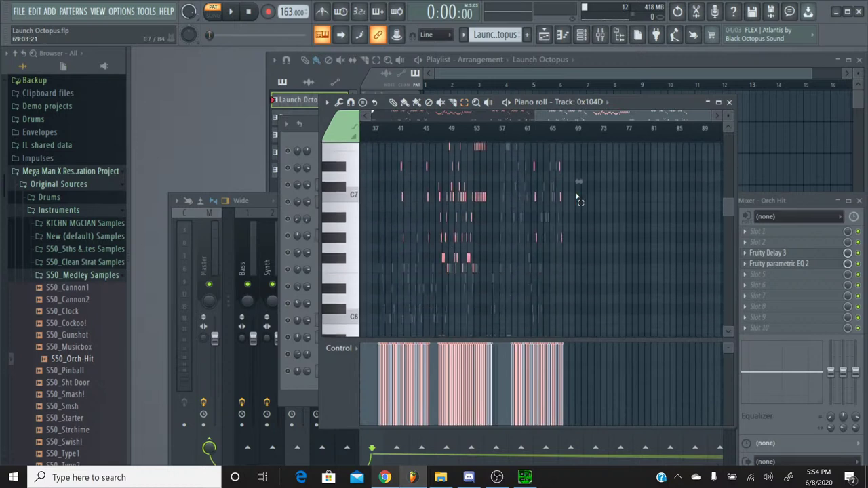
pyautogui.scroll(2, 590, 214)
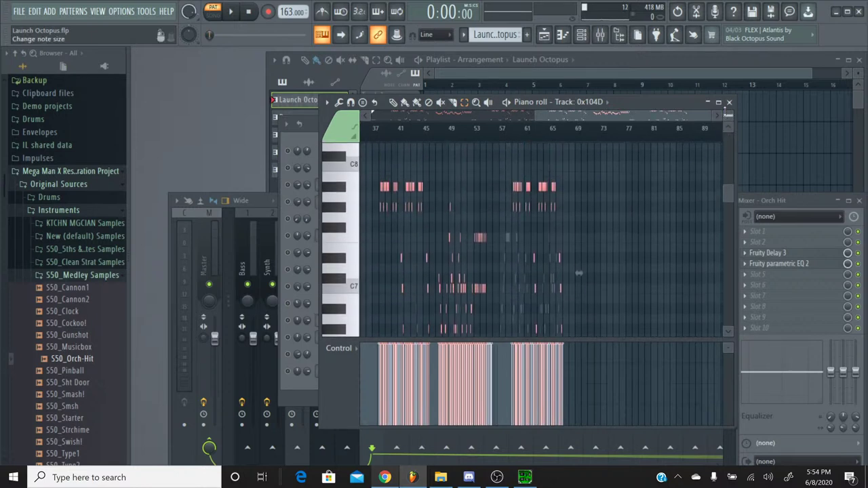
# Close the piano roll and create a new pattern named Bells
pyautogui.click(729, 102)
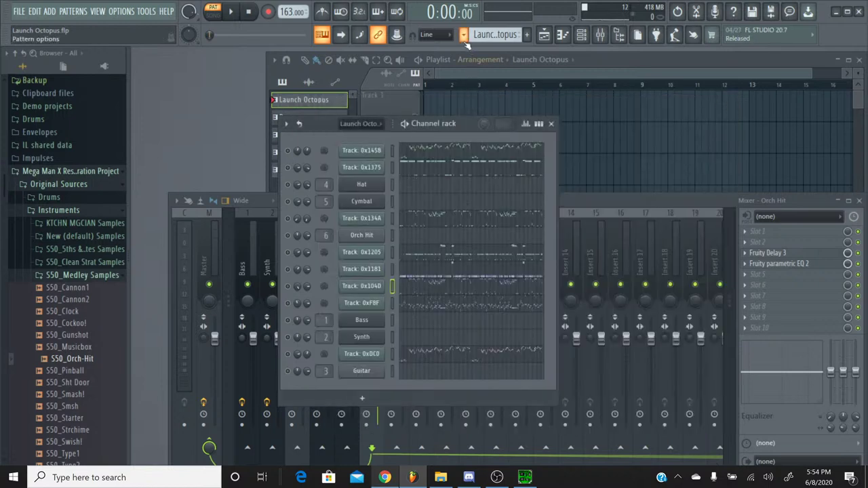
pyautogui.click(527, 35)
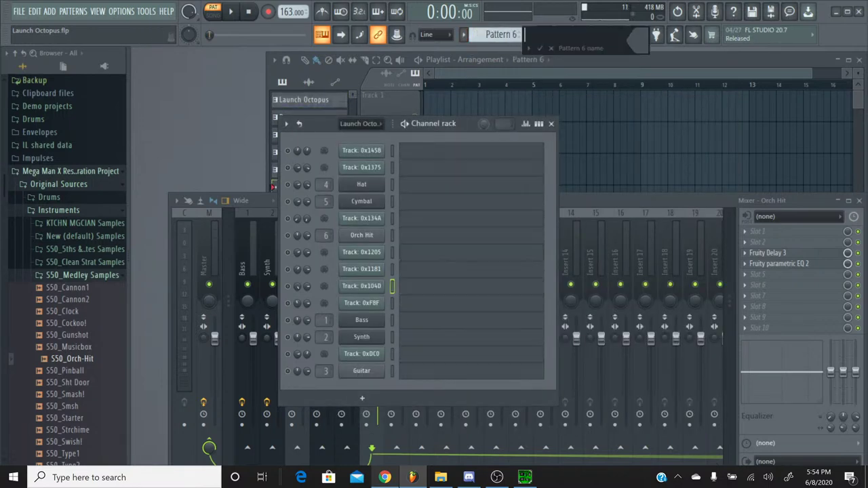
pyautogui.press('Return')
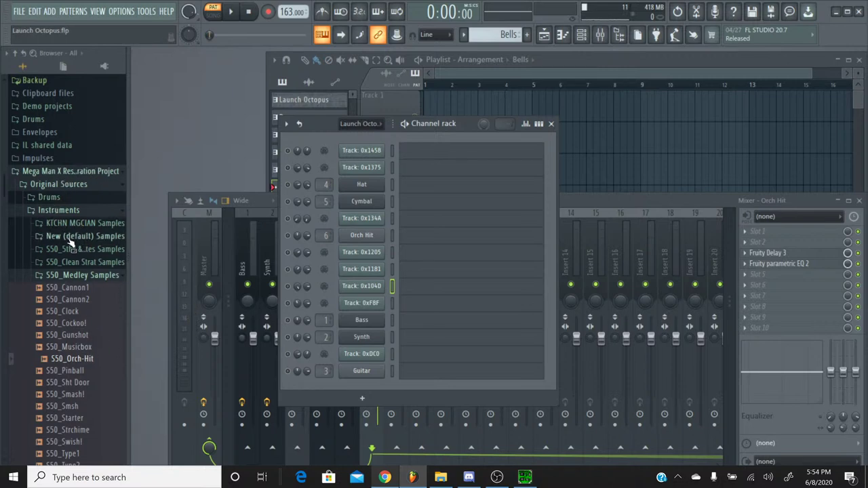
# Look through the Mega Man X Restoration Project's Original Sources and Instruments folders in the browser and collapse them
pyautogui.scroll(-2, 70, 248)
pyautogui.scroll(-3, 70, 247)
pyautogui.scroll(6, 70, 244)
pyautogui.scroll(-2, 68, 242)
pyautogui.click(70, 189)
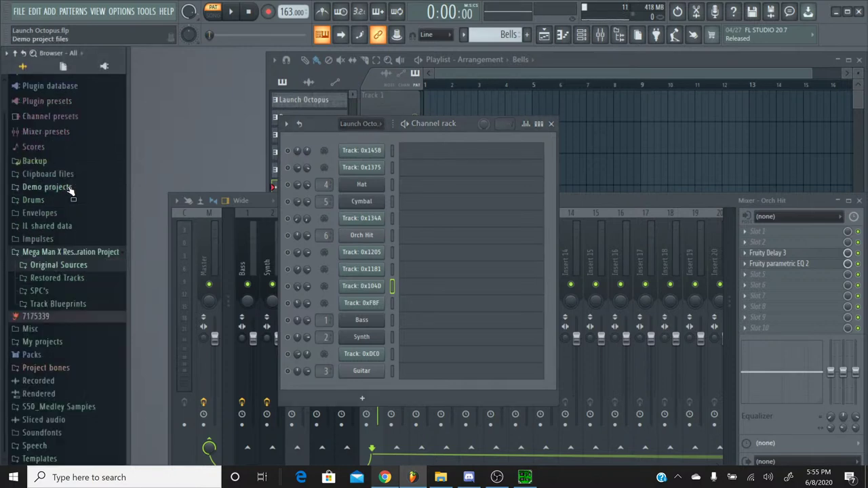
pyautogui.click(57, 278)
pyautogui.click(67, 278)
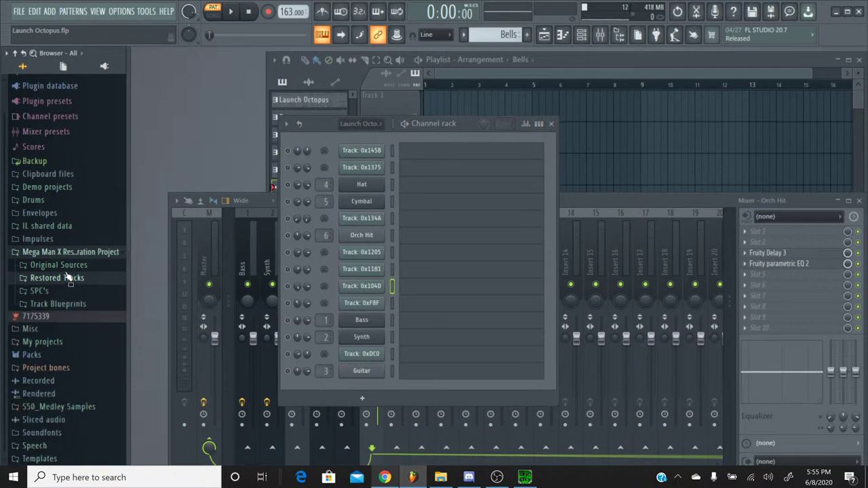
pyautogui.click(66, 264)
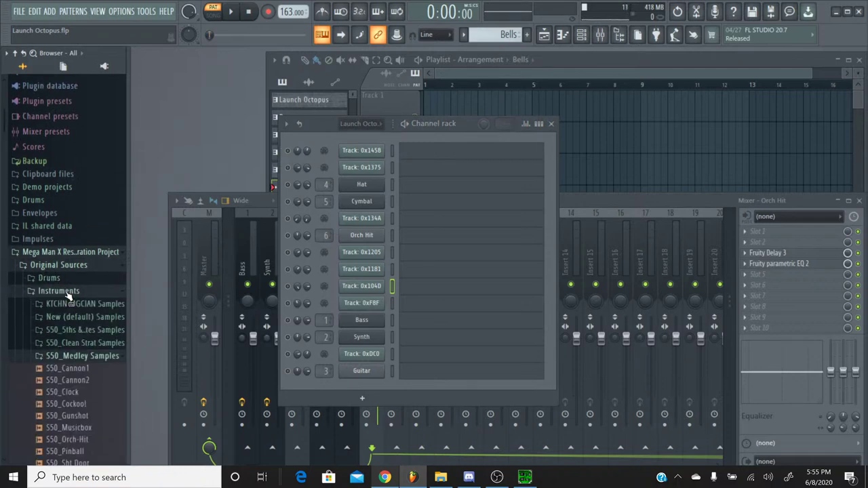
pyautogui.click(68, 294)
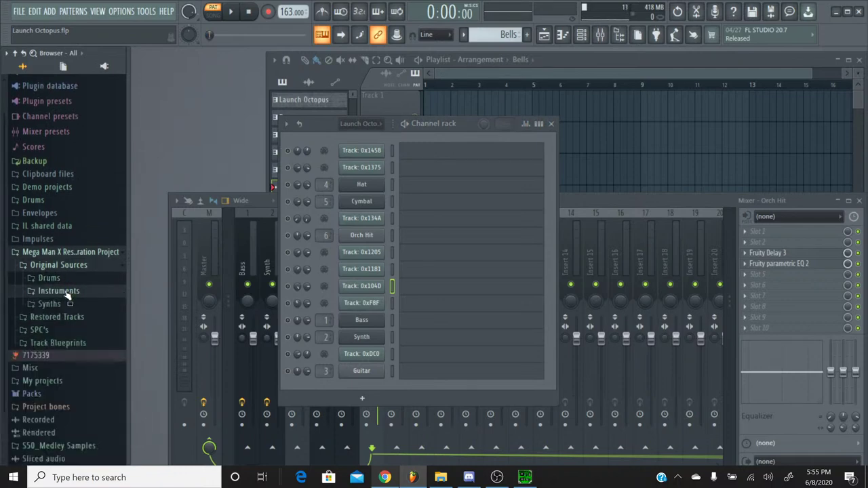
pyautogui.click(62, 268)
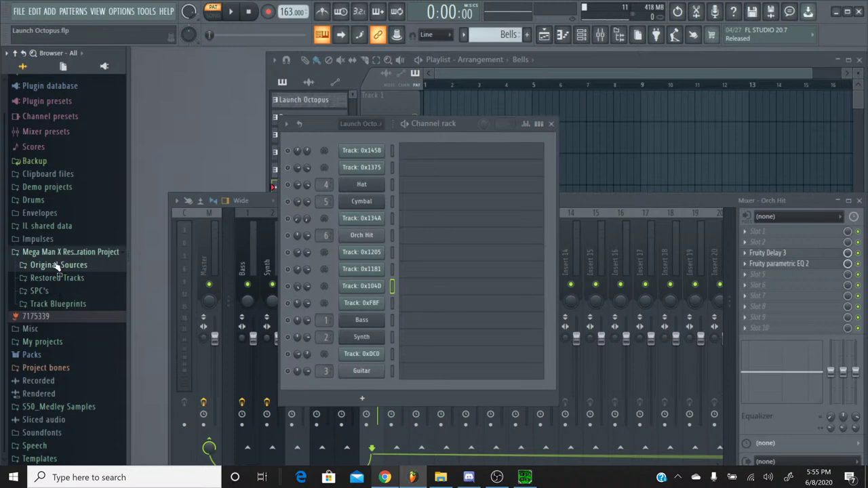
# Find M1 among the installed VST generators in the plugin database and add it as a new channel in the channel rack
pyautogui.scroll(2, 56, 274)
pyautogui.click(53, 111)
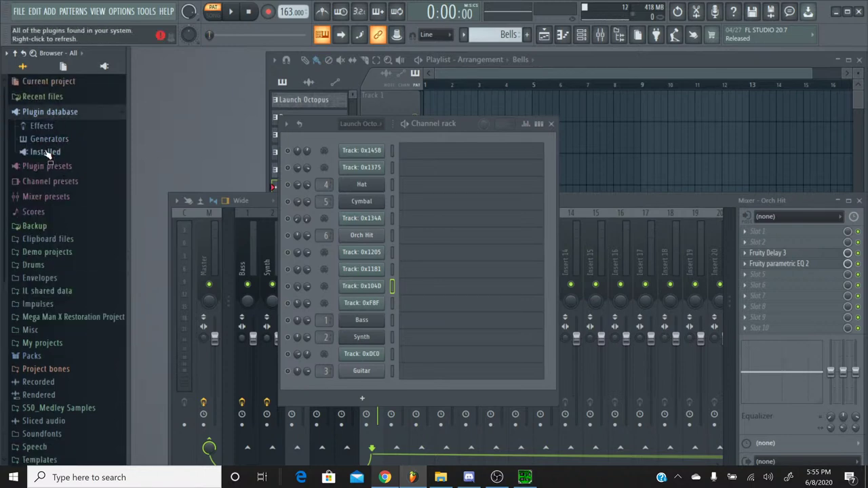
pyautogui.click(48, 139)
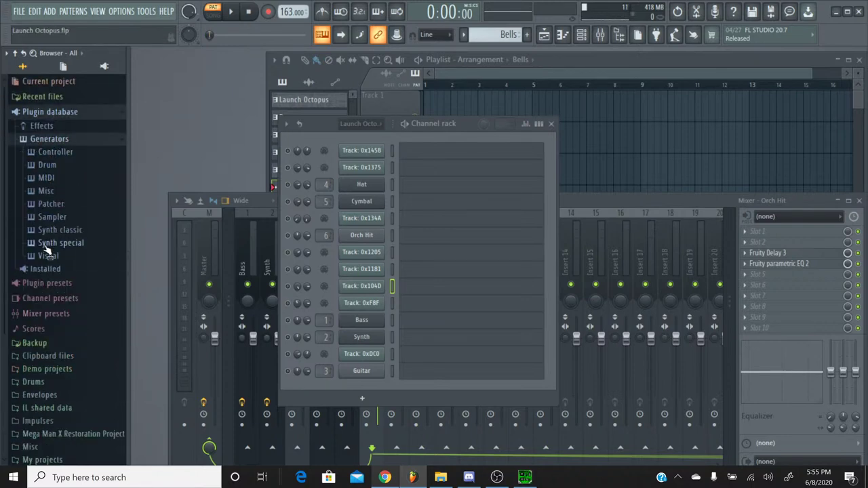
pyautogui.click(46, 268)
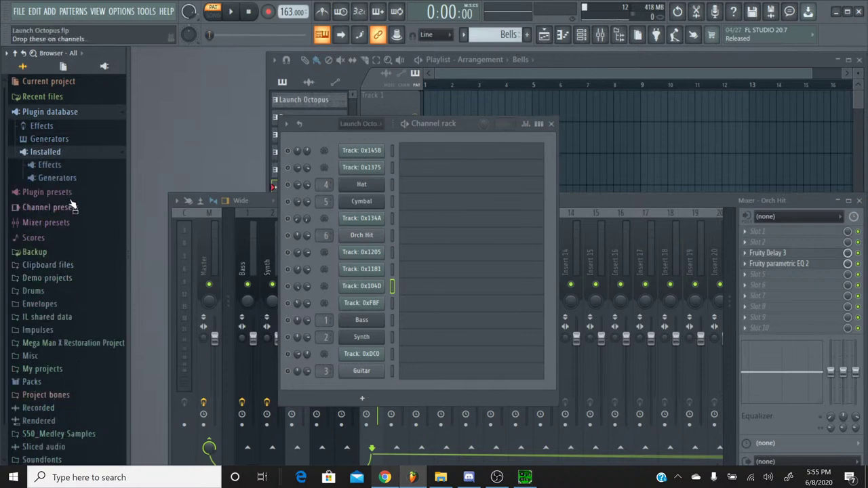
pyautogui.click(58, 179)
pyautogui.click(52, 229)
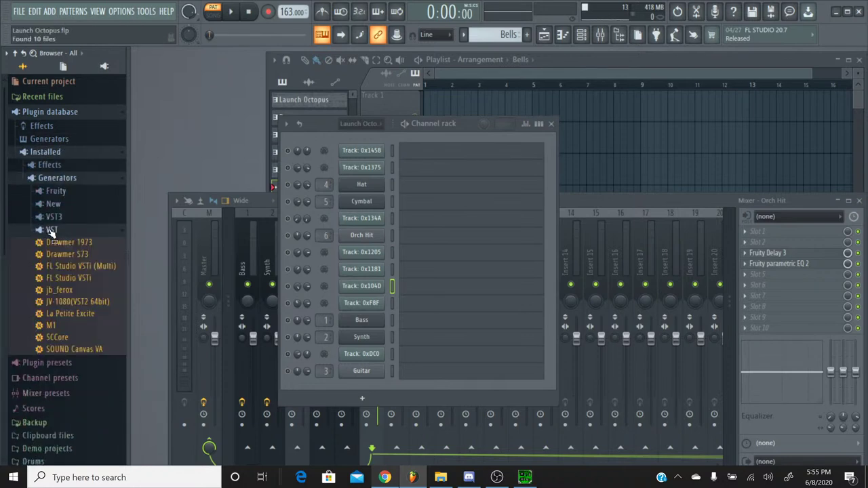
pyautogui.moveTo(56, 326); pyautogui.dragTo(363, 301)
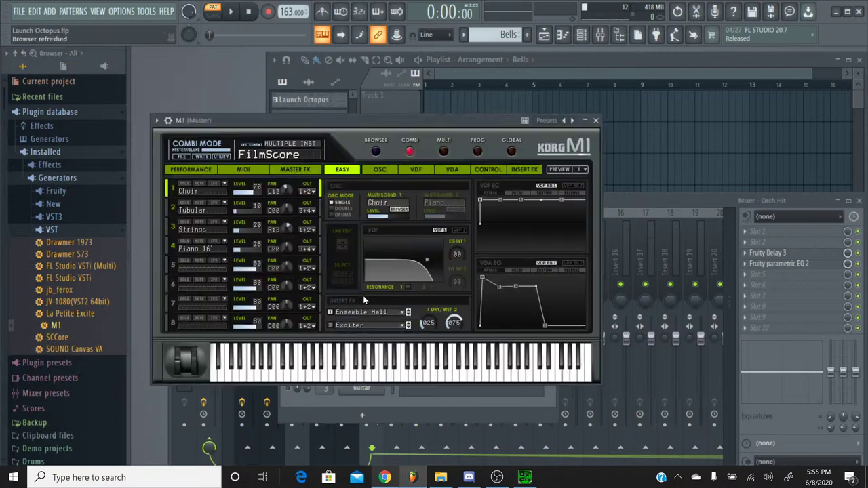
# Put the M1 in Prog mode and load the Vibes program from the Bell/Mallet category
pyautogui.click(475, 152)
pyautogui.click(377, 152)
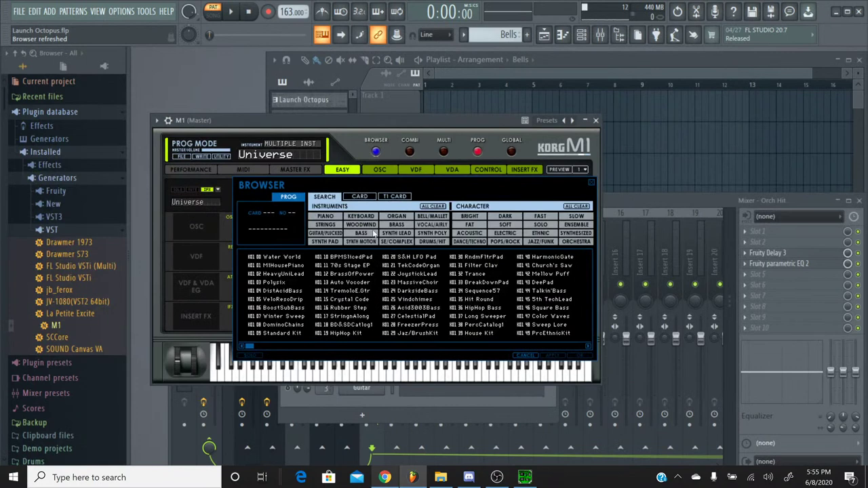
pyautogui.click(429, 217)
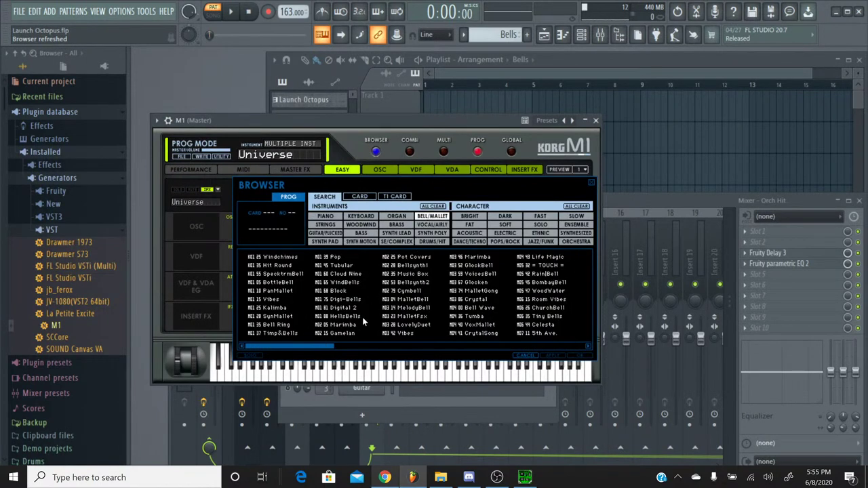
pyautogui.doubleClick(400, 334)
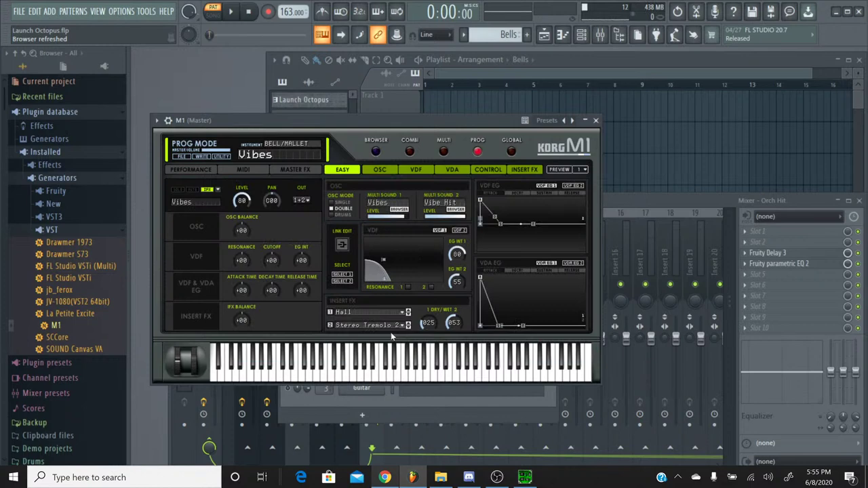
# Set the Vibes program's first insert effect to No Effect, audition several keys and close the M1
pyautogui.click(421, 366)
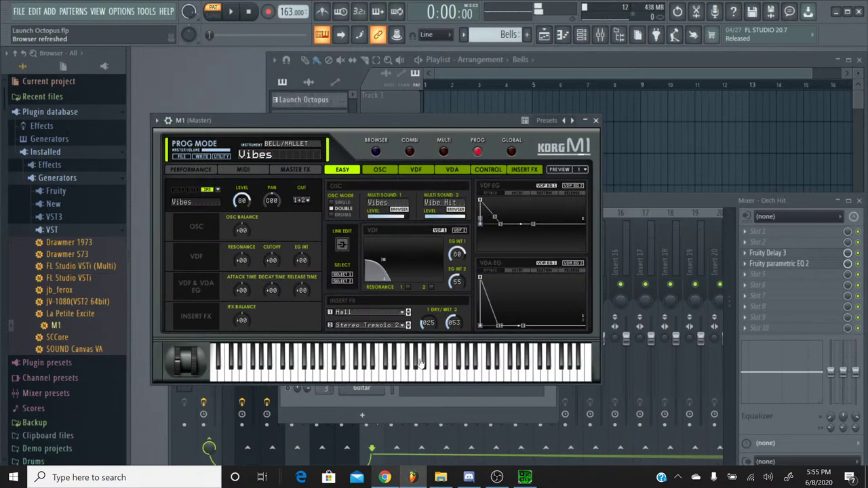
pyautogui.click(384, 312)
pyautogui.click(376, 35)
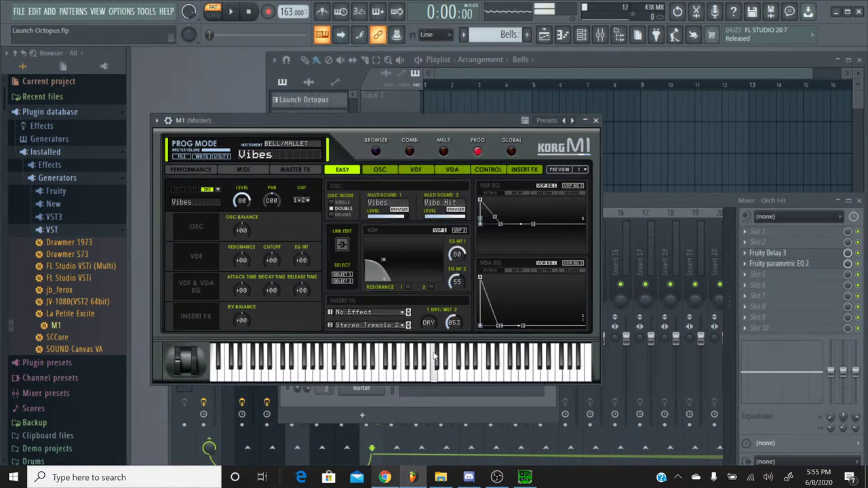
pyautogui.click(377, 369)
pyautogui.click(427, 370)
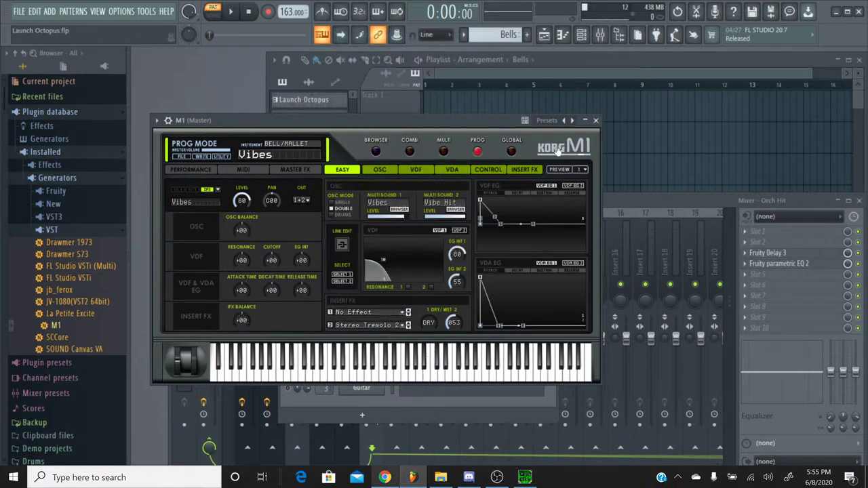
pyautogui.click(596, 120)
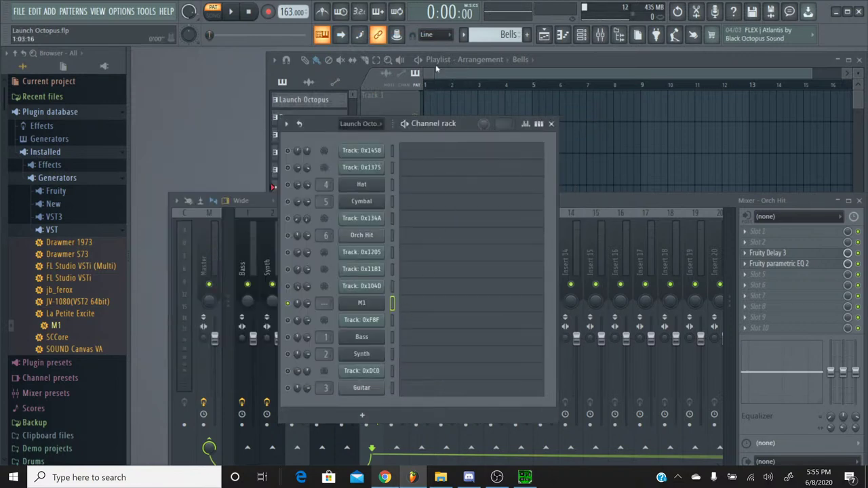
# Switch to the Launch Octopus pattern, unmute Track: 0x104D and preview it partway through the song
pyautogui.click(463, 37)
pyautogui.click(490, 49)
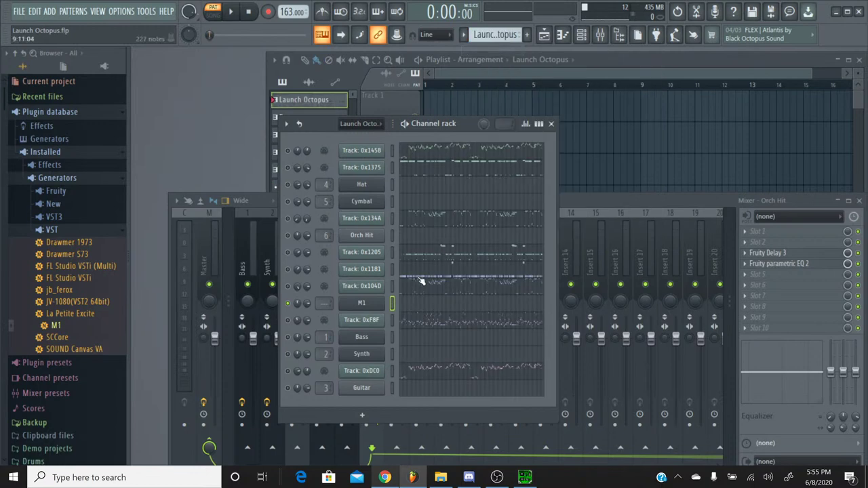
pyautogui.click(293, 288)
pyautogui.click(231, 12)
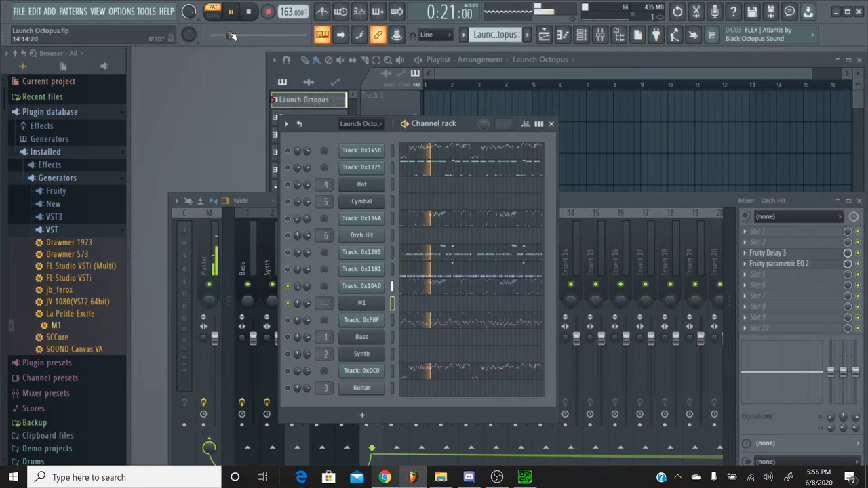
pyautogui.click(249, 16)
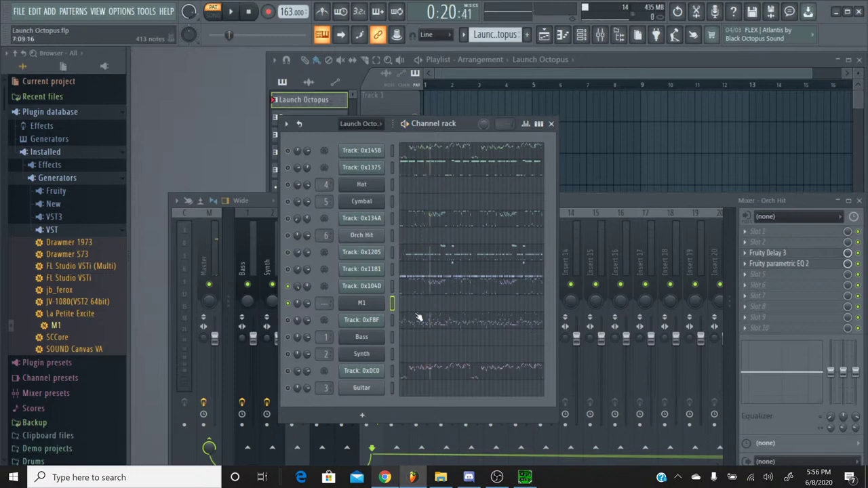
# Open the notes of Track: 0x104D in the piano roll, look through its lower octaves and close it
pyautogui.click(431, 290)
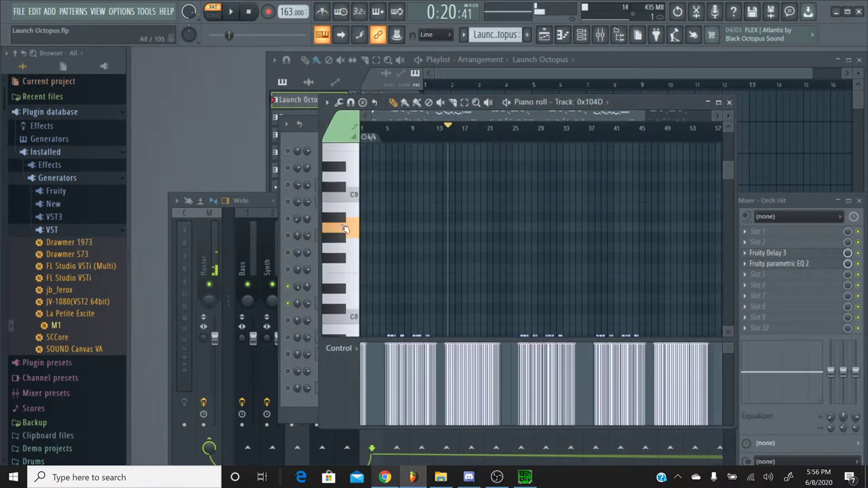
pyautogui.scroll(-5, 342, 232)
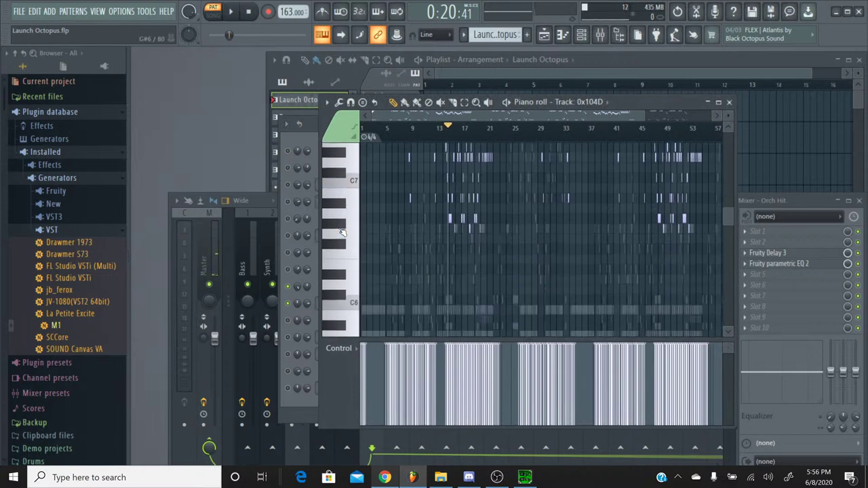
pyautogui.click(343, 232)
pyautogui.moveTo(343, 232); pyautogui.dragTo(352, 184)
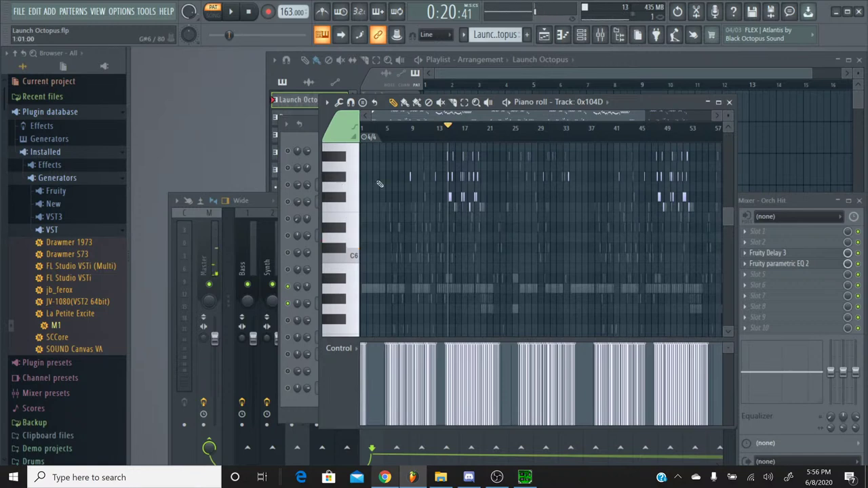
pyautogui.click(729, 103)
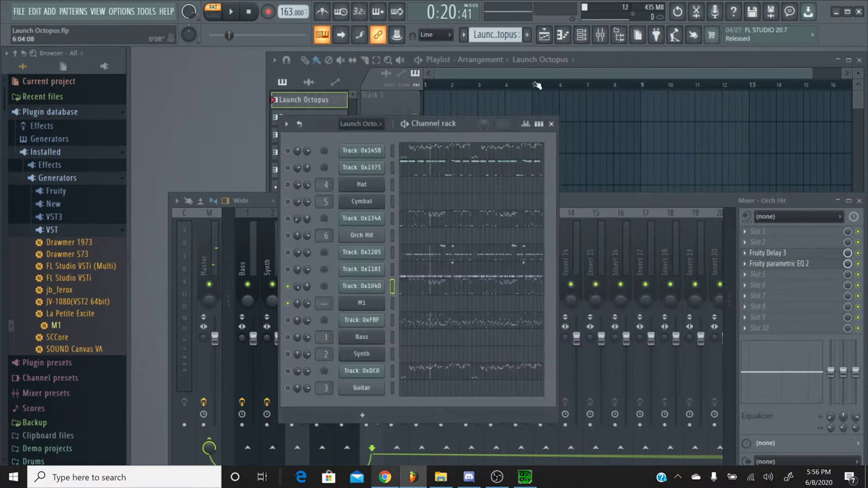
pyautogui.click(463, 34)
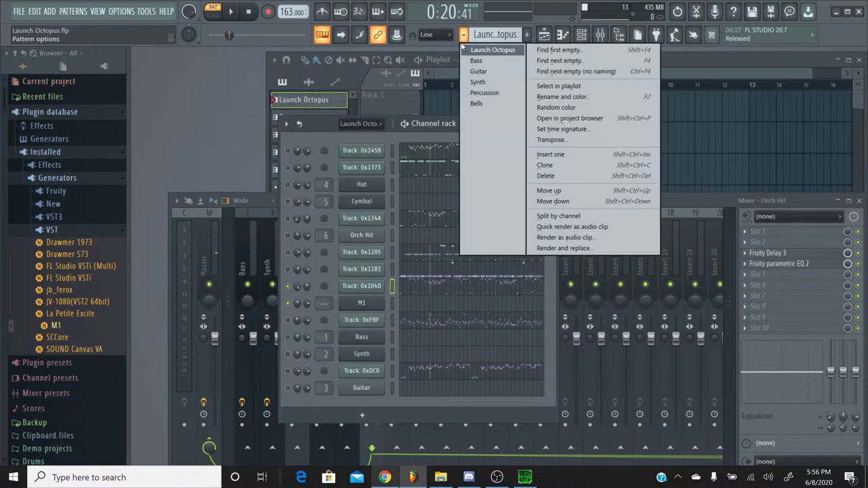
pyautogui.click(477, 103)
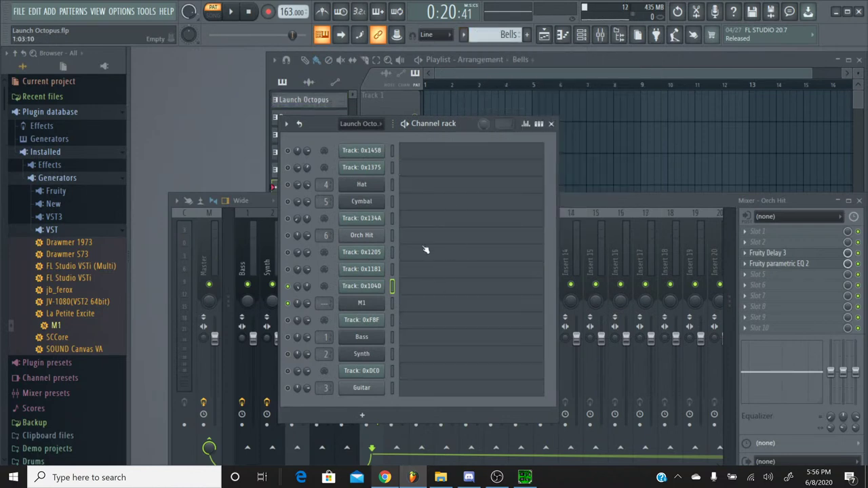
pyautogui.click(463, 35)
pyautogui.click(483, 51)
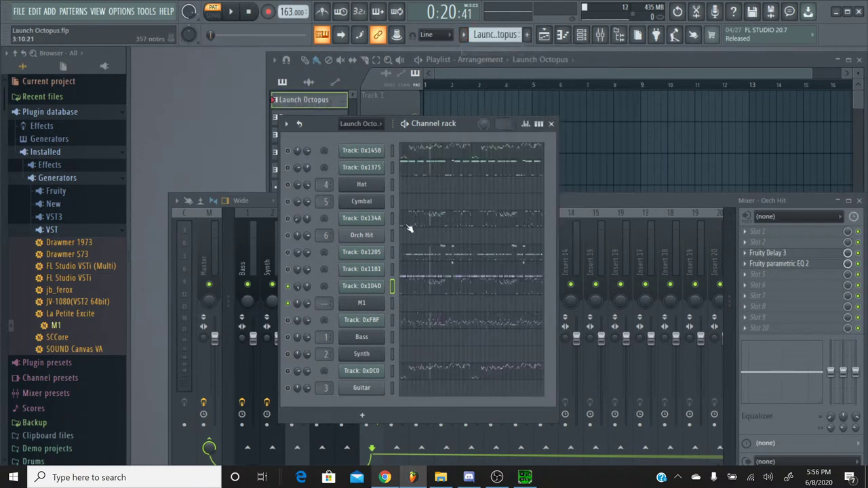
# Reopen Track: 0x104D in the piano roll and preview its notes from around bar 8
pyautogui.click(414, 284)
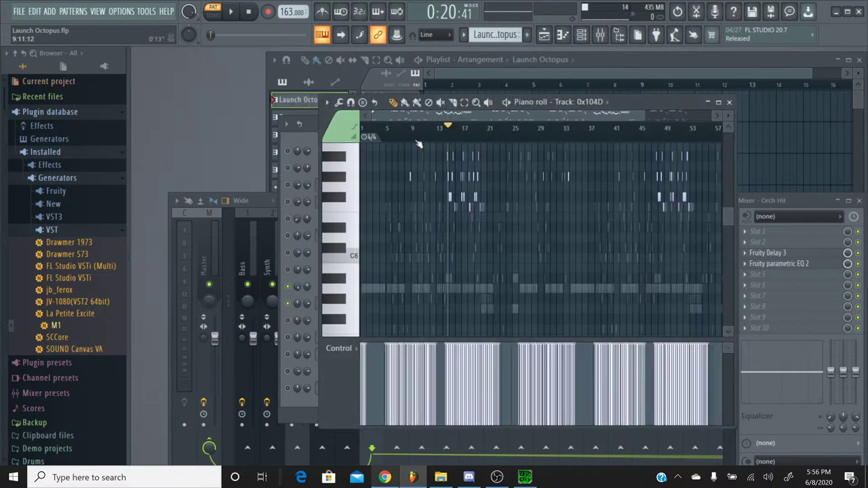
pyautogui.scroll(5, 410, 117)
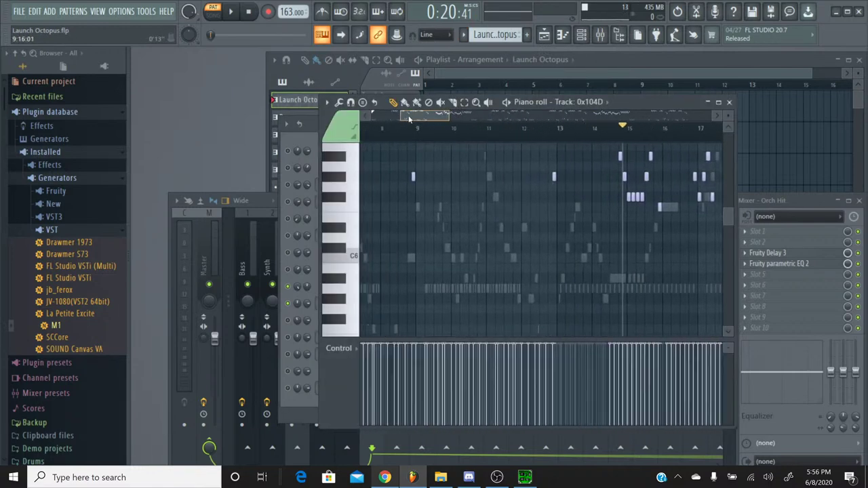
pyautogui.click(410, 117)
pyautogui.press('space')
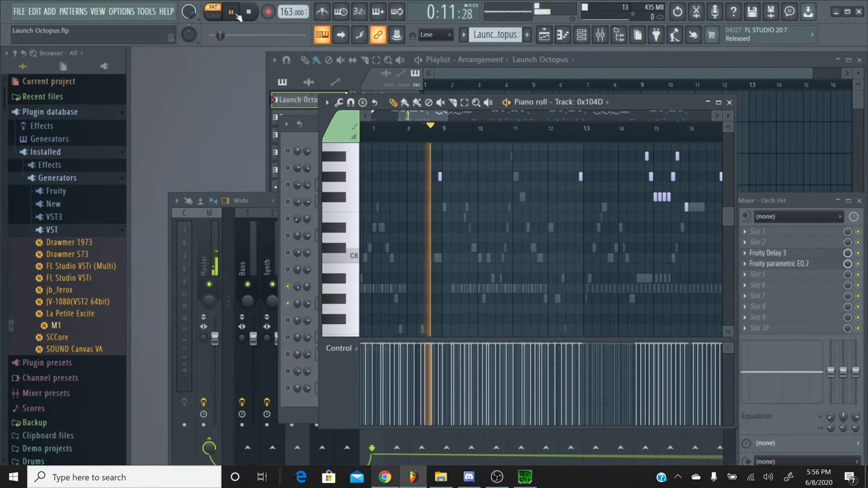
pyautogui.scroll(-4, 420, 130)
pyautogui.scroll(-5, 434, 193)
pyautogui.click(411, 125)
pyautogui.scroll(-2, 415, 188)
pyautogui.scroll(6, 414, 188)
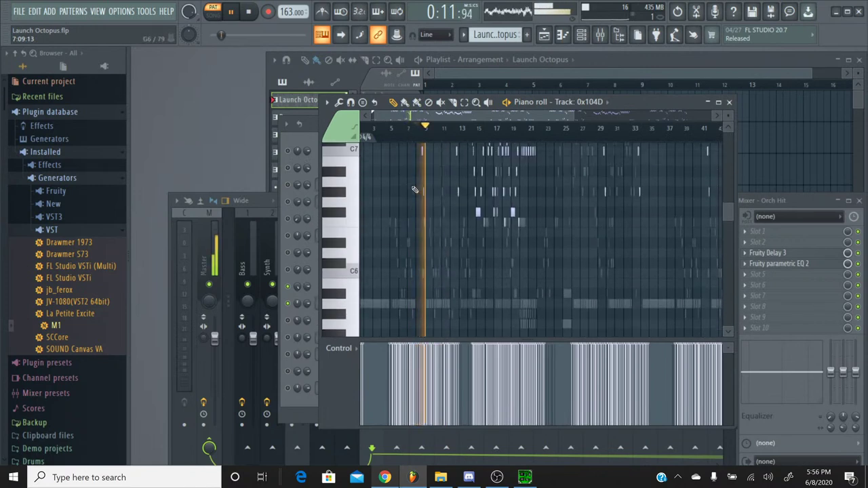
# Replay Track: 0x104D from around bar 3, stop, and place the playhead on the first note just after bar 5
pyautogui.click(380, 136)
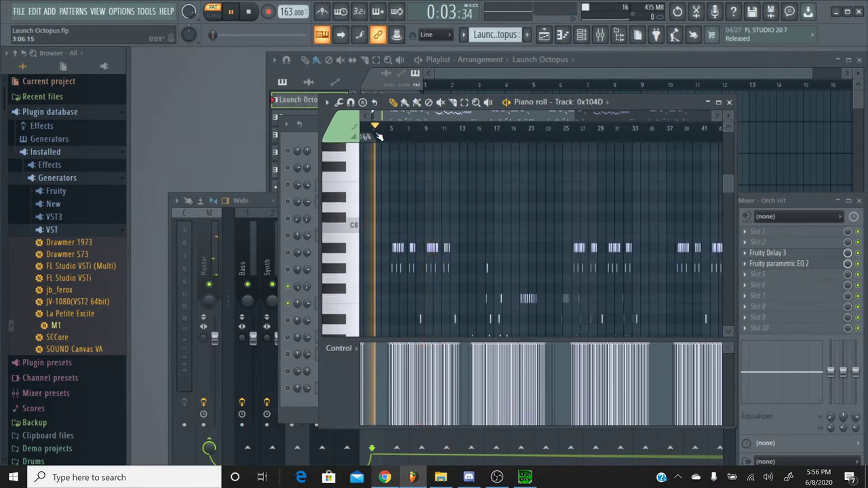
pyautogui.scroll(2, 410, 129)
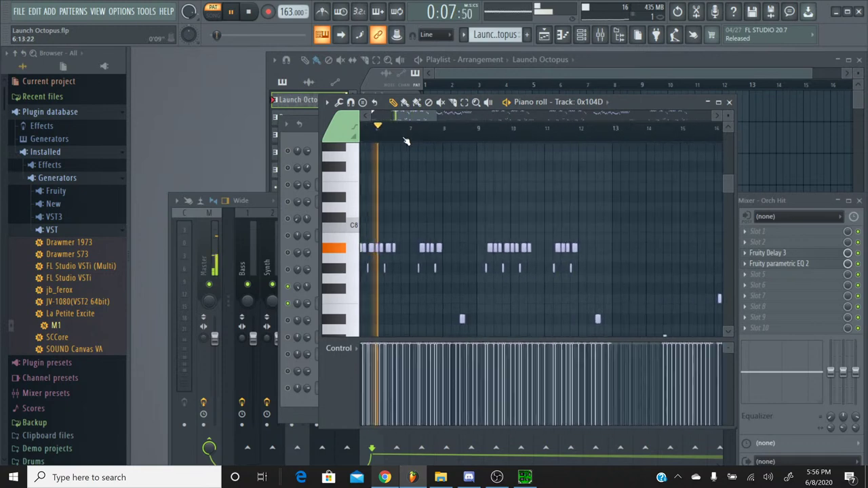
pyautogui.scroll(3, 405, 129)
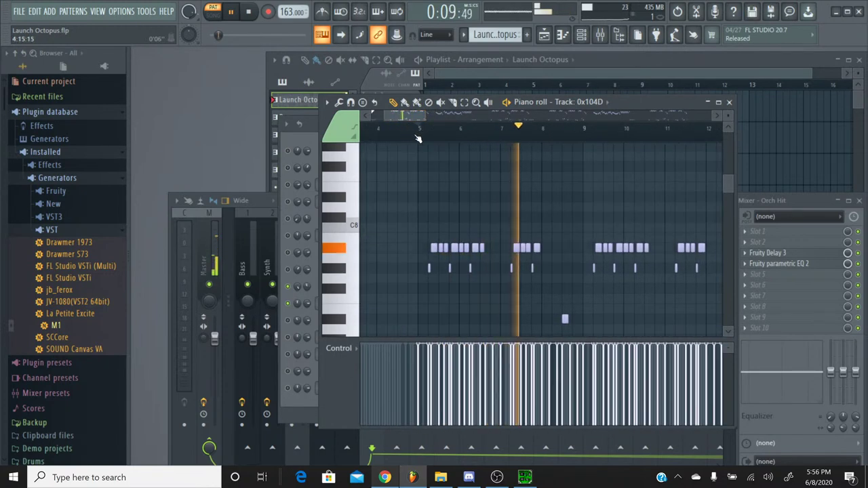
pyautogui.press('space')
pyautogui.click(419, 128)
pyautogui.moveTo(419, 127); pyautogui.dragTo(427, 128)
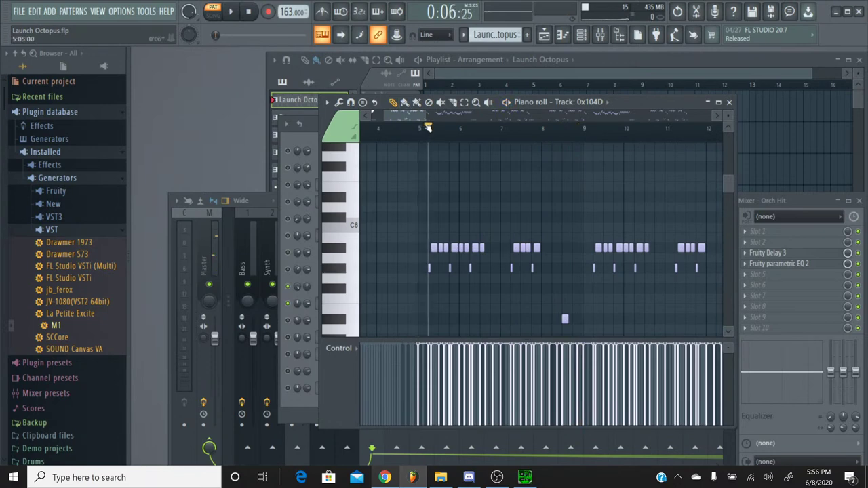
# Copy the notes of Track: 0x104D into the M1 piano roll of the Bells pattern, keeping their timing
pyautogui.click(730, 102)
pyautogui.click(477, 34)
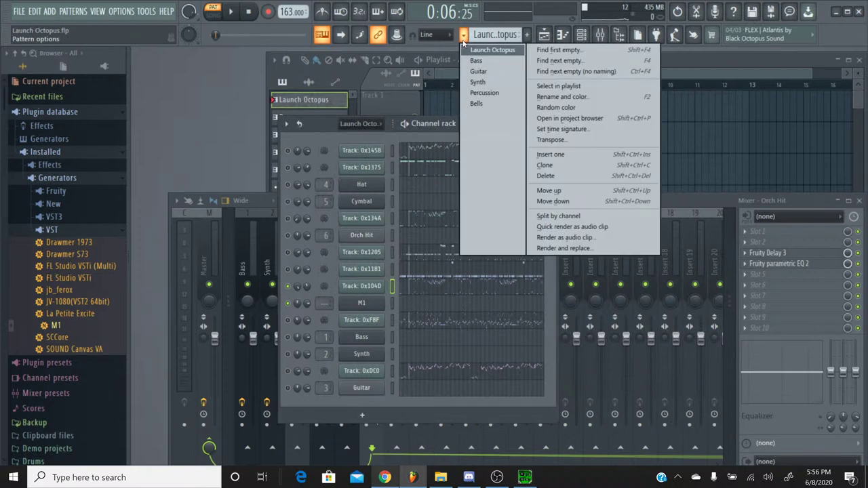
pyautogui.click(475, 104)
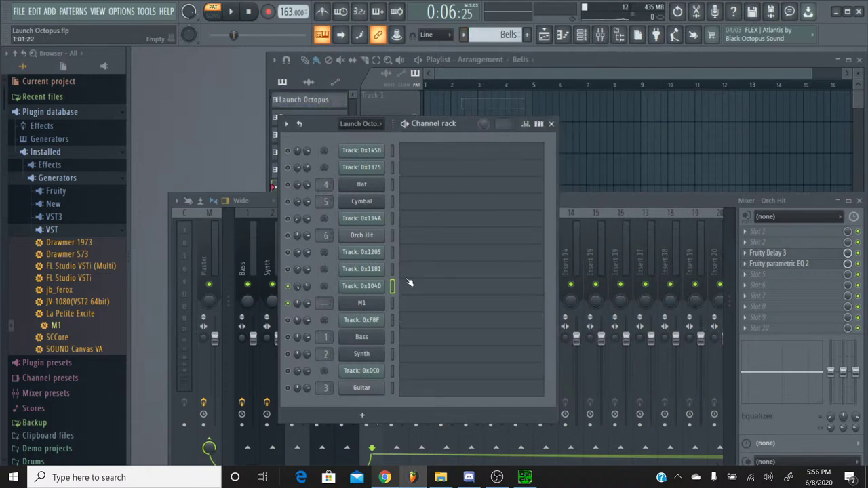
pyautogui.moveTo(390, 119); pyautogui.dragTo(555, 129)
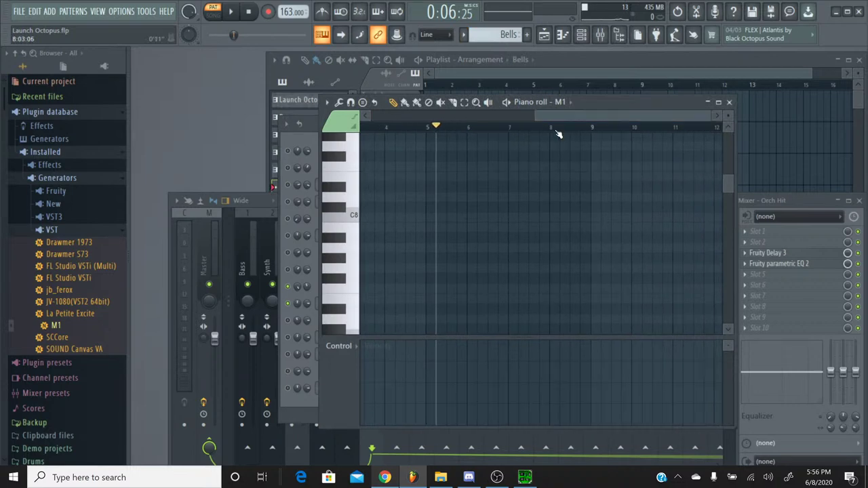
pyautogui.moveTo(402, 238); pyautogui.dragTo(486, 238)
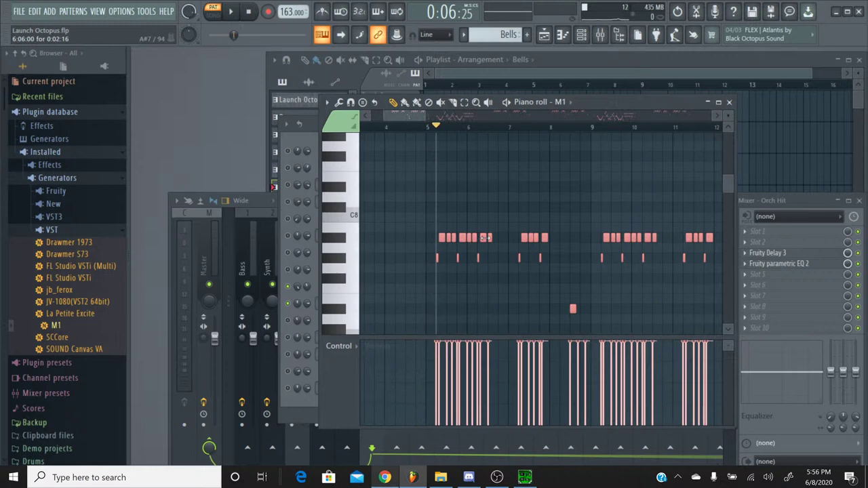
pyautogui.click(485, 237)
# Deselect the pasted notes and preview the M1 bell part from just after bar 5
pyautogui.click(344, 263)
pyautogui.click(232, 12)
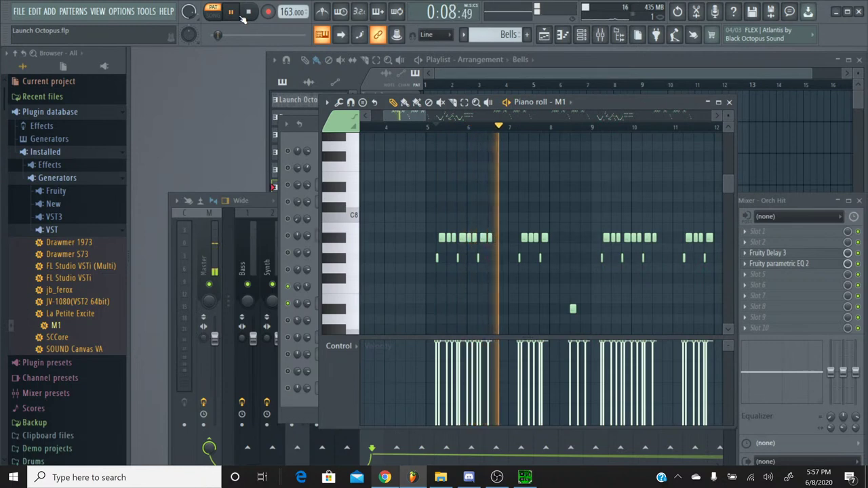
pyautogui.click(249, 12)
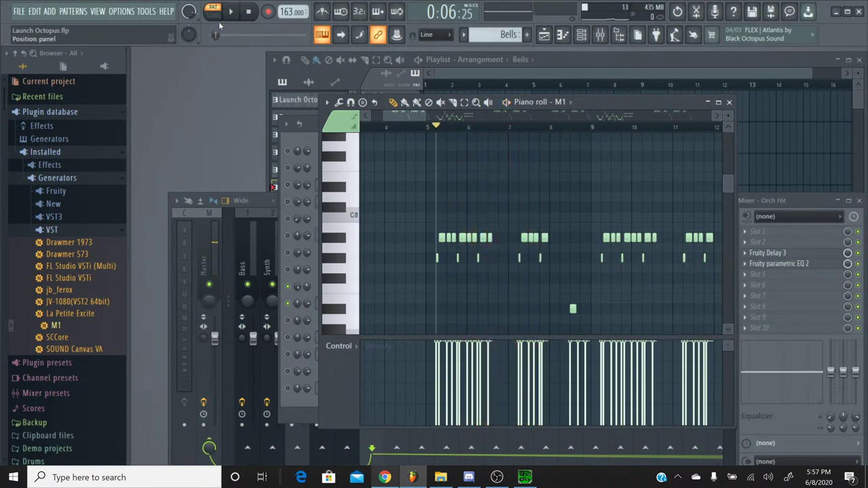
# Play back the Bells pattern while reviewing the M1 channel's notes, stop playback and close the piano roll
pyautogui.click(231, 12)
pyautogui.scroll(-2, 507, 177)
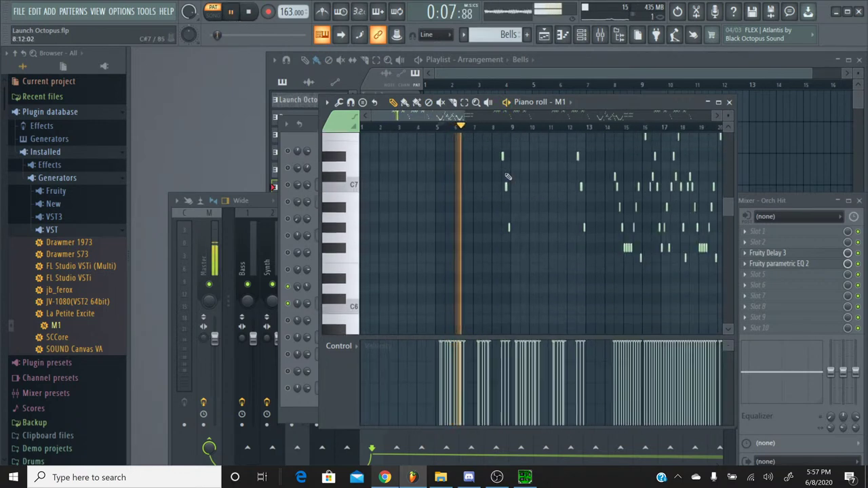
pyautogui.scroll(3, 507, 177)
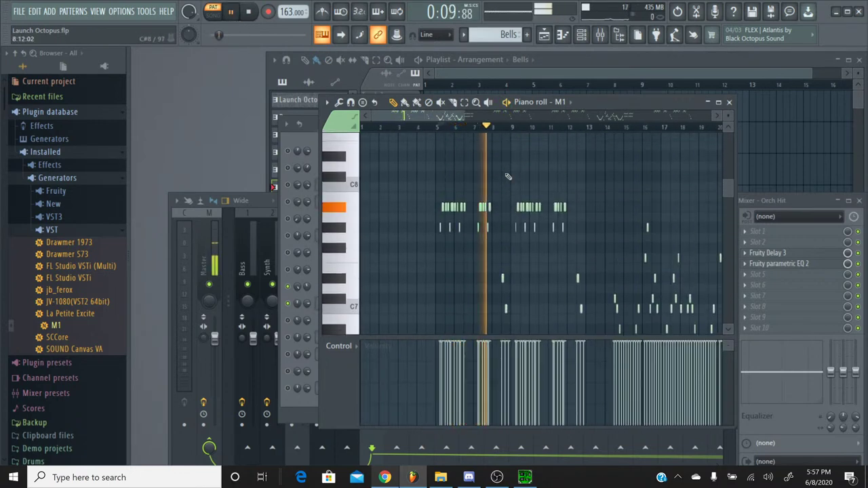
pyautogui.scroll(-2, 507, 177)
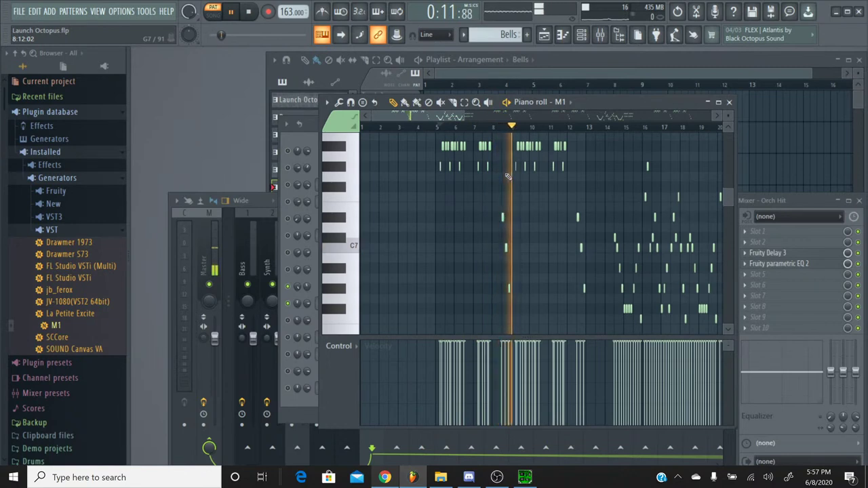
pyautogui.scroll(1, 507, 177)
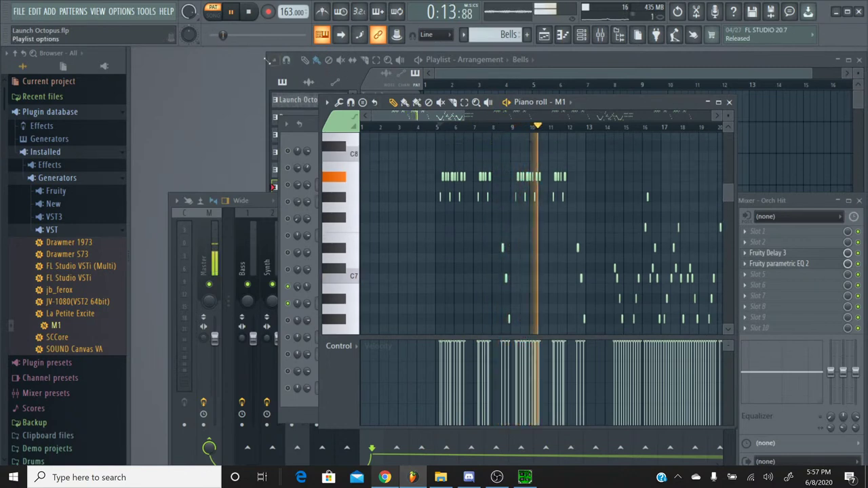
pyautogui.click(249, 17)
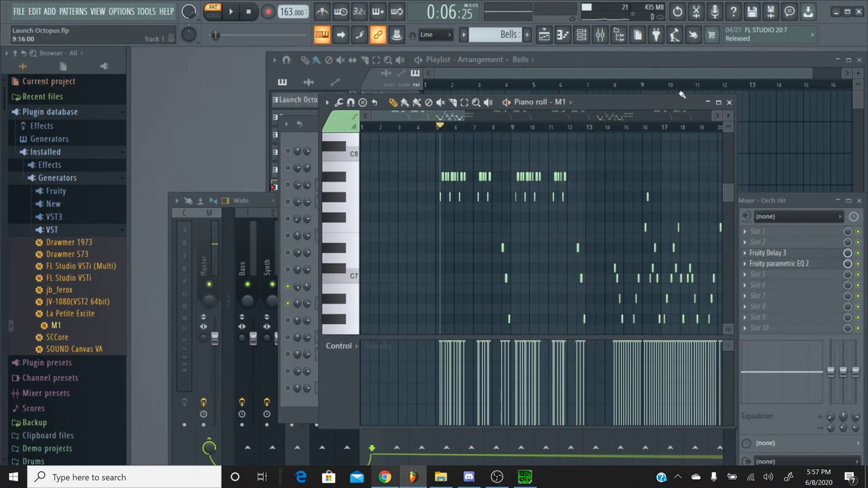
pyautogui.click(730, 103)
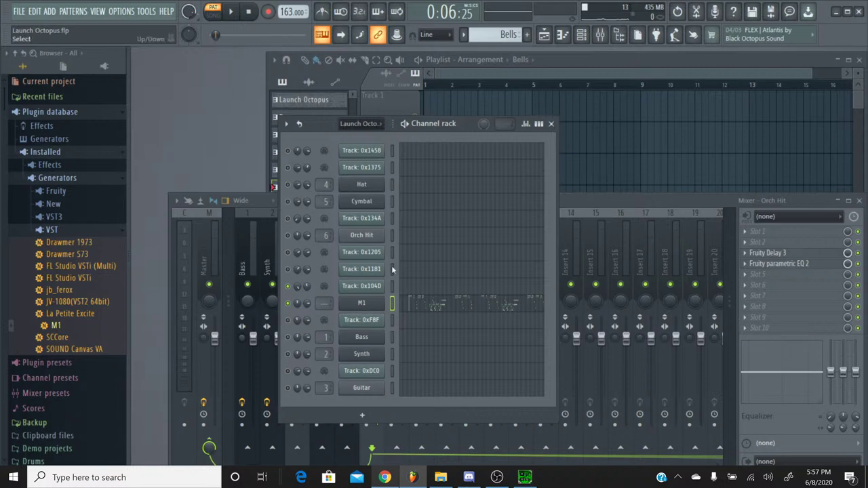
# Rename the M1 channel as Bells
pyautogui.rightClick(370, 307)
pyautogui.click(431, 328)
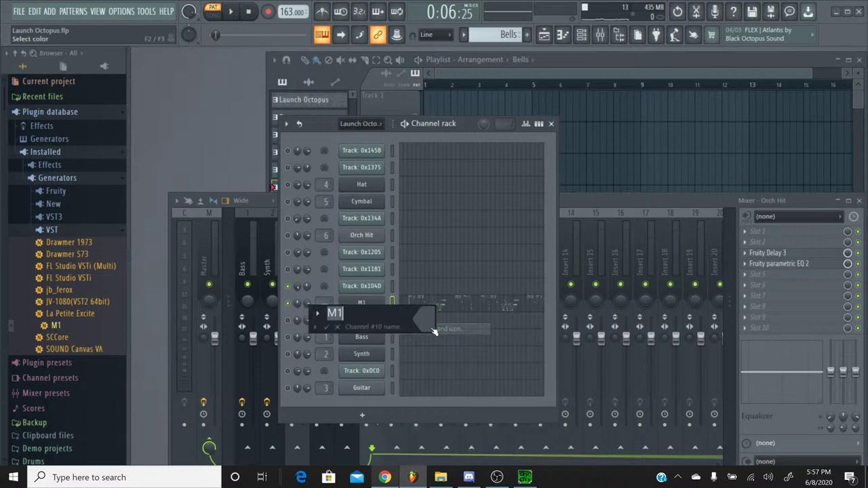
pyautogui.write('Bells')
pyautogui.press('Return')
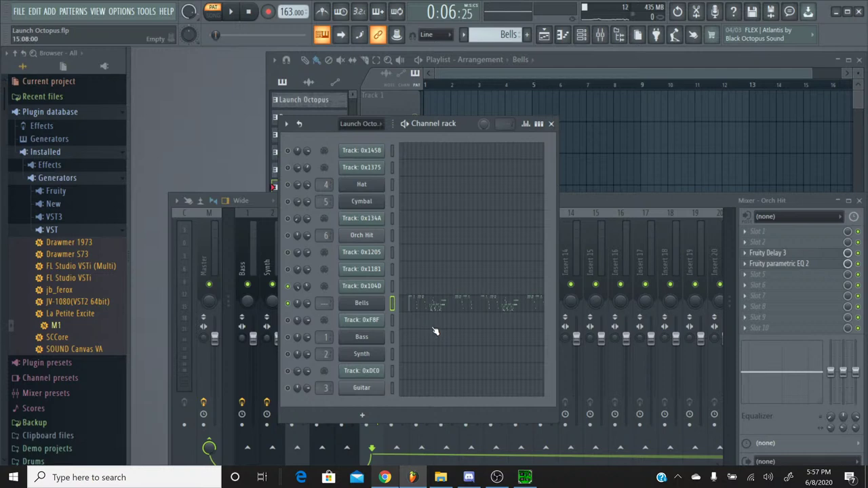
# Route the Bells channel to mixer insert track 7 and return to the channel rack
pyautogui.click(601, 207)
pyautogui.click(397, 215)
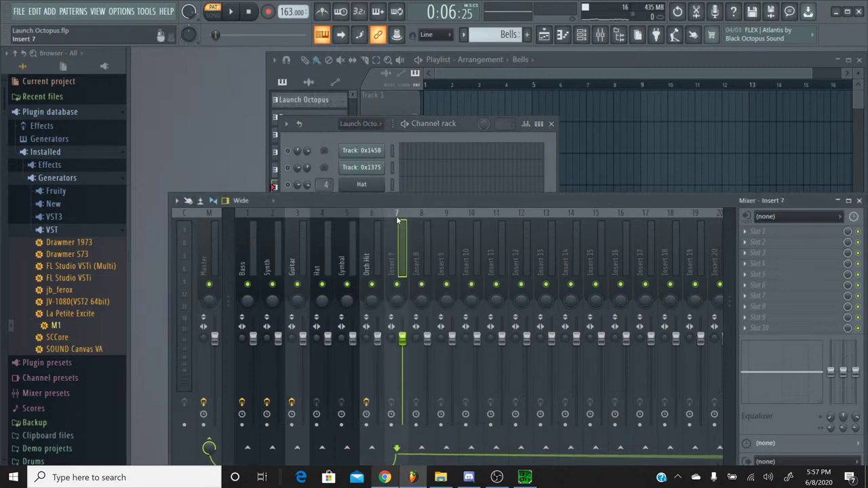
pyautogui.hotkey('ctrl', 'l')
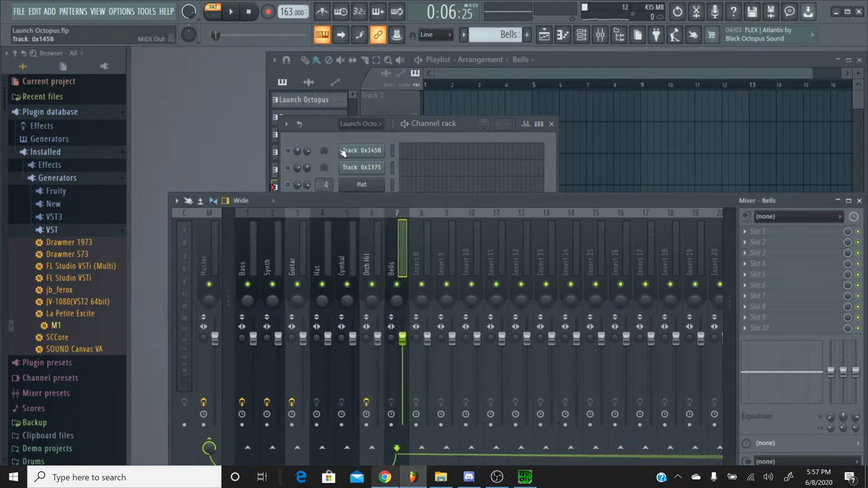
pyautogui.click(330, 137)
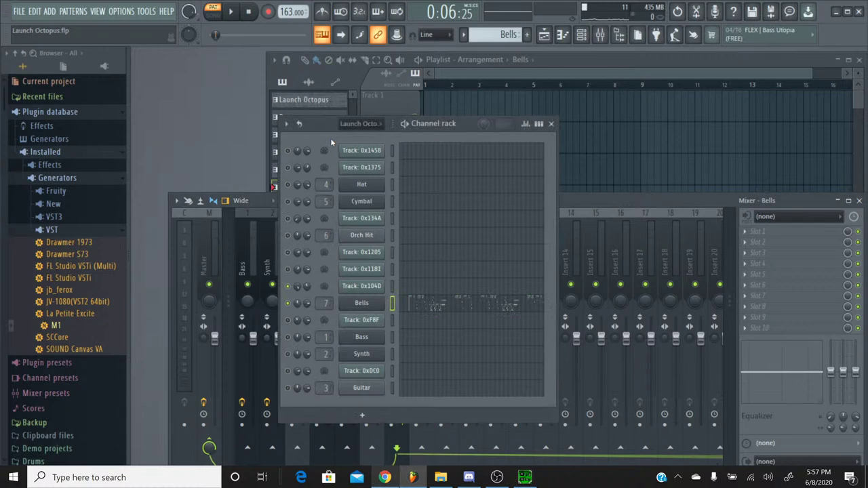
# Load Fruity Delay 3 into effect slot 3 of the Bells mixer track
pyautogui.click(574, 202)
pyautogui.click(783, 251)
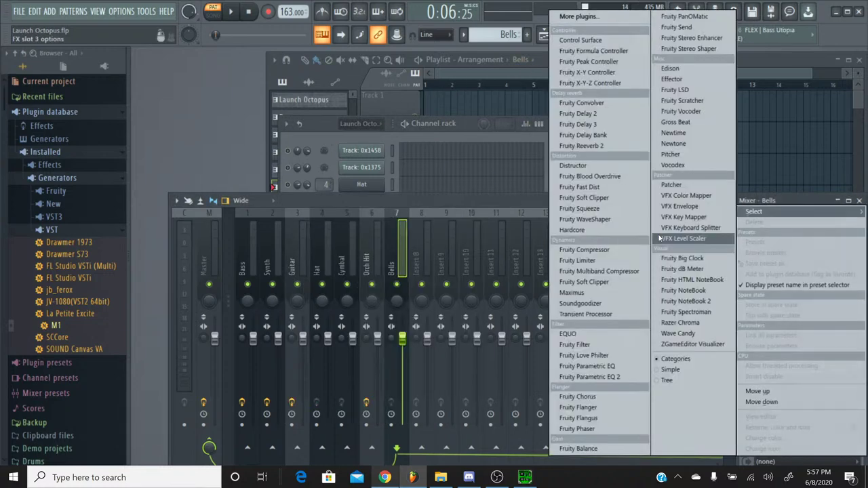
pyautogui.click(583, 125)
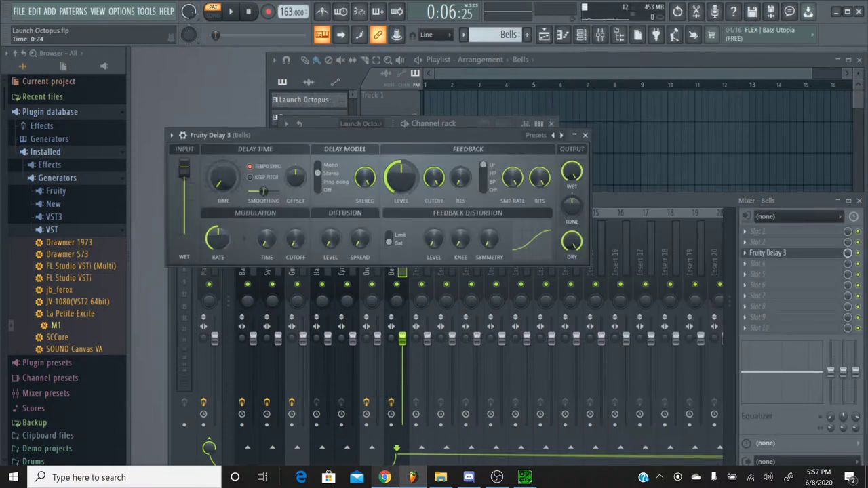
# Raise the diffusion level and spread of the Bells delay, adjust its time offset and lower its feedback level
pyautogui.moveTo(330, 238); pyautogui.dragTo(361, 249)
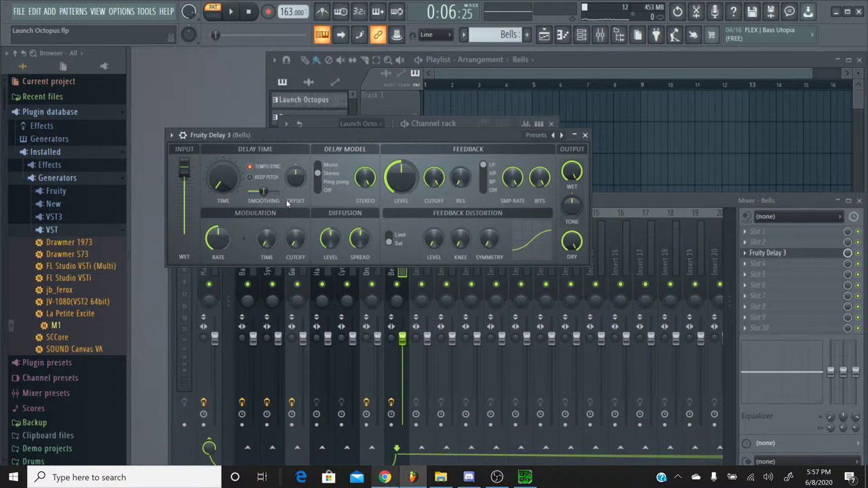
pyautogui.click(582, 37)
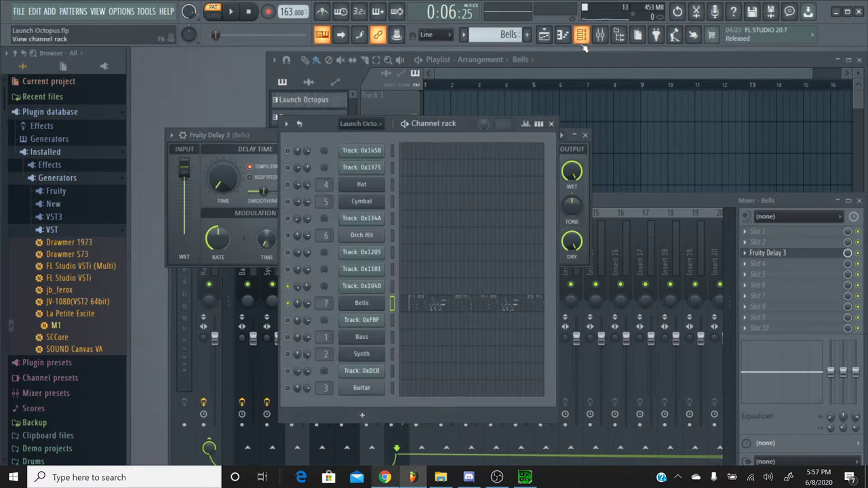
pyautogui.click(269, 147)
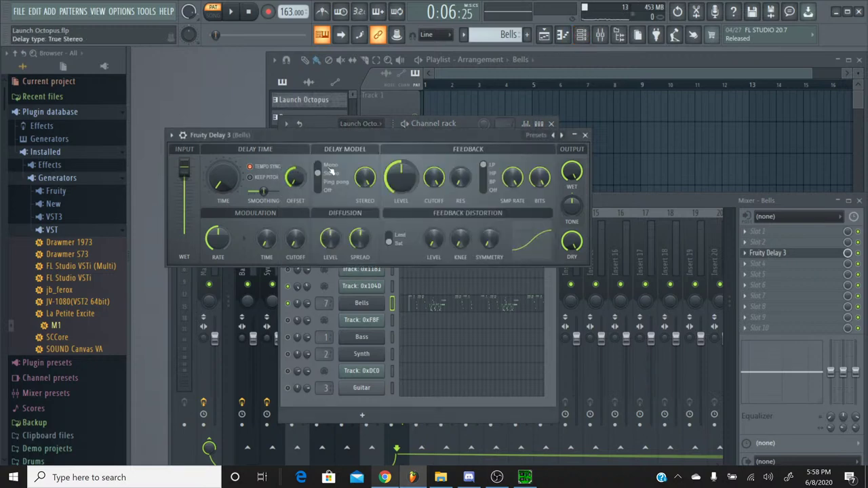
pyautogui.moveTo(400, 178); pyautogui.dragTo(379, 201)
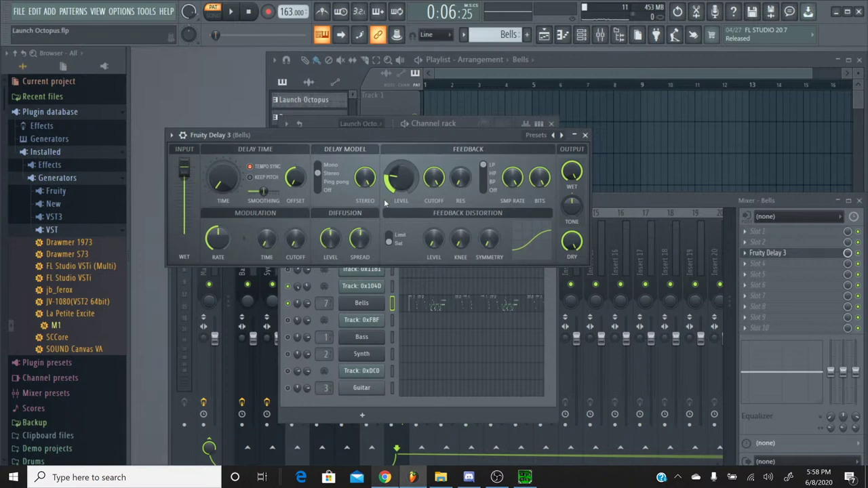
# Play the Bells pattern to audition the delay, stop playback and close the Fruity Delay 3 window
pyautogui.click(230, 11)
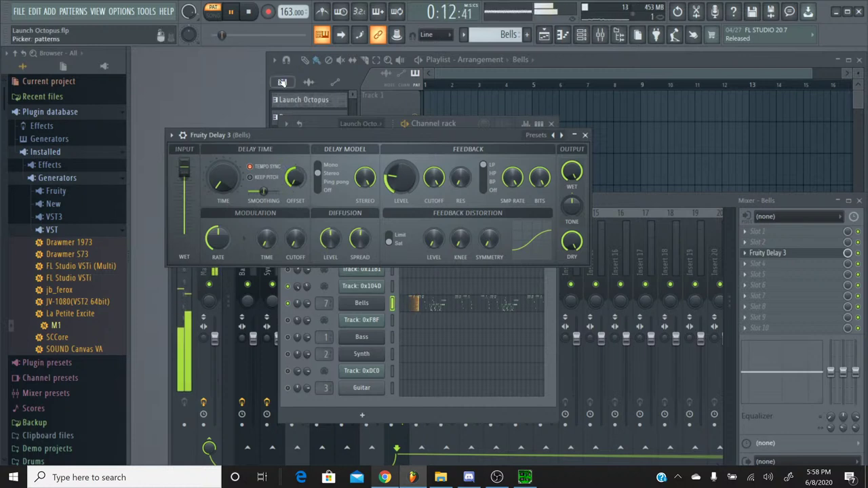
pyautogui.click(253, 12)
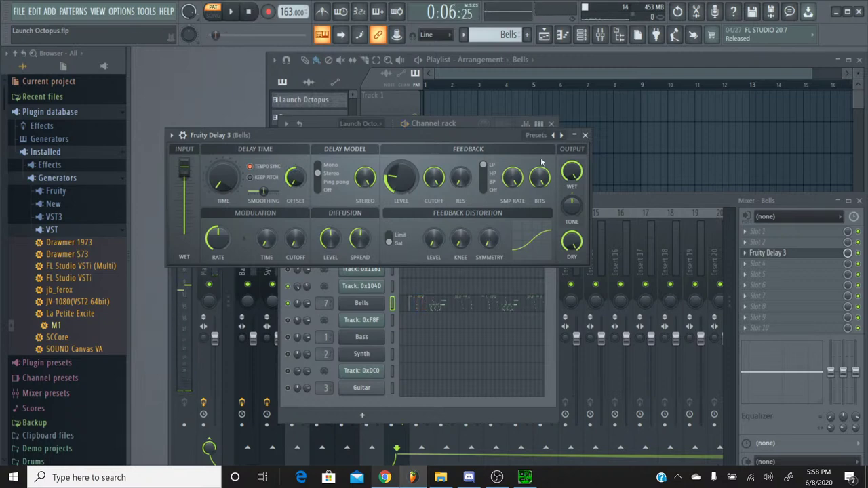
pyautogui.click(585, 135)
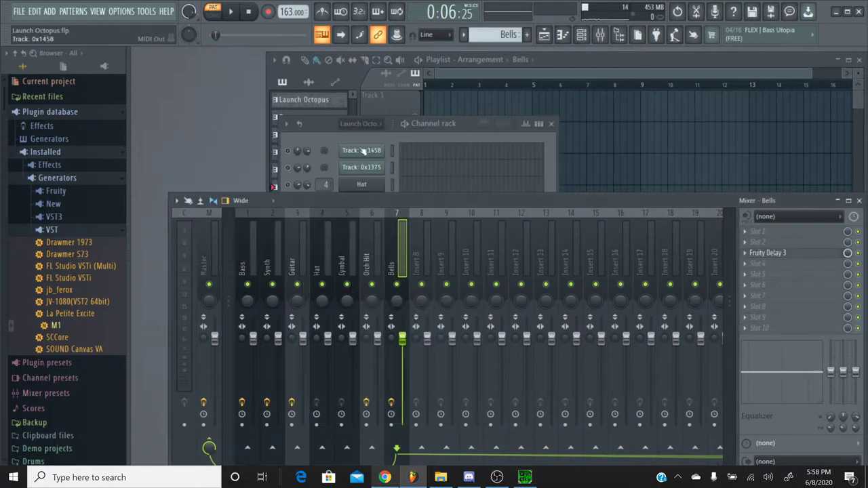
# Switch to Chrome to check the stream's live chat, and return to the channel rack in FL Studio
pyautogui.click(384, 478)
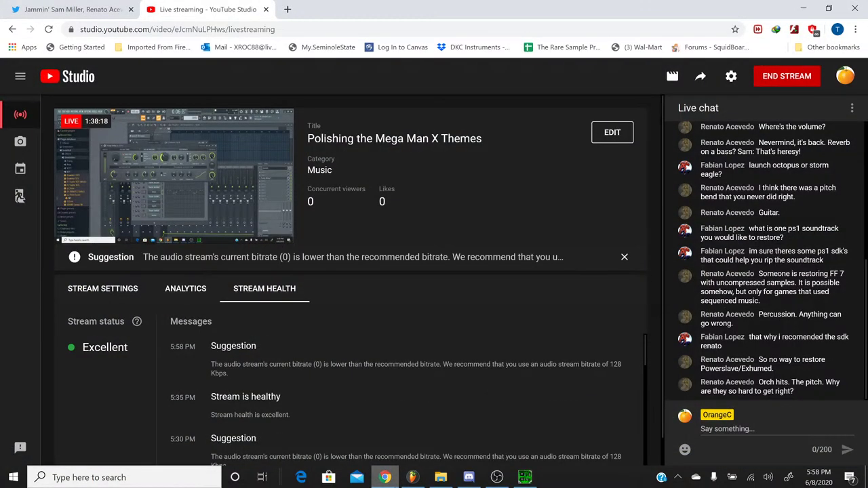
pyautogui.hotkey('alt', 'Tab')
pyautogui.click(323, 136)
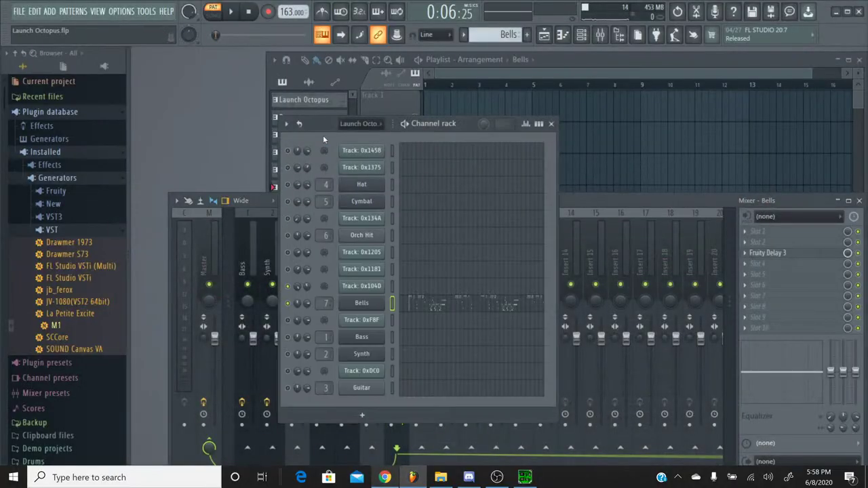
# Save the Launch Octopus project
pyautogui.click(16, 11)
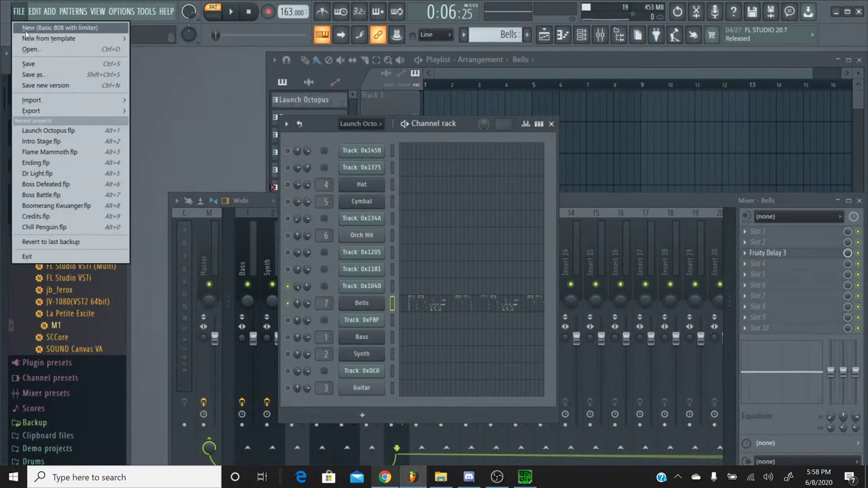
pyautogui.click(31, 63)
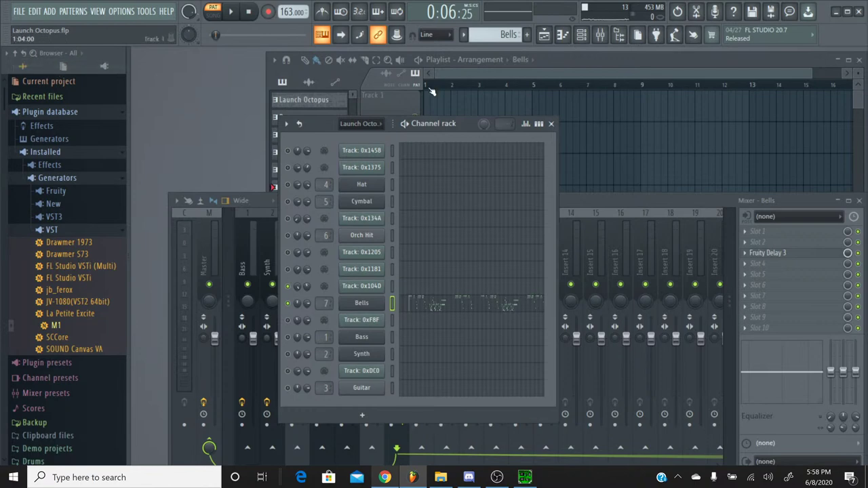
# Switch to the Launch Octopus pattern, solo the Track: 0x1205 channel and open its notes in the piano roll
pyautogui.click(464, 35)
pyautogui.click(466, 49)
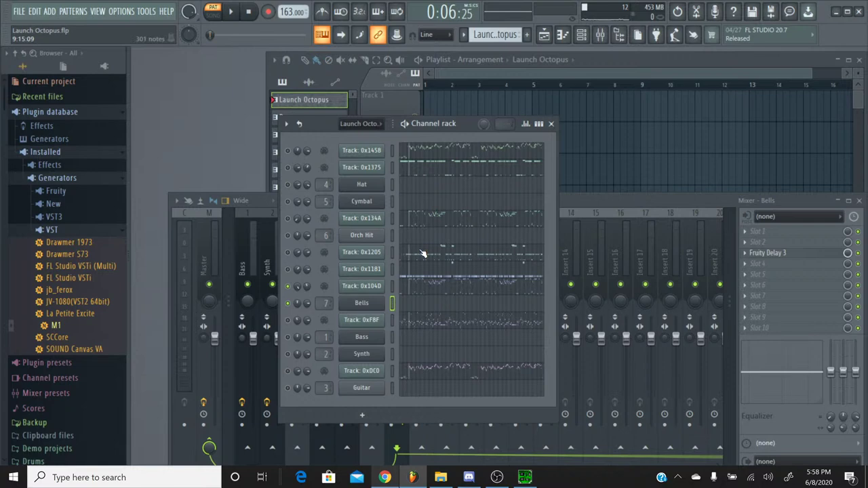
pyautogui.rightClick(293, 255)
pyautogui.click(294, 257)
pyautogui.click(414, 252)
pyautogui.scroll(-5, 428, 217)
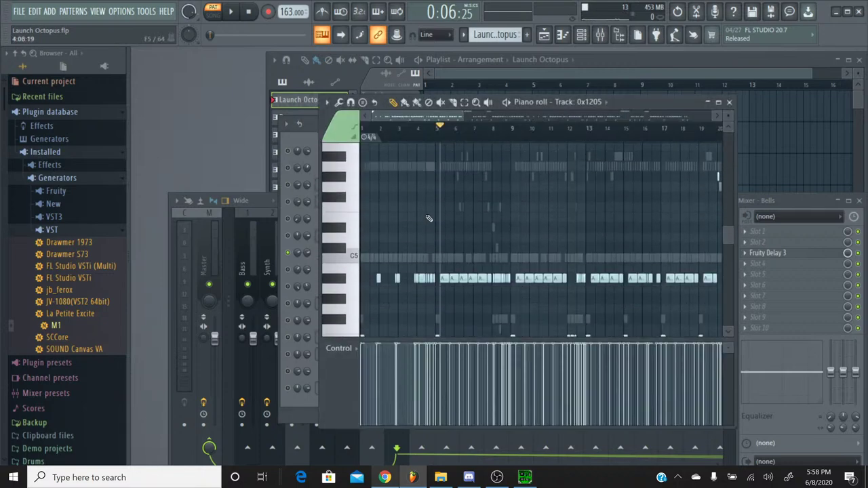
pyautogui.scroll(4, 428, 126)
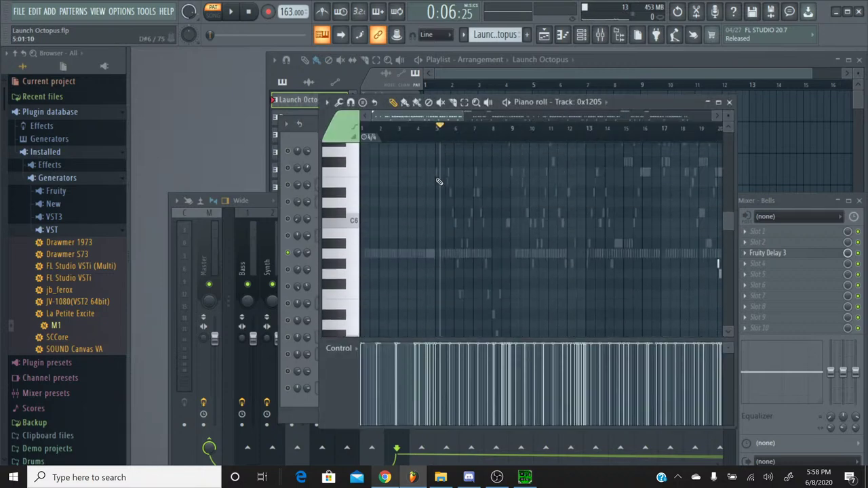
pyautogui.moveTo(421, 117)
pyautogui.mouseDown()
pyautogui.moveTo(515, 121)
pyautogui.moveTo(422, 117)
pyautogui.mouseUp()
pyautogui.scroll(-3, 412, 199)
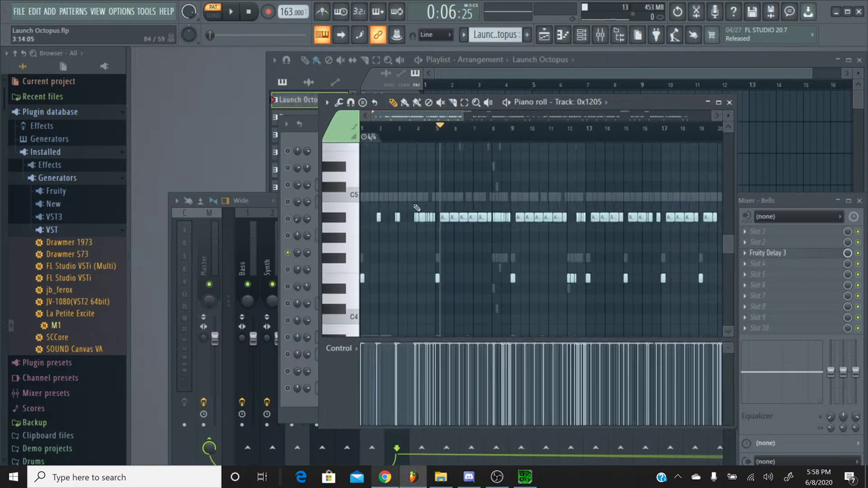
# Switch to SPCTool, play 13 Launch Octopus.spc as a reference, and return to the FL Studio piano roll
pyautogui.click(525, 477)
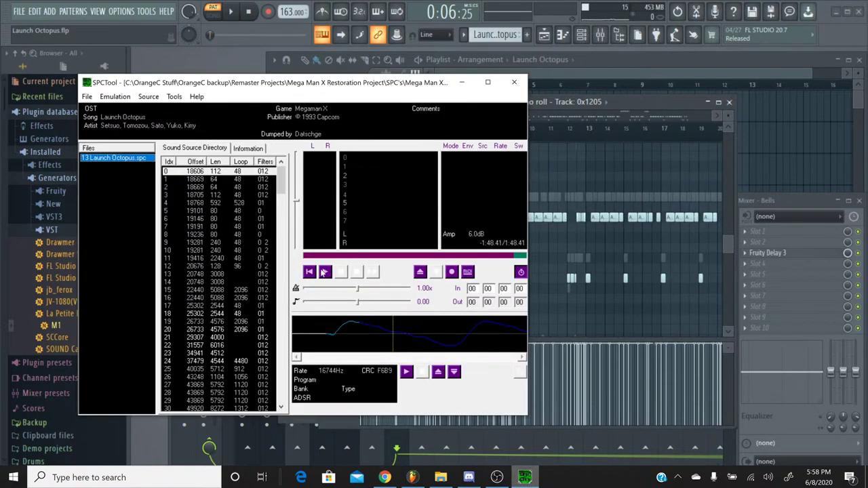
pyautogui.click(324, 273)
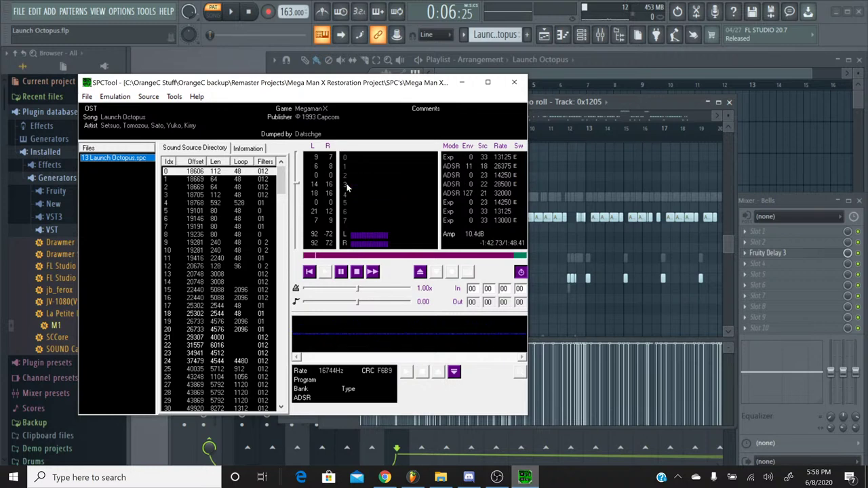
pyautogui.click(620, 107)
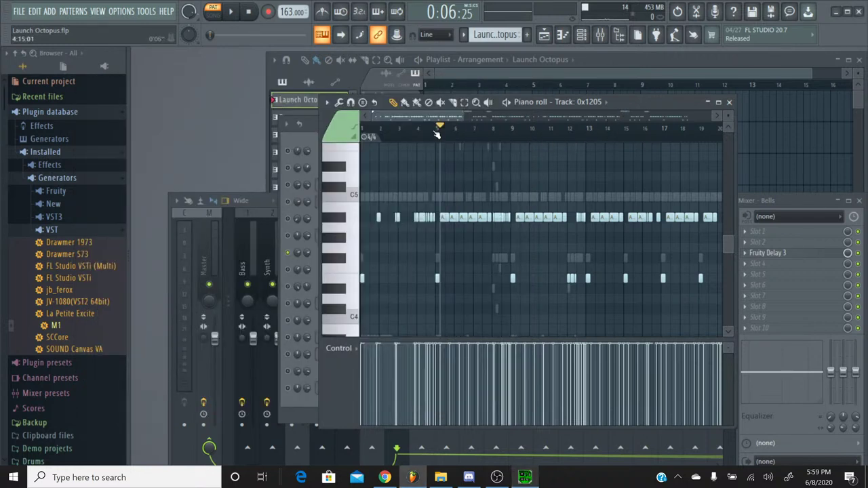
# Examine the Track: 0x1205 notes in the piano roll, focusing on the passage starting at bar 20
pyautogui.scroll(3, 425, 165)
pyautogui.scroll(-2, 424, 165)
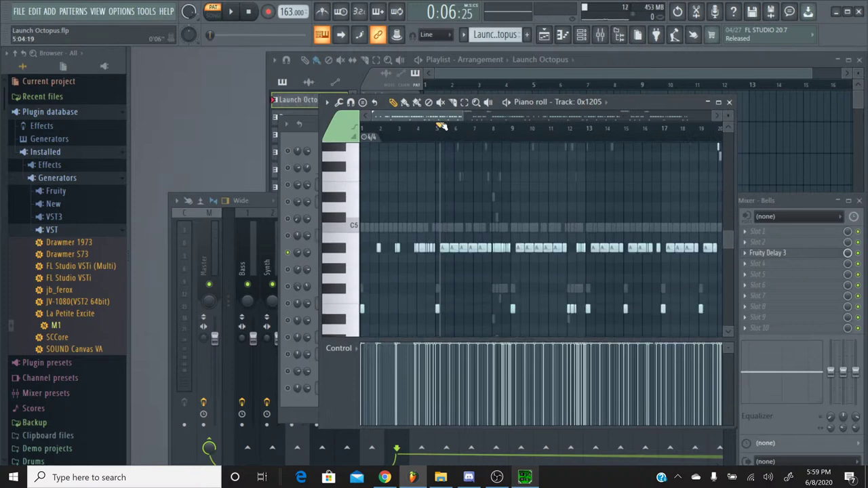
pyautogui.scroll(2, 478, 150)
pyautogui.scroll(-1, 478, 150)
pyautogui.moveTo(448, 120); pyautogui.dragTo(514, 130)
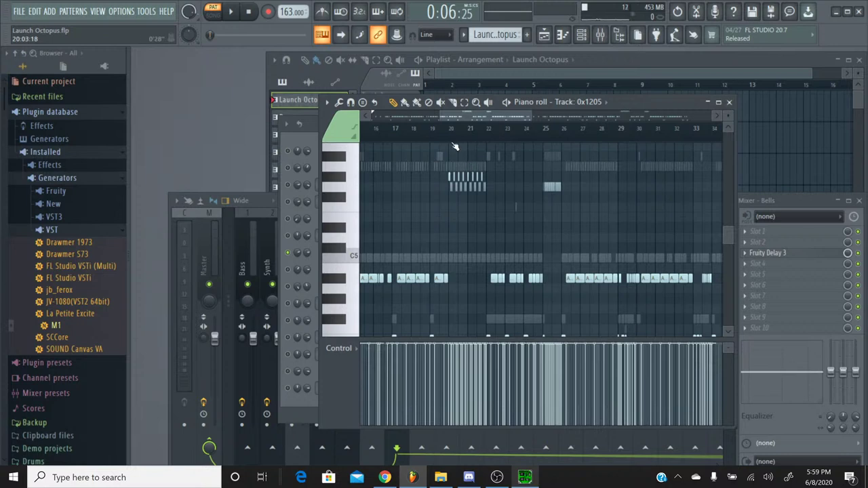
pyautogui.scroll(10, 458, 150)
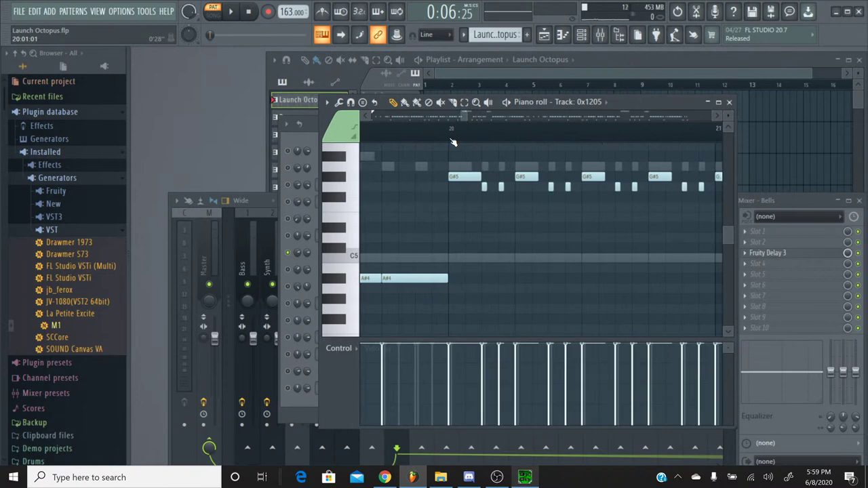
pyautogui.scroll(-8, 453, 143)
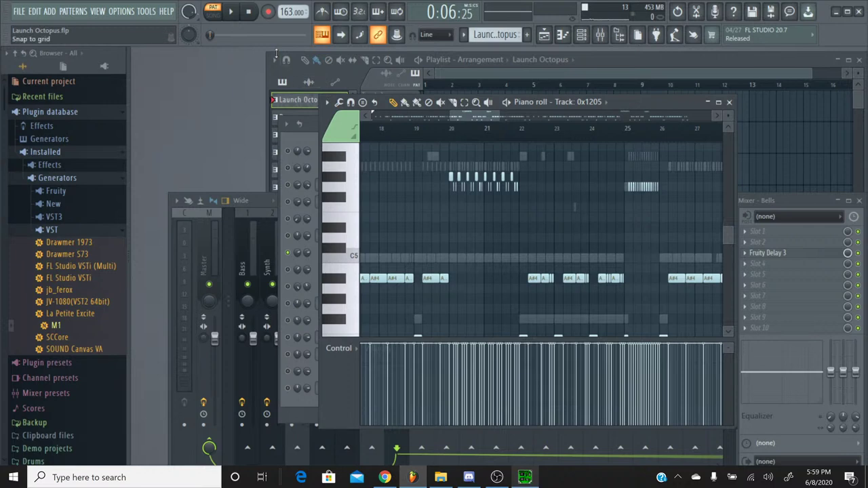
# Switch to SPCTool, stop the Launch Octopus playback and return to the FL Studio piano roll
pyautogui.moveTo(475, 117); pyautogui.dragTo(599, 132)
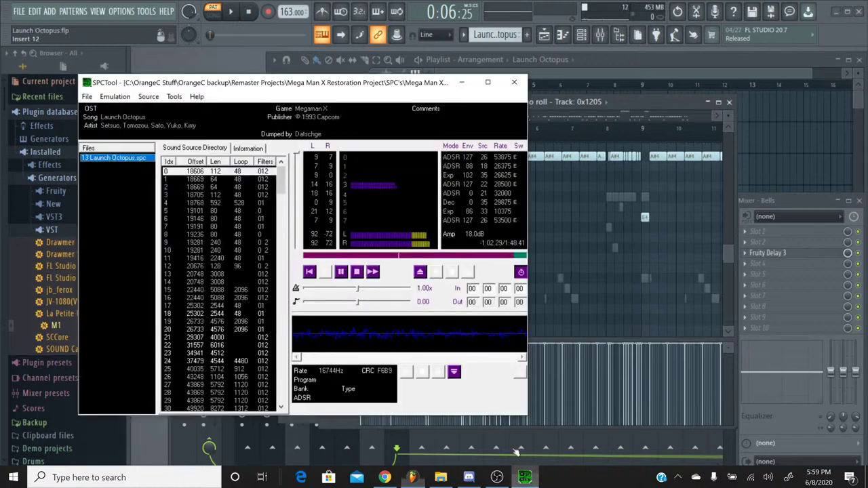
pyautogui.hotkey('alt', 'Tab')
pyautogui.click(357, 271)
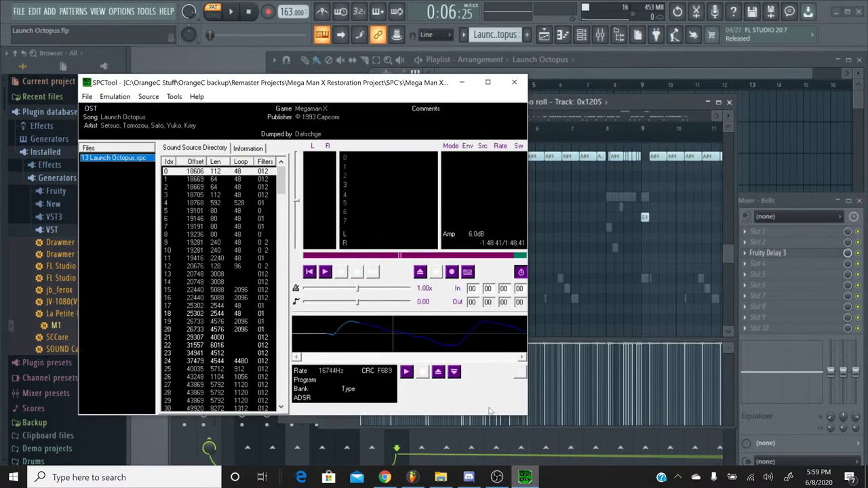
pyautogui.click(524, 477)
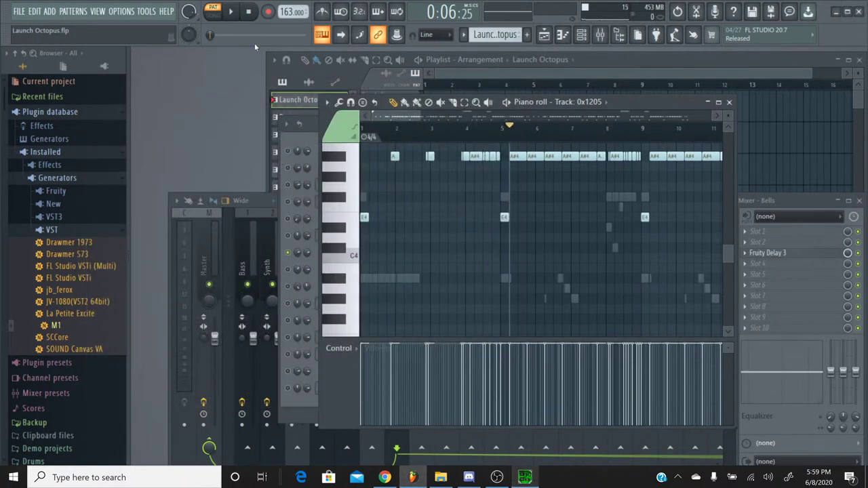
# Play the Track: 0x1205 notes from bar 19 to hear the passage starting at bar 20, and stop playback
pyautogui.press('space')
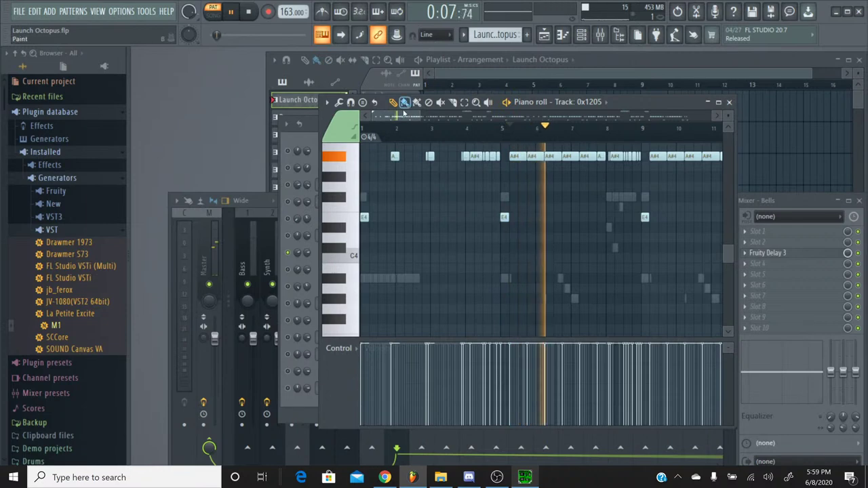
pyautogui.moveTo(397, 118); pyautogui.dragTo(420, 131)
pyautogui.scroll(3, 415, 122)
pyautogui.click(421, 128)
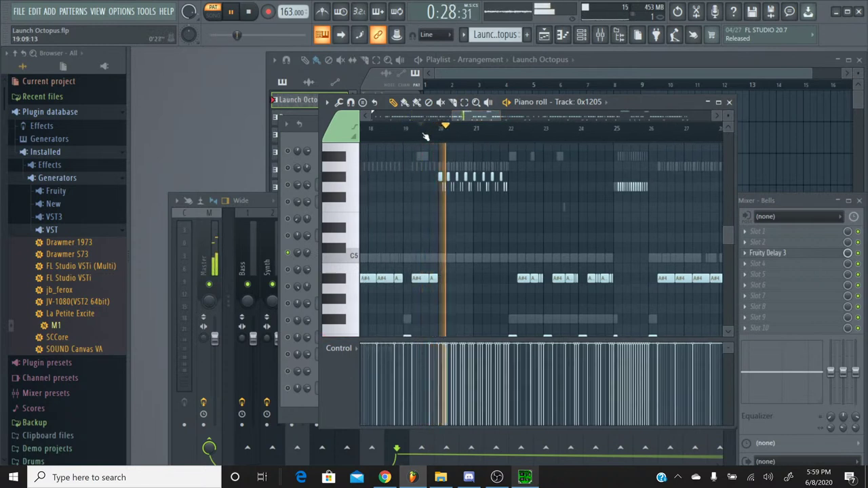
pyautogui.press('space')
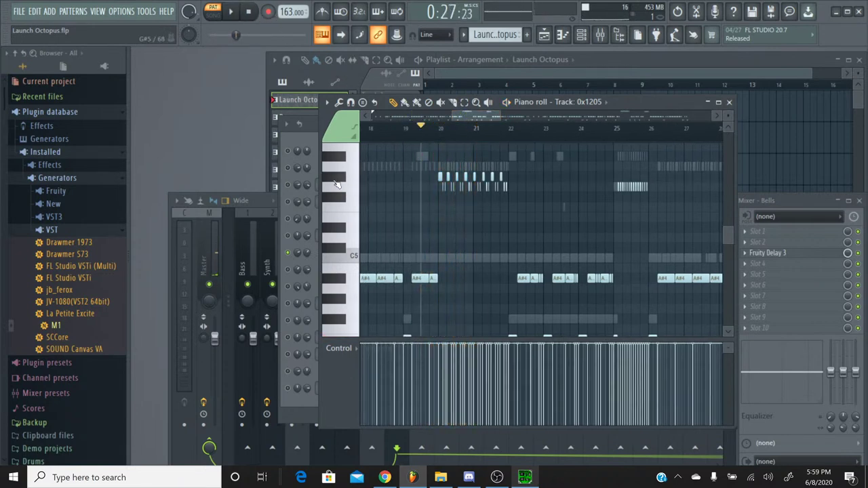
# Audition the Track: 0x1205 keys around G#5 on the piano roll keyboard, repeating G#5
pyautogui.click(337, 197)
pyautogui.click(336, 180)
pyautogui.click(337, 168)
pyautogui.click(345, 193)
pyautogui.click(342, 180)
pyautogui.click(346, 195)
pyautogui.click(343, 180)
pyautogui.click(345, 182)
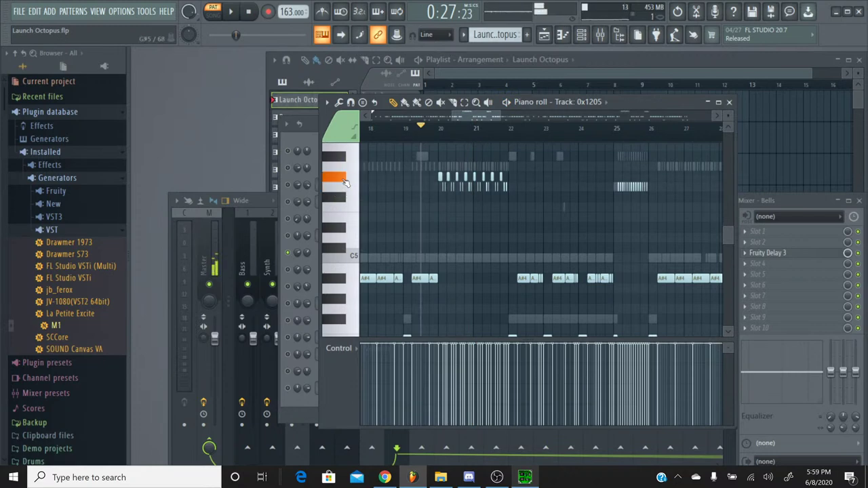
pyautogui.click(345, 181)
pyautogui.click(345, 182)
pyautogui.click(345, 182)
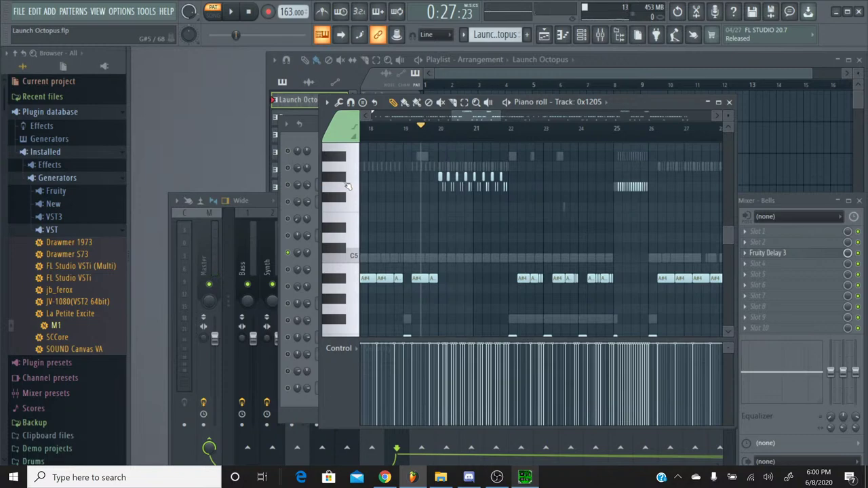
# Check the live stream chat in Chrome, return to FL Studio and save the Launch Octopus project
pyautogui.click(380, 479)
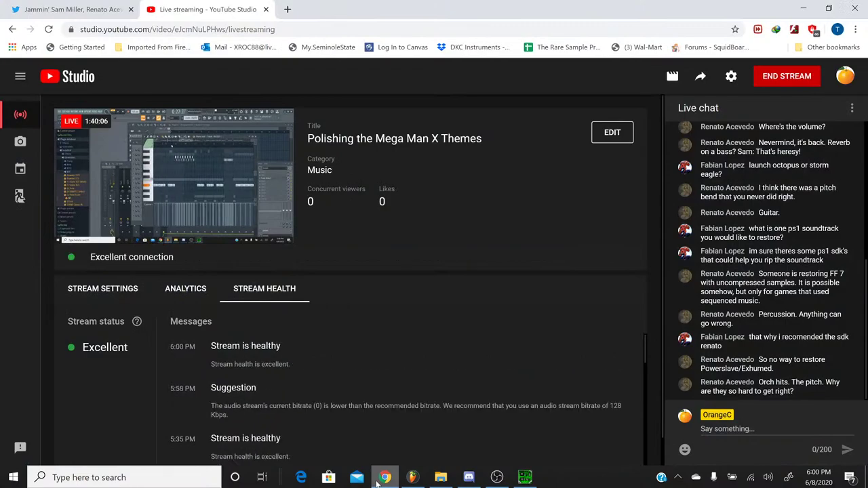
pyautogui.click(412, 478)
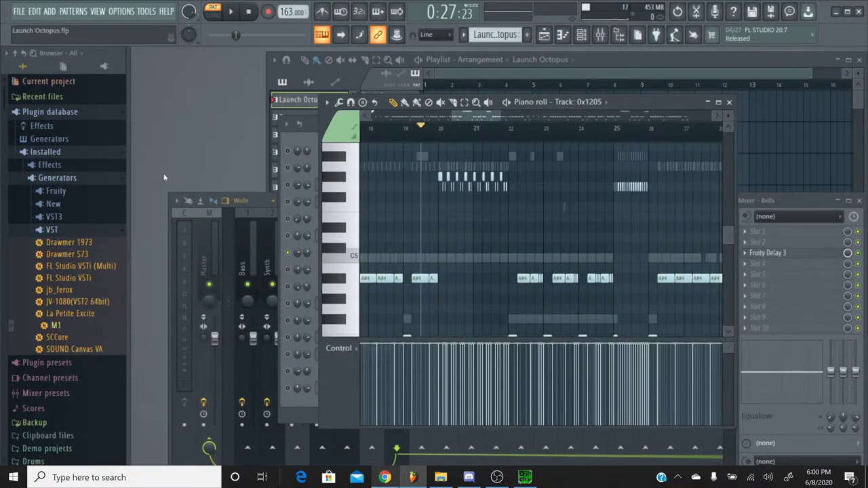
pyautogui.click(19, 11)
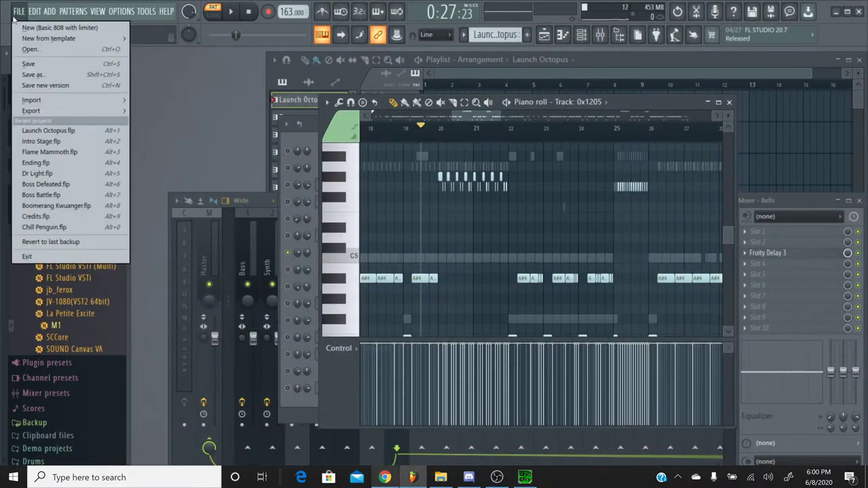
pyautogui.click(41, 65)
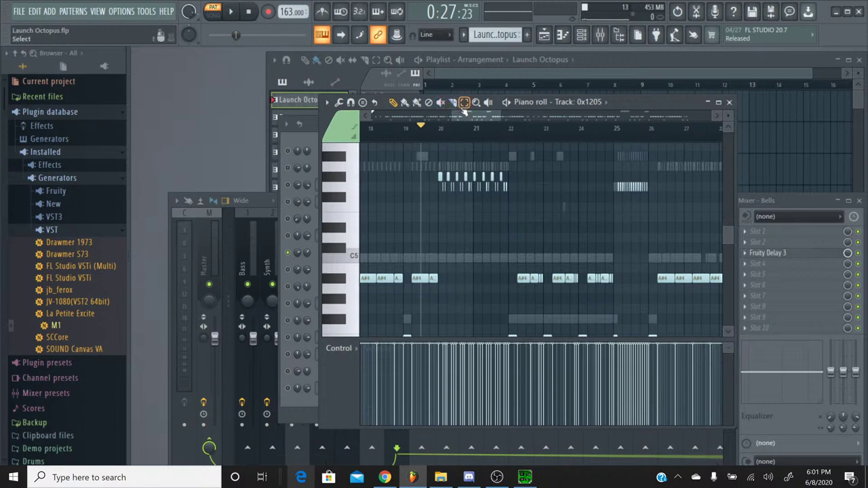
# Select the G5 and G#5 notes of Track: 0x1205 in bars 20–21, 25, 53–54 and 58
pyautogui.moveTo(462, 116); pyautogui.dragTo(527, 116)
pyautogui.scroll(10, 465, 169)
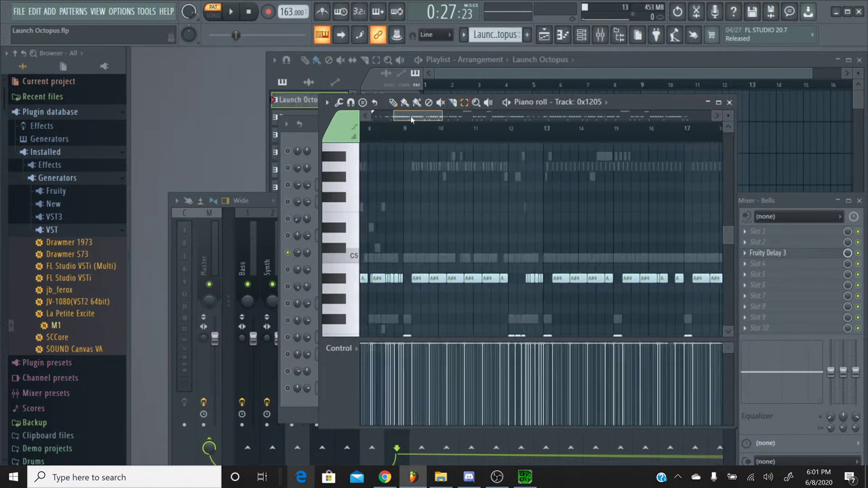
pyautogui.scroll(-5, 465, 168)
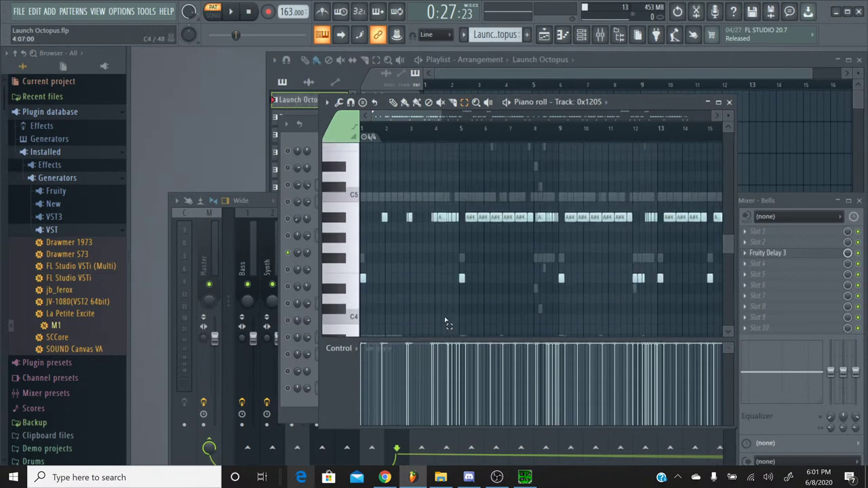
pyautogui.scroll(15, 444, 329)
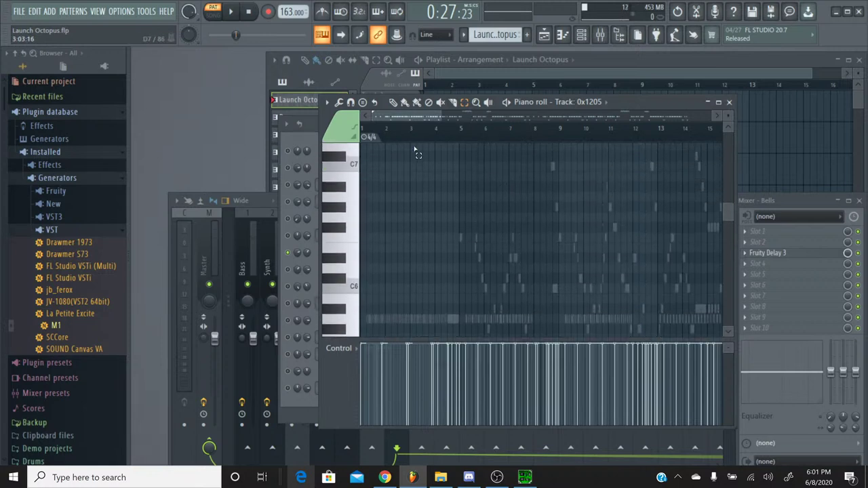
pyautogui.moveTo(417, 120); pyautogui.dragTo(468, 120)
pyautogui.scroll(-7, 455, 192)
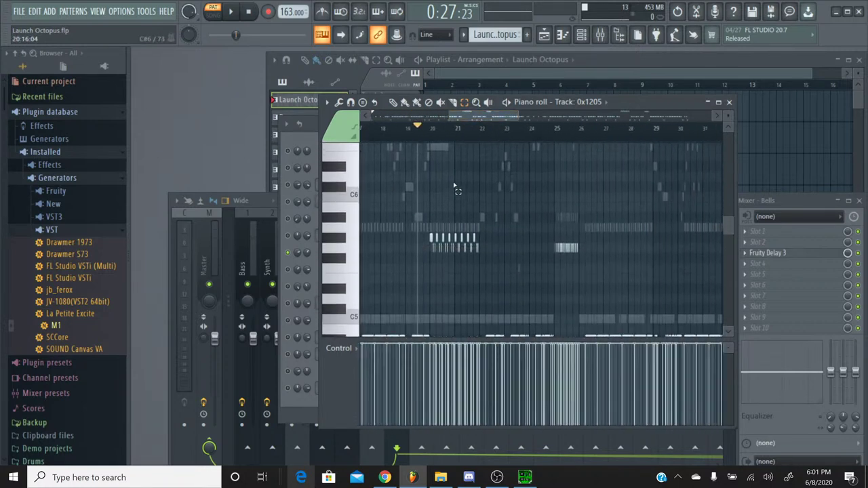
pyautogui.moveTo(414, 264); pyautogui.dragTo(625, 210)
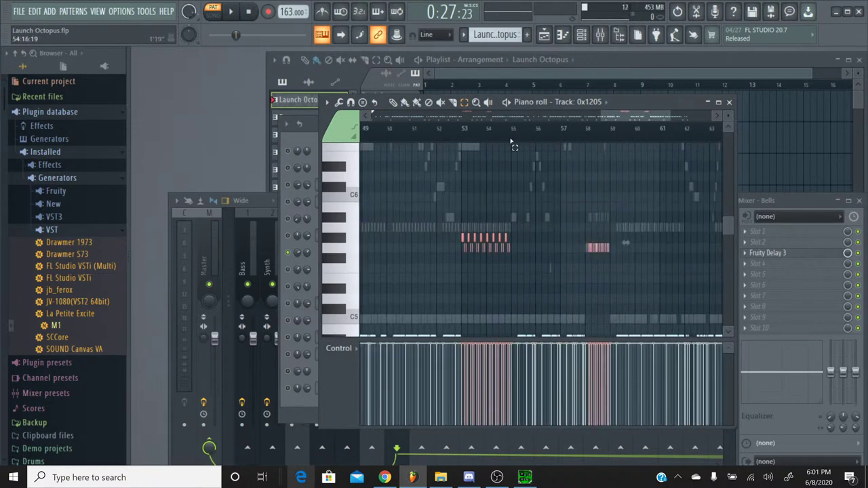
pyautogui.scroll(6, 512, 145)
pyautogui.scroll(-2, 512, 145)
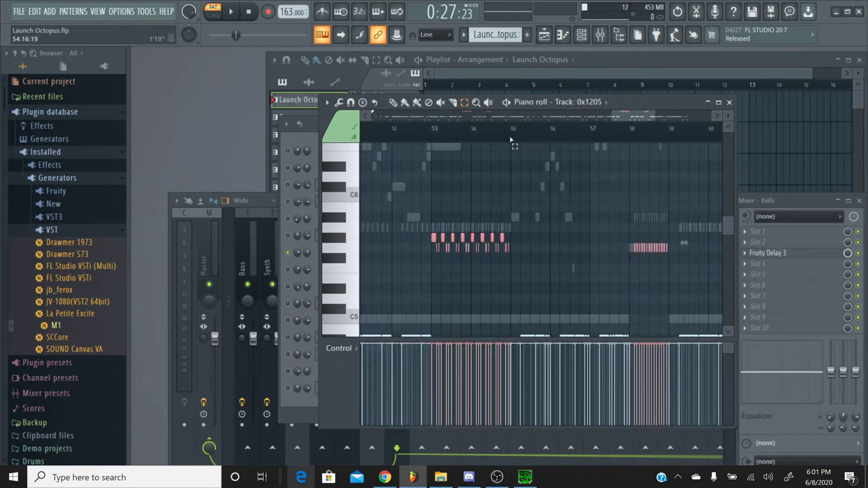
pyautogui.moveTo(622, 119); pyautogui.dragTo(458, 125)
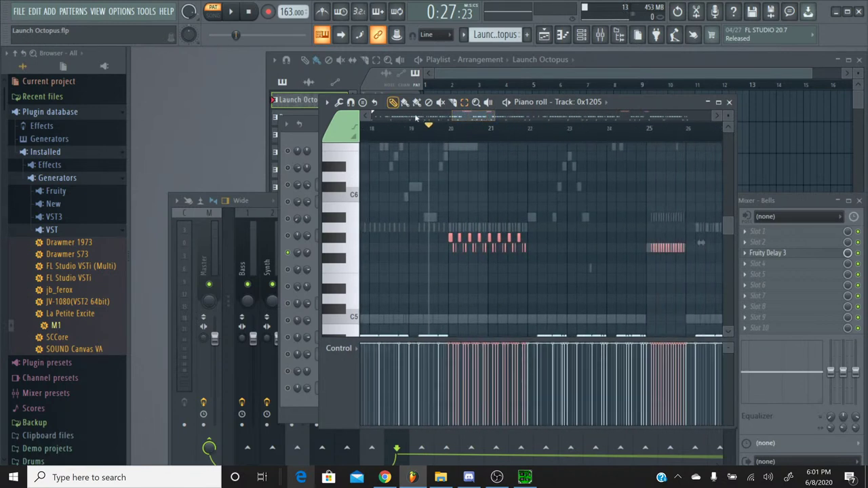
# Close the piano roll, switch to the Percussion pattern and add an M1 instrument channel below Track: 0x1205
pyautogui.click(730, 101)
pyautogui.click(495, 34)
pyautogui.click(481, 94)
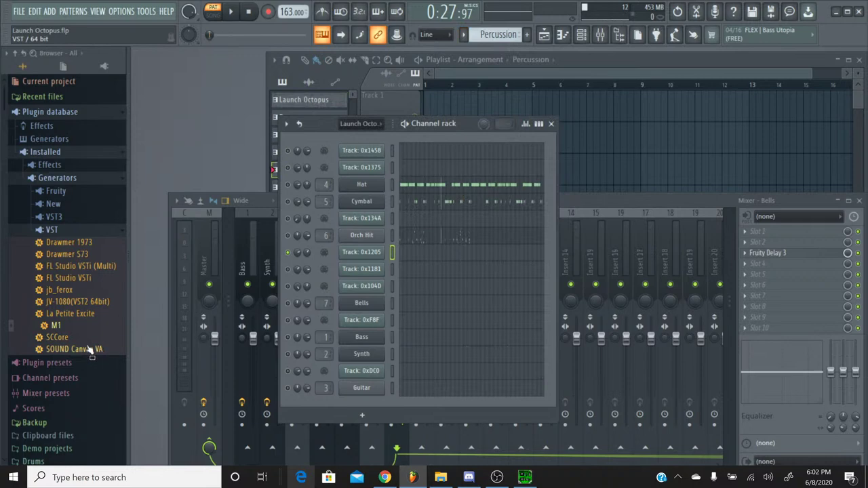
pyautogui.moveTo(53, 327); pyautogui.dragTo(374, 257)
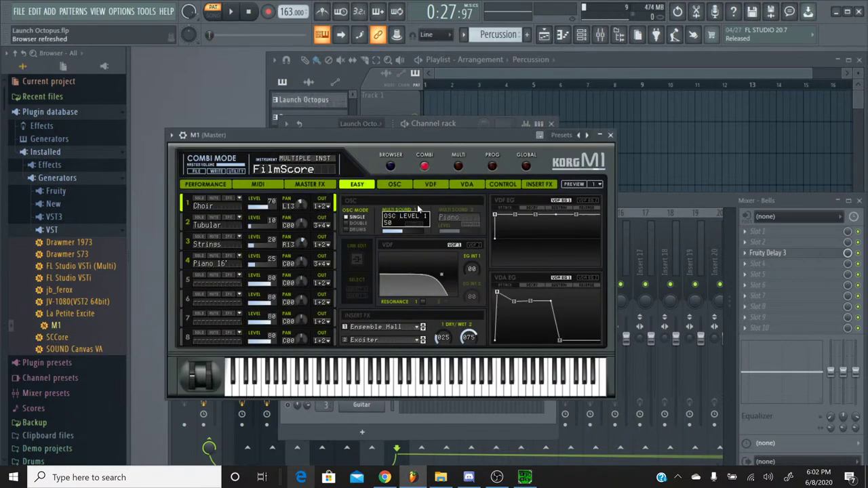
# Set the M1 to Prog mode and load the Cym Catalog program from the Drums/Hit category
pyautogui.click(490, 166)
pyautogui.click(391, 166)
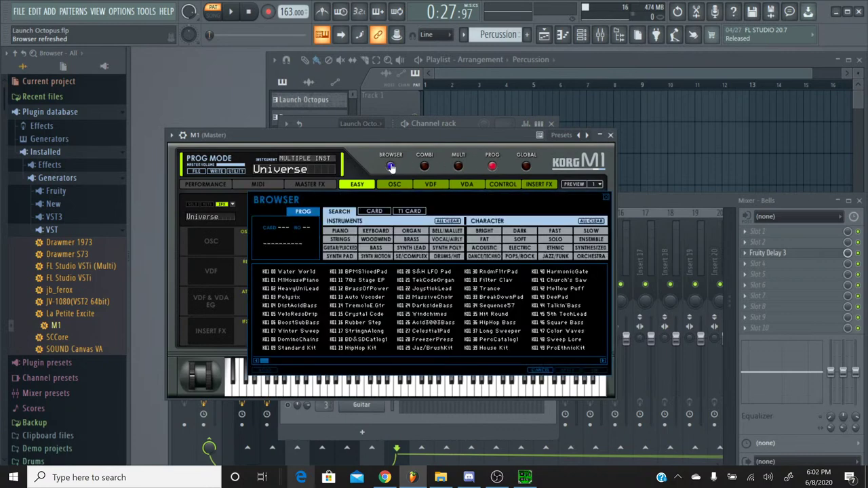
pyautogui.click(453, 256)
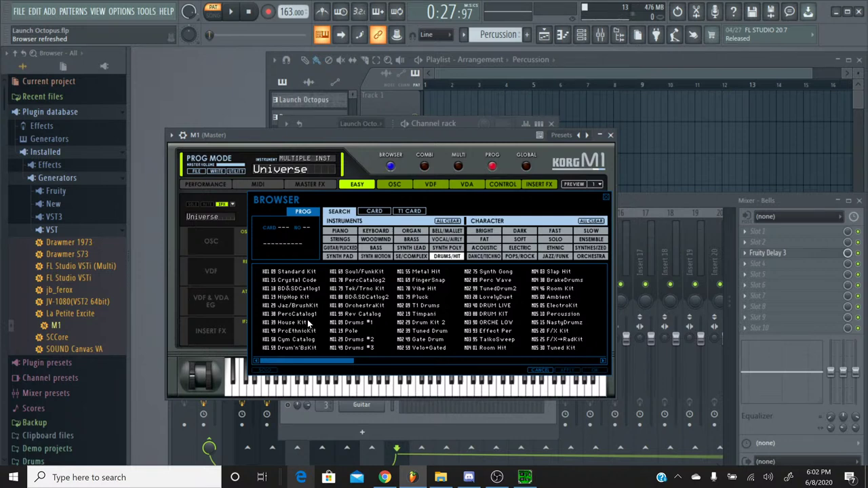
pyautogui.doubleClick(307, 339)
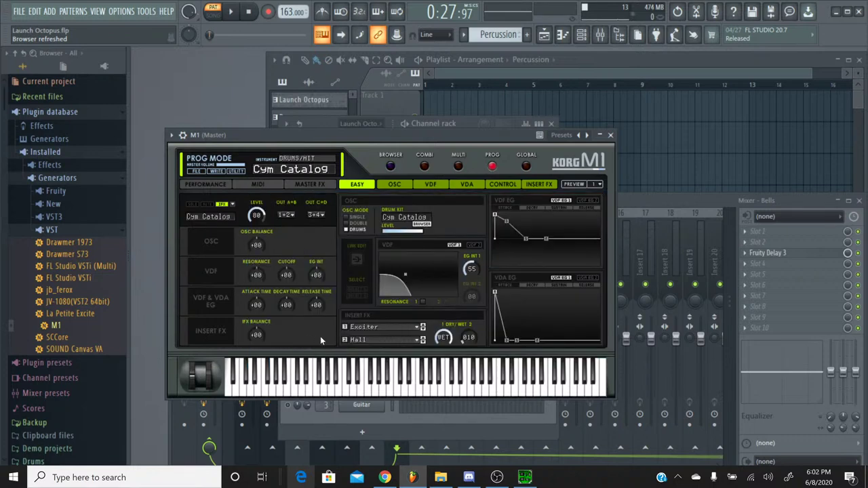
# Set the M1's second insert effect to No Effect and close the plugin window
pyautogui.click(376, 339)
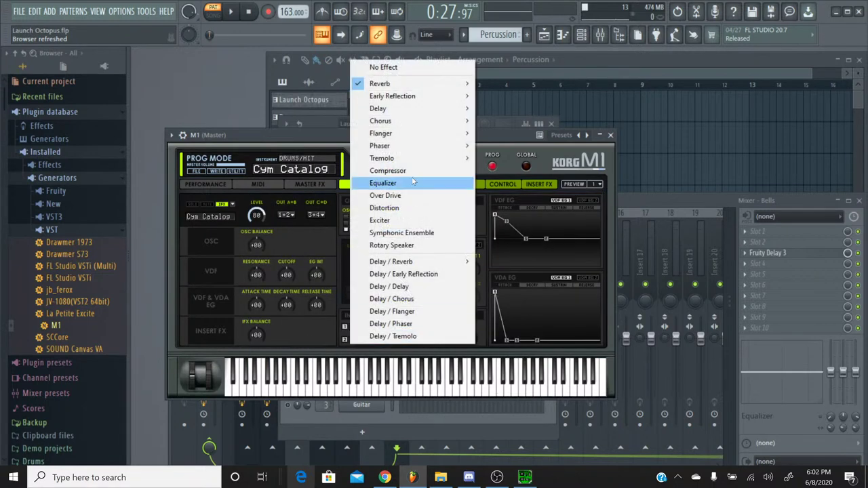
pyautogui.click(388, 67)
pyautogui.click(610, 135)
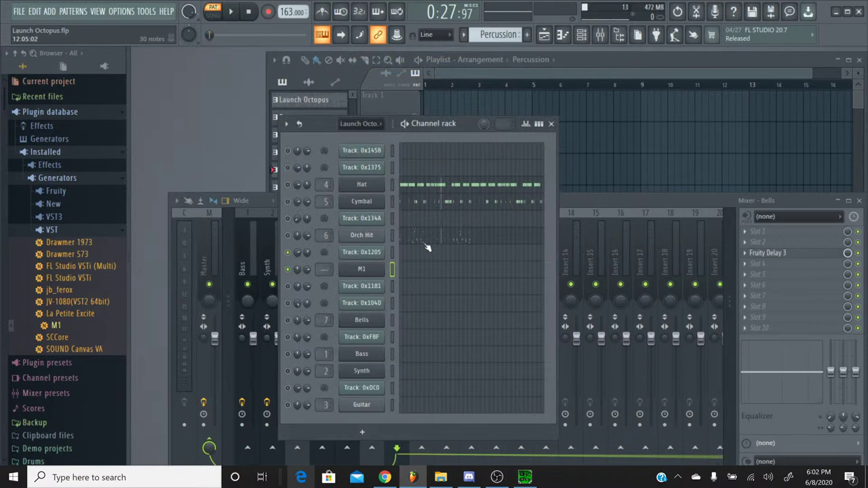
# Paste the Track: 0x1205 notes into the M1 piano roll and move them so they start at bar 20
pyautogui.click(422, 270)
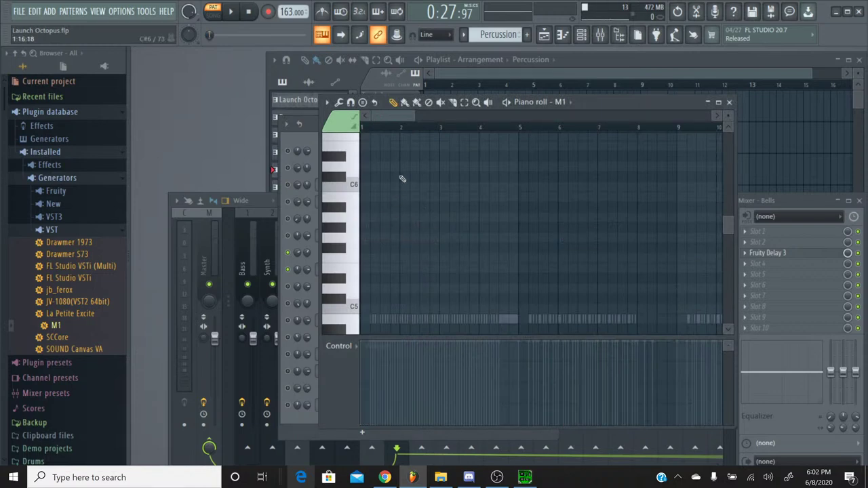
pyautogui.moveTo(401, 117); pyautogui.dragTo(469, 122)
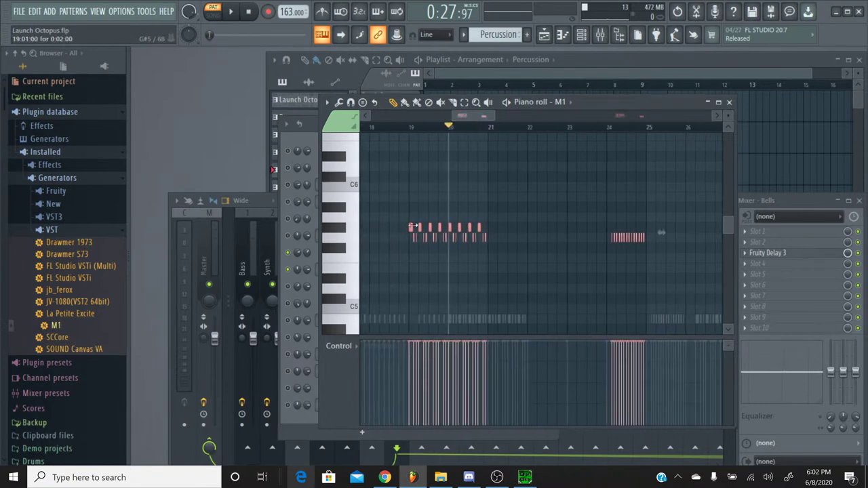
pyautogui.moveTo(410, 228)
pyautogui.mouseDown()
pyautogui.moveTo(450, 227)
pyautogui.moveTo(467, 238)
pyautogui.moveTo(612, 238)
pyautogui.mouseUp()
# Select the M1's G5 notes in bars 20–21, 25, 53–54 and 58 and raise them one semitone to G#5
pyautogui.click(448, 238)
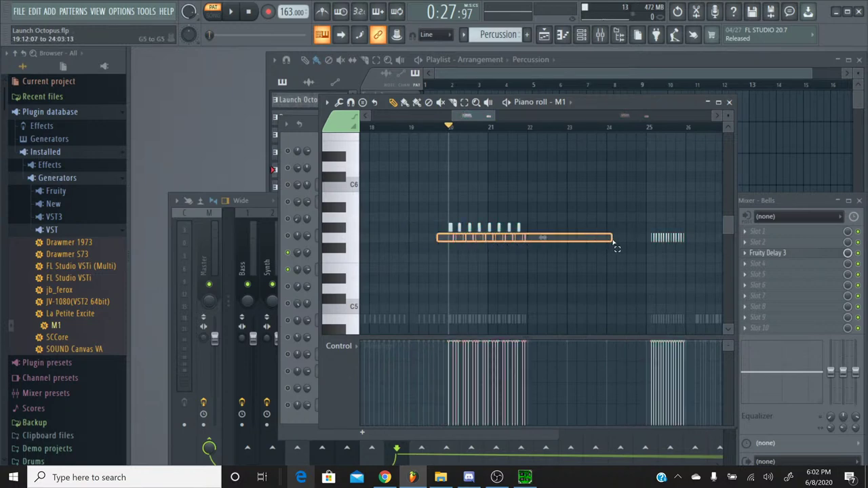
pyautogui.rightClick(612, 238)
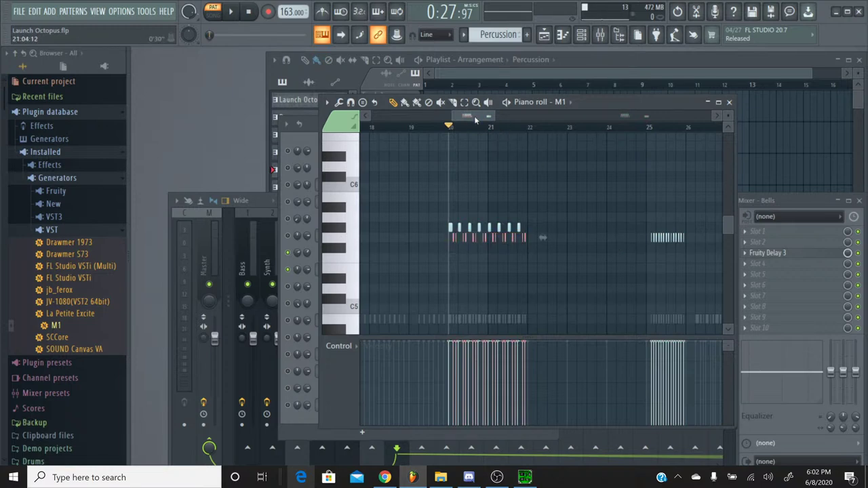
pyautogui.moveTo(450, 120); pyautogui.dragTo(484, 120)
pyautogui.click(378, 237)
pyautogui.moveTo(384, 237); pyautogui.dragTo(630, 240)
pyautogui.rightClick(630, 239)
pyautogui.moveTo(630, 117); pyautogui.dragTo(641, 125)
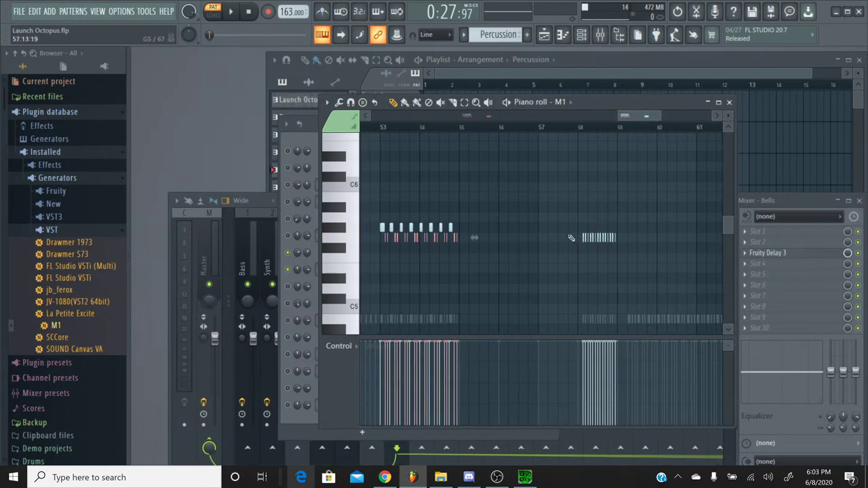
pyautogui.click(464, 102)
pyautogui.moveTo(568, 233); pyautogui.dragTo(634, 244)
pyautogui.moveTo(622, 117)
pyautogui.mouseDown()
pyautogui.moveTo(465, 130)
pyautogui.moveTo(469, 138)
pyautogui.mouseUp()
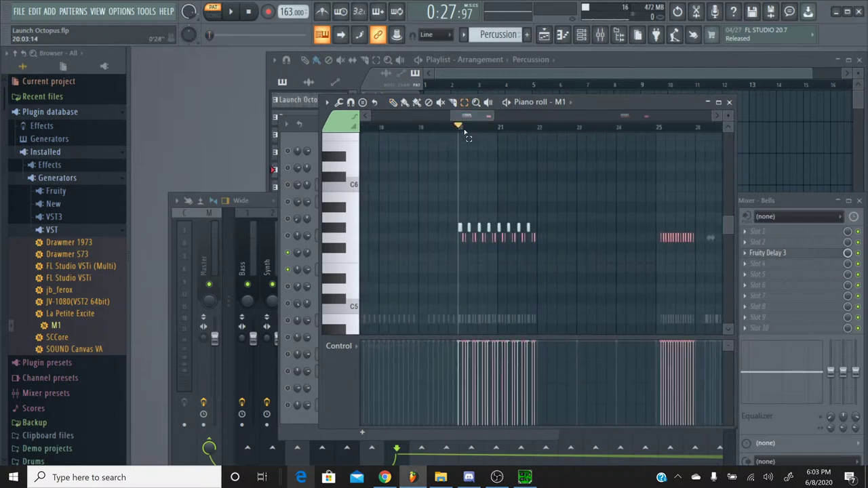
pyautogui.press('Up')
pyautogui.click(468, 137)
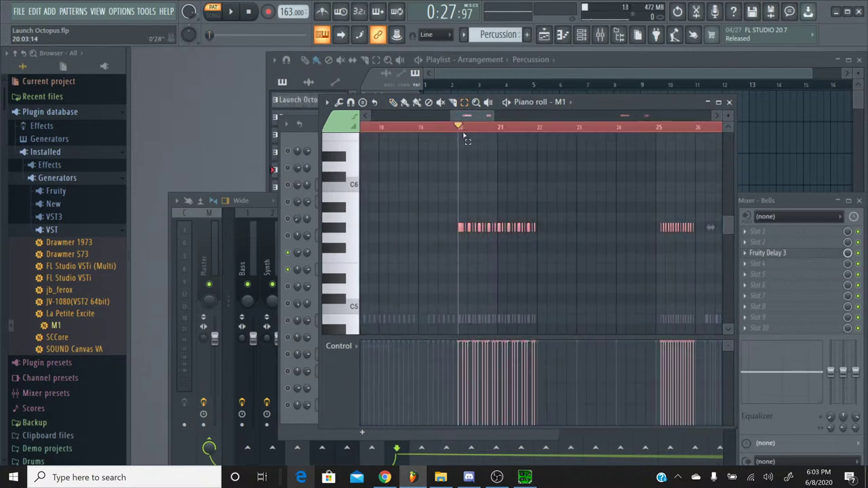
# Audition the M1's Cym Catalog keys from A#5 down to E5 to find a suitable cymbal sound
pyautogui.hotkey('ctrl', 'a')
pyautogui.moveTo(335, 228); pyautogui.dragTo(337, 234)
pyautogui.press('space')
pyautogui.press('space')
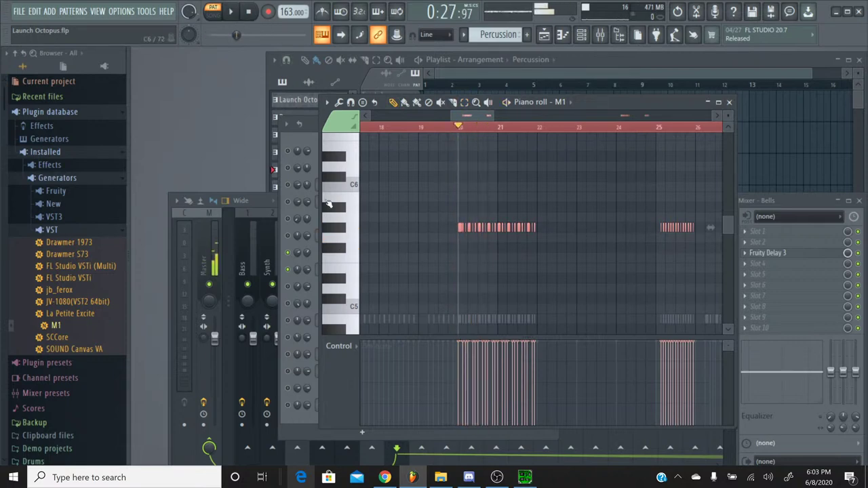
pyautogui.moveTo(338, 241); pyautogui.dragTo(344, 266)
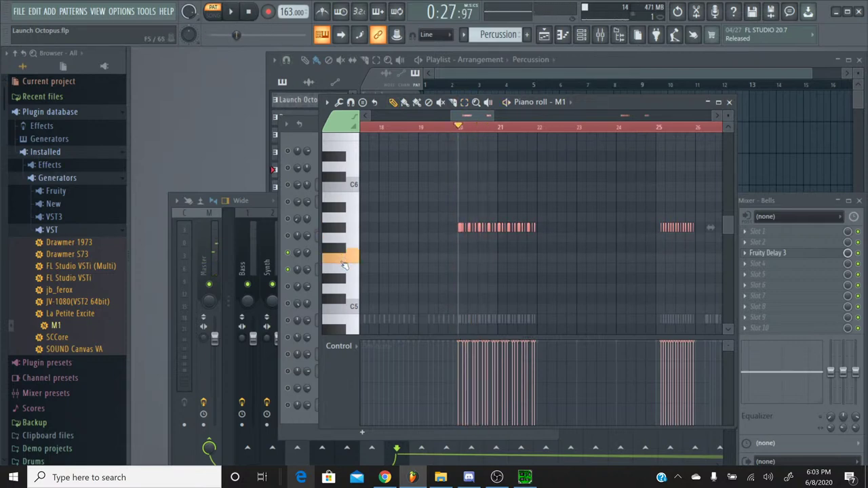
pyautogui.click(344, 281)
pyautogui.click(344, 281)
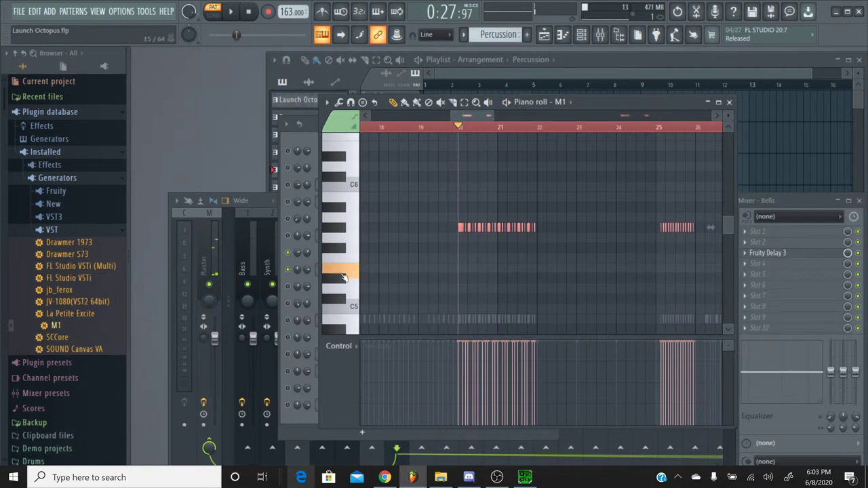
# Lower all M1 notes four semitones to E5 and play the pattern from bar 20
pyautogui.press('Down')
pyautogui.press('Down')
pyautogui.press('Down')
pyautogui.press('Down')
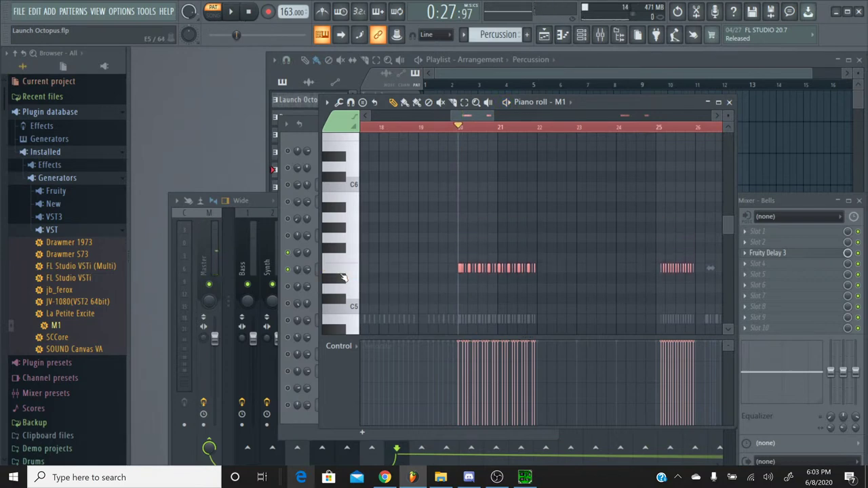
pyautogui.press('space')
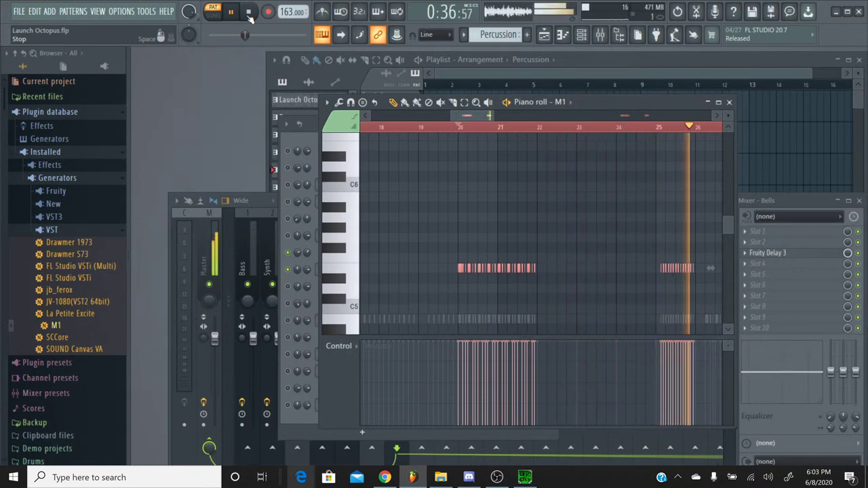
pyautogui.click(249, 14)
pyautogui.scroll(-1, 353, 113)
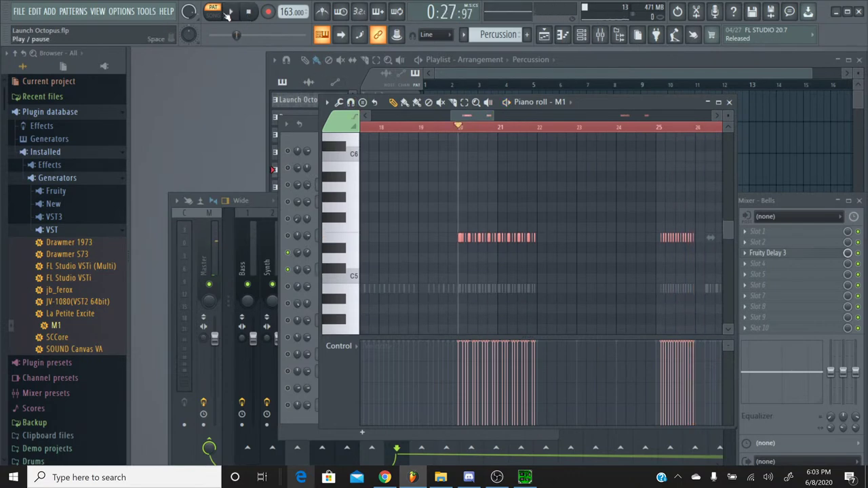
# Audition the keys below E5, lower all M1 notes five semitones to B4 and play the pattern from bar 20
pyautogui.click(229, 15)
pyautogui.press('space')
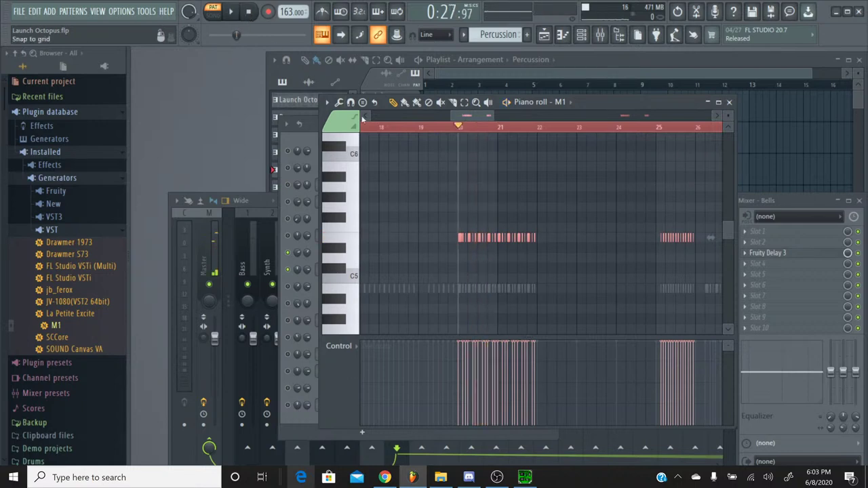
pyautogui.click(344, 249)
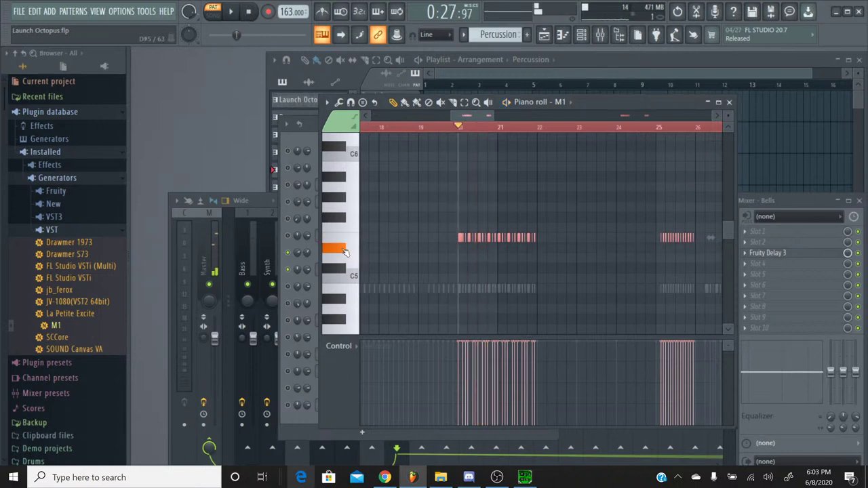
pyautogui.moveTo(345, 259); pyautogui.dragTo(345, 290)
pyautogui.hotkey('shift', 'Down')
pyautogui.hotkey('shift', 'Down')
pyautogui.hotkey('shift', 'Down')
pyautogui.hotkey('shift', 'Down')
pyautogui.hotkey('shift', 'Down')
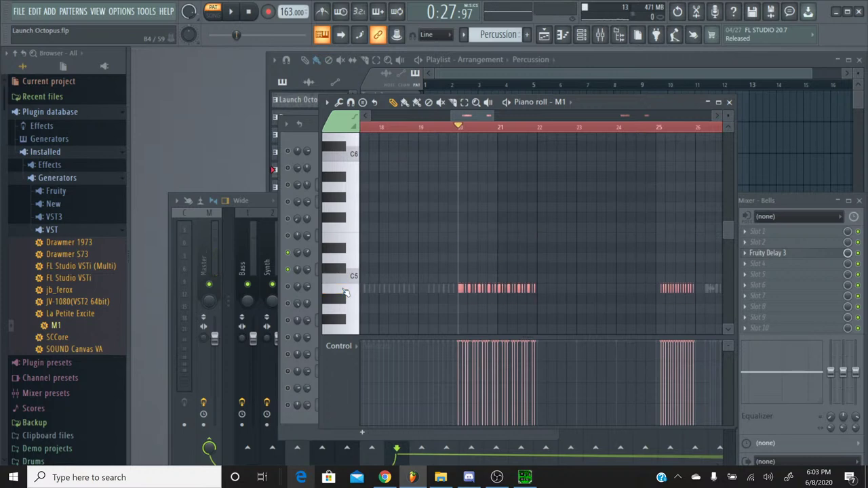
pyautogui.click(231, 11)
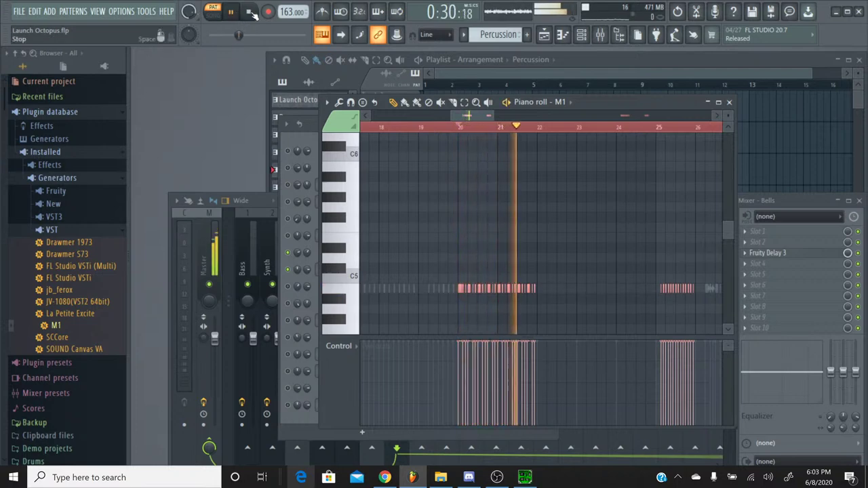
pyautogui.click(251, 12)
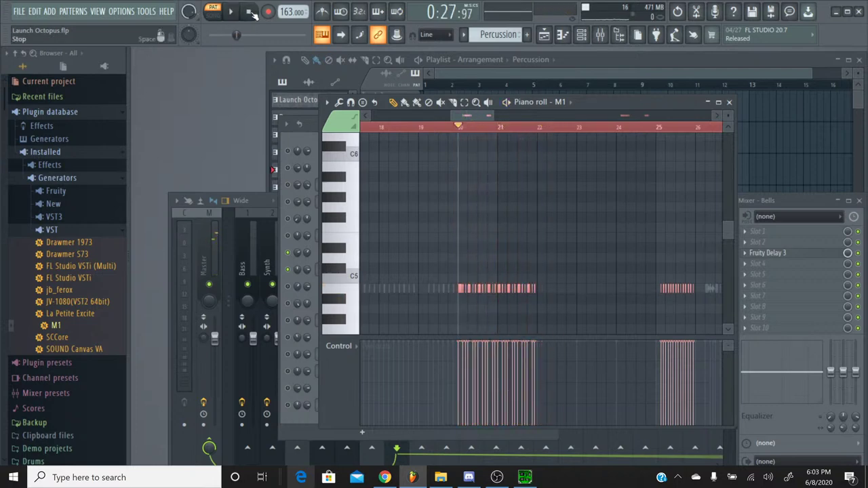
# Audition the M1's keys from B4 down to E4 to find a second cymbal sound
pyautogui.click(342, 297)
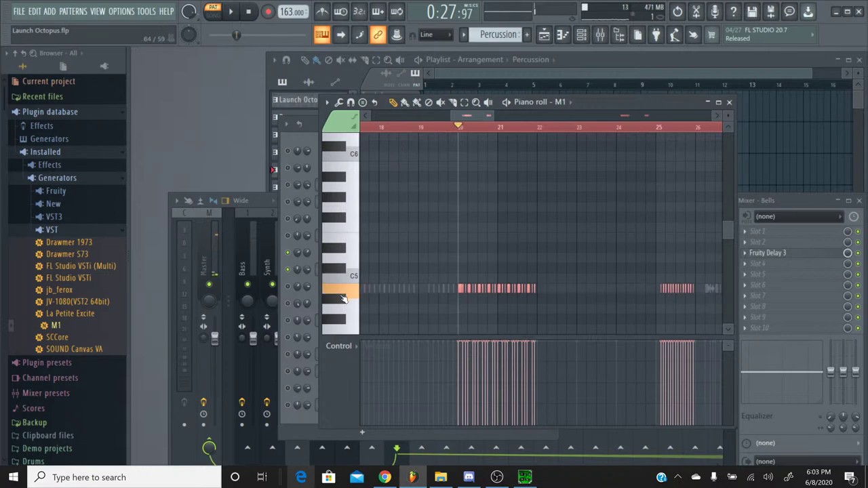
pyautogui.click(342, 321)
pyautogui.click(343, 291)
pyautogui.click(342, 280)
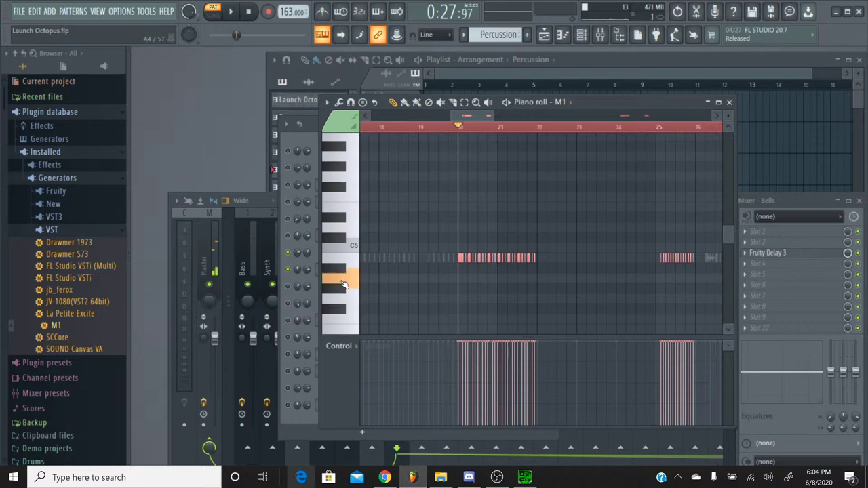
pyautogui.scroll(-3, 343, 285)
pyautogui.scroll(-2, 343, 285)
pyautogui.click(342, 281)
pyautogui.click(344, 270)
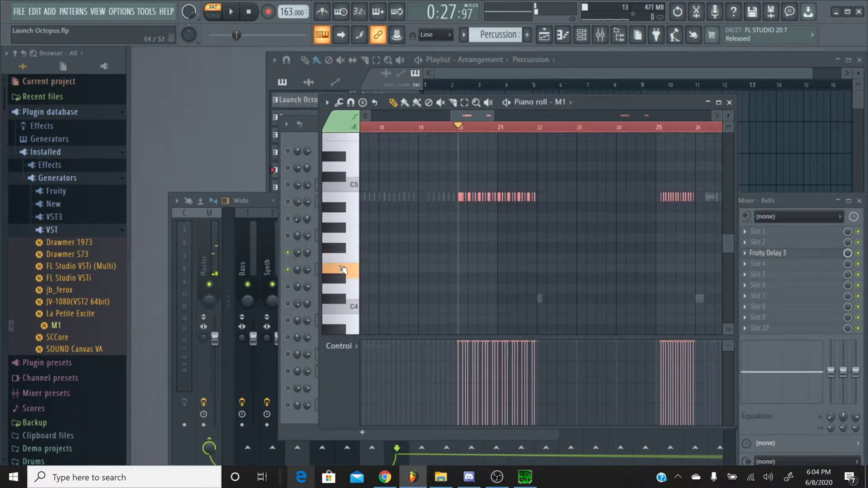
pyautogui.click(343, 270)
pyautogui.click(344, 270)
pyautogui.click(344, 270)
# Undo the M1 note edits back to the separate G4 and G#4 notes and move them to start at bar 20
pyautogui.hotkey('ctrl', 'z')
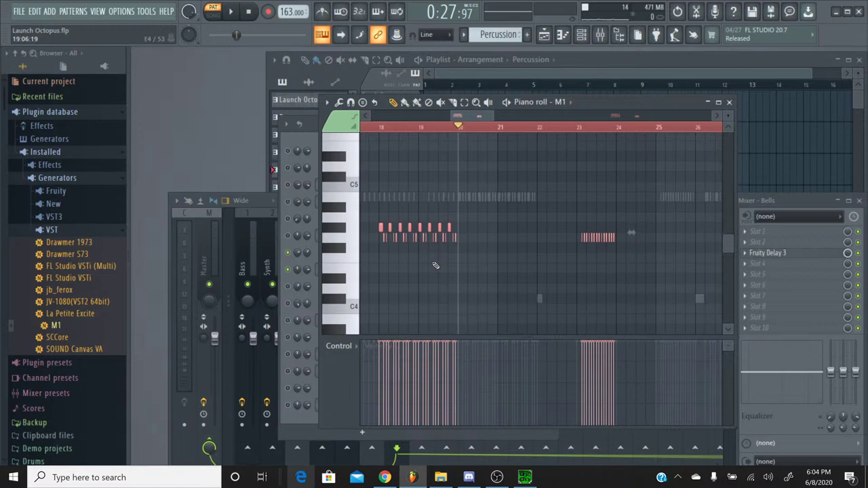
pyautogui.moveTo(379, 231); pyautogui.dragTo(458, 233)
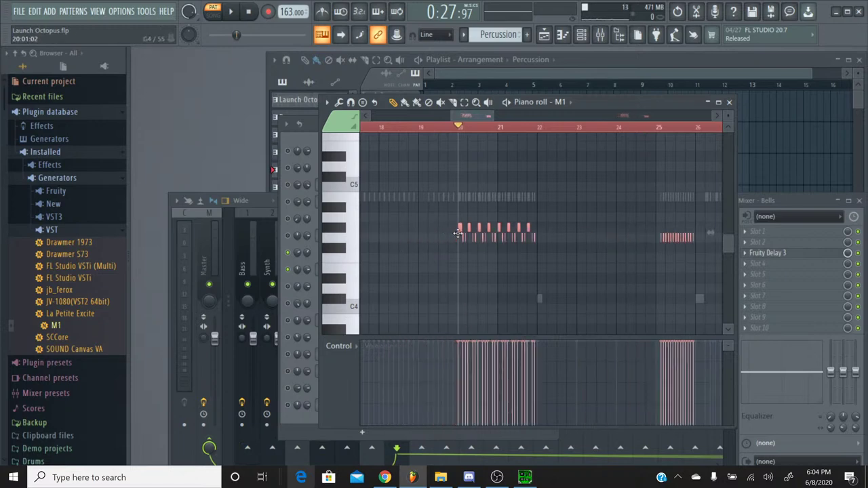
# Select only the M1's G4 notes and lower them three semitones to E4, auditioning the nearby keys
pyautogui.click(345, 242)
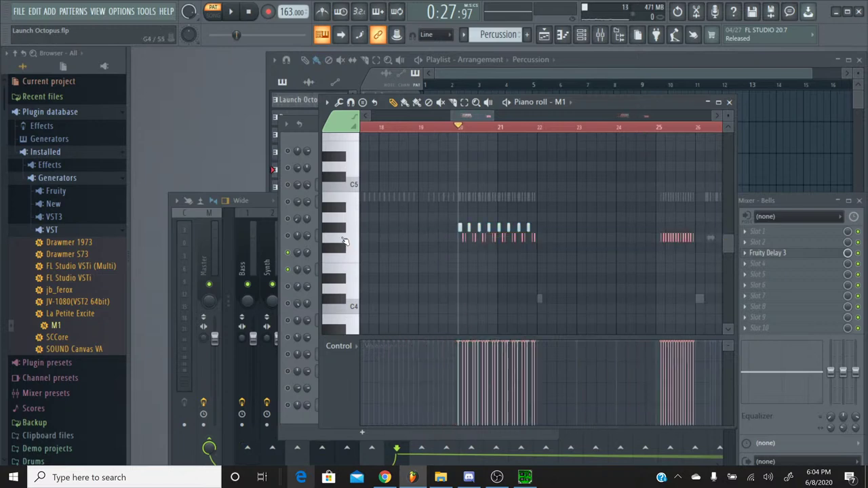
pyautogui.hotkey('shift', 'Down')
pyautogui.hotkey('shift', 'Down')
pyautogui.hotkey('shift', 'Down')
pyautogui.hotkey('shift', 'Down')
pyautogui.hotkey('shift', 'Down')
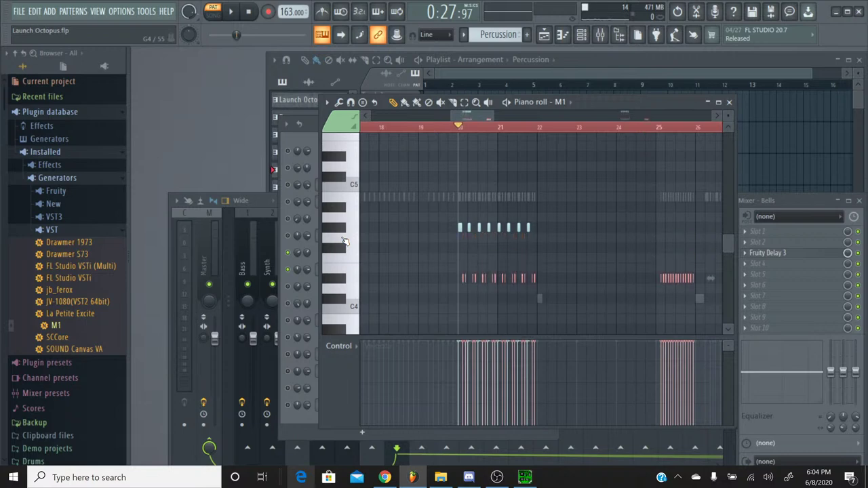
pyautogui.click(335, 284)
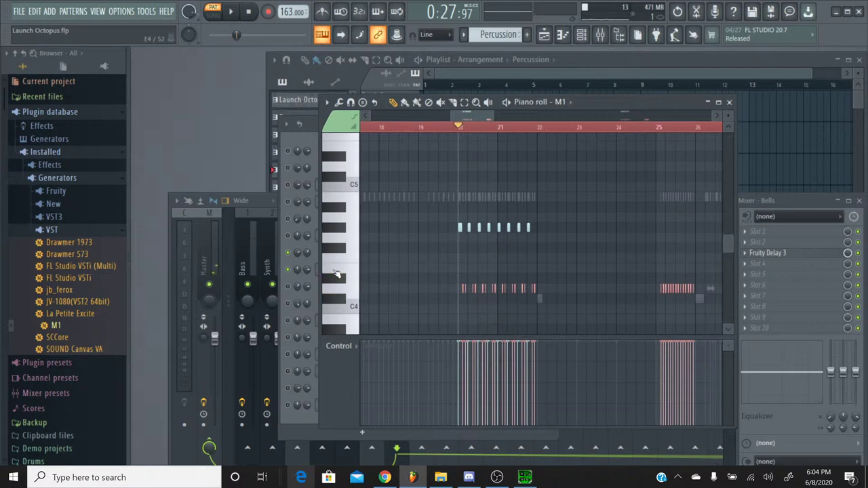
pyautogui.press('Up')
pyautogui.press('Up')
pyautogui.click(336, 271)
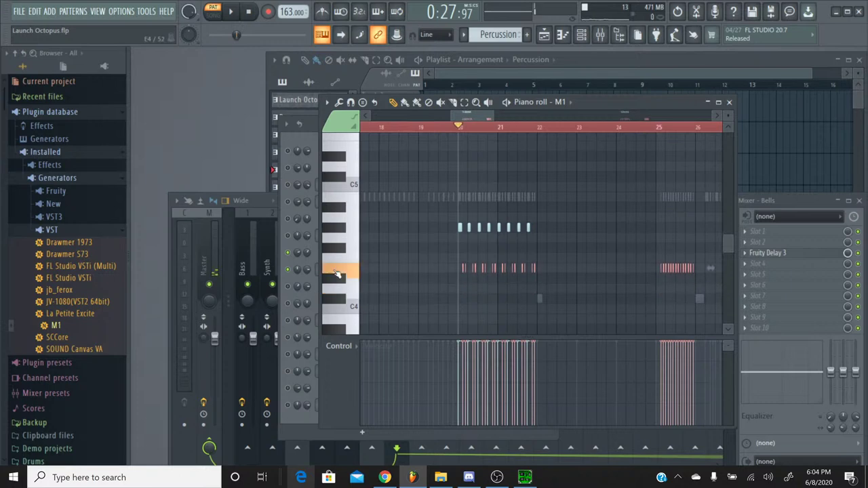
# Raise the M1's G#4 notes three semitones to B4 and play the pattern from bar 20
pyautogui.moveTo(339, 220); pyautogui.dragTo(335, 199)
pyautogui.click(337, 234)
pyautogui.hotkey('shift', 'Up')
pyautogui.hotkey('shift', 'Up')
pyautogui.hotkey('shift', 'Up')
pyautogui.hotkey('ctrl', 'a')
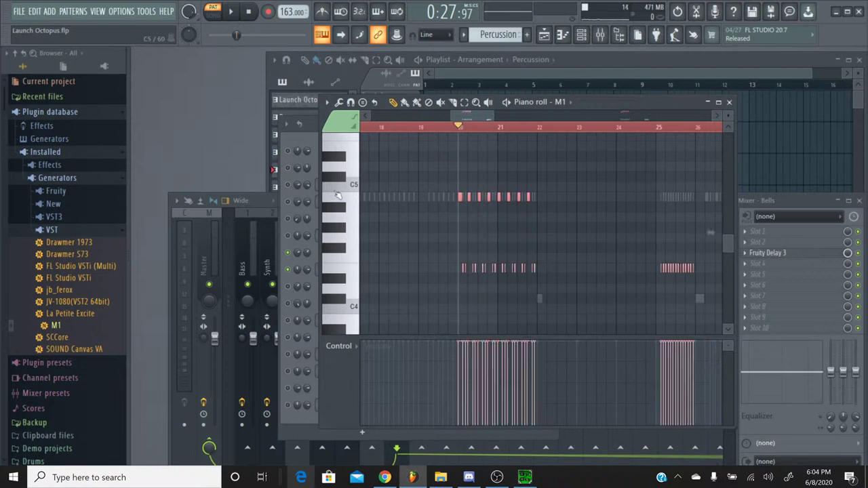
pyautogui.click(231, 12)
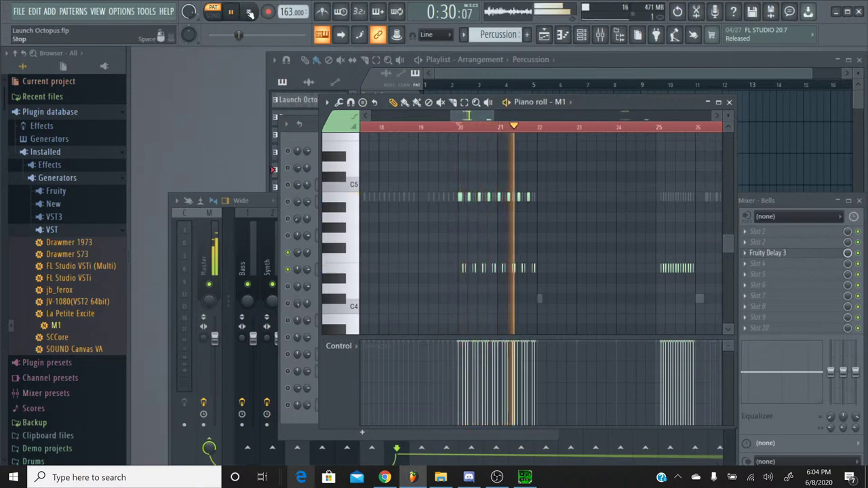
pyautogui.click(249, 14)
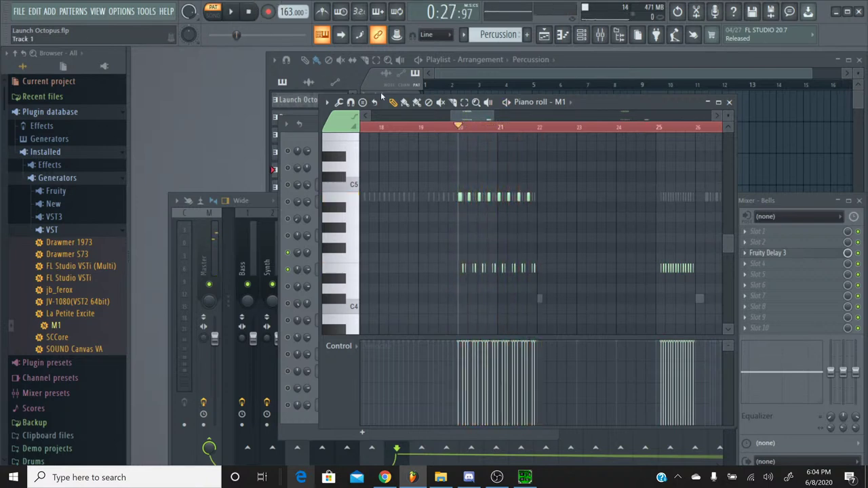
# Audition the B4 and E4 keys and compare them with the matching passage of the Launch Octopus SPC in SPCTool
pyautogui.moveTo(479, 118)
pyautogui.mouseDown()
pyautogui.moveTo(497, 118)
pyautogui.moveTo(479, 118)
pyautogui.mouseUp()
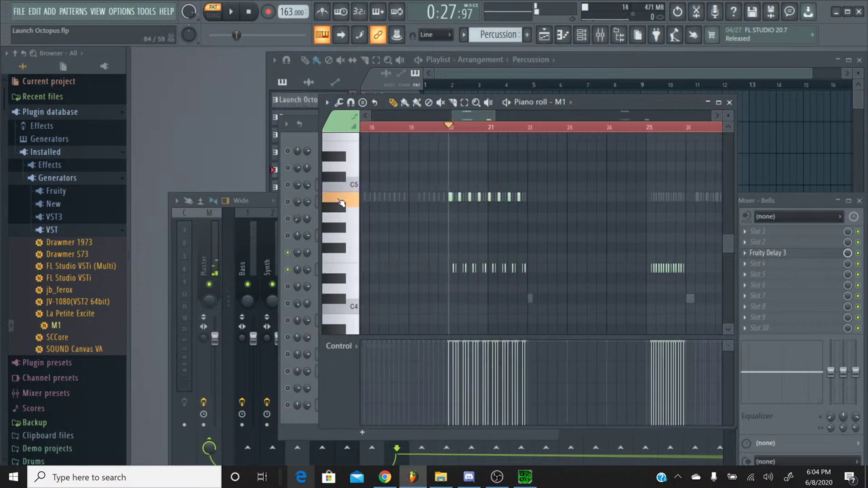
pyautogui.click(342, 269)
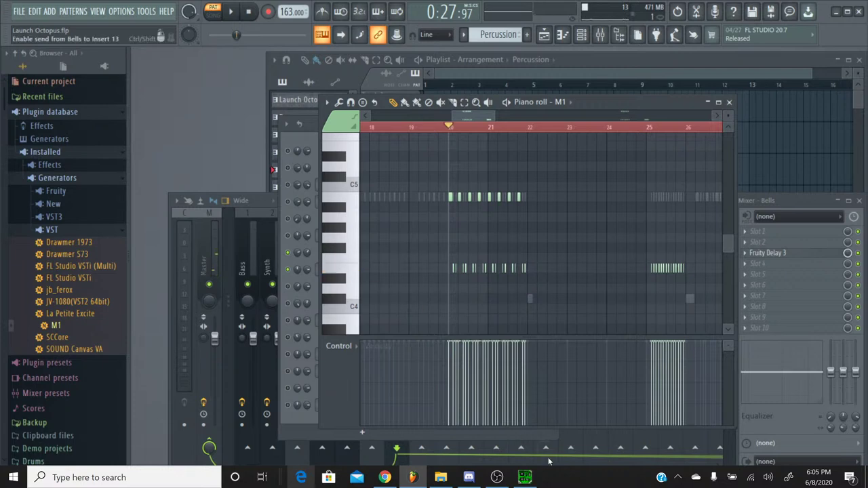
pyautogui.click(523, 469)
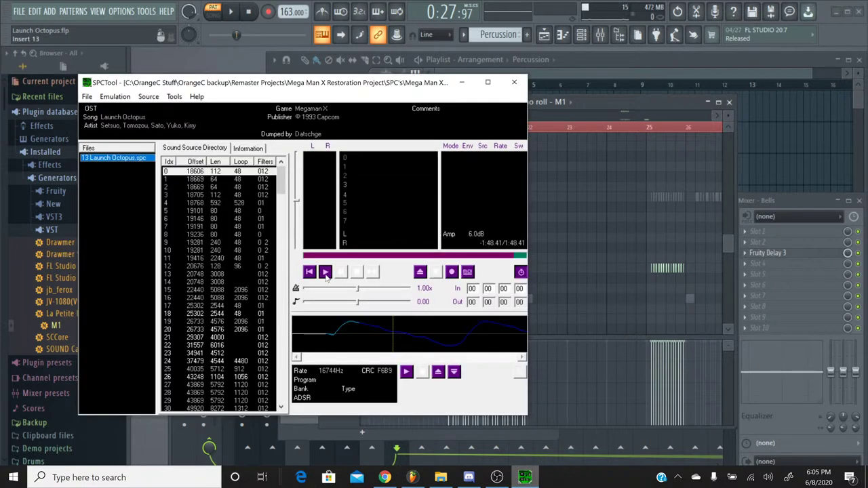
pyautogui.click(325, 272)
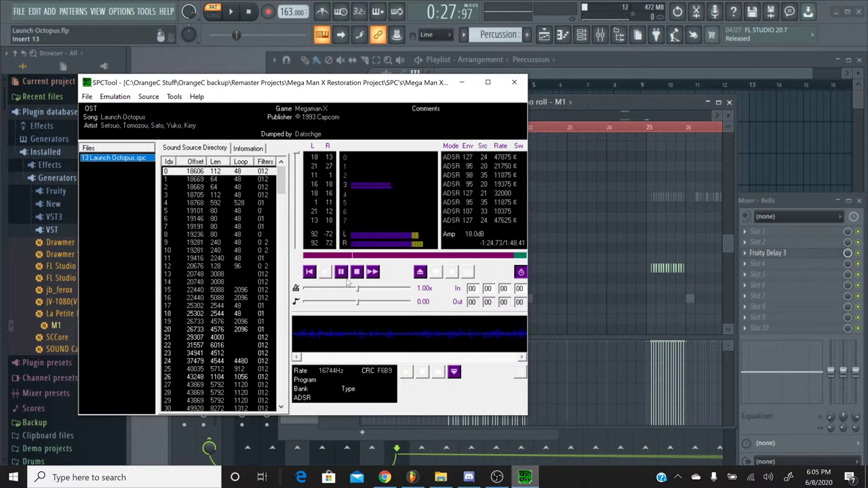
pyautogui.click(368, 255)
pyautogui.click(363, 256)
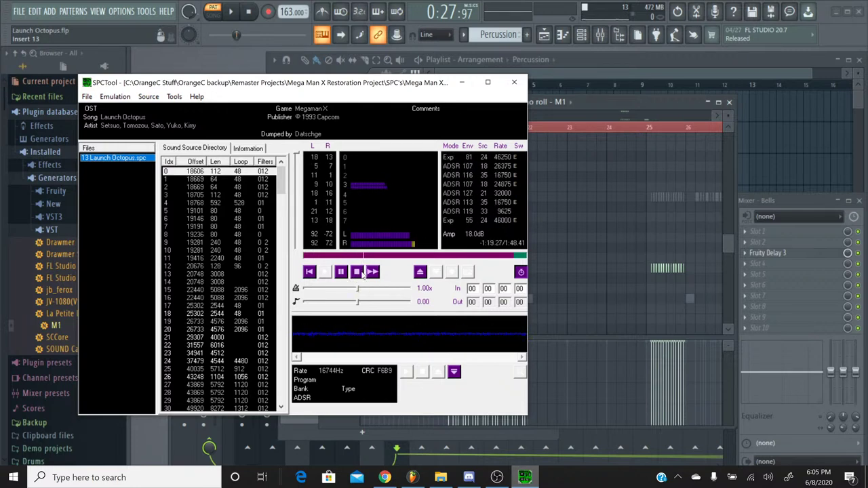
pyautogui.click(360, 272)
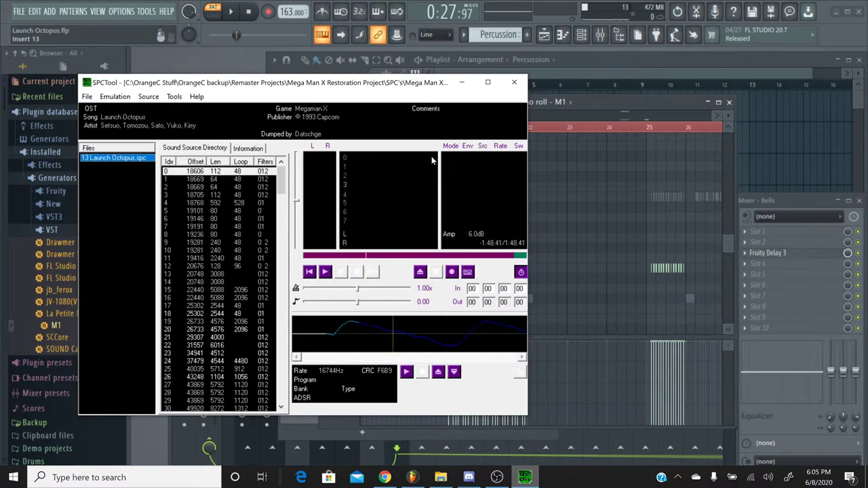
pyautogui.click(462, 83)
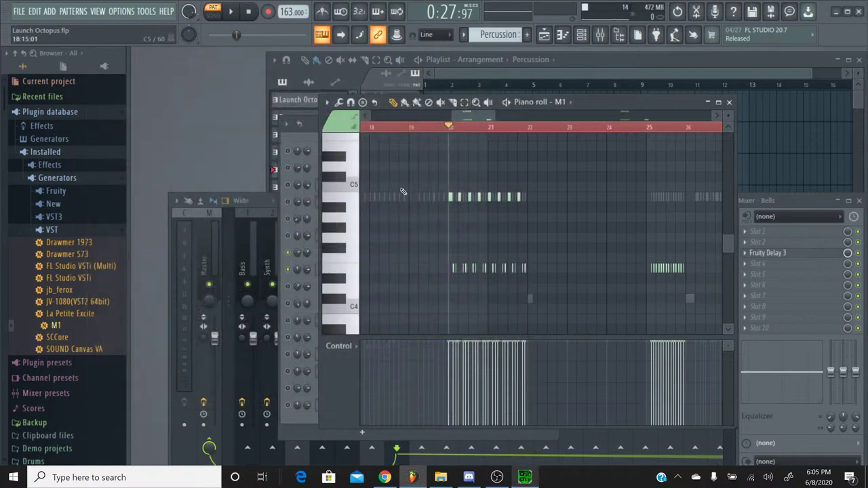
# Lower the M1's B4 notes one semitone to A#4 and raise the E4 notes seven semitones to B4
pyautogui.click(350, 200)
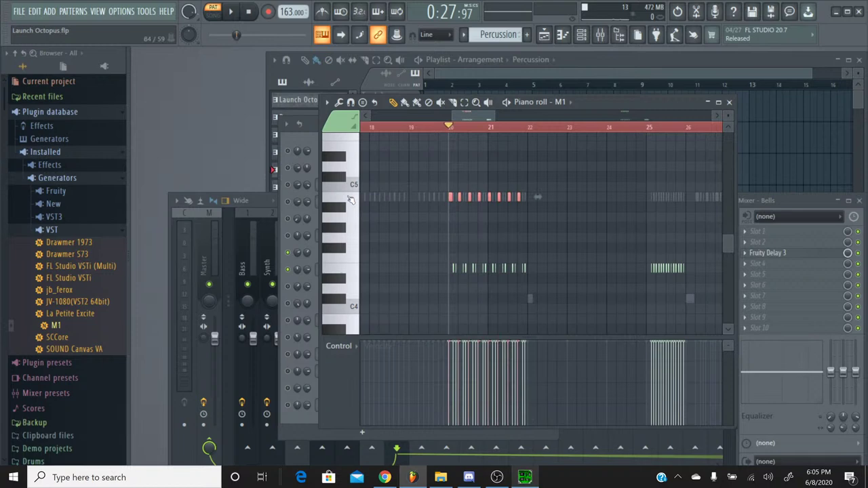
pyautogui.hotkey('shift', 'Down')
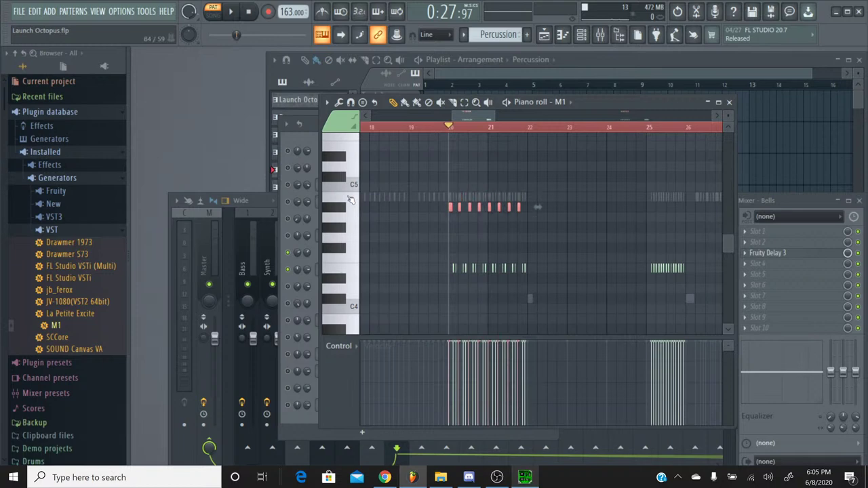
pyautogui.click(357, 273)
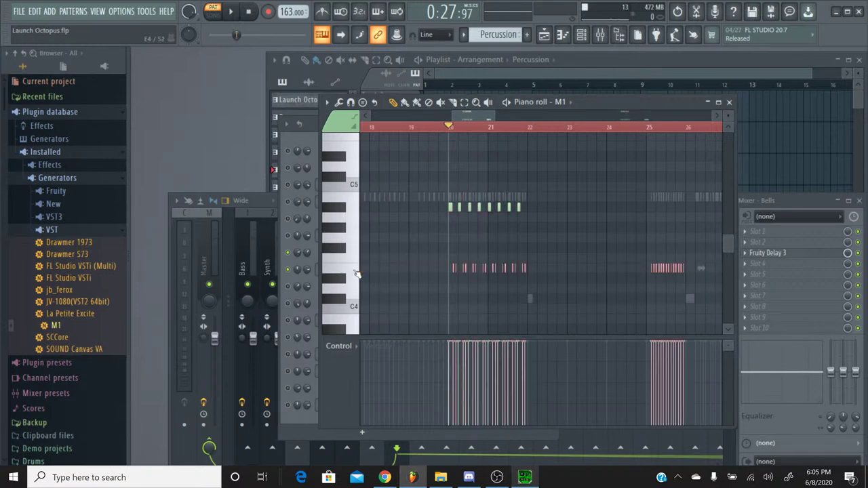
pyautogui.hotkey('shift', 'Up')
pyautogui.hotkey('shift', 'Up')
pyautogui.hotkey('shift', 'Up')
pyautogui.hotkey('shift', 'Up')
pyautogui.hotkey('shift', 'Up')
pyautogui.hotkey('shift', 'Up')
pyautogui.hotkey('shift', 'Up')
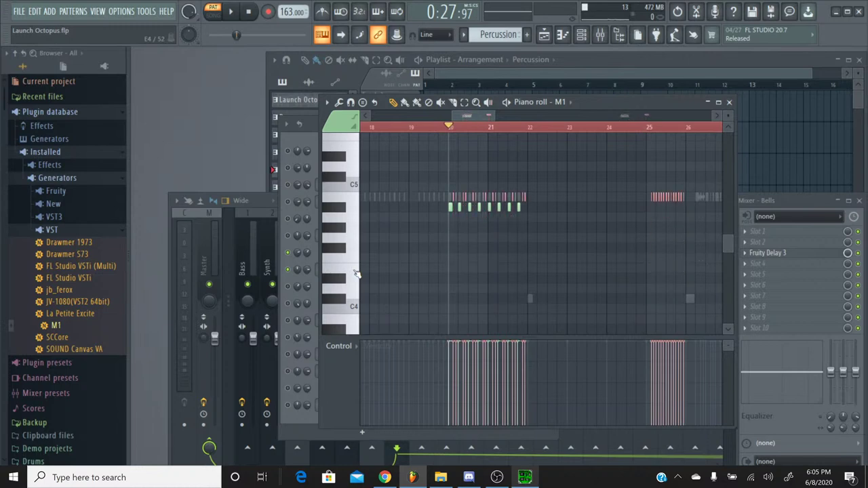
# Select the M1's A#4 notes in bars 20–21 and lower them seven semitones to D#4
pyautogui.click(332, 215)
pyautogui.hotkey('shift', 'Down')
pyautogui.hotkey('shift', 'Down')
pyautogui.hotkey('shift', 'Down')
pyautogui.hotkey('shift', 'Down')
pyautogui.hotkey('shift', 'Down')
pyautogui.hotkey('shift', 'Down')
pyautogui.hotkey('shift', 'Down')
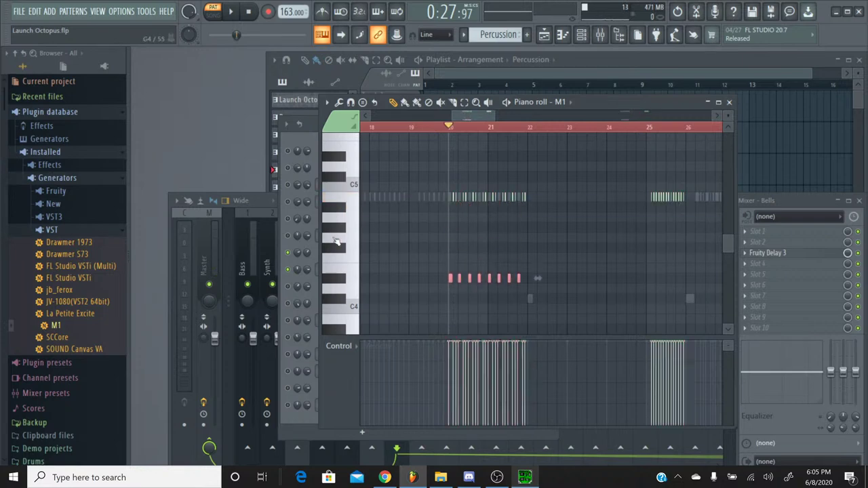
# Audition the lower M1 keys, lower the selected D#4 notes in bars 20–21 four semitones to B3, and play the pattern from bar 20
pyautogui.click(346, 279)
pyautogui.click(345, 292)
pyautogui.click(343, 306)
pyautogui.click(343, 324)
pyautogui.press('Down')
pyautogui.press('Down')
pyautogui.press('Down')
pyautogui.press('Down')
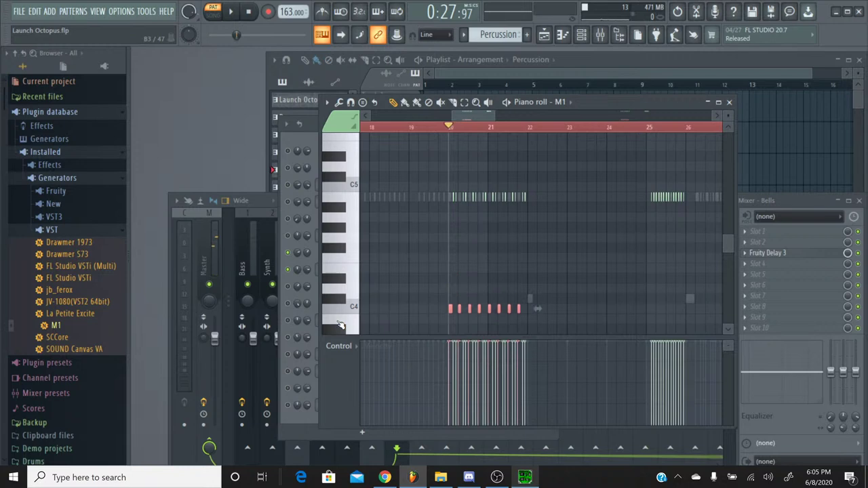
pyautogui.click(231, 12)
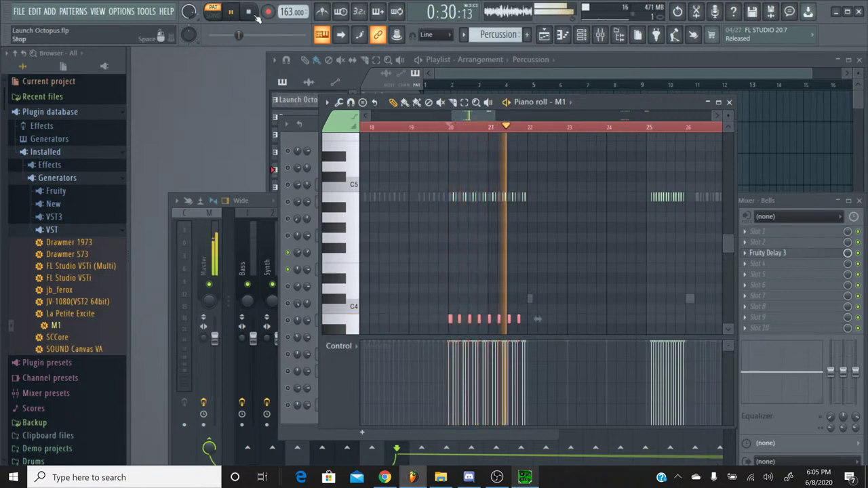
pyautogui.click(250, 13)
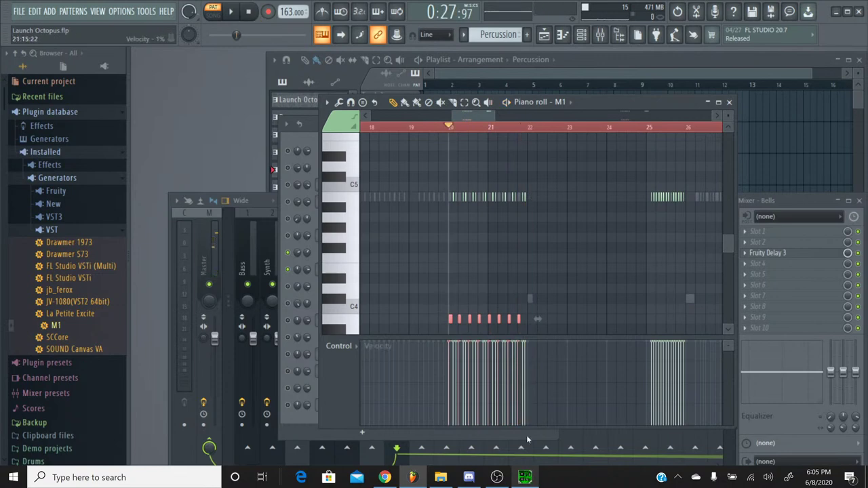
# Switch to SPCTool and play the matching passage of the Launch Octopus SPC
pyautogui.hotkey('alt', 'Tab')
pyautogui.click(324, 271)
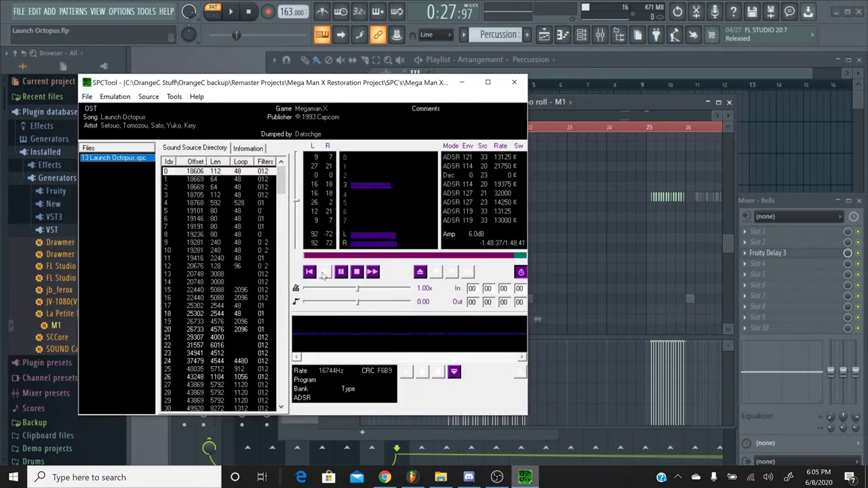
pyautogui.click(360, 271)
# Return to FL Studio and play the Percussion pattern from bar 25 in the M1 piano roll
pyautogui.hotkey('alt', 'Tab')
pyautogui.moveTo(458, 116); pyautogui.dragTo(494, 119)
pyautogui.click(386, 128)
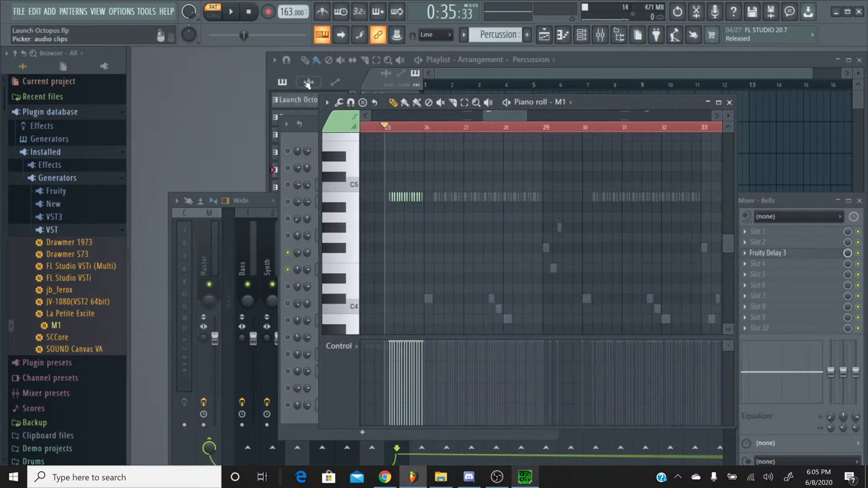
pyautogui.press('space')
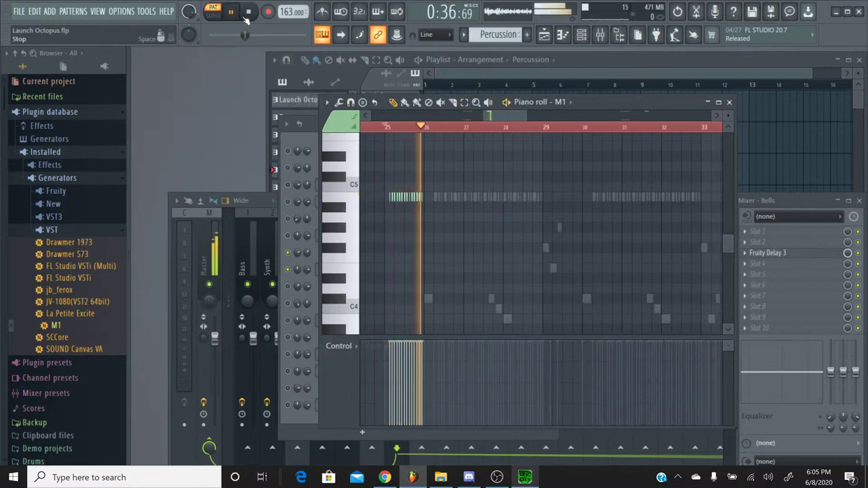
# Look through the M1 notes across the pattern and replay the passages leading into bars 20 and 25
pyautogui.moveTo(492, 115); pyautogui.dragTo(381, 117)
pyautogui.scroll(-3, 520, 140)
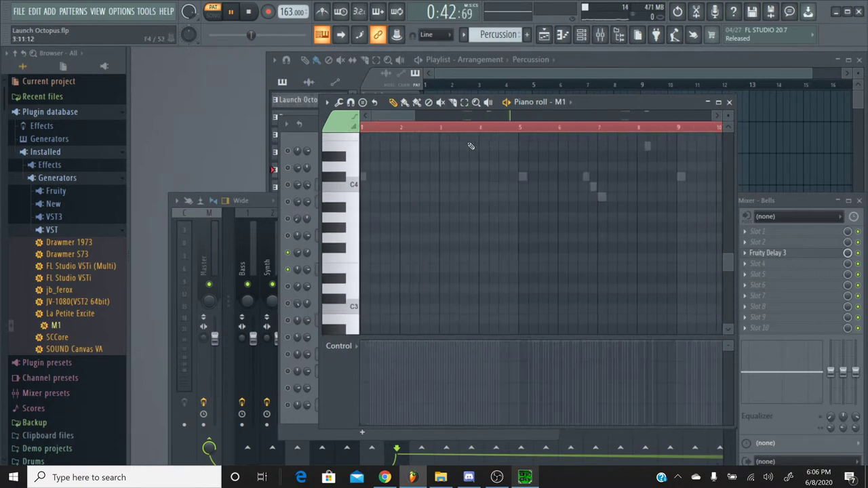
pyautogui.scroll(-2, 476, 149)
pyautogui.scroll(4, 476, 149)
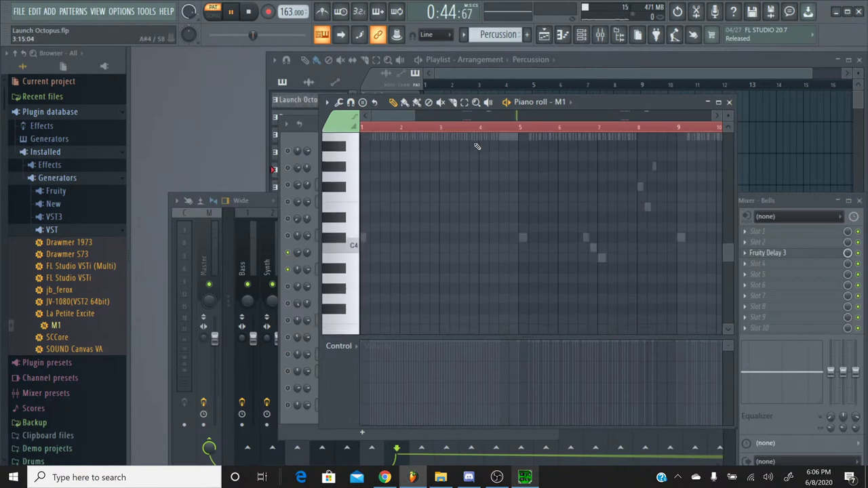
pyautogui.moveTo(391, 122); pyautogui.dragTo(480, 179)
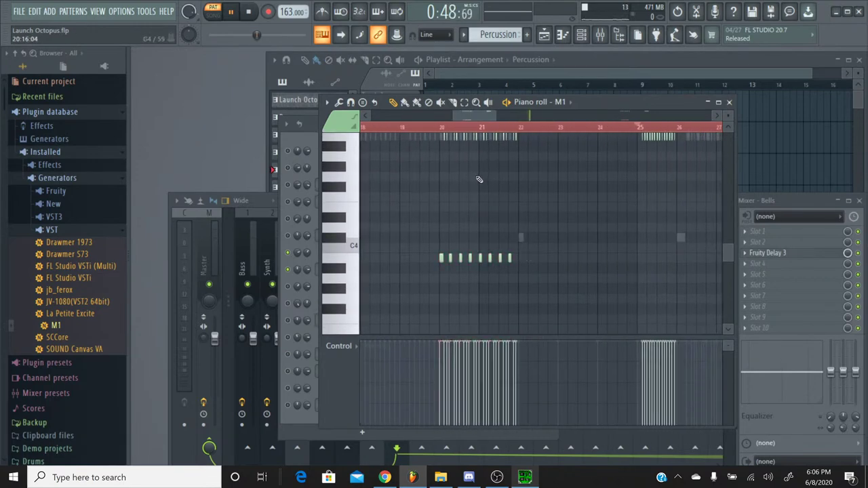
pyautogui.scroll(4, 475, 222)
pyautogui.click(432, 128)
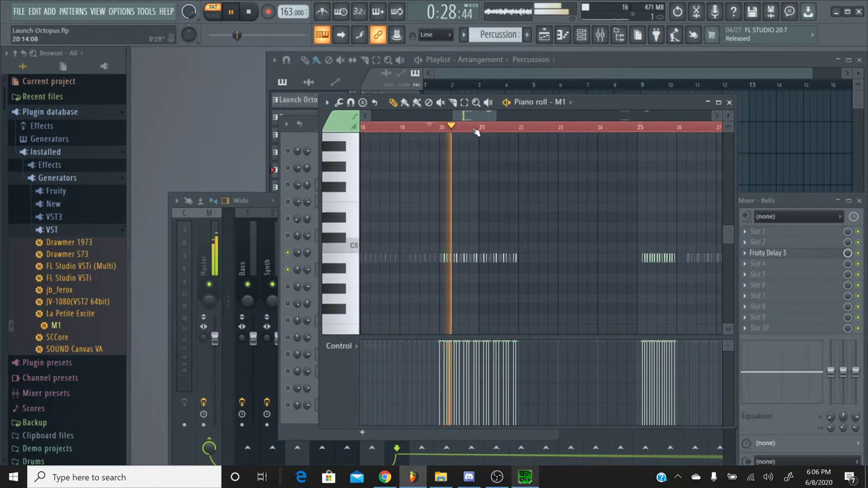
pyautogui.moveTo(476, 117); pyautogui.dragTo(492, 118)
pyautogui.click(501, 129)
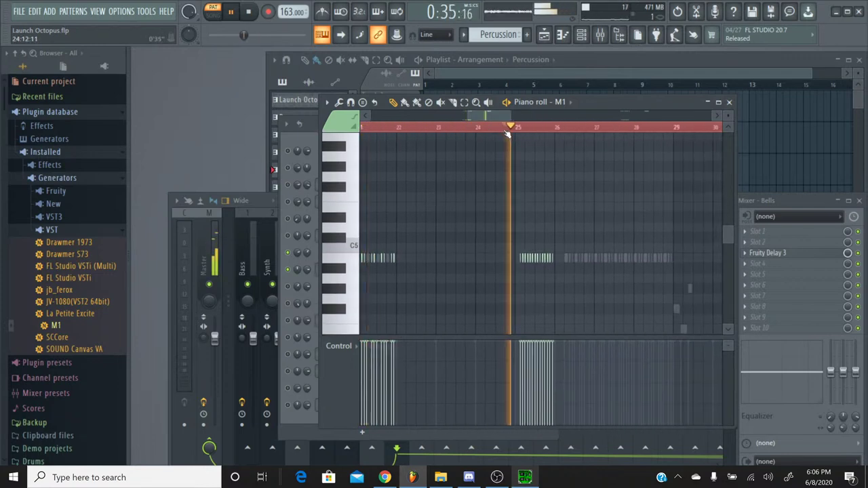
pyautogui.scroll(-4, 547, 167)
pyautogui.click(248, 12)
pyautogui.scroll(4, 517, 155)
pyautogui.moveTo(492, 119); pyautogui.dragTo(557, 120)
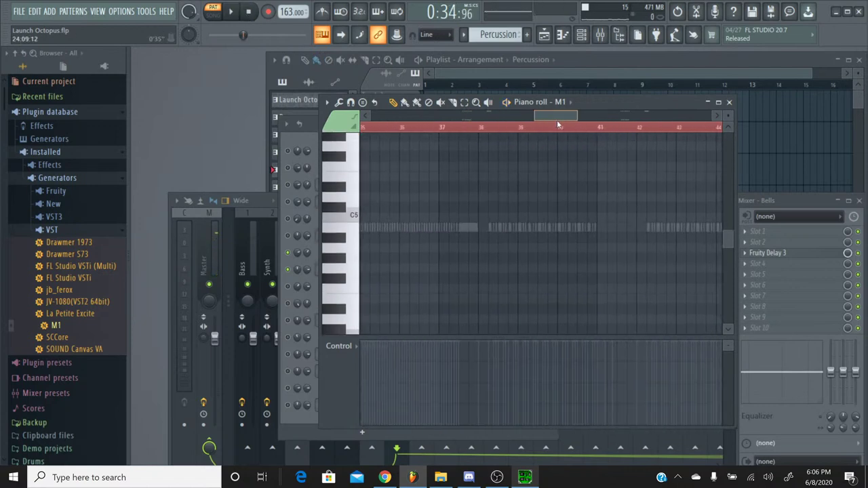
# Switch to SPCTool, play the Launch Octopus SPC from around 35 seconds, and stop and minimize it
pyautogui.click(524, 477)
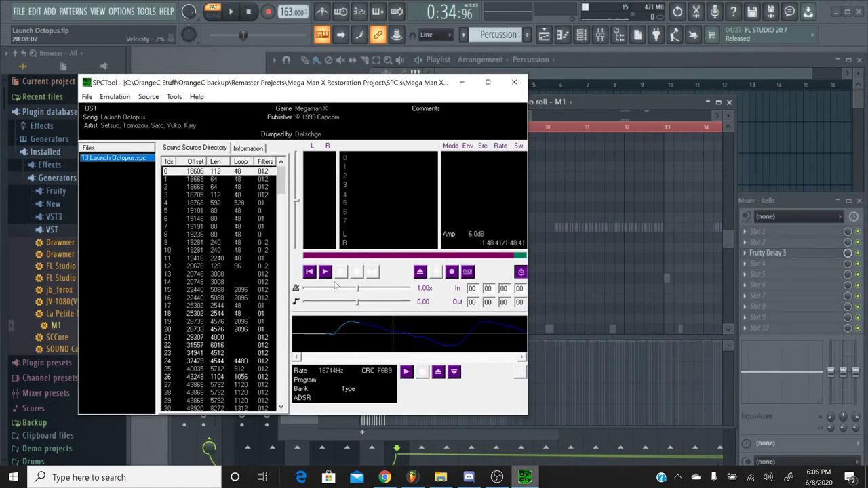
pyautogui.click(365, 255)
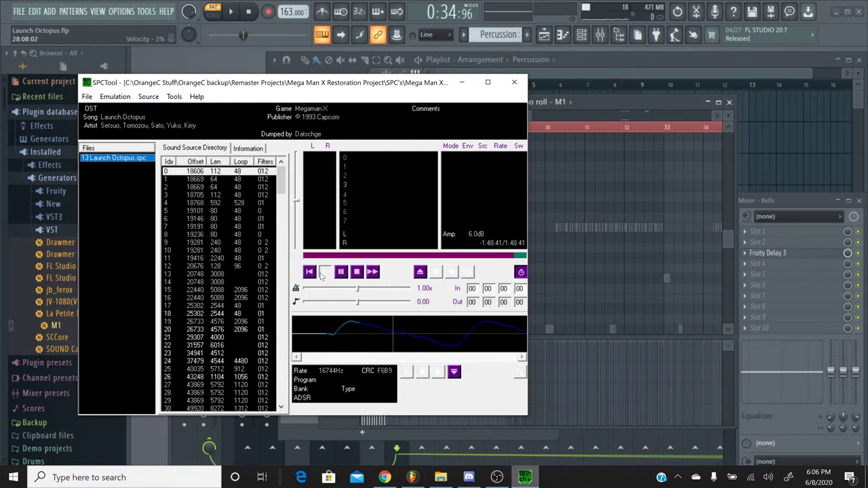
pyautogui.click(377, 256)
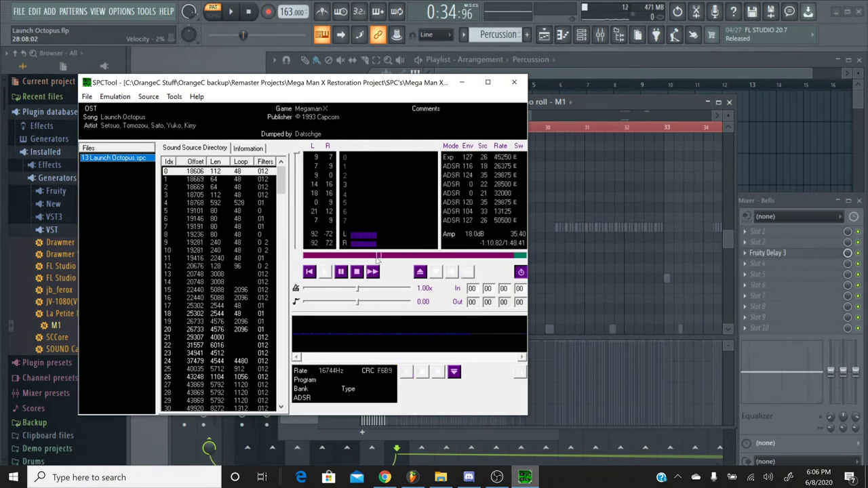
pyautogui.click(358, 271)
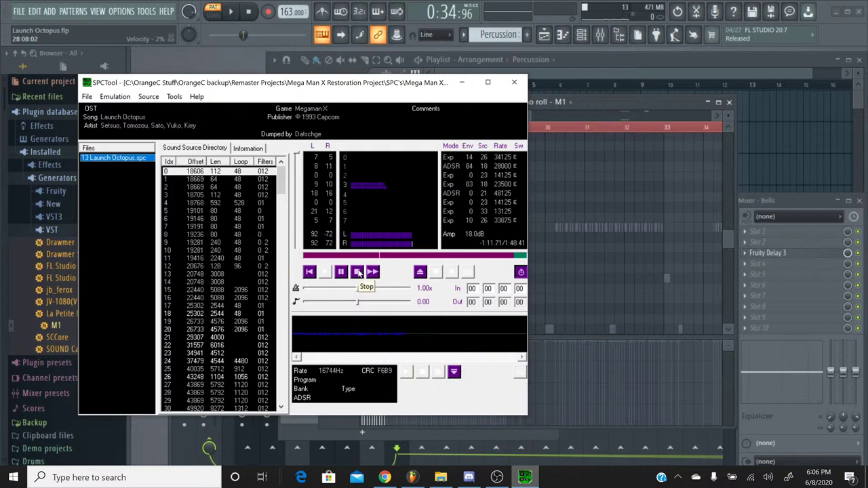
pyautogui.click(359, 271)
pyautogui.click(462, 82)
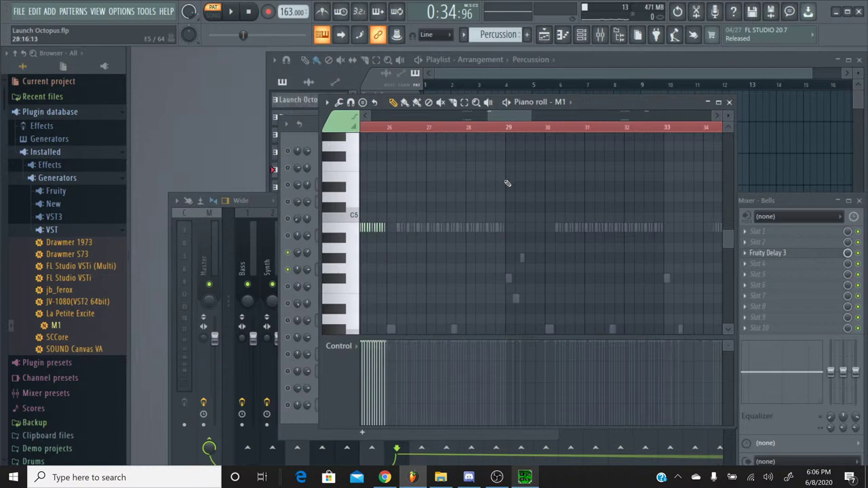
# Close the M1 piano roll and check the YouTube Studio live chat in Chrome before returning to FL Studio
pyautogui.scroll(-3, 507, 183)
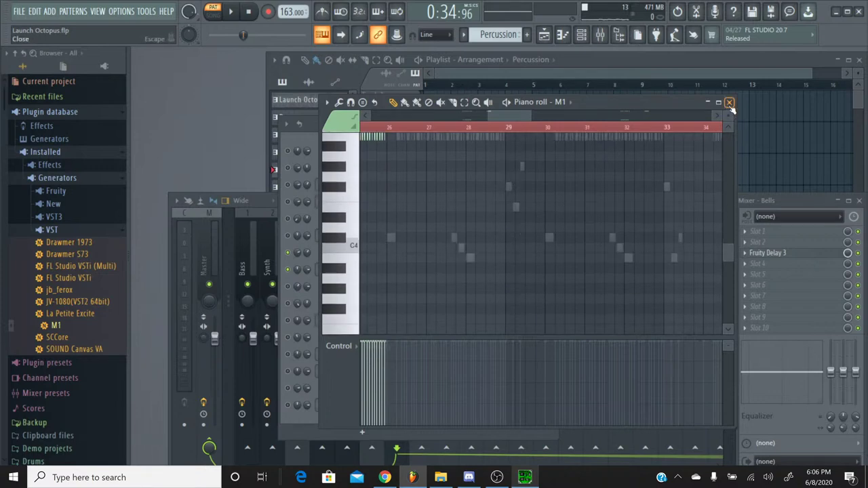
pyautogui.click(730, 104)
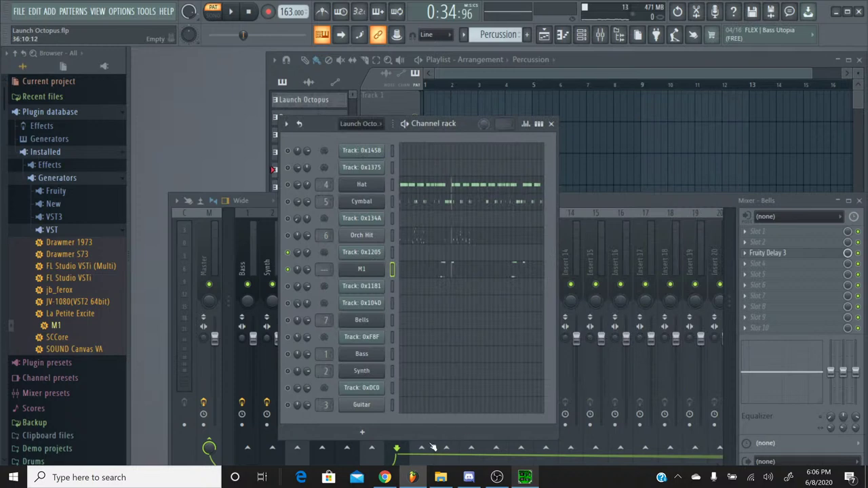
pyautogui.click(387, 479)
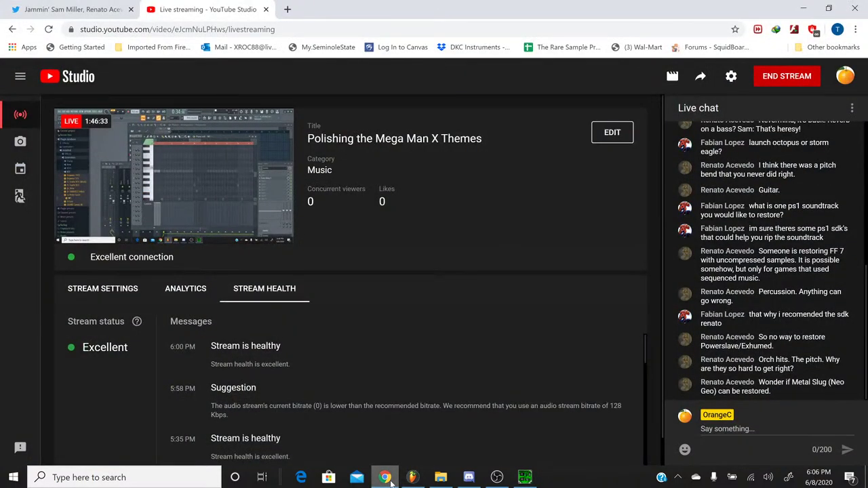
pyautogui.click(387, 478)
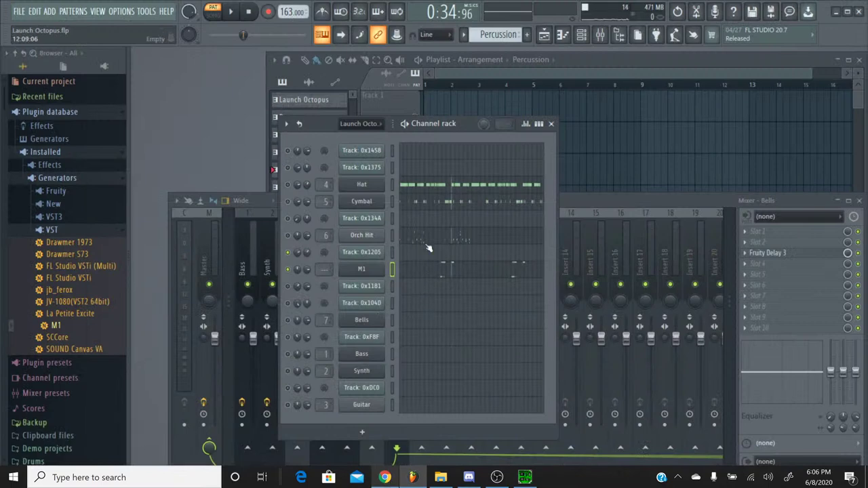
# Switch to the Launch Octopus pattern and copy the panning value of Track: 0x1205 to the M1 channel
pyautogui.click(464, 35)
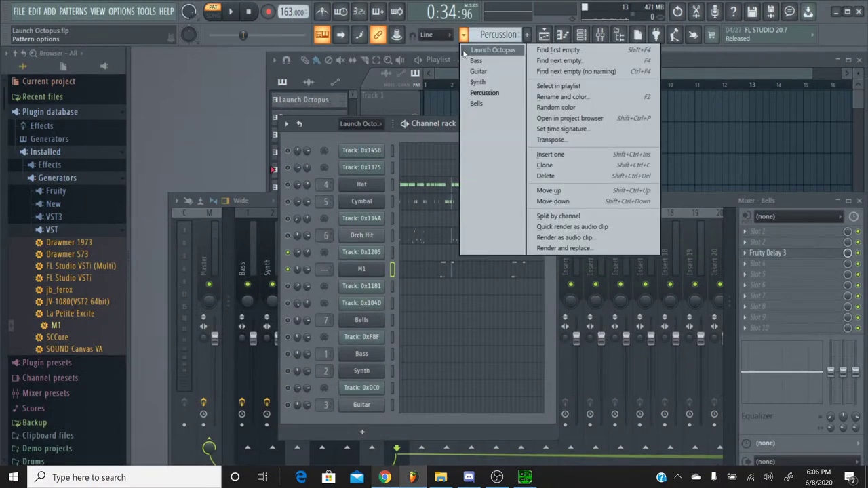
pyautogui.click(465, 51)
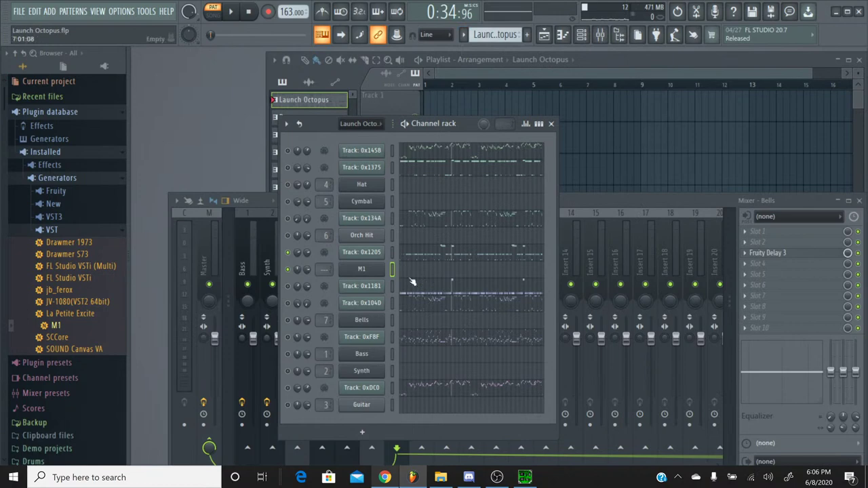
pyautogui.rightClick(299, 255)
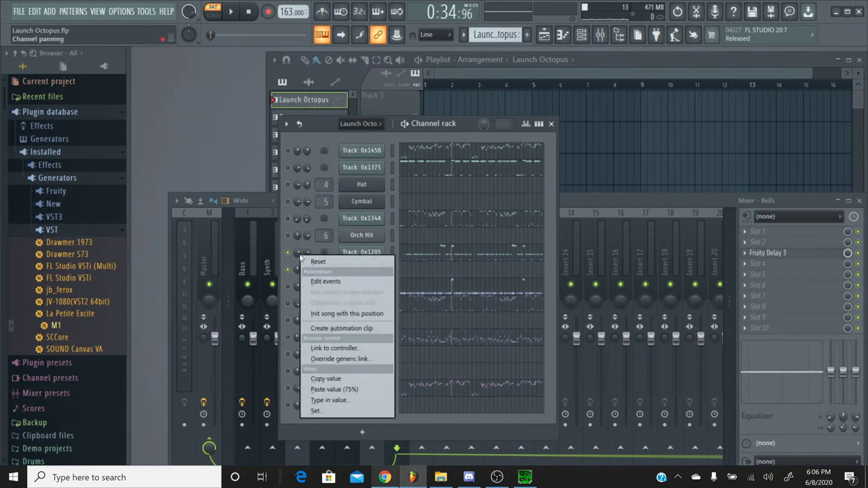
pyautogui.click(322, 377)
pyautogui.rightClick(295, 270)
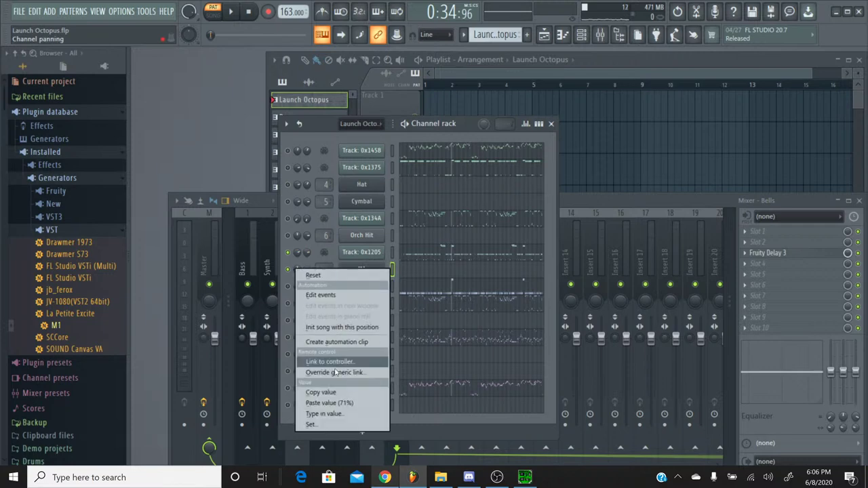
pyautogui.click(340, 401)
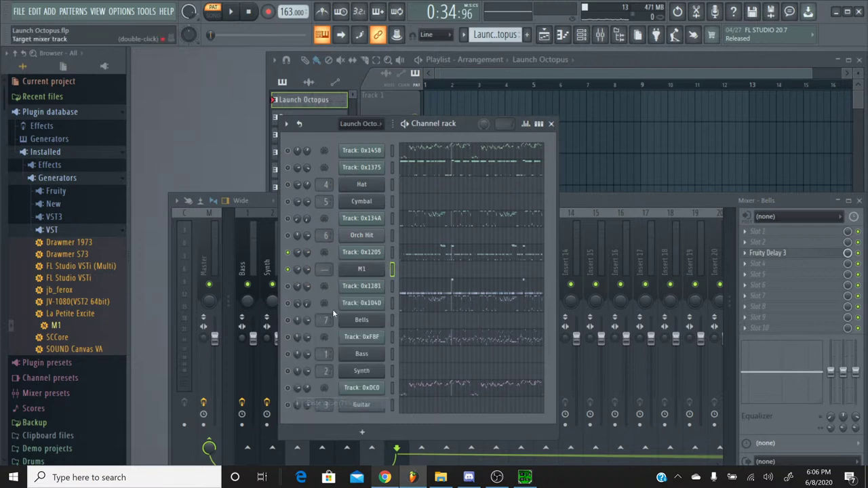
# Copy the channel volume value of Track: 0x1205 to the M1 channel
pyautogui.rightClick(308, 253)
pyautogui.click(340, 375)
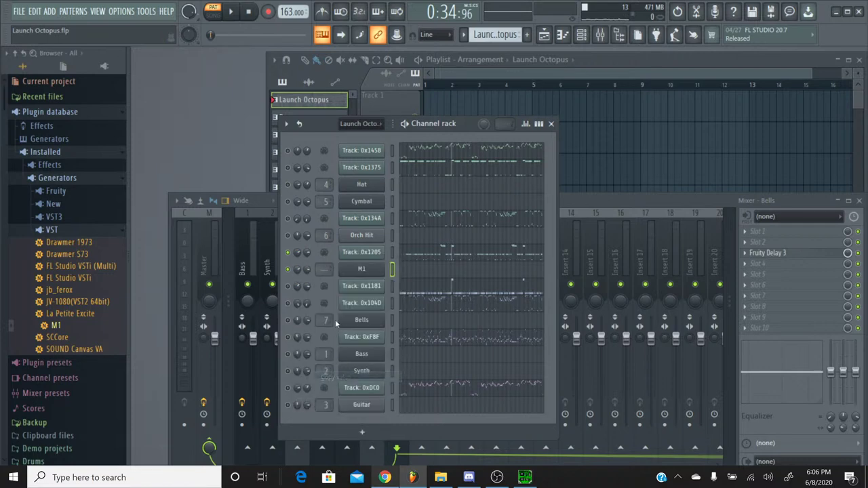
pyautogui.rightClick(308, 270)
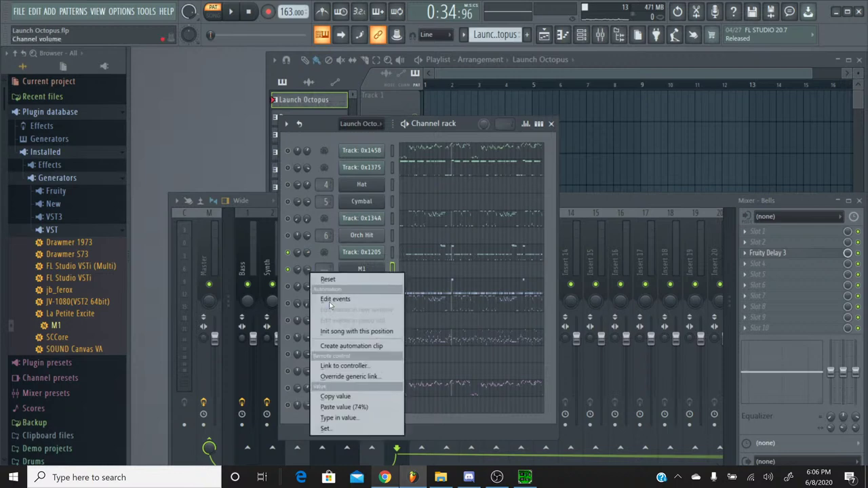
pyautogui.click(342, 407)
# Select the Percussion pattern and play it, skipping ahead to the second set of M1 notes
pyautogui.click(464, 35)
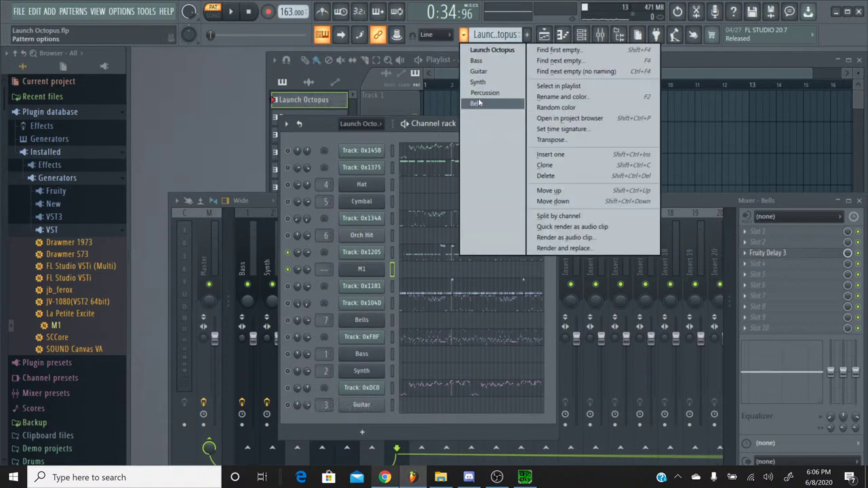
pyautogui.click(483, 93)
pyautogui.click(231, 11)
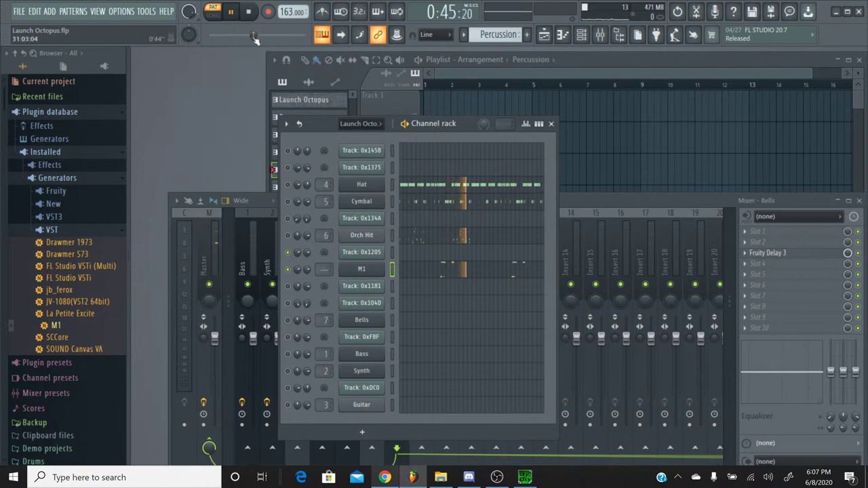
pyautogui.moveTo(248, 35); pyautogui.dragTo(291, 42)
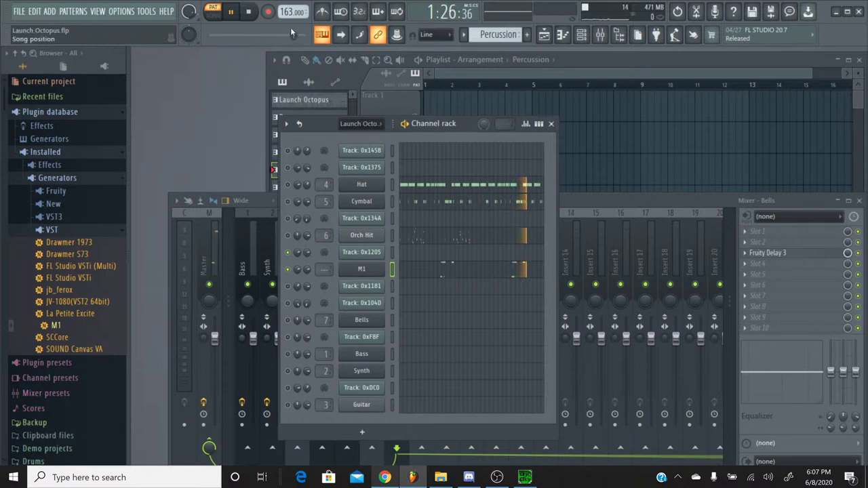
pyautogui.press('space')
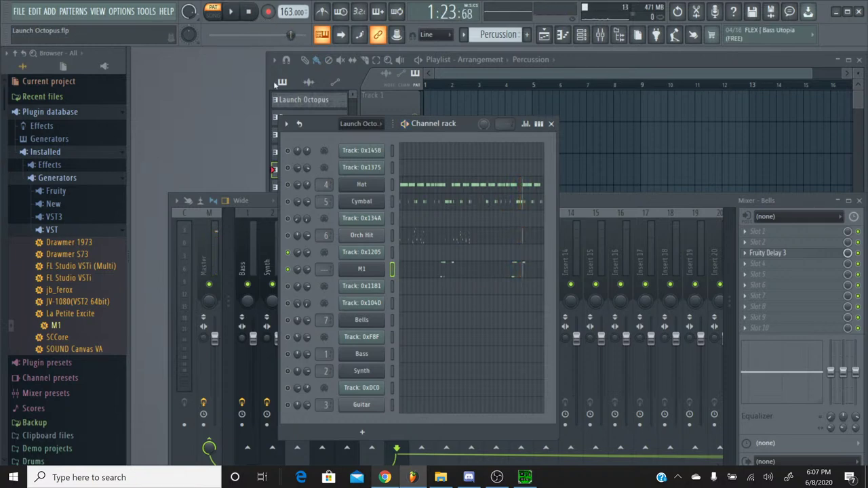
# Inspect the M1 channel volume events in the Percussion pattern and close the event editor
pyautogui.rightClick(307, 269)
pyautogui.click(321, 299)
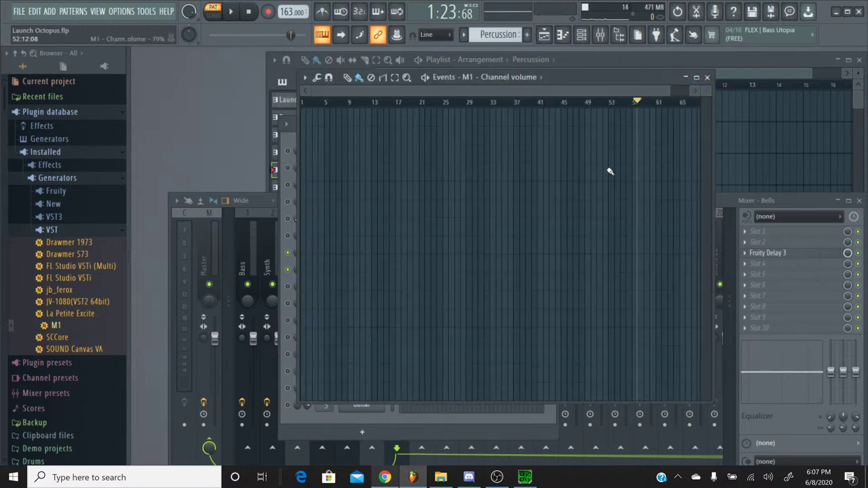
pyautogui.click(707, 77)
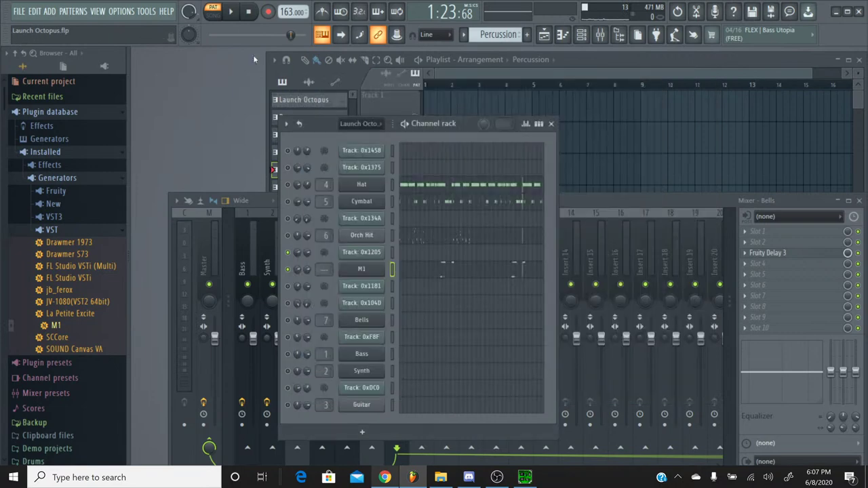
# Reset the song position to the start and switch back to the Launch Octopus pattern
pyautogui.click(248, 12)
pyautogui.click(463, 34)
pyautogui.click(469, 46)
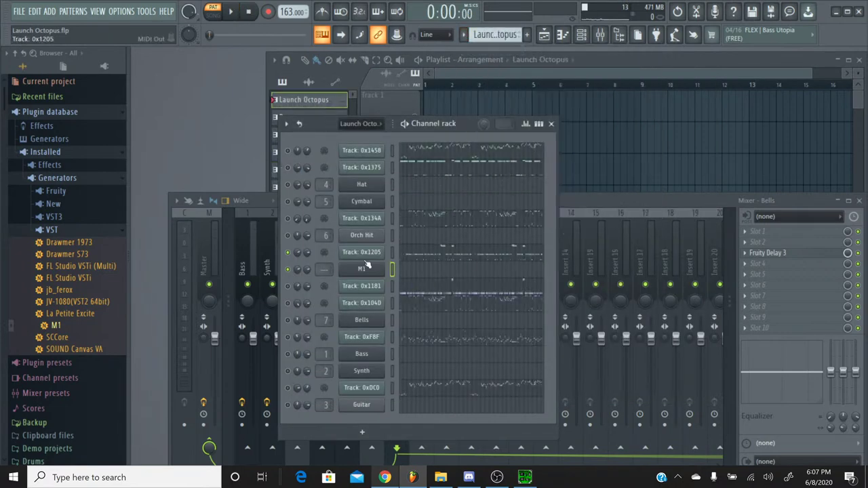
# Examine the channel volume events of Track: 0x1205 in the Launch Octopus pattern
pyautogui.rightClick(305, 257)
pyautogui.click(326, 283)
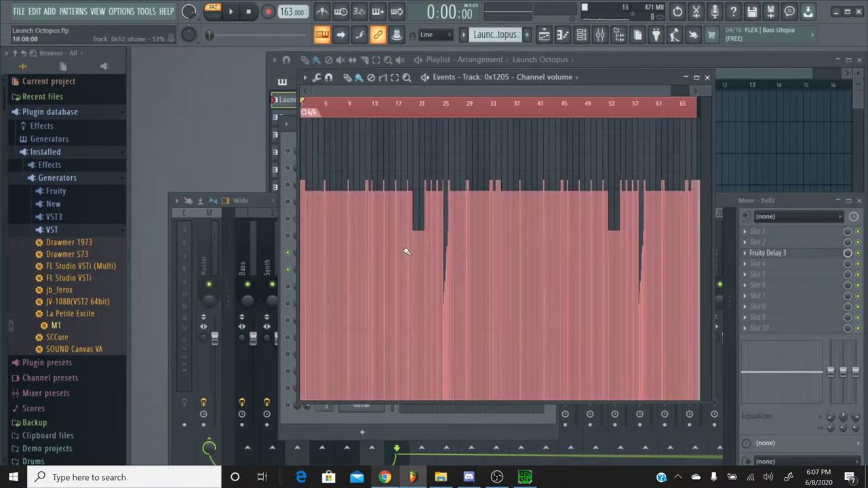
pyautogui.click(706, 77)
# Switch to the Percussion pattern and examine the M1 channel's volume events
pyautogui.click(464, 35)
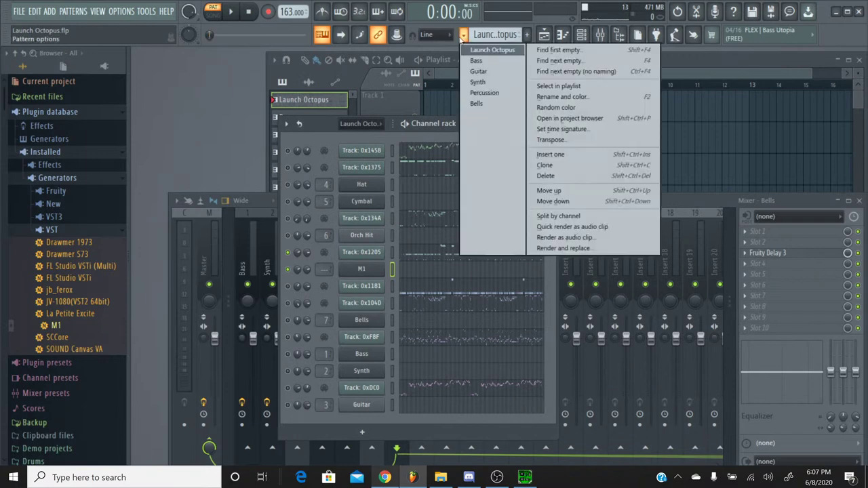
pyautogui.click(484, 93)
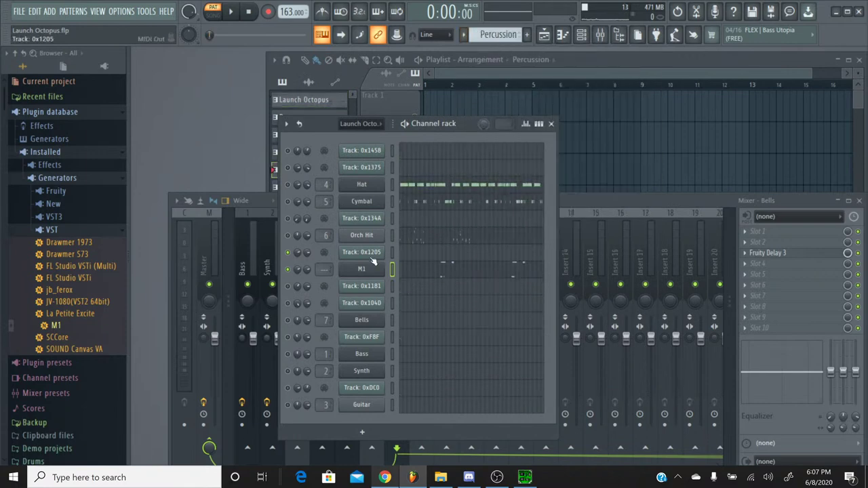
pyautogui.rightClick(306, 271)
pyautogui.click(323, 302)
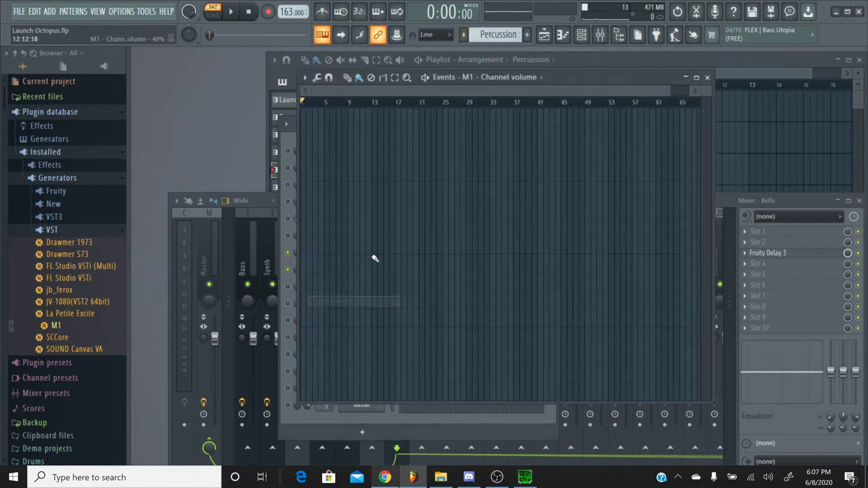
pyautogui.click(707, 77)
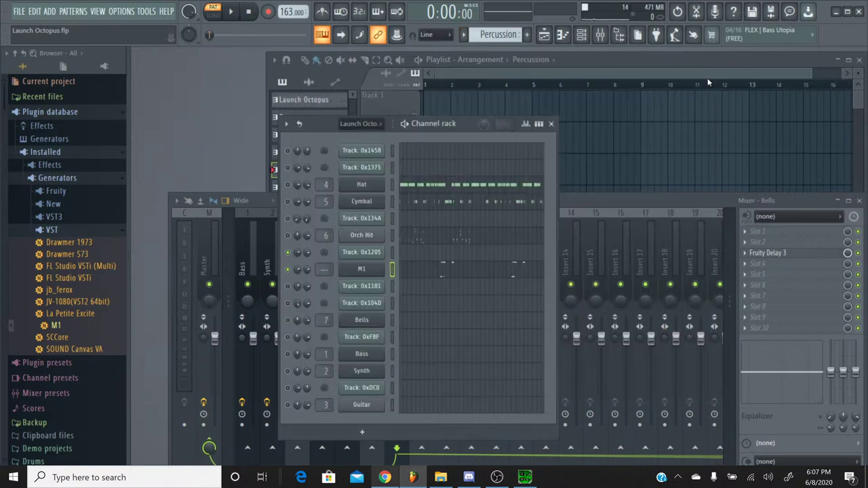
# Play the Percussion pattern, skipping ahead to the first set of M1 notes, and stop playback
pyautogui.press('space')
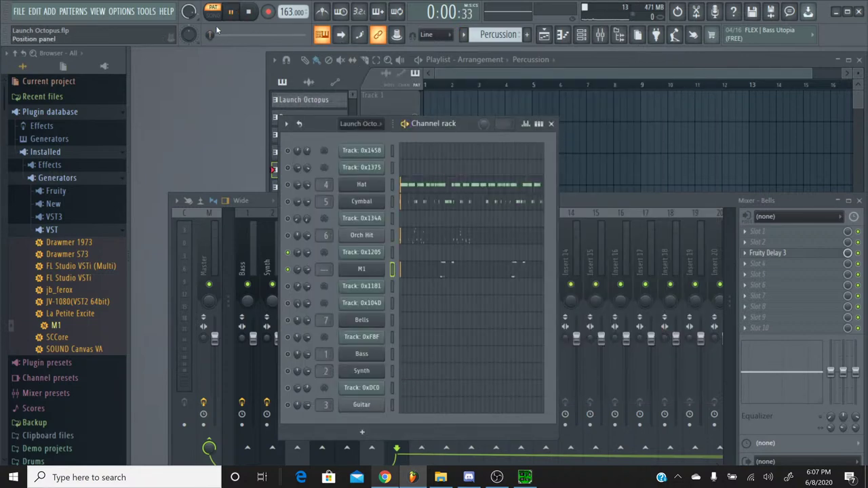
pyautogui.moveTo(209, 34); pyautogui.dragTo(246, 36)
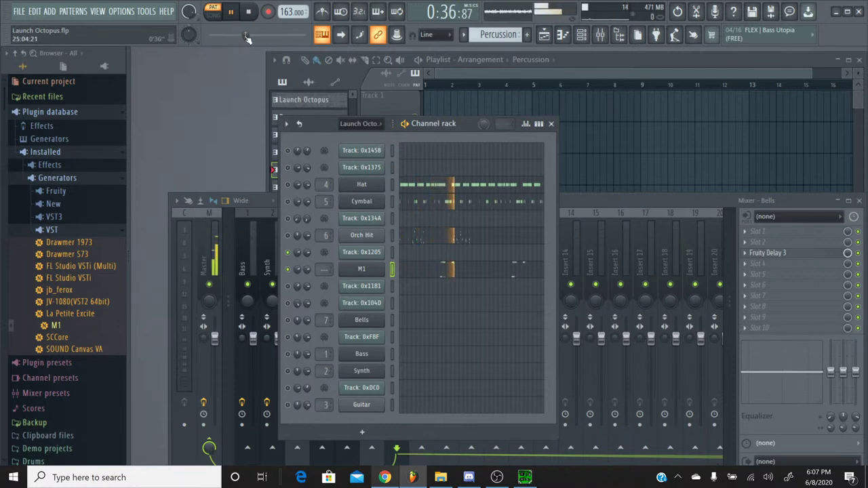
pyautogui.click(250, 13)
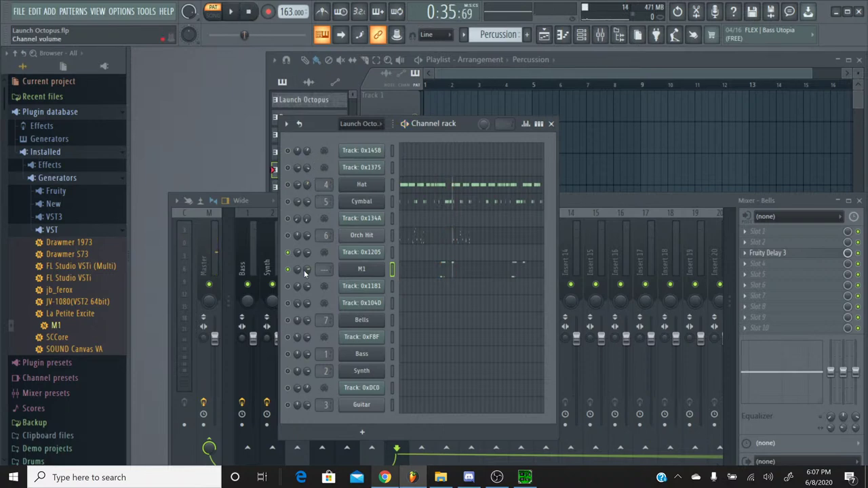
# Rename the M1 channel to Hats #2 and route it to mixer track 8
pyautogui.rightClick(357, 270)
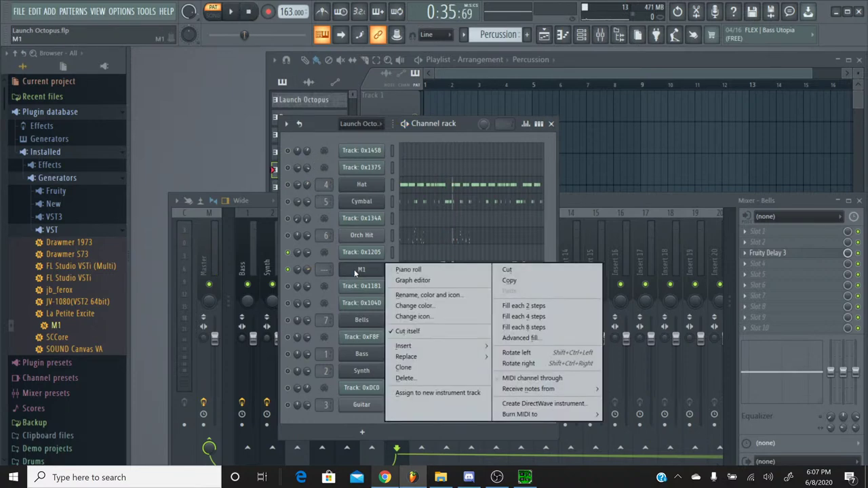
pyautogui.click(438, 296)
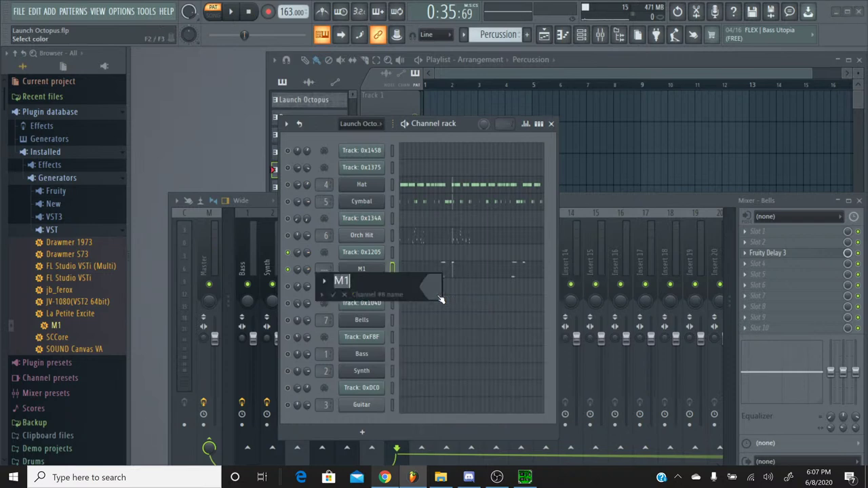
pyautogui.write('Hats #2')
pyautogui.press('Return')
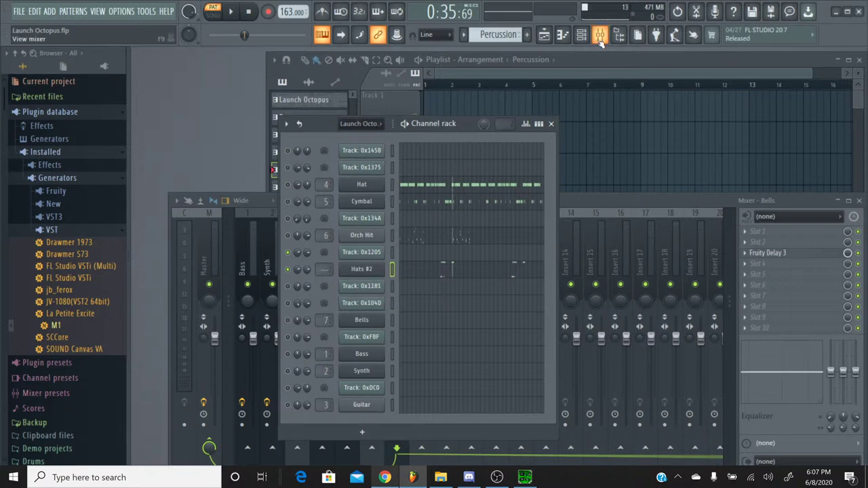
pyautogui.press('F9')
pyautogui.hotkey('ctrl', 'l')
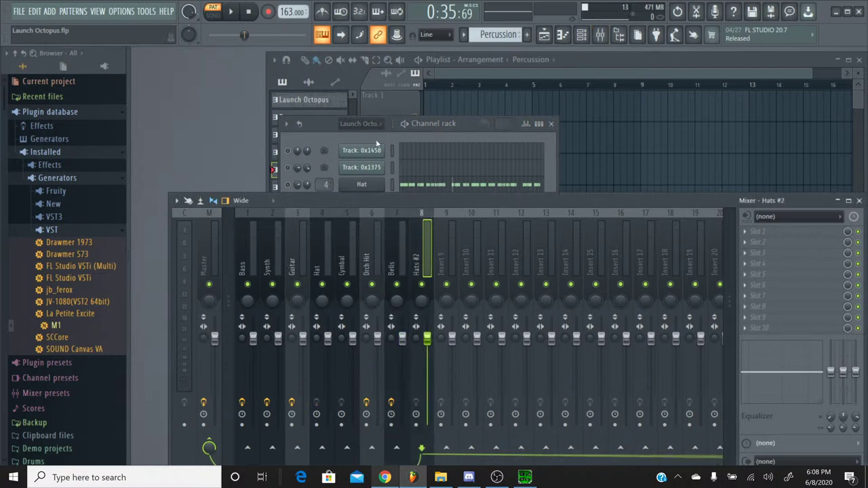
# Switch to the Launch Octopus pattern and play Track: 0x1205 from bar 1 while viewing its notes in the piano roll
pyautogui.click(324, 132)
pyautogui.click(490, 35)
pyautogui.click(485, 93)
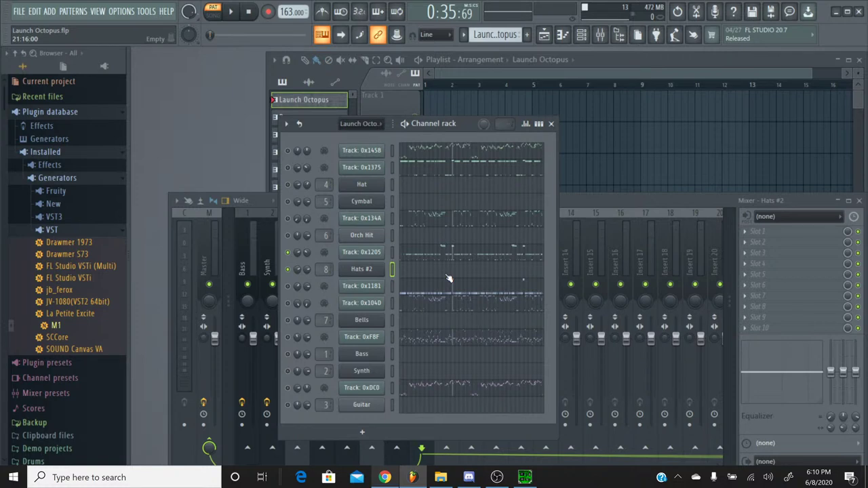
pyautogui.click(447, 255)
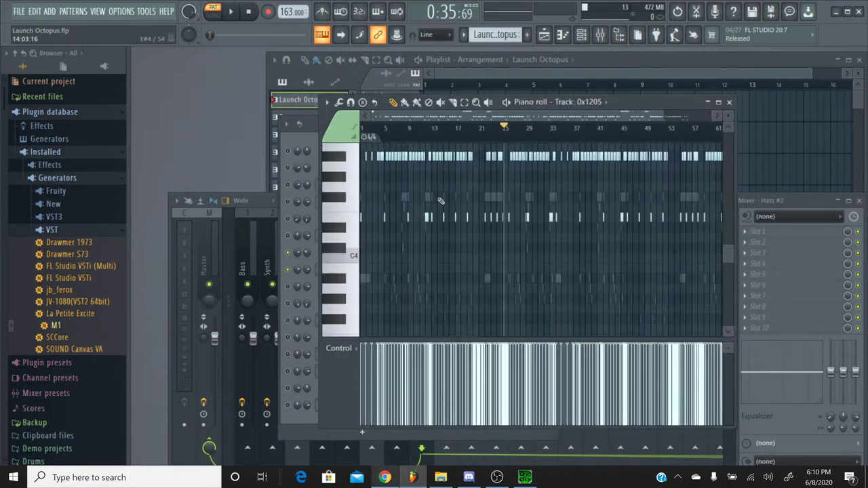
pyautogui.scroll(5, 441, 201)
pyautogui.click(375, 129)
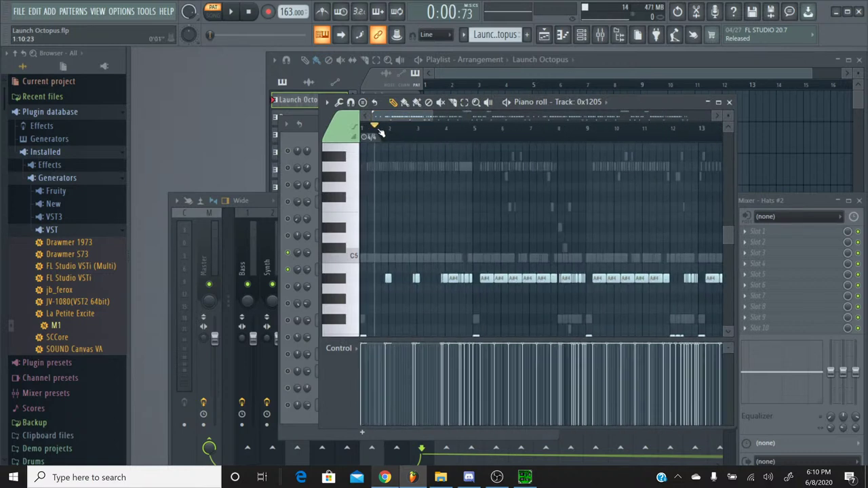
pyautogui.click(234, 11)
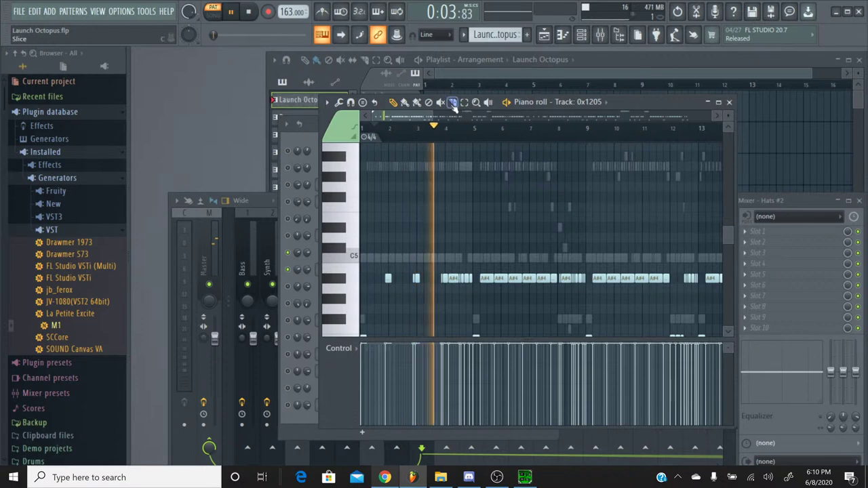
pyautogui.moveTo(407, 116); pyautogui.dragTo(693, 119)
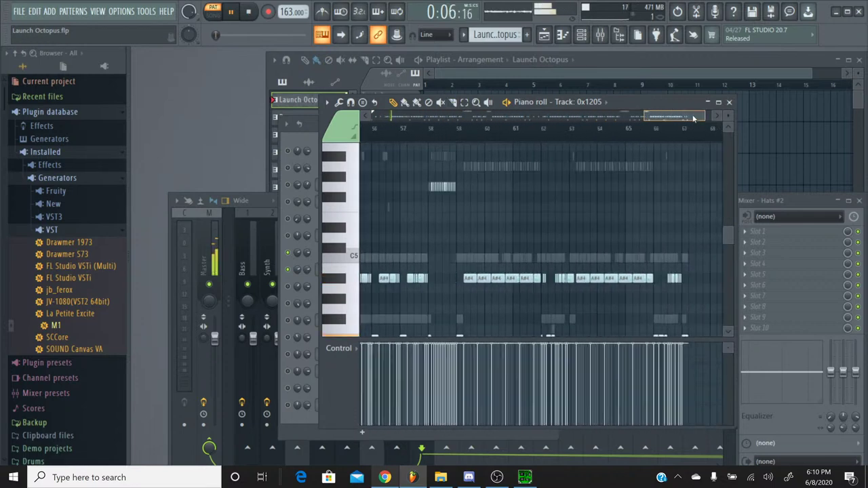
pyautogui.click(256, 13)
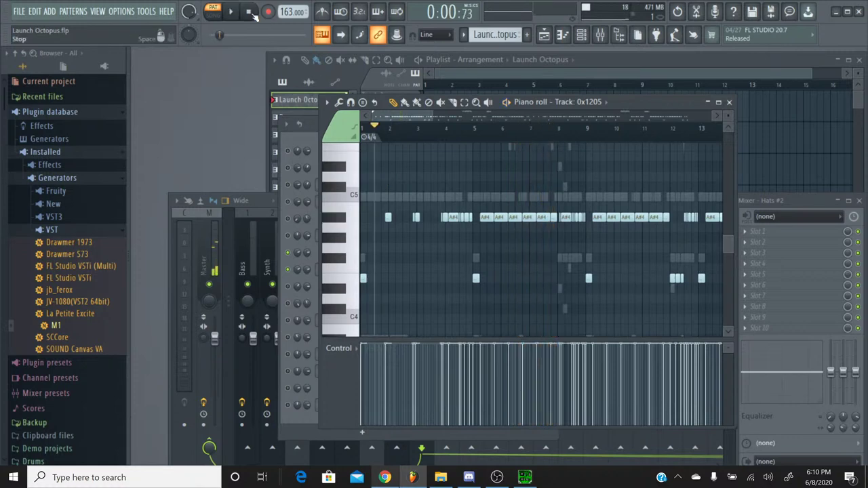
# Copy all A#4 notes of Track: 0x1205 and switch to the Percussion pattern
pyautogui.doubleClick(334, 224)
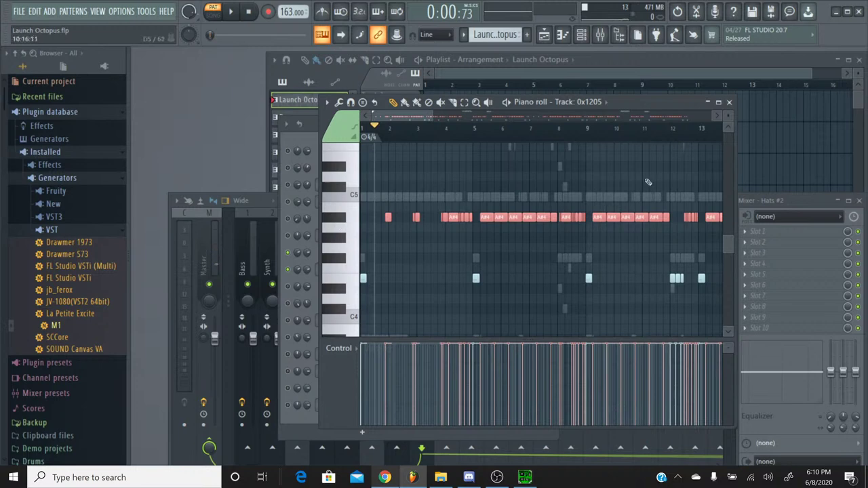
pyautogui.click(729, 102)
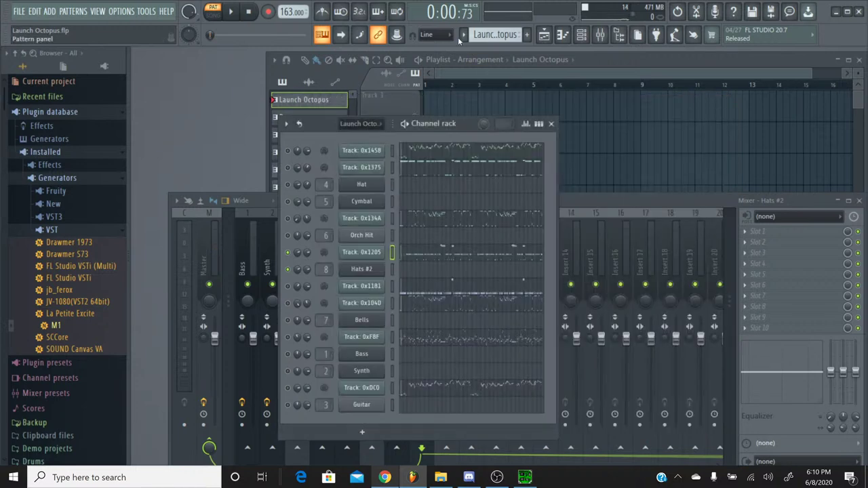
pyautogui.click(463, 35)
pyautogui.click(485, 92)
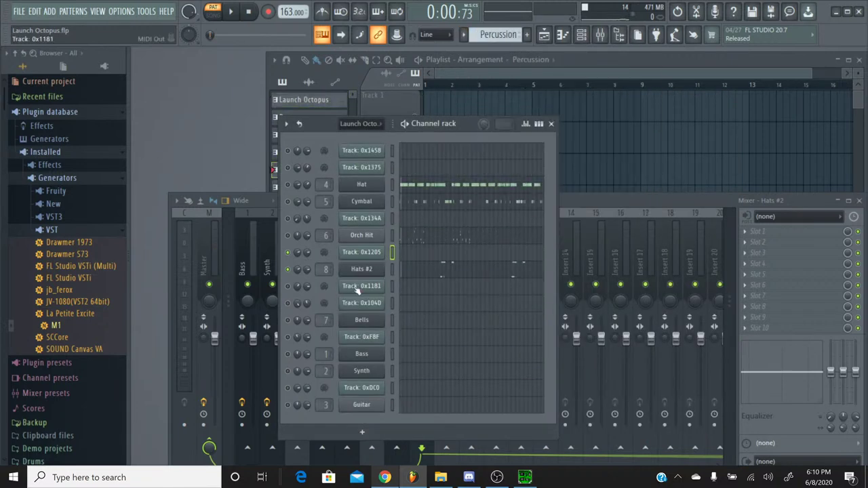
# Add another M1 channel below Hats #2 and load the Drums/Hit program BD&SDCatlog1 in Prog mode
pyautogui.moveTo(56, 325); pyautogui.dragTo(366, 277)
pyautogui.click(505, 181)
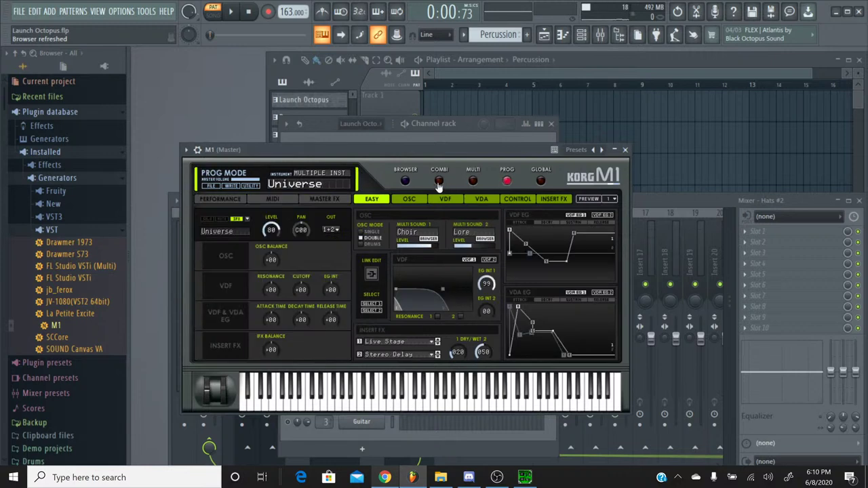
pyautogui.click(405, 181)
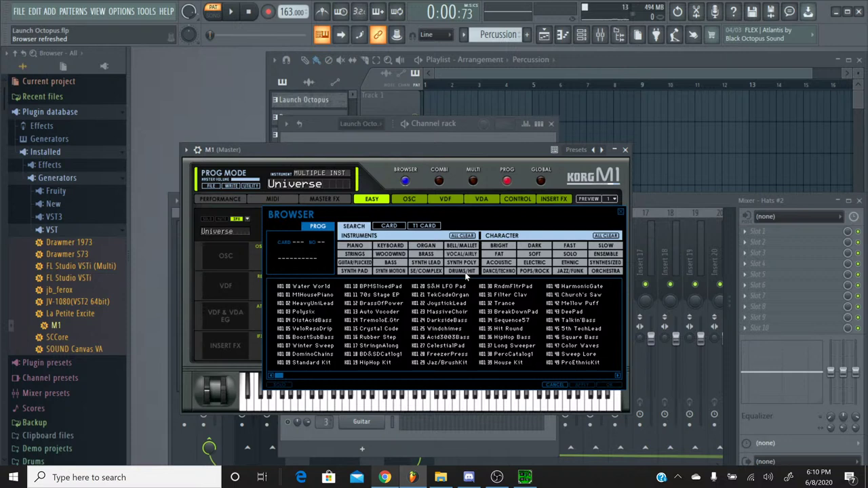
pyautogui.click(462, 272)
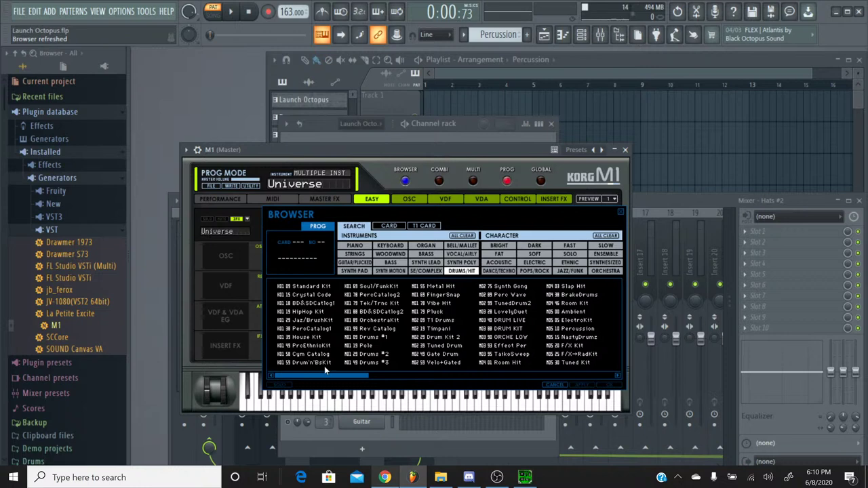
pyautogui.doubleClick(316, 304)
# Set the new M1's second insert effect to No Effect and close the plugin
pyautogui.click(400, 359)
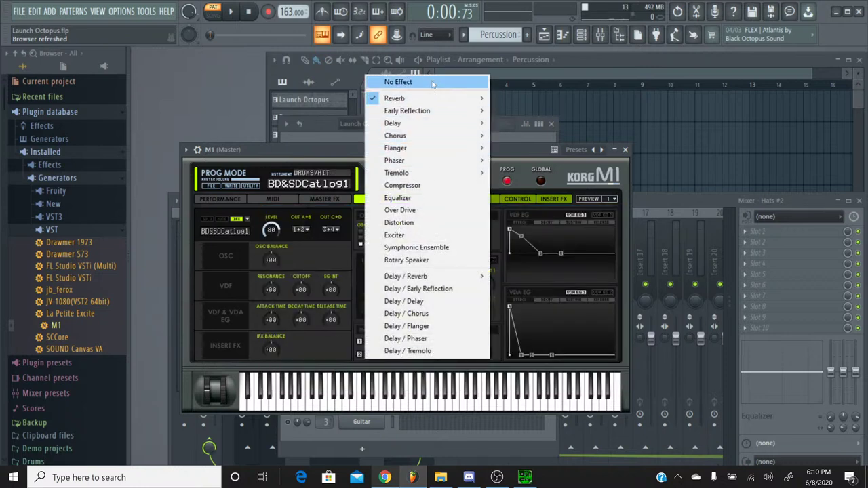
pyautogui.click(400, 81)
pyautogui.click(625, 150)
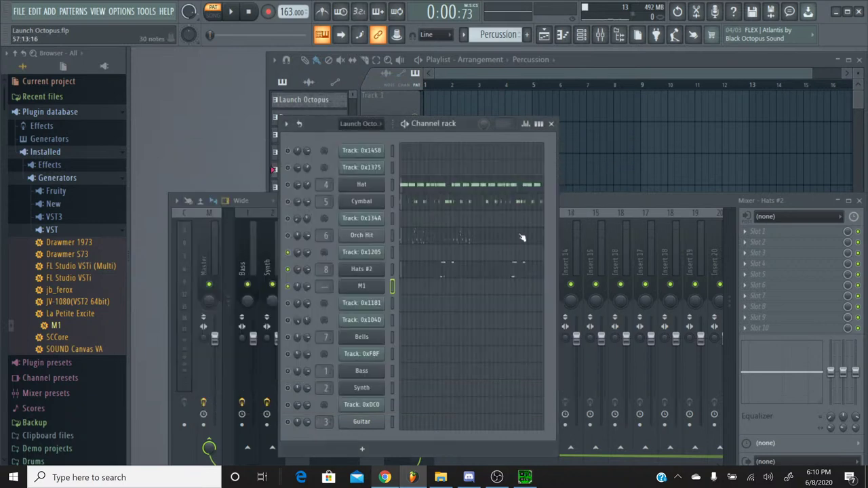
# Rename the new M1 channel to Snare
pyautogui.rightClick(365, 290)
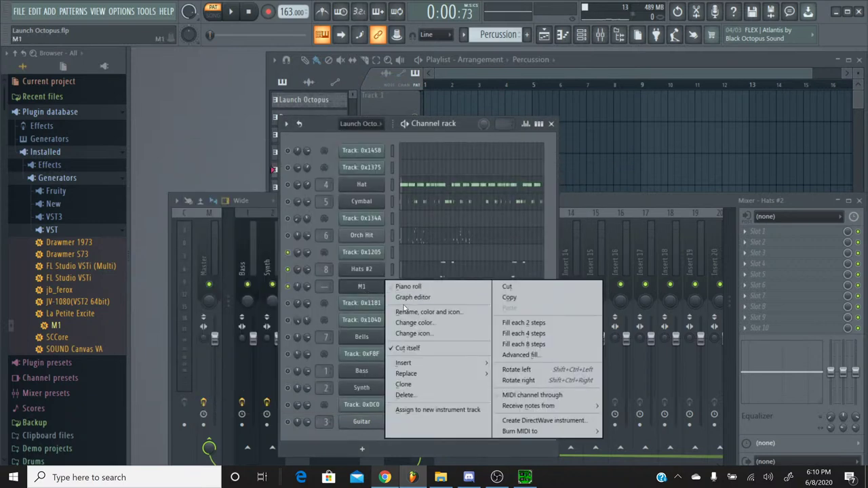
pyautogui.click(411, 312)
pyautogui.write('Snar')
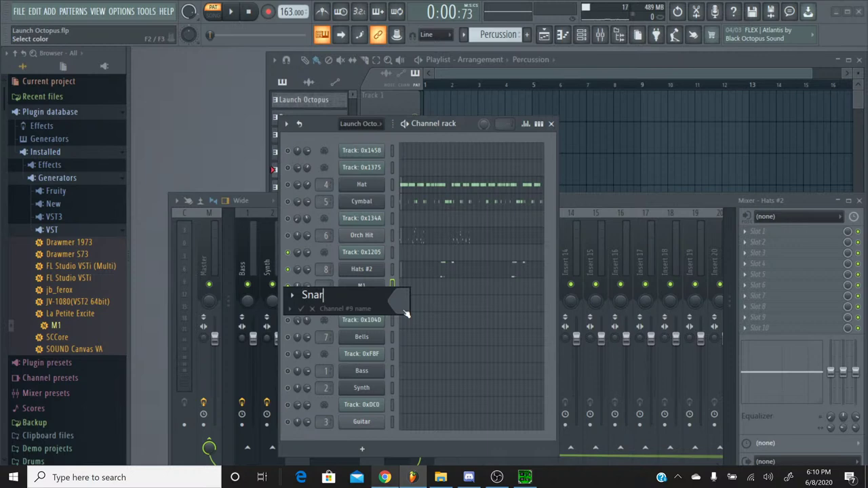
pyautogui.press('Return')
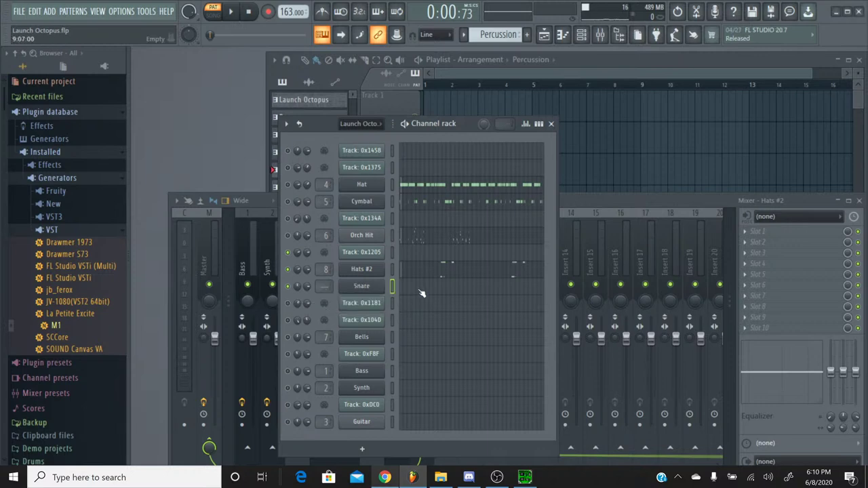
# Paste the copied A#4 notes into the Snare channel's piano roll and deselect them
pyautogui.click(420, 292)
pyautogui.hotkey('ctrl', 'v')
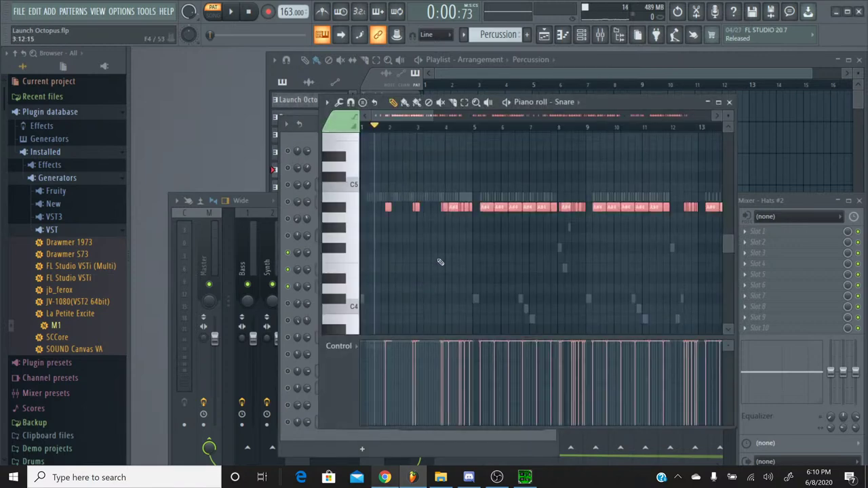
pyautogui.click(441, 262)
# Audition the snare keys, transpose all Snare notes up twelve semitones to A#5, and play the Percussion pattern
pyautogui.click(343, 208)
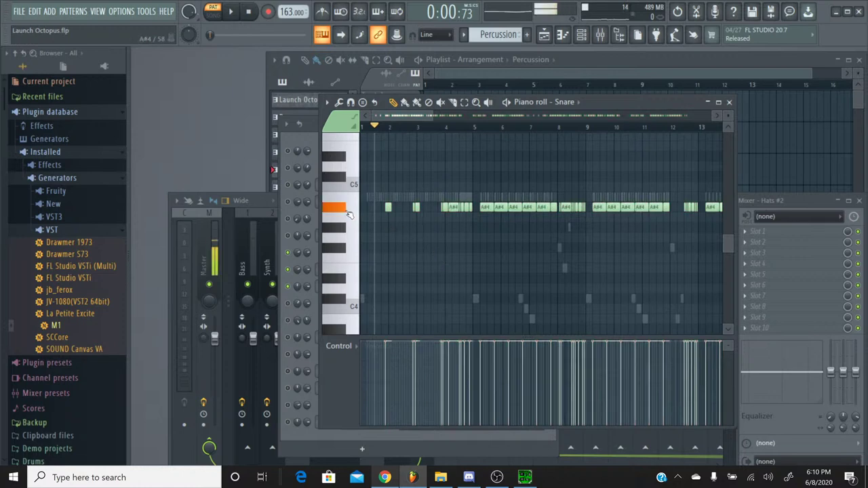
pyautogui.scroll(3, 346, 198)
pyautogui.moveTo(346, 196); pyautogui.dragTo(344, 182)
pyautogui.hotkey('ctrl', 'a')
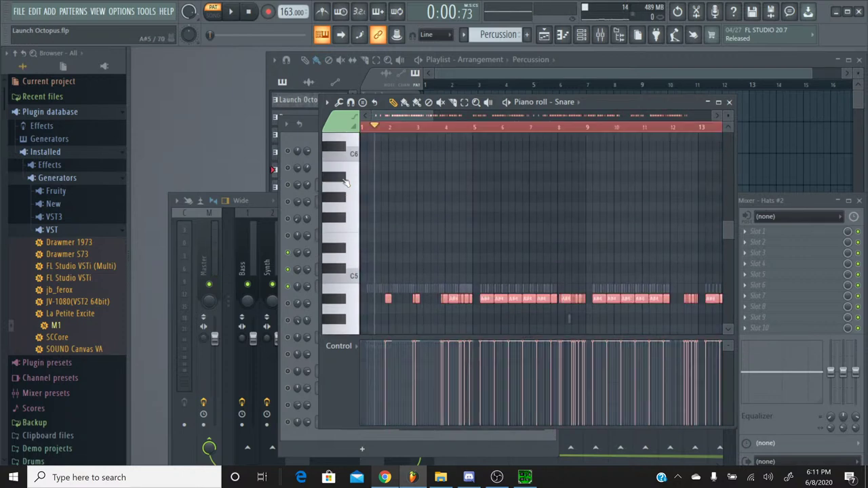
pyautogui.press('Up')
pyautogui.press('Up')
pyautogui.press('Up')
pyautogui.press('Up')
pyautogui.press('Up')
pyautogui.press('Up')
pyautogui.press('Up')
pyautogui.press('Up')
pyautogui.press('Up')
pyautogui.press('Up')
pyautogui.press('Up')
pyautogui.press('Up')
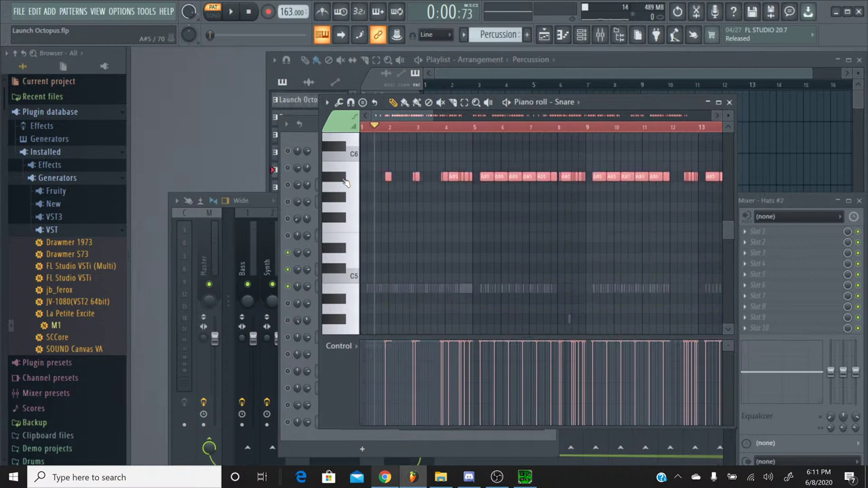
pyautogui.press('space')
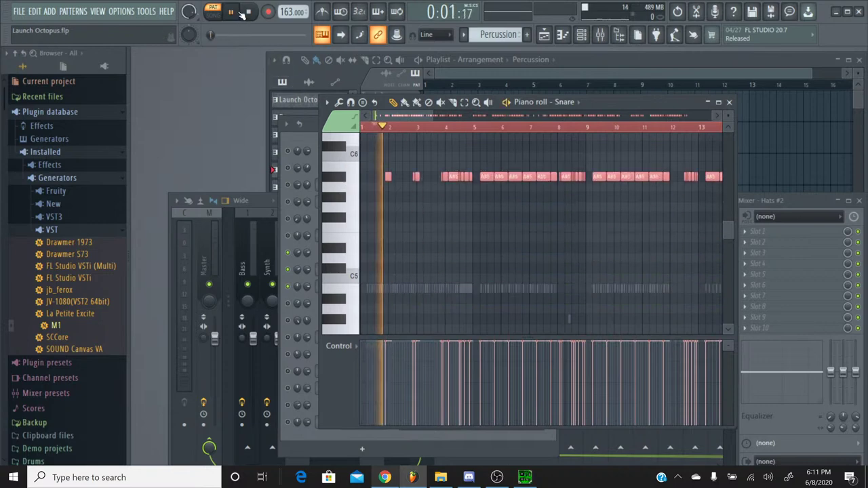
pyautogui.click(730, 102)
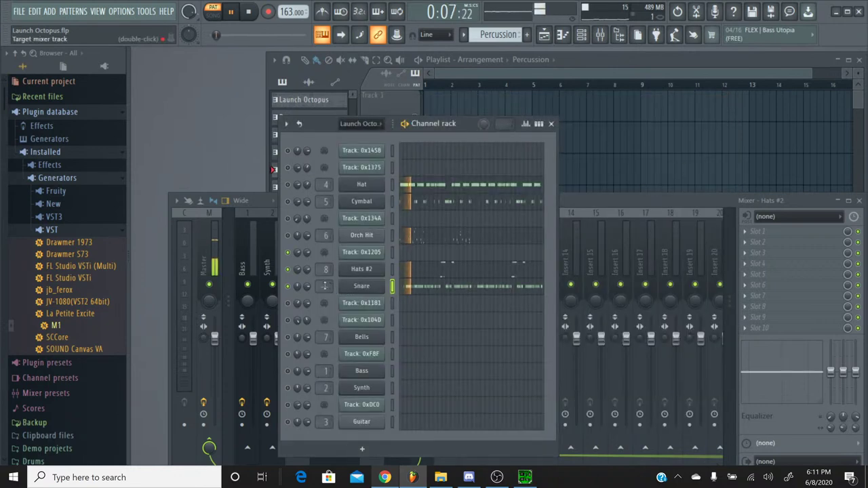
# Copy the panning value of the Track: 0x1205 channel and paste it onto the Snare channel's panning
pyautogui.rightClick(300, 253)
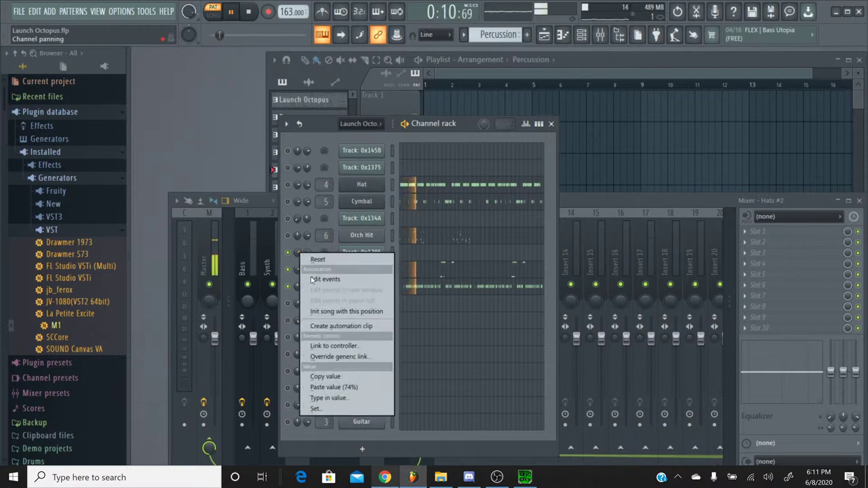
pyautogui.click(331, 372)
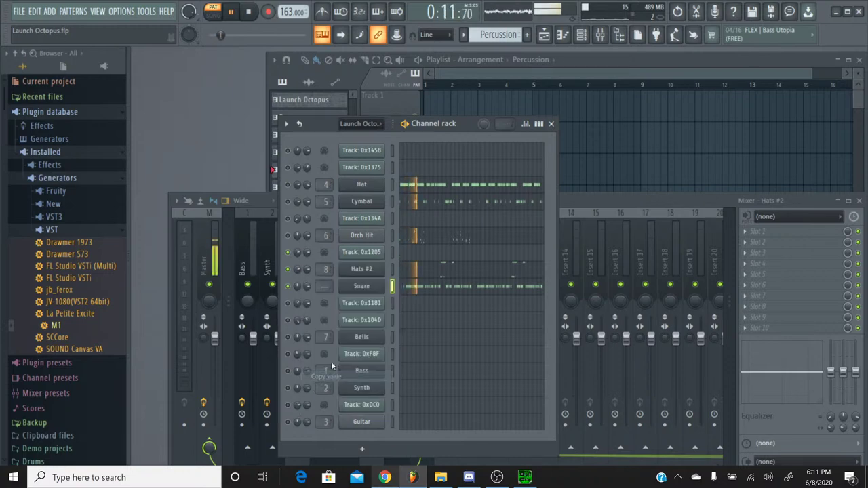
pyautogui.rightClick(296, 287)
pyautogui.click(332, 416)
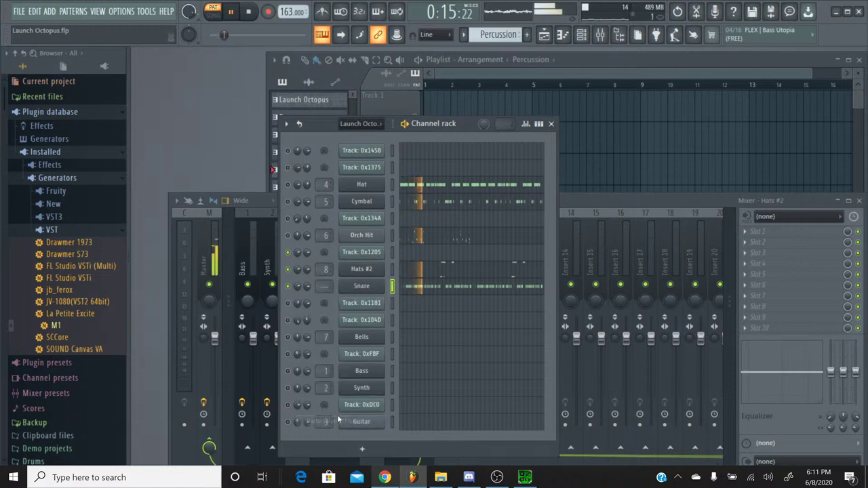
# Route the Snare channel to mixer insert 9 and stop playback
pyautogui.click(602, 39)
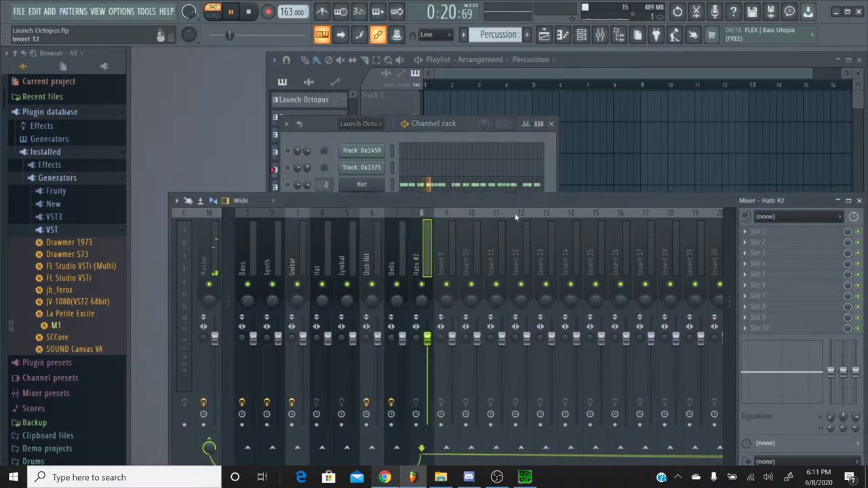
pyautogui.click(455, 217)
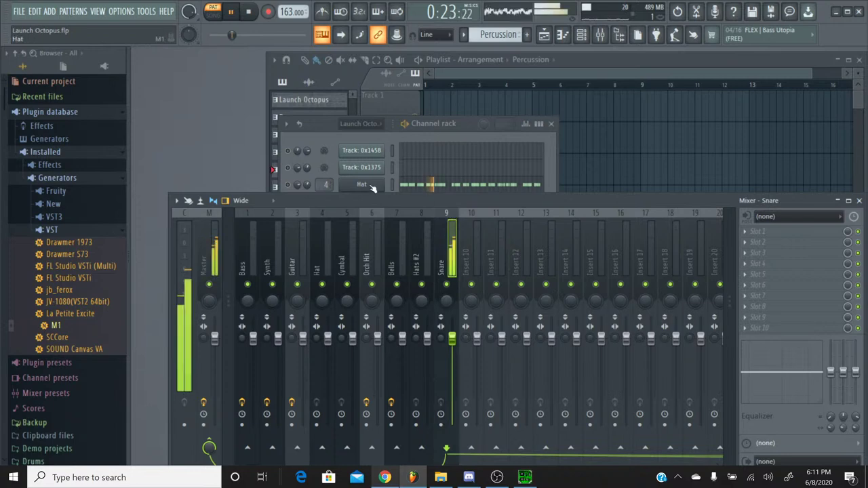
pyautogui.click(319, 124)
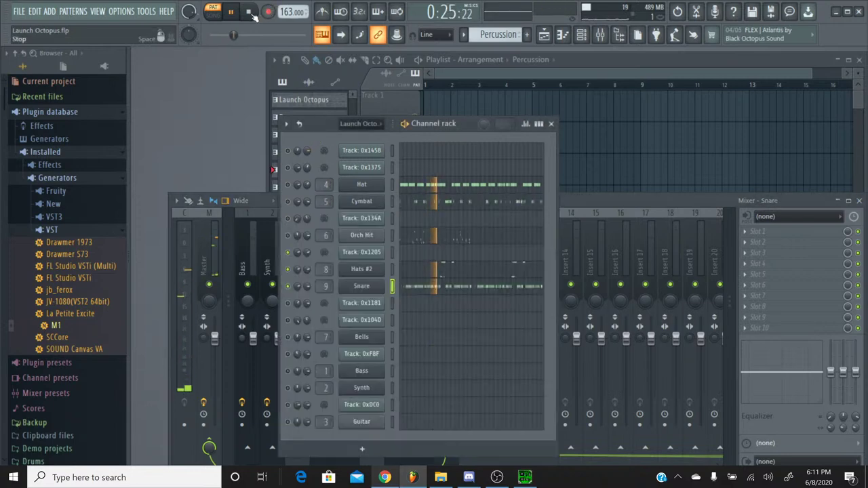
pyautogui.press('space')
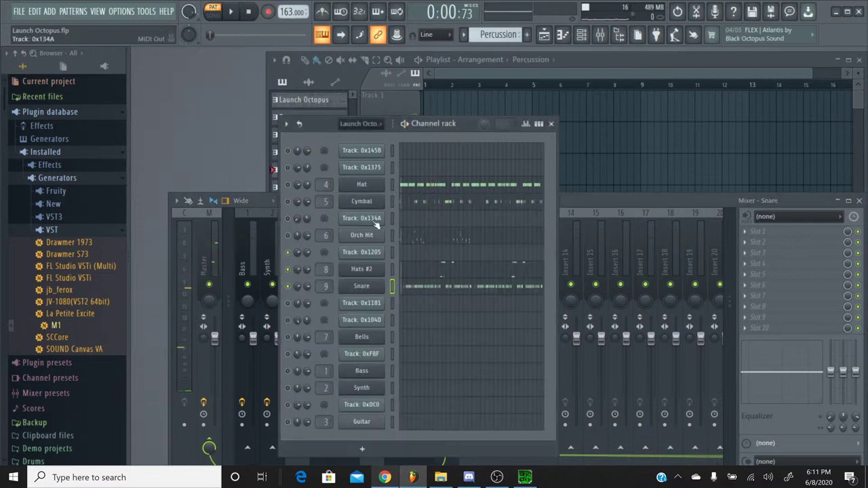
# Inspect the channel volume events of Track: 0x1205 in the Launch Octopus pattern and close the event editor
pyautogui.click(463, 35)
pyautogui.click(475, 50)
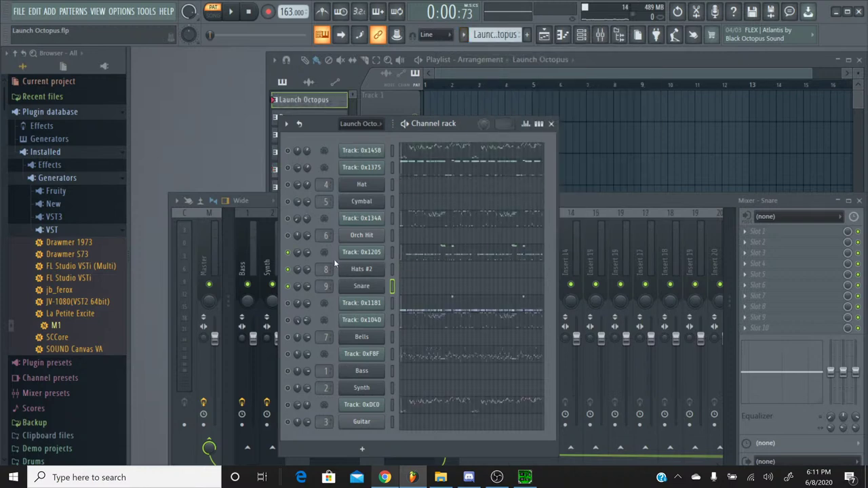
pyautogui.rightClick(304, 256)
pyautogui.click(320, 280)
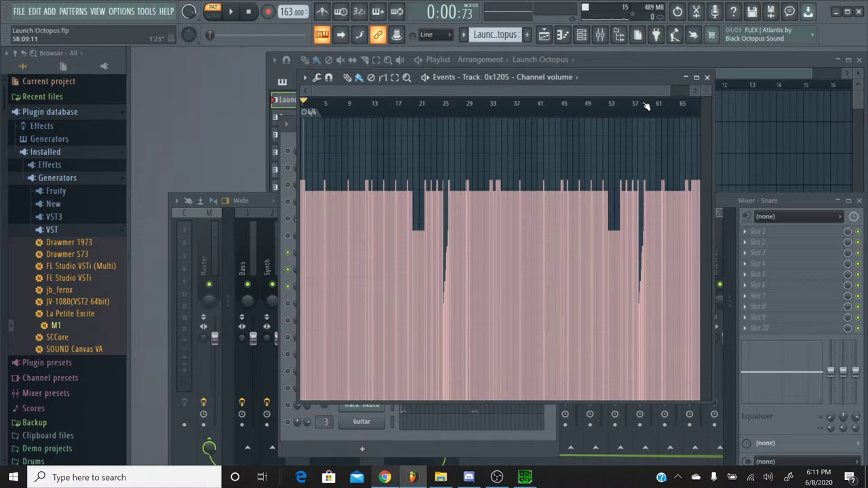
pyautogui.click(707, 77)
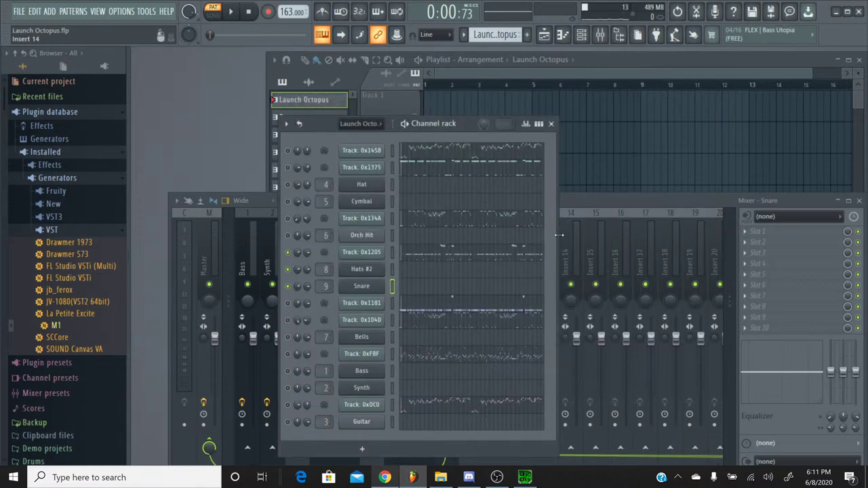
# Copy all notes of Track: 0x1205 from its piano roll in the Launch Octopus pattern
pyautogui.click(463, 36)
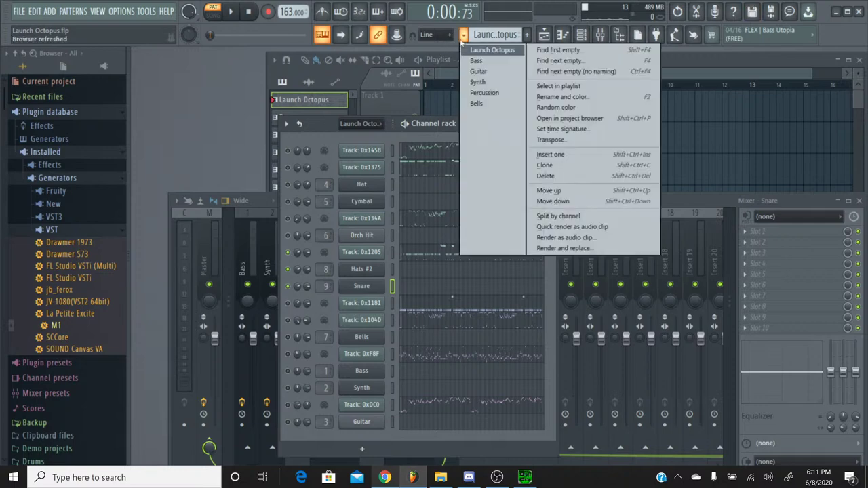
pyautogui.click(478, 51)
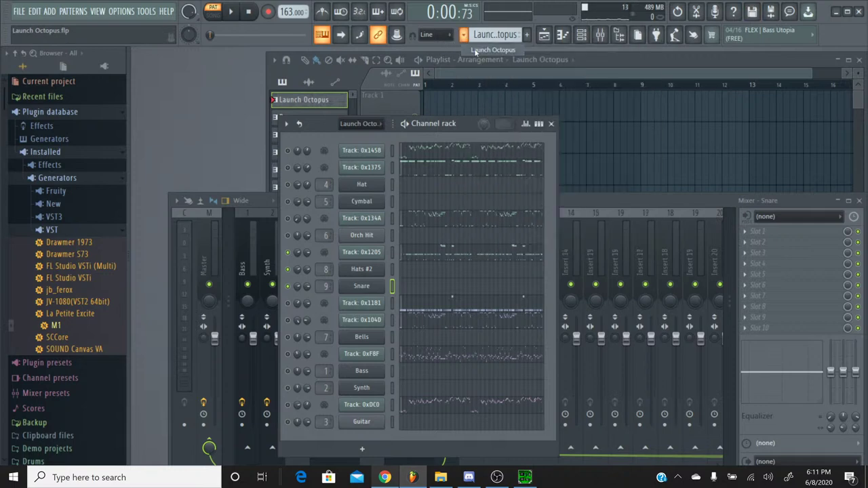
pyautogui.click(433, 248)
pyautogui.scroll(-5, 433, 248)
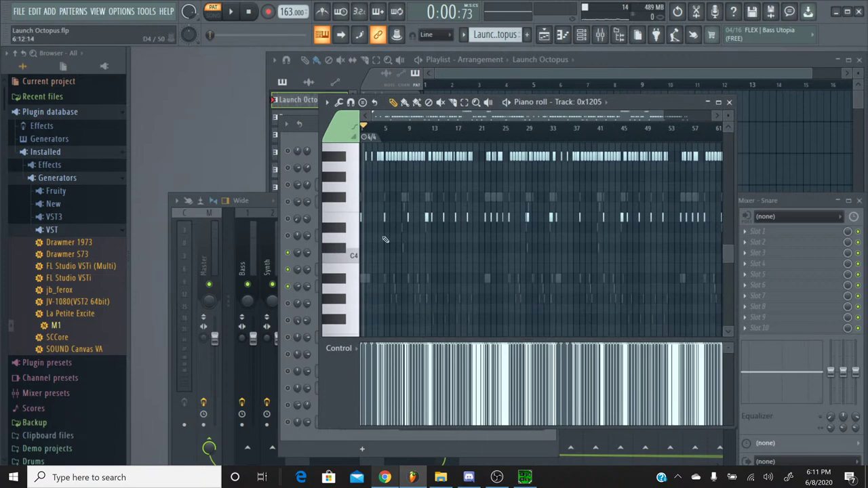
pyautogui.scroll(4, 344, 217)
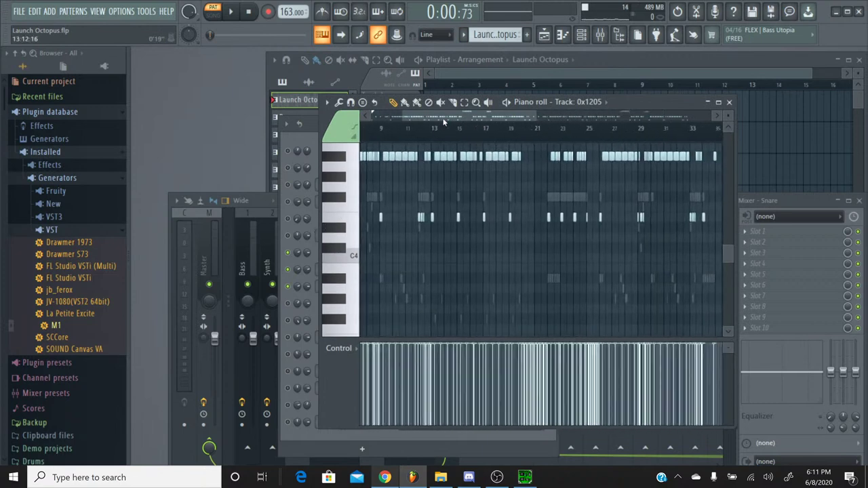
pyautogui.click(334, 222)
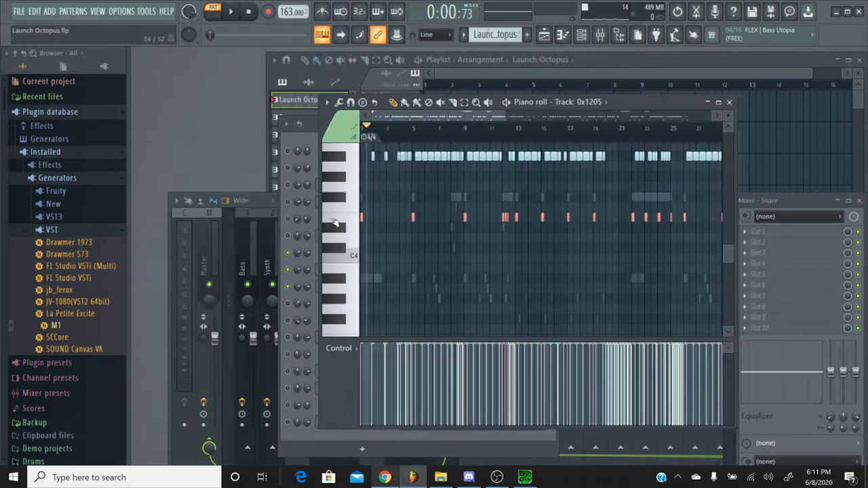
pyautogui.hotkey('ctrl', 'a')
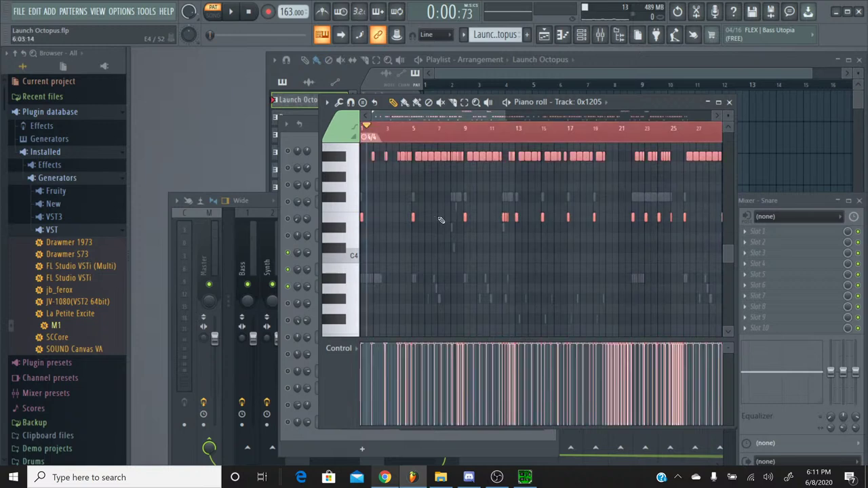
pyautogui.click(730, 102)
# In the Percussion pattern, add a new M1 channel below Snare and load the Cym Catalog drum program
pyautogui.click(463, 34)
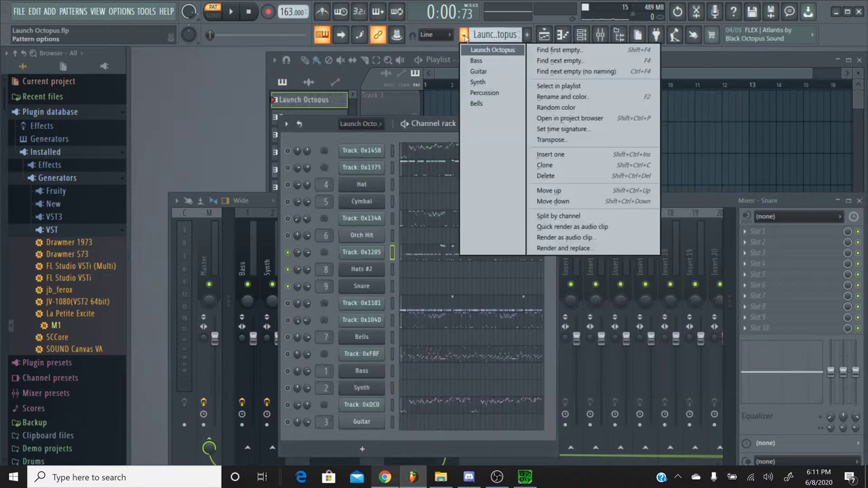
pyautogui.click(479, 93)
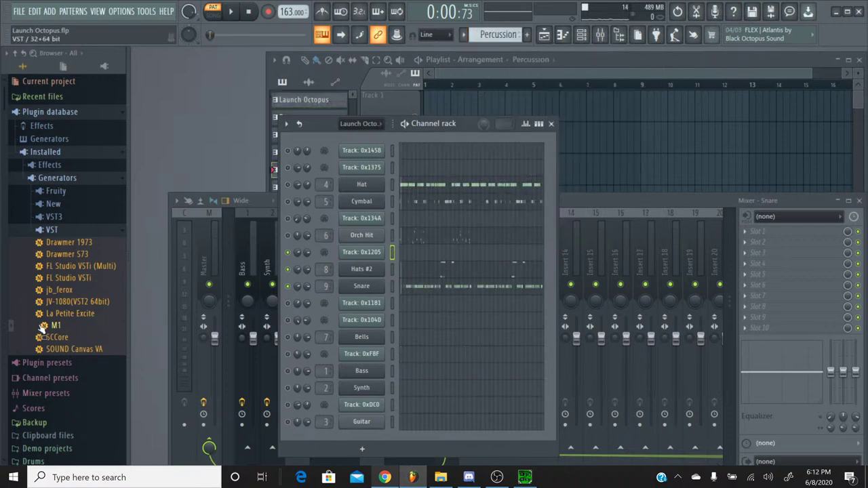
pyautogui.moveTo(45, 327); pyautogui.dragTo(377, 305)
pyautogui.click(522, 195)
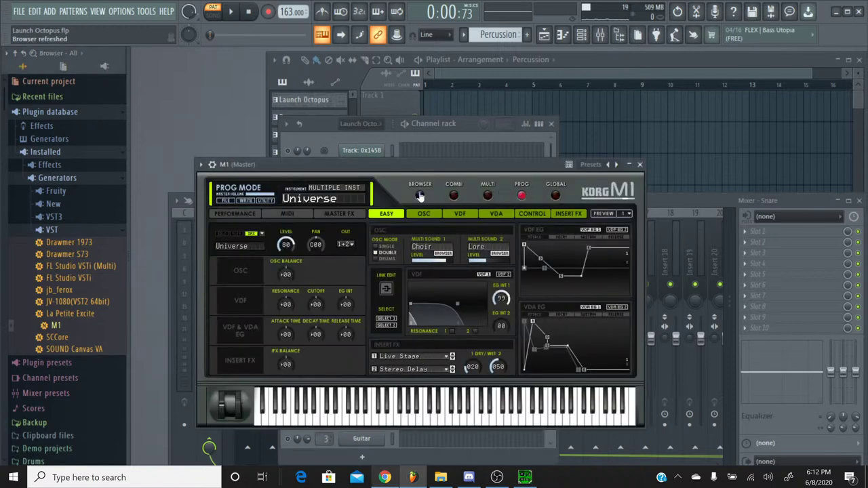
pyautogui.click(420, 196)
pyautogui.click(477, 285)
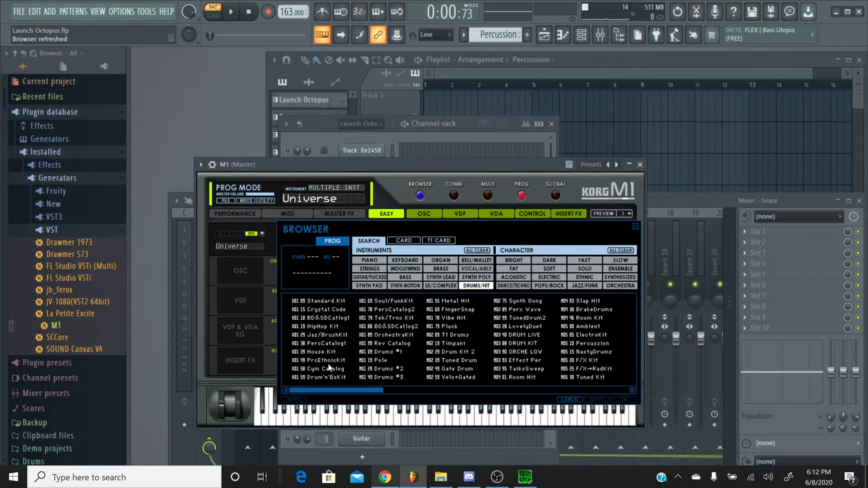
pyautogui.doubleClick(323, 370)
# Set the Cym Catalog M1's second insert effect to No Effect and close the plugin
pyautogui.click(402, 370)
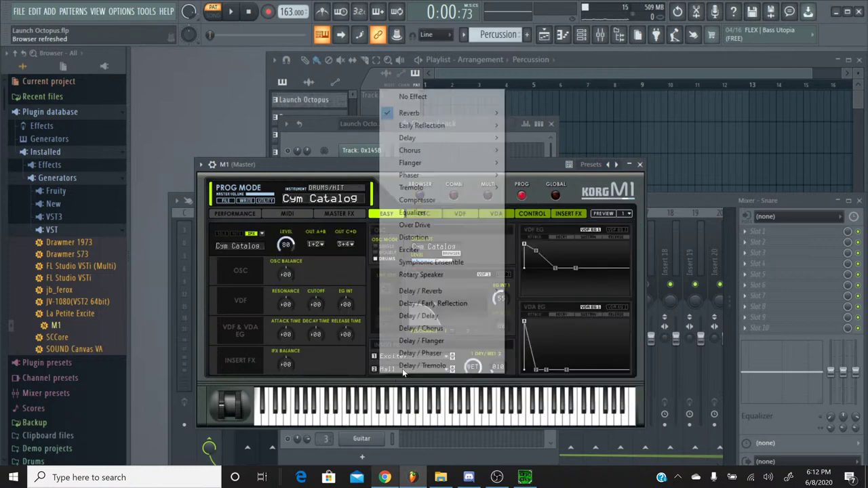
pyautogui.click(413, 99)
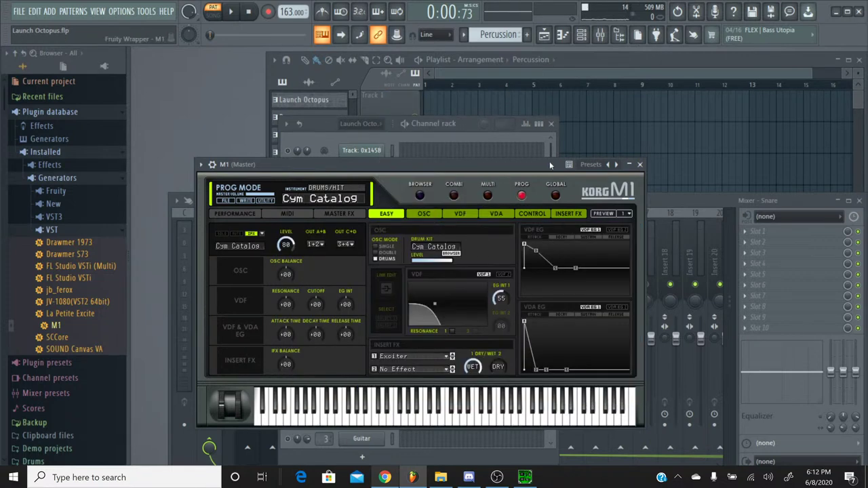
pyautogui.click(639, 164)
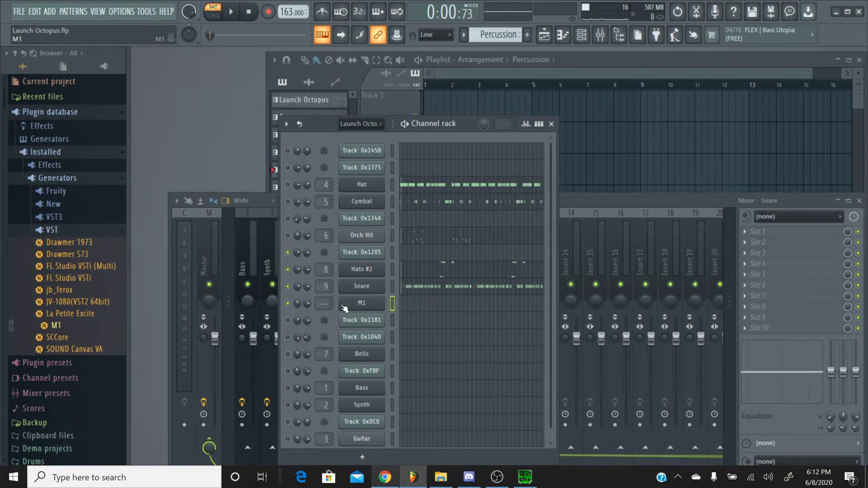
# Rename the new M1 channel to Crash
pyautogui.rightClick(368, 305)
pyautogui.click(415, 329)
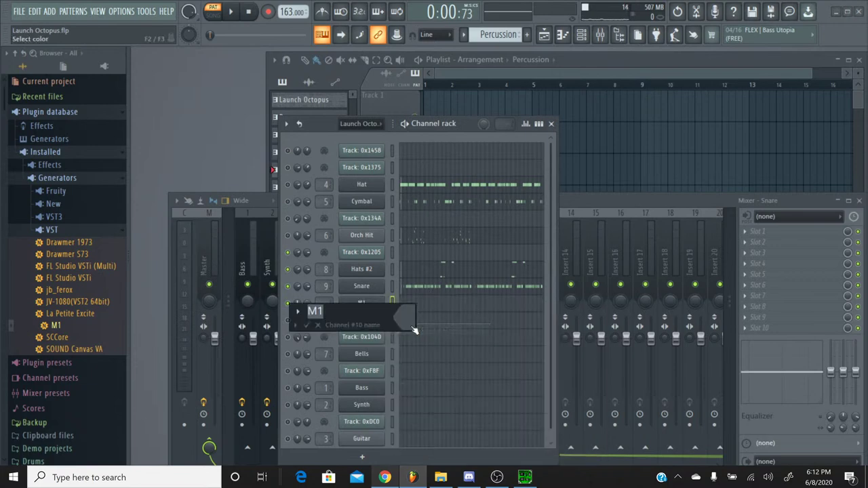
pyautogui.press('Return')
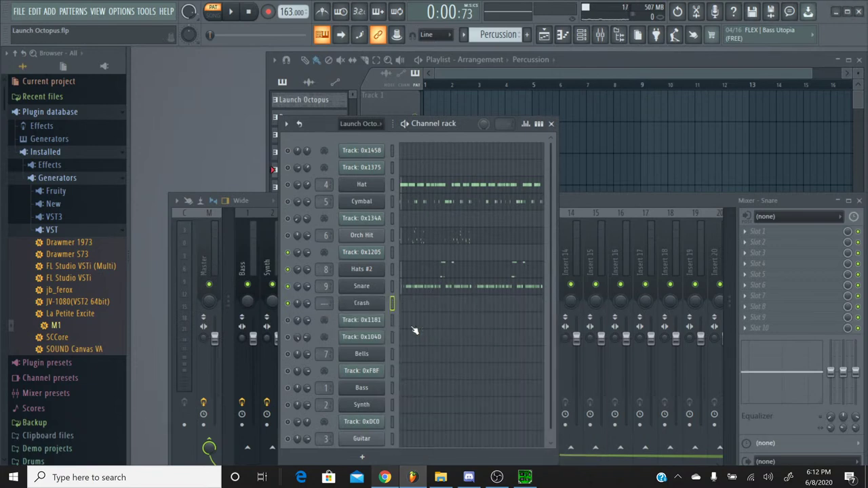
# Paste the copied notes into the Crash channel's piano roll and delete them all
pyautogui.click(421, 310)
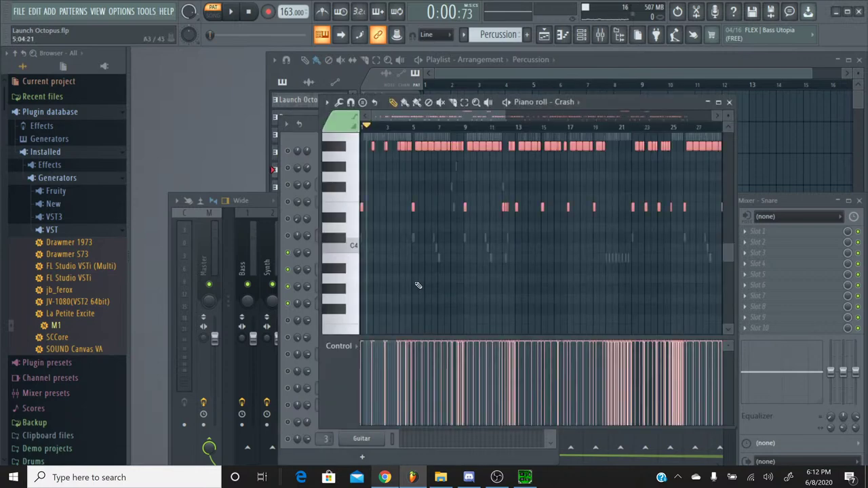
pyautogui.scroll(3, 418, 261)
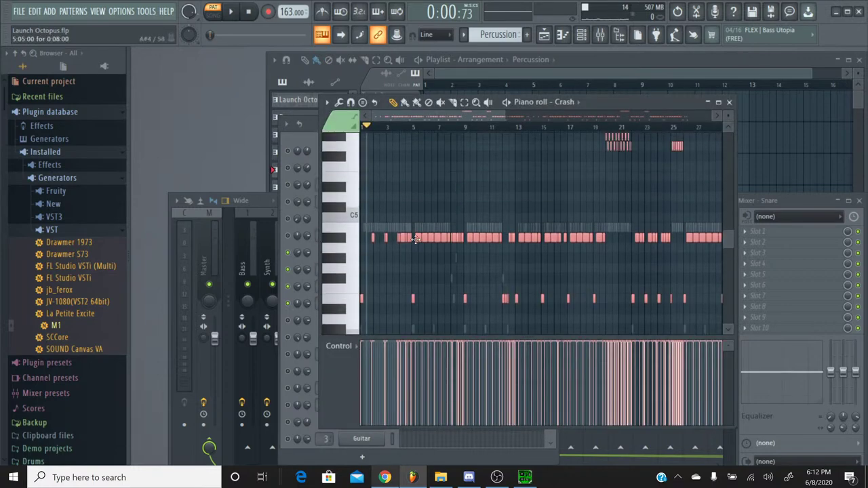
pyautogui.press('Delete')
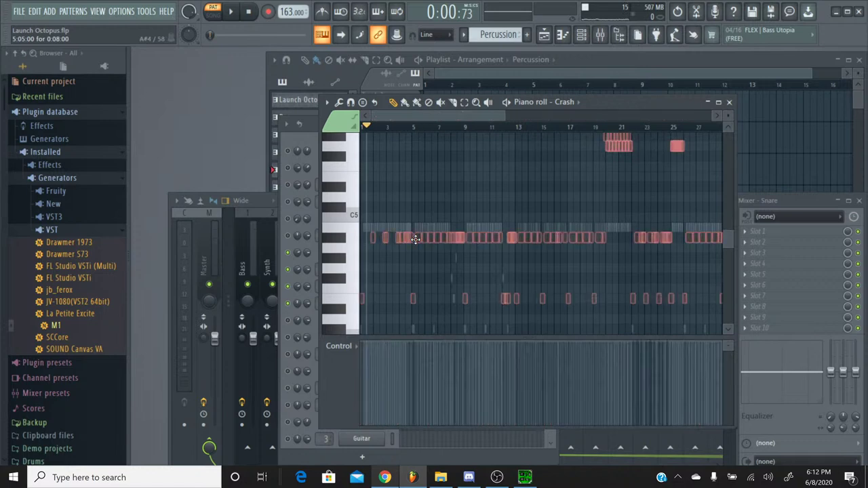
pyautogui.click(730, 102)
# Copy only the E4 notes of Track: 0x1205 from the Launch Octopus pattern
pyautogui.click(463, 35)
pyautogui.click(491, 51)
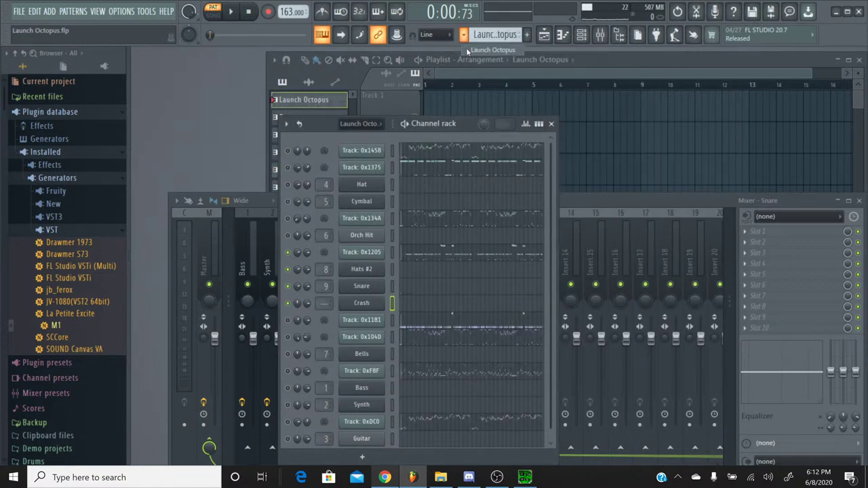
pyautogui.click(418, 258)
pyautogui.click(346, 310)
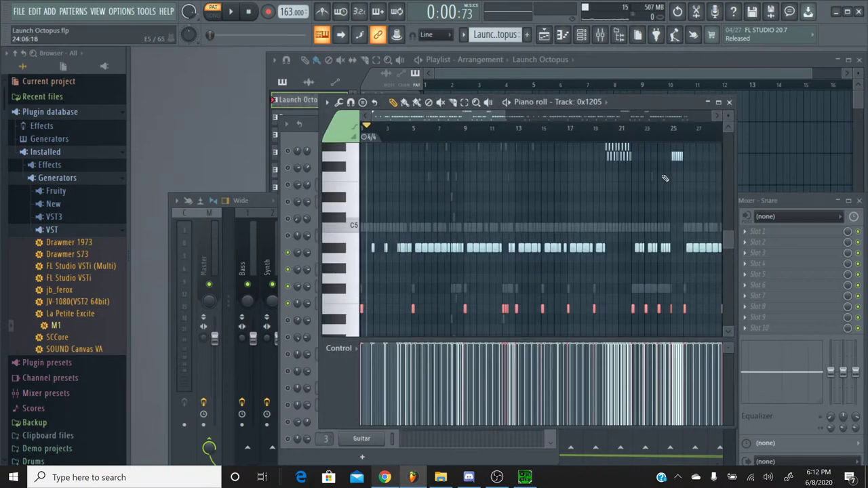
pyautogui.click(729, 102)
# Paste the copied E4 notes into the Crash channel's piano roll in the Percussion pattern
pyautogui.click(464, 36)
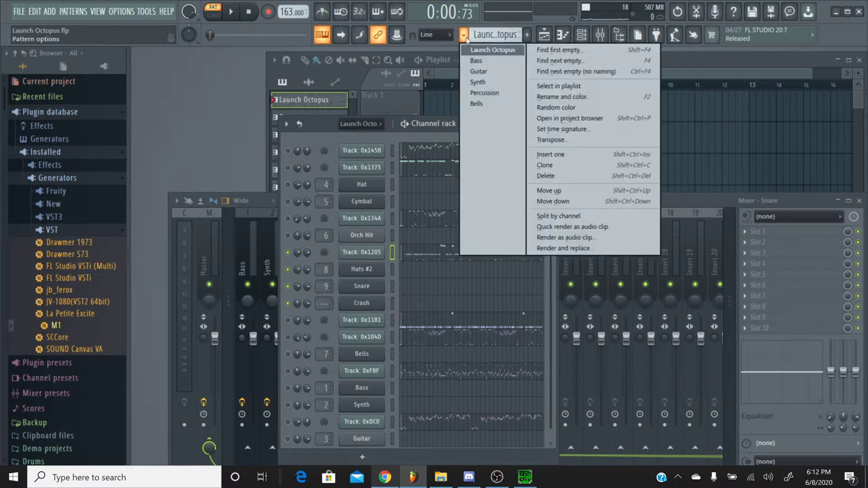
pyautogui.click(480, 93)
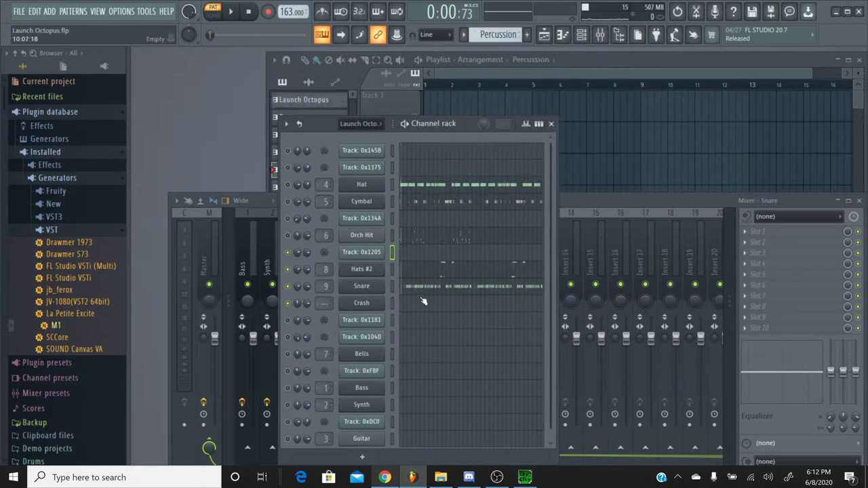
pyautogui.click(422, 301)
pyautogui.scroll(-4, 436, 266)
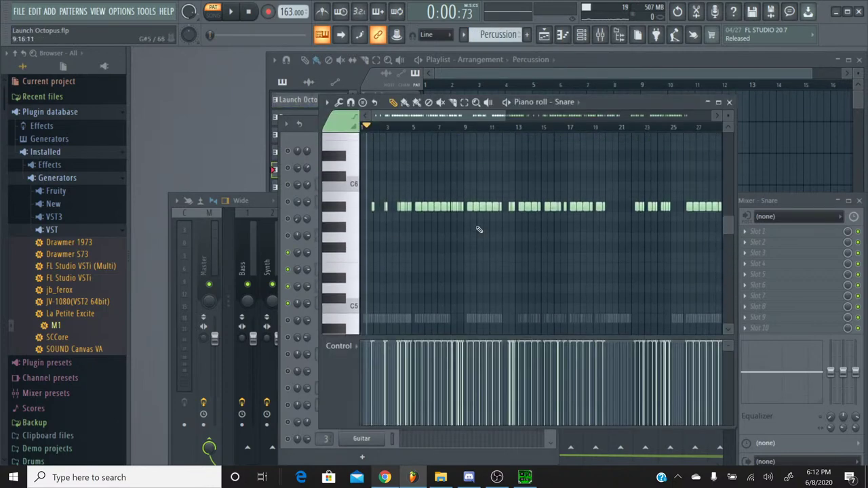
pyautogui.click(730, 102)
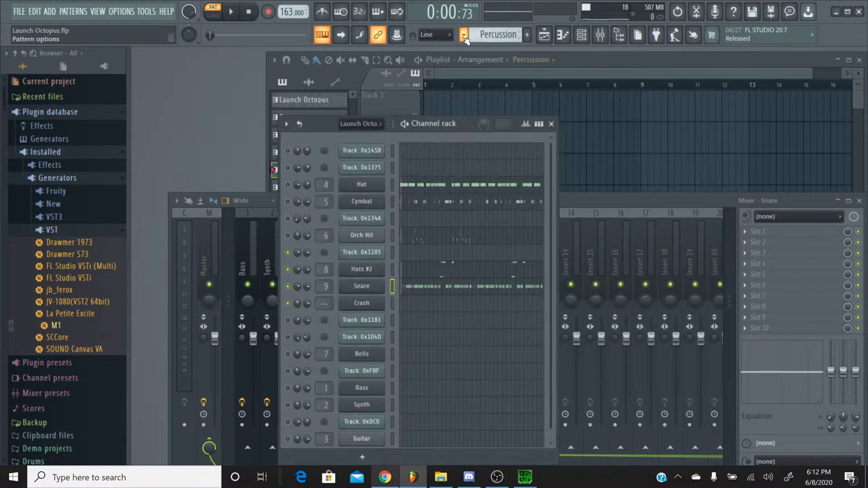
pyautogui.click(443, 306)
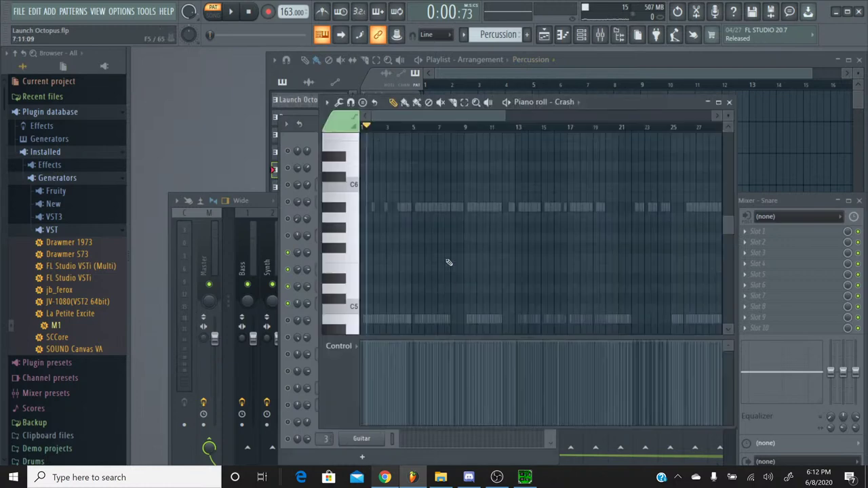
pyautogui.scroll(-4, 449, 262)
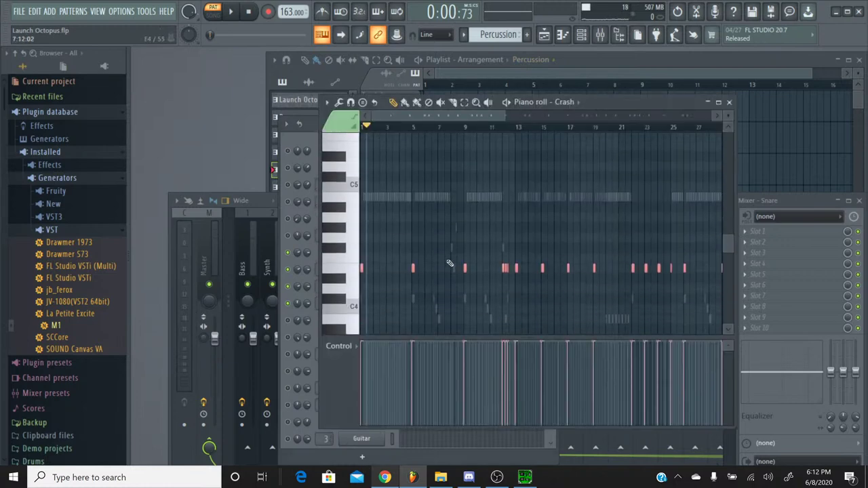
# Audition the Crash instrument's keys upward through the piano roll to G#6 in search of the matching crash pitch
pyautogui.click(339, 200)
pyautogui.click(340, 210)
pyautogui.click(341, 180)
pyautogui.scroll(3, 341, 175)
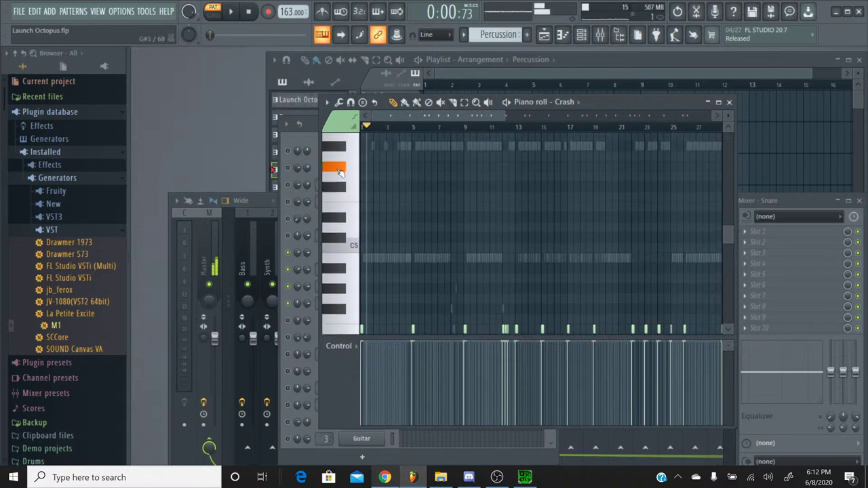
pyautogui.scroll(2, 338, 149)
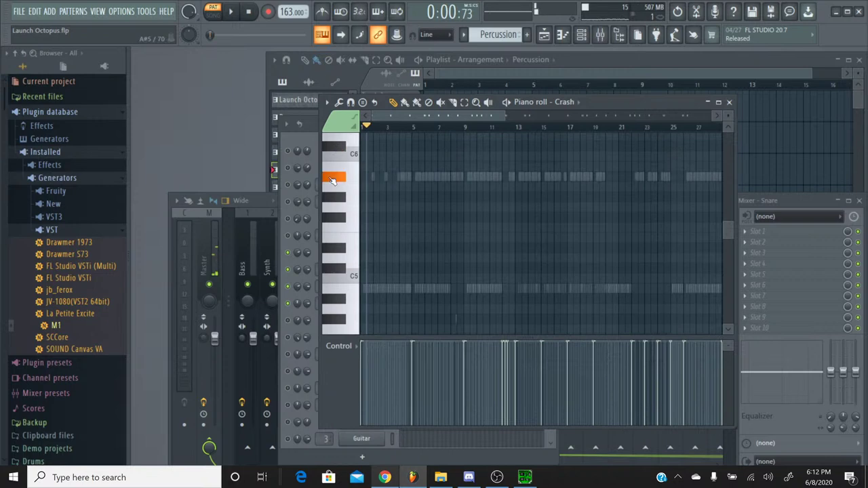
pyautogui.click(337, 158)
pyautogui.click(337, 158)
pyautogui.scroll(2, 337, 158)
pyautogui.click(339, 179)
pyautogui.scroll(2, 340, 179)
pyautogui.click(341, 210)
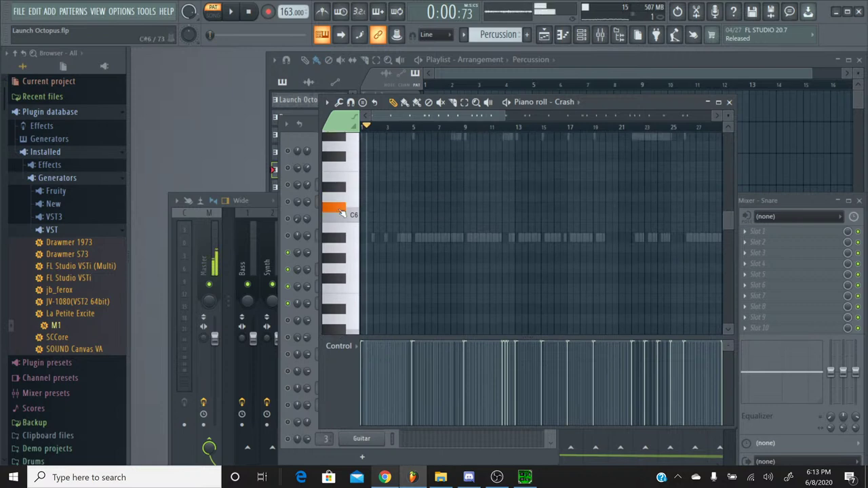
pyautogui.click(342, 213)
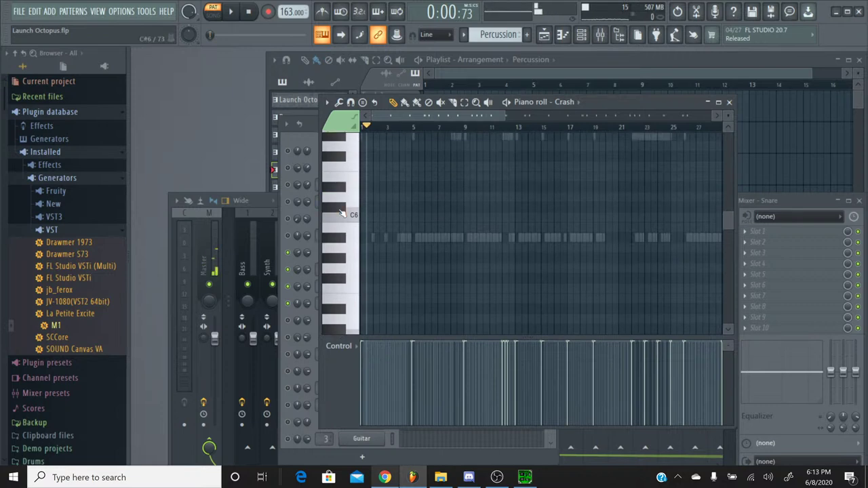
pyautogui.scroll(4, 341, 213)
pyautogui.click(343, 214)
pyautogui.click(340, 203)
pyautogui.click(340, 203)
# Transpose all the Crash notes up to G#6 and deselect them
pyautogui.hotkey('ctrl', 'a')
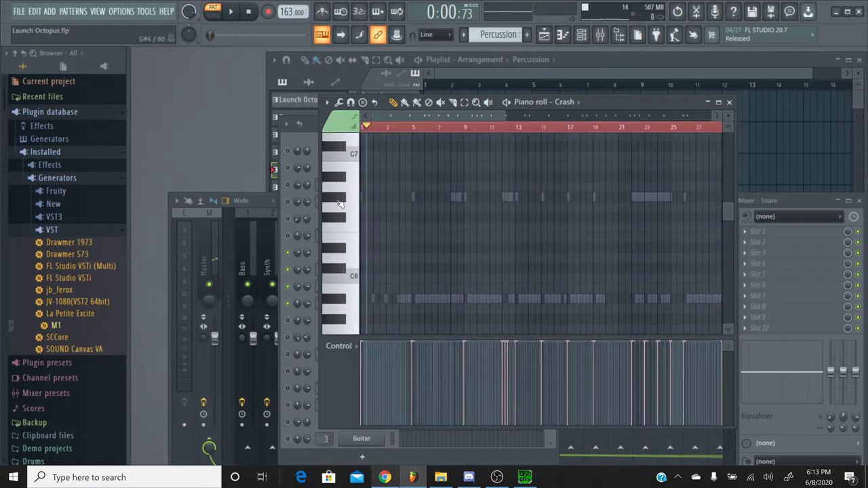
pyautogui.hotkey('shift', 'Up')
pyautogui.hotkey('shift', 'Up')
pyautogui.hotkey('shift', 'Up')
pyautogui.hotkey('shift', 'Up')
pyautogui.hotkey('shift', 'Up')
pyautogui.hotkey('shift', 'Up')
pyautogui.hotkey('shift', 'Up')
pyautogui.hotkey('shift', 'Up')
pyautogui.hotkey('shift', 'Up')
pyautogui.hotkey('shift', 'Up')
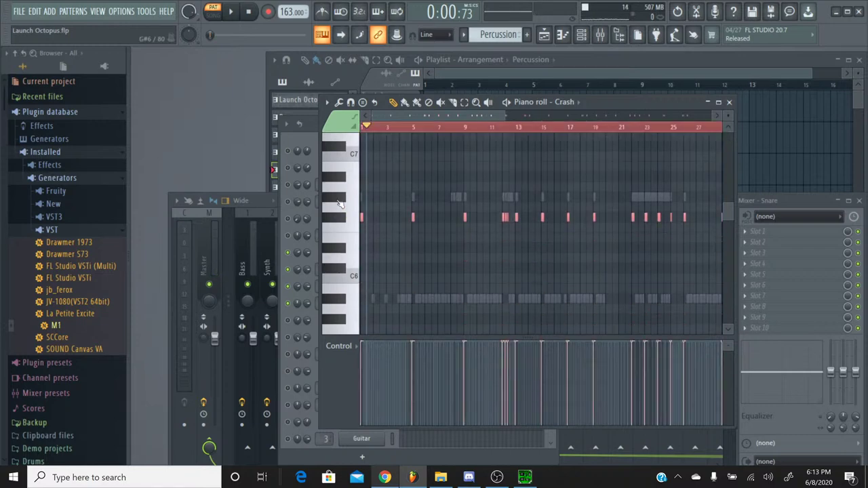
pyautogui.hotkey('ctrl', 'd')
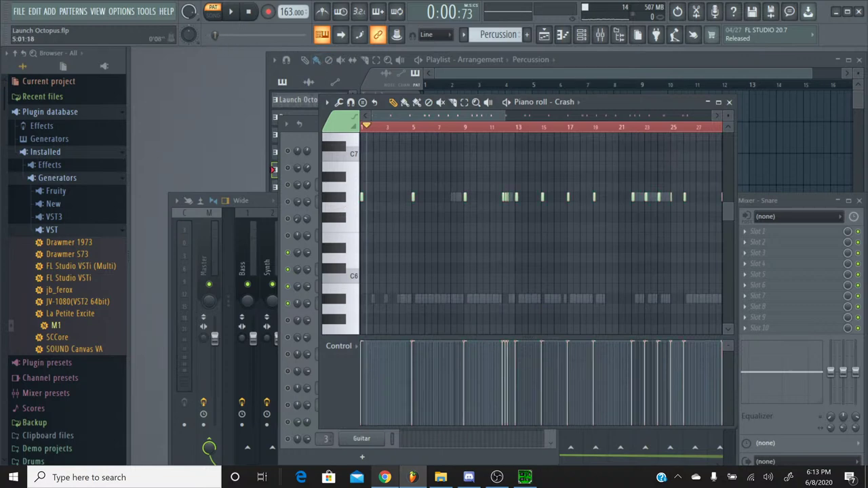
# Play the start of the Percussion pattern briefly, stop playback and close the Crash piano roll
pyautogui.click(231, 11)
pyautogui.click(250, 12)
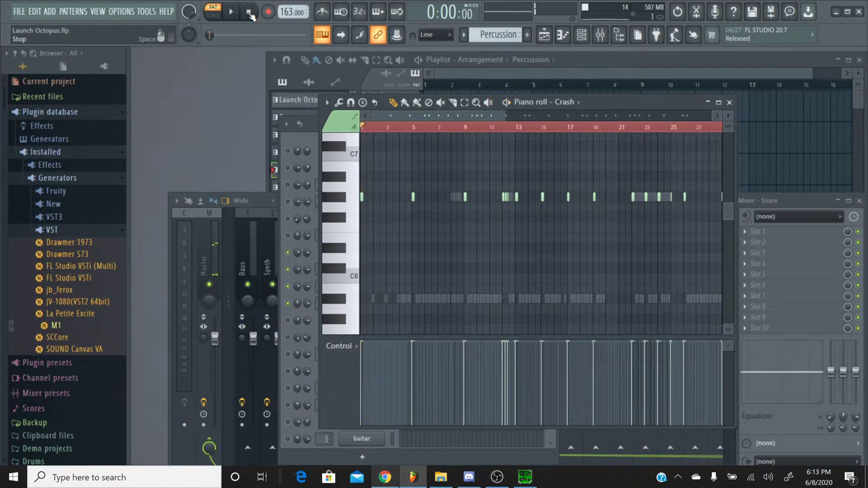
pyautogui.click(729, 102)
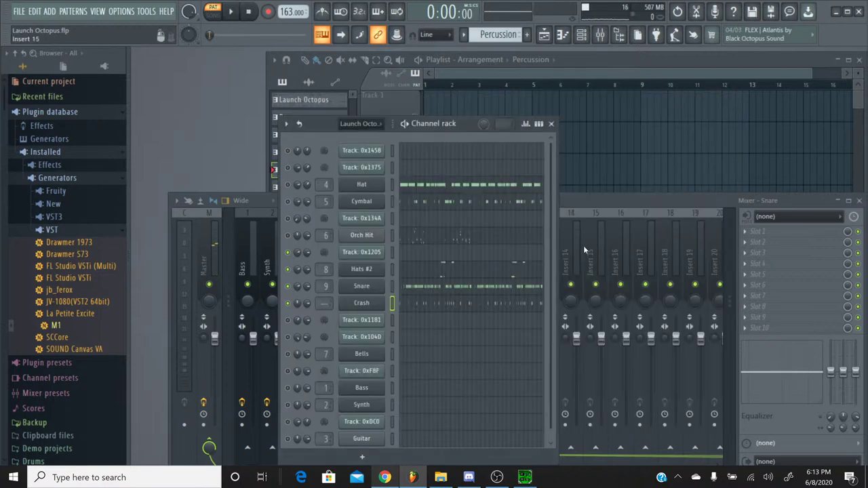
# Examine the opening notes of Track: 0x1205 in the Launch Octopus pattern, then close its piano roll
pyautogui.click(464, 35)
pyautogui.click(492, 51)
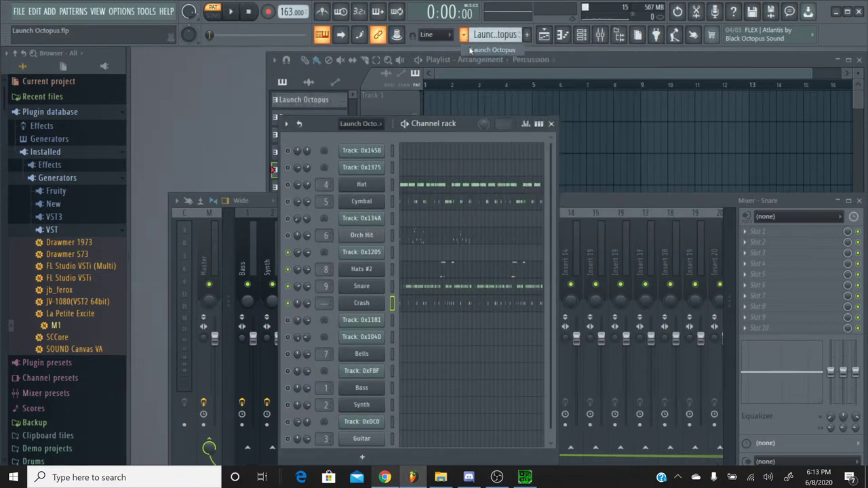
pyautogui.click(422, 262)
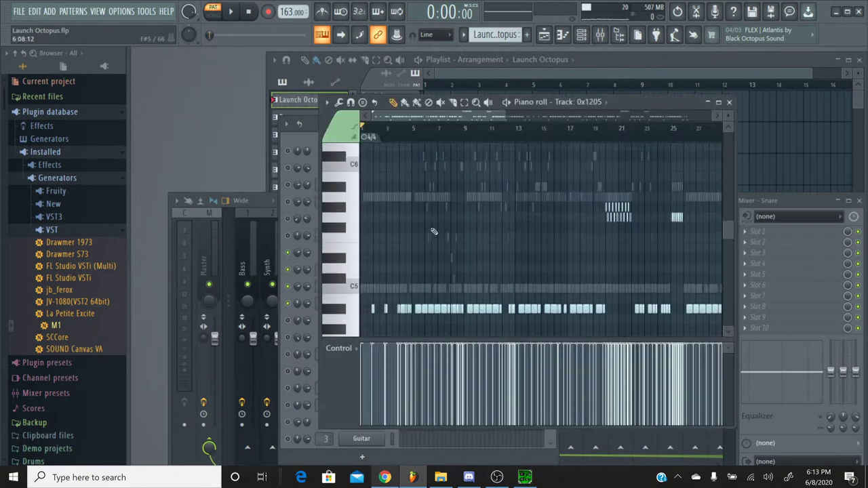
pyautogui.scroll(3, 420, 139)
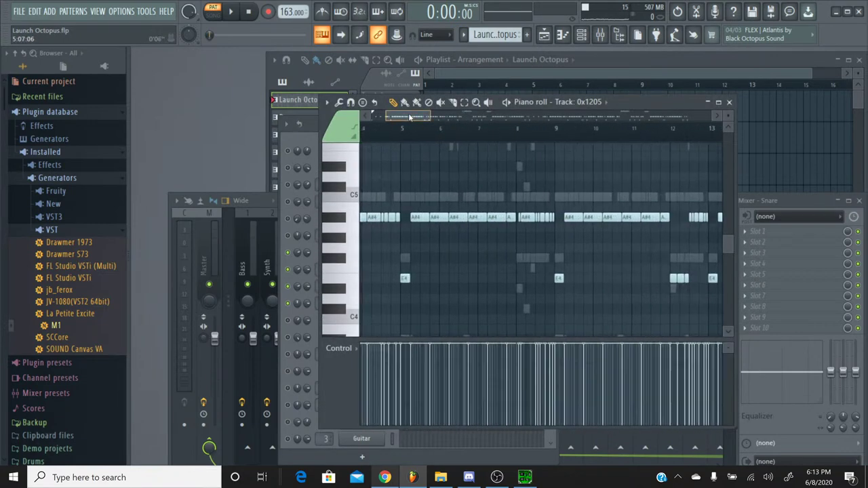
pyautogui.click(391, 133)
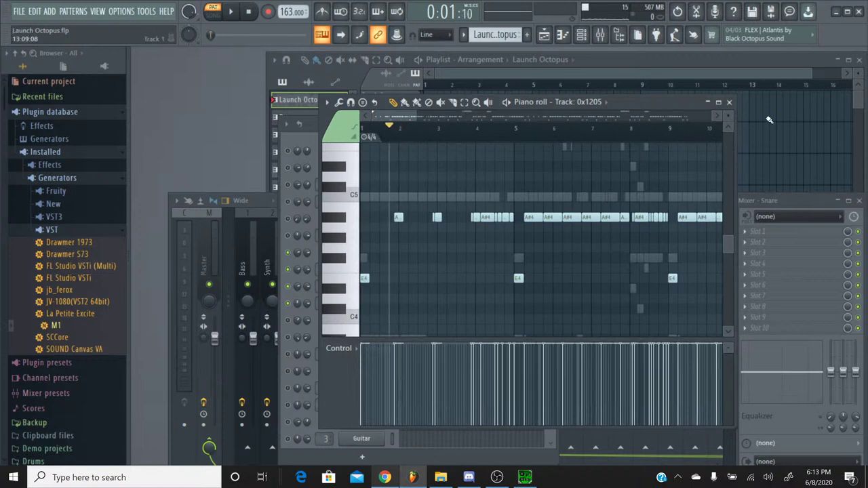
pyautogui.click(730, 102)
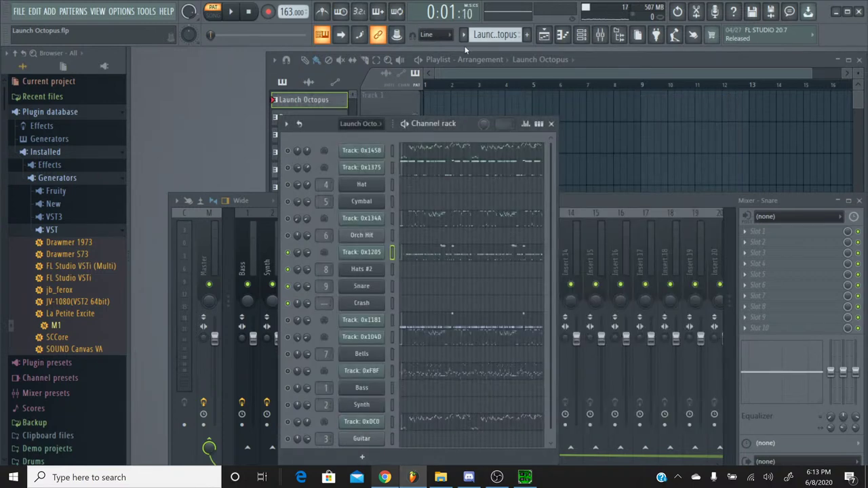
# Examine the Snare channel's notes in the Percussion pattern and close the piano roll
pyautogui.click(464, 36)
pyautogui.click(482, 93)
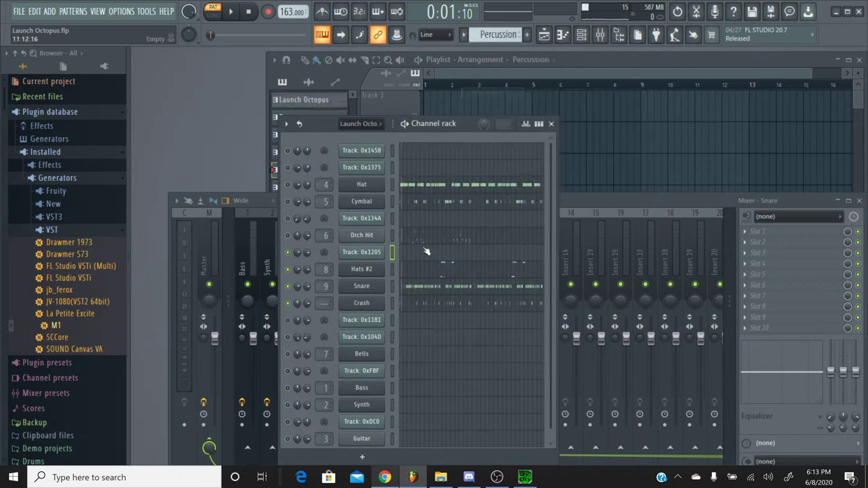
pyautogui.click(418, 289)
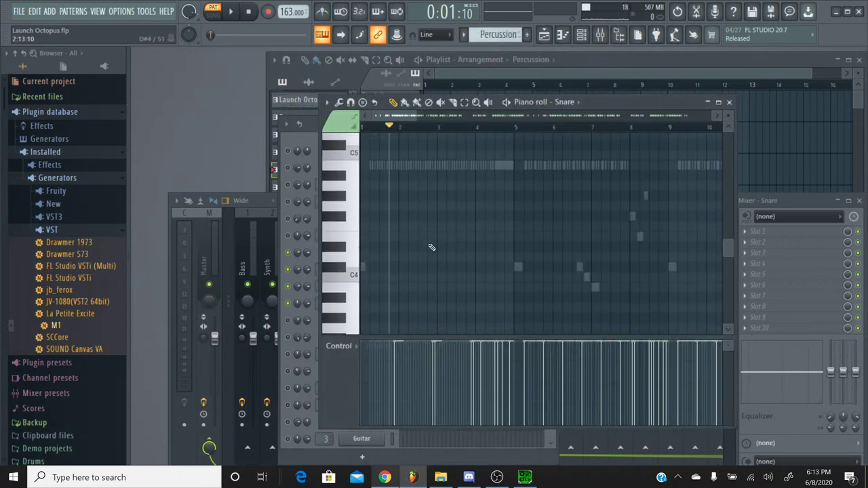
pyautogui.click(729, 102)
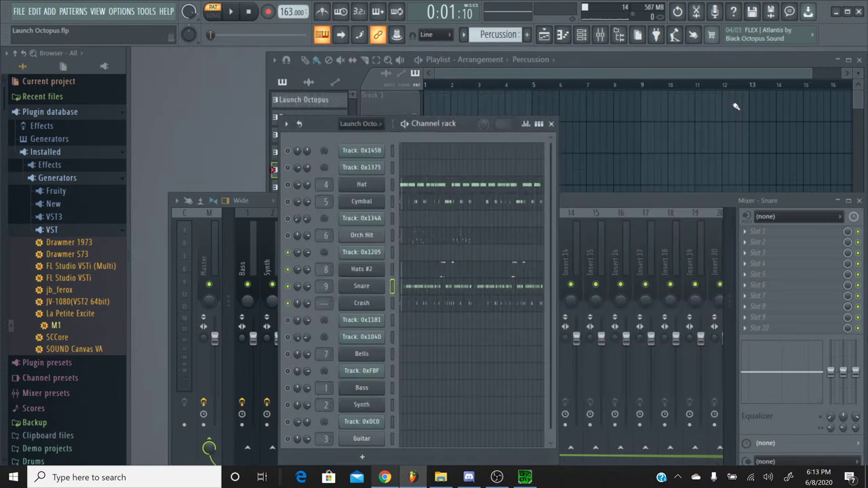
# Copy the Hats #2 channel's panning value and paste it onto the Crash channel's panning (71%)
pyautogui.rightClick(298, 270)
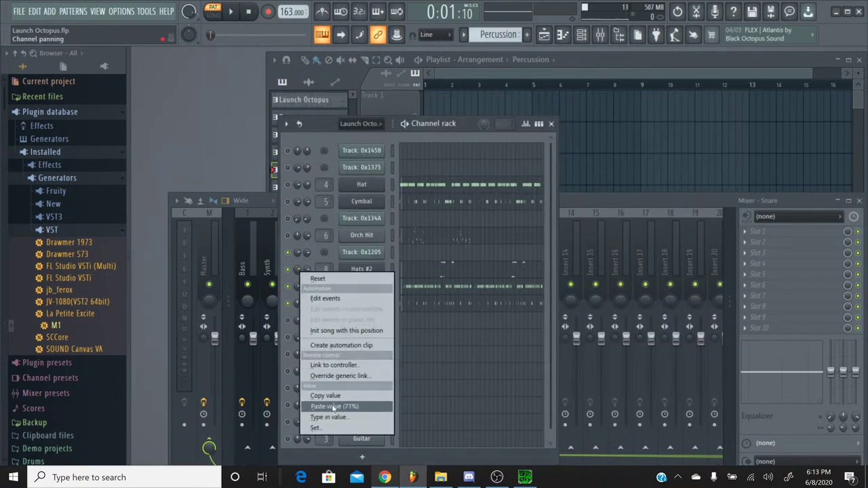
pyautogui.click(332, 396)
pyautogui.rightClick(300, 308)
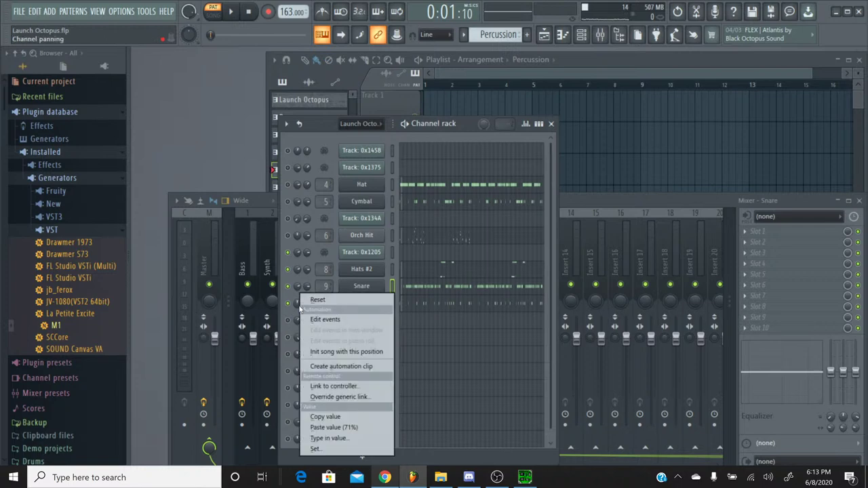
pyautogui.click(334, 427)
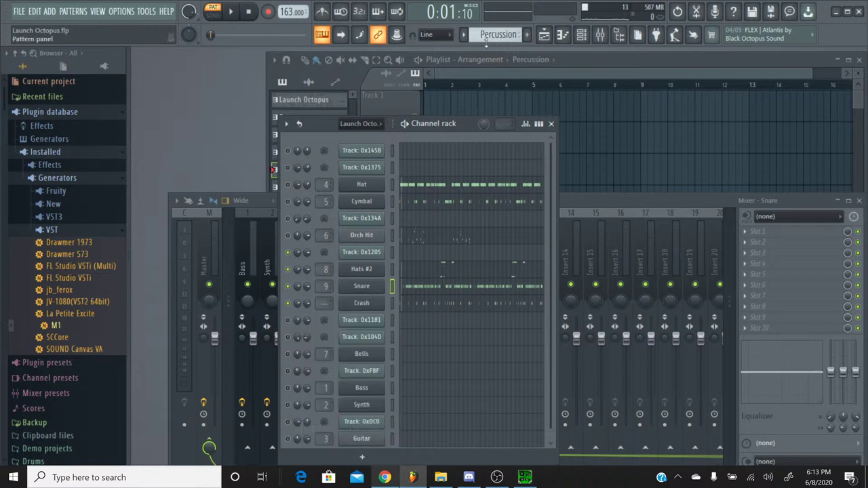
# Switch to the Launch Octopus pattern and check the volume options of Track: 0x1205
pyautogui.click(497, 35)
pyautogui.click(489, 50)
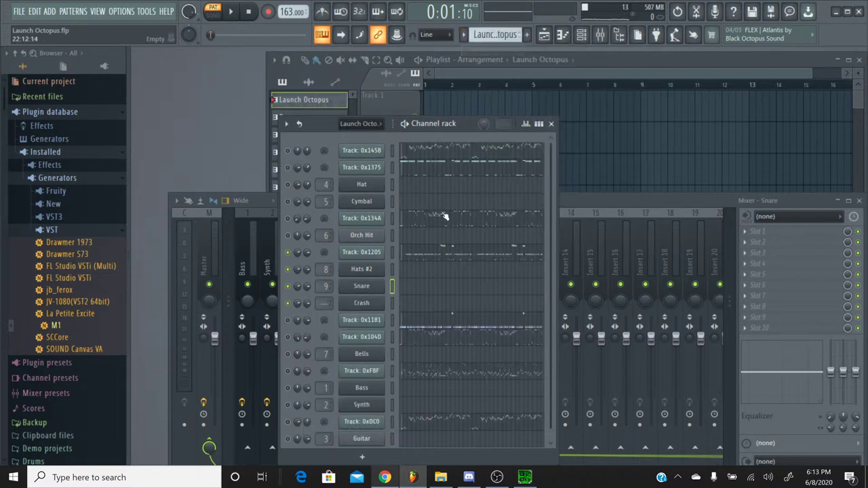
pyautogui.rightClick(309, 257)
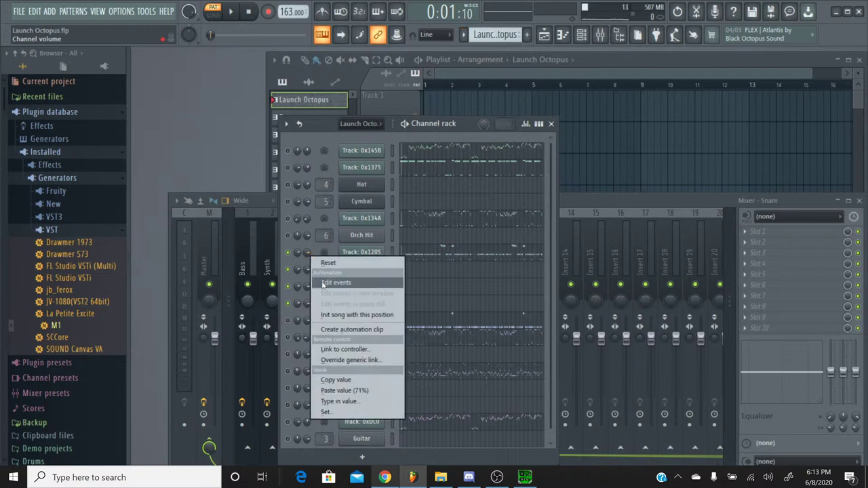
pyautogui.click(334, 141)
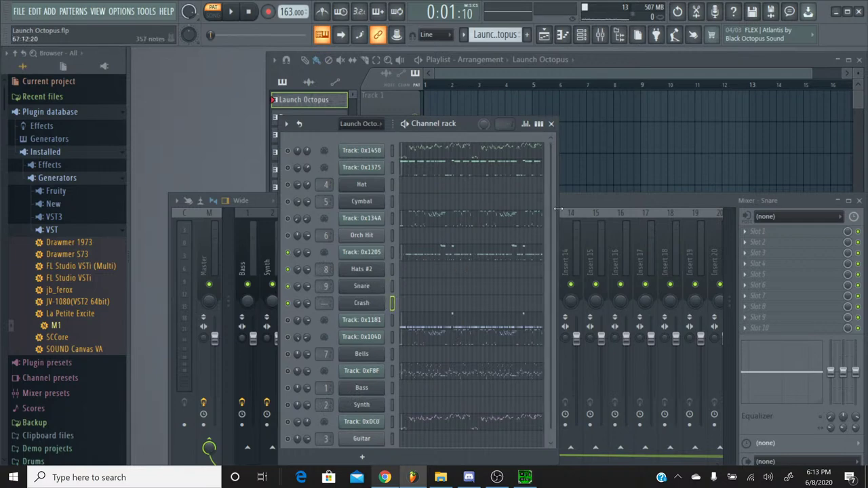
# Link the selected Crash channel to mixer insert 10
pyautogui.click(521, 214)
pyautogui.click(474, 215)
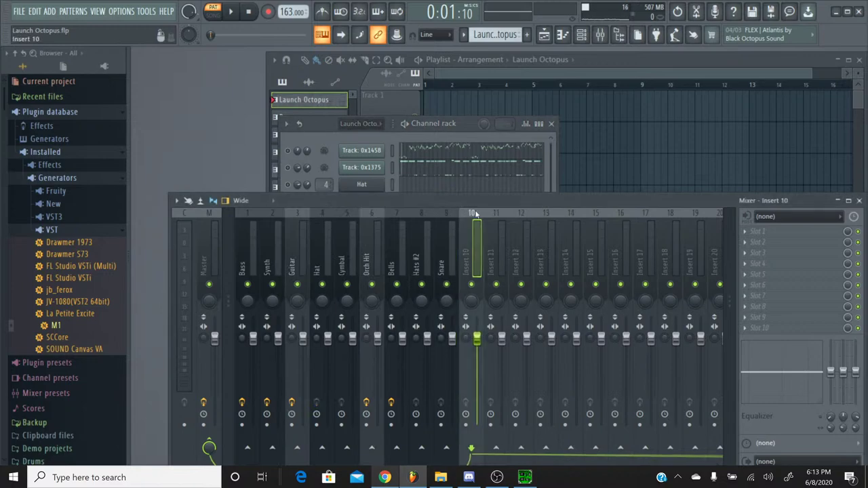
pyautogui.hotkey('ctrl', 'l')
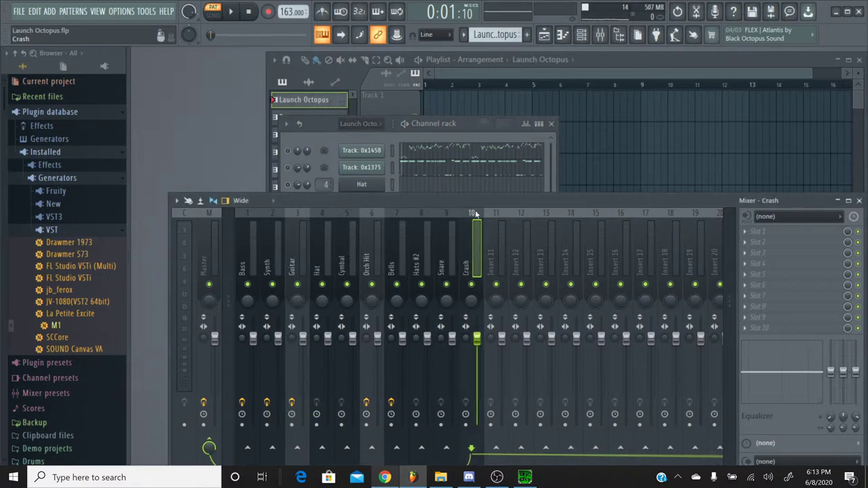
# Check the live chat in YouTube Studio in Chrome and return to FL Studio
pyautogui.click(384, 478)
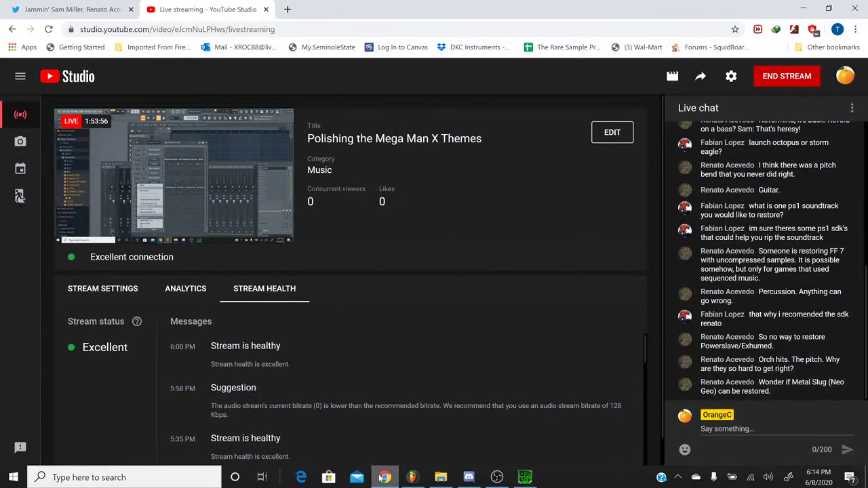
pyautogui.click(412, 478)
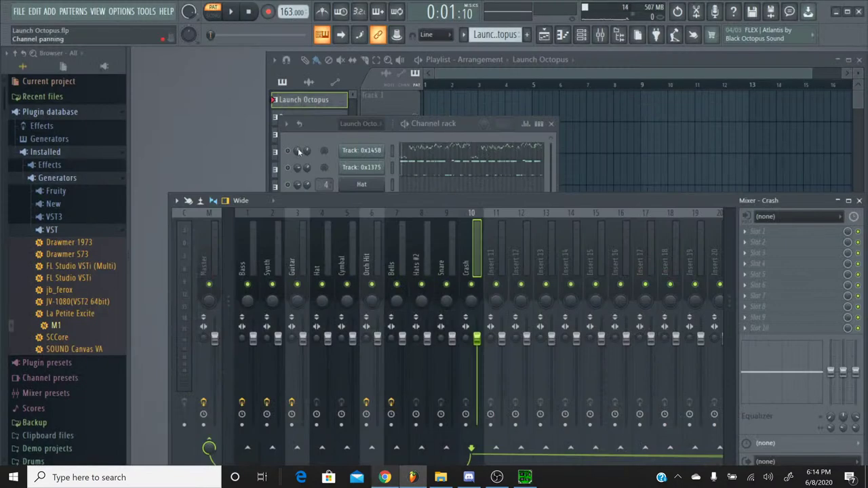
# Audition the Percussion pattern from the start and again from about bar 23
pyautogui.click(313, 140)
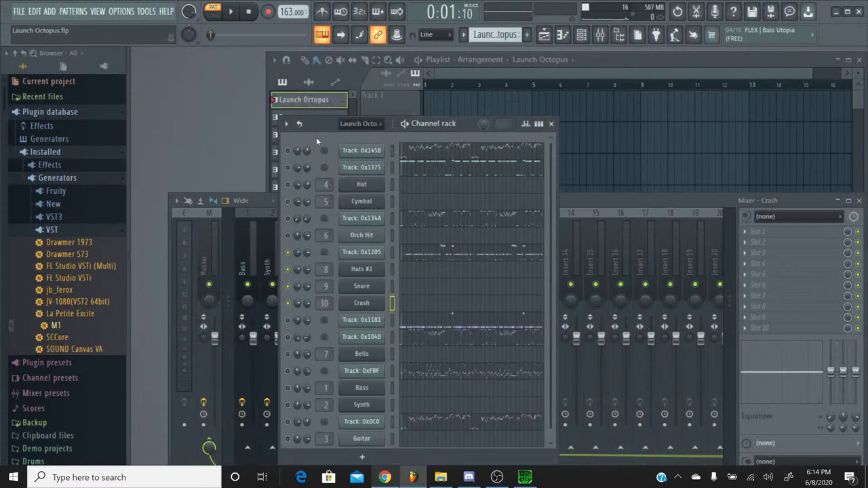
pyautogui.click(464, 35)
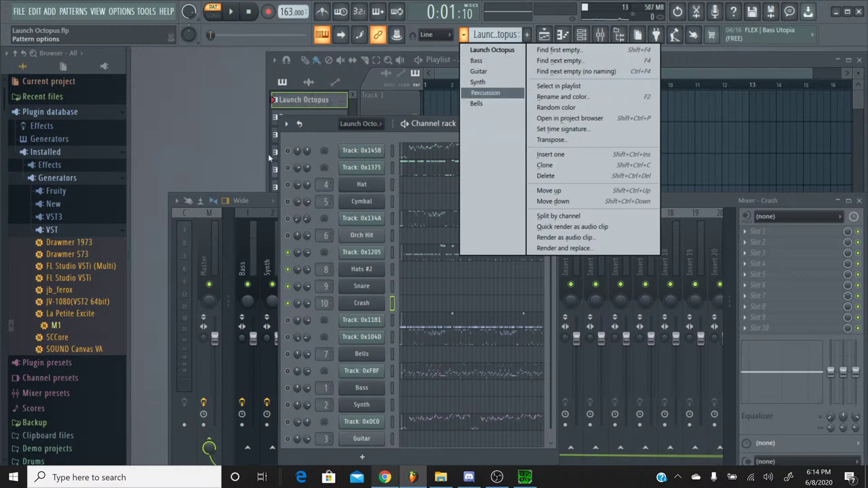
pyautogui.click(326, 133)
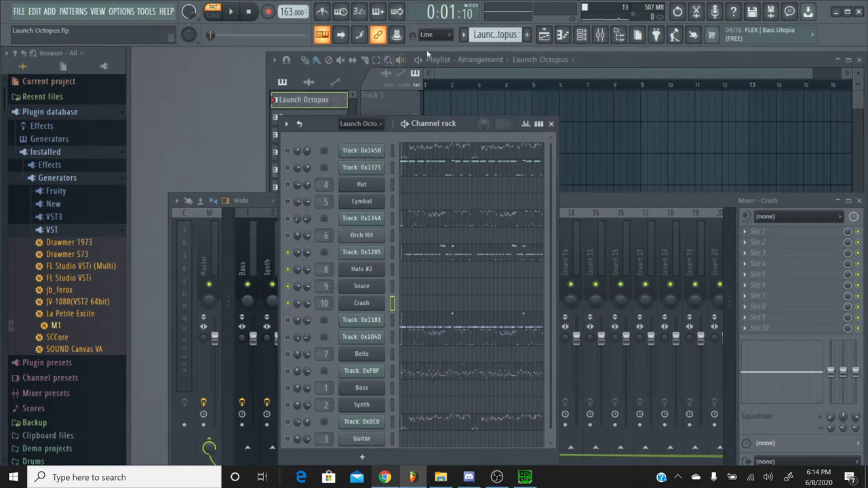
pyautogui.click(464, 37)
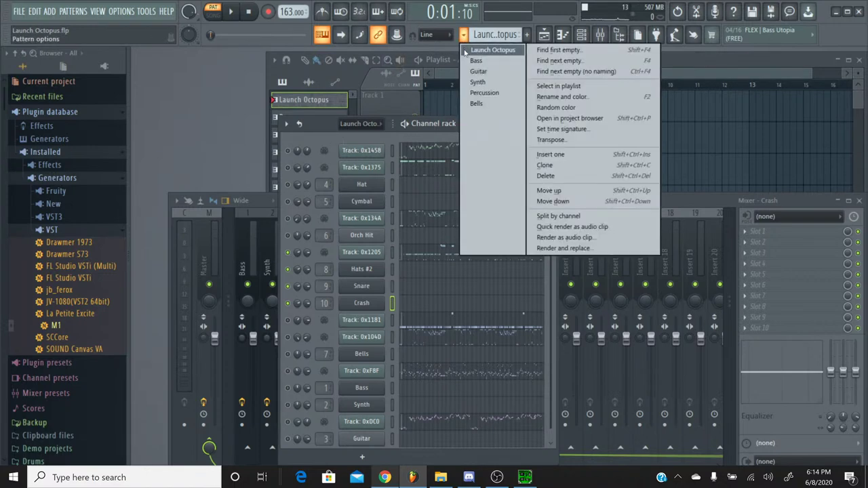
pyautogui.click(483, 92)
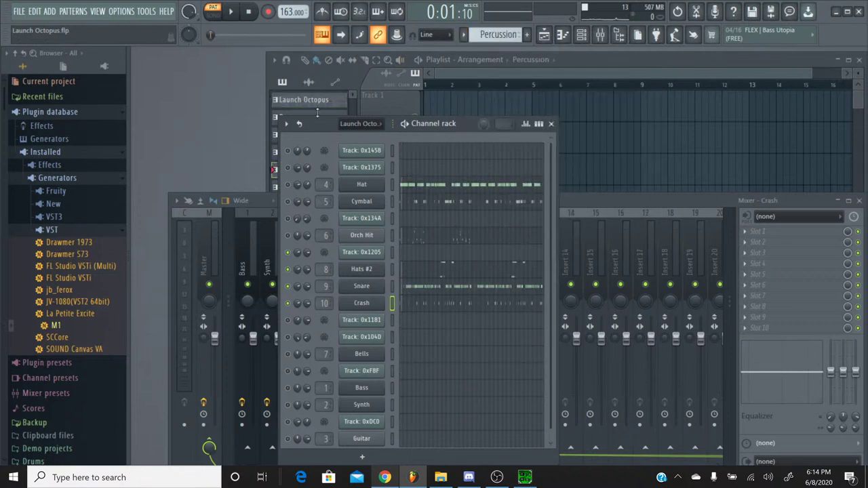
pyautogui.click(231, 12)
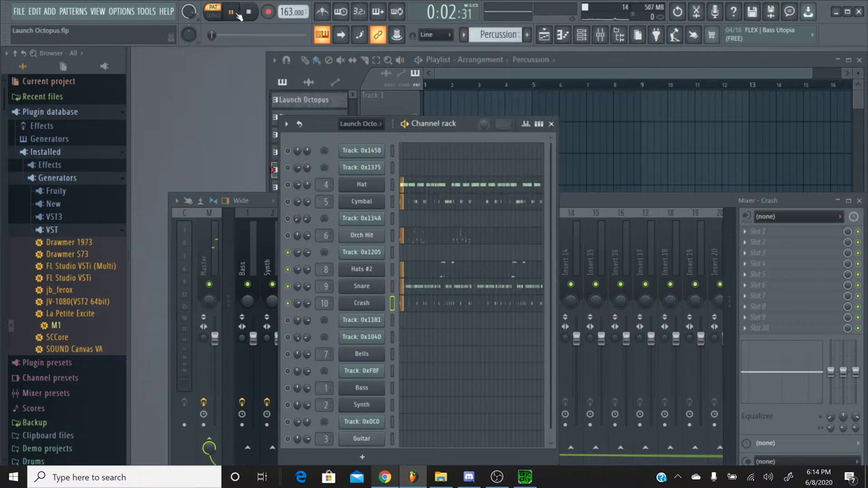
pyautogui.click(215, 37)
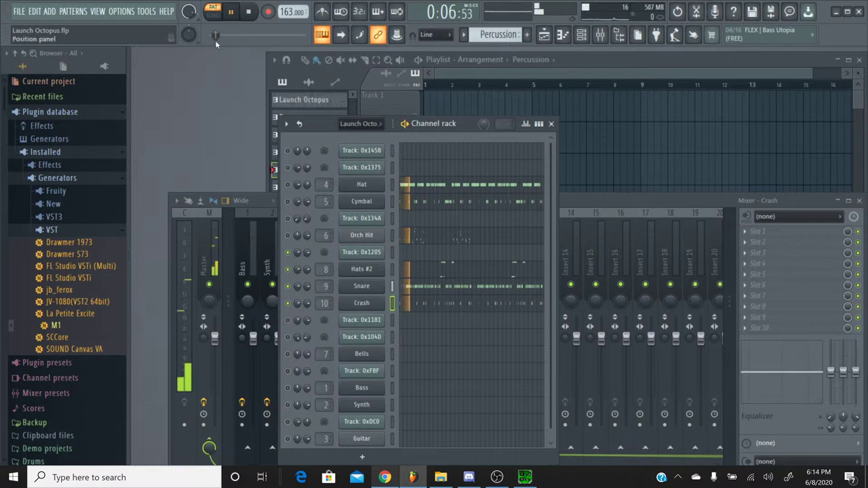
pyautogui.moveTo(218, 36); pyautogui.dragTo(245, 38)
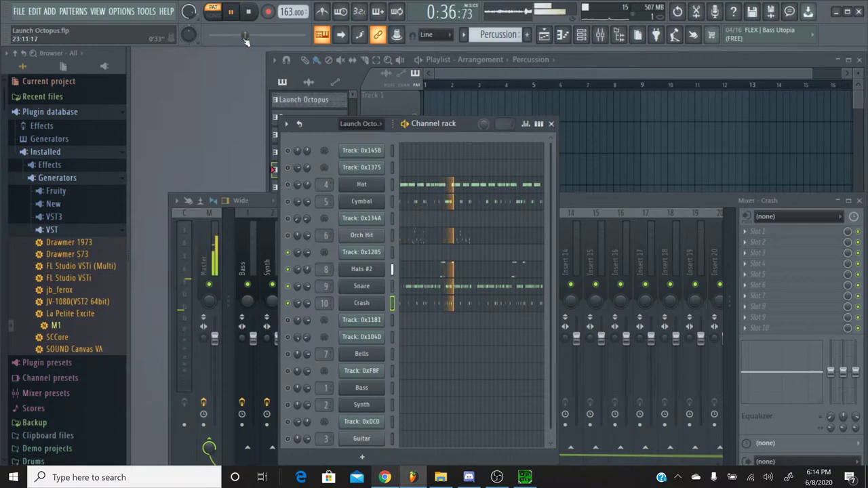
pyautogui.click(249, 13)
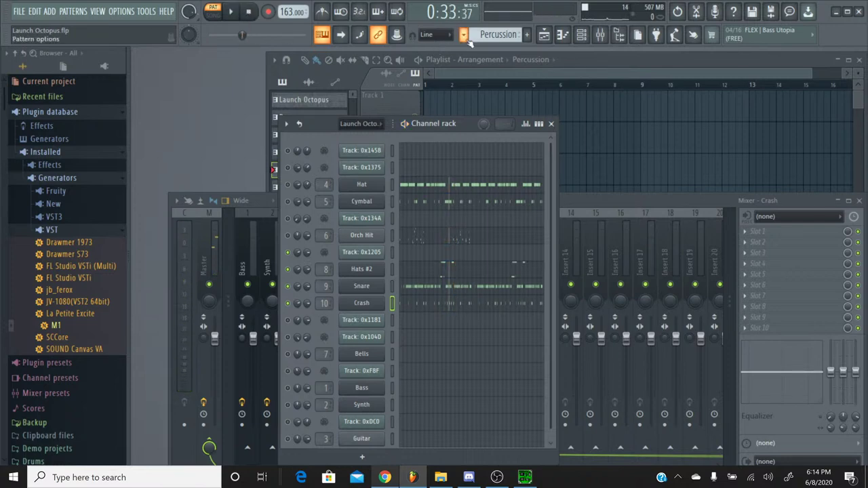
# Switch to the Launch Octopus pattern, solo Track: 0x1181 and return the song position to the start
pyautogui.click(21, 13)
pyautogui.click(30, 63)
pyautogui.click(464, 36)
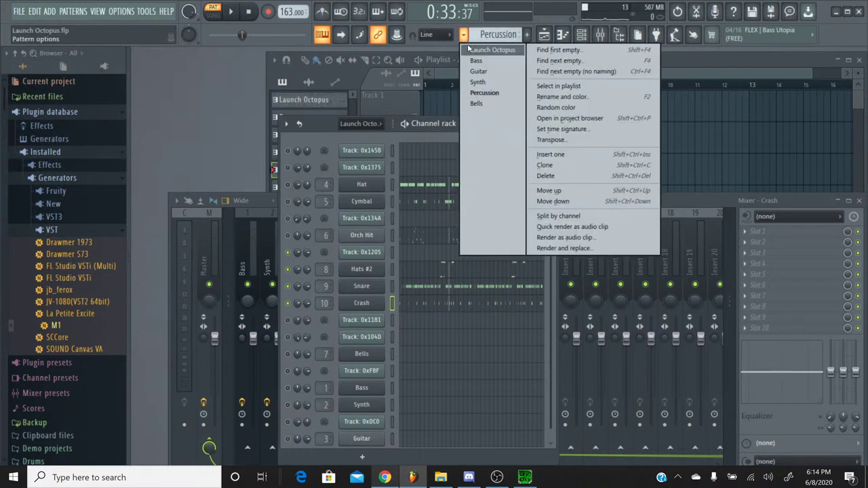
pyautogui.click(468, 49)
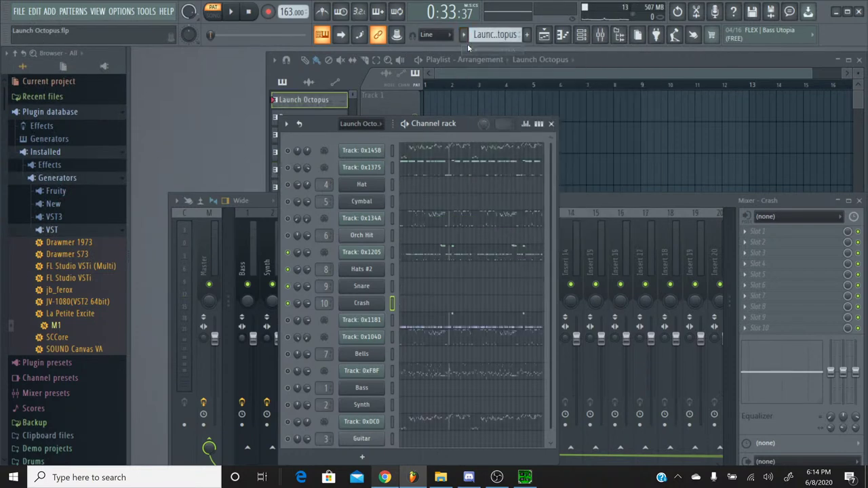
pyautogui.rightClick(287, 327)
pyautogui.click(321, 291)
pyautogui.moveTo(210, 37); pyautogui.dragTo(206, 35)
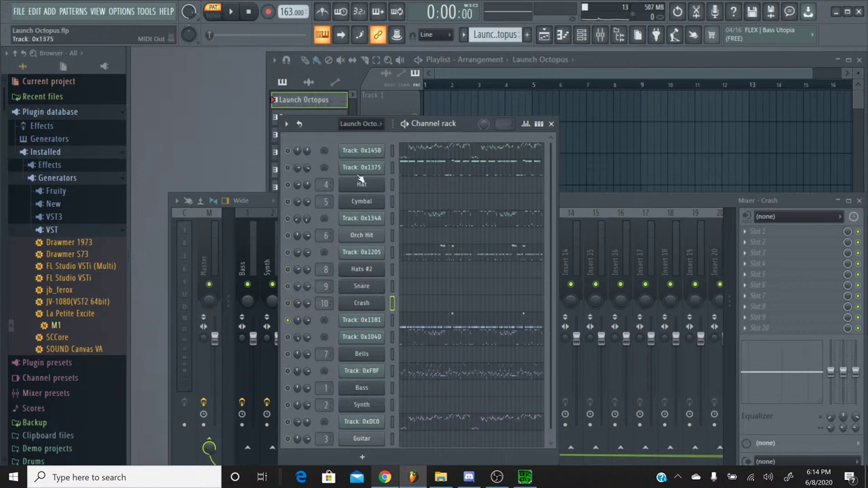
# Open Track: 0x1181 in the piano roll and examine its notes up to the G5 note at bar 25
pyautogui.click(419, 315)
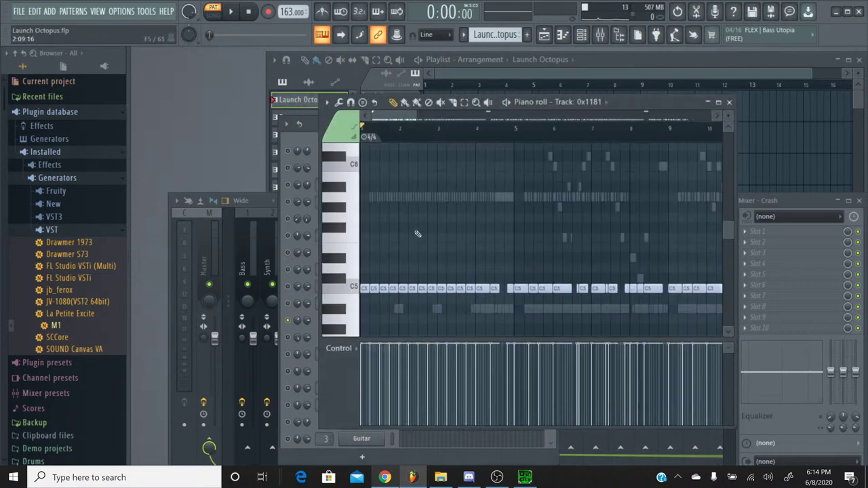
pyautogui.click(231, 12)
pyautogui.click(252, 13)
pyautogui.moveTo(410, 122); pyautogui.dragTo(447, 123)
pyautogui.scroll(-3, 447, 169)
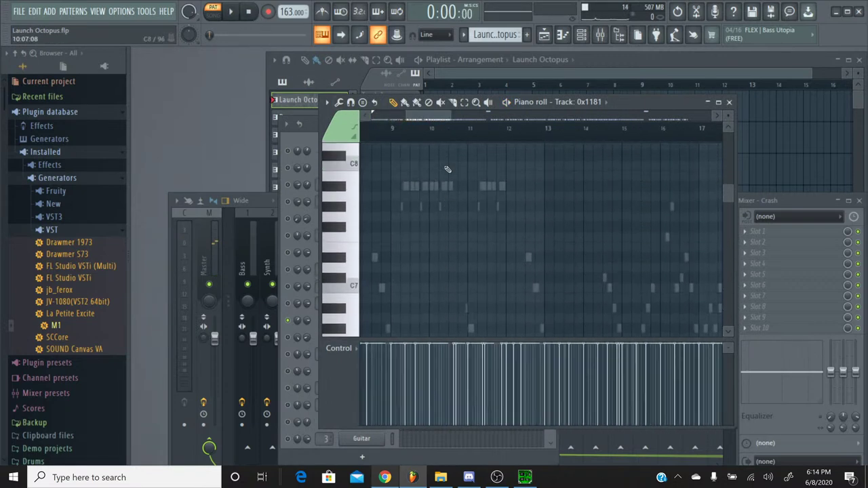
pyautogui.scroll(6, 448, 169)
pyautogui.hscroll(5, 475, 180)
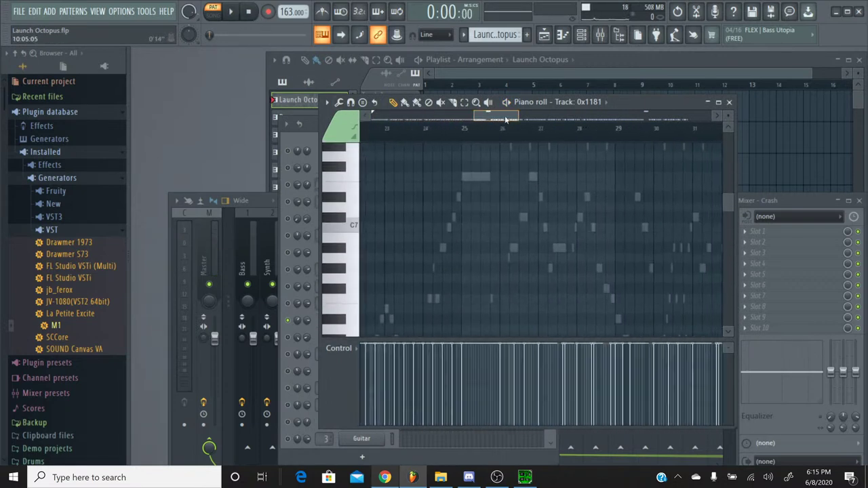
pyautogui.scroll(-6, 497, 187)
pyautogui.click(494, 186)
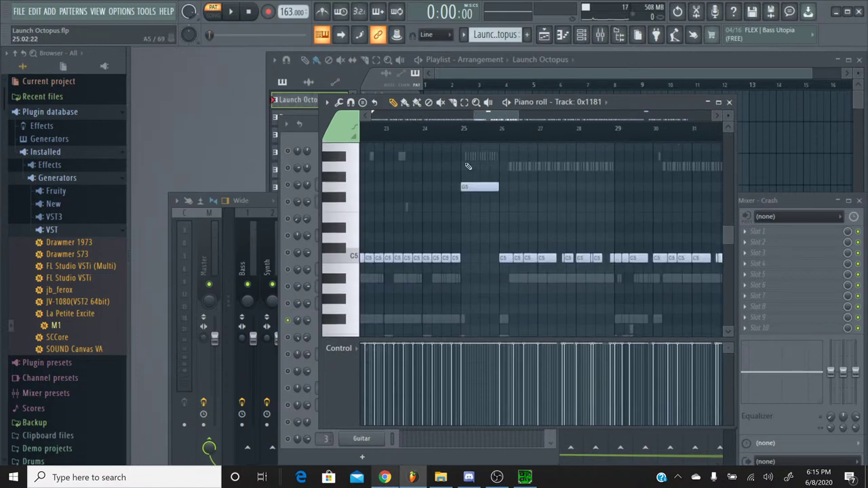
# Audition the soloed Track: 0x1181 from the G5 note at bar 25
pyautogui.click(453, 136)
pyautogui.click(229, 12)
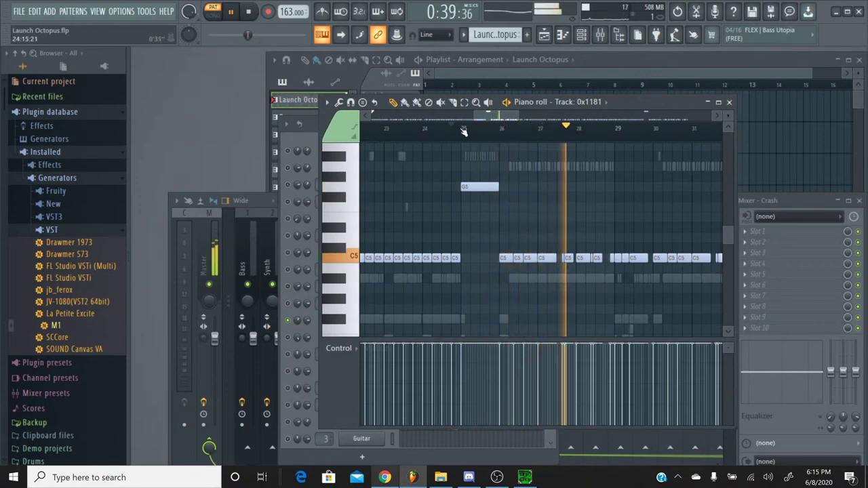
pyautogui.press('space')
pyautogui.press('space')
pyautogui.click(245, 13)
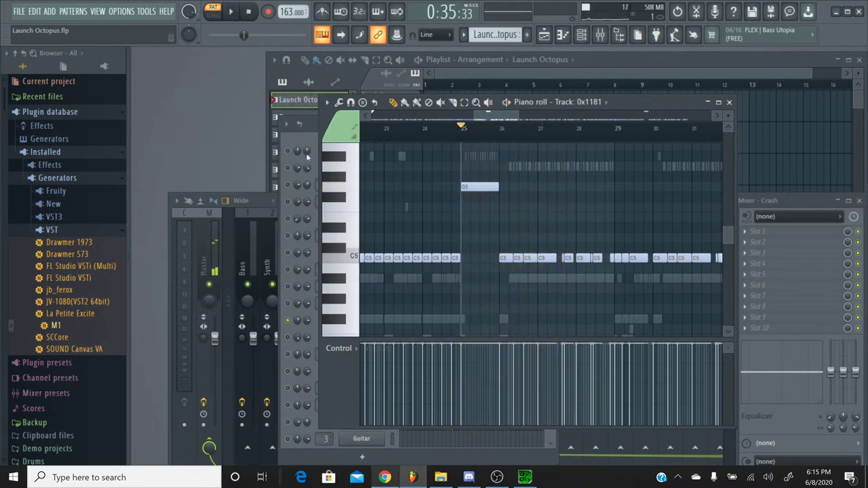
pyautogui.click(344, 176)
pyautogui.click(345, 176)
pyautogui.click(341, 249)
# Switch to SPCTool, play 13 Launch Octopus.spc to compare it with the Track: 0x1181 notes, and return to FL Studio
pyautogui.click(524, 477)
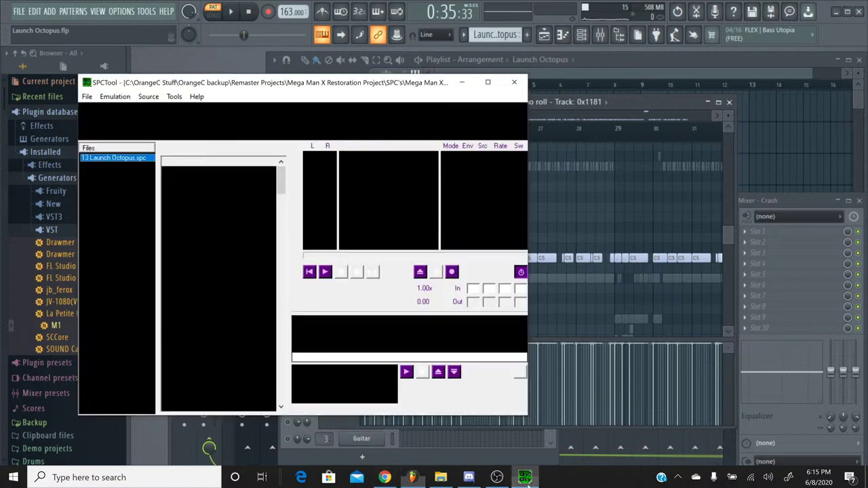
pyautogui.click(325, 272)
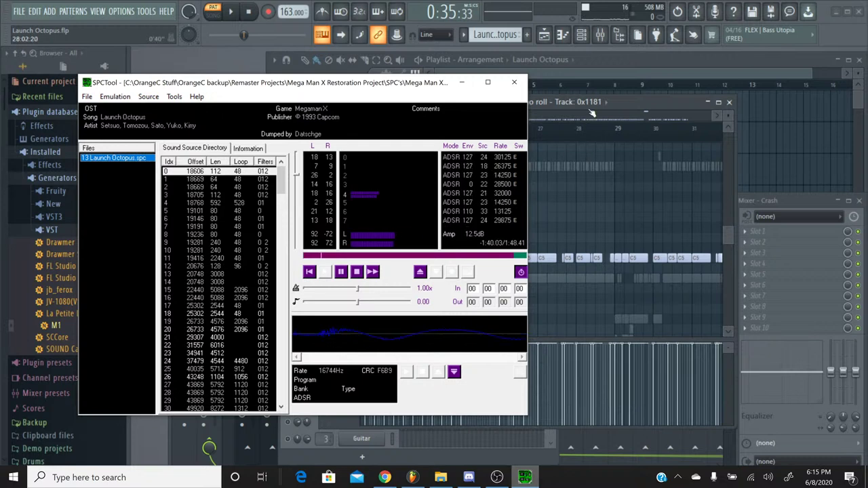
pyautogui.click(630, 102)
pyautogui.moveTo(507, 119); pyautogui.dragTo(509, 142)
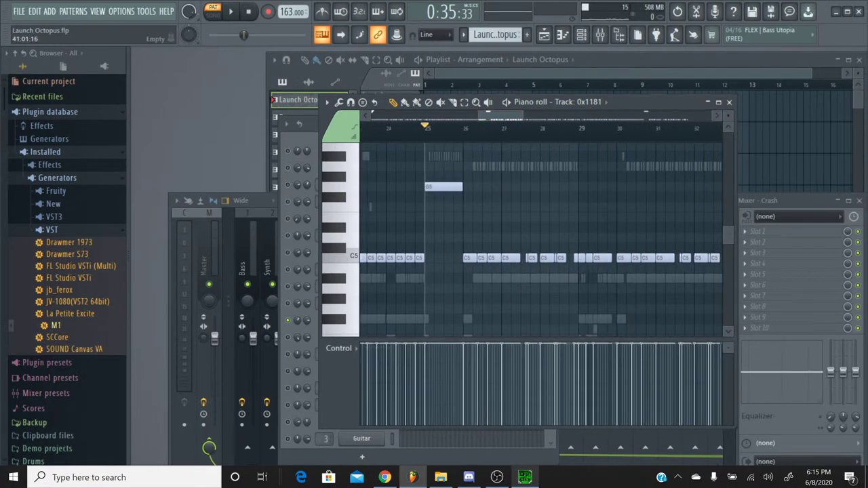
pyautogui.hotkey('alt', 'Tab')
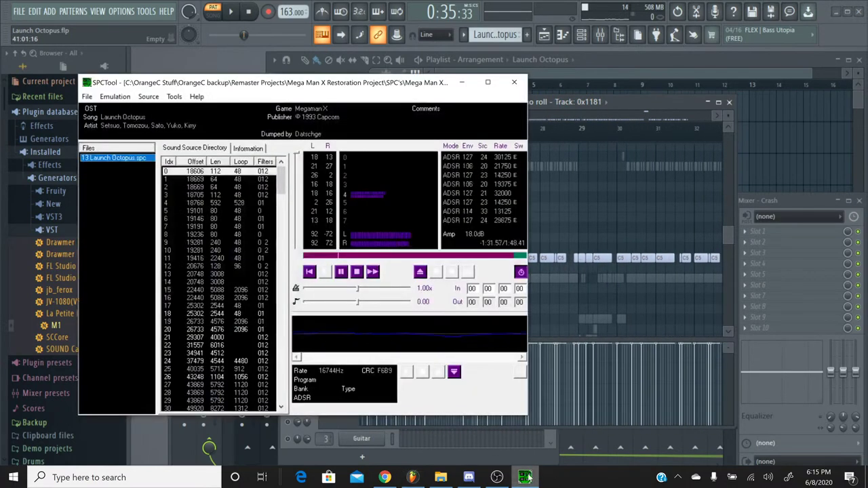
pyautogui.click(356, 273)
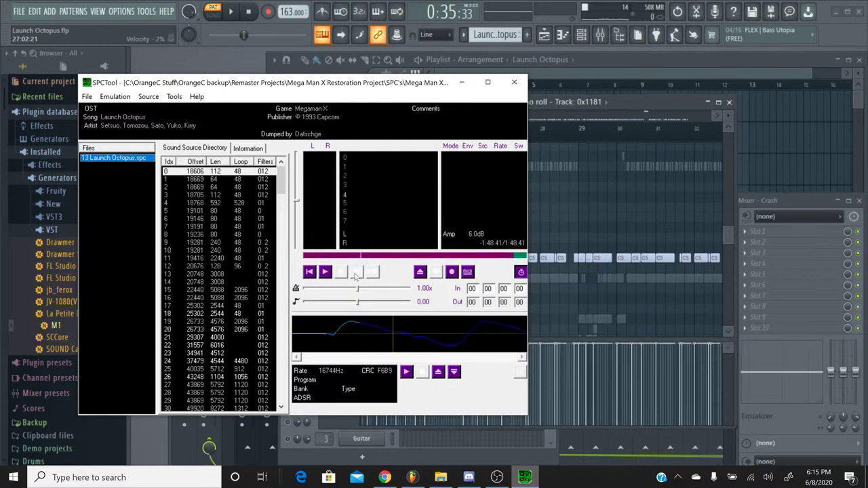
pyautogui.click(461, 83)
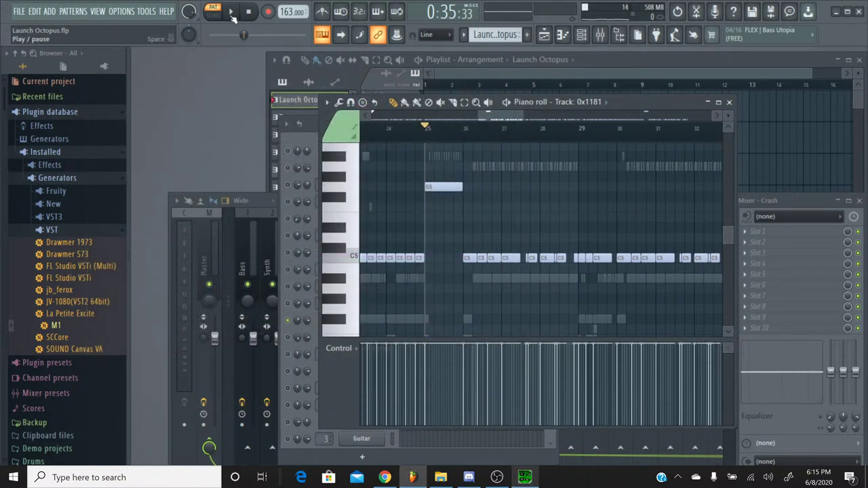
# Replay Track: 0x1181 from bars 24 and 25, select the G5 note at bar 25 and close the piano roll
pyautogui.click(231, 12)
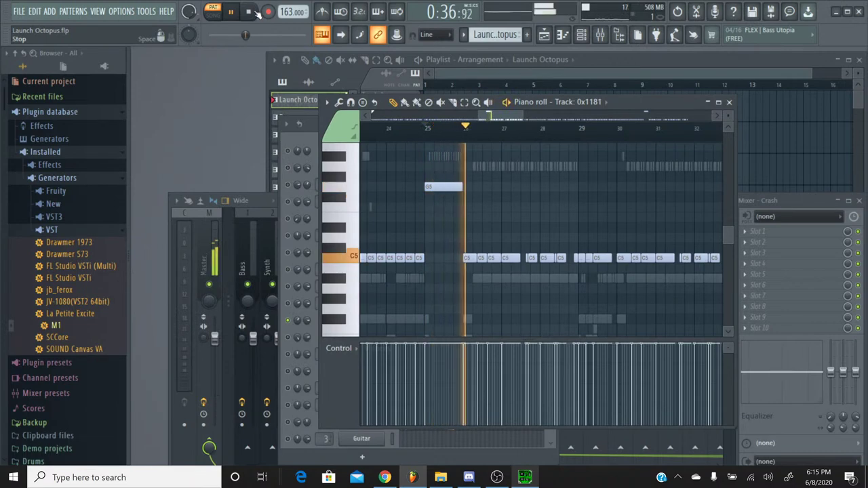
pyautogui.click(409, 129)
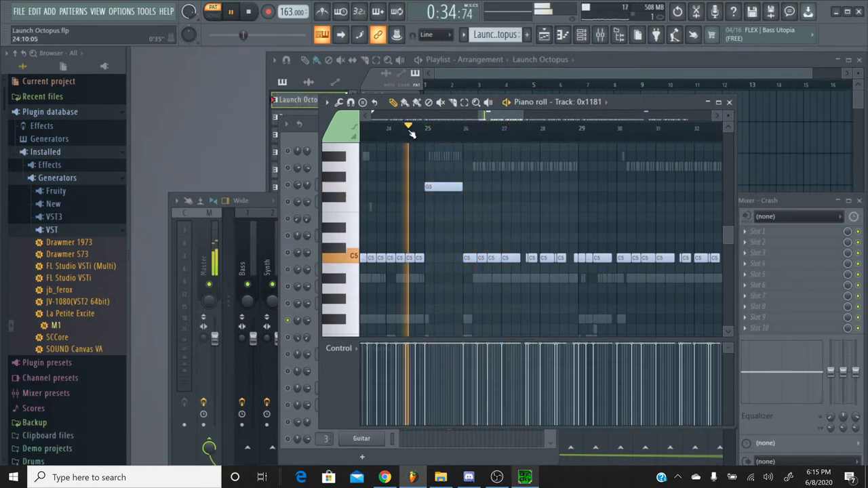
pyautogui.click(249, 12)
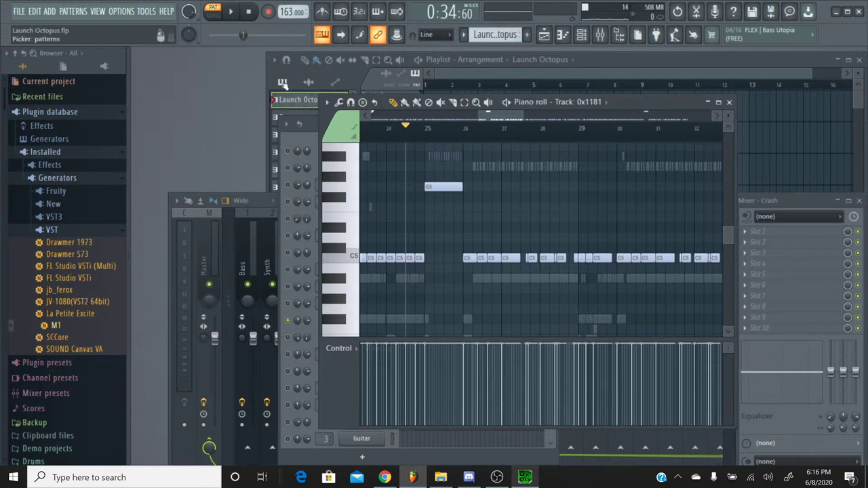
pyautogui.click(444, 187)
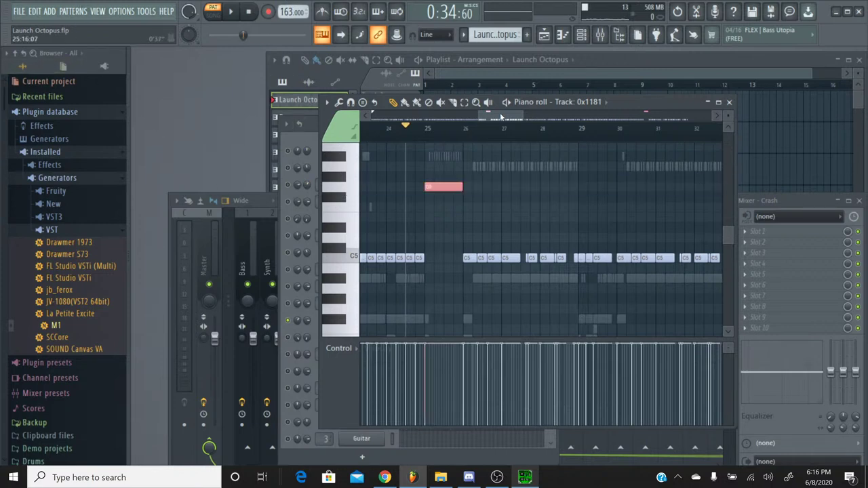
pyautogui.click(730, 103)
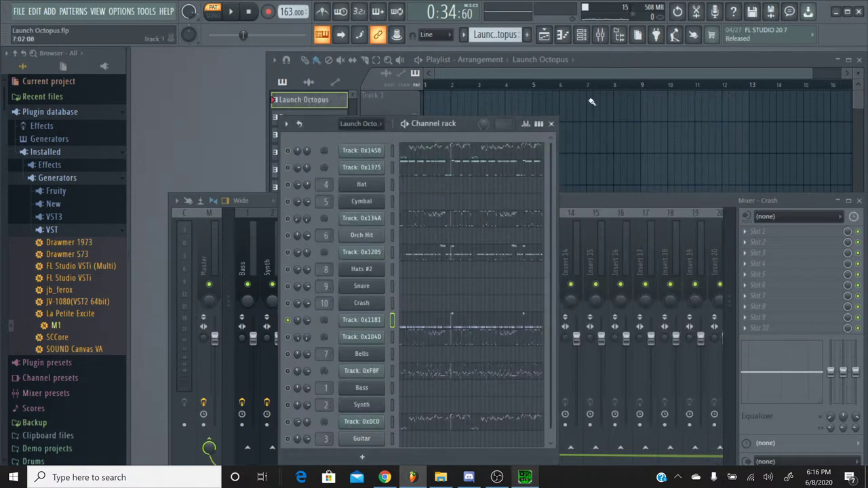
# Switch to the Percussion pattern, and open the Mega Man X Restoration Project's Original Sources > Drums folder in File Explorer
pyautogui.click(464, 35)
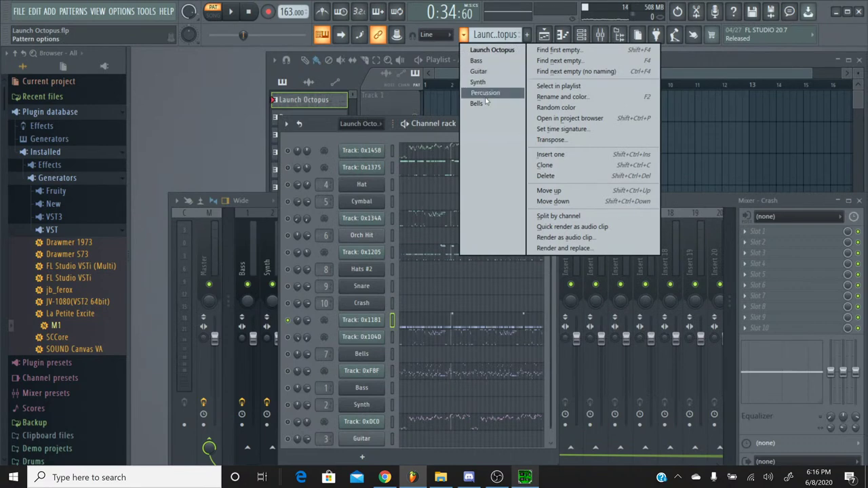
pyautogui.click(484, 93)
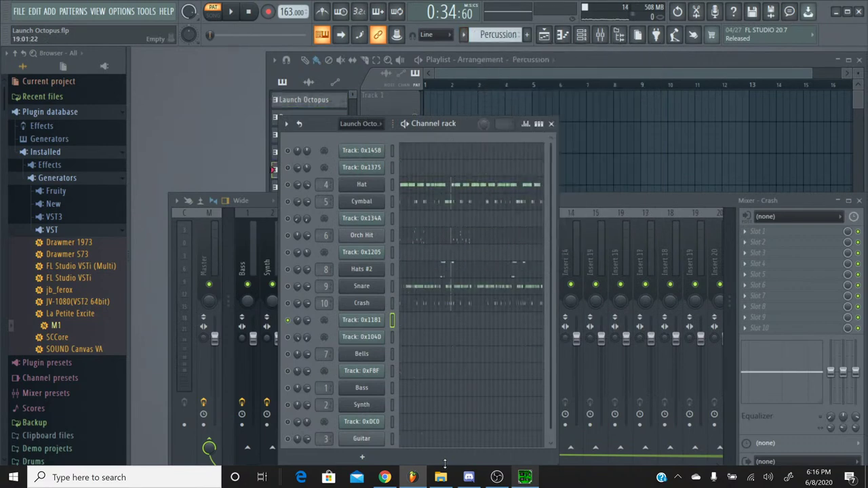
pyautogui.click(441, 477)
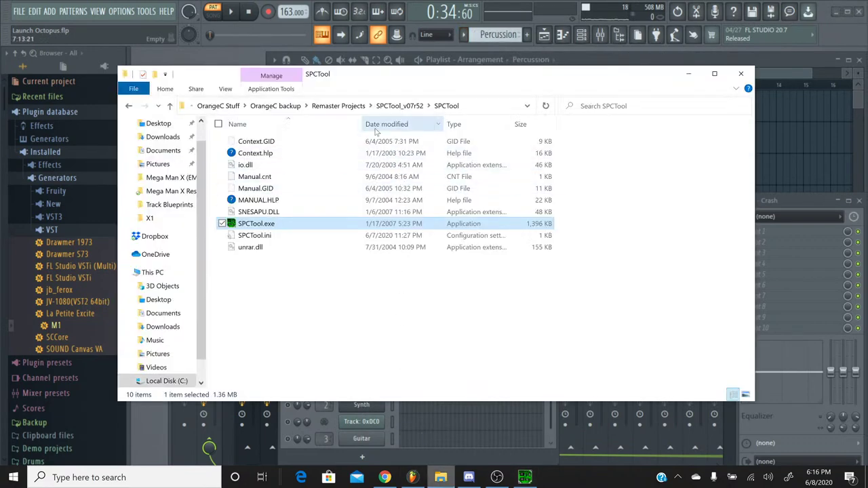
pyautogui.click(339, 106)
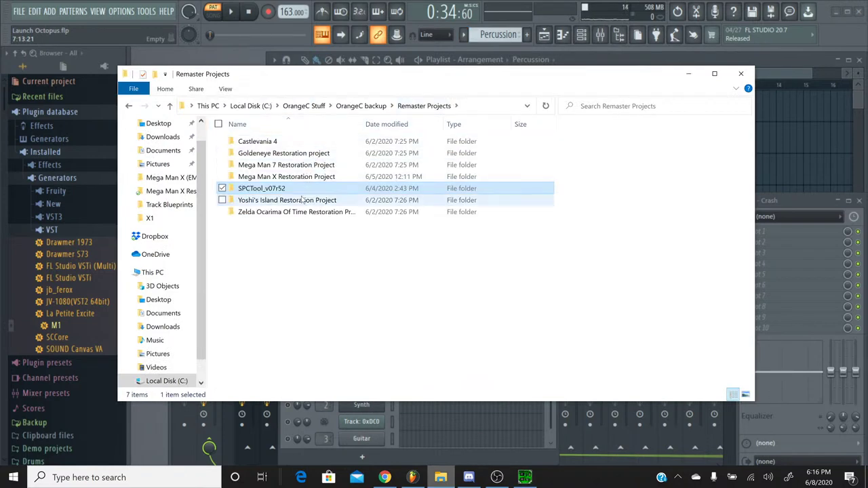
pyautogui.doubleClick(298, 177)
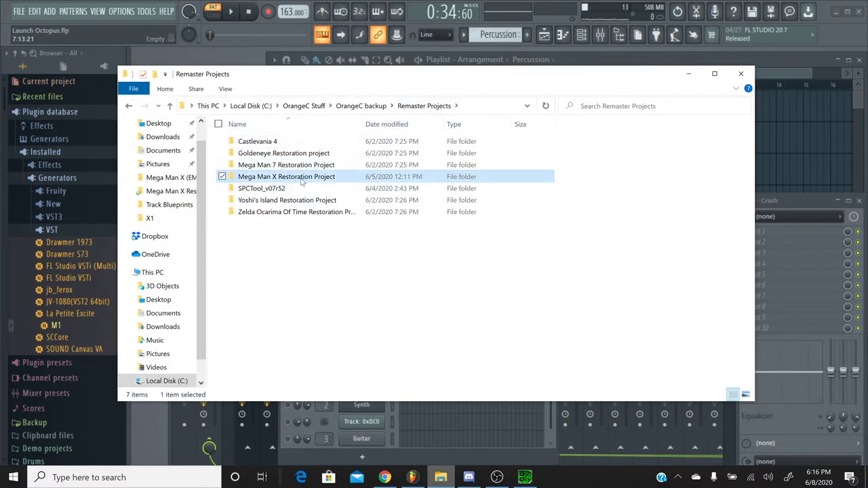
pyautogui.doubleClick(296, 142)
pyautogui.doubleClick(296, 142)
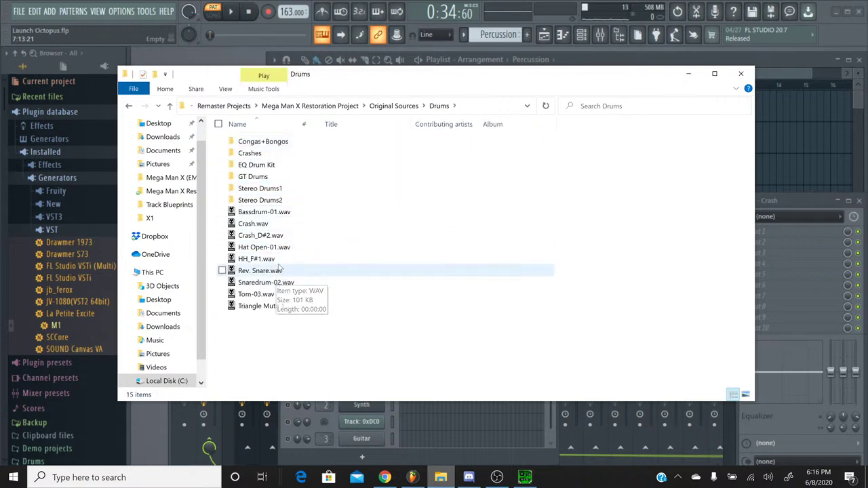
# Audition Bassdrum-01.wav from the Drums folder twice in foobar2000, closing the player after each playback
pyautogui.click(292, 213)
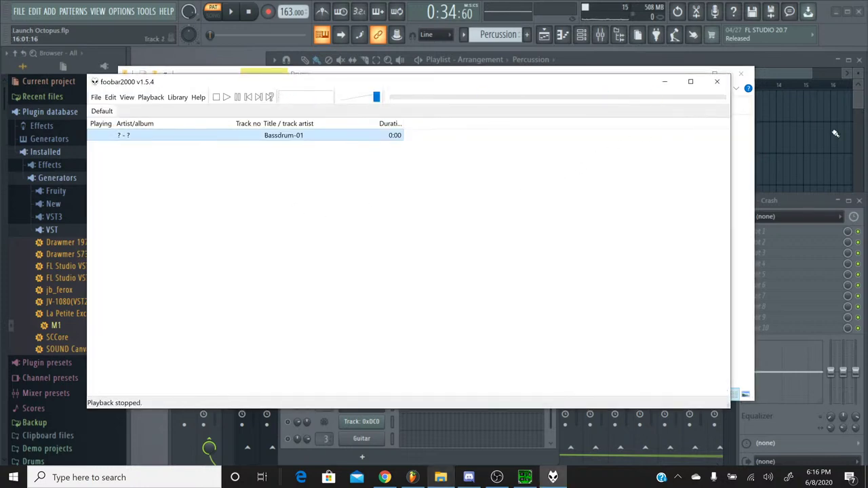
pyautogui.click(715, 82)
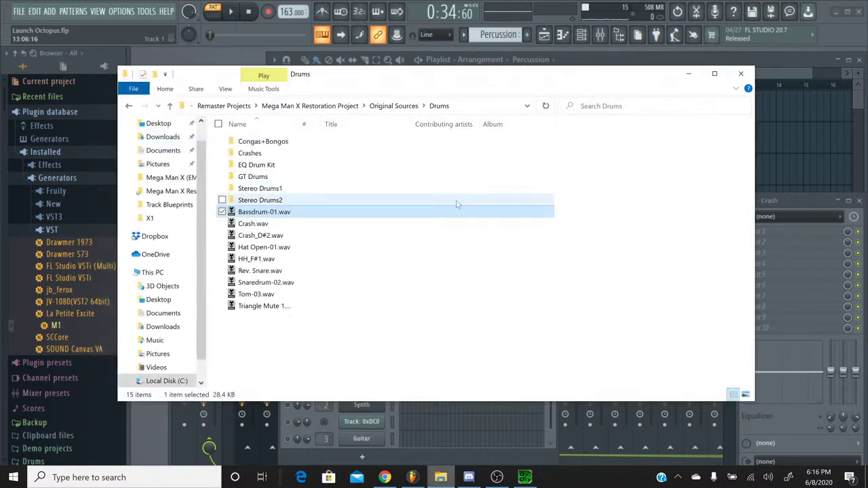
pyautogui.doubleClick(387, 213)
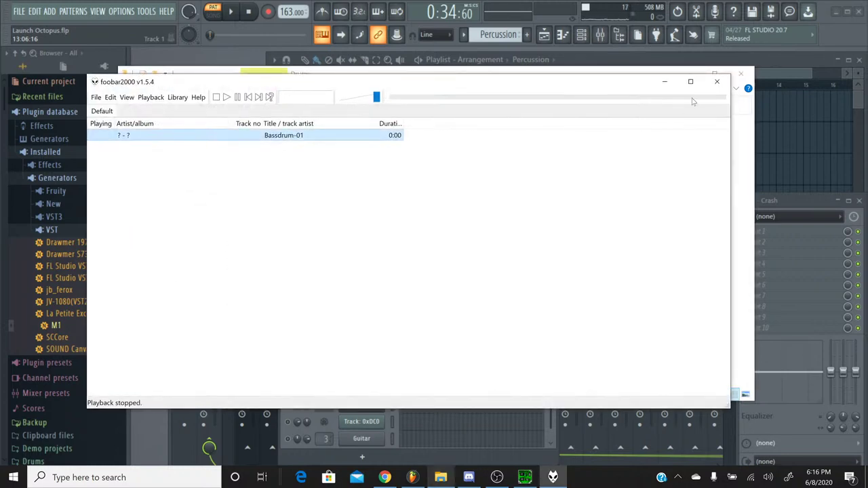
pyautogui.click(717, 80)
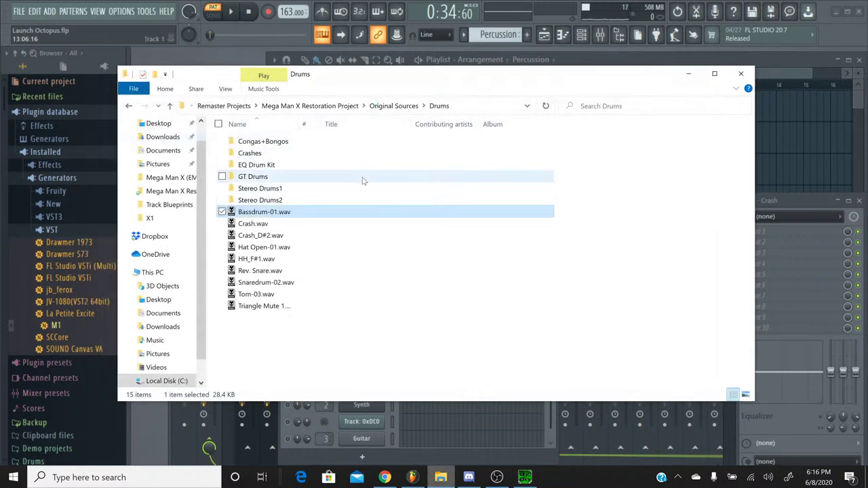
# Audition Dry Kick.wav and Dry Tom2.wav from the GT Drums folder
pyautogui.doubleClick(332, 179)
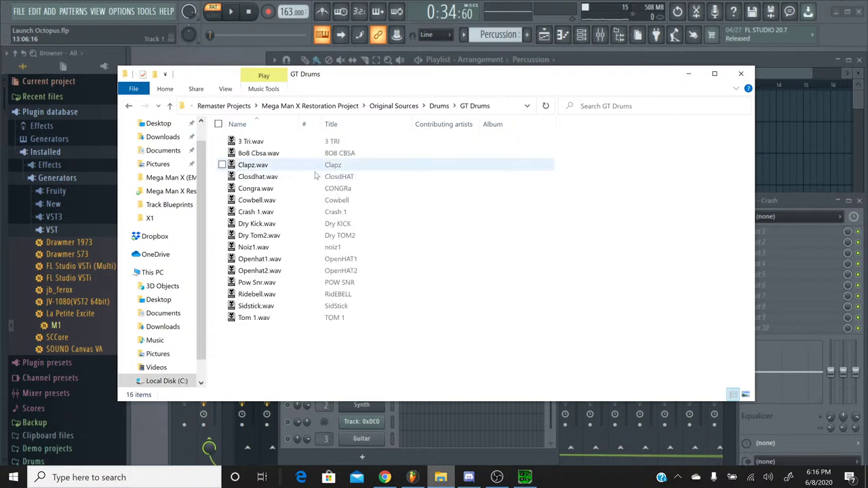
pyautogui.doubleClick(298, 224)
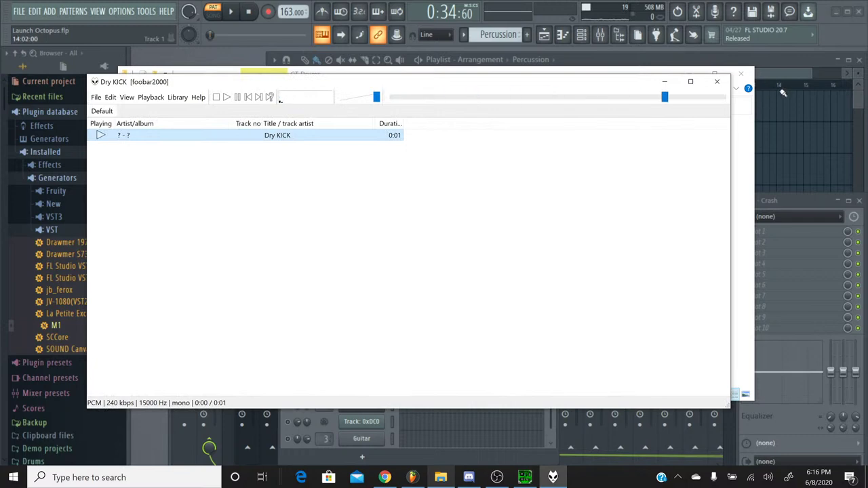
pyautogui.click(709, 84)
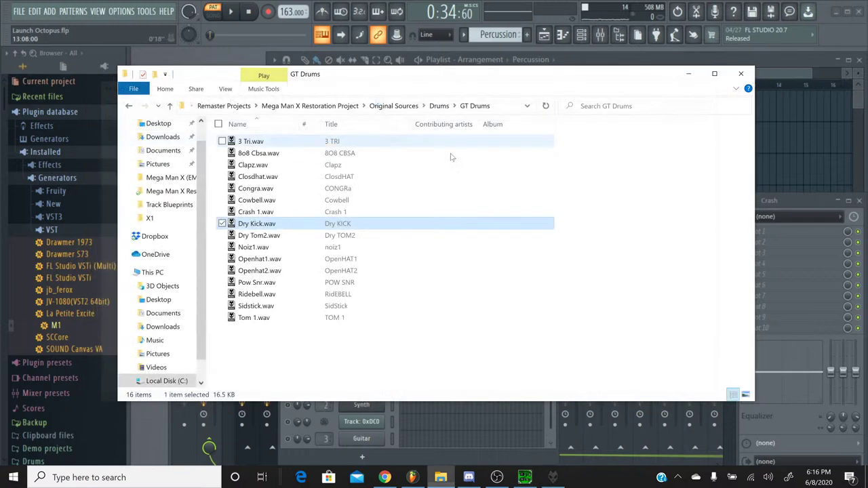
pyautogui.doubleClick(362, 239)
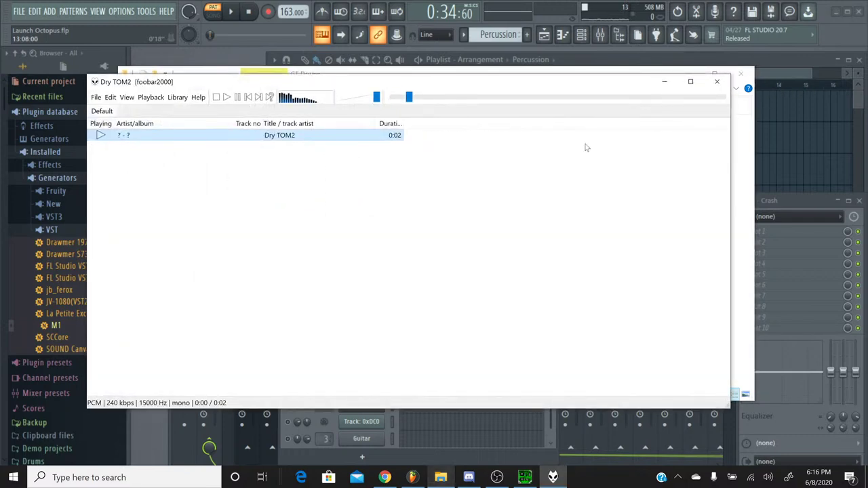
pyautogui.click(717, 81)
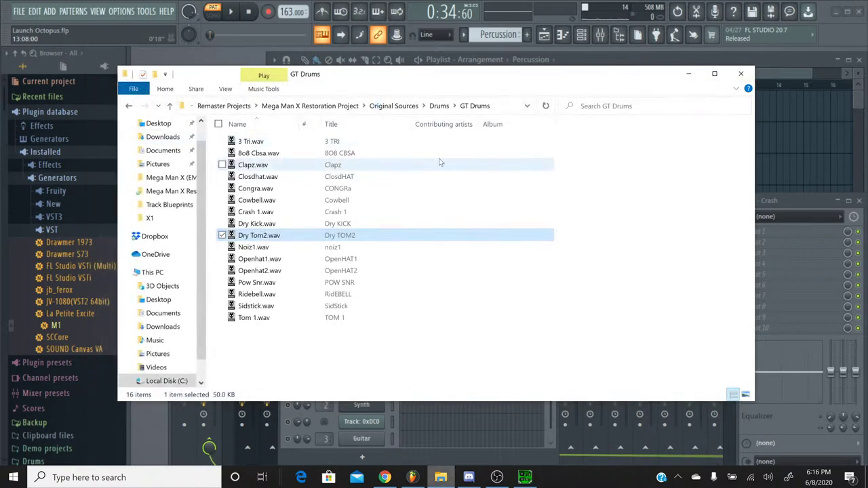
# Audition K 13a.wav and K 15a.wav from the EQ Drum Kit folder, and close File Explorer
pyautogui.press('BackSpace')
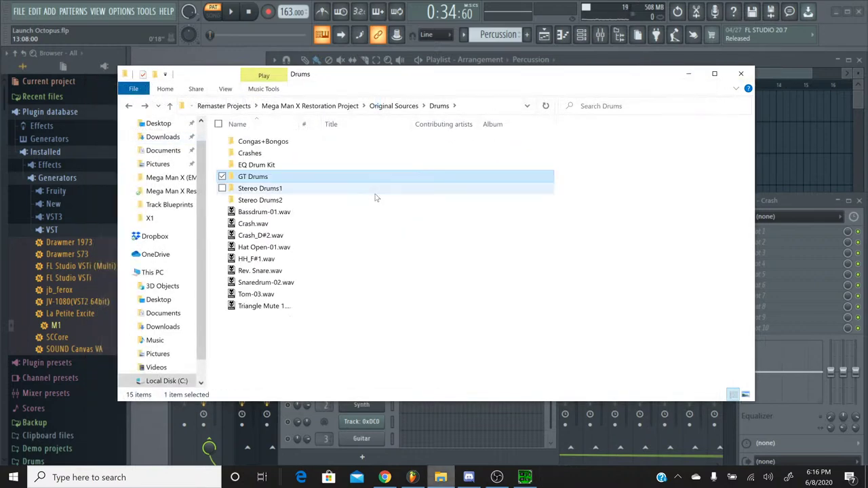
pyautogui.doubleClick(330, 166)
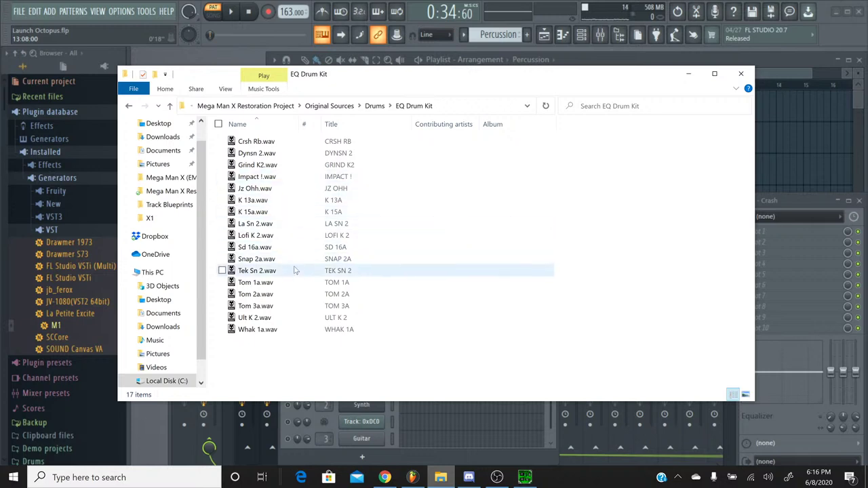
pyautogui.doubleClick(287, 200)
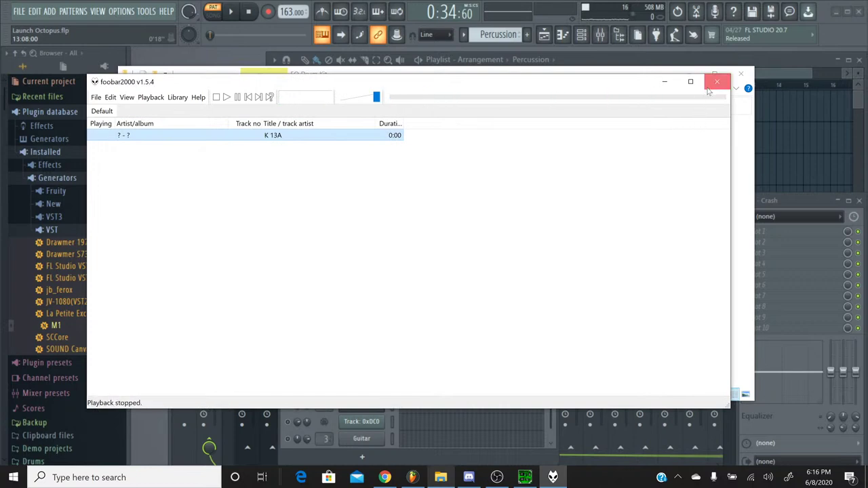
pyautogui.click(717, 81)
pyautogui.doubleClick(431, 212)
pyautogui.click(717, 82)
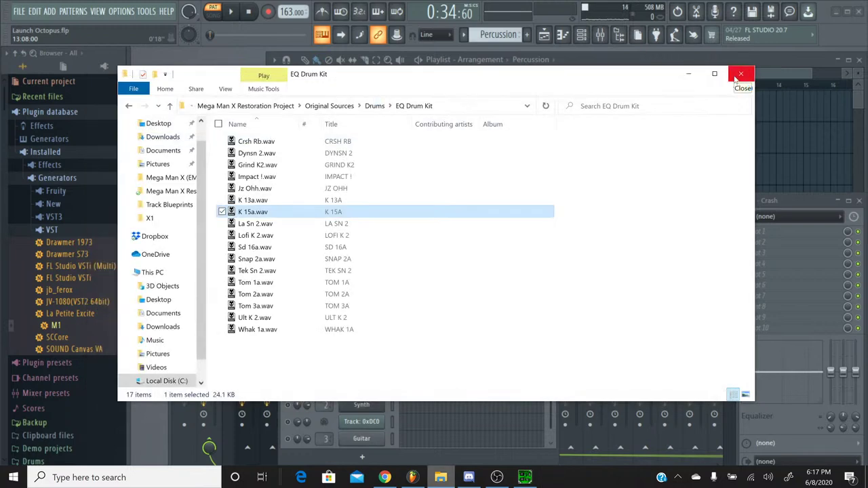
pyautogui.click(739, 76)
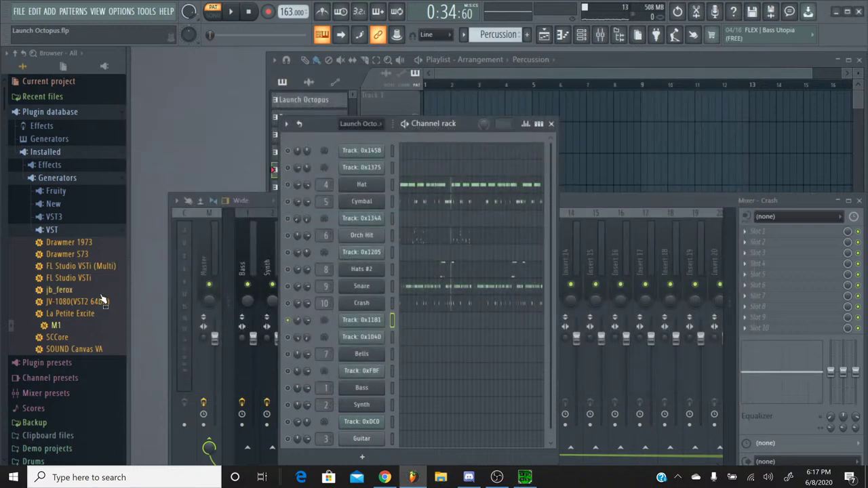
# Add an M1 channel below Track: 0x1181, set the synth to PROG mode and close its window
pyautogui.moveTo(56, 327); pyautogui.dragTo(372, 353)
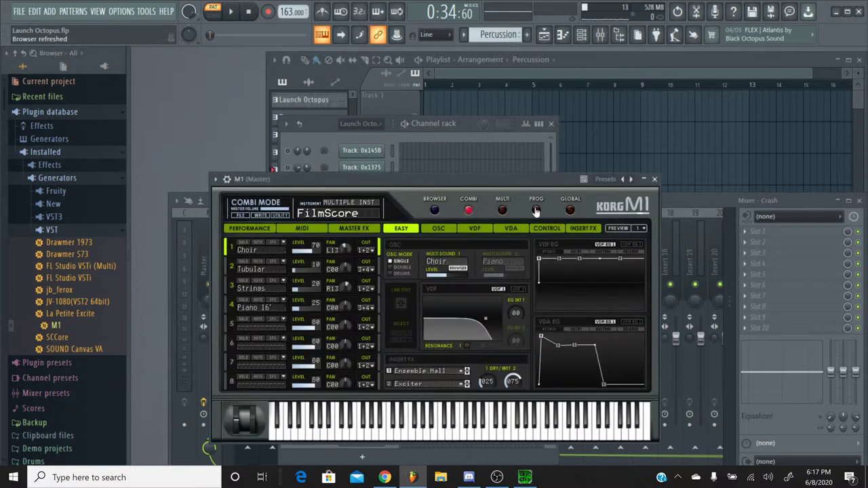
pyautogui.click(538, 211)
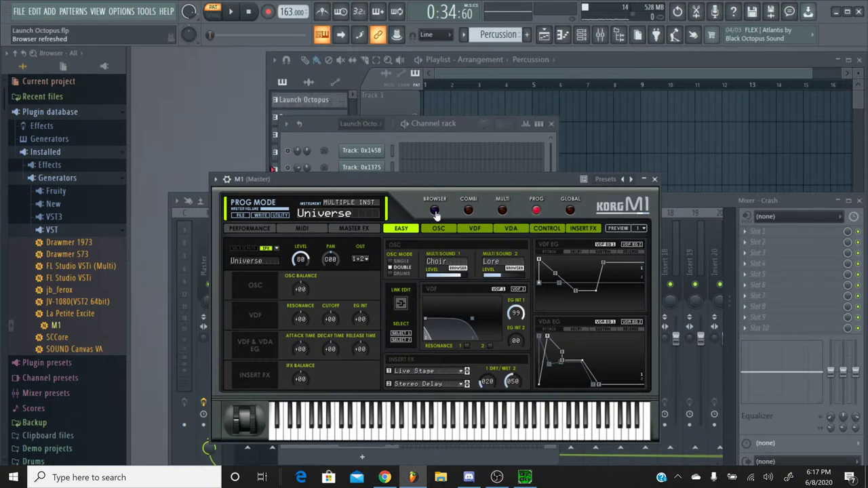
pyautogui.click(654, 179)
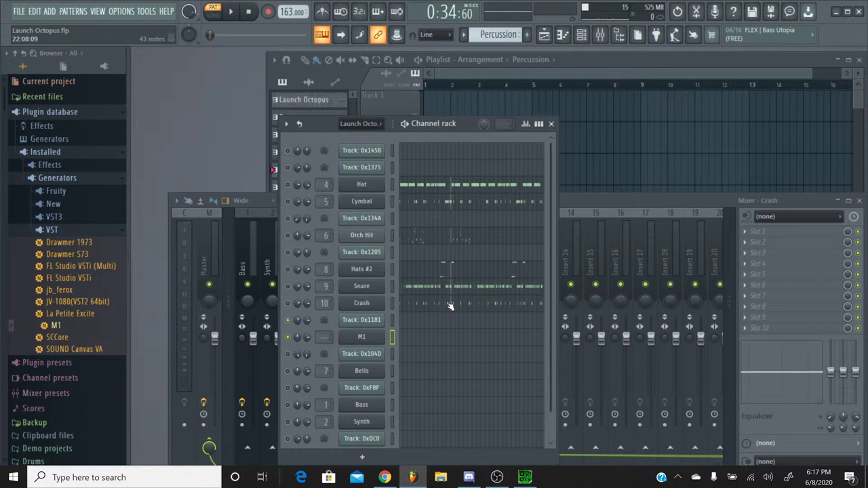
pyautogui.click(362, 336)
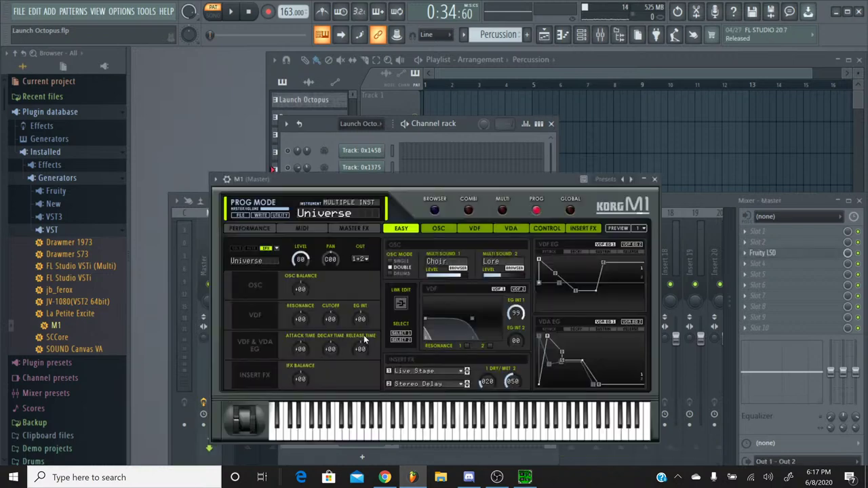
pyautogui.click(655, 179)
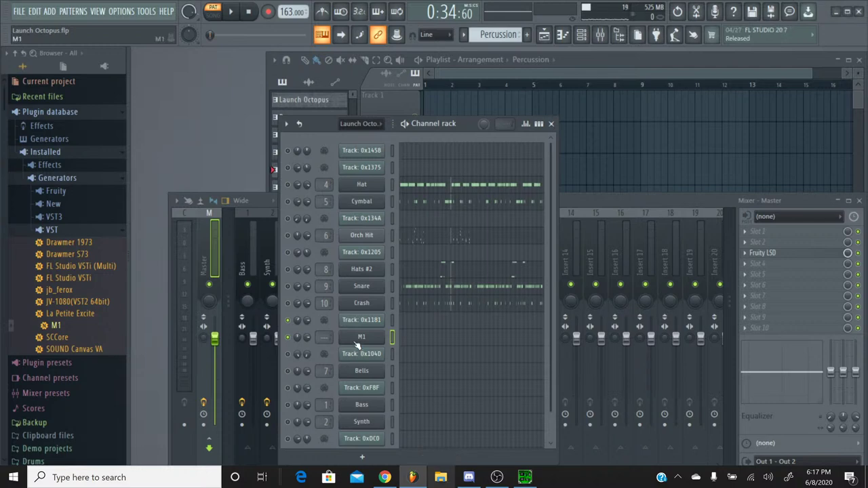
# Load Snaredrum-02.wav from the Mega Man X Restoration Project's Original Sources > Drums folder as a new channel below Track: 0x1181
pyautogui.press('super+e')
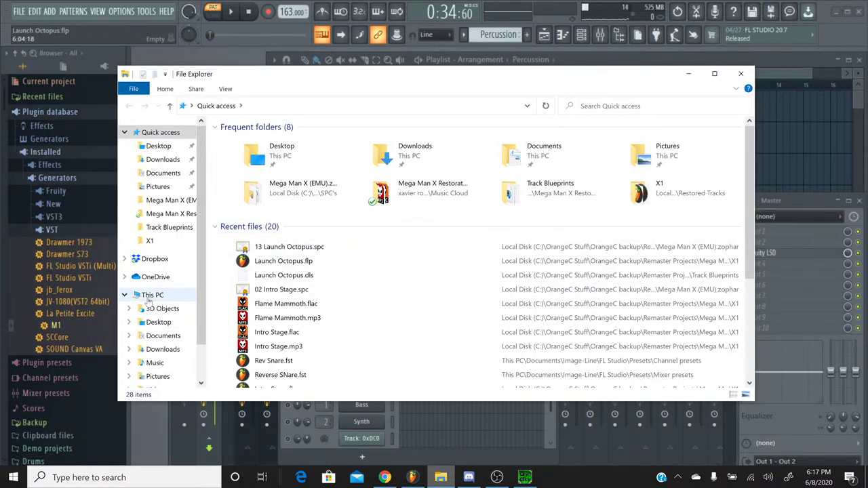
pyautogui.click(171, 213)
pyautogui.click(183, 202)
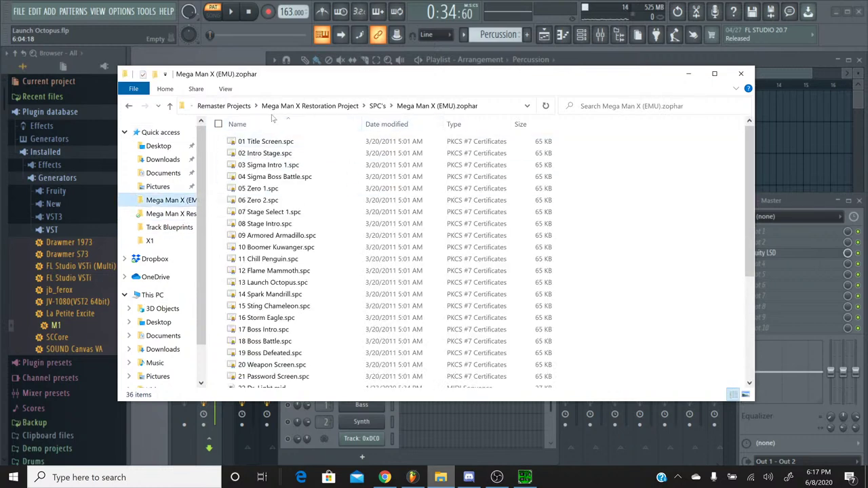
pyautogui.click(231, 106)
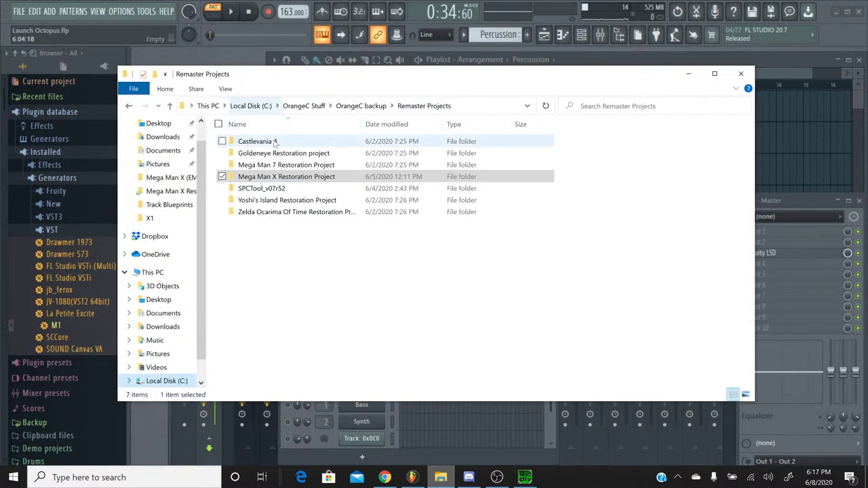
pyautogui.doubleClick(282, 176)
pyautogui.doubleClick(284, 142)
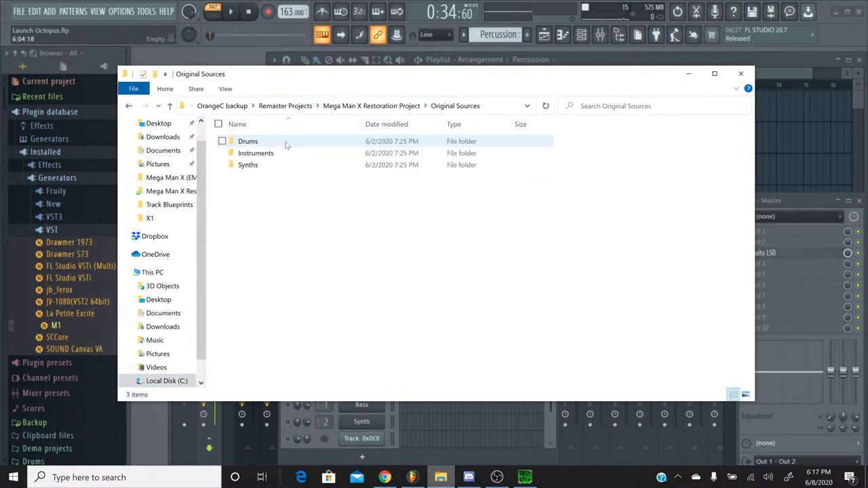
pyautogui.doubleClick(287, 143)
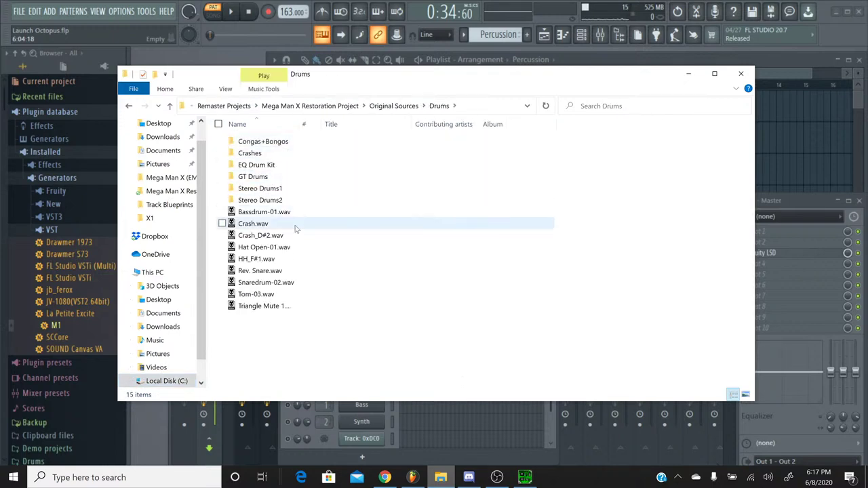
pyautogui.click(269, 283)
pyautogui.moveTo(269, 284); pyautogui.dragTo(365, 338)
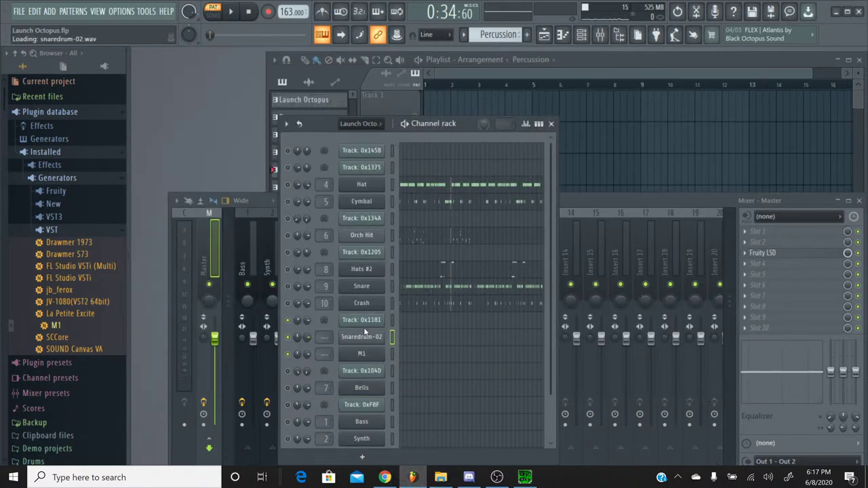
# Return to the Launch Octopus pattern and set the playhead to bar 25 in the Track: 0x1181 piano roll
pyautogui.click(420, 344)
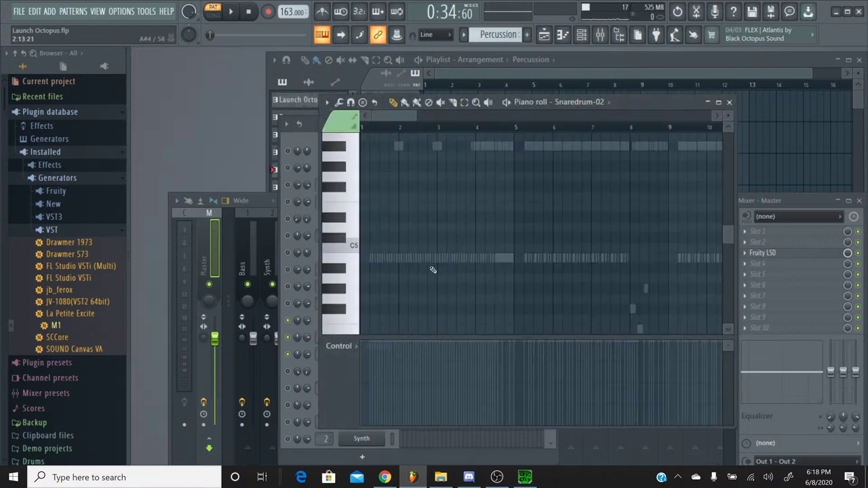
pyautogui.click(729, 102)
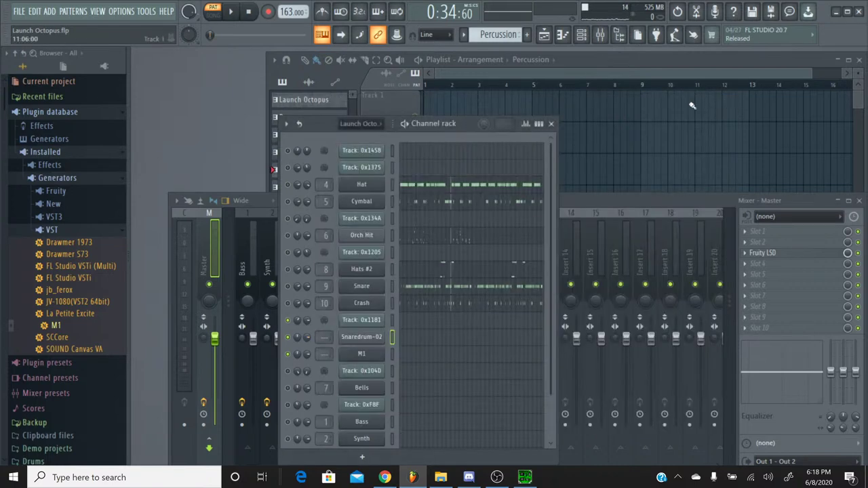
pyautogui.click(463, 35)
pyautogui.click(485, 50)
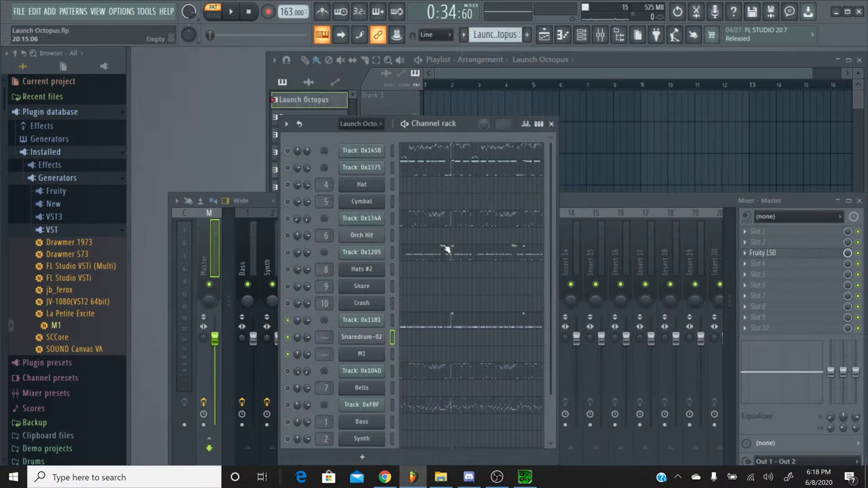
pyautogui.click(448, 327)
pyautogui.moveTo(394, 119)
pyautogui.mouseDown()
pyautogui.moveTo(504, 119)
pyautogui.moveTo(458, 126)
pyautogui.mouseUp()
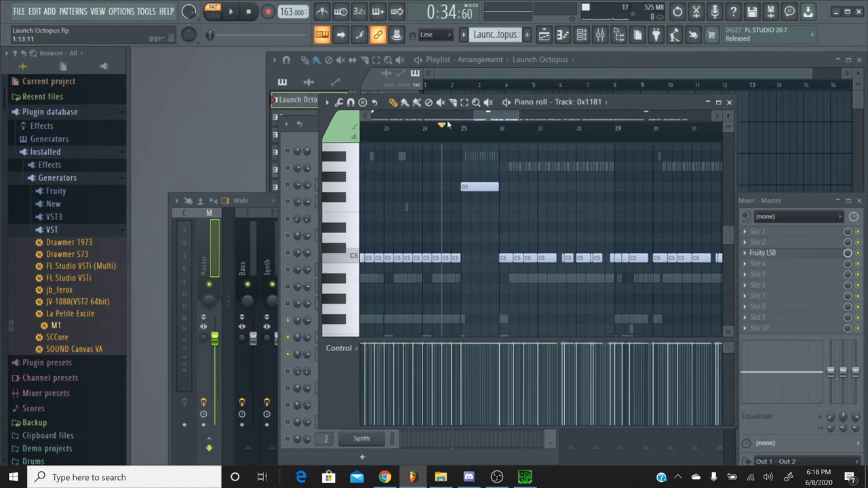
pyautogui.click(462, 133)
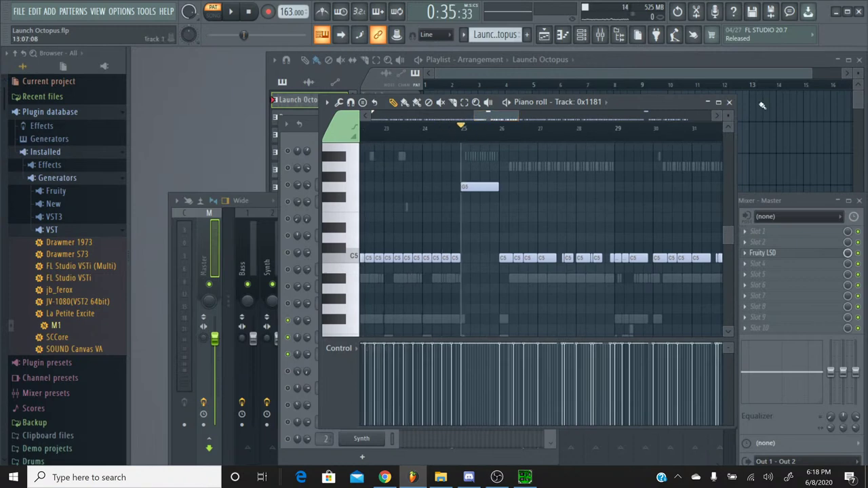
pyautogui.click(730, 102)
# Switch to the Percussion pattern and place the G5 notes in the Snaredrum-02 piano roll, with the first at bar 25
pyautogui.click(463, 34)
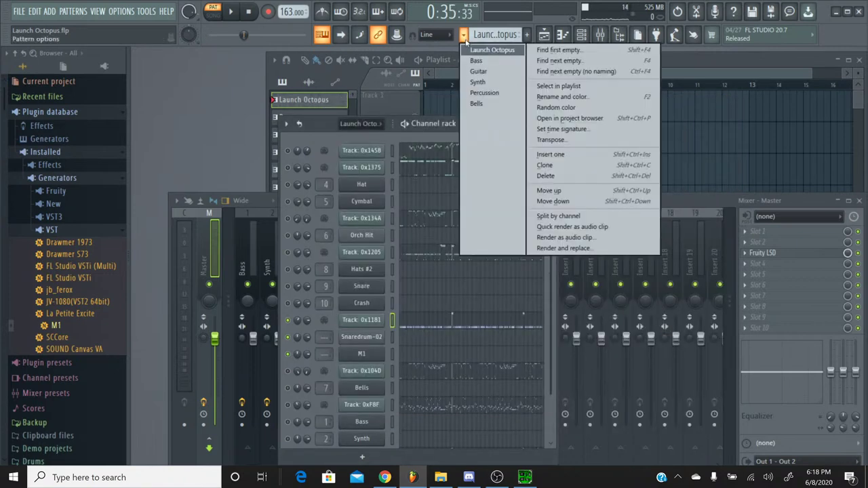
pyautogui.click(483, 92)
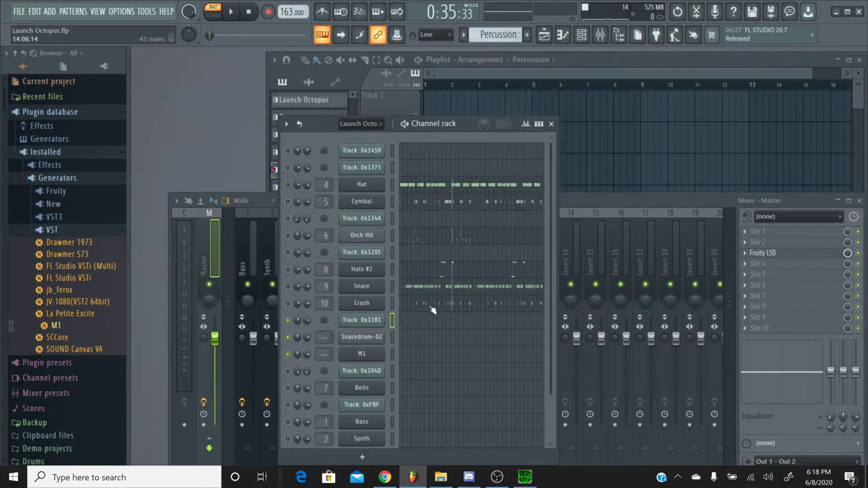
pyautogui.click(430, 340)
pyautogui.moveTo(401, 119); pyautogui.dragTo(506, 118)
pyautogui.click(382, 176)
pyautogui.moveTo(384, 176); pyautogui.dragTo(461, 178)
# Audition the Snaredrum-02 sample on G5 and the keys below it, and close the piano roll
pyautogui.click(346, 185)
pyautogui.click(346, 184)
pyautogui.click(346, 185)
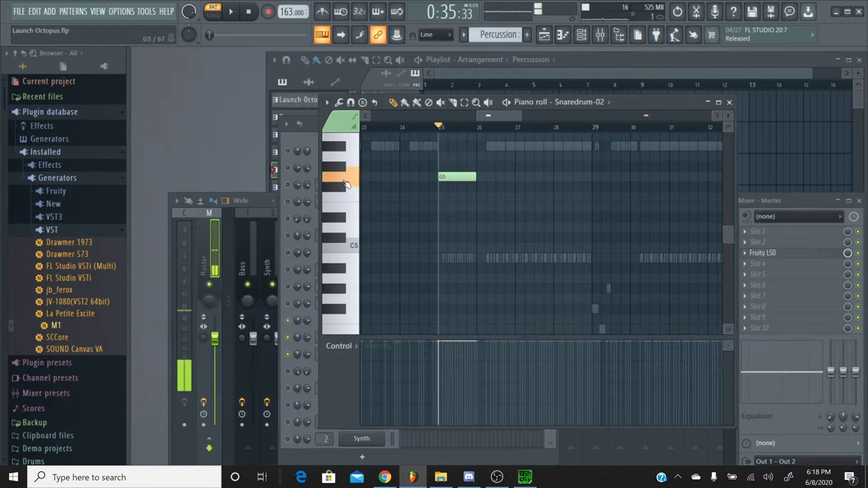
pyautogui.moveTo(346, 184); pyautogui.dragTo(339, 269)
pyautogui.click(730, 102)
# Replace the Snaredrum-02 channel's sample with Bassdrum-01.wav from the Drums folder
pyautogui.click(438, 479)
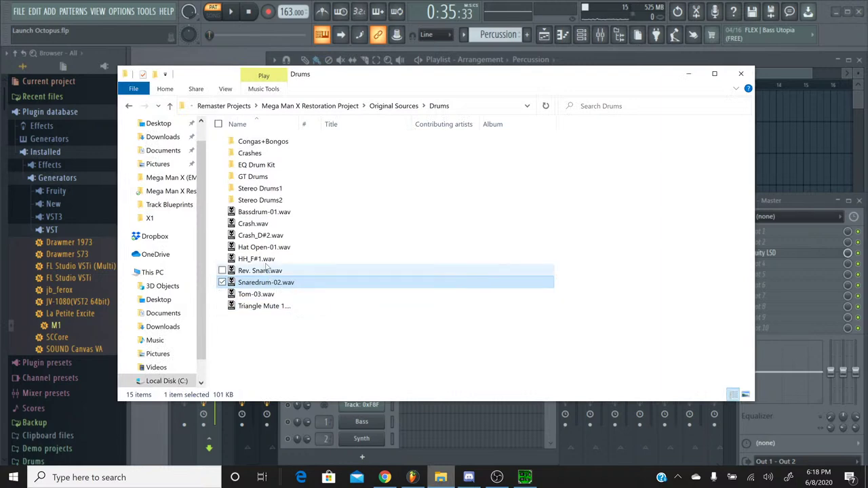
pyautogui.moveTo(266, 212); pyautogui.dragTo(374, 340)
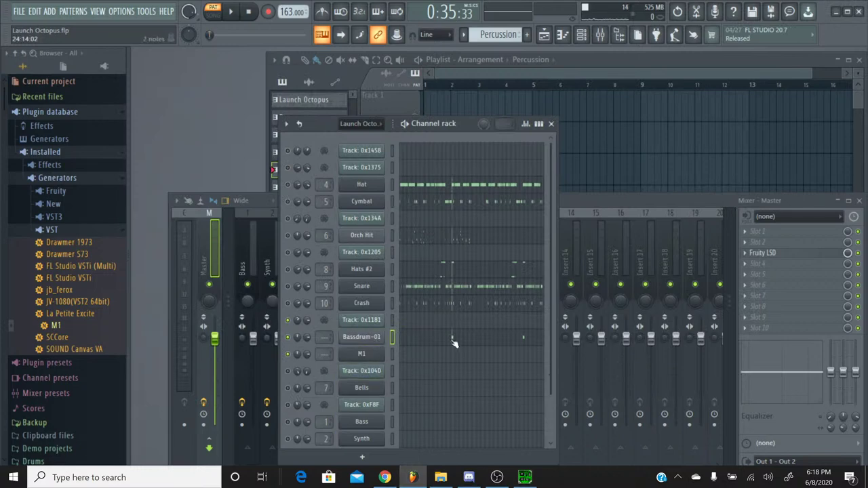
# Play back the G5 note at bar 25 in the Bassdrum-01 piano roll, stop playback and close the piano roll
pyautogui.click(454, 338)
pyautogui.moveTo(494, 124); pyautogui.dragTo(515, 122)
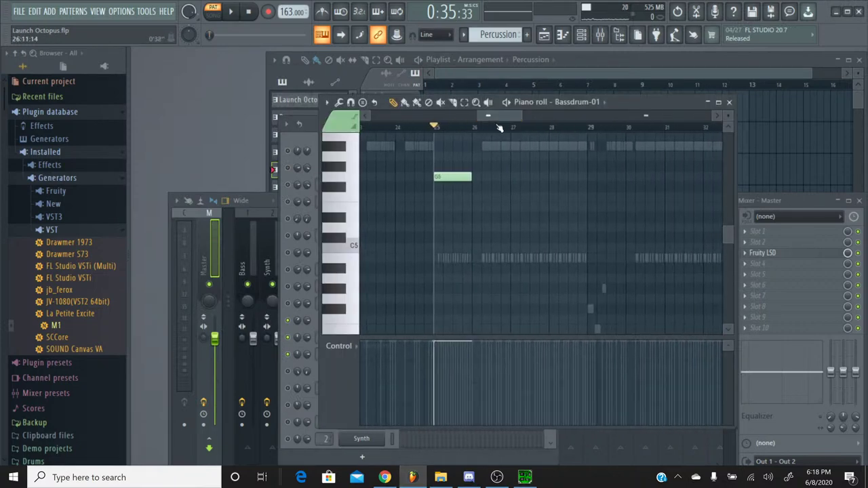
pyautogui.press('space')
pyautogui.click(251, 12)
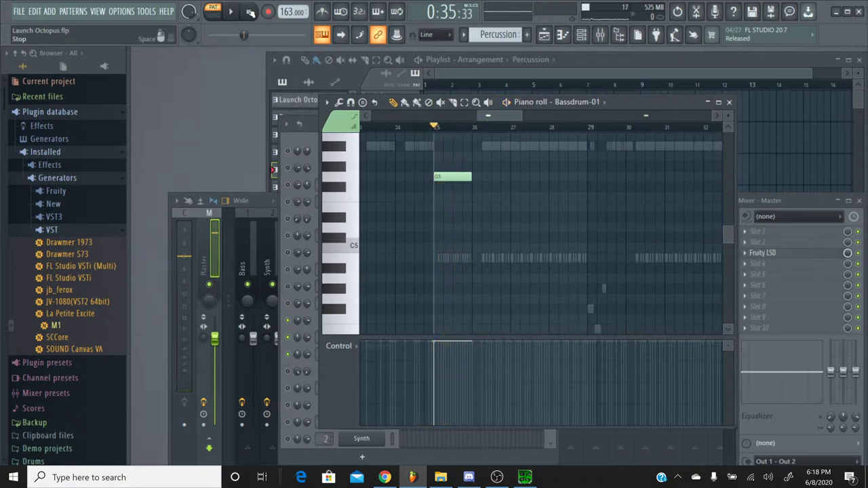
pyautogui.press('space')
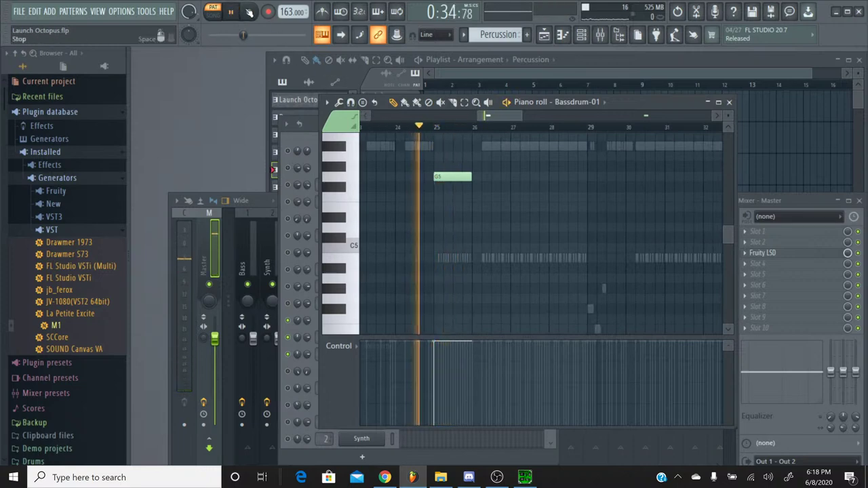
pyautogui.click(251, 13)
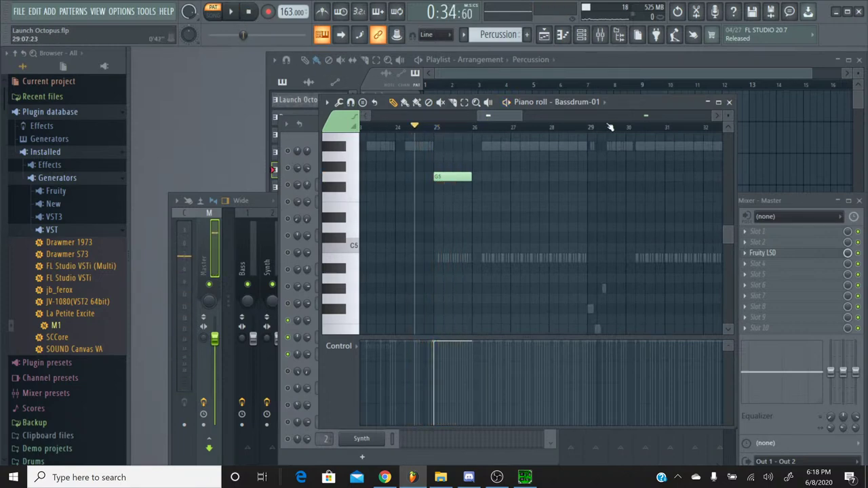
pyautogui.click(730, 102)
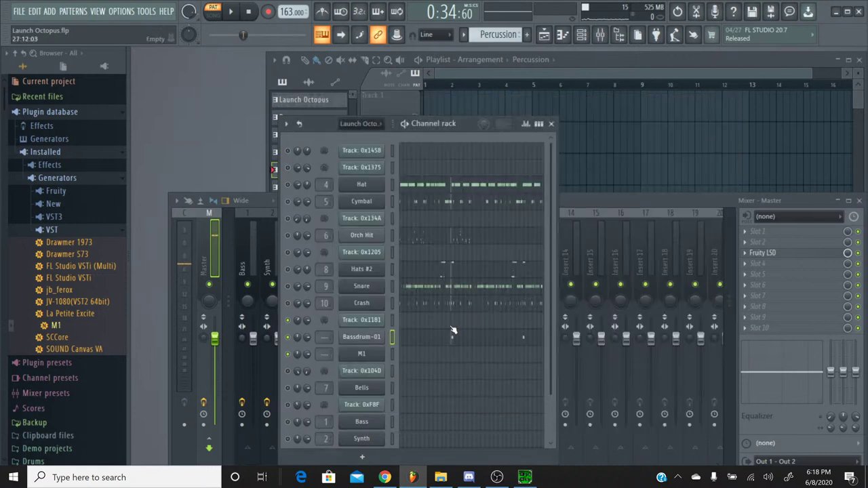
# Rename the Bassdrum-01 channel as Kick #1
pyautogui.rightClick(365, 342)
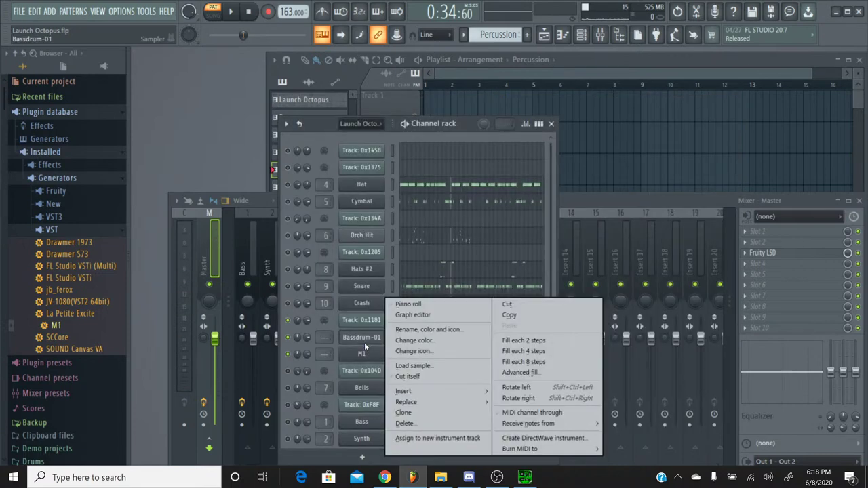
pyautogui.click(406, 331)
pyautogui.write('Kick')
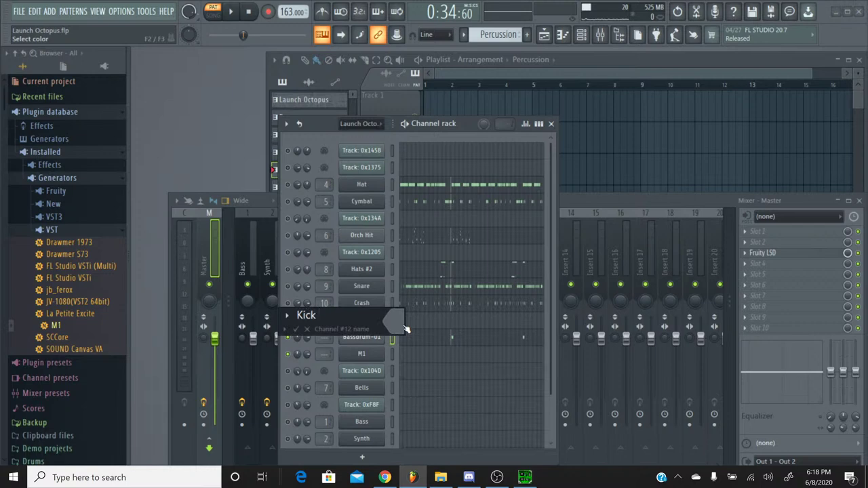
pyautogui.press('Return')
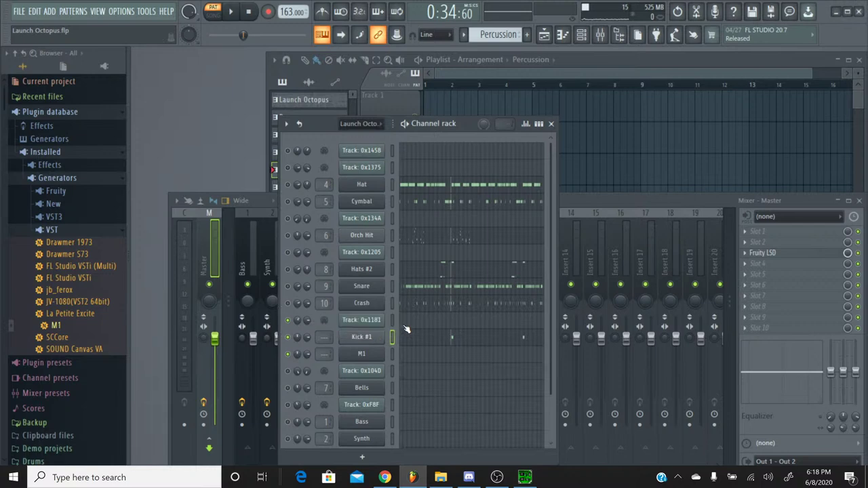
# Route the Kick #1 channel to mixer track 11 and return to the channel rack
pyautogui.click(564, 205)
pyautogui.click(497, 223)
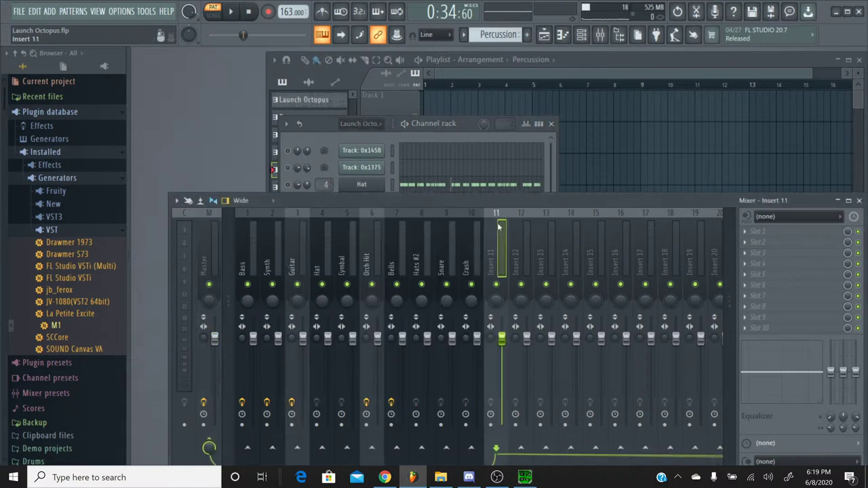
pyautogui.hotkey('ctrl', 'l')
pyautogui.click(347, 147)
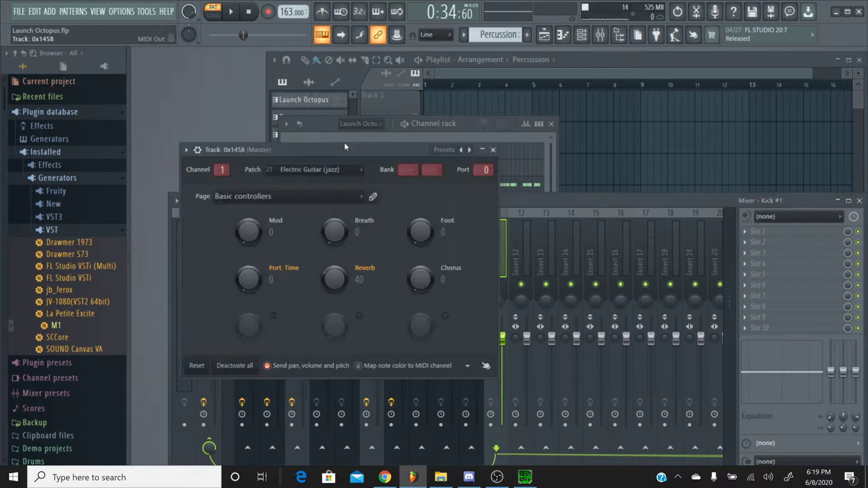
pyautogui.click(493, 150)
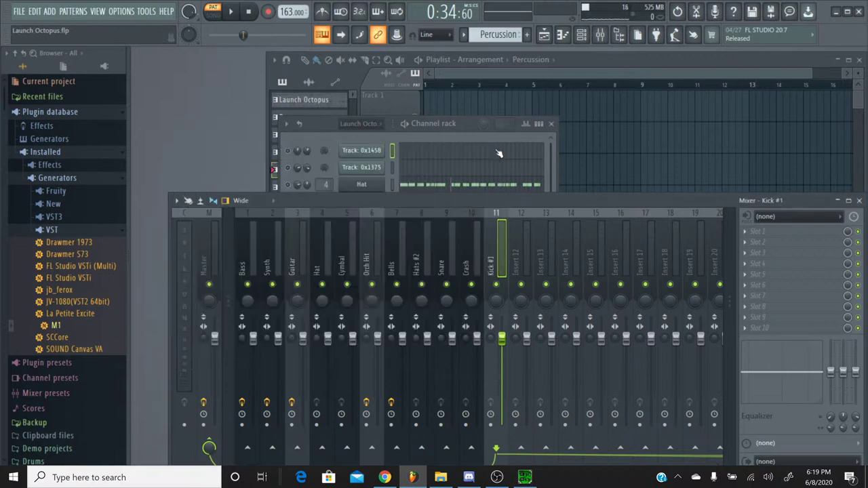
pyautogui.click(331, 136)
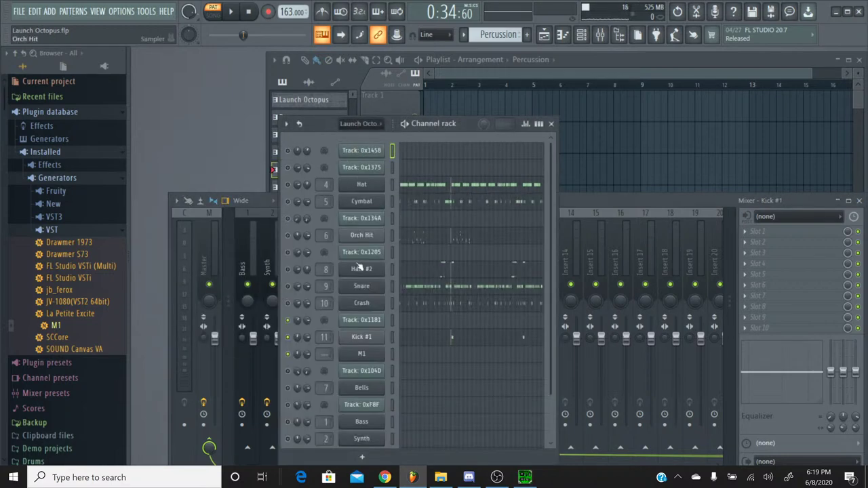
pyautogui.rightClick(355, 338)
pyautogui.click(412, 331)
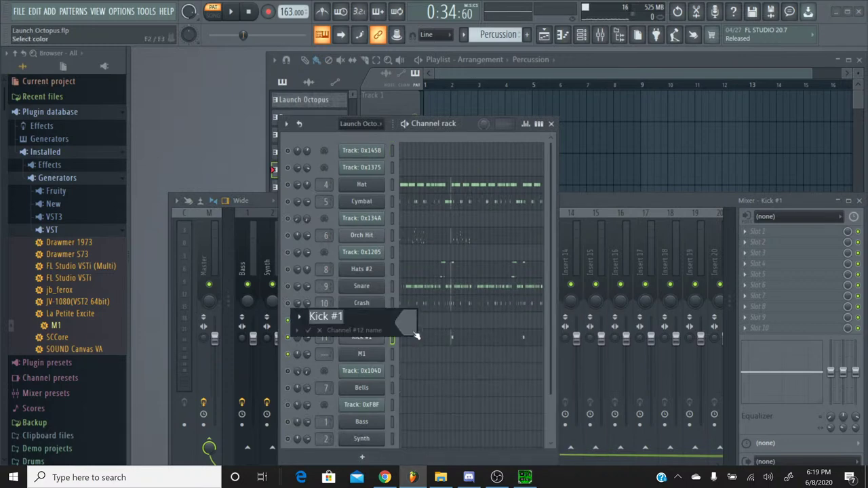
pyautogui.press('Return')
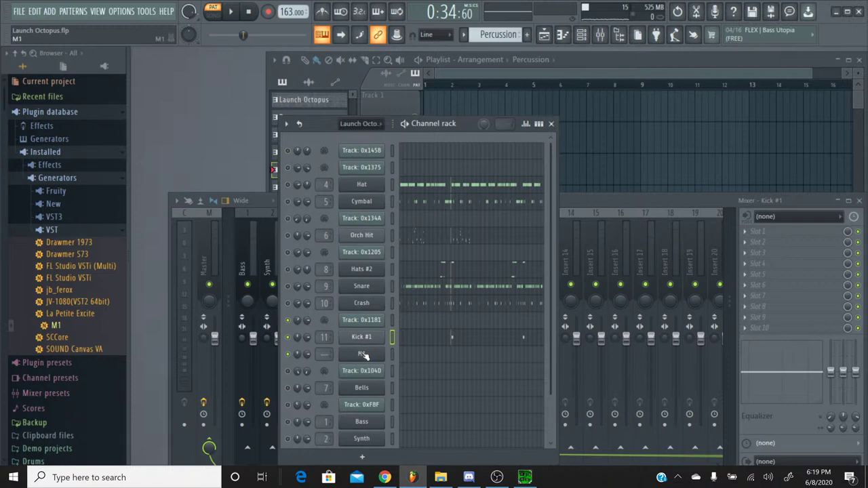
# Rename the M1 channel below Kick #1 as Kick #2
pyautogui.rightClick(396, 339)
pyautogui.click(397, 330)
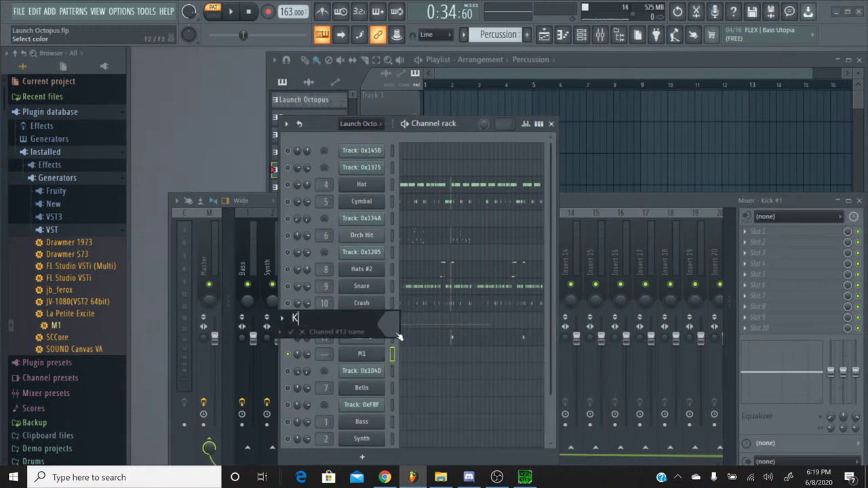
pyautogui.write('Kik #2')
pyautogui.press('Return')
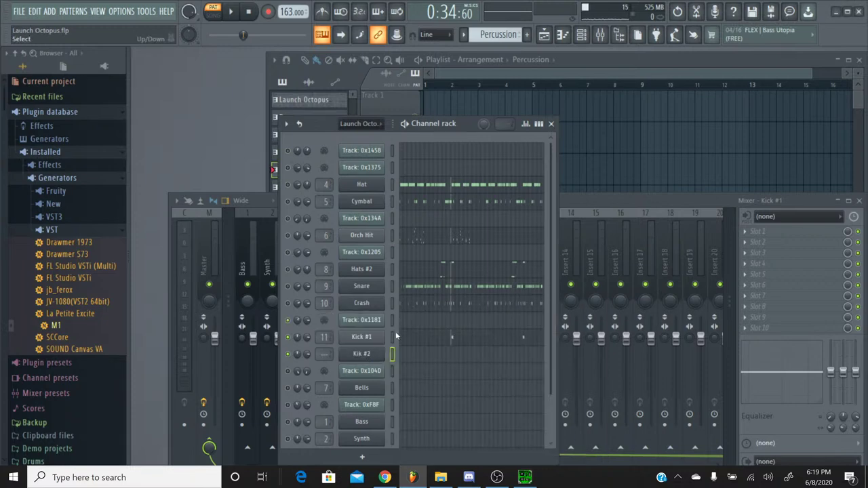
pyautogui.rightClick(393, 332)
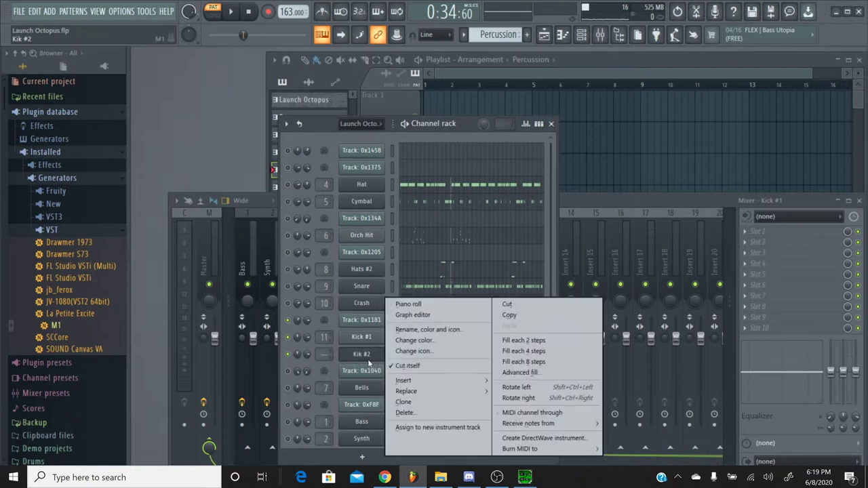
pyautogui.click(399, 330)
pyautogui.write('Kic')
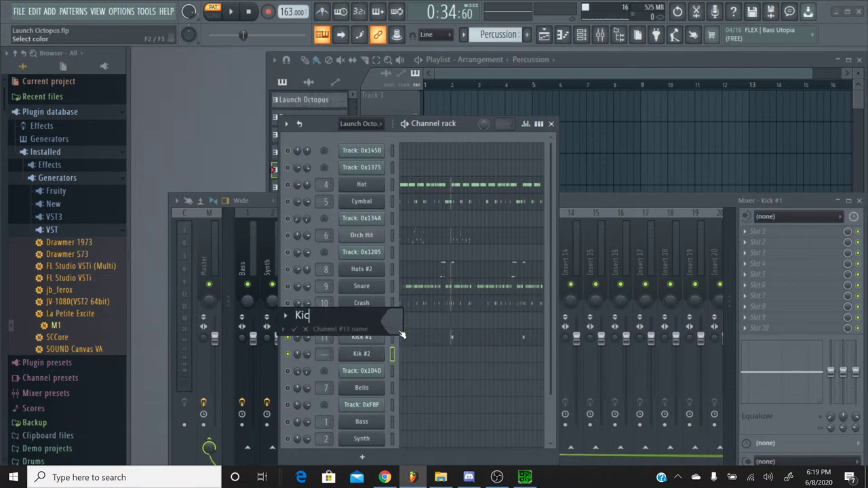
pyautogui.write('k #2')
pyautogui.press('Return')
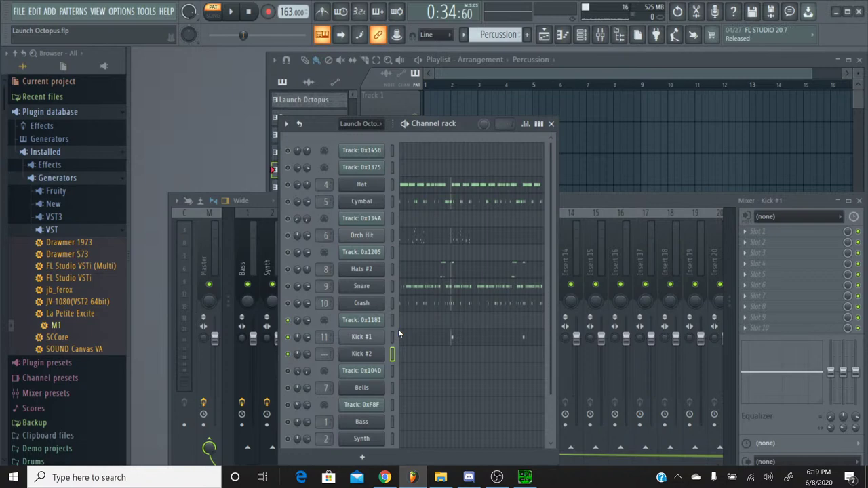
# Route the Kick #2 channel to mixer track 11 and rename that mixer track as Kick
pyautogui.scroll(12, 325, 353)
pyautogui.scroll(-1, 329, 353)
pyautogui.click(504, 234)
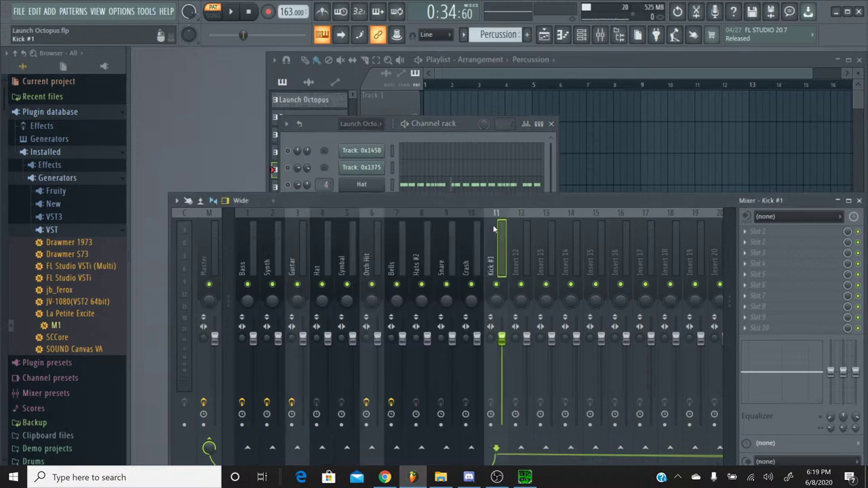
pyautogui.rightClick(502, 231)
pyautogui.click(556, 160)
pyautogui.write('Kick')
pyautogui.press('Return')
pyautogui.click(311, 139)
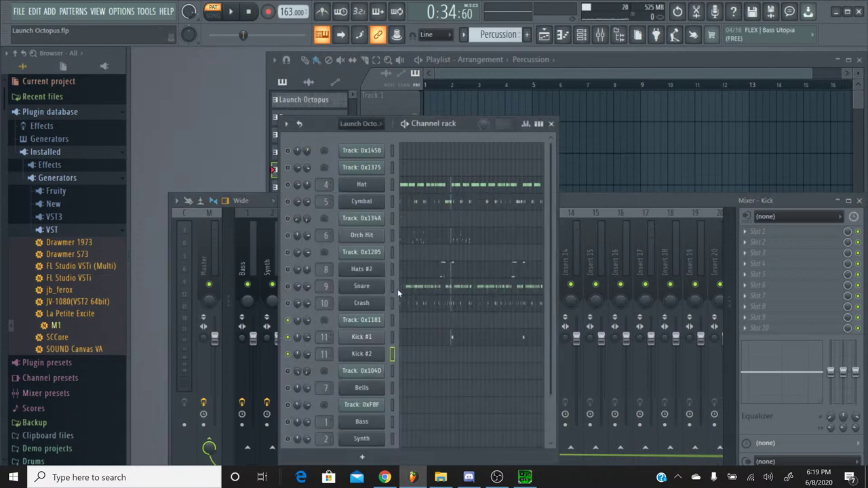
# Switch to the Launch Octopus pattern and copy all C5 notes from the Track: 0x1181 piano roll
pyautogui.click(499, 34)
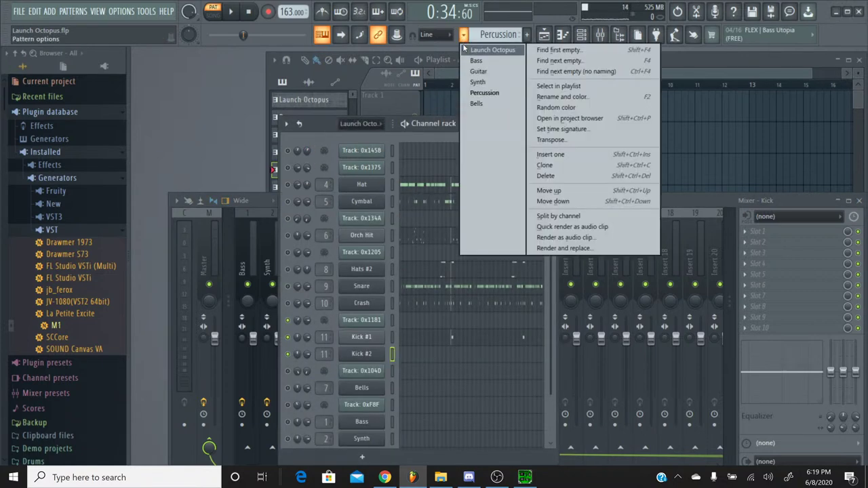
pyautogui.click(488, 49)
pyautogui.click(429, 311)
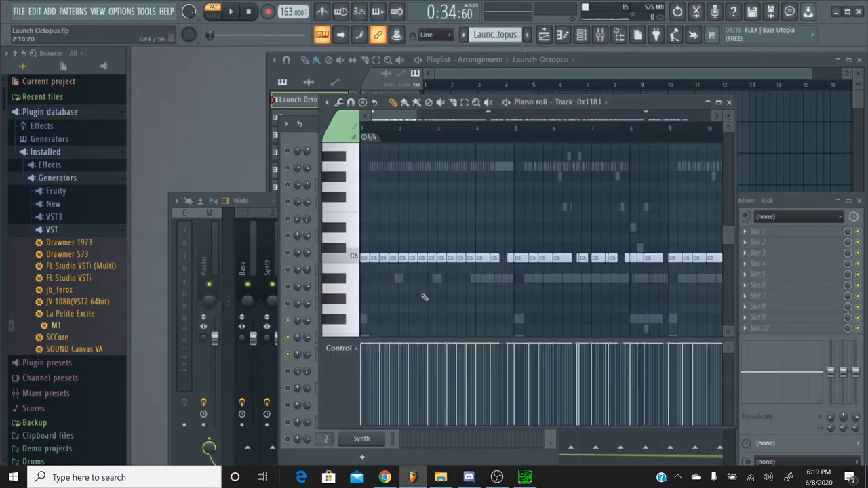
pyautogui.doubleClick(346, 265)
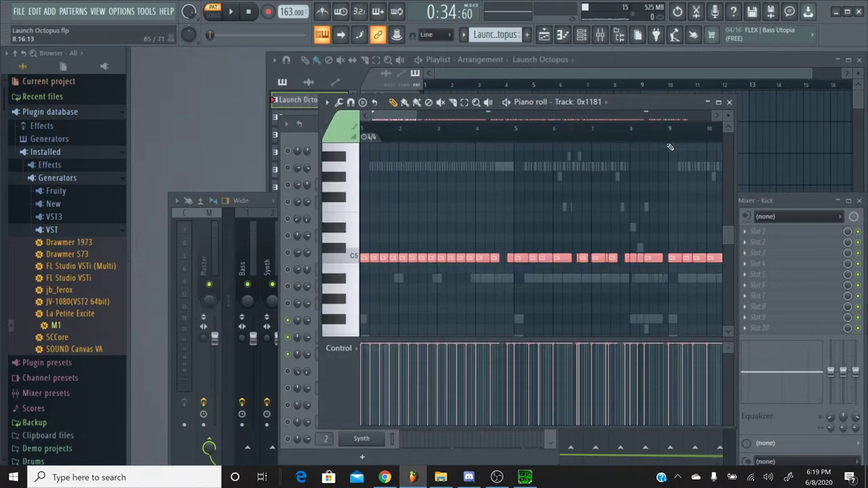
pyautogui.click(729, 102)
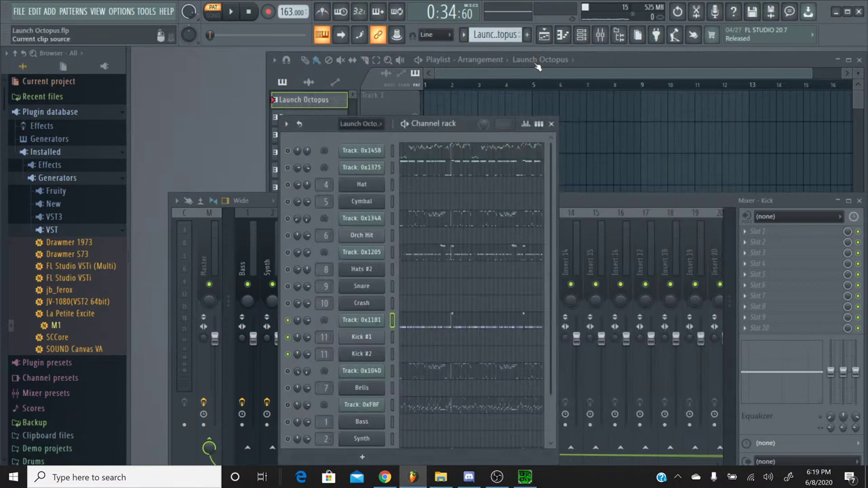
# Switch to the Percussion pattern and paste the copied C5 notes into the Kick #2 piano roll
pyautogui.click(473, 36)
pyautogui.click(486, 95)
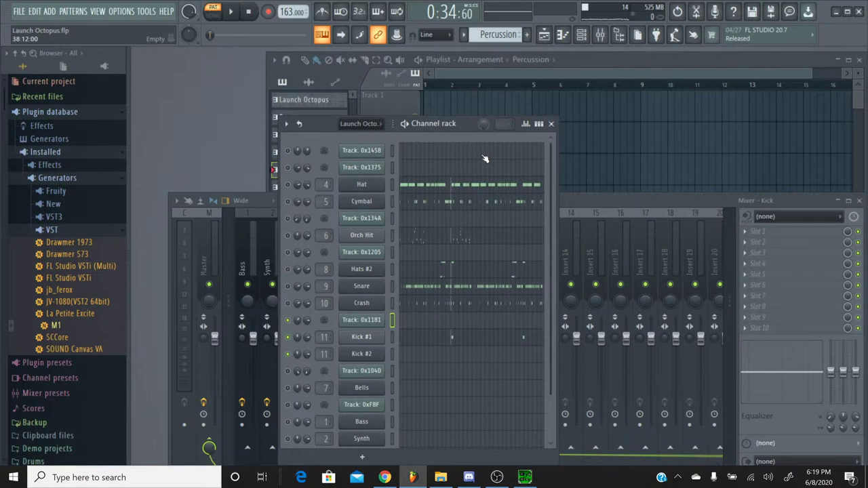
pyautogui.click(407, 357)
pyautogui.click(344, 249)
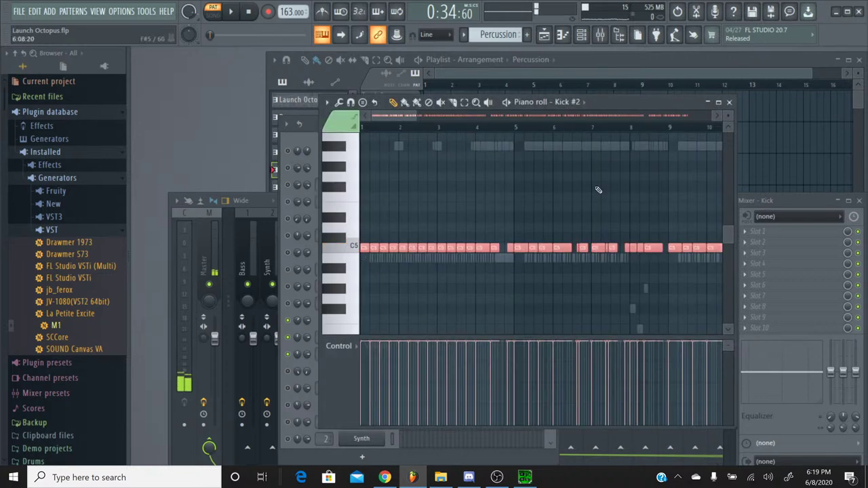
pyautogui.click(730, 101)
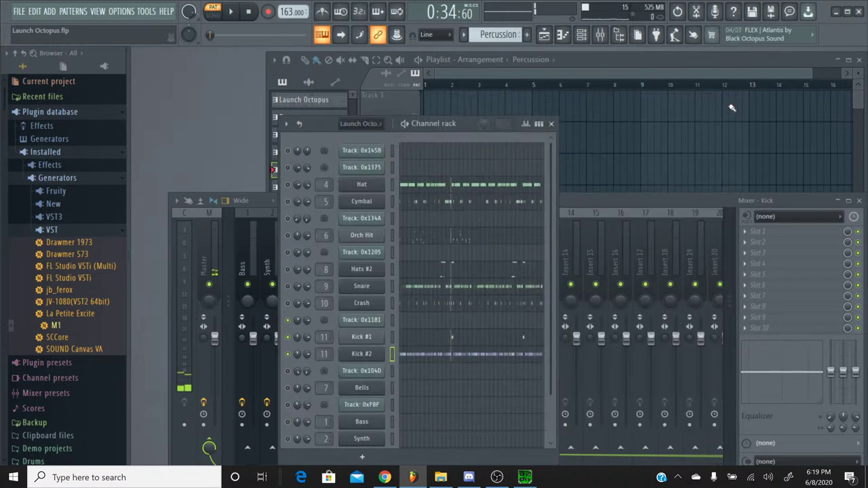
# Load the BD&SDCatlog1 drum program in Kick #2's Korg M1 and set its second insert effect to No Effect
pyautogui.click(365, 355)
pyautogui.click(435, 211)
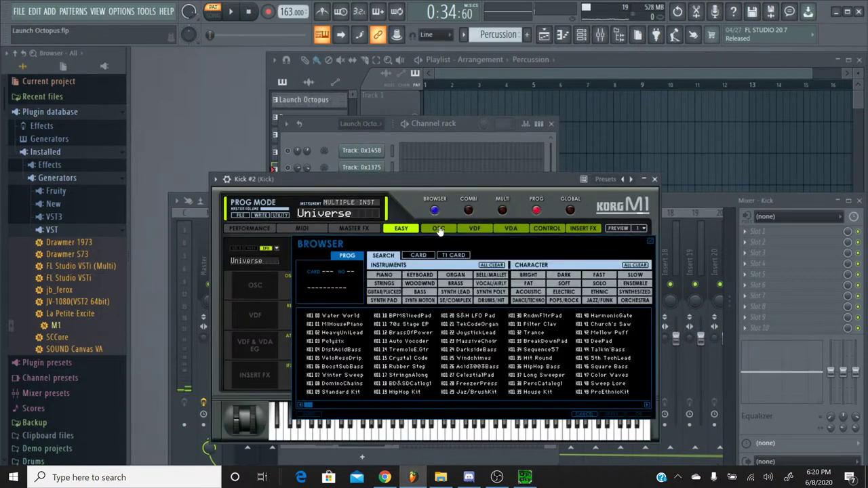
pyautogui.click(484, 302)
pyautogui.doubleClick(342, 333)
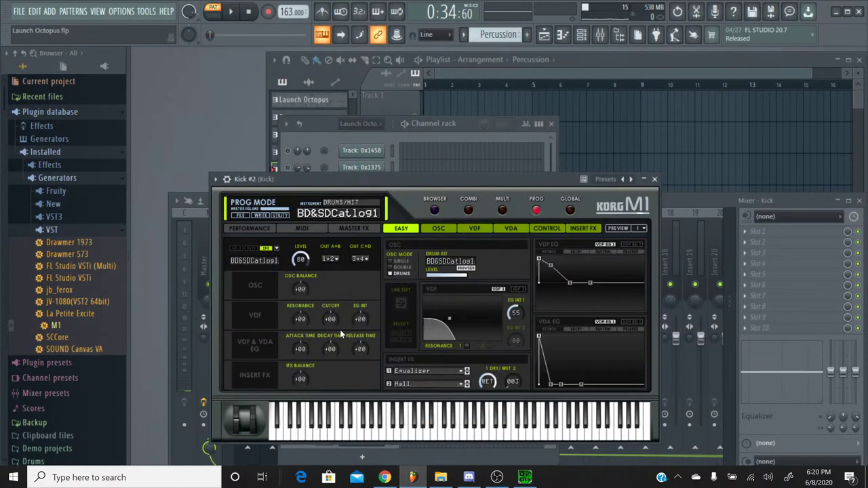
pyautogui.click(423, 382)
pyautogui.click(418, 111)
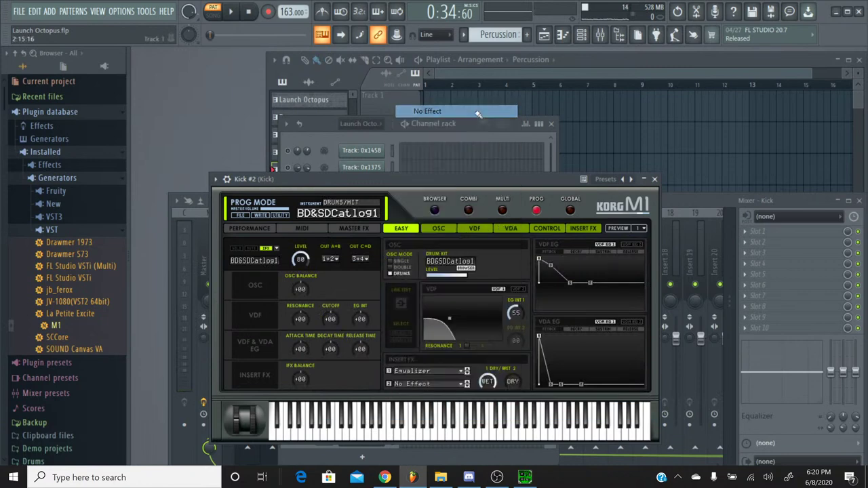
pyautogui.click(655, 179)
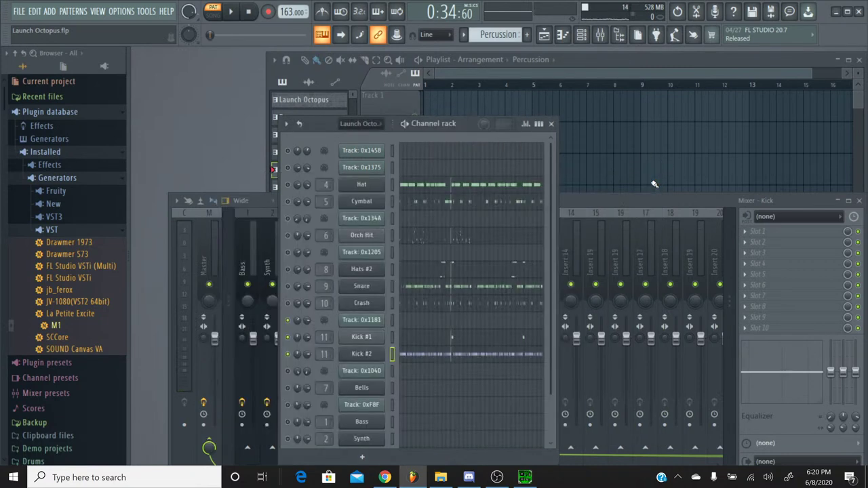
# Audition the keys around C5 in the Kick #2 piano roll, transpose all its notes down to B4, and play the pattern
pyautogui.click(444, 355)
pyautogui.hotkey('ctrl', 'a')
pyautogui.click(407, 309)
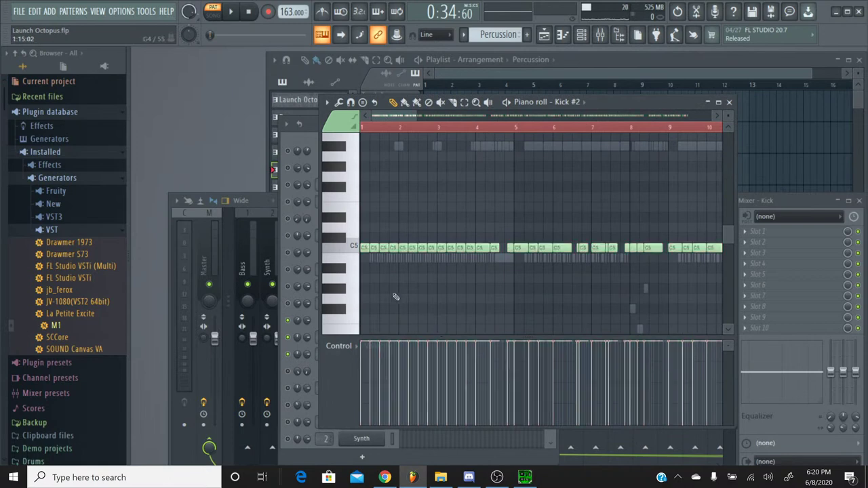
pyautogui.click(346, 259)
pyautogui.click(345, 251)
pyautogui.click(338, 270)
pyautogui.click(340, 265)
pyautogui.hotkey('ctrl', 'a')
pyautogui.hotkey('shift', 'Down')
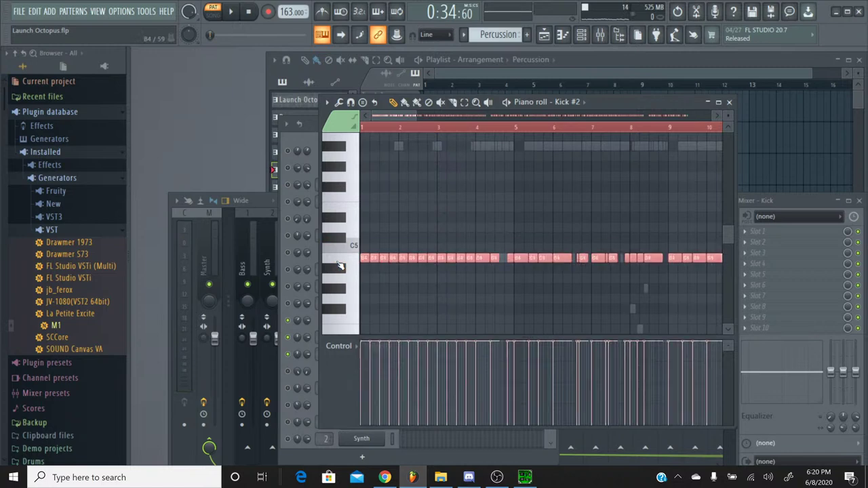
pyautogui.press('space')
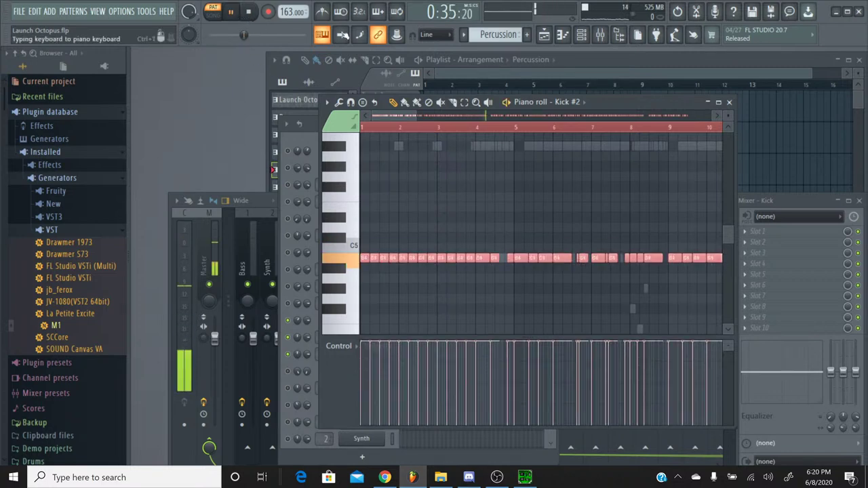
# Close the Kick #2 piano roll, skip ahead in the Percussion pattern to listen to the kicks, and stop playback
pyautogui.click(730, 102)
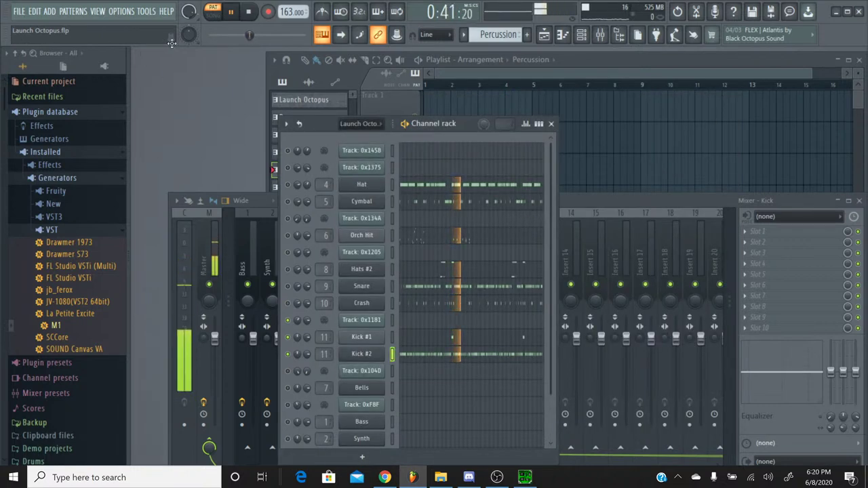
pyautogui.moveTo(249, 35); pyautogui.dragTo(291, 38)
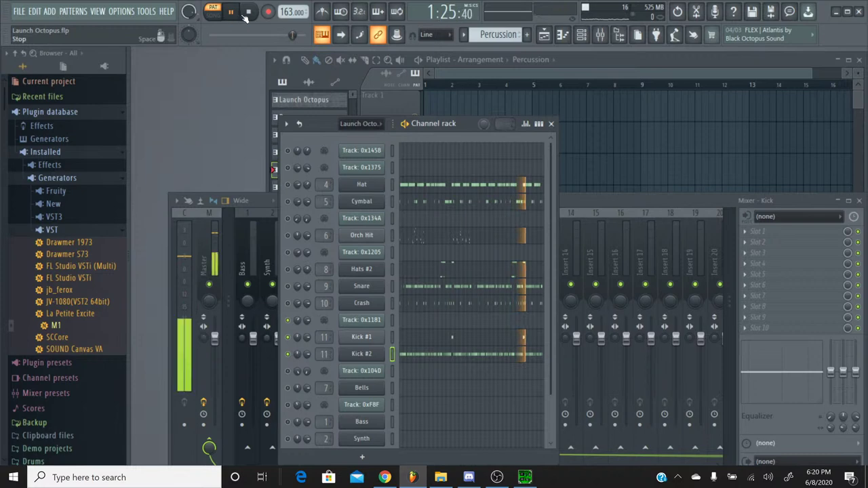
pyautogui.press('space')
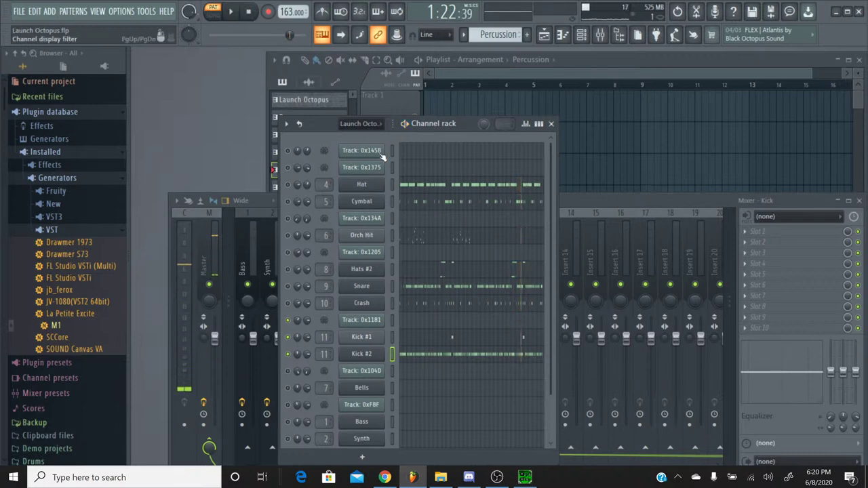
# Lower the velocity of both G5 notes in the Kick #1 piano roll, at bars 25 and 58, to about 78%
pyautogui.click(471, 342)
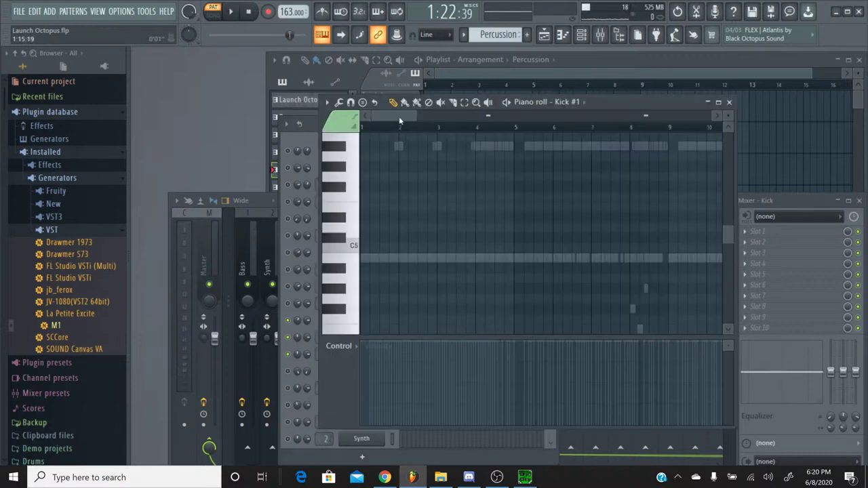
pyautogui.moveTo(397, 117); pyautogui.dragTo(495, 117)
pyautogui.click(449, 176)
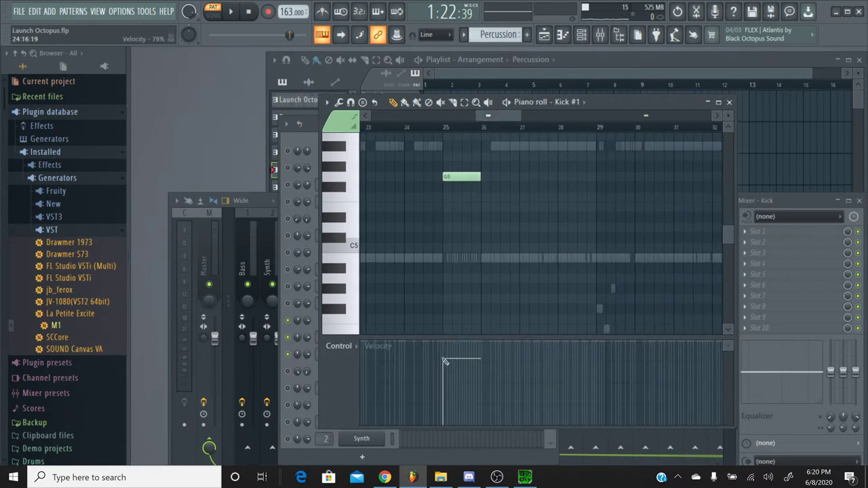
pyautogui.moveTo(492, 120); pyautogui.dragTo(639, 143)
pyautogui.moveTo(521, 341); pyautogui.dragTo(524, 362)
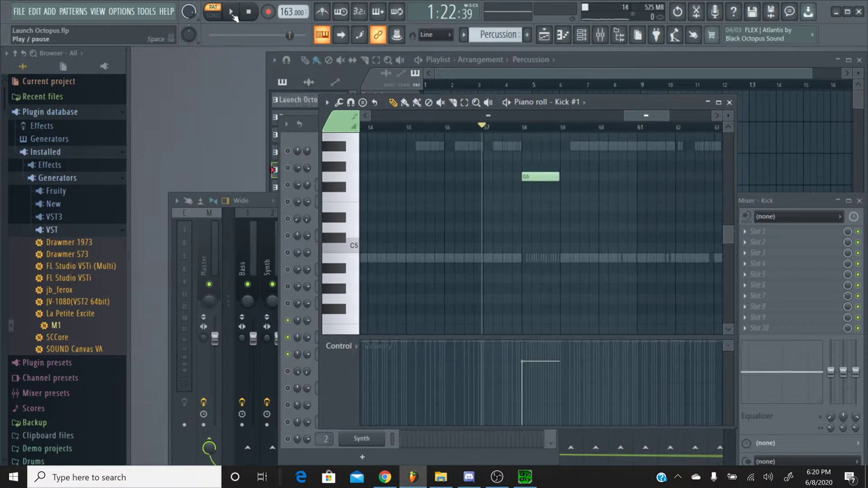
pyautogui.click(232, 15)
pyautogui.click(250, 15)
pyautogui.click(730, 103)
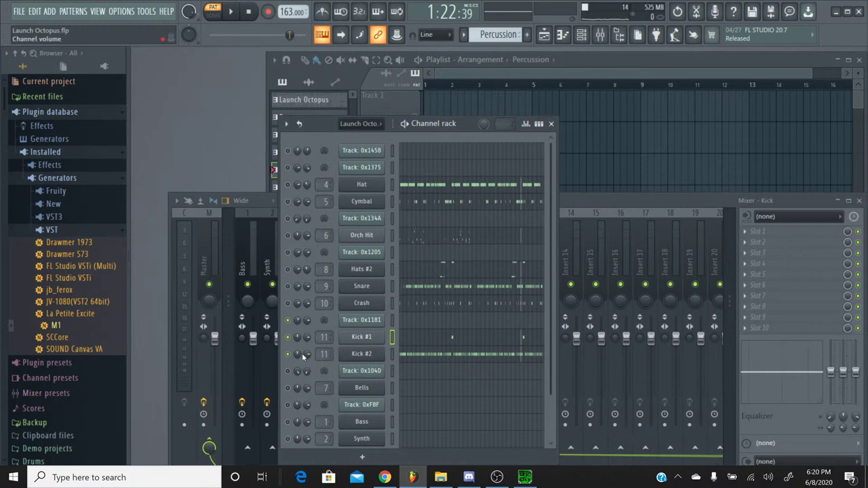
# Switch to the Launch Octopus pattern and inspect the channel panning events of Track: 0x1181
pyautogui.click(474, 35)
pyautogui.click(482, 45)
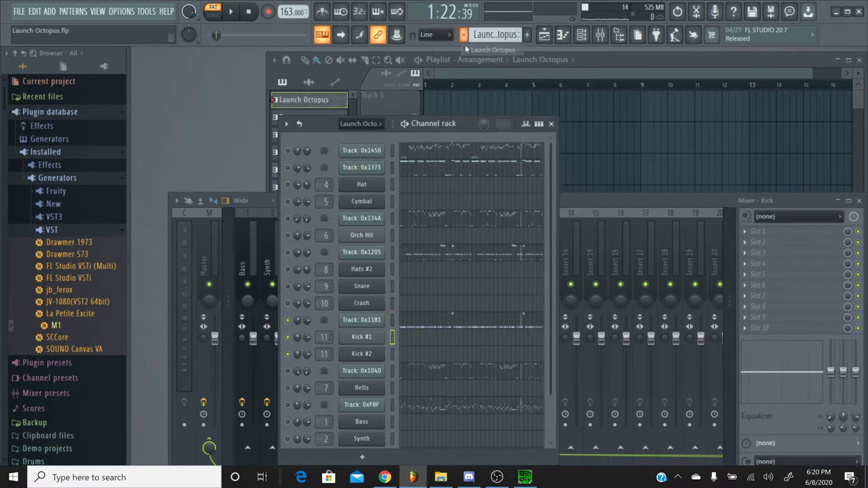
pyautogui.rightClick(299, 325)
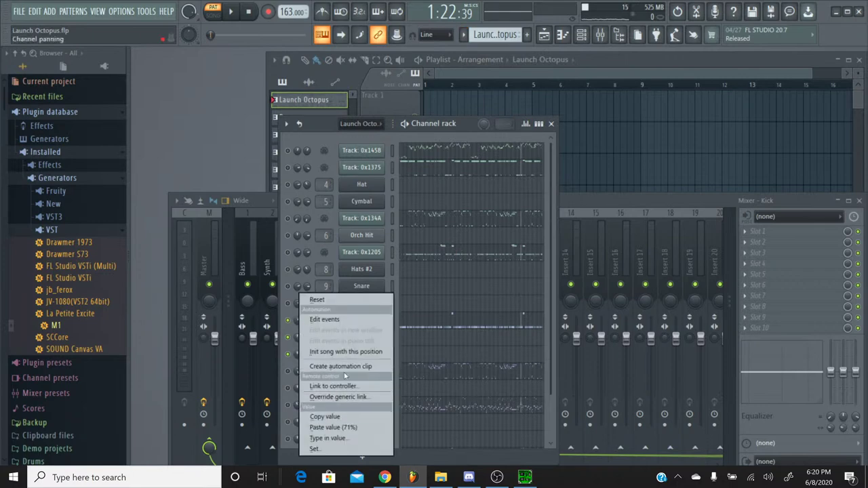
pyautogui.click(343, 319)
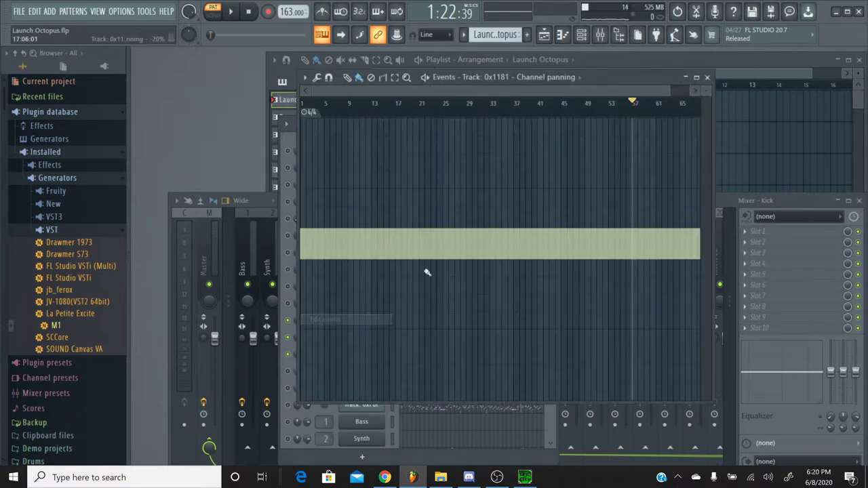
pyautogui.click(707, 78)
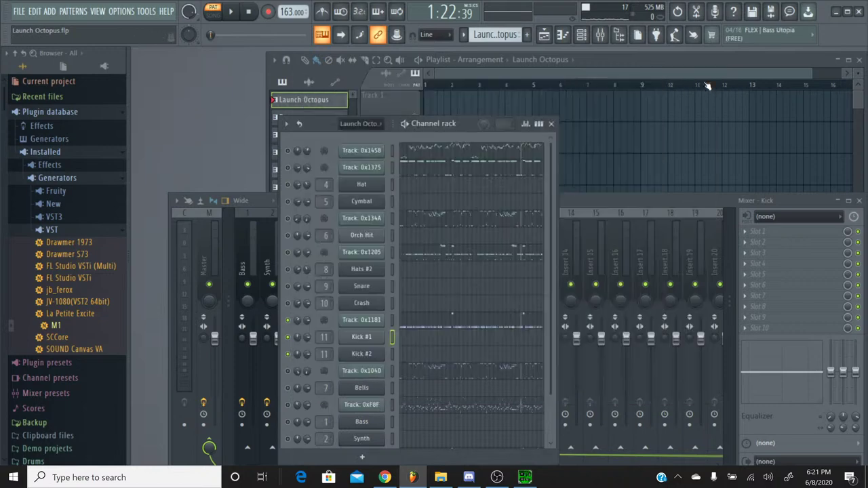
# Copy the panning value of Track: 0x1181 and paste it onto Kick #1 and Kick #2
pyautogui.rightClick(296, 327)
pyautogui.click(323, 417)
pyautogui.rightClick(296, 343)
pyautogui.click(319, 428)
pyautogui.rightClick(297, 358)
pyautogui.click(319, 424)
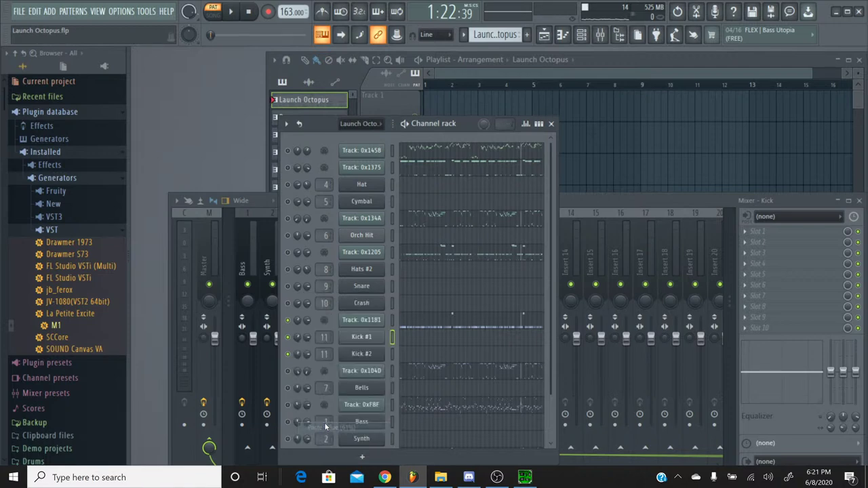
# Inspect the channel volume events of Track: 0x1181 across the Launch Octopus pattern
pyautogui.rightClick(308, 322)
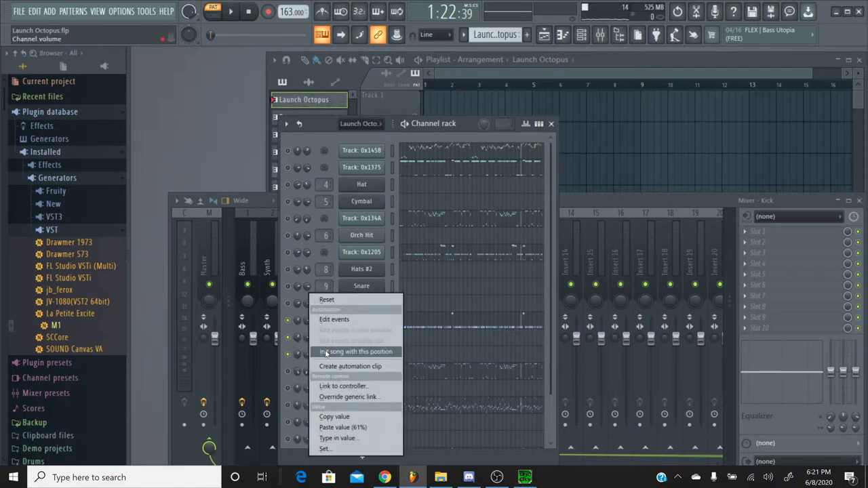
pyautogui.click(335, 322)
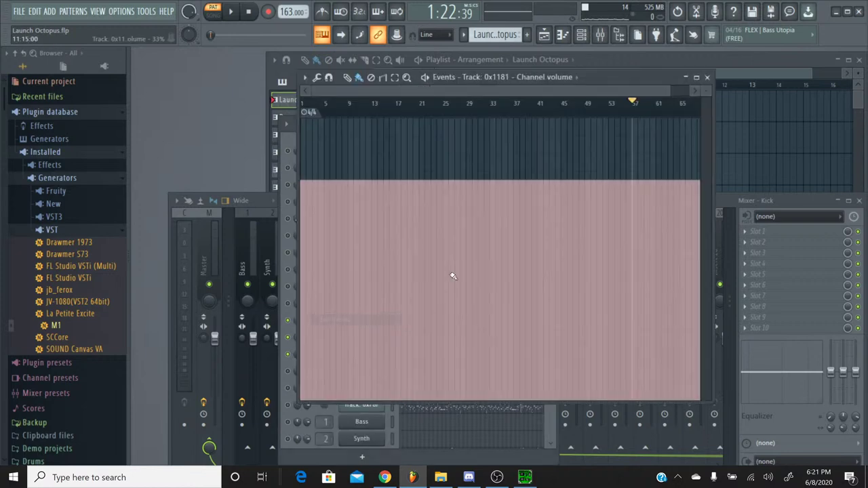
pyautogui.click(705, 76)
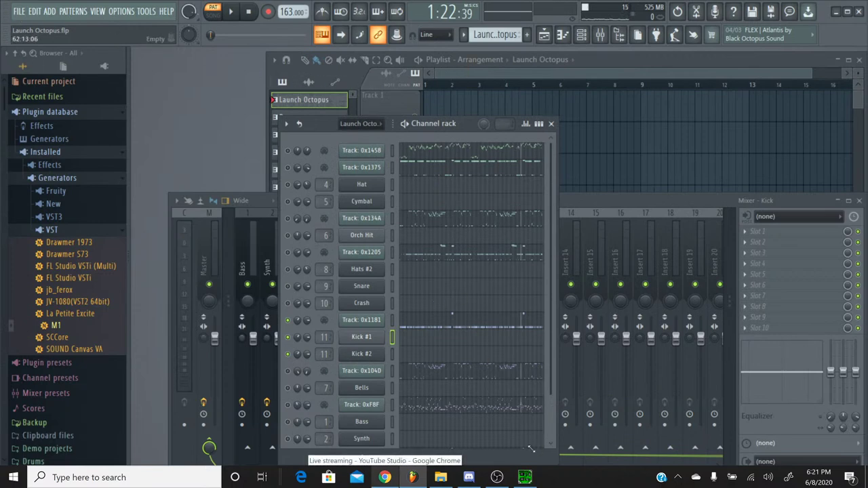
# Switch to SPCTool, listen to the original Launch Octopus SPC as a reference, and minimize the player
pyautogui.click(524, 478)
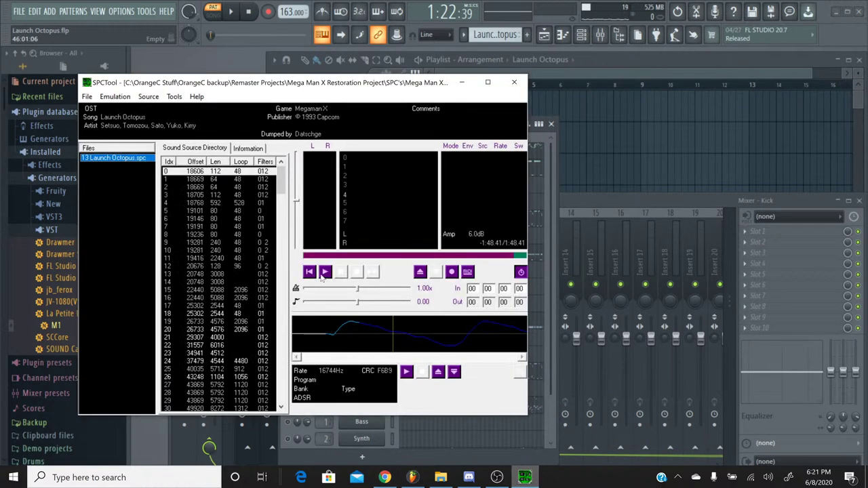
pyautogui.click(324, 272)
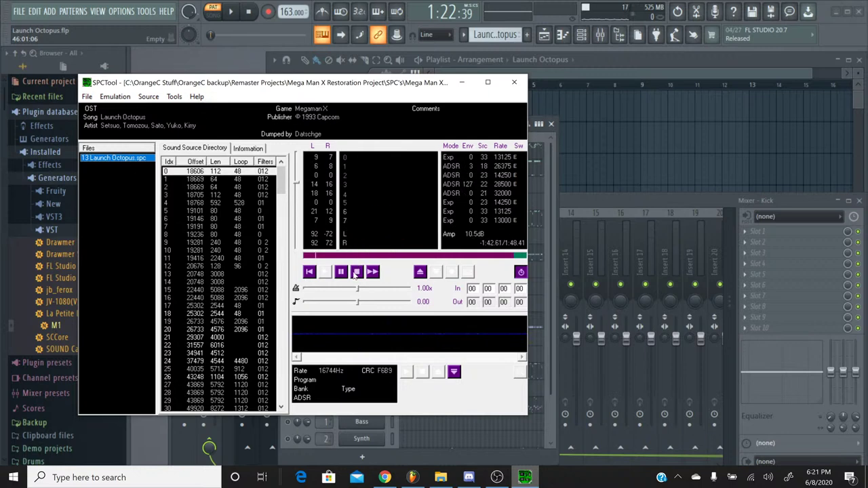
pyautogui.click(467, 84)
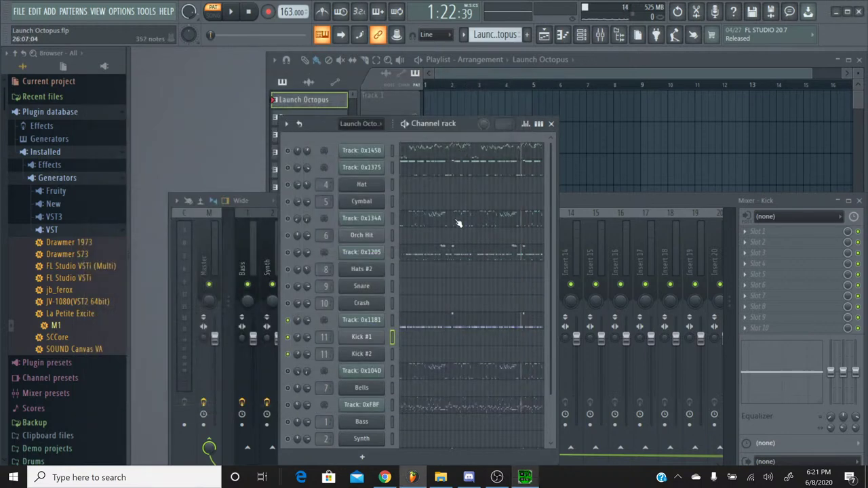
pyautogui.click(391, 478)
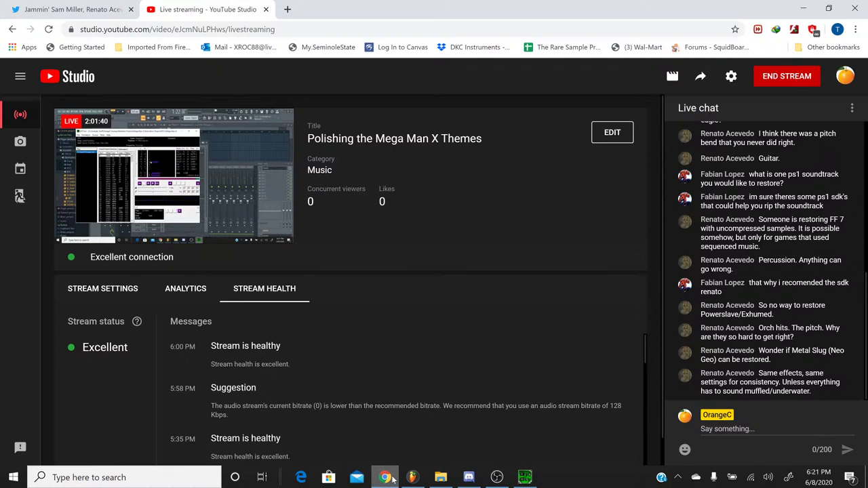
pyautogui.click(392, 479)
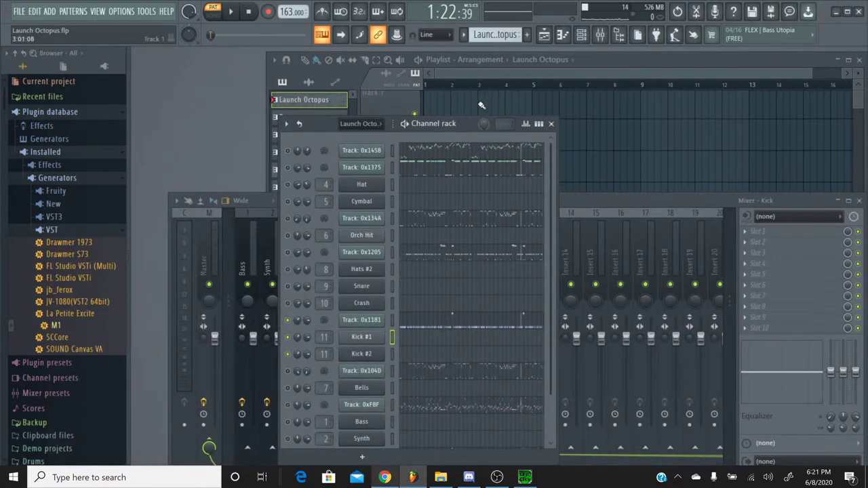
# Place the Bass pattern at bar 1 of Track 1 in the playlist
pyautogui.click(551, 123)
pyautogui.click(464, 35)
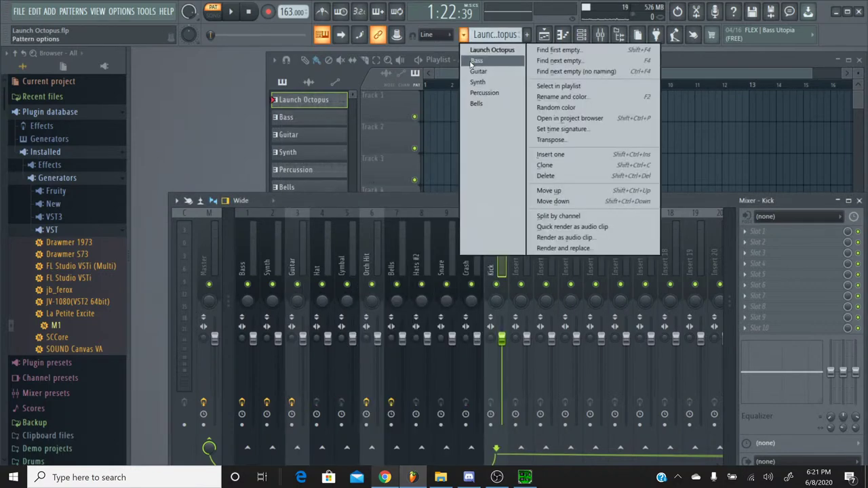
pyautogui.click(477, 61)
pyautogui.click(449, 102)
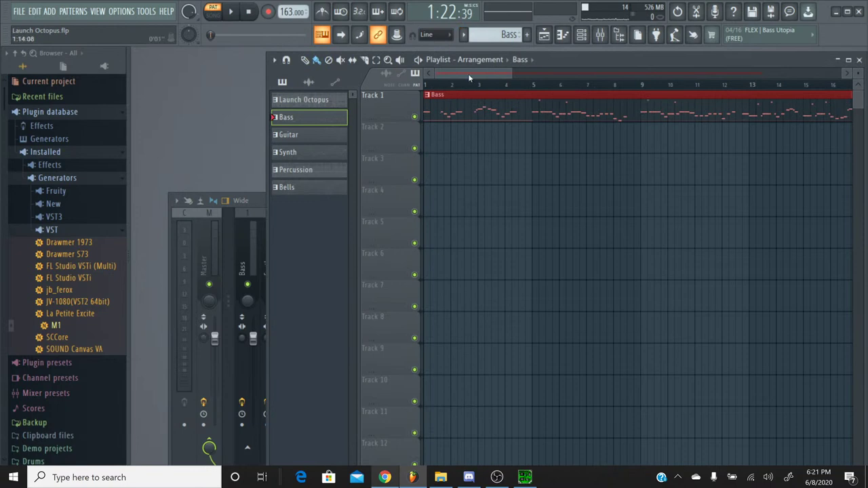
# Unmute all channels in the channel rack, switch to song mode, and audition the bass in the arrangement
pyautogui.click(581, 34)
pyautogui.rightClick(290, 237)
pyautogui.click(290, 237)
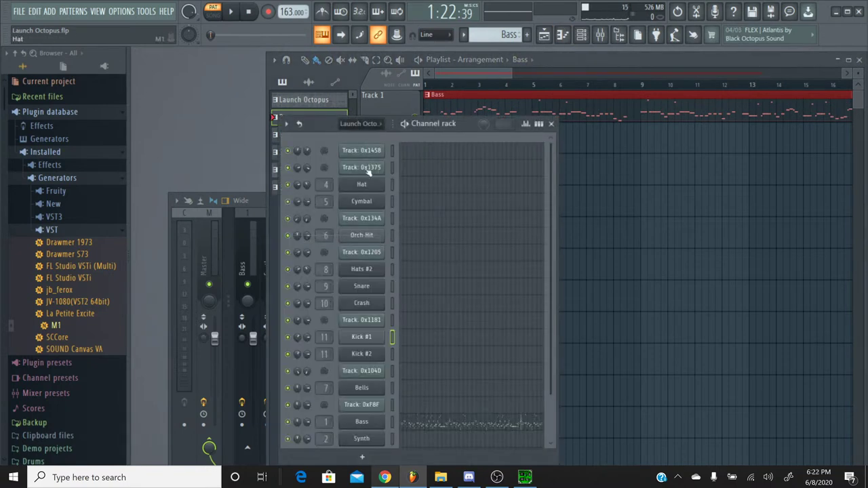
pyautogui.click(215, 14)
pyautogui.click(233, 13)
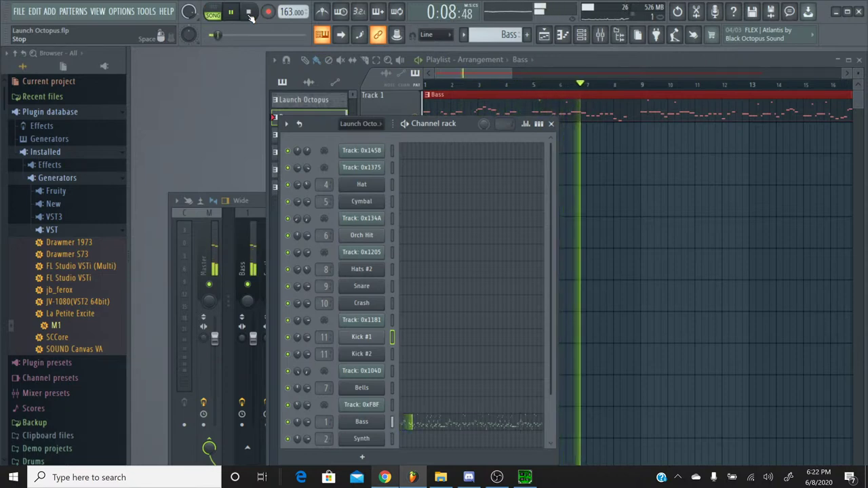
pyautogui.click(251, 14)
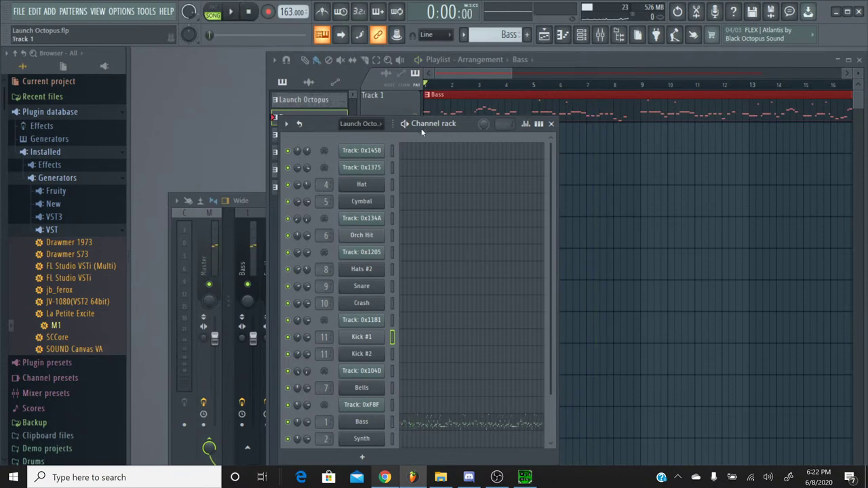
# Place the Percussion pattern on Track 2 of the playlist, align it to bar 1, and play the song
pyautogui.moveTo(322, 125); pyautogui.dragTo(333, 207)
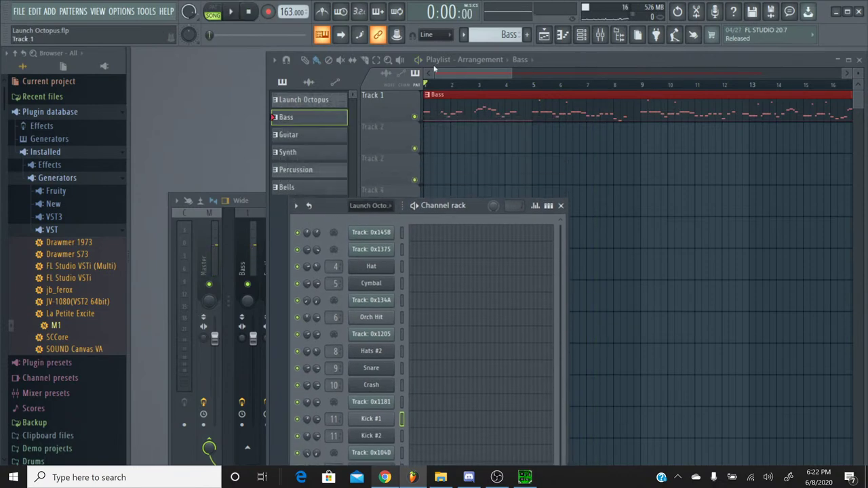
pyautogui.click(464, 35)
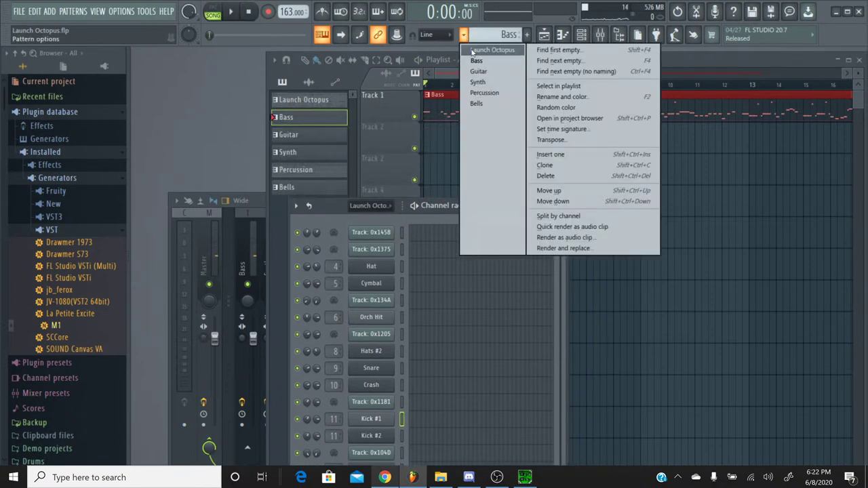
pyautogui.click(482, 93)
pyautogui.click(443, 132)
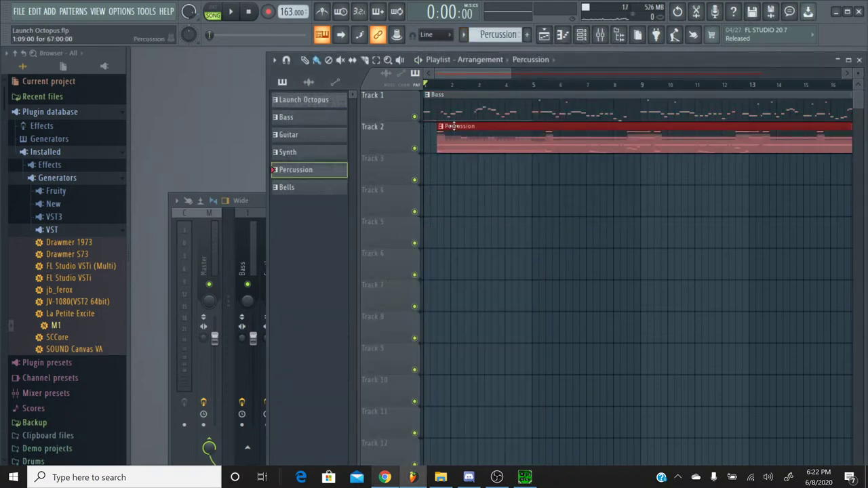
pyautogui.moveTo(441, 132); pyautogui.dragTo(409, 129)
pyautogui.press('space')
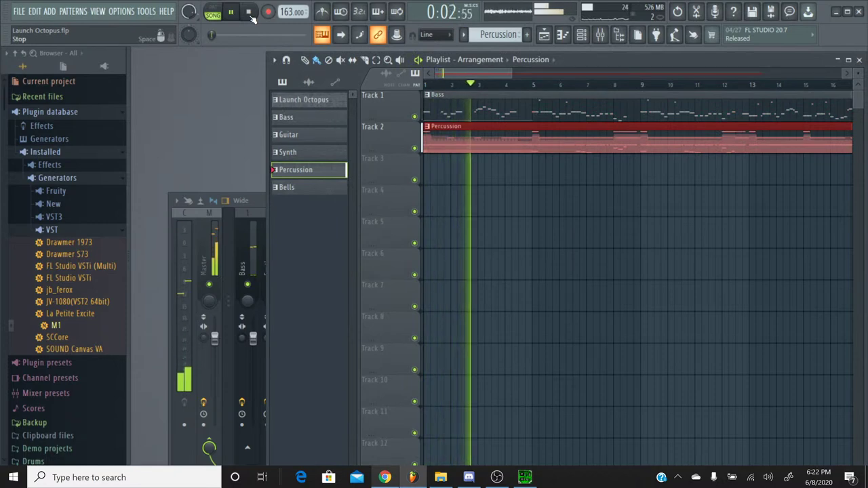
# Solo the Hat mixer track, lower its volume fader, and restore the other mixer tracks
pyautogui.click(600, 35)
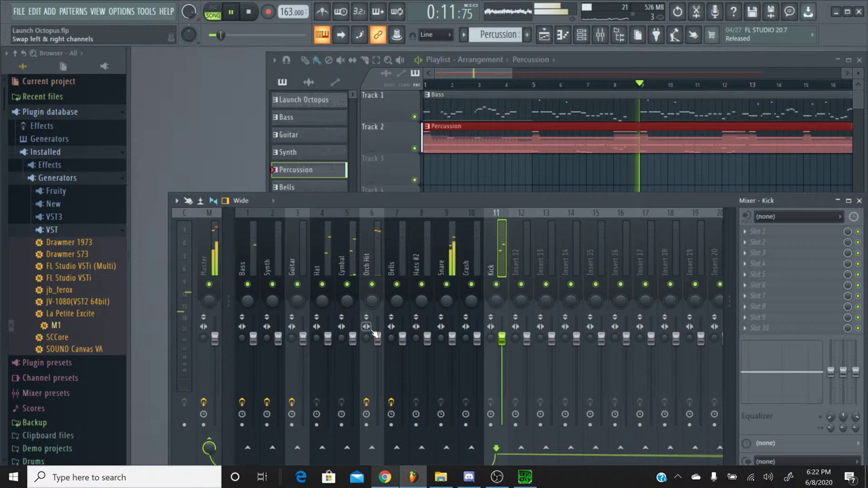
pyautogui.rightClick(323, 285)
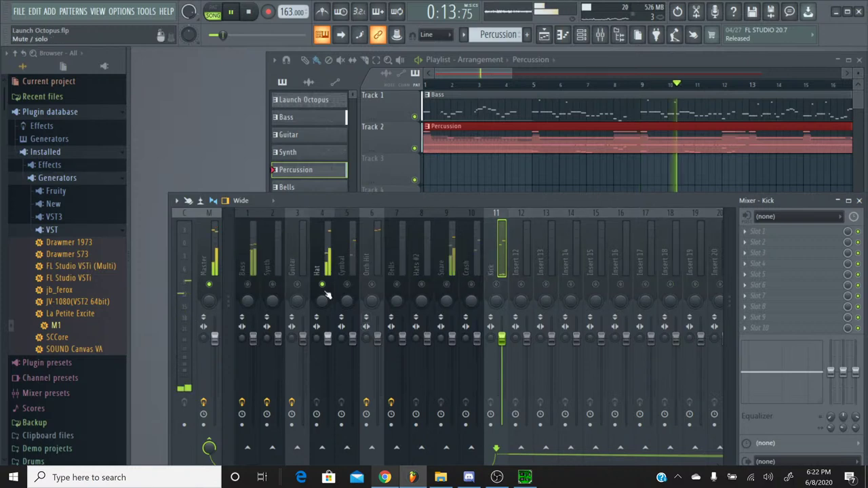
pyautogui.moveTo(327, 337); pyautogui.dragTo(328, 386)
pyautogui.rightClick(323, 285)
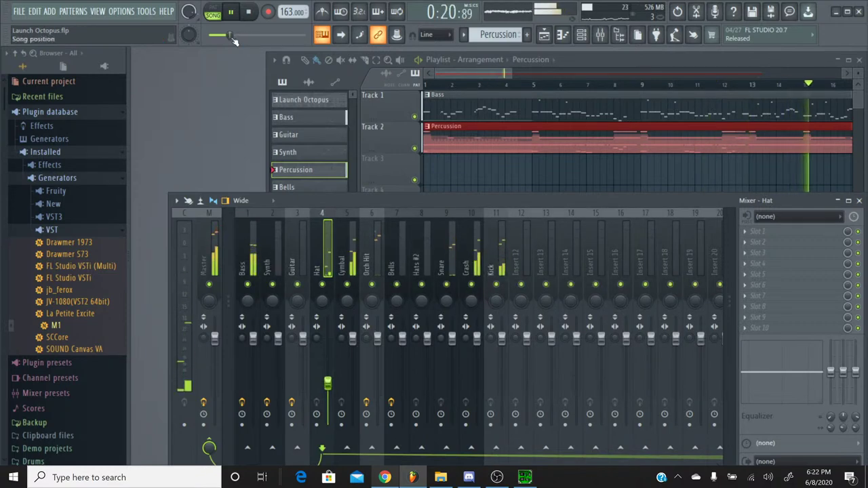
# Replay the song from an earlier position and check the Orch Hit mixer track and the channel rack, and stop playback
pyautogui.moveTo(231, 39); pyautogui.dragTo(204, 41)
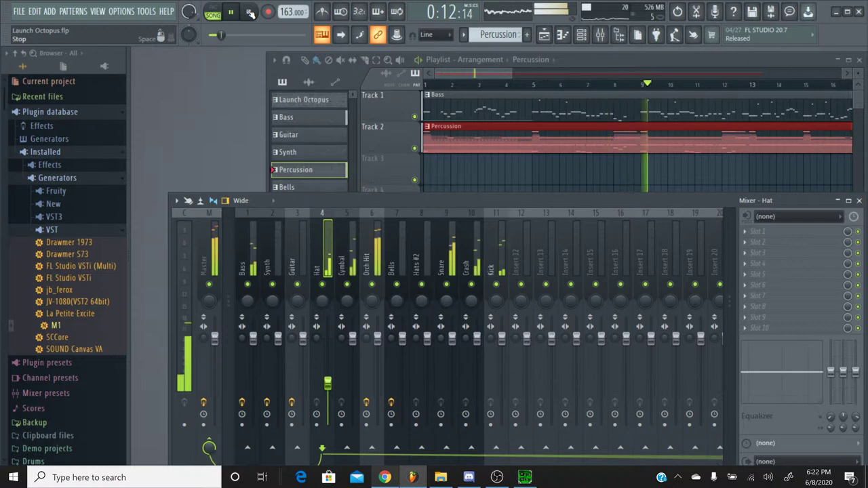
pyautogui.press('Right')
pyautogui.press('Right')
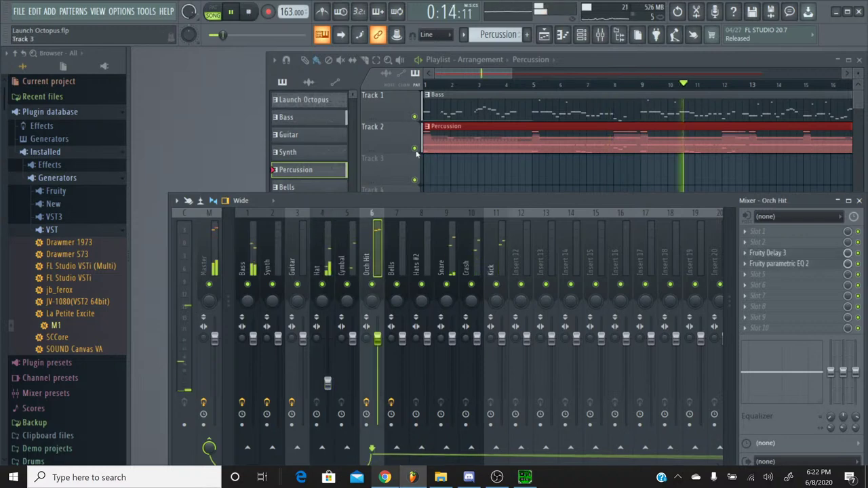
pyautogui.click(581, 34)
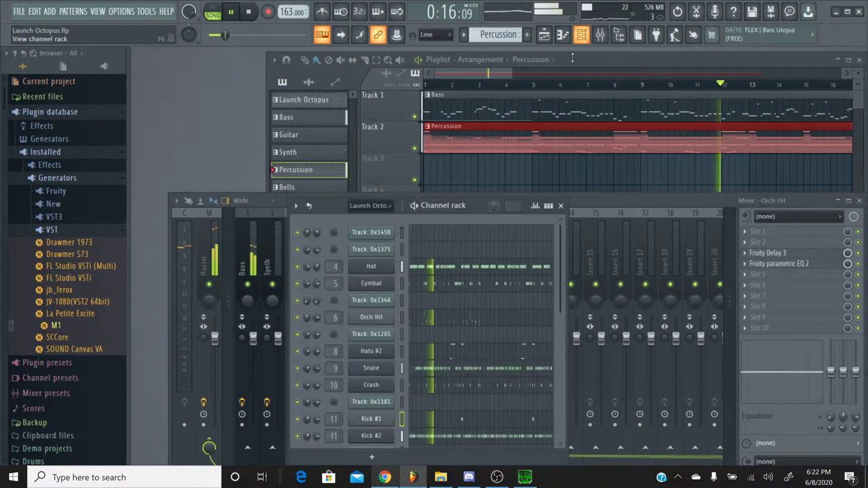
pyautogui.scroll(-3, 488, 285)
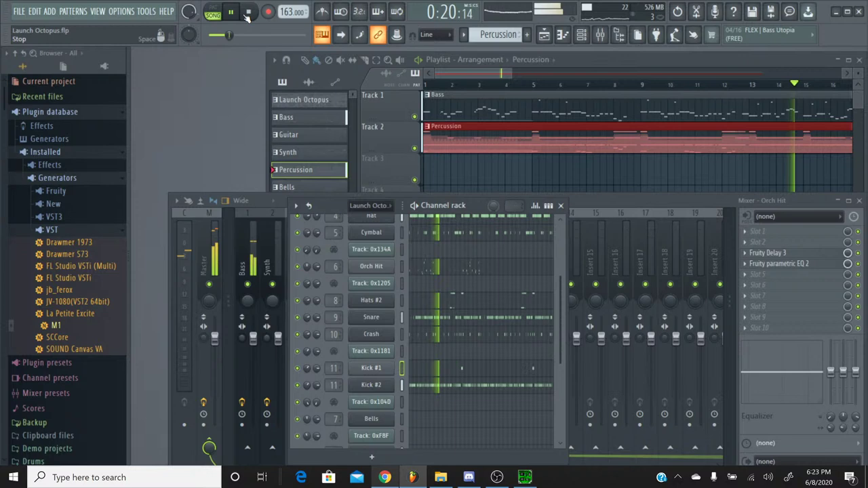
pyautogui.click(249, 13)
# Place the Synth pattern on Track 3 of the playlist and align it to bar 1
pyautogui.click(463, 36)
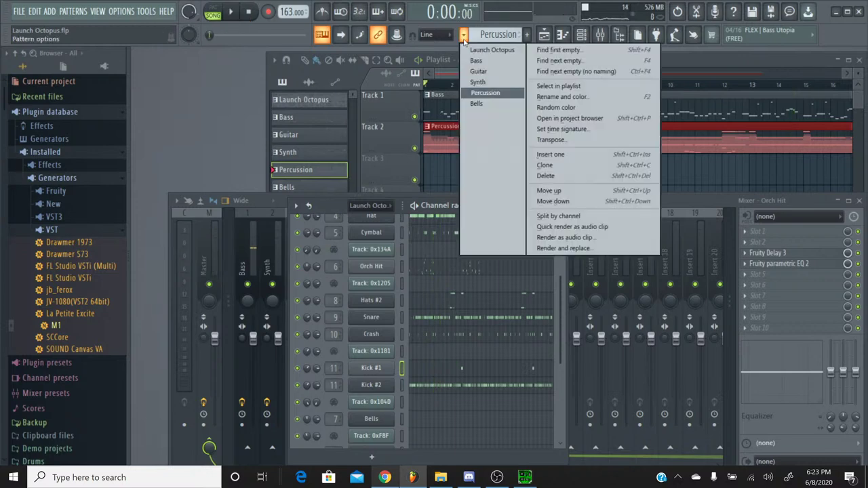
pyautogui.click(477, 82)
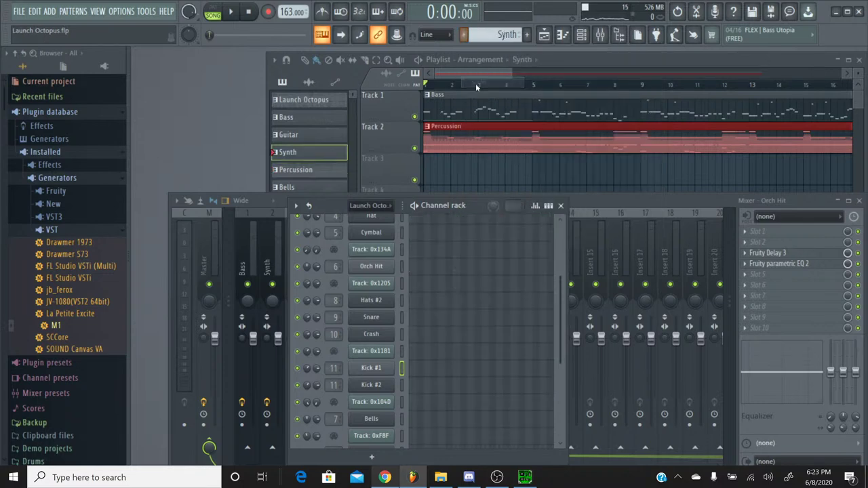
pyautogui.click(438, 168)
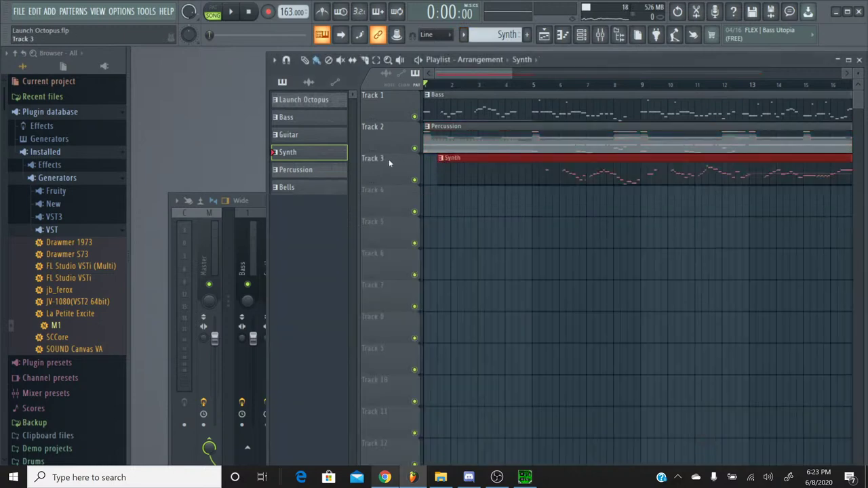
pyautogui.moveTo(486, 161); pyautogui.dragTo(414, 127)
# Delete the Bass, Percussion and Synth clips from the playlist to empty the arrangement
pyautogui.moveTo(414, 98); pyautogui.dragTo(422, 164)
pyautogui.rightClick(441, 136)
pyautogui.rightClick(441, 108)
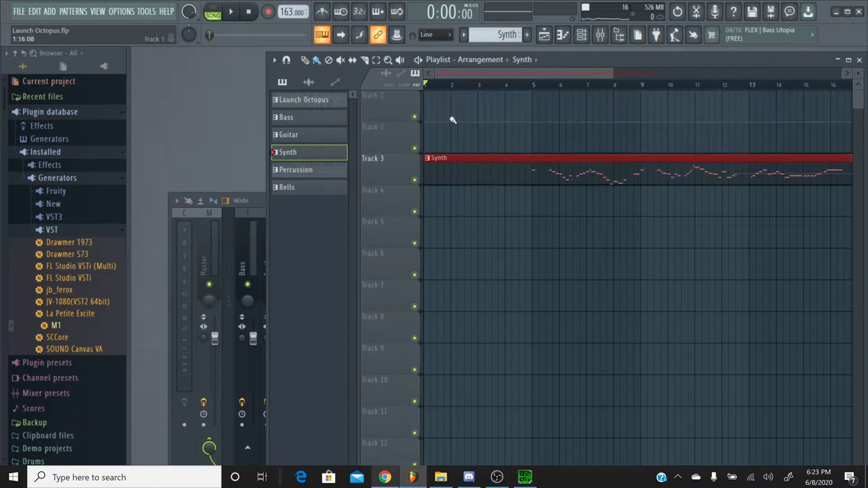
pyautogui.rightClick(438, 163)
# Place the Percussion pattern on Track 1 of the playlist and align it to bar 1
pyautogui.click(463, 34)
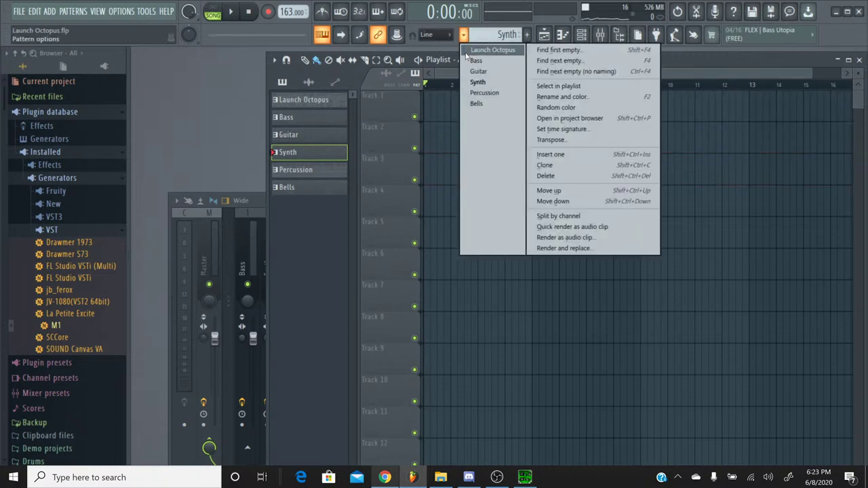
pyautogui.click(478, 93)
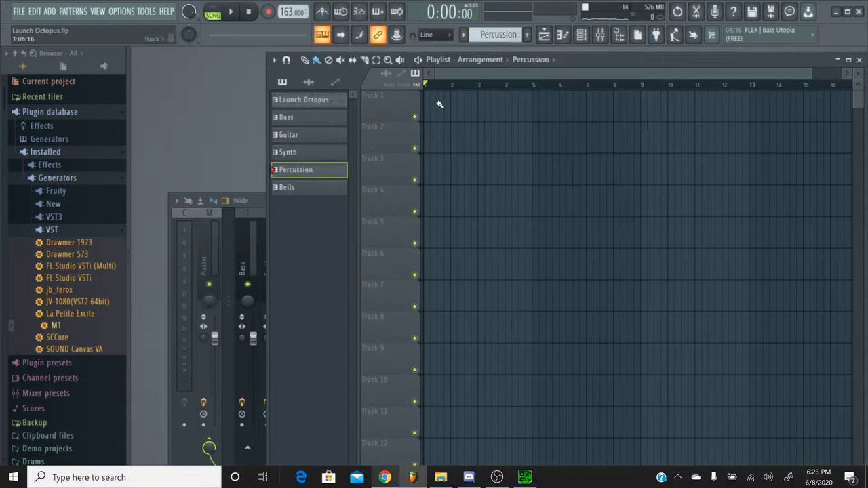
pyautogui.click(440, 104)
pyautogui.moveTo(415, 102); pyautogui.dragTo(424, 101)
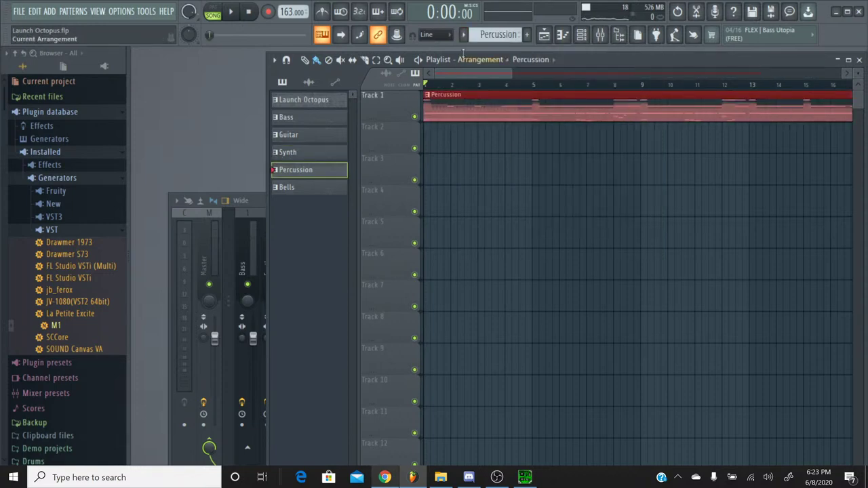
# Place the Synth pattern on Track 2 of the playlist, aligned to bar 1
pyautogui.click(463, 35)
pyautogui.click(477, 82)
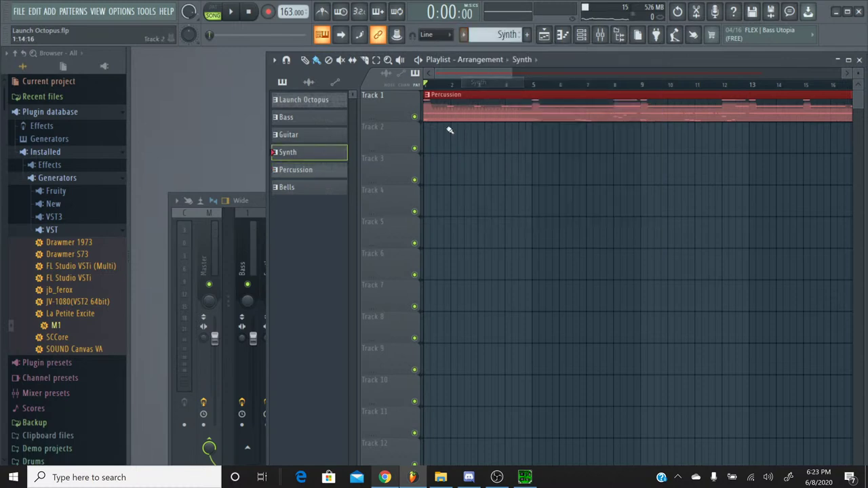
pyautogui.click(450, 128)
pyautogui.moveTo(465, 129); pyautogui.dragTo(445, 129)
# Add the Bells pattern to Track 3 of the playlist, starting at bar 1
pyautogui.click(464, 35)
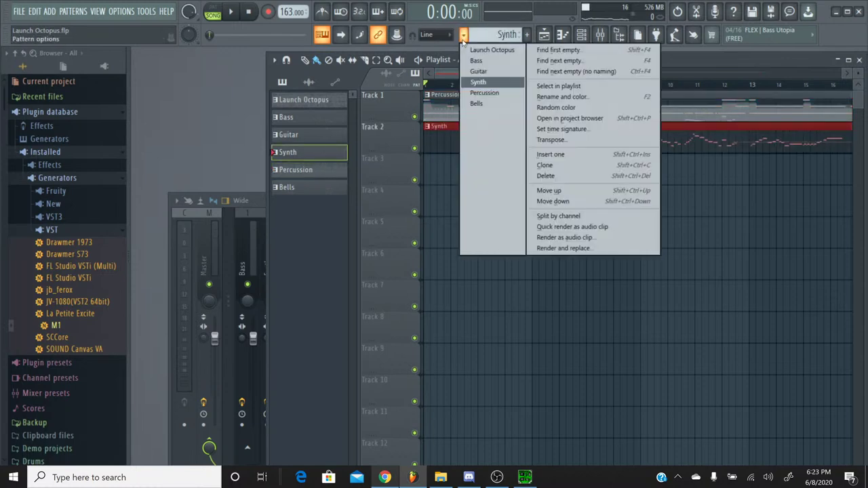
pyautogui.click(475, 104)
pyautogui.click(461, 159)
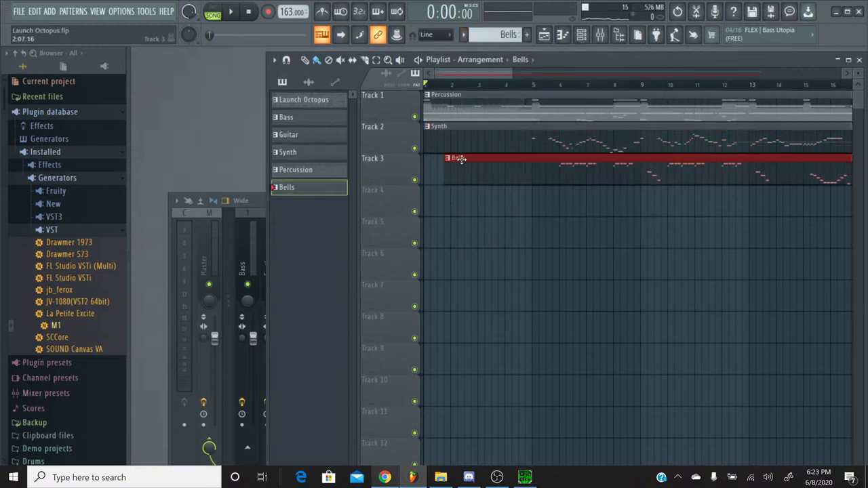
# Open the list of patterns to choose another one for the playlist
pyautogui.click(464, 35)
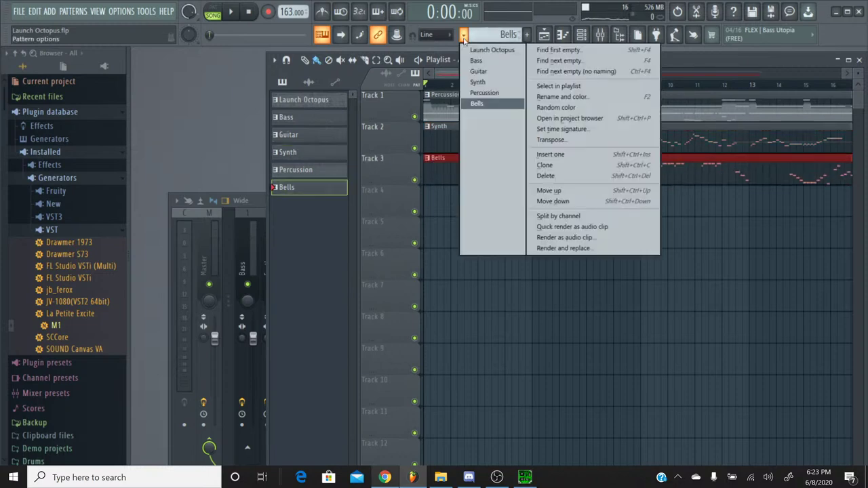
# Place the Guitar pattern on Track 4 and the Bass pattern on Track 5, both starting at bar 1
pyautogui.click(481, 72)
pyautogui.click(454, 206)
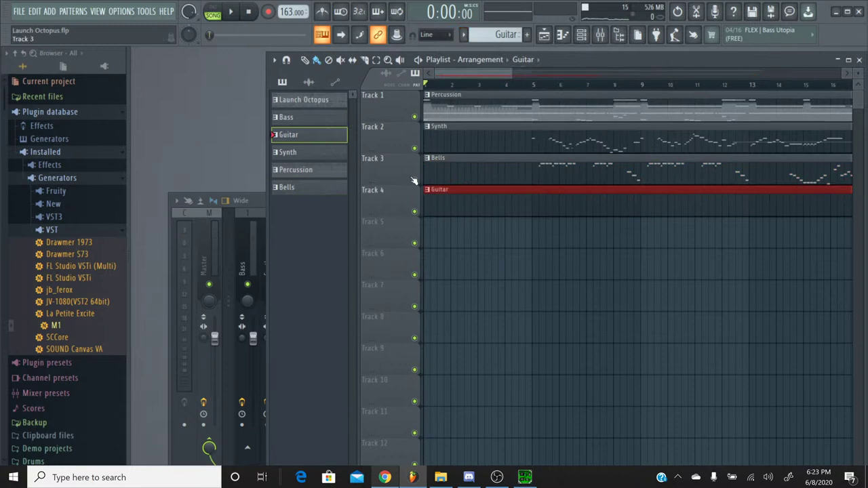
pyautogui.click(464, 35)
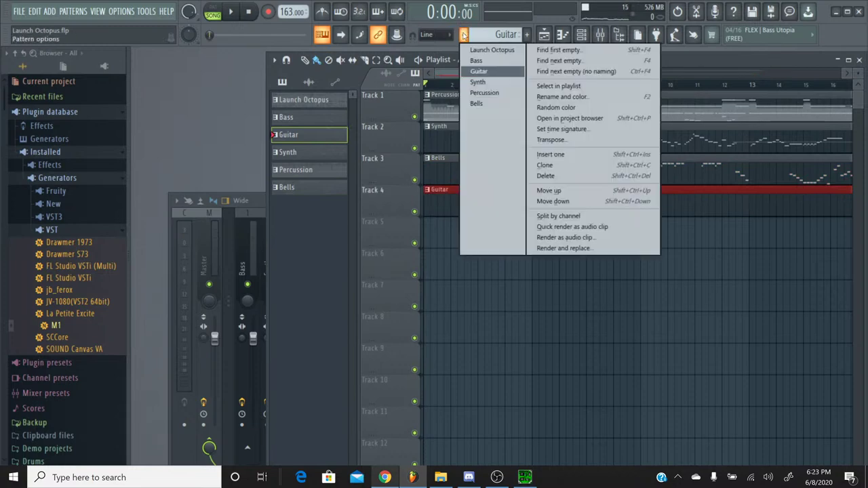
pyautogui.click(479, 60)
pyautogui.click(441, 241)
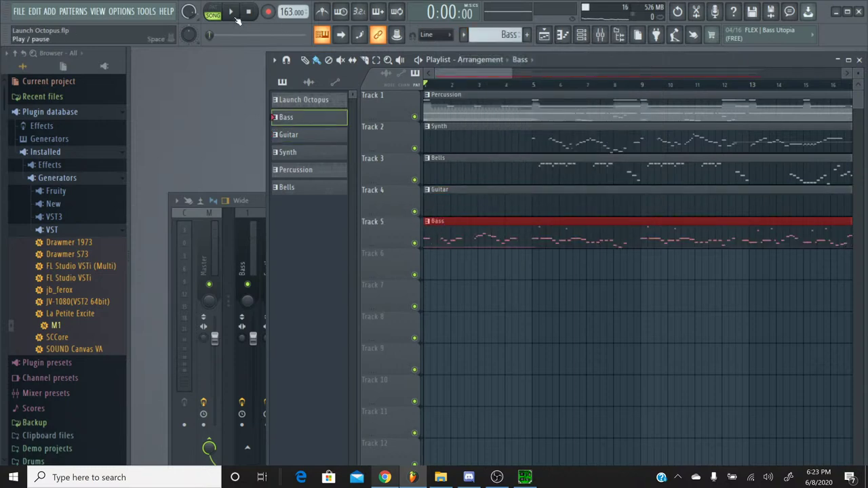
# Play the arrangement from the start and follow the playhead along the clips past bar 20
pyautogui.click(236, 18)
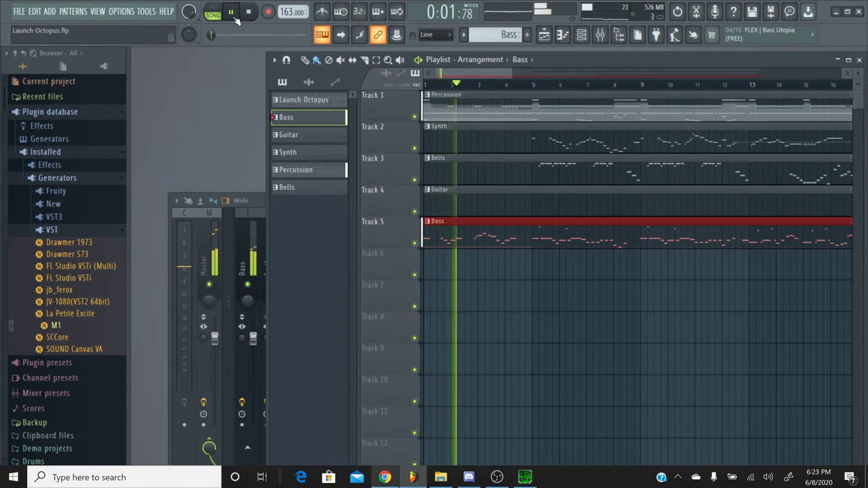
pyautogui.moveTo(485, 78); pyautogui.dragTo(501, 78)
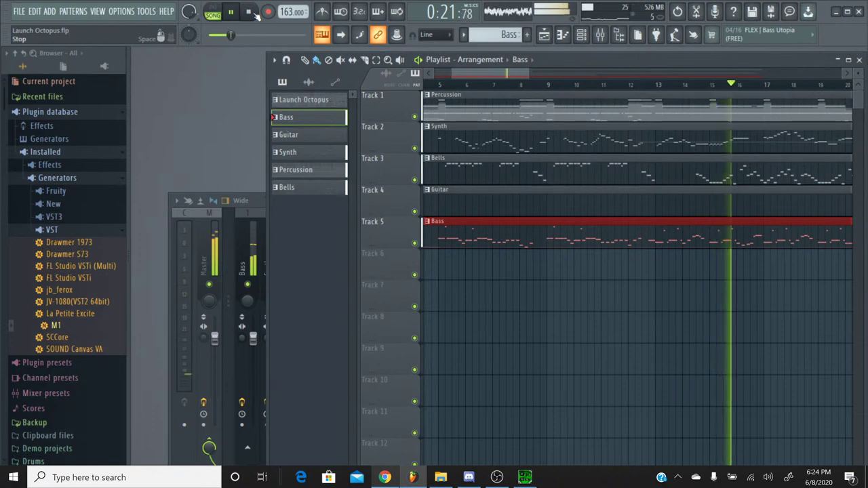
pyautogui.moveTo(459, 70); pyautogui.dragTo(524, 75)
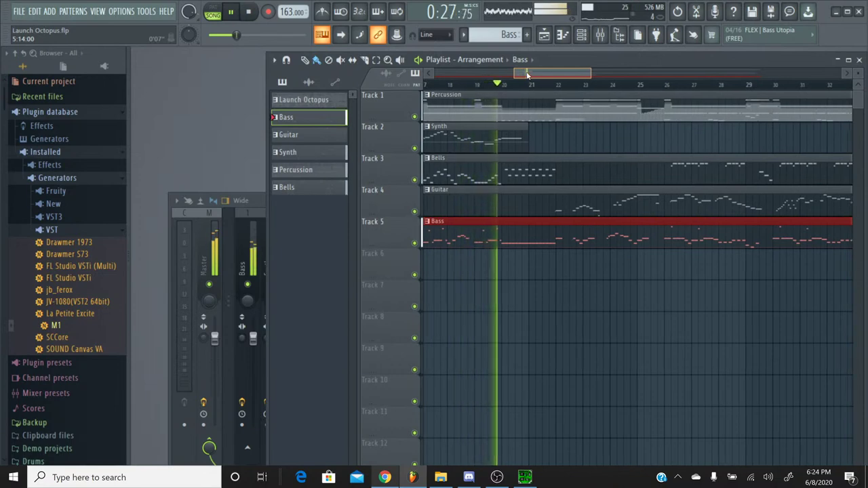
pyautogui.moveTo(524, 75); pyautogui.dragTo(530, 73)
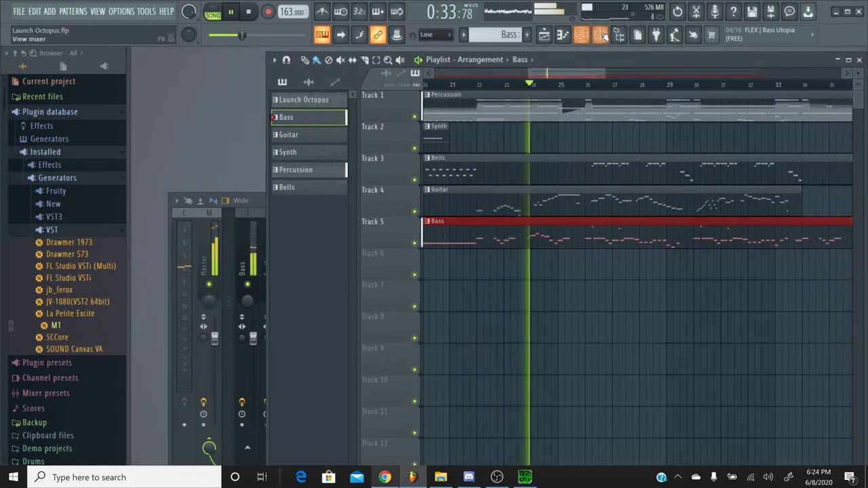
# Lower the Guitar mixer track to about -7.6 dB during playback, listen past bar 33 and stop the song
pyautogui.press('F9')
pyautogui.moveTo(303, 337); pyautogui.dragTo(304, 368)
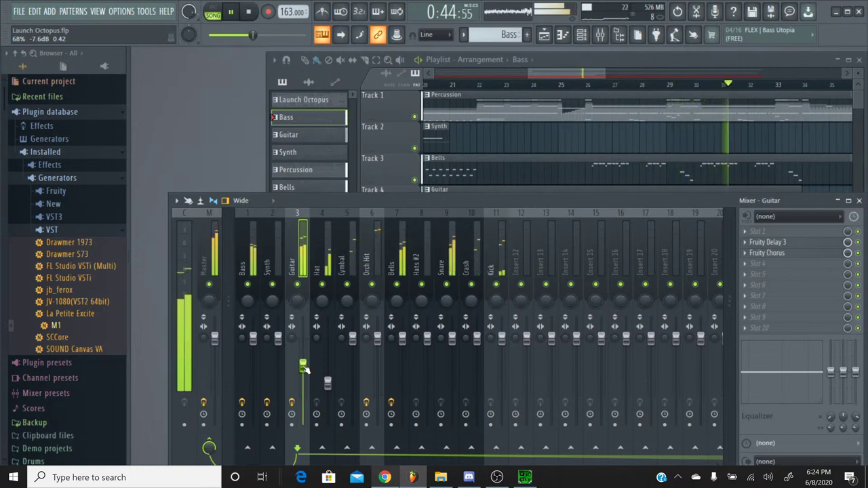
pyautogui.click(570, 79)
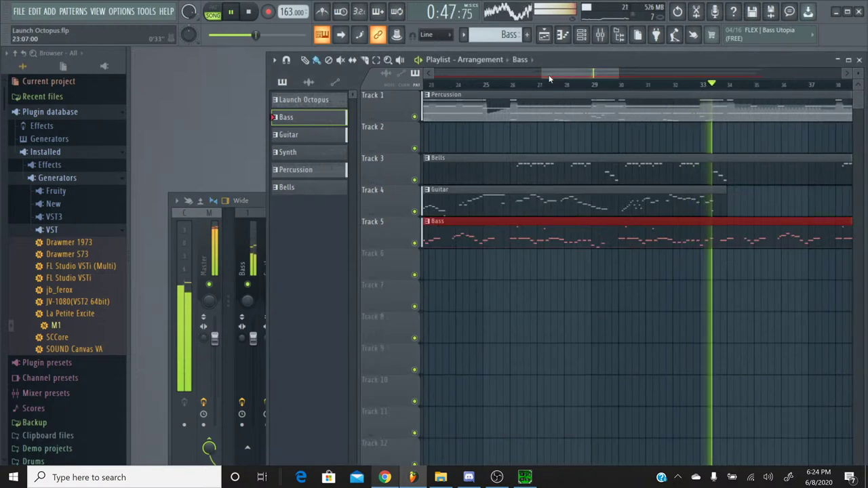
pyautogui.moveTo(570, 80); pyautogui.dragTo(585, 80)
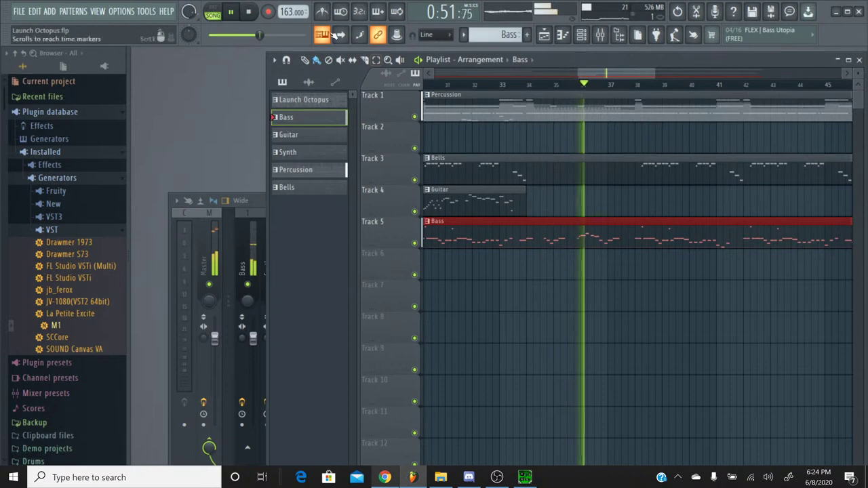
pyautogui.click(250, 12)
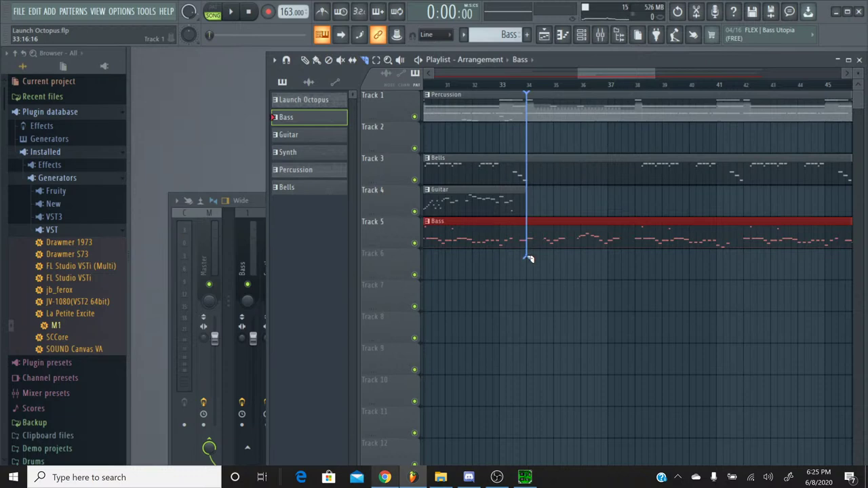
# Slice the Percussion, Bells and Bass clips across the tracks just before bar 34, where the Guitar clip ends
pyautogui.moveTo(530, 258); pyautogui.dragTo(531, 259)
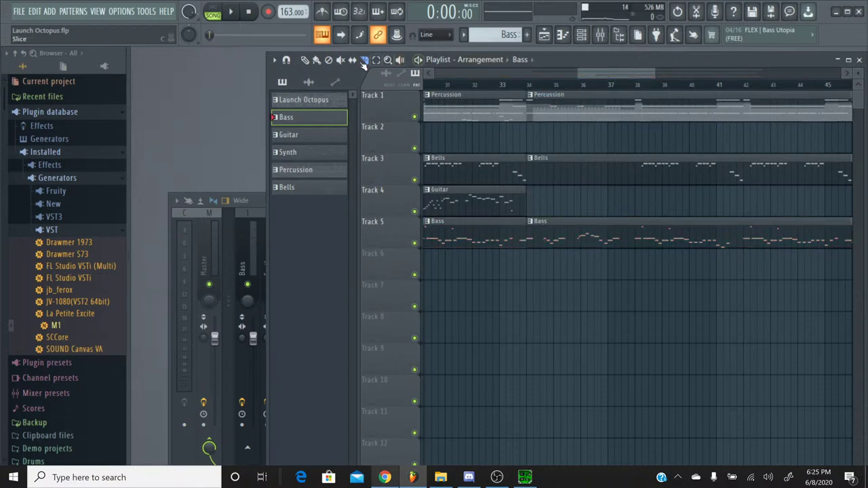
pyautogui.moveTo(582, 136); pyautogui.dragTo(598, 283)
pyautogui.rightClick(596, 300)
pyautogui.rightClick(599, 303)
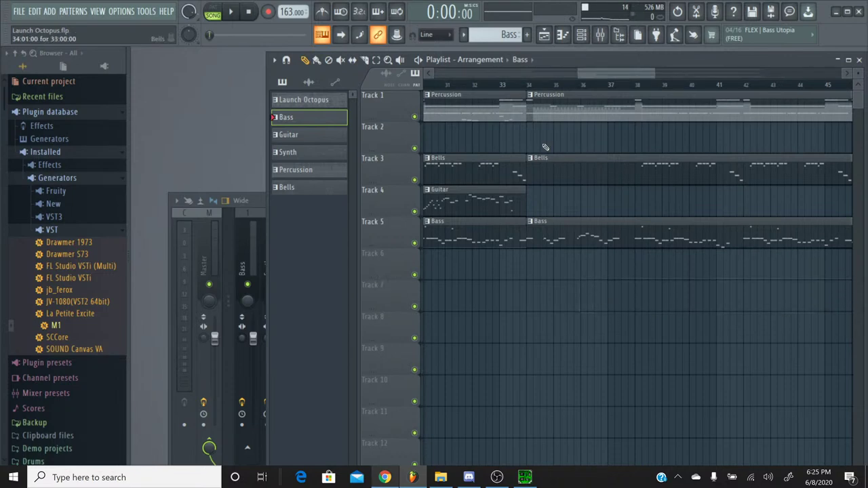
# Select the sliced-off Percussion, Bells and Bass clips after the cut, shift them away and delete all three
pyautogui.moveTo(547, 102); pyautogui.dragTo(567, 102)
pyautogui.moveTo(569, 148); pyautogui.dragTo(565, 261)
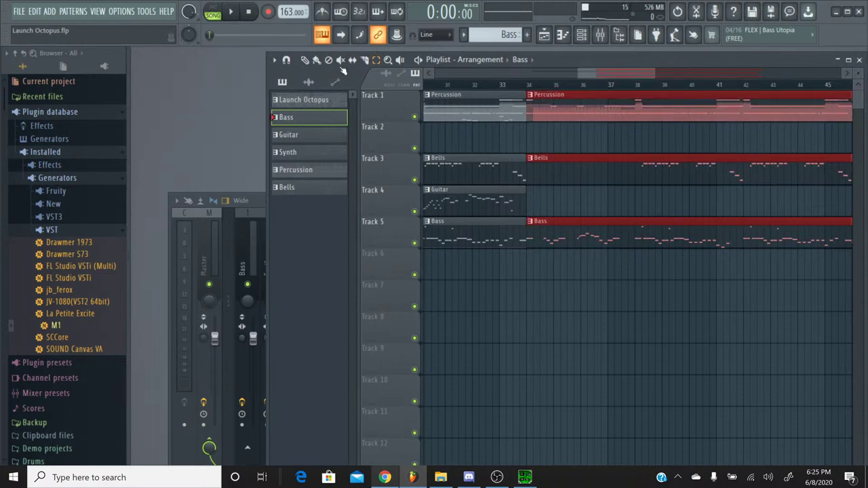
pyautogui.moveTo(556, 93); pyautogui.dragTo(574, 95)
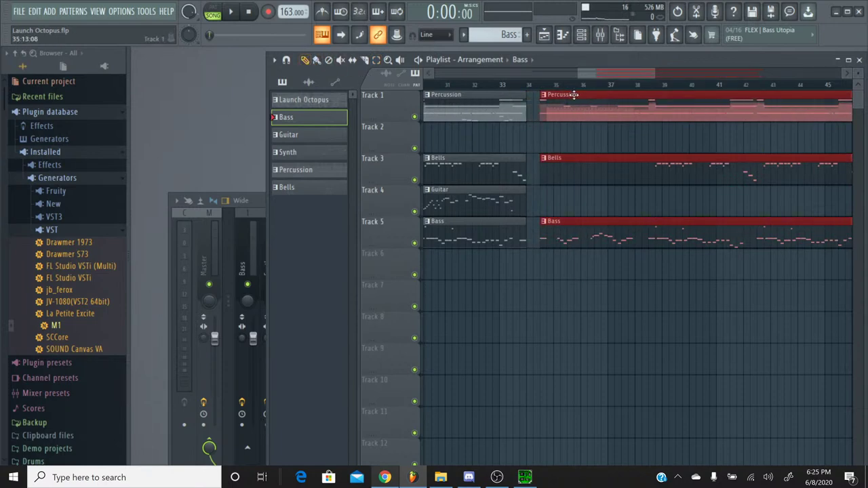
pyautogui.rightClick(576, 109)
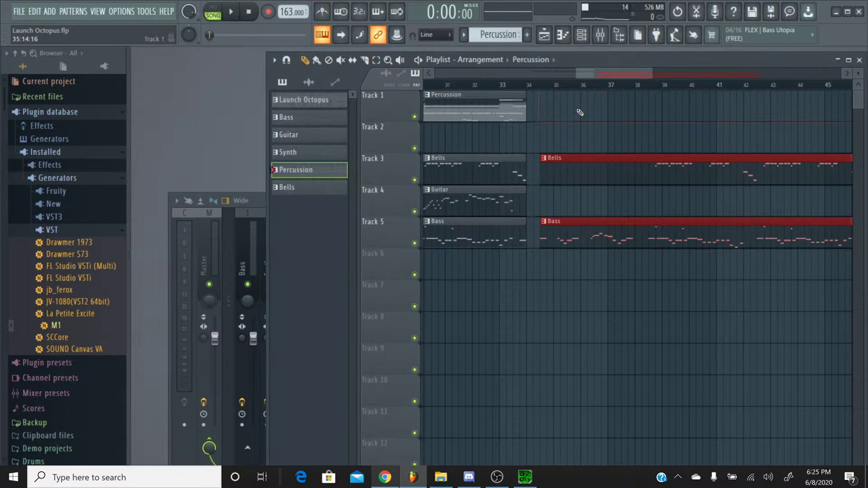
pyautogui.rightClick(585, 158)
pyautogui.rightClick(599, 228)
# Play the arrangement from the start, solo the Orch Hit mixer track and lower its volume slightly
pyautogui.moveTo(692, 73); pyautogui.dragTo(412, 76)
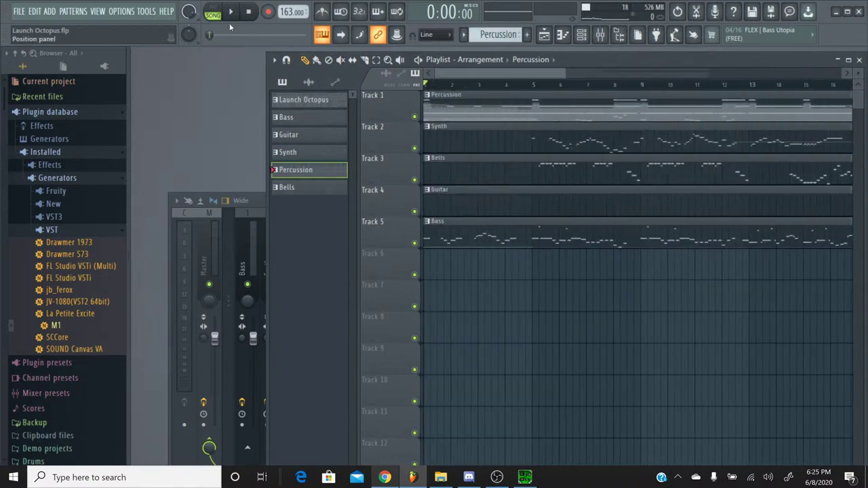
pyautogui.click(230, 12)
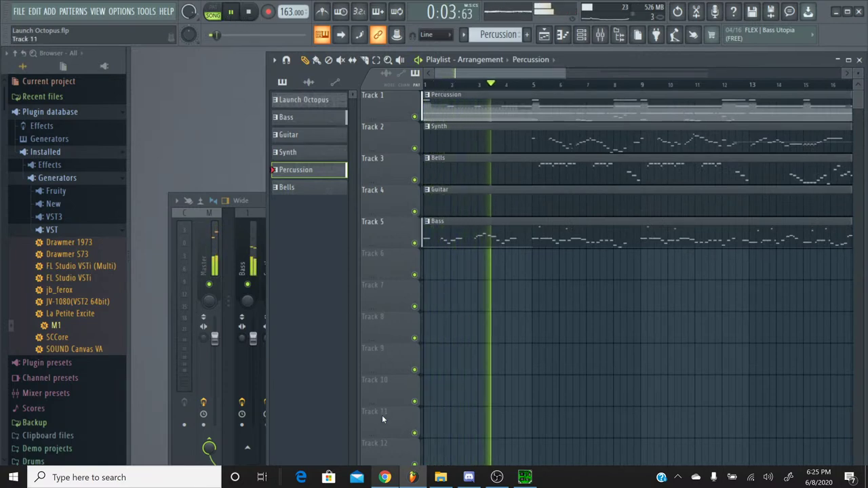
pyautogui.press('F9')
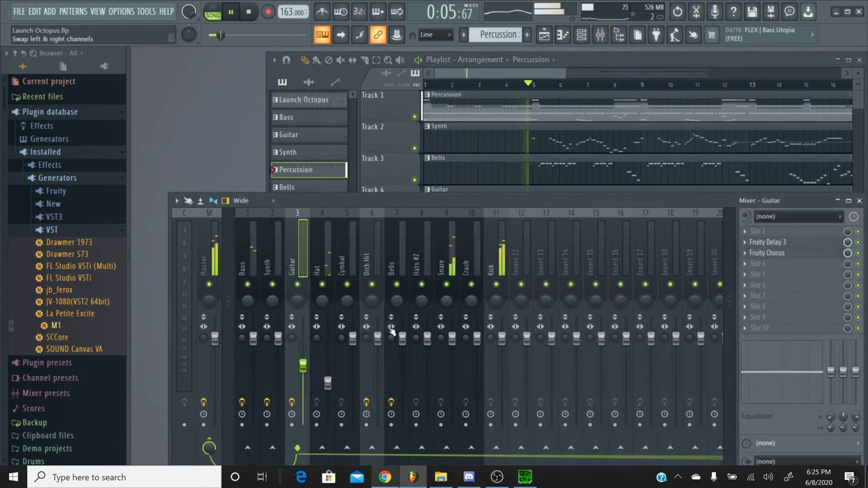
pyautogui.rightClick(372, 288)
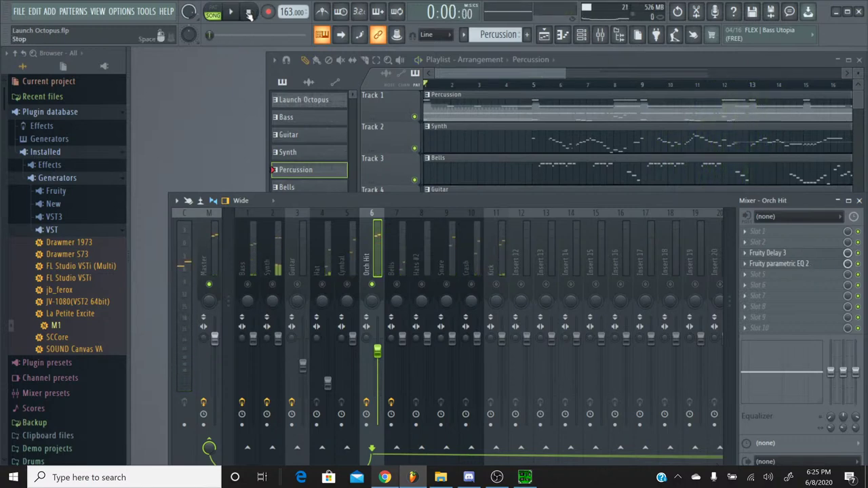
# Switch to the YouTube Studio page in Chrome to read the live chat, and return to FL Studio
pyautogui.click(385, 478)
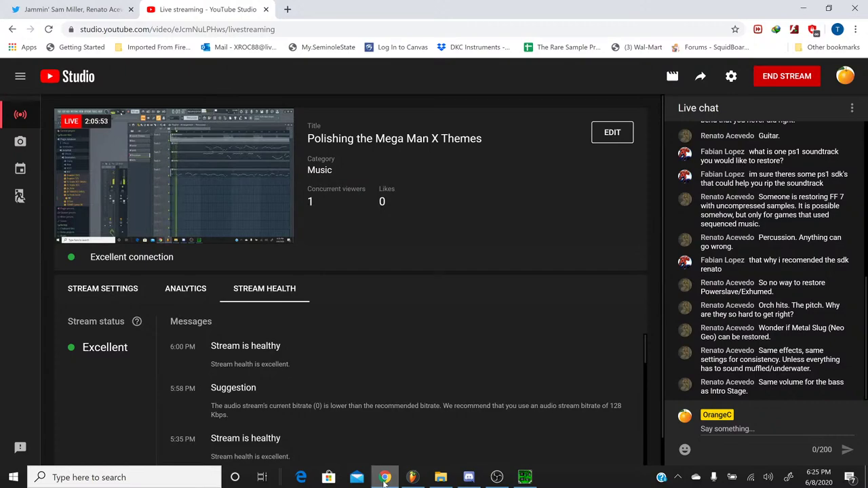
pyautogui.click(385, 478)
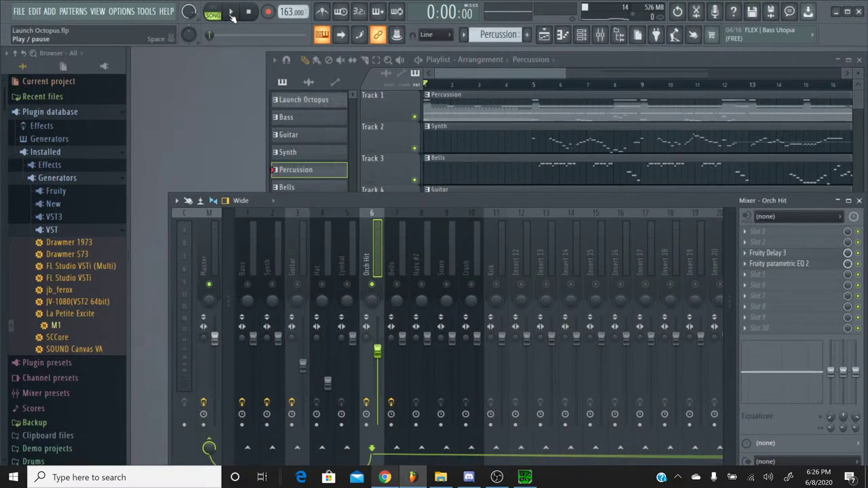
# Play the song with Orch Hit soloed and inspect the Orch Hit channel's envelope and root note settings
pyautogui.click(231, 14)
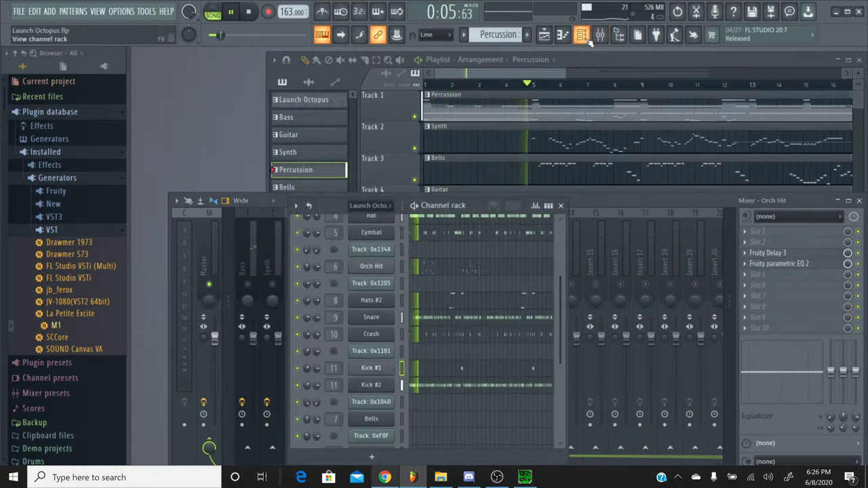
pyautogui.click(583, 37)
pyautogui.click(386, 266)
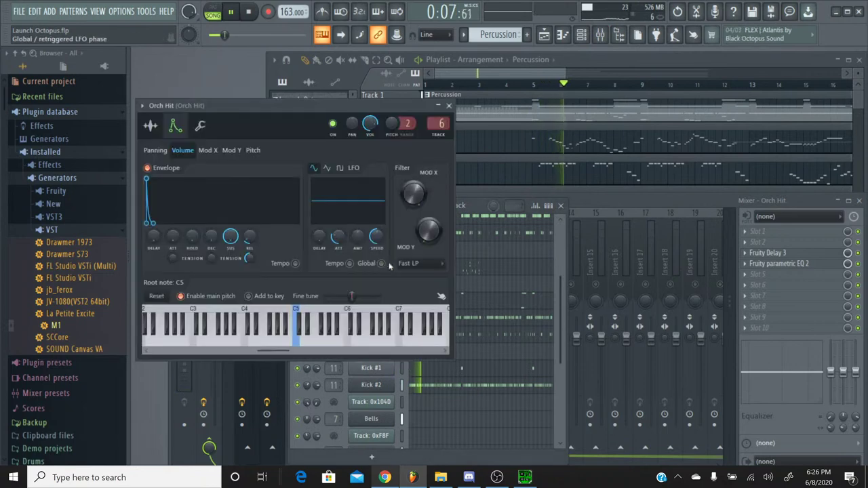
pyautogui.press('Escape')
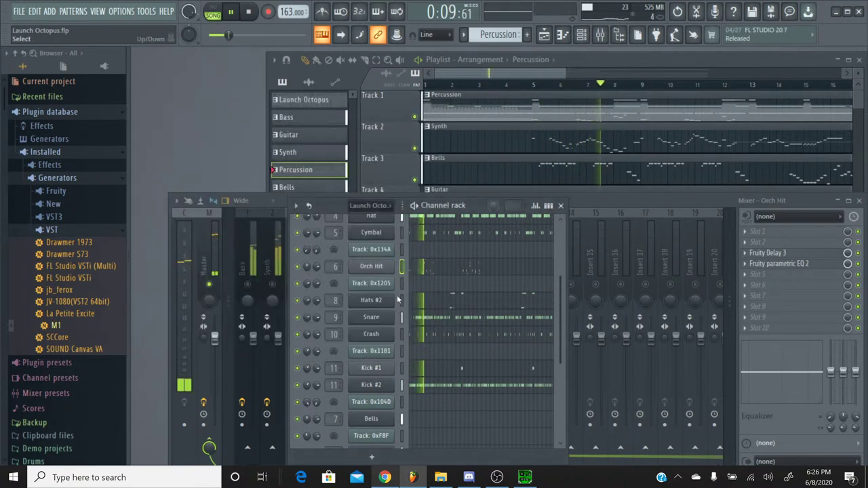
# Transpose all Orch Hit notes up two semitones in the piano roll, replaying the song from the start to check the pitch
pyautogui.click(423, 272)
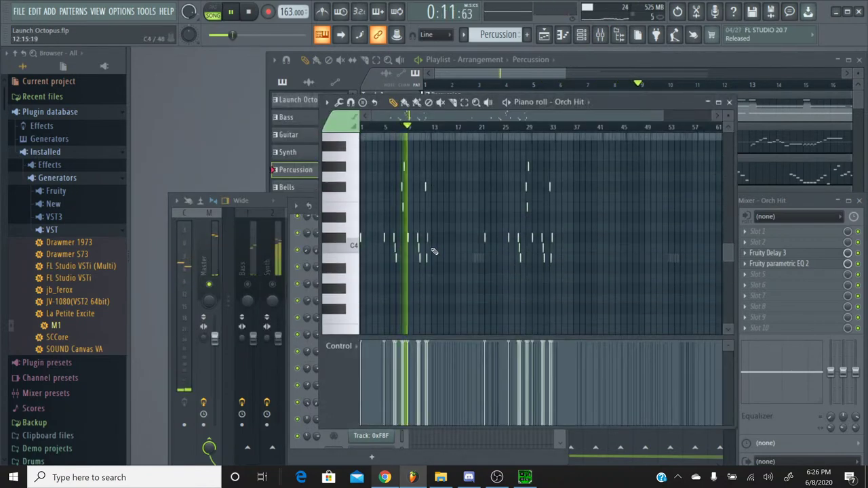
pyautogui.hotkey('ctrl', 'a')
pyautogui.press('Up')
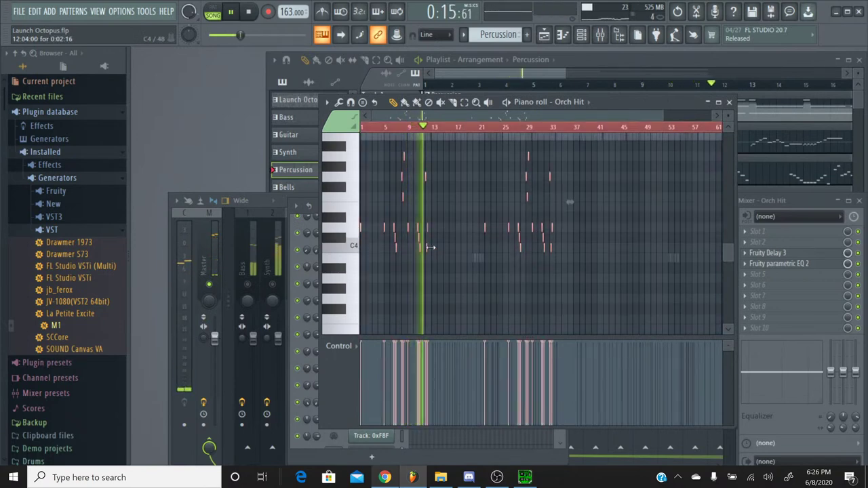
pyautogui.click(210, 39)
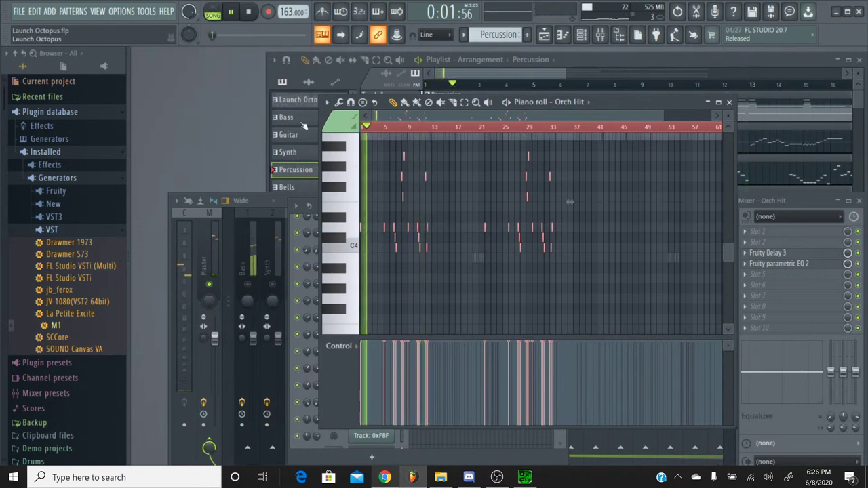
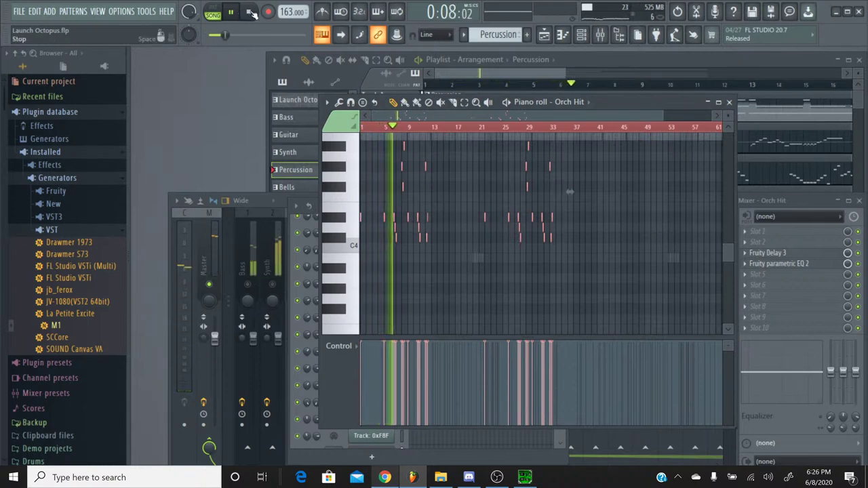
pyautogui.click(250, 13)
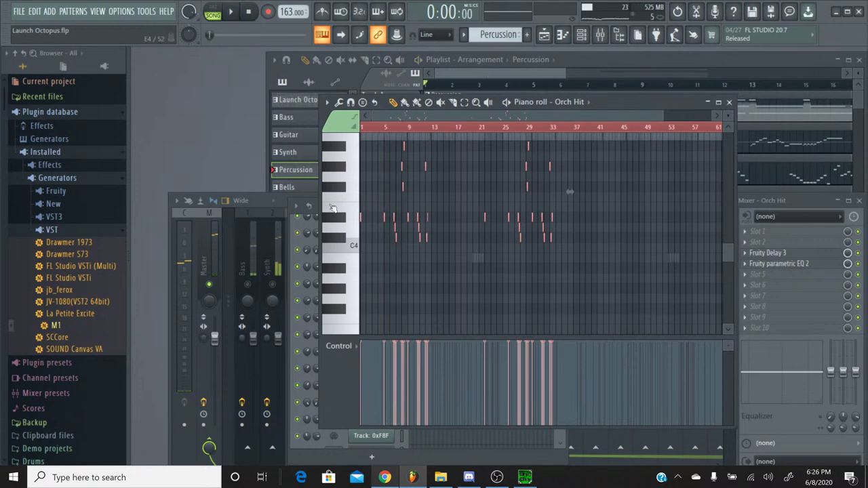
# Switch to SPCTool and play the original 13 Launch Octopus.spc in short passages as a pitch reference
pyautogui.click(524, 478)
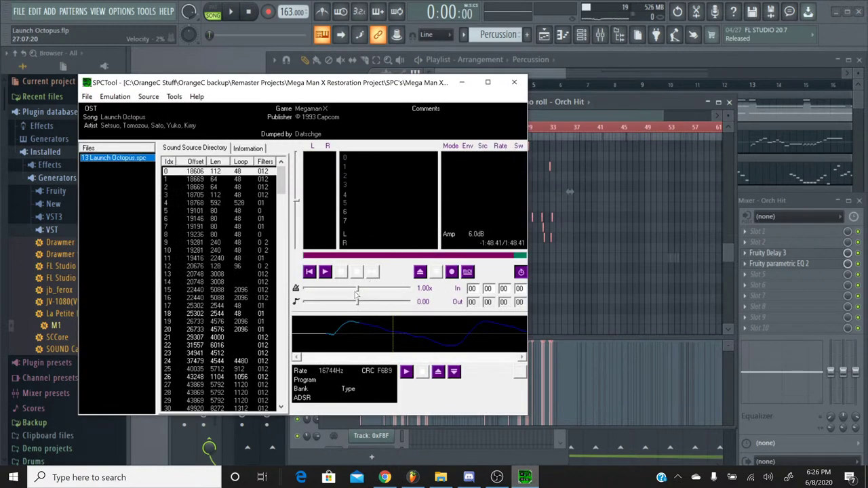
pyautogui.click(325, 271)
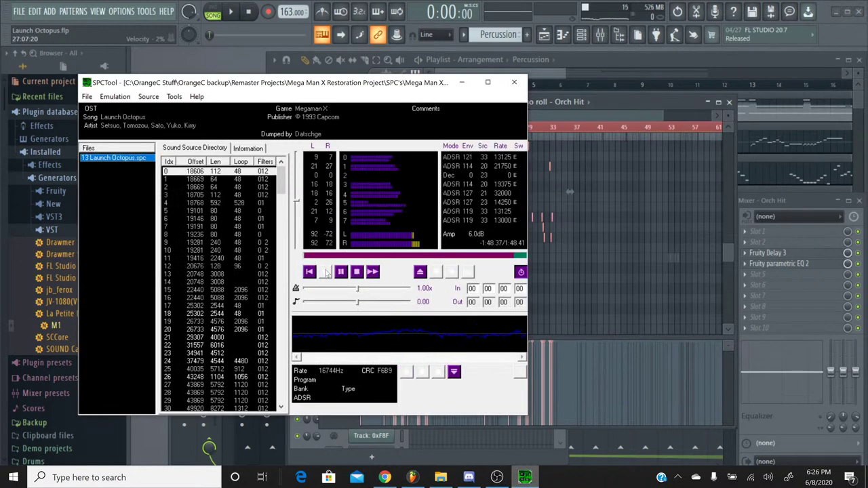
pyautogui.click(341, 272)
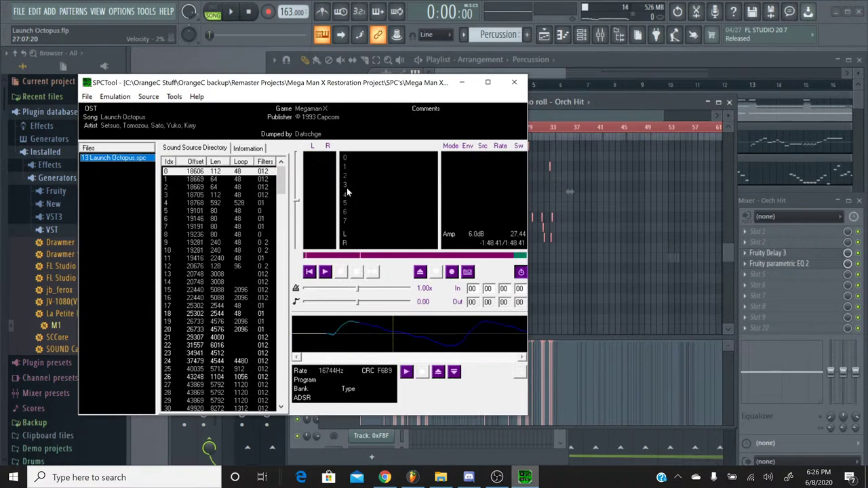
pyautogui.click(325, 272)
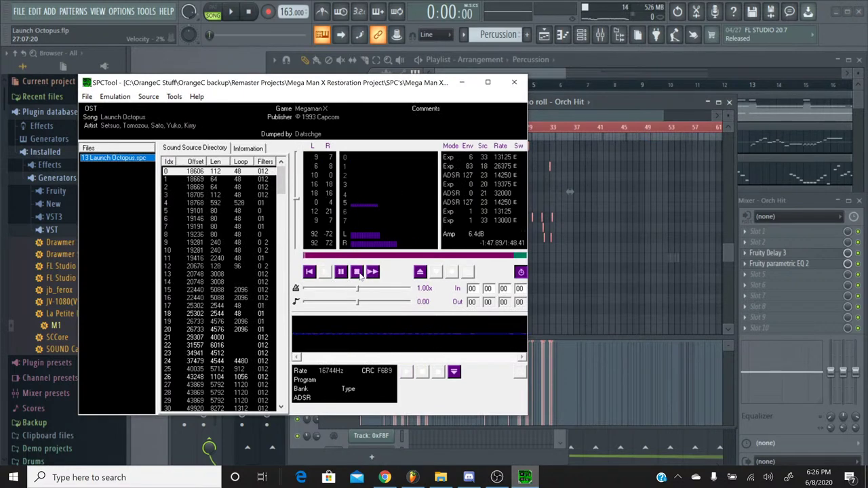
pyautogui.click(356, 271)
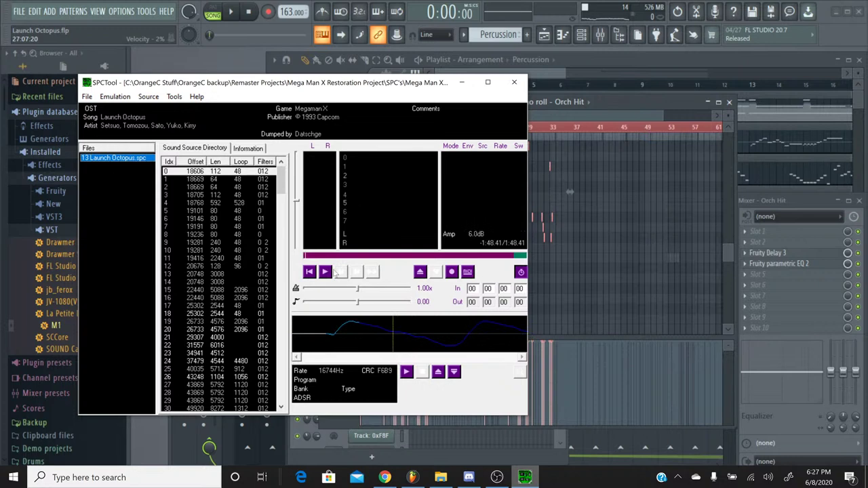
# Replay short passages of 13 Launch Octopus.spc in SPCTool as a pitch reference, and return to FL Studio
pyautogui.click(326, 271)
pyautogui.click(354, 272)
pyautogui.click(325, 271)
pyautogui.click(339, 273)
pyautogui.click(325, 272)
pyautogui.click(357, 272)
pyautogui.click(461, 83)
pyautogui.press('space')
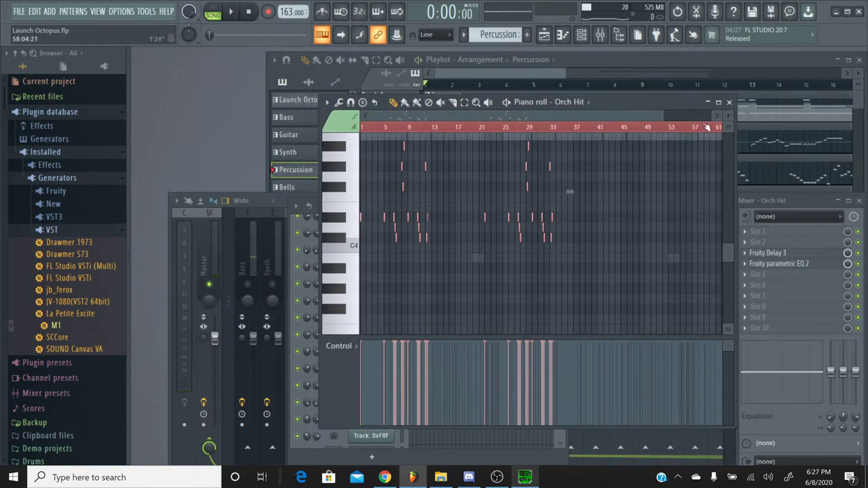
# Switch to the Launch Octopus pattern and inspect the note data of Track: 0x1205 and Track: 0x134A in the piano roll
pyautogui.click(730, 103)
pyautogui.click(461, 35)
pyautogui.click(490, 50)
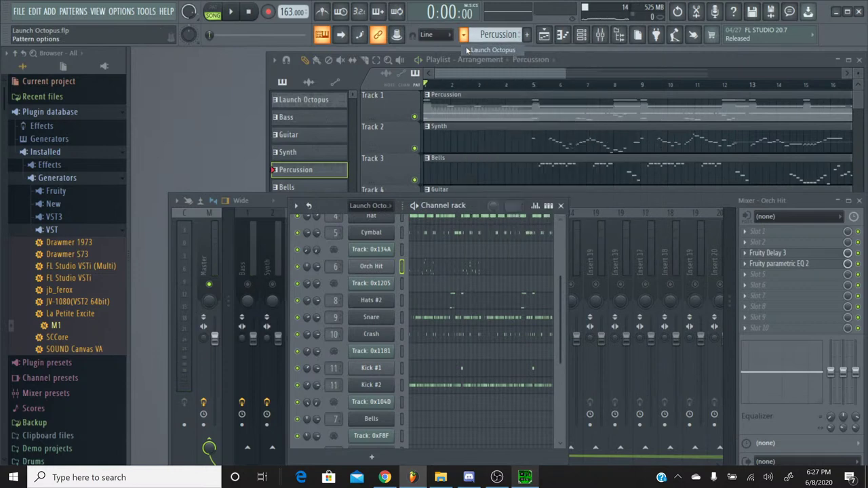
pyautogui.click(427, 290)
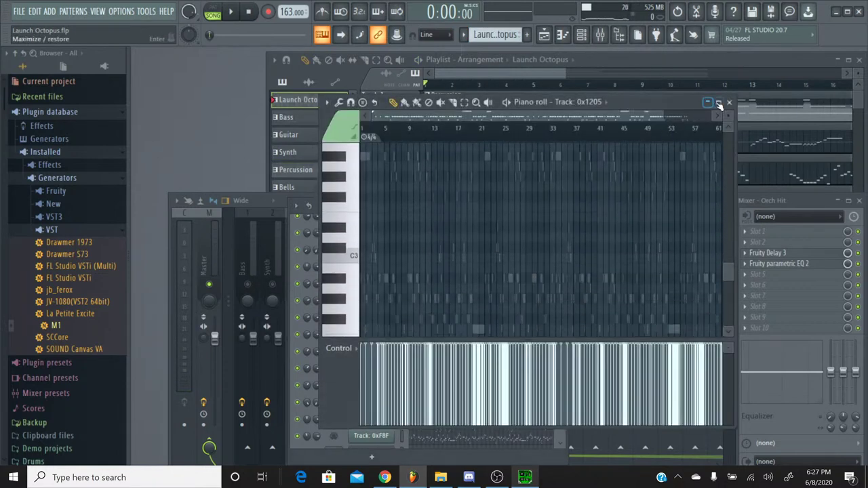
pyautogui.click(731, 103)
pyautogui.click(428, 257)
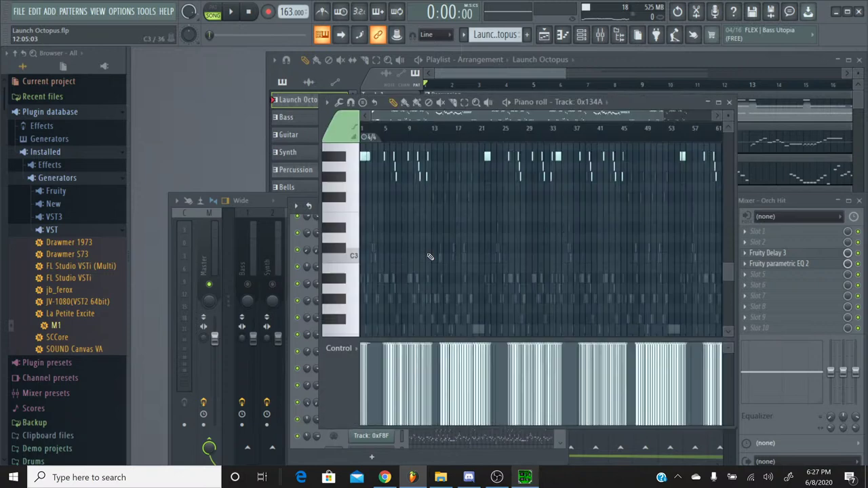
pyautogui.click(730, 102)
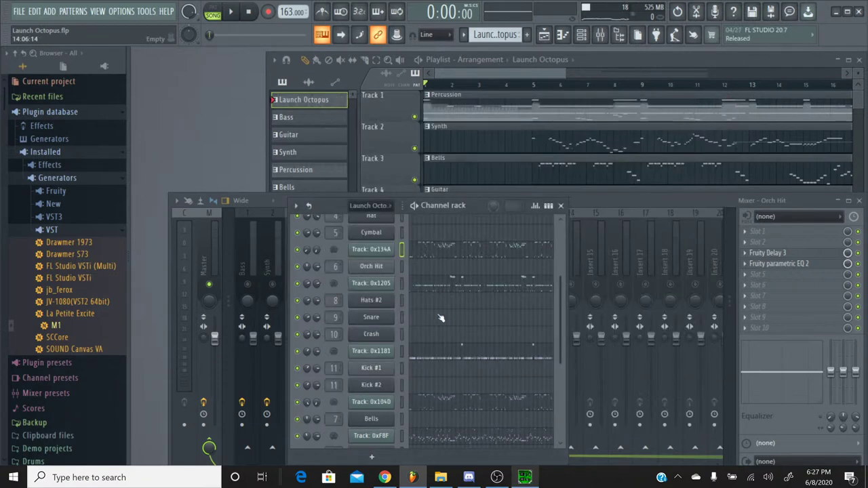
# Examine Track: 0x104D in the piano roll, auditioning piano keys and briefly playing the Launch Octopus pattern
pyautogui.scroll(-4, 431, 369)
pyautogui.click(433, 339)
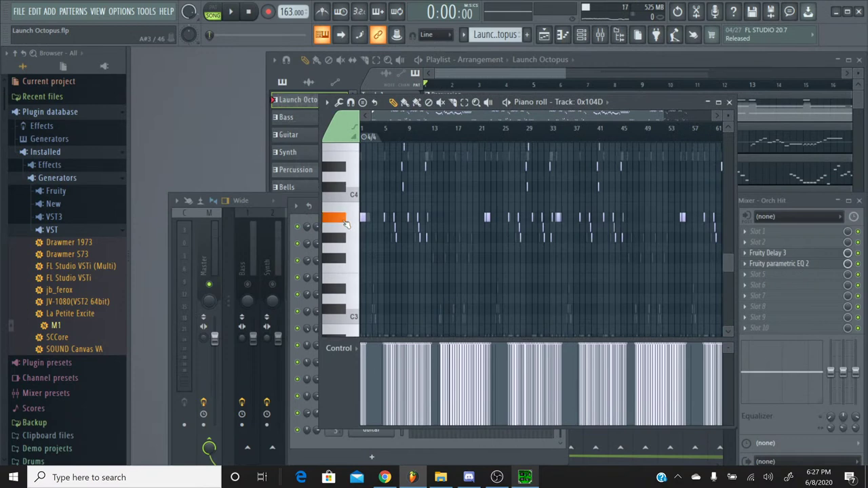
pyautogui.click(339, 268)
pyautogui.scroll(3, 340, 198)
pyautogui.click(340, 199)
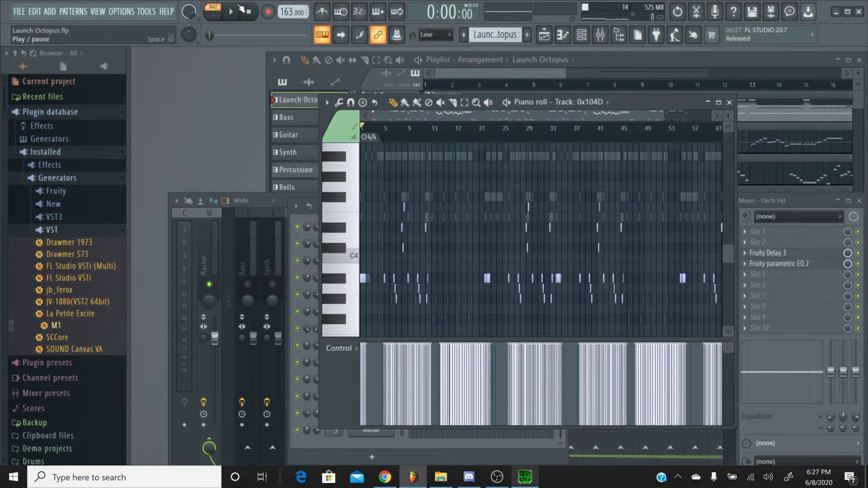
pyautogui.press('space')
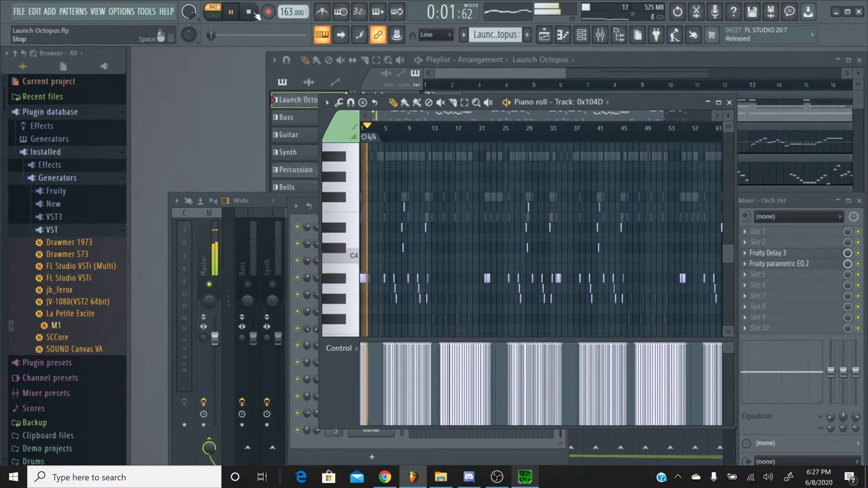
pyautogui.click(249, 12)
pyautogui.scroll(-2, 344, 217)
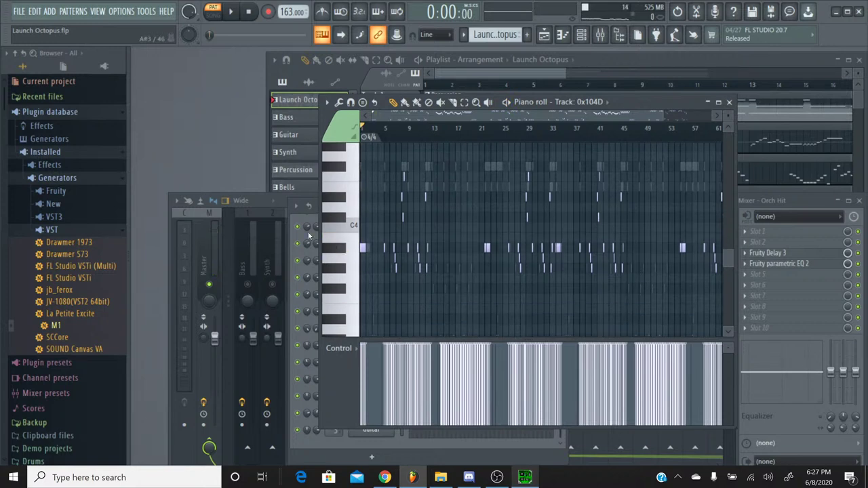
pyautogui.click(729, 103)
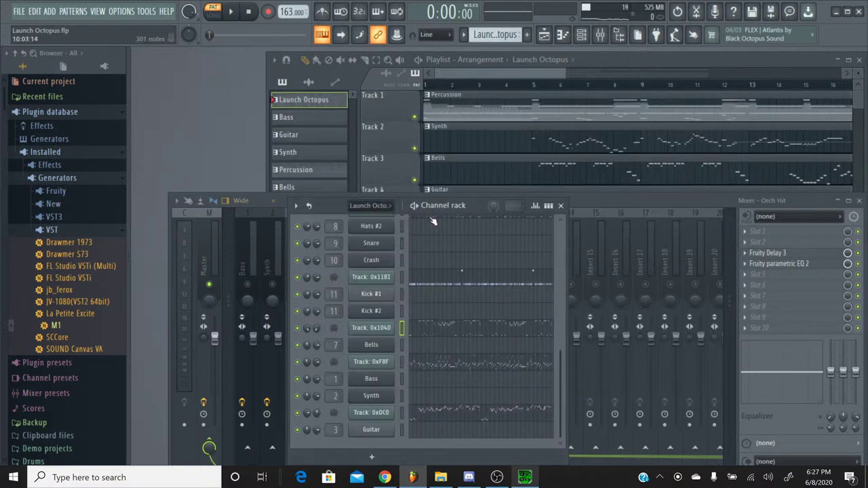
# Unsolo the Orch Hit mixer track and bring the channel rack back up
pyautogui.click(209, 232)
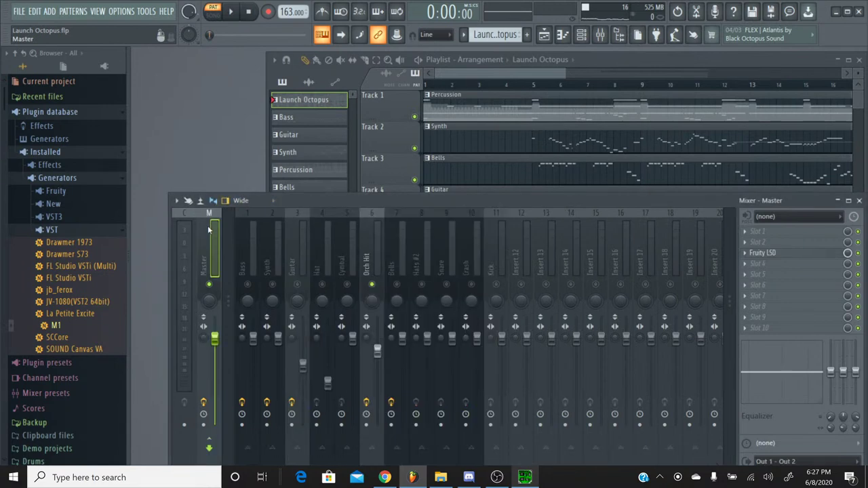
pyautogui.rightClick(373, 285)
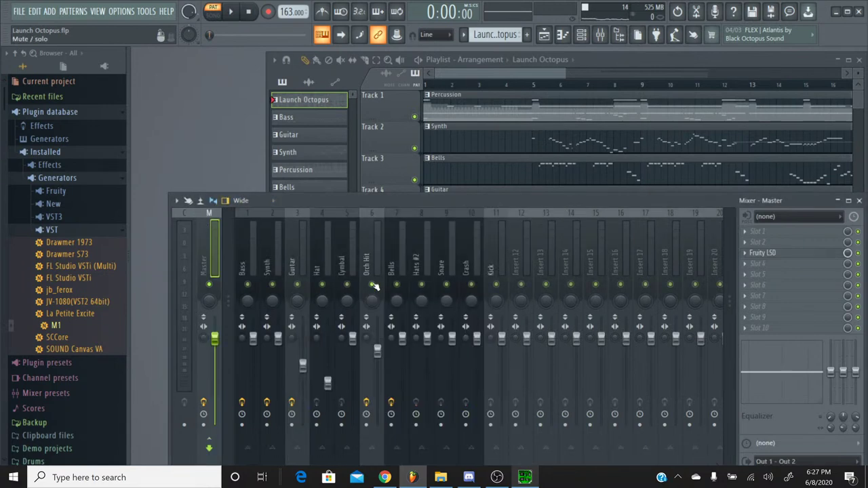
pyautogui.click(582, 35)
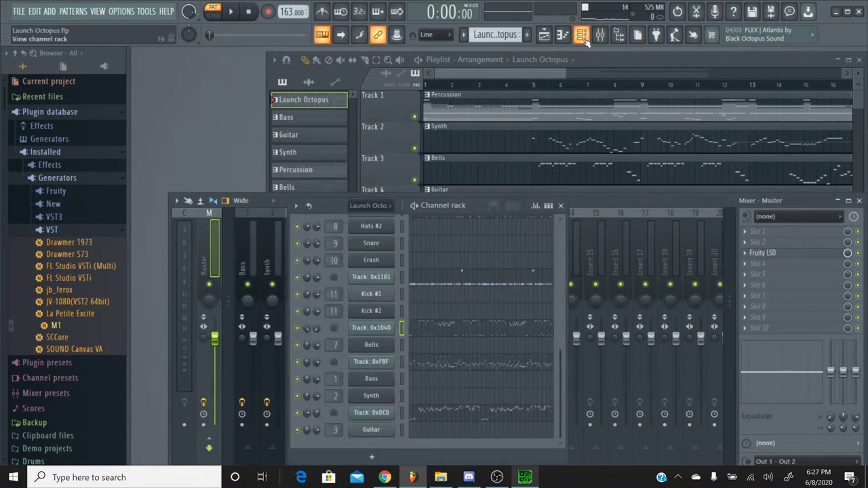
# Audition piano keys in the piano rolls of the source track below Bells and of Track: 0x104D
pyautogui.click(419, 367)
pyautogui.click(343, 266)
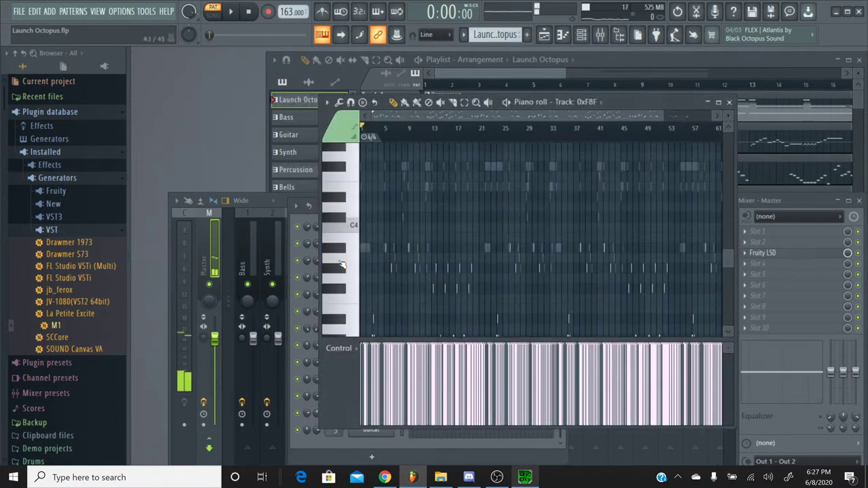
pyautogui.click(729, 103)
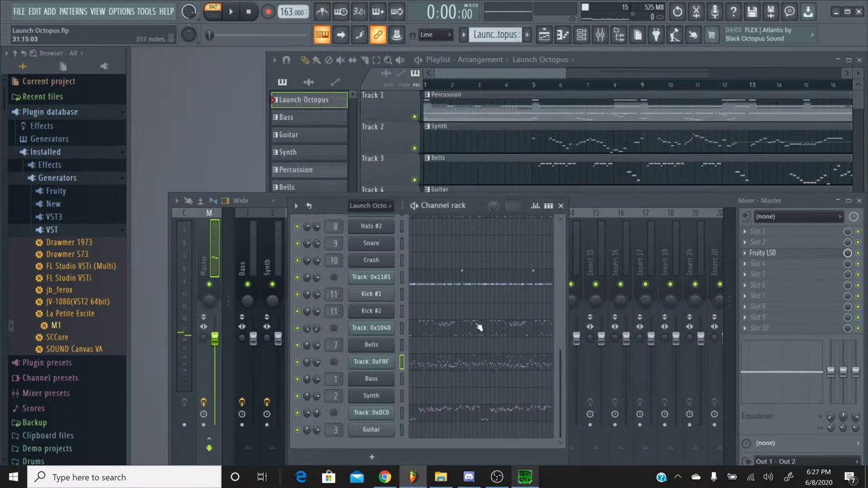
pyautogui.click(431, 331)
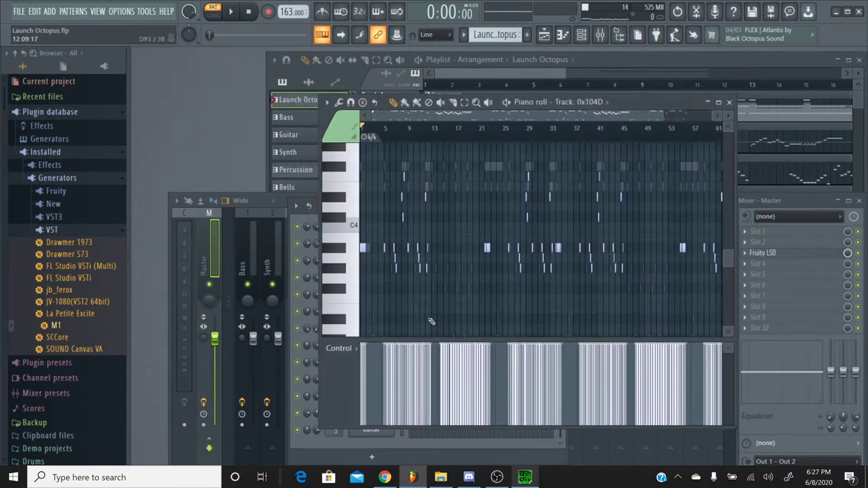
pyautogui.click(337, 227)
pyautogui.scroll(-3, 339, 227)
pyautogui.click(343, 226)
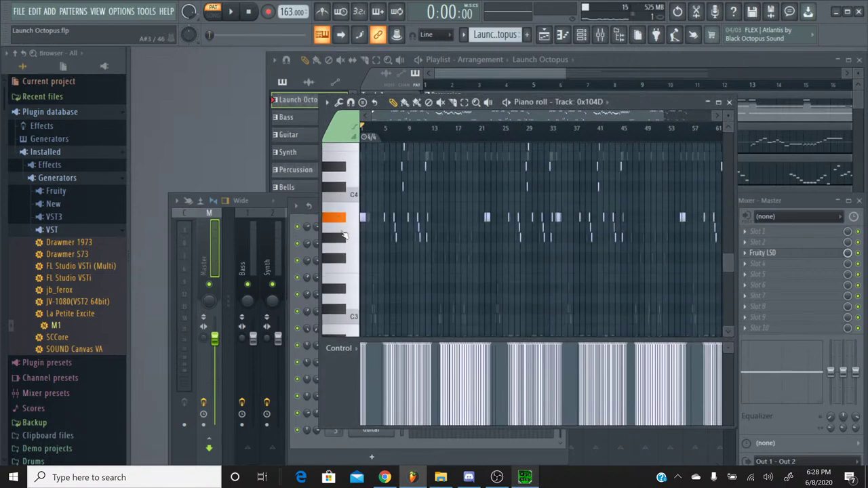
pyautogui.scroll(-3, 345, 292)
pyautogui.click(343, 290)
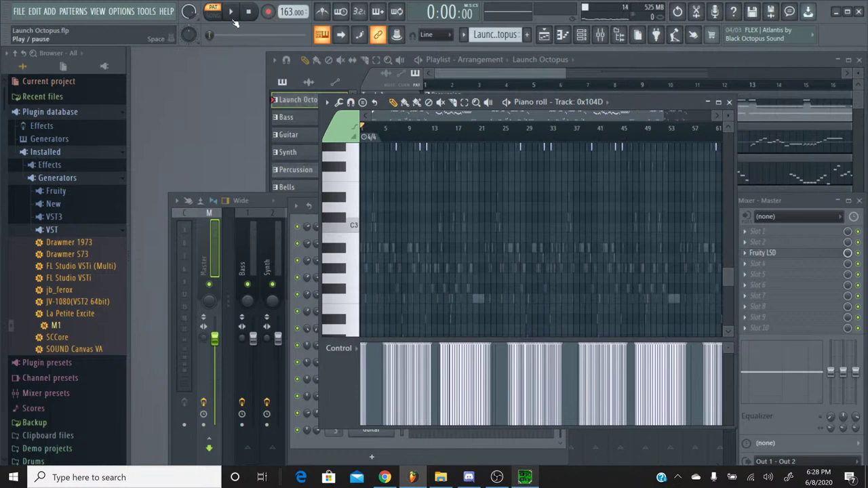
# Play the Launch Octopus pattern briefly, switch playback to song mode, and close the piano roll
pyautogui.click(232, 18)
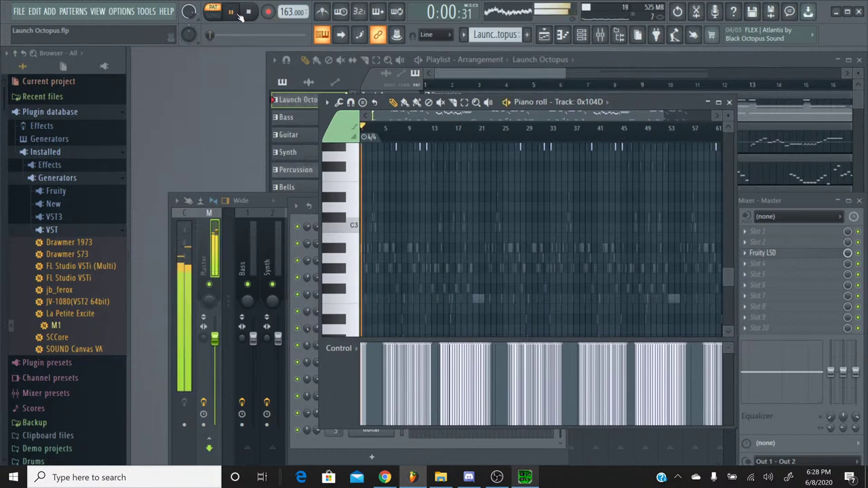
pyautogui.press('l')
pyautogui.click(249, 14)
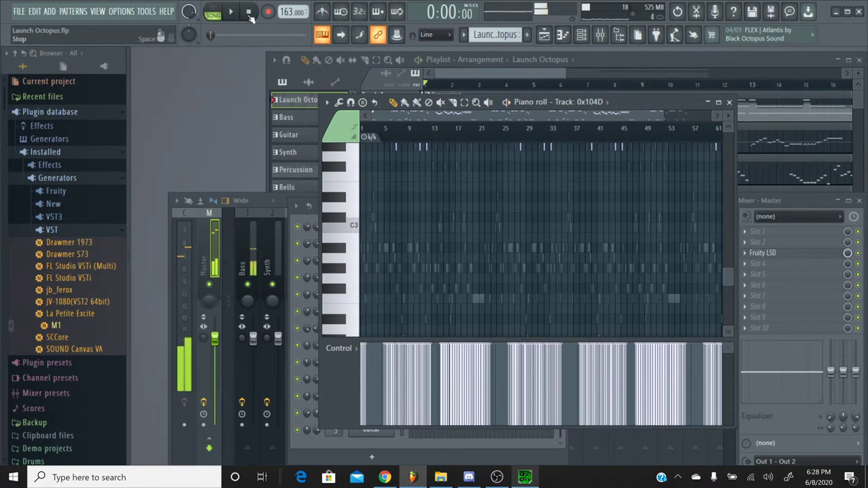
pyautogui.click(730, 102)
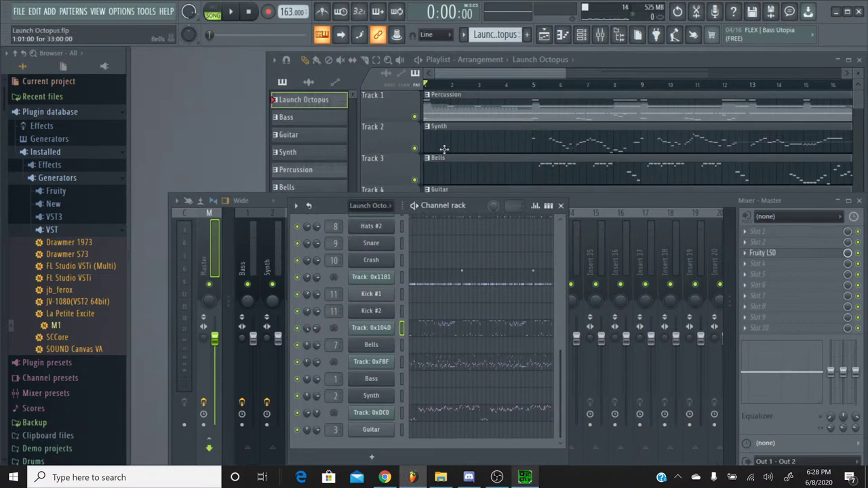
# Switch to the Percussion pattern and open the Orch Hit channel's notes in the piano roll
pyautogui.click(464, 38)
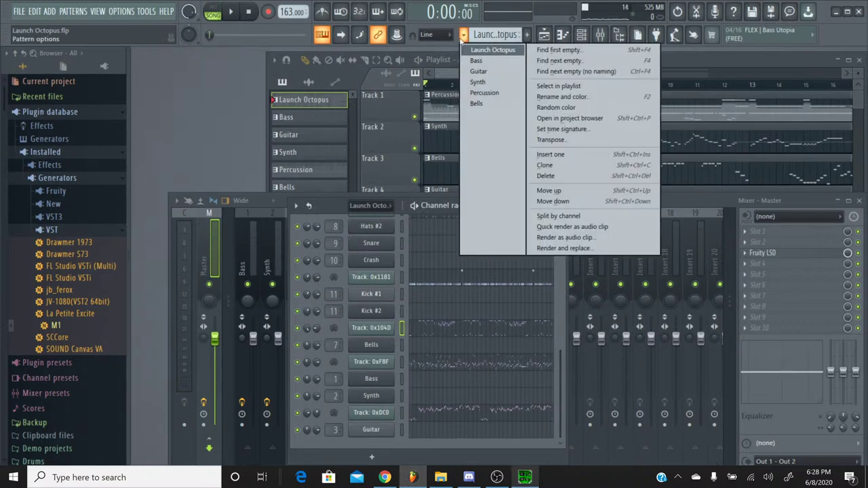
pyautogui.click(481, 93)
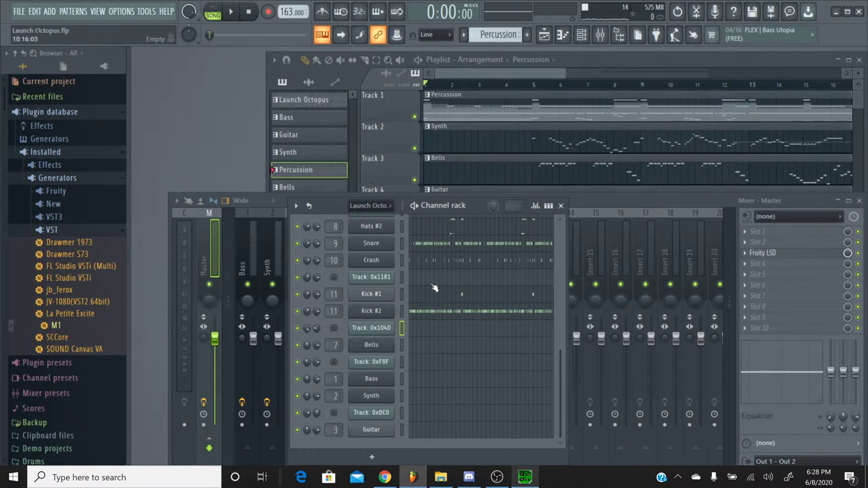
pyautogui.scroll(3, 435, 288)
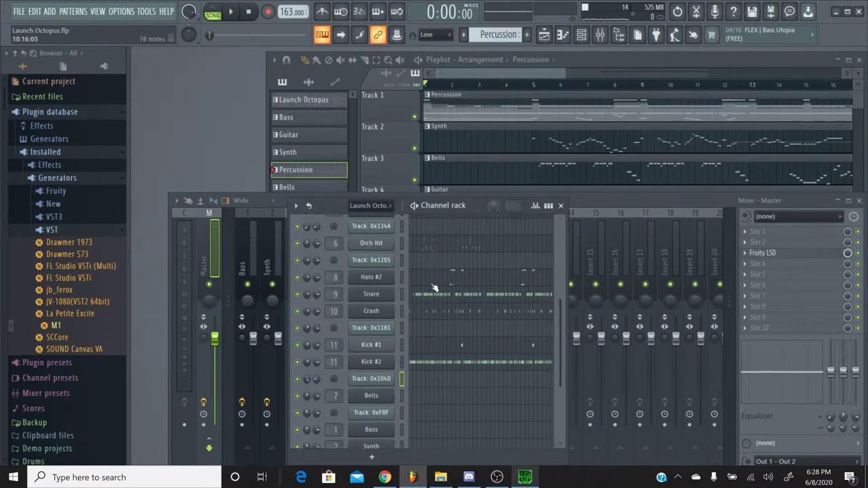
pyautogui.click(430, 246)
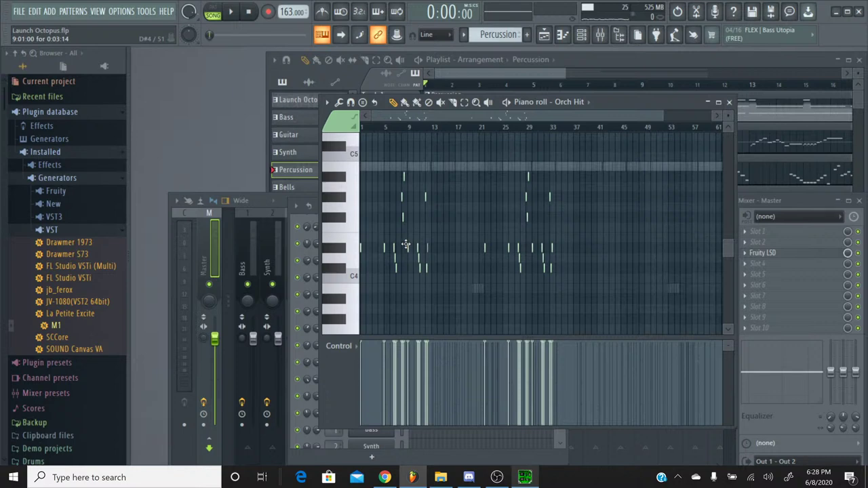
# Audition the keys down to C4 and transpose all Orch Hit notes down four semitones
pyautogui.hotkey('ctrl', 'a')
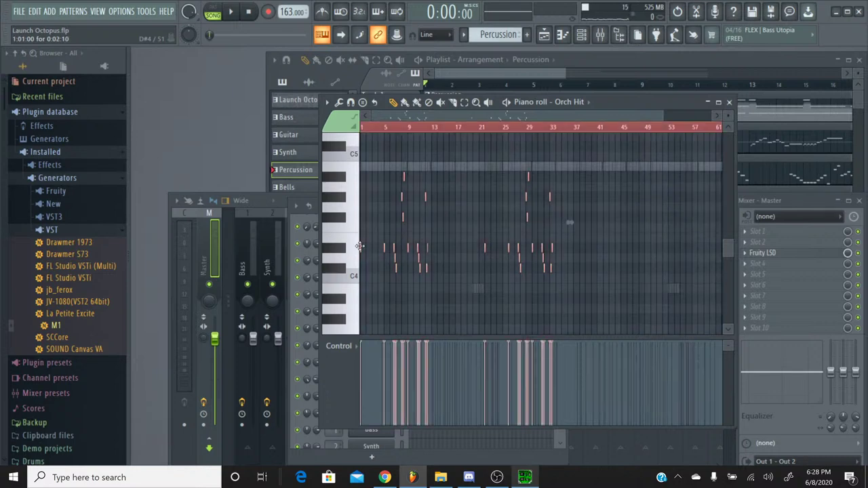
pyautogui.click(341, 250)
pyautogui.click(341, 258)
pyautogui.click(341, 271)
pyautogui.click(341, 279)
pyautogui.click(341, 284)
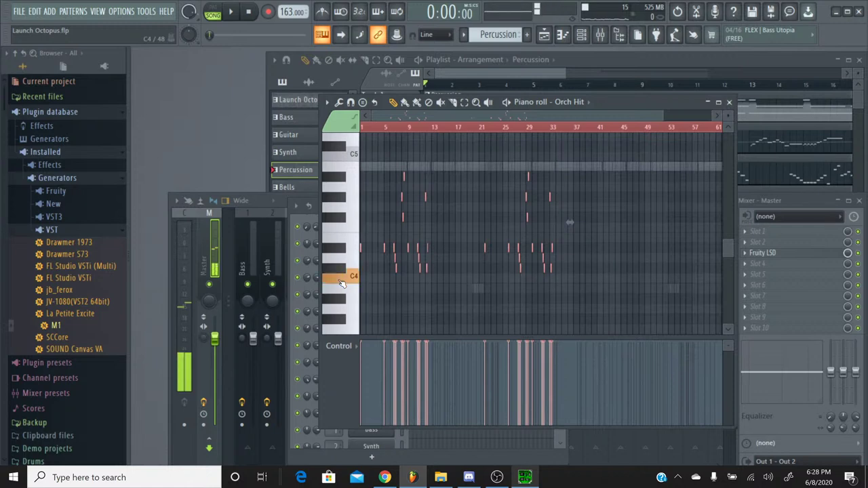
pyautogui.press('Down')
pyautogui.press('Down')
pyautogui.press('Down')
pyautogui.press('Down')
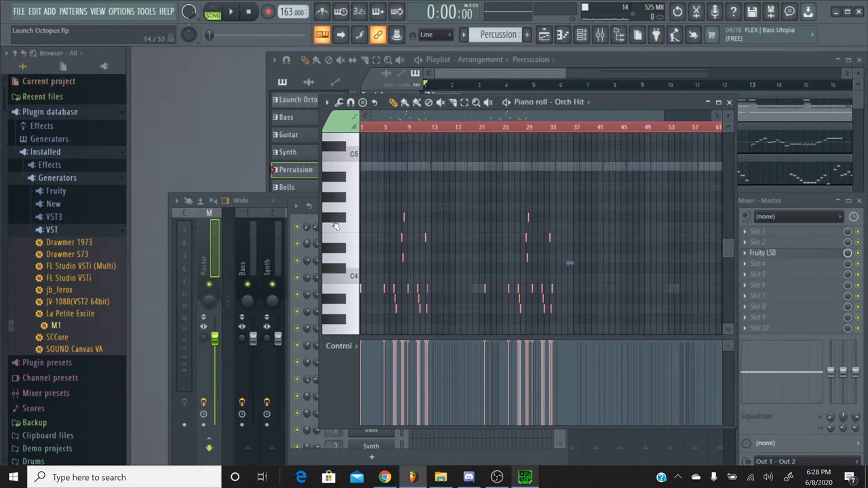
# Play the song from the start to check the Orch Hit pitch, closing the piano roll and bringing up the mixer
pyautogui.press('space')
pyautogui.click(250, 13)
pyautogui.press('space')
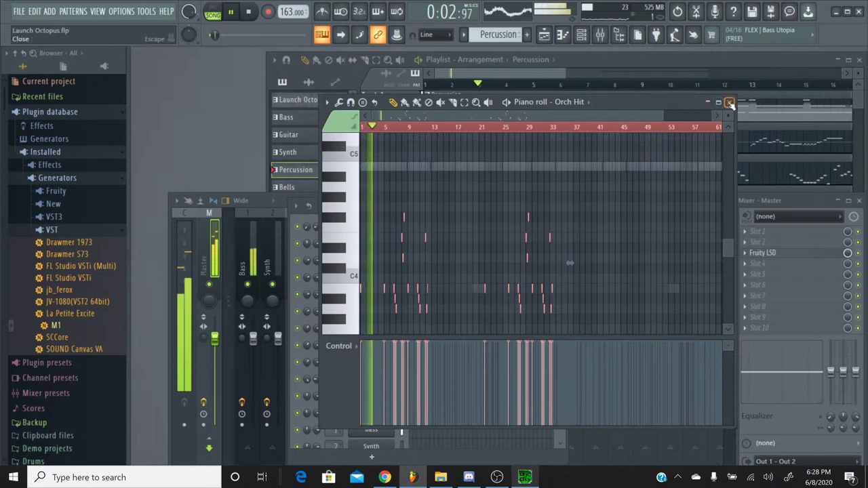
pyautogui.press('F7')
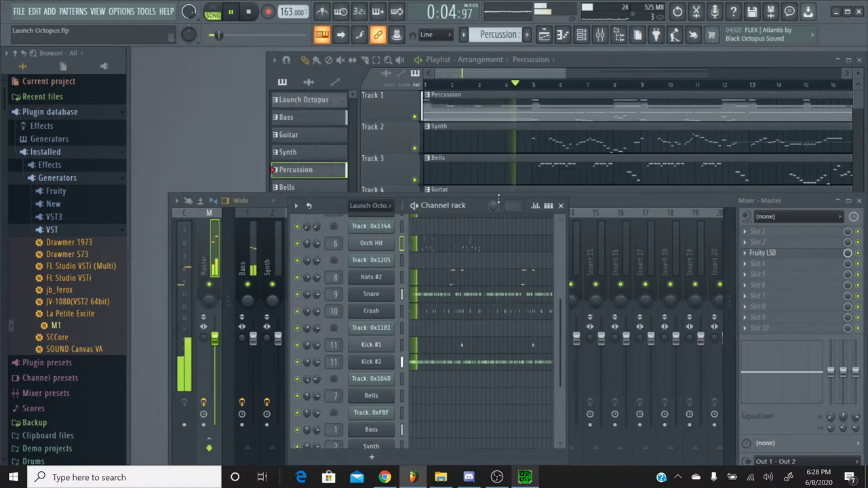
pyautogui.press('F6')
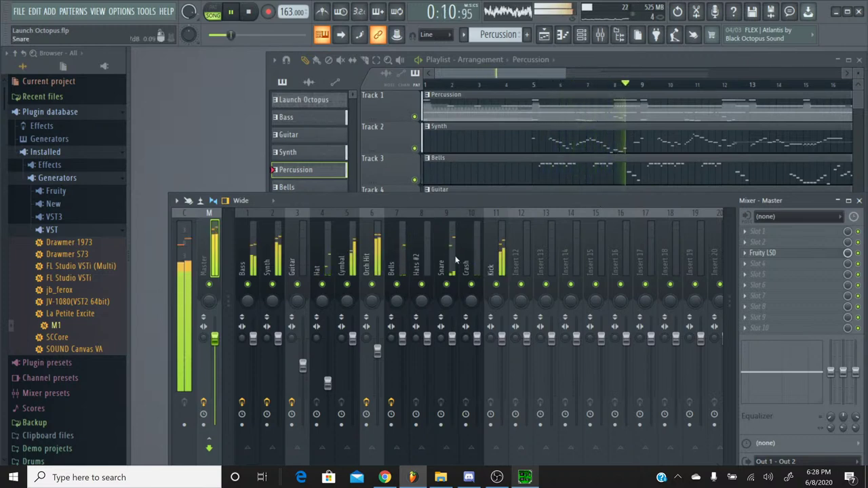
# Solo the Orch Hit mixer track and load the La Petite Excite plugin into its effect slot 6
pyautogui.click(377, 278)
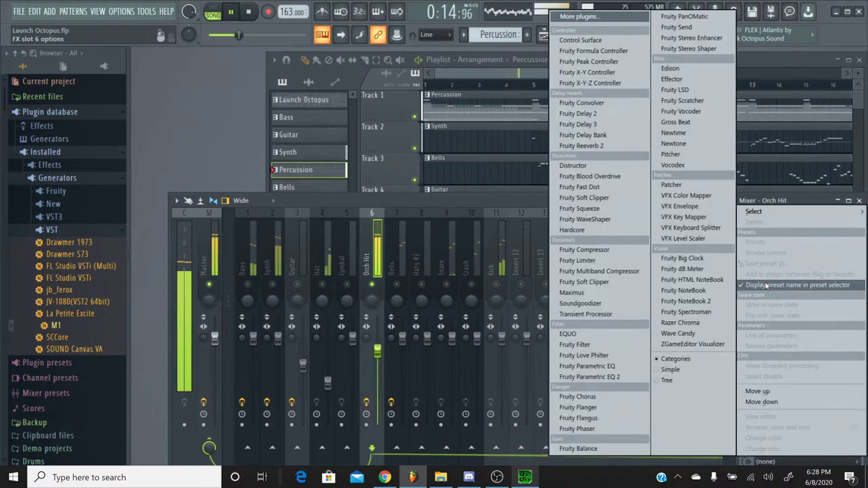
pyautogui.click(767, 285)
pyautogui.click(578, 16)
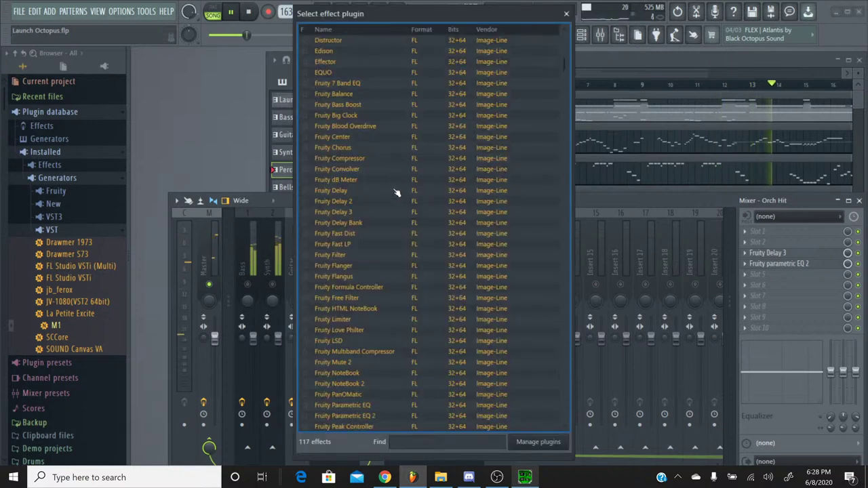
pyautogui.scroll(-8, 384, 238)
pyautogui.scroll(-4, 384, 238)
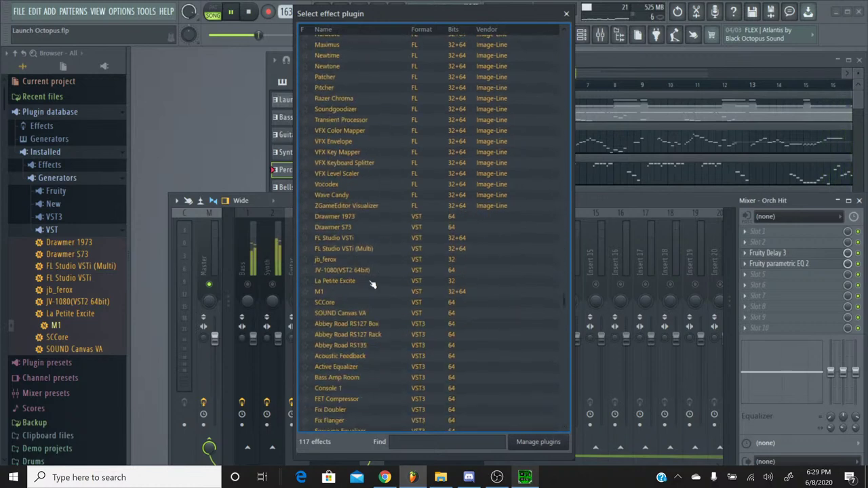
pyautogui.click(372, 282)
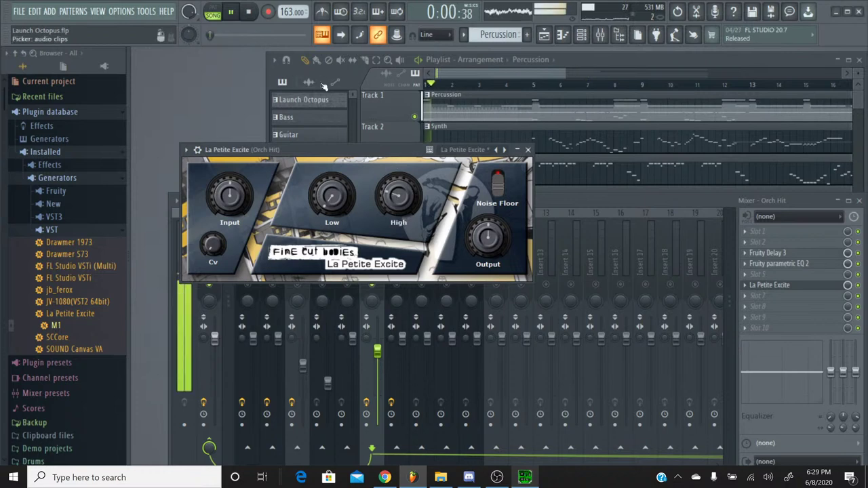
# Close the La Petite Excite window, unsolo the Orch Hit mixer track, and check the stream's live chat in Chrome
pyautogui.click(528, 150)
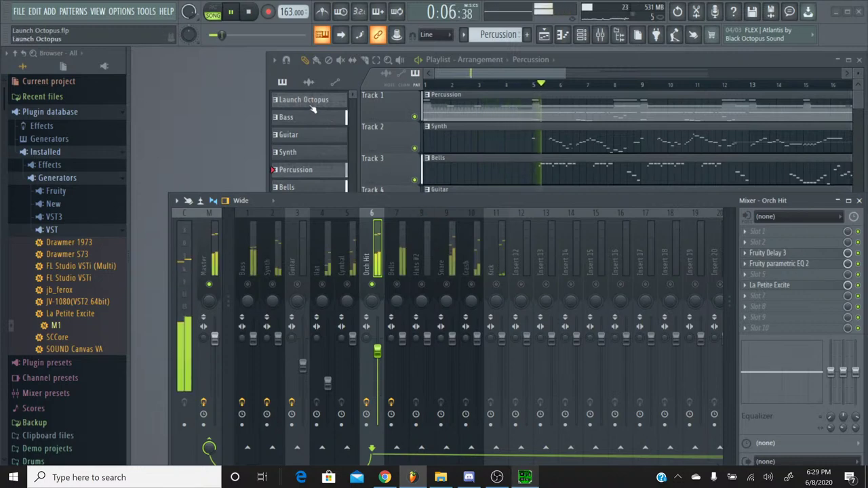
pyautogui.rightClick(372, 285)
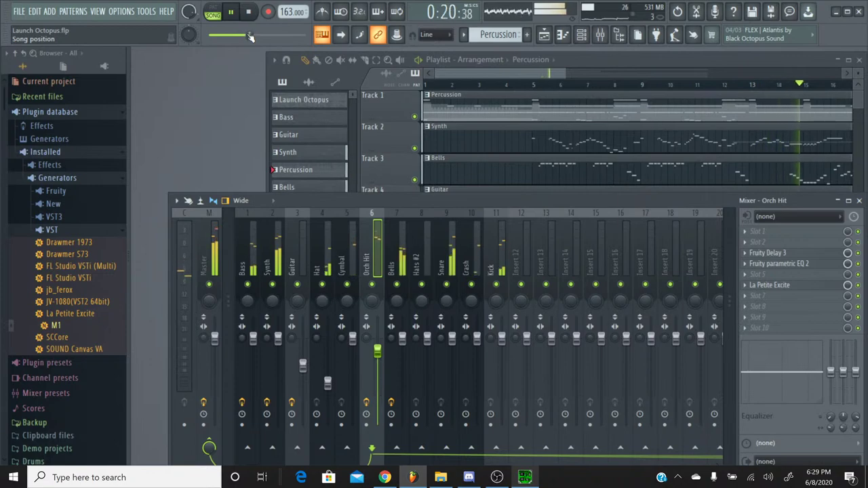
pyautogui.click(374, 481)
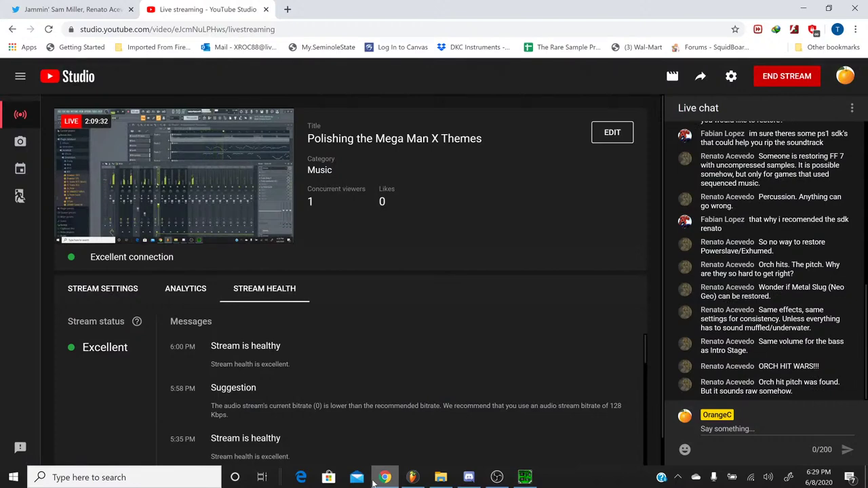
pyautogui.click(374, 482)
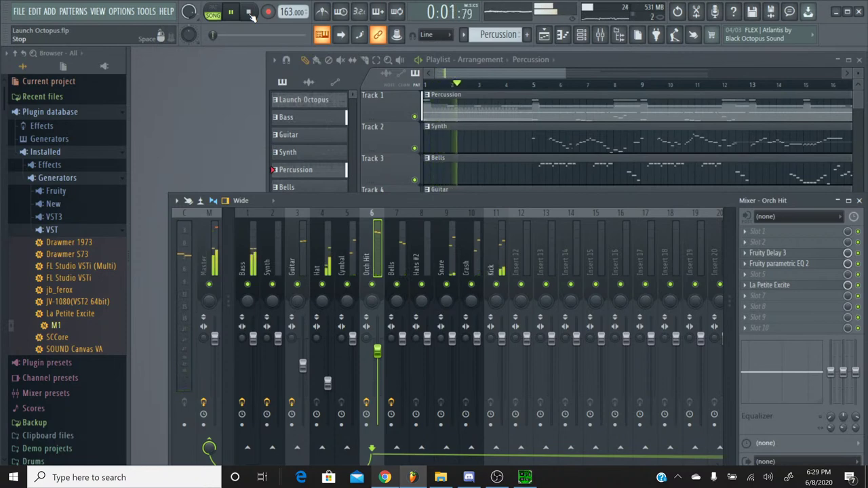
# Raise the Bass mixer track's volume slightly after a solo check and play the song from the start
pyautogui.click(502, 75)
pyautogui.moveTo(502, 74); pyautogui.dragTo(524, 75)
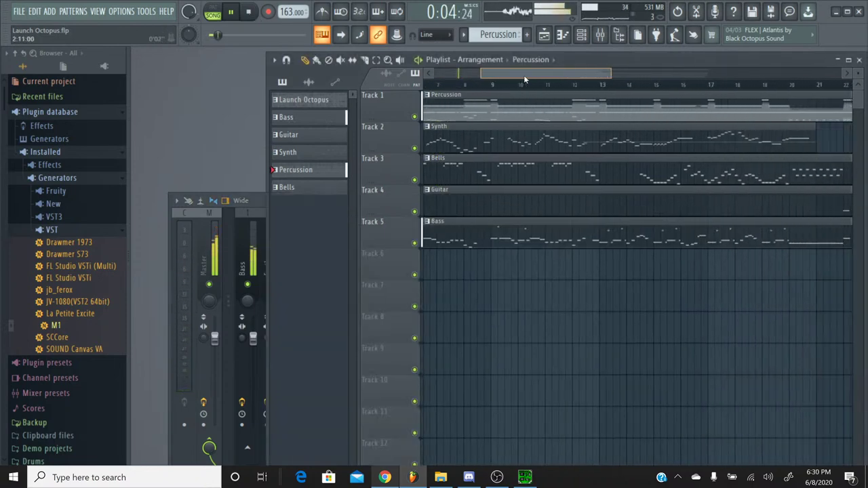
pyautogui.click(598, 41)
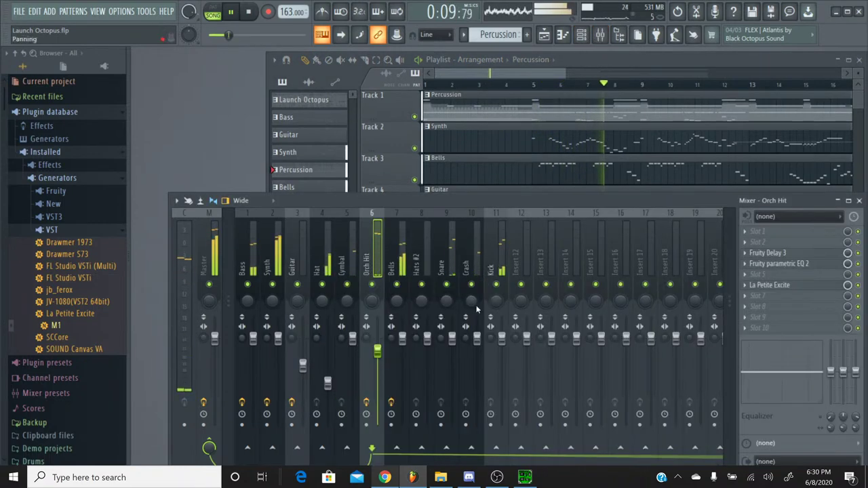
pyautogui.rightClick(248, 286)
pyautogui.rightClick(248, 286)
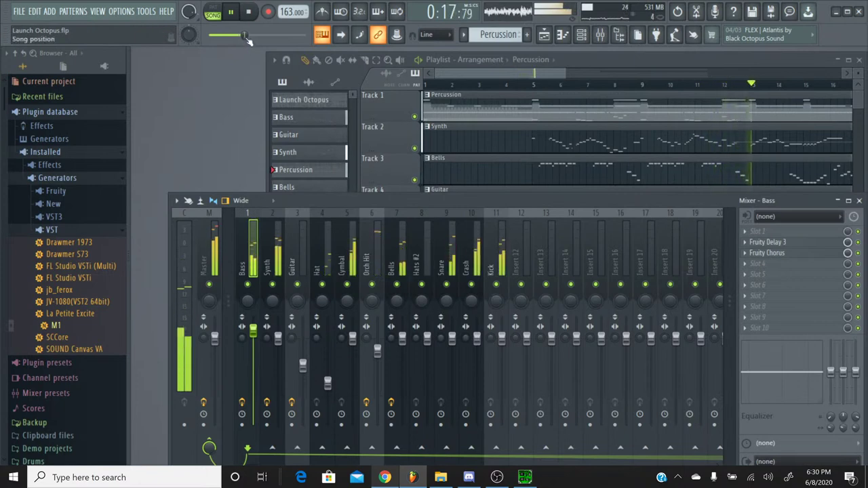
pyautogui.moveTo(257, 34); pyautogui.dragTo(211, 35)
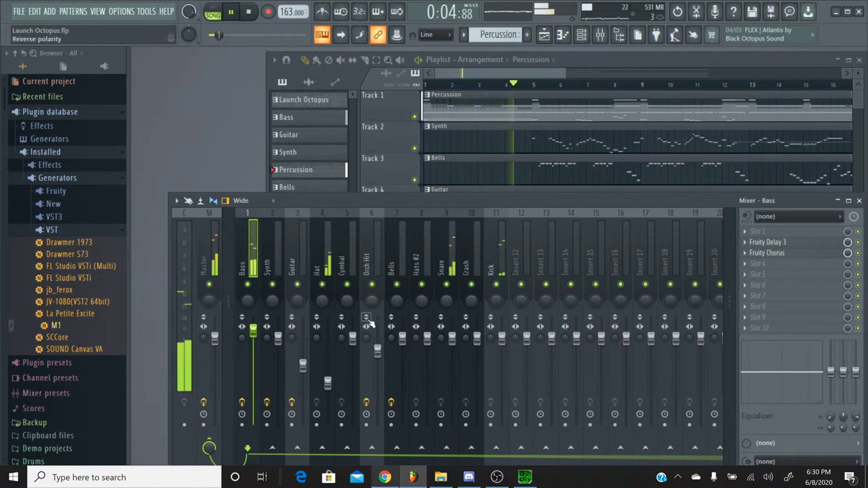
# Lower the Synth track's volume slightly while it is soloed, unsolo it, and raise the Guitar track's volume a little
pyautogui.rightClick(272, 285)
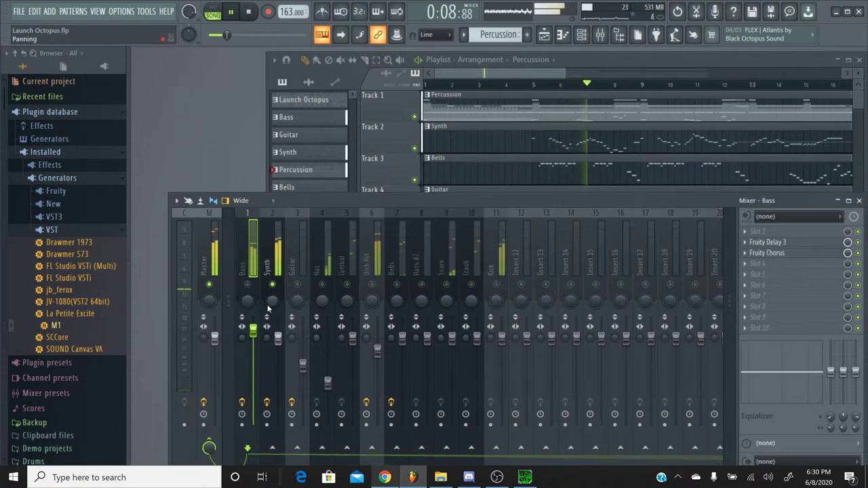
pyautogui.click(277, 338)
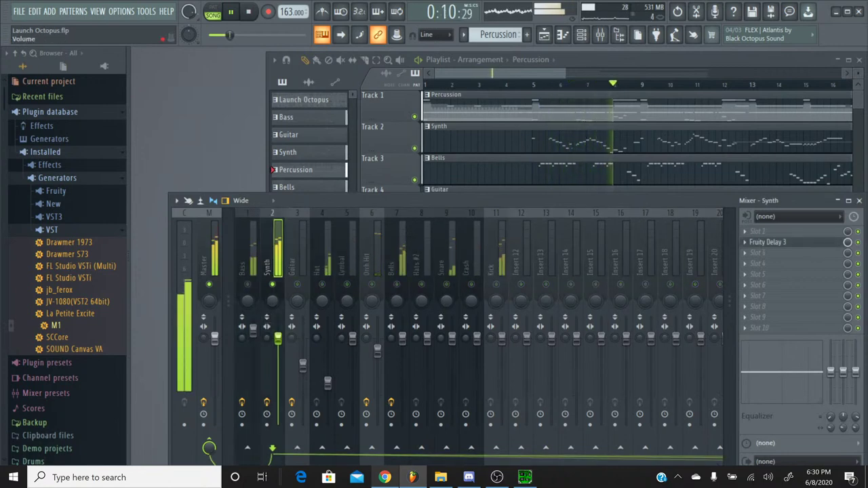
pyautogui.rightClick(272, 285)
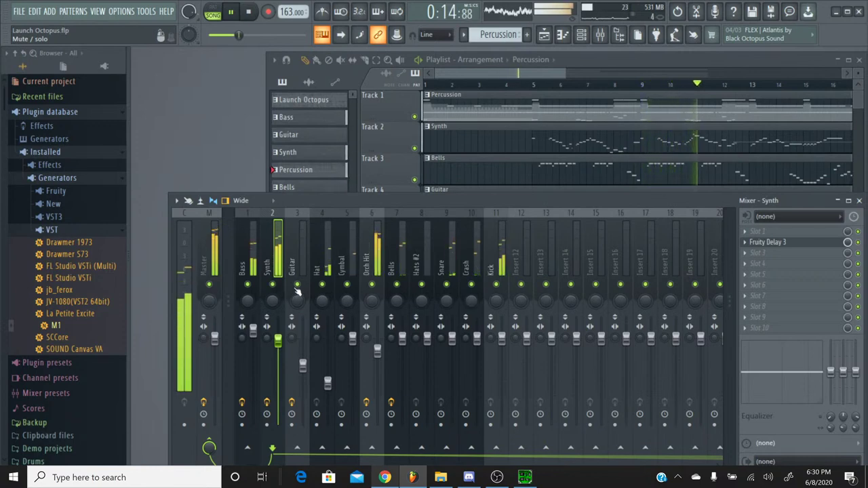
pyautogui.moveTo(302, 365); pyautogui.dragTo(305, 360)
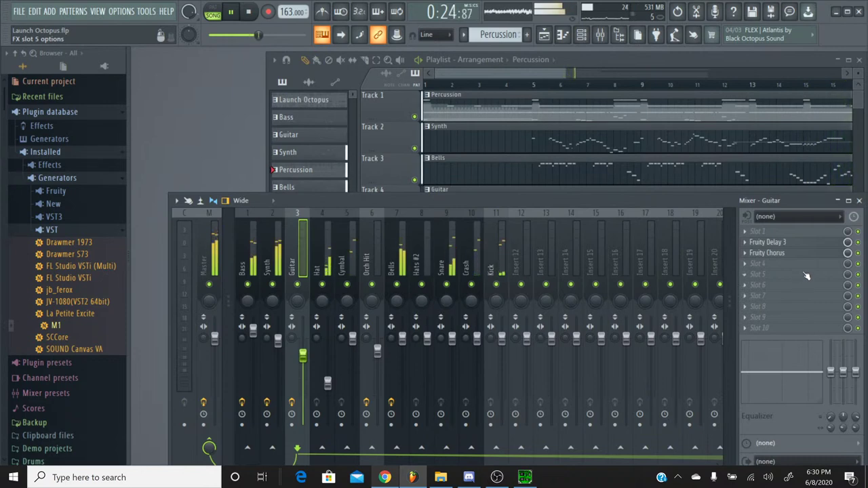
# Load the La Petite Excite plugin into the Hat mixer track's effect slot 2
pyautogui.rightClick(324, 286)
pyautogui.rightClick(324, 286)
pyautogui.click(328, 226)
pyautogui.click(757, 242)
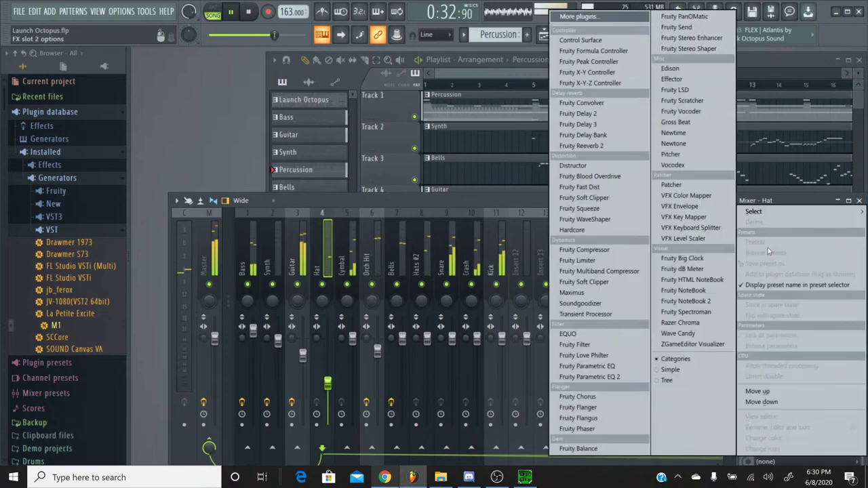
pyautogui.click(596, 18)
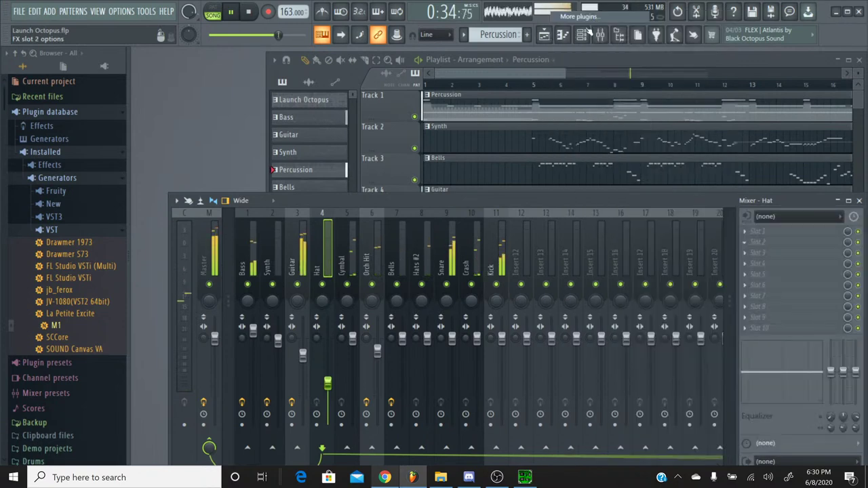
pyautogui.scroll(-10, 390, 249)
pyautogui.scroll(-15, 390, 249)
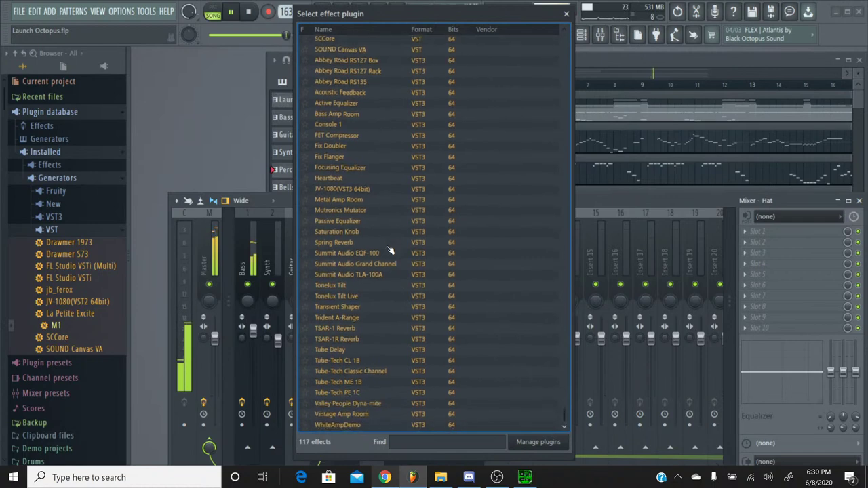
pyautogui.scroll(5, 385, 268)
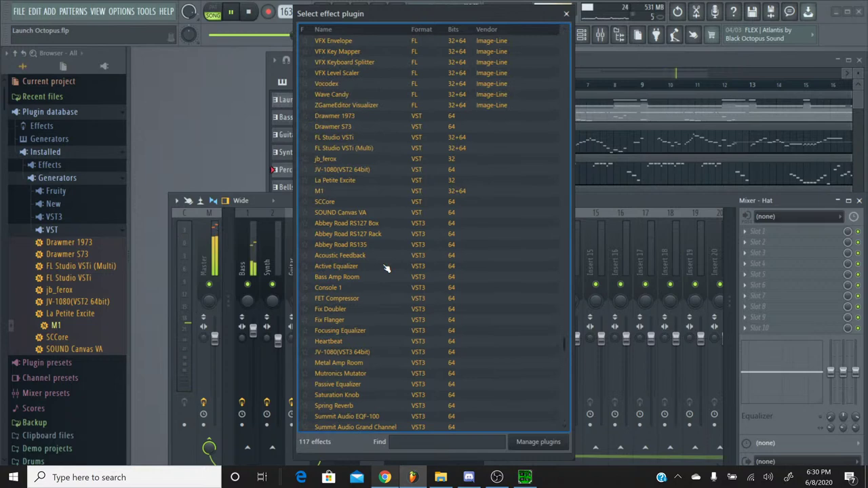
pyautogui.doubleClick(384, 180)
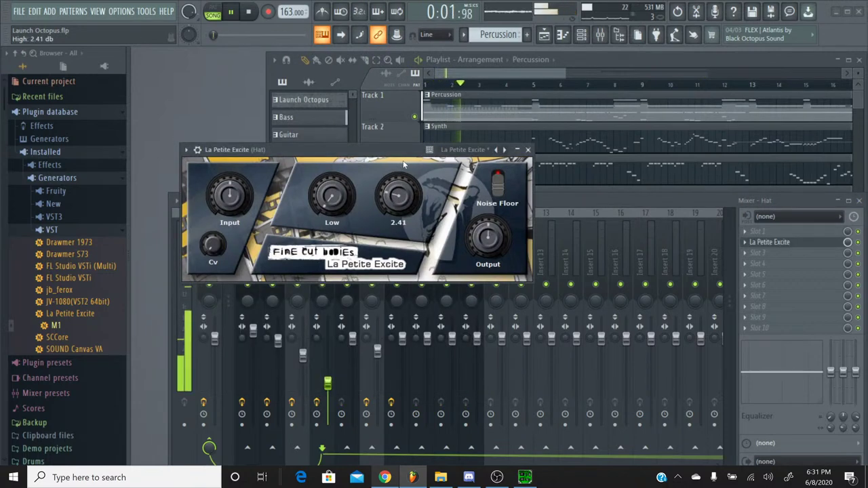
# Close the plugin window and fine-tune the Hat mixer track's volume to slightly lower during playback
pyautogui.click(407, 136)
pyautogui.click(321, 366)
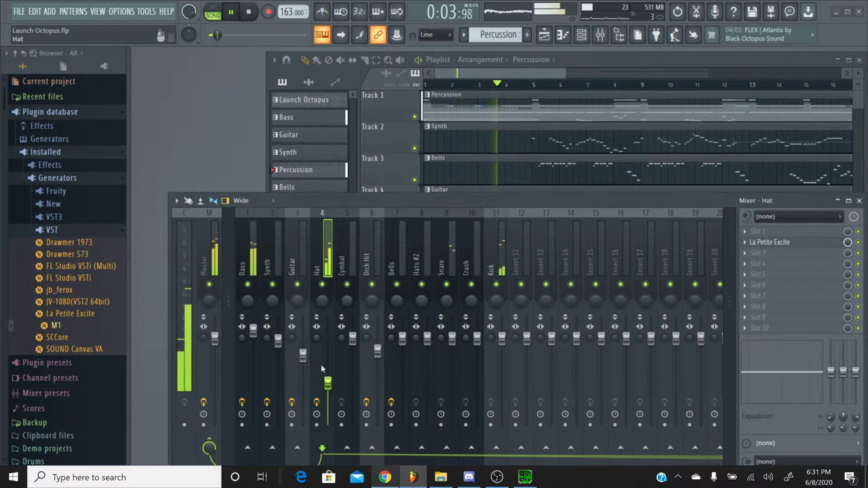
pyautogui.scroll(-3, 322, 366)
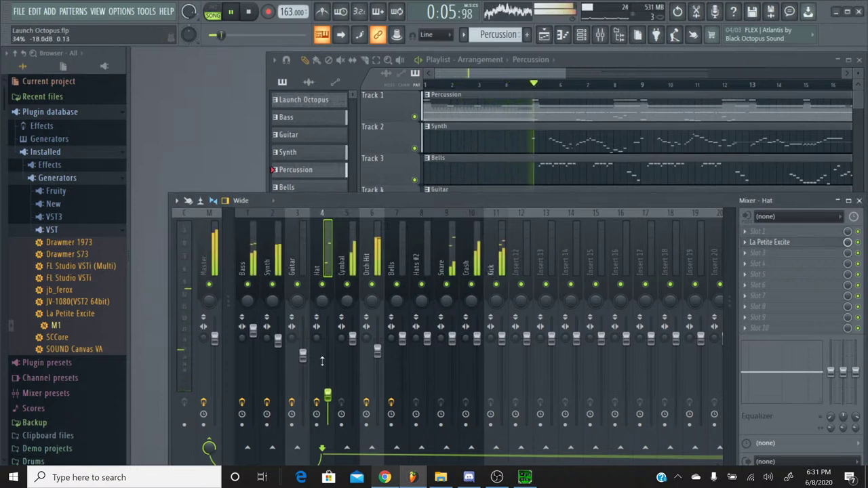
pyautogui.scroll(2, 329, 395)
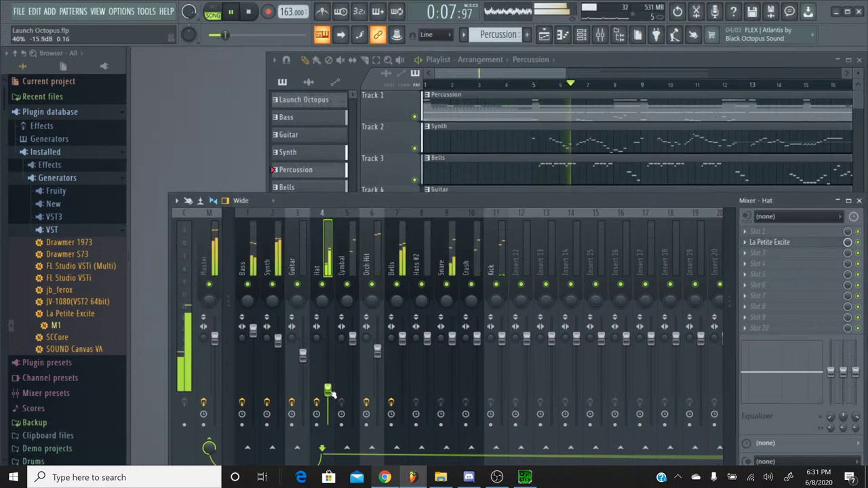
pyautogui.scroll(2, 329, 395)
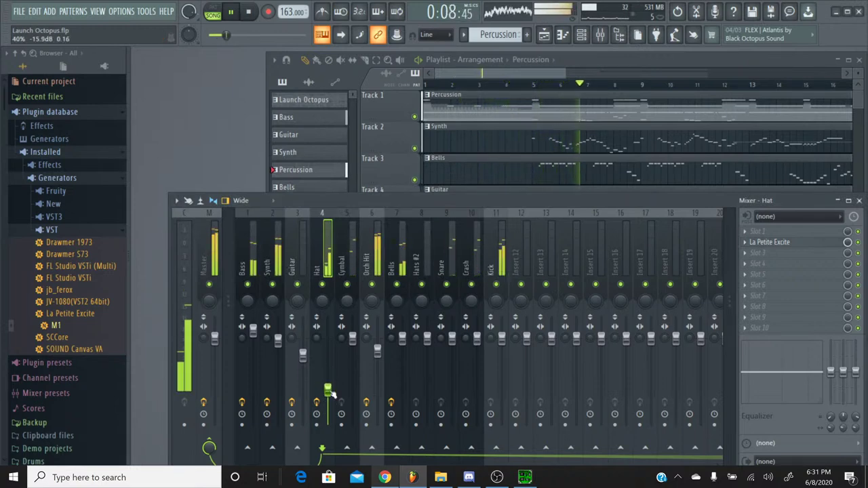
# Solo the Cymbal mixer track and replay the song from the start
pyautogui.click(347, 302)
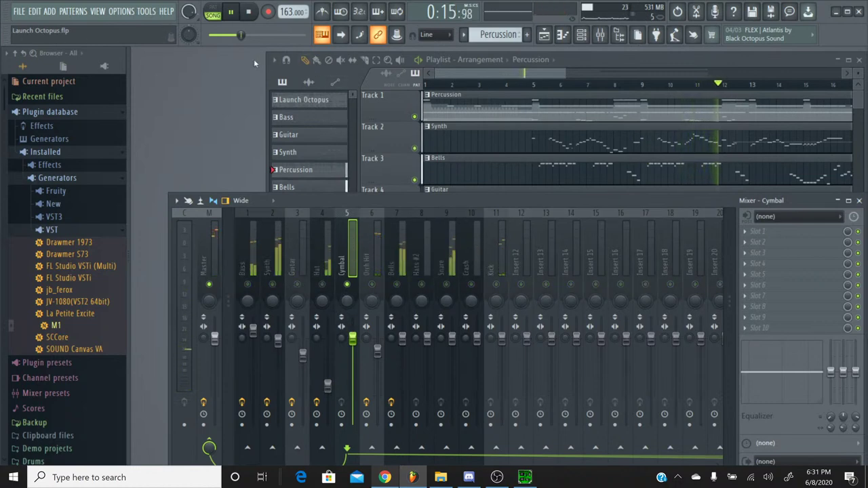
pyautogui.press('space')
pyautogui.press('space')
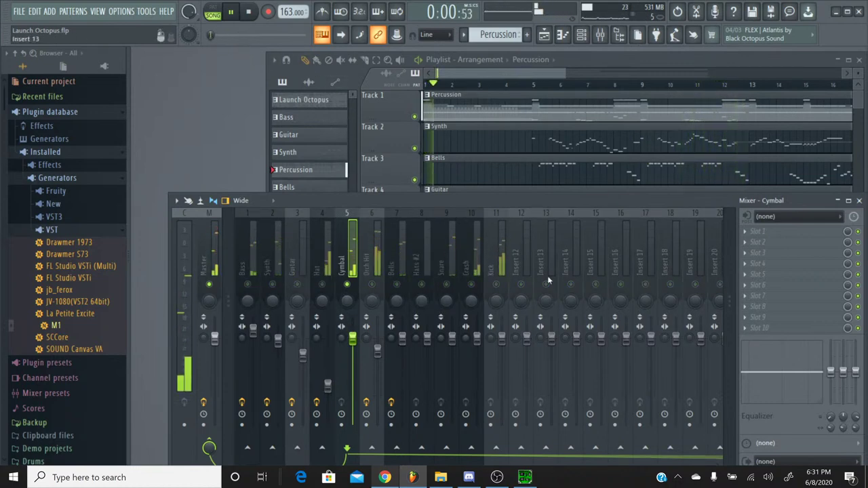
# Load the Saturation Knob plugin into the Cymbal mixer track's effect slot 3 and close its window
pyautogui.click(765, 254)
pyautogui.click(583, 19)
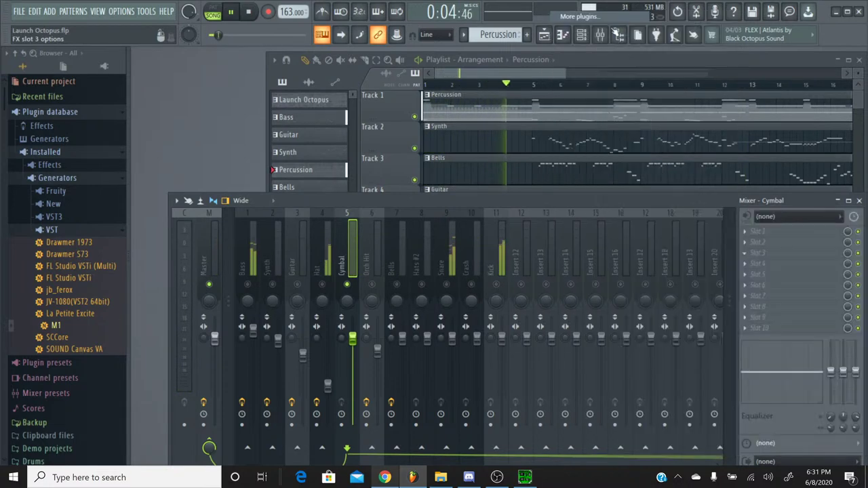
pyautogui.scroll(-20, 382, 256)
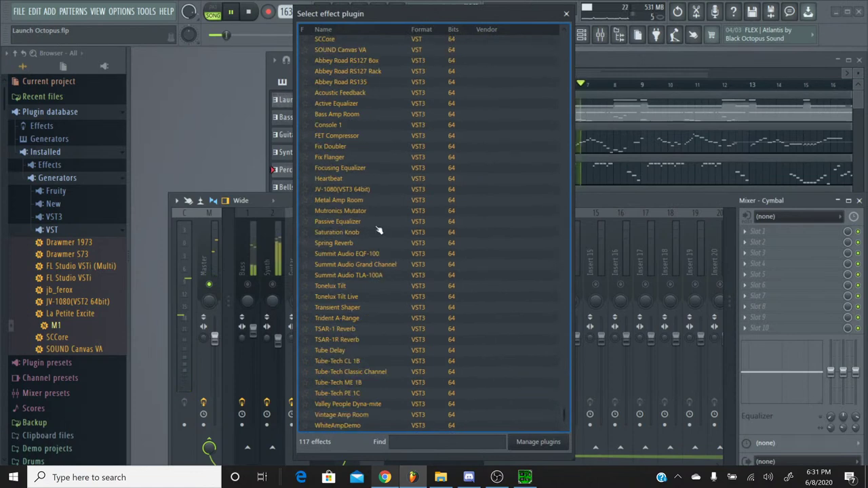
pyautogui.scroll(3, 379, 232)
pyautogui.scroll(-3, 379, 231)
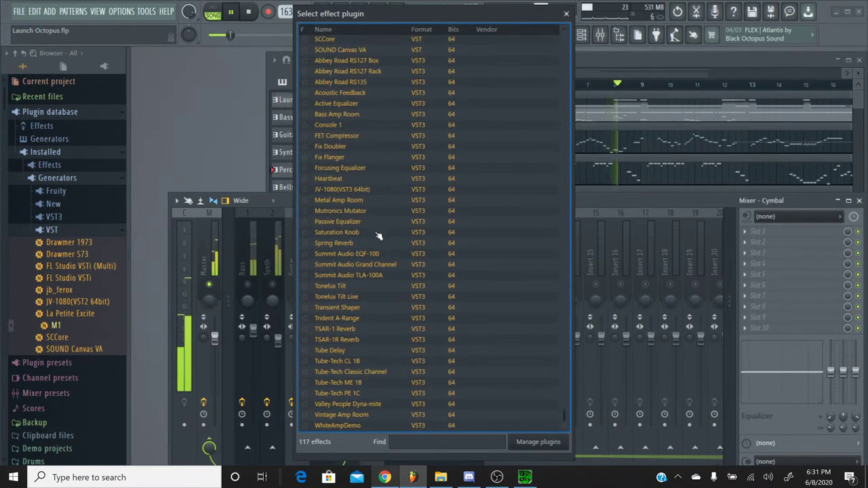
pyautogui.scroll(3, 363, 310)
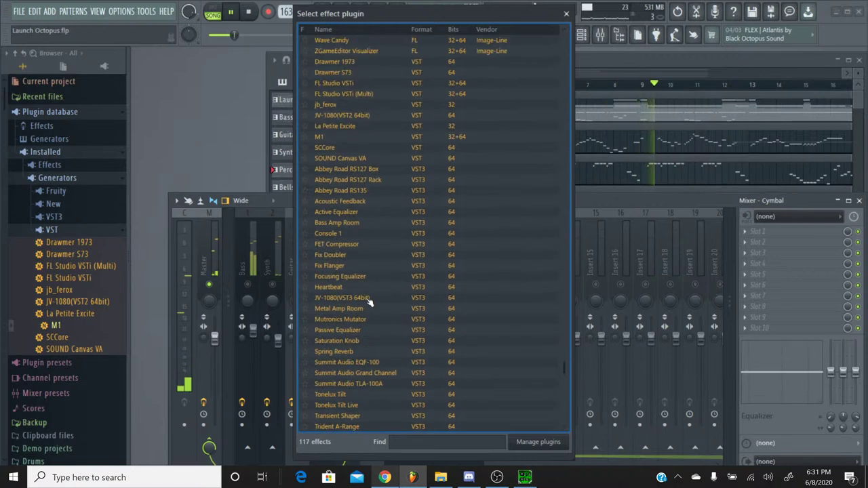
pyautogui.scroll(-3, 397, 225)
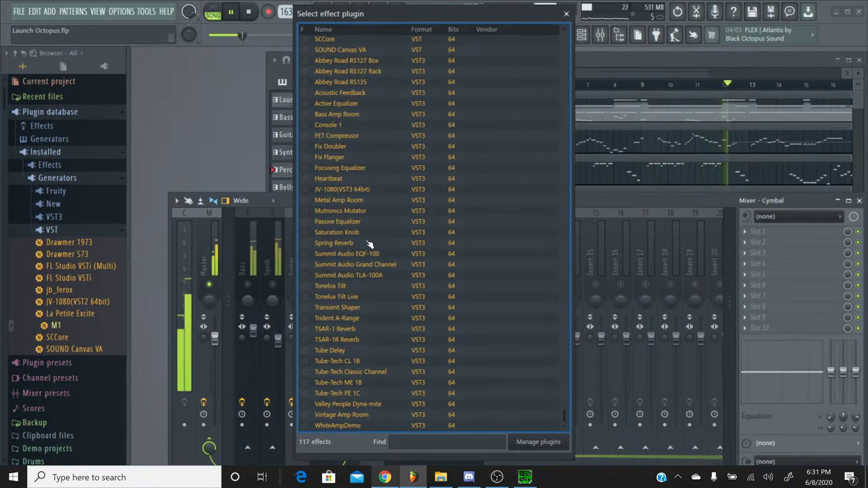
pyautogui.click(369, 234)
pyautogui.click(322, 237)
pyautogui.click(400, 194)
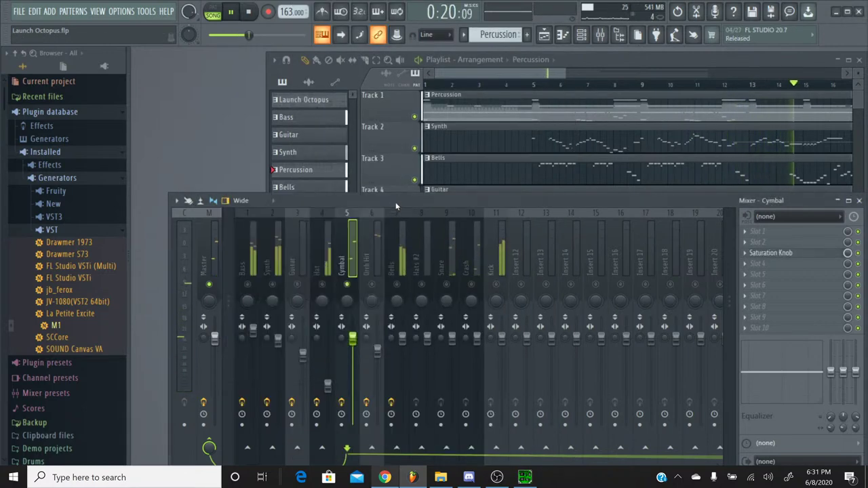
# Unmute the Hat track alongside the Cymbal, disable its La Petite Excite effect, and load Saturation Knob into its effect slot 3
pyautogui.click(320, 270)
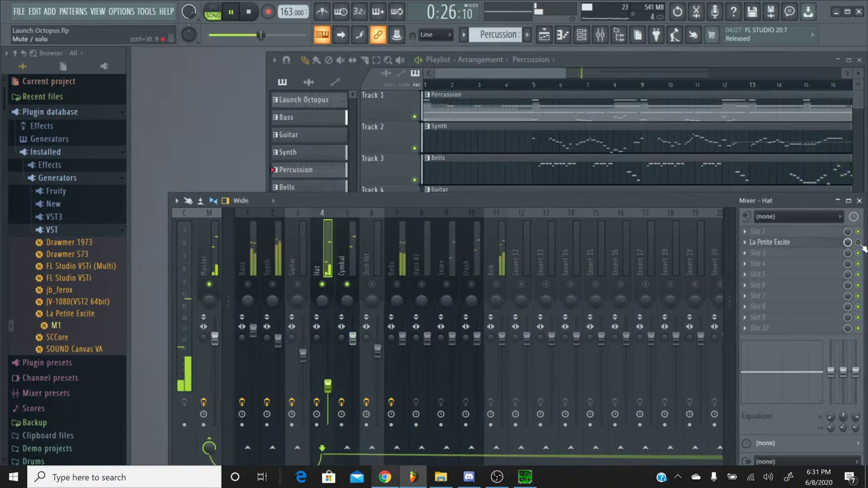
pyautogui.click(763, 258)
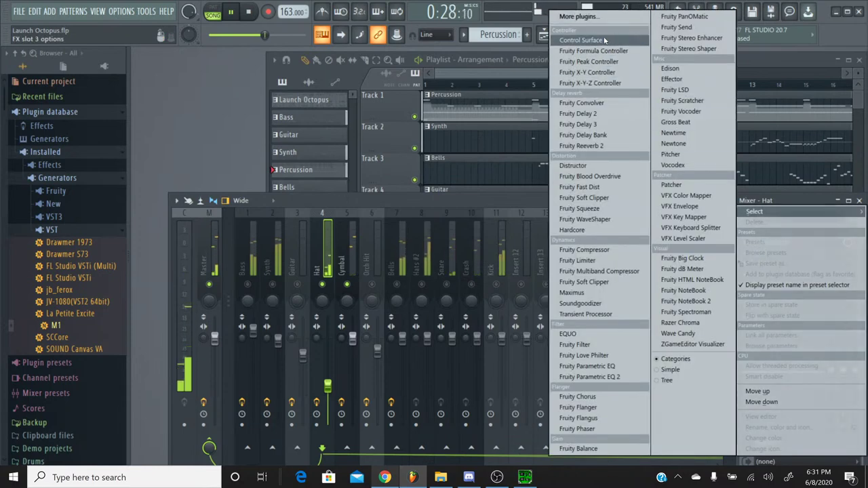
pyautogui.click(584, 19)
pyautogui.scroll(-15, 467, 202)
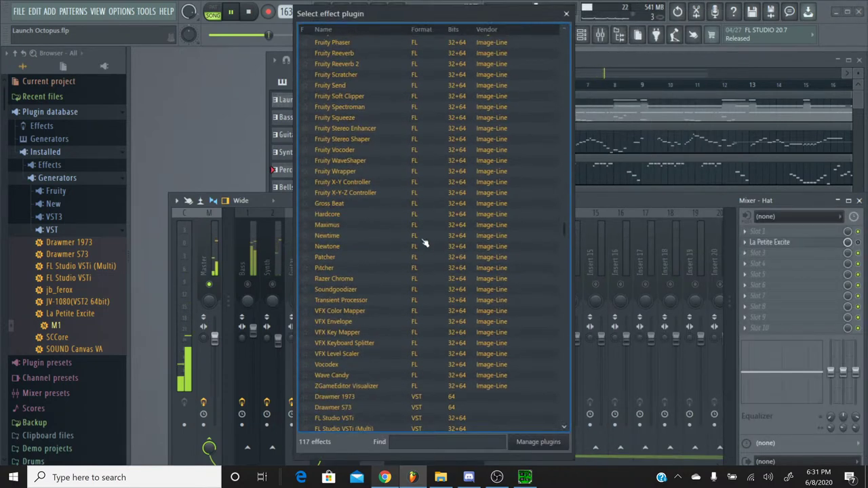
pyautogui.scroll(-5, 398, 257)
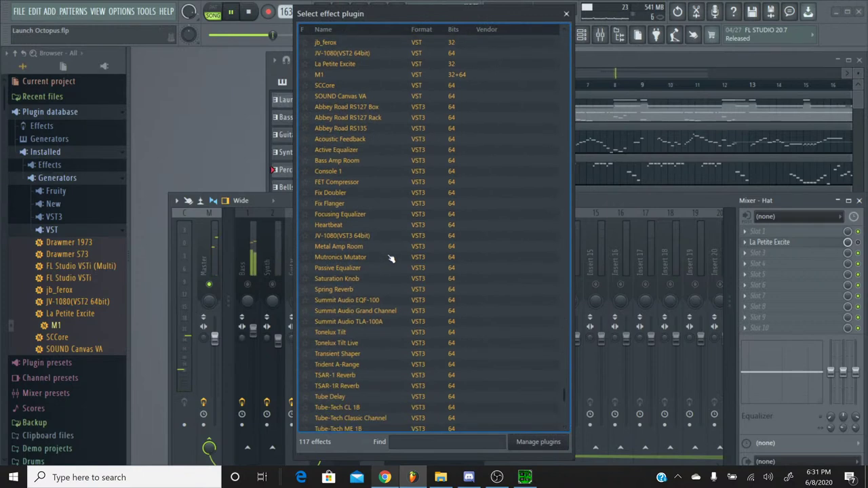
pyautogui.doubleClick(368, 278)
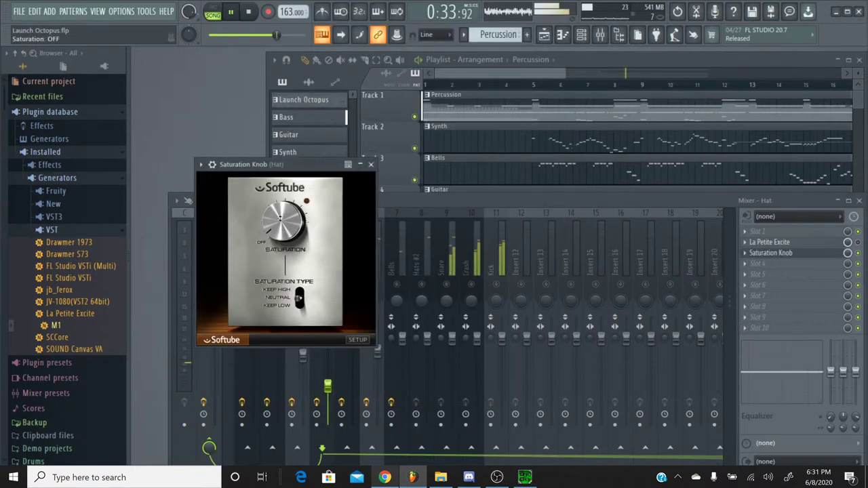
pyautogui.click(362, 165)
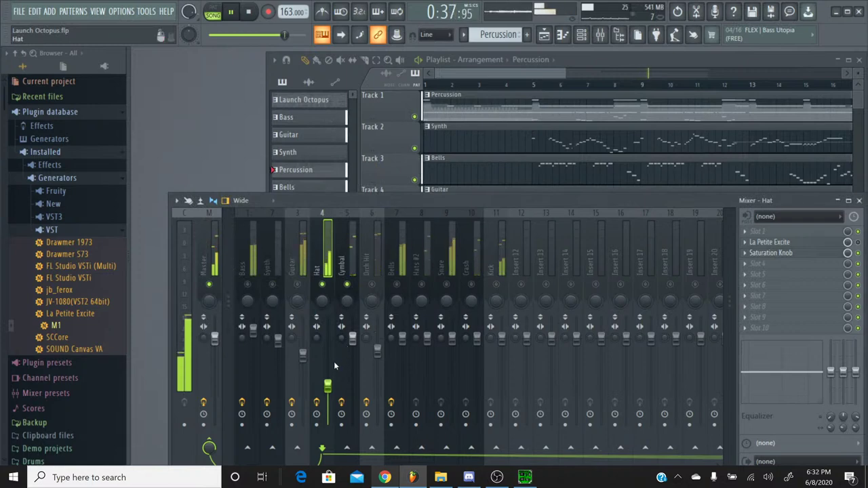
# Lower the Cymbal mixer track's volume slightly and load Fruity Chorus into its effect slot 4, leaving the plugin window closed
pyautogui.click(353, 339)
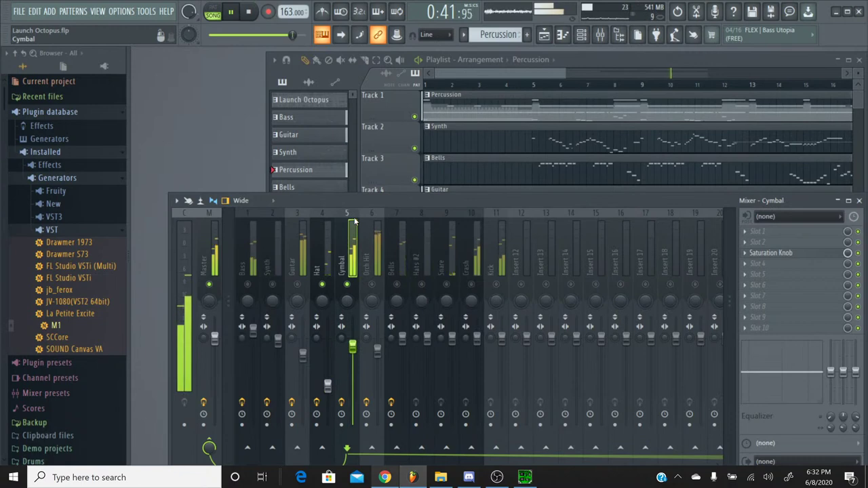
pyautogui.click(789, 270)
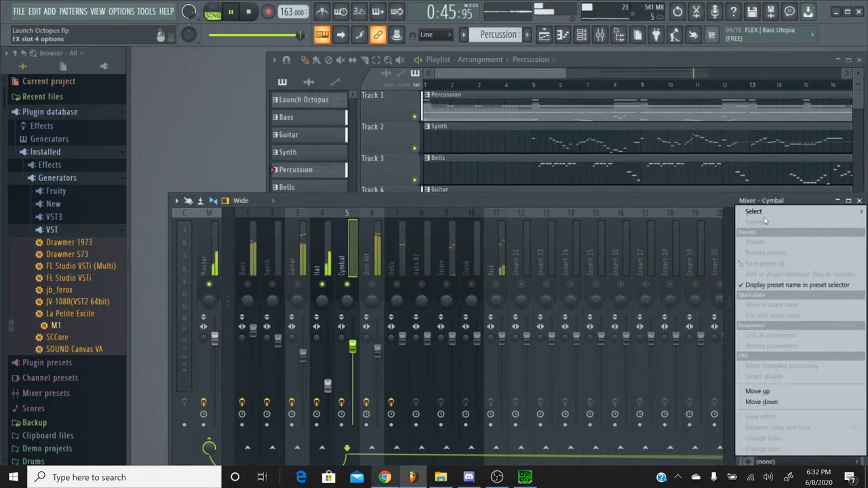
pyautogui.moveTo(757, 212)
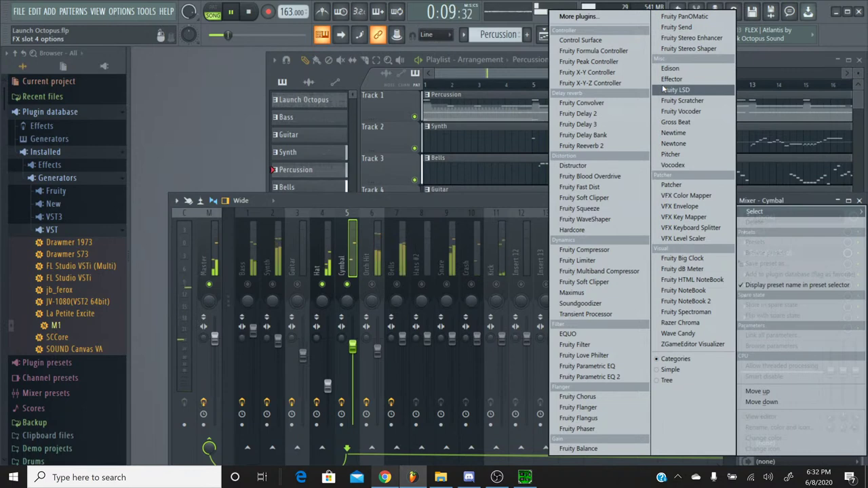
pyautogui.click(599, 397)
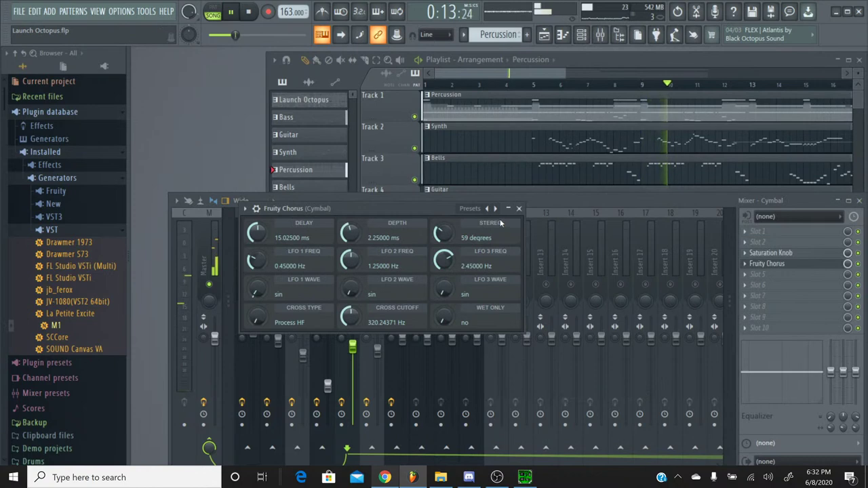
pyautogui.click(519, 208)
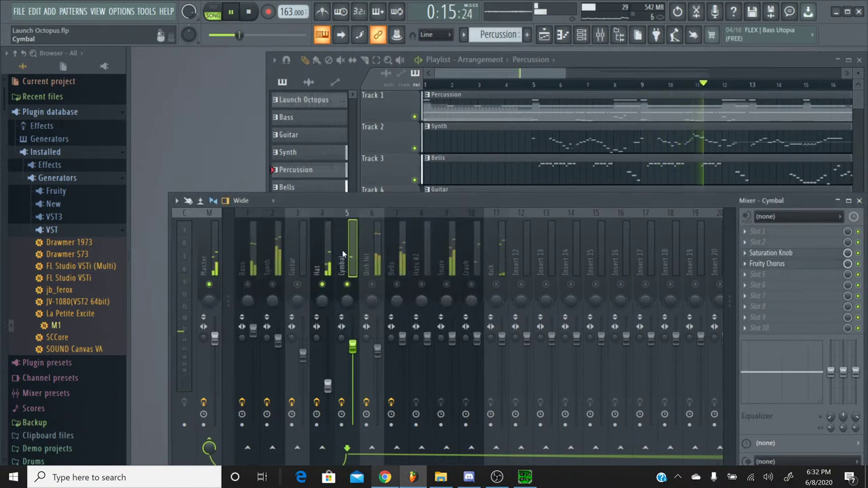
# Select the Hat mixer track and unmute all the other tracks for full playback
pyautogui.click(331, 232)
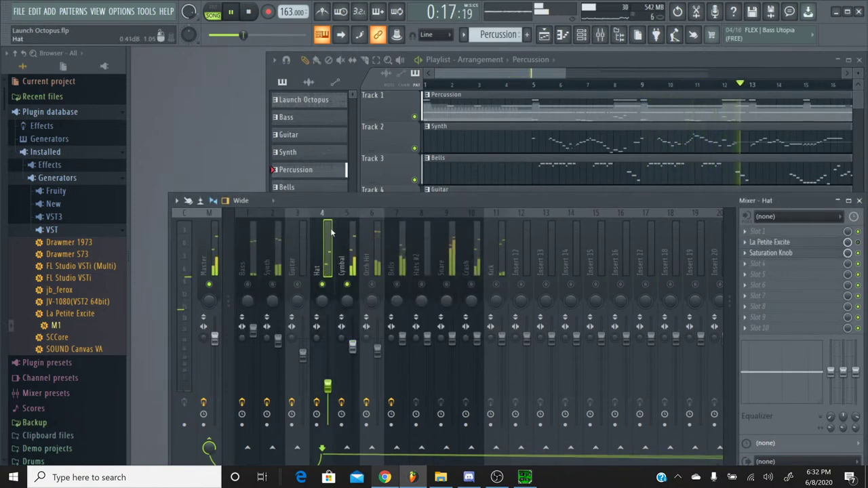
pyautogui.rightClick(348, 286)
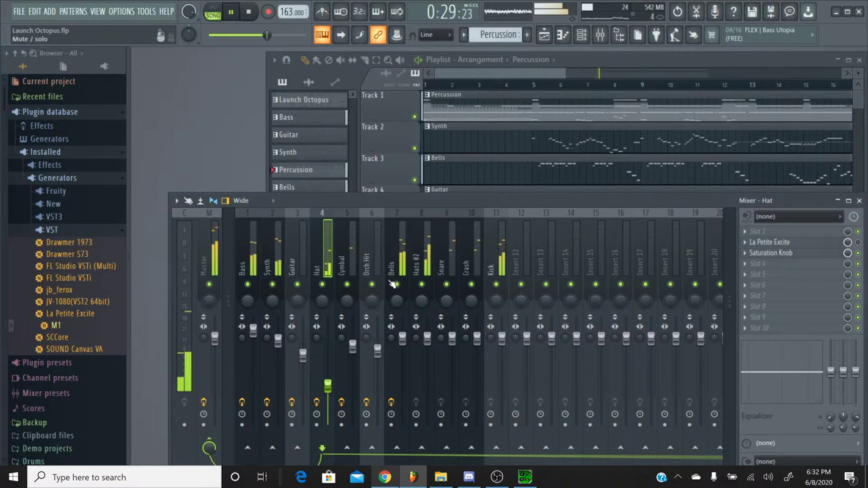
pyautogui.rightClick(324, 285)
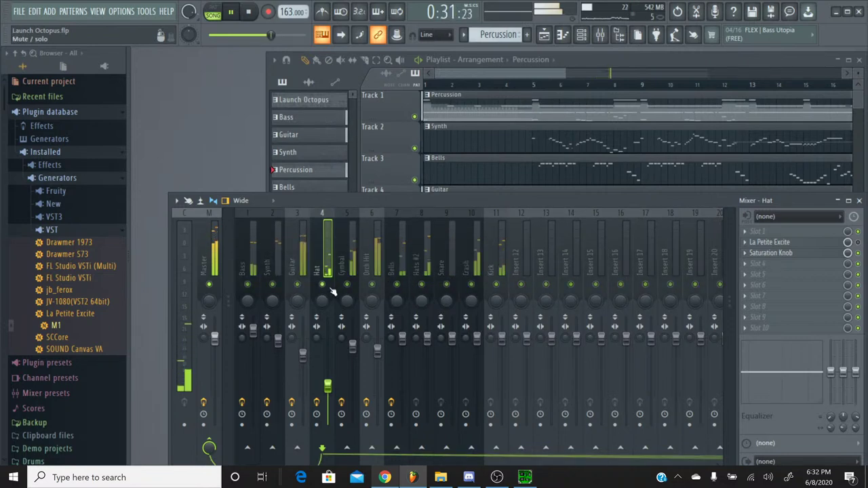
# Solo the Hats #2 mixer track, rewind playback slightly to hear it, and lower its volume considerably
pyautogui.moveTo(280, 41); pyautogui.dragTo(265, 40)
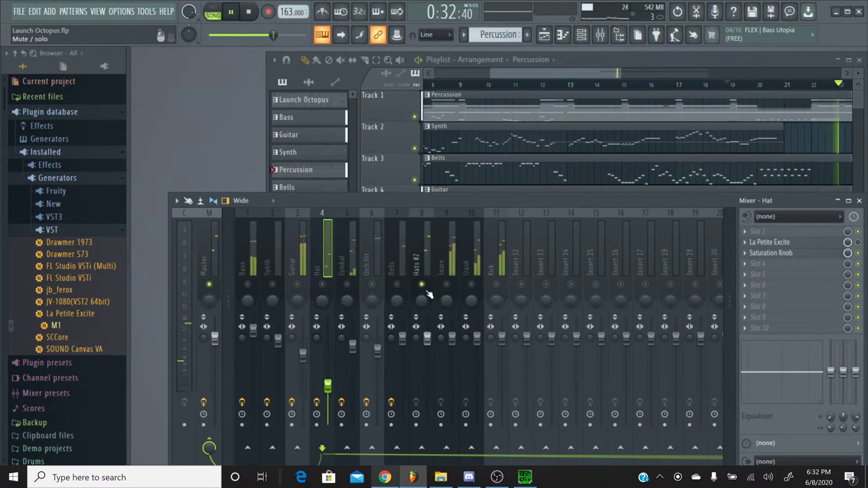
pyautogui.moveTo(427, 337); pyautogui.dragTo(427, 359)
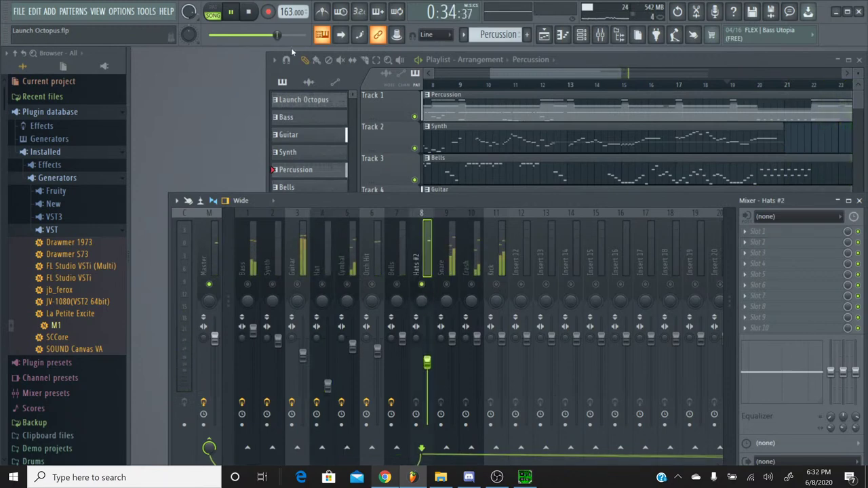
pyautogui.moveTo(275, 35); pyautogui.dragTo(271, 36)
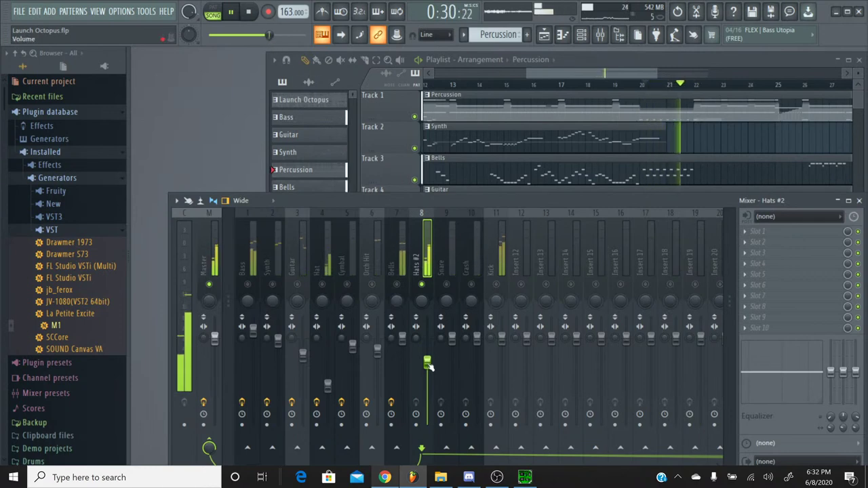
pyautogui.moveTo(428, 367); pyautogui.dragTo(429, 387)
# Load the Saturation Knob plugin into the Hats #2 track's effect slot 4 and close its window
pyautogui.click(756, 264)
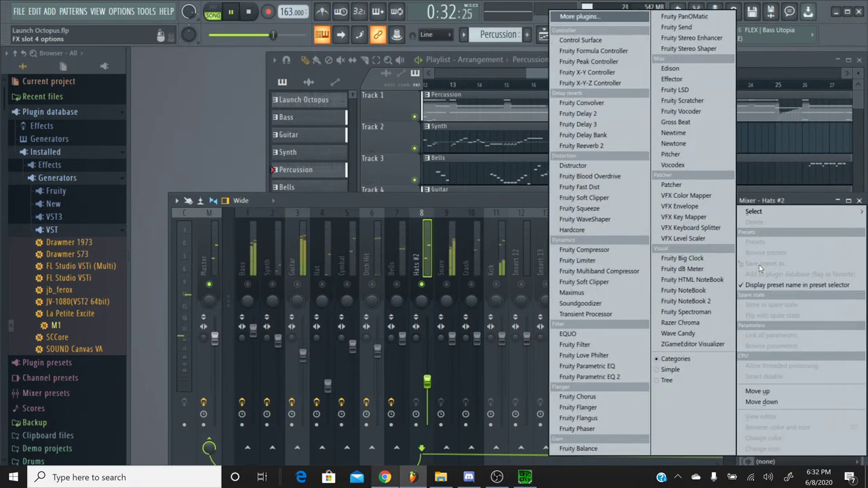
pyautogui.click(606, 17)
pyautogui.scroll(-15, 440, 200)
pyautogui.scroll(-4, 398, 241)
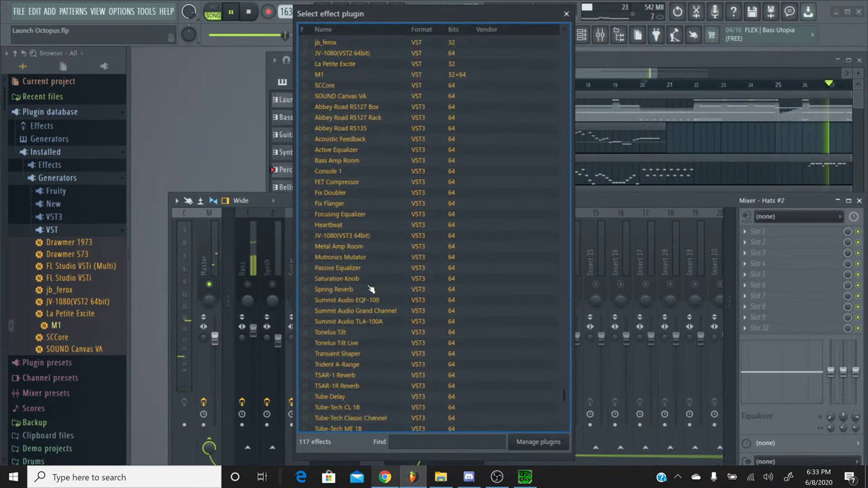
pyautogui.scroll(-2, 374, 248)
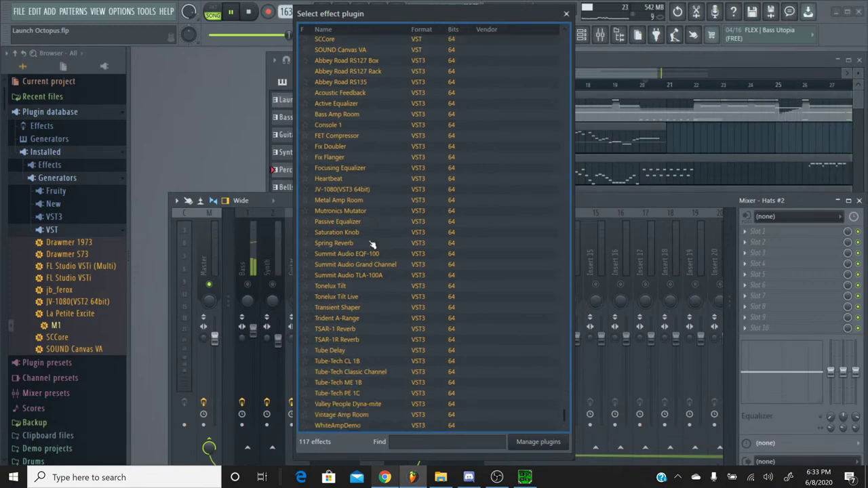
pyautogui.click(372, 234)
pyautogui.click(371, 235)
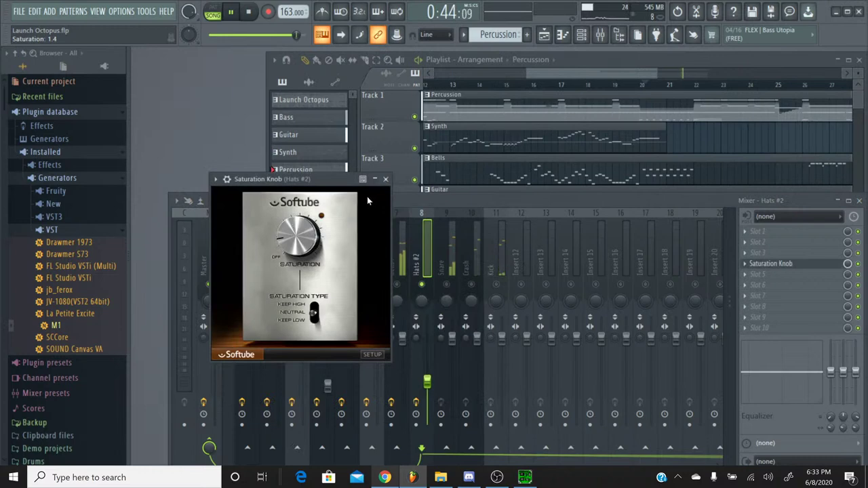
pyautogui.click(386, 180)
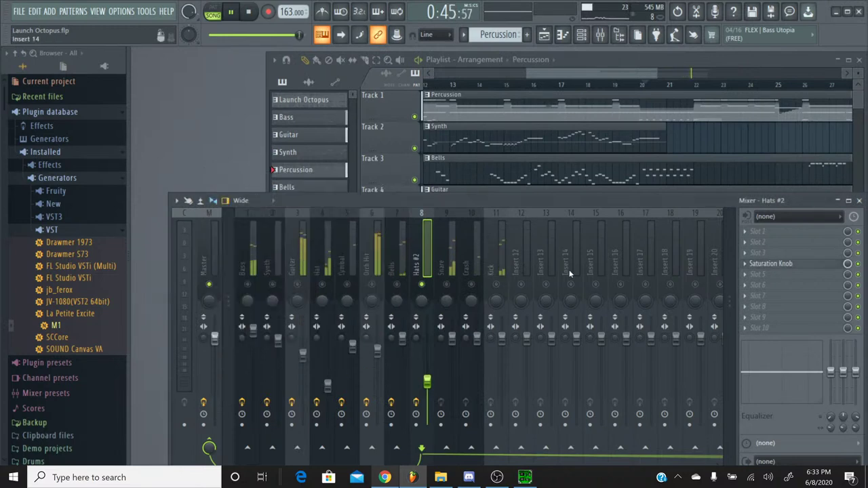
# Add Fruity Chorus to the Hats #2 track's effect slot 6, close its window, and unsolo the track
pyautogui.click(762, 289)
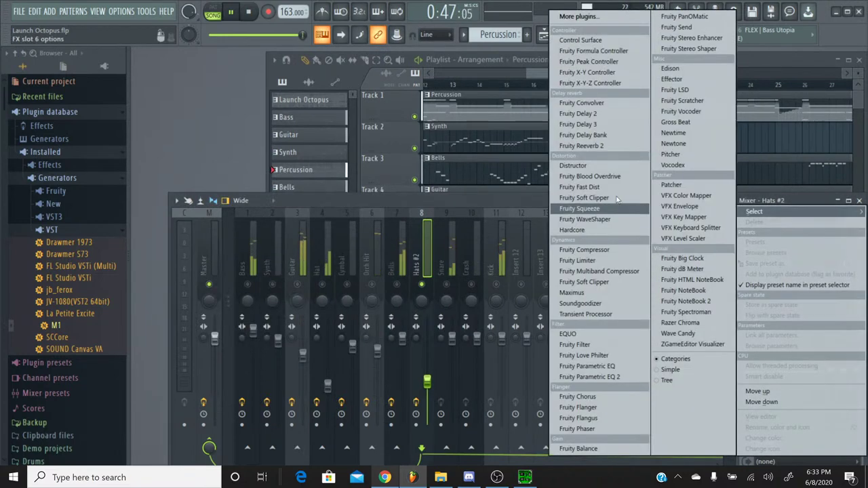
pyautogui.click(576, 397)
pyautogui.click(519, 210)
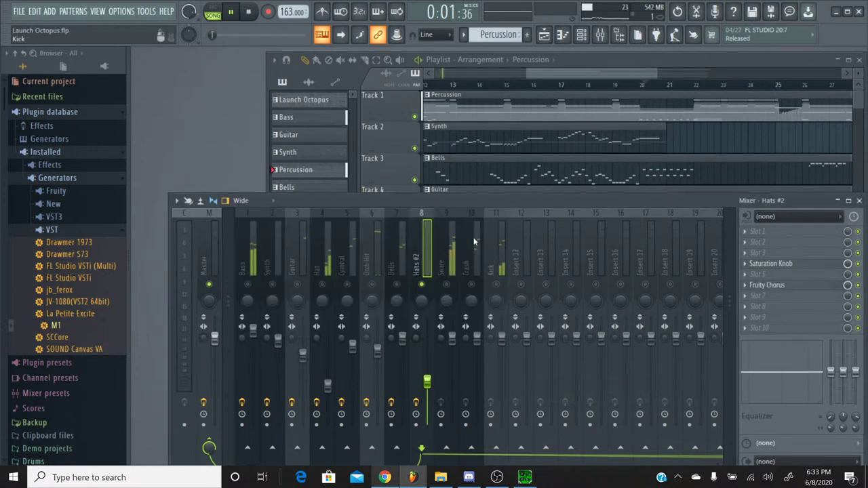
pyautogui.rightClick(428, 288)
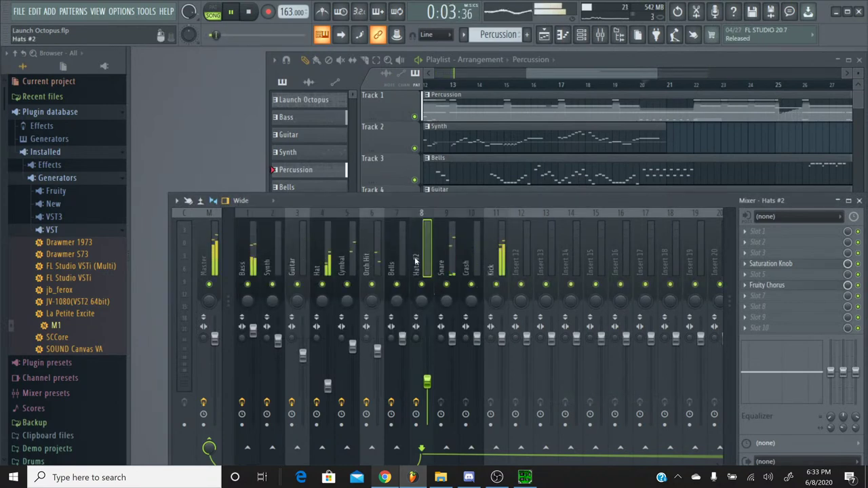
# Slightly raise the Hat, Bells and Snare track volumes, soloing Bells during its adjustment and setting the Snare to about 105% (1.1 dB)
pyautogui.click(330, 399)
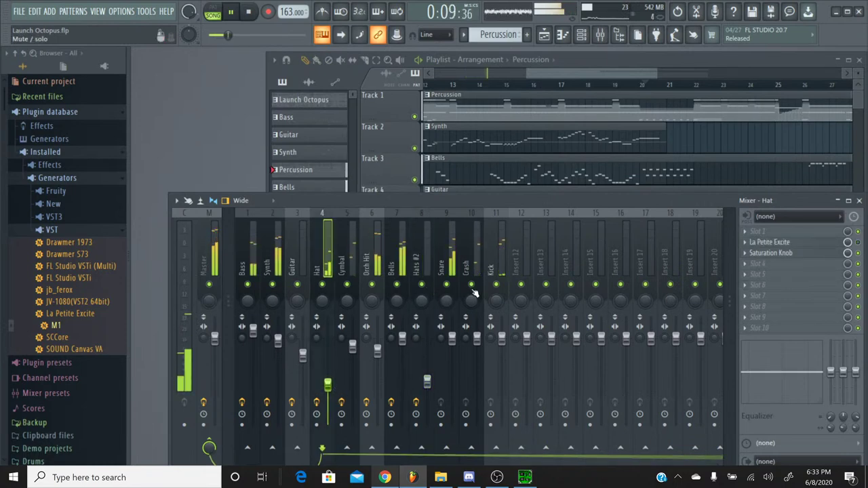
pyautogui.rightClick(402, 287)
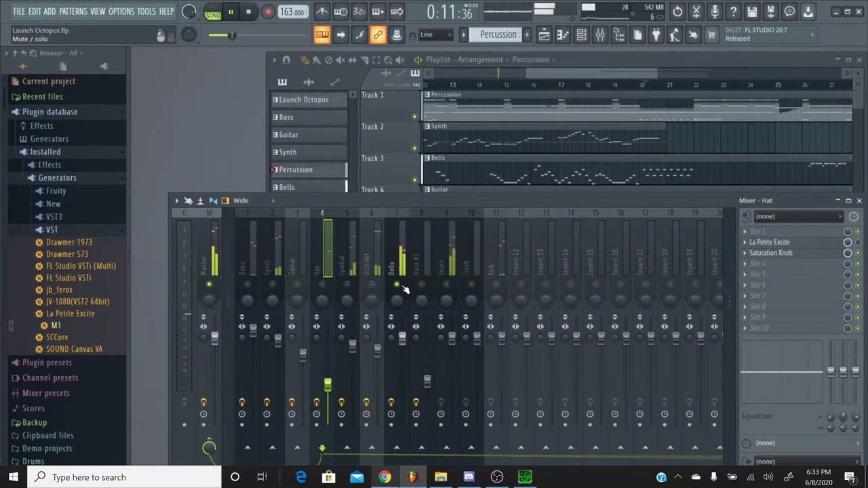
pyautogui.moveTo(403, 339); pyautogui.dragTo(403, 335)
pyautogui.rightClick(399, 288)
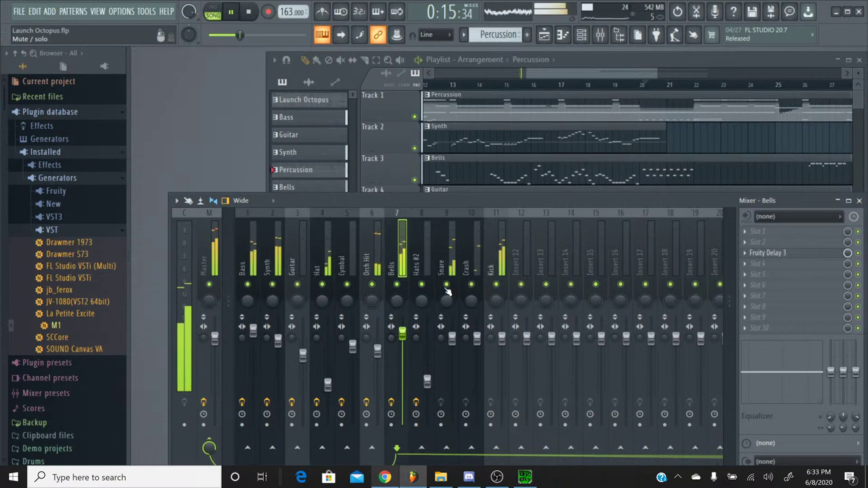
pyautogui.click(451, 337)
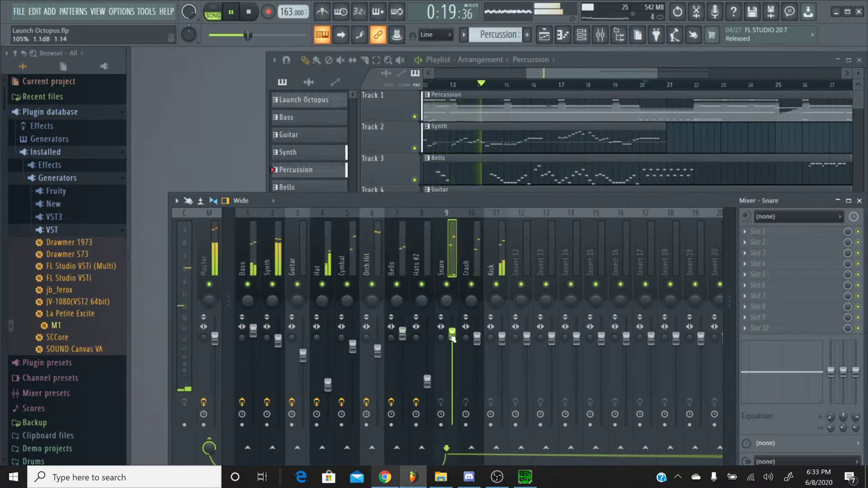
pyautogui.moveTo(452, 337); pyautogui.dragTo(456, 325)
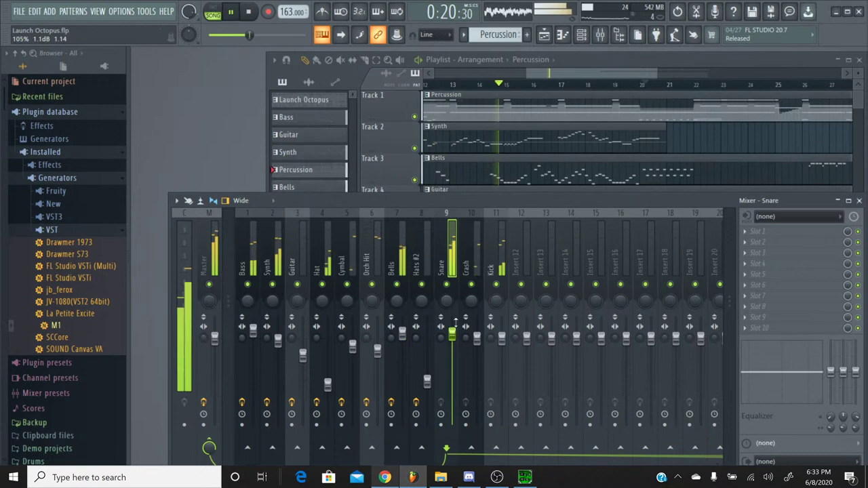
# Solo the Kick track to raise its volume to about 103% (0.8 dB), unsolo it, and briefly audition the Crash track alone
pyautogui.rightClick(497, 285)
pyautogui.click(504, 292)
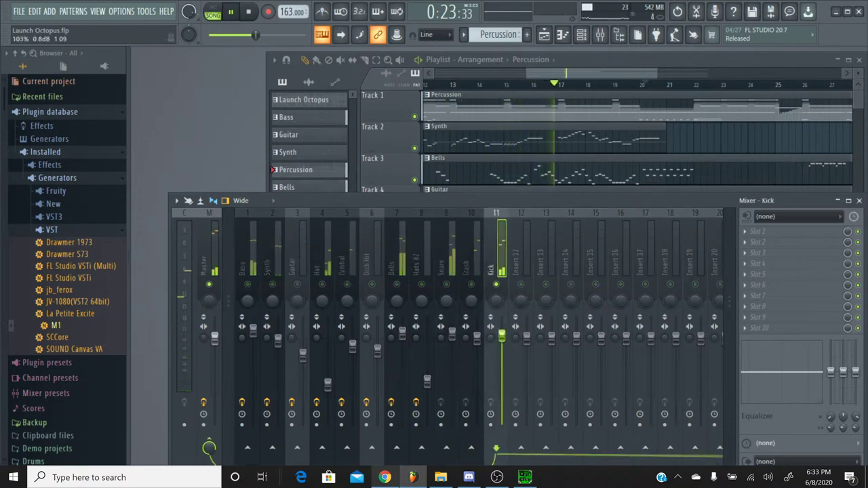
pyautogui.rightClick(502, 288)
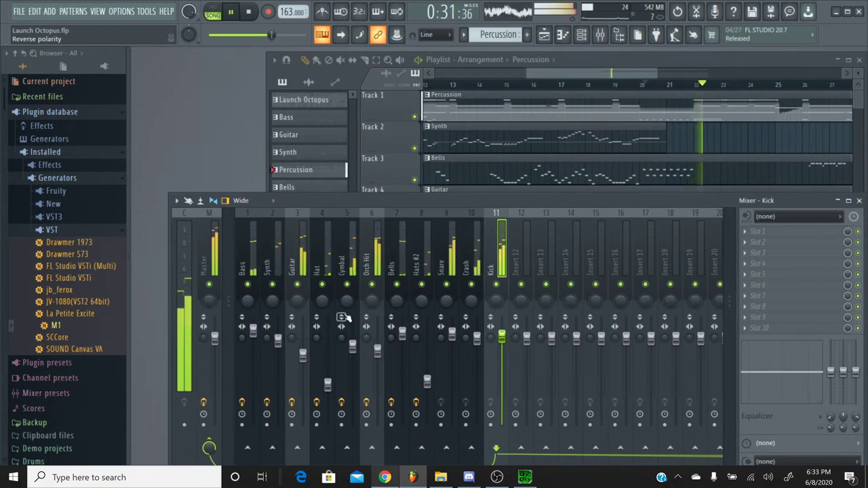
pyautogui.rightClick(471, 285)
pyautogui.rightClick(471, 285)
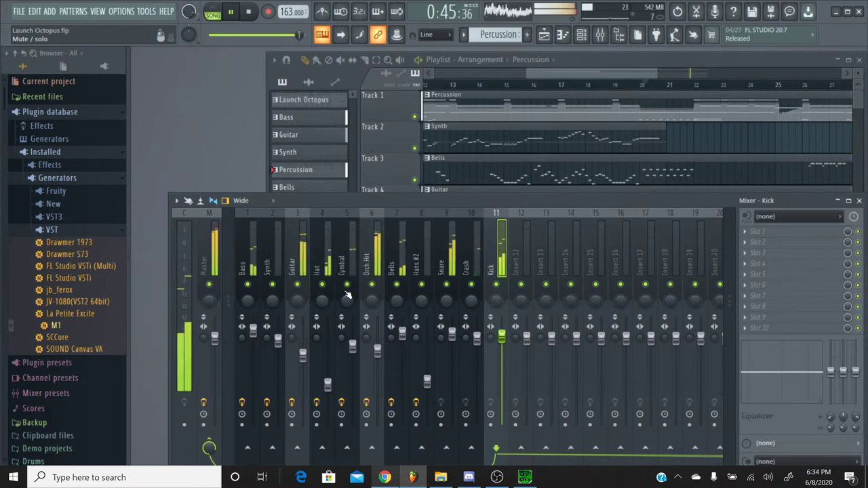
# Load Fruity Chorus into the Orch Hit track's effect slot 2 and close its window
pyautogui.click(382, 225)
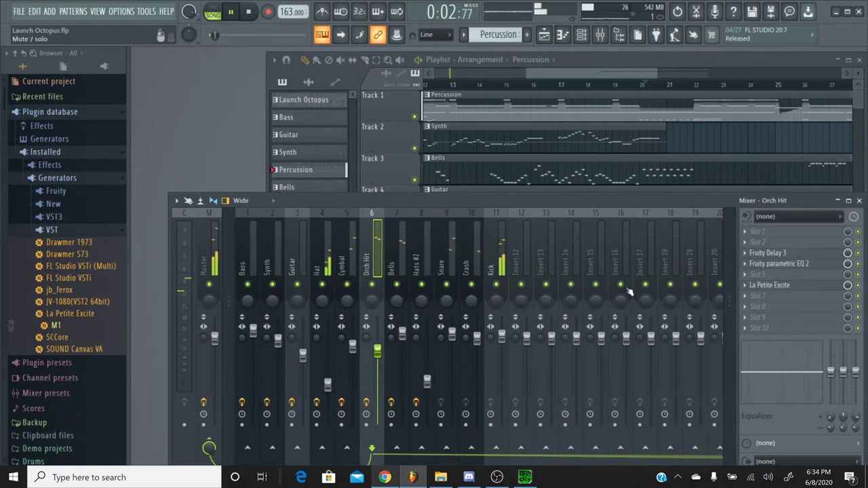
pyautogui.click(774, 242)
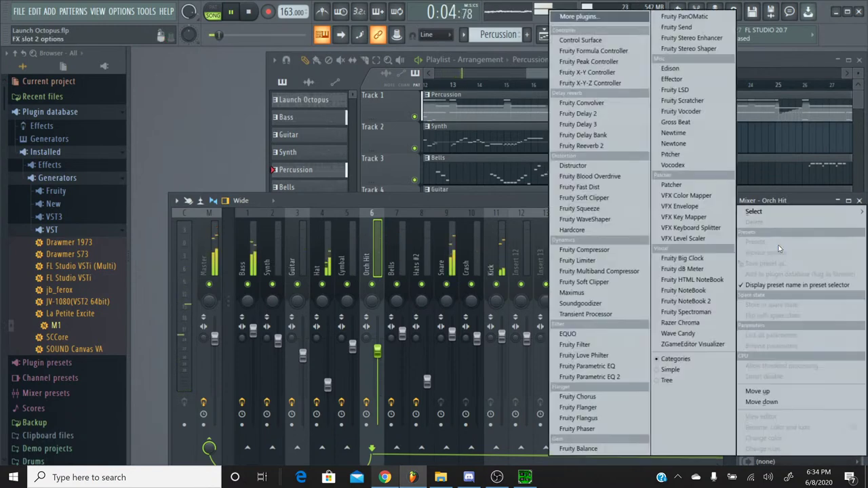
pyautogui.click(590, 397)
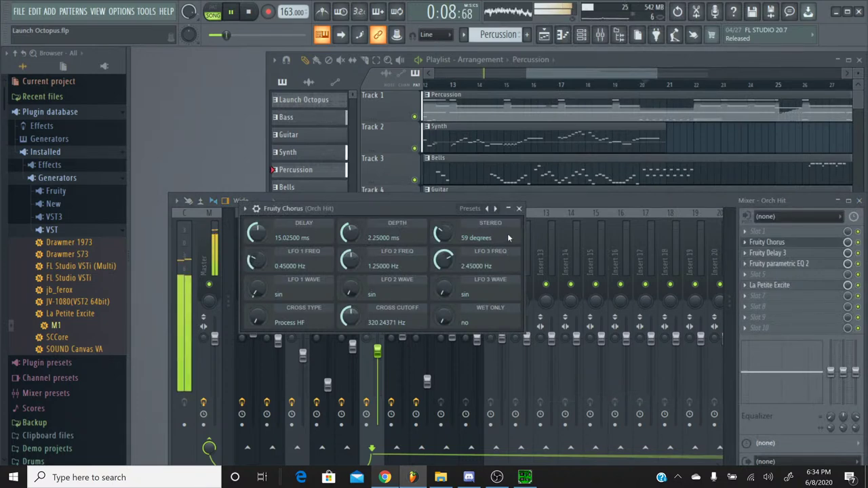
pyautogui.click(519, 209)
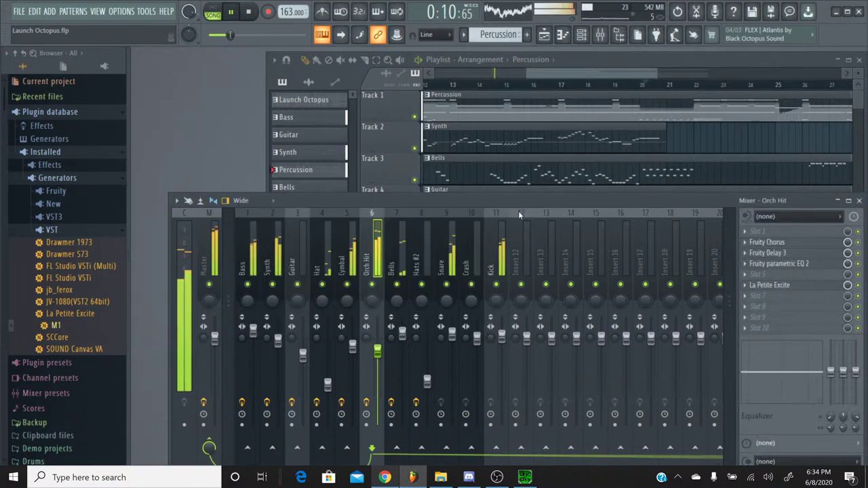
# Solo the Orch Hit track and switch its Fruity Chorus to the 50 Detune preset
pyautogui.click(811, 249)
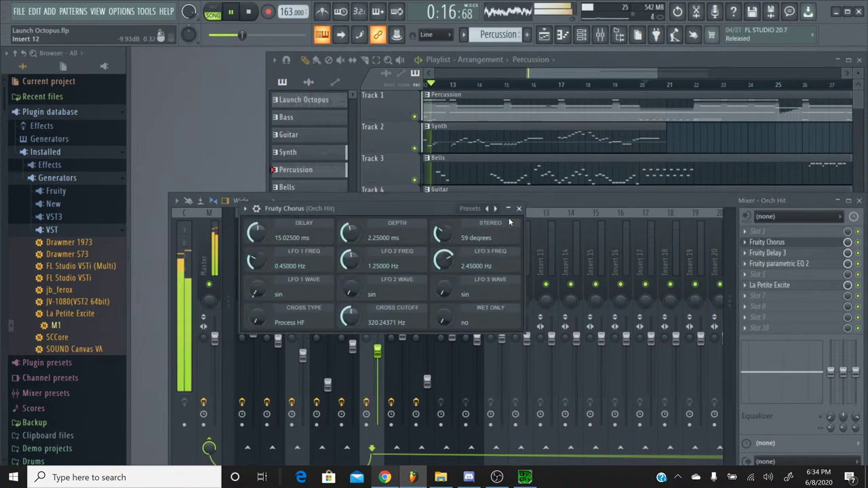
pyautogui.click(519, 208)
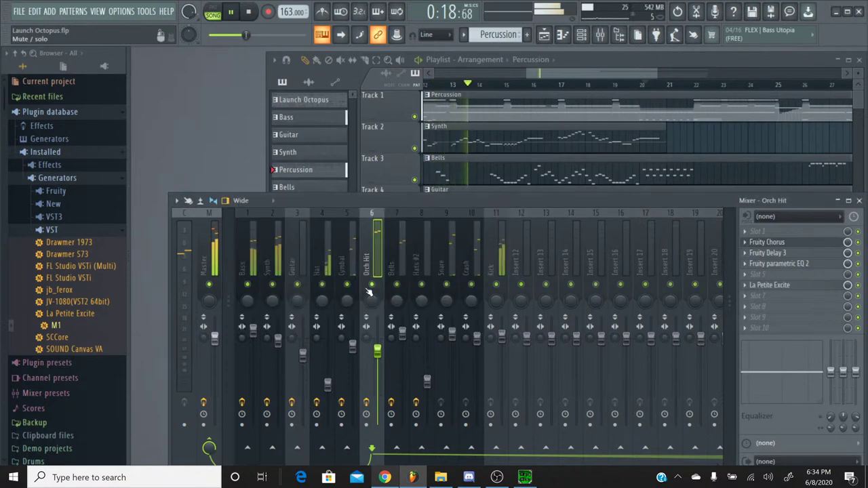
pyautogui.click(812, 247)
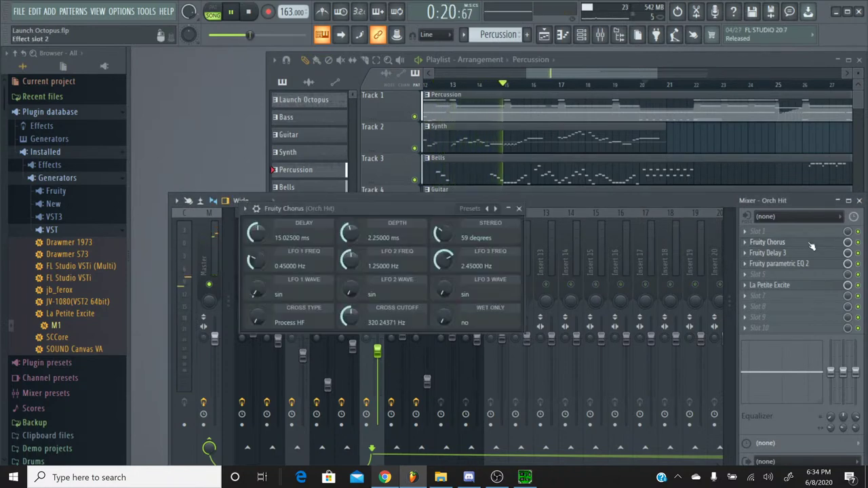
pyautogui.click(495, 209)
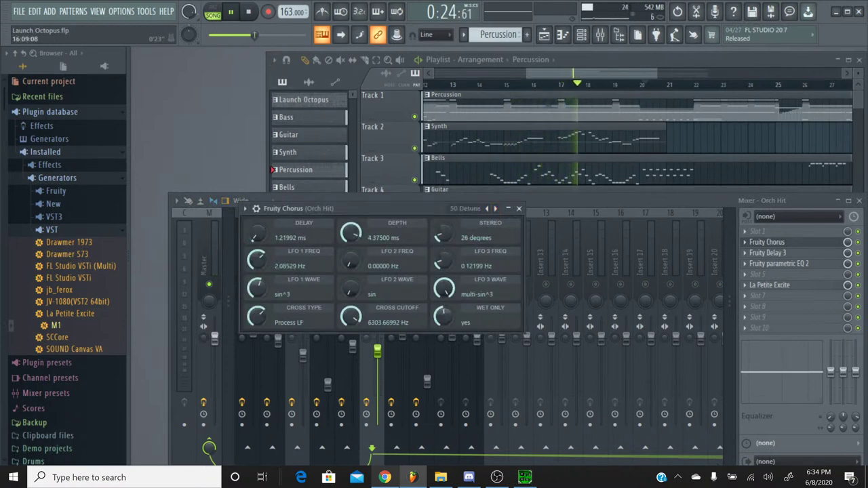
# Audition the Orch Hit's Fruity Chorus presets CE Chorus, Default, Fat Clean and Filtro from the song start, choose Light HF and close the plugin
pyautogui.click(493, 210)
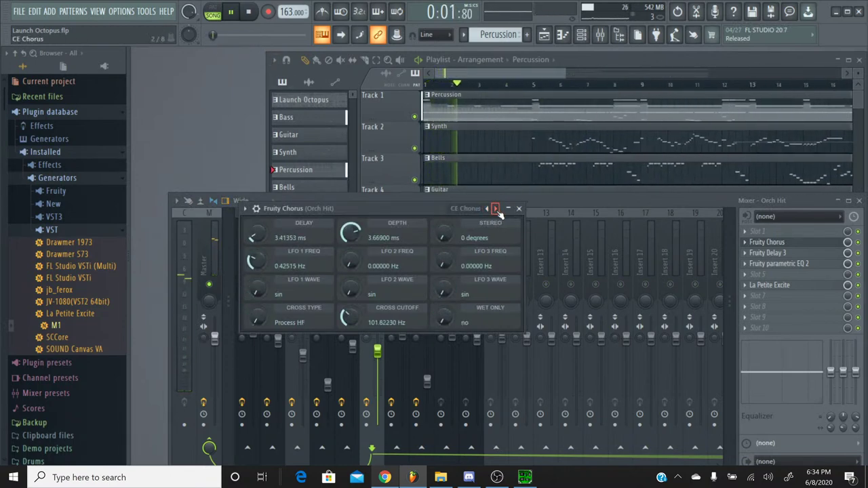
pyautogui.click(213, 37)
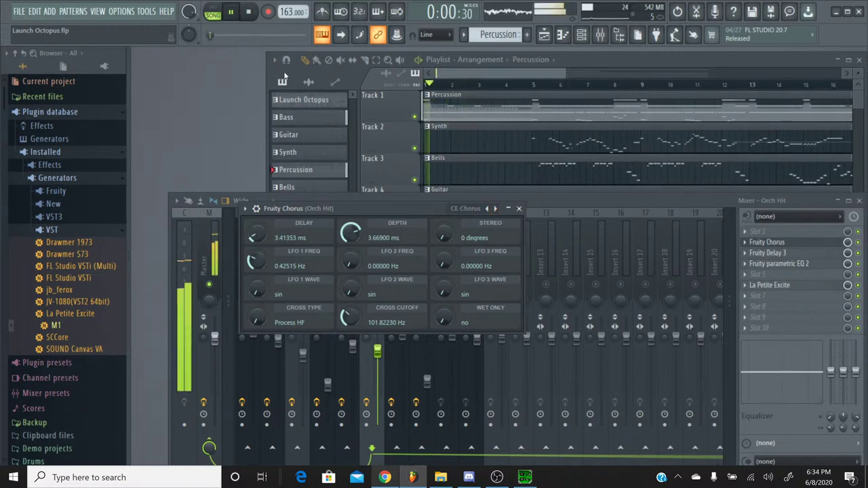
pyautogui.click(496, 209)
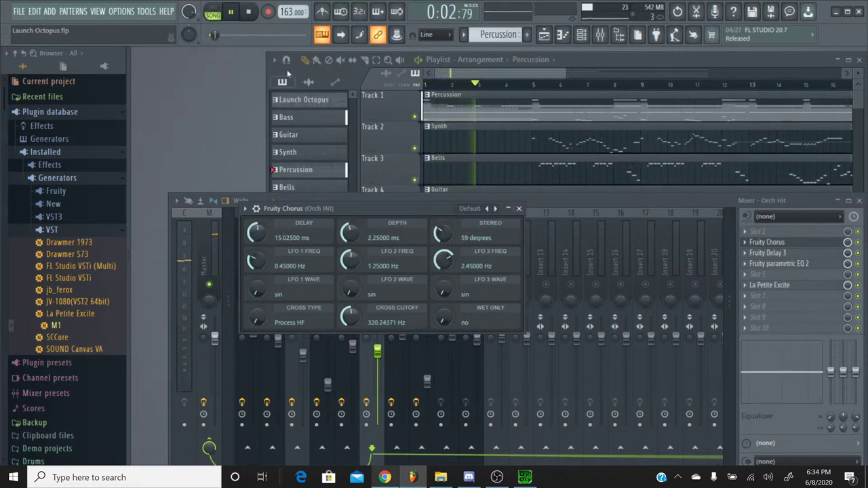
pyautogui.click(211, 38)
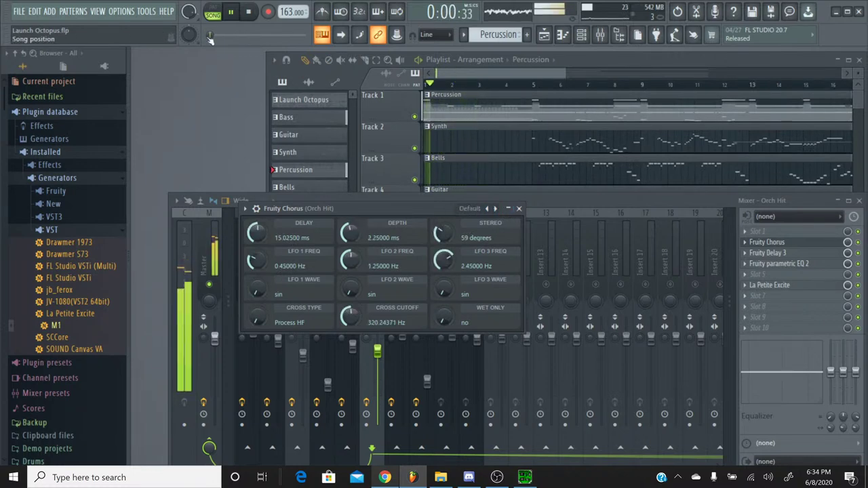
pyautogui.click(496, 209)
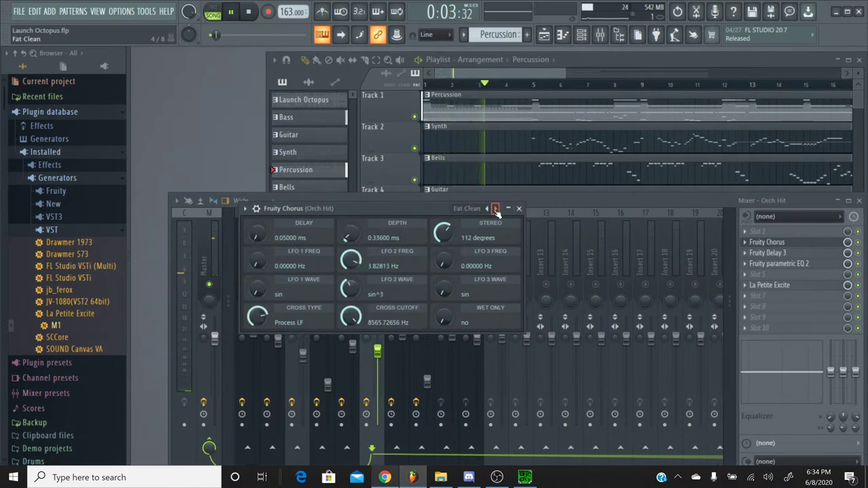
pyautogui.click(214, 35)
pyautogui.click(496, 209)
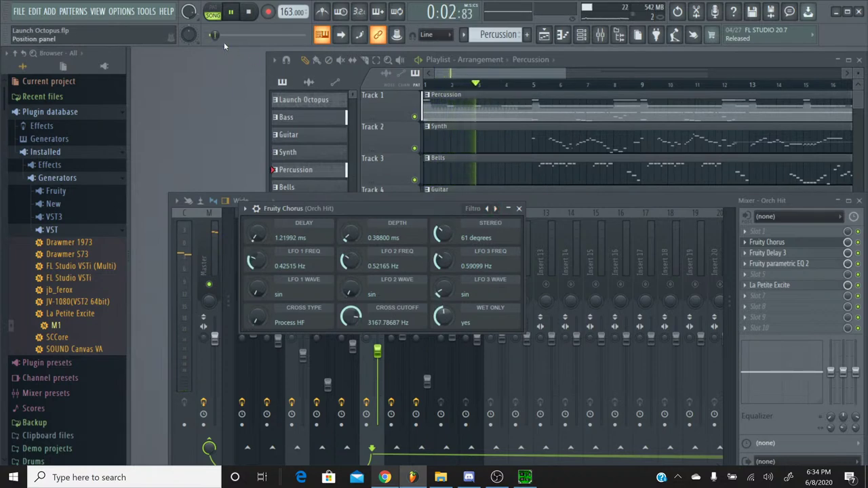
pyautogui.click(213, 35)
pyautogui.click(496, 209)
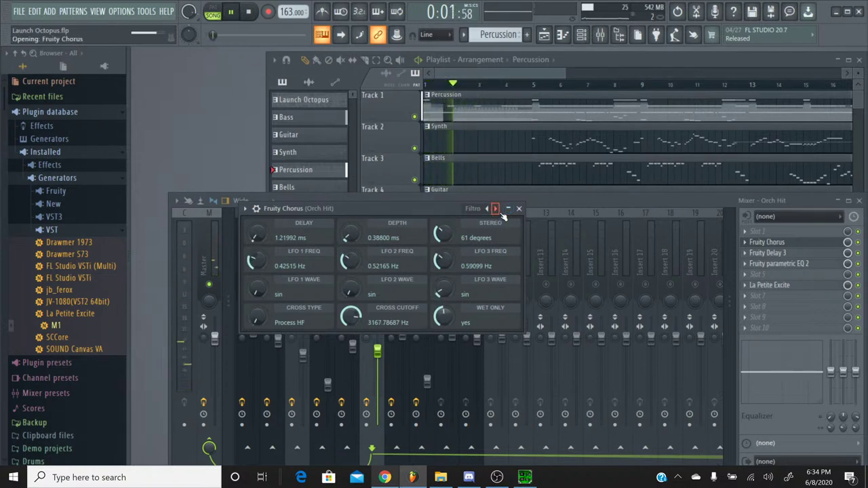
pyautogui.click(210, 35)
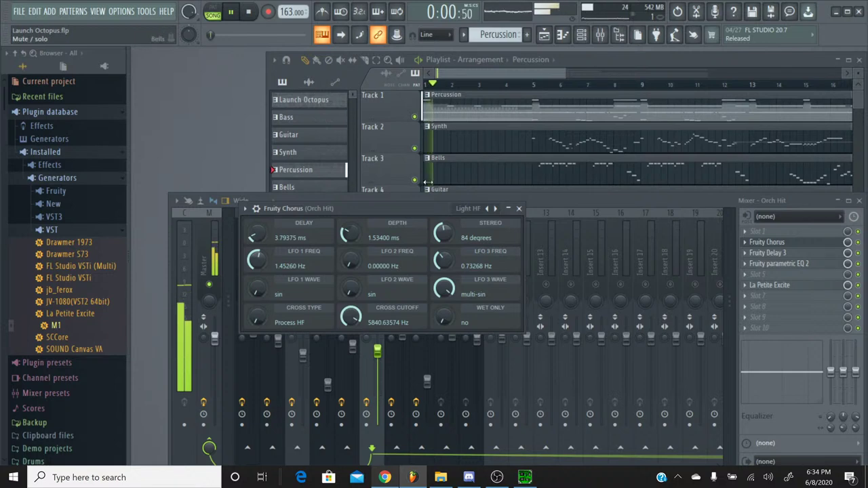
pyautogui.click(518, 210)
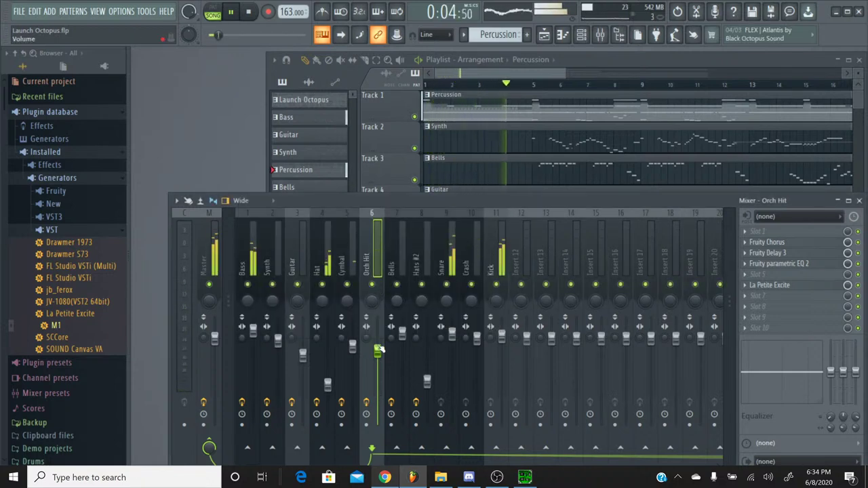
# Fine-tune the Orch Hit volume via 77%, 88% and 90%, ending higher, replay from the song start, and lower the Synth volume slightly
pyautogui.moveTo(378, 351); pyautogui.dragTo(377, 359)
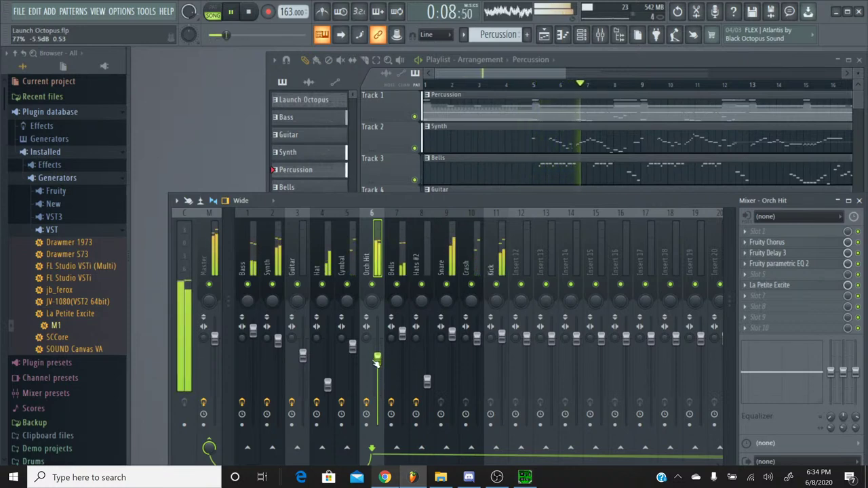
pyautogui.moveTo(377, 361); pyautogui.dragTo(378, 352)
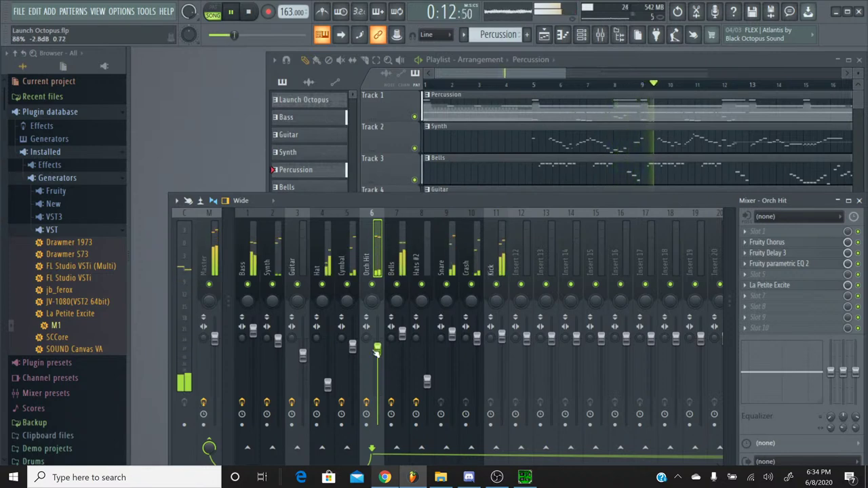
pyautogui.moveTo(377, 352); pyautogui.dragTo(377, 350)
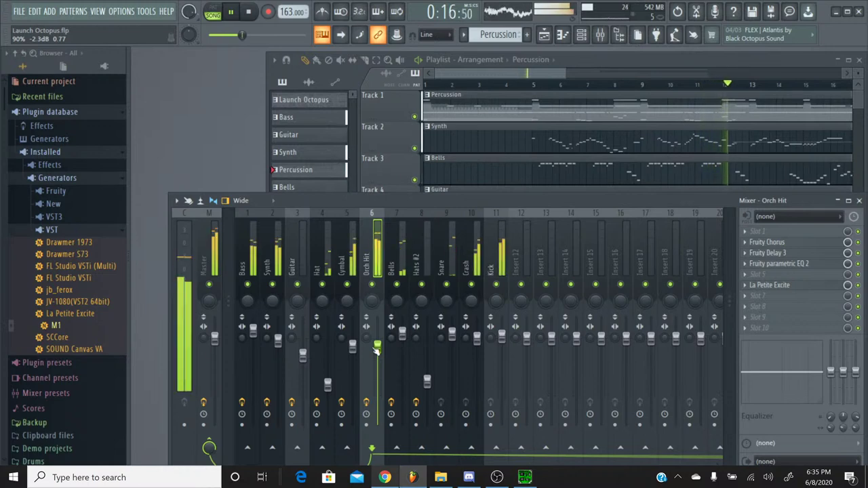
pyautogui.moveTo(378, 352); pyautogui.dragTo(372, 342)
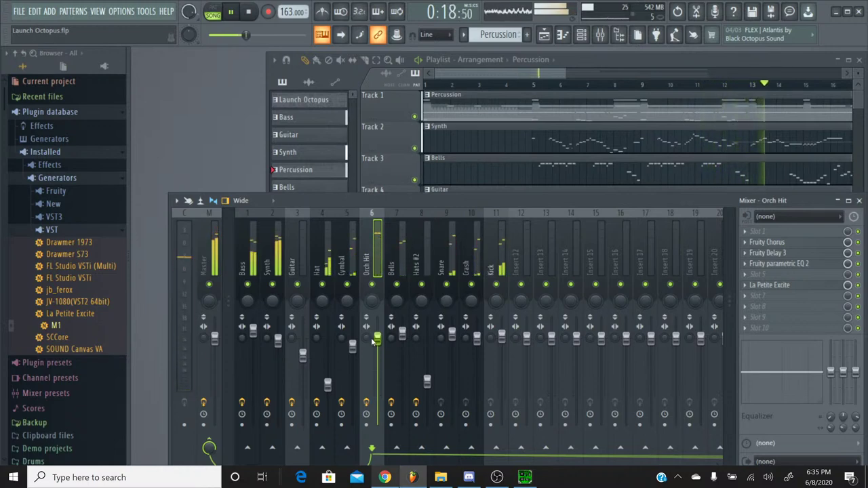
pyautogui.moveTo(248, 34); pyautogui.dragTo(209, 35)
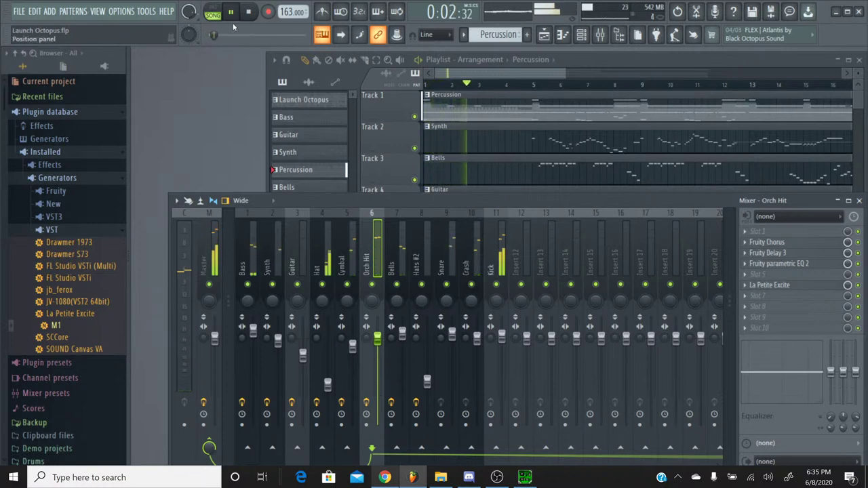
pyautogui.moveTo(212, 35); pyautogui.dragTo(197, 39)
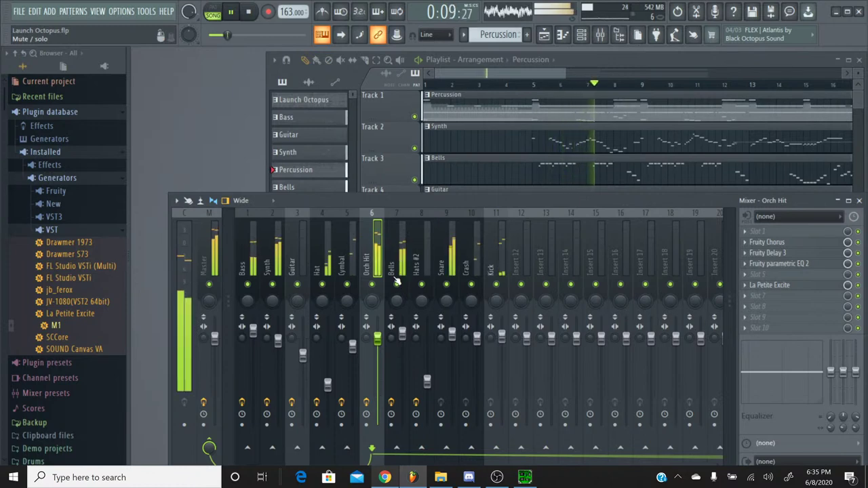
pyautogui.click(275, 346)
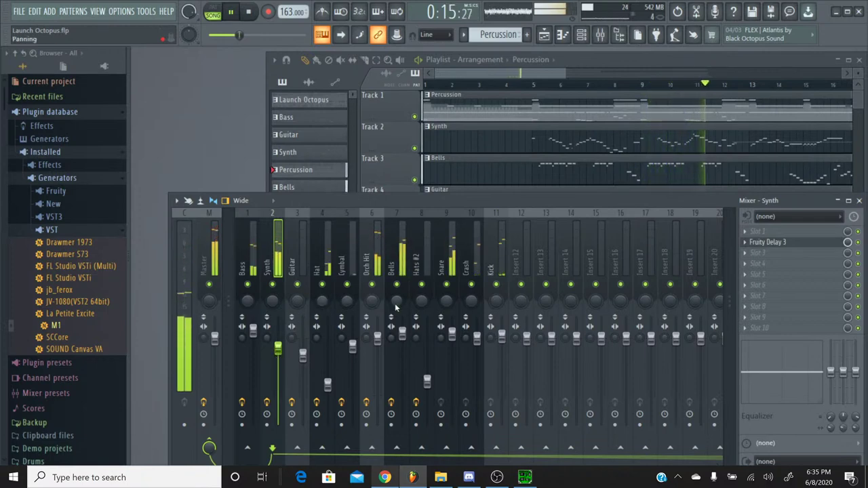
# Solo the Crash track, load Fruity Chorus into its effect slot 3 and close the plugin window
pyautogui.rightClick(472, 284)
pyautogui.click(475, 260)
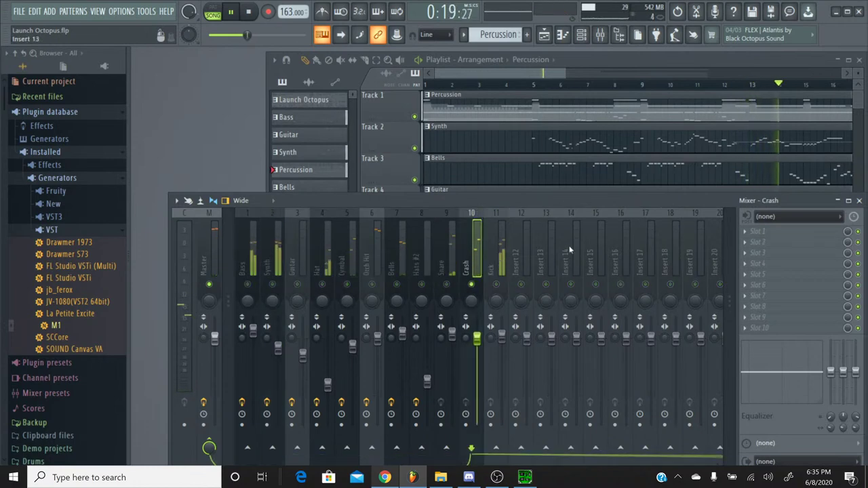
pyautogui.click(780, 258)
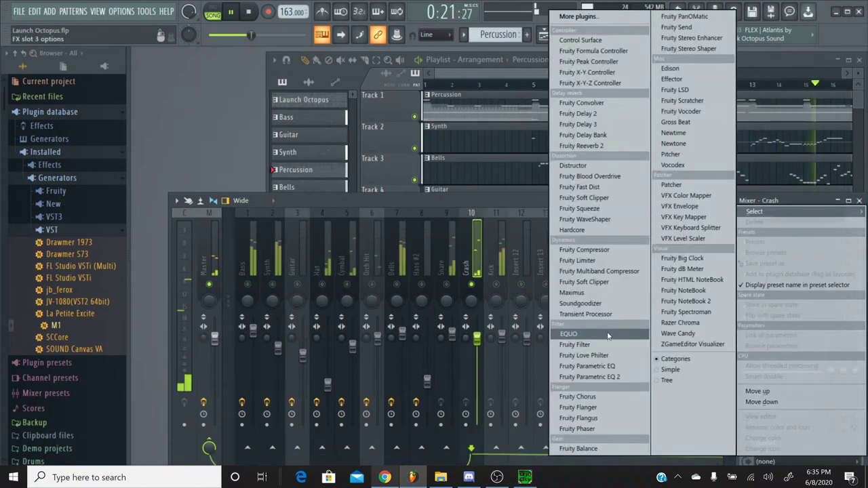
pyautogui.click(578, 397)
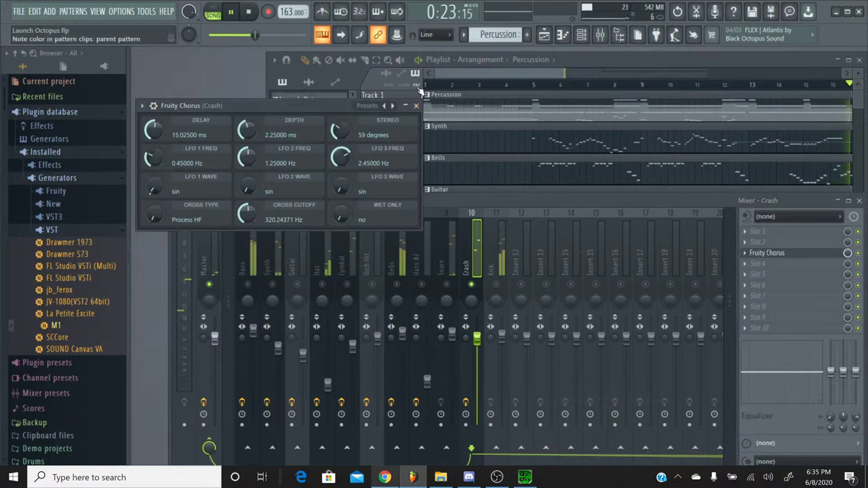
pyautogui.click(416, 107)
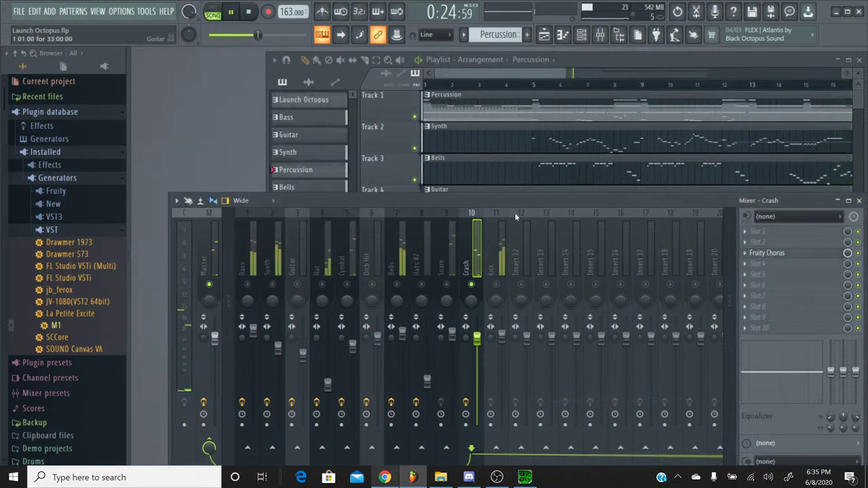
# Load Saturation Knob into the Crash track's effect slot 5, set the saturation to about 1.5 and close the plugin window
pyautogui.click(760, 279)
pyautogui.click(576, 19)
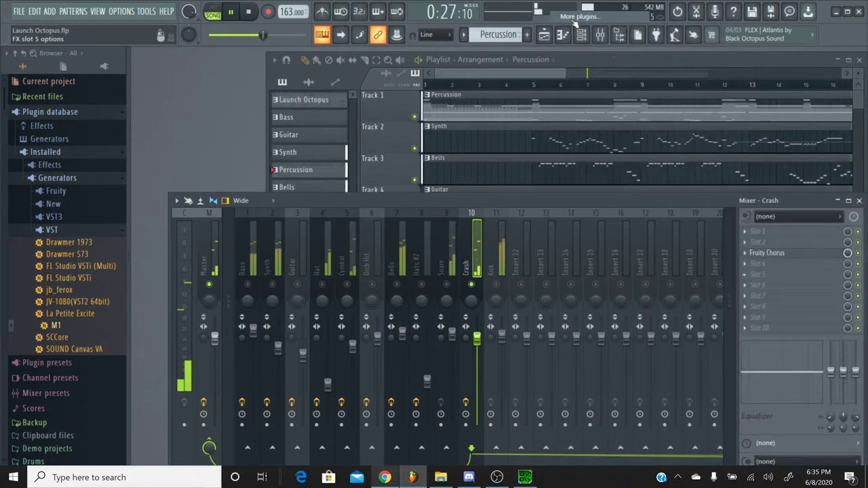
pyautogui.scroll(-15, 400, 298)
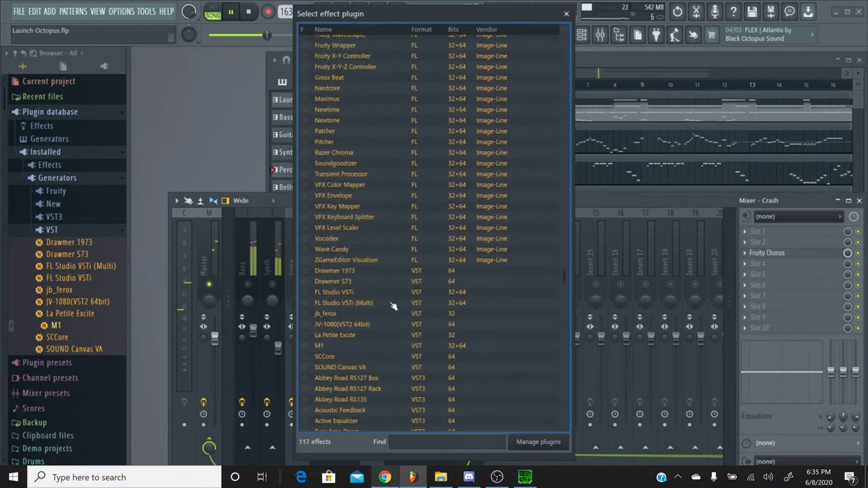
pyautogui.scroll(-5, 393, 306)
pyautogui.scroll(-3, 370, 332)
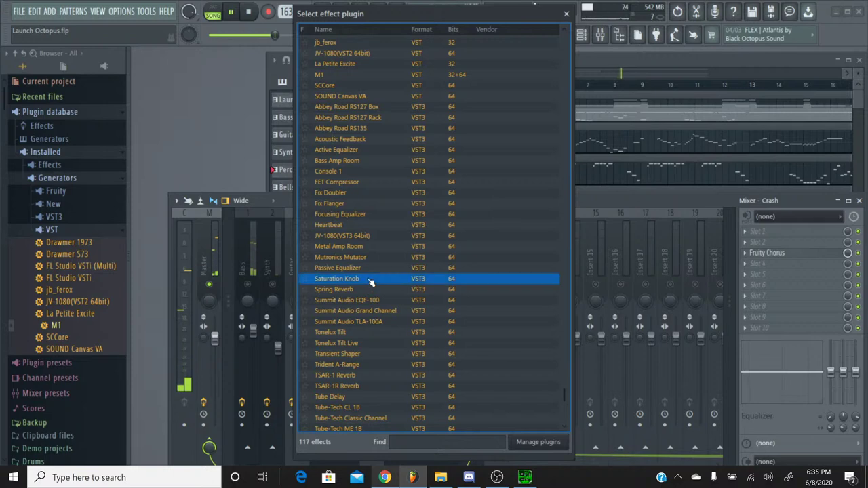
pyautogui.click(370, 280)
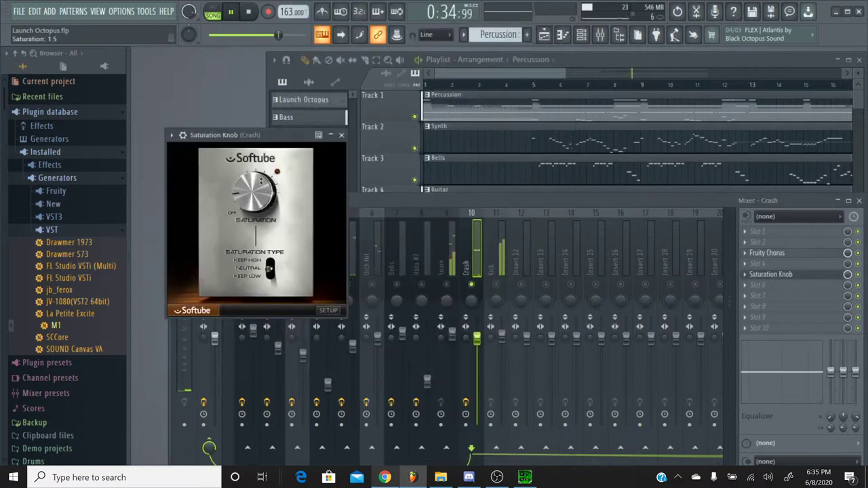
pyautogui.click(341, 135)
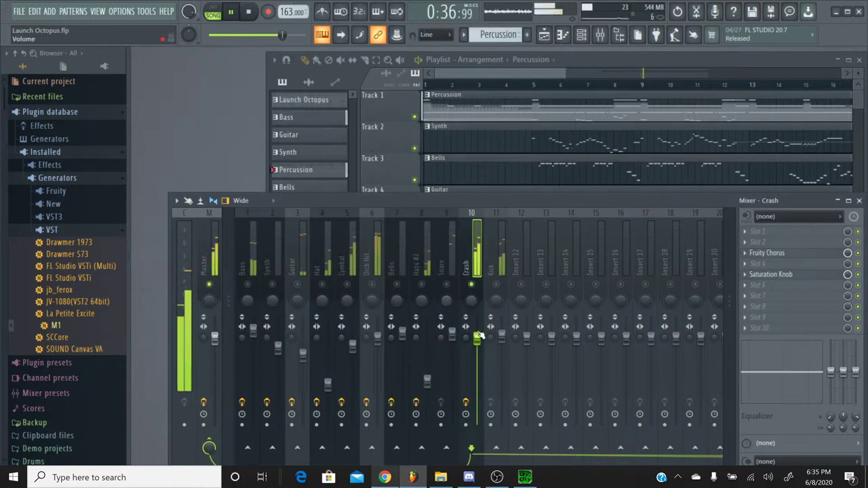
# Unsolo the Crash track and lower its volume well below the Kick's level while listening to the full mix
pyautogui.moveTo(477, 328); pyautogui.dragTo(477, 336)
pyautogui.rightClick(471, 284)
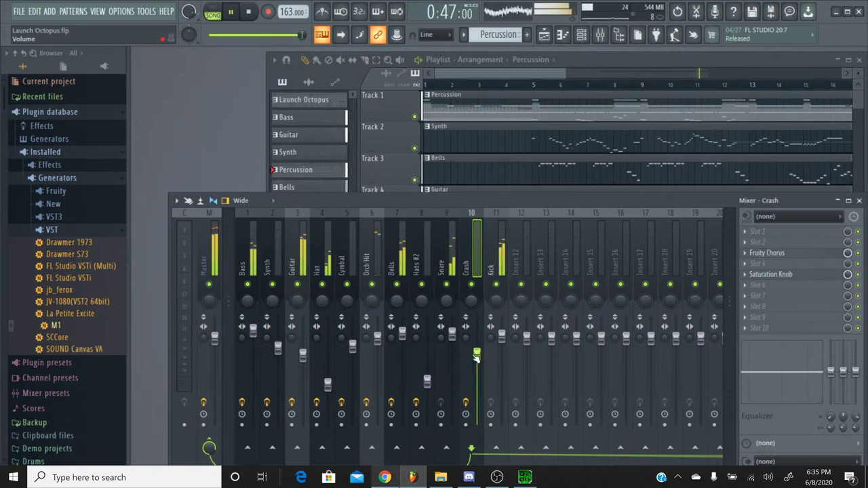
pyautogui.moveTo(477, 358); pyautogui.dragTo(477, 363)
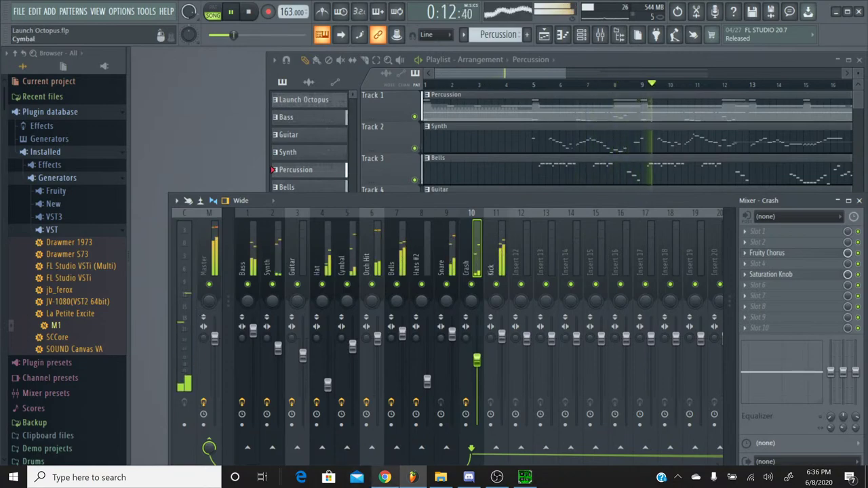
# Switch to Chrome to check the livestream status and live chat in YouTube Studio, and return to FL Studio
pyautogui.click(385, 478)
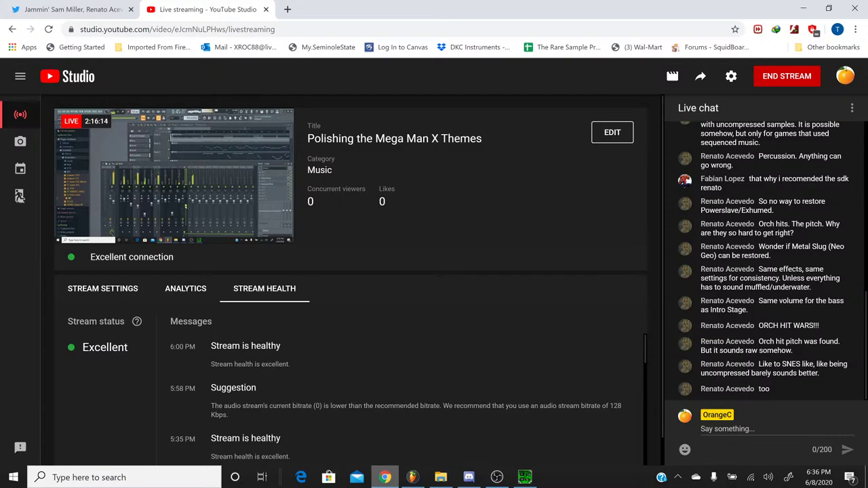
pyautogui.hotkey('alt', 'Tab')
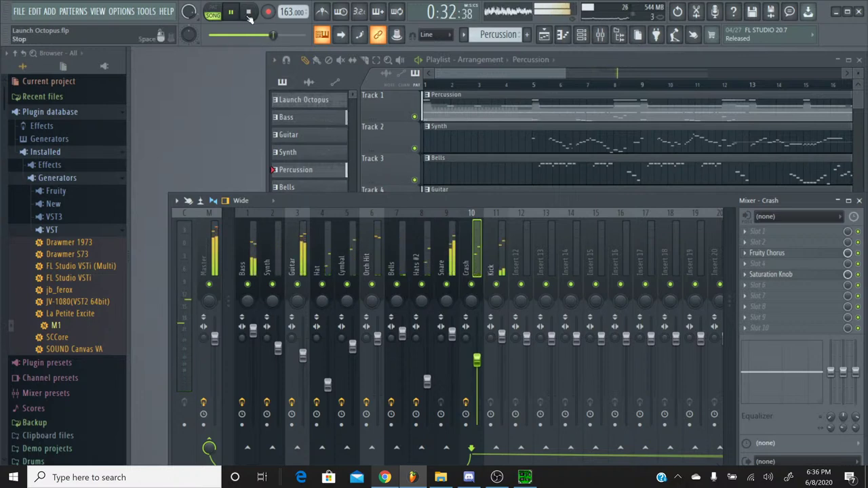
# Solo the Guitar track and set the mix level of its Fruity Chorus to 100%
pyautogui.rightClick(299, 285)
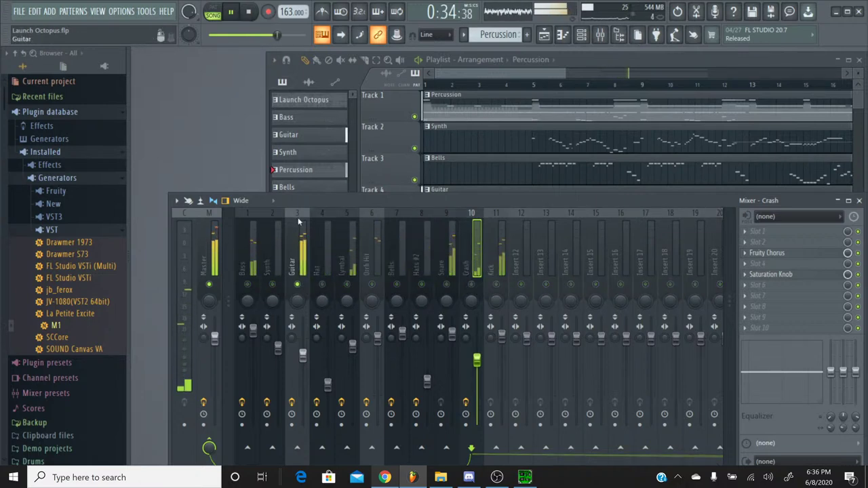
pyautogui.click(297, 213)
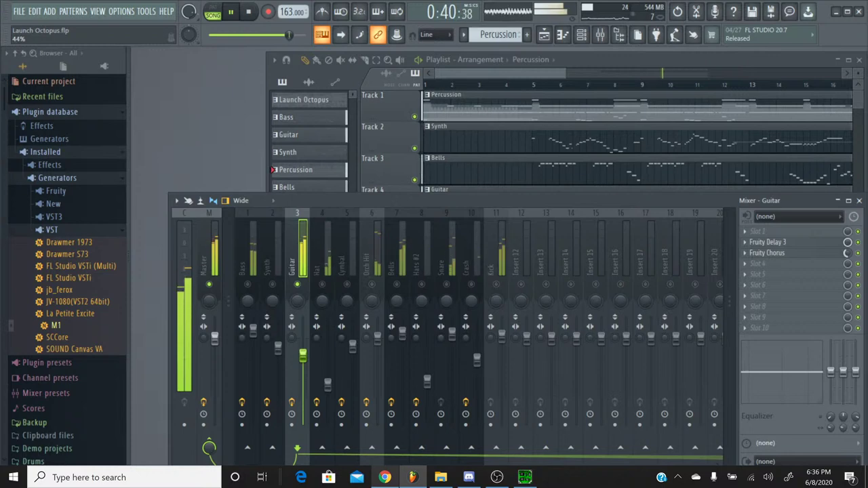
pyautogui.moveTo(847, 253); pyautogui.dragTo(847, 231)
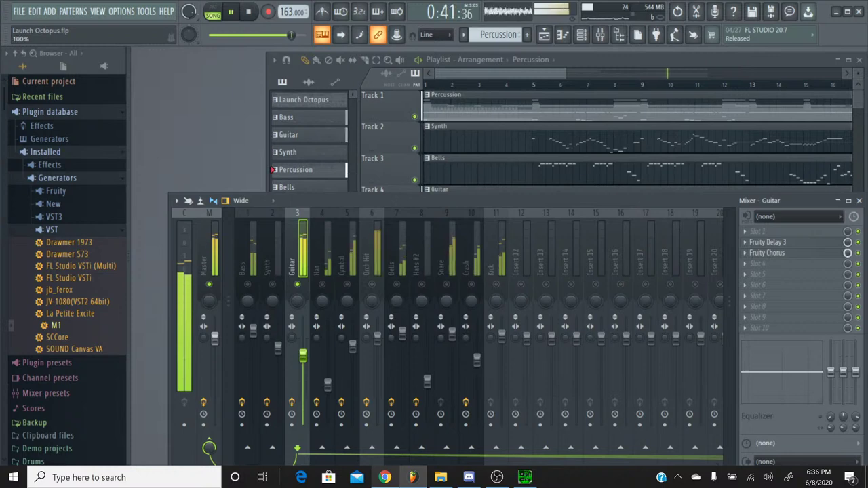
# Open the Guitar's Fruity Chorus, audition the Fat Clean preset on an earlier passage, and advance to the Low Enhance preset
pyautogui.click(817, 253)
pyautogui.click(423, 135)
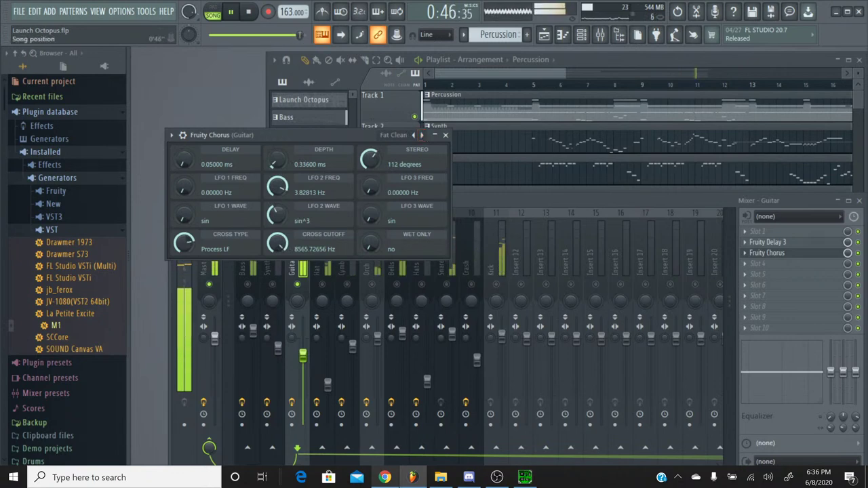
pyautogui.moveTo(303, 39); pyautogui.dragTo(285, 38)
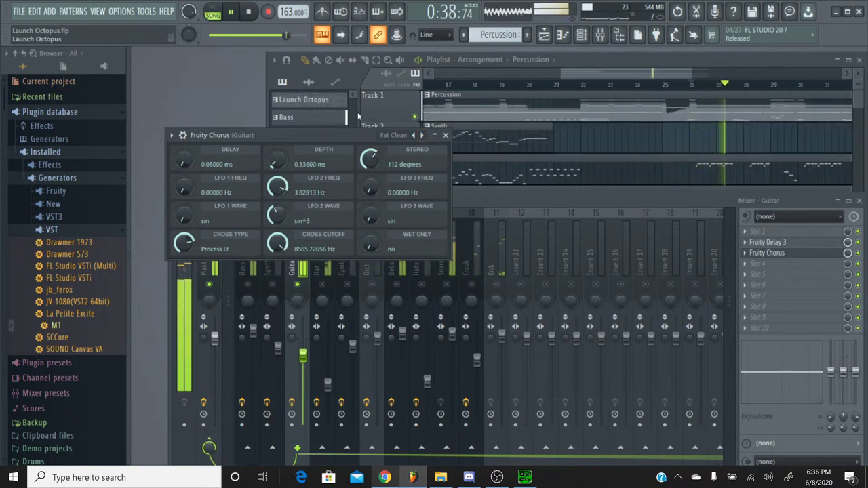
pyautogui.click(421, 135)
pyautogui.click(422, 135)
pyautogui.click(422, 135)
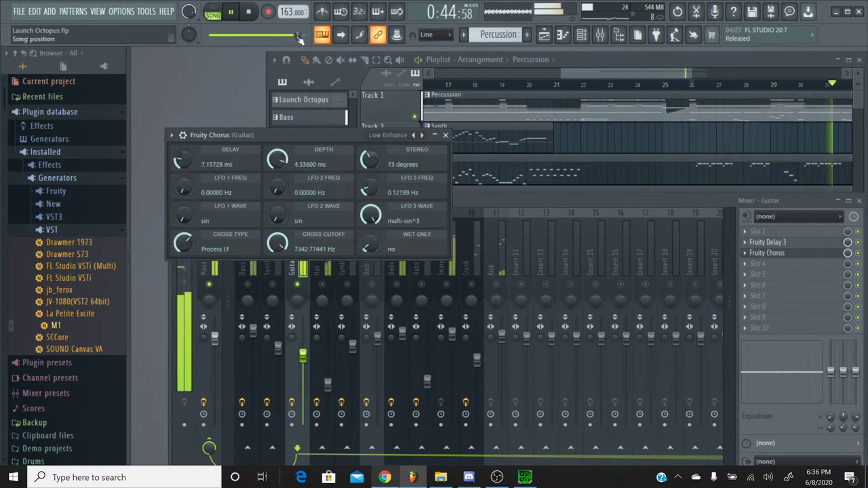
# Audition the Low Enhance chorus on earlier Guitar passages and close the Fruity Chorus editor
pyautogui.moveTo(300, 38); pyautogui.dragTo(285, 38)
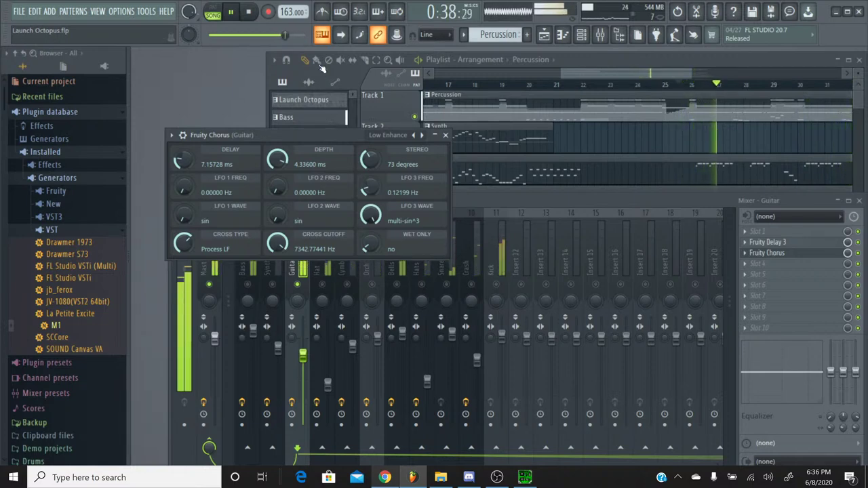
pyautogui.moveTo(285, 38); pyautogui.dragTo(270, 37)
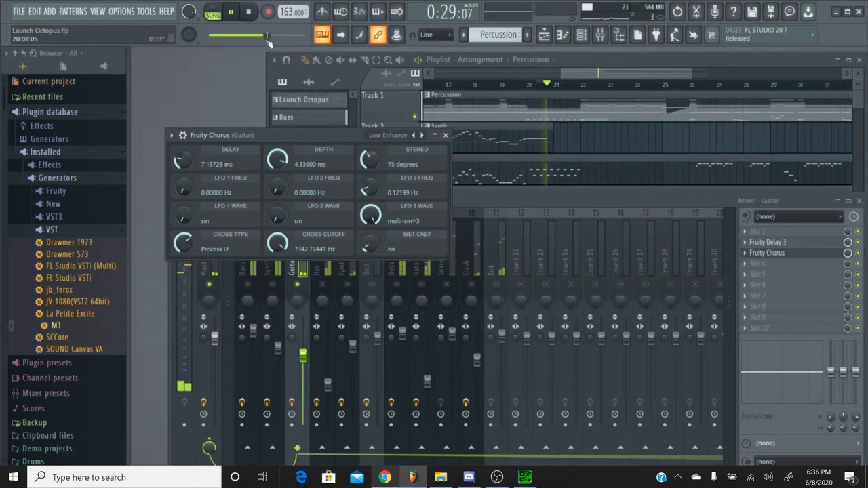
pyautogui.click(446, 135)
# Unsolo the Guitar track and lower its volume slightly in the full mix
pyautogui.rightClick(297, 285)
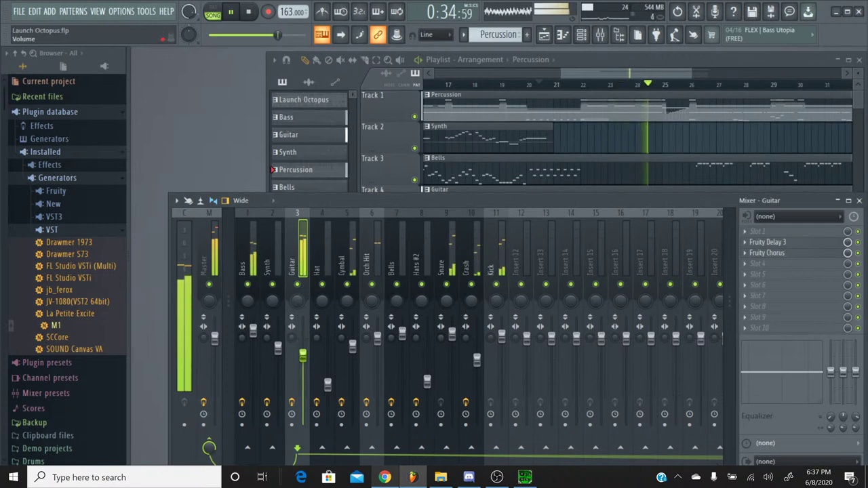
pyautogui.moveTo(302, 354); pyautogui.dragTo(303, 365)
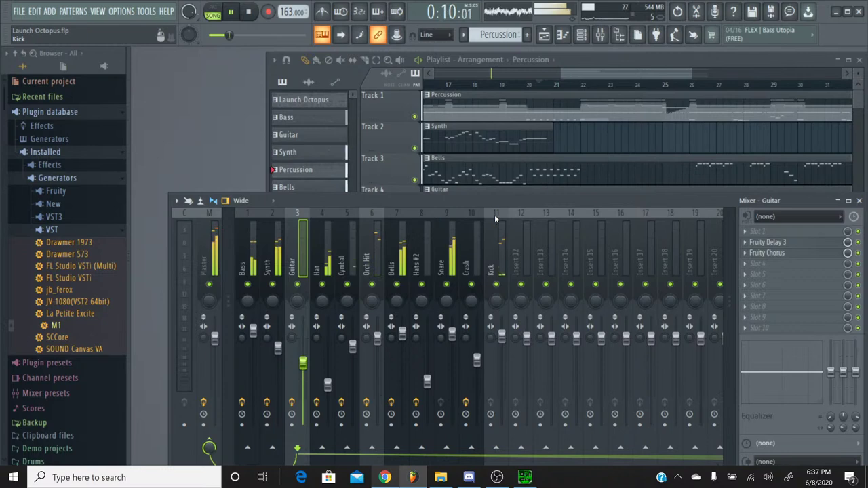
# Add Fruity Chorus to the Snare track's first effect slot and lower the Snare's volume slightly
pyautogui.click(450, 225)
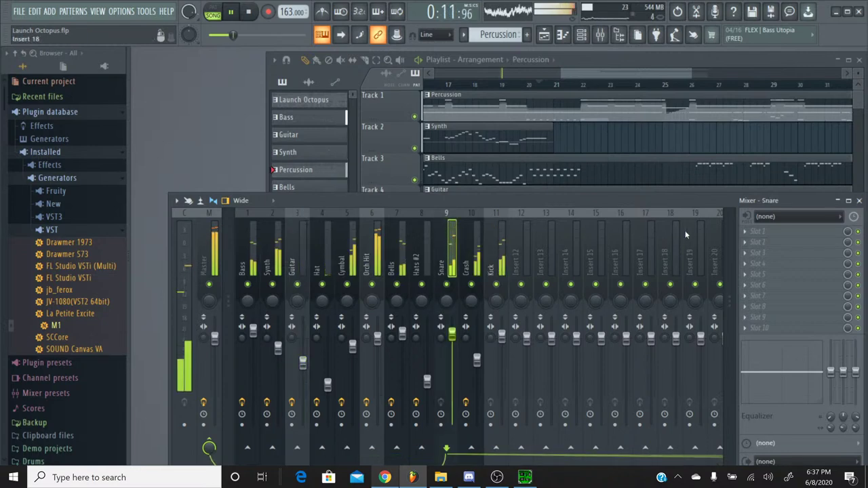
pyautogui.click(753, 231)
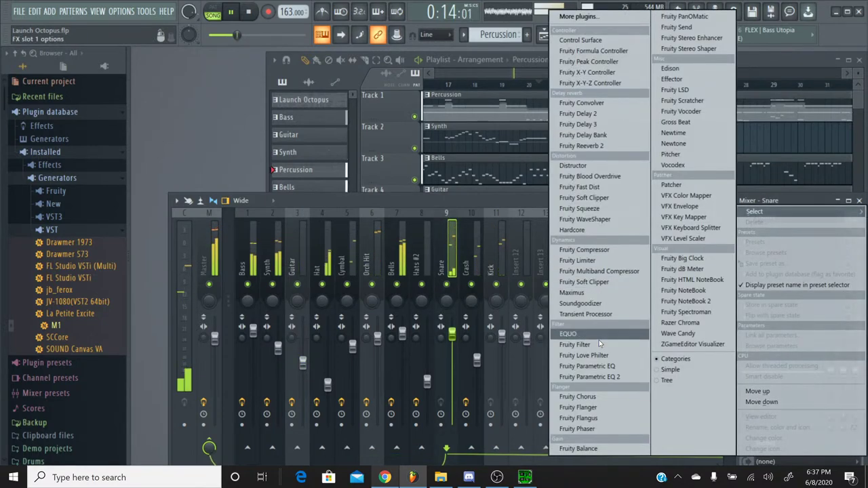
pyautogui.click(591, 397)
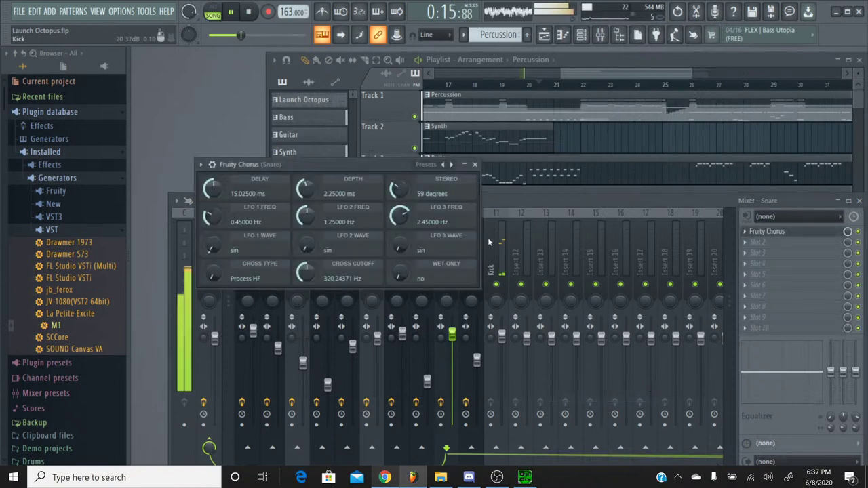
pyautogui.click(475, 165)
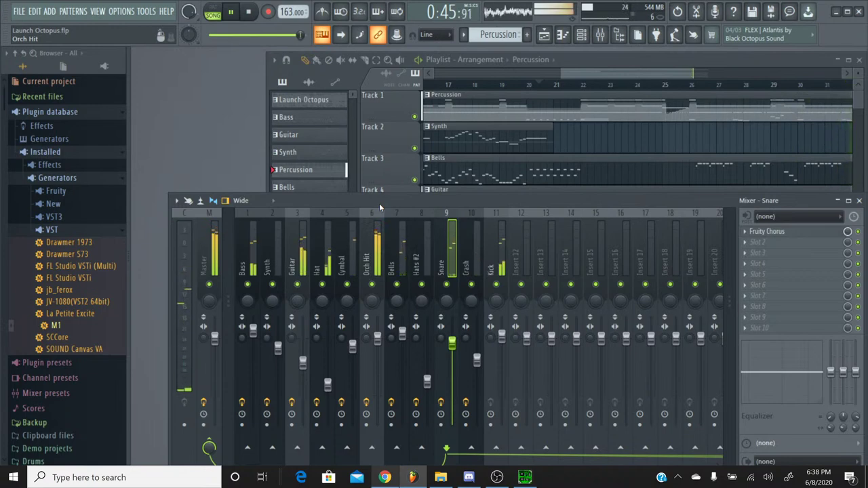
pyautogui.scroll(-3, 187, 12)
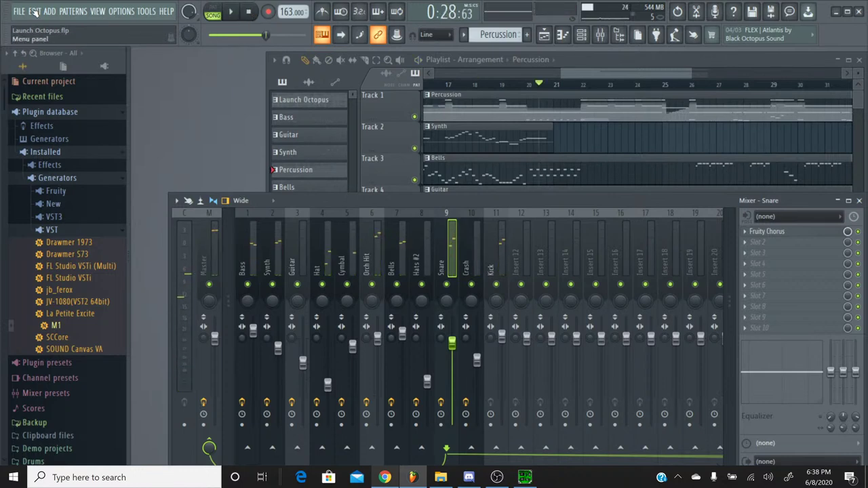
# Switch to Chrome to check the stream health and live chat in YouTube Studio, and return to FL Studio
pyautogui.click(19, 10)
pyautogui.click(392, 478)
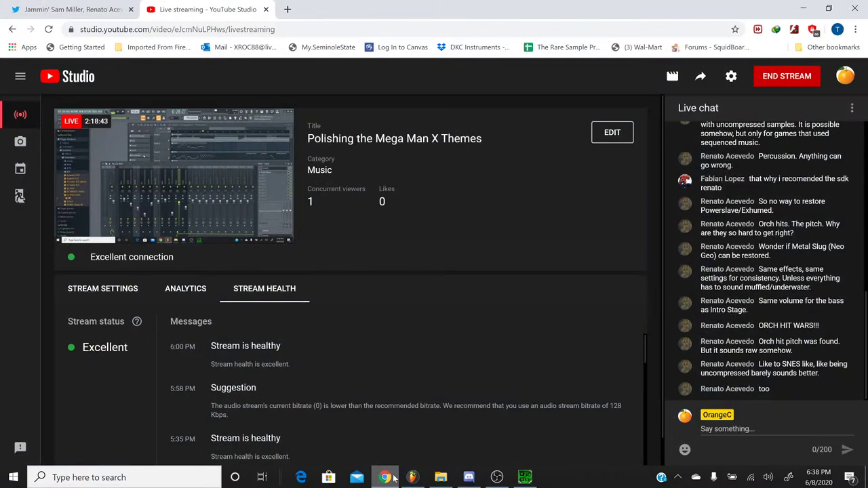
pyautogui.click(390, 478)
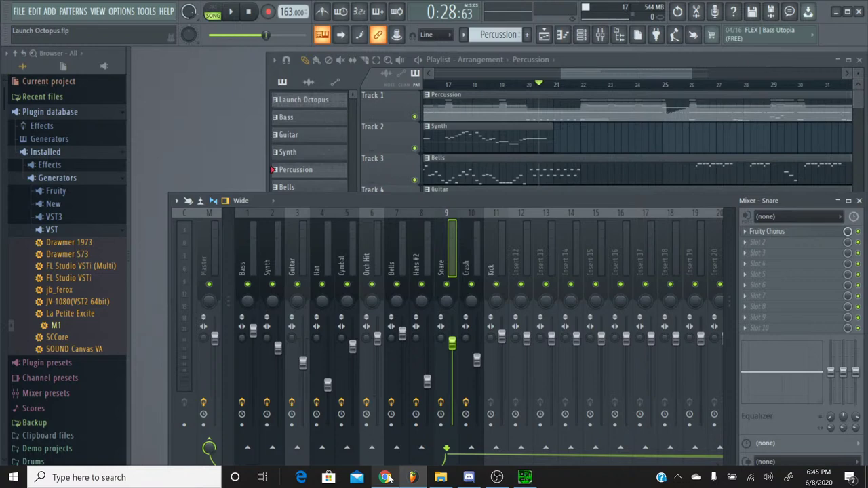
pyautogui.click(386, 478)
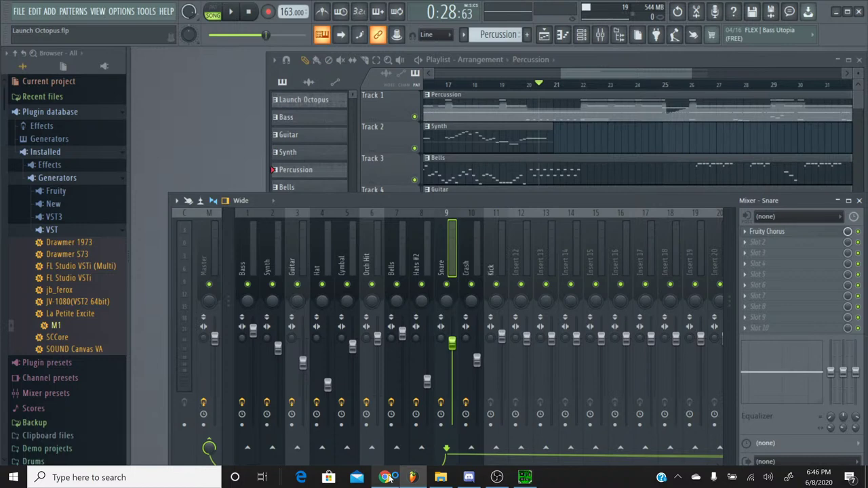
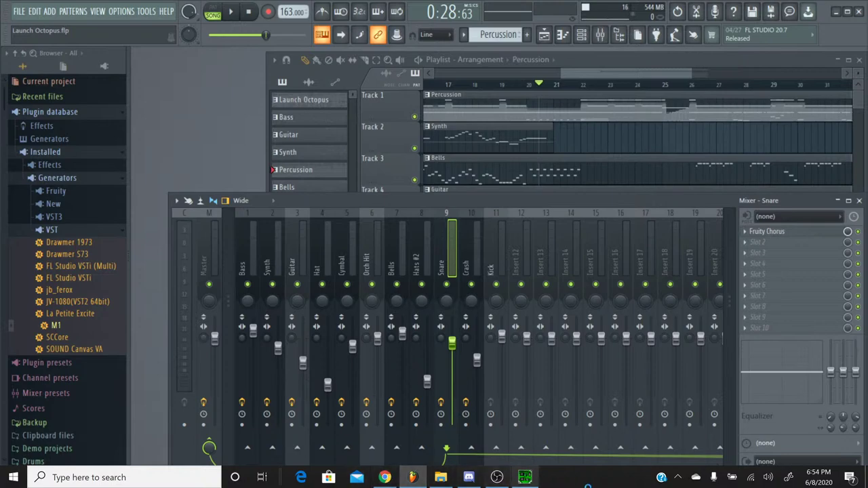
pyautogui.click(385, 477)
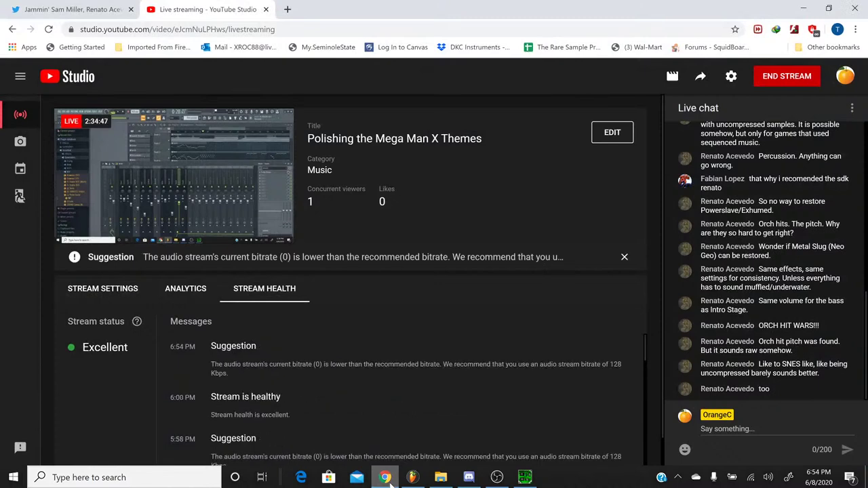
pyautogui.click(413, 477)
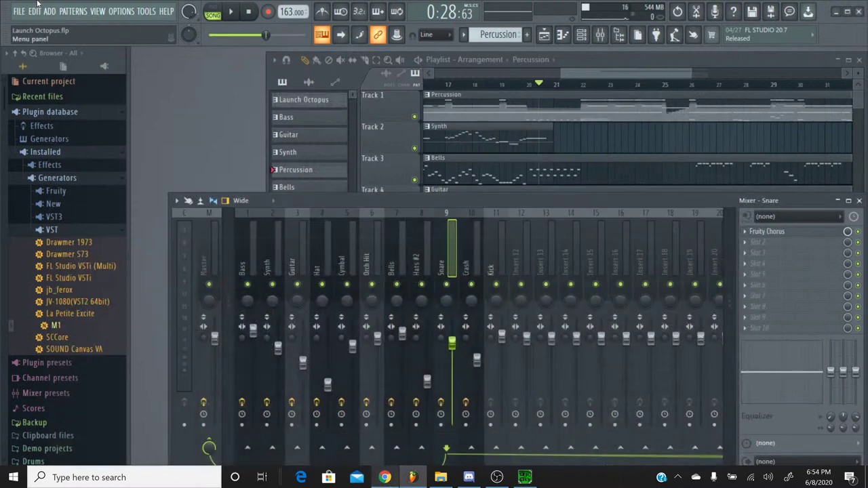
# Play the song from the beginning and rename the mixer track Insert 20 as _Reverb
pyautogui.moveTo(265, 35); pyautogui.dragTo(207, 35)
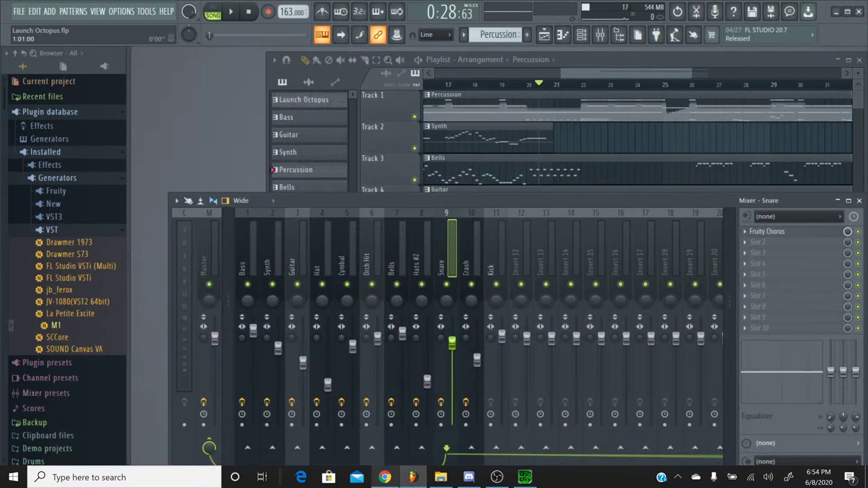
pyautogui.click(230, 12)
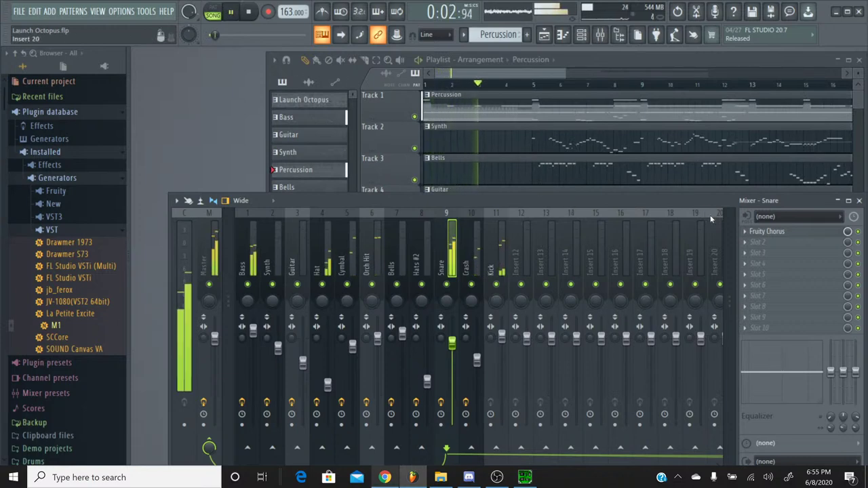
pyautogui.click(715, 251)
pyautogui.rightClick(717, 251)
pyautogui.click(746, 161)
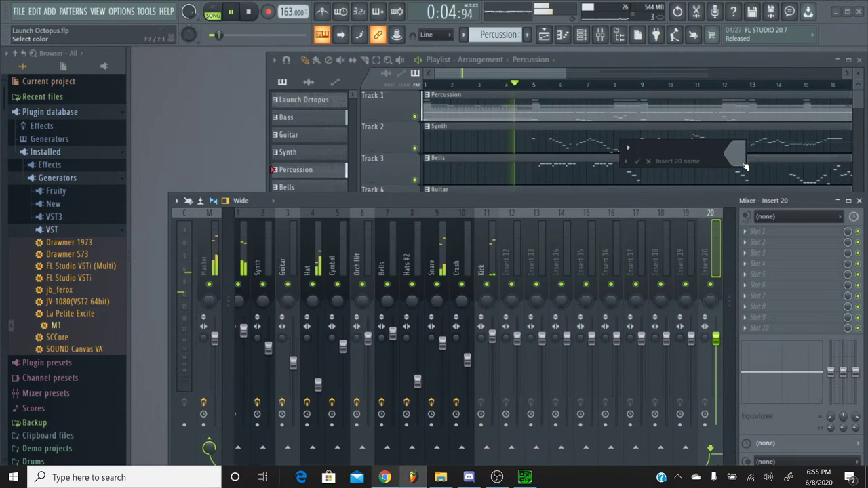
pyautogui.write('_Reverb')
pyautogui.press('Return')
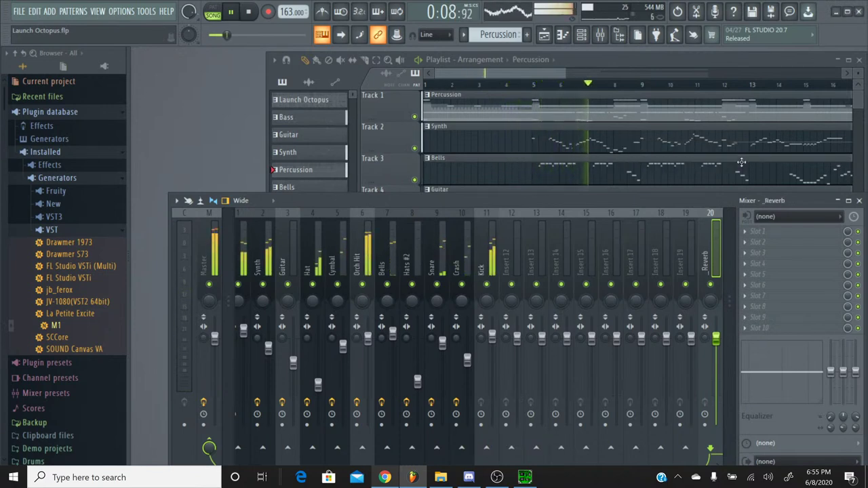
# Rename the mixer track Insert 19 as Drums
pyautogui.rightClick(695, 224)
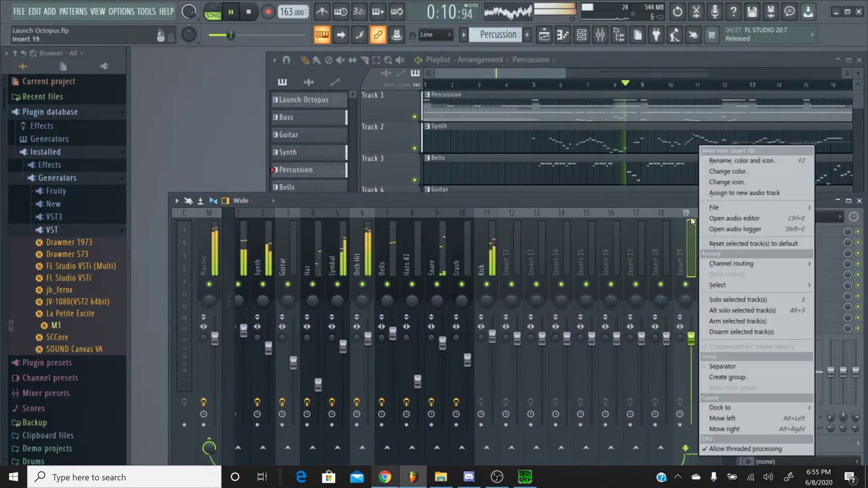
pyautogui.click(708, 161)
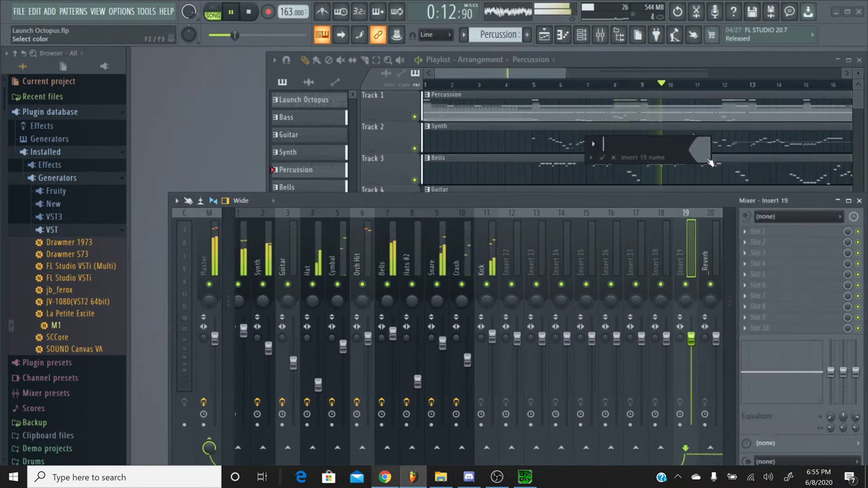
pyautogui.write('Dru')
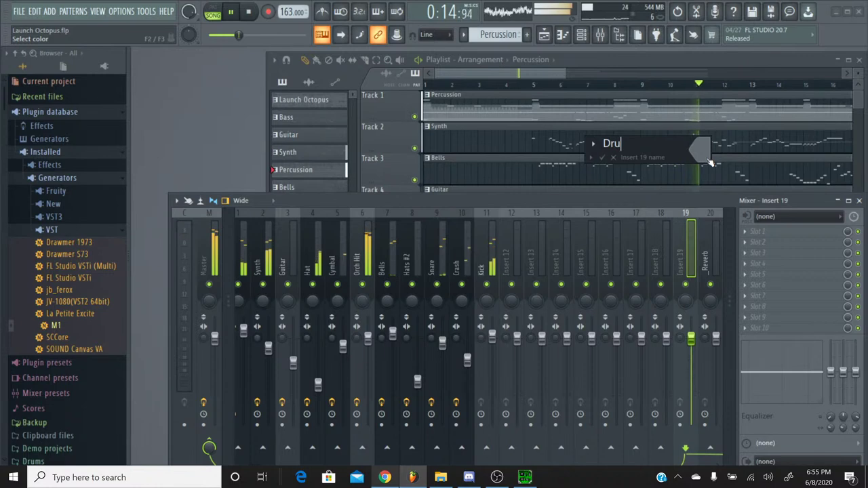
pyautogui.press('BackSpace')
pyautogui.press('BackSpace')
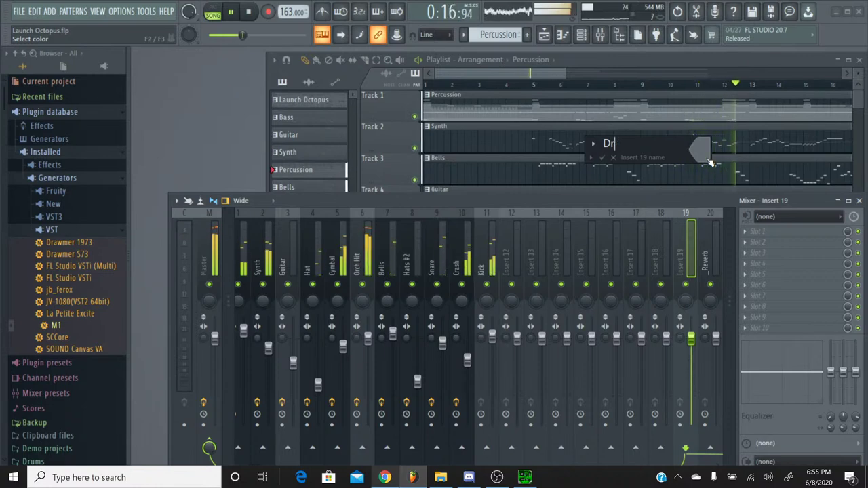
pyautogui.write('rums')
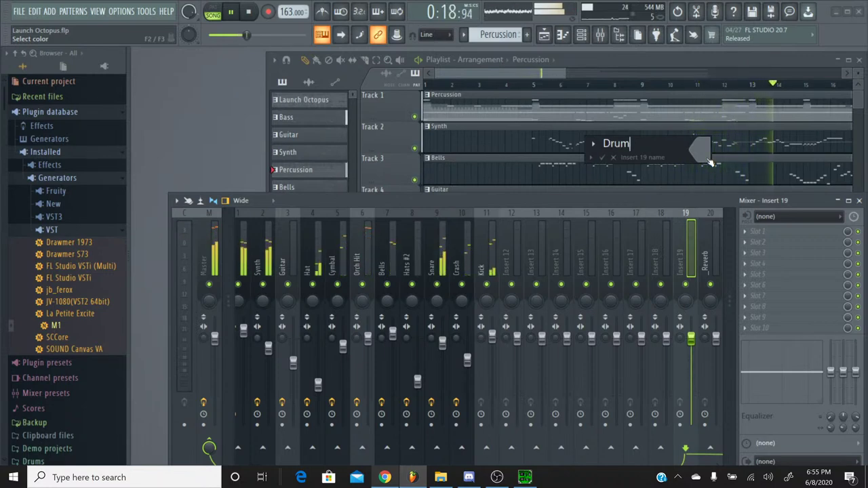
pyautogui.press('Return')
# Rename the mixer track Insert 18 as -Reverb
pyautogui.click(665, 251)
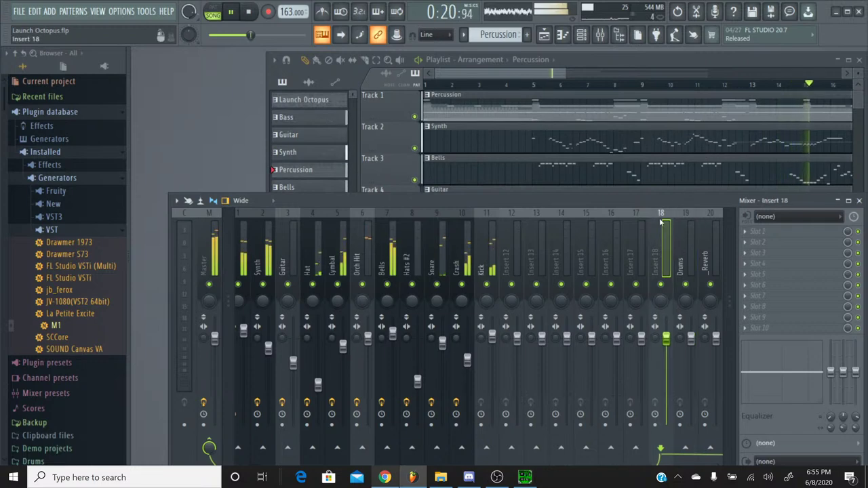
pyautogui.rightClick(670, 251)
pyautogui.click(687, 161)
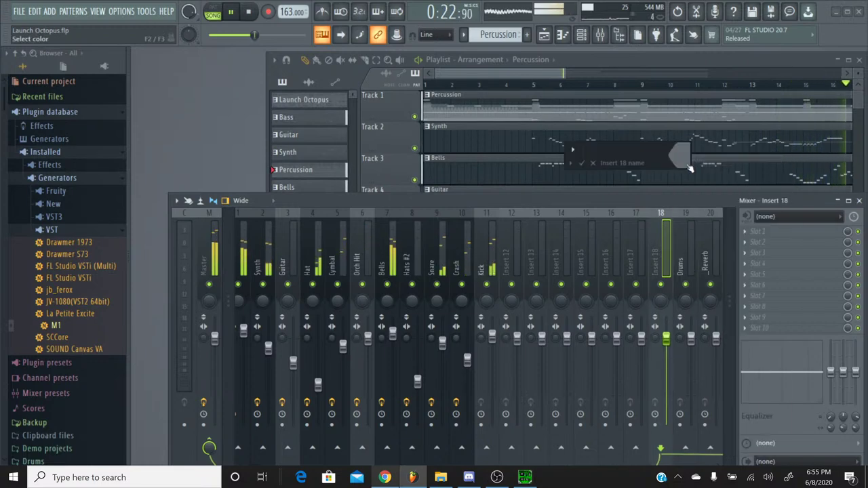
pyautogui.write('- R')
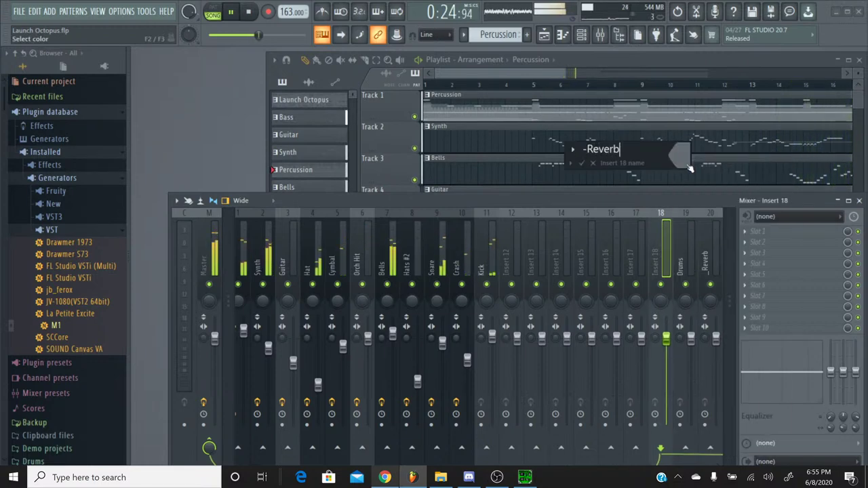
pyautogui.write('everb')
pyautogui.press('Return')
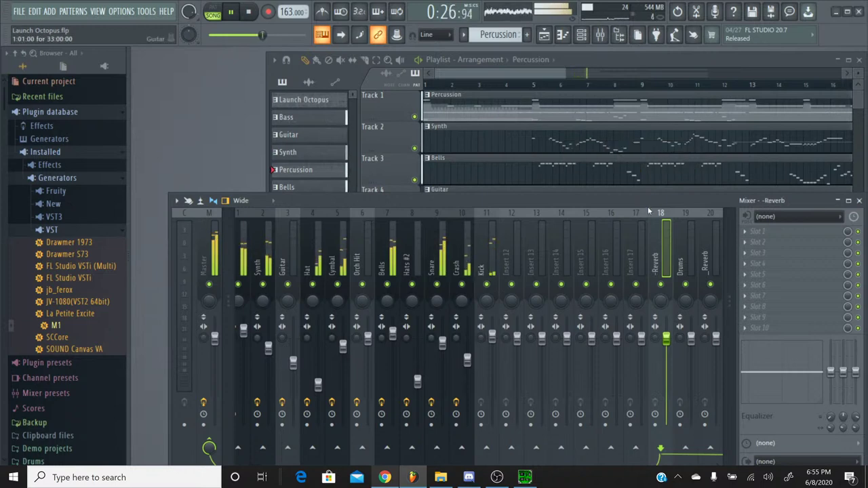
# Rename the mixer track Insert 17 as Lead
pyautogui.click(641, 218)
pyautogui.rightClick(641, 216)
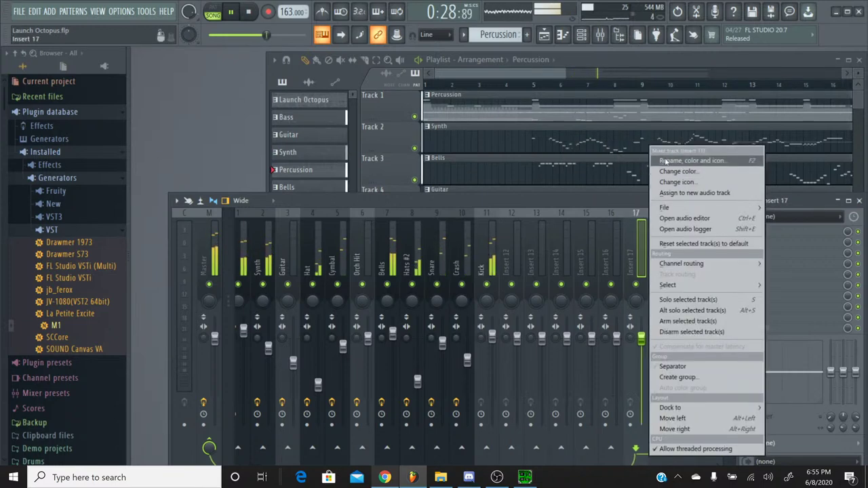
pyautogui.click(666, 161)
pyautogui.write('Lead')
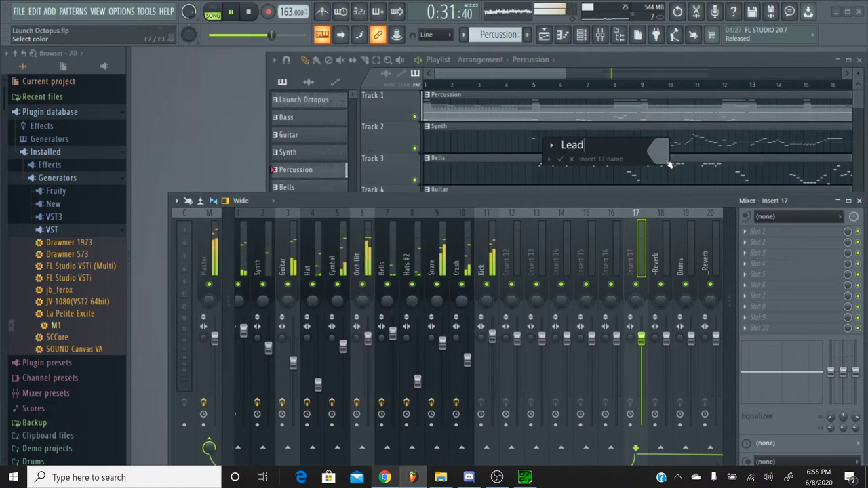
pyautogui.press('Return')
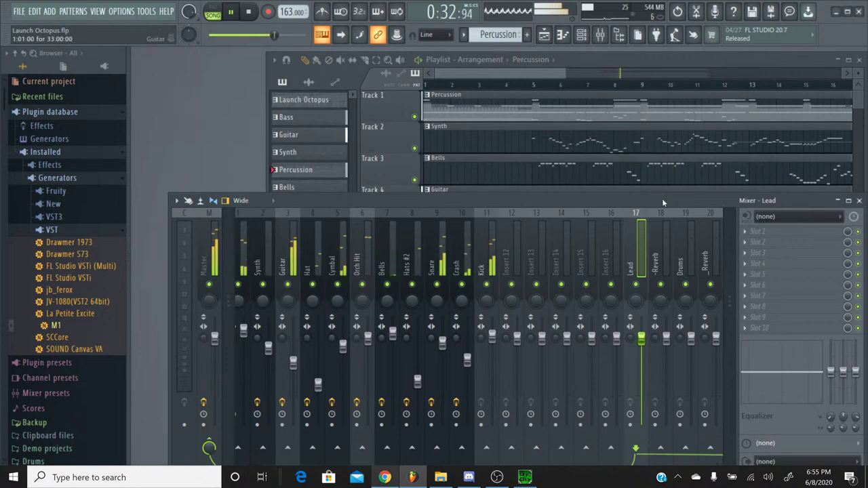
# Change the name of mixer track 17 to Rythm
pyautogui.rightClick(644, 218)
pyautogui.click(666, 161)
pyautogui.write('Rythm')
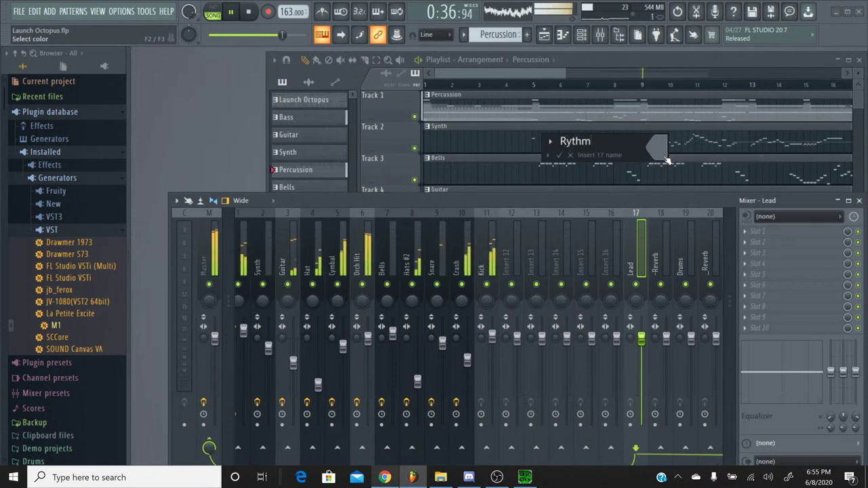
pyautogui.press('Return')
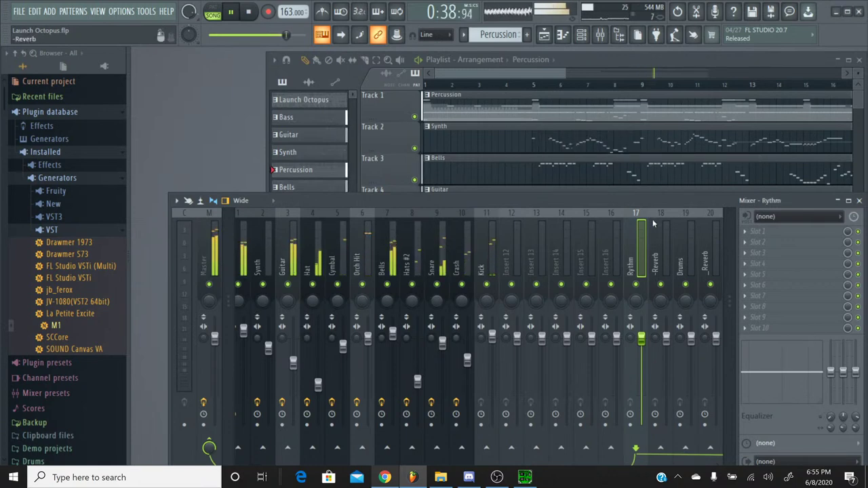
# Rename the mixer track Insert 16 as -Reverb
pyautogui.click(616, 225)
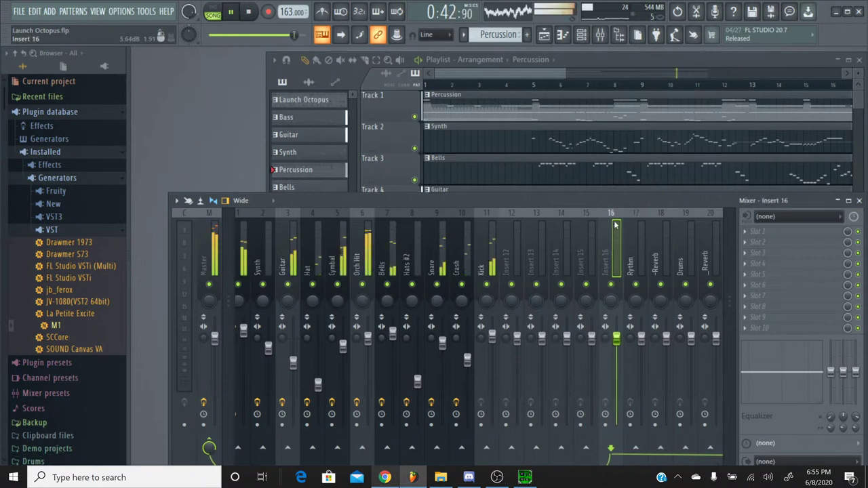
pyautogui.rightClick(616, 225)
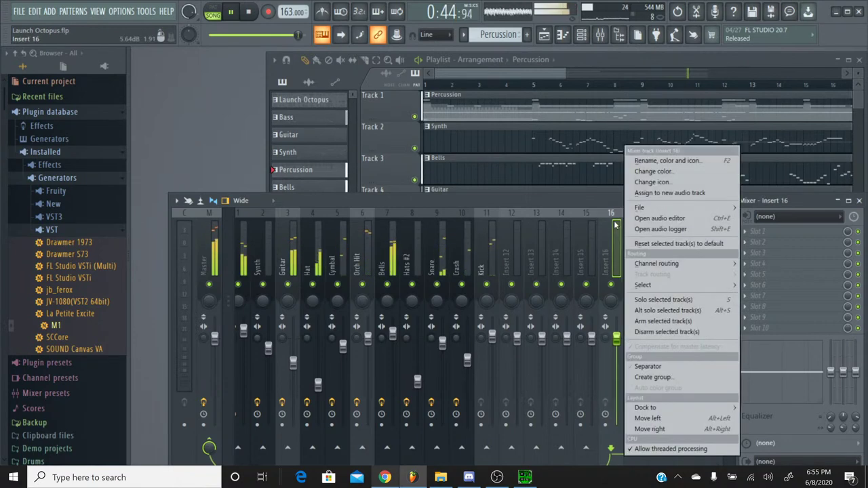
pyautogui.click(637, 163)
pyautogui.write('-')
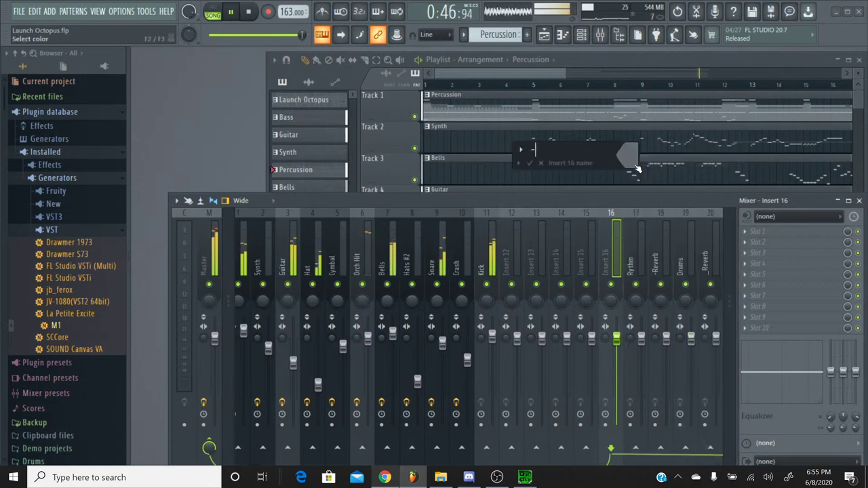
pyautogui.write('Reverb')
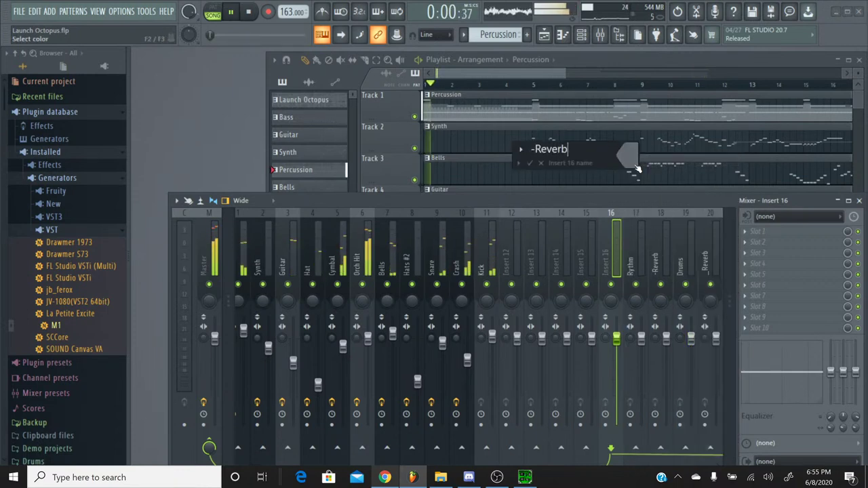
pyautogui.press('Return')
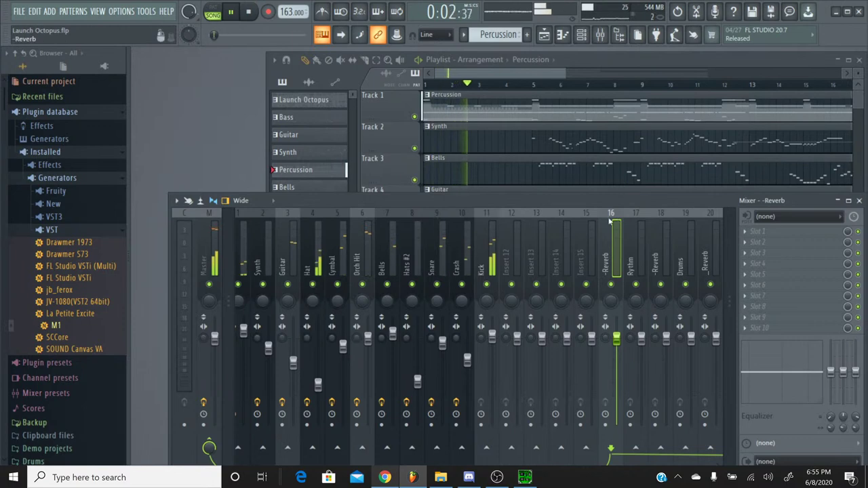
# Rename the mixer track Insert 15 as Lead
pyautogui.click(589, 251)
pyautogui.rightClick(590, 251)
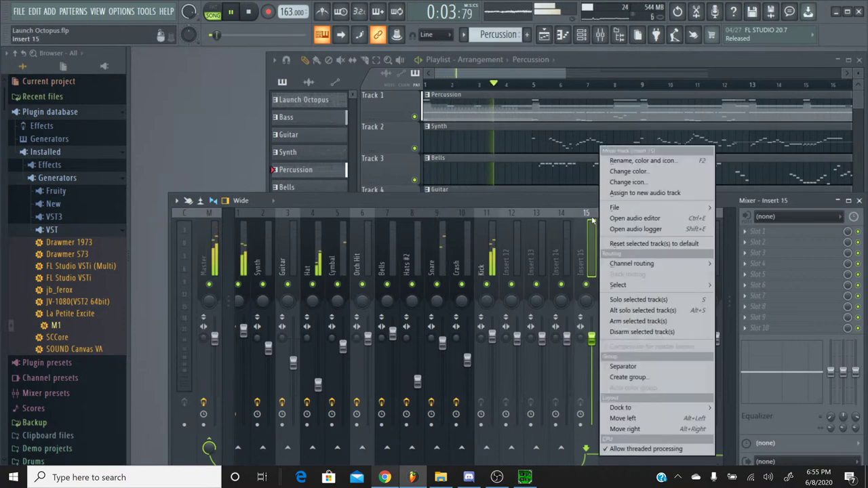
pyautogui.click(630, 161)
pyautogui.write('Lea')
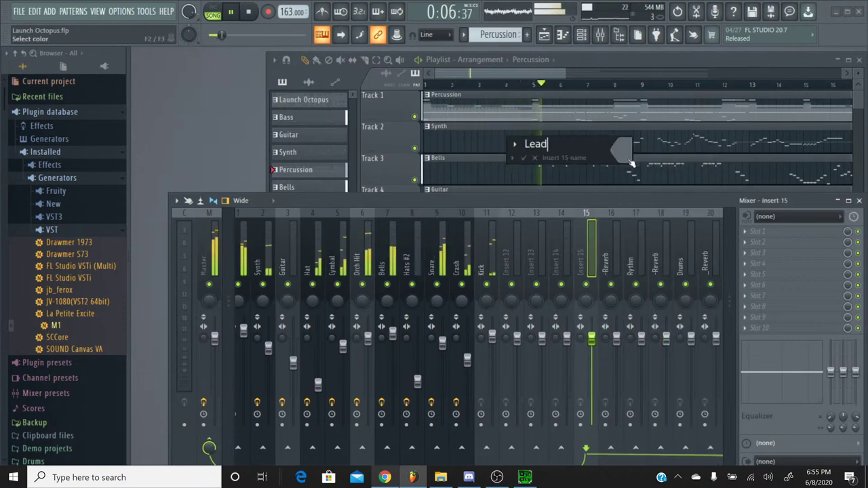
pyautogui.write('d')
pyautogui.press('Return')
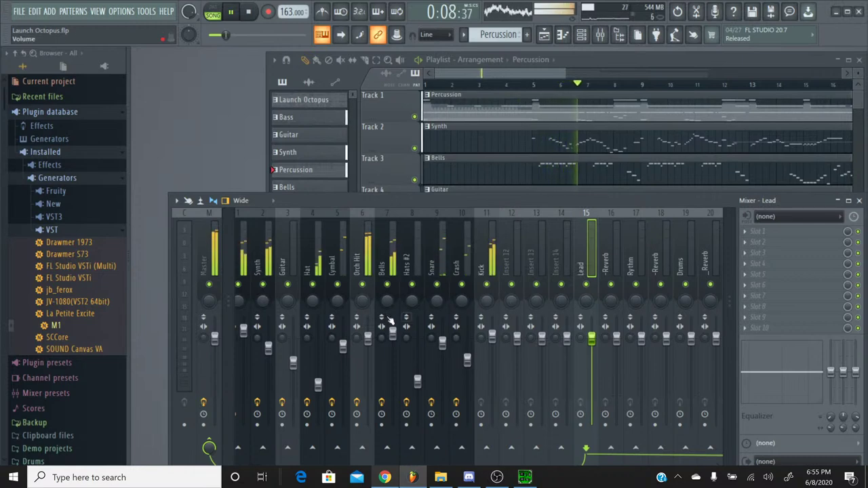
# Solo the first mixer track, Bass, to hear it on its own
pyautogui.rightClick(238, 285)
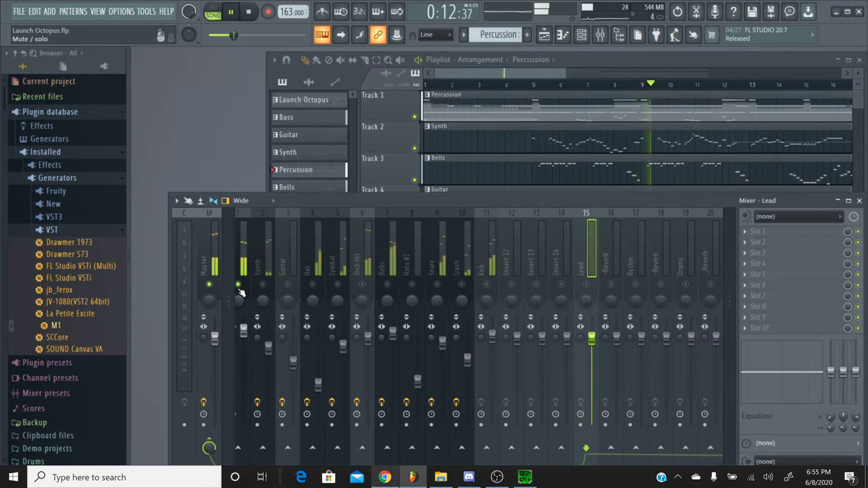
pyautogui.click(245, 215)
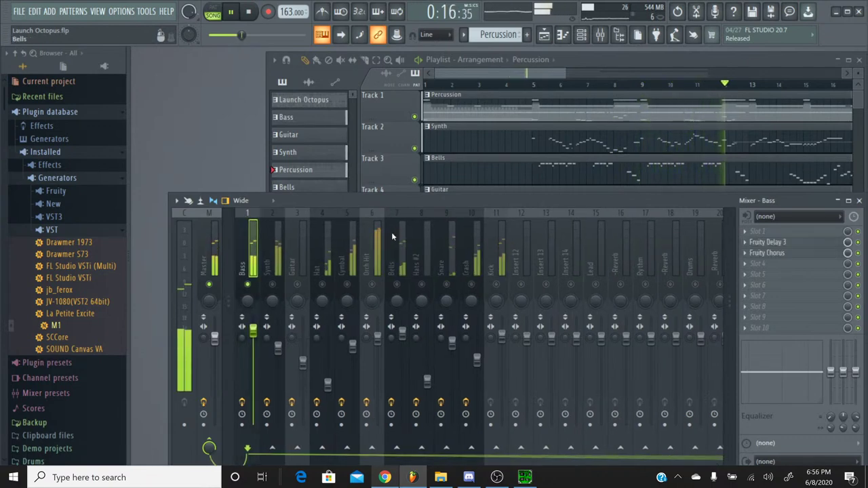
# Route the Synth and Guitar mixer tracks exclusively to the Lead track
pyautogui.click(271, 217)
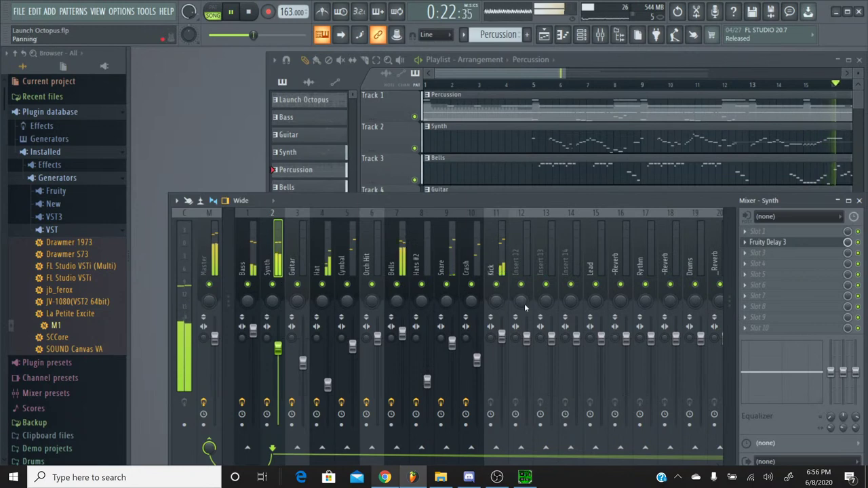
pyautogui.rightClick(594, 449)
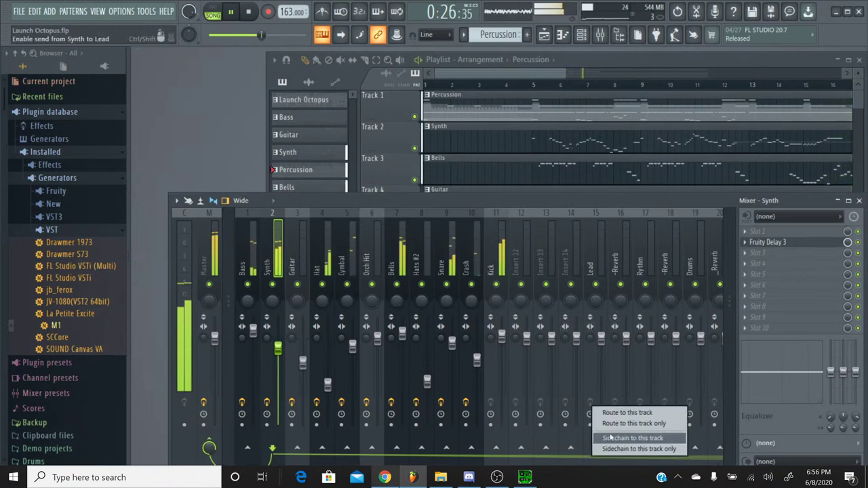
pyautogui.click(604, 412)
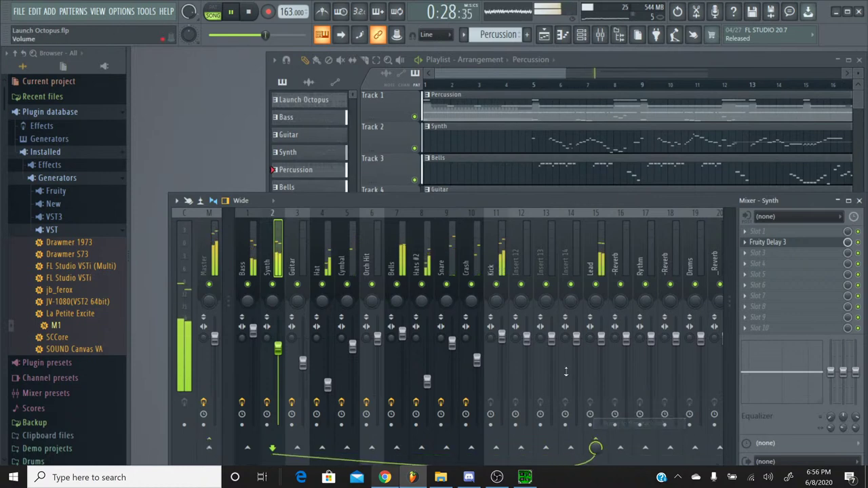
pyautogui.click(291, 228)
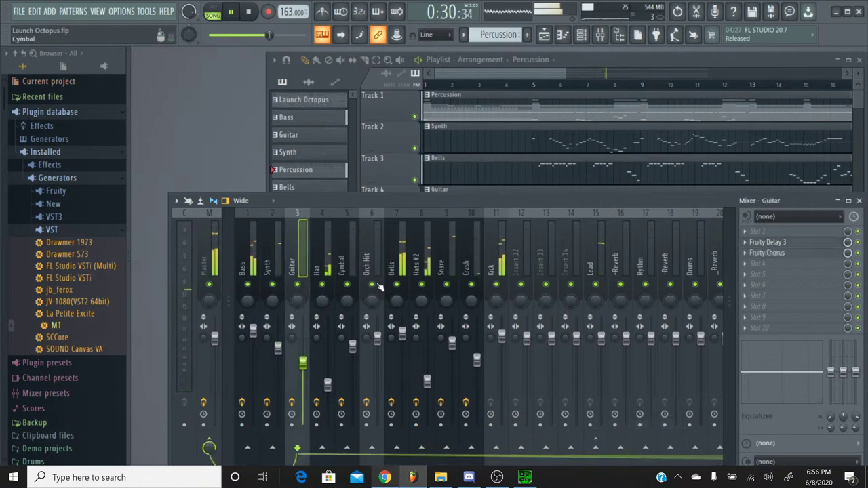
pyautogui.rightClick(594, 448)
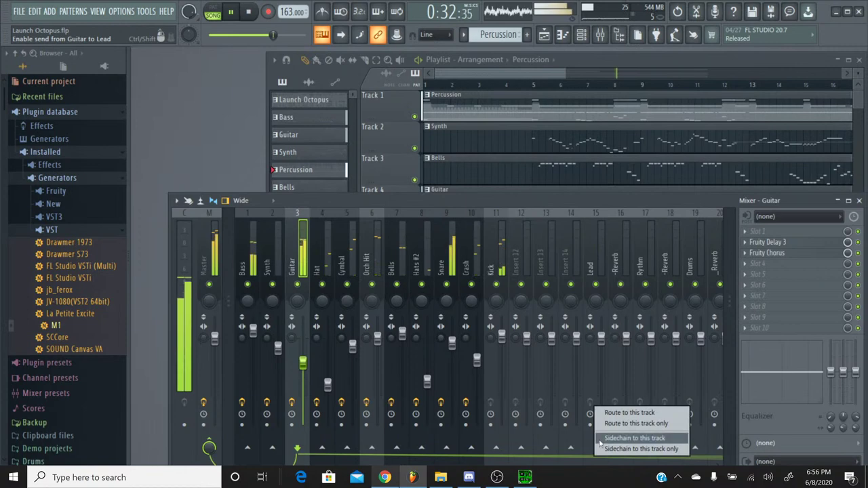
pyautogui.click(602, 423)
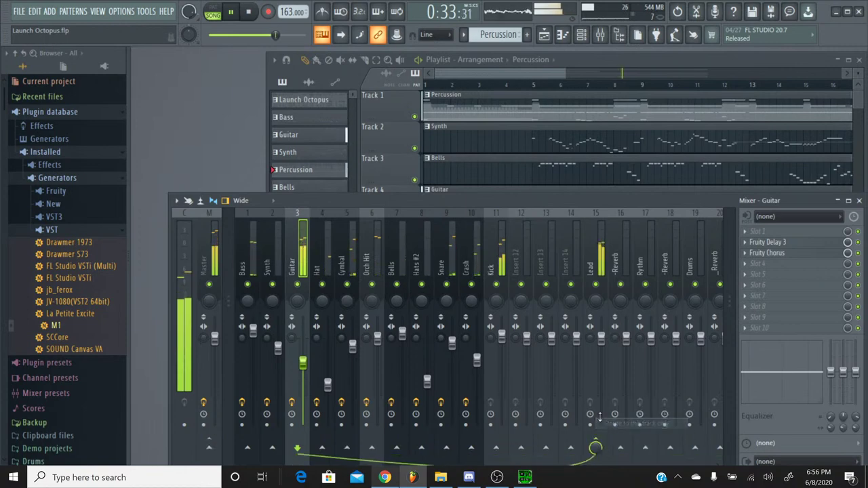
# Route the Hat, Cymbal, Orch Hit, Hats #2, Snare, Crash and Kick mixer tracks together exclusively to the Drums track
pyautogui.click(332, 232)
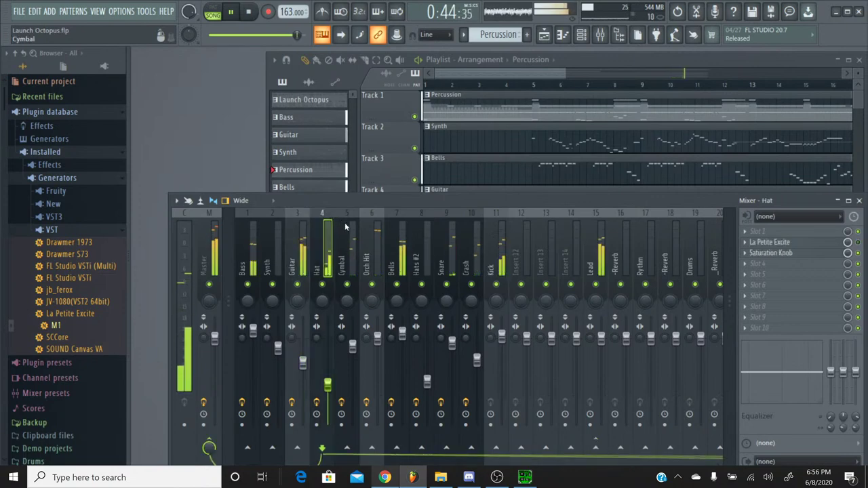
pyautogui.keyDown('ctrl'); pyautogui.click(345, 227); pyautogui.keyUp('ctrl')
pyautogui.keyDown('ctrl'); pyautogui.click(380, 227); pyautogui.keyUp('ctrl')
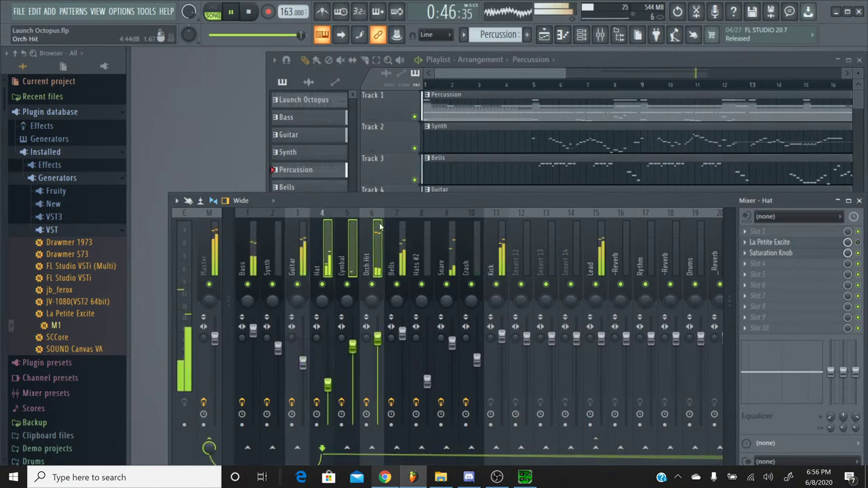
pyautogui.keyDown('ctrl'); pyautogui.click(401, 227); pyautogui.keyUp('ctrl')
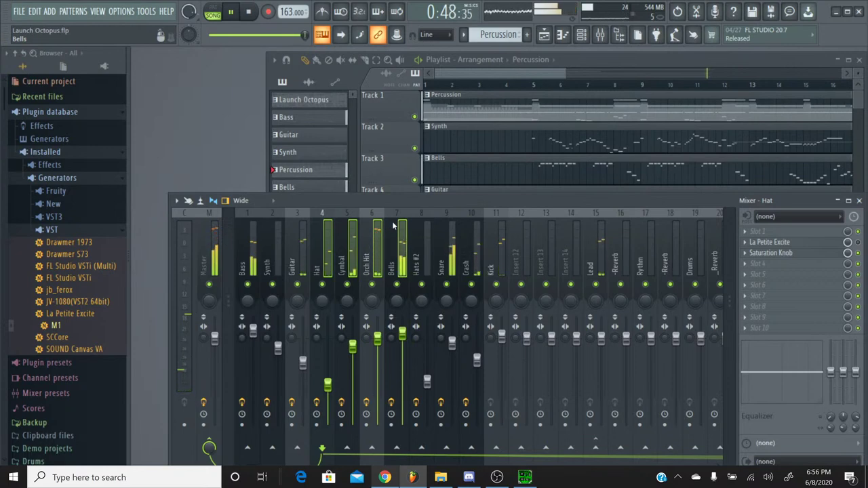
pyautogui.keyDown('ctrl'); pyautogui.click(400, 227); pyautogui.keyUp('ctrl')
pyautogui.keyDown('ctrl'); pyautogui.click(427, 227); pyautogui.keyUp('ctrl')
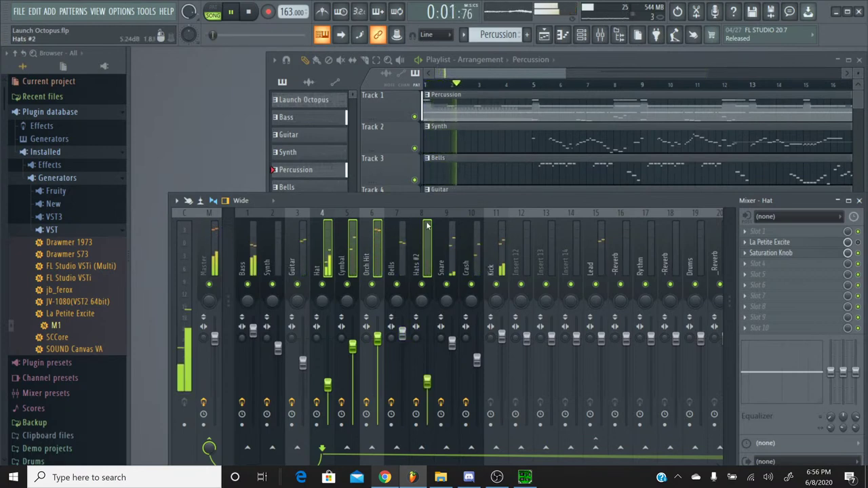
pyautogui.keyDown('ctrl'); pyautogui.click(452, 228); pyautogui.keyUp('ctrl')
pyautogui.keyDown('ctrl'); pyautogui.click(477, 227); pyautogui.keyUp('ctrl')
pyautogui.keyDown('ctrl'); pyautogui.click(477, 227); pyautogui.keyUp('ctrl')
pyautogui.keyDown('ctrl'); pyautogui.click(477, 228); pyautogui.keyUp('ctrl')
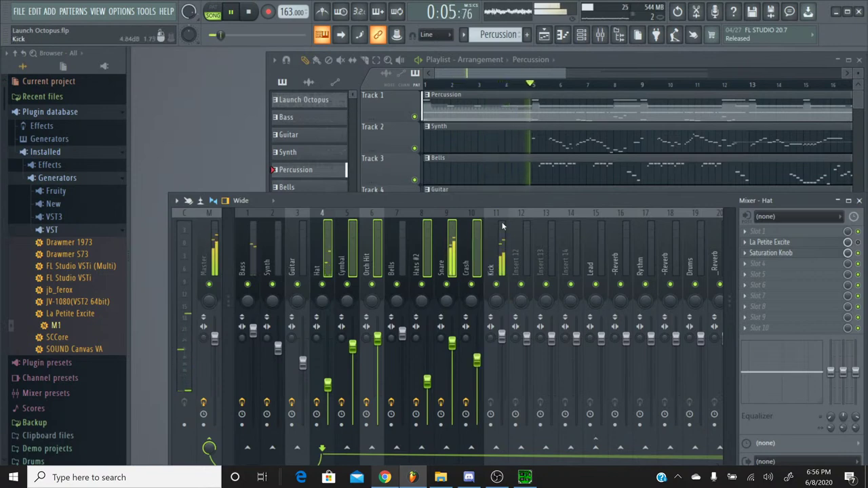
pyautogui.keyDown('ctrl'); pyautogui.click(503, 227); pyautogui.keyUp('ctrl')
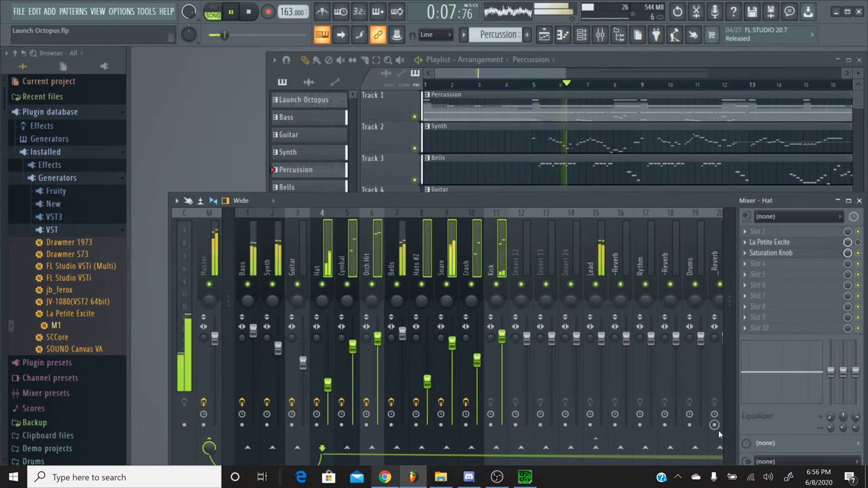
pyautogui.rightClick(695, 448)
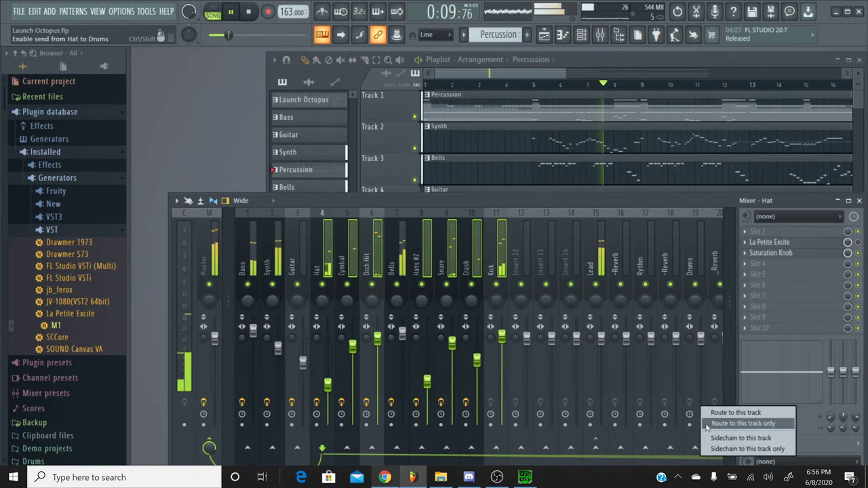
pyautogui.click(707, 425)
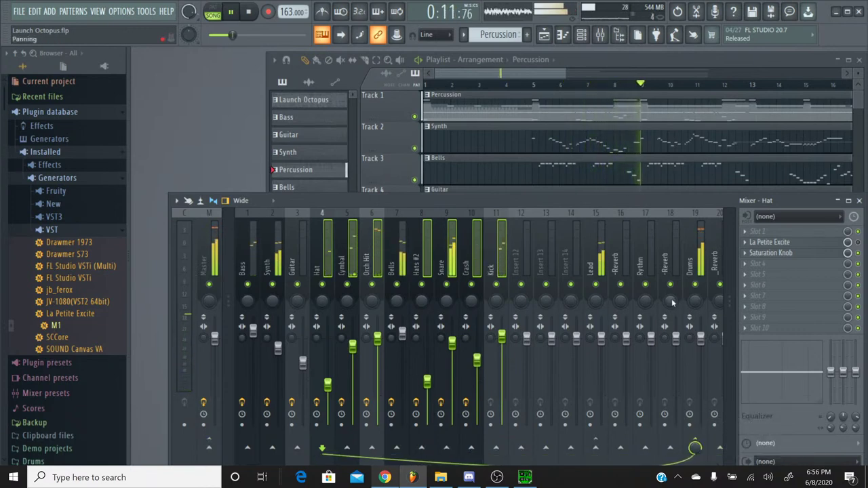
# Lower the Bells mixer track's volume slightly and route it exclusively to the Rythm track
pyautogui.click(404, 229)
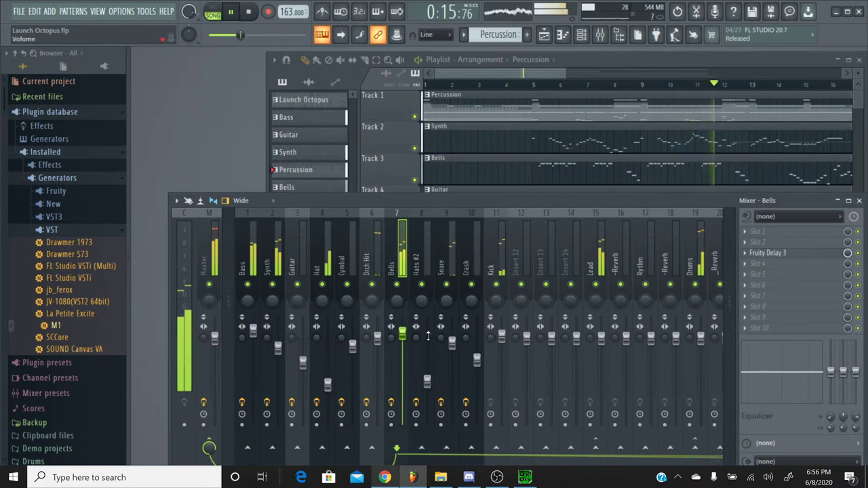
pyautogui.moveTo(403, 333); pyautogui.dragTo(402, 351)
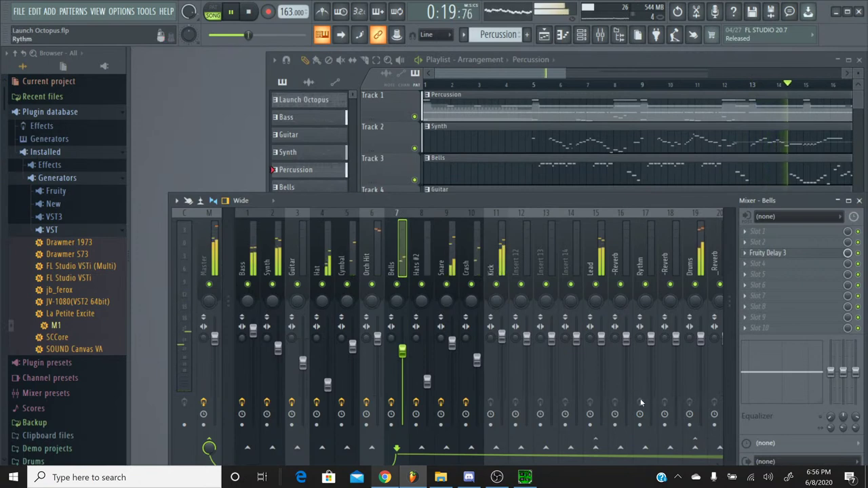
pyautogui.rightClick(643, 452)
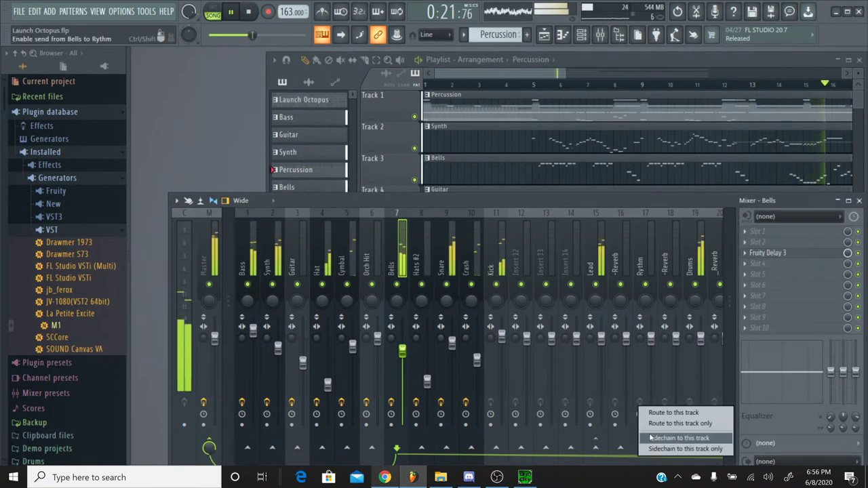
pyautogui.click(661, 422)
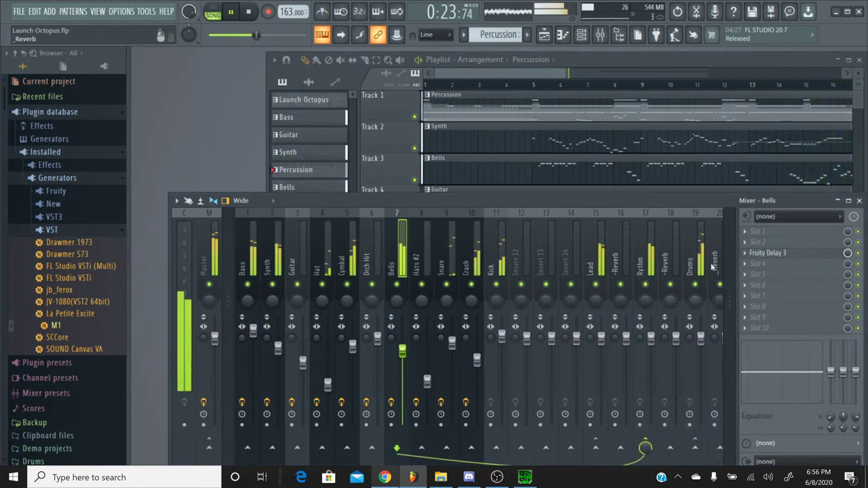
# Route the Drums bus exclusively to _Reverb on track 20 and the Rythm bus exclusively to -Reverb on track 18
pyautogui.click(702, 234)
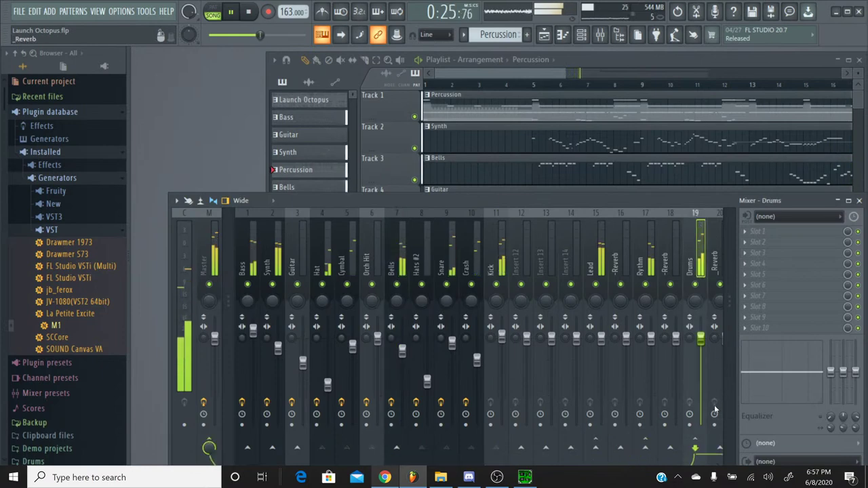
pyautogui.rightClick(718, 451)
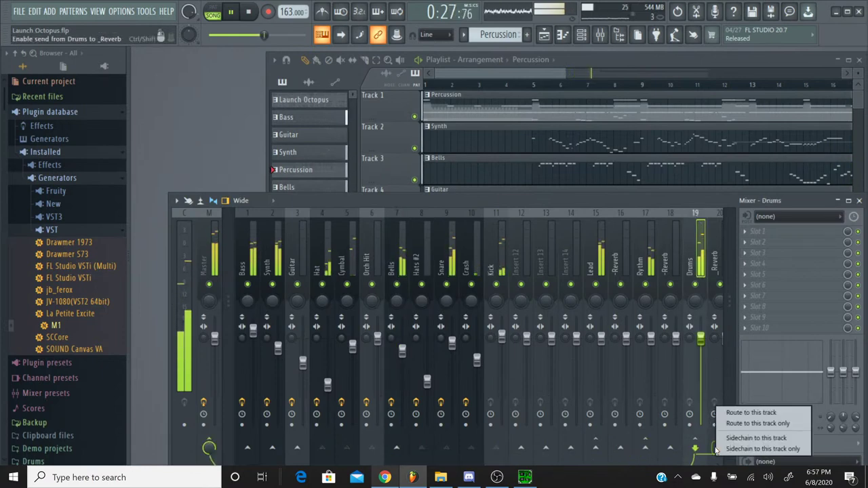
pyautogui.click(726, 414)
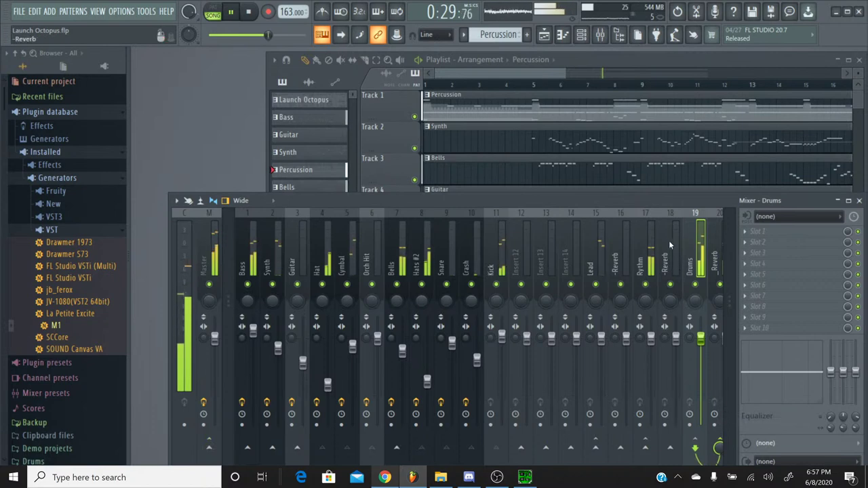
pyautogui.click(650, 229)
pyautogui.rightClick(672, 446)
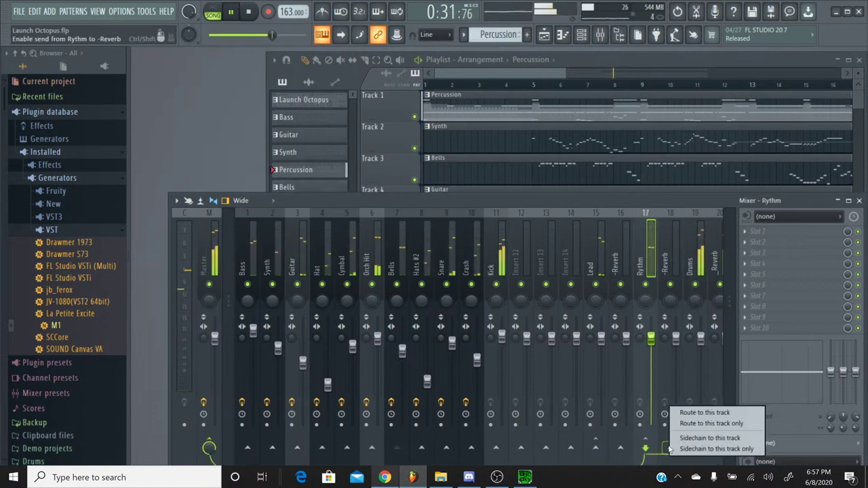
pyautogui.click(680, 425)
# Route the Lead bus exclusively to the -Reverb track on mixer track 16
pyautogui.click(597, 257)
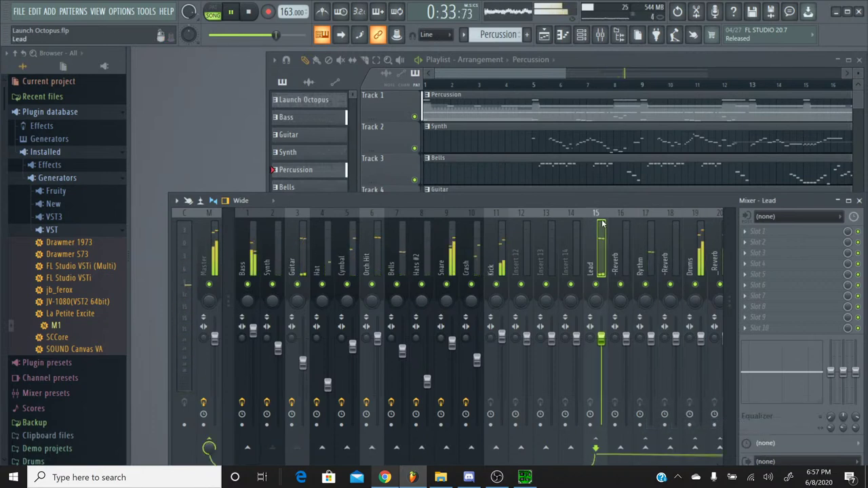
pyautogui.rightClick(620, 443)
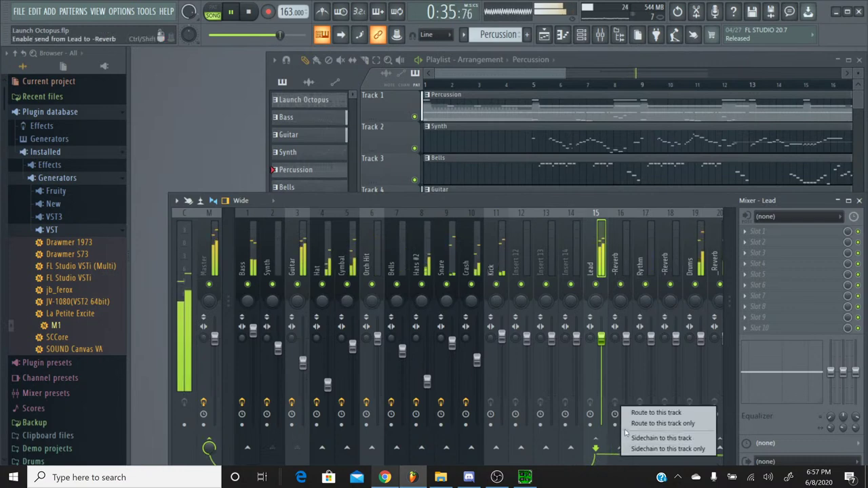
pyautogui.click(642, 424)
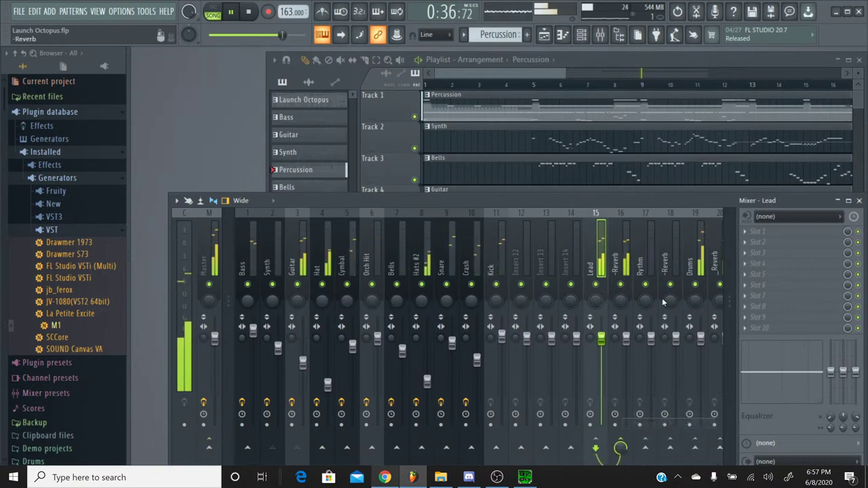
# Load the TSAR-1R Reverb plugin into slot 2 of the _Reverb track on mixer track 20
pyautogui.click(715, 226)
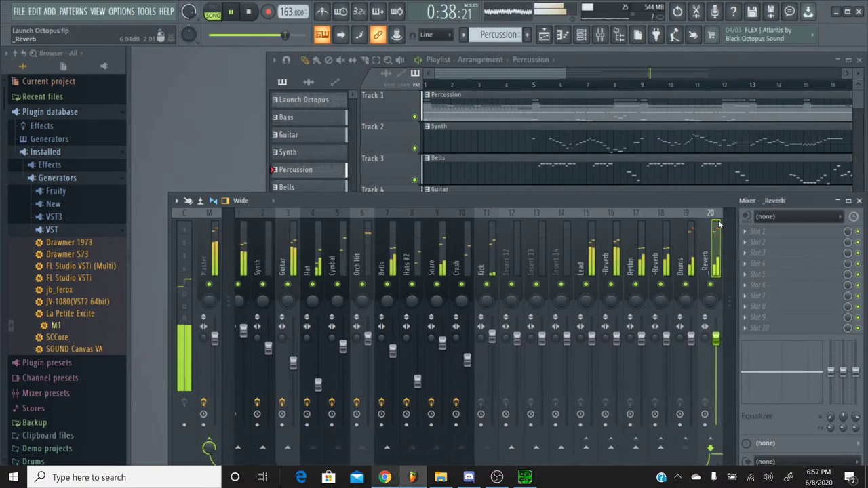
pyautogui.click(767, 242)
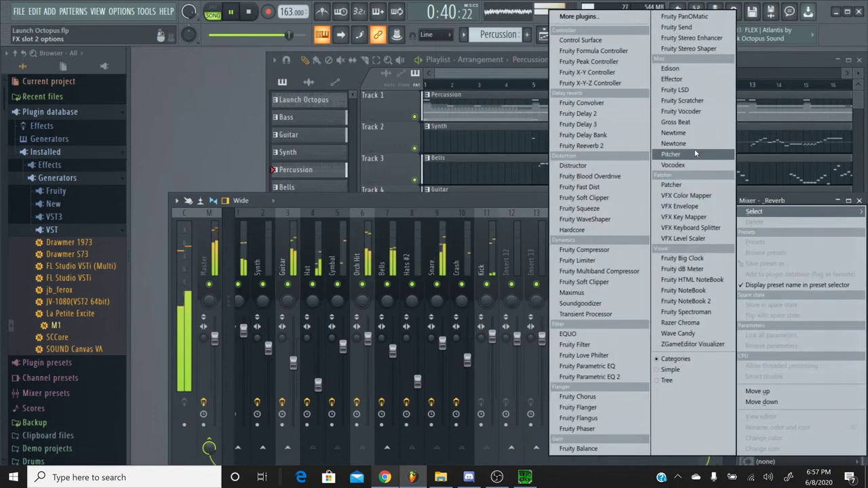
pyautogui.click(578, 17)
pyautogui.scroll(-15, 406, 240)
pyautogui.scroll(-1, 357, 330)
pyautogui.doubleClick(343, 340)
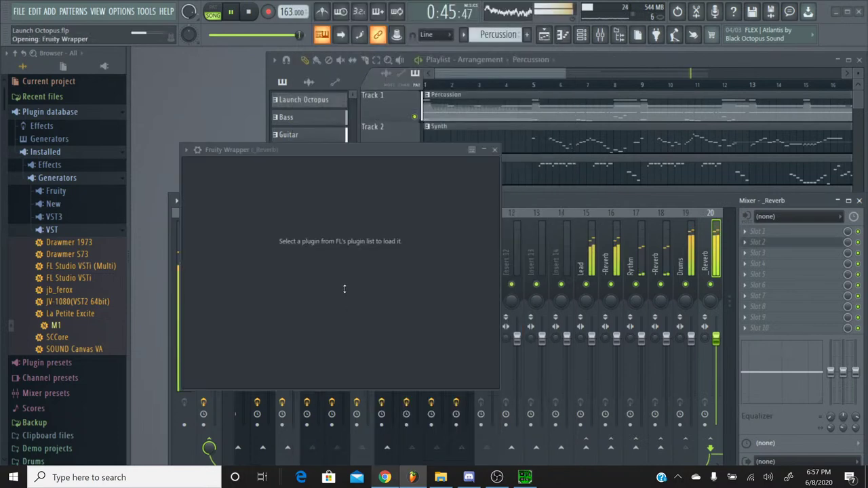
# Set the drum reverb's time to about 0.71 s and its reverb mix to 19%, and close the plugin
pyautogui.moveTo(259, 344)
pyautogui.mouseDown()
pyautogui.moveTo(259, 366)
pyautogui.moveTo(259, 358)
pyautogui.mouseUp()
pyautogui.moveTo(328, 390); pyautogui.dragTo(327, 412)
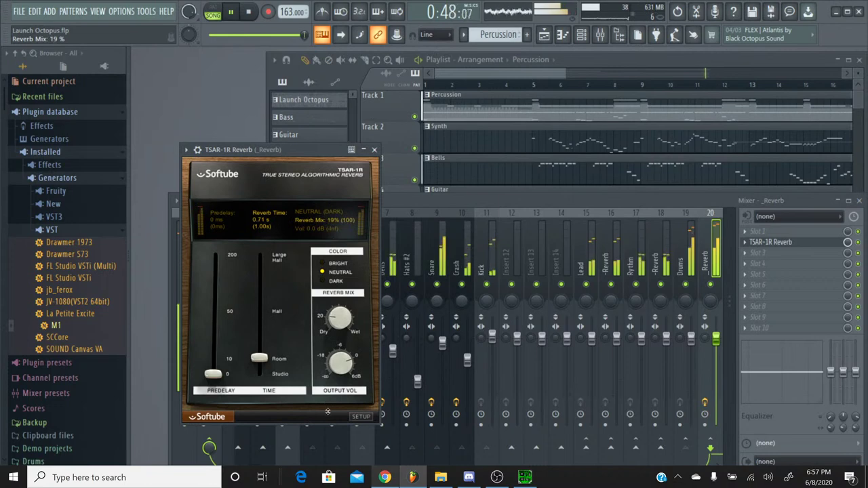
pyautogui.click(373, 150)
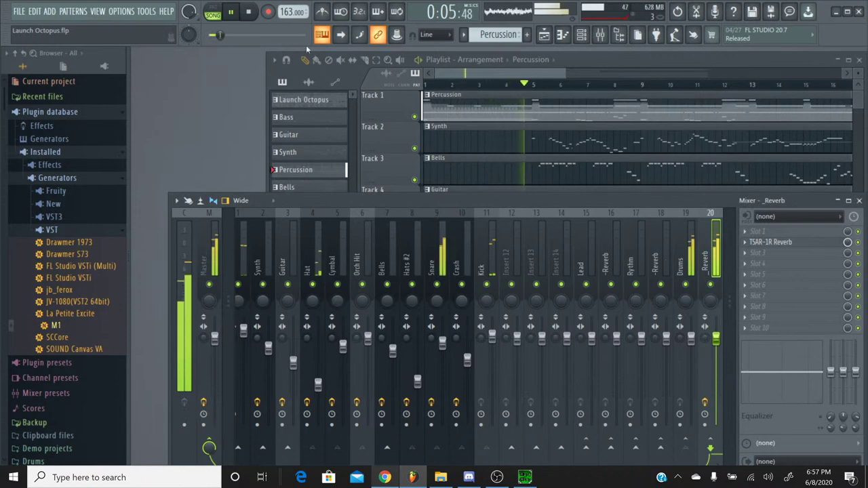
# Stop playback and check the OBS streaming window and the YouTube Studio live chat
pyautogui.click(249, 15)
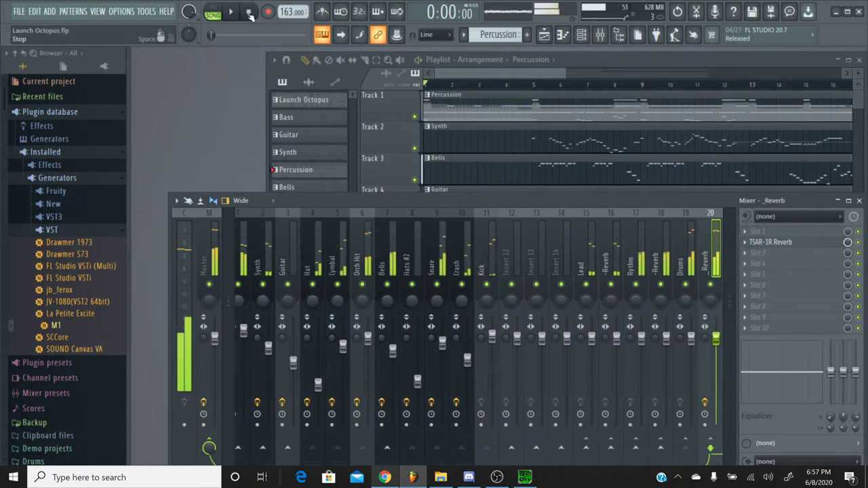
pyautogui.click(498, 477)
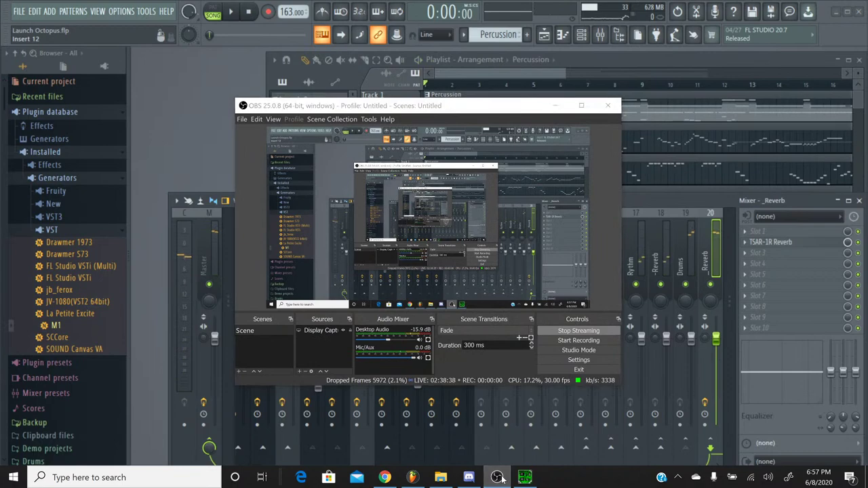
pyautogui.click(499, 478)
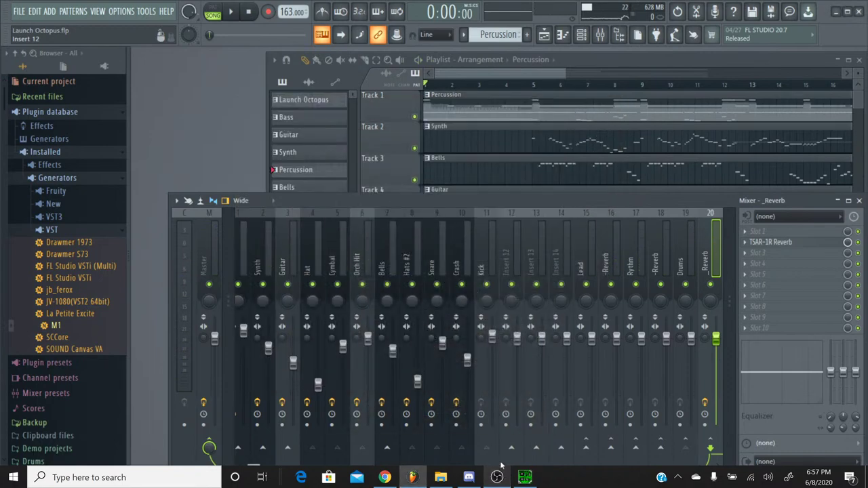
pyautogui.click(385, 478)
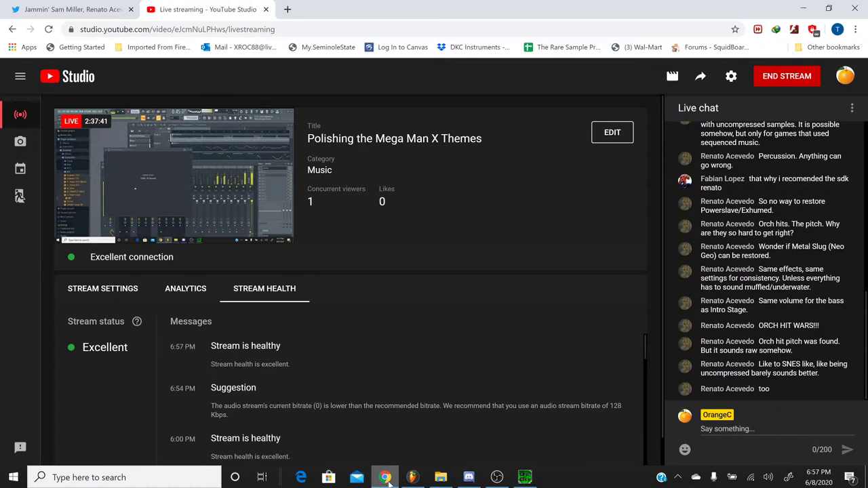
pyautogui.click(384, 477)
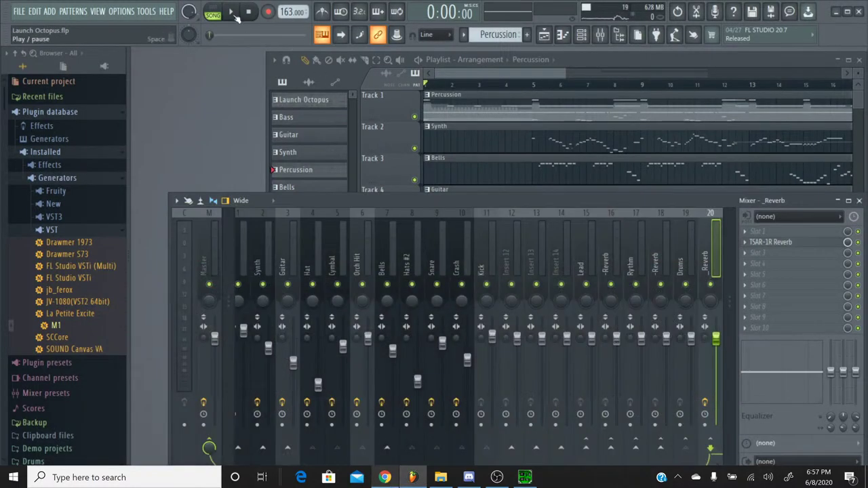
# Play the song from the start and audition the Synth mixer track in solo
pyautogui.click(235, 14)
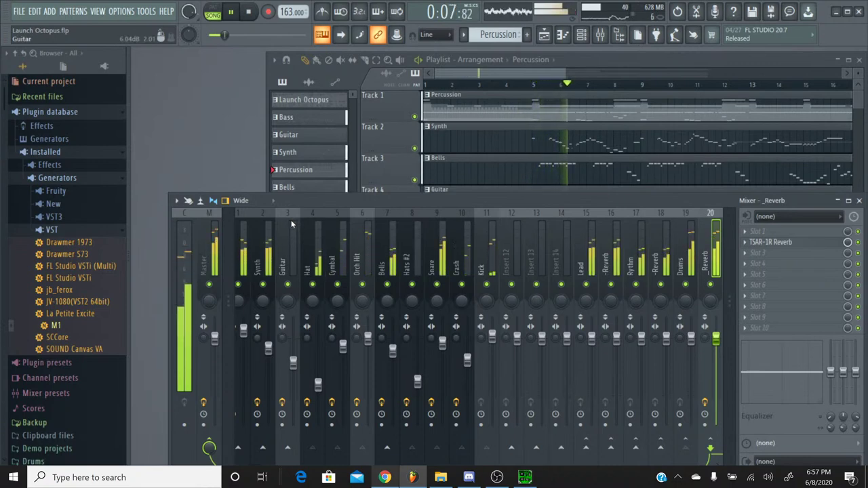
pyautogui.click(258, 265)
pyautogui.hscroll(5, 331, 296)
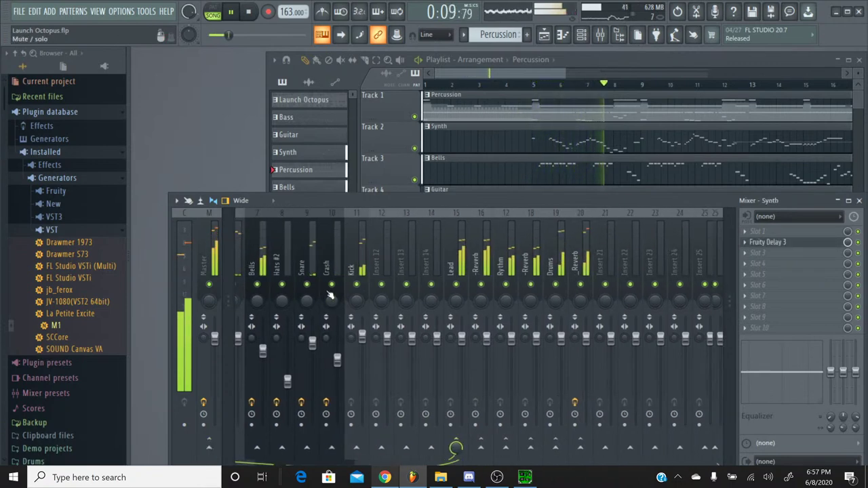
pyautogui.hscroll(-5, 331, 295)
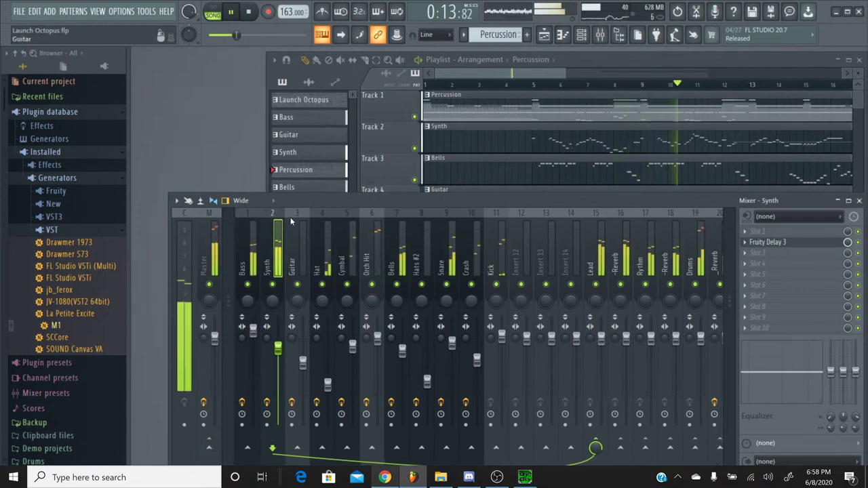
pyautogui.rightClick(273, 285)
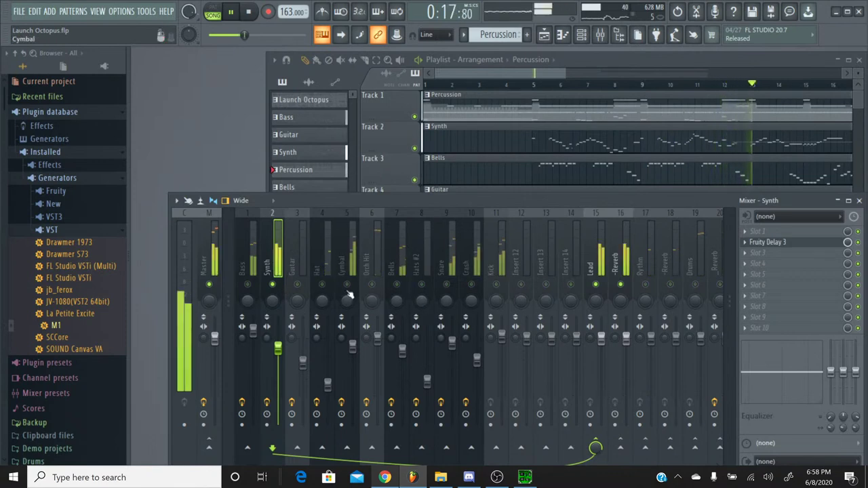
# Load TSAR-1R Reverb into slot 2 of the -Reverb mixer track 16, with reverb time about 0.70 s and mix 18%
pyautogui.click(622, 232)
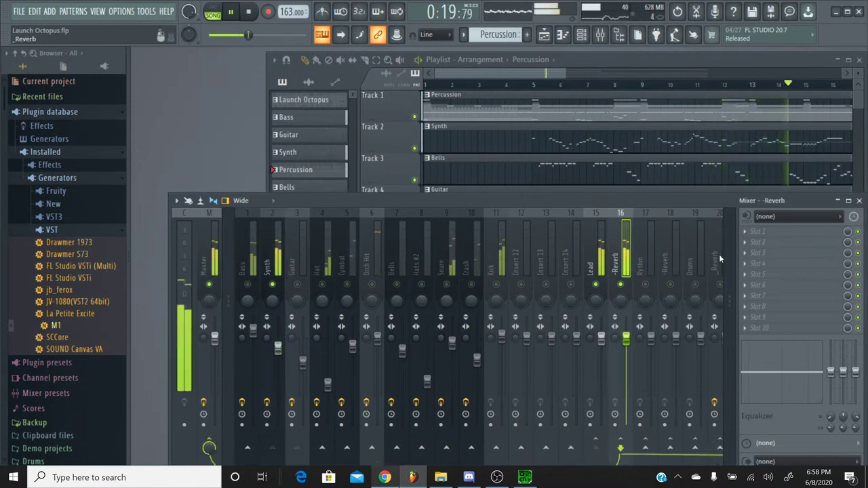
pyautogui.click(758, 242)
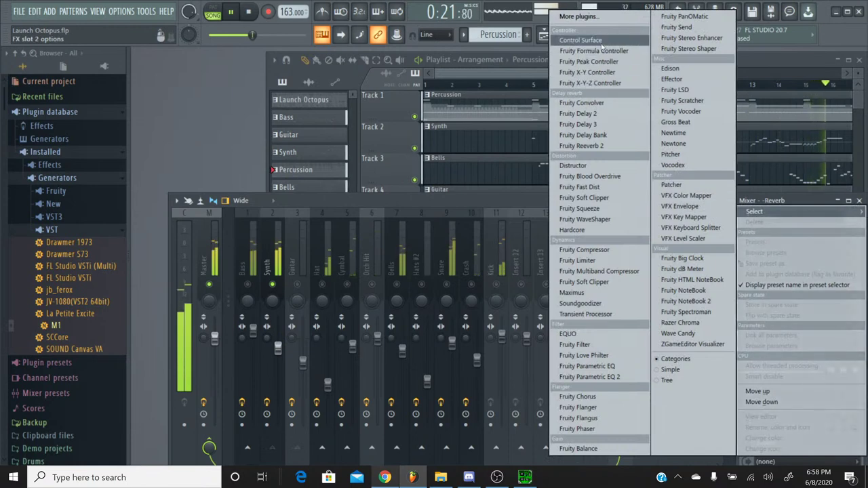
pyautogui.click(578, 17)
pyautogui.scroll(-9, 356, 261)
pyautogui.scroll(-15, 356, 263)
pyautogui.click(362, 341)
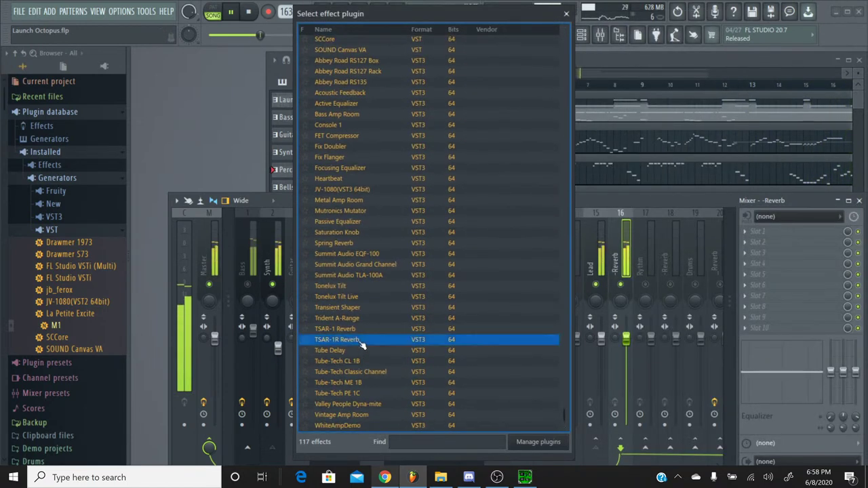
pyautogui.doubleClick(362, 341)
pyautogui.moveTo(260, 333); pyautogui.dragTo(260, 366)
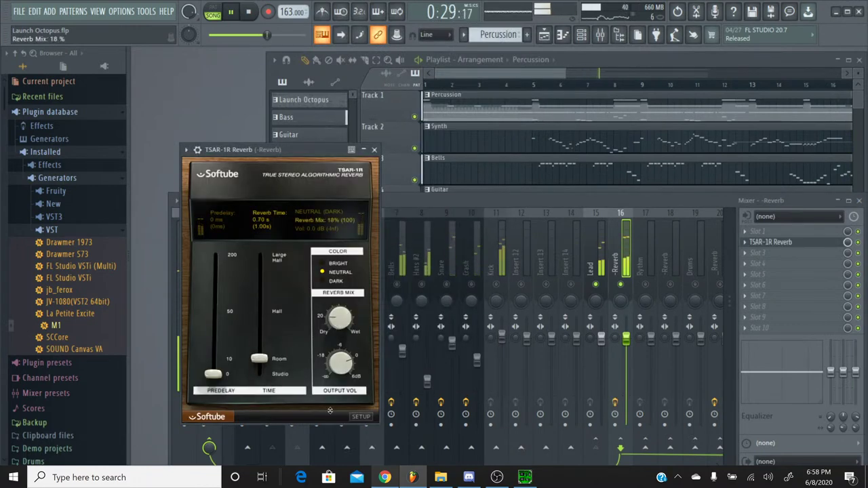
pyautogui.click(373, 150)
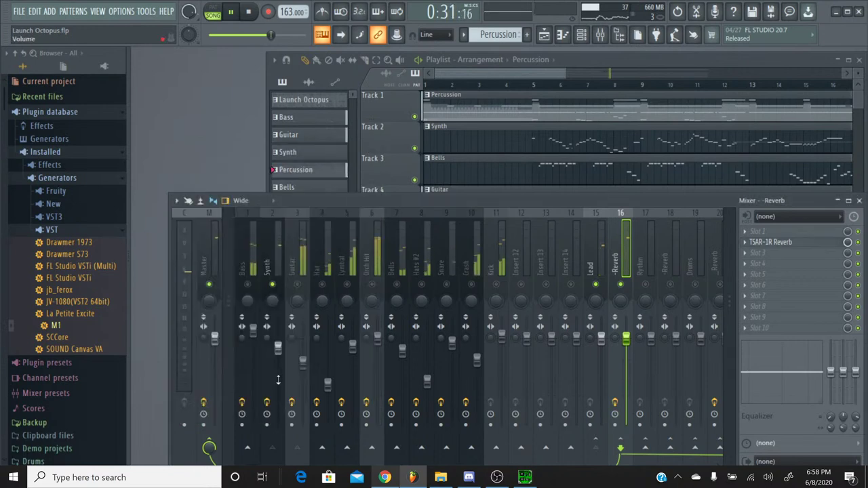
# Audition the Guitar mixer track in solo, then within the full mix, and lower its volume slightly
pyautogui.click(290, 232)
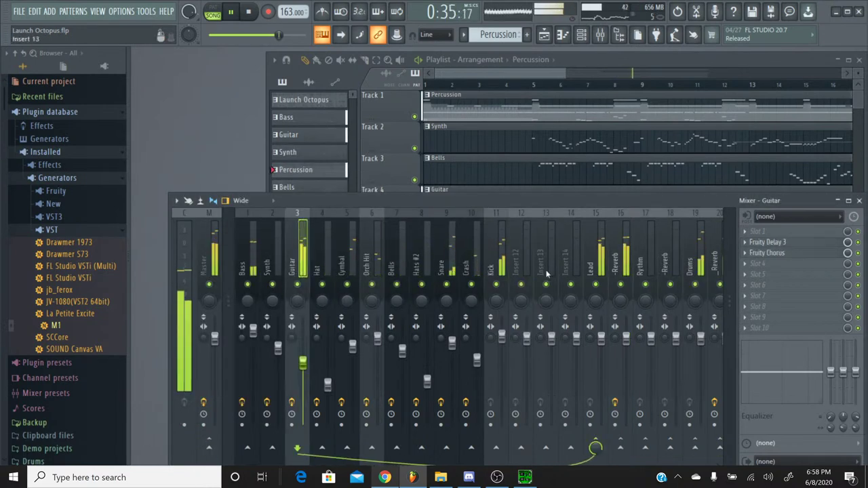
pyautogui.click(623, 218)
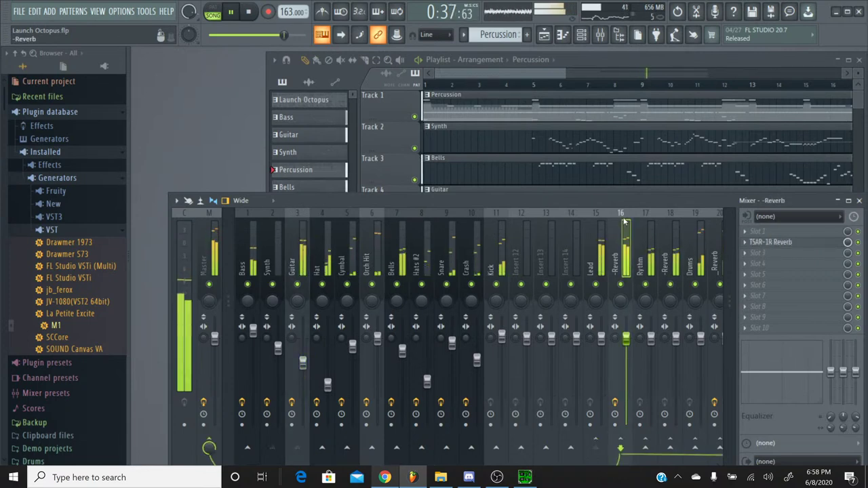
pyautogui.rightClick(296, 285)
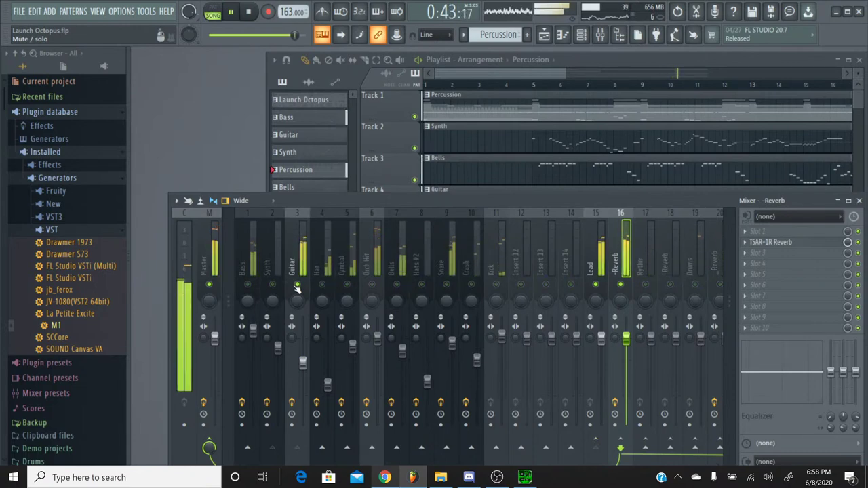
pyautogui.rightClick(296, 286)
pyautogui.click(300, 254)
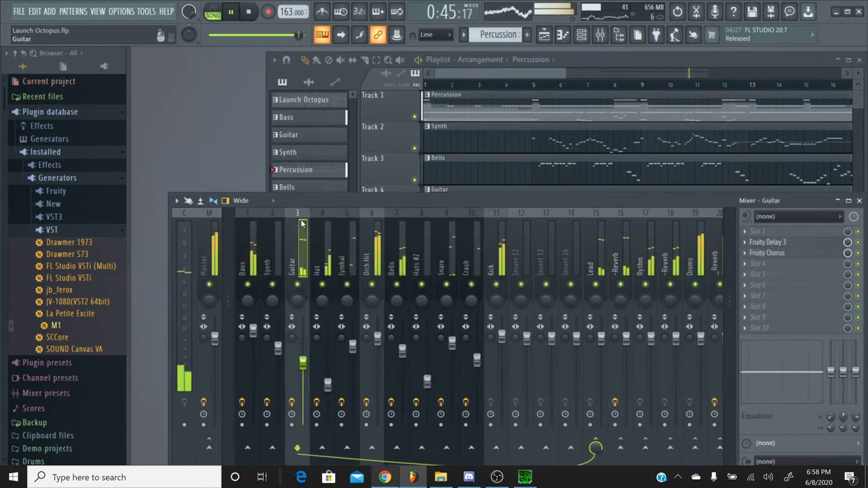
pyautogui.moveTo(302, 364); pyautogui.dragTo(302, 373)
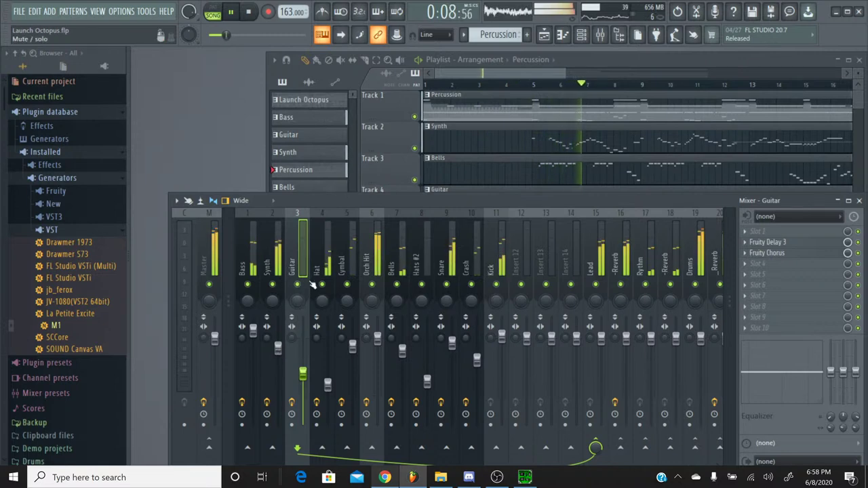
# Audition the Hat and Cymbal mixer tracks one after the other in solo
pyautogui.click(328, 224)
pyautogui.rightClick(324, 286)
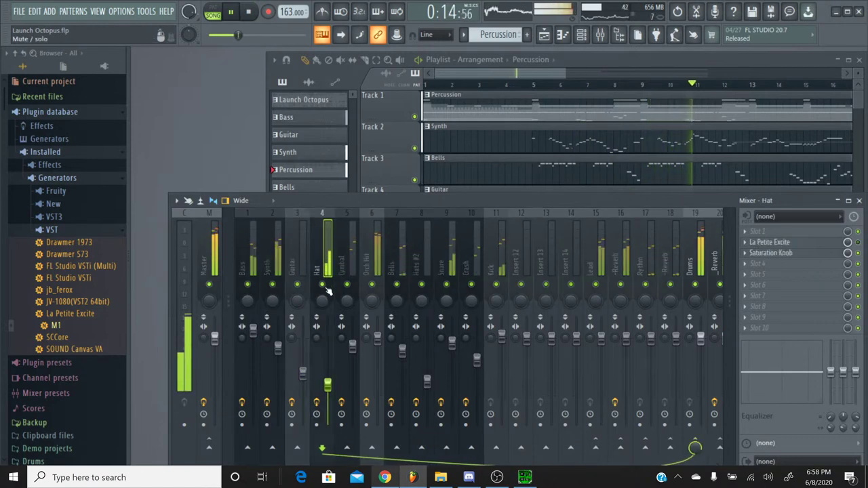
pyautogui.rightClick(324, 286)
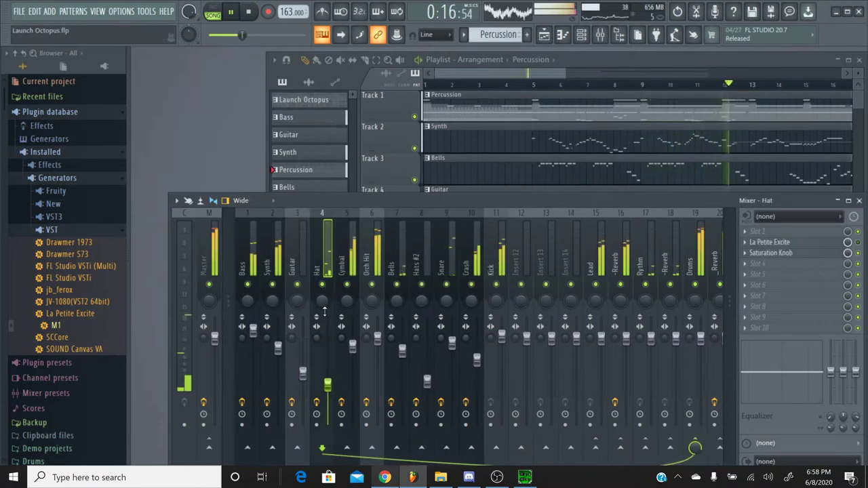
pyautogui.click(350, 232)
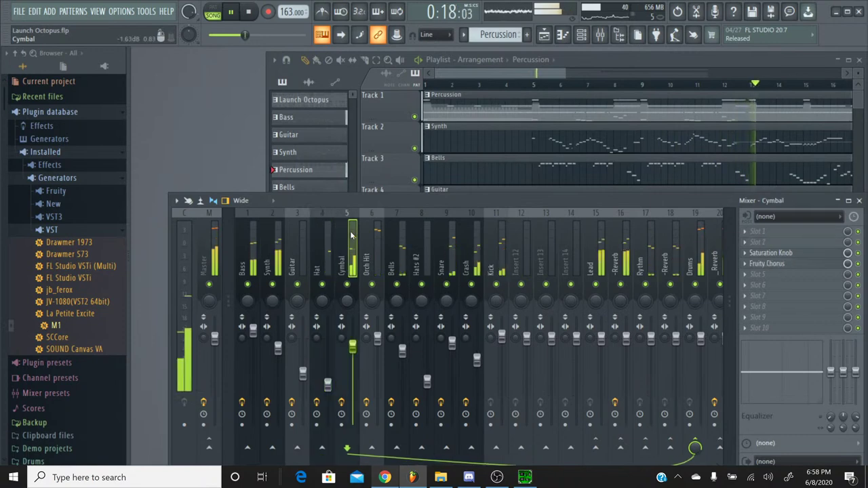
pyautogui.rightClick(348, 286)
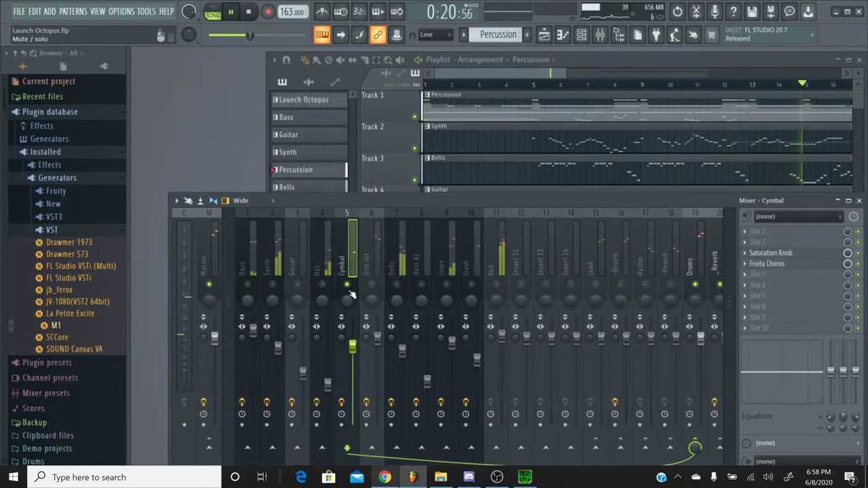
pyautogui.rightClick(348, 285)
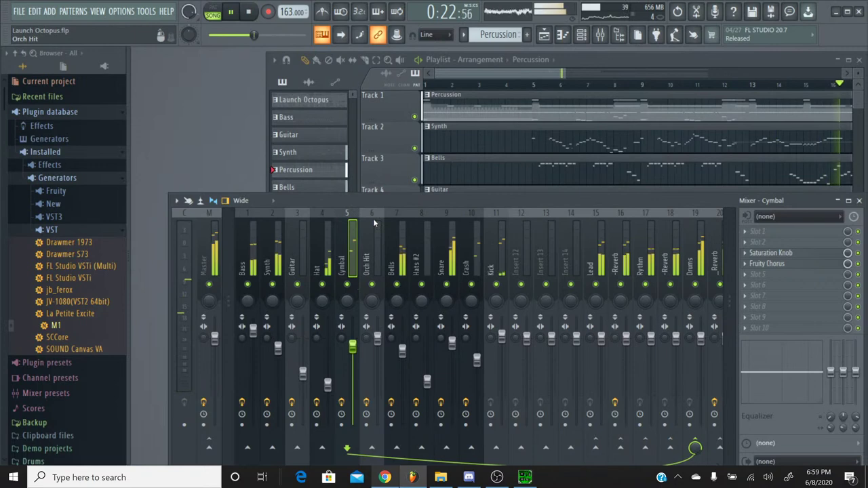
# Load the TSAR-1R Reverb plugin into slot 2 of the -Reverb track on mixer track 18, fed by the Bells' Rythm bus
pyautogui.click(411, 224)
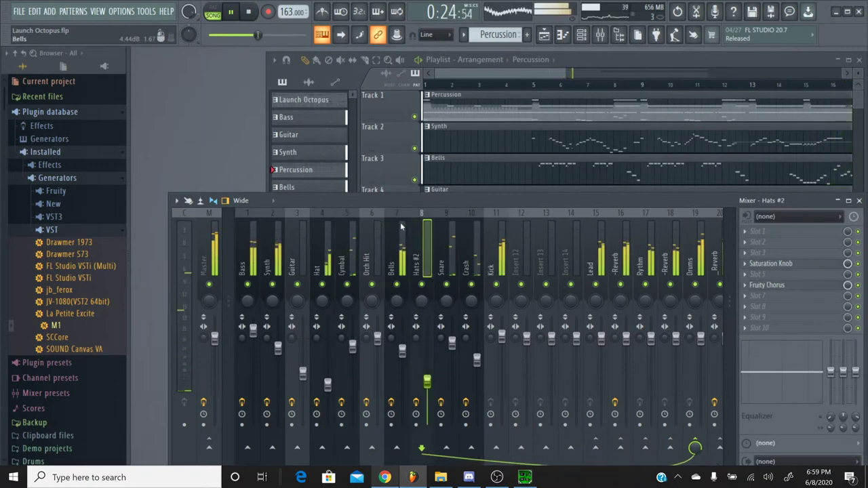
pyautogui.click(397, 227)
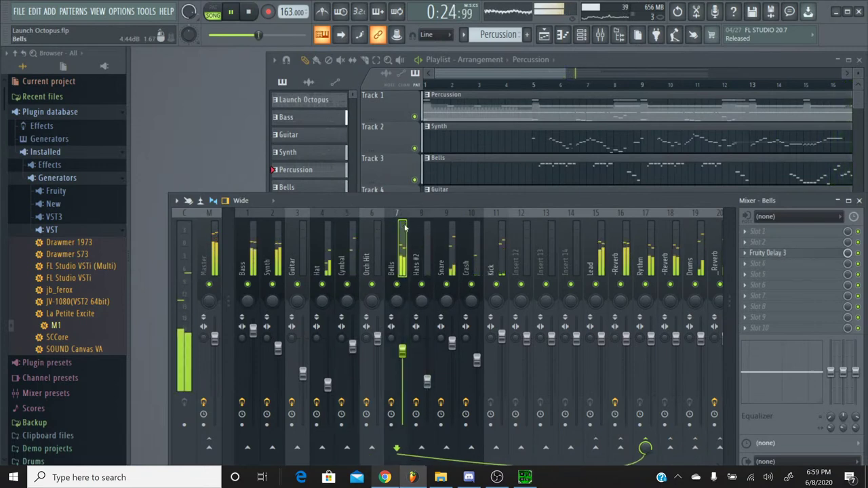
pyautogui.click(649, 223)
pyautogui.click(668, 224)
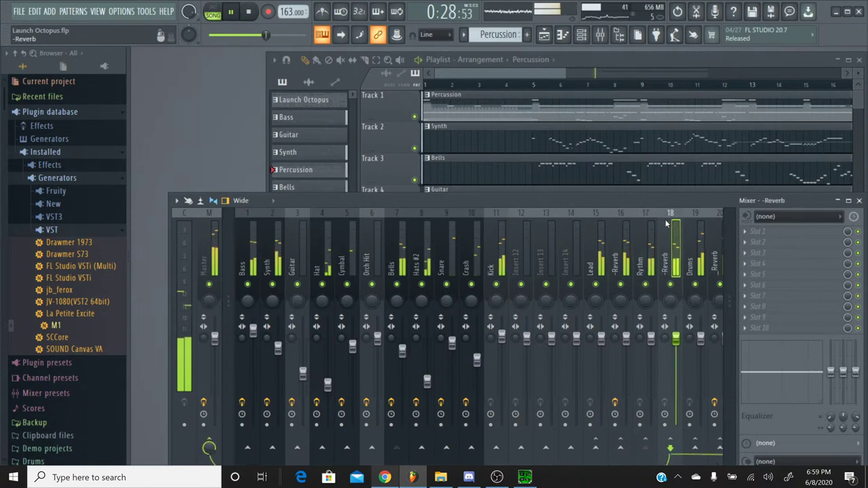
pyautogui.click(761, 243)
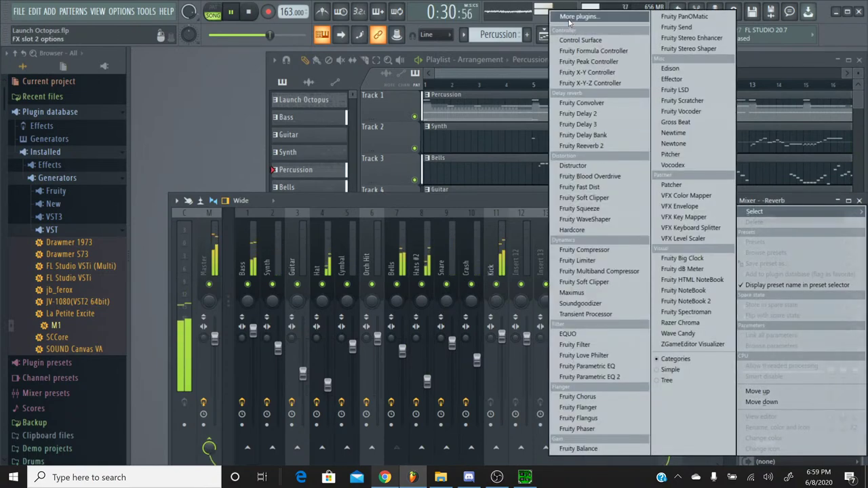
pyautogui.click(584, 16)
pyautogui.scroll(-20, 397, 310)
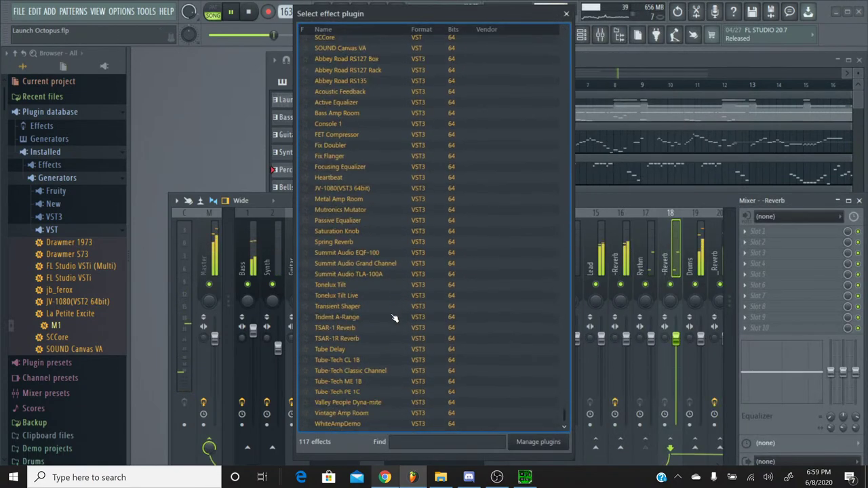
pyautogui.doubleClick(352, 339)
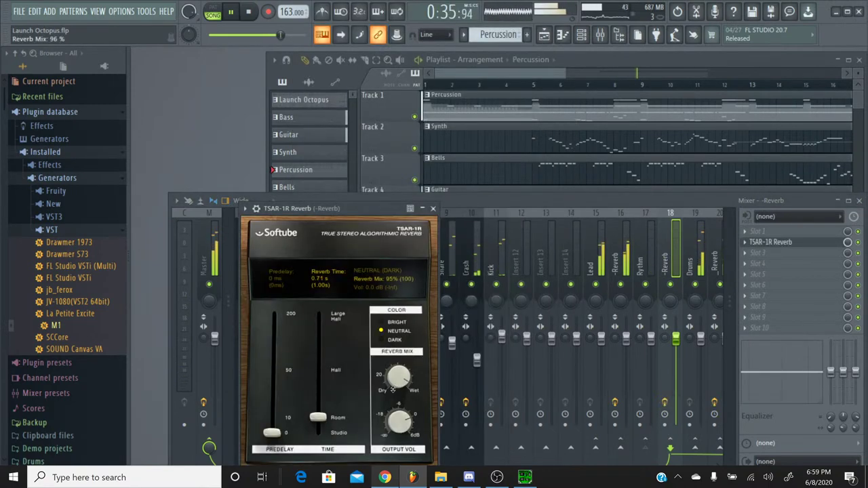
# Audition the Bells mixer track in solo and within the full mix, then lower the Kick track's volume slightly
pyautogui.click(433, 209)
pyautogui.rightClick(397, 285)
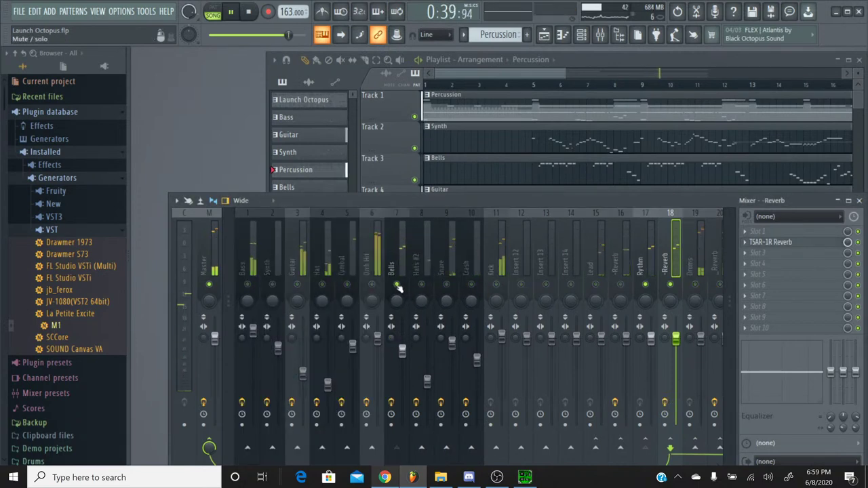
pyautogui.rightClick(397, 286)
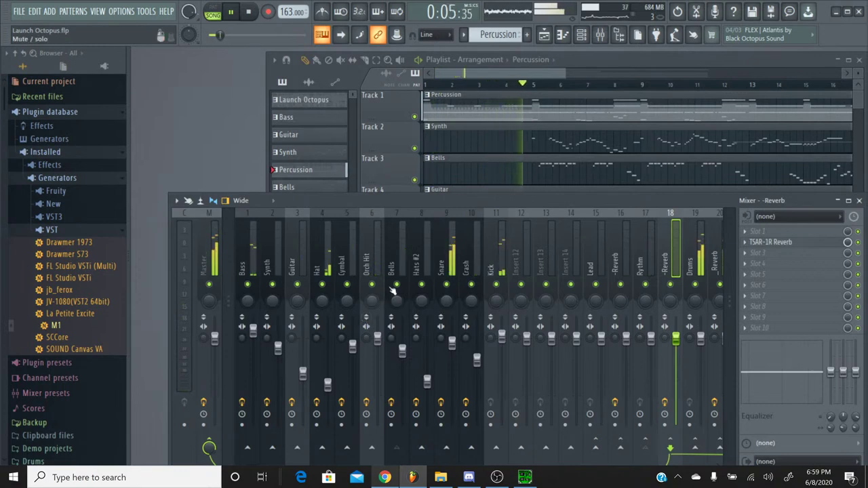
pyautogui.moveTo(502, 338); pyautogui.dragTo(505, 352)
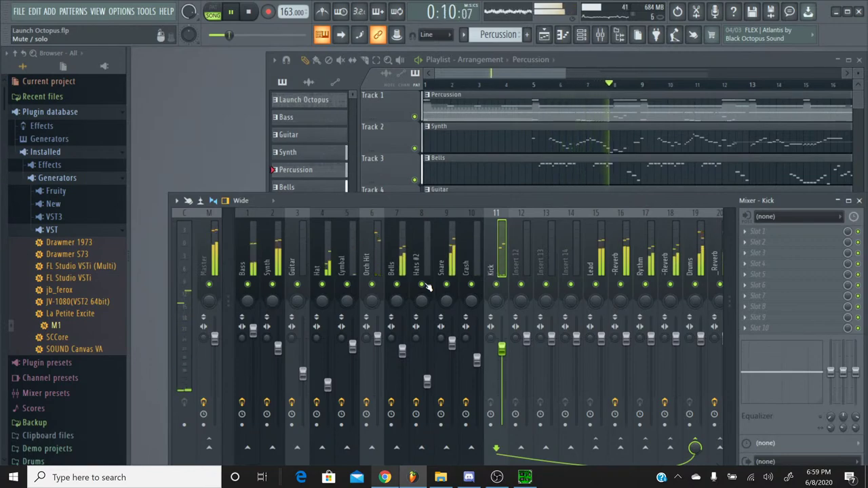
# Check the stream's live chat in Chrome, then return to FL Studio and stop playback
pyautogui.click(394, 479)
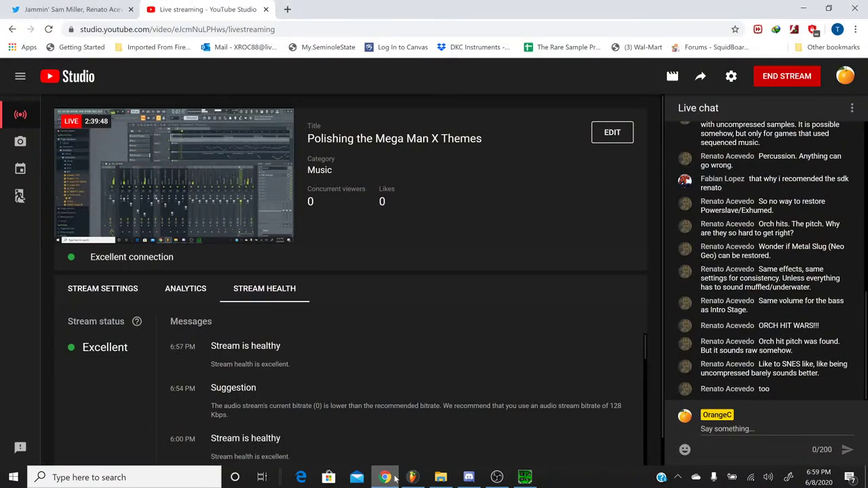
pyautogui.click(393, 478)
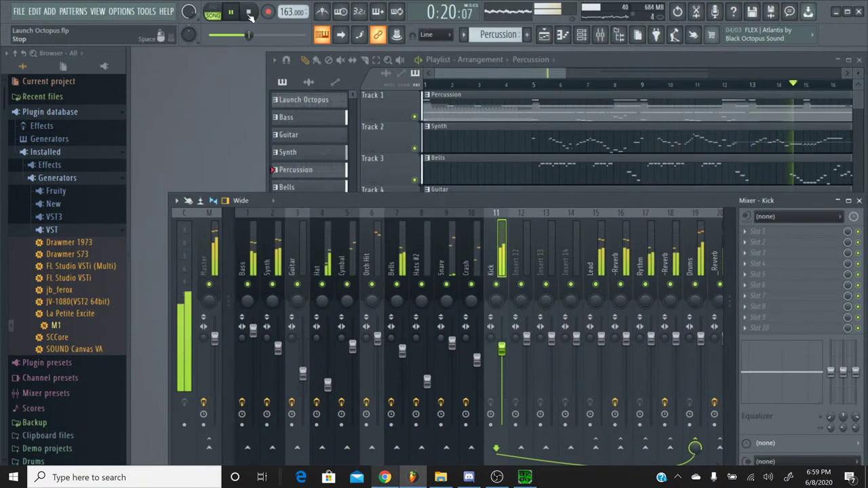
pyautogui.click(250, 12)
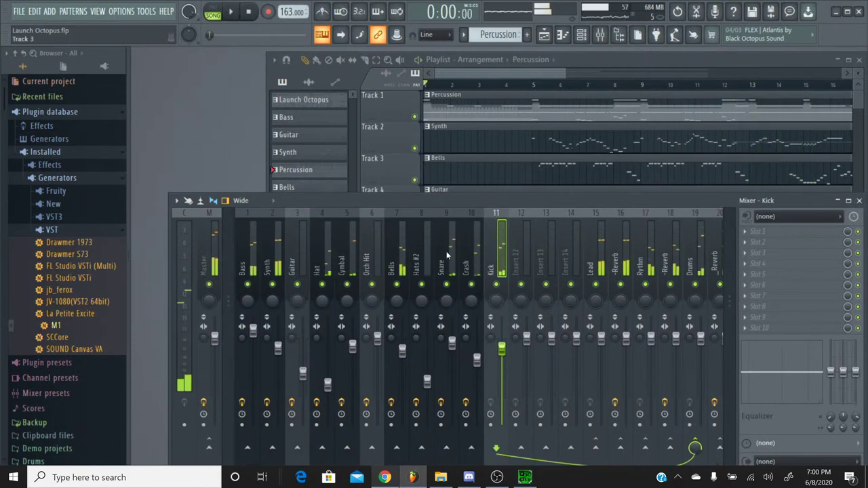
# Switch to SPCTool and listen to the original 13 Launch Octopus.spc as a reference for the mix
pyautogui.click(525, 478)
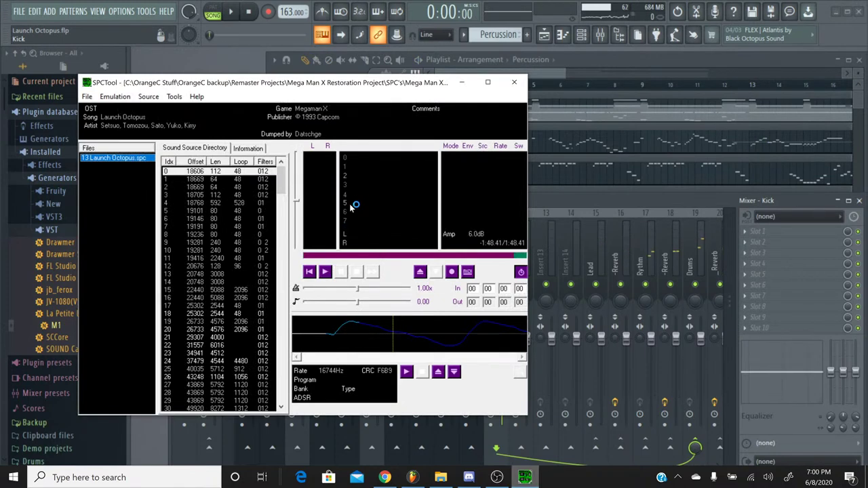
pyautogui.click(331, 274)
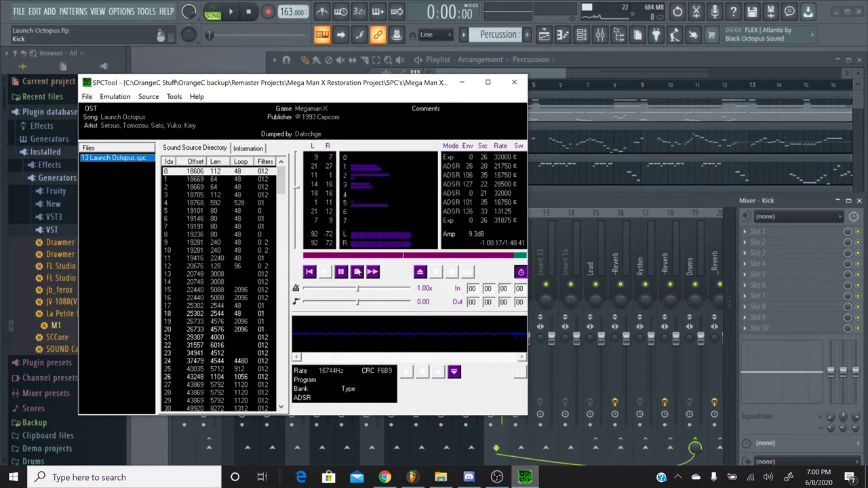
pyautogui.click(357, 271)
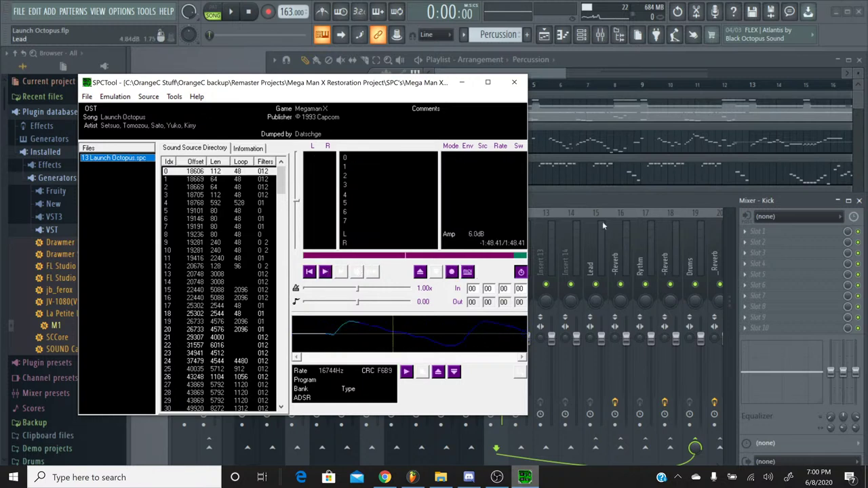
# Switch back to FL Studio, play the song and solo the Guitar mixer track
pyautogui.click(567, 200)
pyautogui.click(230, 12)
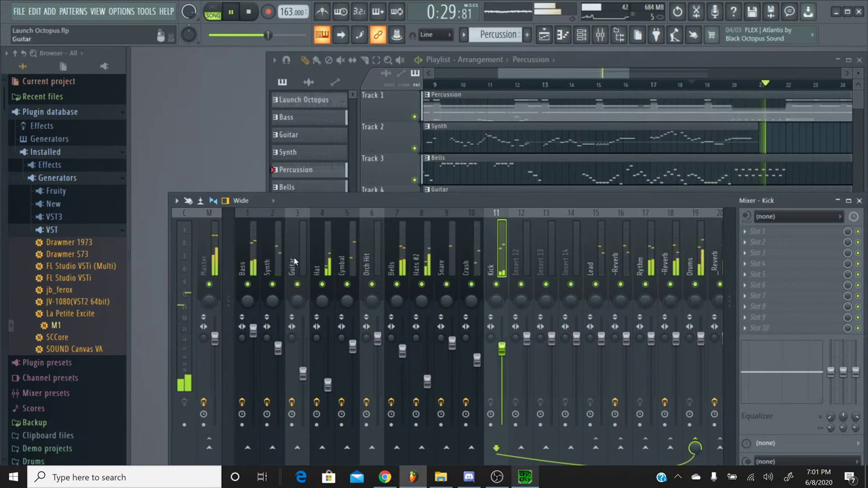
pyautogui.rightClick(297, 283)
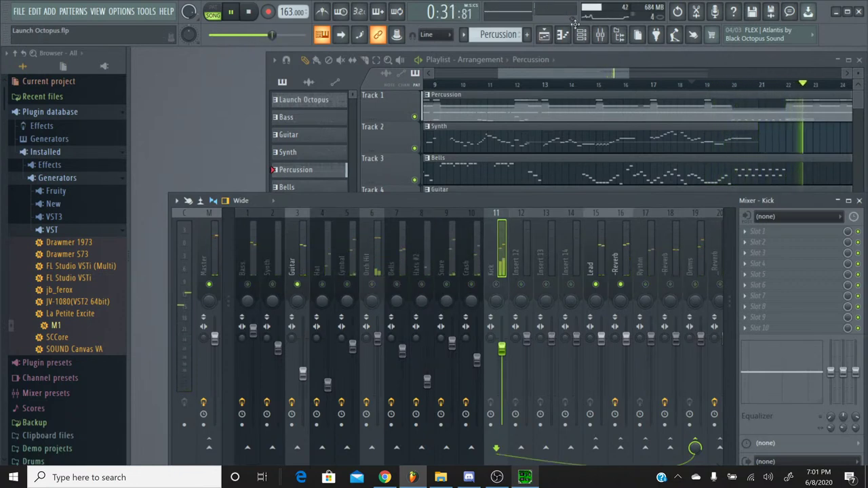
# Select the Guitar pattern and open the Guitar channel's pitch envelope and LFO settings from the channel rack
pyautogui.click(581, 34)
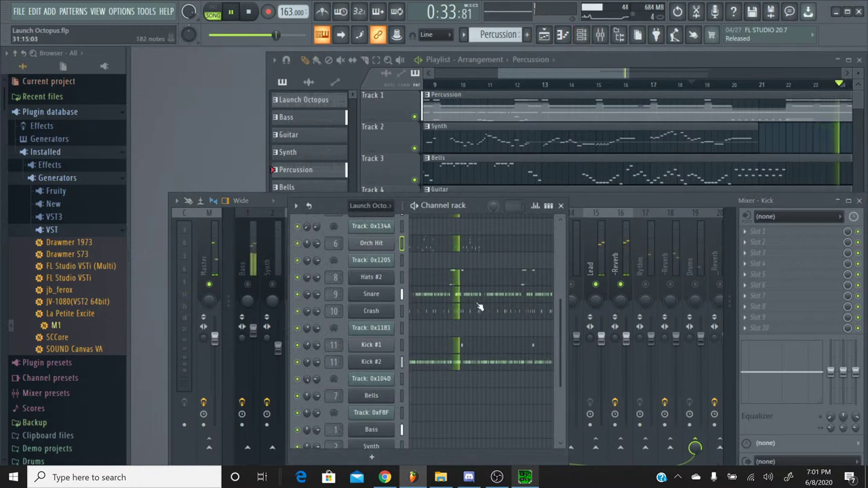
pyautogui.scroll(-3, 444, 278)
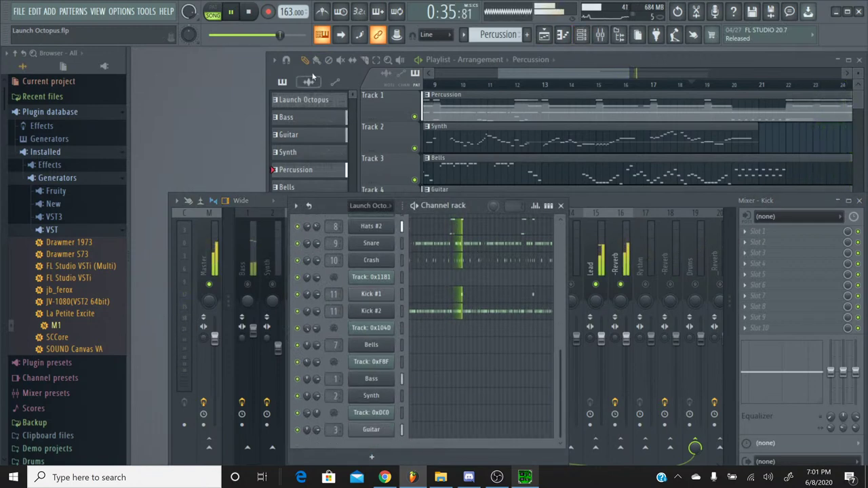
pyautogui.press('space')
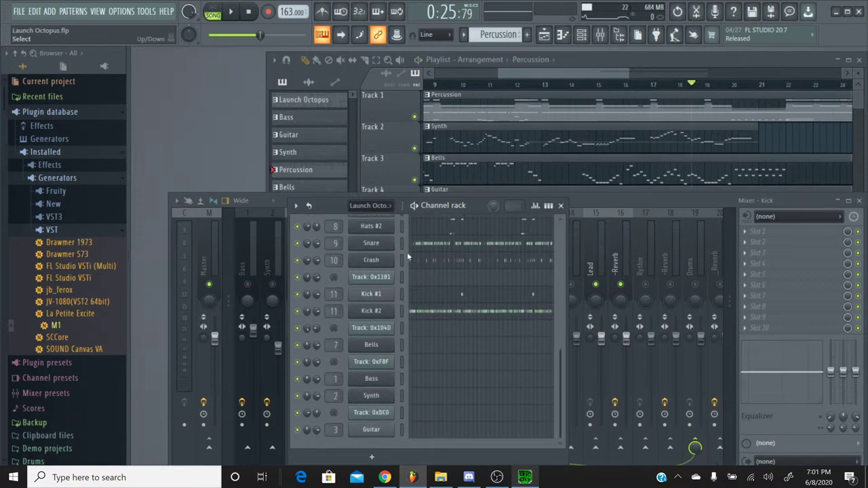
pyautogui.scroll(7, 435, 258)
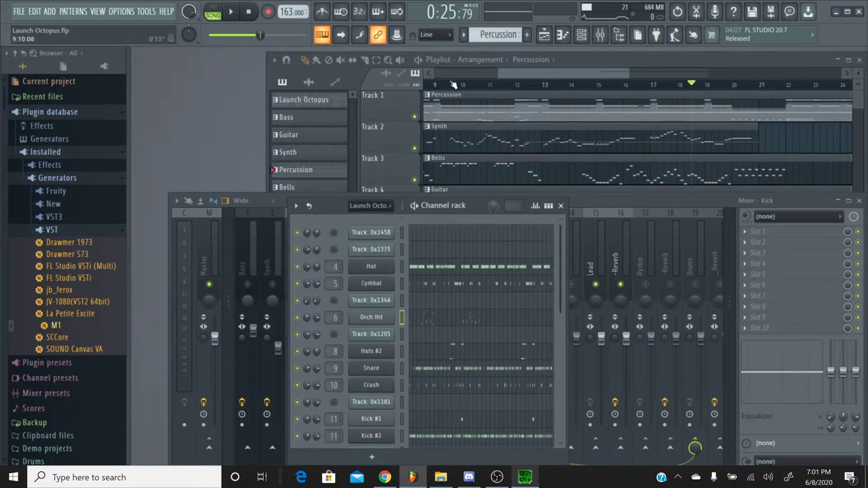
pyautogui.click(465, 35)
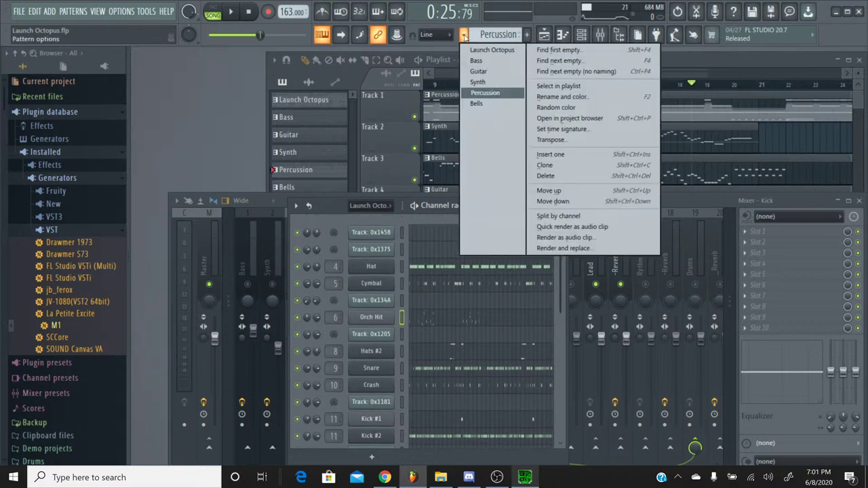
pyautogui.click(477, 74)
pyautogui.scroll(-7, 484, 309)
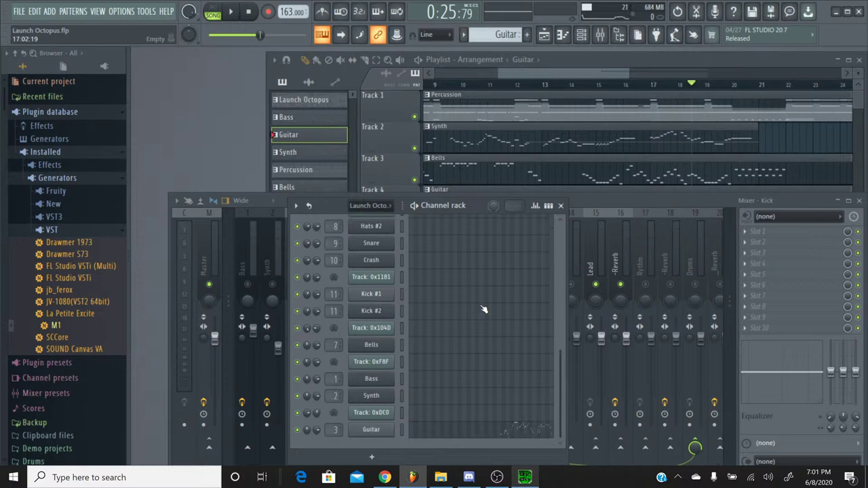
pyautogui.click(371, 433)
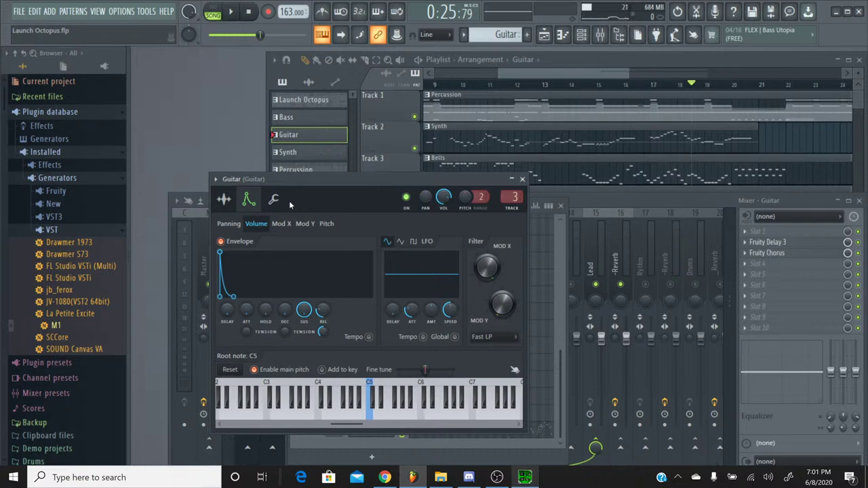
pyautogui.click(328, 225)
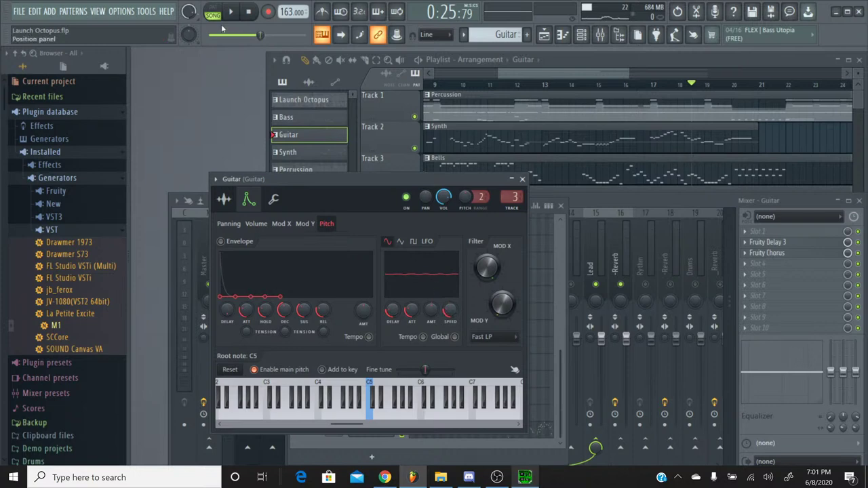
# Listen to the soloed Guitar part at several song positions, then close the Guitar channel's settings
pyautogui.click(231, 15)
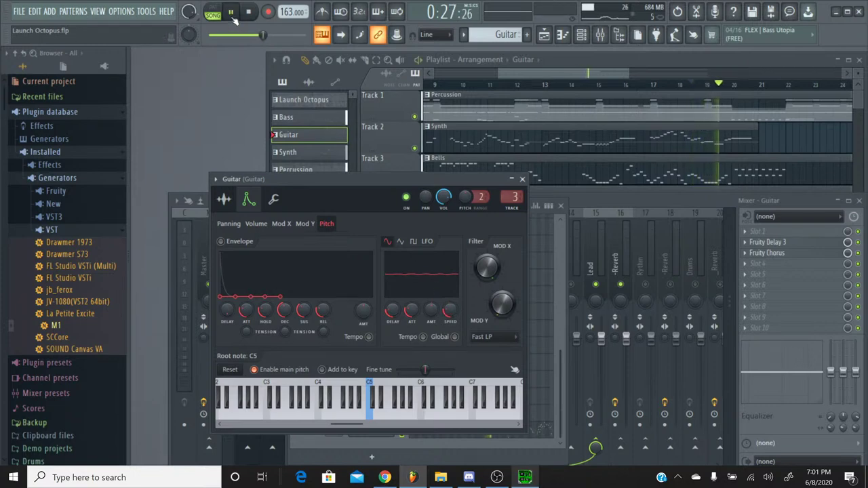
pyautogui.moveTo(264, 35); pyautogui.dragTo(276, 37)
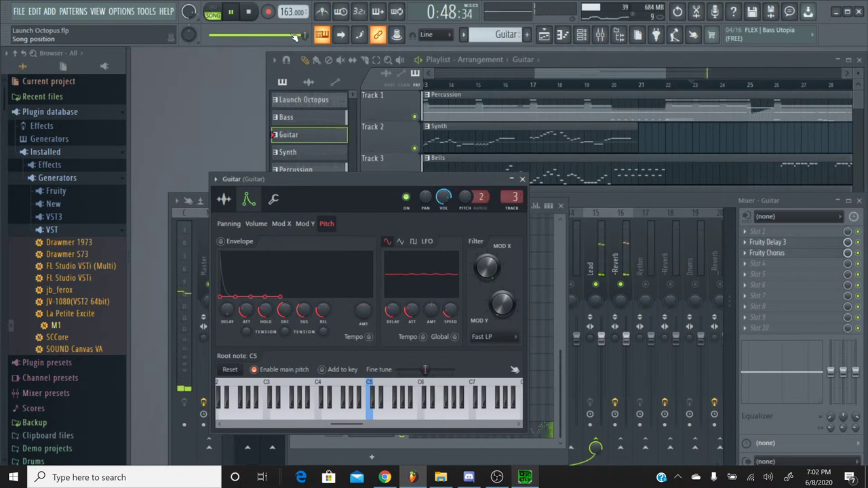
pyautogui.moveTo(222, 34); pyautogui.dragTo(268, 39)
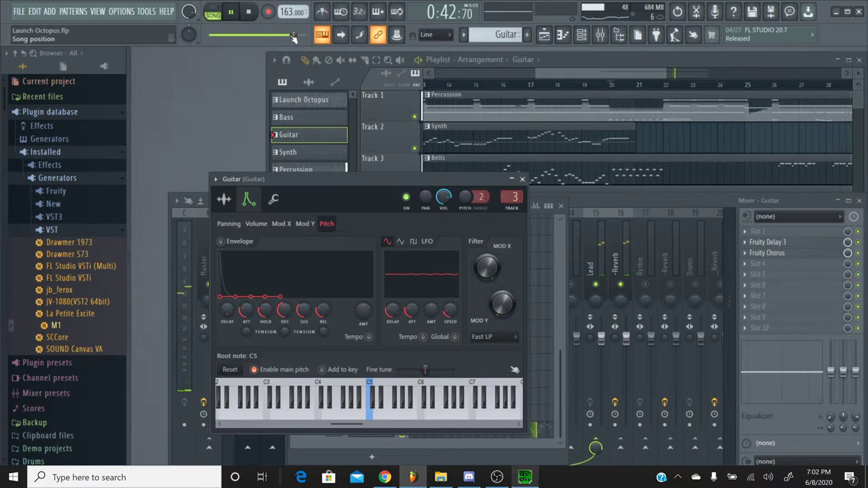
pyautogui.moveTo(293, 37); pyautogui.dragTo(280, 37)
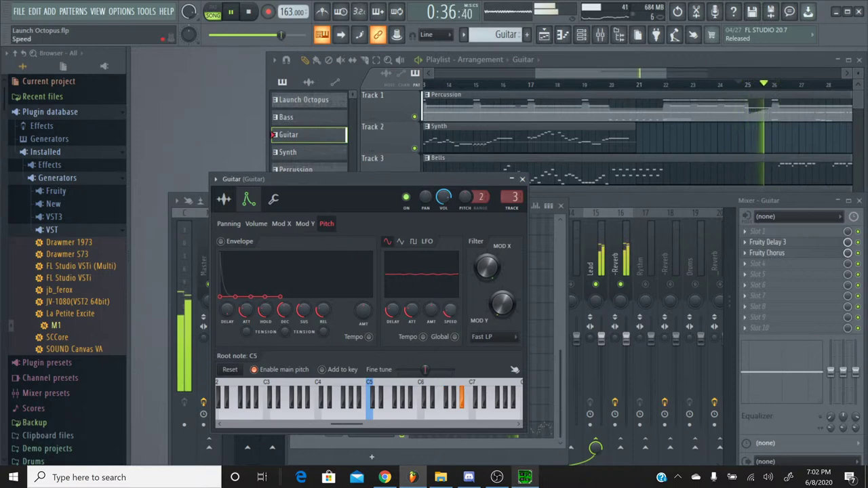
pyautogui.moveTo(283, 34); pyautogui.dragTo(280, 34)
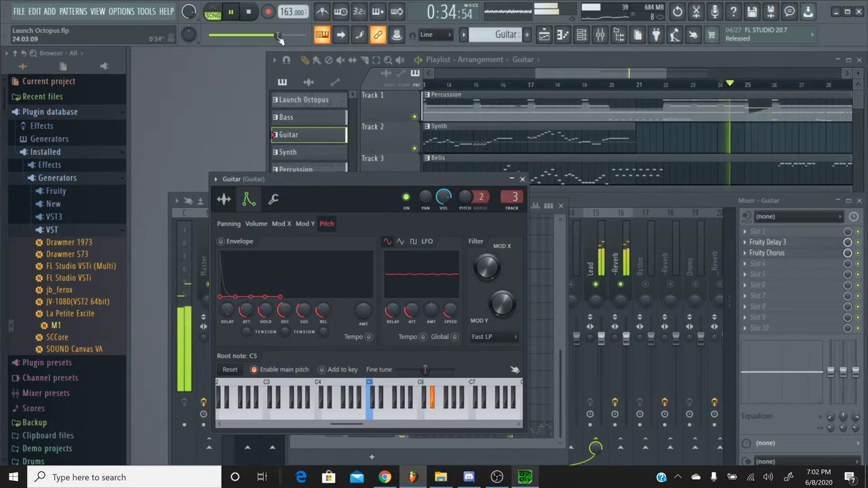
pyautogui.click(522, 179)
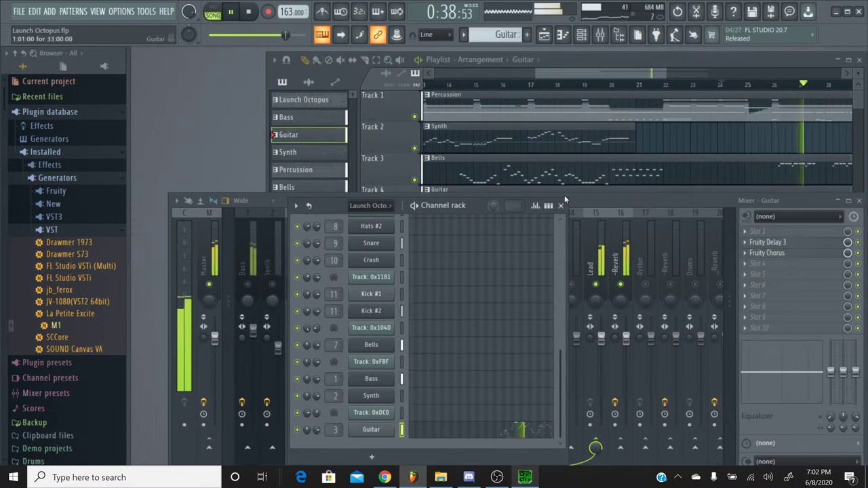
# Raise the Synth mixer track's volume slightly and audition the Lead bus in solo
pyautogui.click(281, 272)
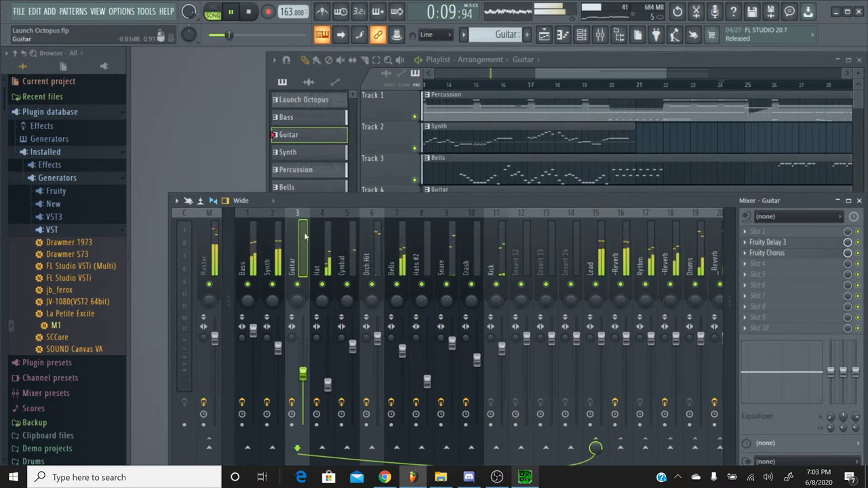
pyautogui.click(275, 268)
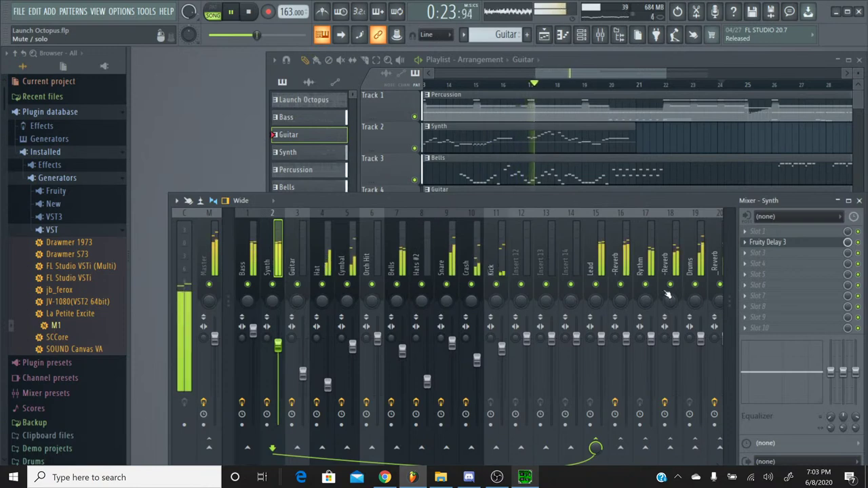
pyautogui.rightClick(595, 285)
pyautogui.rightClick(597, 285)
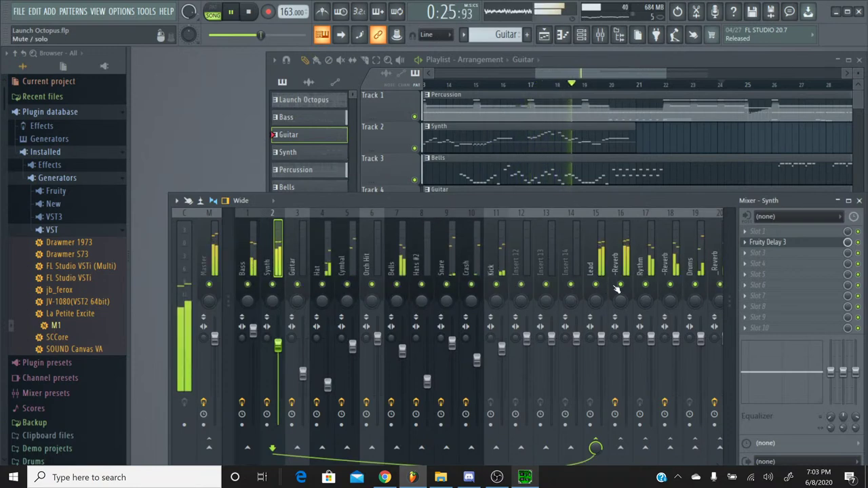
# Lower the volume of the -Reverb track on mixer track 16 slightly and raise the Bass track slightly
pyautogui.click(626, 337)
pyautogui.moveTo(626, 338); pyautogui.dragTo(626, 346)
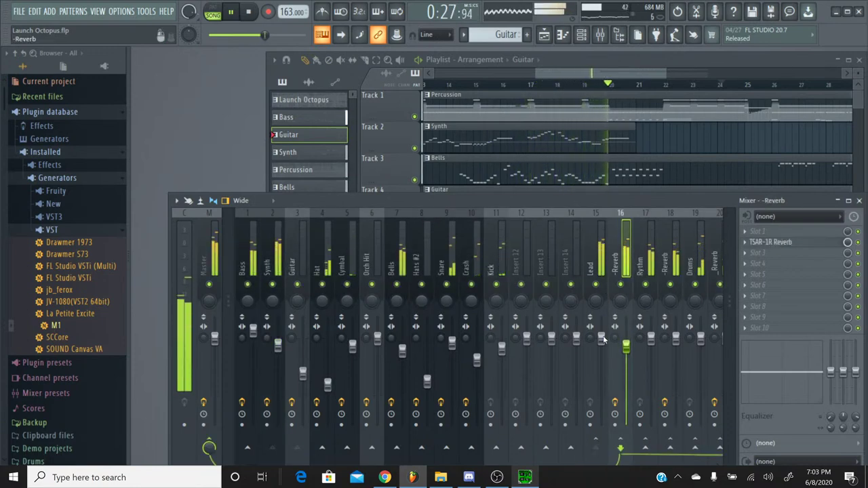
pyautogui.click(252, 329)
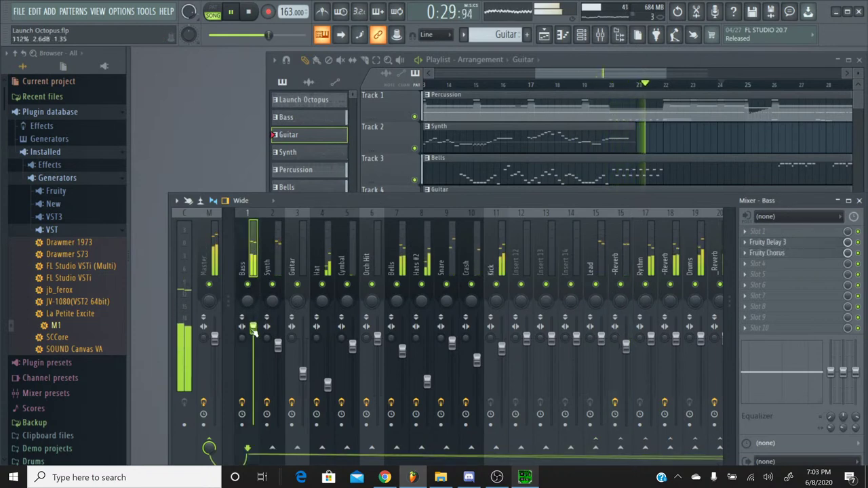
pyautogui.scroll(-1, 253, 328)
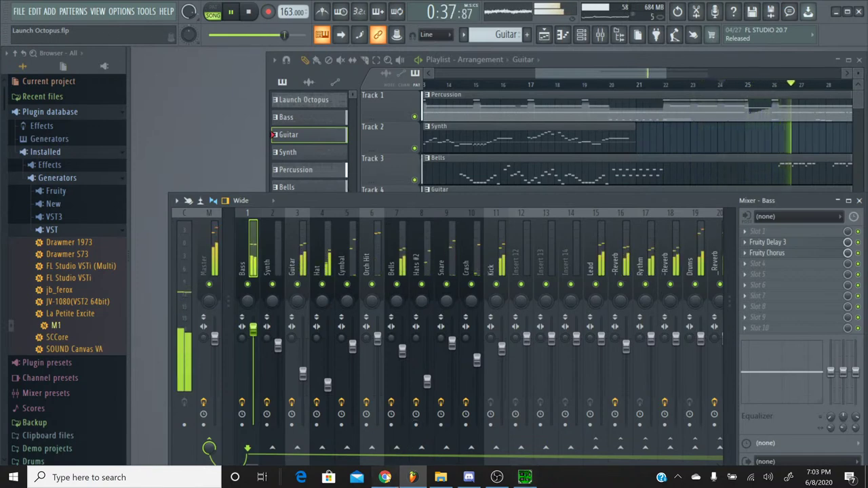
# Switch to YouTube Studio in Chrome to check the livestream chat and return to FL Studio
pyautogui.click(384, 477)
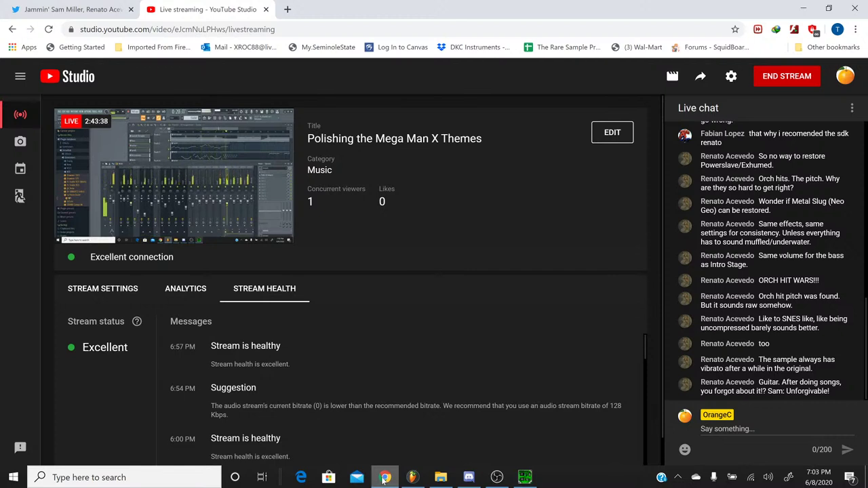
pyautogui.click(385, 479)
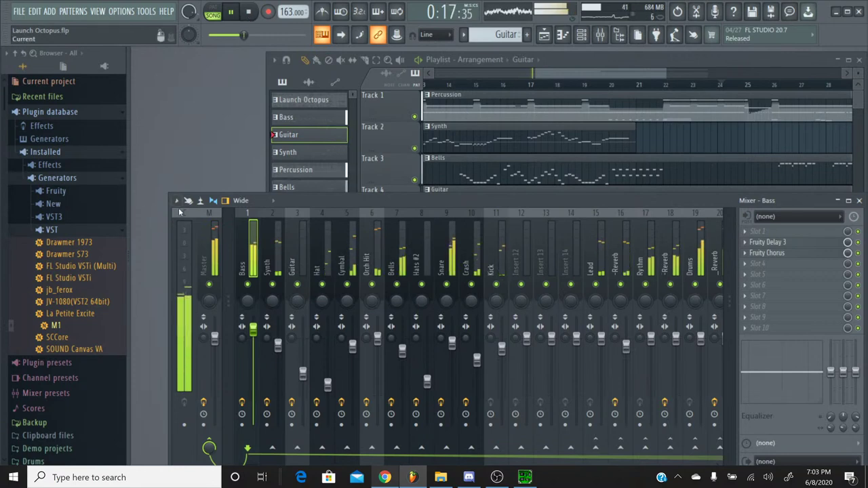
# Load Maximus into effect slot 4 of the Master track and replay the song from an earlier position
pyautogui.click(209, 251)
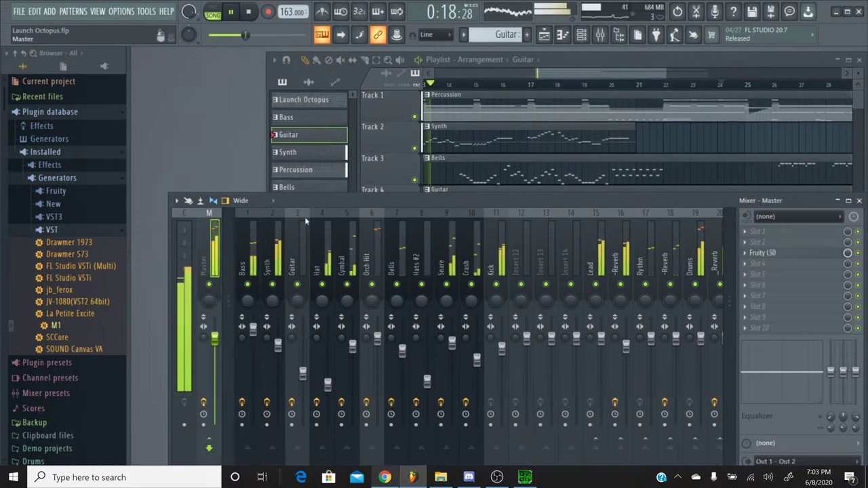
pyautogui.click(774, 264)
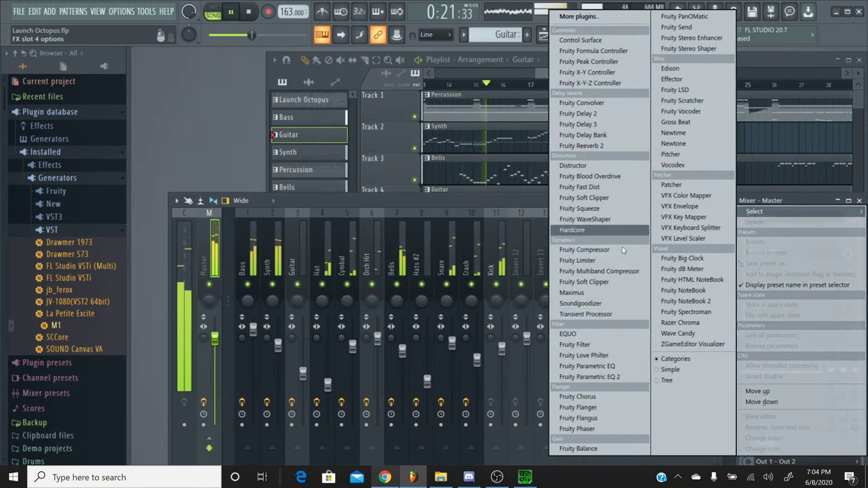
pyautogui.click(625, 290)
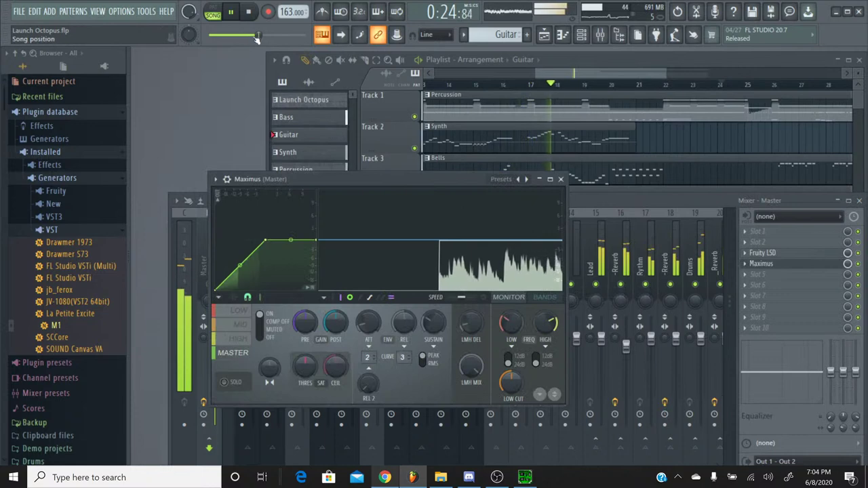
pyautogui.moveTo(251, 35); pyautogui.dragTo(208, 34)
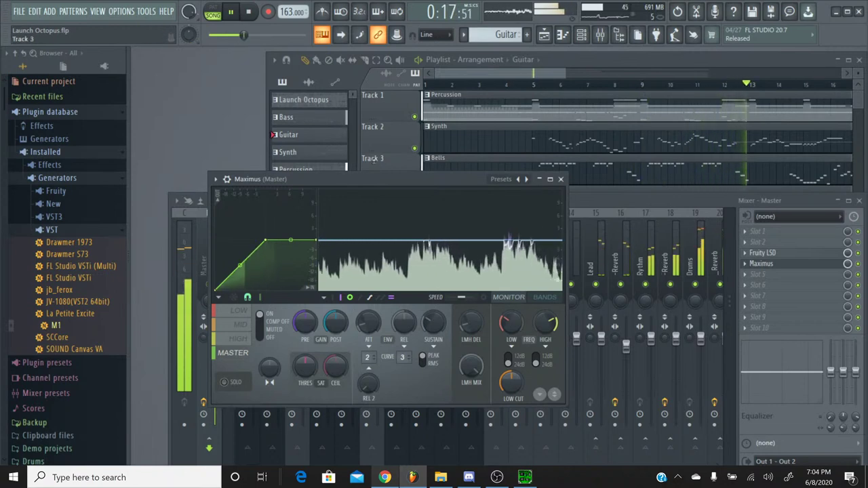
# Lower the volume of the Orch Hit mixer track slightly
pyautogui.click(633, 216)
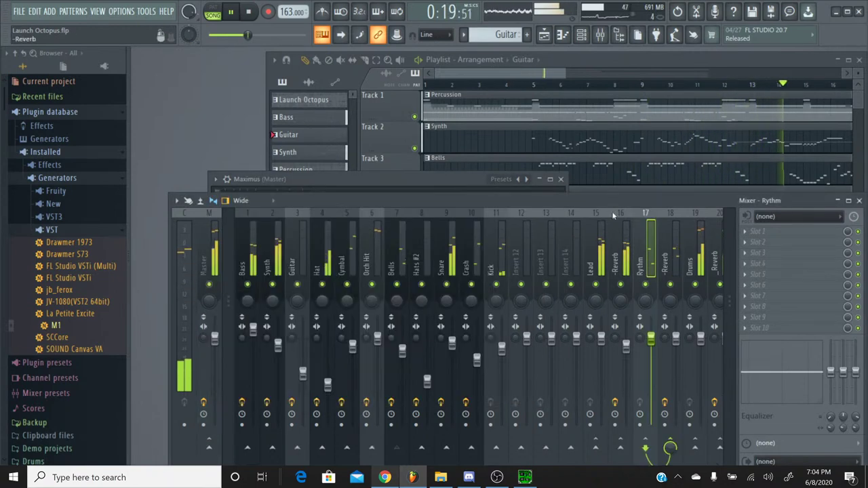
pyautogui.rightClick(371, 294)
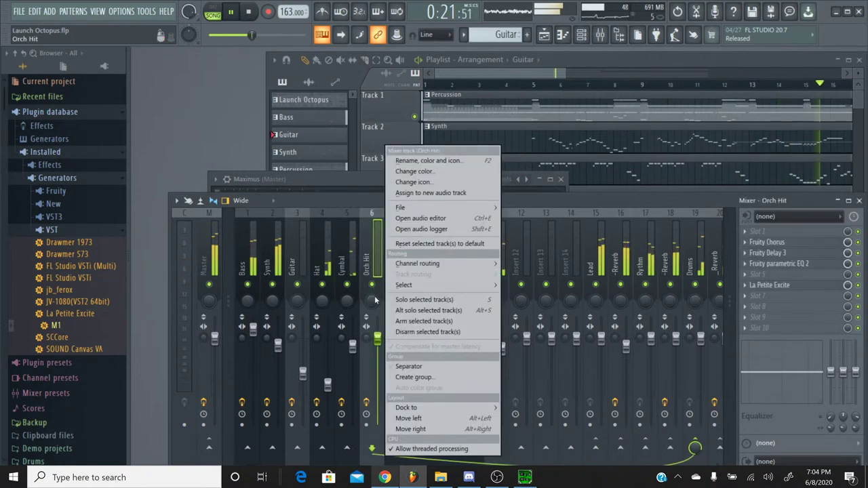
pyautogui.moveTo(377, 337); pyautogui.dragTo(377, 347)
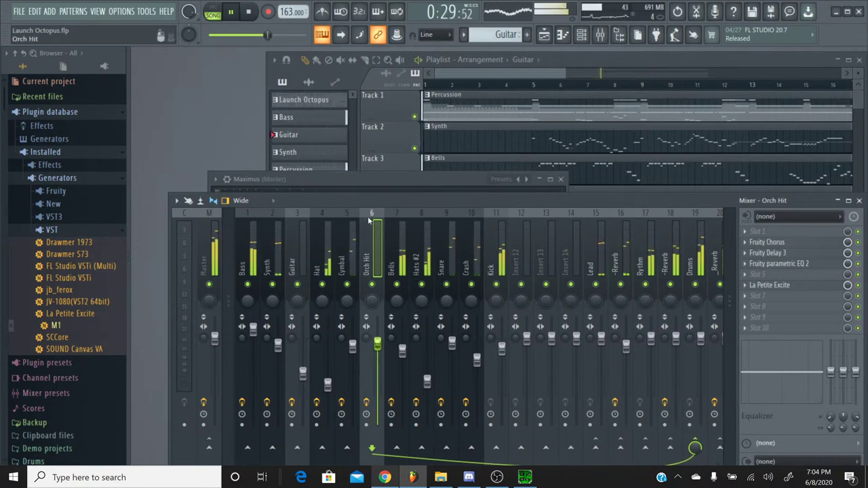
# Examine the master signal in Maximus while replaying the song from the start
pyautogui.click(391, 188)
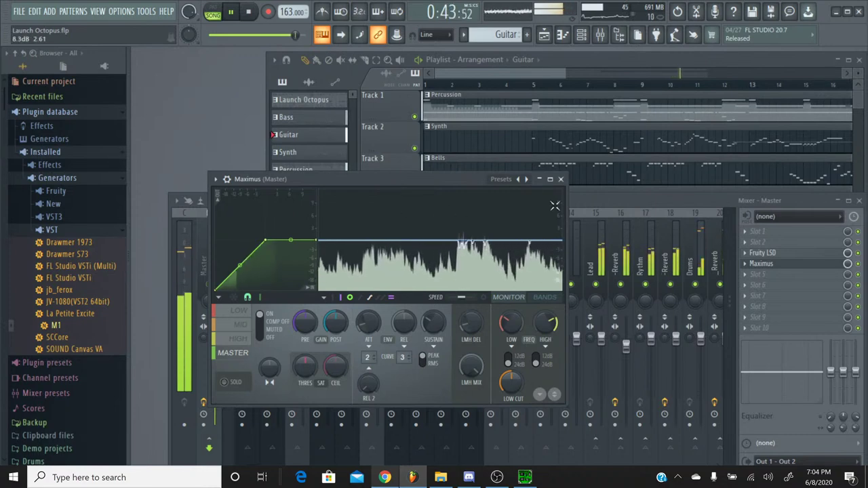
pyautogui.press('F9')
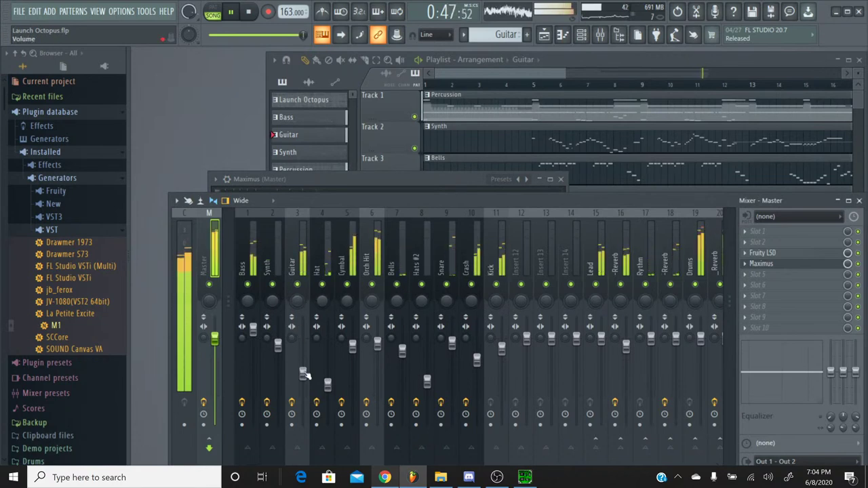
pyautogui.press('space')
pyautogui.press('space')
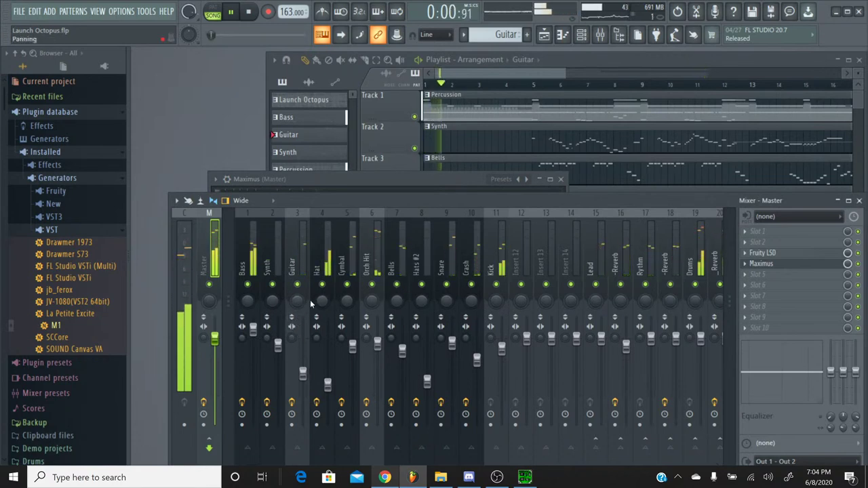
pyautogui.click(357, 177)
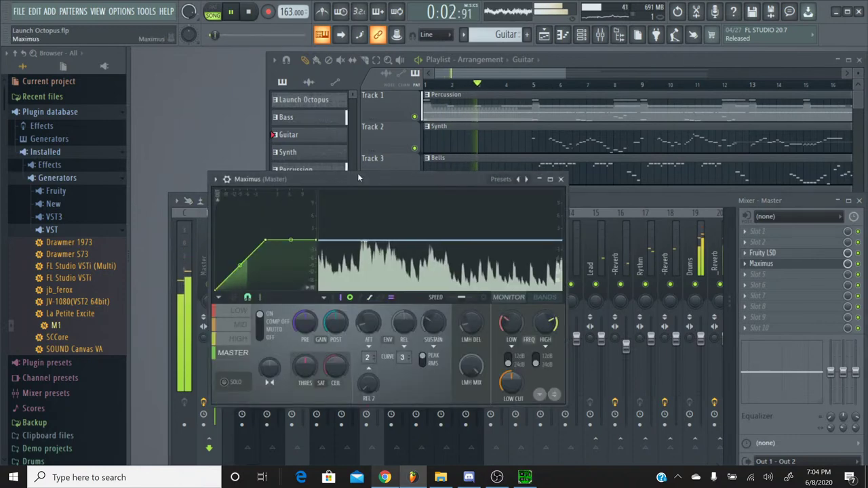
pyautogui.click(580, 204)
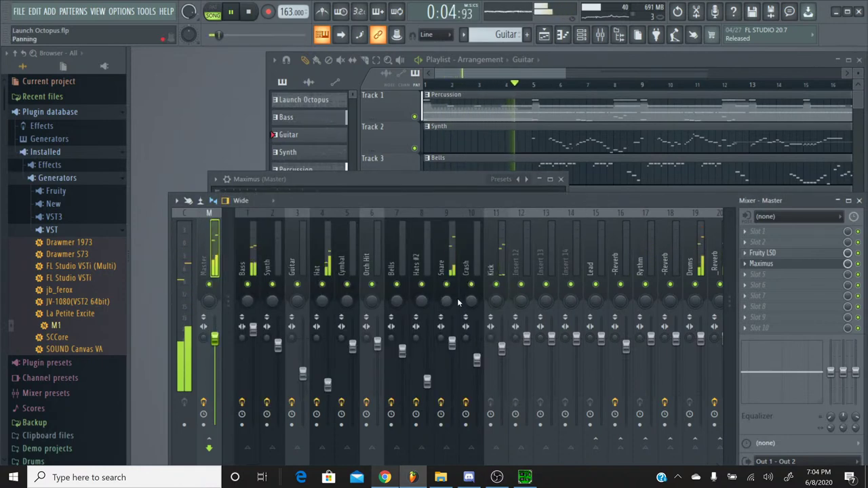
# Lower the volumes of the Crash and Cymbal mixer tracks slightly while the song plays
pyautogui.click(476, 361)
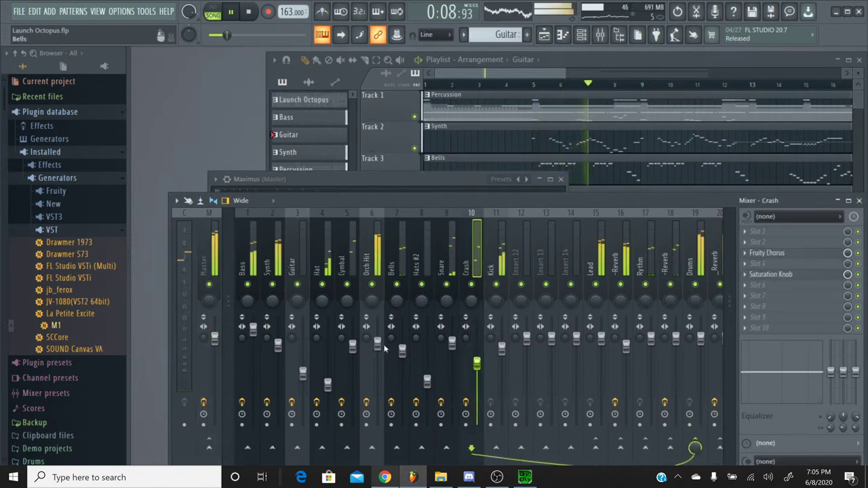
pyautogui.rightClick(346, 285)
pyautogui.click(348, 302)
pyautogui.rightClick(347, 285)
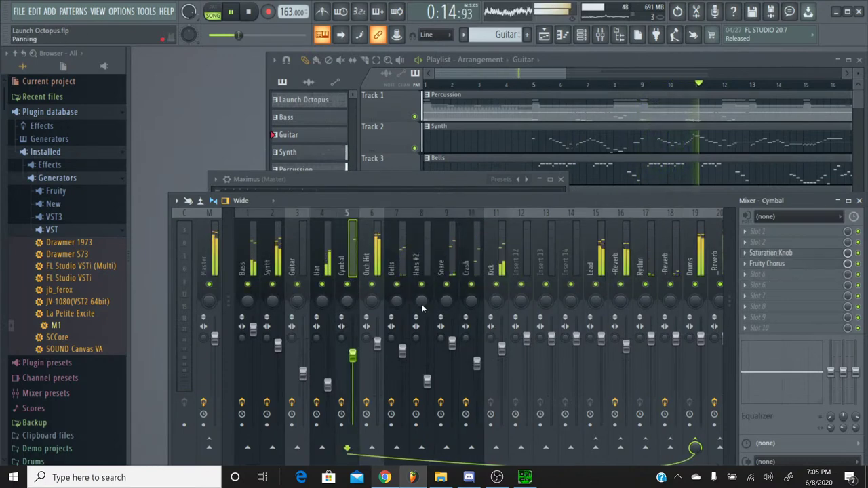
pyautogui.click(477, 362)
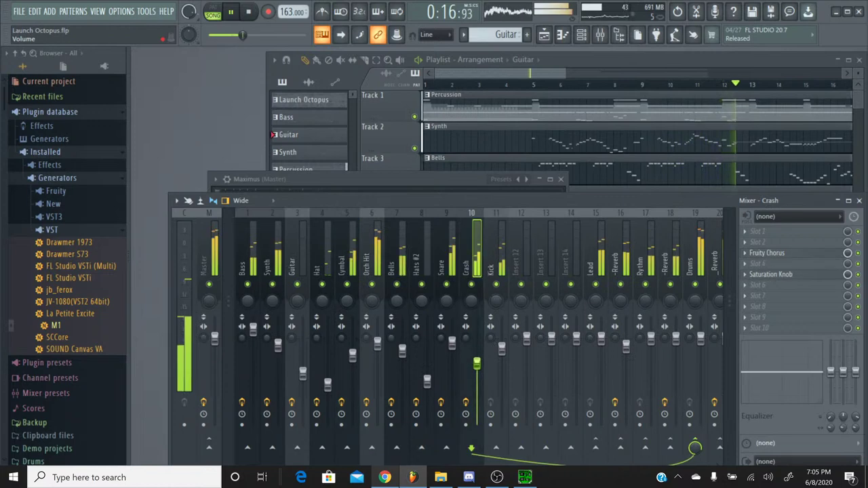
pyautogui.click(353, 358)
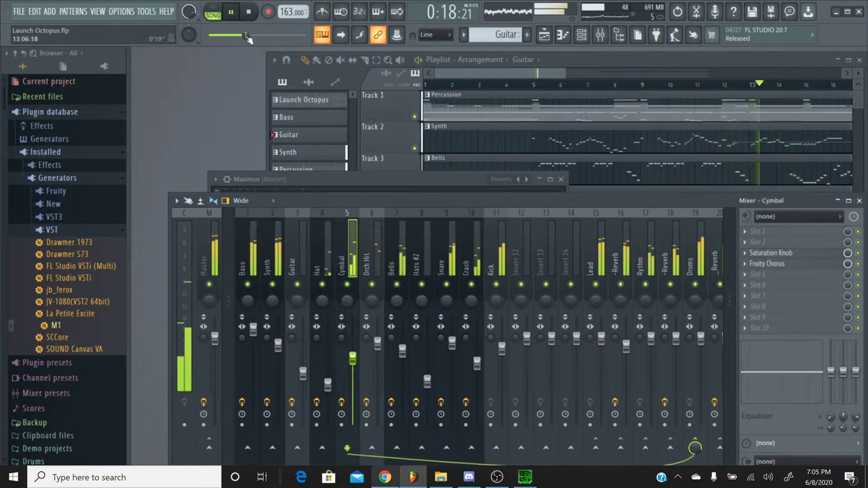
# Check the master peaks in Maximus again and restart the song from the beginning
pyautogui.click(342, 187)
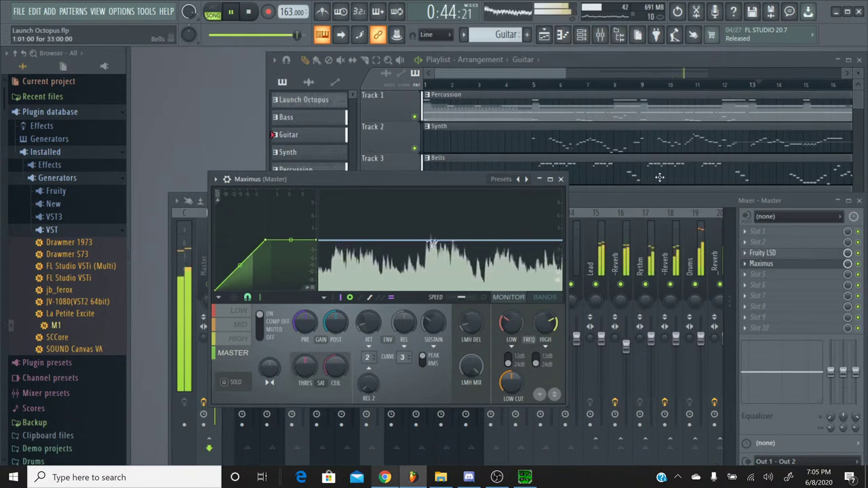
pyautogui.click(602, 199)
pyautogui.press('space')
pyautogui.press('space')
pyautogui.click(368, 194)
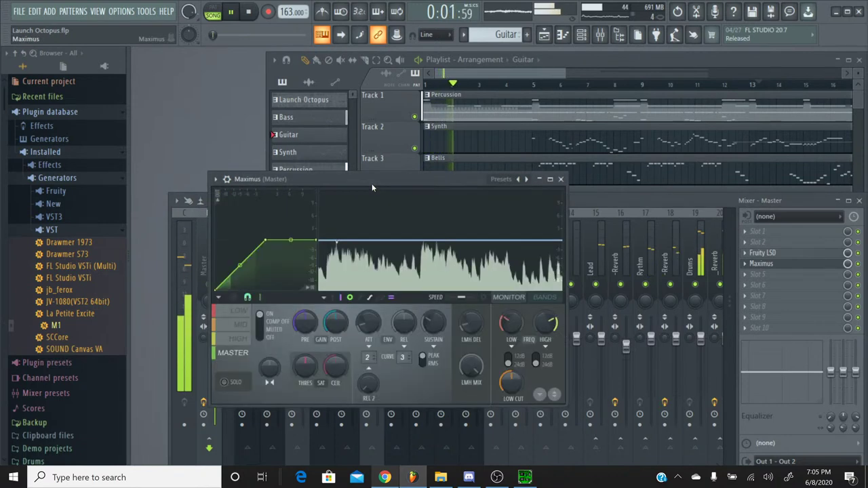
# Lower the Cymbal track to about -6.2 dB and the Crash track to about -7.5 dB, closing Maximus after a last check
pyautogui.click(591, 200)
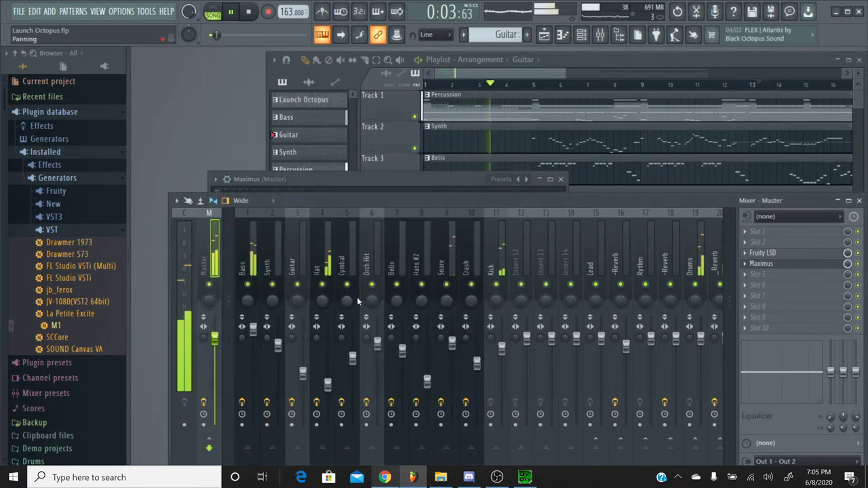
pyautogui.click(354, 361)
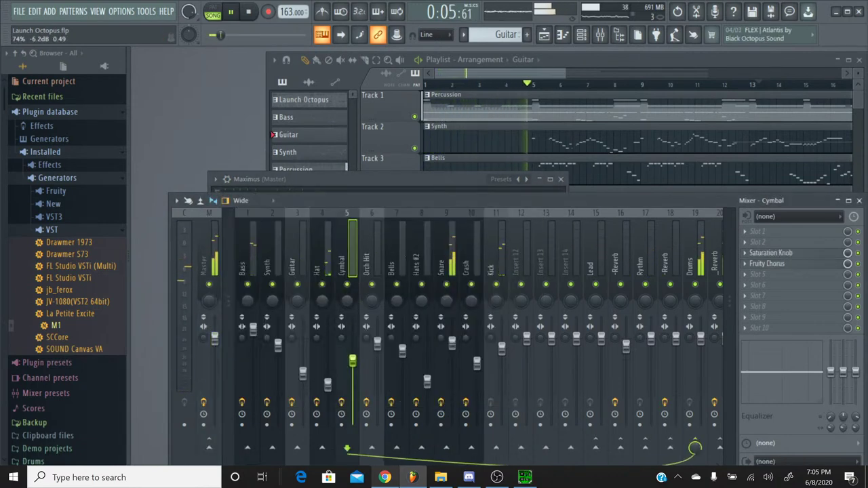
pyautogui.click(477, 369)
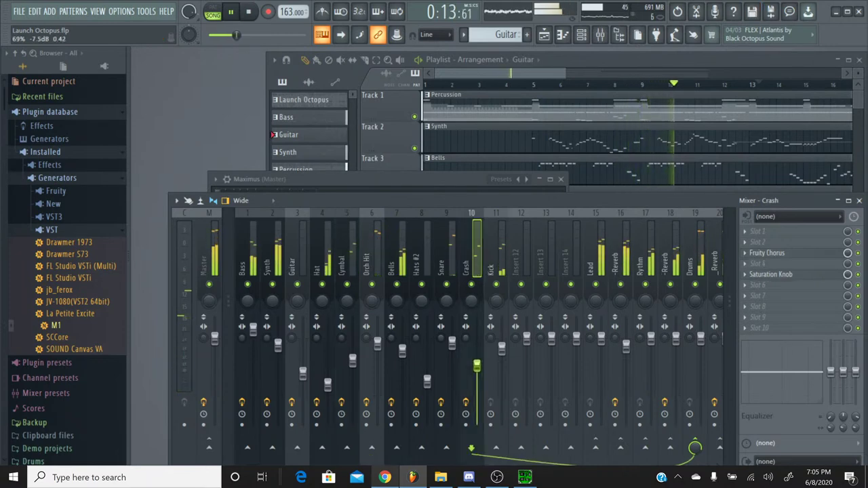
pyautogui.click(418, 194)
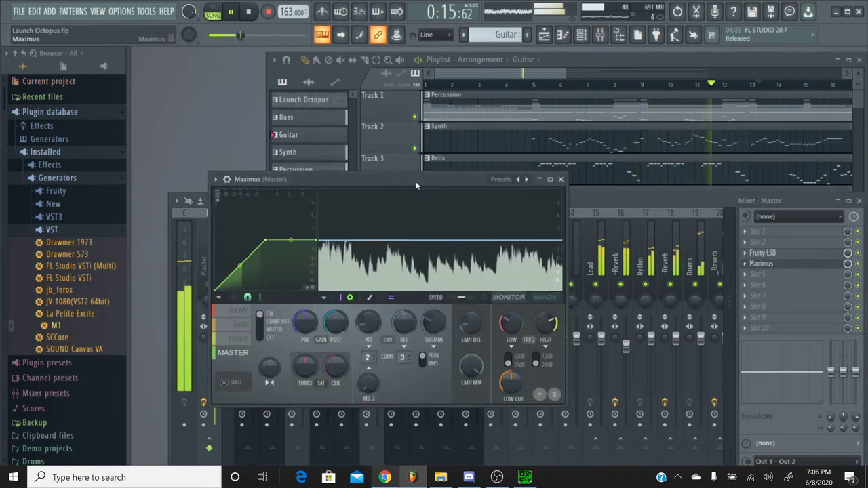
pyautogui.click(561, 179)
# Check the livestream chat in Chrome for new messages and return to FL Studio
pyautogui.click(385, 478)
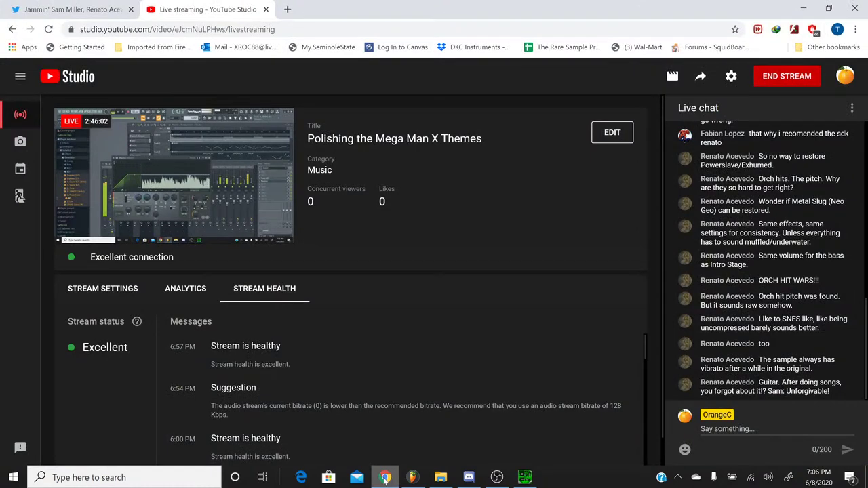
pyautogui.click(384, 477)
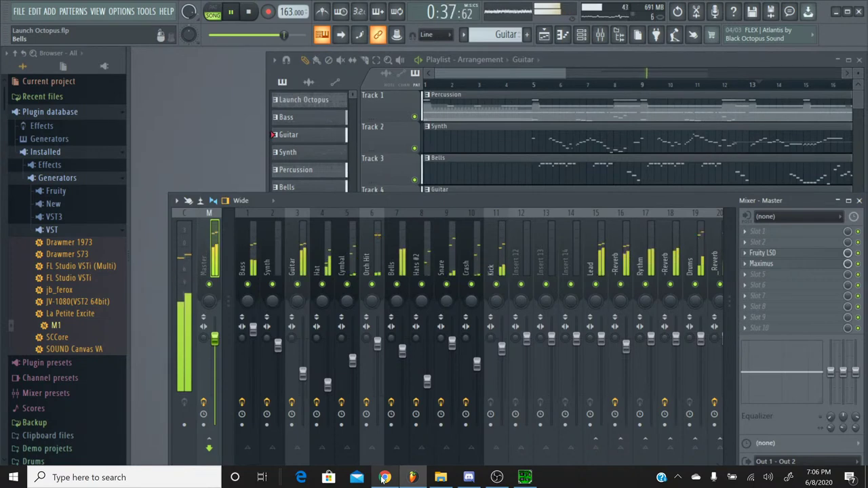
# Duplicate all clips in the playlist and move the copies so they start at bar 34
pyautogui.click(482, 78)
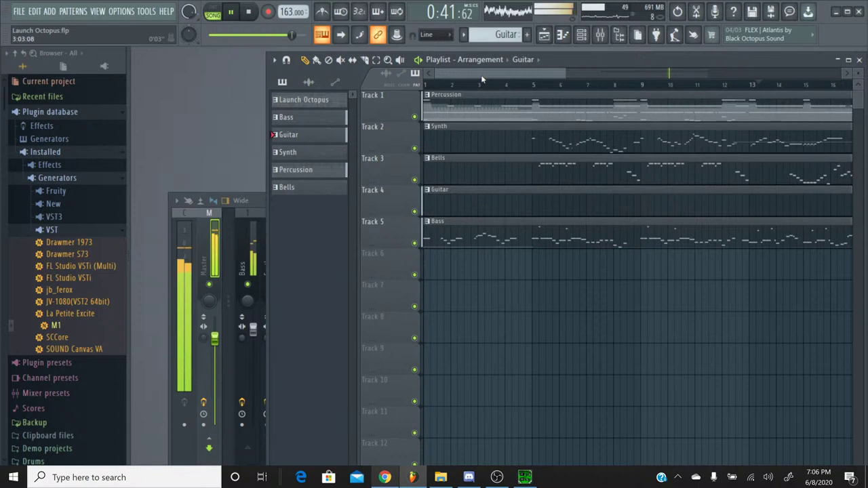
pyautogui.hotkey('ctrl', 'a')
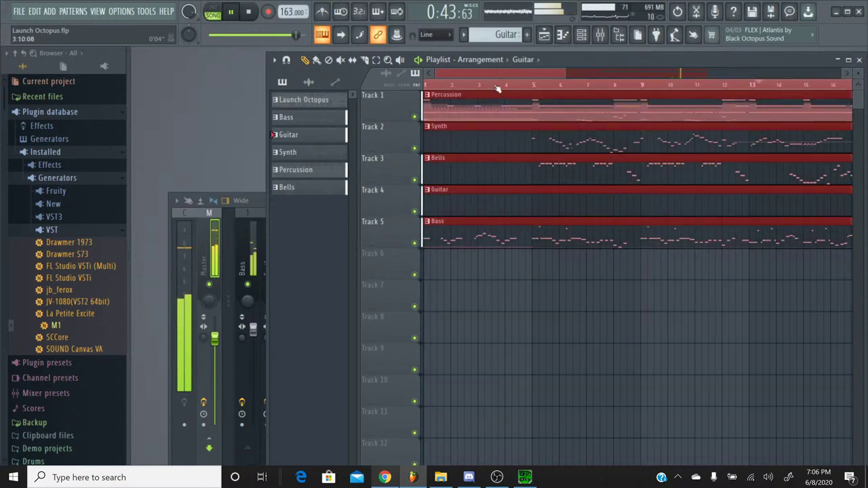
pyautogui.moveTo(494, 75); pyautogui.dragTo(789, 77)
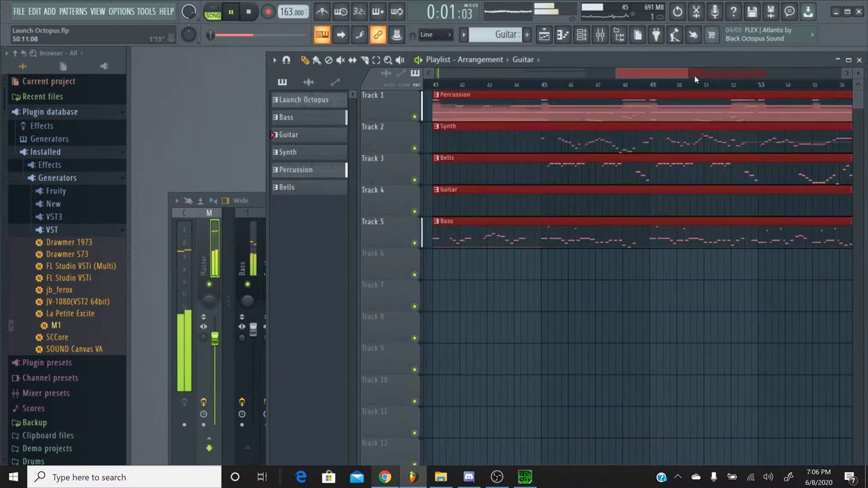
pyautogui.moveTo(634, 75); pyautogui.dragTo(599, 75)
pyautogui.moveTo(796, 95); pyautogui.dragTo(525, 95)
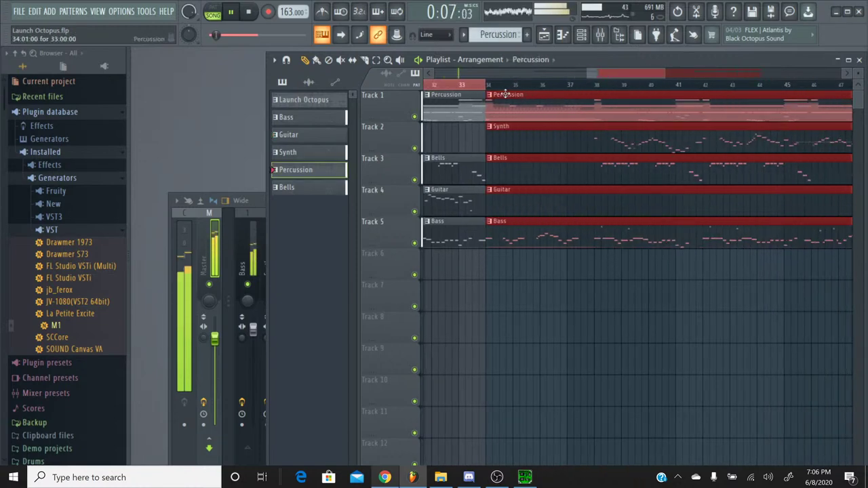
# Listen to the transition into the duplicated section from bar 32 and to the passage around bar 63, then stop playback
pyautogui.click(249, 12)
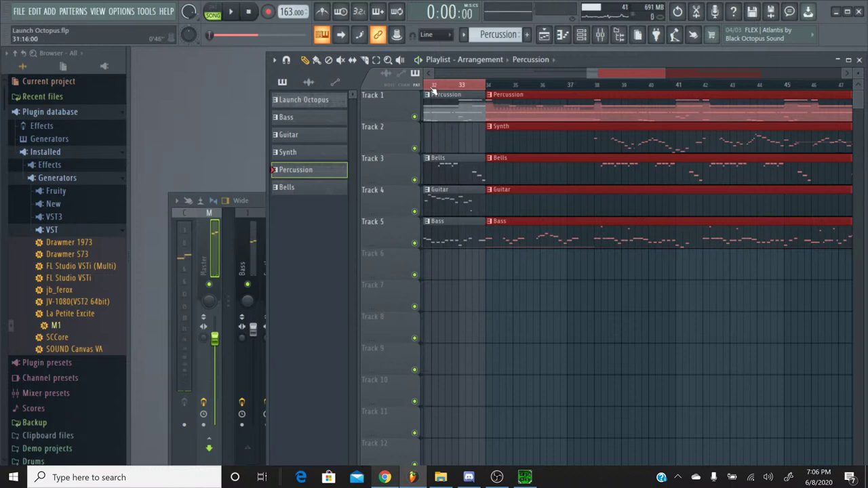
pyautogui.click(436, 89)
pyautogui.click(239, 11)
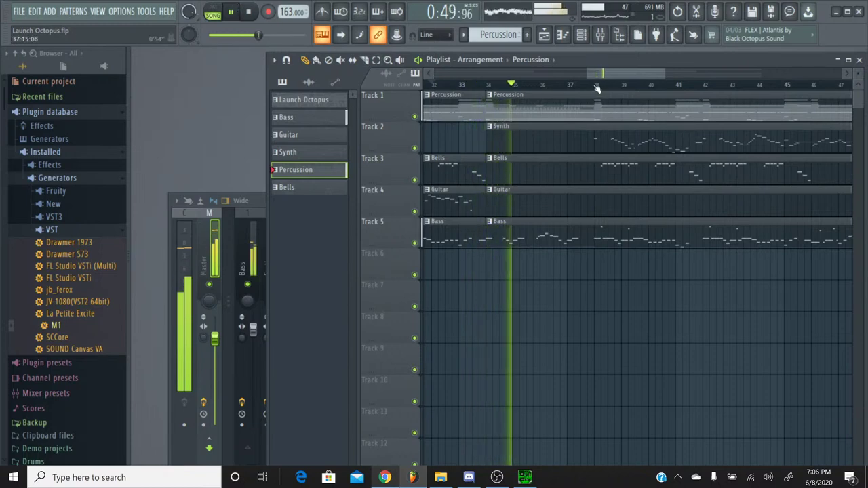
pyautogui.moveTo(614, 70); pyautogui.dragTo(707, 72)
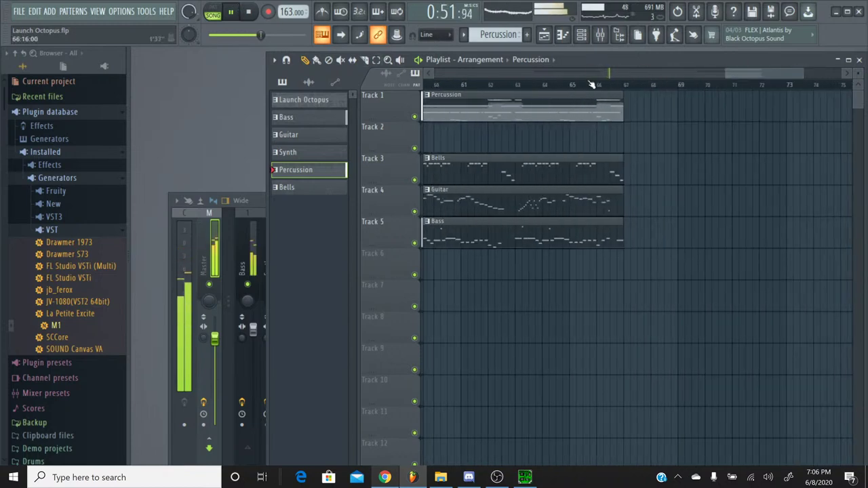
pyautogui.click(533, 85)
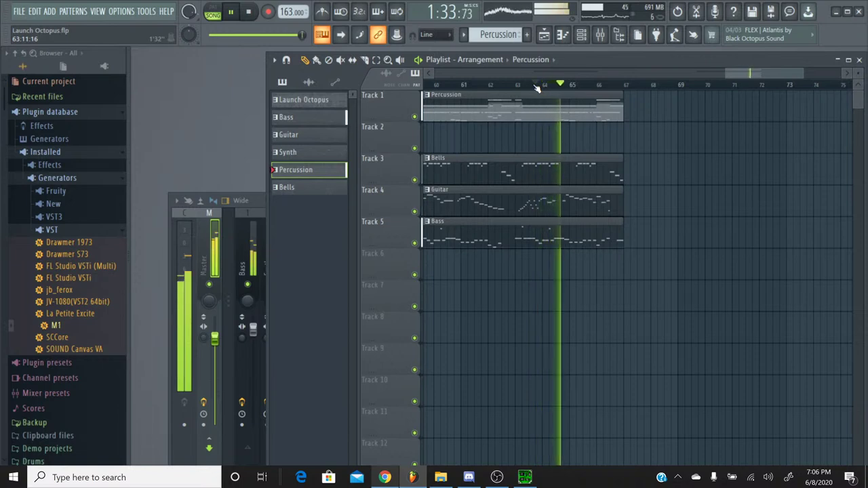
pyautogui.click(249, 14)
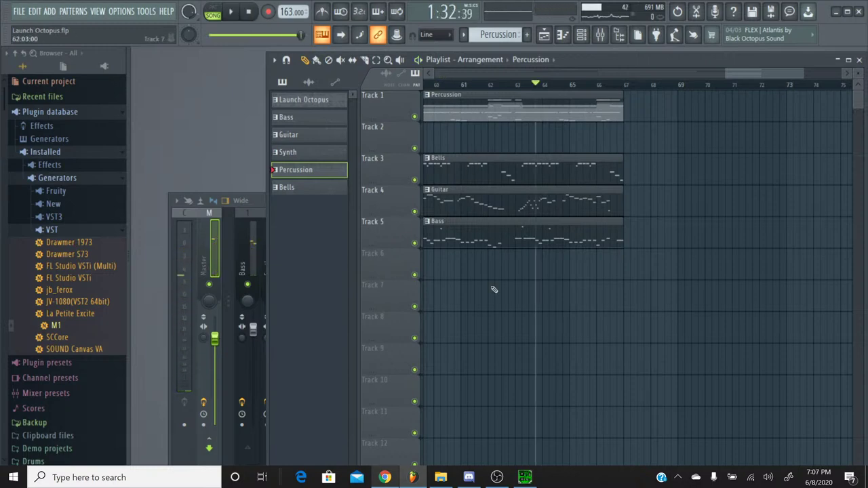
# Duplicate the second-loop clips starting at bar 34 on all five tracks, placing the copies from bar 79
pyautogui.moveTo(743, 79); pyautogui.dragTo(607, 83)
pyautogui.moveTo(518, 268); pyautogui.dragTo(517, 66)
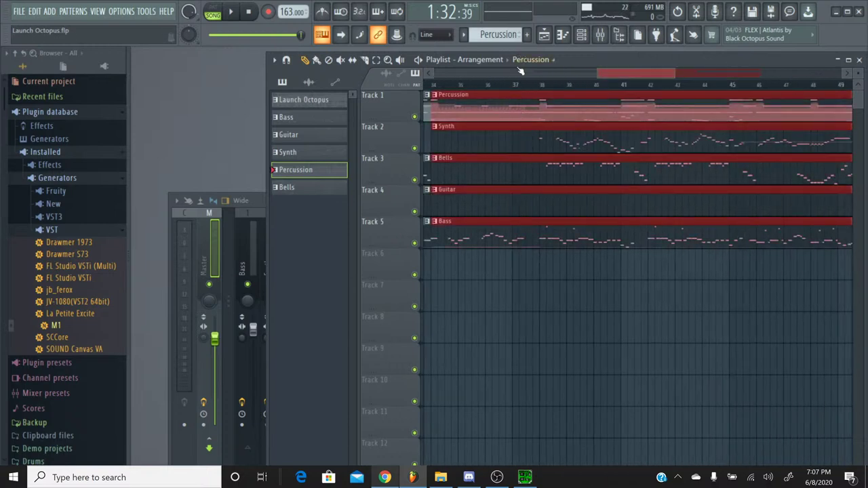
pyautogui.moveTo(589, 75); pyautogui.dragTo(748, 72)
# Trim the copied Bells, Guitar, Bass and Percussion clips so they end together with the Synth clip at bar 99
pyautogui.moveTo(744, 291); pyautogui.dragTo(744, 159)
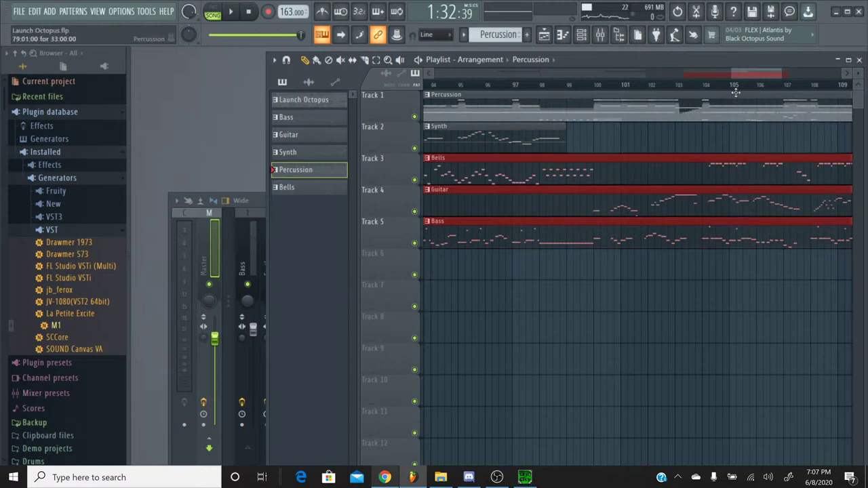
pyautogui.moveTo(736, 77); pyautogui.dragTo(756, 74)
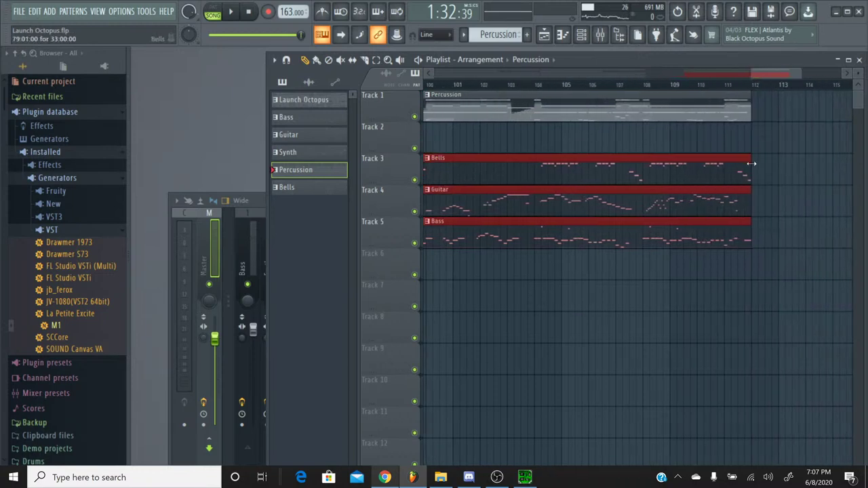
pyautogui.moveTo(711, 162); pyautogui.dragTo(455, 163)
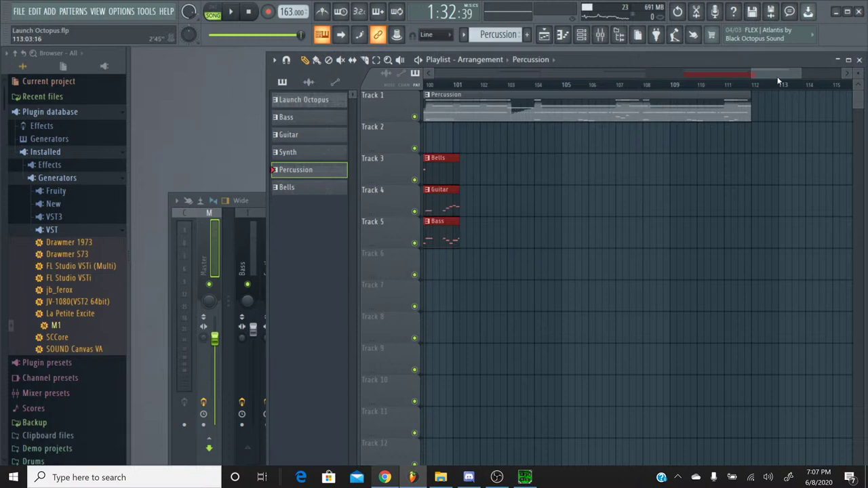
pyautogui.moveTo(779, 80); pyautogui.dragTo(741, 79)
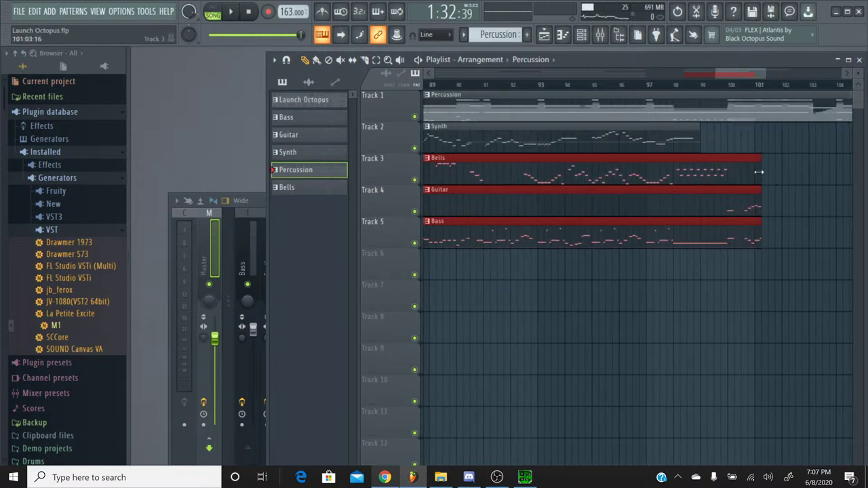
pyautogui.moveTo(761, 171); pyautogui.dragTo(700, 170)
pyautogui.moveTo(731, 75); pyautogui.dragTo(766, 75)
pyautogui.moveTo(772, 112); pyautogui.dragTo(469, 112)
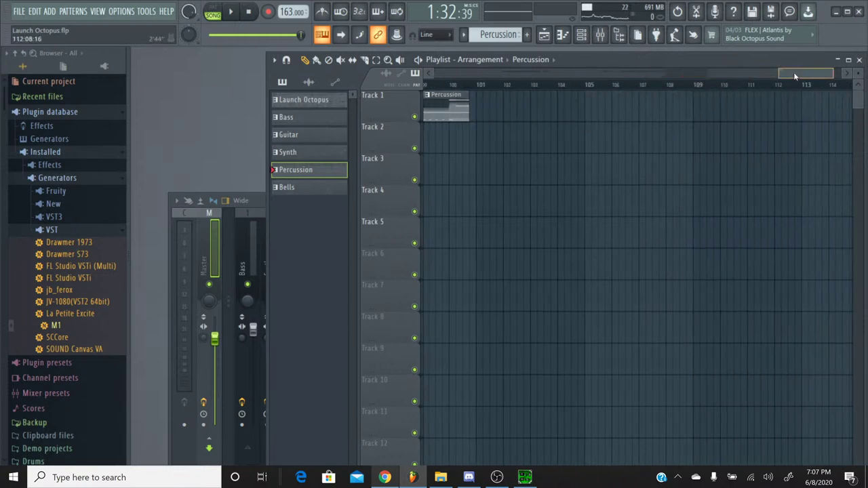
pyautogui.moveTo(798, 76); pyautogui.dragTo(777, 76)
pyautogui.moveTo(633, 107); pyautogui.dragTo(591, 113)
# Move all the trimmed copies on the five tracks so they start at bar 67, directly after the second loop
pyautogui.moveTo(808, 74); pyautogui.dragTo(716, 77)
pyautogui.moveTo(746, 306); pyautogui.dragTo(746, 74)
pyautogui.moveTo(709, 95); pyautogui.dragTo(505, 94)
# Select the playlist range from bar 67 to bar 87 and create an automation clip for the Master track's volume
pyautogui.moveTo(705, 76)
pyautogui.mouseDown()
pyautogui.moveTo(676, 79)
pyautogui.moveTo(690, 75)
pyautogui.mouseUp()
pyautogui.moveTo(744, 96)
pyautogui.mouseDown()
pyautogui.moveTo(621, 93)
pyautogui.moveTo(852, 85)
pyautogui.moveTo(742, 92)
pyautogui.mouseUp()
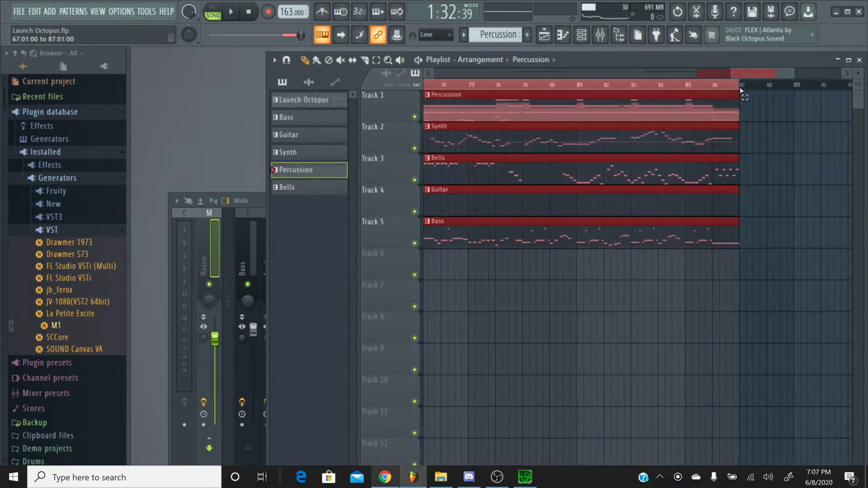
pyautogui.click(600, 35)
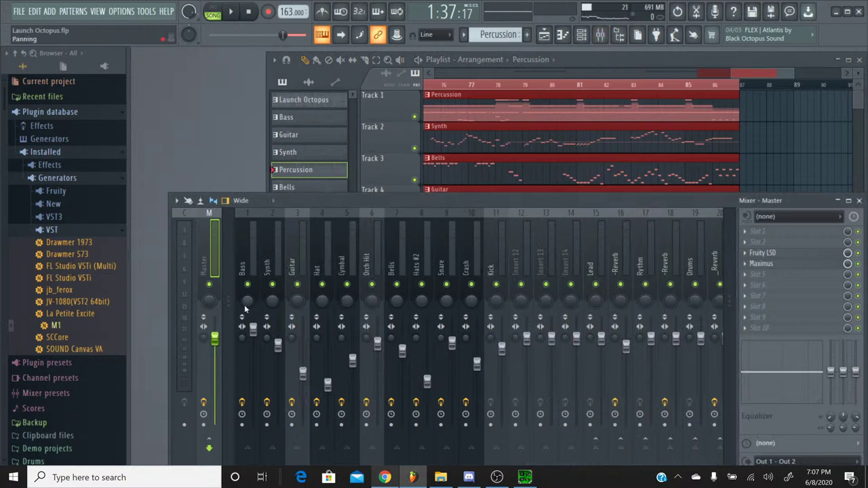
pyautogui.rightClick(214, 345)
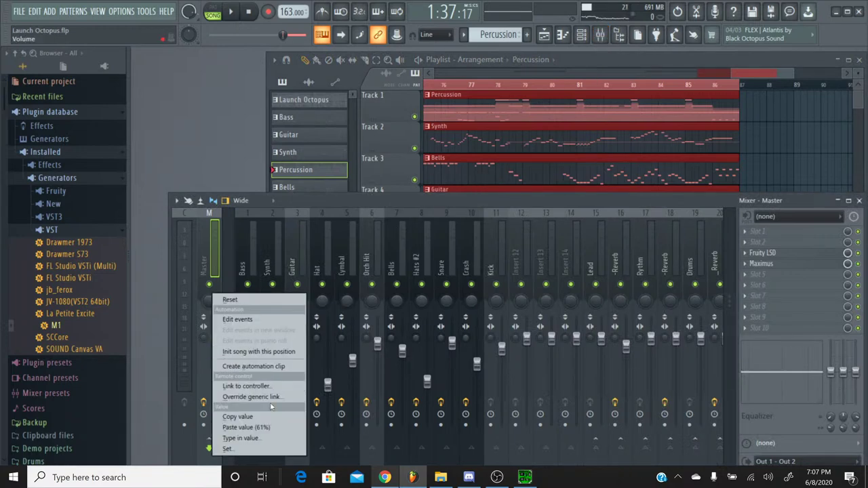
pyautogui.click(253, 367)
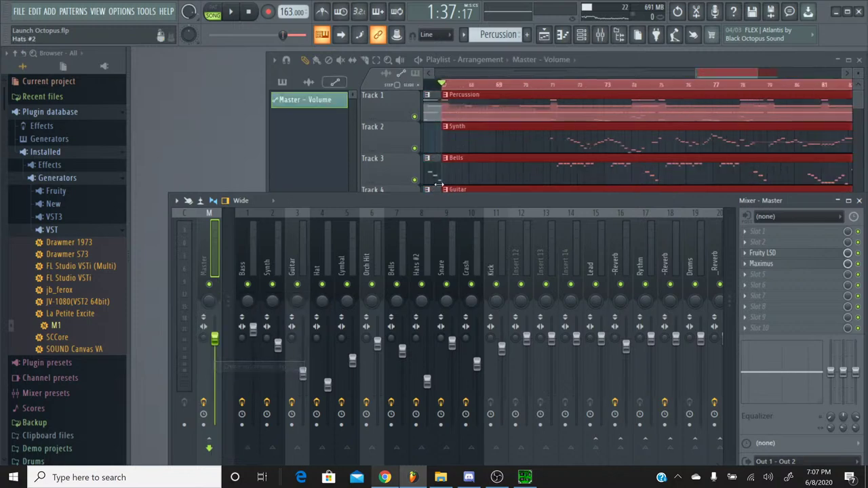
# Lower the end point of the Master volume automation clip to the minimum, forming a gradual fade-out over the last section
pyautogui.click(540, 75)
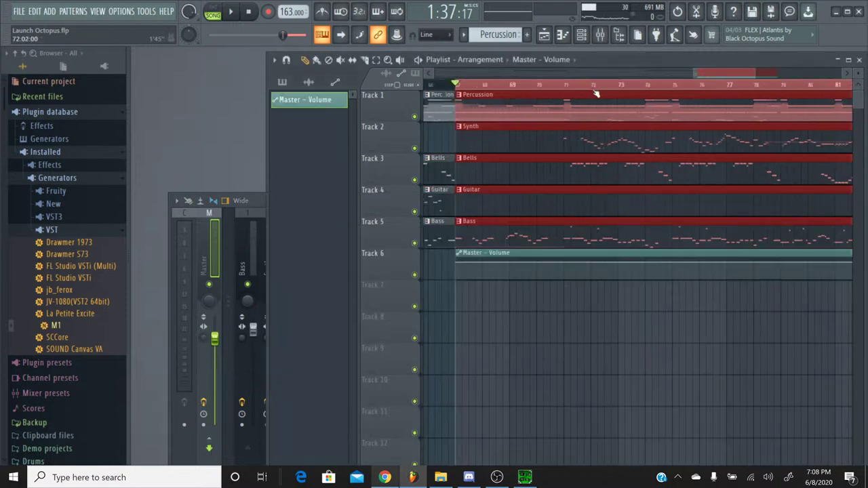
pyautogui.scroll(-5, 733, 75)
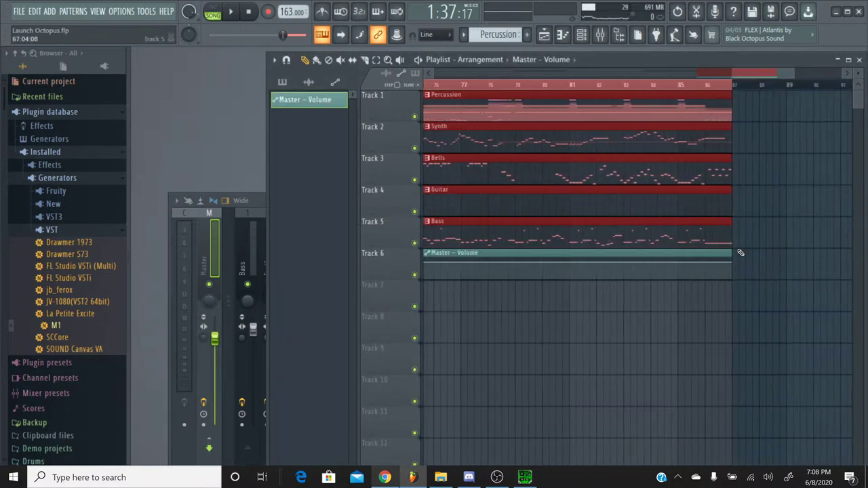
pyautogui.moveTo(734, 264); pyautogui.dragTo(731, 272)
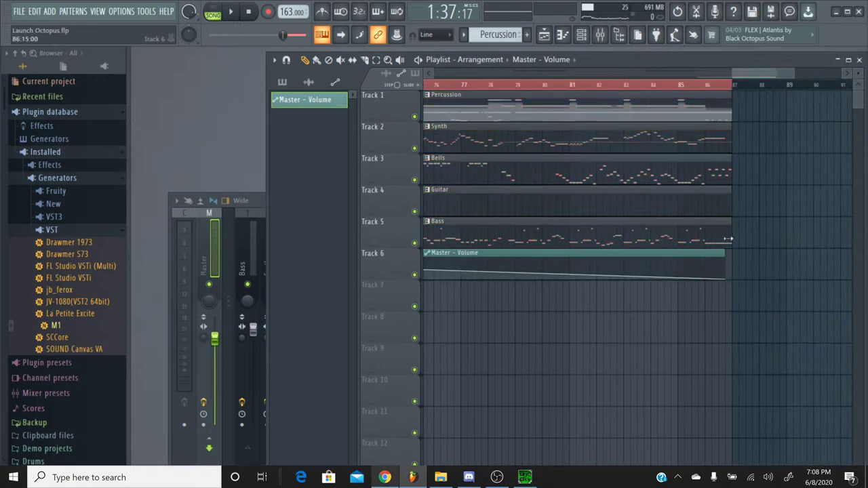
# Listen to the fade-out from just before bar 67, checking the livestream chat in Chrome meanwhile, and stop playback at the end
pyautogui.moveTo(751, 71); pyautogui.dragTo(688, 73)
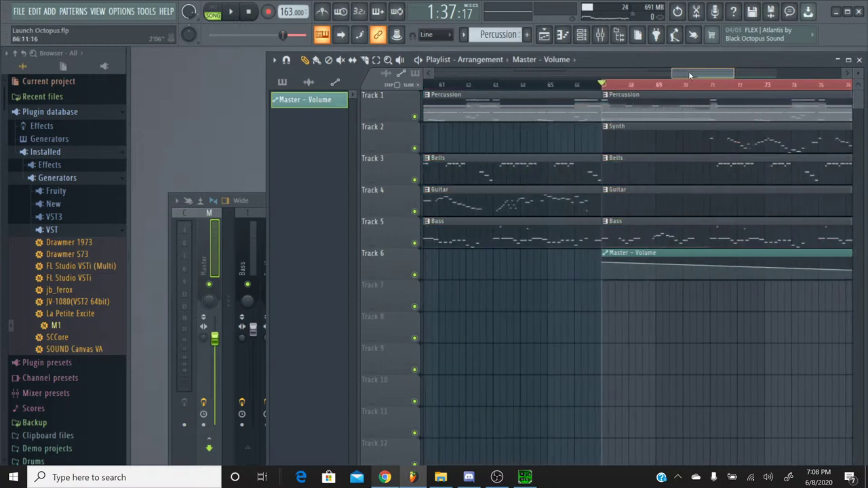
pyautogui.click(591, 82)
pyautogui.click(234, 13)
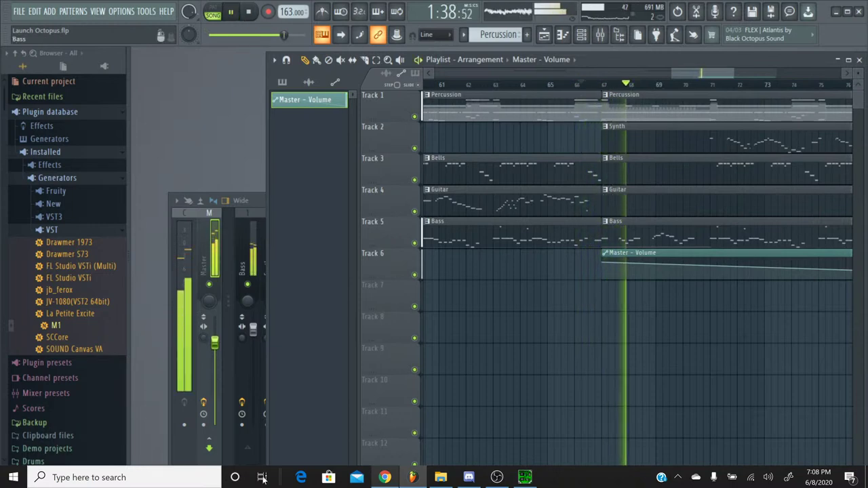
pyautogui.click(385, 477)
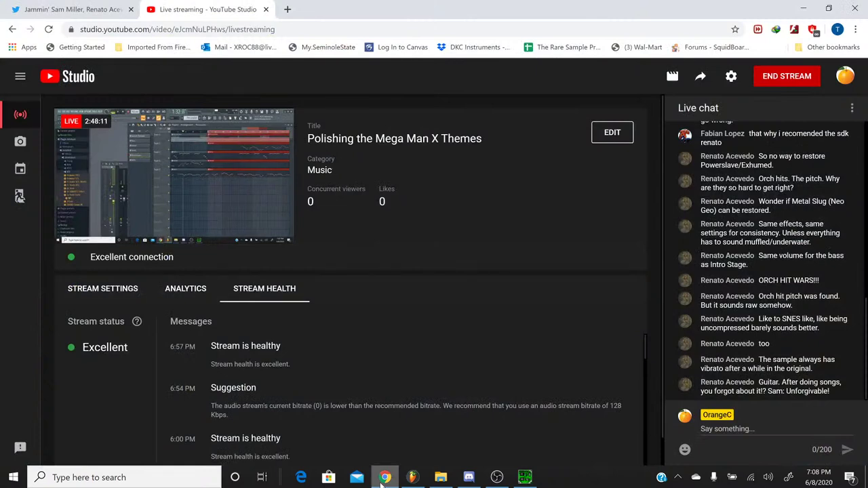
pyautogui.click(384, 479)
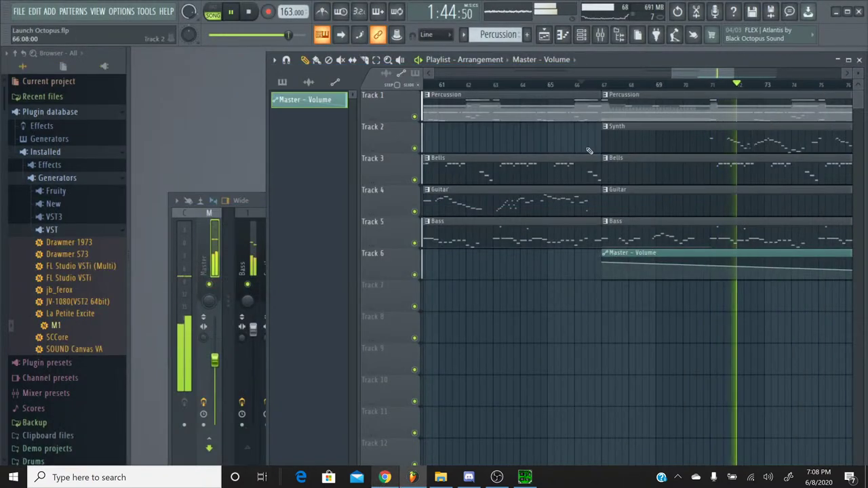
pyautogui.moveTo(679, 72); pyautogui.dragTo(746, 85)
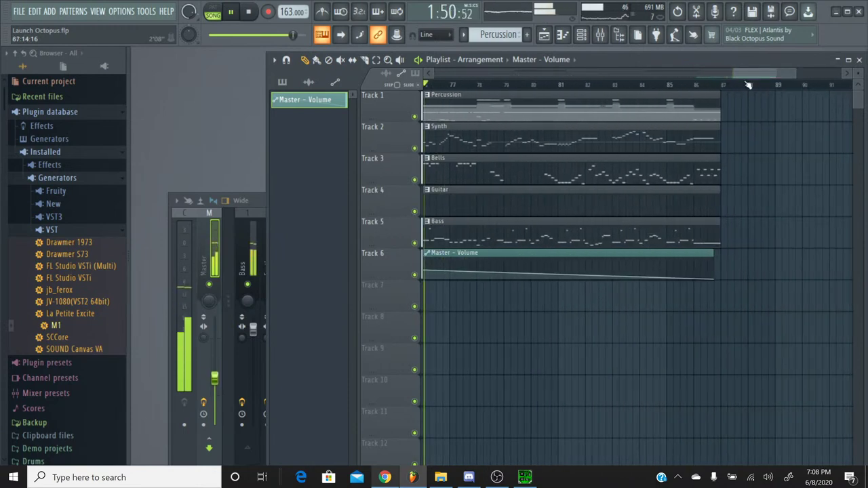
pyautogui.moveTo(755, 71); pyautogui.dragTo(754, 72)
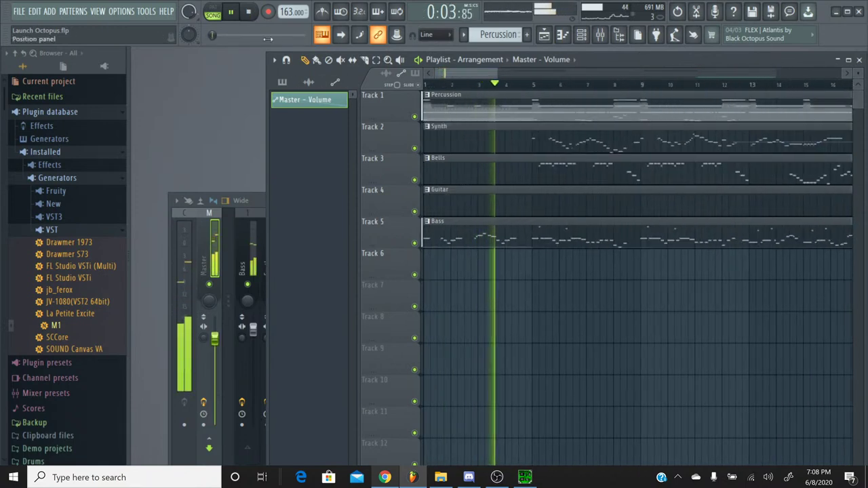
pyautogui.click(248, 14)
# Save the project and export the full song as Launch Octopus.mp3 at 192 kbps, overwriting the existing file
pyautogui.click(14, 12)
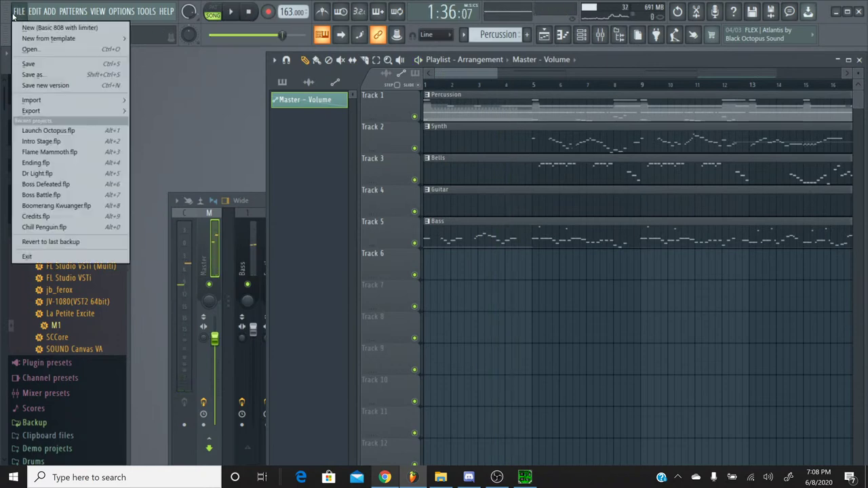
pyautogui.click(43, 60)
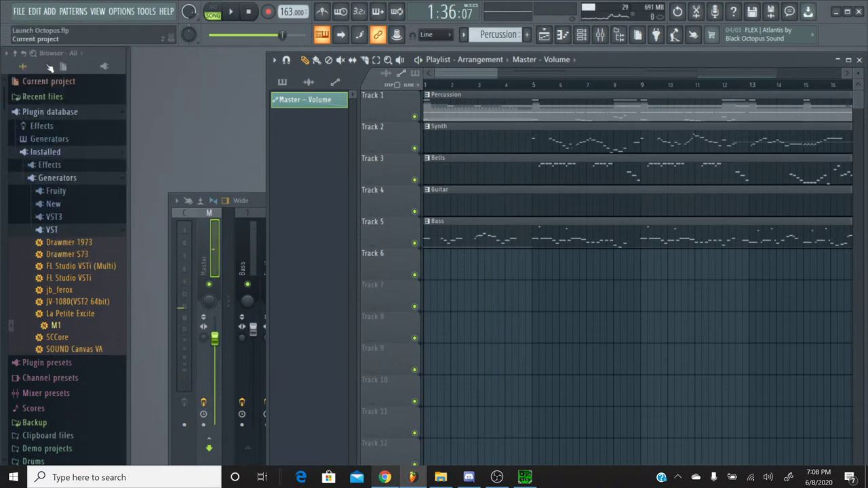
pyautogui.click(16, 12)
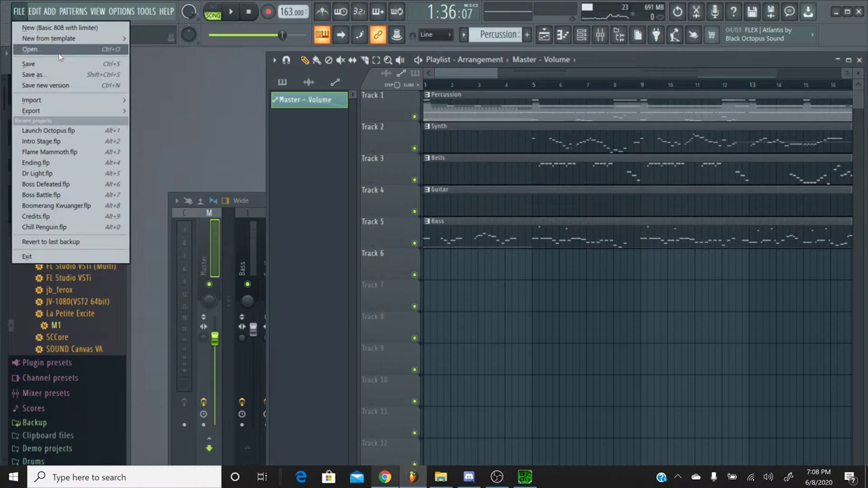
pyautogui.moveTo(81, 111)
pyautogui.click(163, 133)
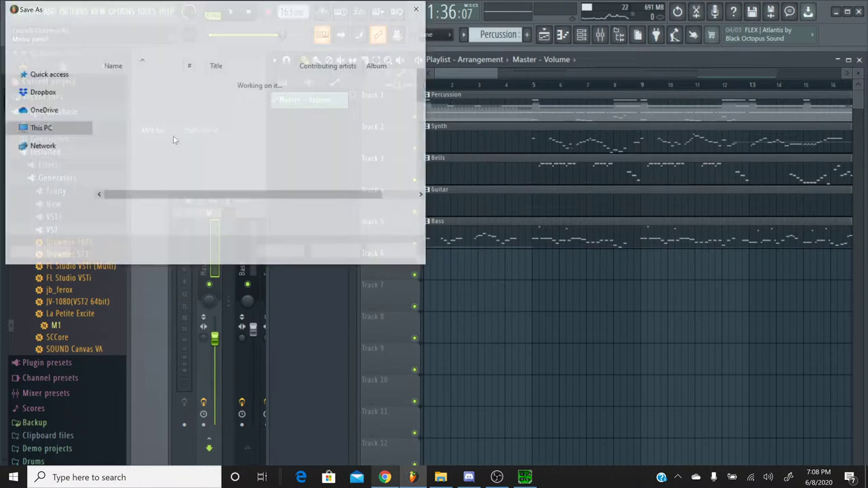
pyautogui.click(337, 252)
pyautogui.click(468, 240)
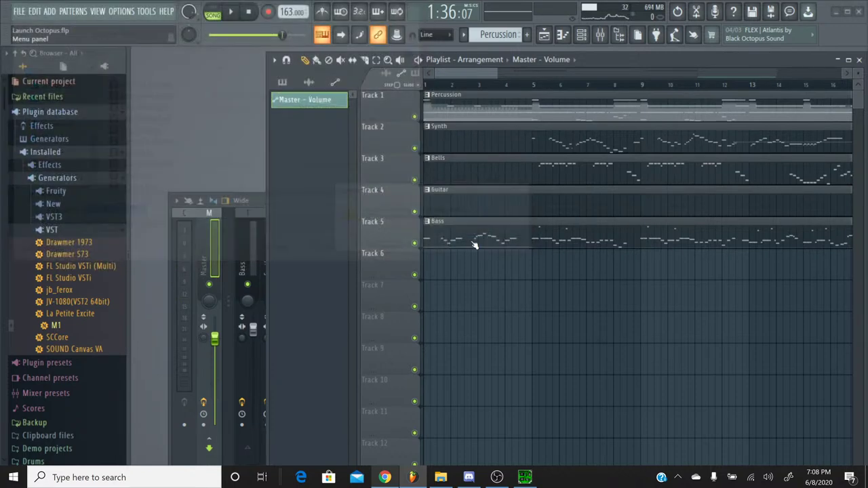
pyautogui.click(518, 392)
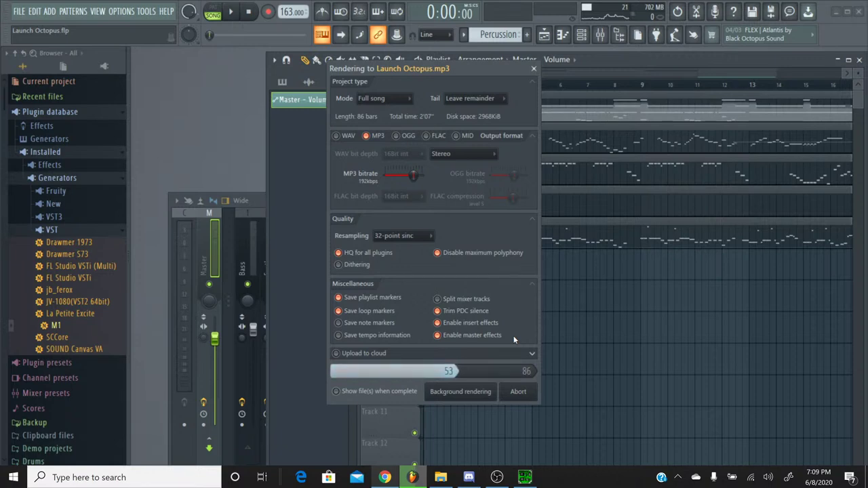
# Check the livestream chat in Chrome while the MP3 renders and return to FL Studio
pyautogui.click(384, 478)
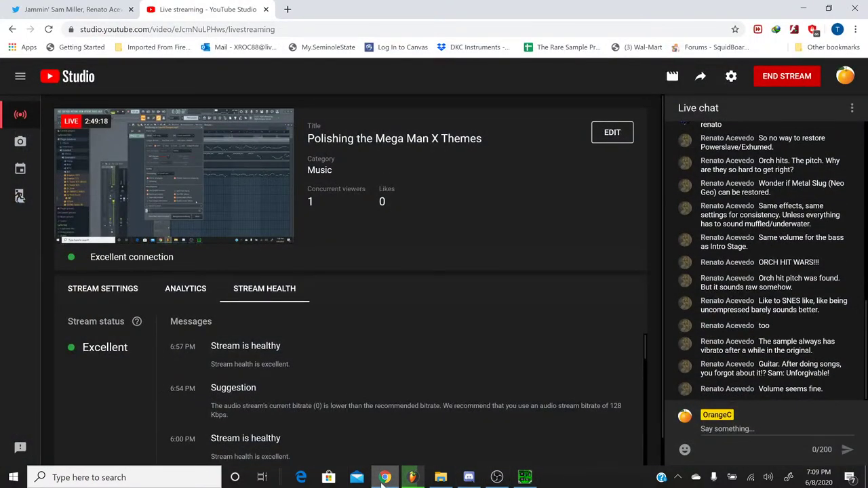
pyautogui.click(384, 478)
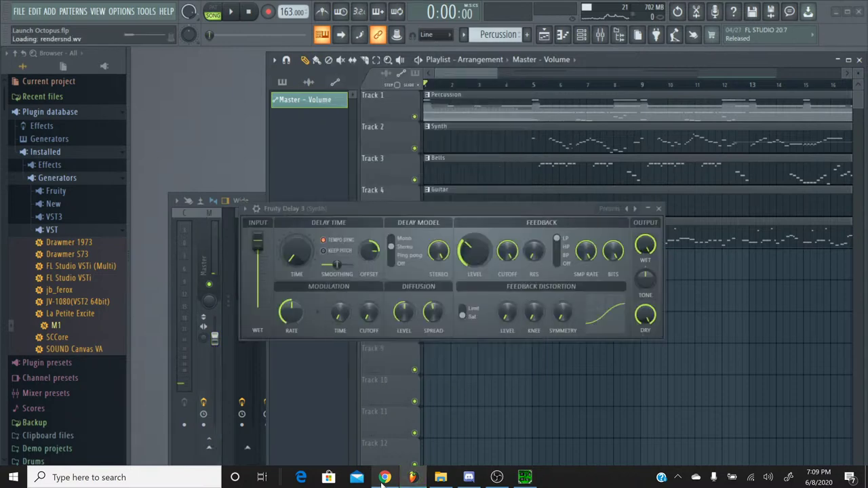
# Export the full song as Launch Octopus.flac at 16-bit into the X1 folder of Restored Tracks
pyautogui.click(19, 11)
pyautogui.moveTo(90, 113)
pyautogui.click(149, 150)
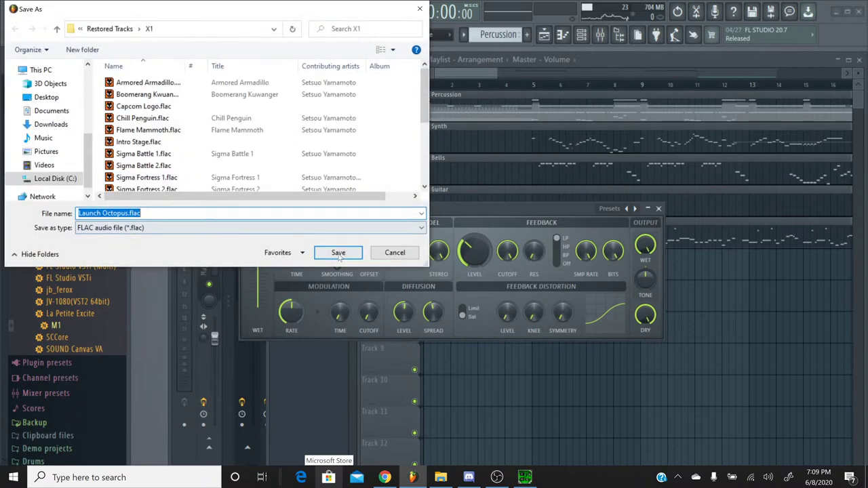
pyautogui.click(338, 253)
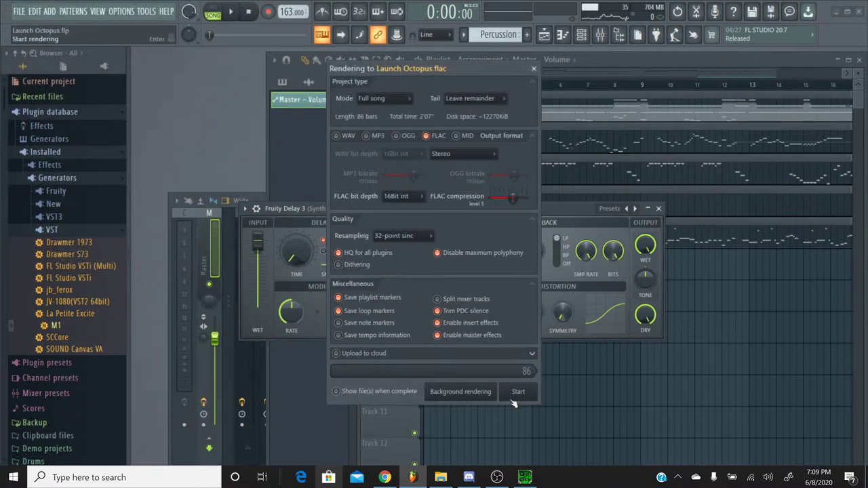
pyautogui.click(514, 397)
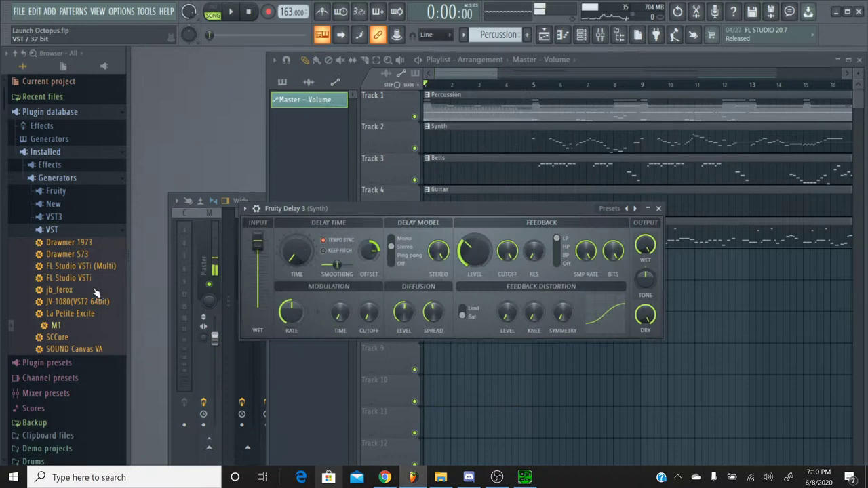
# Expand the X1 folder of Restored Tracks inside the Mega Man X Restoration Project folder in the file browser
pyautogui.scroll(-5, 60, 301)
pyautogui.scroll(-4, 60, 300)
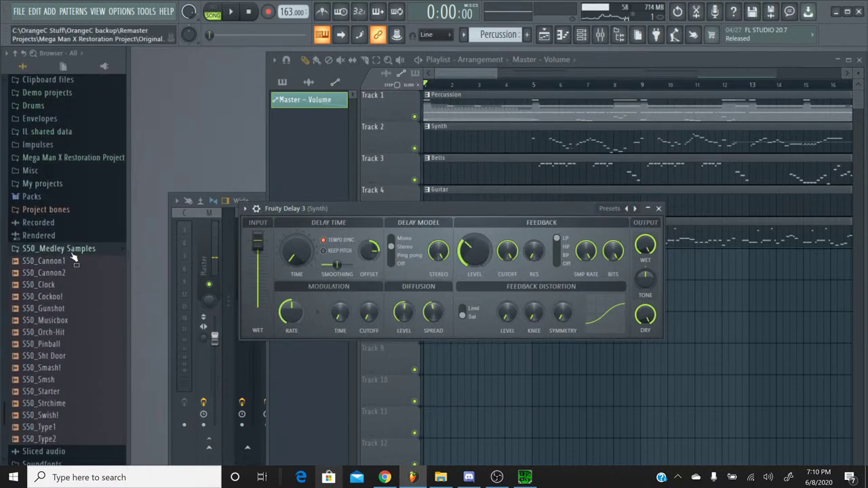
pyautogui.click(89, 158)
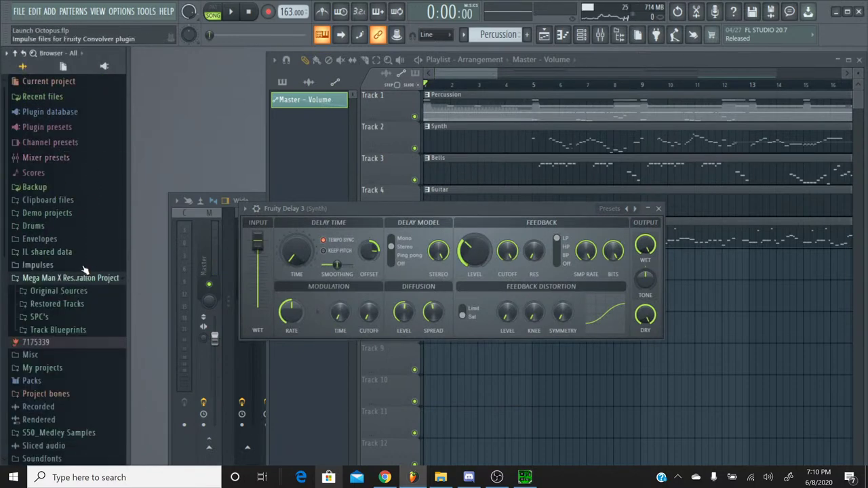
pyautogui.click(71, 317)
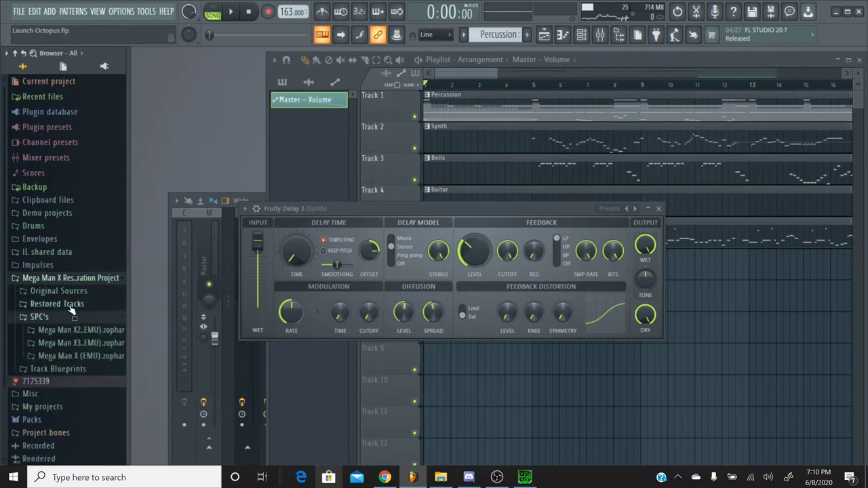
pyautogui.click(71, 306)
pyautogui.click(71, 316)
# Look through the X1 folder's list of restored tracks down to Zero 2 and back up to the first tracks
pyautogui.scroll(-10, 54, 282)
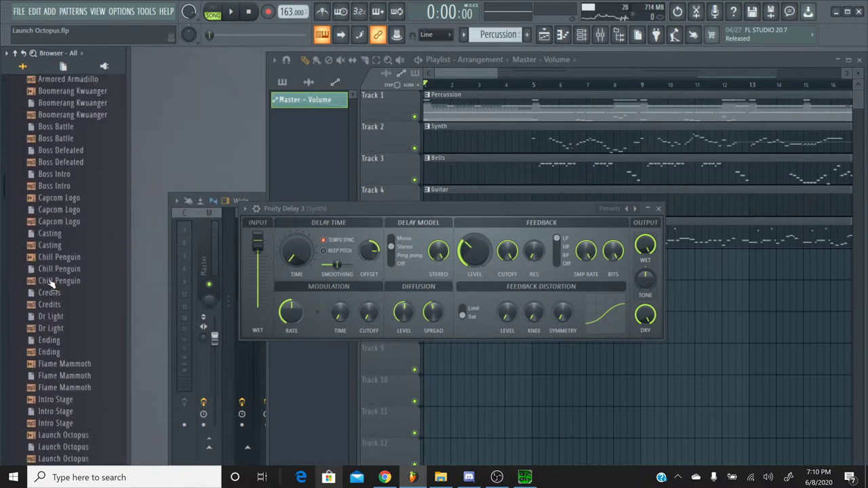
pyautogui.scroll(-2, 89, 269)
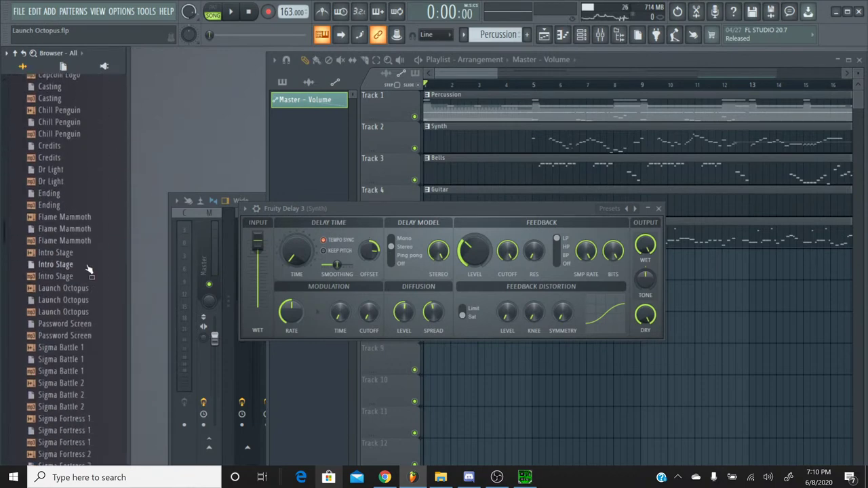
pyautogui.scroll(-2, 89, 269)
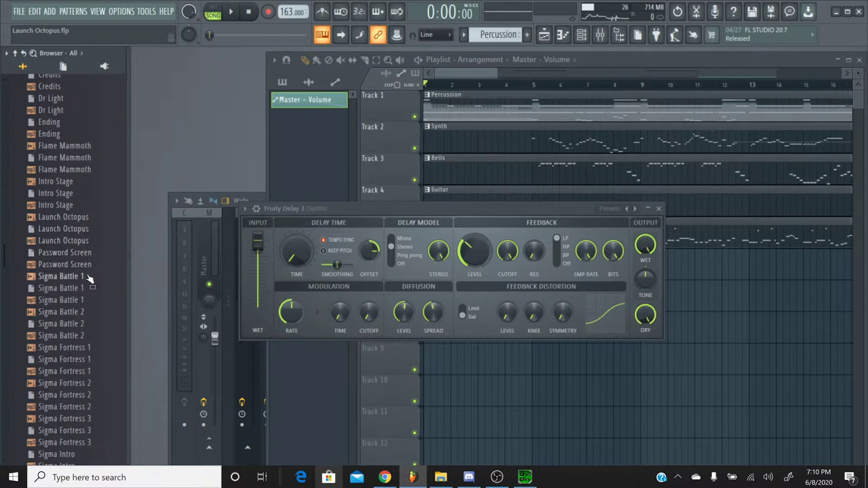
pyautogui.scroll(-4, 90, 292)
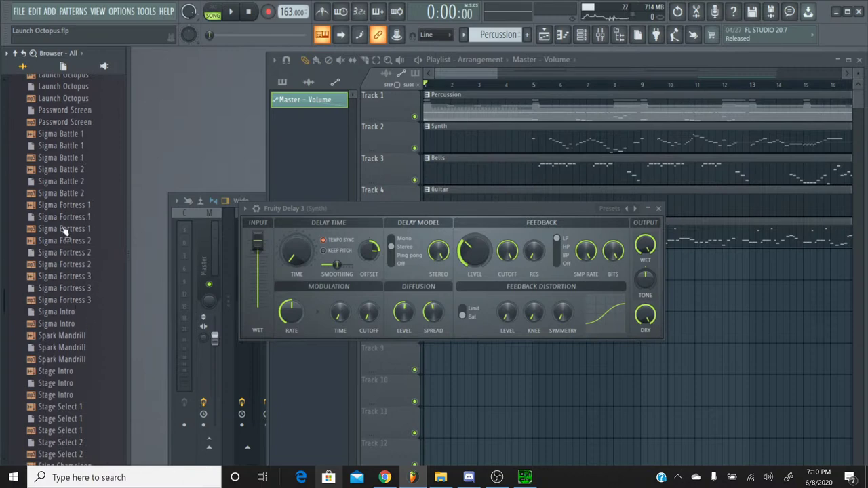
pyautogui.scroll(-2, 85, 266)
pyautogui.scroll(-1, 84, 266)
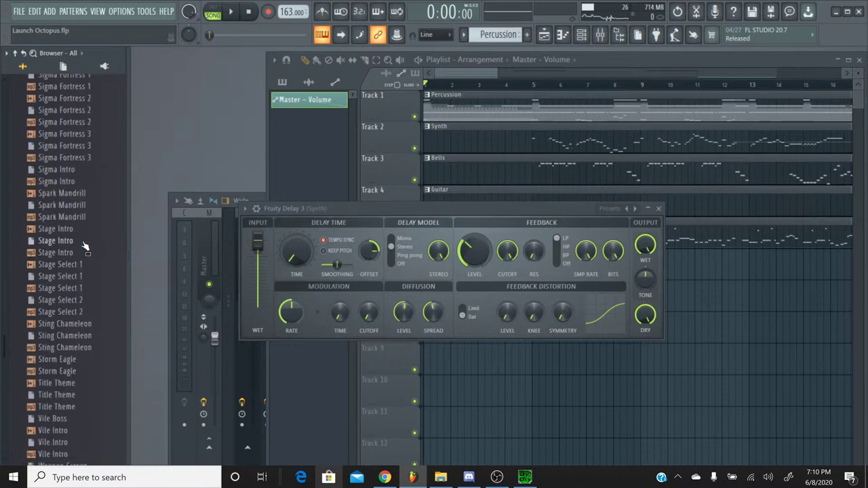
pyautogui.scroll(-4, 78, 276)
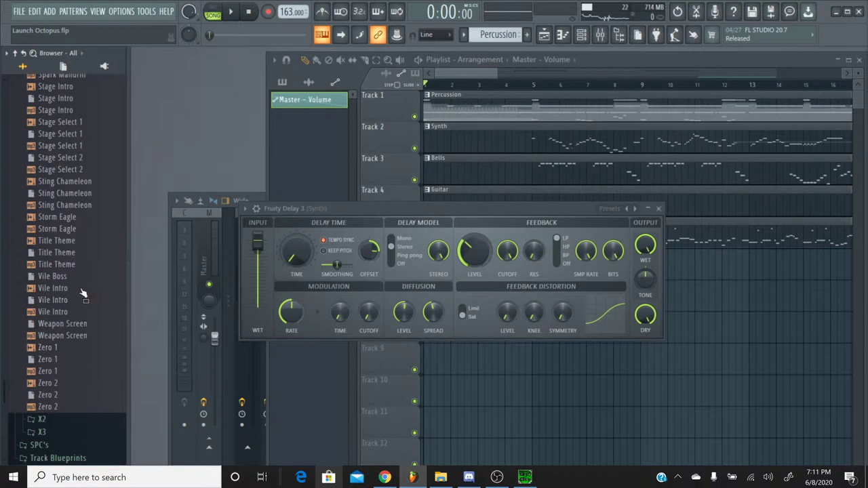
pyautogui.scroll(13, 81, 309)
pyautogui.scroll(4, 83, 242)
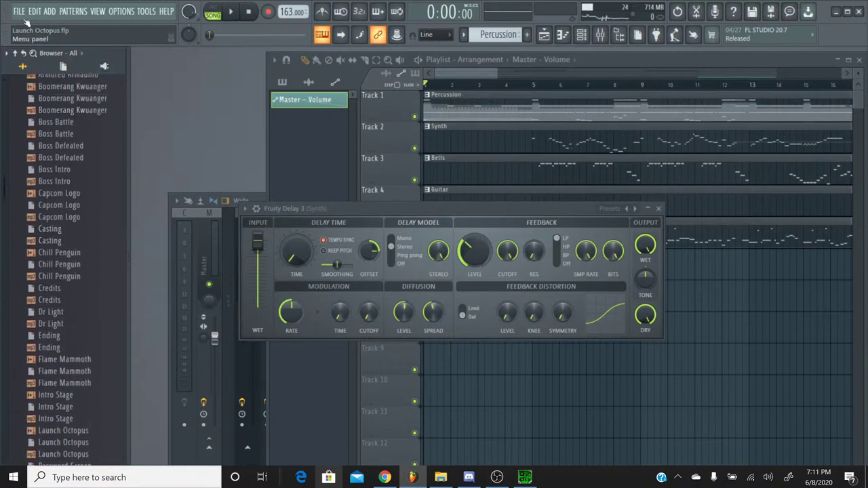
# Save the Launch Octopus project, switch to YouTube Studio in Chrome and end the livestream
pyautogui.click(20, 12)
pyautogui.click(34, 65)
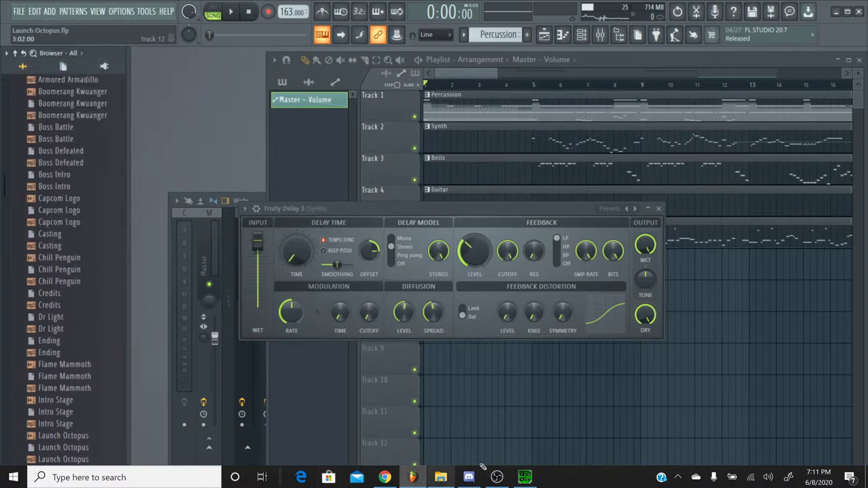
pyautogui.click(385, 478)
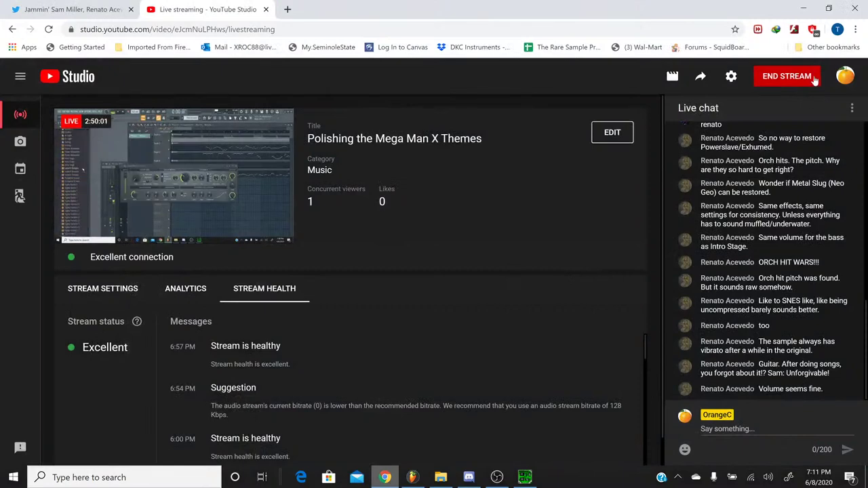
pyautogui.click(787, 76)
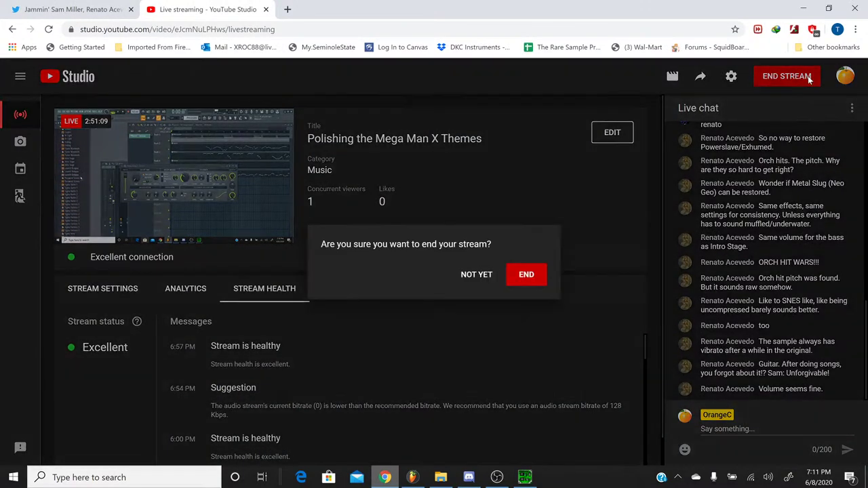
pyautogui.click(516, 280)
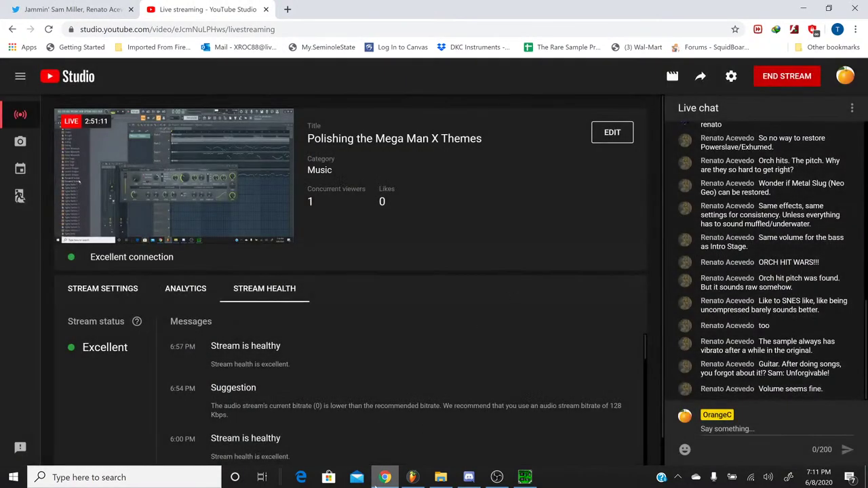